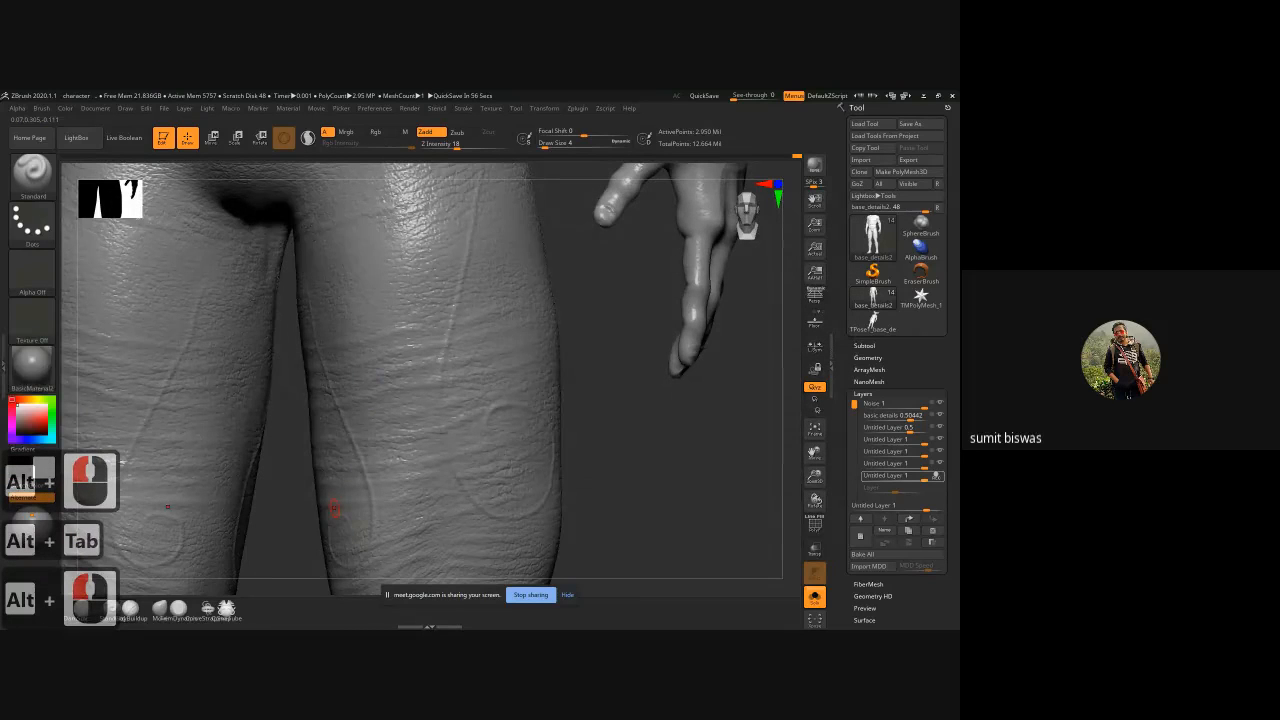
Step: Sculpt fine skin wrinkles across the front of the upper thigh with the Standard brush
left_click(653, 411)
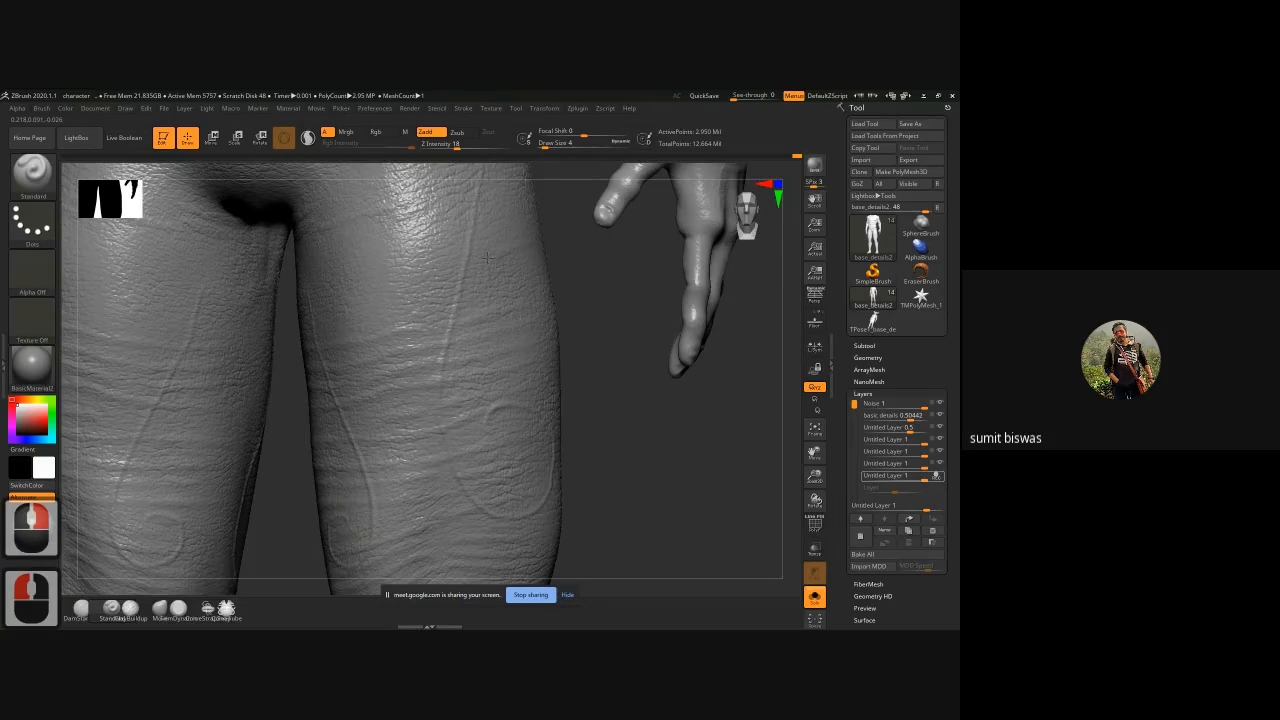
left_click(333, 291)
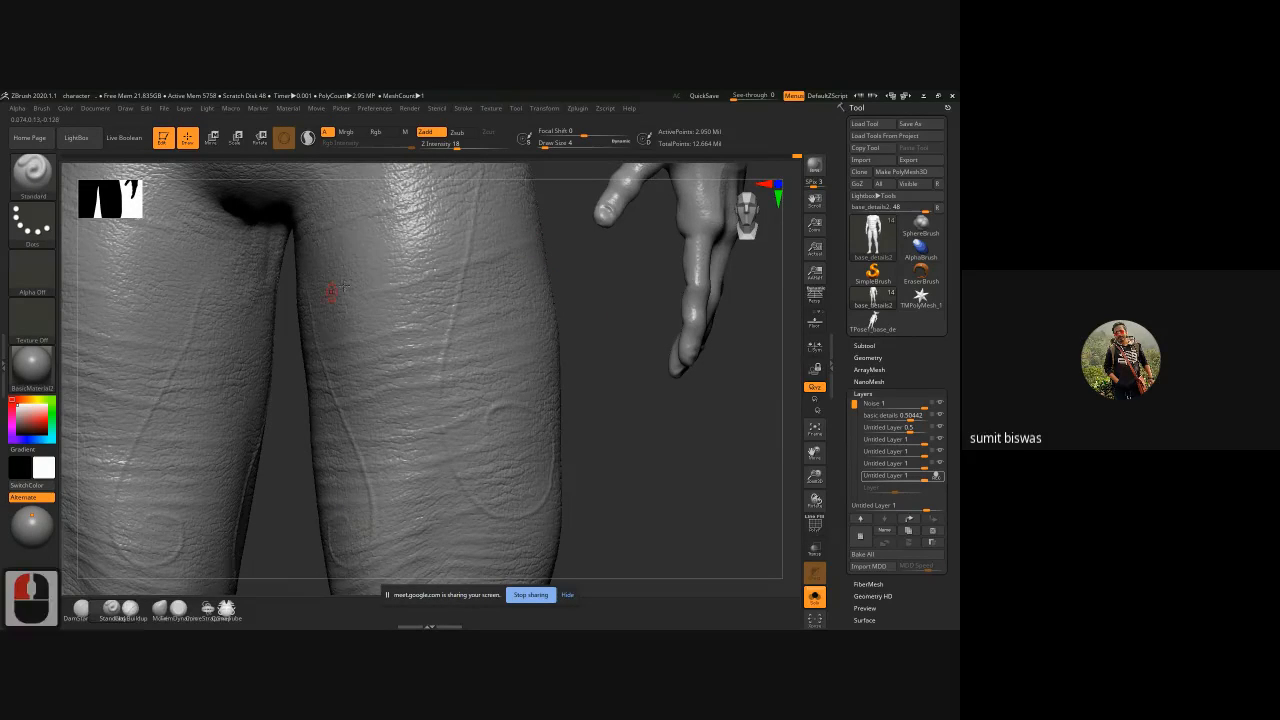
double_click(370, 305)
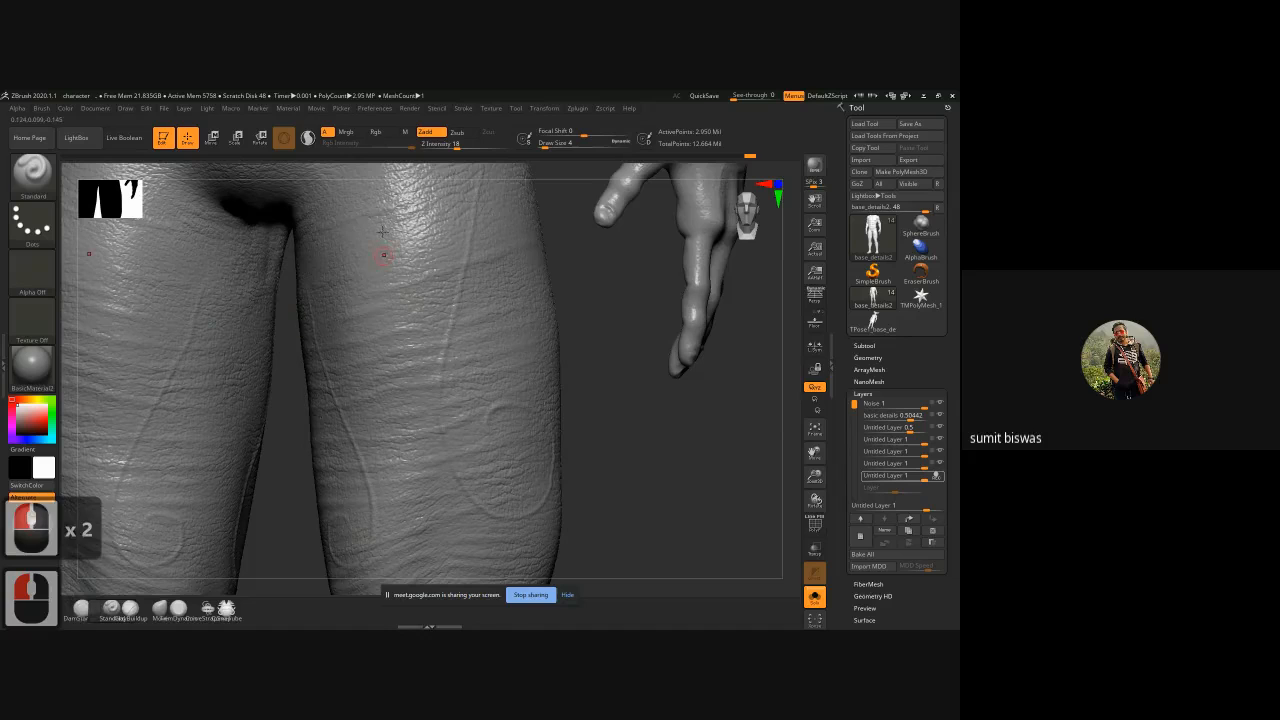
mouse_move(386, 258)
left_mouse_down()
mouse_move(400, 240)
mouse_move(314, 240)
mouse_move(314, 206)
mouse_move(430, 252)
left_mouse_up()
mouse_move(526, 364)
left_mouse_down()
mouse_move(535, 356)
mouse_move(552, 384)
left_mouse_up()
Step: Sculpt diagonal skin folds along the side of the knee and just below it with the Standard brush
left_click_drag(612, 459, 500, 362, "alt")
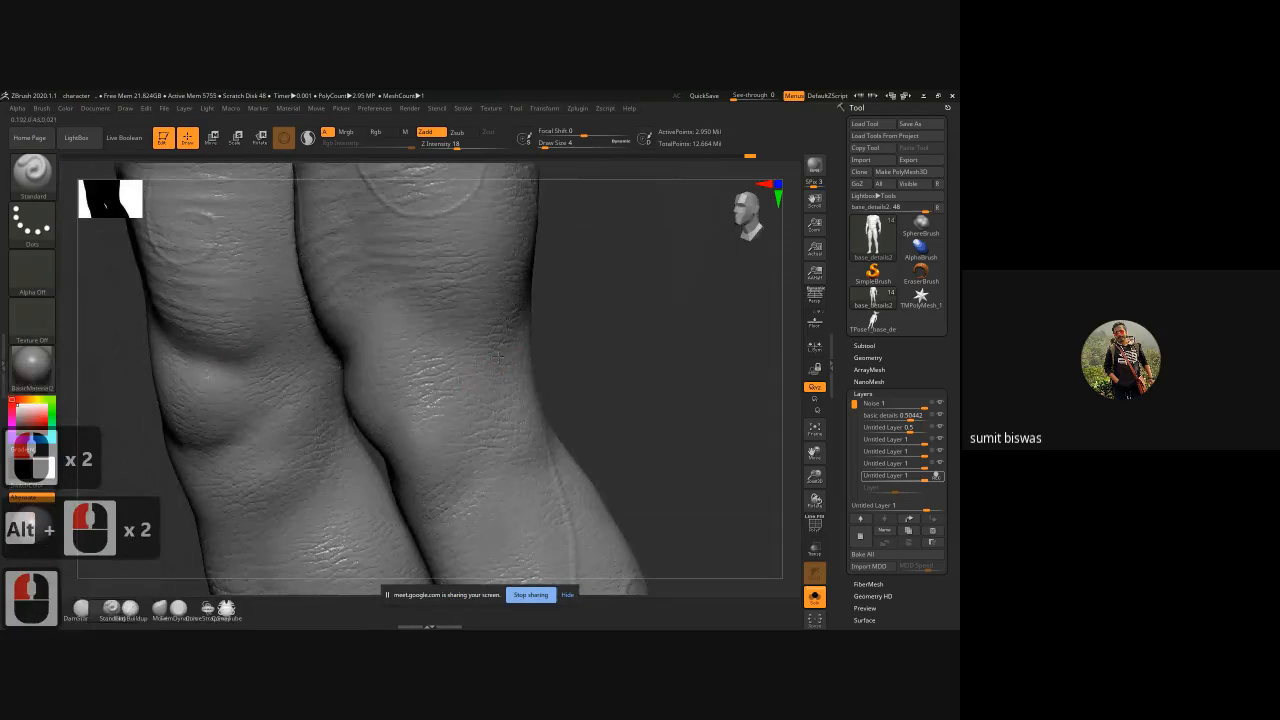
left_click(508, 374)
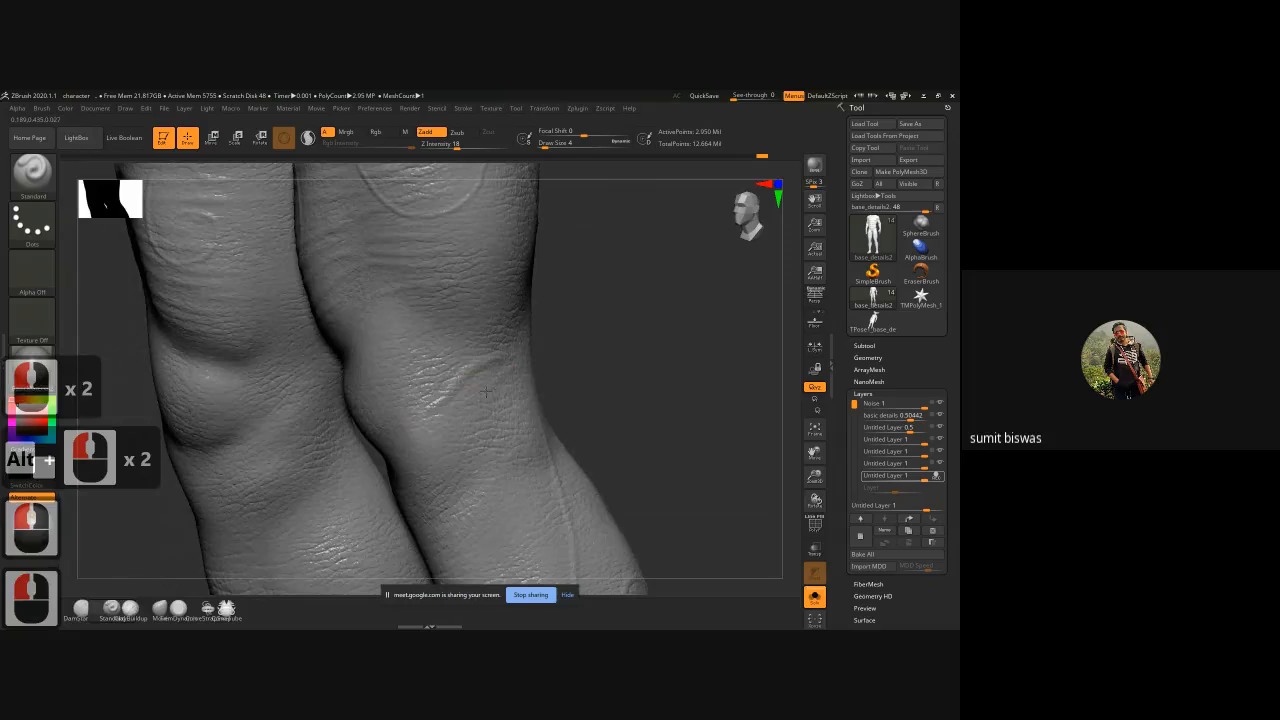
left_click(428, 423)
left_click(457, 443)
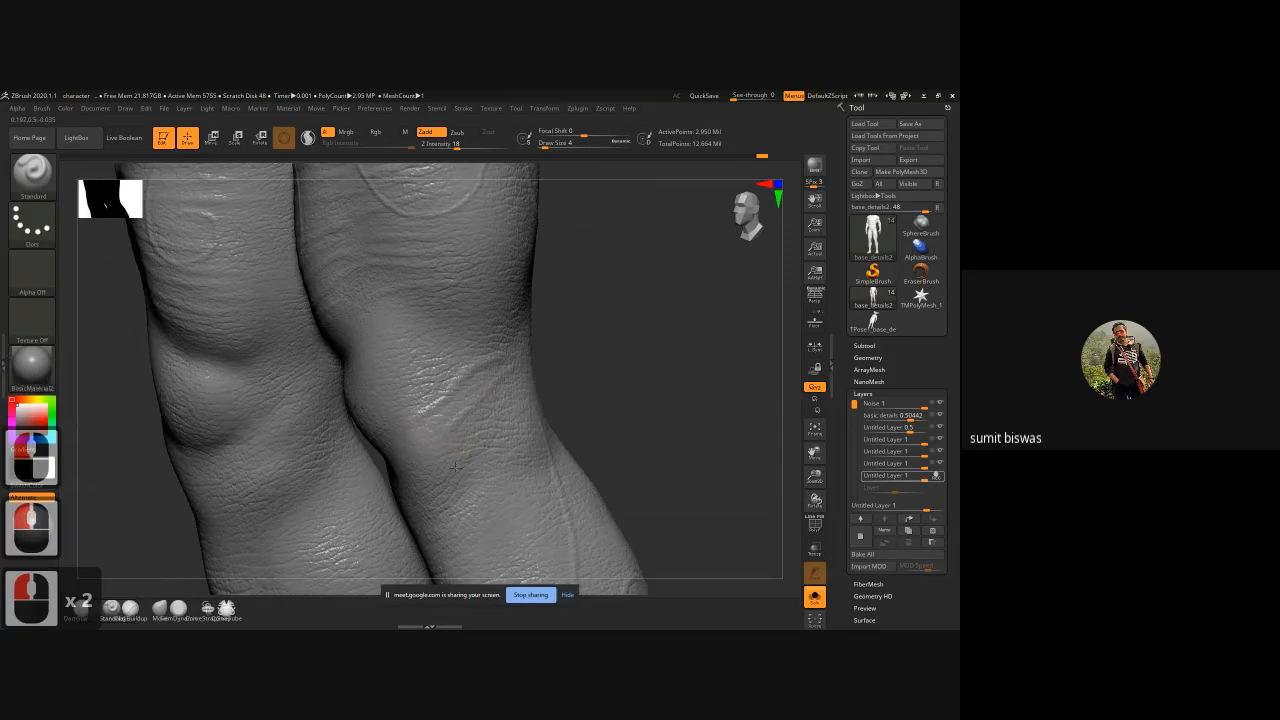
left_click(455, 466)
left_click(465, 485)
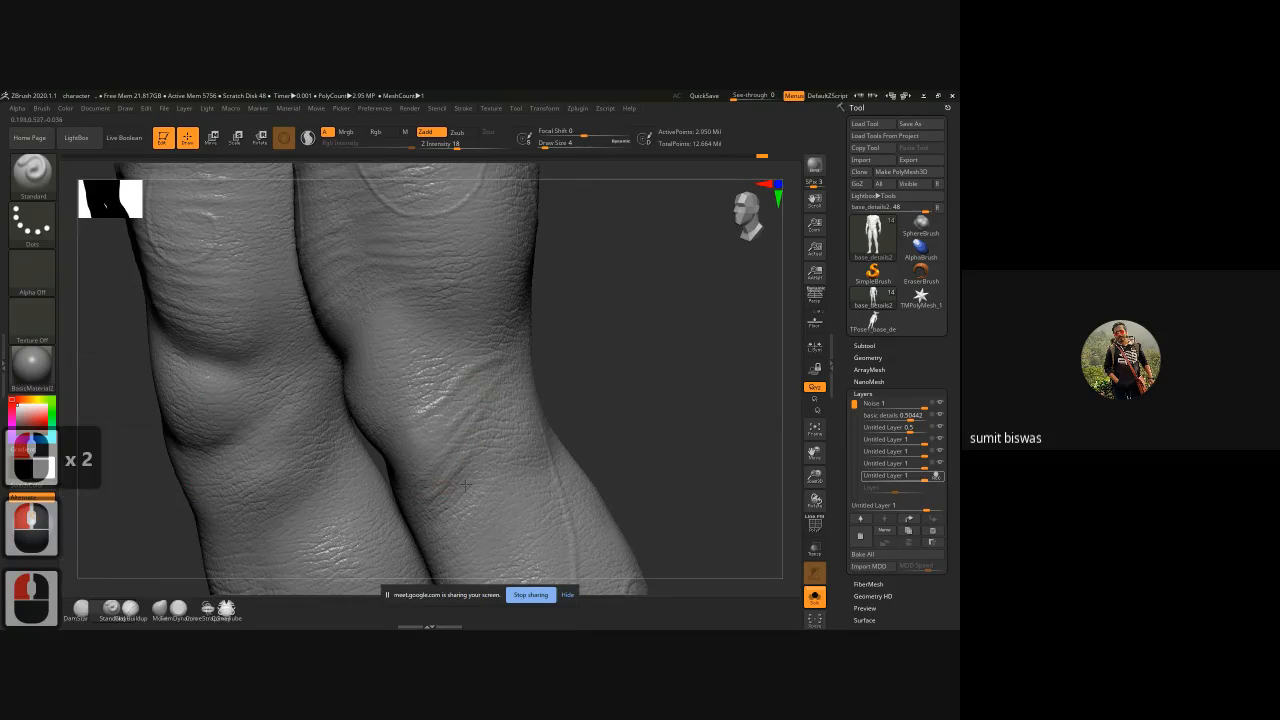
left_click(445, 495)
left_click(484, 428)
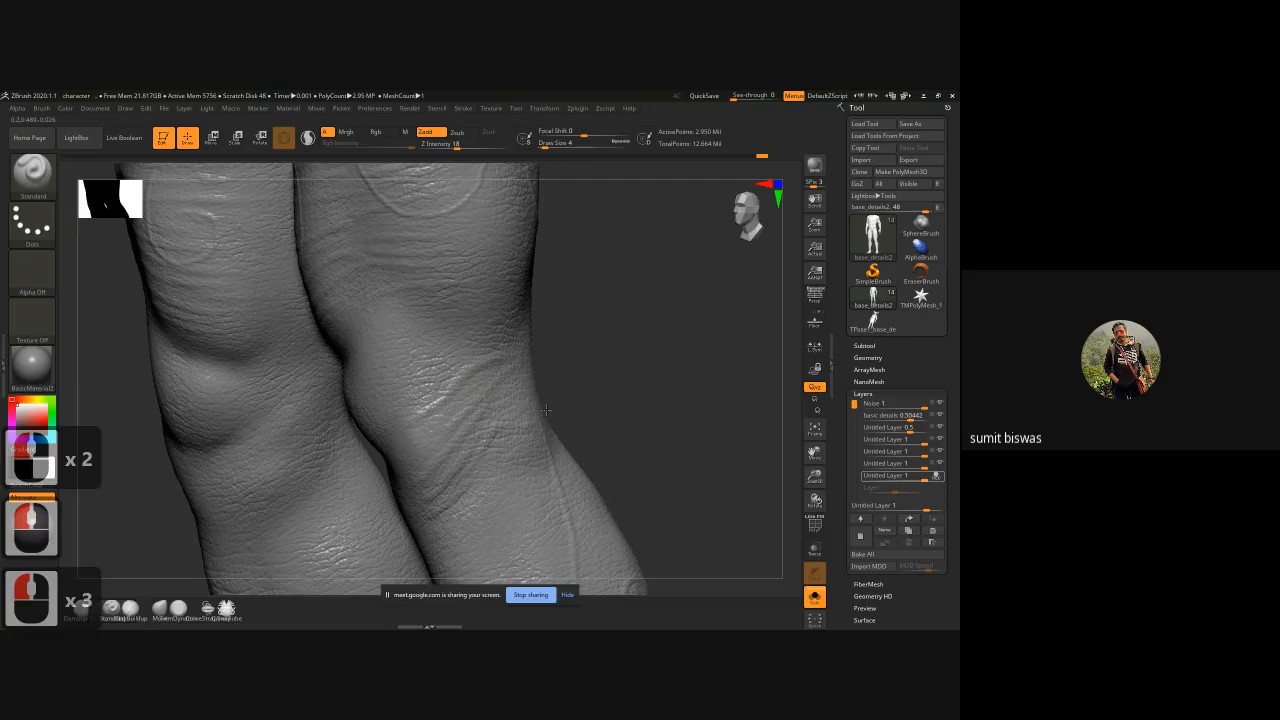
left_click(524, 396)
left_click(522, 371)
left_click(498, 353)
left_click(466, 310)
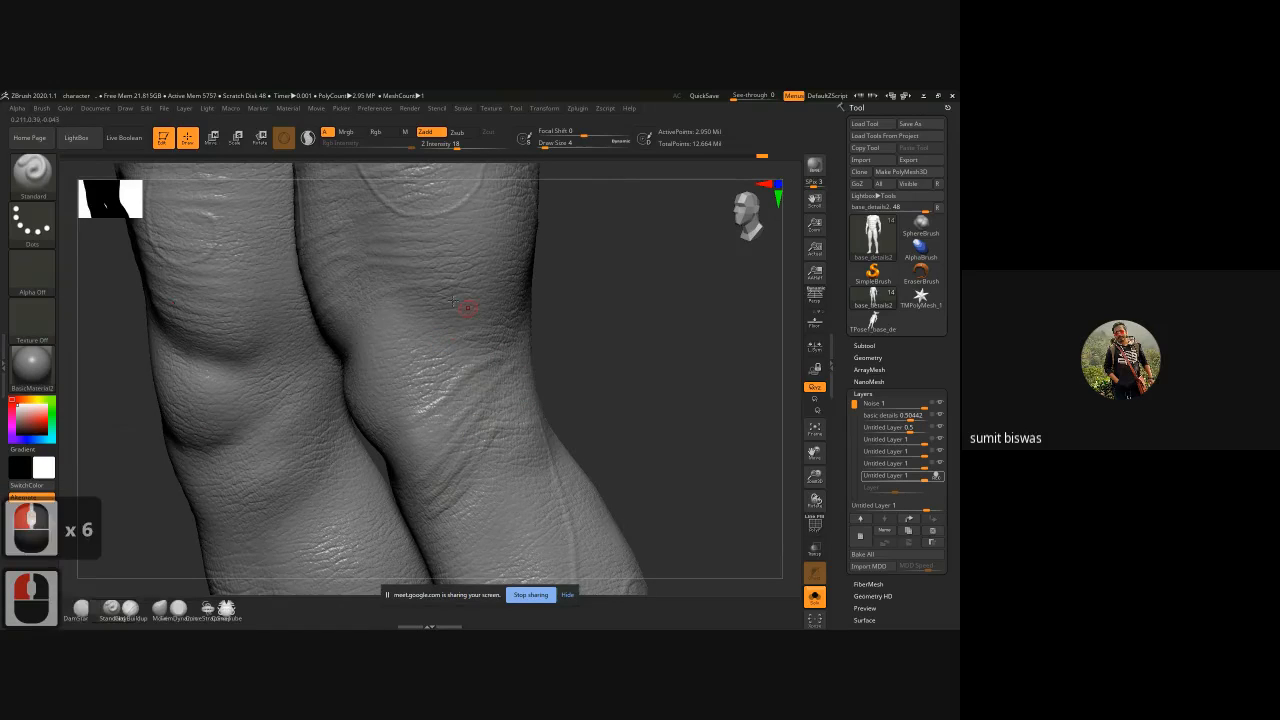
Step: Add short skin wrinkle strokes to the lower thigh above the knee, plus a touch on the side of the knee
left_click(474, 246)
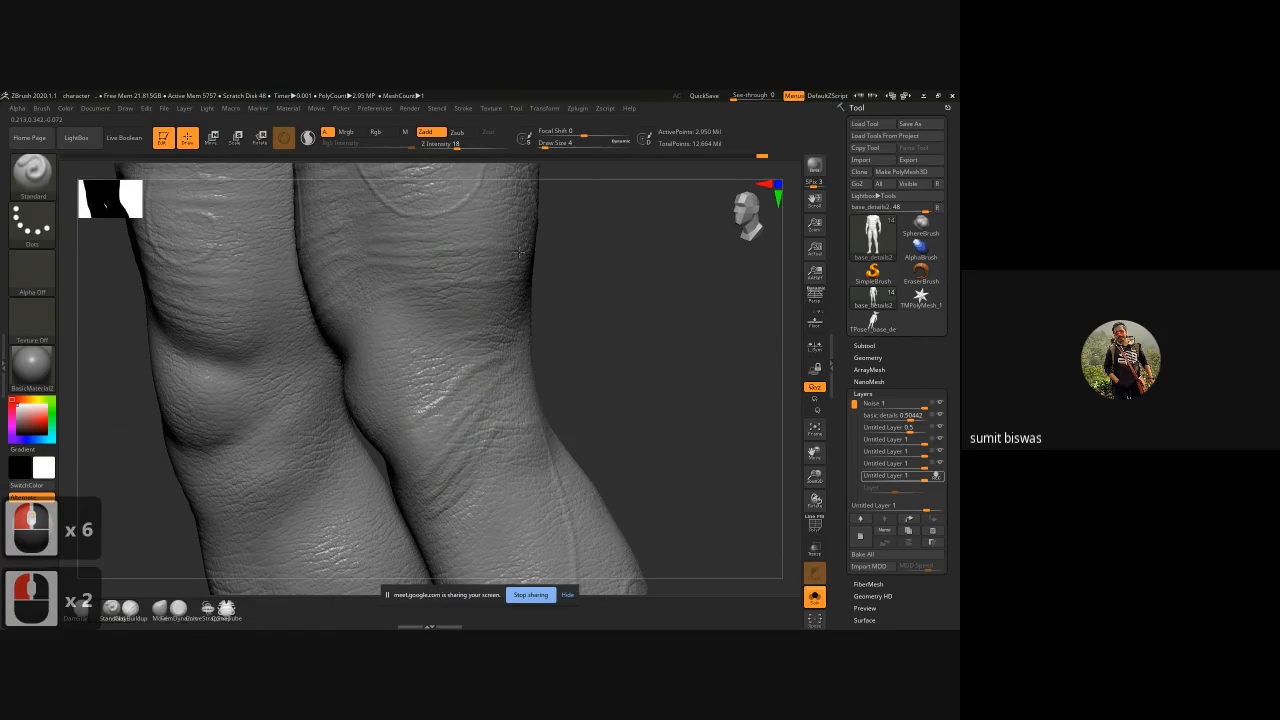
left_click(510, 242)
left_click(499, 228)
left_click(446, 227)
left_click(473, 208)
left_click(467, 202)
left_click(466, 200)
left_click(454, 205)
left_click(432, 200)
left_click(410, 216)
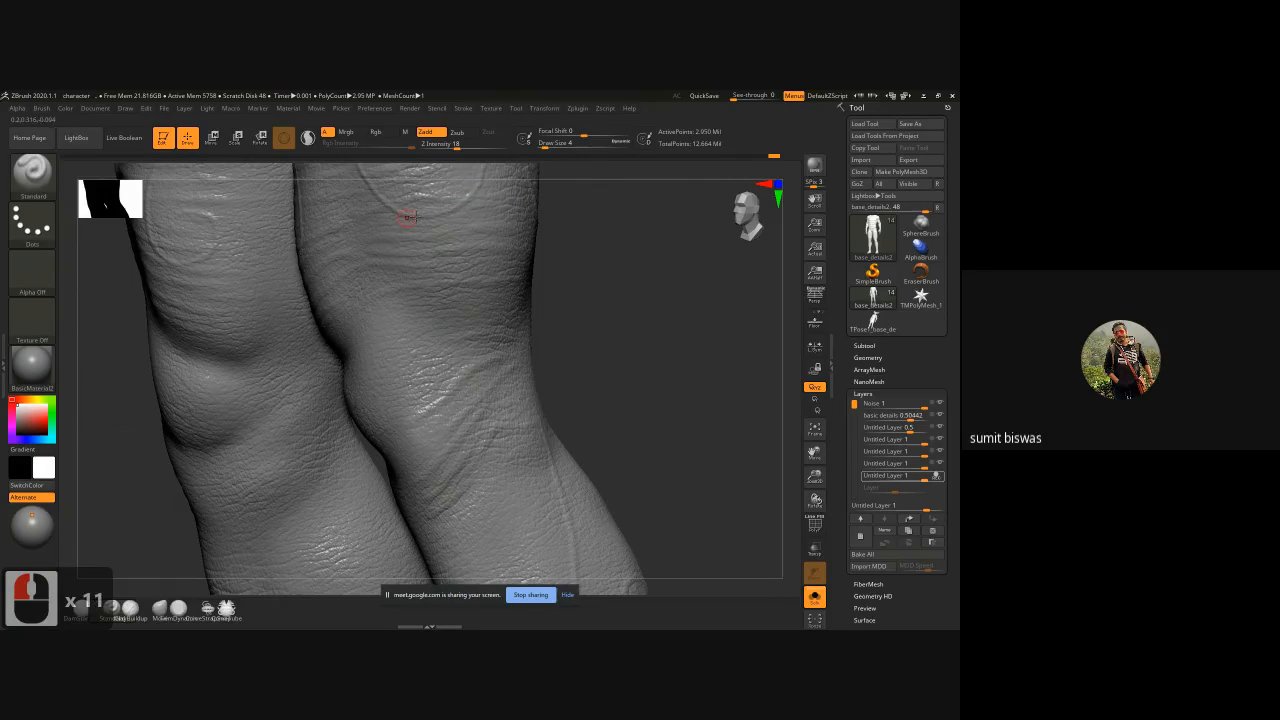
left_click(530, 204)
left_click(418, 372)
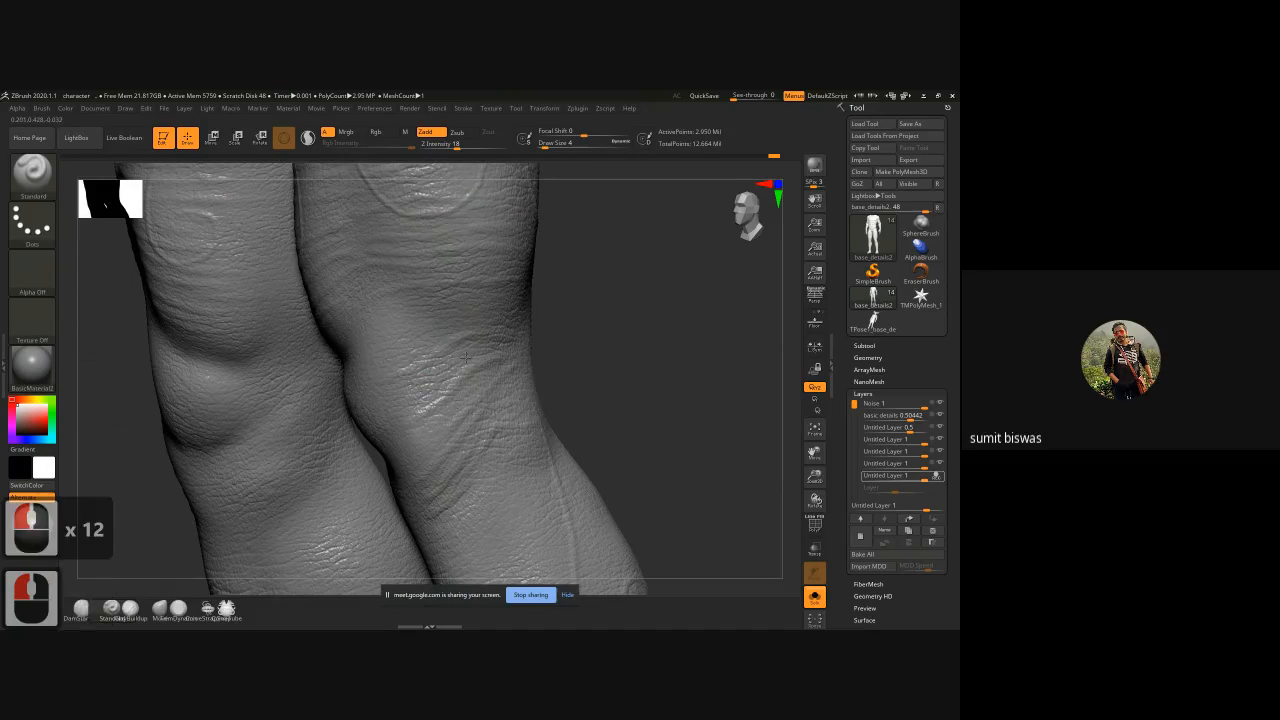
Step: Sculpt curved skin creases beneath the kneecap and continue the detail onto the upper shin
left_click(610, 362)
mouse_move(610, 387)
left_mouse_down("alt")
mouse_move(531, 360)
mouse_move(414, 400)
mouse_move(560, 405)
left_mouse_up("alt")
left_click(327, 444)
left_click(330, 438)
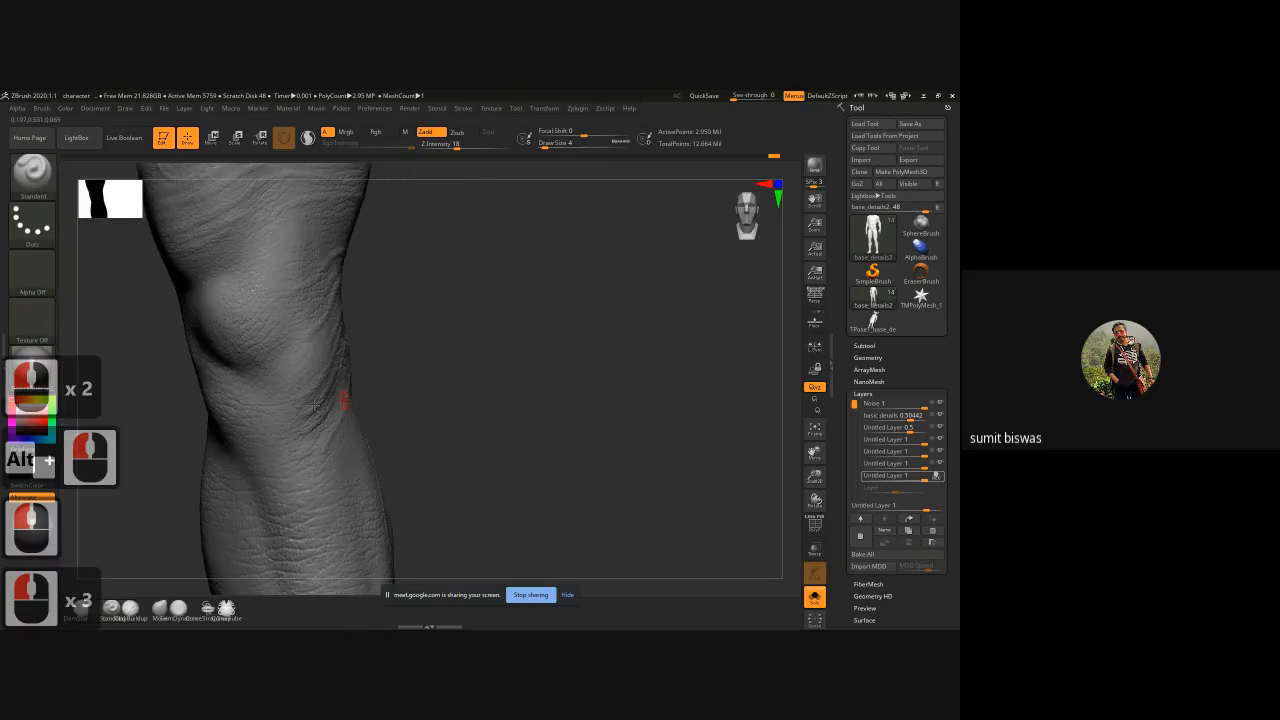
mouse_move(191, 381)
left_mouse_down()
mouse_move(431, 397)
mouse_move(394, 366)
mouse_move(182, 385)
left_mouse_up()
mouse_move(437, 343)
left_mouse_down()
mouse_move(179, 374)
mouse_move(275, 406)
left_mouse_up()
left_click(191, 398)
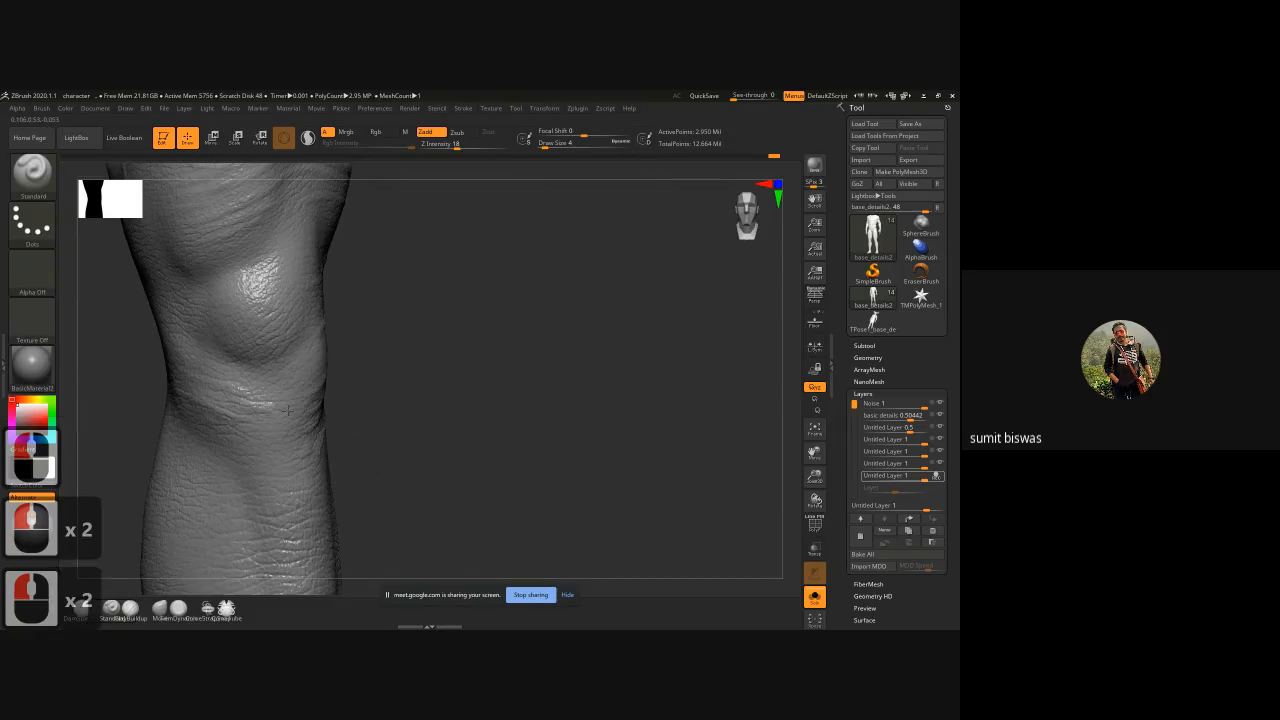
mouse_move(196, 402)
left_mouse_down()
mouse_move(290, 409)
mouse_move(240, 432)
mouse_move(283, 446)
left_mouse_up()
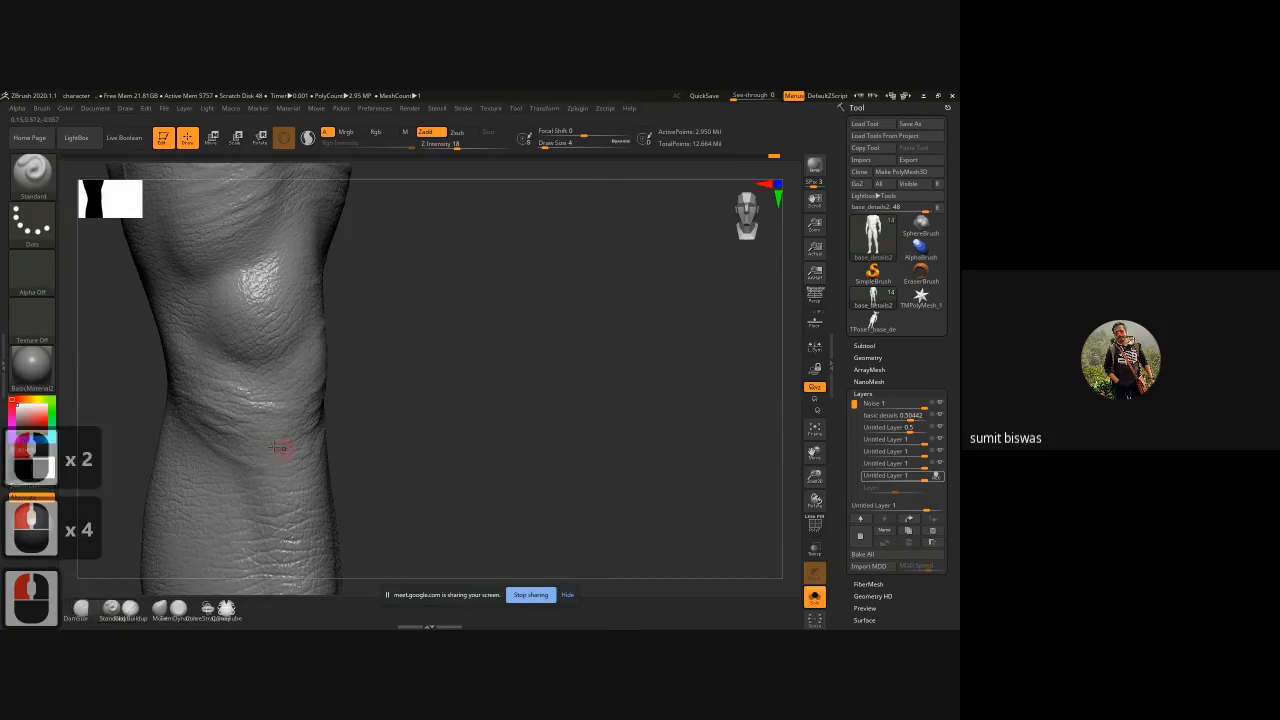
left_click_drag(212, 424, 284, 424)
left_click_drag(392, 437, 371, 309, "alt")
mouse_move(32, 365)
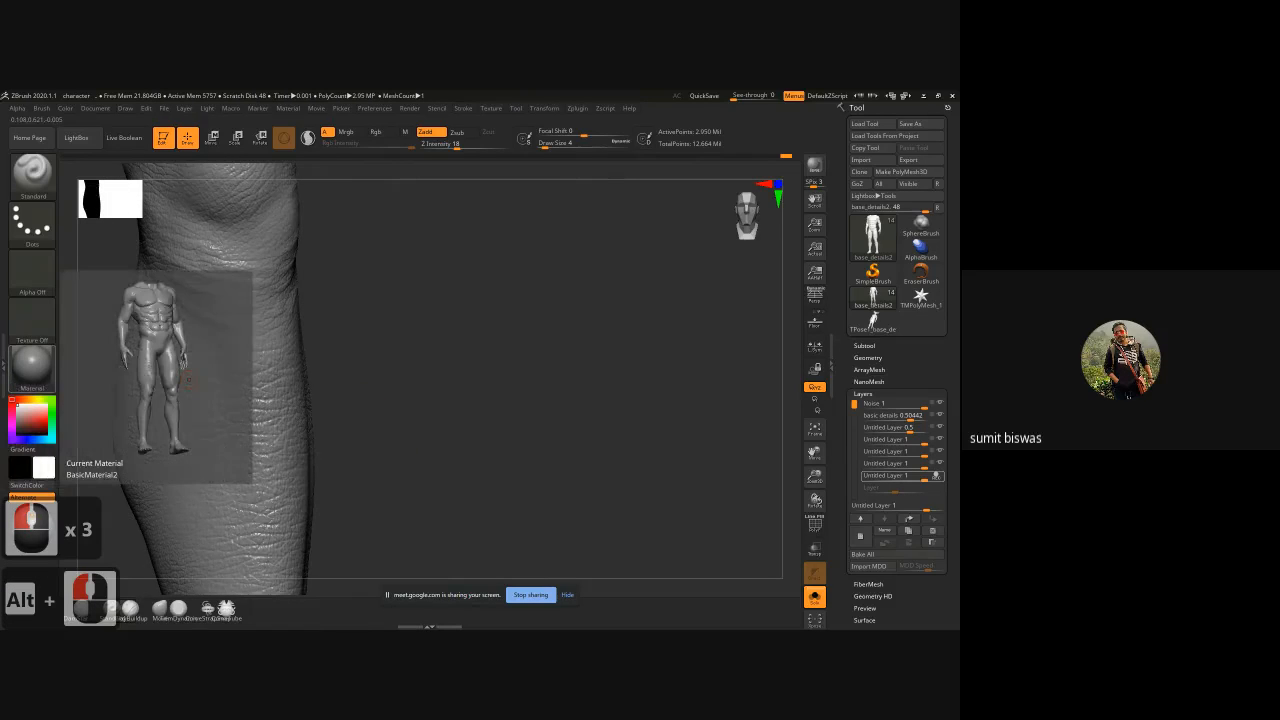
left_click(189, 379)
left_click(189, 379)
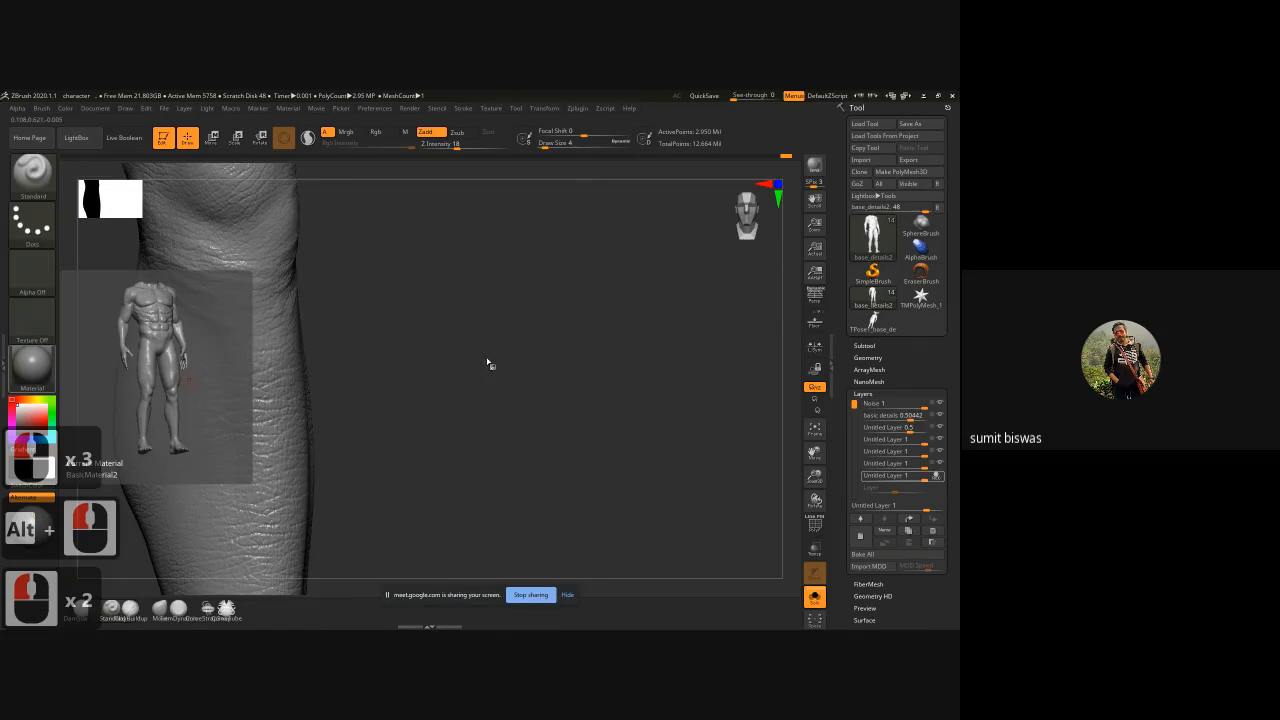
Step: Compare the leg detail by toggling the visibility of the basic details layer and the untitled sculpt layers
mouse_move(424, 390)
left_mouse_down("shift")
mouse_move(486, 429)
mouse_move(483, 380)
left_mouse_up("shift")
right_click_drag(533, 463, 366, 381, "ctrl")
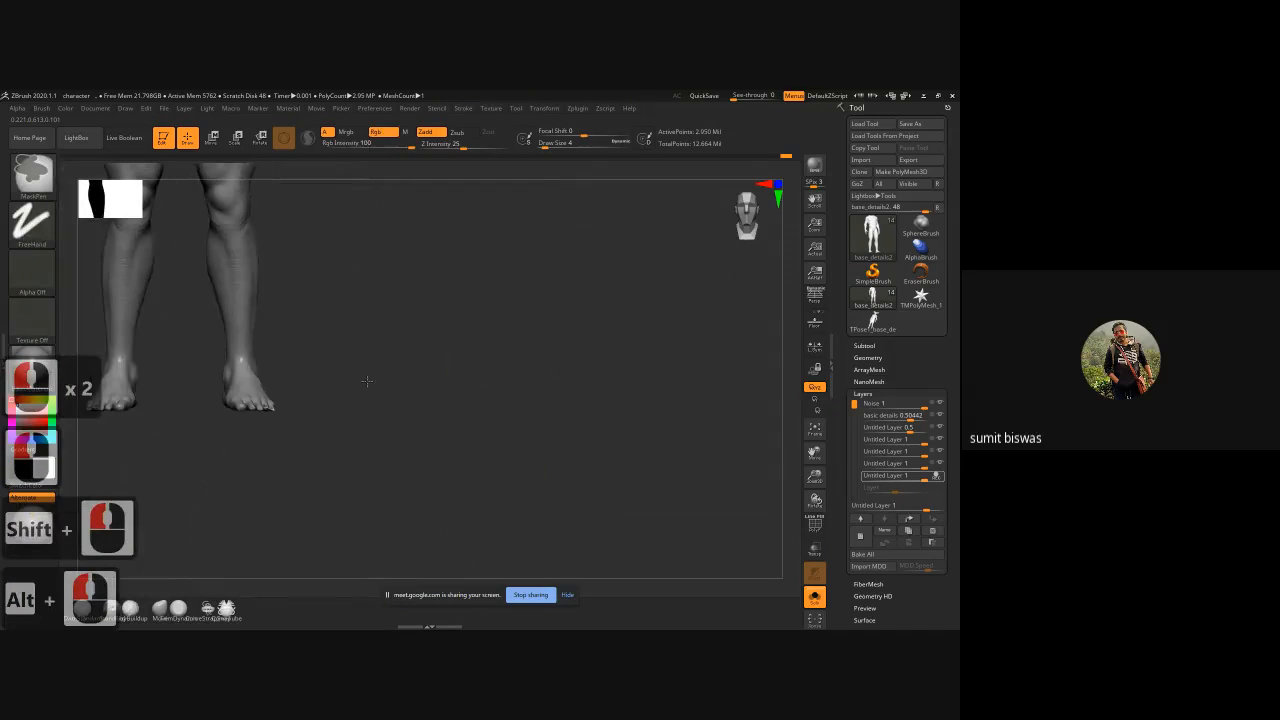
left_click_drag(400, 338, 476, 436, "alt")
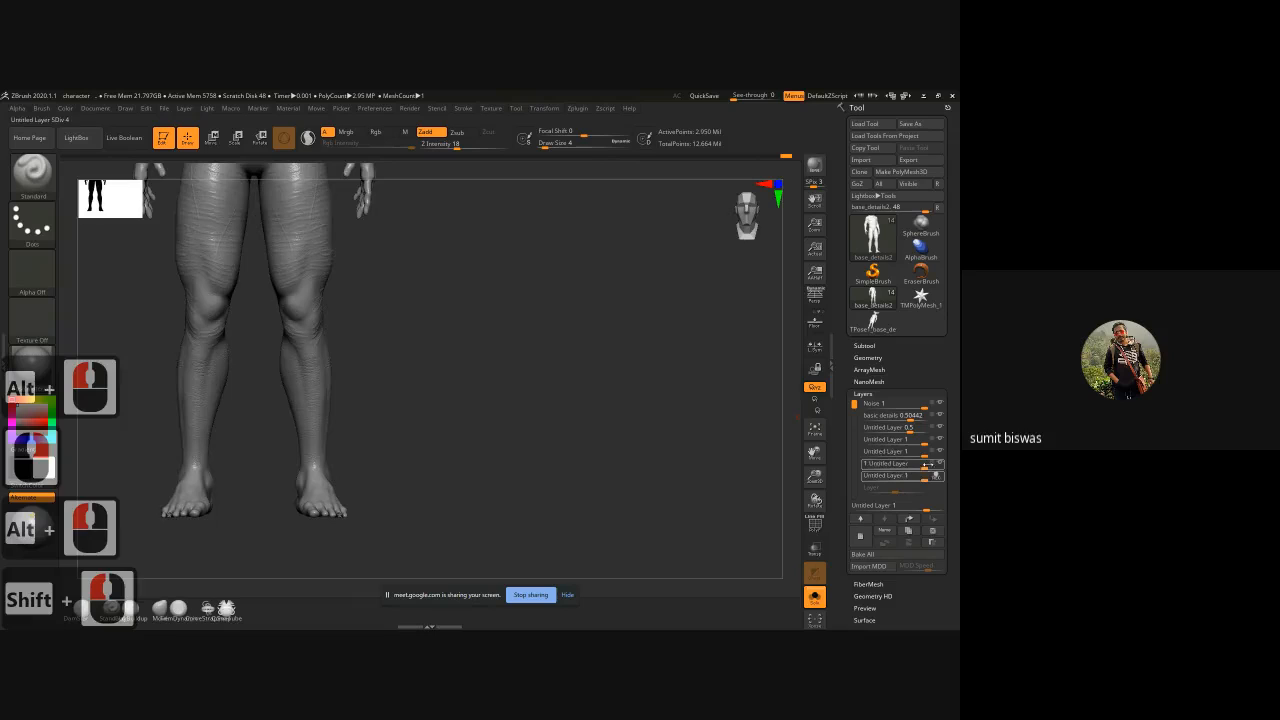
left_click_drag(940, 464, 940, 441)
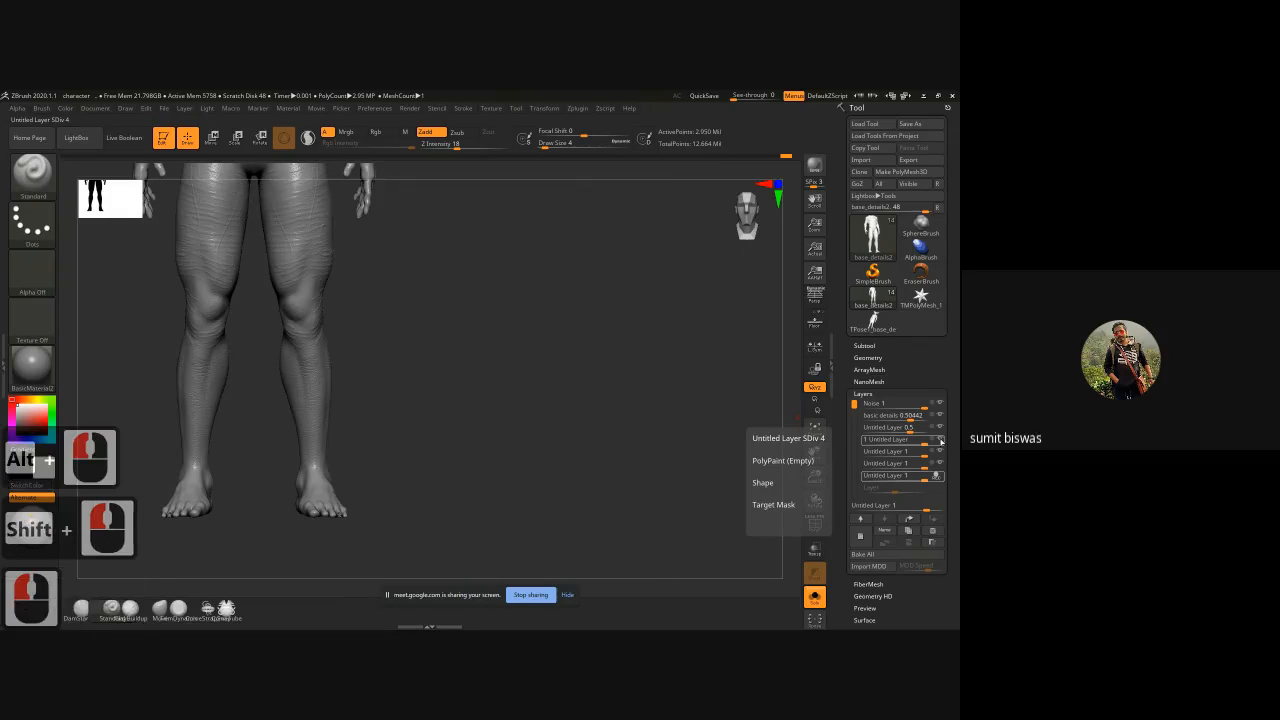
left_click(941, 428)
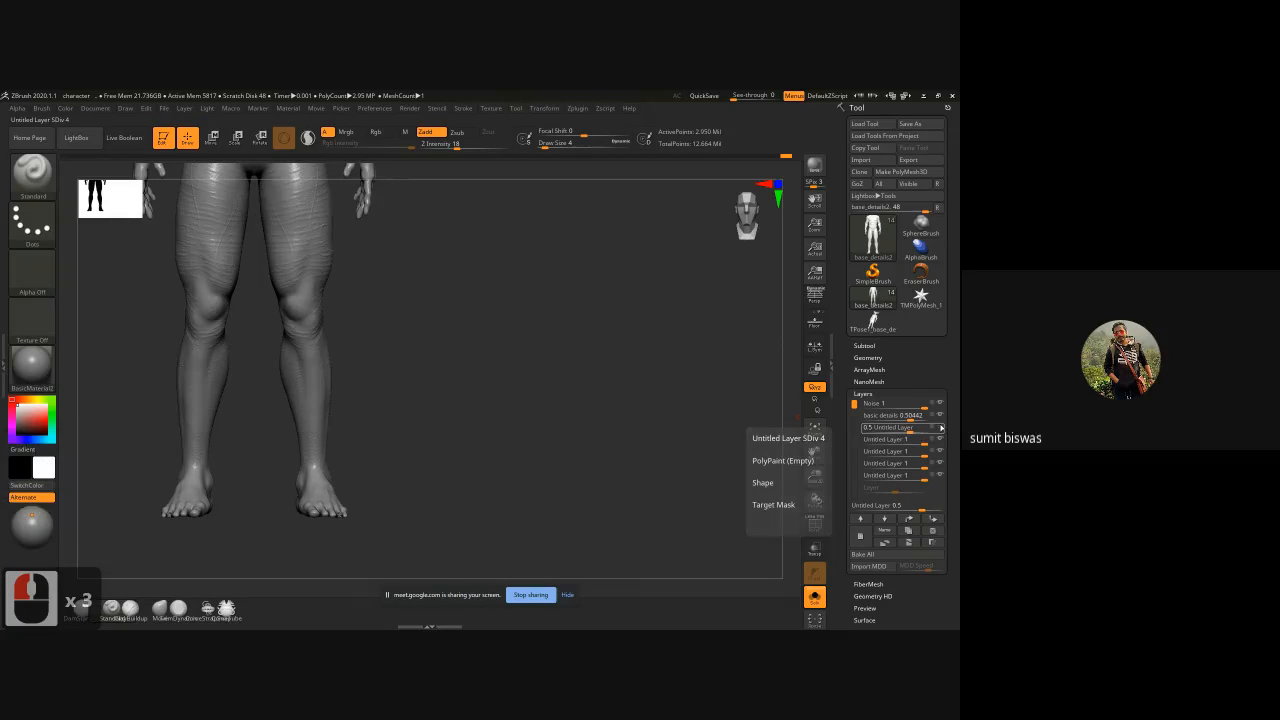
left_click(941, 428)
left_click(940, 416)
left_click(940, 416)
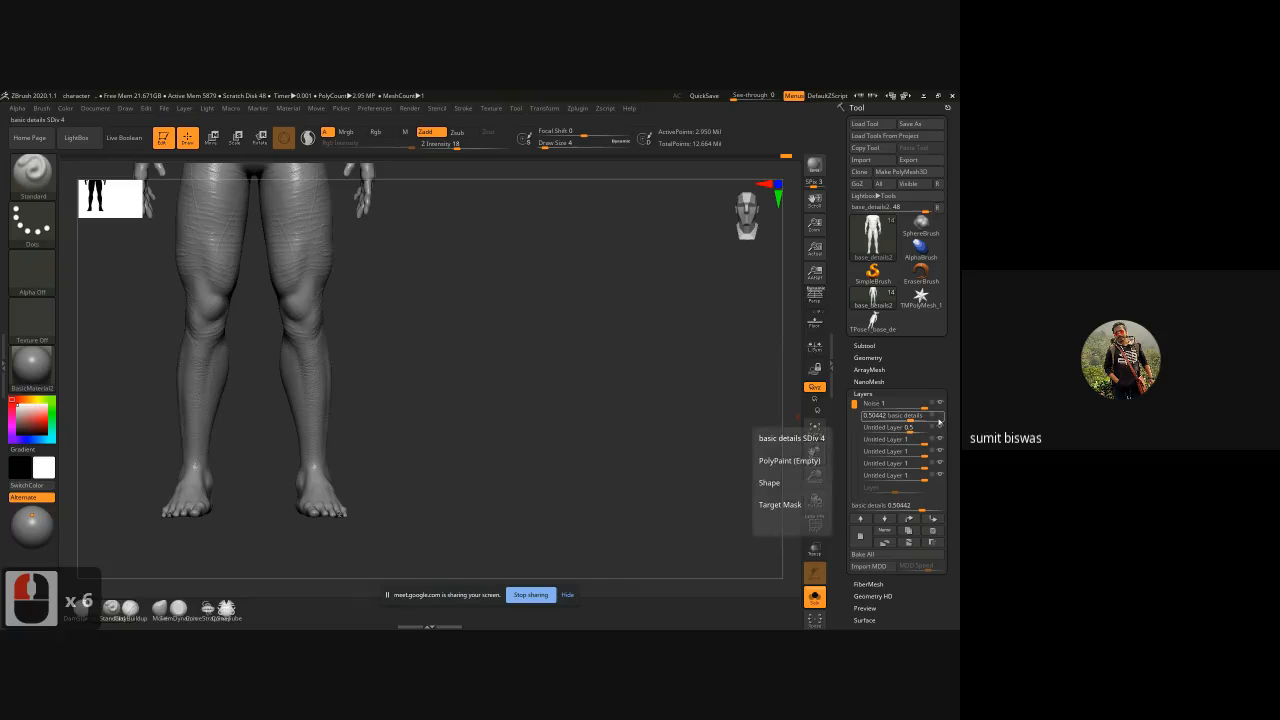
left_click(941, 451)
left_click(941, 452)
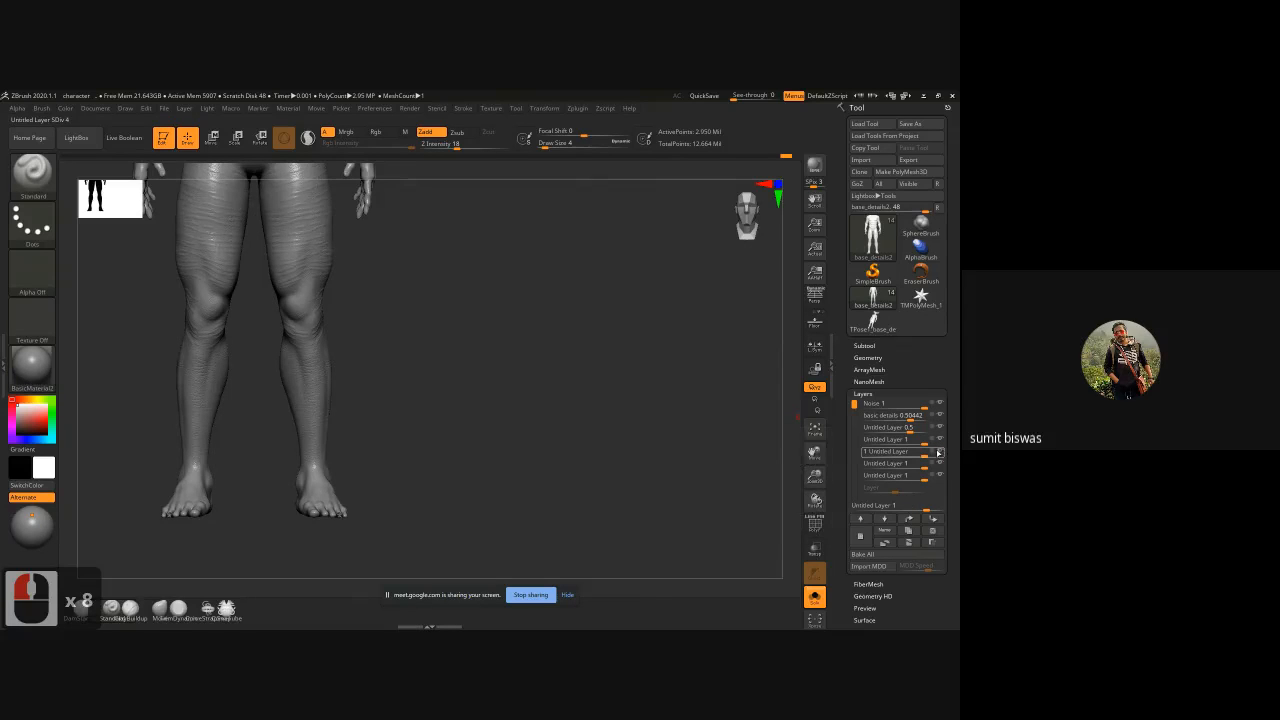
left_click(937, 453)
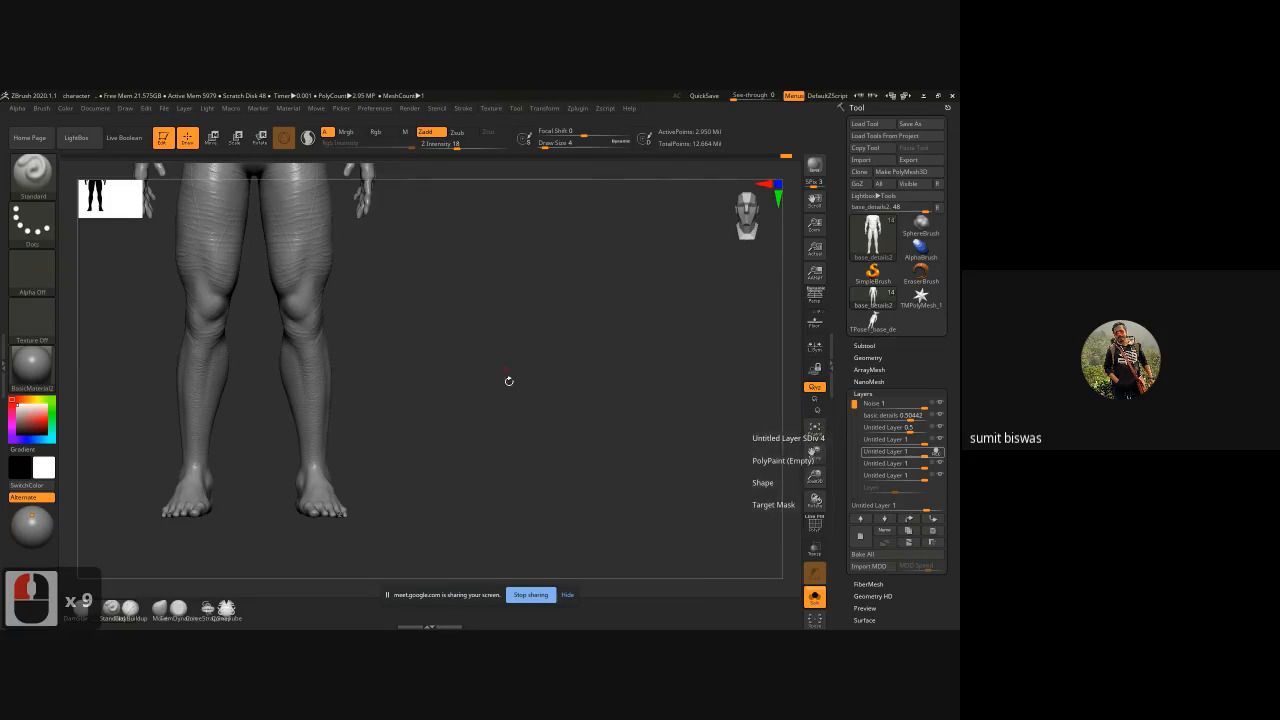
Step: Inspect the lower leg and put the last untitled layer back into recording mode
left_click_drag(463, 406, 446, 400)
key("ctrl")
right_click_drag(372, 389, 432, 449, "ctrl")
mouse_move(520, 509)
left_mouse_down("alt")
mouse_move(446, 326)
mouse_move(425, 311)
mouse_move(440, 339)
mouse_move(339, 265)
left_mouse_up("alt")
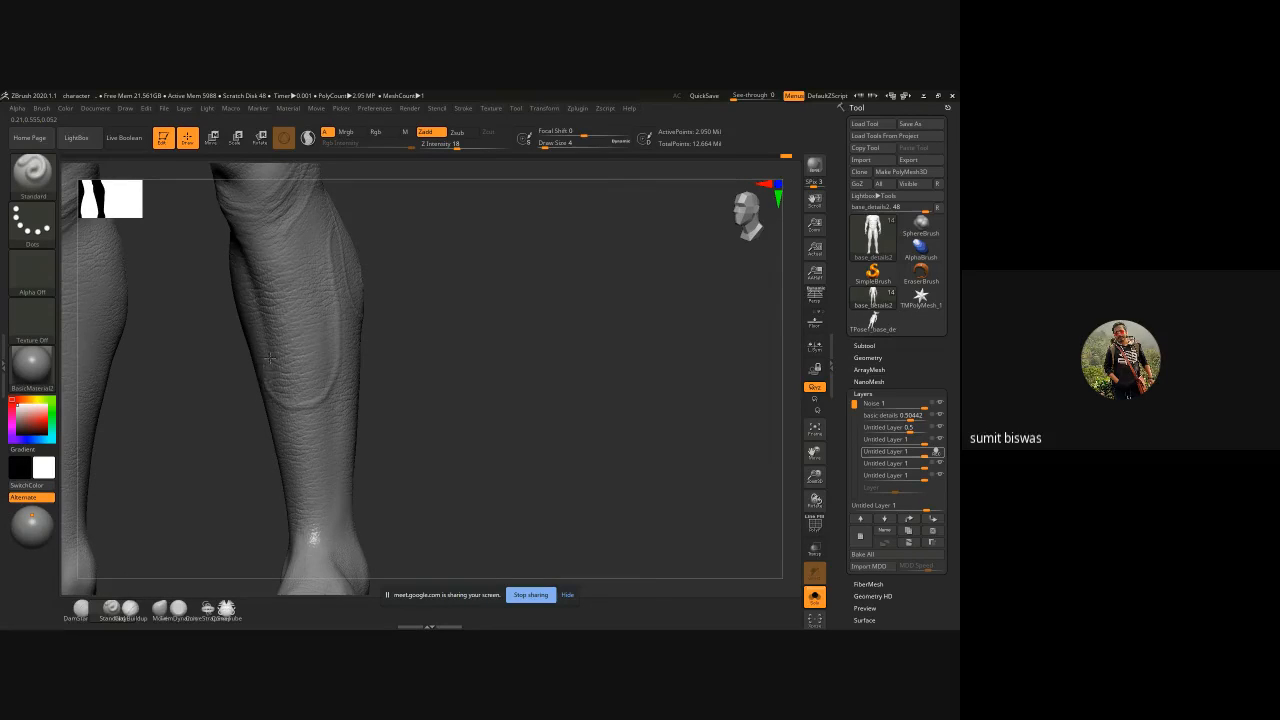
mouse_move(455, 314)
left_mouse_down("shift")
mouse_move(466, 306)
mouse_move(453, 330)
left_mouse_up("shift")
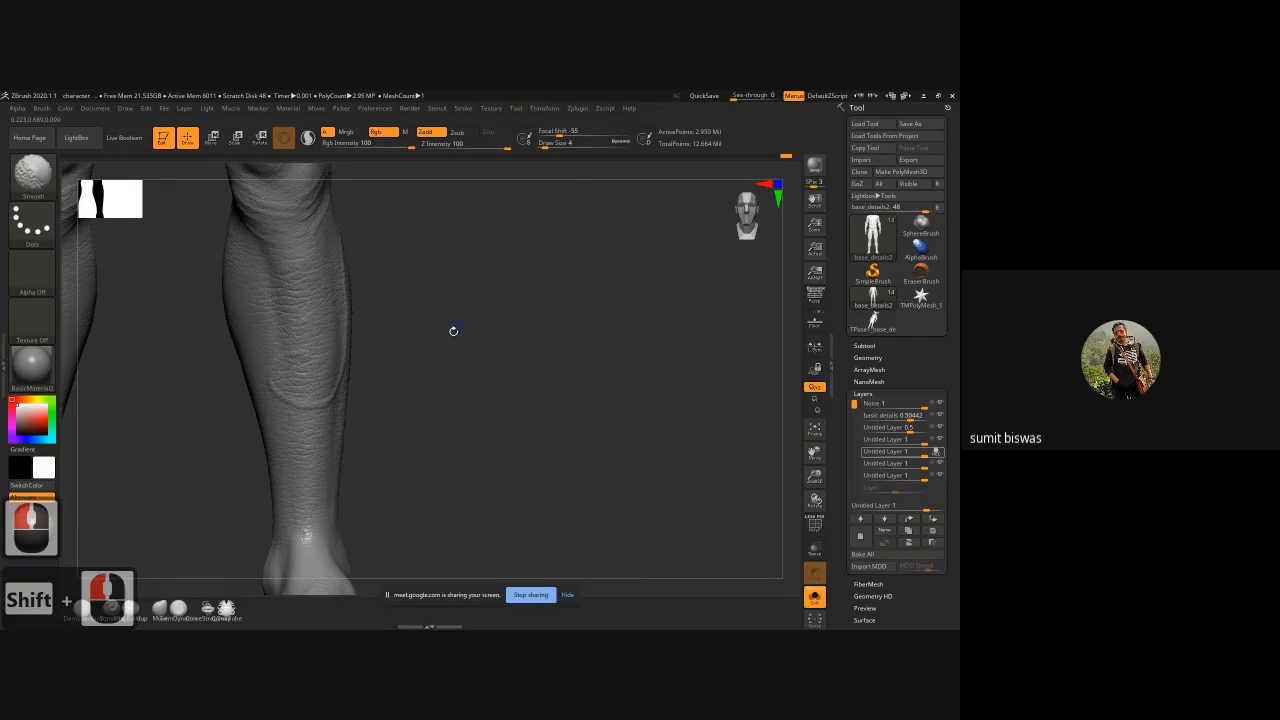
left_click(887, 476)
left_click_drag(454, 352, 450, 344, "alt")
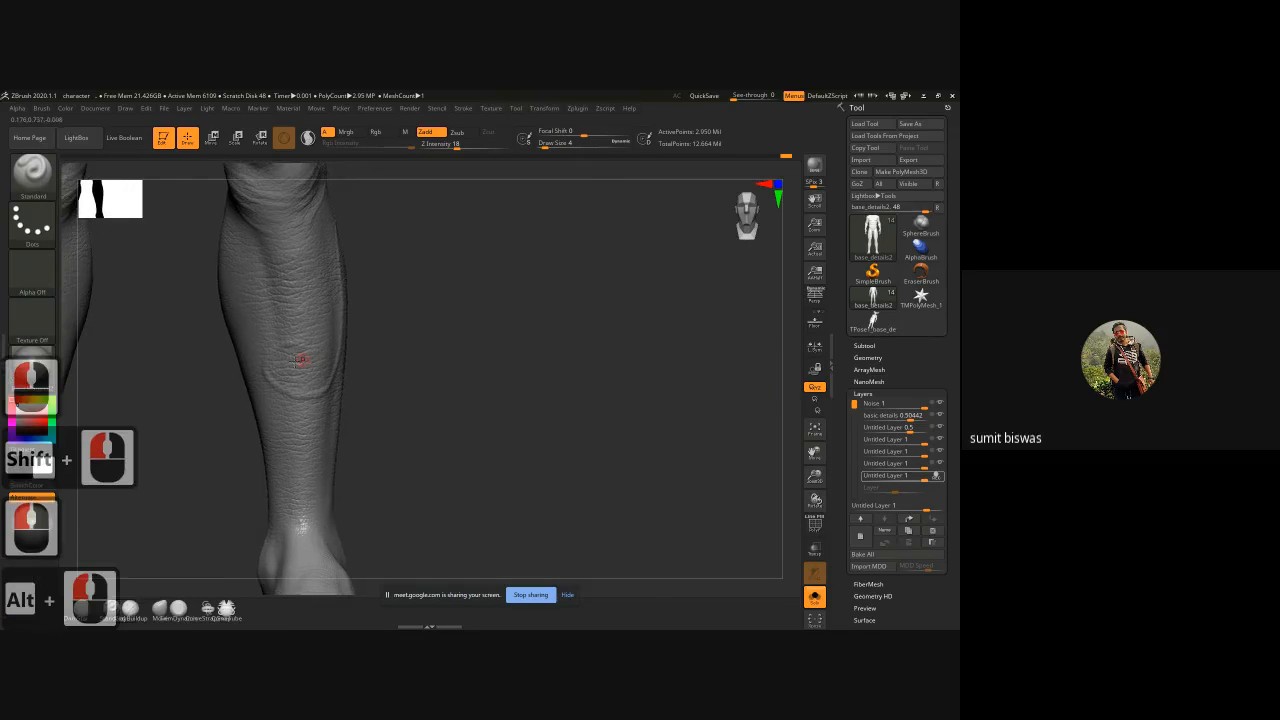
Step: Sculpt diagonal skin creases across the upper calf below the knee with the Standard brush
mouse_move(409, 291)
left_mouse_down("alt")
mouse_move(351, 371)
mouse_move(349, 397)
mouse_move(300, 392)
mouse_move(285, 420)
left_mouse_up("alt")
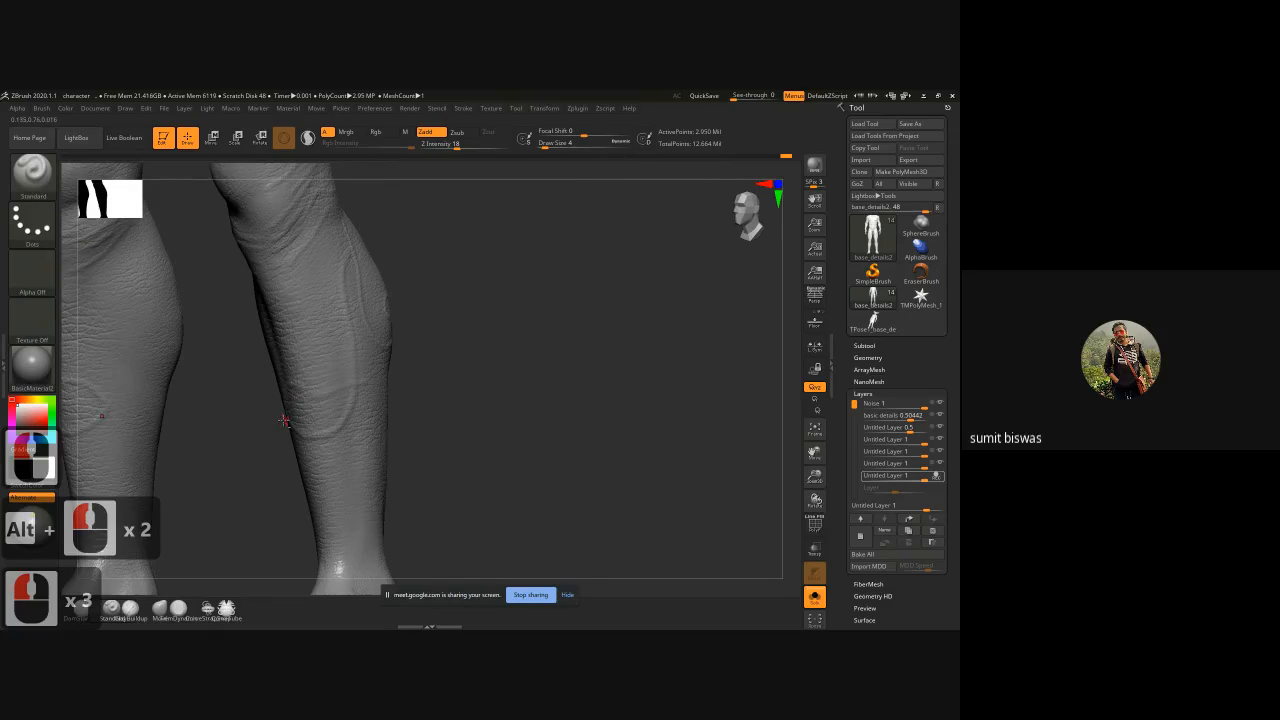
key("alt+Tab")
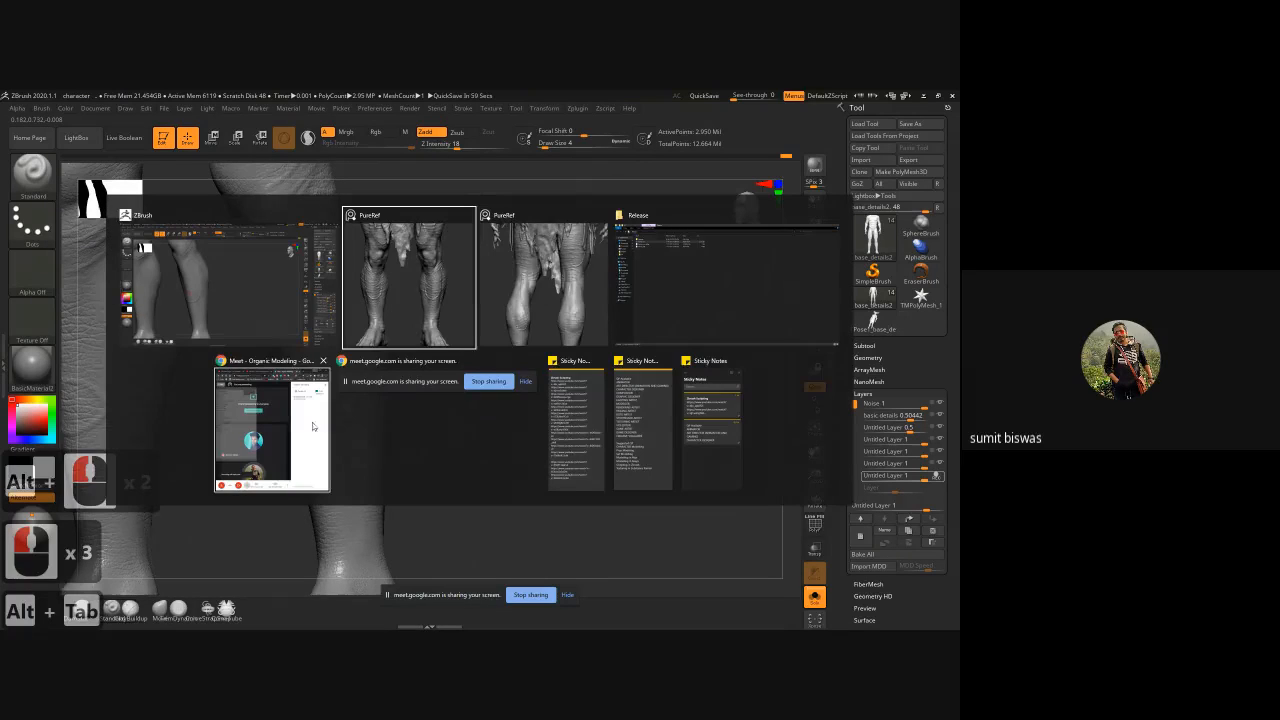
left_click(312, 427, "alt")
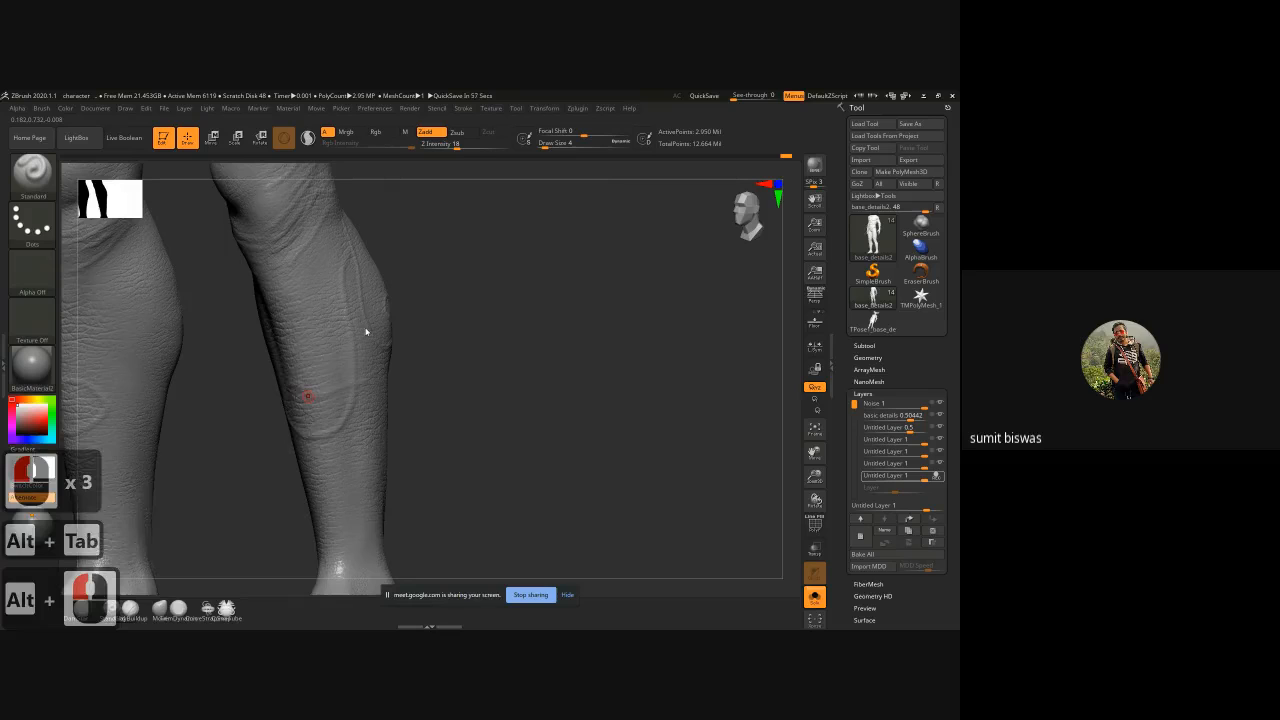
left_click_drag(480, 391, 454, 349)
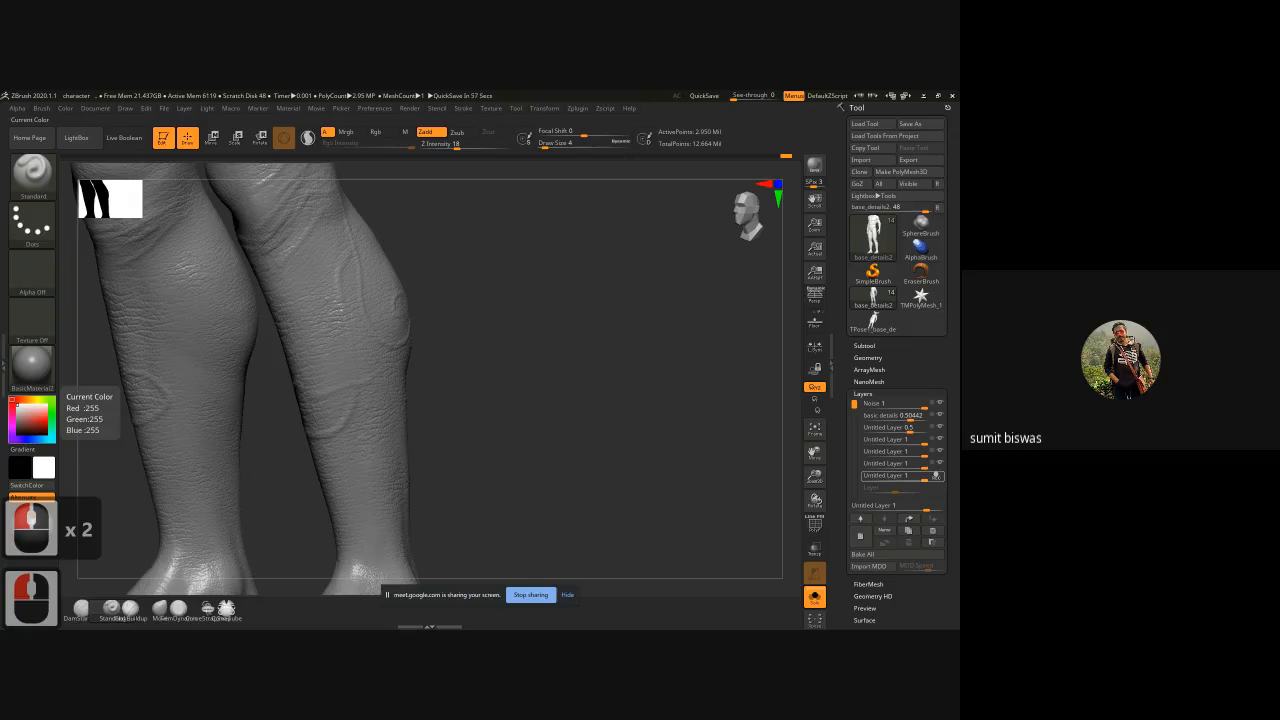
left_click(367, 304)
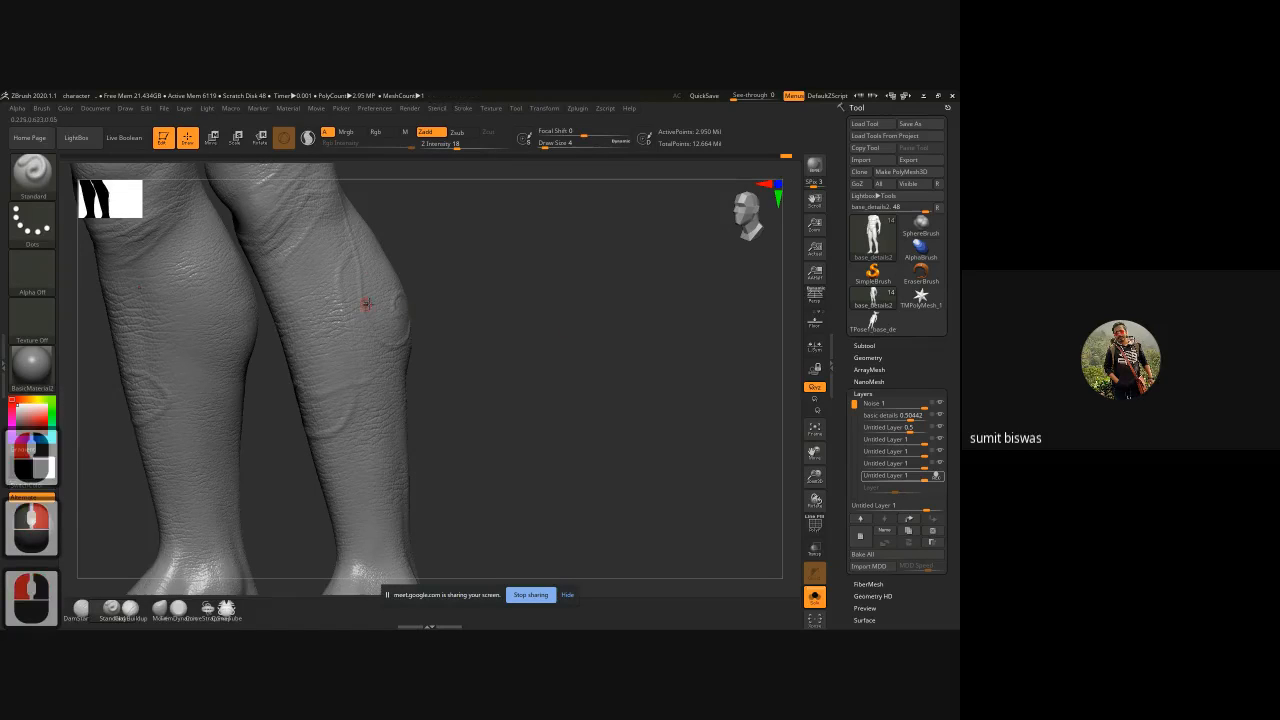
mouse_move(330, 250)
left_mouse_down()
mouse_move(362, 236)
mouse_move(318, 278)
mouse_move(292, 280)
left_mouse_up()
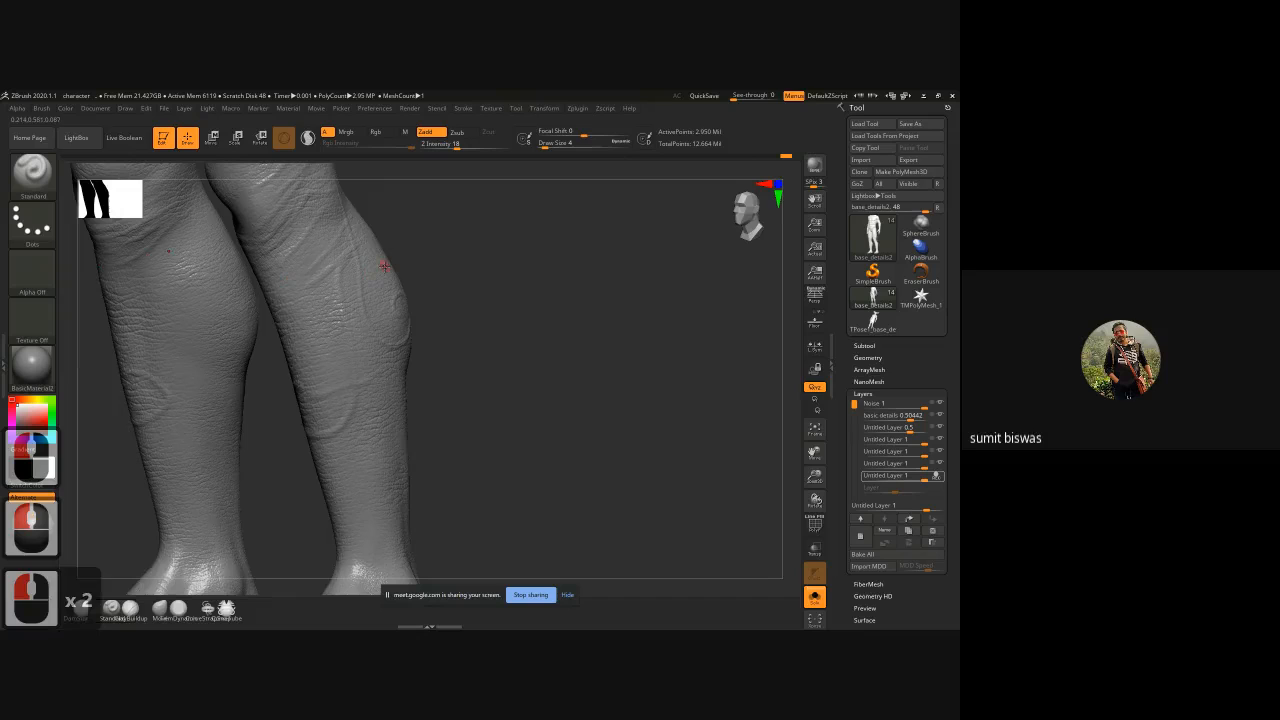
mouse_move(386, 266)
left_mouse_down()
mouse_move(331, 296)
mouse_move(296, 297)
left_mouse_up()
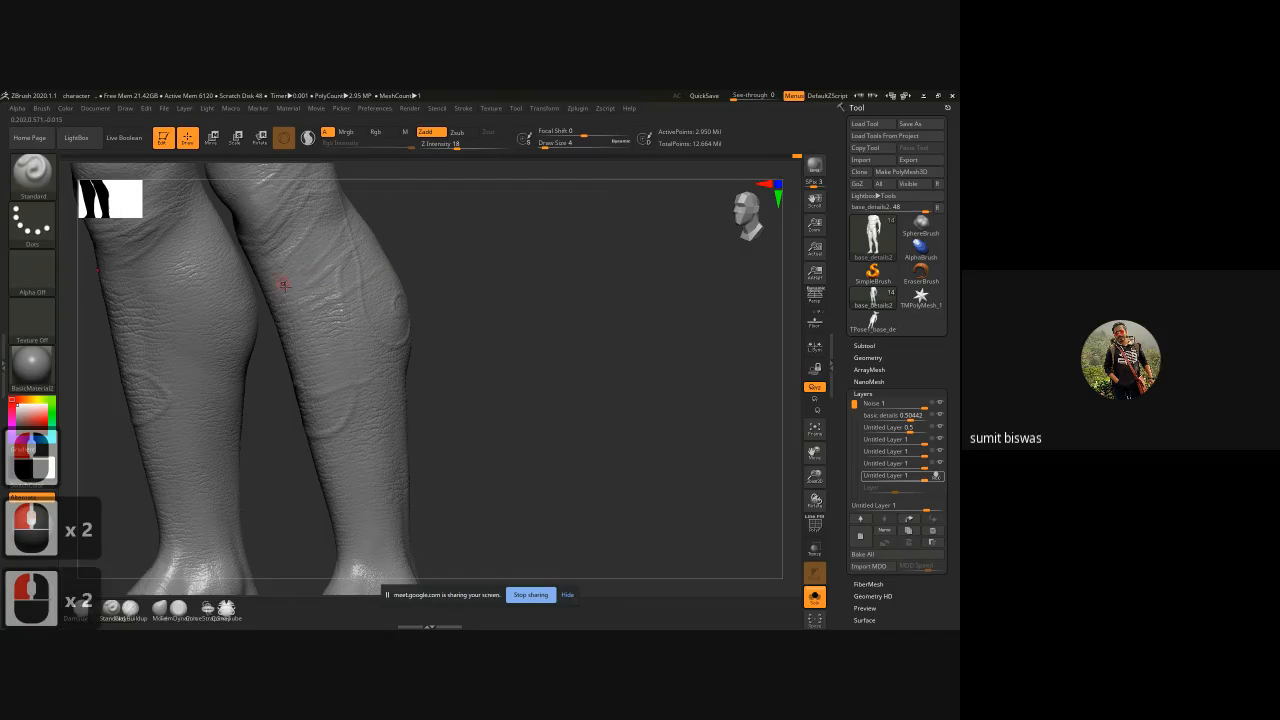
mouse_move(393, 291)
left_mouse_down()
mouse_move(311, 325)
mouse_move(354, 329)
mouse_move(309, 346)
left_mouse_up()
mouse_move(400, 325)
left_mouse_down()
mouse_move(316, 352)
mouse_move(346, 345)
mouse_move(332, 350)
left_mouse_up()
mouse_move(328, 309)
left_mouse_down()
mouse_move(298, 325)
mouse_move(311, 333)
left_mouse_up()
left_click_drag(367, 252, 353, 267)
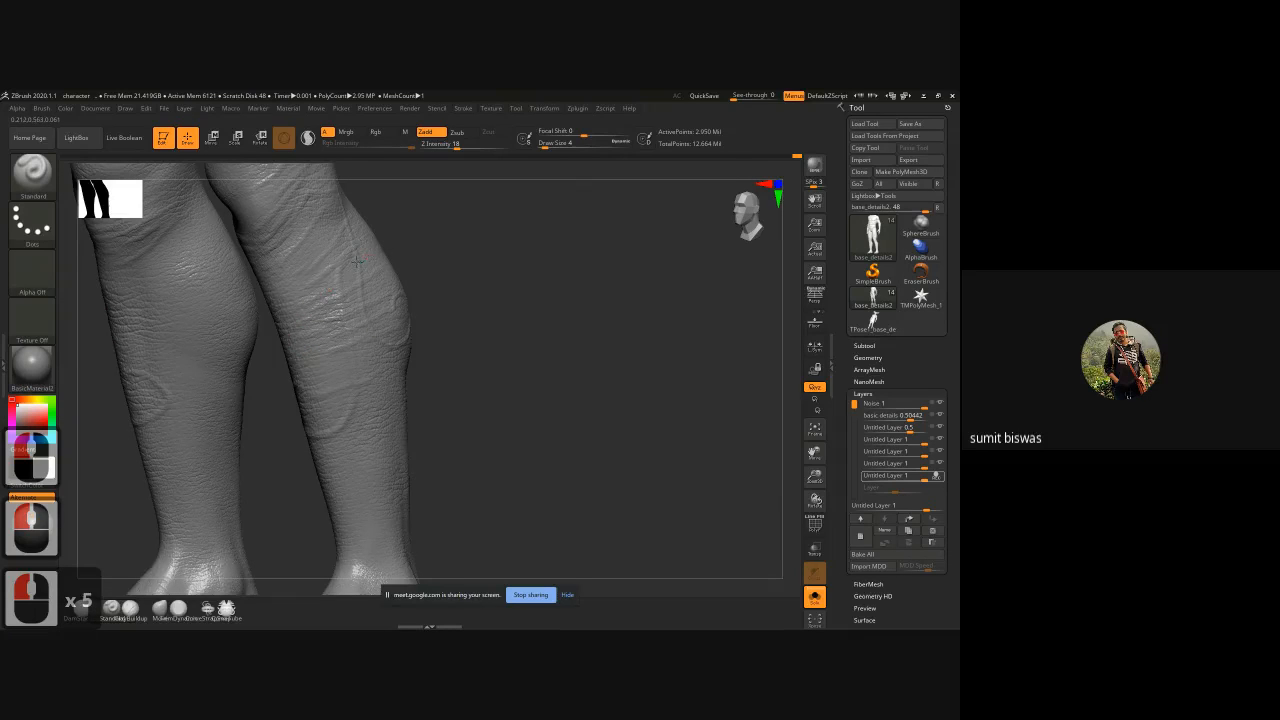
Step: Sculpt fine horizontal skin creases across the side of the lower calf down toward the ankle
left_click_drag(437, 259, 395, 264)
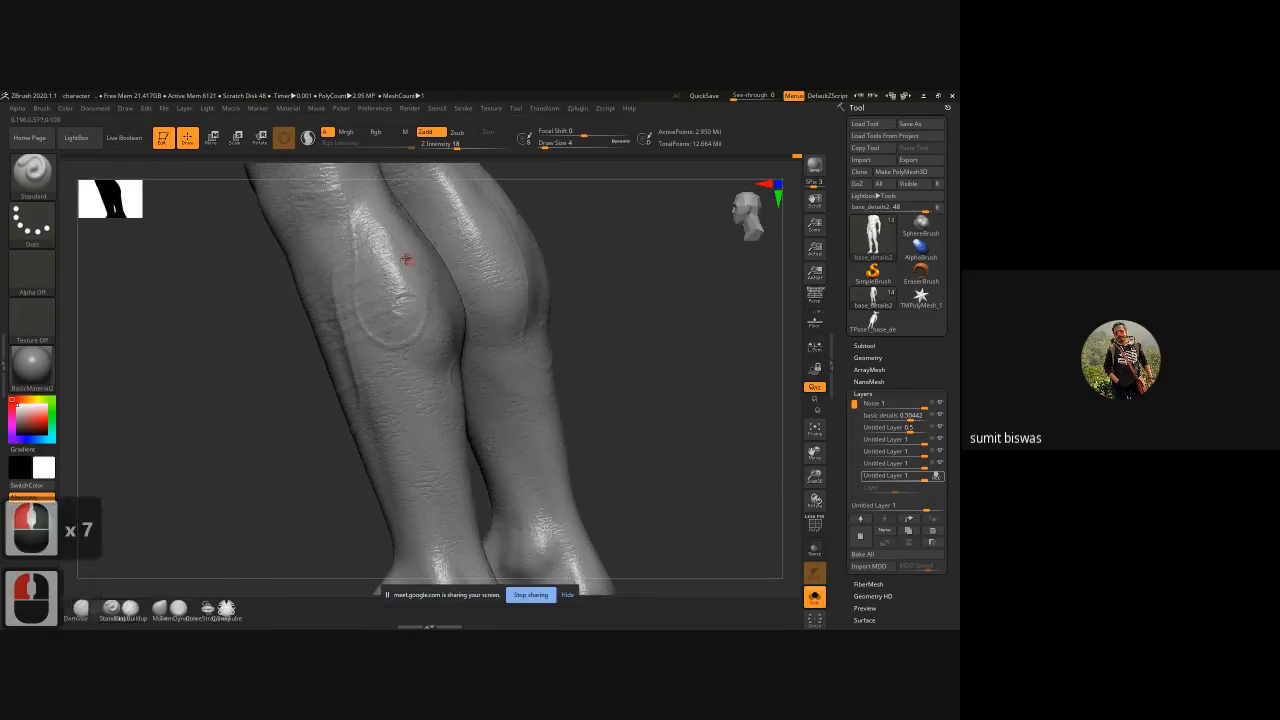
mouse_move(396, 359)
left_mouse_down()
mouse_move(361, 376)
mouse_move(376, 376)
mouse_move(361, 424)
mouse_move(378, 422)
mouse_move(377, 440)
mouse_move(356, 445)
mouse_move(271, 406)
mouse_move(263, 389)
left_mouse_up()
left_click_drag(389, 388, 328, 400)
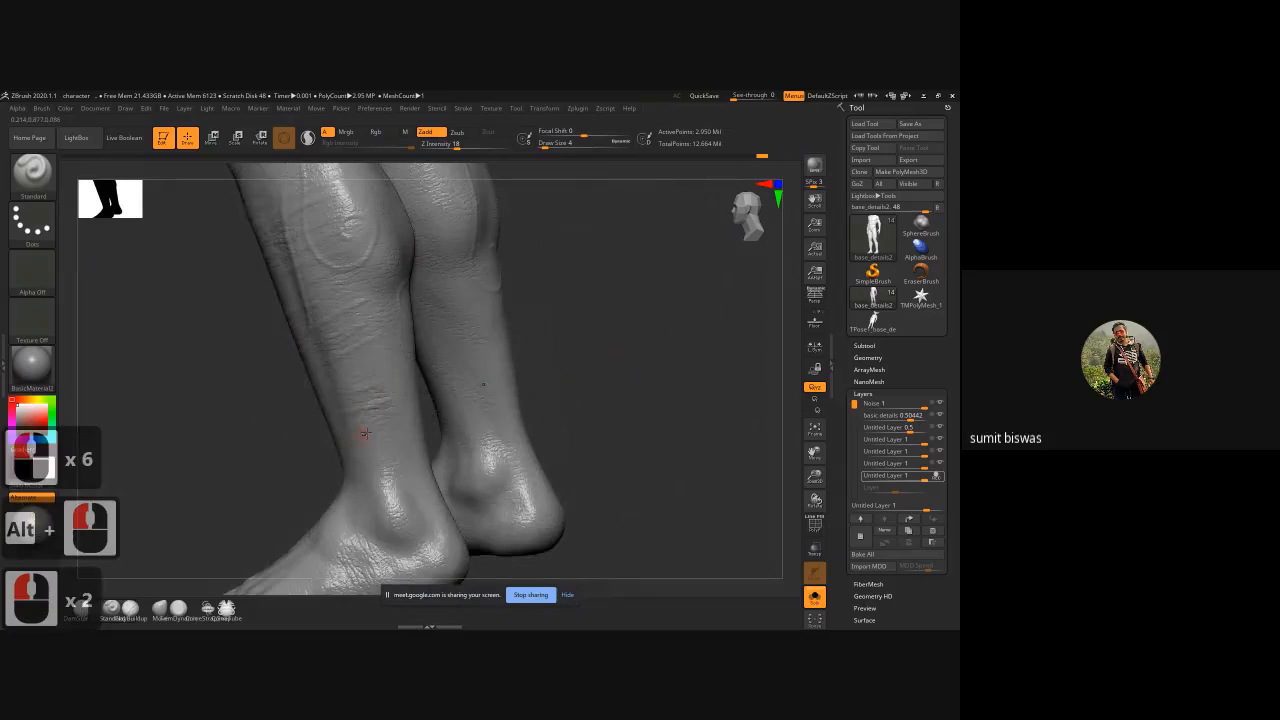
left_click_drag(413, 423, 376, 436)
left_click_drag(390, 414, 362, 428)
left_click_drag(371, 418, 335, 431)
Step: Sculpt wrapping skin wrinkles around the lower shin just above the ankle, from the front round to the back
mouse_move(307, 412)
left_mouse_down()
mouse_move(295, 420)
mouse_move(349, 443)
mouse_move(472, 405)
mouse_move(520, 406)
left_mouse_up()
left_click_drag(330, 447, 284, 446)
mouse_move(359, 442)
left_mouse_down()
mouse_move(278, 470)
mouse_move(287, 475)
left_mouse_up()
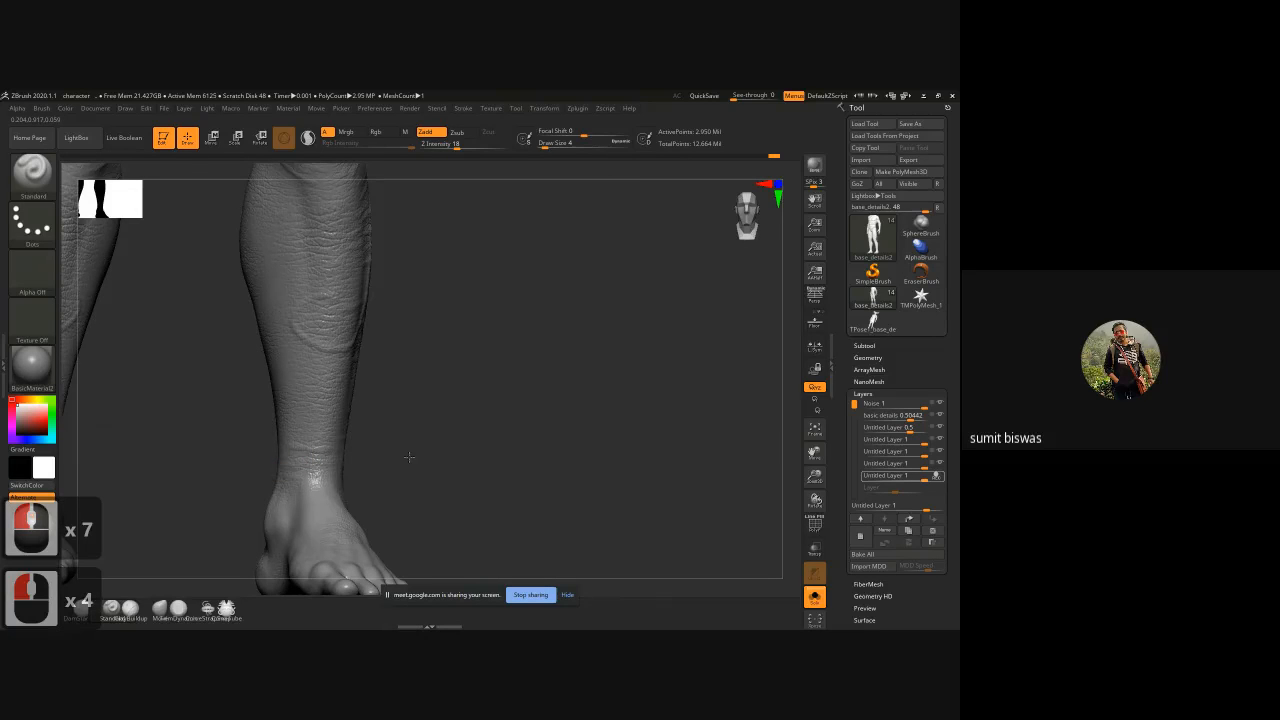
left_click_drag(409, 456, 306, 477)
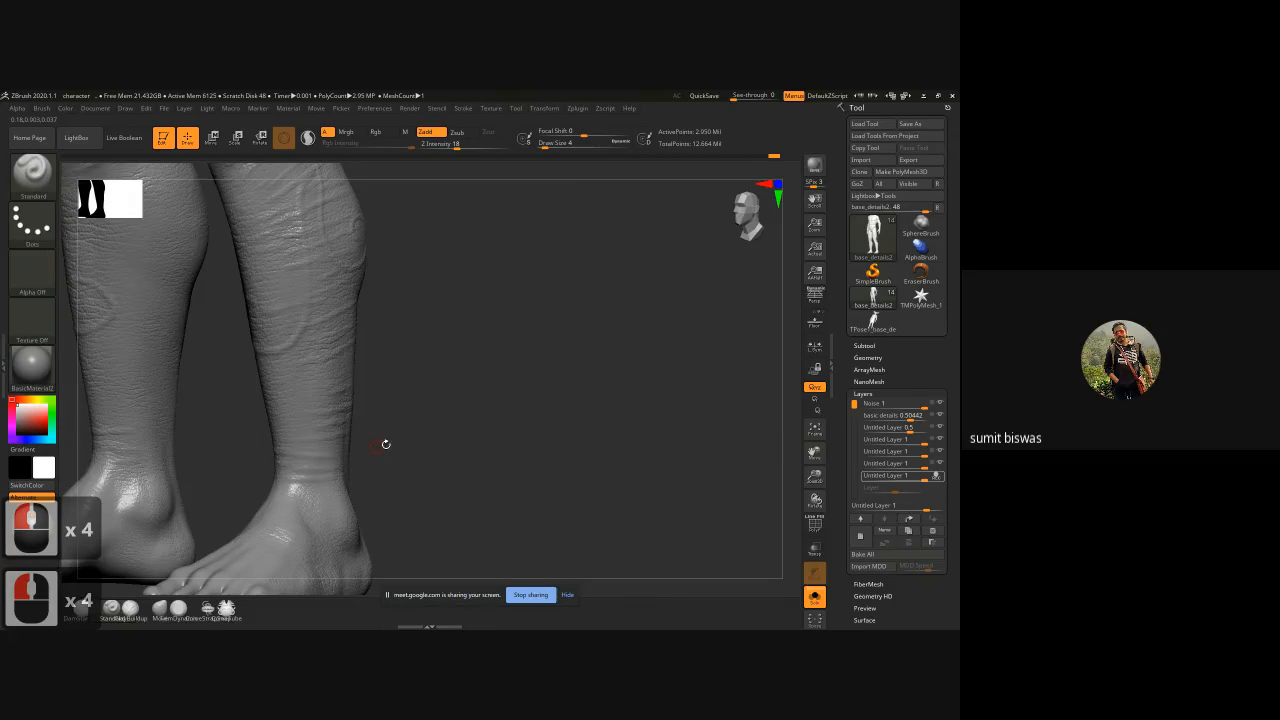
left_click_drag(385, 444, 329, 480)
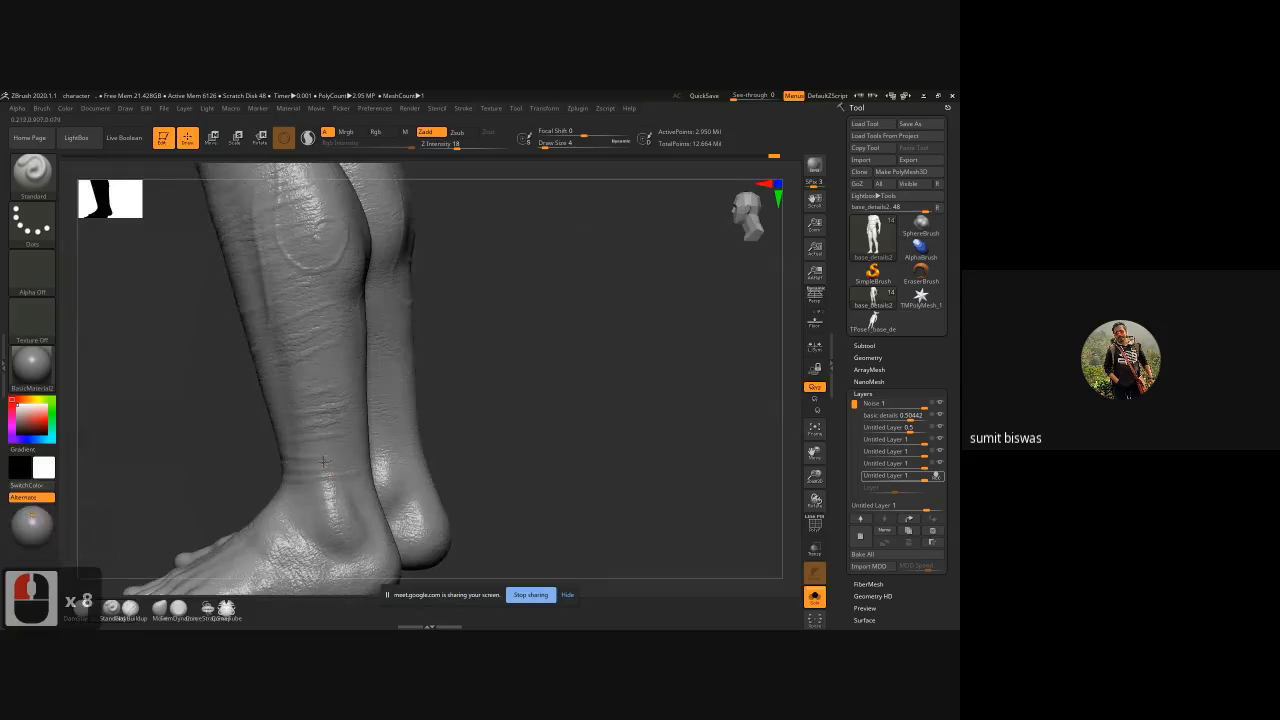
left_click_drag(467, 385, 331, 431)
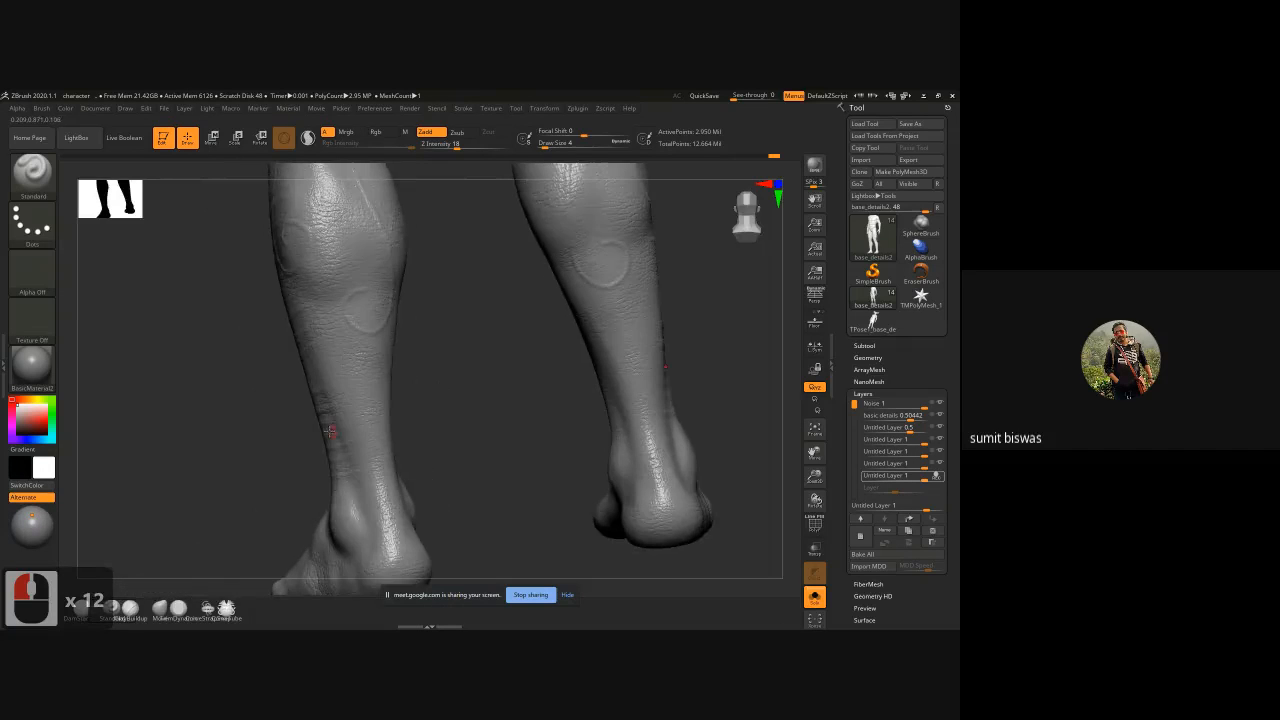
mouse_move(417, 437)
left_mouse_down()
mouse_move(357, 463)
mouse_move(441, 443)
mouse_move(409, 462)
mouse_move(451, 478)
mouse_move(489, 382)
mouse_move(443, 394)
mouse_move(458, 400)
left_mouse_up()
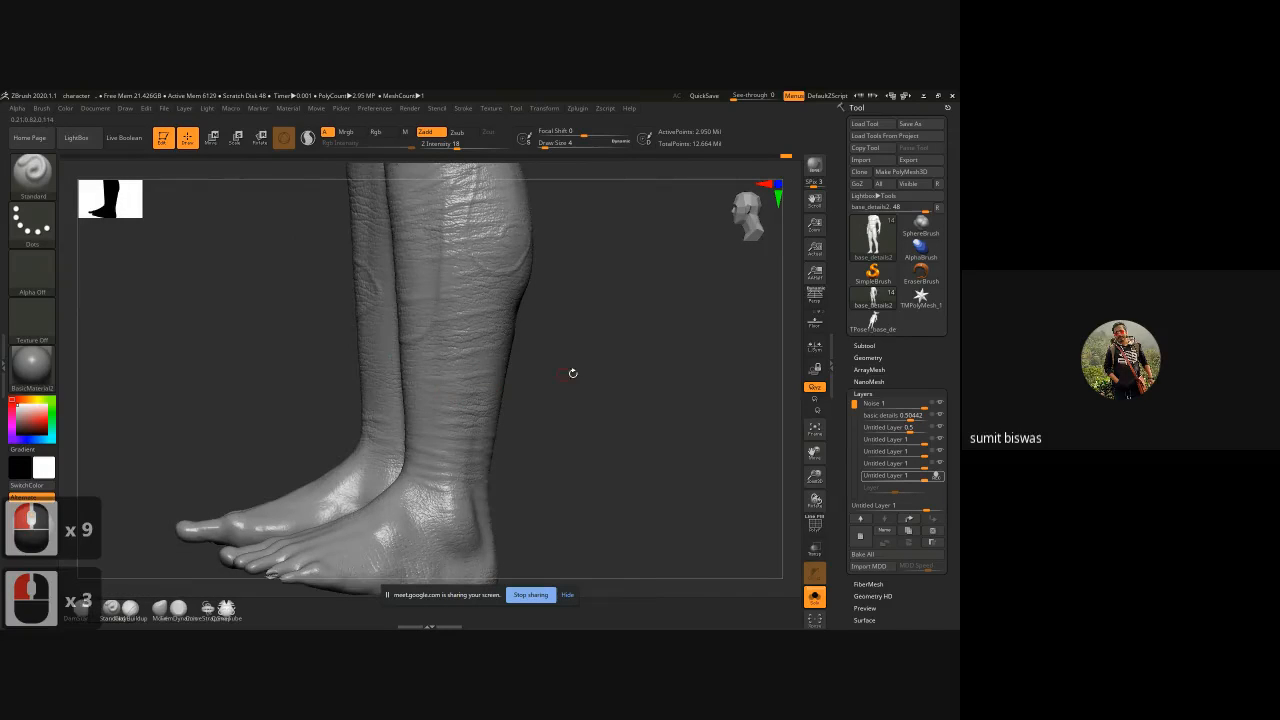
Step: Sculpt short skin creases across the front of the shin around the lower end of the shin muscle
mouse_move(437, 268)
left_mouse_down()
mouse_move(520, 282)
mouse_move(428, 289)
mouse_move(425, 329)
left_mouse_up()
left_click_drag(543, 309, 412, 344)
left_click_drag(404, 341, 418, 343)
mouse_move(412, 341)
left_mouse_down()
mouse_move(423, 342)
mouse_move(394, 346)
mouse_move(412, 354)
left_mouse_up()
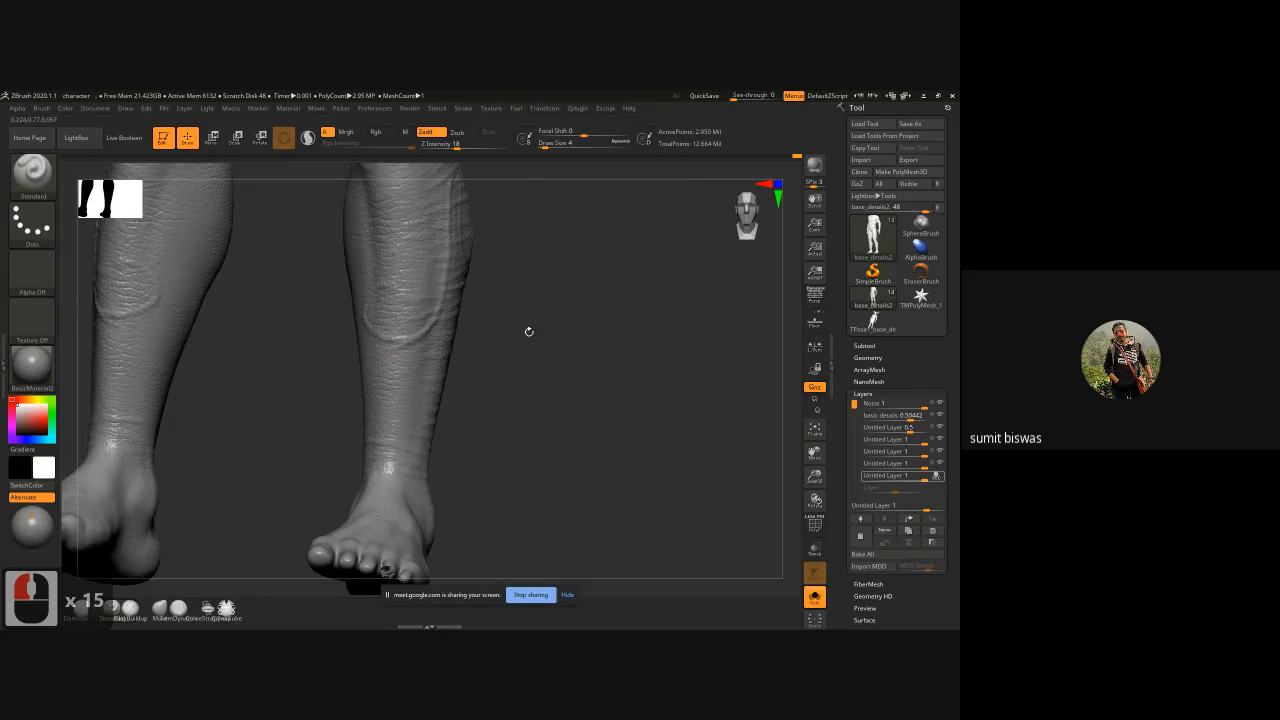
Step: Sculpt fine horizontal creases across the front of the upper shin below the knee
mouse_move(514, 262)
left_mouse_down("alt")
mouse_move(525, 331)
mouse_move(325, 260)
left_mouse_up("alt")
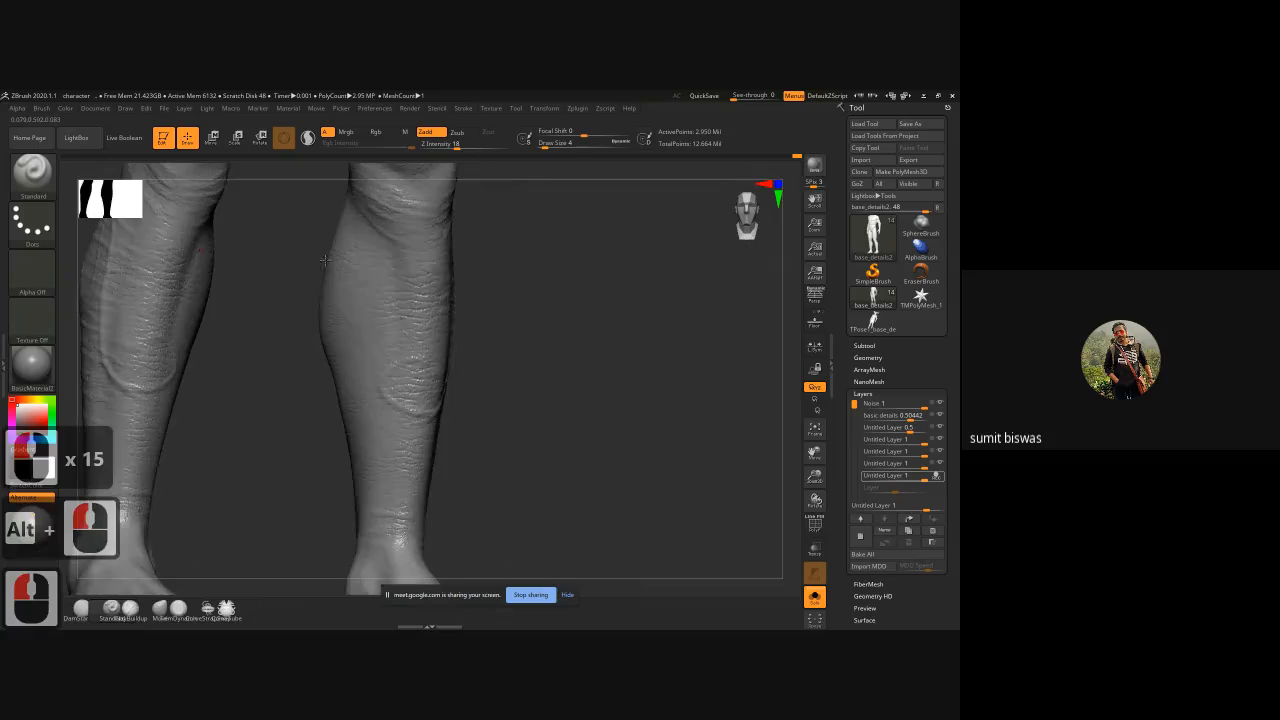
left_click(400, 276)
left_click(341, 217)
left_click(389, 259)
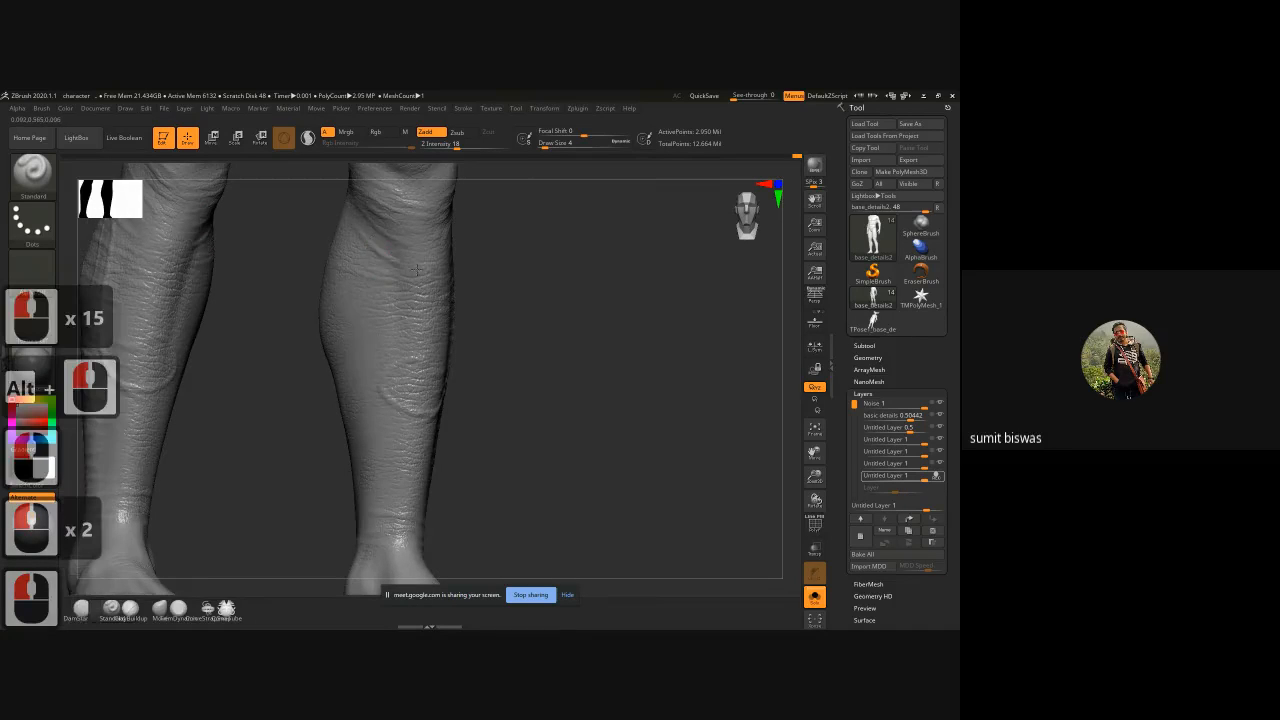
left_click(417, 270)
left_click(410, 262)
left_click(361, 261)
left_click(422, 280)
left_click(440, 295)
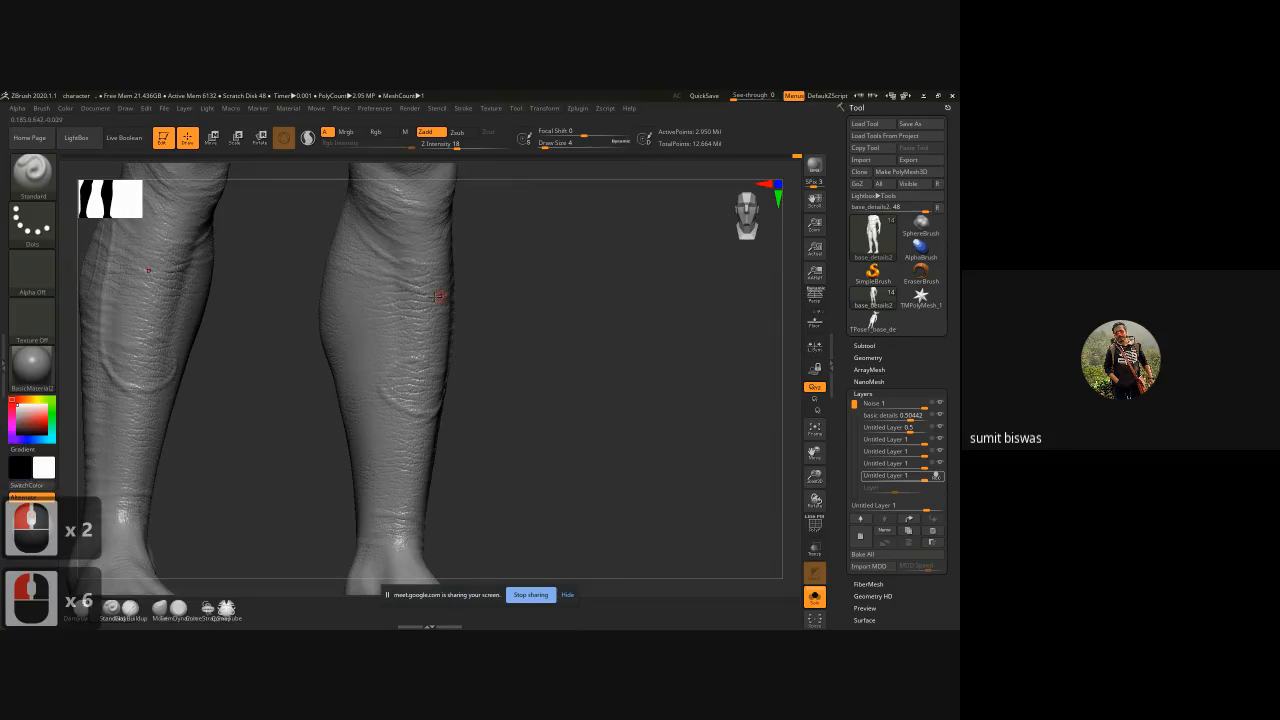
Step: Extend the skin creases over the middle of the shin and the inner calf bulge
left_click(404, 305)
left_click(337, 298)
left_click(390, 312)
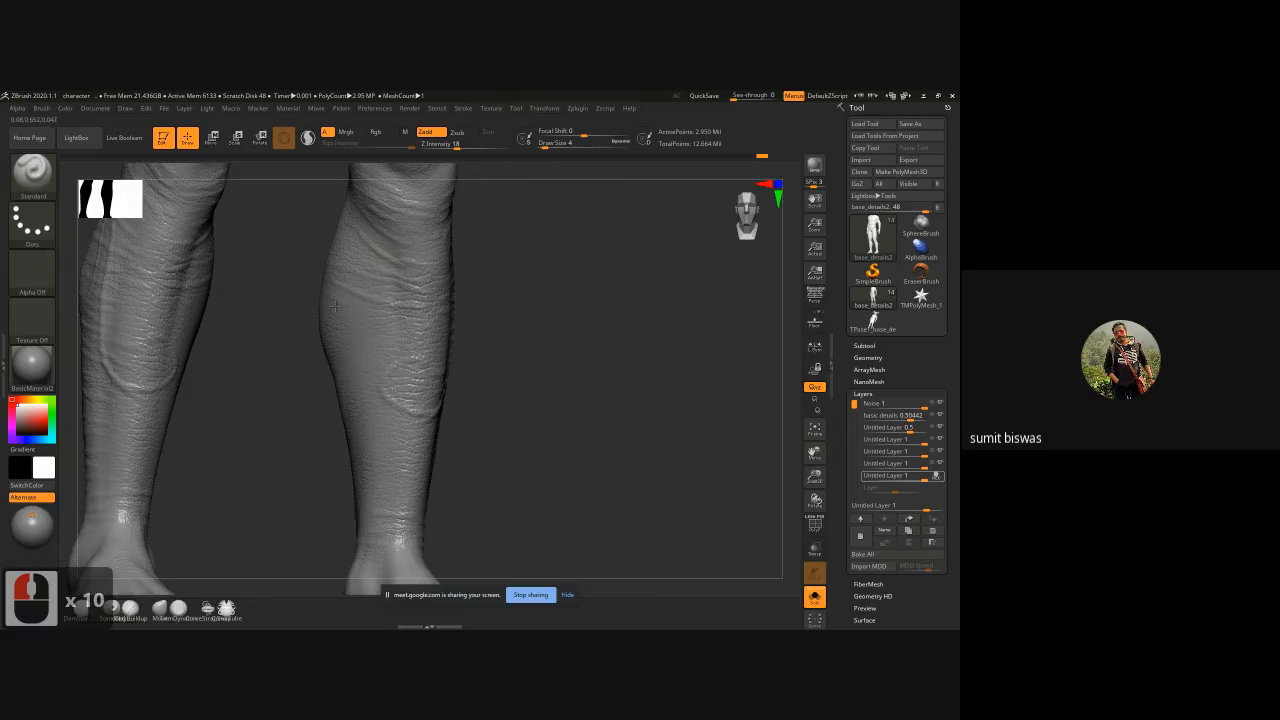
left_click(331, 318)
left_click(322, 331)
left_click(177, 330)
left_click(391, 347)
left_click(379, 344)
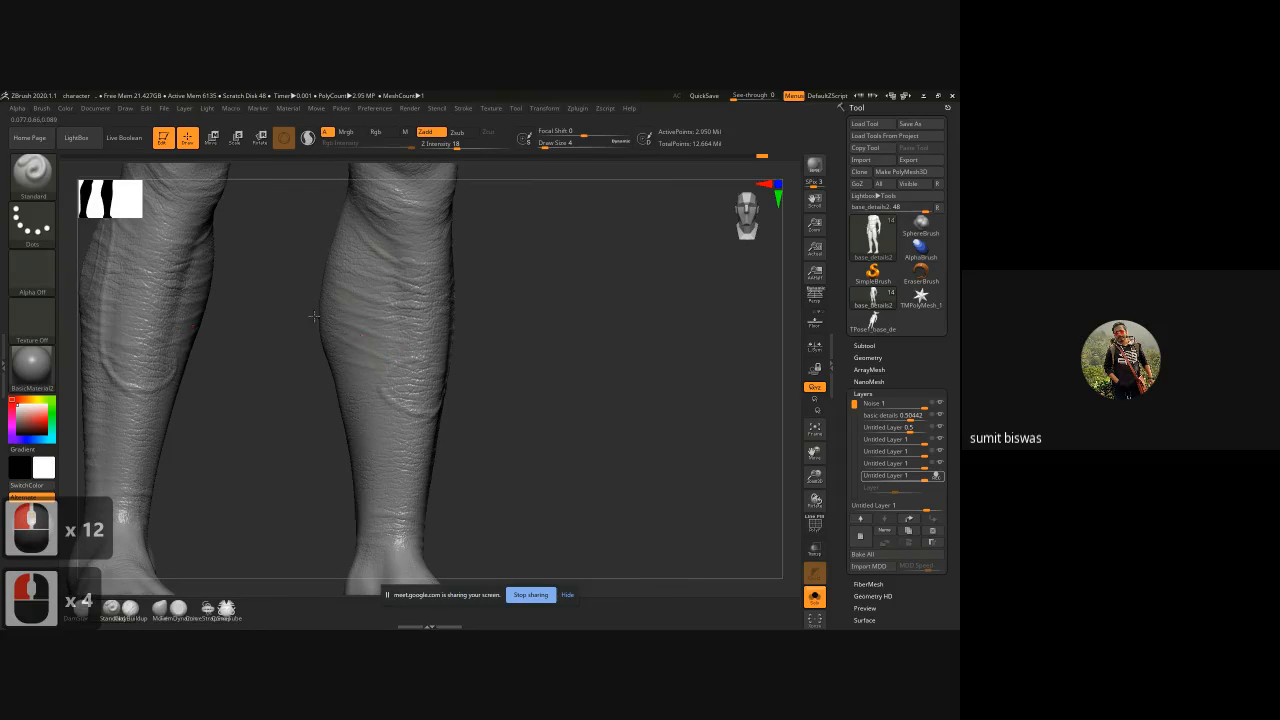
Step: Sculpt creases beneath the calf muscle and across the lower leg above the ankle, seen from behind
left_click_drag(314, 316, 538, 393)
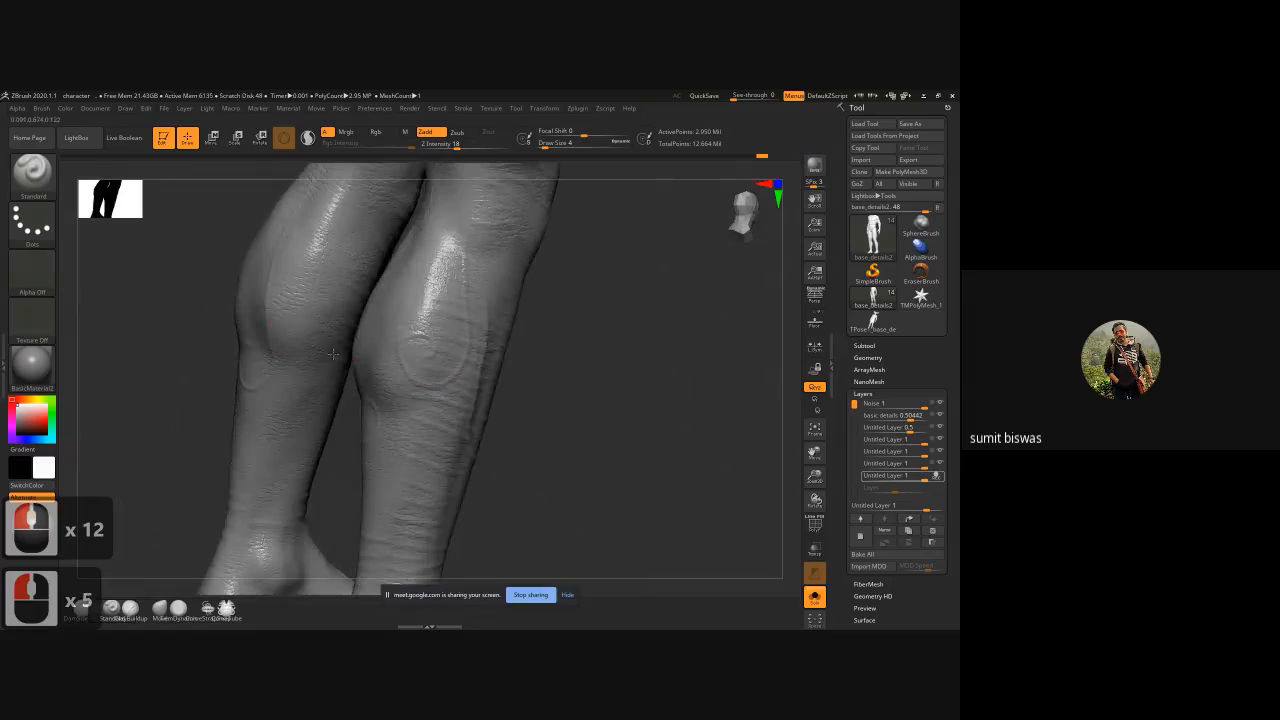
mouse_move(333, 353)
left_mouse_down()
mouse_move(261, 357)
mouse_move(345, 362)
mouse_move(296, 363)
left_mouse_up()
mouse_move(296, 363)
left_mouse_down()
mouse_move(261, 350)
mouse_move(278, 340)
mouse_move(311, 379)
left_mouse_up()
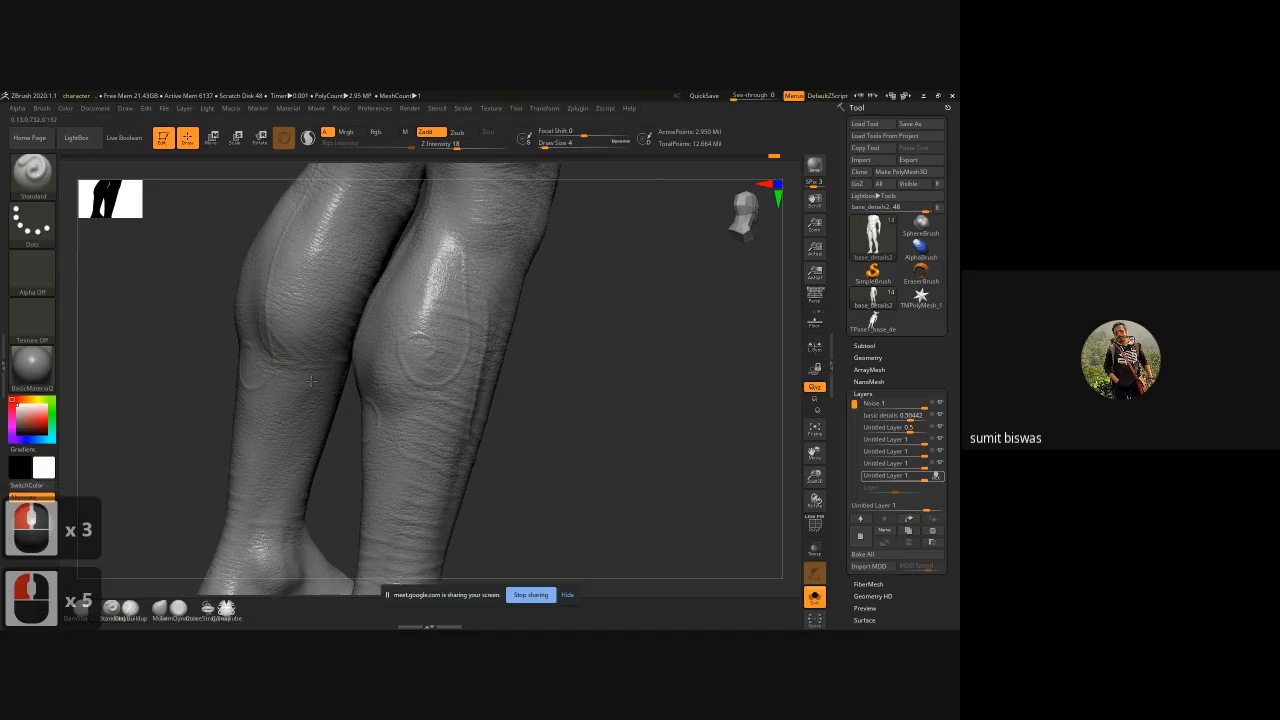
left_click_drag(238, 475, 288, 487)
left_click_drag(288, 487, 285, 480)
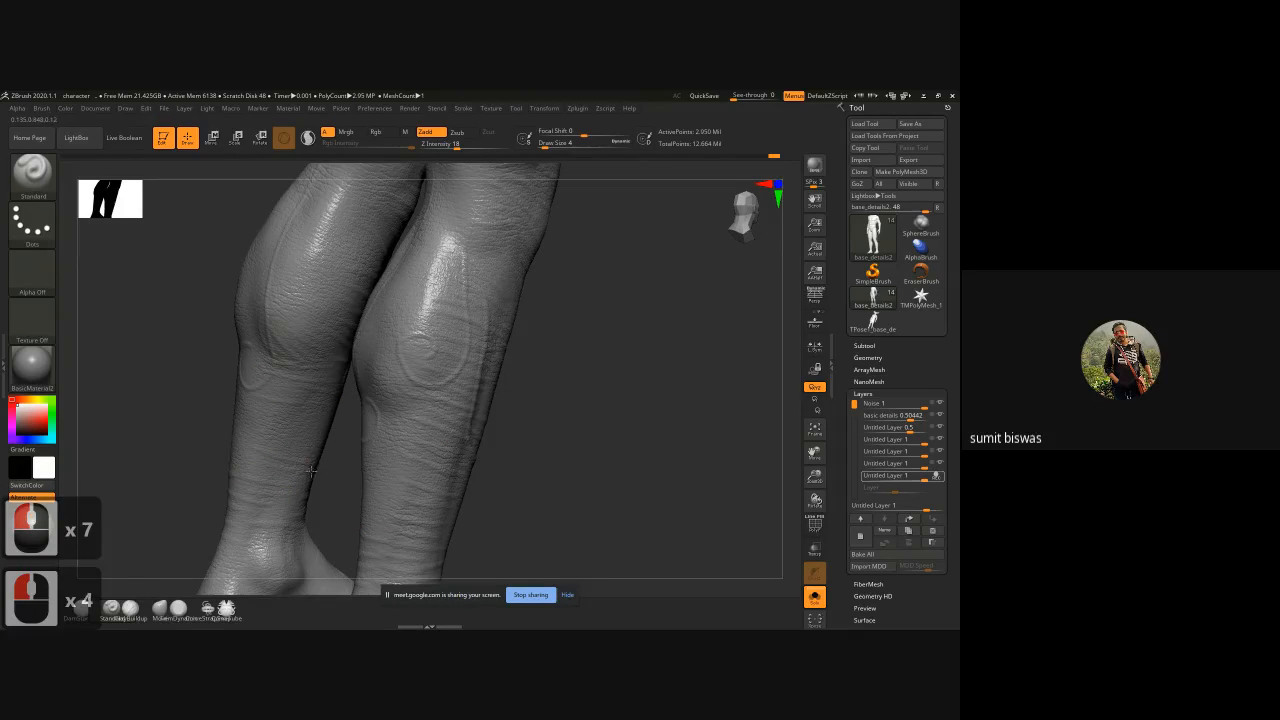
Step: Fill the area between the calf muscle and the ankle with fine horizontal wrinkles on the rear of the lower legs
left_click_drag(258, 423, 326, 407)
left_click_drag(326, 407, 334, 443)
mouse_move(310, 439)
left_mouse_down()
mouse_move(400, 456)
mouse_move(392, 474)
left_mouse_up()
left_click(375, 416)
left_click_drag(375, 476, 393, 482)
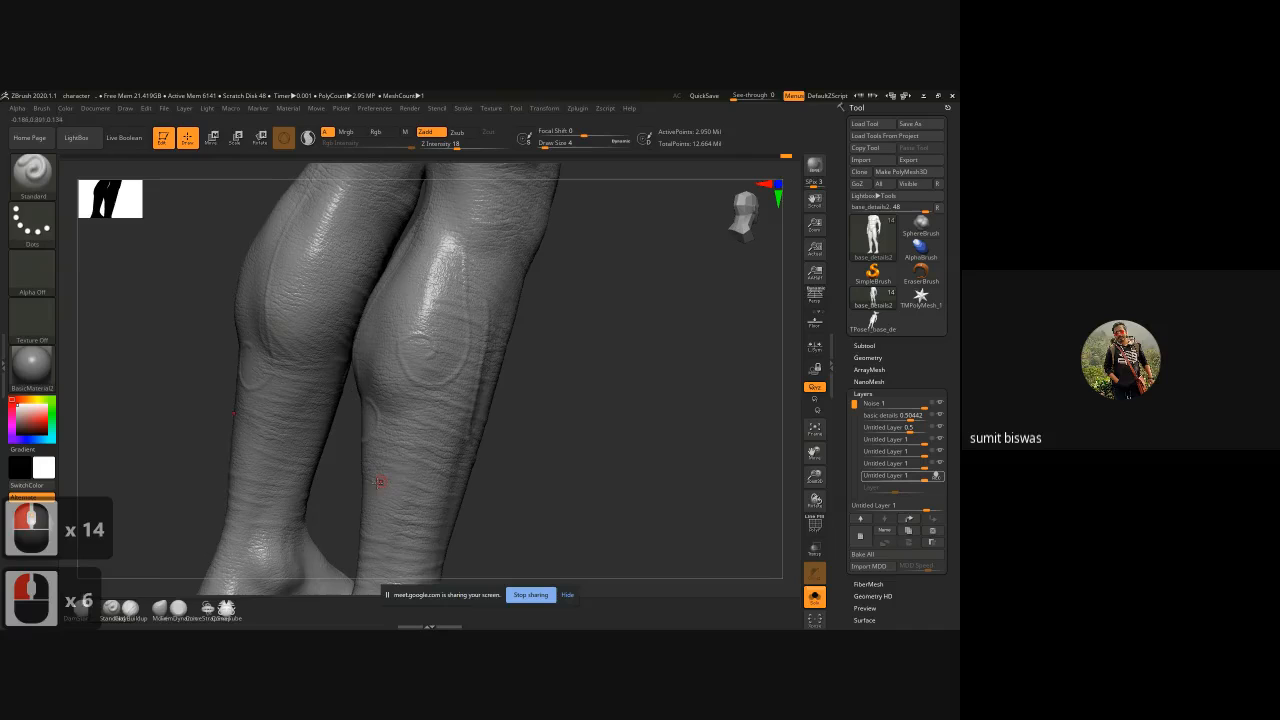
left_click_drag(368, 504, 401, 517)
left_click_drag(372, 503, 395, 501)
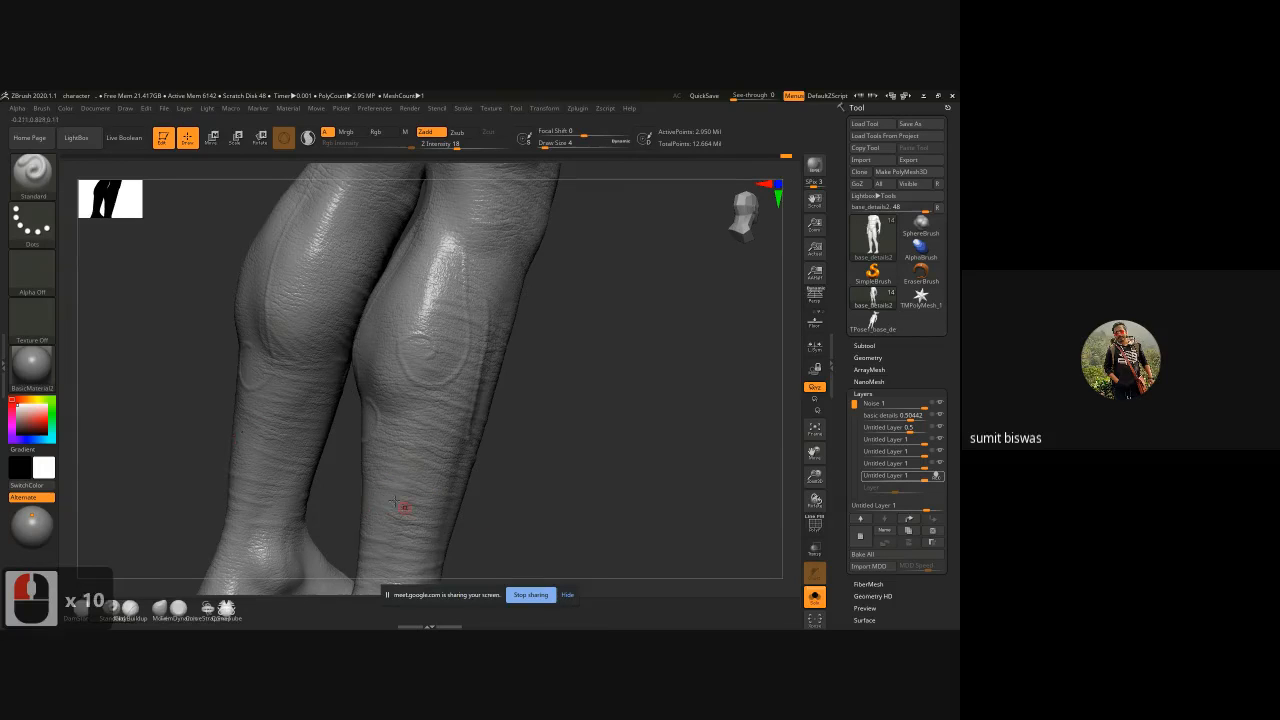
Step: Add denser curved skin creases to the front of the shin from below the knee to mid-shin
left_click_drag(529, 411, 499, 349)
right_click_drag(577, 451, 550, 410, "ctrl")
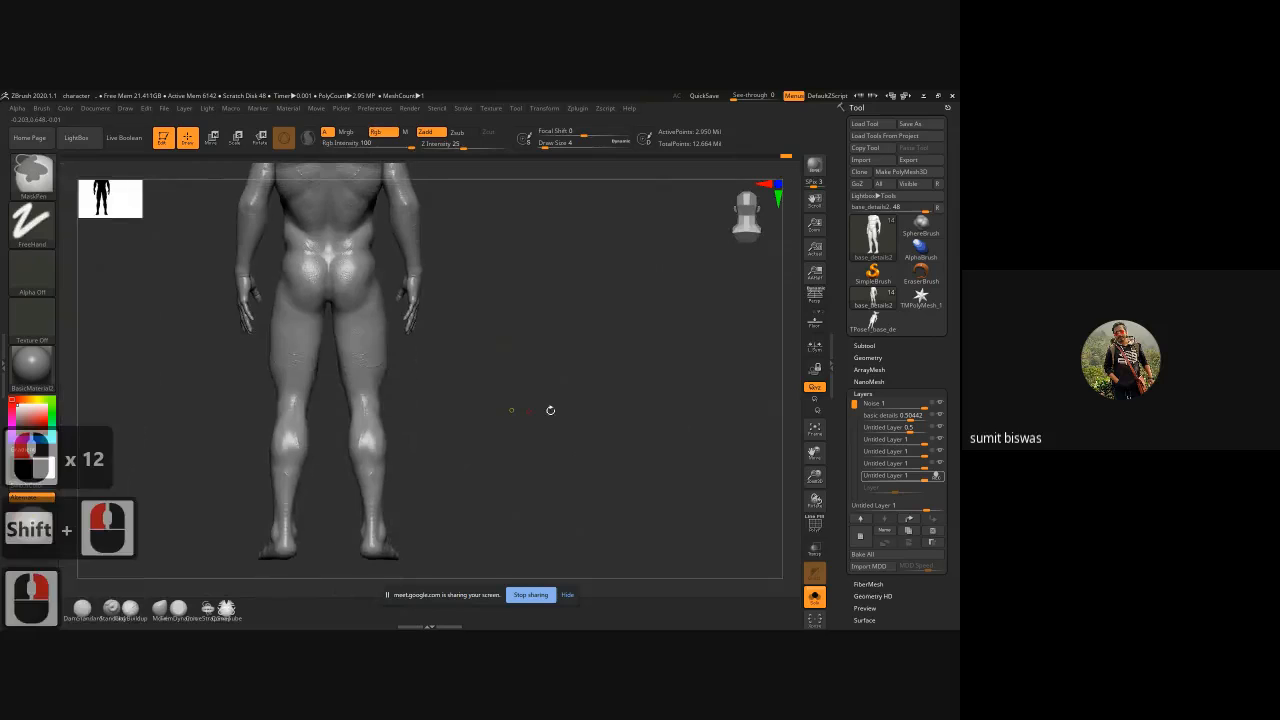
mouse_move(550, 410)
left_mouse_down("shift")
mouse_move(560, 435)
mouse_move(534, 434)
mouse_move(542, 402)
mouse_move(529, 477)
mouse_move(508, 320)
mouse_move(483, 378)
mouse_move(500, 462)
mouse_move(511, 414)
mouse_move(480, 412)
left_mouse_up("shift")
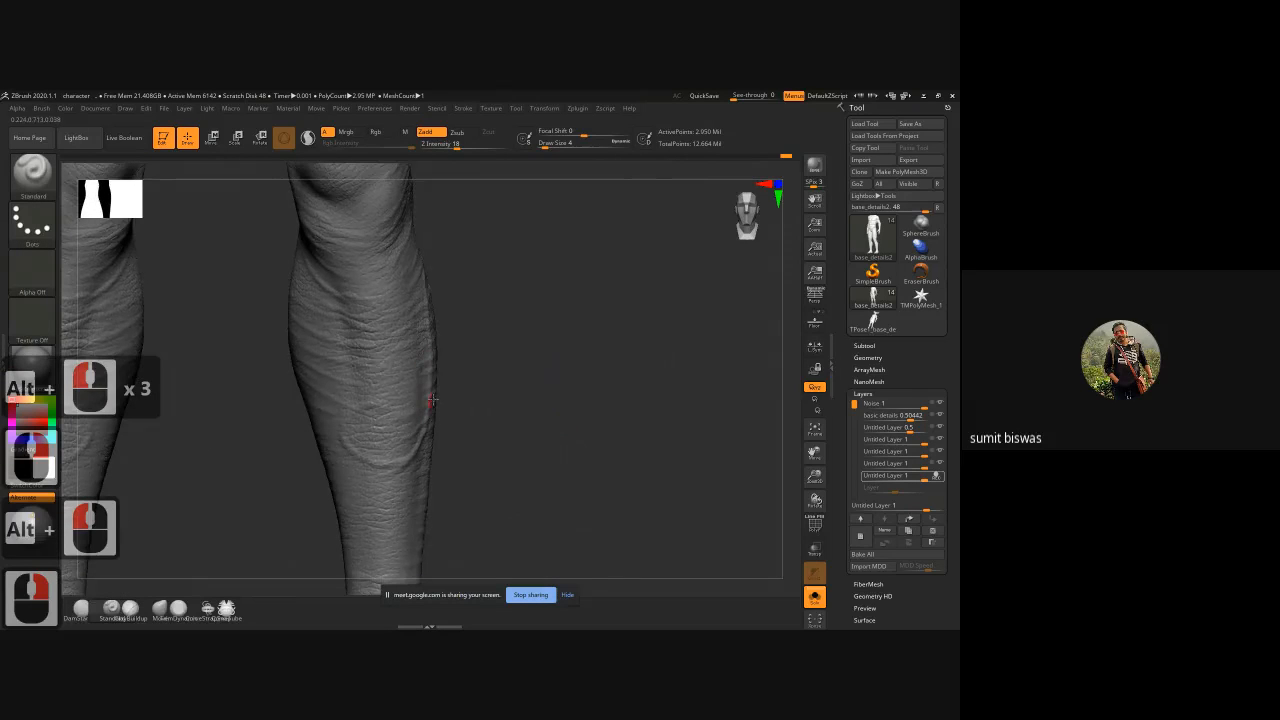
mouse_move(396, 374)
left_mouse_down()
mouse_move(420, 366)
mouse_move(420, 386)
mouse_move(376, 402)
mouse_move(410, 403)
left_mouse_up()
mouse_move(376, 416)
left_mouse_down()
mouse_move(406, 404)
mouse_move(404, 424)
left_mouse_up()
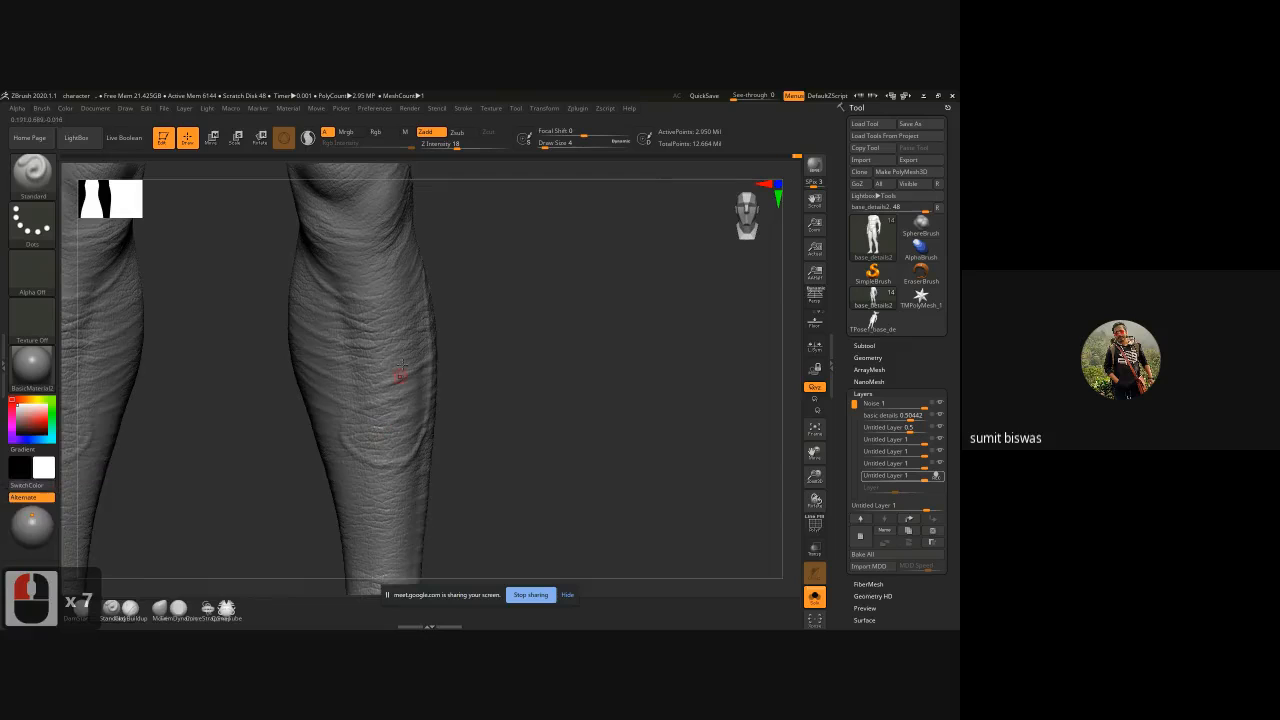
left_click_drag(375, 356, 398, 350)
mouse_move(380, 350)
left_mouse_down()
mouse_move(402, 345)
mouse_move(395, 312)
mouse_move(403, 322)
left_mouse_up()
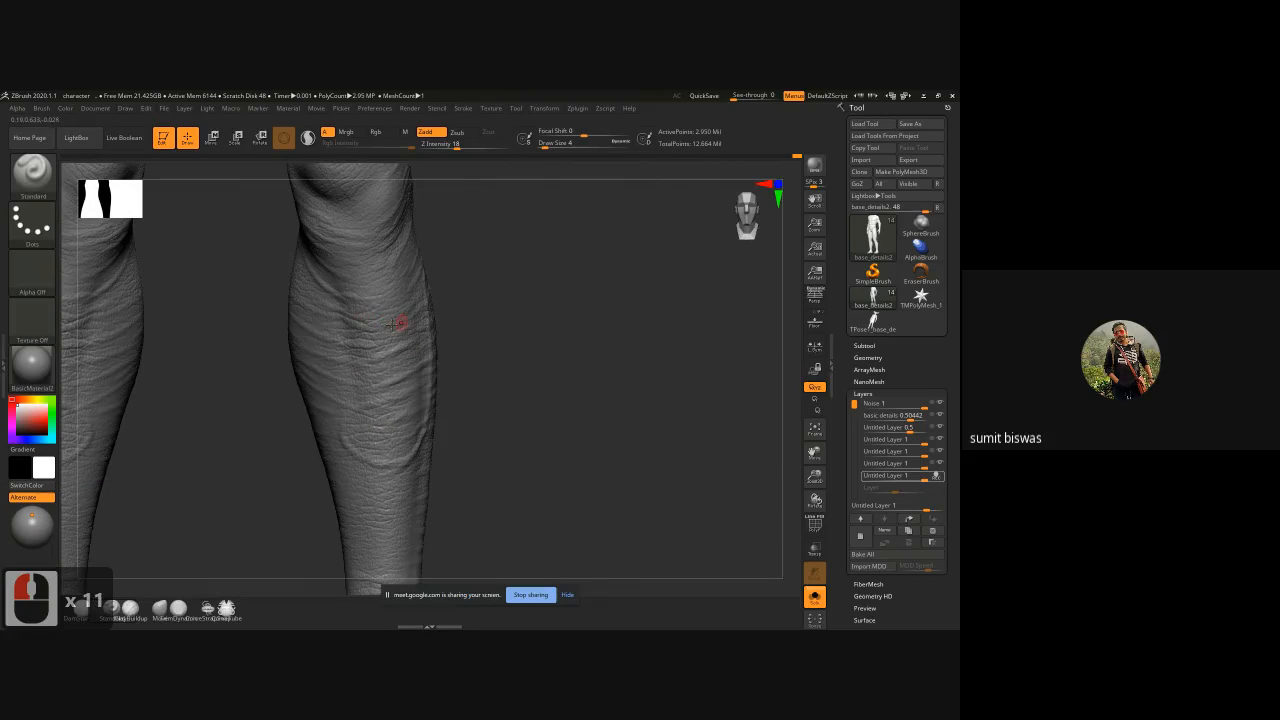
mouse_move(397, 276)
left_mouse_down()
mouse_move(408, 266)
mouse_move(328, 268)
left_mouse_up()
mouse_move(388, 264)
left_mouse_down()
mouse_move(396, 254)
mouse_move(384, 282)
left_mouse_up()
mouse_move(385, 290)
left_mouse_down()
mouse_move(396, 276)
mouse_move(375, 290)
left_mouse_up()
left_click_drag(388, 410, 416, 397)
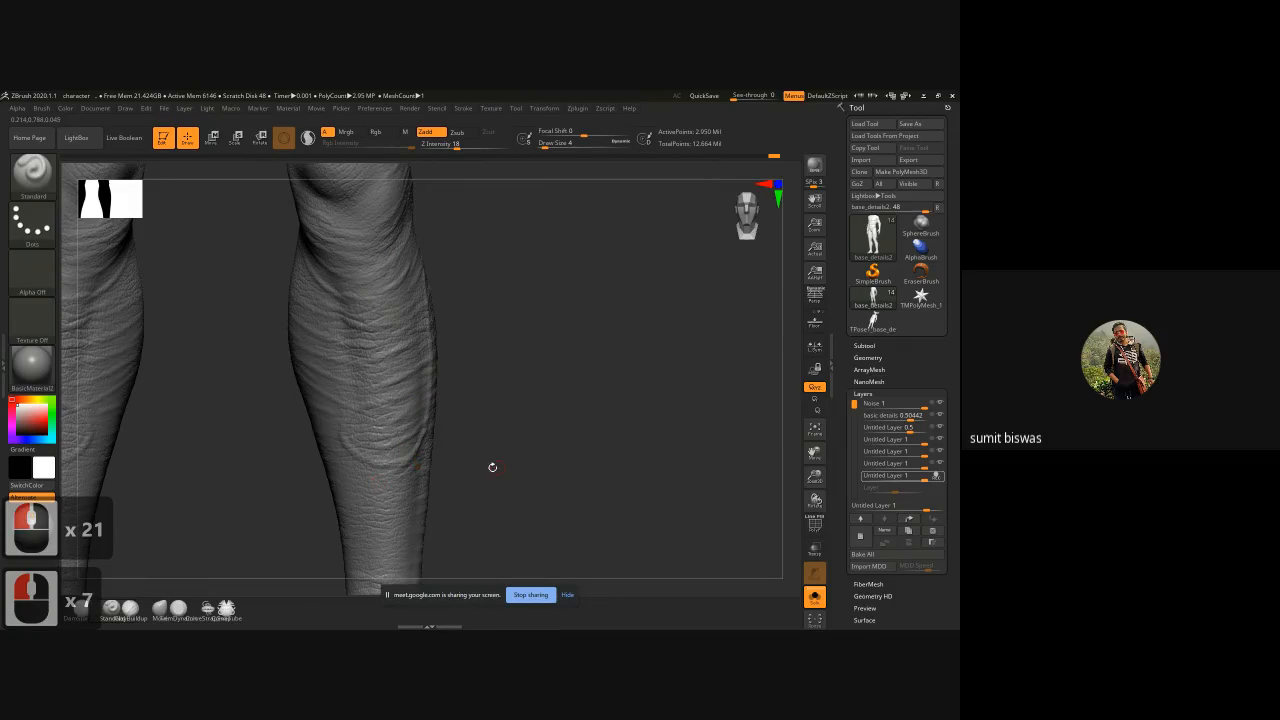
Step: Sculpt fine wrinkles along the side of the lower shin and continue them down to the ankle
right_click_drag(493, 467, 408, 411, "alt")
left_click_drag(443, 420, 297, 427)
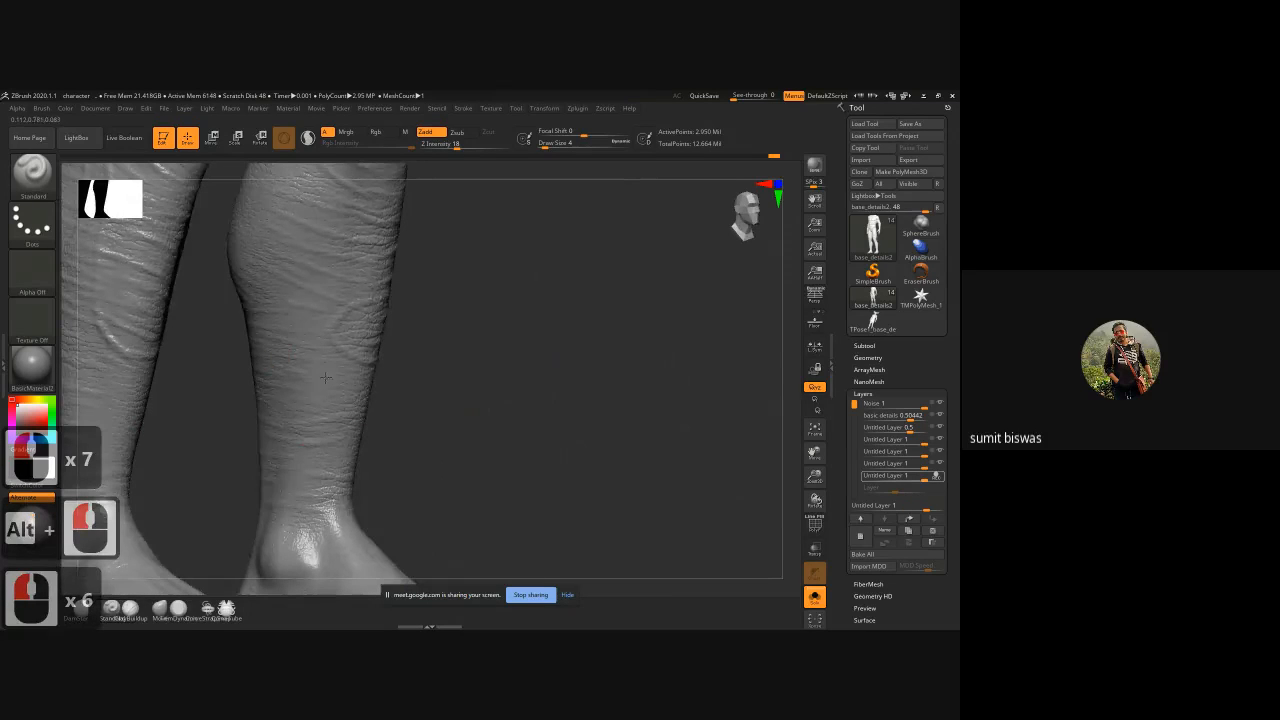
left_click_drag(325, 377, 362, 380)
mouse_move(265, 330)
left_mouse_down()
mouse_move(346, 354)
mouse_move(362, 397)
left_mouse_up()
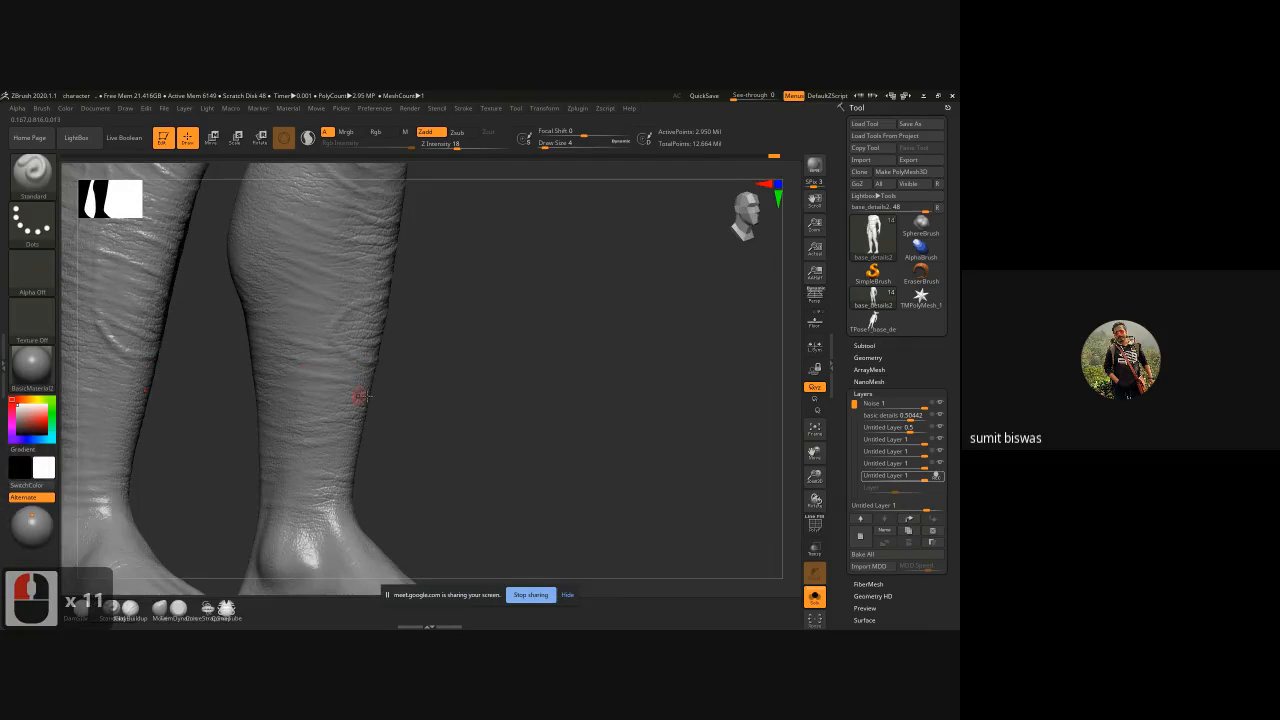
mouse_move(466, 394)
left_mouse_down()
mouse_move(309, 397)
mouse_move(382, 428)
left_mouse_up()
mouse_move(380, 440)
left_mouse_down()
mouse_move(322, 451)
mouse_move(423, 457)
mouse_move(413, 387)
mouse_move(460, 406)
mouse_move(431, 394)
mouse_move(408, 418)
mouse_move(440, 396)
mouse_move(505, 394)
left_mouse_up()
left_click_drag(390, 378, 291, 420)
mouse_move(229, 446)
left_mouse_down()
mouse_move(374, 401)
mouse_move(301, 443)
left_mouse_up()
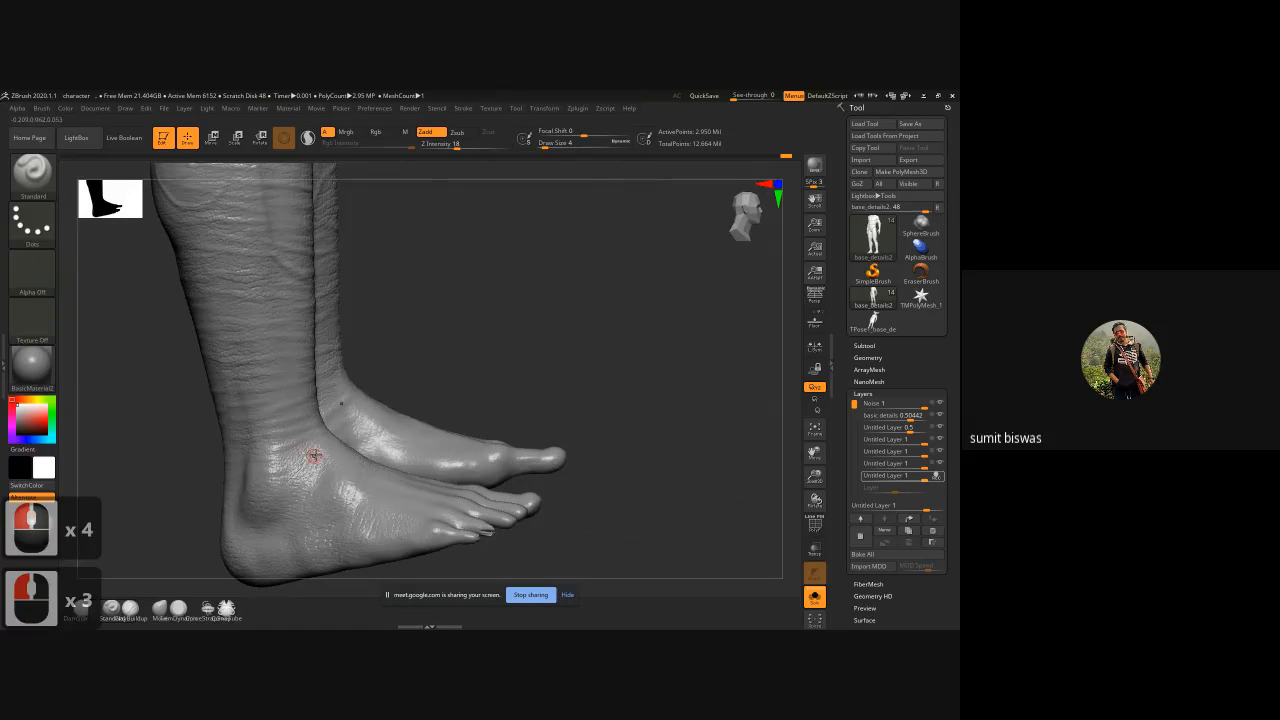
Step: Sculpt skin folds around the inner ankle and above the heel
left_click_drag(421, 371, 410, 416)
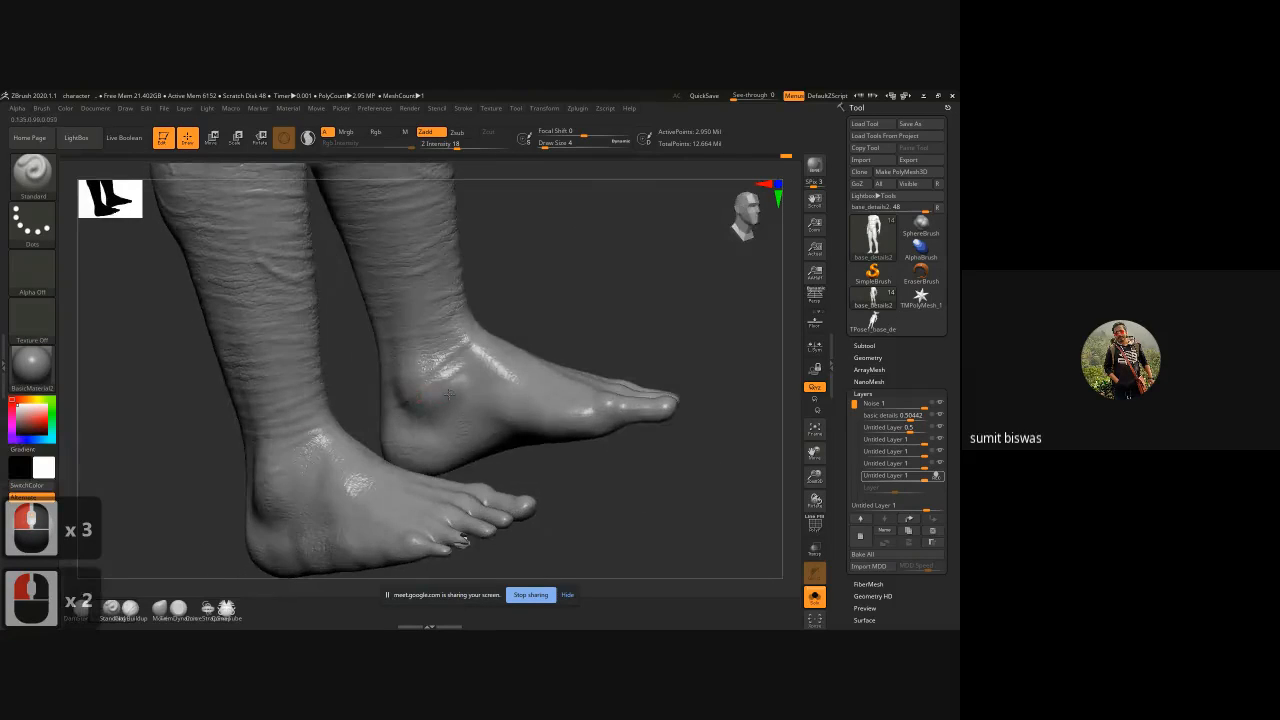
left_click_drag(389, 364, 384, 367)
left_click_drag(386, 364, 393, 406)
left_click(542, 303)
left_click_drag(542, 303, 531, 306)
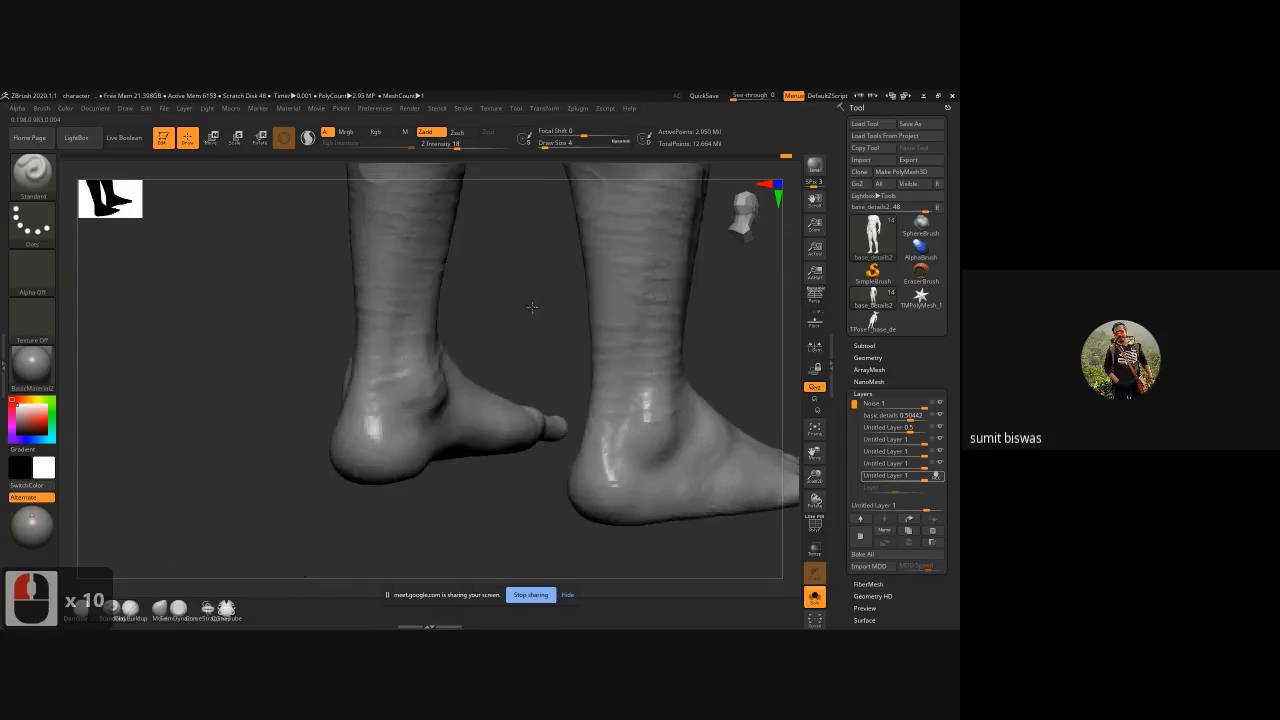
left_click_drag(418, 361, 378, 390)
left_click_drag(374, 384, 386, 413)
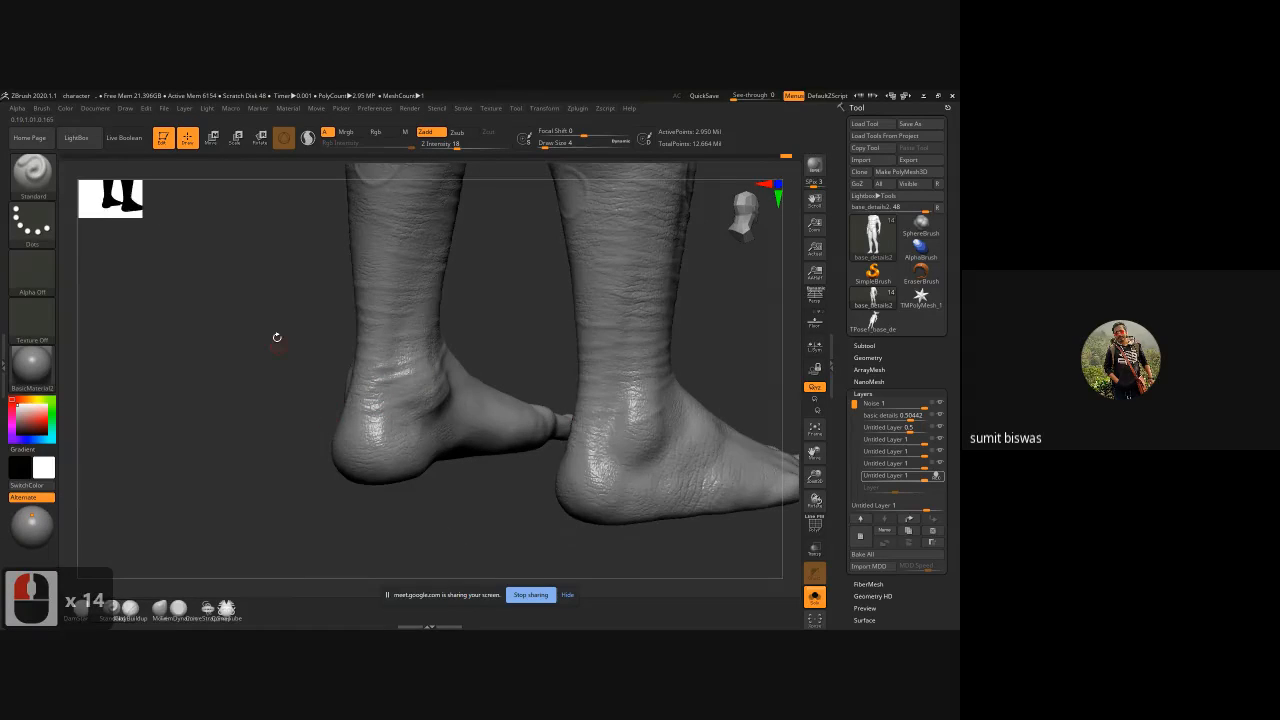
Step: Save the project over the existing character.ZPR file
mouse_move(277, 337)
left_mouse_down("alt")
mouse_move(403, 429)
mouse_move(355, 414)
left_mouse_up("alt")
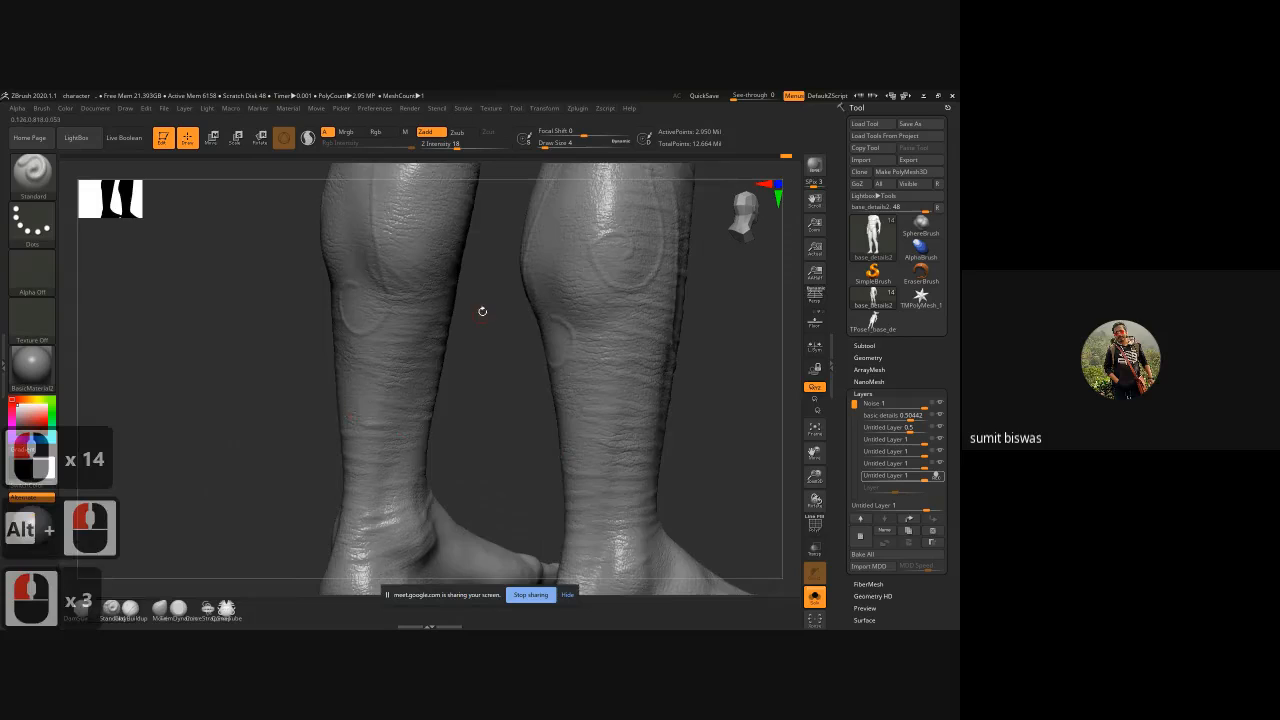
mouse_move(483, 311)
left_mouse_down()
mouse_move(474, 408)
mouse_move(458, 390)
left_mouse_up()
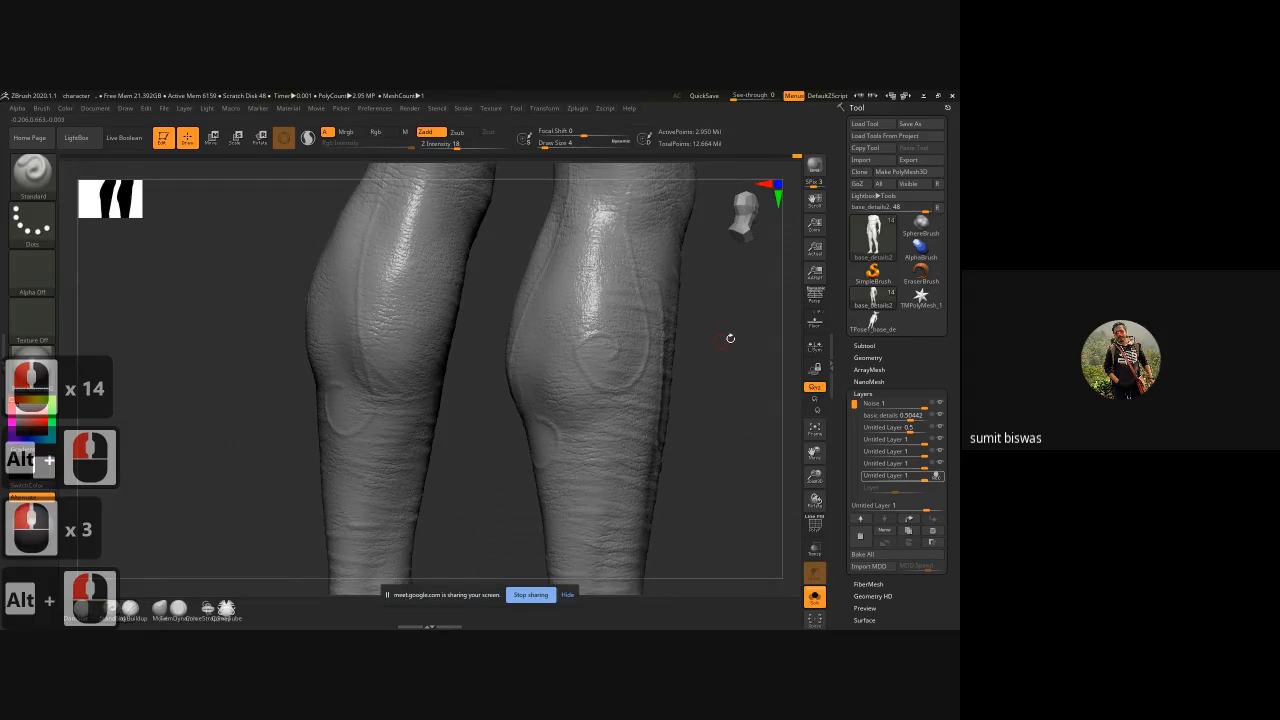
left_click_drag(730, 339, 648, 386, "shift")
mouse_move(648, 386)
right_mouse_down("ctrl")
mouse_move(434, 360)
mouse_move(440, 430)
right_mouse_up("ctrl")
left_click_drag(440, 430, 474, 381, "alt")
key("ctrl+s")
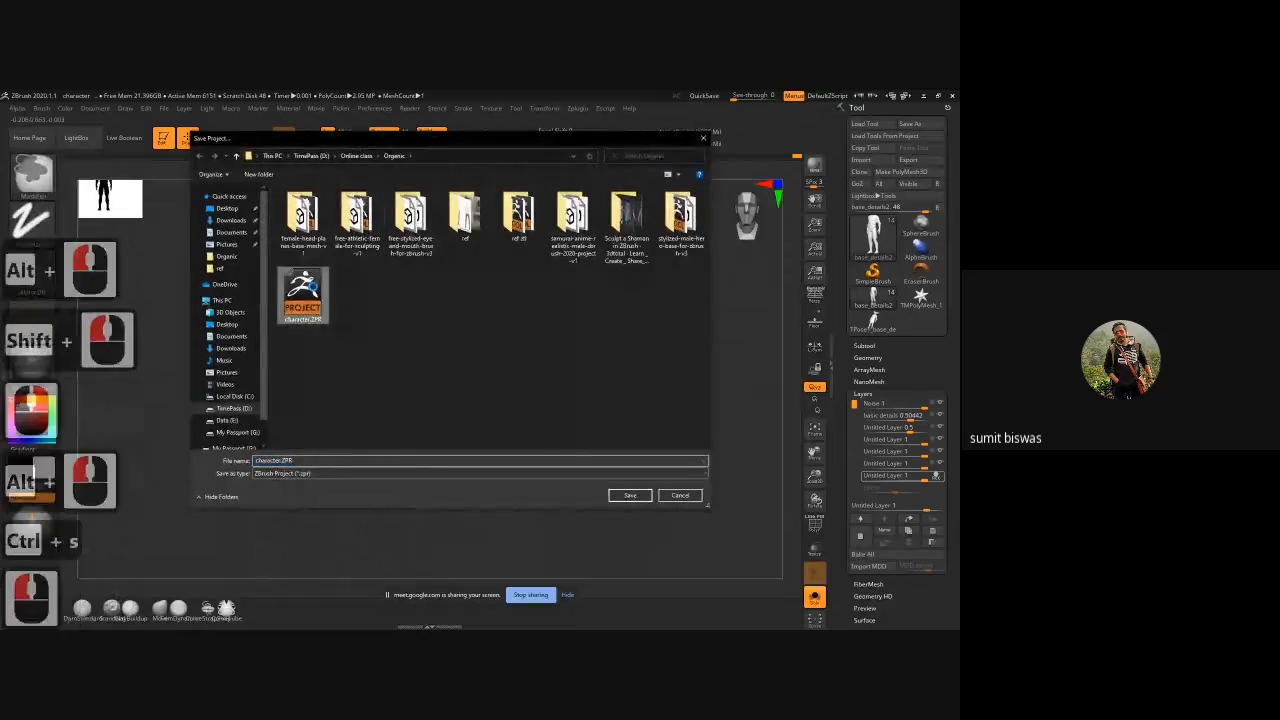
double_click(303, 295)
left_click(509, 357)
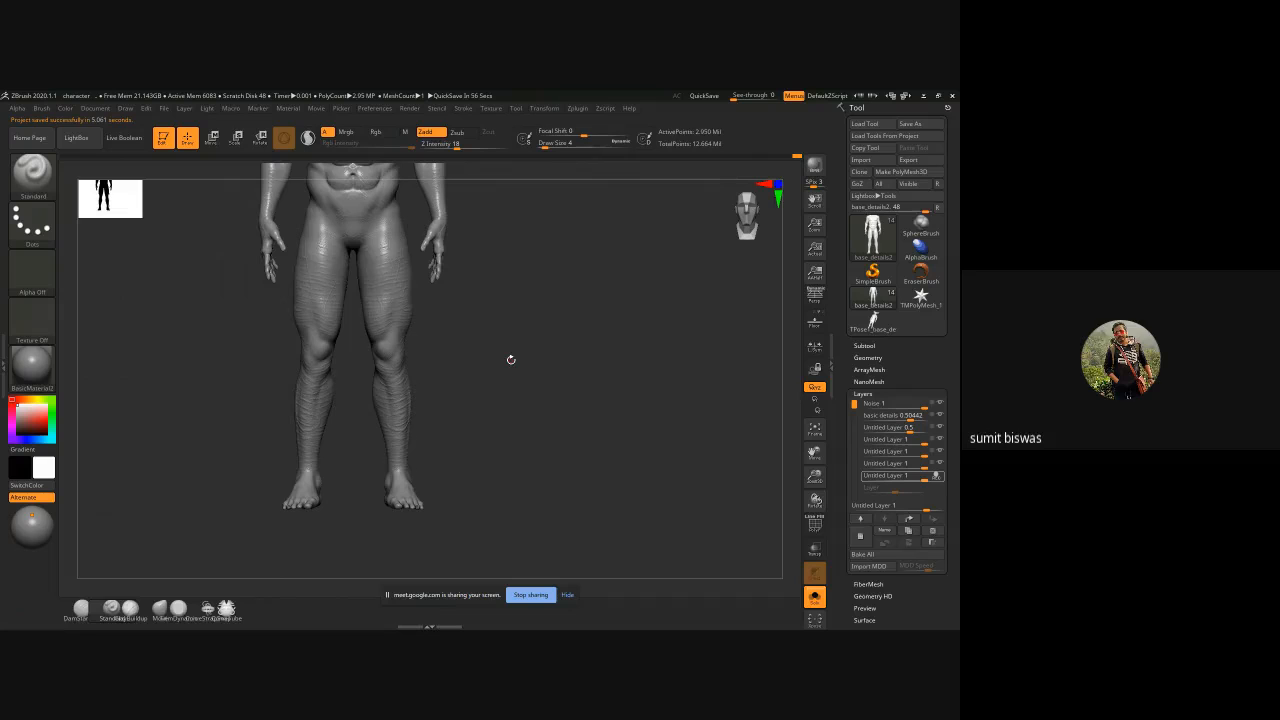
Step: Examine the wrinkle detail on the knees and the backs of the calves
left_click_drag(522, 367, 475, 384)
mouse_move(520, 384)
left_mouse_down("alt")
mouse_move(531, 391)
mouse_move(520, 388)
left_mouse_up("alt")
mouse_move(416, 362)
left_mouse_down("alt")
mouse_move(466, 391)
mouse_move(506, 300)
mouse_move(534, 443)
mouse_move(563, 394)
left_mouse_up("alt")
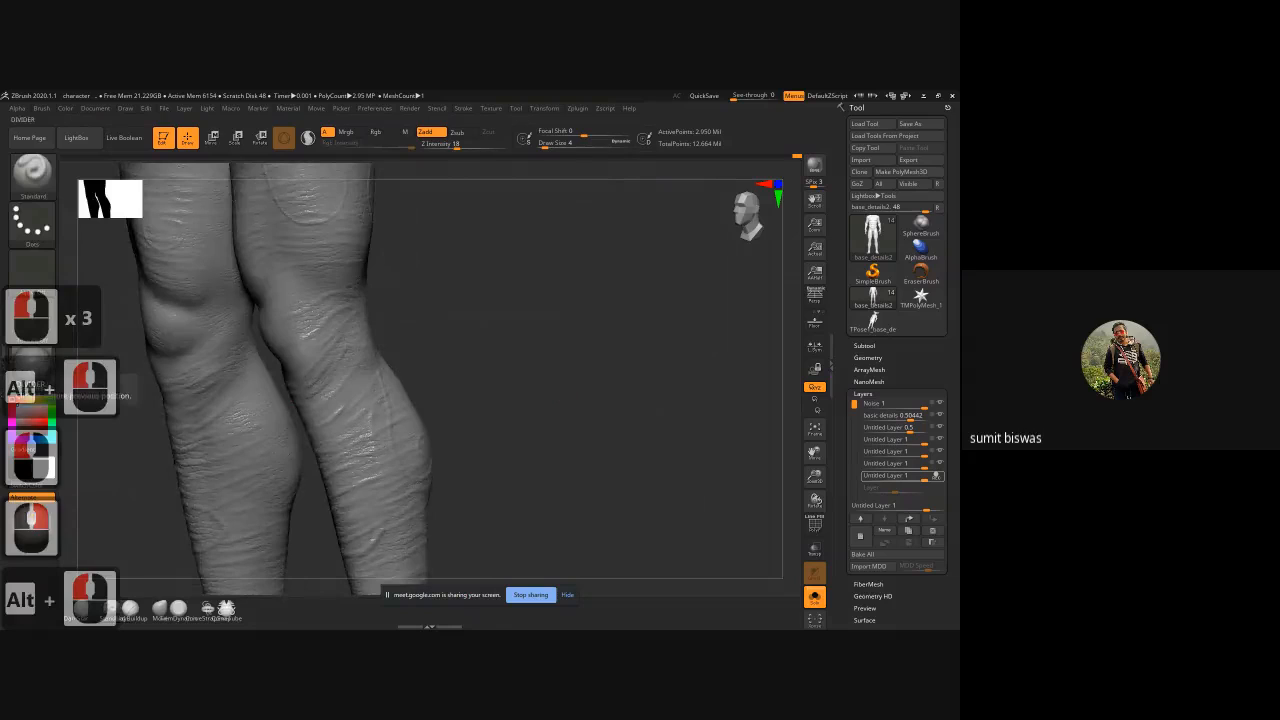
left_click_drag(606, 337, 545, 351)
left_click_drag(528, 400, 300, 315, "alt")
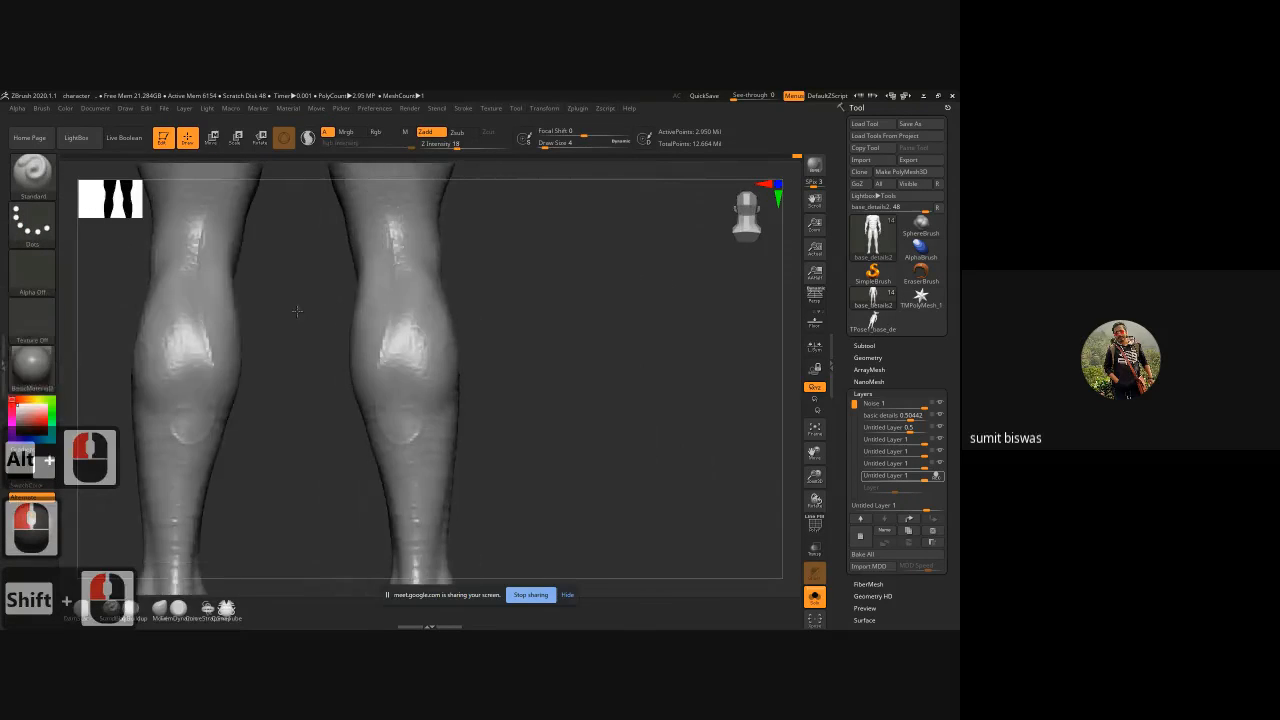
Step: Sculpt fine wrinkles along the side of the calf and up to the back of the knee
mouse_move(579, 383)
left_mouse_down()
mouse_move(409, 270)
mouse_move(411, 296)
mouse_move(361, 302)
mouse_move(297, 282)
mouse_move(257, 298)
mouse_move(336, 303)
mouse_move(283, 305)
mouse_move(343, 322)
mouse_move(267, 332)
left_mouse_up()
left_click_drag(427, 315, 466, 312)
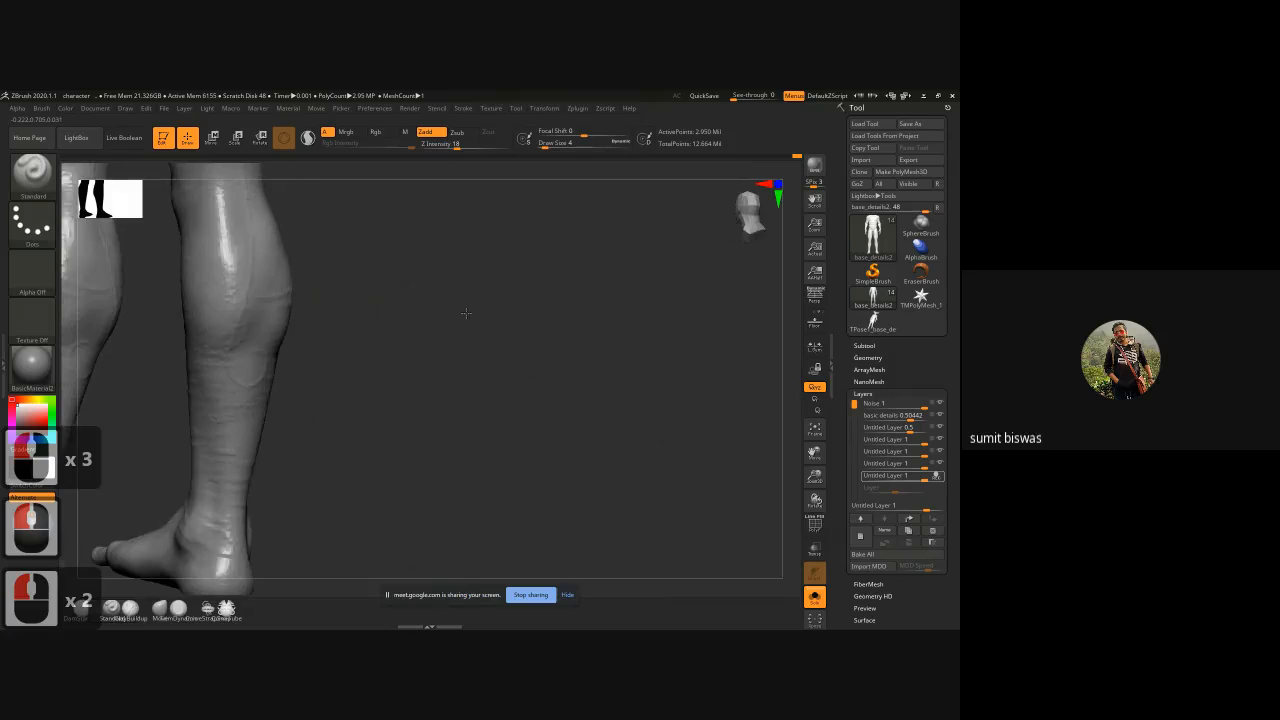
mouse_move(234, 301)
left_mouse_down()
mouse_move(200, 298)
mouse_move(198, 327)
left_mouse_up()
mouse_move(331, 251)
left_mouse_down("alt")
mouse_move(331, 291)
mouse_move(174, 305)
mouse_move(235, 330)
left_mouse_up("alt")
mouse_move(195, 330)
left_mouse_down()
mouse_move(225, 333)
mouse_move(237, 314)
mouse_move(228, 320)
mouse_move(242, 274)
mouse_move(190, 278)
mouse_move(228, 249)
left_mouse_up()
mouse_move(347, 230)
left_mouse_down()
mouse_move(326, 217)
mouse_move(348, 215)
mouse_move(331, 290)
left_mouse_up()
left_click_drag(184, 297, 197, 297)
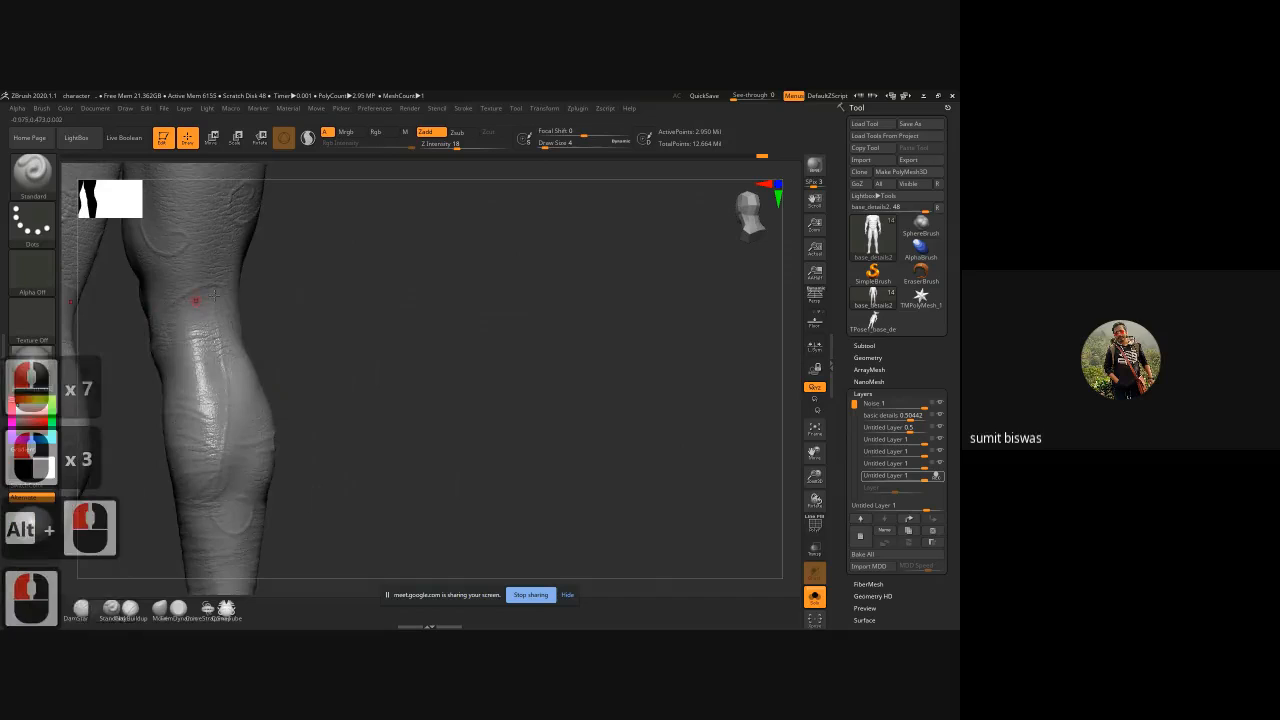
Step: Sculpt fine creases across the back of the knee and over the upper calf muscle
mouse_move(300, 293)
left_mouse_down()
mouse_move(323, 291)
mouse_move(285, 288)
left_mouse_up()
mouse_move(285, 288)
left_mouse_down("alt")
mouse_move(252, 327)
mouse_move(190, 325)
mouse_move(238, 354)
mouse_move(181, 370)
mouse_move(249, 424)
mouse_move(208, 427)
mouse_move(250, 440)
mouse_move(251, 428)
left_mouse_up("alt")
mouse_move(318, 394)
left_mouse_down()
mouse_move(247, 398)
mouse_move(254, 369)
mouse_move(240, 356)
mouse_move(262, 332)
mouse_move(251, 374)
mouse_move(166, 407)
mouse_move(311, 390)
left_mouse_up()
left_click_drag(168, 407, 134, 414)
left_click_drag(198, 410, 270, 398)
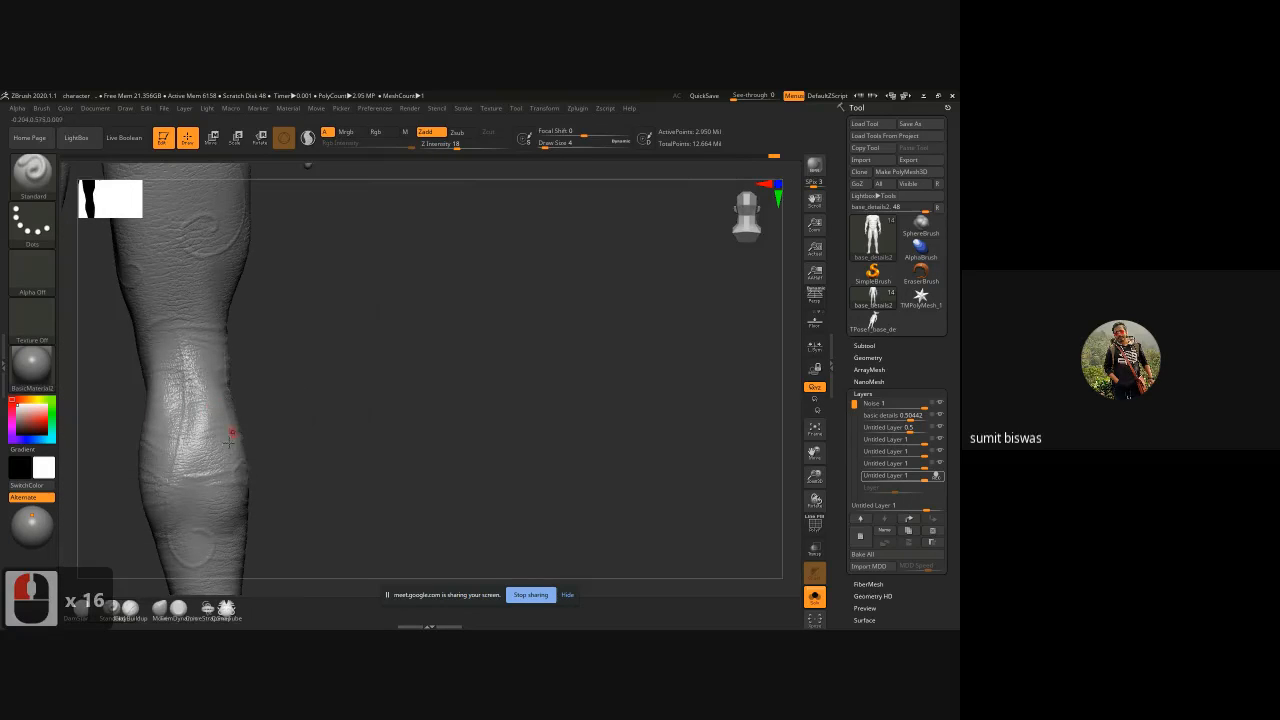
left_click_drag(194, 457, 248, 481)
mouse_move(187, 509)
left_mouse_down()
mouse_move(173, 495)
mouse_move(149, 508)
mouse_move(215, 524)
mouse_move(160, 496)
mouse_move(186, 416)
left_mouse_up()
Step: Sculpt fine horizontal wrinkles across the lower back of the thigh just above the knee
left_click_drag(288, 368, 346, 420, "alt")
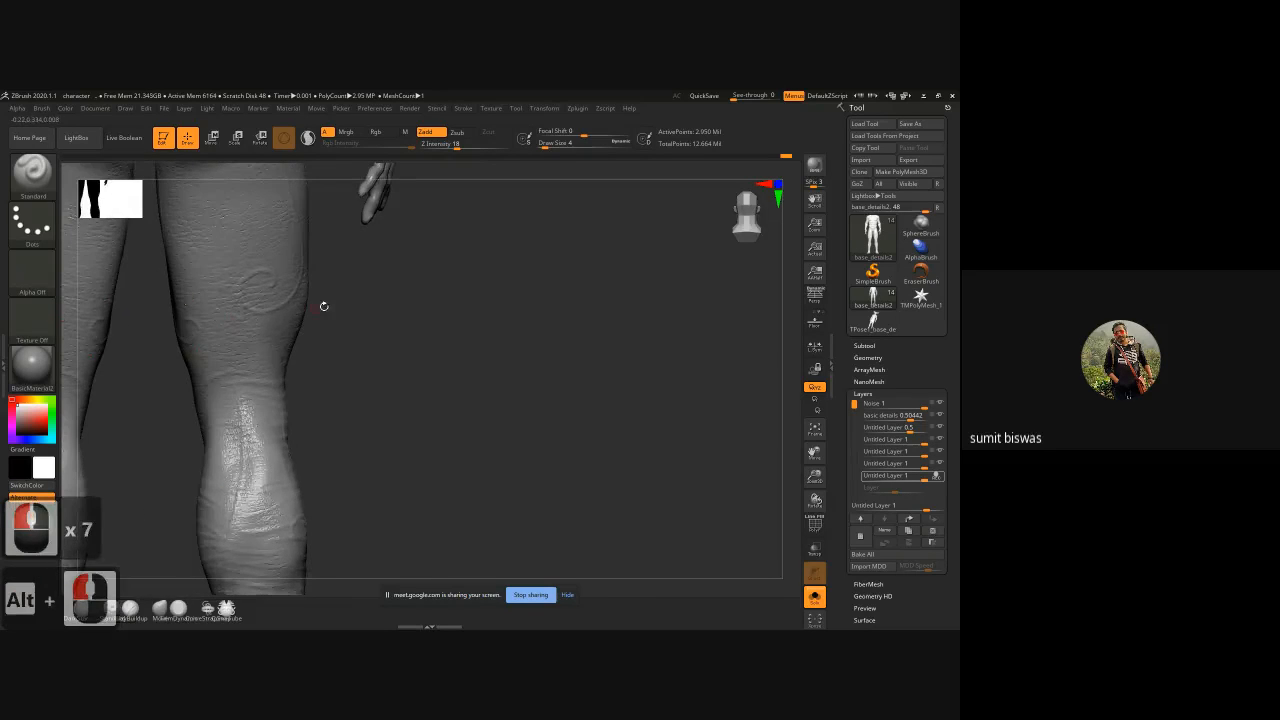
left_click_drag(323, 306, 145, 287)
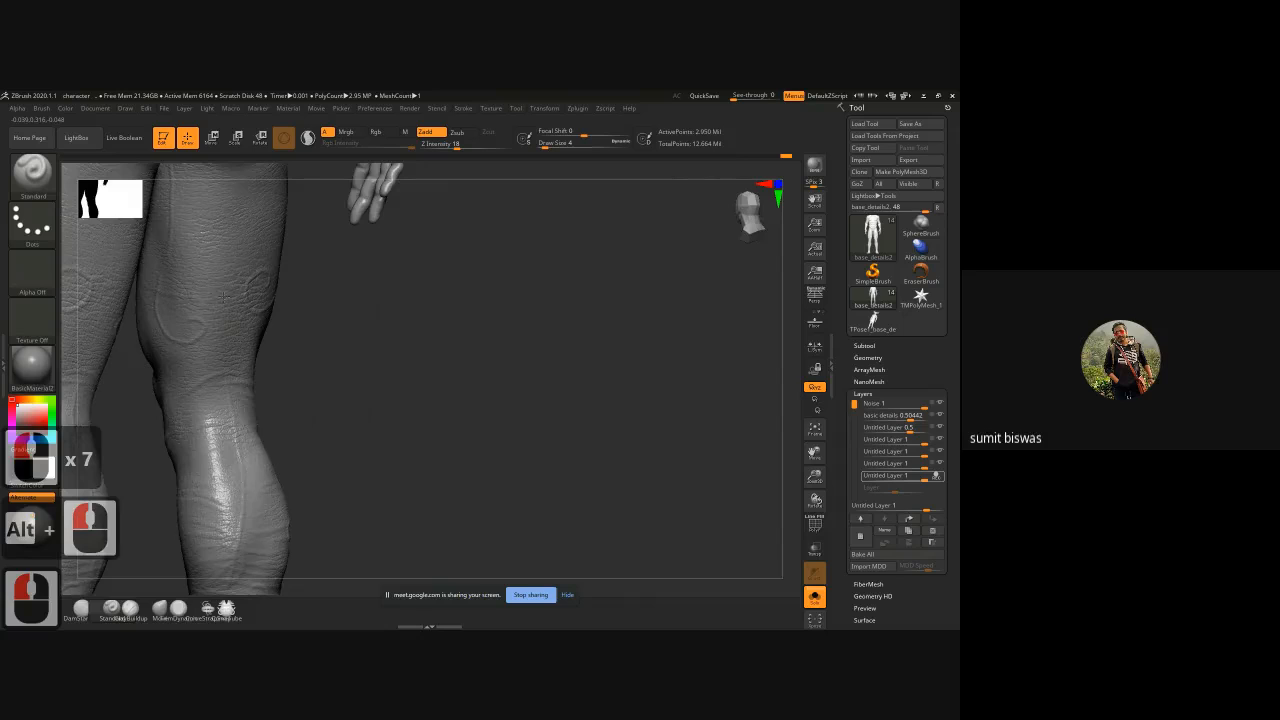
mouse_move(223, 297)
left_mouse_down()
mouse_move(209, 304)
mouse_move(227, 328)
mouse_move(142, 305)
mouse_move(136, 343)
mouse_move(210, 364)
mouse_move(229, 341)
mouse_move(236, 362)
mouse_move(262, 354)
left_mouse_up()
left_click_drag(240, 358, 269, 344)
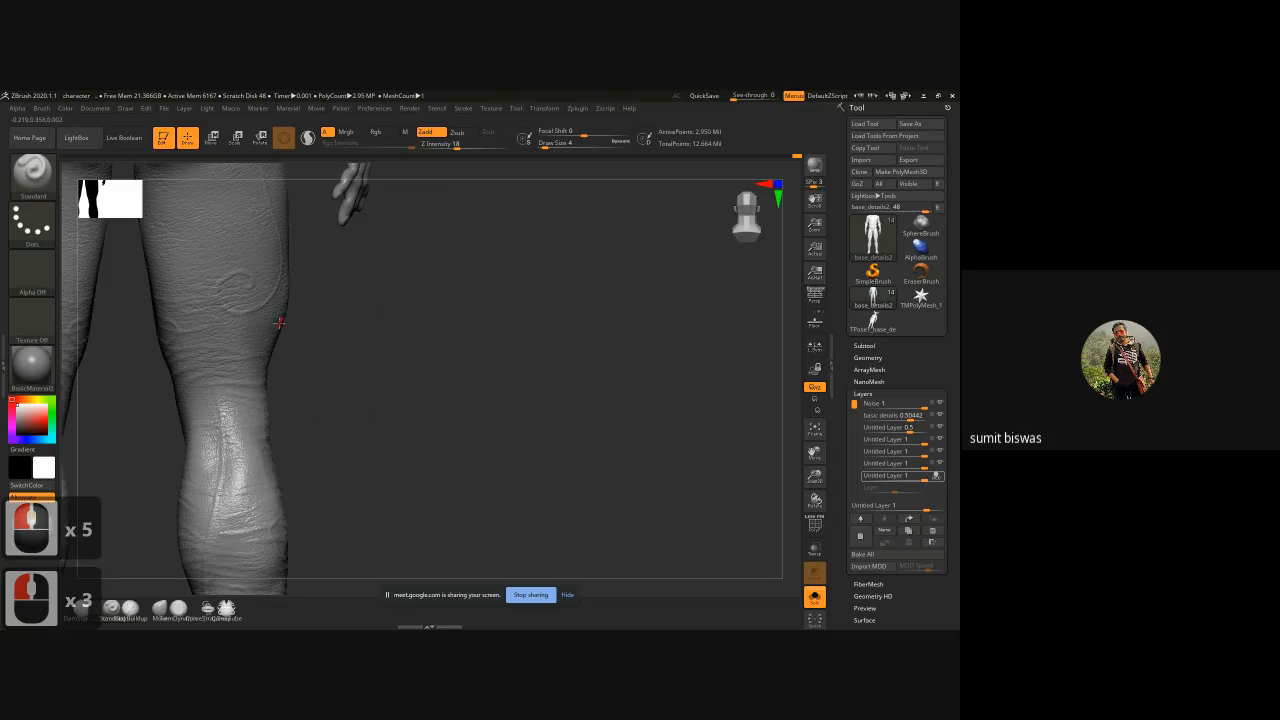
right_click_drag(343, 309, 273, 341)
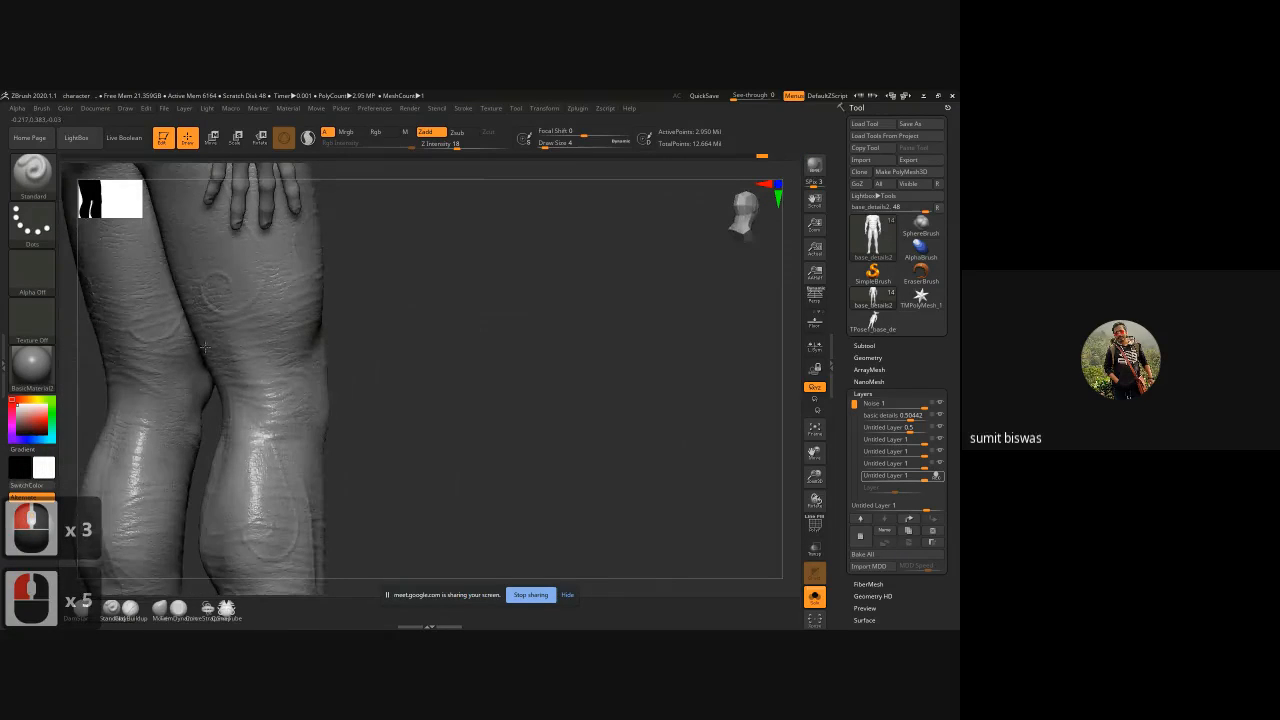
left_click_drag(205, 348, 236, 363)
left_click_drag(209, 352, 238, 365)
Step: Sculpt fine skin wrinkles along the outer side of the thigh, from above the knee up to beside the hand
left_click_drag(377, 301, 377, 382)
left_click_drag(254, 322, 284, 322)
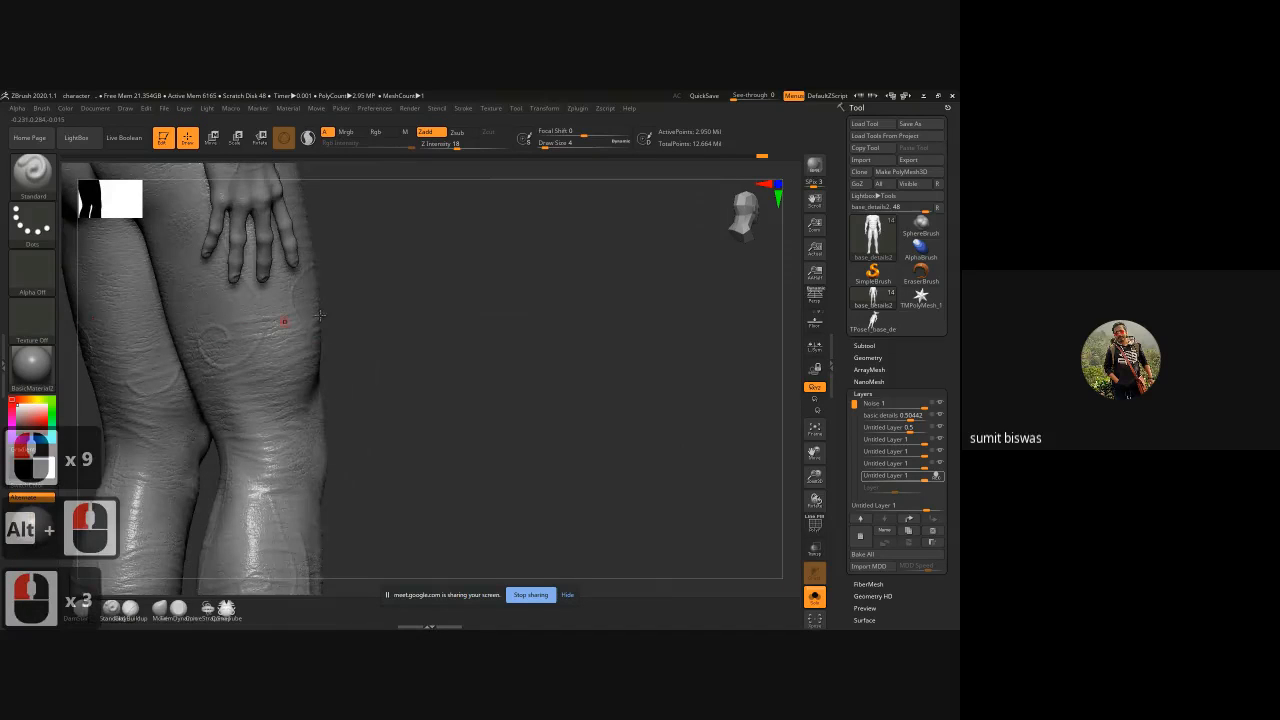
left_click_drag(368, 306, 361, 348, "alt")
mouse_move(265, 332)
left_mouse_down()
mouse_move(302, 322)
mouse_move(284, 298)
left_mouse_up()
left_click_drag(256, 320, 284, 314)
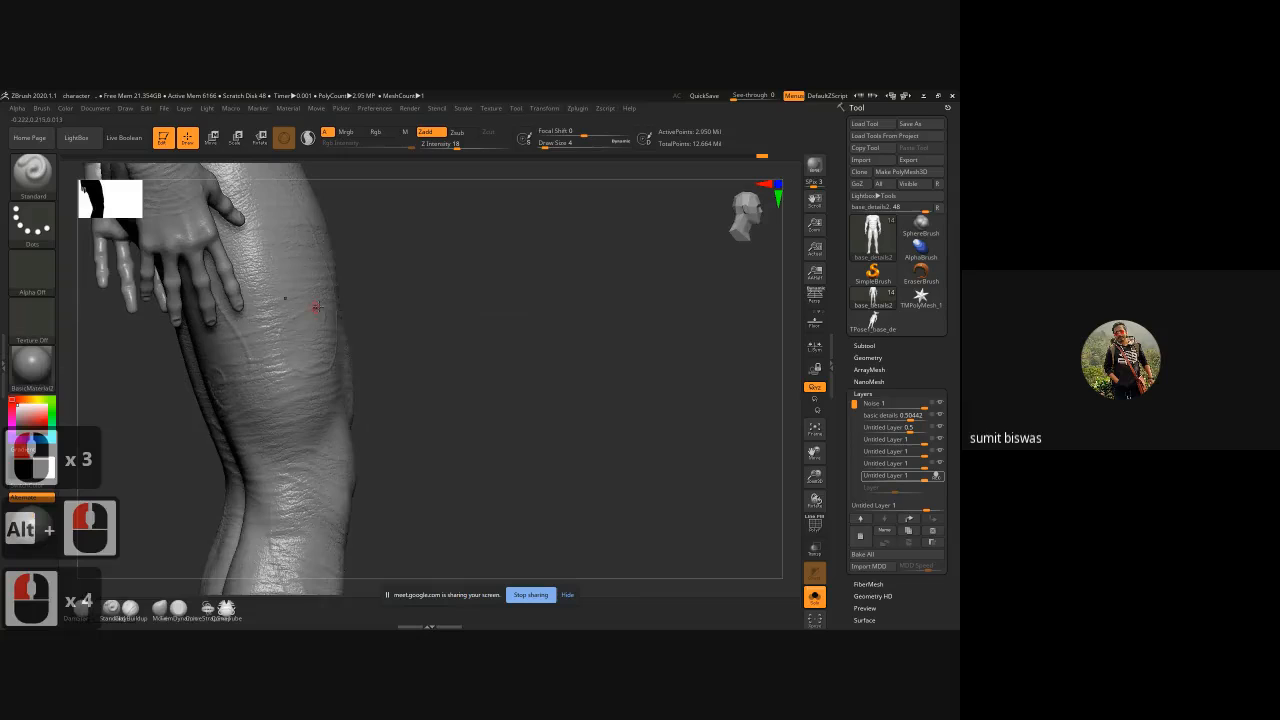
left_click_drag(409, 266, 393, 314, "alt")
left_click_drag(262, 305, 282, 313)
left_click_drag(208, 337, 270, 328)
mouse_move(226, 298)
left_mouse_down()
mouse_move(249, 280)
mouse_move(251, 293)
left_mouse_up()
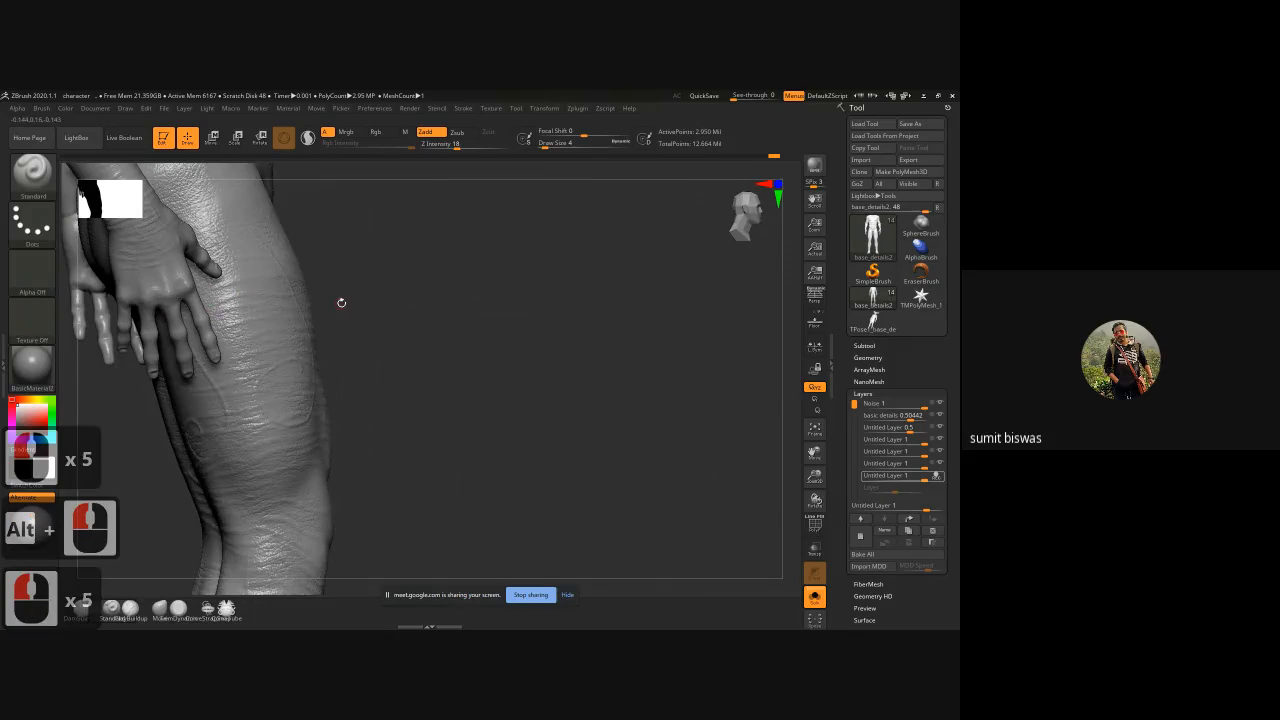
Step: Sculpt fine wrinkles on the outer back of the upper thigh below the hip
left_click_drag(340, 300, 252, 294)
left_click_drag(182, 324, 172, 334)
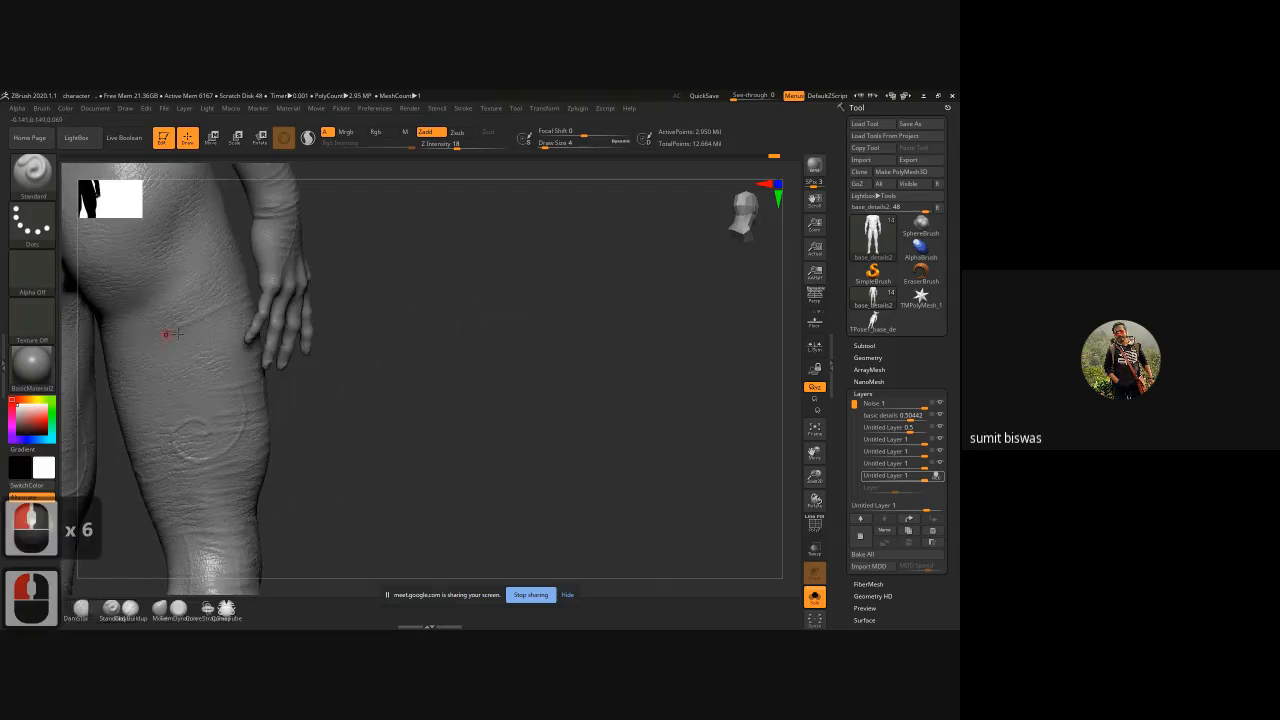
left_click_drag(369, 267, 131, 362, "alt")
left_click(242, 296)
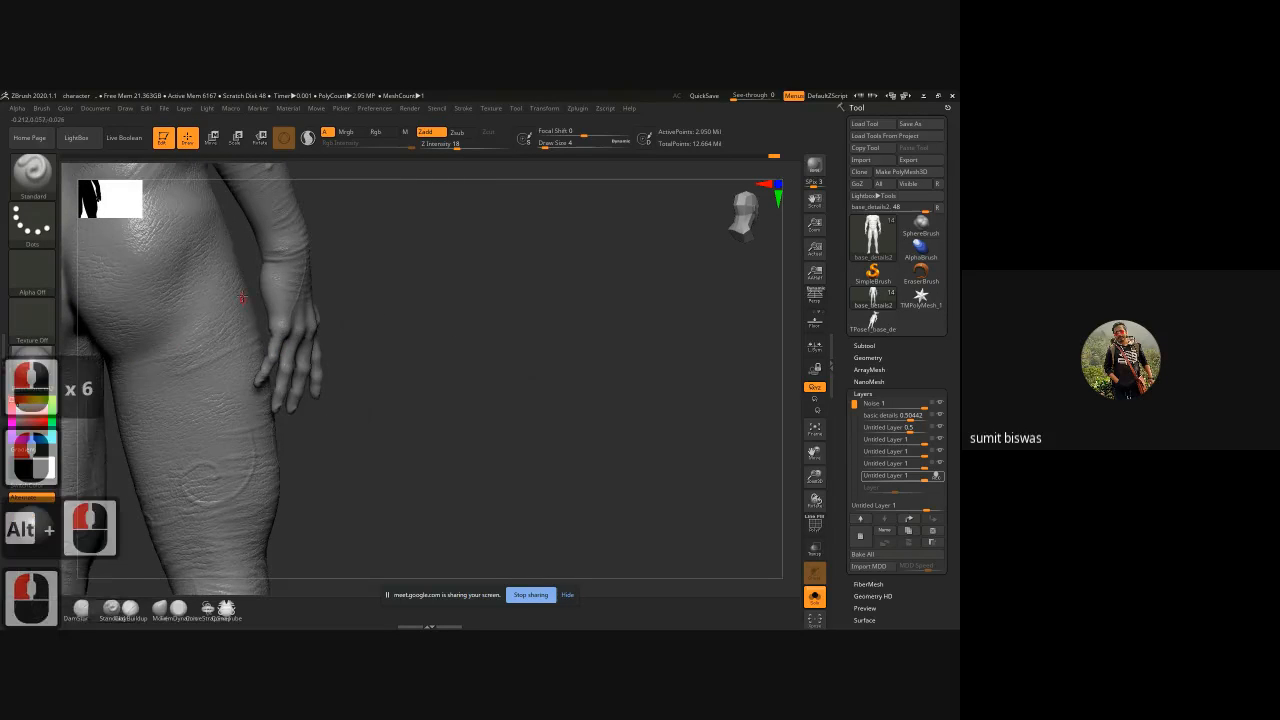
left_click(200, 332)
left_click(205, 372)
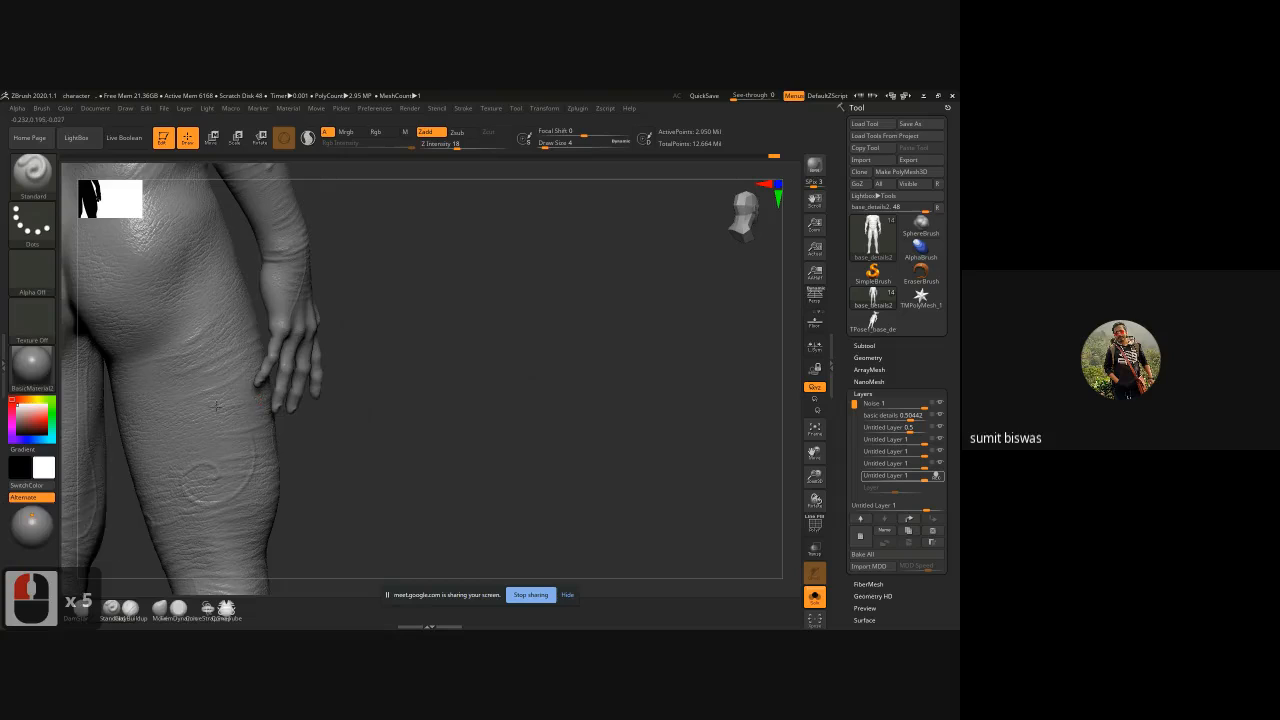
left_click(199, 410)
Step: Sculpt horizontal skin creases across the back of the thigh directly beneath the buttock
left_click_drag(323, 423, 154, 390)
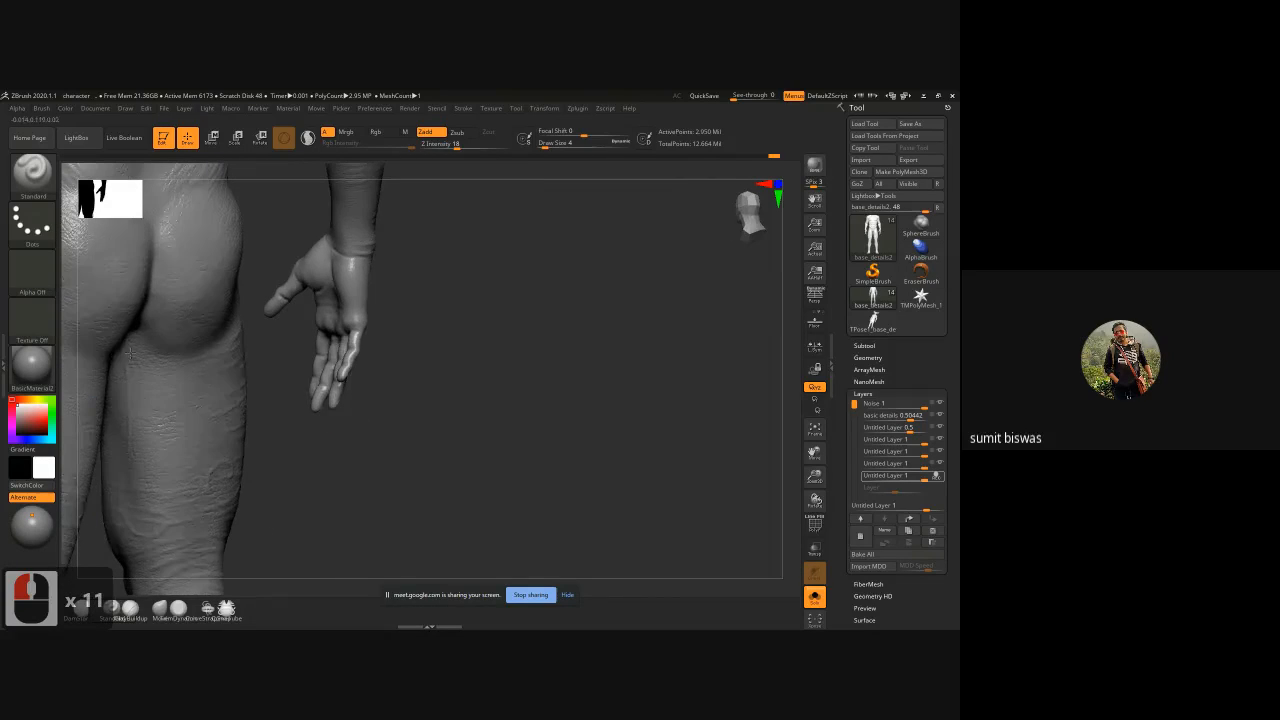
left_click(146, 361)
left_click(198, 363)
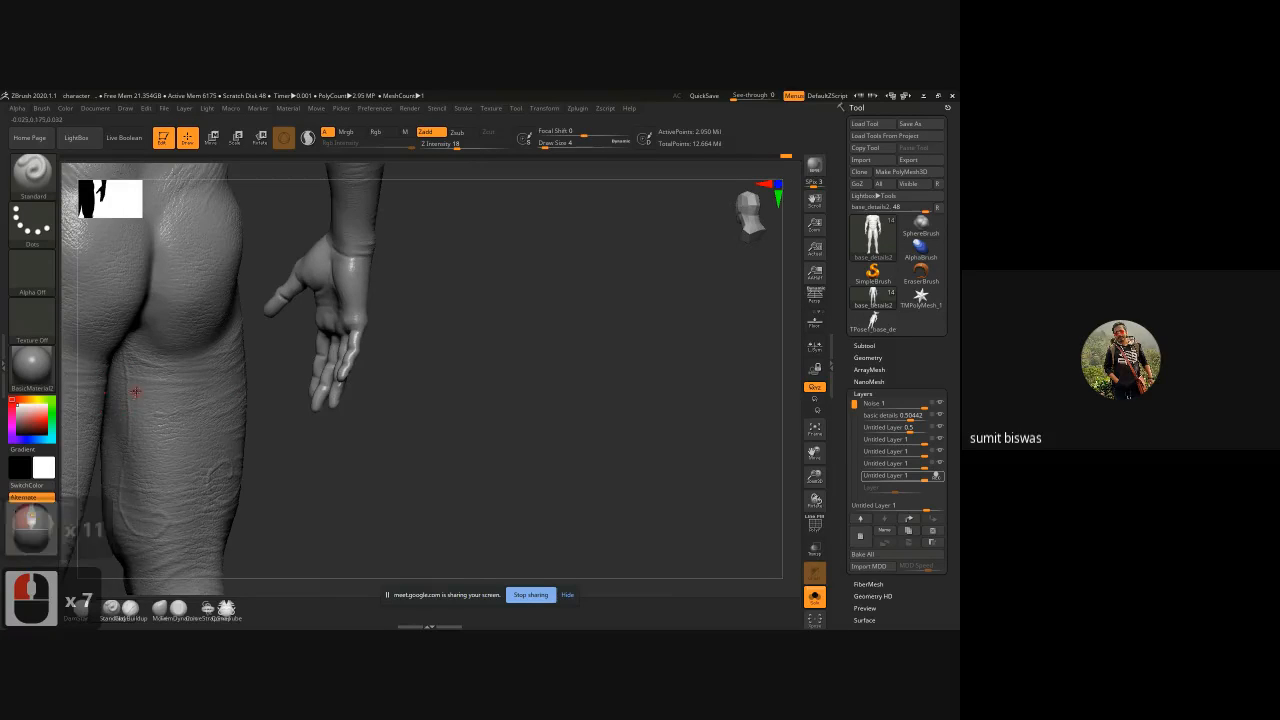
left_click(196, 401)
left_click(234, 399)
left_click(187, 442)
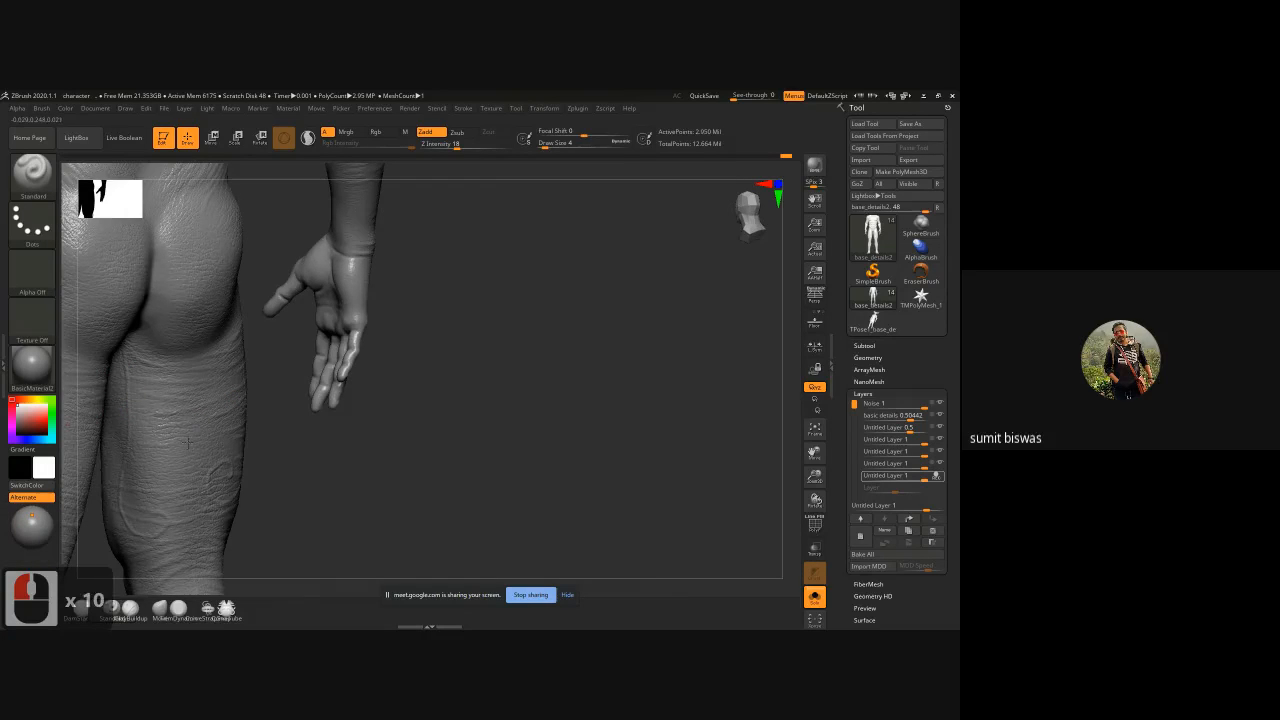
left_click_drag(154, 463, 173, 470)
Step: Sculpt fine wrinkles along the inner back of the thigh from the buttock down towards the knee
mouse_move(294, 453)
left_mouse_down("alt")
mouse_move(323, 403)
mouse_move(191, 343)
left_mouse_up("alt")
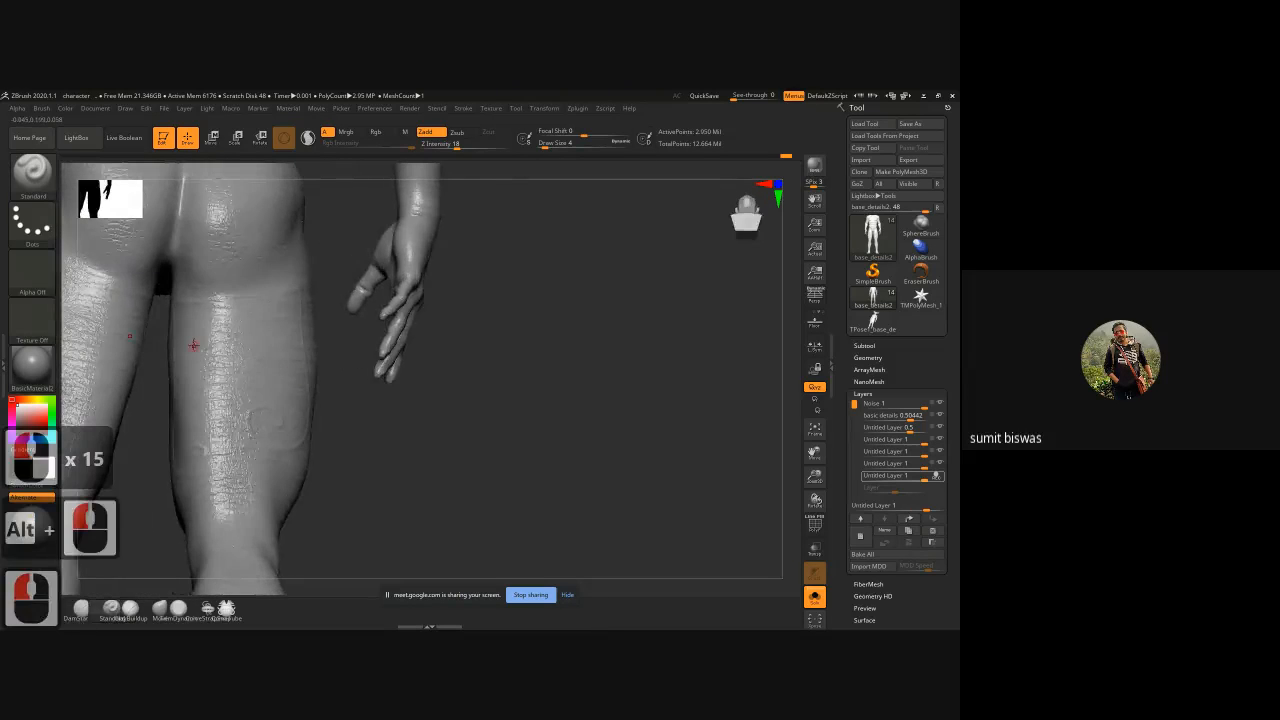
mouse_move(143, 391)
left_mouse_down()
mouse_move(171, 343)
mouse_move(134, 330)
mouse_move(164, 343)
mouse_move(167, 371)
left_mouse_up()
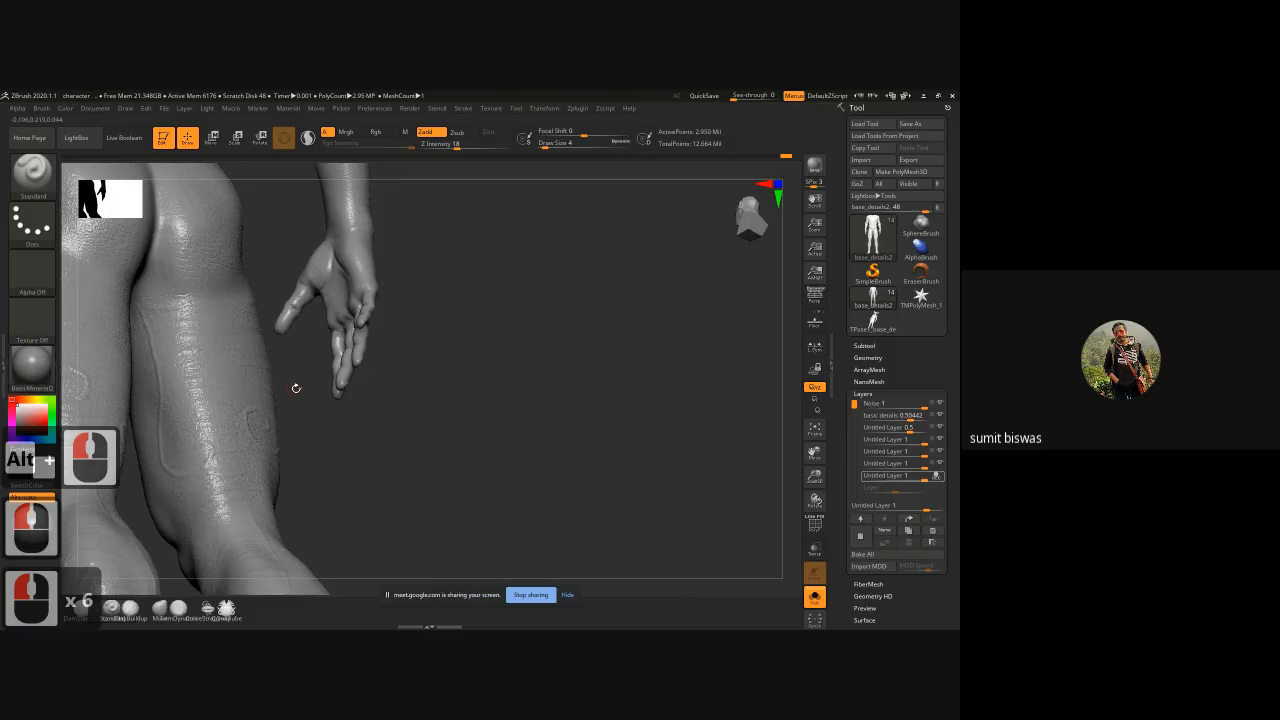
left_click_drag(296, 388, 195, 394)
mouse_move(323, 400)
left_mouse_down()
mouse_move(184, 445)
mouse_move(212, 443)
left_mouse_up()
mouse_move(250, 435)
left_mouse_down()
mouse_move(212, 400)
mouse_move(153, 386)
left_mouse_up()
mouse_move(172, 392)
left_mouse_down()
mouse_move(134, 358)
mouse_move(138, 345)
left_mouse_up()
left_click_drag(188, 412, 216, 454)
left_click_drag(238, 446, 257, 442)
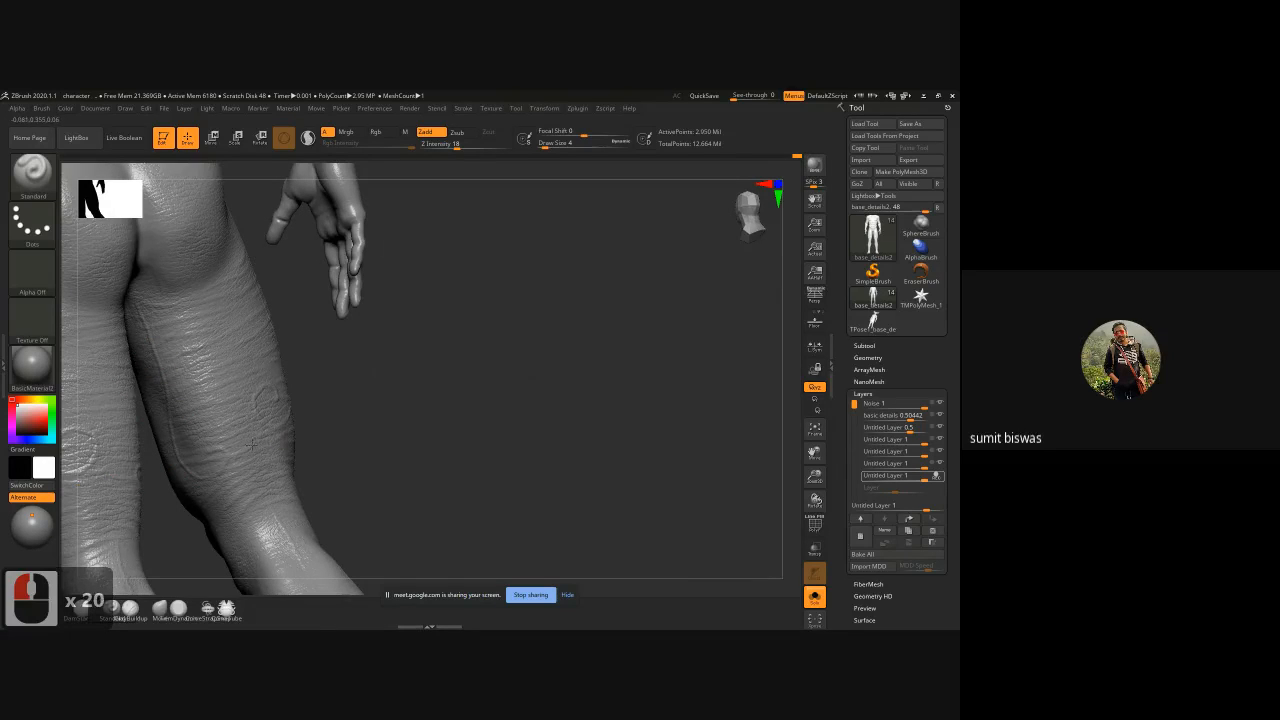
left_click_drag(252, 444, 234, 438)
left_click_drag(230, 434, 212, 428)
left_click_drag(271, 385, 277, 395)
left_click_drag(192, 413, 188, 415)
Step: Sculpt fine wrinkles on the front inner side of the thigh above the knee
mouse_move(352, 348)
right_mouse_down("alt")
mouse_move(446, 374)
mouse_move(444, 386)
right_mouse_up("alt")
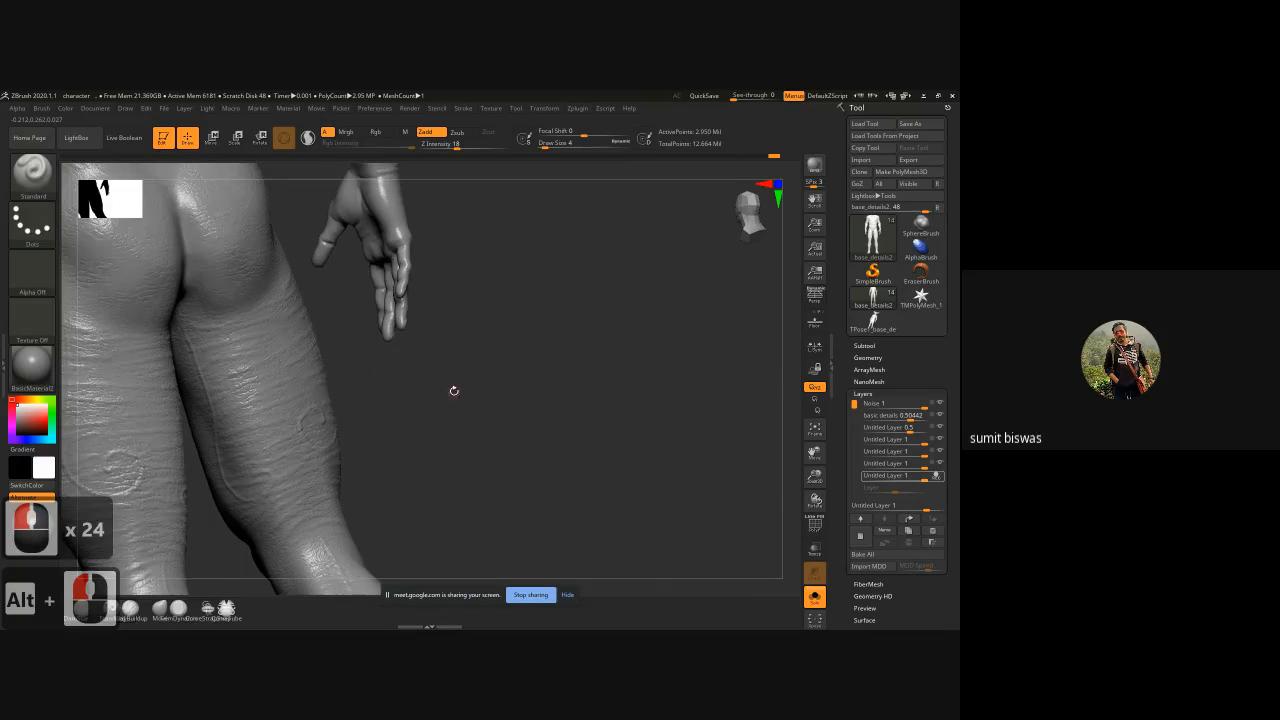
mouse_move(514, 443)
right_mouse_down()
mouse_move(506, 409)
mouse_move(471, 423)
mouse_move(505, 428)
mouse_move(480, 429)
right_mouse_up()
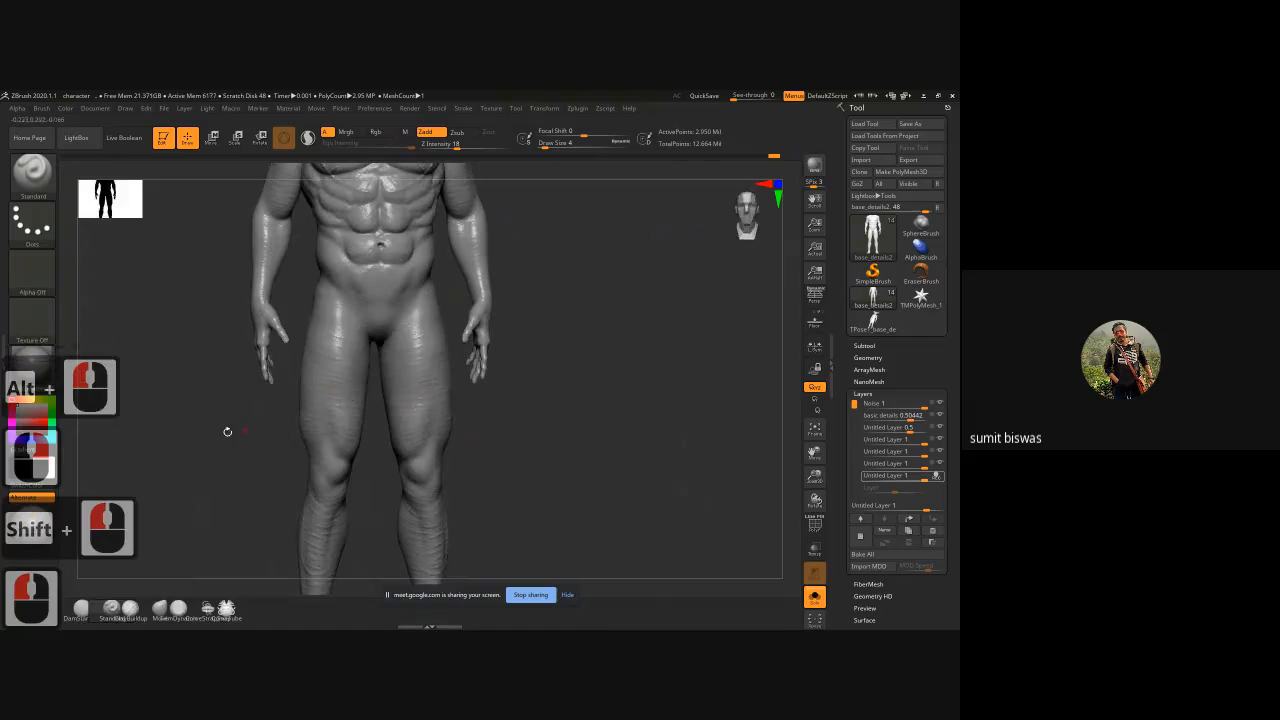
right_click_drag(216, 453, 174, 415, "alt")
right_click_drag(491, 457, 343, 375, "alt")
right_click_drag(404, 443, 408, 329)
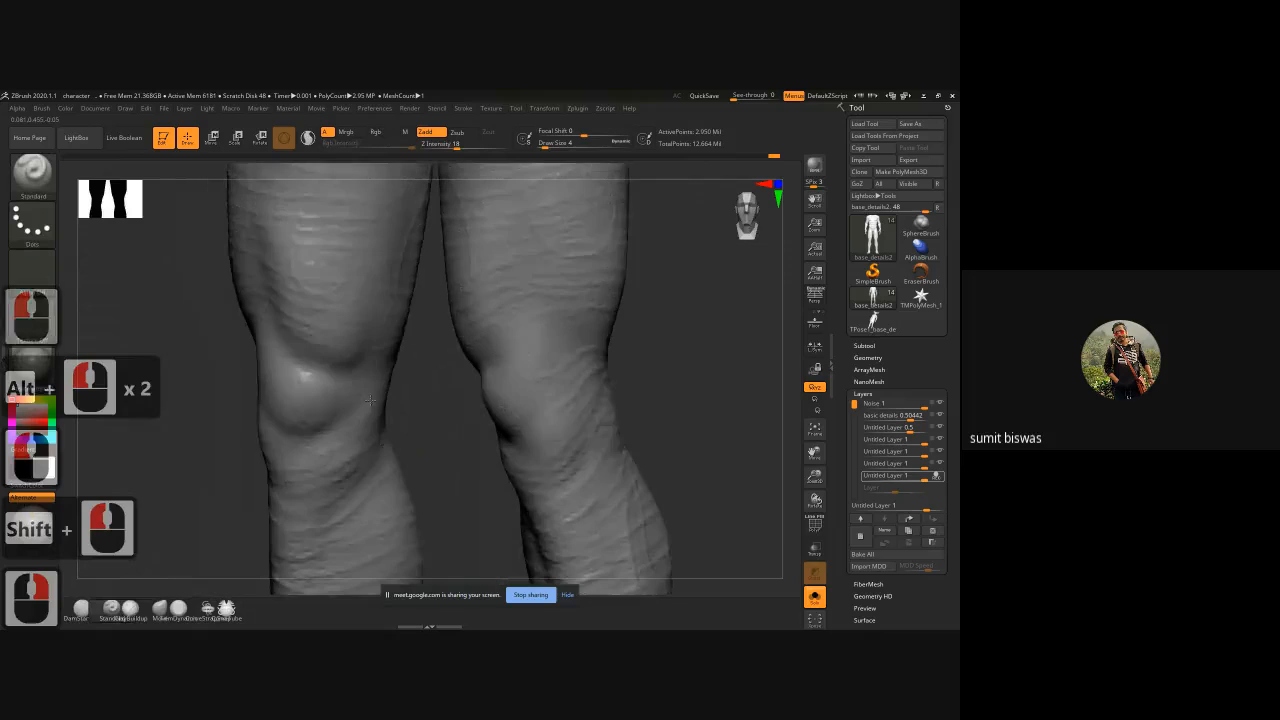
left_click(413, 277)
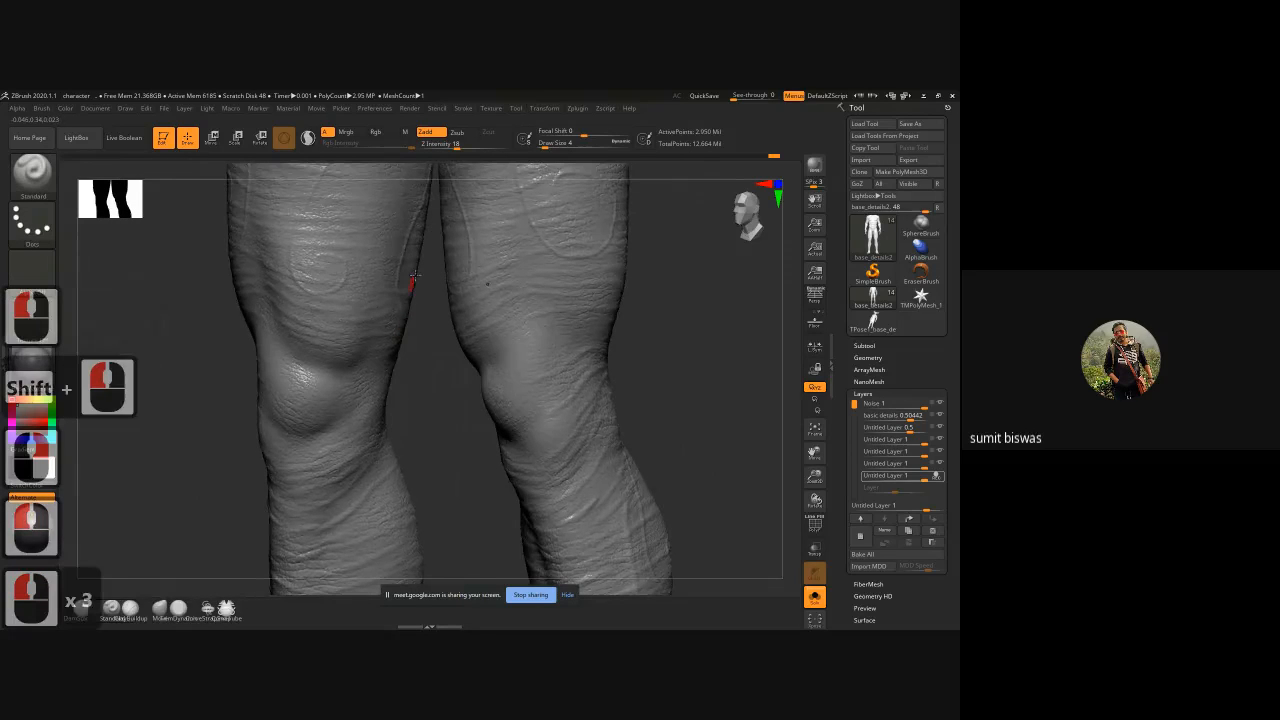
double_click(420, 231)
left_click_drag(417, 221, 402, 280)
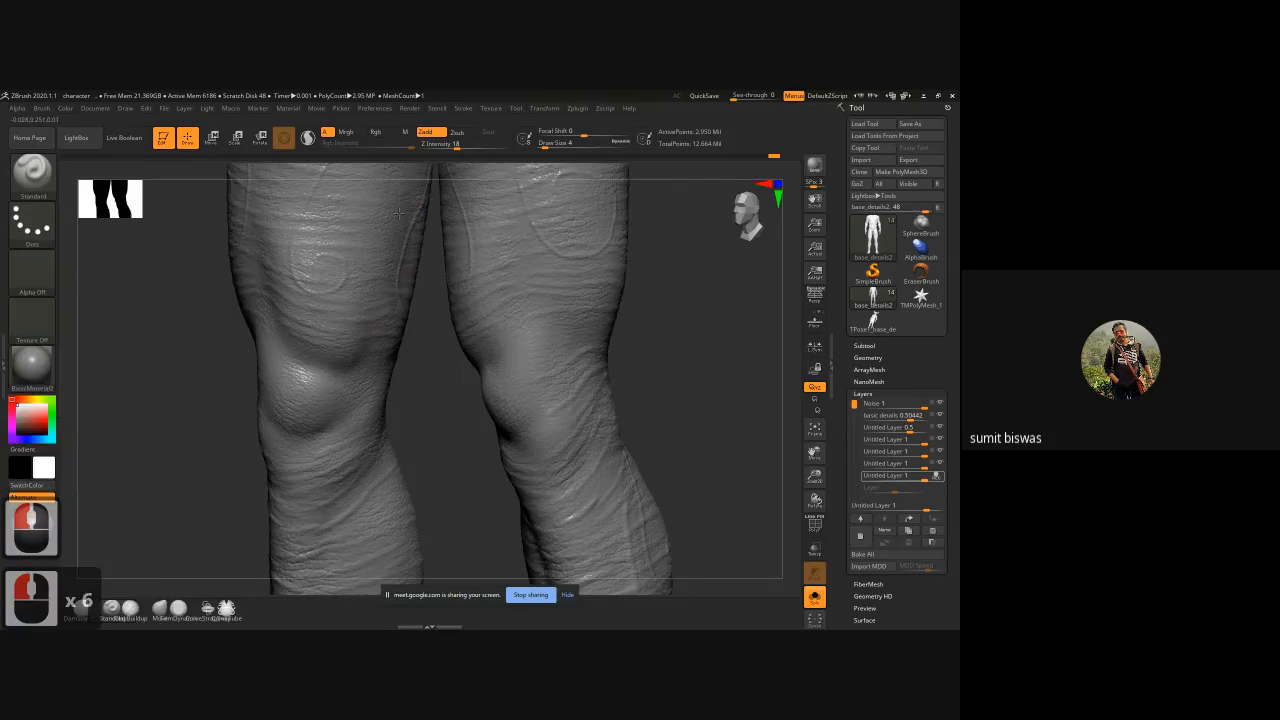
left_click_drag(344, 245, 401, 297)
Step: Sculpt fine creases over the kneecap and around the inner and outer sides of the knee
left_click_drag(382, 343, 345, 368)
mouse_move(386, 360)
left_mouse_down()
mouse_move(349, 414)
mouse_move(370, 412)
left_mouse_up()
mouse_move(370, 416)
left_mouse_down()
mouse_move(386, 380)
mouse_move(380, 420)
left_mouse_up()
mouse_move(289, 387)
left_mouse_down()
mouse_move(280, 380)
mouse_move(320, 384)
left_mouse_up()
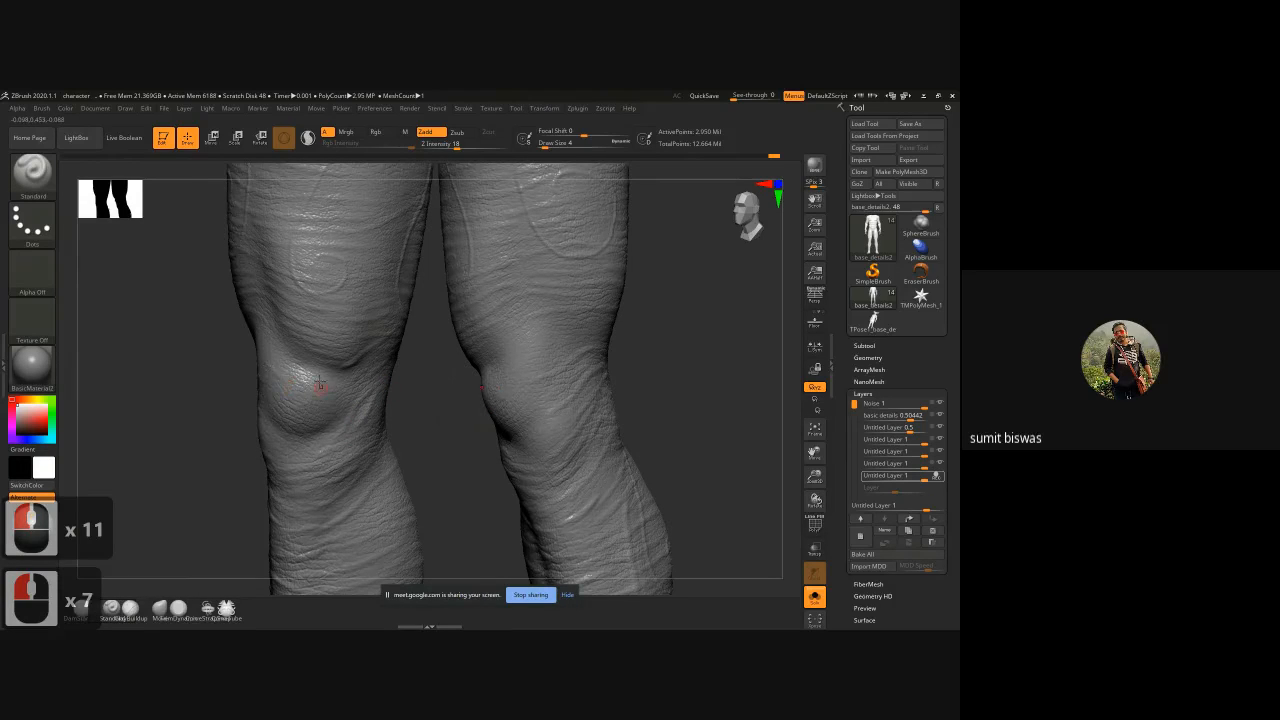
mouse_move(218, 376)
left_mouse_down()
mouse_move(263, 356)
mouse_move(237, 366)
left_mouse_up()
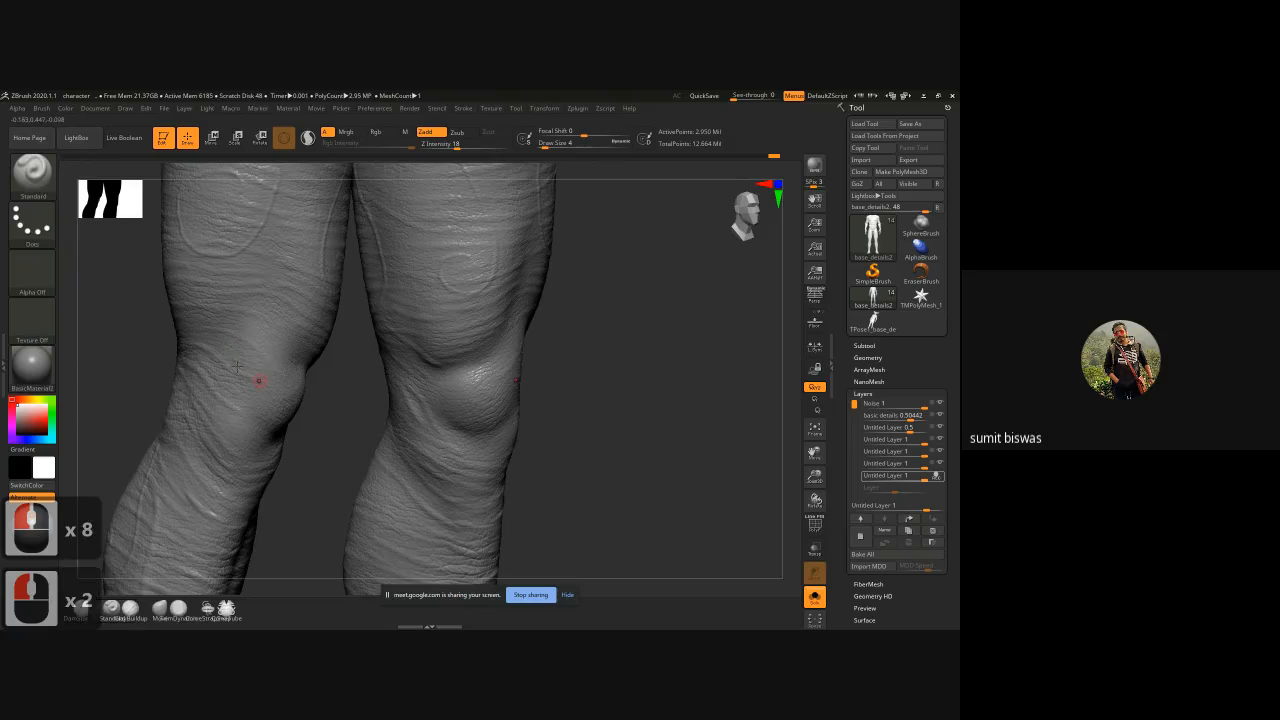
left_click_drag(230, 318, 284, 328)
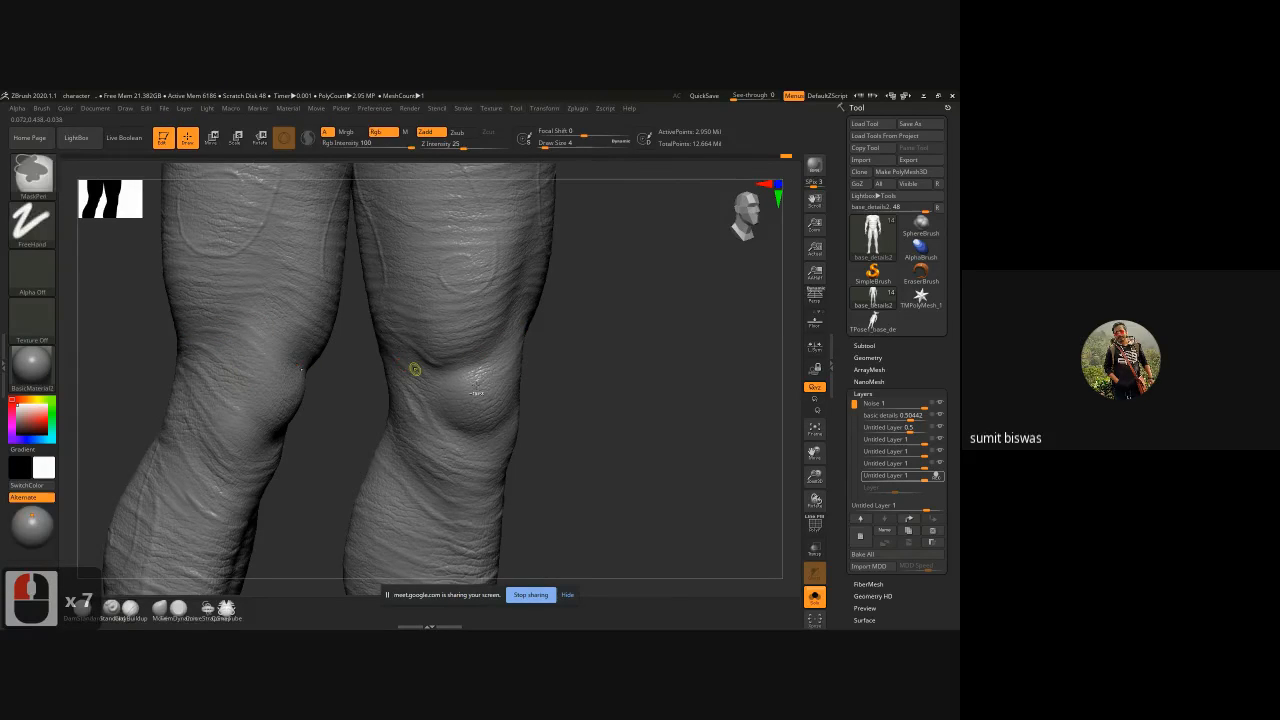
Step: Sculpt fine wrinkles on the back of the knee, blending them into the upper calf
mouse_move(600, 411)
right_mouse_down("ctrl")
mouse_move(666, 420)
mouse_move(563, 417)
right_mouse_up("ctrl")
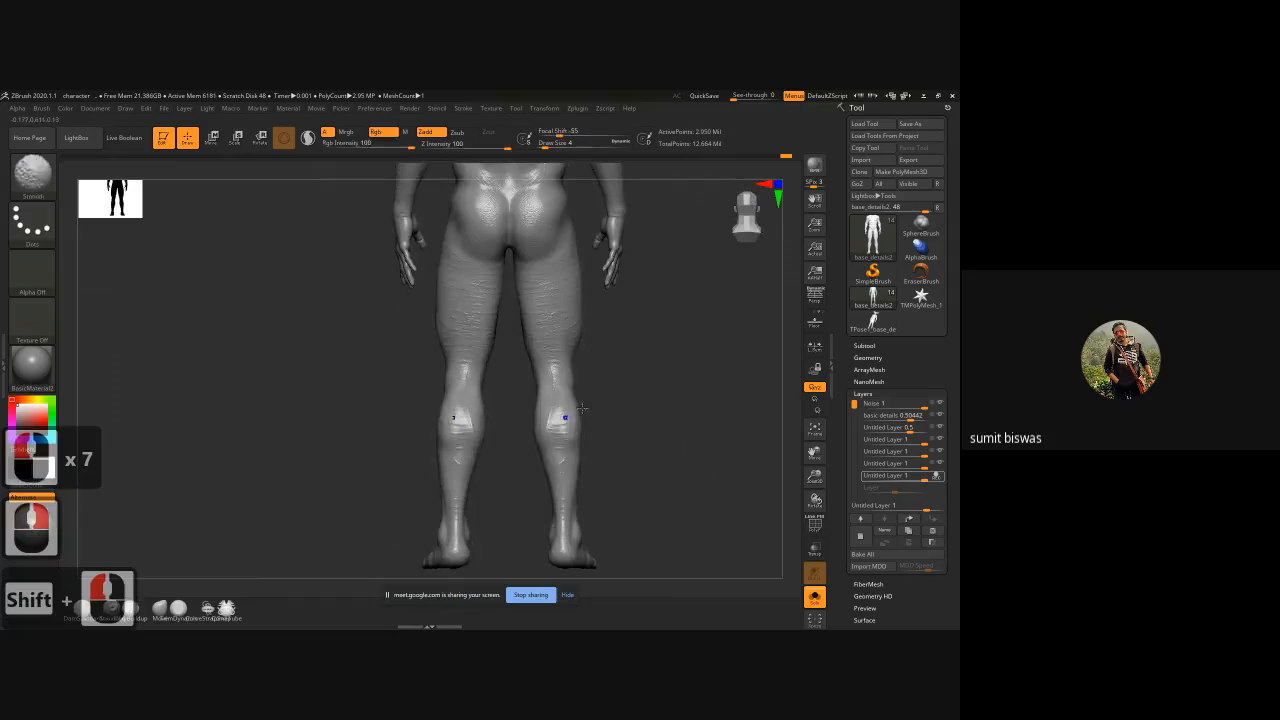
right_click_drag(660, 366, 581, 411, "alt")
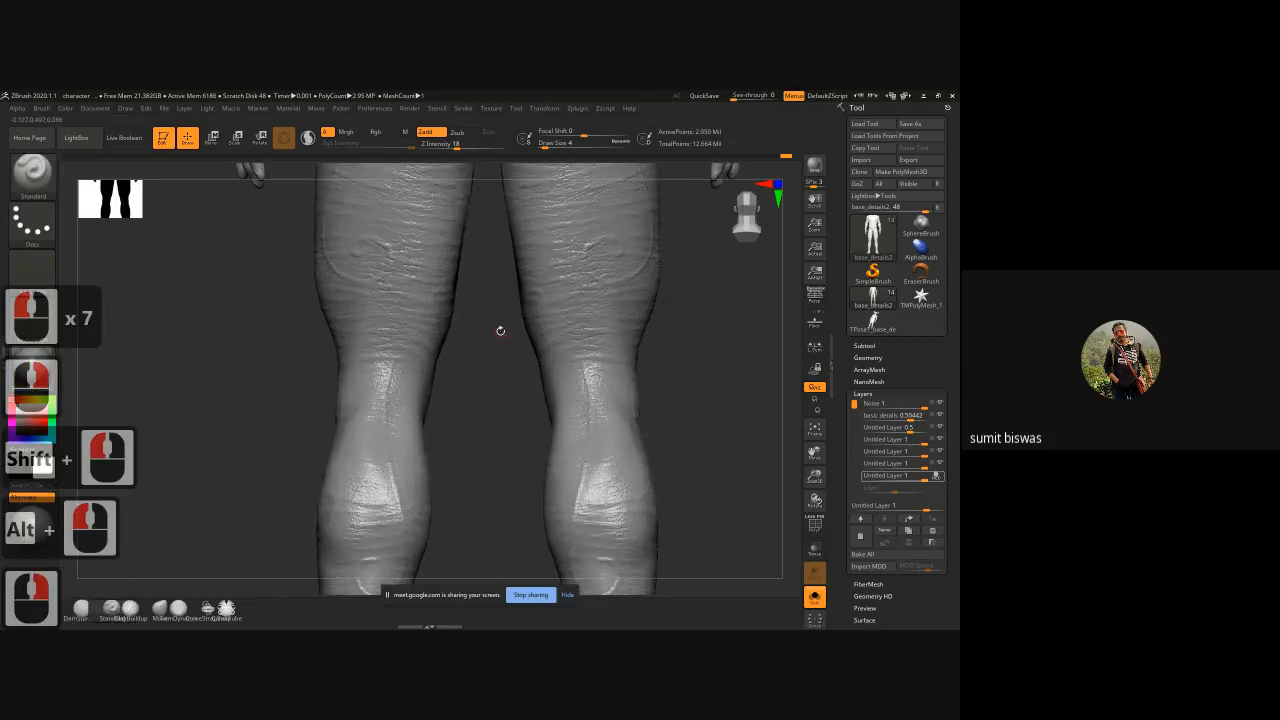
right_click_drag(489, 410, 358, 307, "alt")
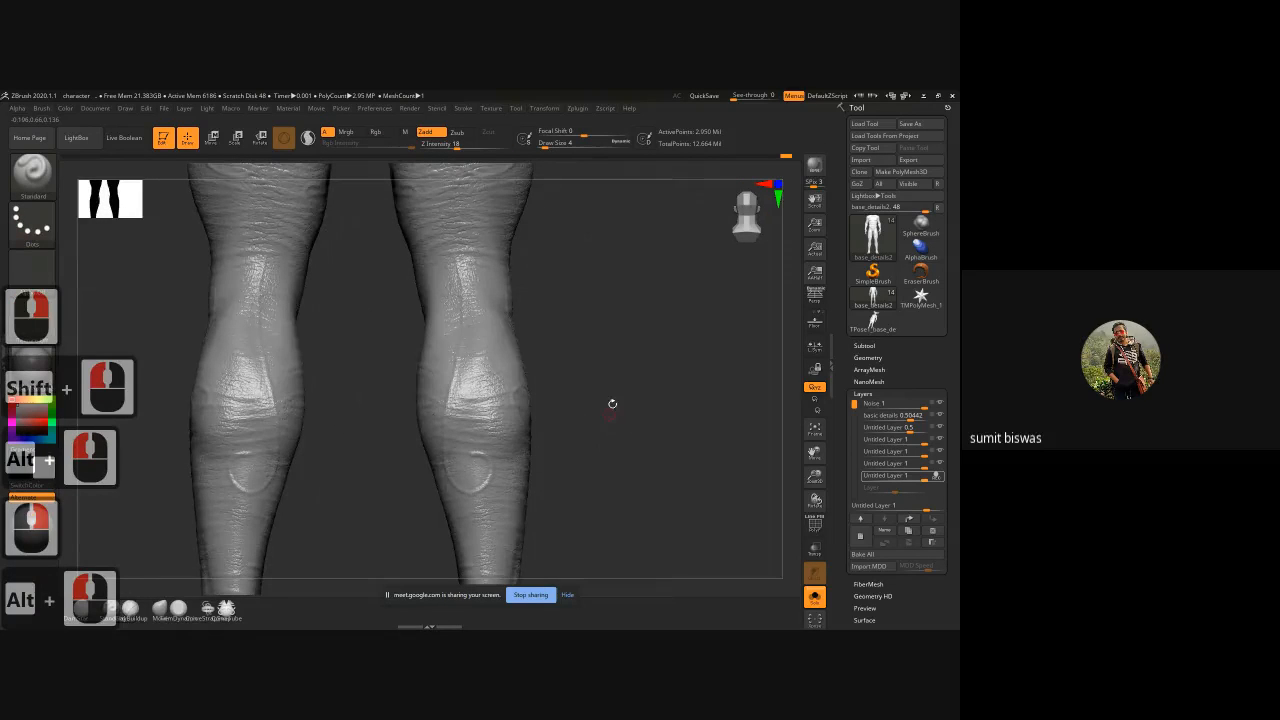
left_click_drag(612, 404, 437, 404, "alt")
mouse_move(394, 297)
left_mouse_down()
mouse_move(271, 293)
mouse_move(262, 277)
left_mouse_up()
mouse_move(257, 269)
left_mouse_down()
mouse_move(285, 300)
mouse_move(222, 329)
left_mouse_up()
mouse_move(278, 318)
left_mouse_down()
mouse_move(300, 313)
mouse_move(273, 326)
mouse_move(238, 306)
left_mouse_up()
left_click_drag(246, 300, 232, 285)
left_click_drag(236, 280, 258, 284)
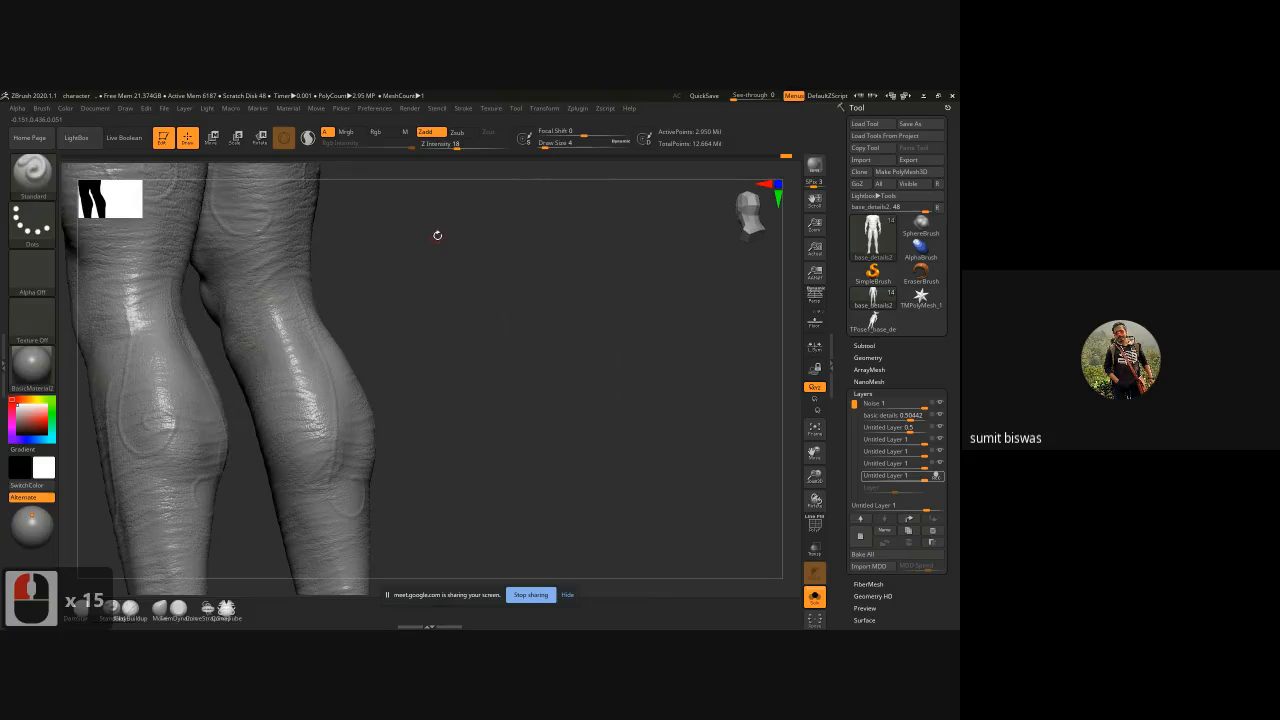
Step: Turn off recording on the active detail layer
right_click_drag(546, 370, 431, 321, "ctrl")
left_click_drag(431, 321, 863, 438, "alt")
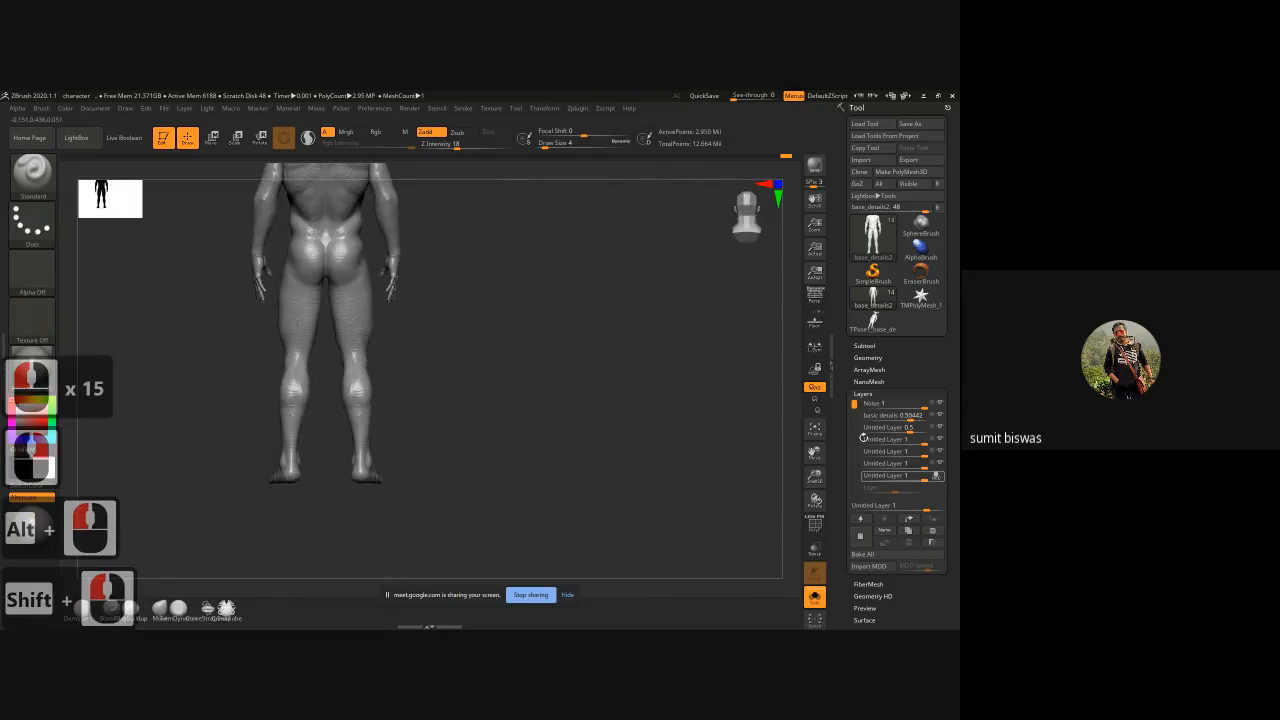
left_click(936, 477)
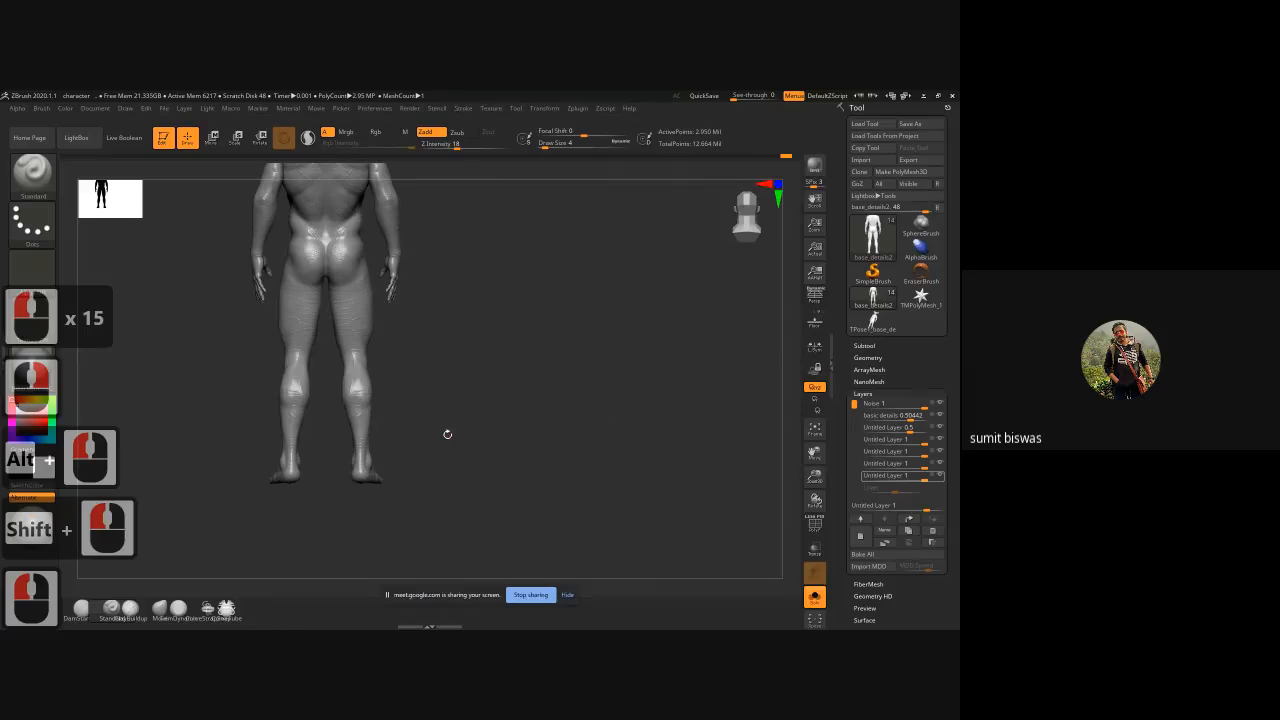
Step: Save the project by overwriting the existing character.ZPR file
key("ctrl+s")
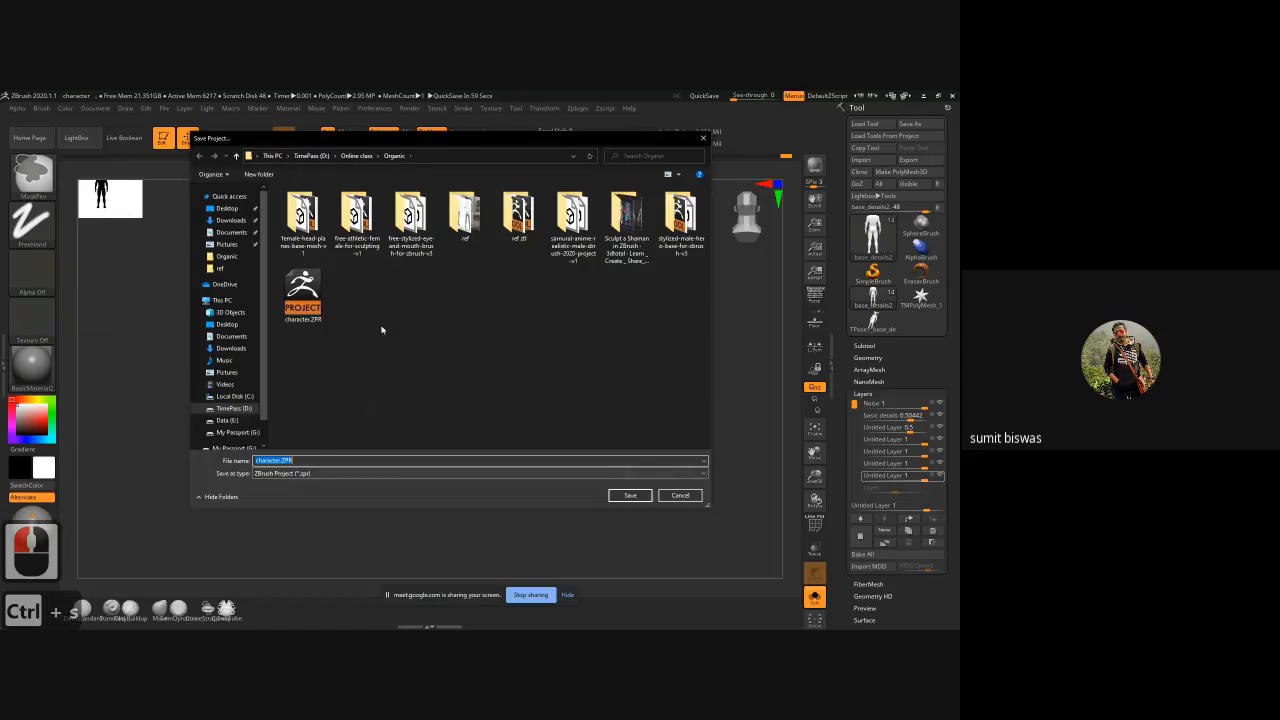
double_click(306, 296)
left_click(503, 360)
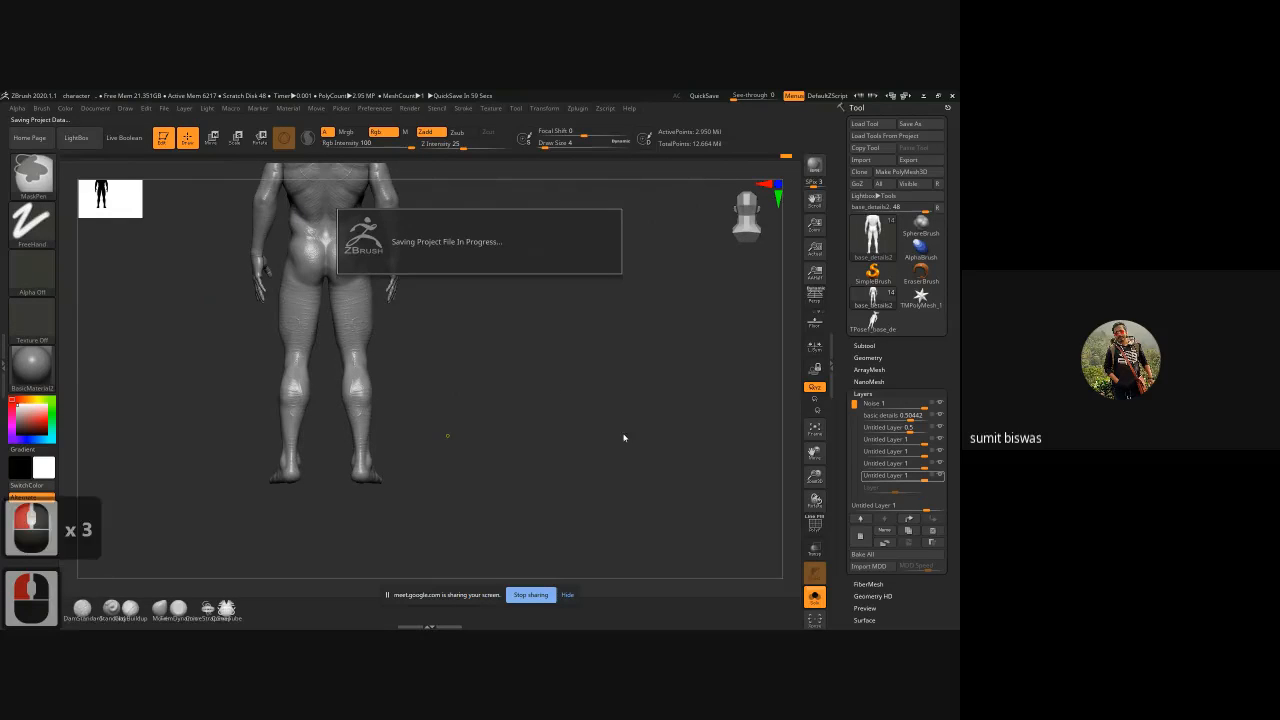
Step: Hide all the sculpt layers, from the lowest untitled layer up to basic details and Noise
left_click(940, 475)
left_click(940, 464)
left_click(940, 439)
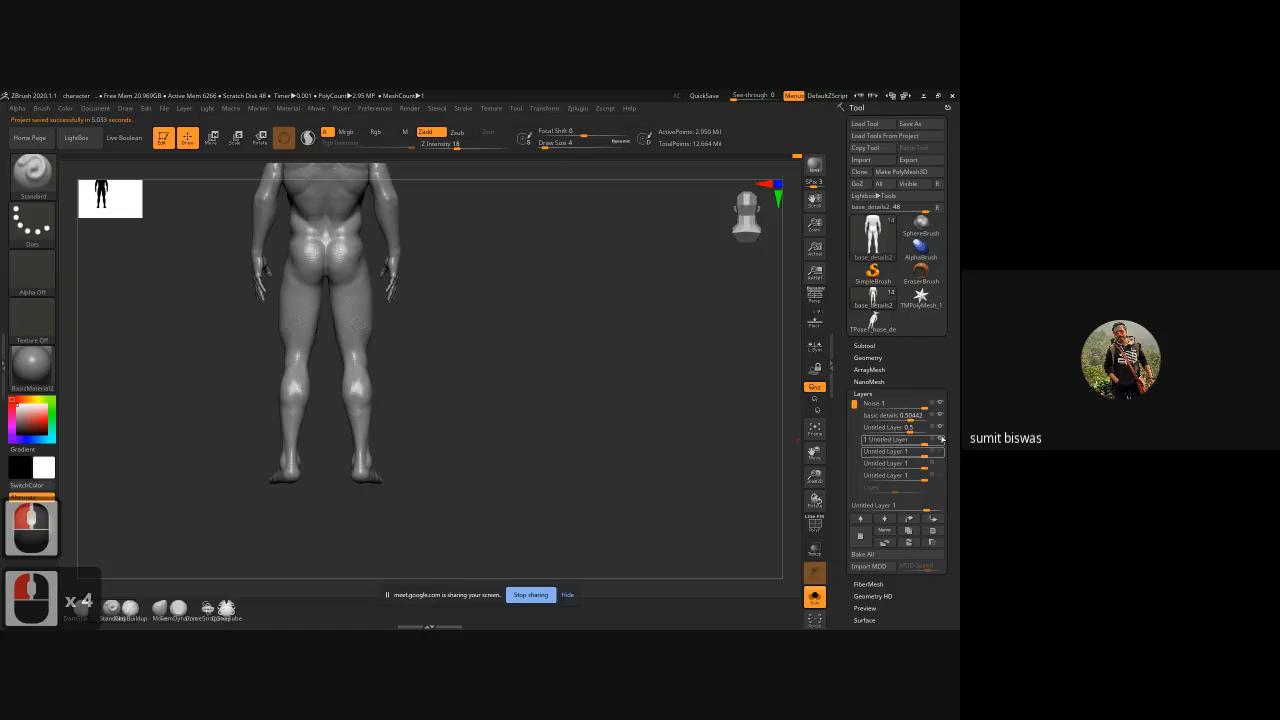
left_click(940, 427)
left_click(940, 414)
left_click(940, 403)
left_click(941, 406)
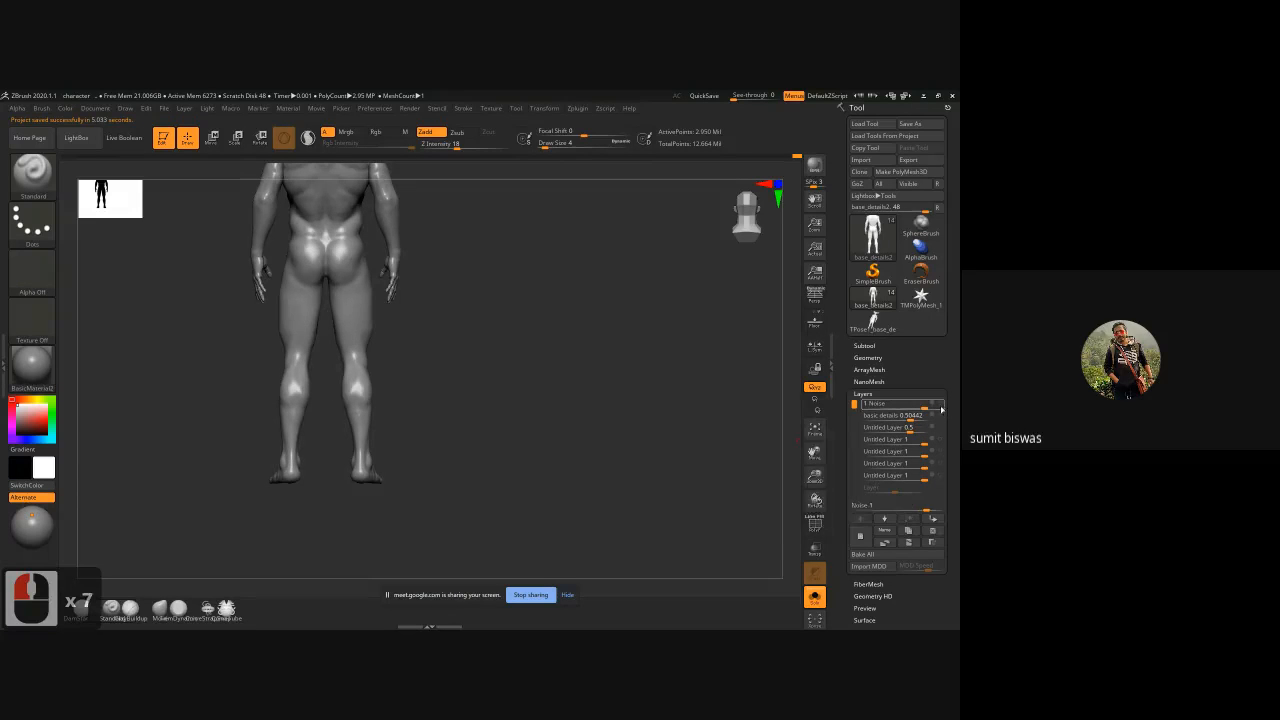
Step: Set the Standard brush's draw size to 18 and build up the tendon forms from behind the knee into the upper calf
left_click_drag(471, 411, 479, 398, "alt")
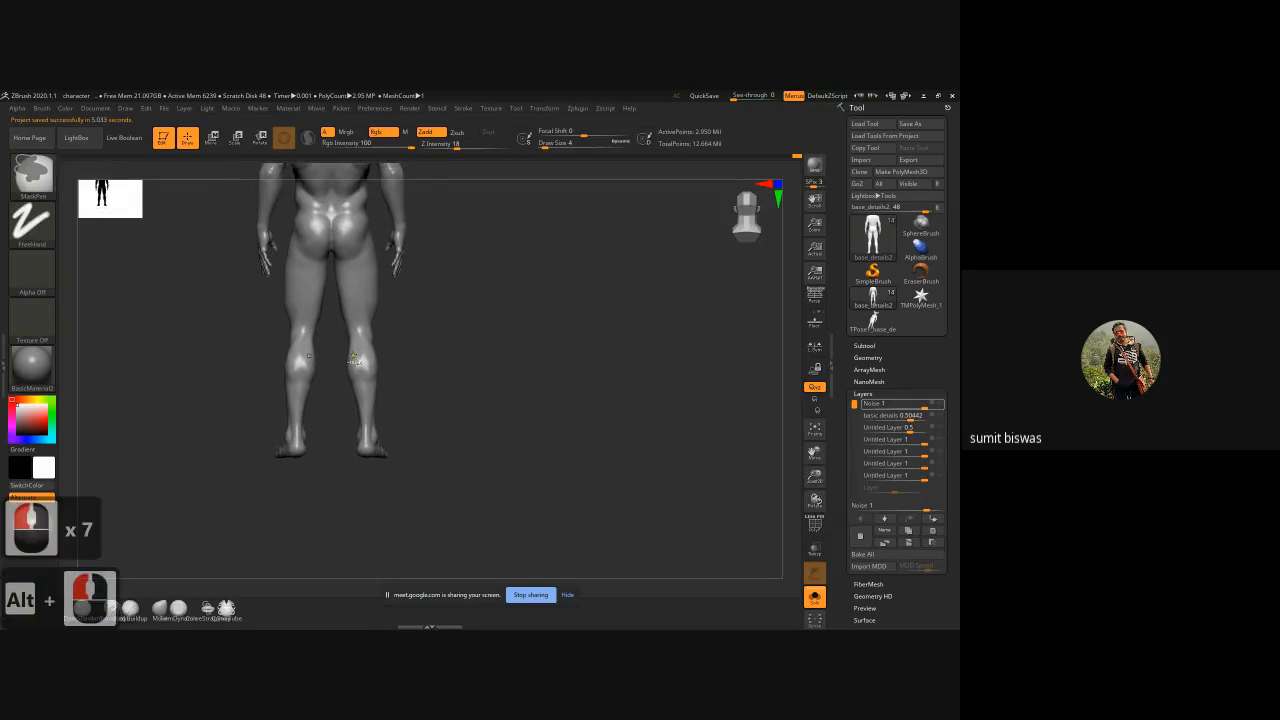
right_click_drag(479, 398, 554, 351, "ctrl")
left_click_drag(554, 351, 562, 397, "alt")
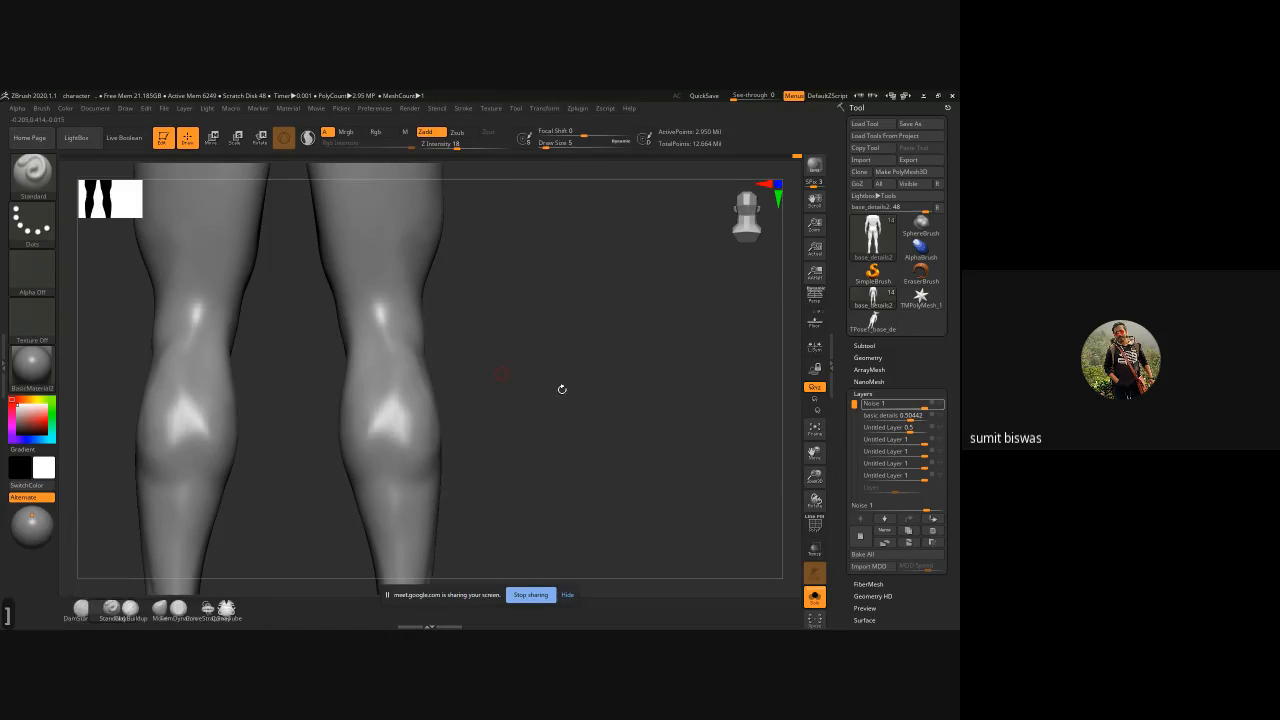
key("bracketright")
key("bracketright")
key("bracketright")
key("bracketright")
key("bracketright")
key("bracketright")
key("bracketright")
key("bracketright")
key("bracketright")
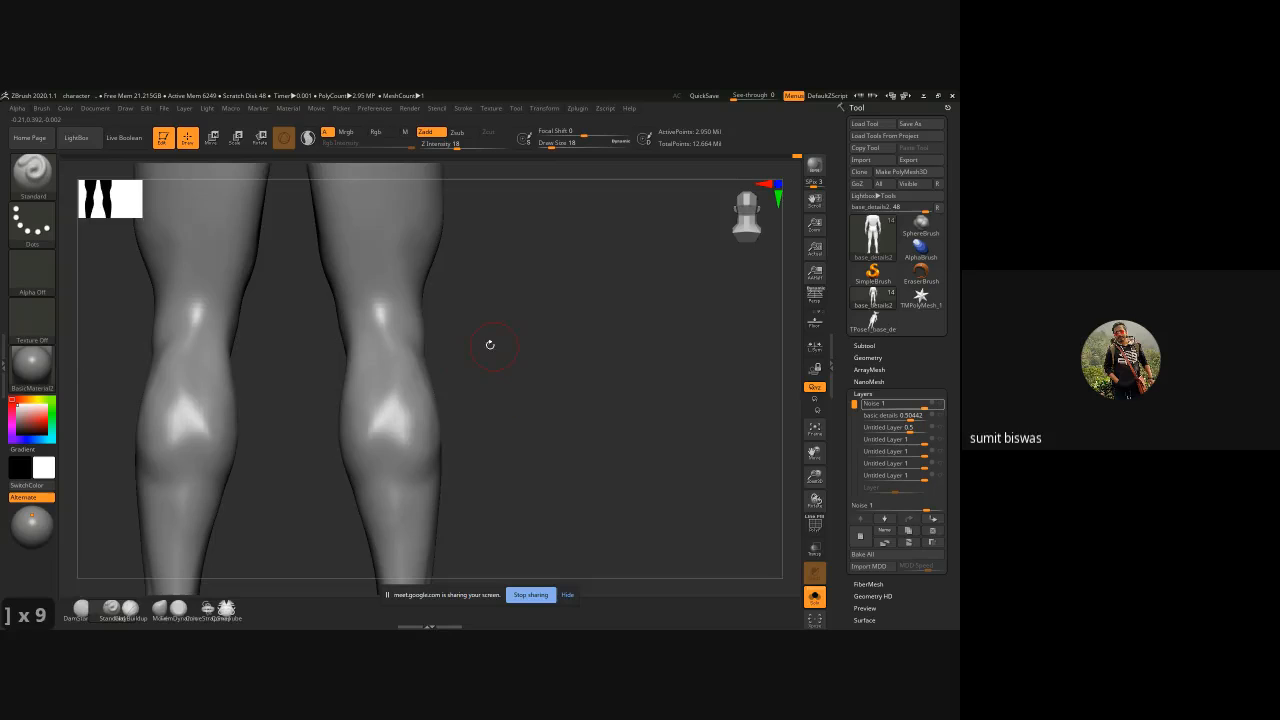
left_click_drag(497, 384, 513, 341, "alt")
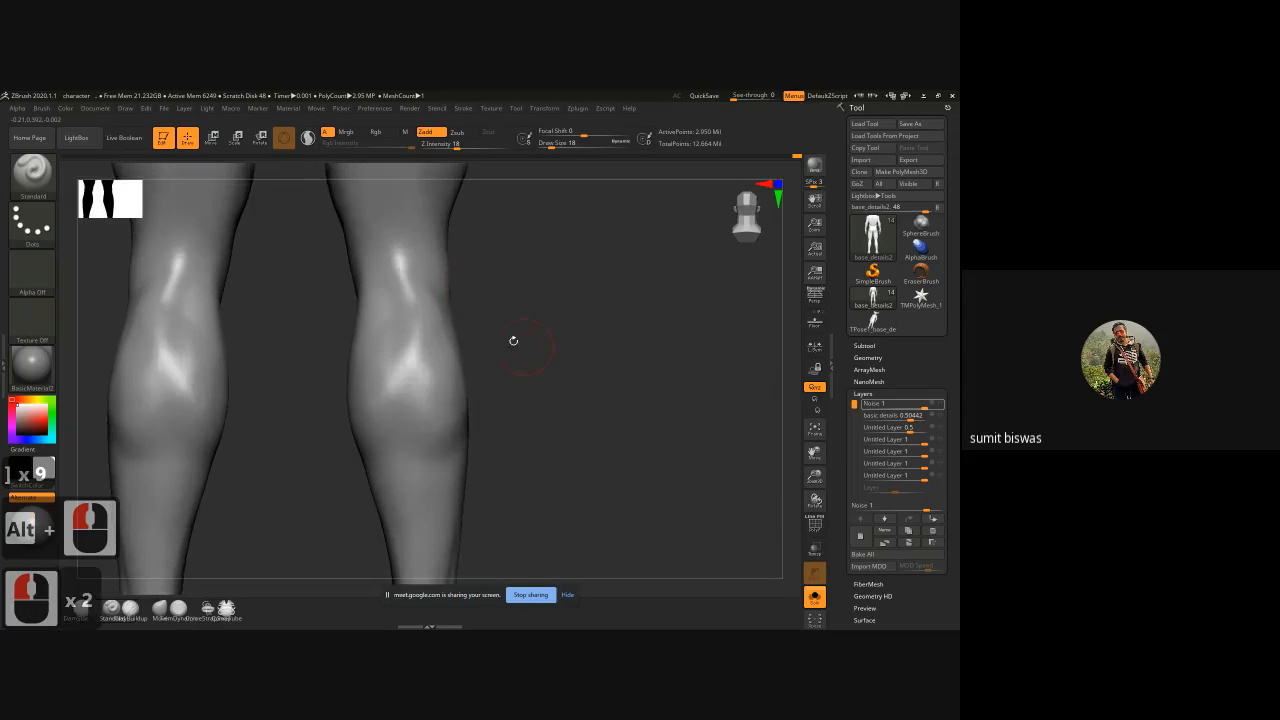
mouse_move(489, 284)
left_mouse_down("alt")
mouse_move(405, 325)
mouse_move(421, 400)
left_mouse_up("alt")
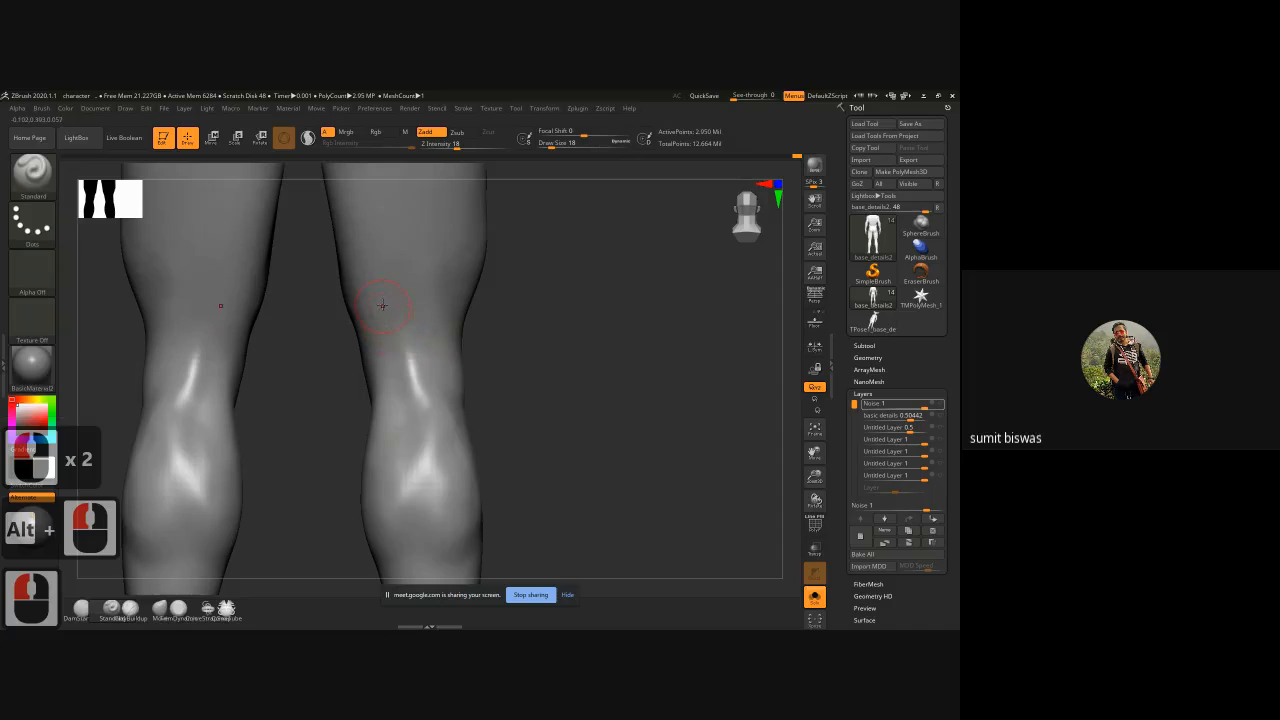
left_click_drag(398, 356, 411, 414)
left_click_drag(402, 351, 397, 415)
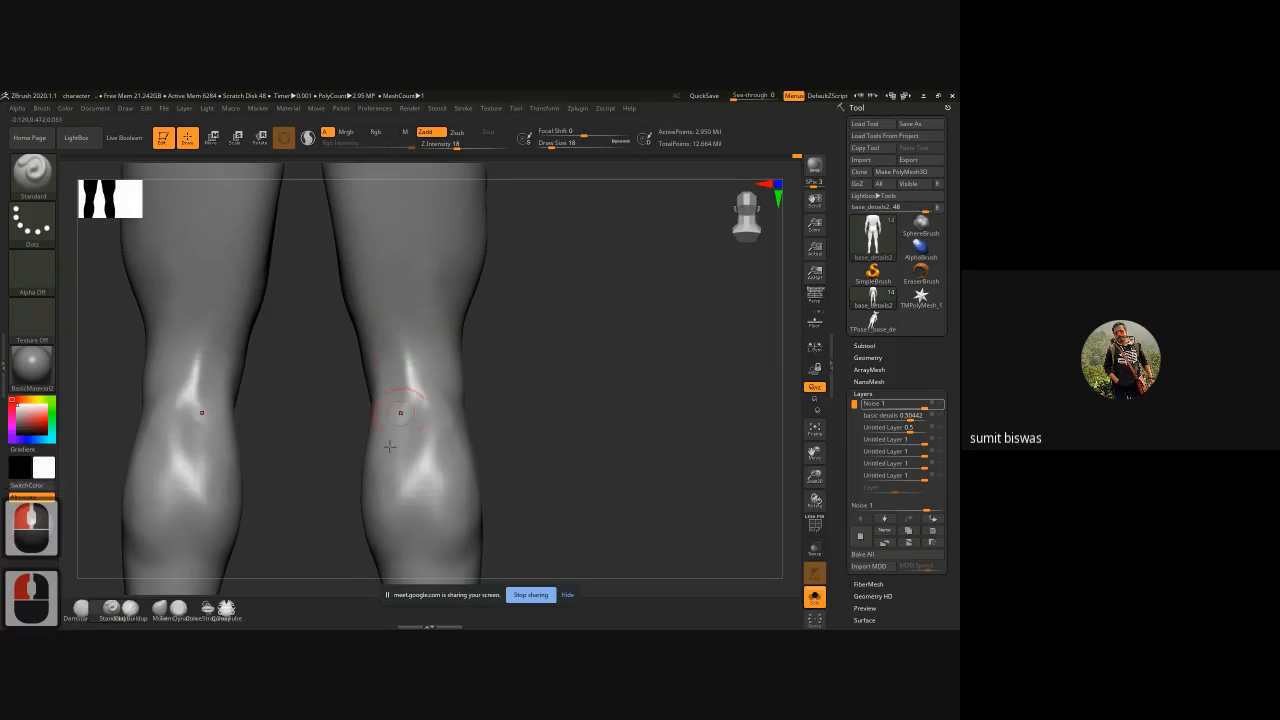
left_click_drag(403, 362, 408, 462)
left_click_drag(396, 348, 402, 474)
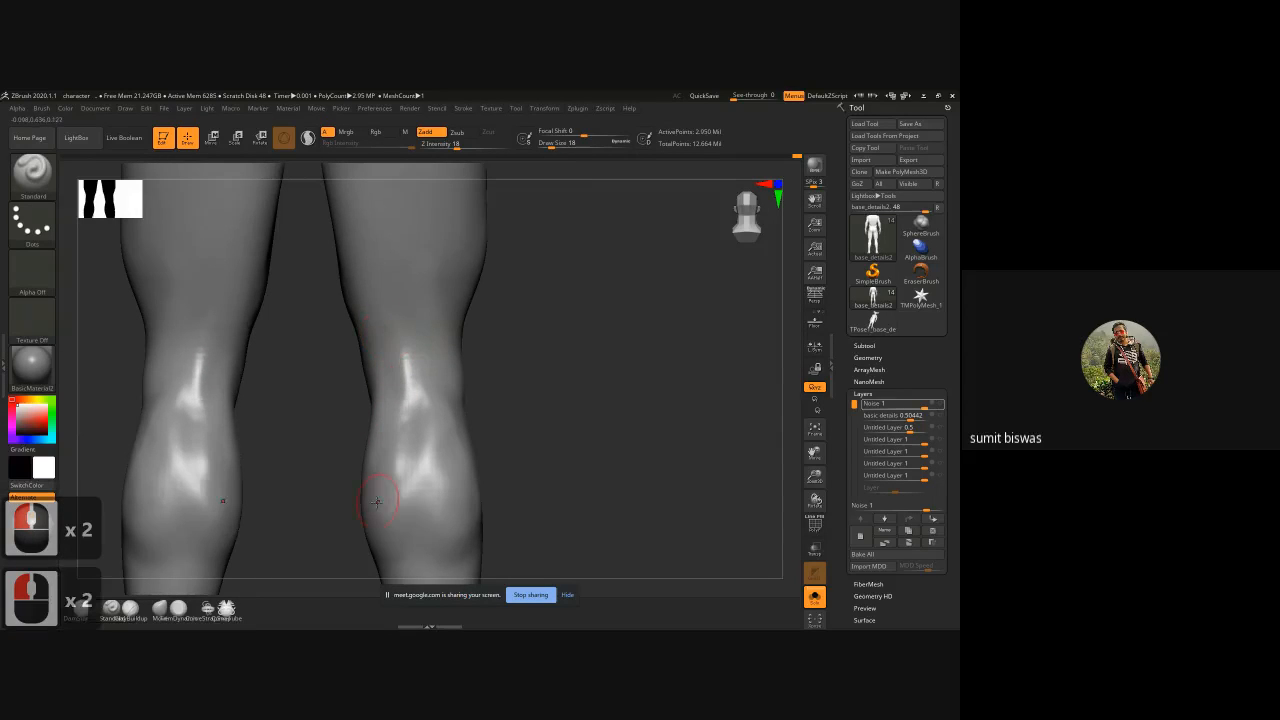
Step: Strengthen the tendon and muscle transitions from the lower back thigh through the knee hollow to the outer calf
mouse_move(402, 384)
left_mouse_down()
mouse_move(409, 462)
mouse_move(411, 416)
left_mouse_up()
mouse_move(403, 352)
left_mouse_down()
mouse_move(398, 483)
mouse_move(394, 431)
mouse_move(560, 390)
left_mouse_up()
mouse_move(560, 390)
left_mouse_down()
mouse_move(400, 323)
mouse_move(413, 352)
left_mouse_up()
left_click_drag(405, 301, 414, 338)
left_click_drag(543, 406, 470, 387)
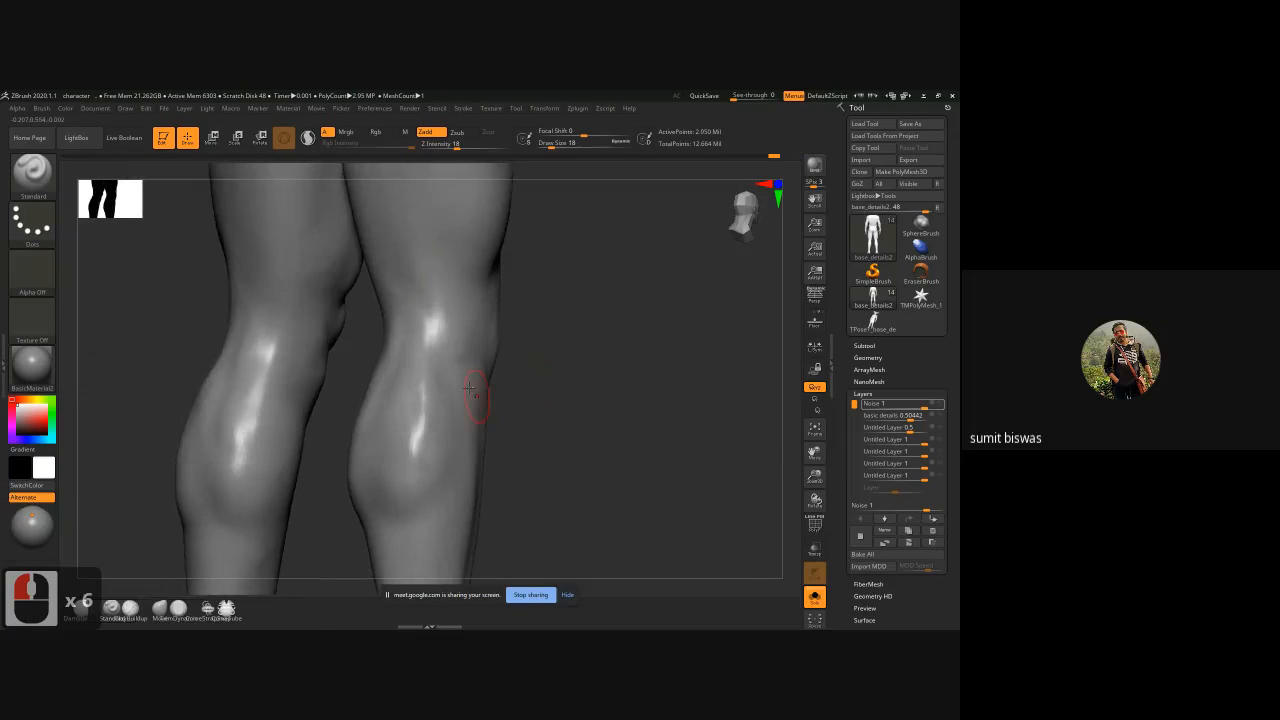
left_click_drag(421, 316, 433, 344)
mouse_move(429, 408)
left_mouse_down()
mouse_move(438, 366)
mouse_move(408, 422)
left_mouse_up()
mouse_move(412, 355)
left_mouse_down()
mouse_move(398, 420)
mouse_move(426, 391)
mouse_move(414, 420)
left_mouse_up()
Step: Build up the calf muscle volume along its edge and down the middle of the calf with the Standard brush
left_click_drag(144, 359, 147, 472)
left_click_drag(148, 462, 153, 495)
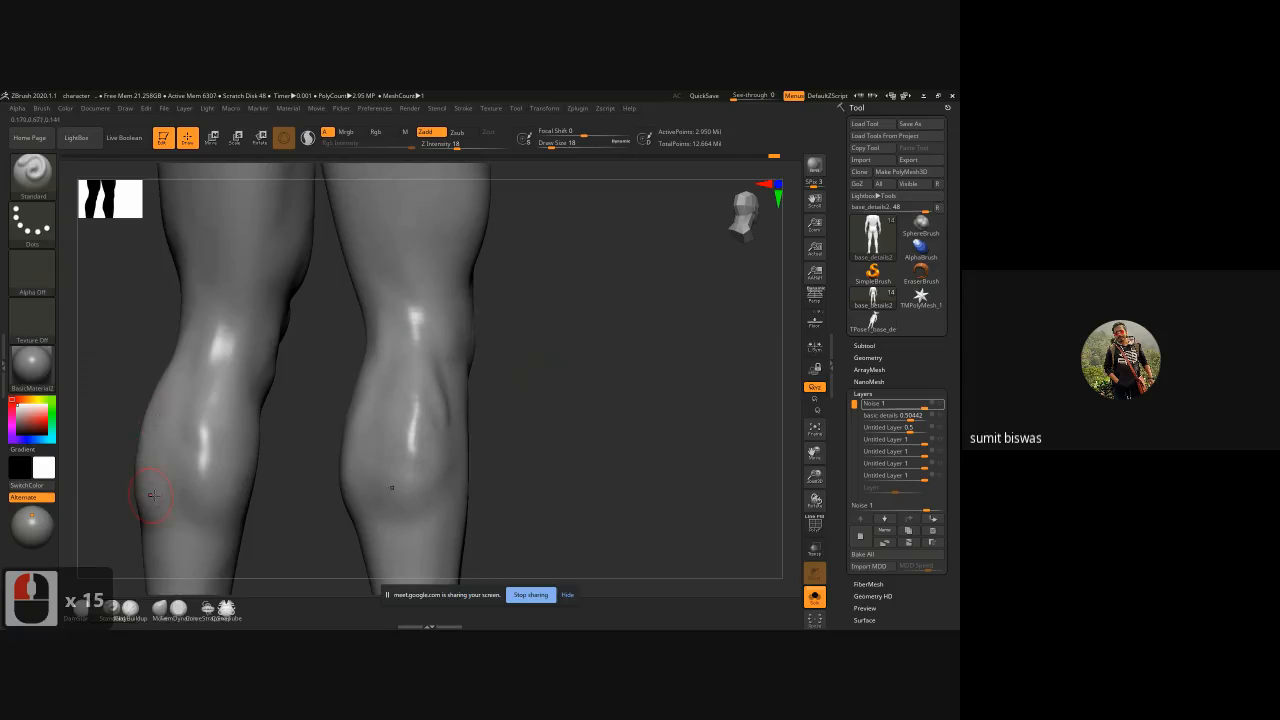
left_click_drag(306, 483, 271, 451, "alt")
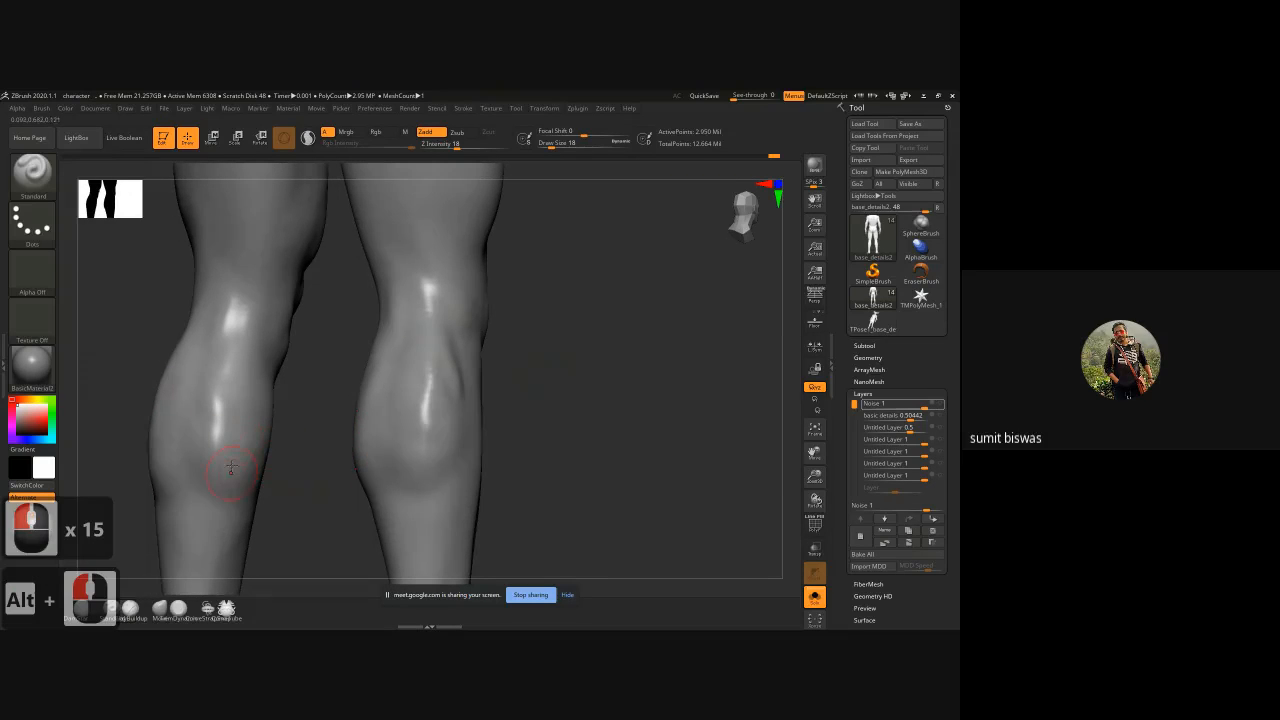
left_click_drag(201, 421, 212, 440)
left_click_drag(209, 376, 211, 474)
left_click_drag(308, 478, 240, 470)
left_click_drag(228, 398, 248, 490)
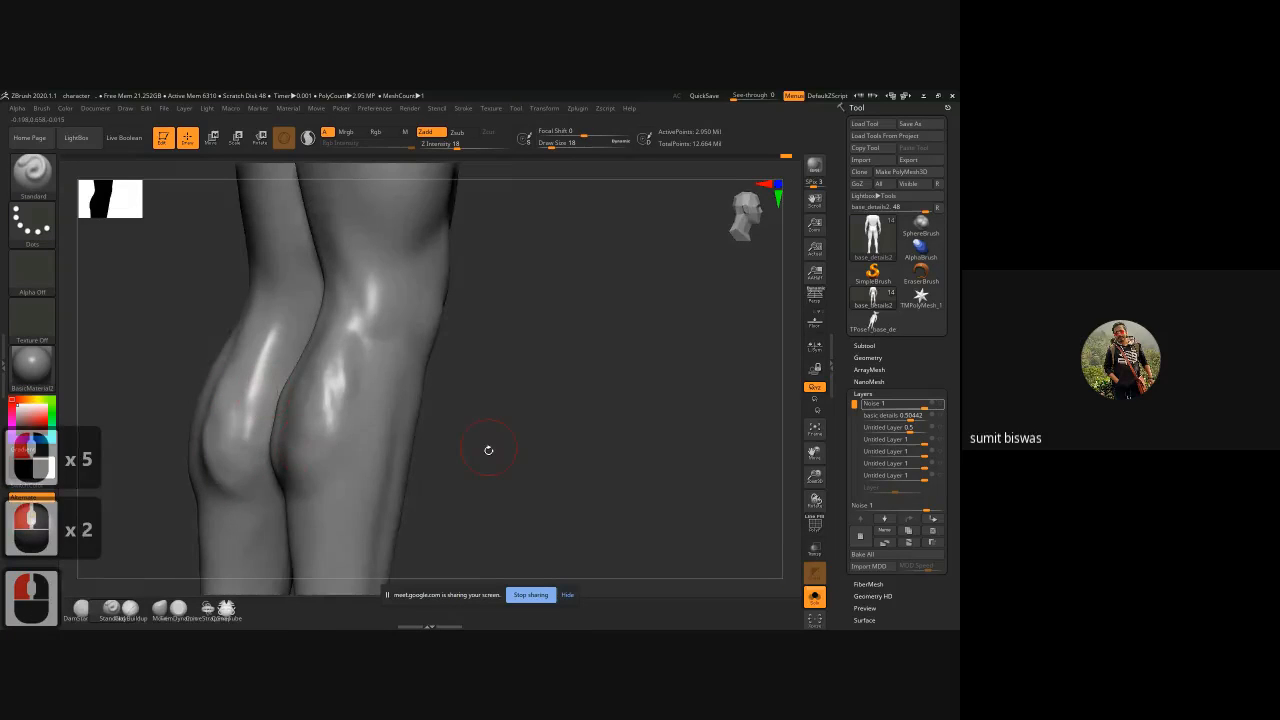
Step: Refine the calf bulge and smooth its surface up to the back of the knee, working from several angles
left_click_drag(489, 449, 405, 430)
left_click_drag(180, 357, 285, 365)
left_click_drag(276, 424, 250, 453)
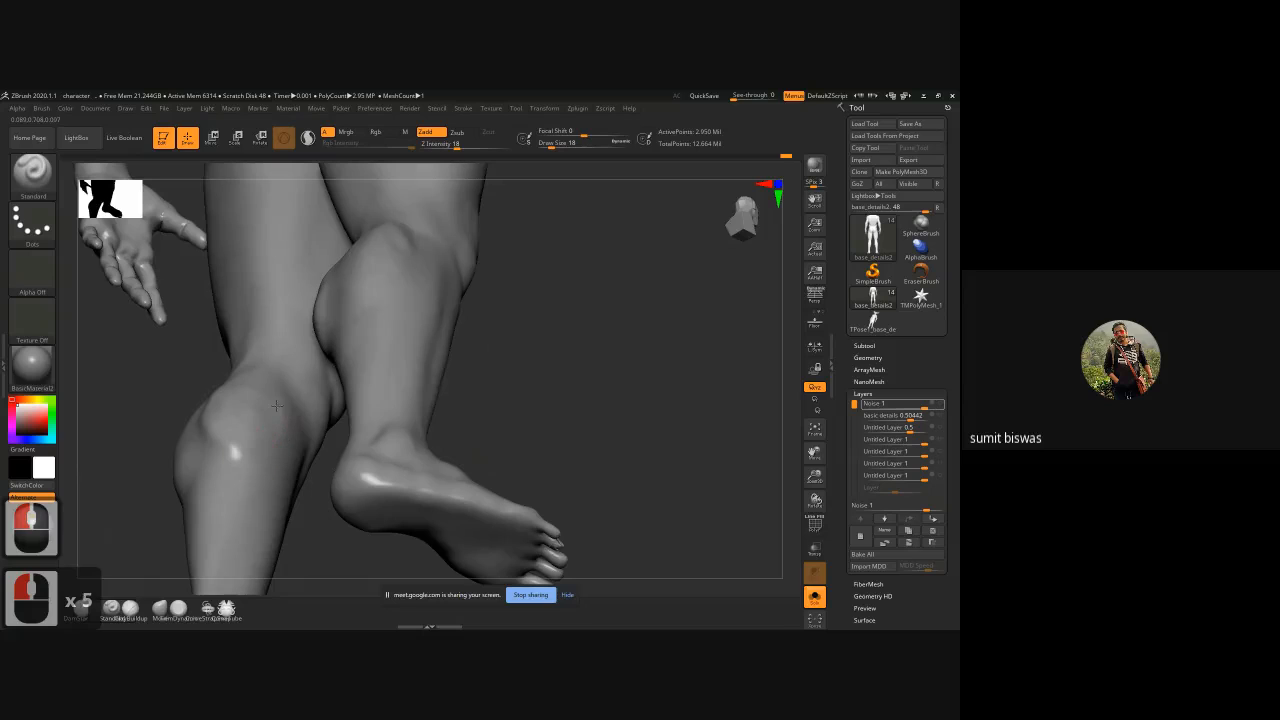
left_click_drag(218, 409, 227, 431, "shift")
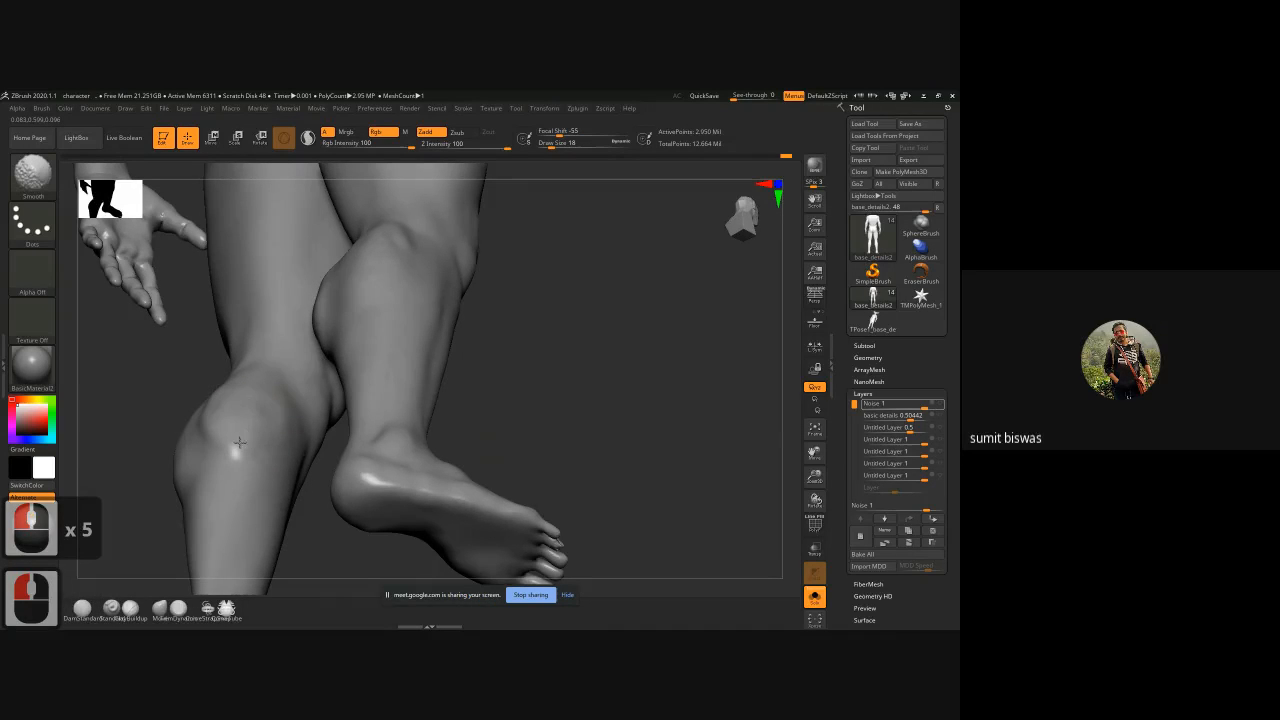
left_click_drag(174, 366, 236, 414, "shift")
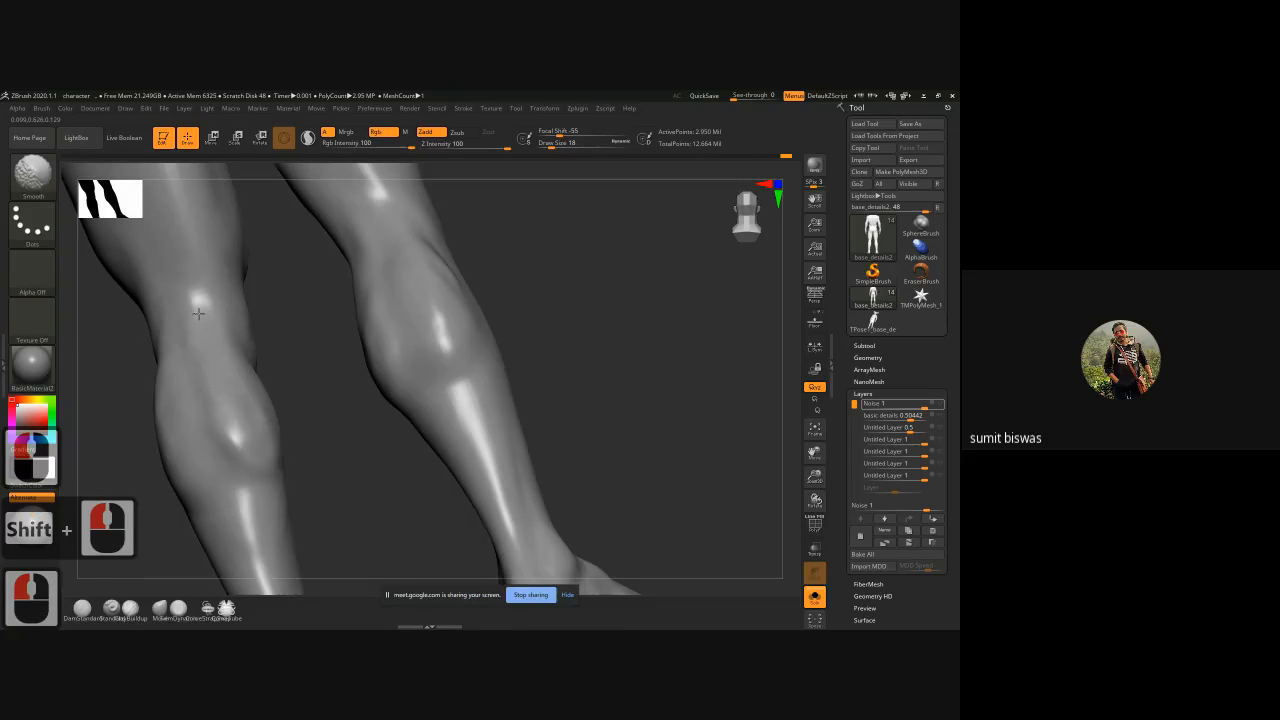
mouse_move(198, 314)
left_mouse_down("shift")
mouse_move(206, 330)
mouse_move(366, 354)
mouse_move(342, 387)
left_mouse_up("shift")
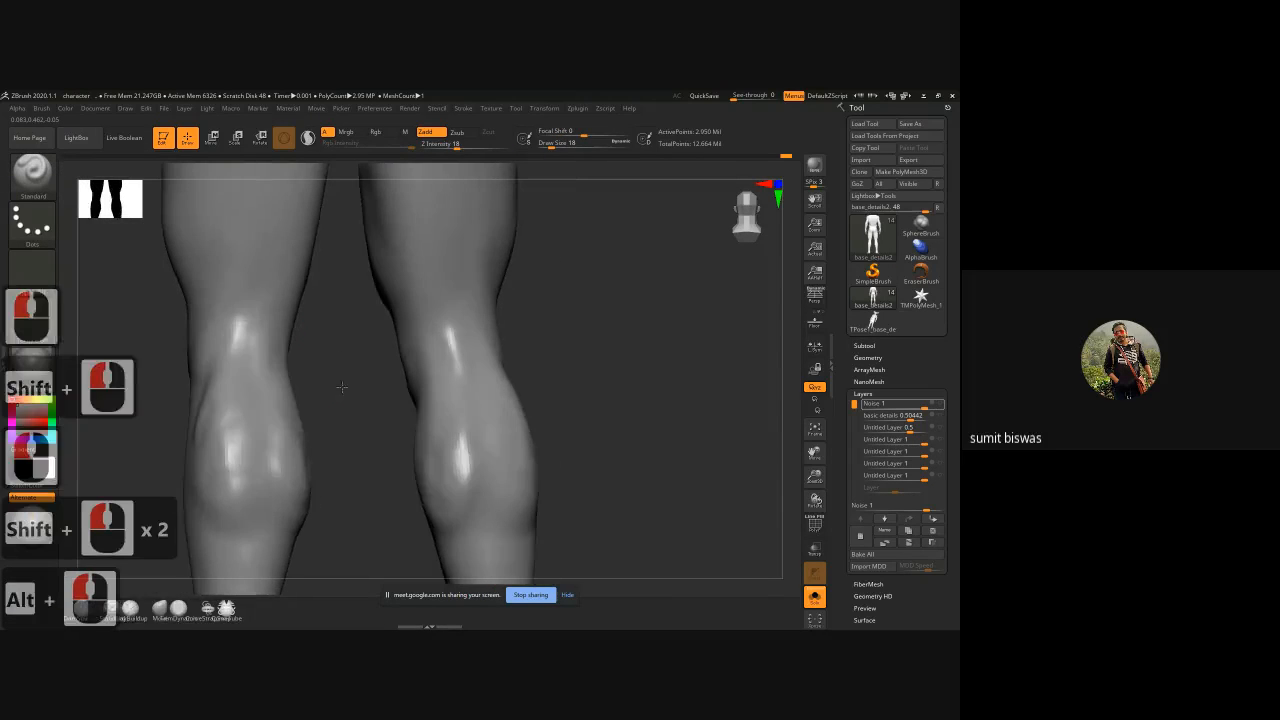
key("shift")
mouse_move(207, 428)
left_mouse_down("shift")
mouse_move(338, 377)
mouse_move(300, 383)
left_mouse_up("shift")
Step: Add strokes from the back of the knee down the side of the calf and smooth the upper calf
mouse_move(226, 346)
left_mouse_down()
mouse_move(208, 400)
mouse_move(212, 446)
left_mouse_up()
mouse_move(216, 339)
left_mouse_down()
mouse_move(213, 412)
mouse_move(205, 393)
left_mouse_up()
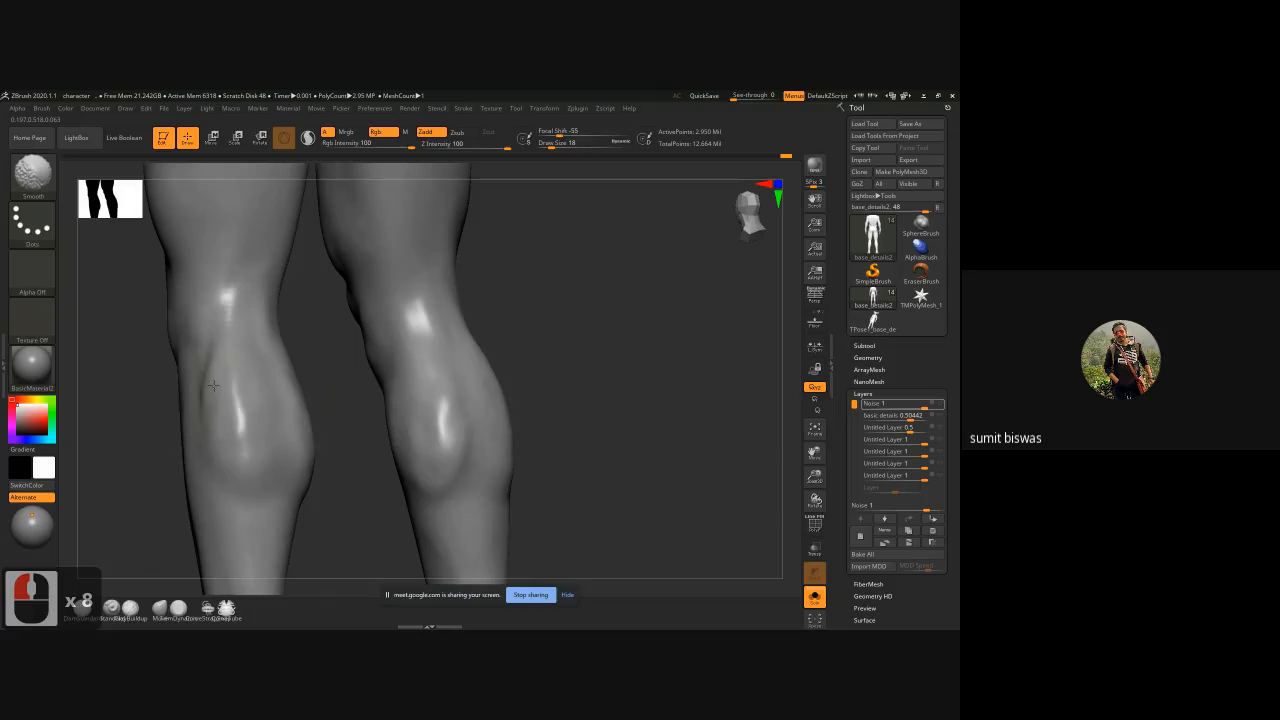
left_click_drag(232, 320, 262, 344, "shift")
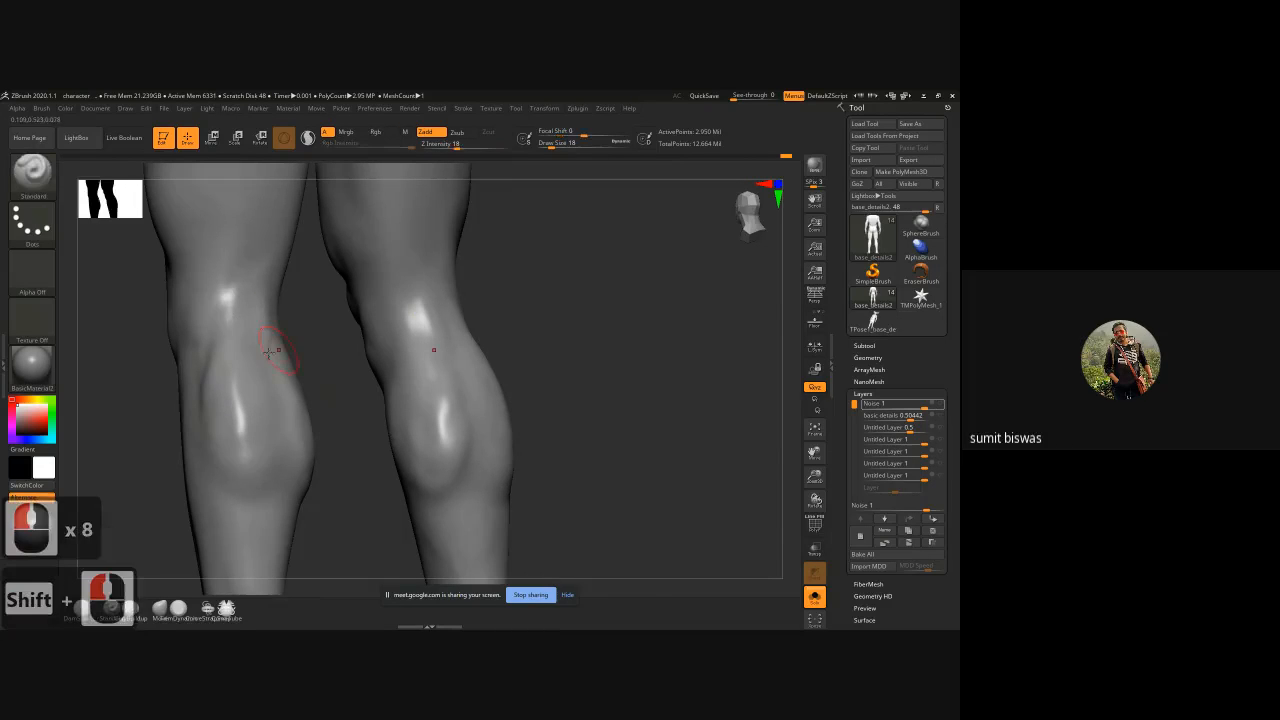
Step: Go down two subdivision levels and smooth the calf muscles and the area behind the knees
key("shift+d")
key("shift+d")
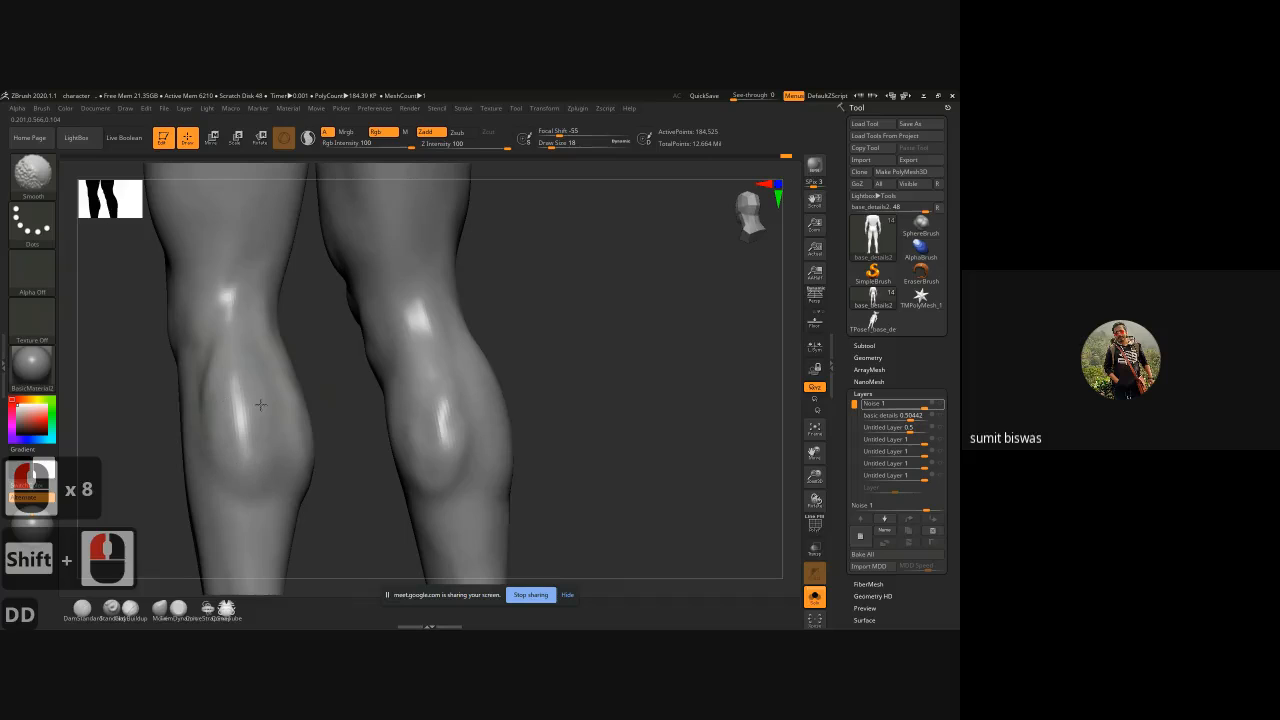
left_click_drag(226, 321, 205, 440, "shift")
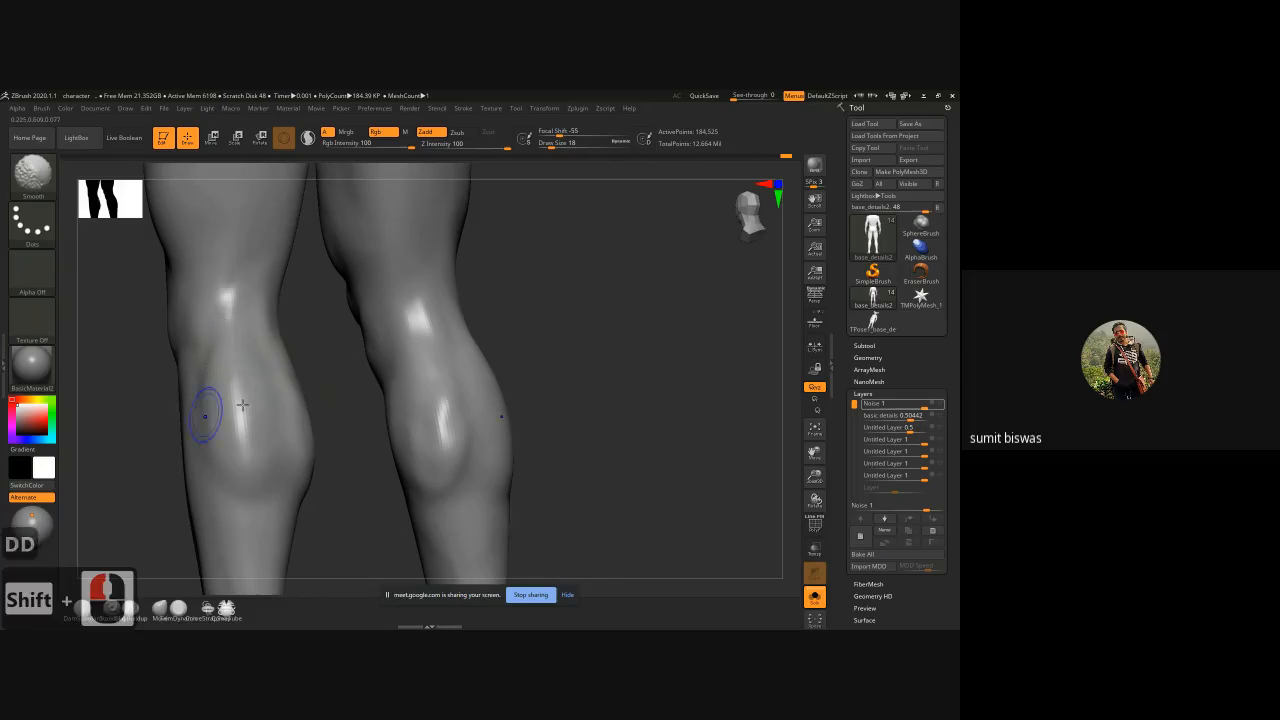
left_click_drag(338, 374, 298, 484, "shift")
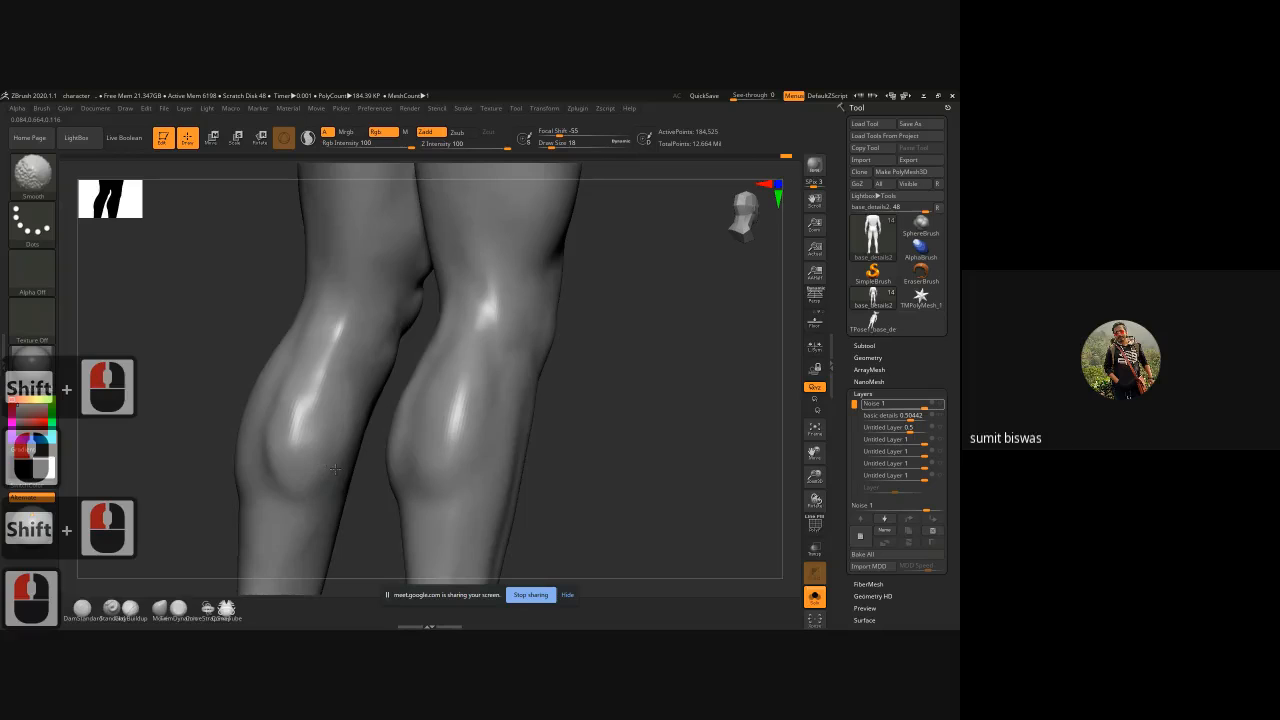
left_click(303, 382, "shift")
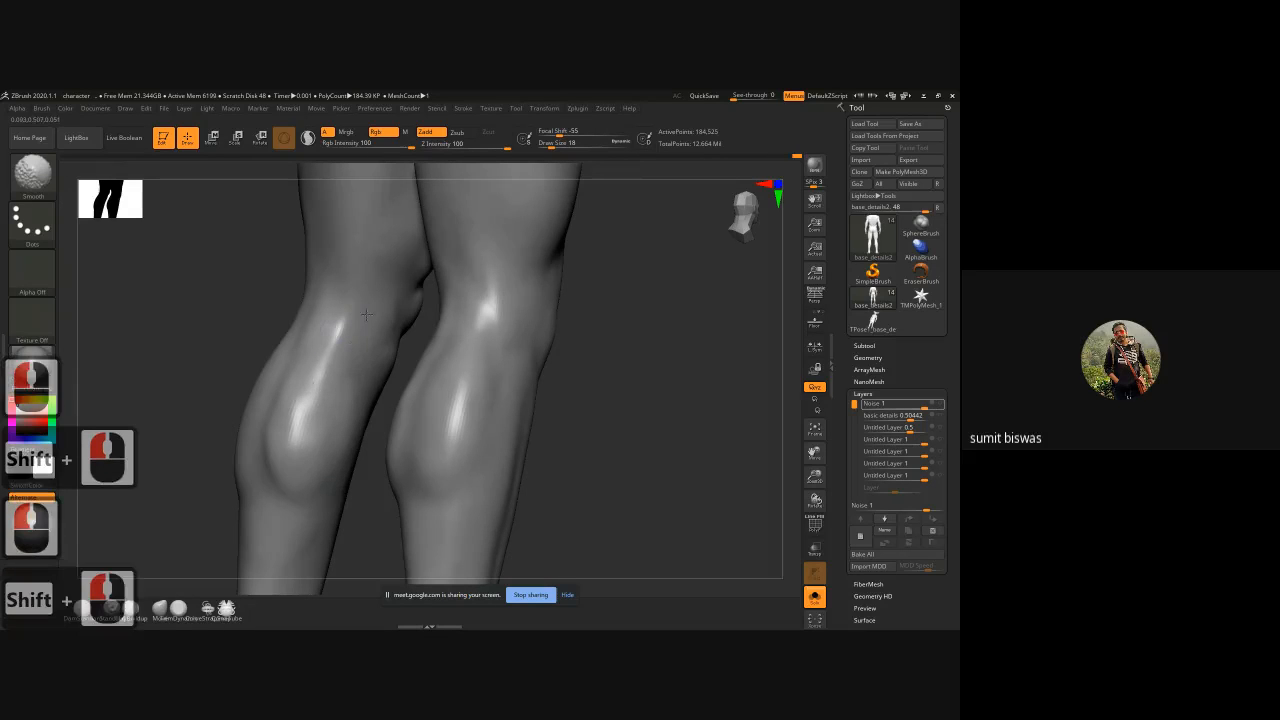
left_click(302, 359, "shift")
left_click(298, 478, "shift")
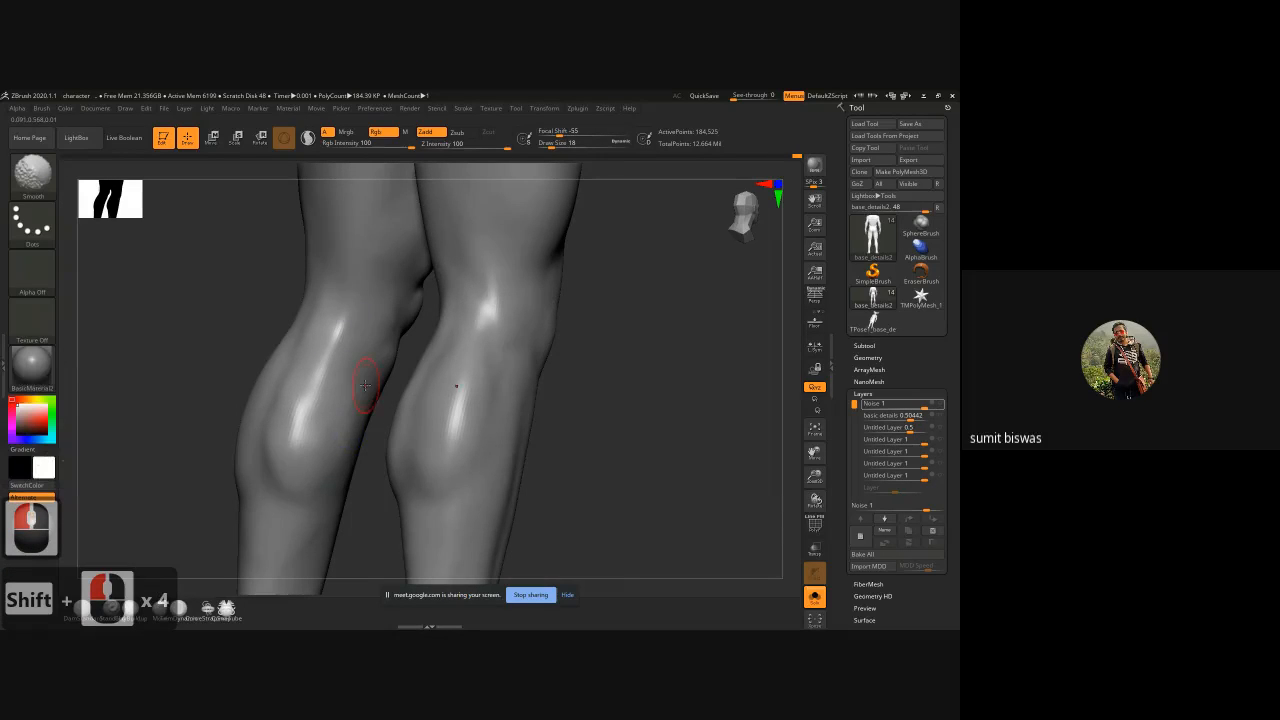
mouse_move(622, 400)
left_mouse_down("shift")
mouse_move(546, 380)
mouse_move(557, 409)
mouse_move(518, 441)
mouse_move(531, 440)
left_mouse_up("shift")
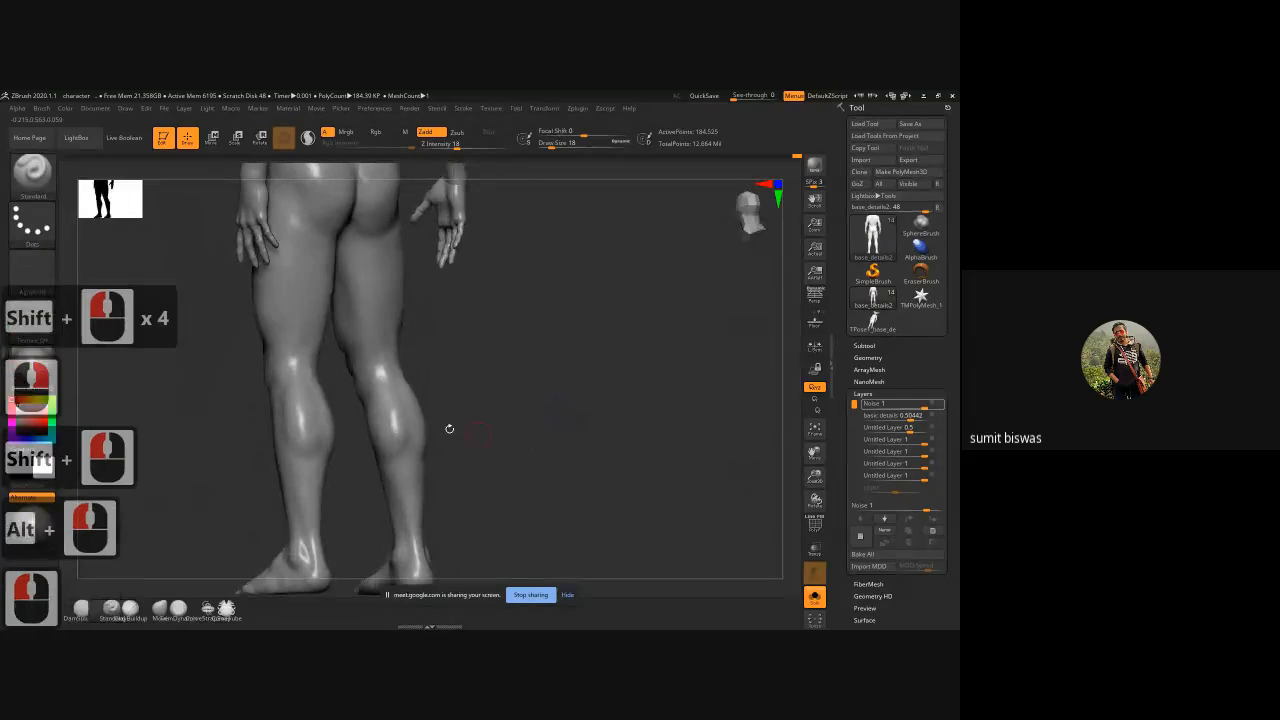
right_click_drag(449, 429, 483, 466, "ctrl")
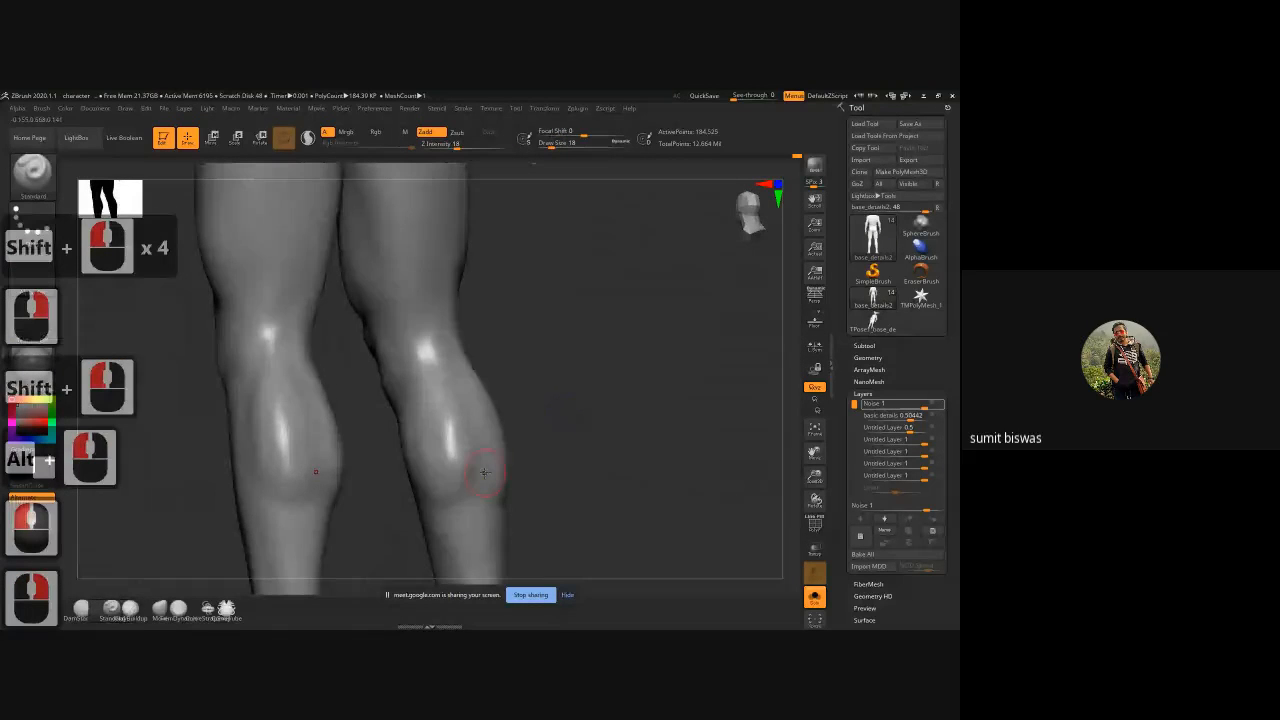
left_click(423, 425, "shift")
left_click_drag(549, 373, 552, 390, "shift")
left_click_drag(552, 390, 556, 408, "alt")
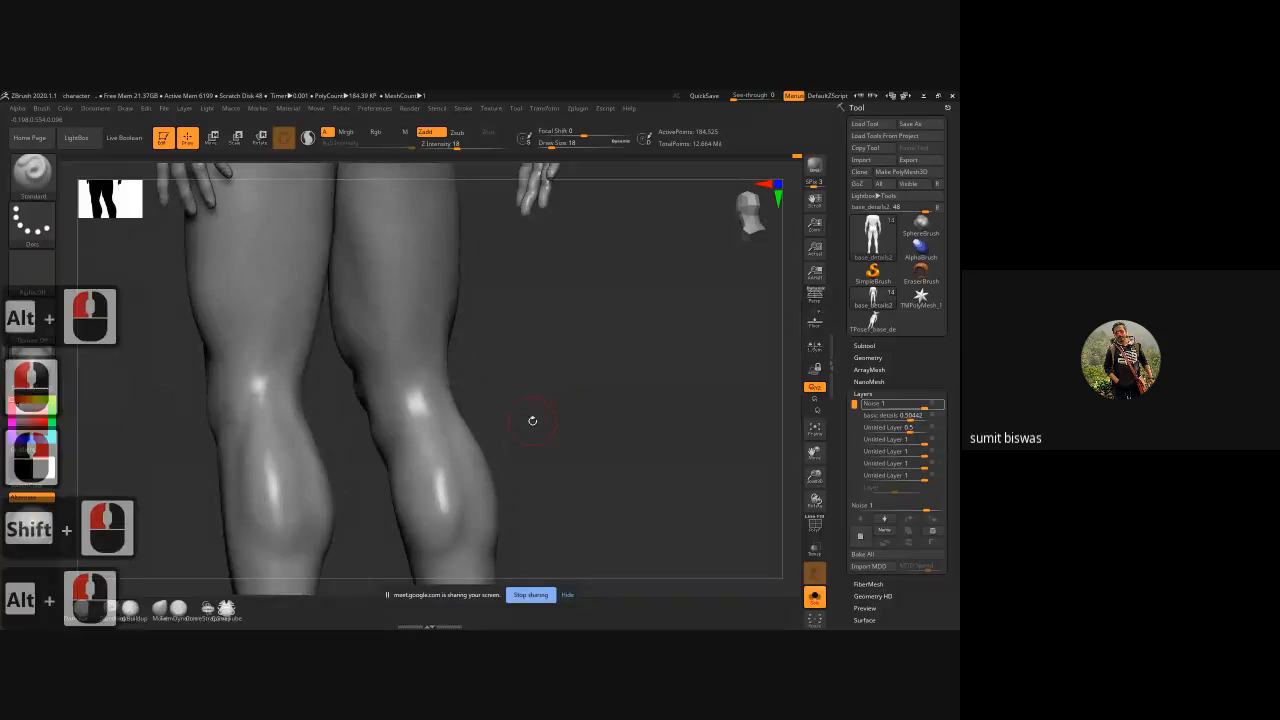
Step: Carve the groove beside the knee tendon down into the upper calf with the DamStandard brush, softening it with smoothing
key("b")
key("d")
key("s")
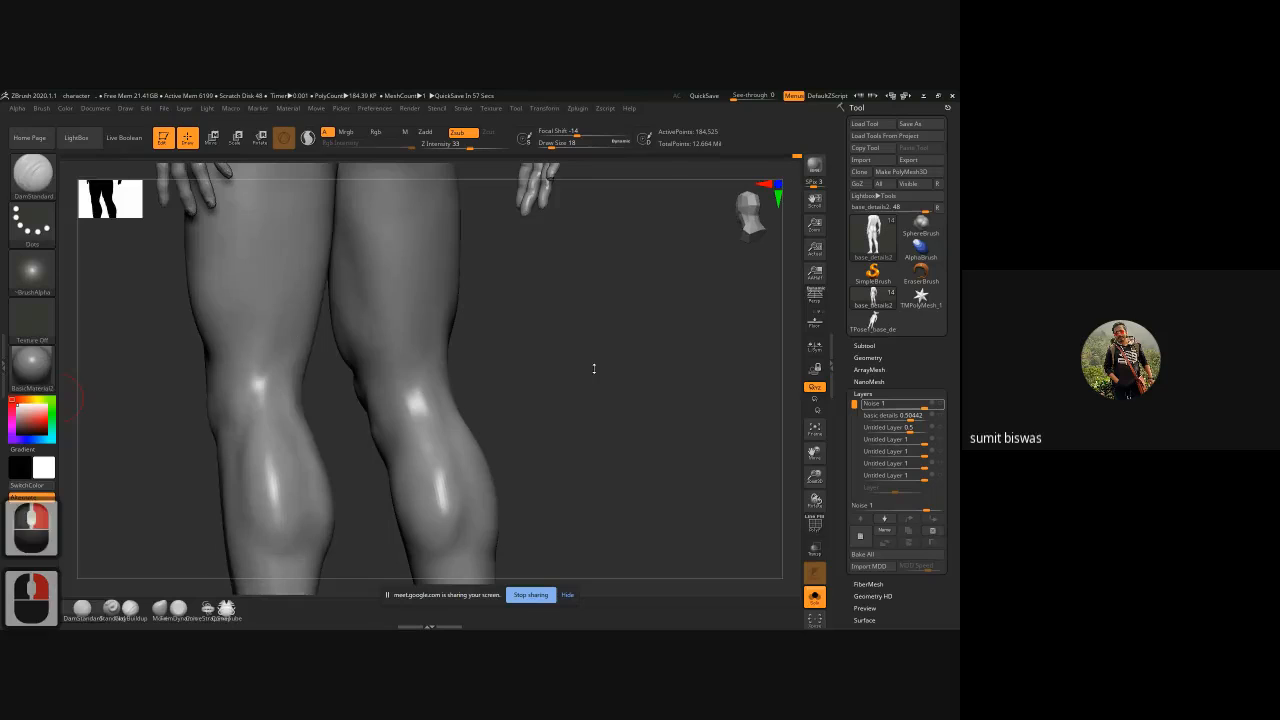
mouse_move(591, 366)
left_mouse_down()
mouse_move(241, 411)
mouse_move(414, 397)
mouse_move(373, 323)
left_mouse_up()
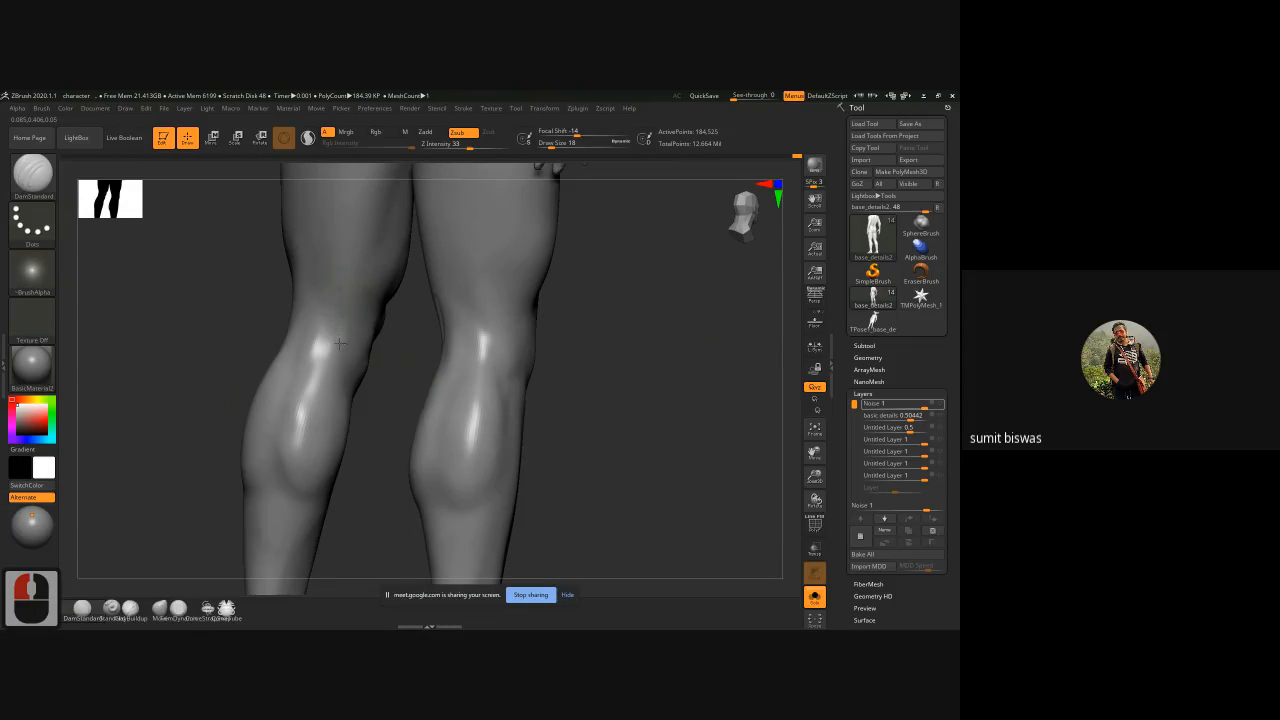
left_click_drag(341, 366, 349, 414)
key("shift")
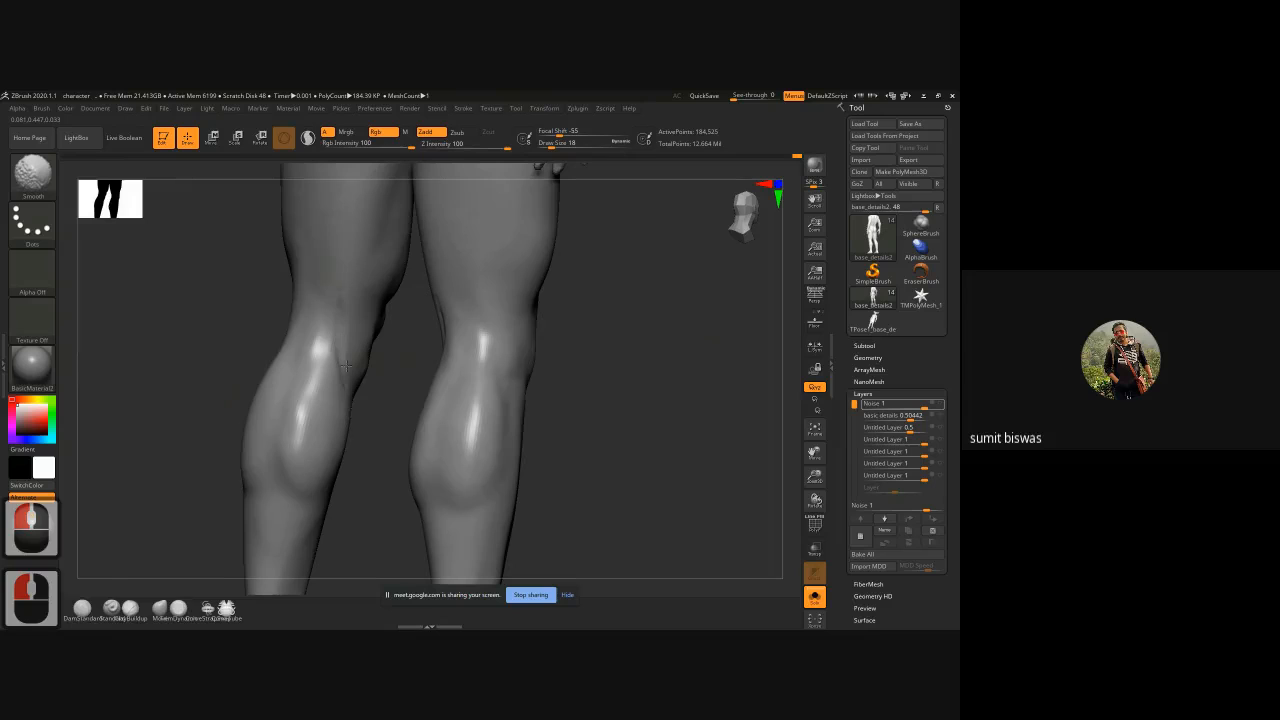
mouse_move(346, 366)
left_mouse_down("shift")
mouse_move(343, 268)
mouse_move(341, 295)
left_mouse_up("shift")
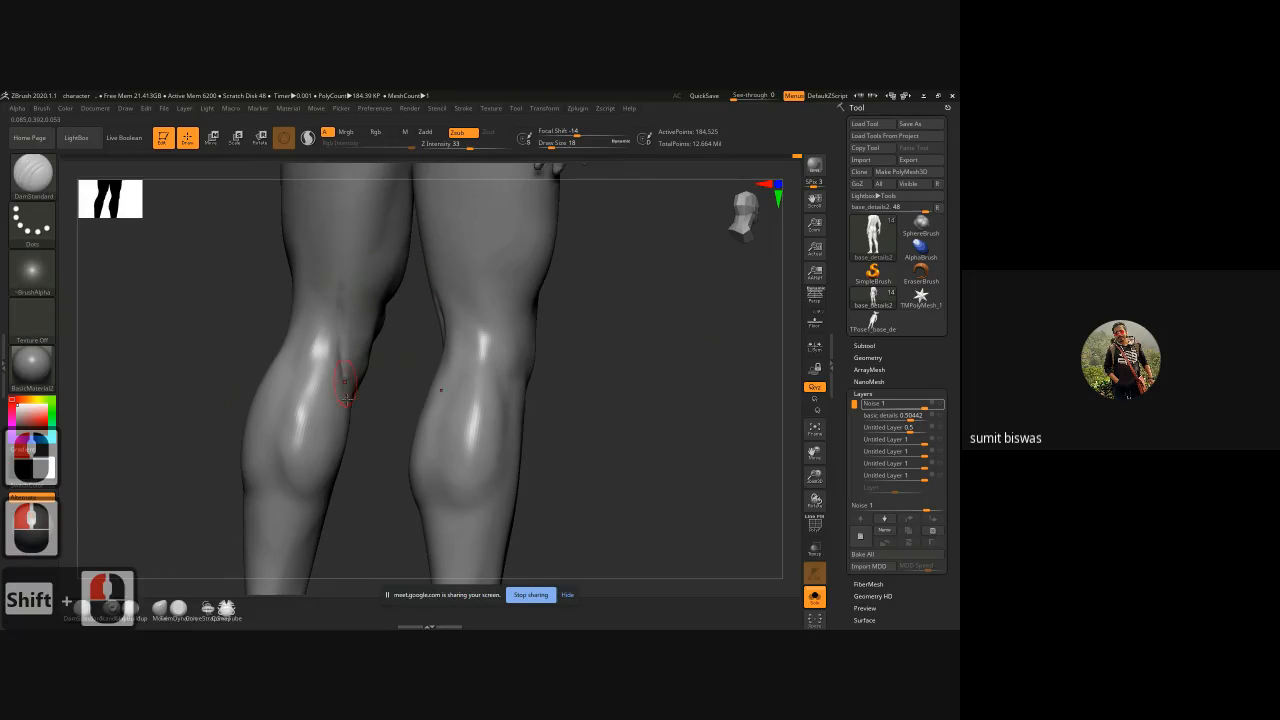
left_click_drag(346, 398, 349, 412)
left_click_drag(346, 352, 350, 405)
mouse_move(349, 358)
left_mouse_down()
mouse_move(346, 264)
mouse_move(335, 318)
mouse_move(349, 418)
mouse_move(416, 380)
mouse_move(406, 371)
left_mouse_up()
Step: Carve a DamStandard line along the inner back of the knee and smooth the calf and knee hollow
key("shift")
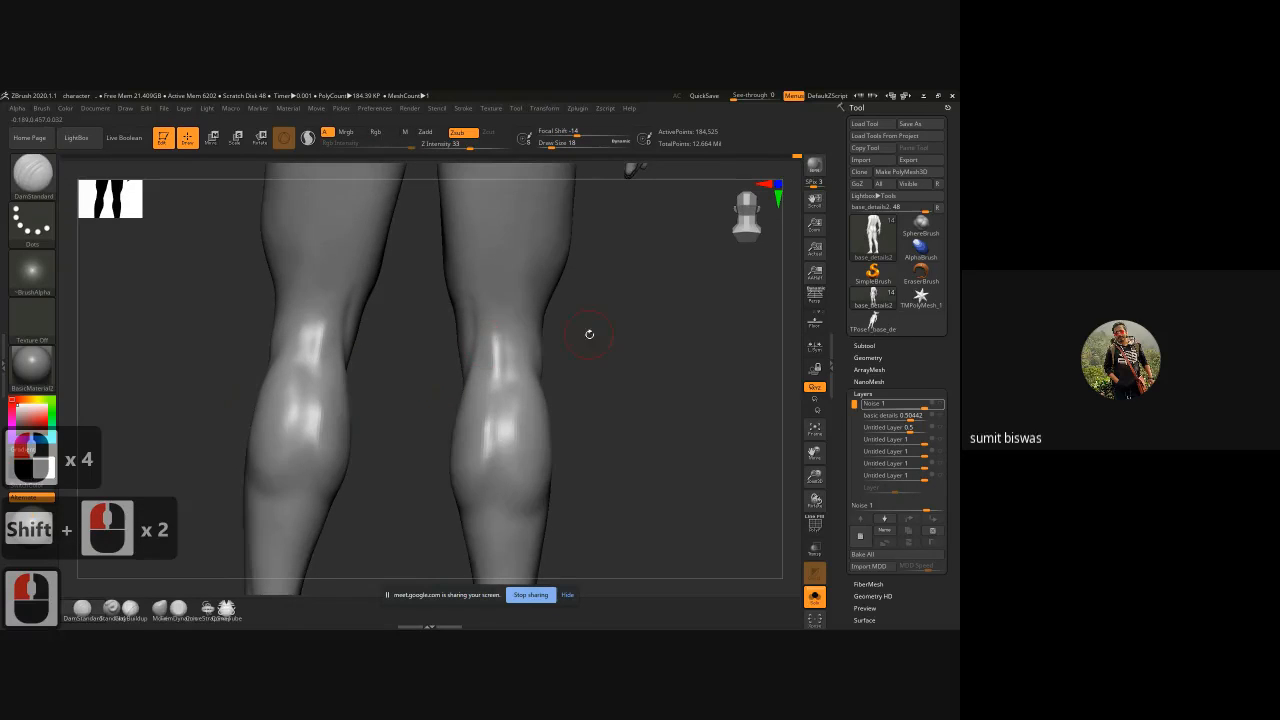
left_click_drag(589, 331, 488, 366, "shift")
left_click_drag(398, 309, 426, 372)
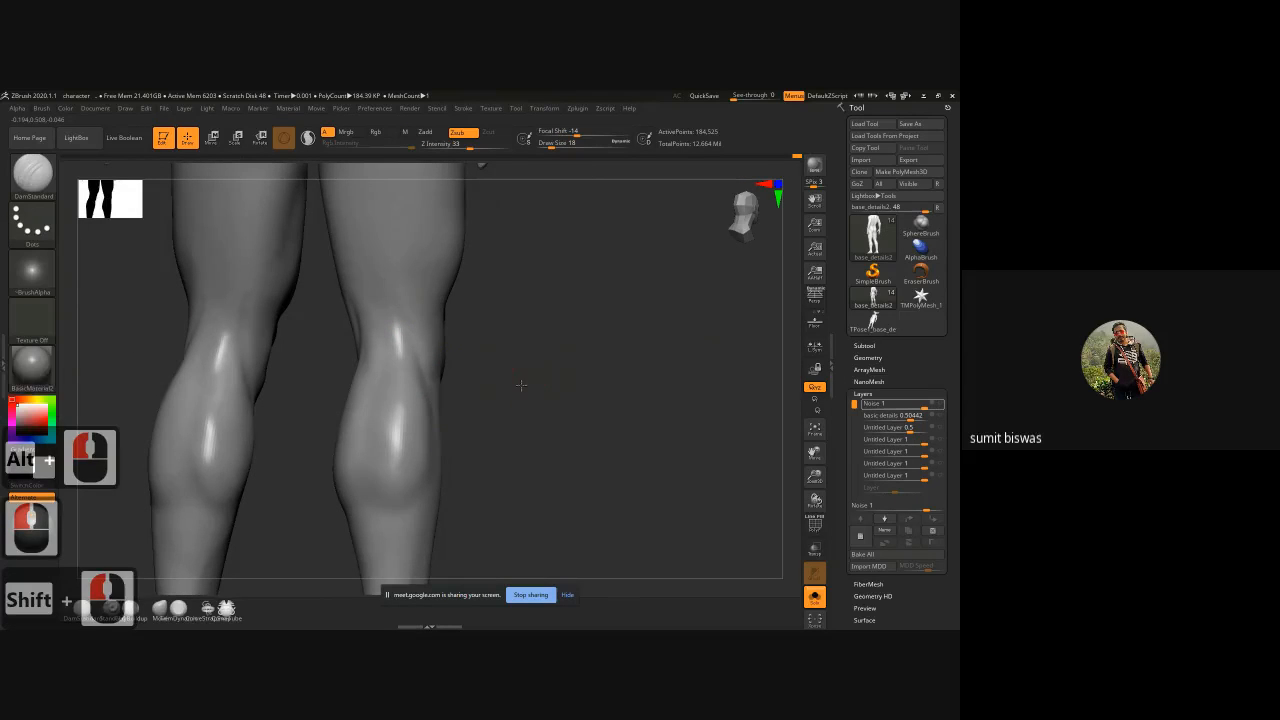
mouse_move(521, 380)
left_mouse_down("shift")
mouse_move(360, 388)
mouse_move(384, 411)
mouse_move(382, 442)
left_mouse_up("shift")
mouse_move(419, 491)
left_mouse_down("shift")
mouse_move(376, 432)
mouse_move(384, 478)
mouse_move(380, 300)
left_mouse_up("shift")
mouse_move(381, 421)
left_mouse_down("shift")
mouse_move(386, 488)
mouse_move(369, 453)
mouse_move(380, 400)
mouse_move(372, 453)
mouse_move(415, 486)
left_mouse_up("shift")
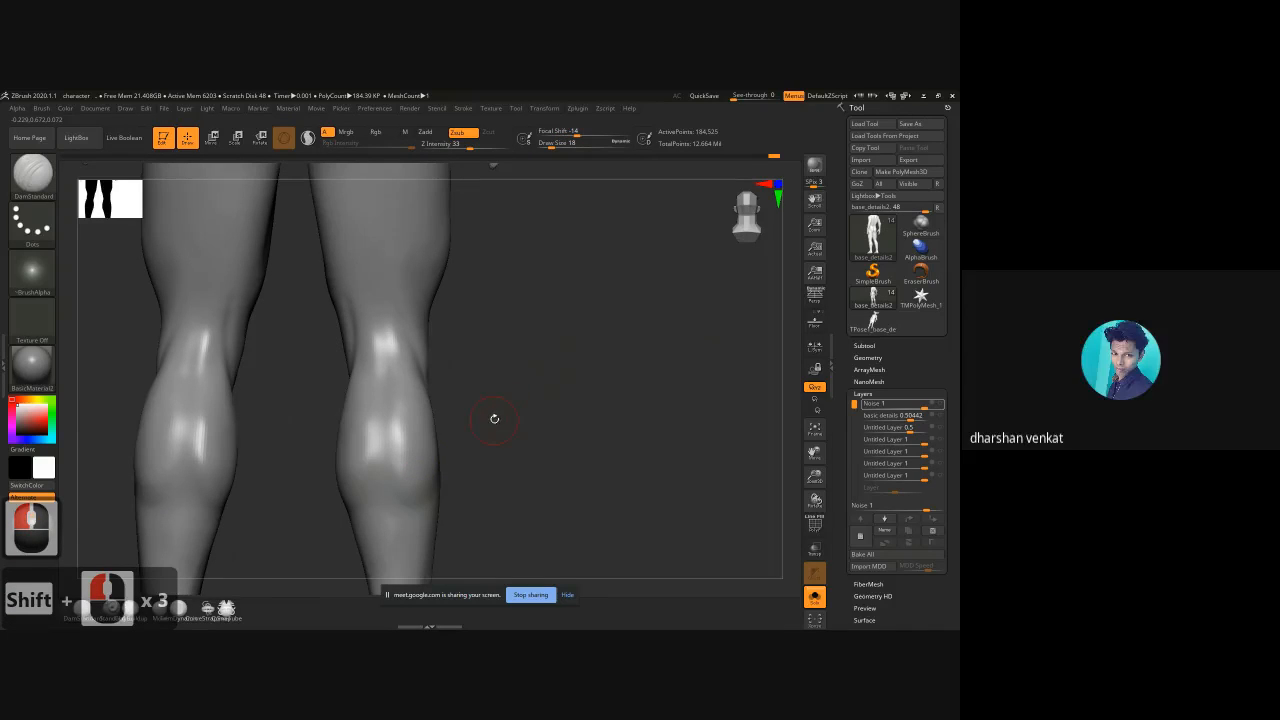
left_click_drag(491, 417, 551, 366, "alt")
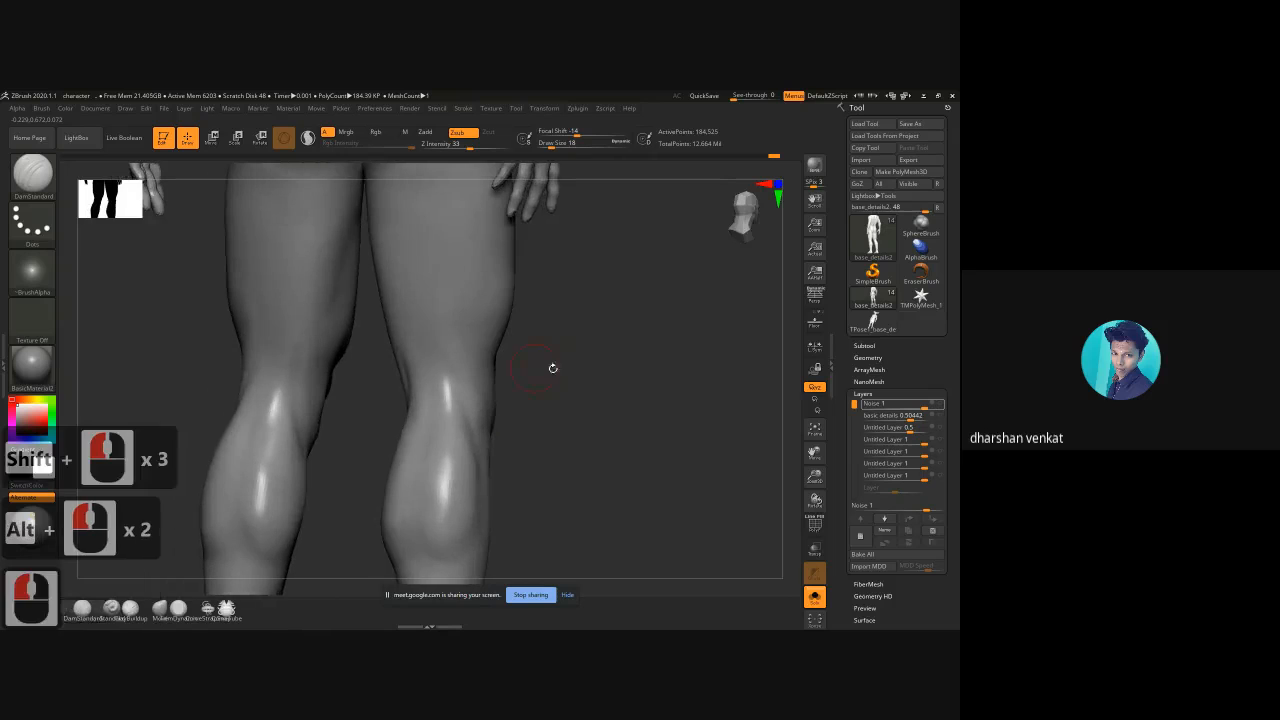
Step: Examine the wrinkled-leg reference images from behind and from the front, closing them when done
left_click_drag(400, 405, 590, 414, "alt")
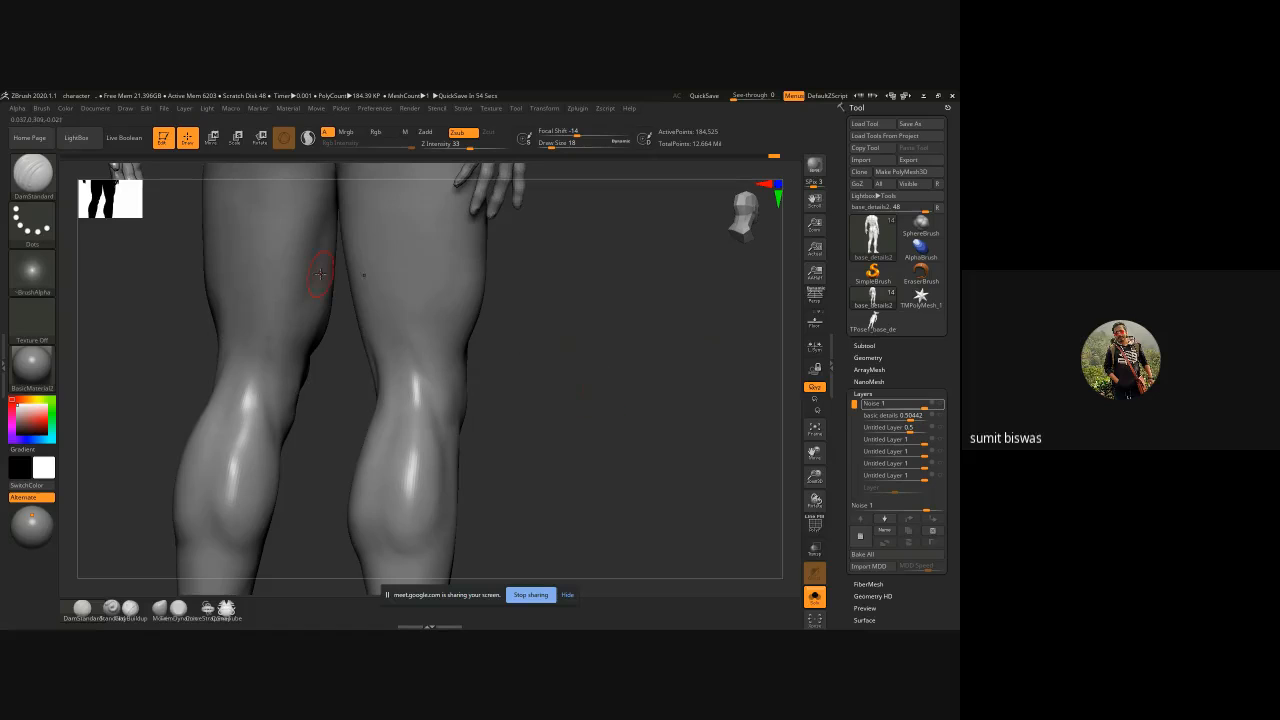
left_click(31, 270)
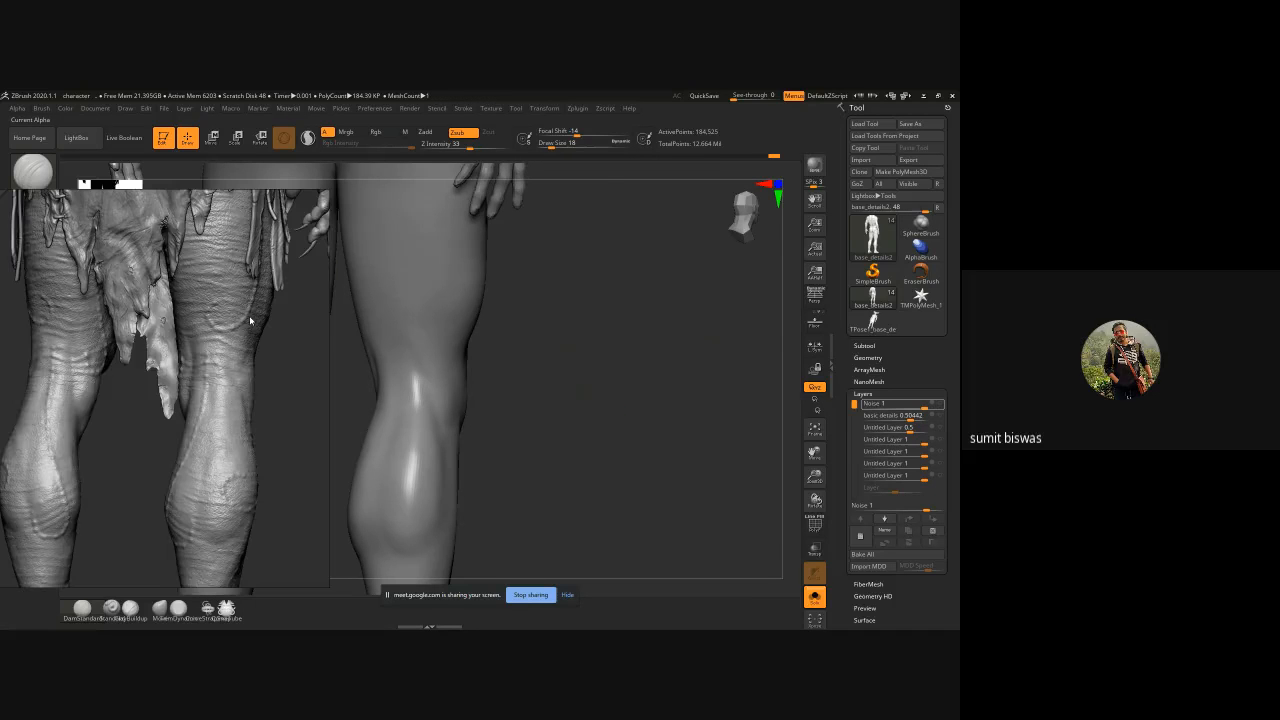
right_click_drag(250, 320, 702, 275)
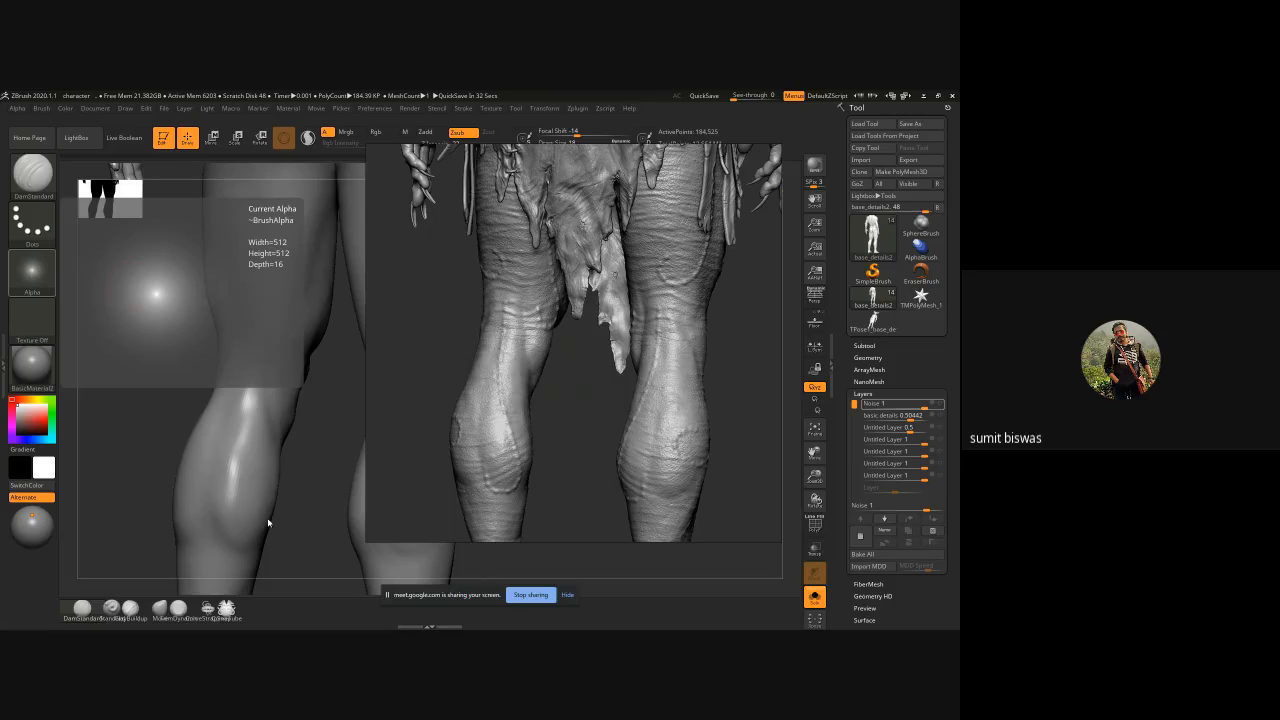
right_click_drag(0, 350, 427, 329)
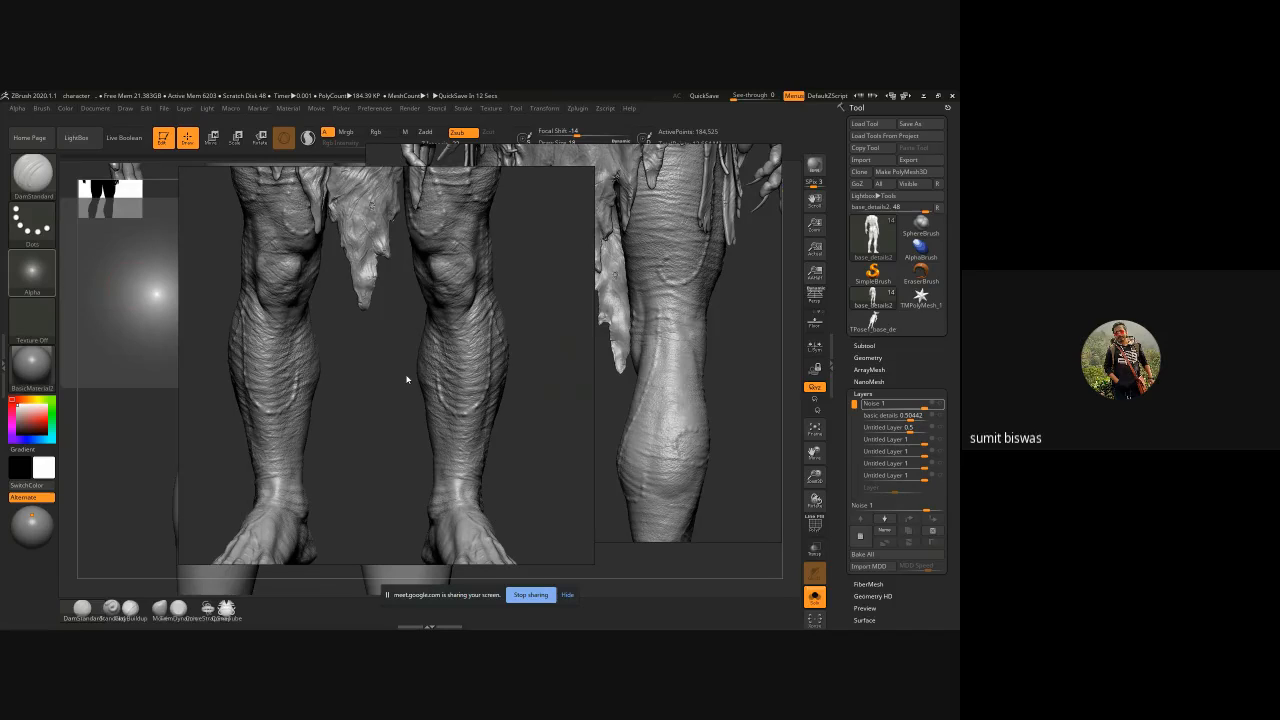
double_click(414, 304)
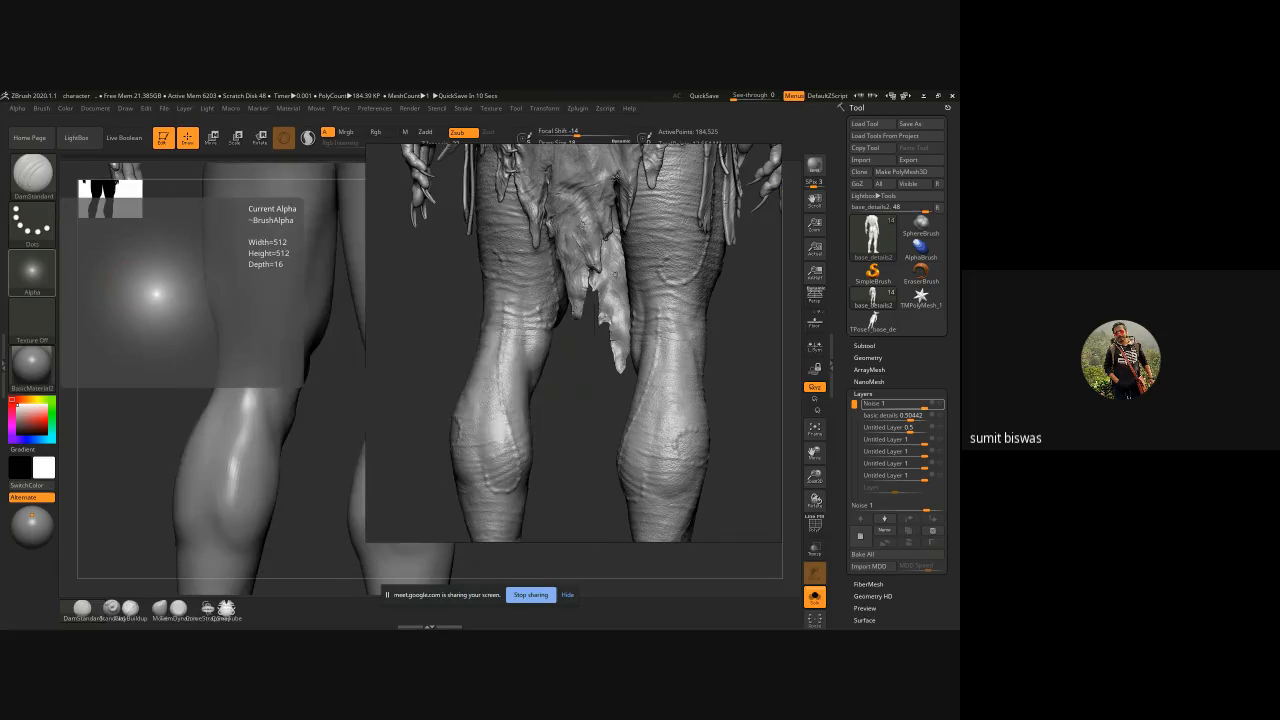
right_click(541, 314)
double_click(541, 314)
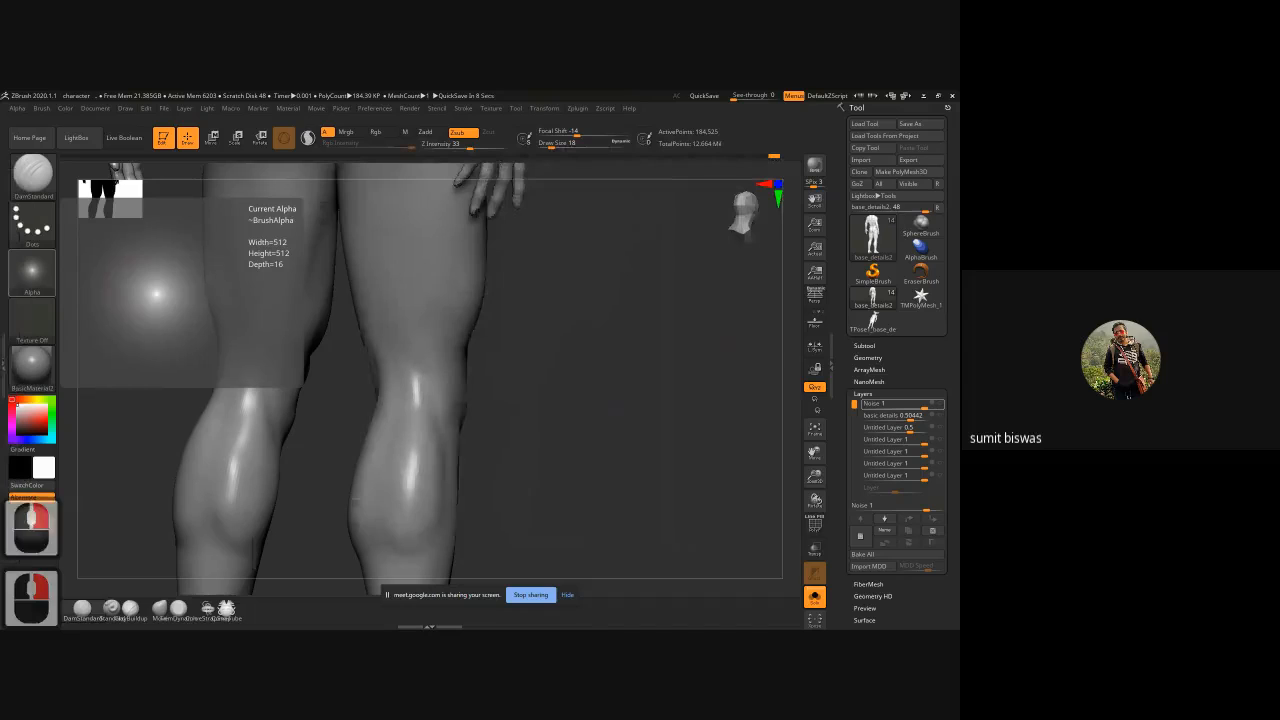
Step: Stroke down the lower thigh into the back of the knee and smooth the area
right_click_drag(621, 436, 634, 443, "alt")
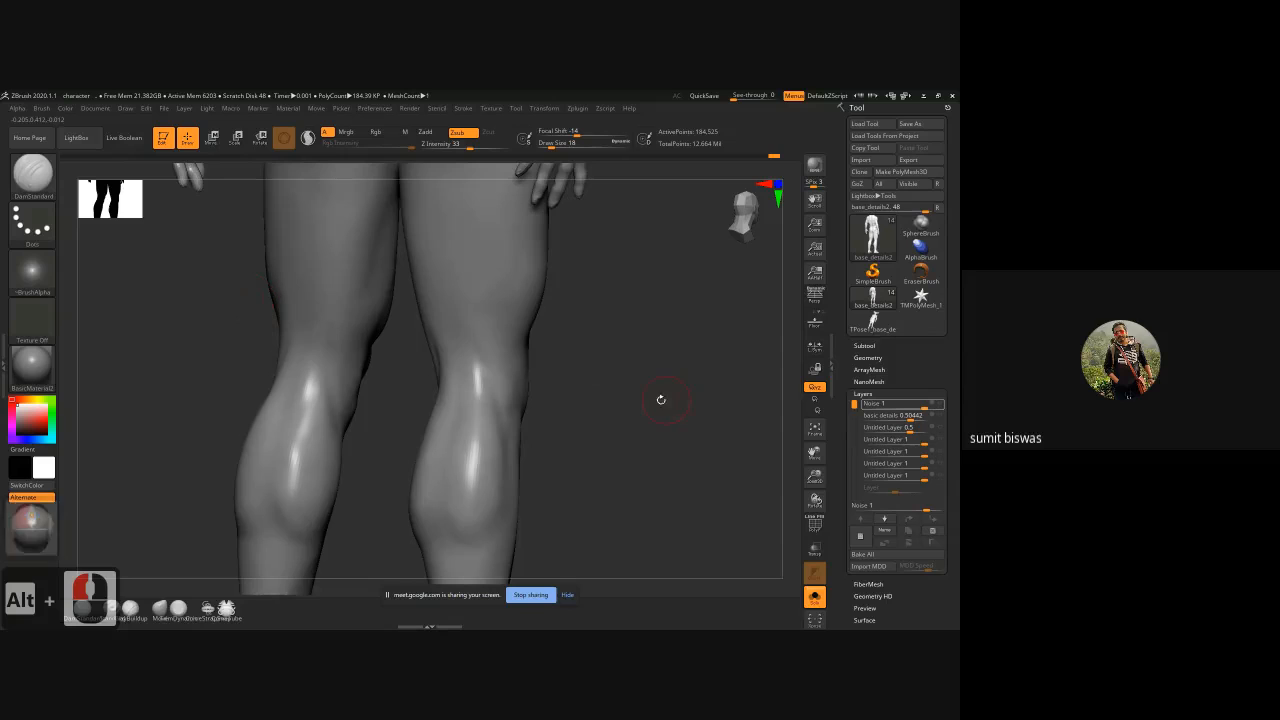
left_click_drag(657, 403, 634, 425, "alt")
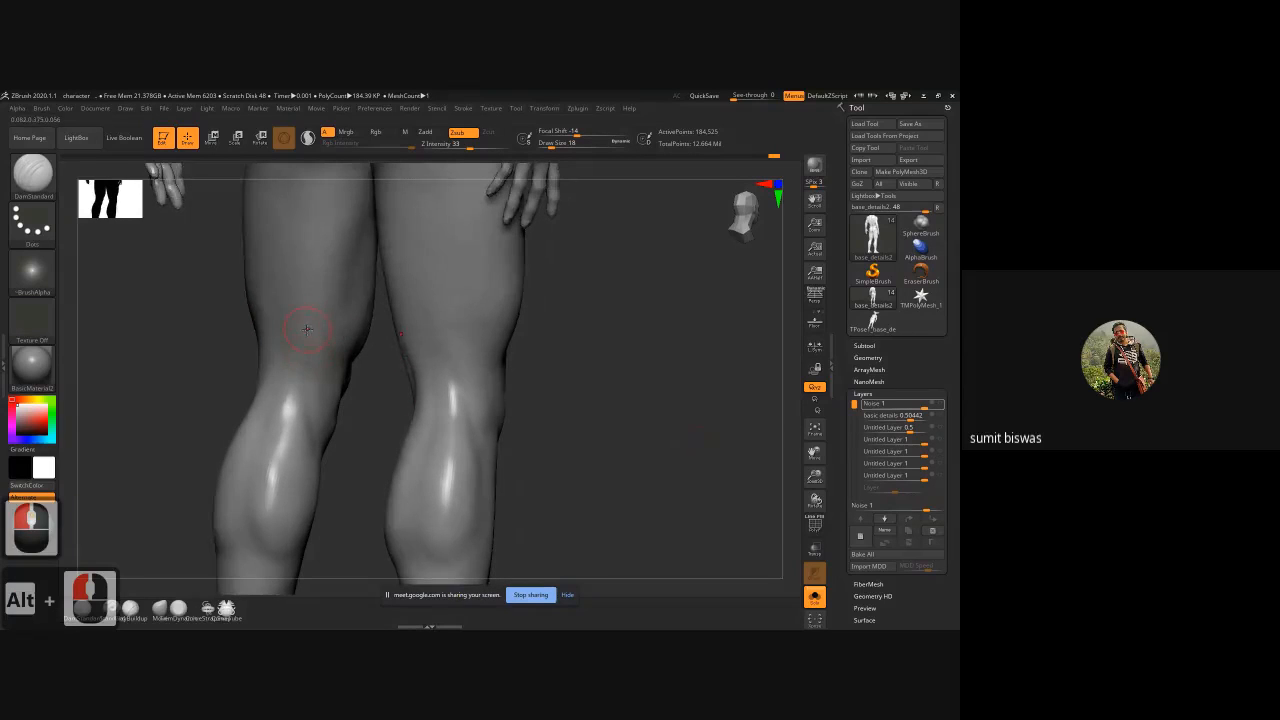
mouse_move(306, 315)
left_mouse_down()
mouse_move(313, 437)
mouse_move(316, 405)
left_mouse_up()
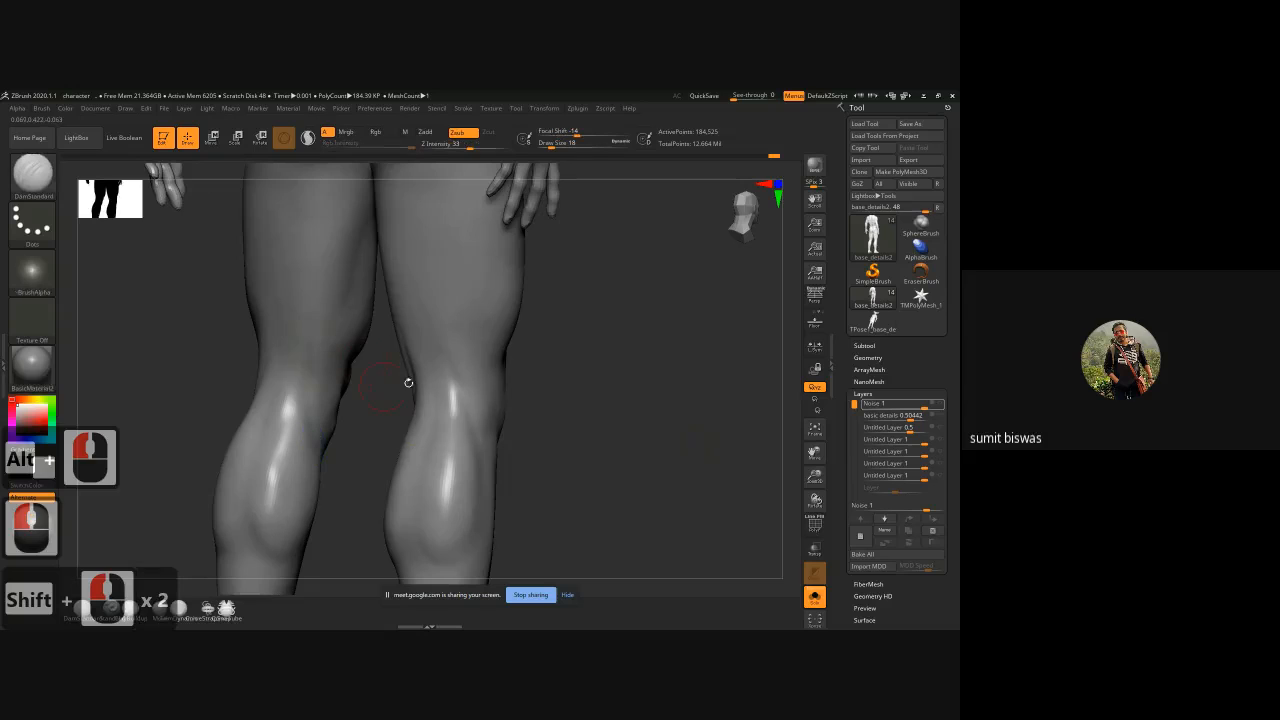
Step: From the front, carve along the outer side of the knee up to the lower thigh with DamStandard and smooth it
left_click_drag(615, 363, 501, 381)
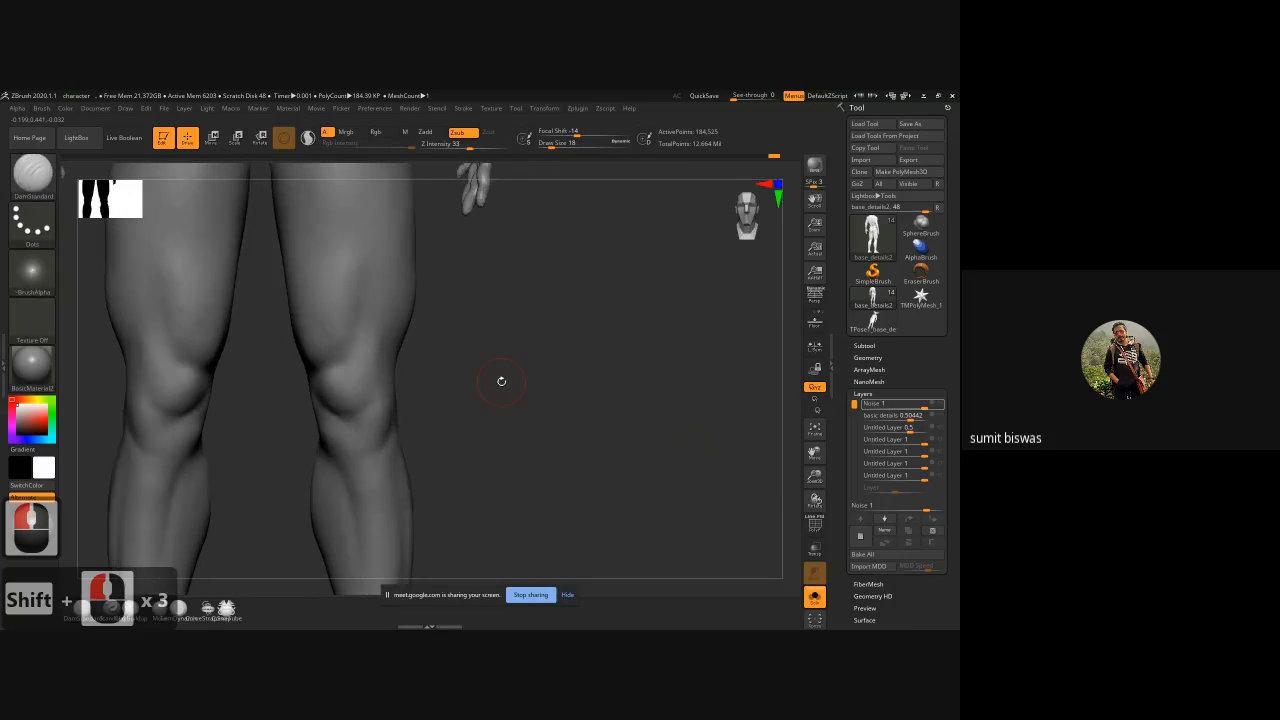
left_click(4, 445)
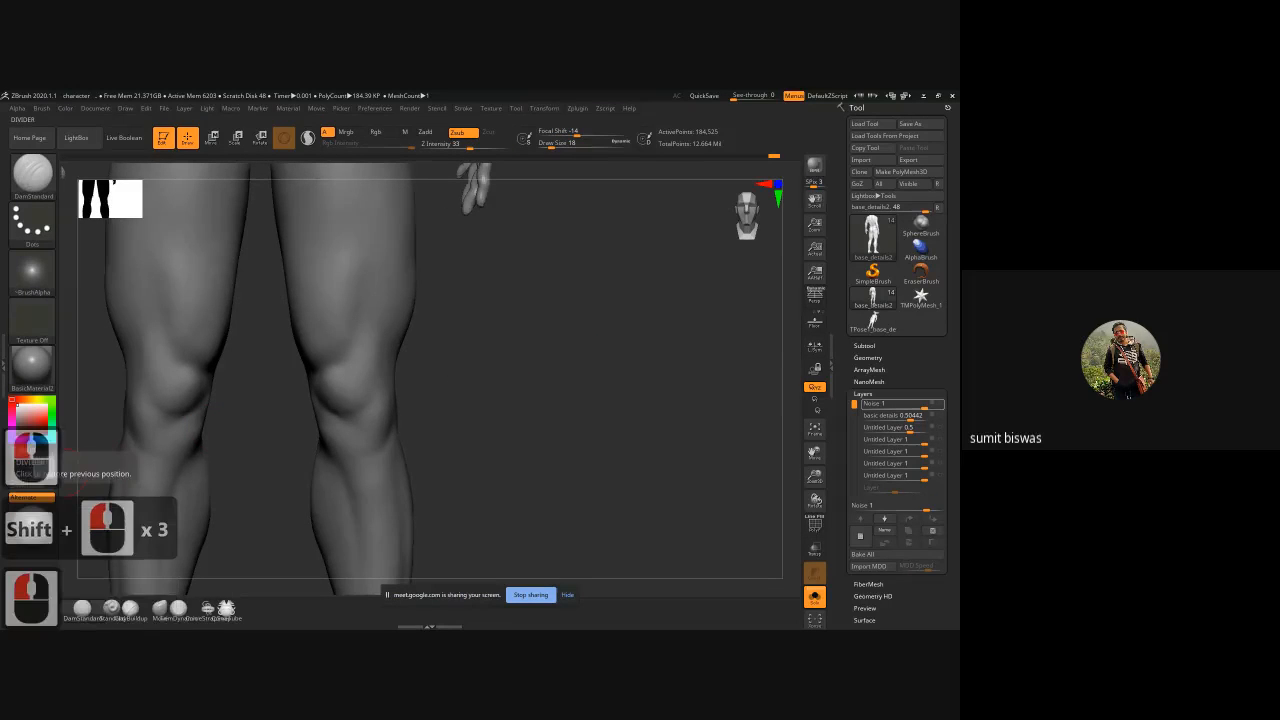
left_click_drag(540, 402, 520, 369)
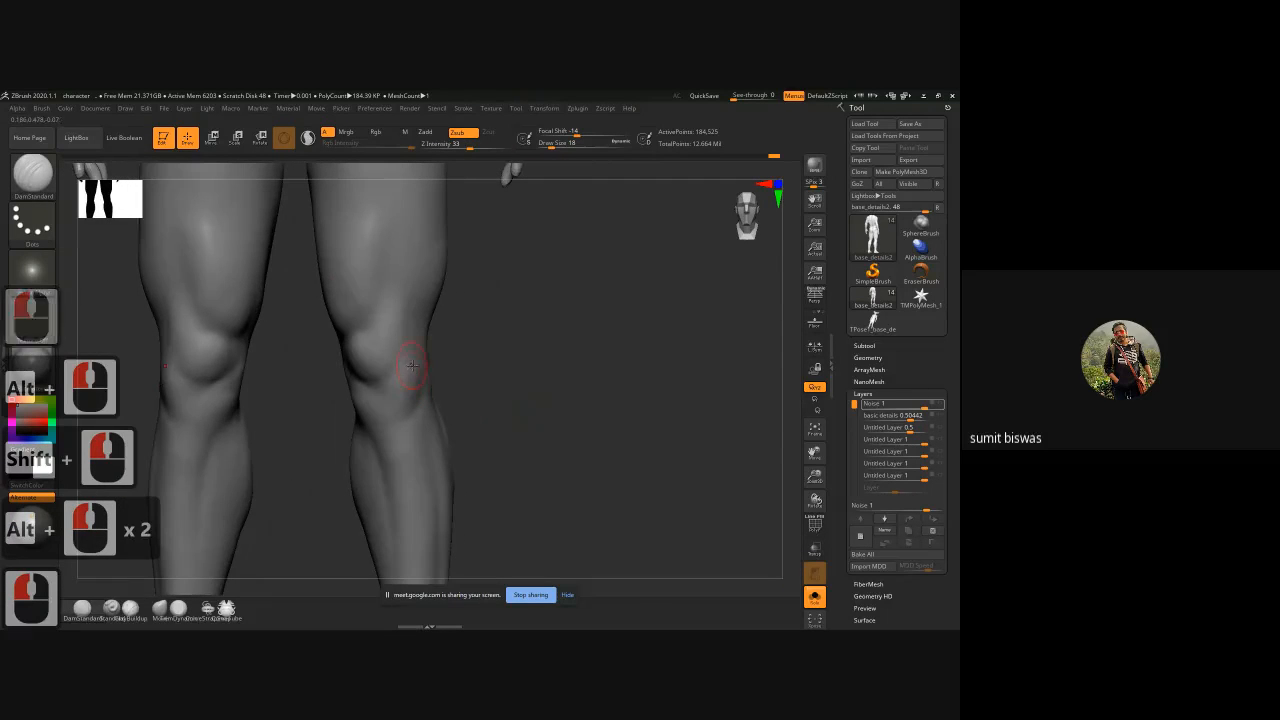
left_click_drag(412, 366, 416, 391)
key("shift")
left_click_drag(414, 380, 420, 396, "shift")
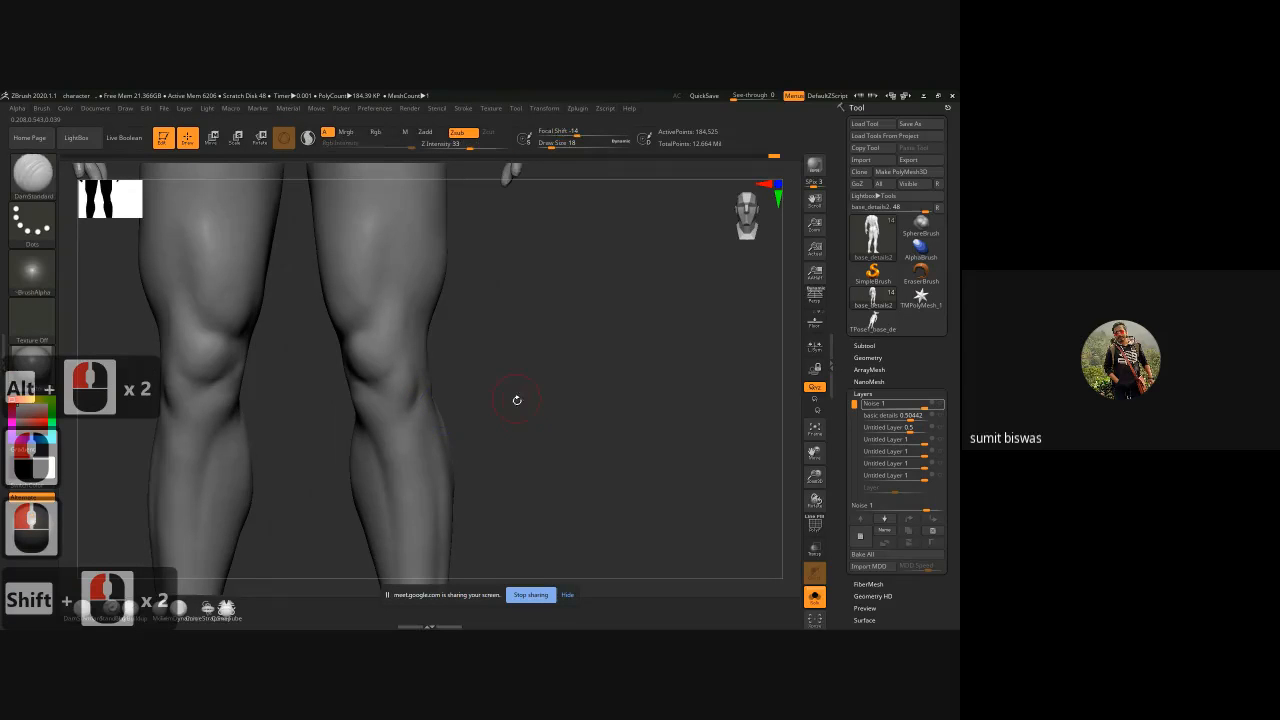
mouse_move(517, 400)
left_mouse_down("alt")
mouse_move(510, 367)
mouse_move(474, 389)
mouse_move(540, 397)
left_mouse_up("alt")
mouse_move(410, 408)
left_mouse_down()
mouse_move(466, 374)
mouse_move(434, 318)
left_mouse_up()
left_click(470, 358, "shift")
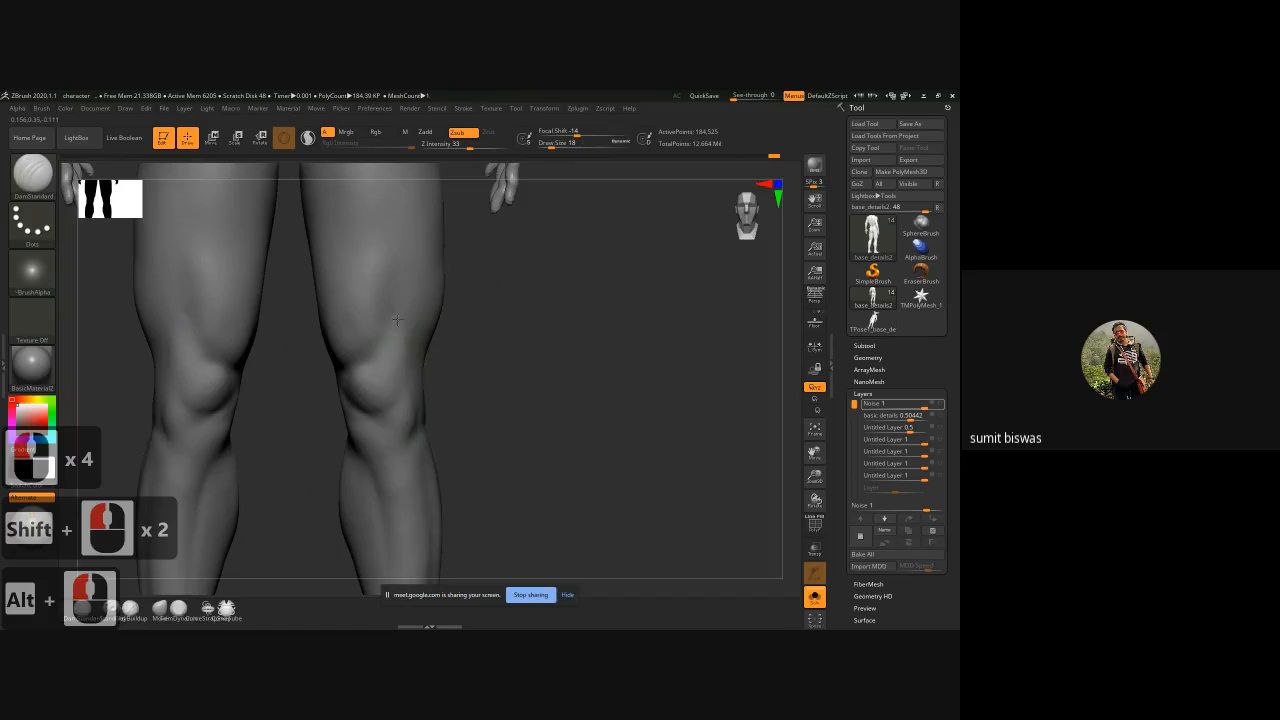
Step: Carve the inverted-V muscle borders above the kneecap with DamStandard, extending the line up the center of the lower thigh
left_click(418, 334)
left_click(391, 298)
left_click(391, 297)
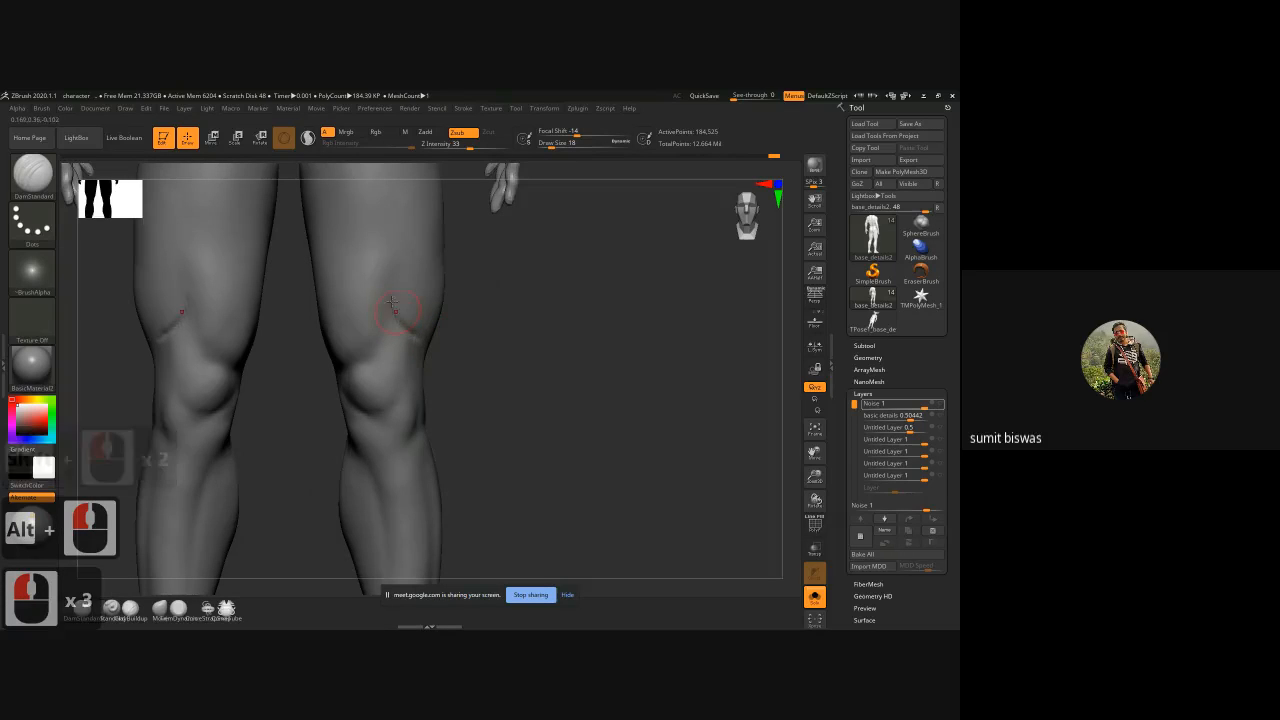
left_click_drag(391, 300, 364, 346)
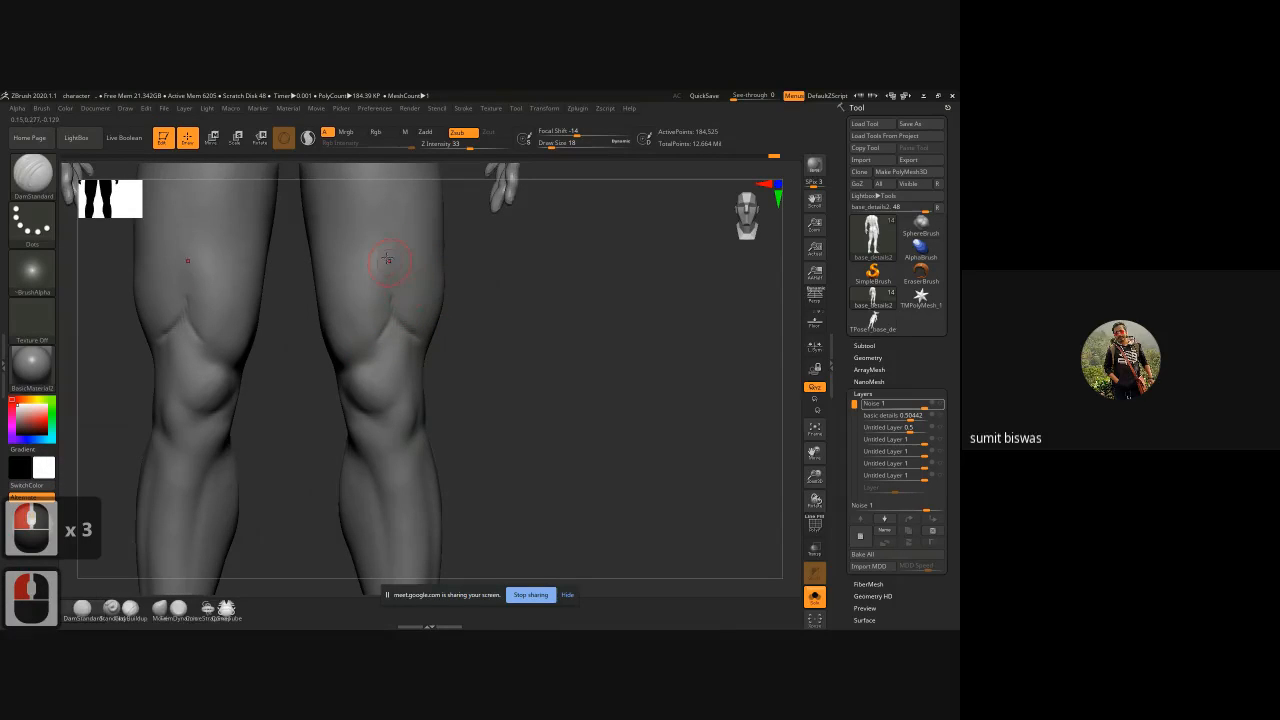
left_click_drag(393, 301, 402, 312)
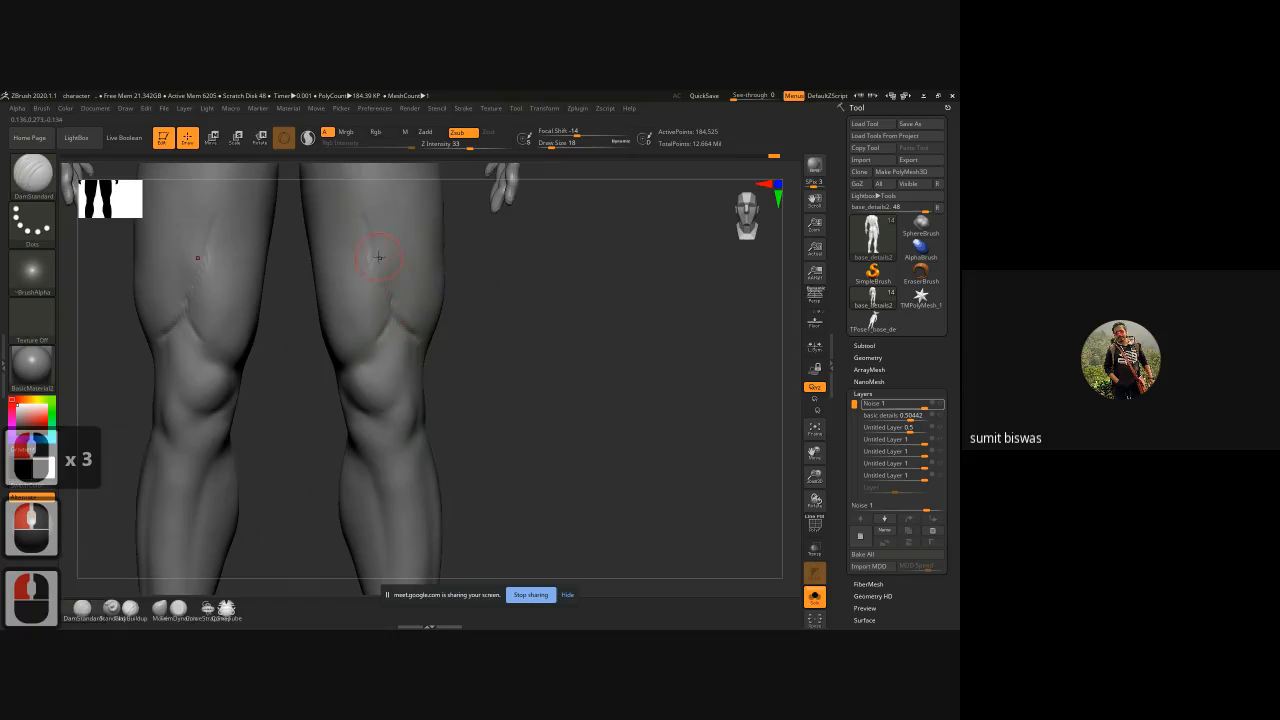
left_click_drag(379, 257, 391, 298)
Step: Carve a long line down the front of the outer thigh toward the knee and smooth the thigh muscles
left_click_drag(525, 284, 496, 351, "alt")
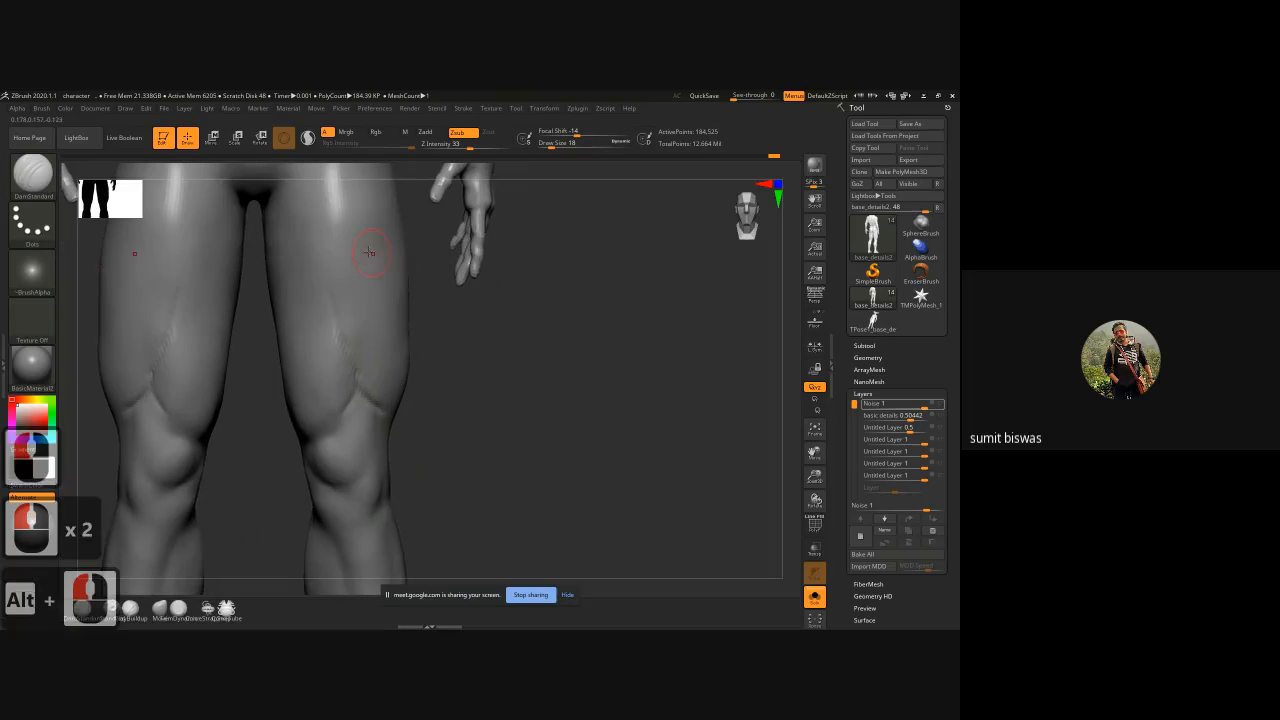
left_click_drag(368, 256, 356, 385)
mouse_move(331, 268)
left_mouse_down("shift")
mouse_move(350, 365)
mouse_move(347, 328)
left_mouse_up("shift")
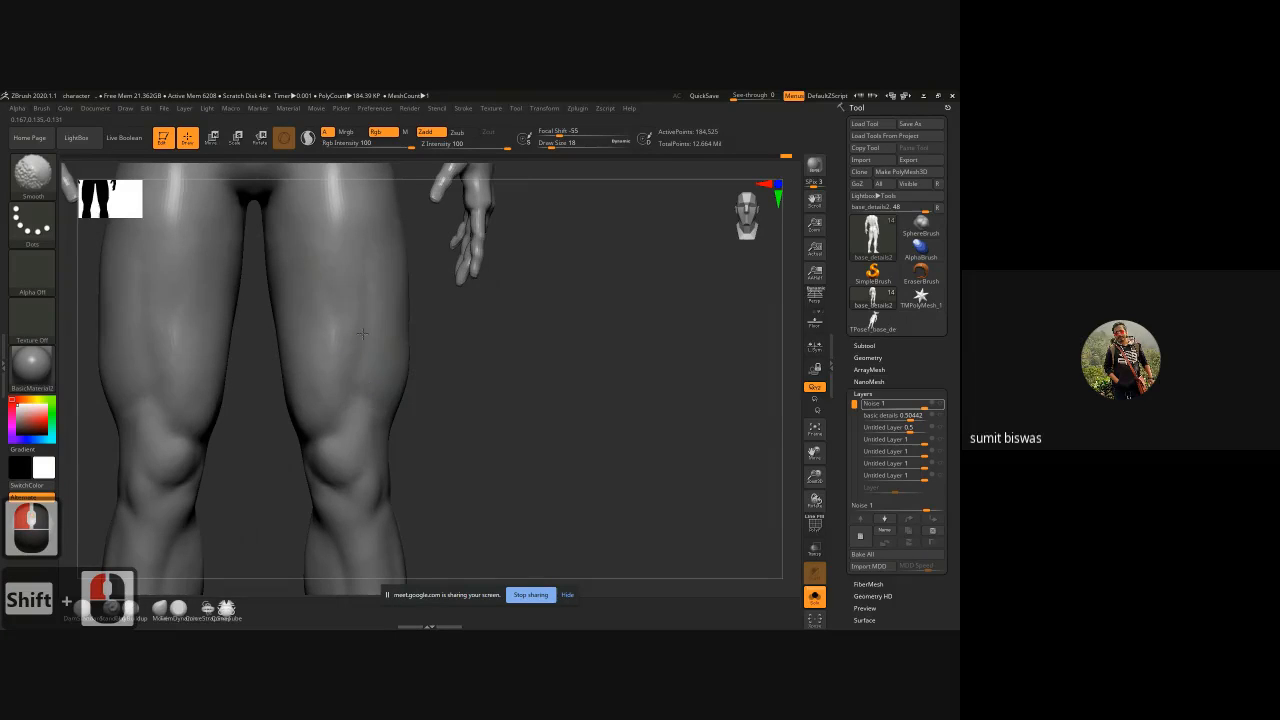
left_click_drag(363, 333, 338, 338, "shift")
Step: Define the upper edge of the kneecap with short DamStandard strokes and smooth it into a rounded form
mouse_move(477, 386)
left_mouse_down()
mouse_move(482, 349)
mouse_move(491, 366)
mouse_move(481, 355)
mouse_move(366, 366)
left_mouse_up()
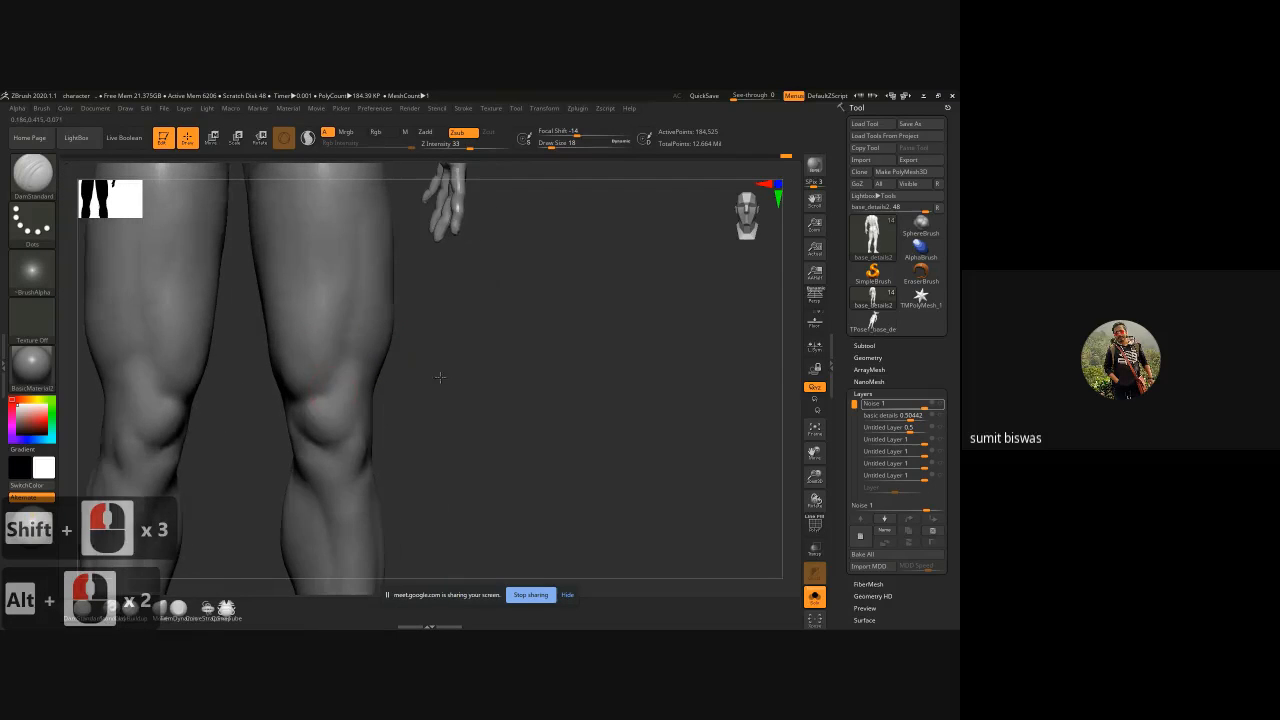
left_click_drag(292, 394, 320, 388)
mouse_move(326, 388)
left_mouse_down()
mouse_move(340, 390)
mouse_move(312, 391)
left_mouse_up()
left_click_drag(312, 391, 300, 396, "shift")
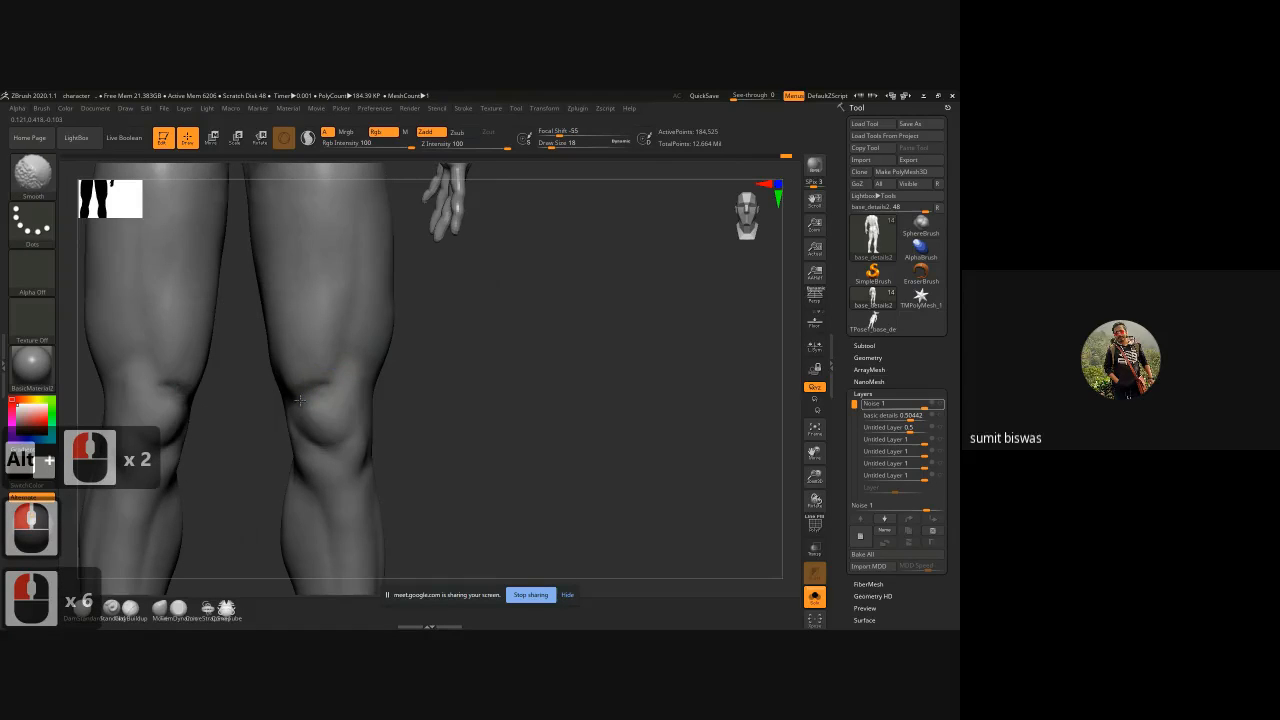
left_click_drag(457, 378, 455, 368, "alt")
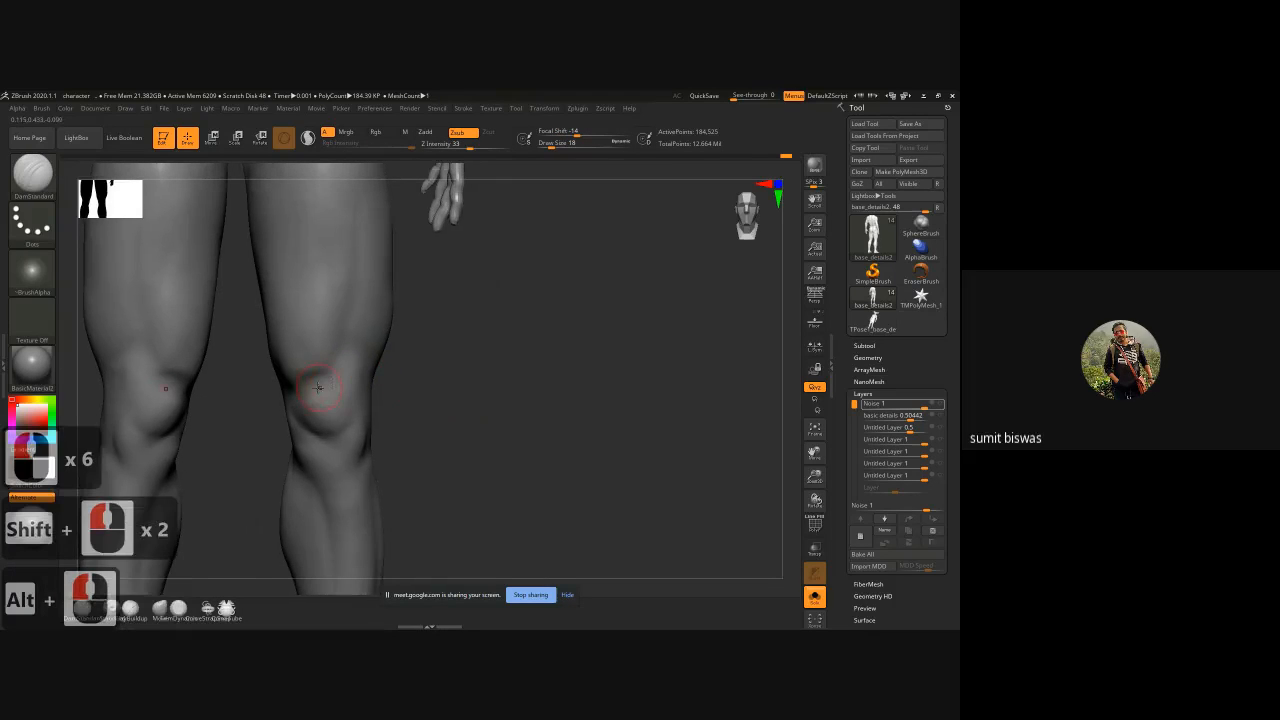
left_click_drag(318, 387, 338, 392)
left_click_drag(330, 390, 340, 393, "shift")
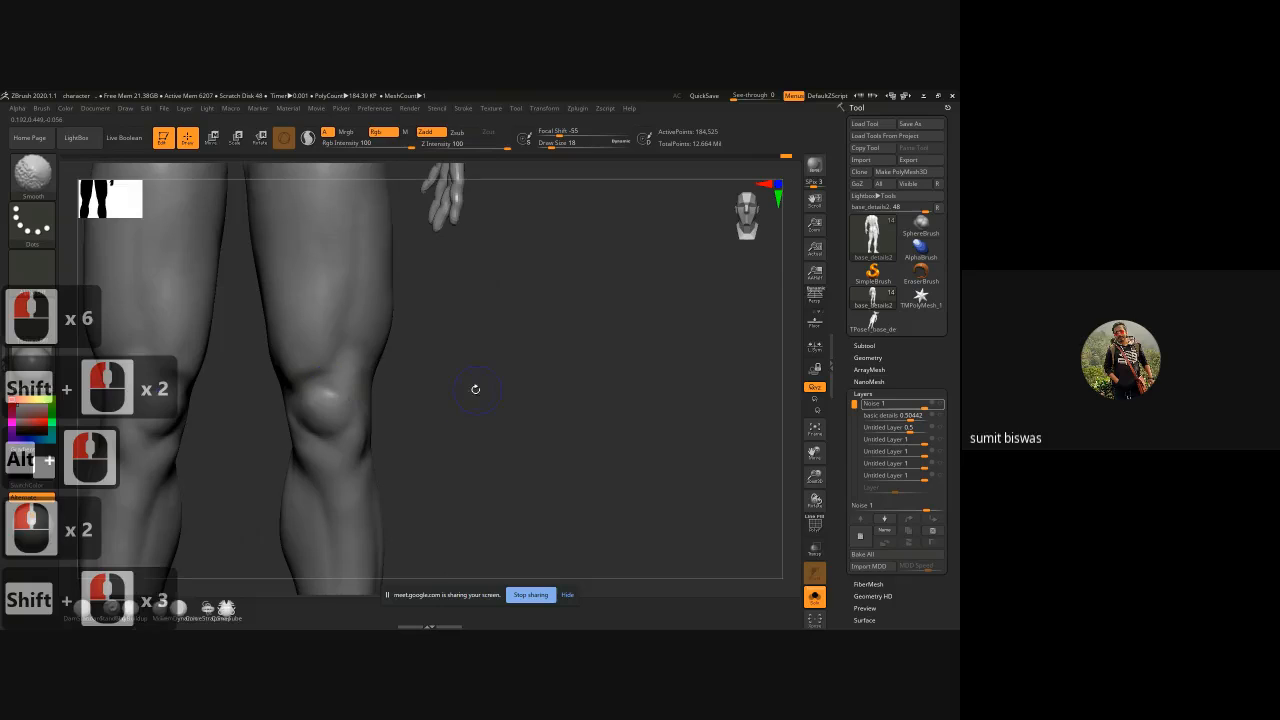
Step: Carve the inner side below the kneecap with DamStandard and smooth the transition into the upper shin
mouse_move(451, 386)
left_mouse_down("alt")
mouse_move(462, 352)
mouse_move(418, 362)
left_mouse_up("alt")
left_click_drag(299, 351, 310, 368)
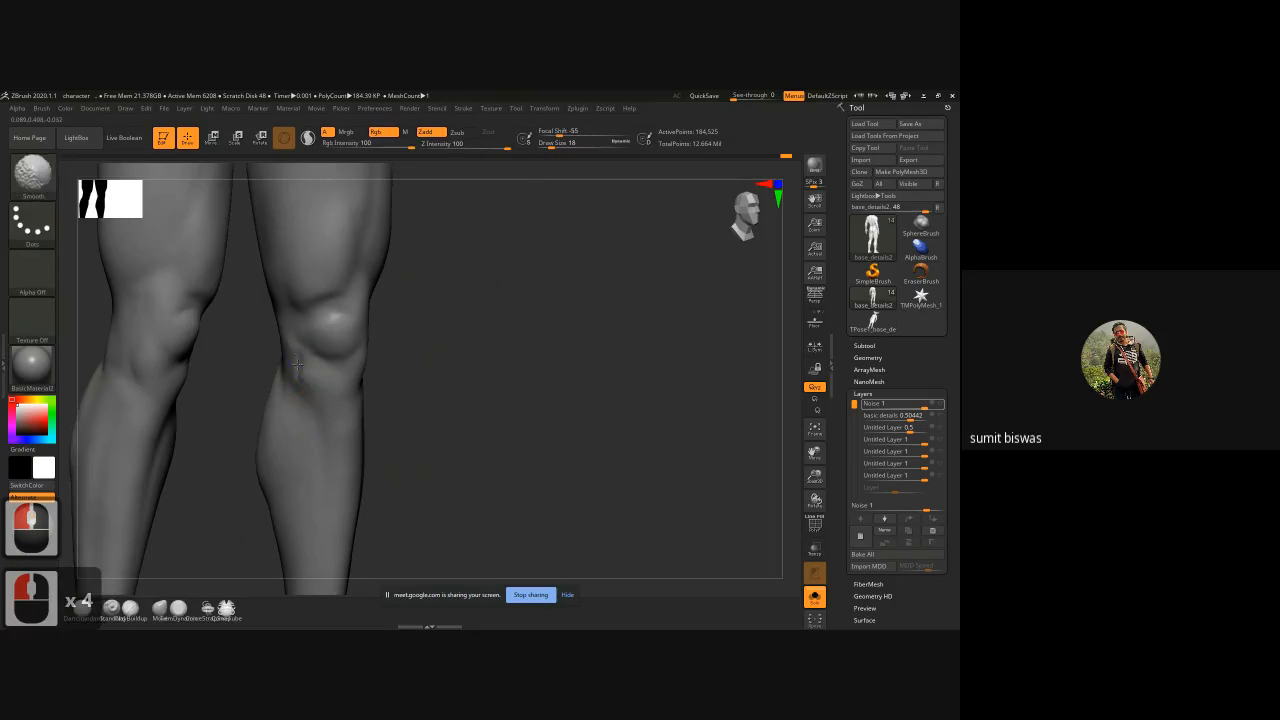
left_click_drag(492, 366, 474, 365, "shift")
mouse_move(300, 355)
left_mouse_down("shift")
mouse_move(305, 380)
mouse_move(349, 405)
left_mouse_up("shift")
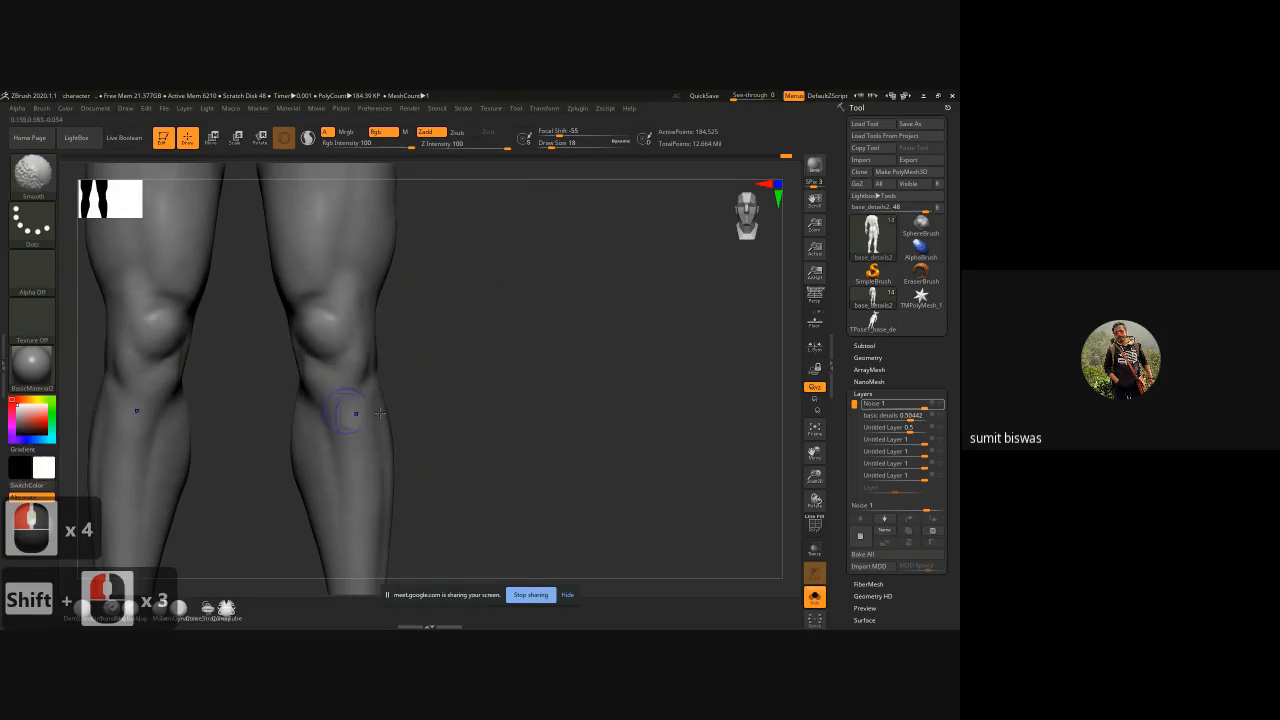
Step: Add short DamStandard strokes on the kneecap and along its upper outer edge
left_click_drag(473, 382, 345, 395, "alt")
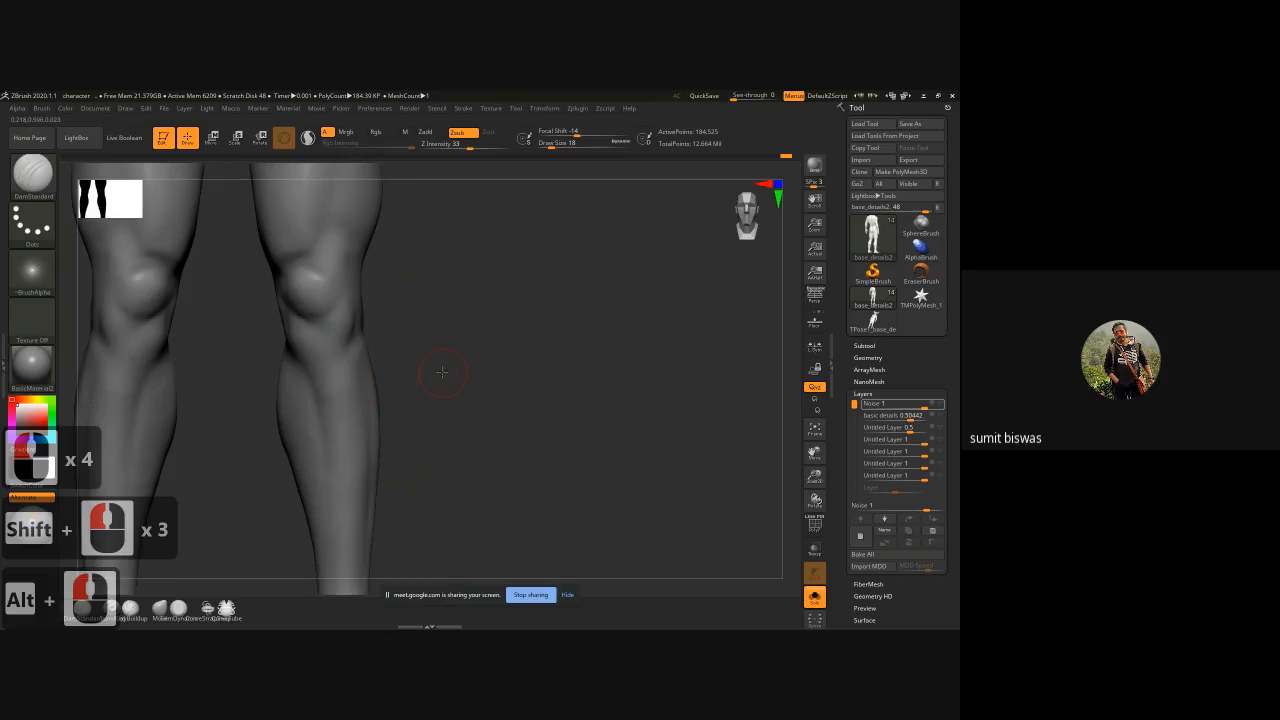
mouse_move(440, 372)
left_mouse_down("alt")
mouse_move(428, 380)
mouse_move(428, 362)
left_mouse_up("alt")
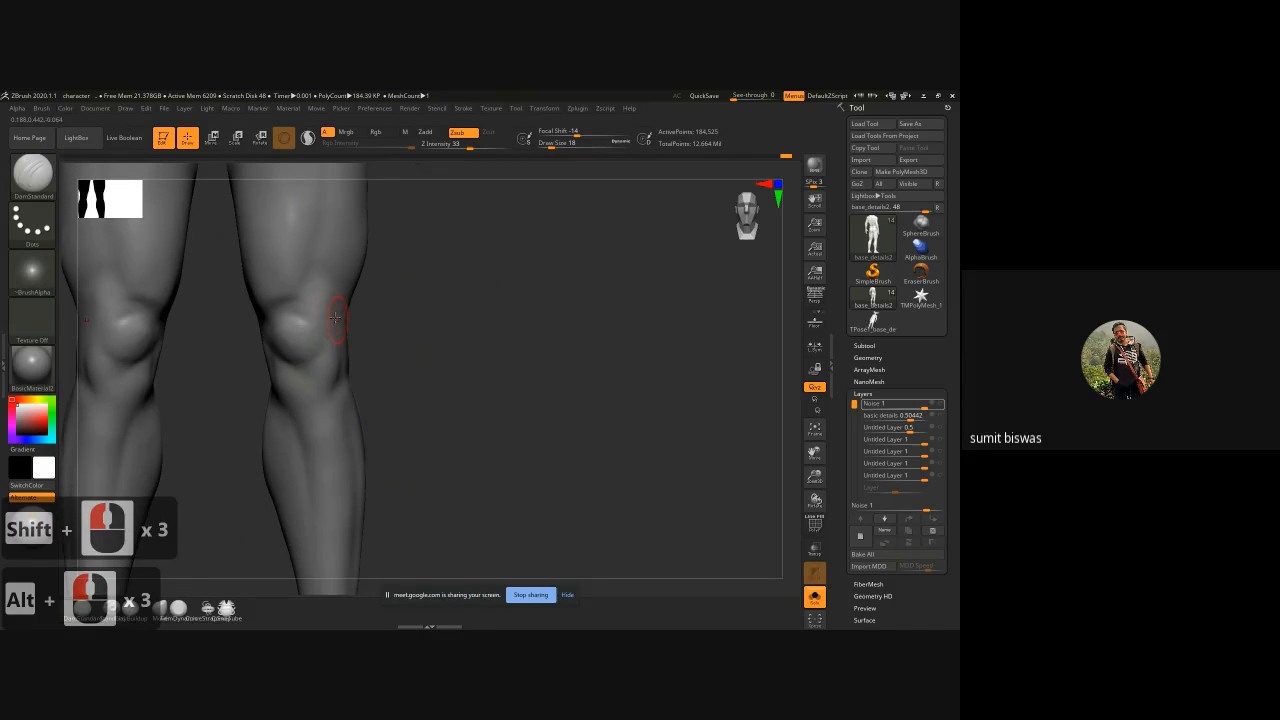
left_click(300, 318)
left_click(304, 302)
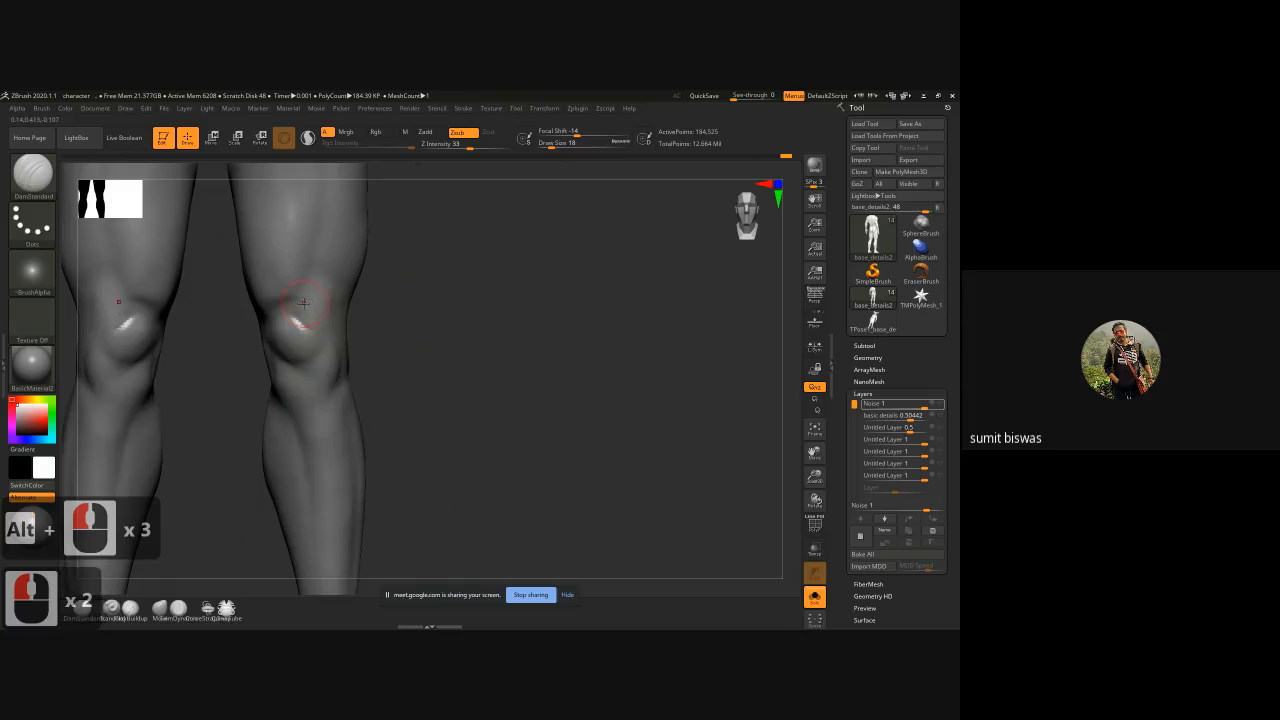
left_click(326, 303)
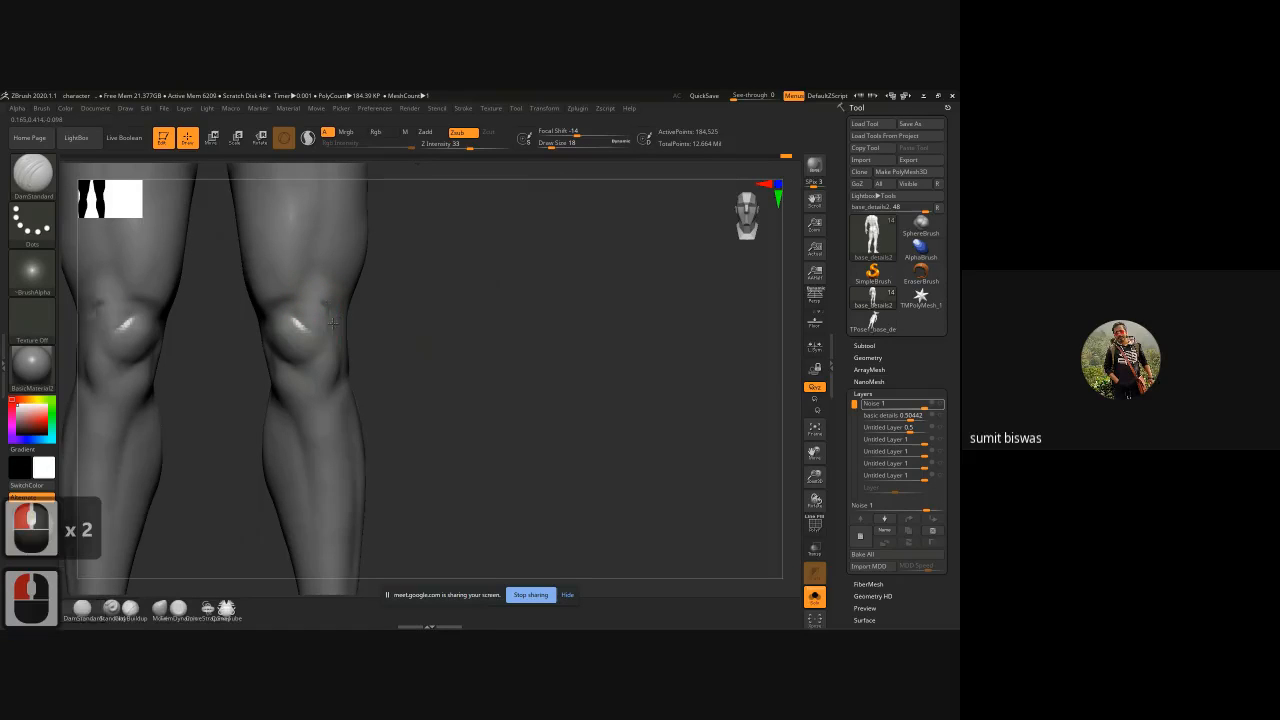
left_click(333, 321)
left_click(330, 311)
left_click(325, 299)
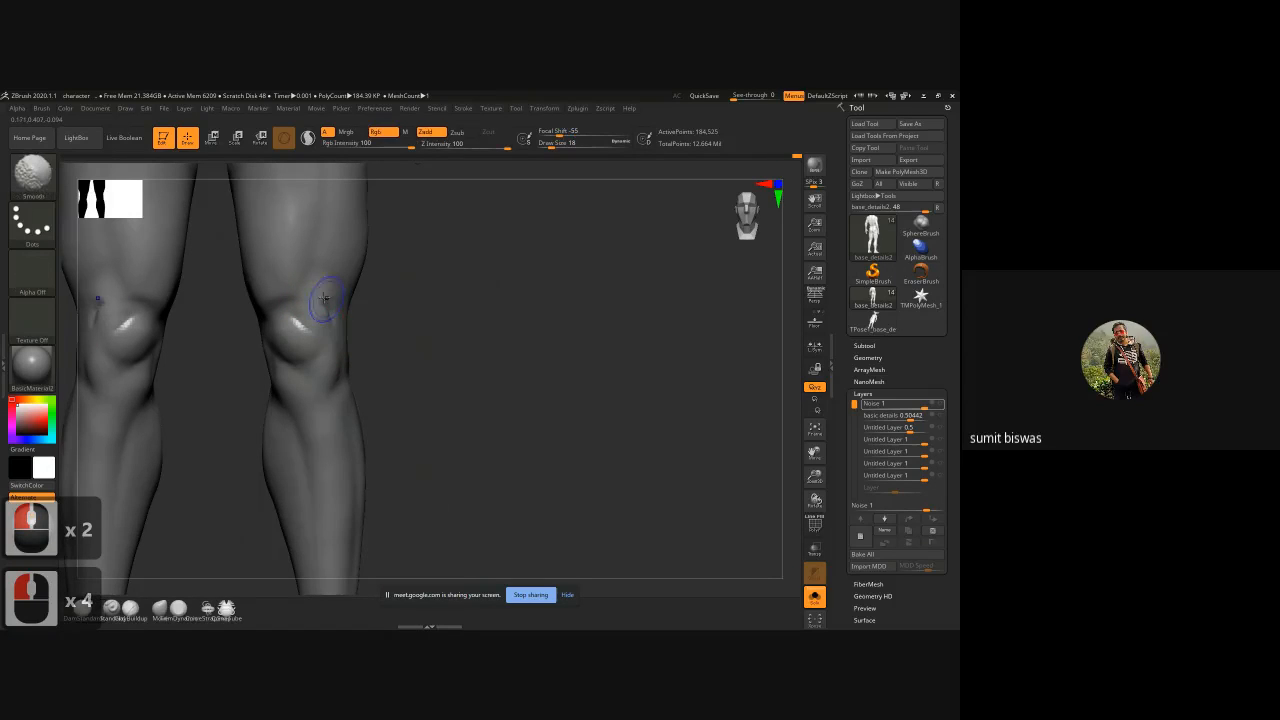
Step: Smooth the new marks on and around the kneecap, blending them into the outer knee and upper shin
left_click(316, 303, "shift")
left_click(300, 316, "shift")
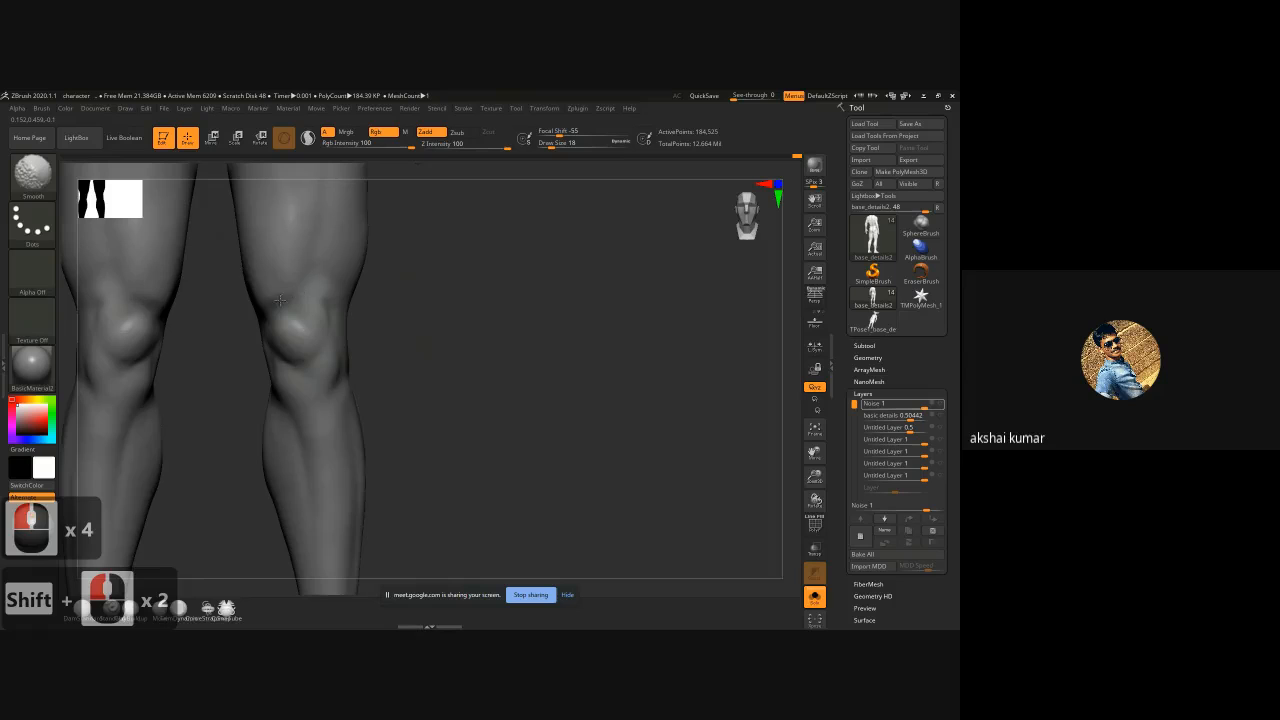
left_click(322, 300, "shift")
left_click(318, 315, "shift")
left_click(325, 330, "shift")
left_click(338, 398, "shift")
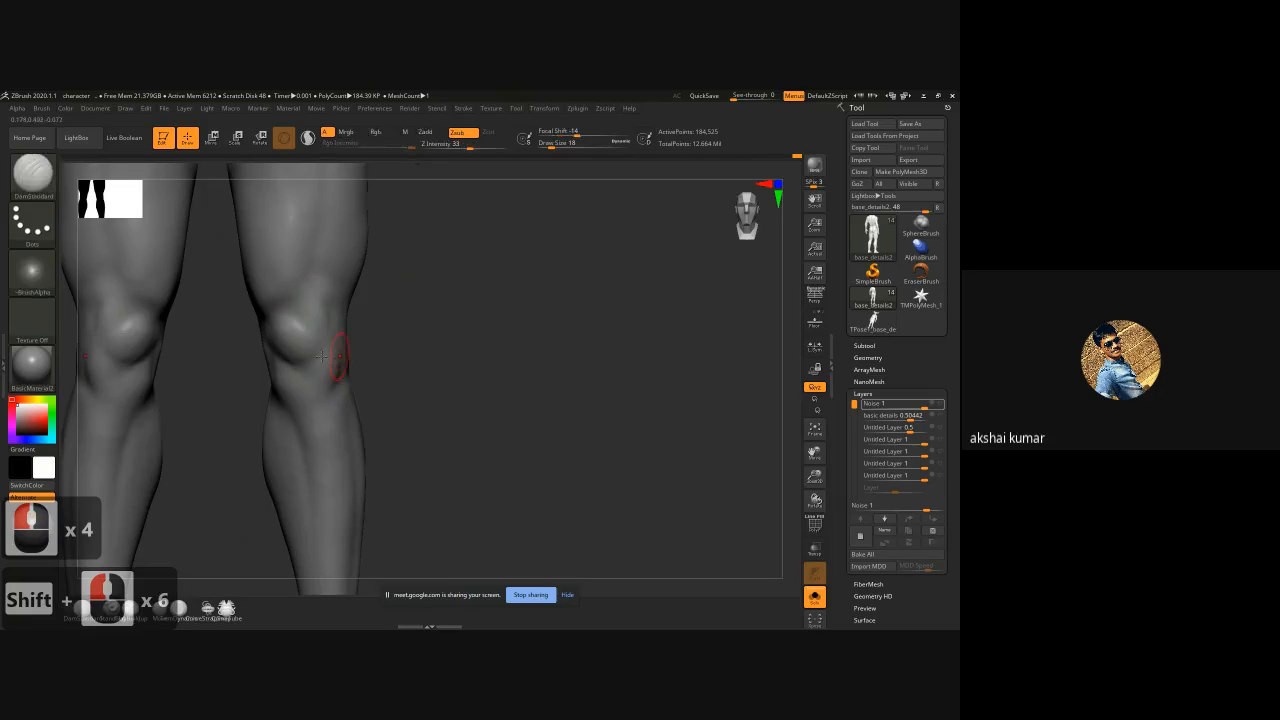
left_click(287, 348, "shift")
left_click(332, 310, "shift")
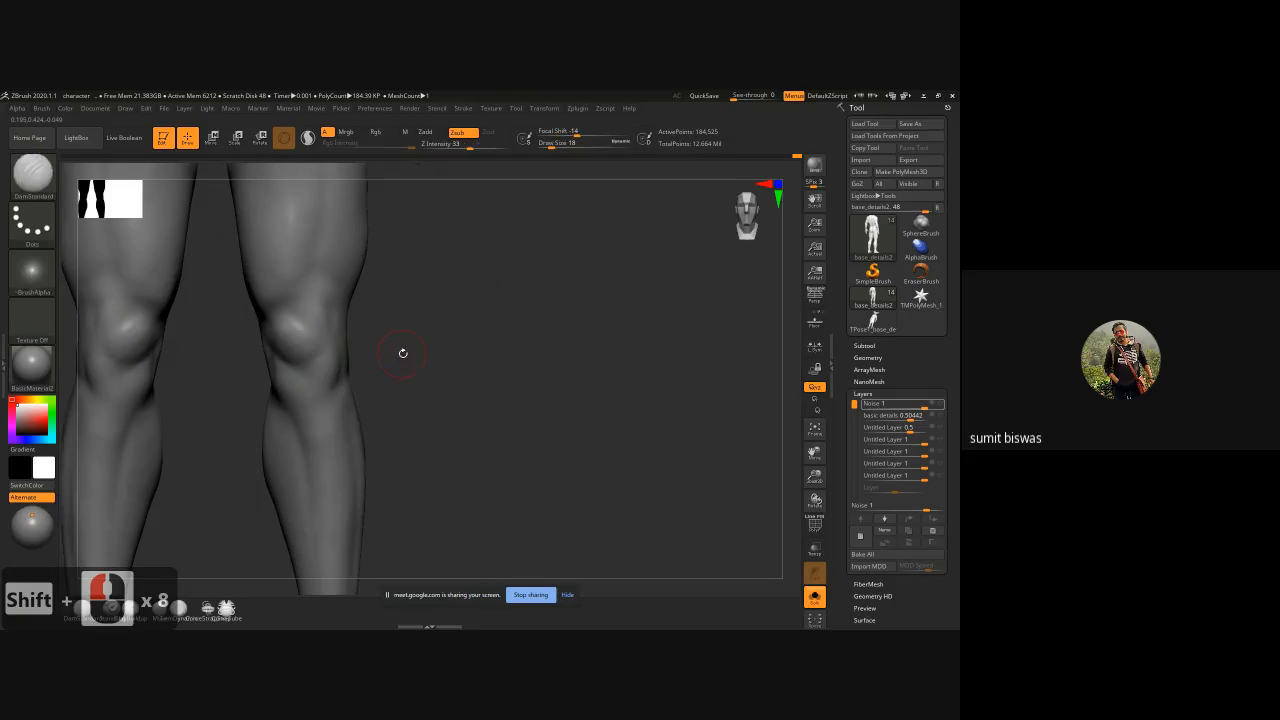
Step: Save the project over the existing character.ZPR file, confirming the replacement
left_click_drag(412, 350, 447, 347, "alt")
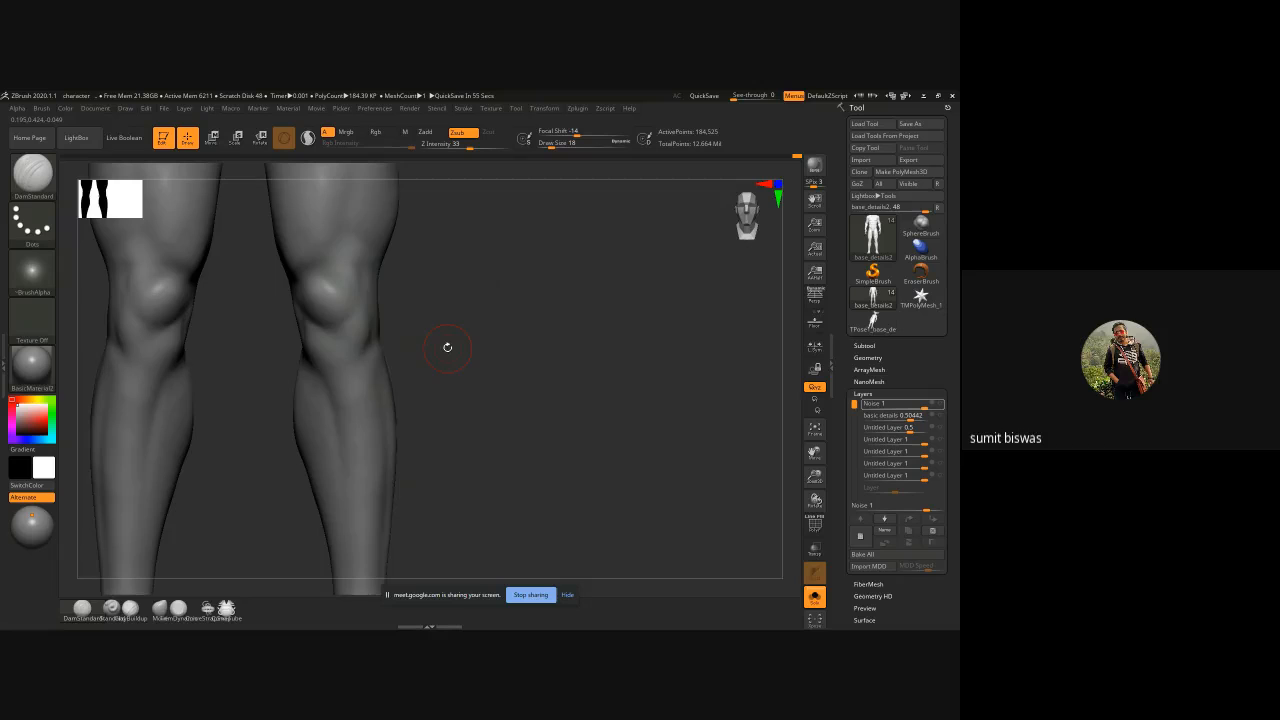
left_click(62, 255)
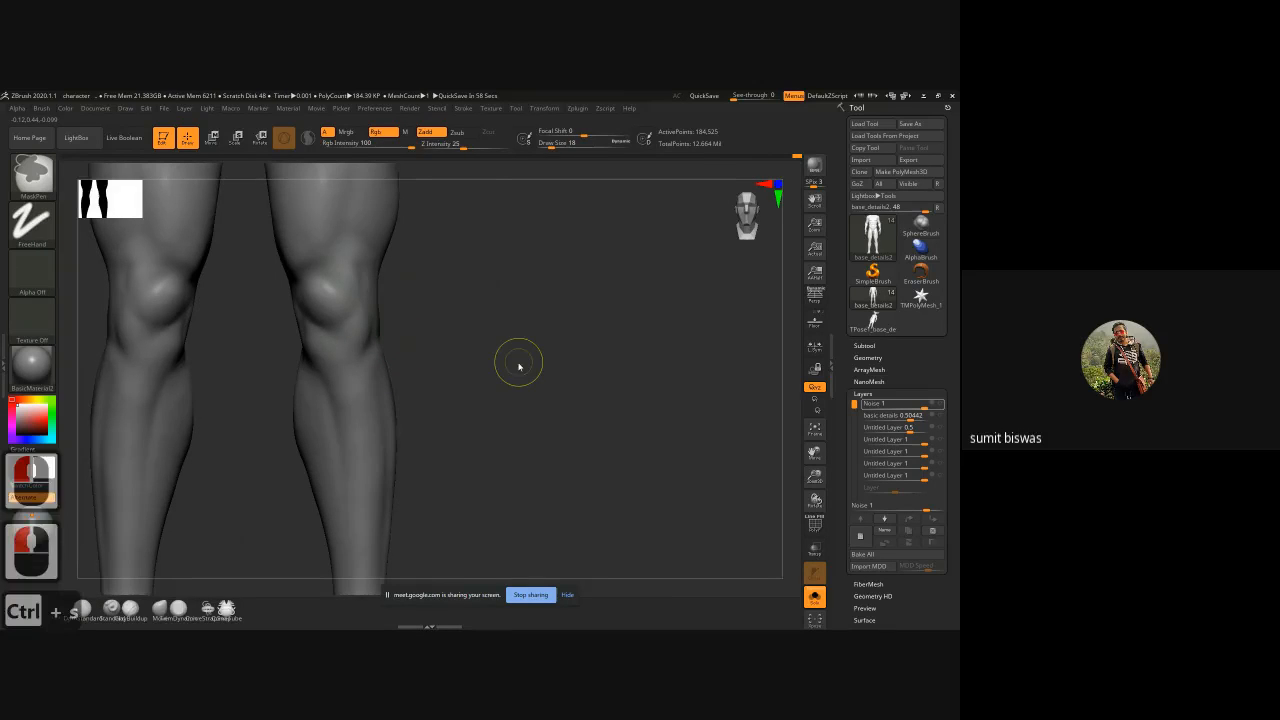
key("ctrl+s")
left_click(626, 492)
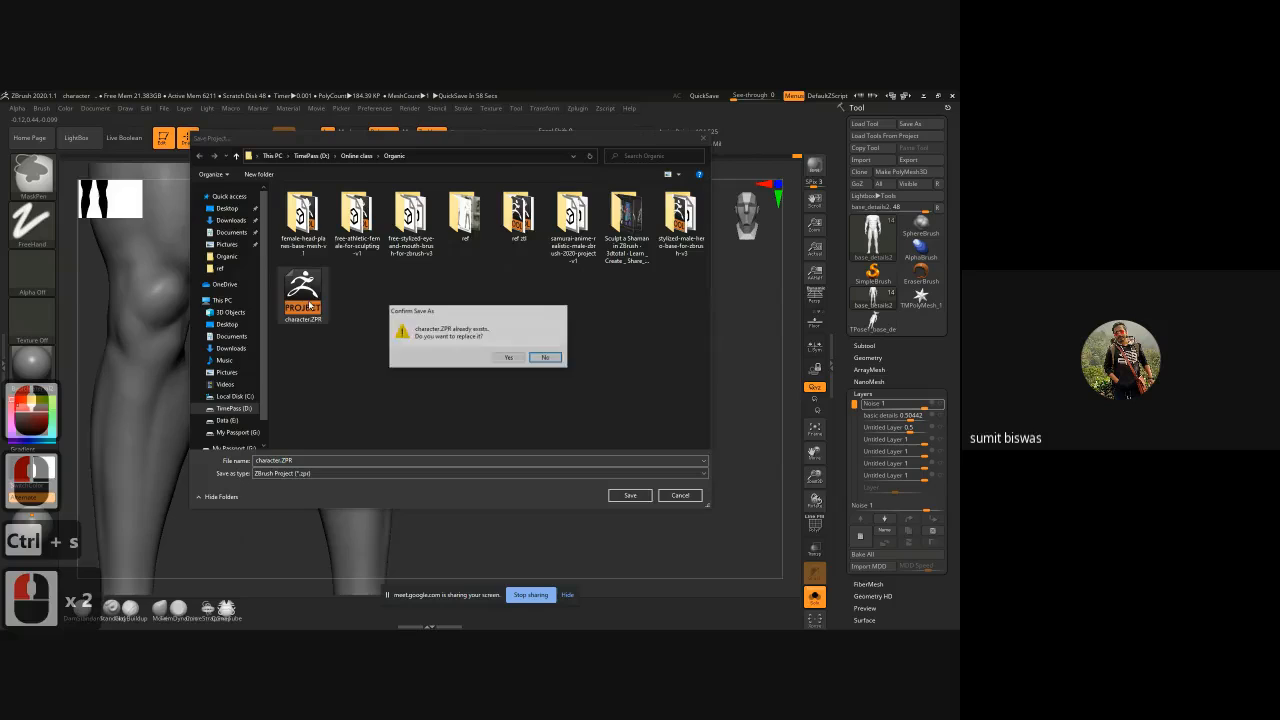
left_click(497, 356)
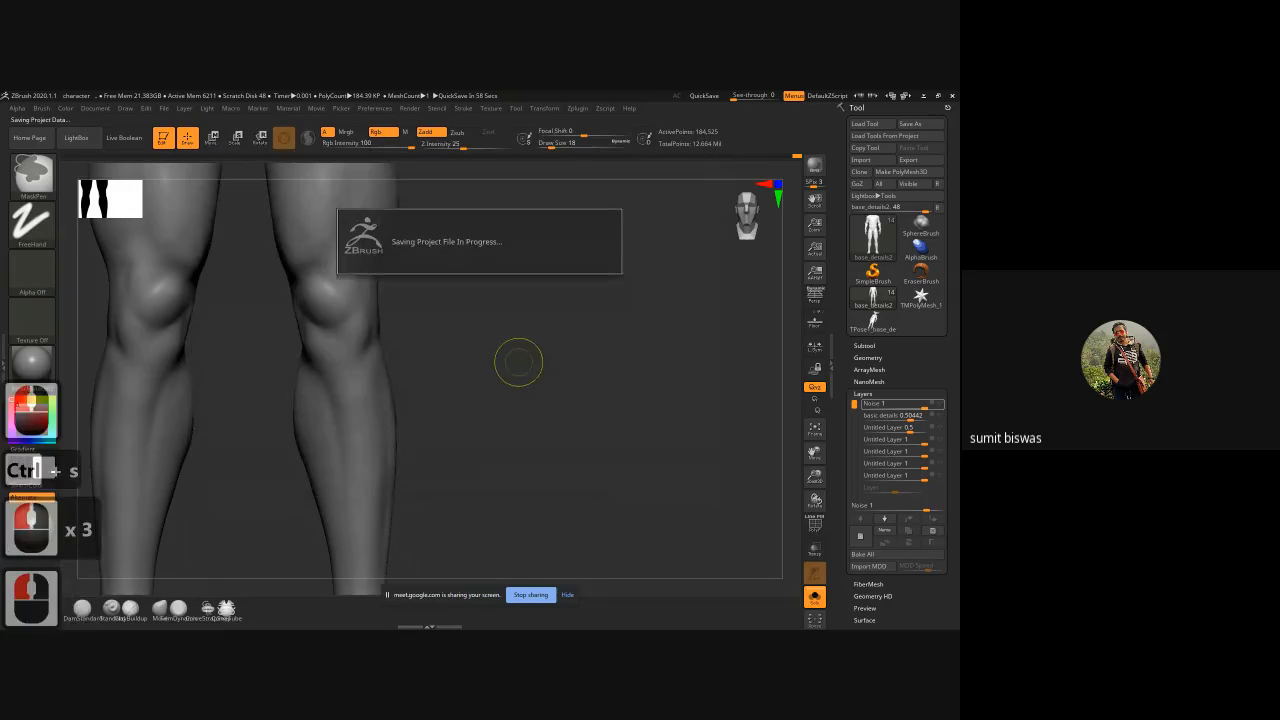
left_click(518, 362)
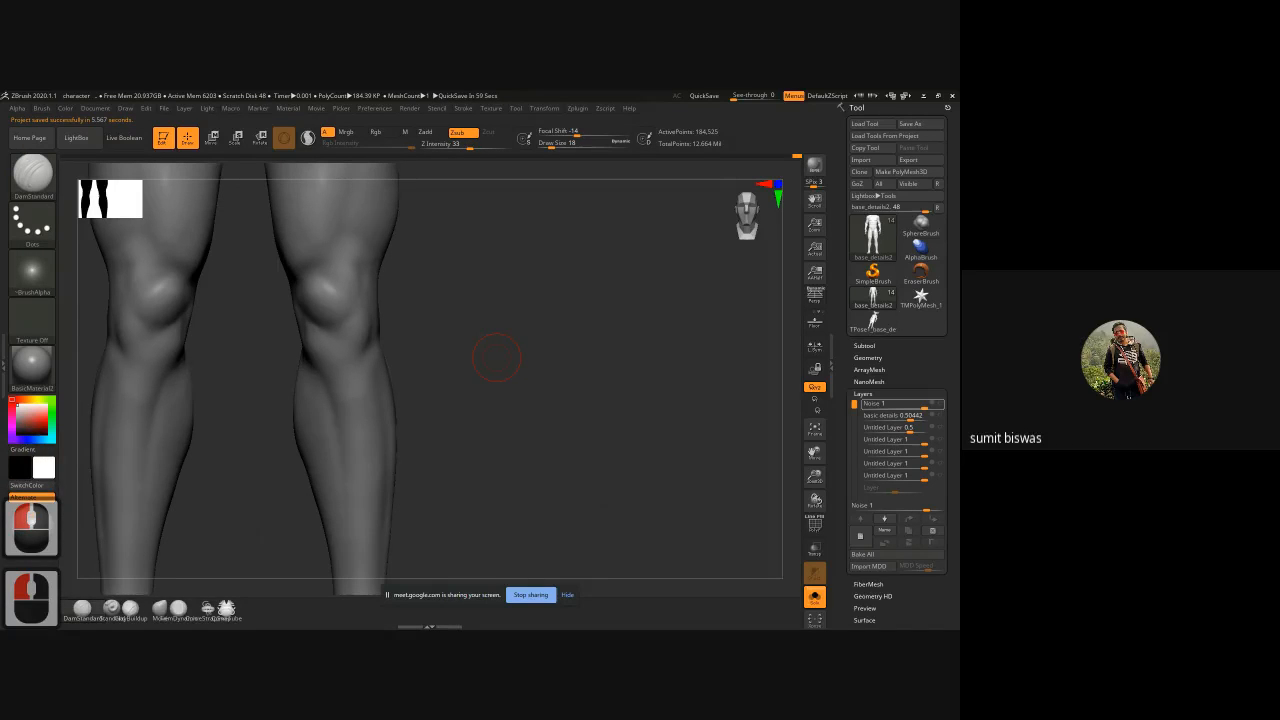
left_click(497, 357)
left_click(497, 357)
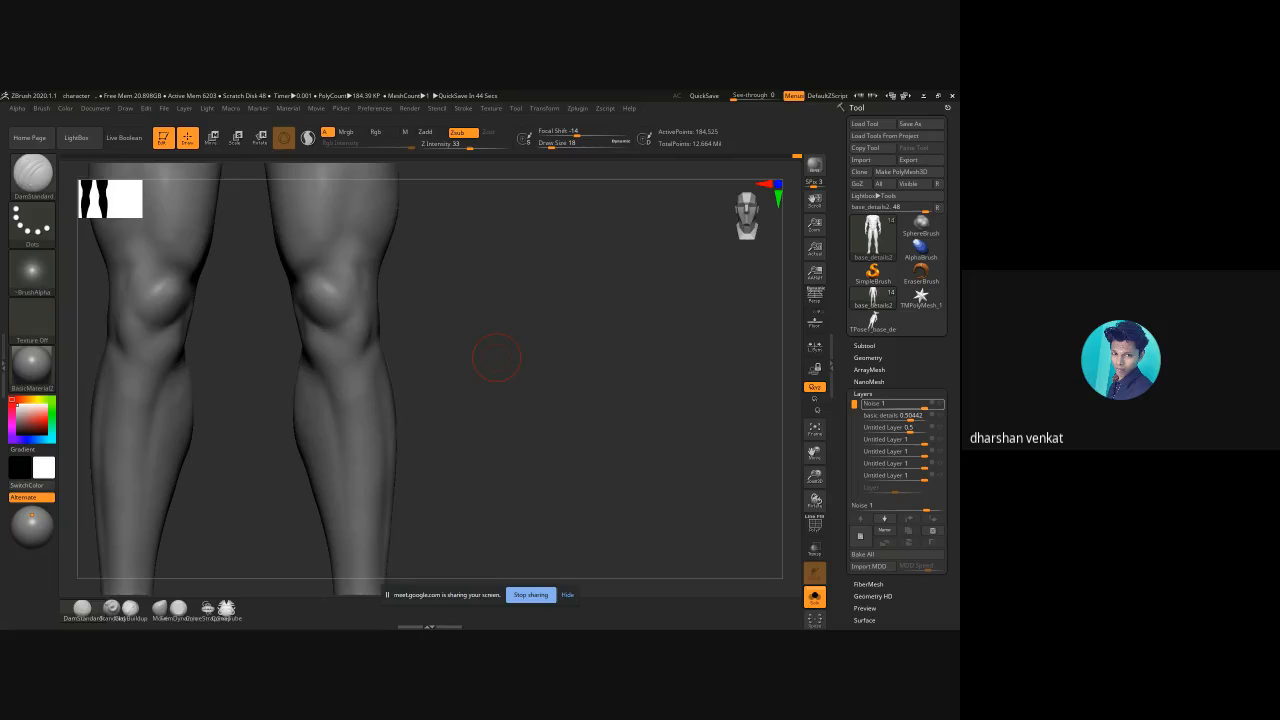
left_click(497, 357)
left_click(497, 357)
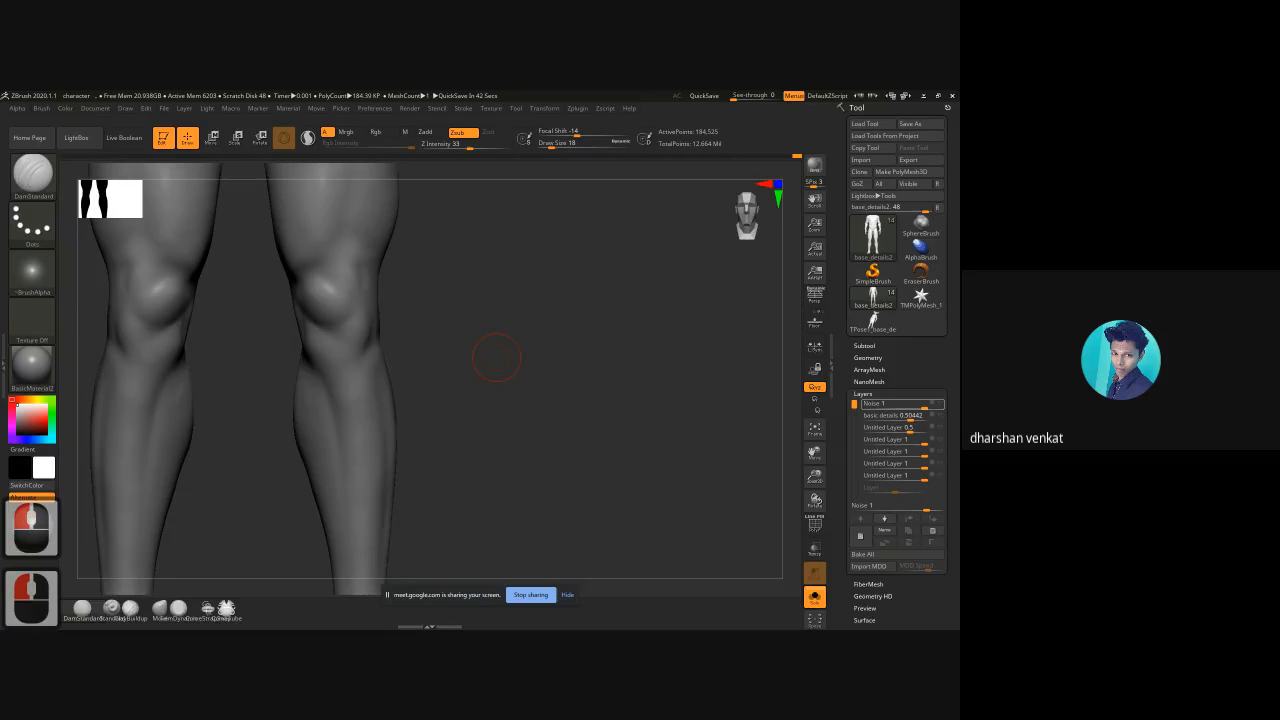
left_click(497, 357)
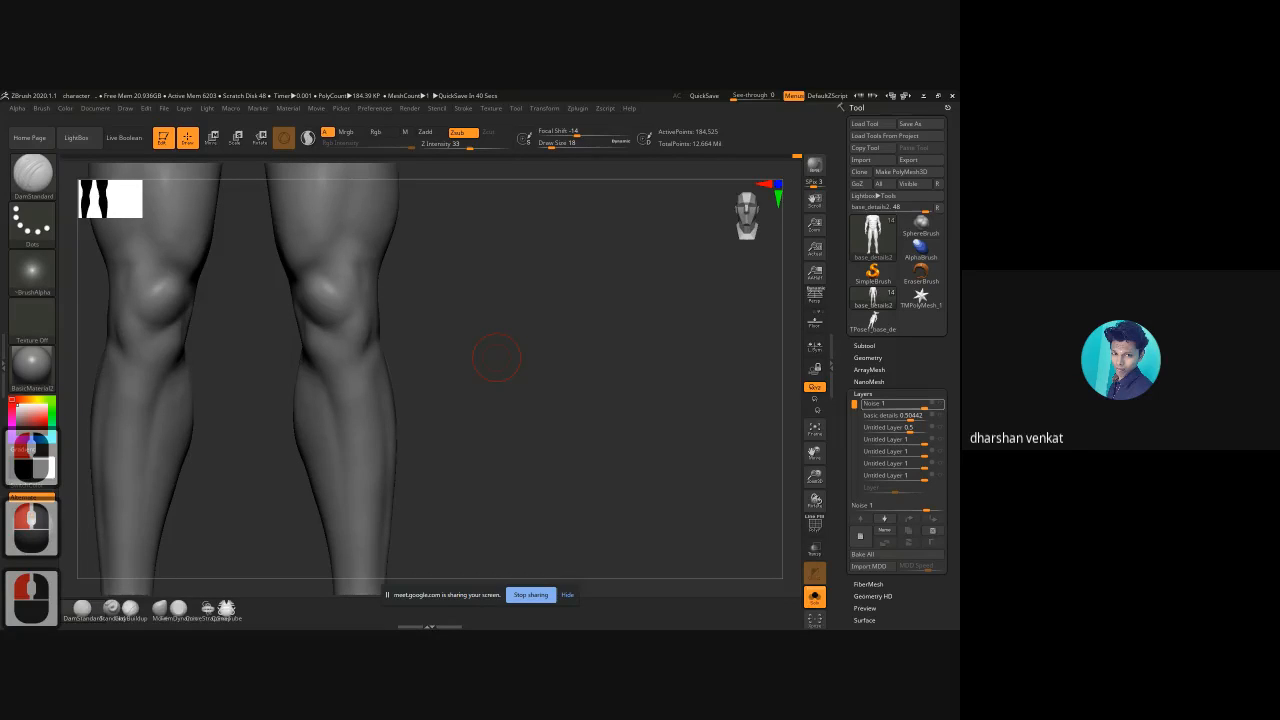
left_click(497, 357)
left_click(571, 408)
left_click_drag(615, 438, 570, 415, "alt")
left_click_drag(474, 422, 516, 426, "alt")
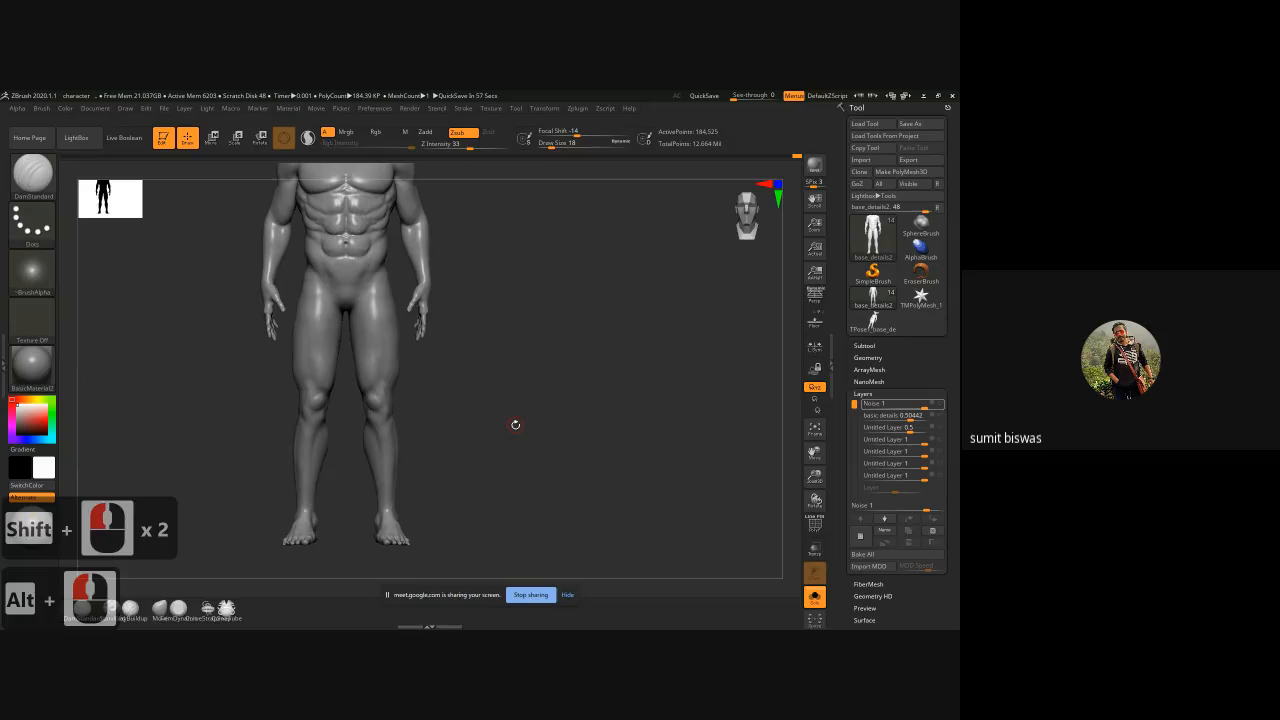
left_click_drag(512, 347, 516, 353, "alt")
left_click_drag(514, 403, 534, 365, "alt")
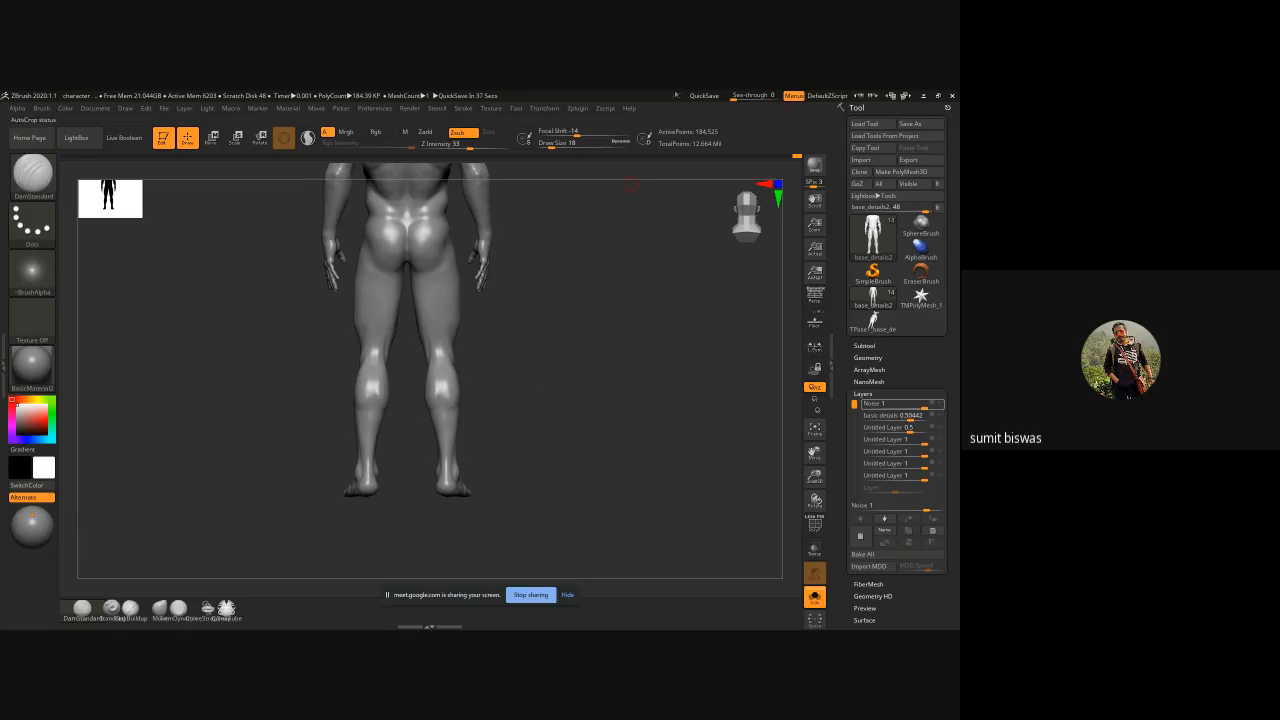
left_click(32, 222)
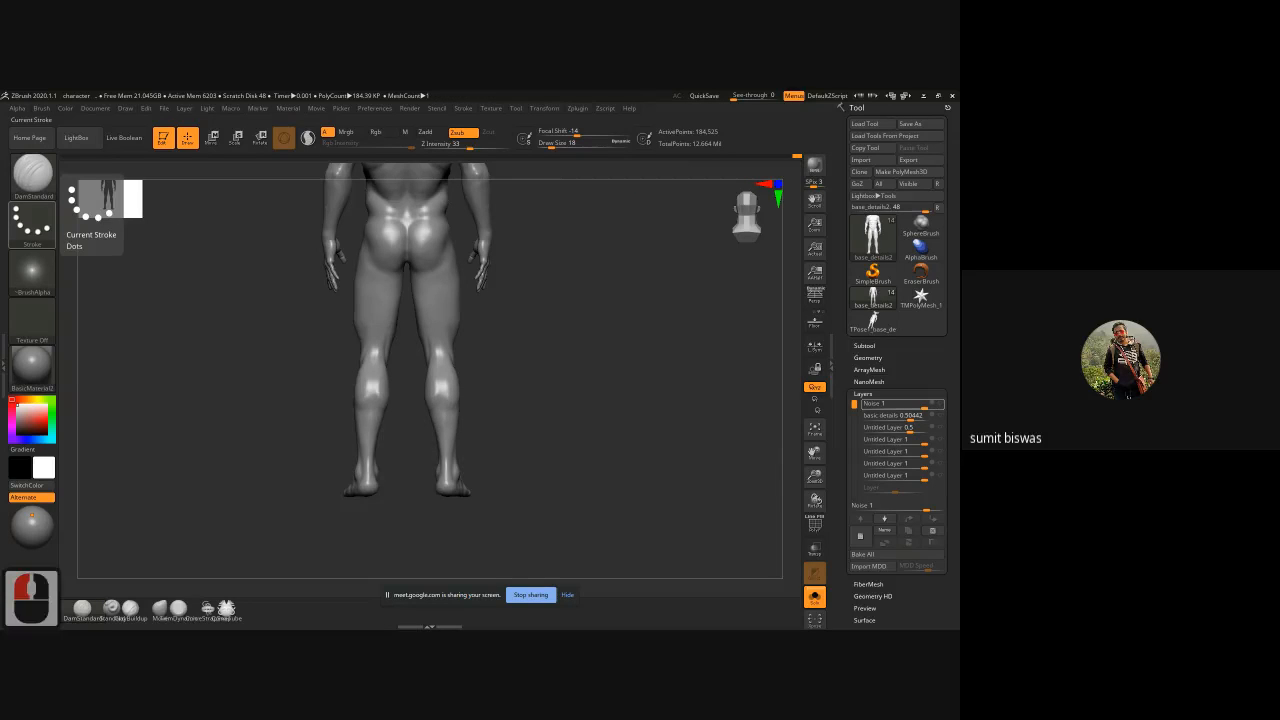
left_click(32, 222)
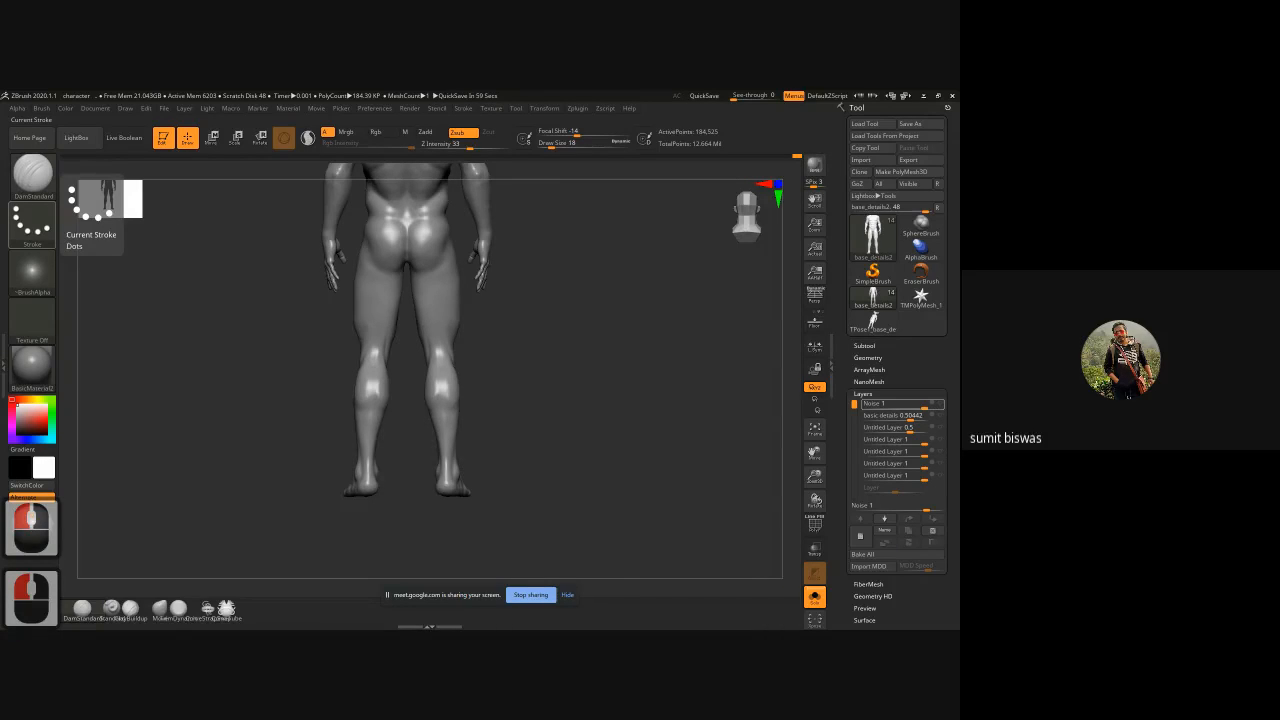
left_click(32, 222)
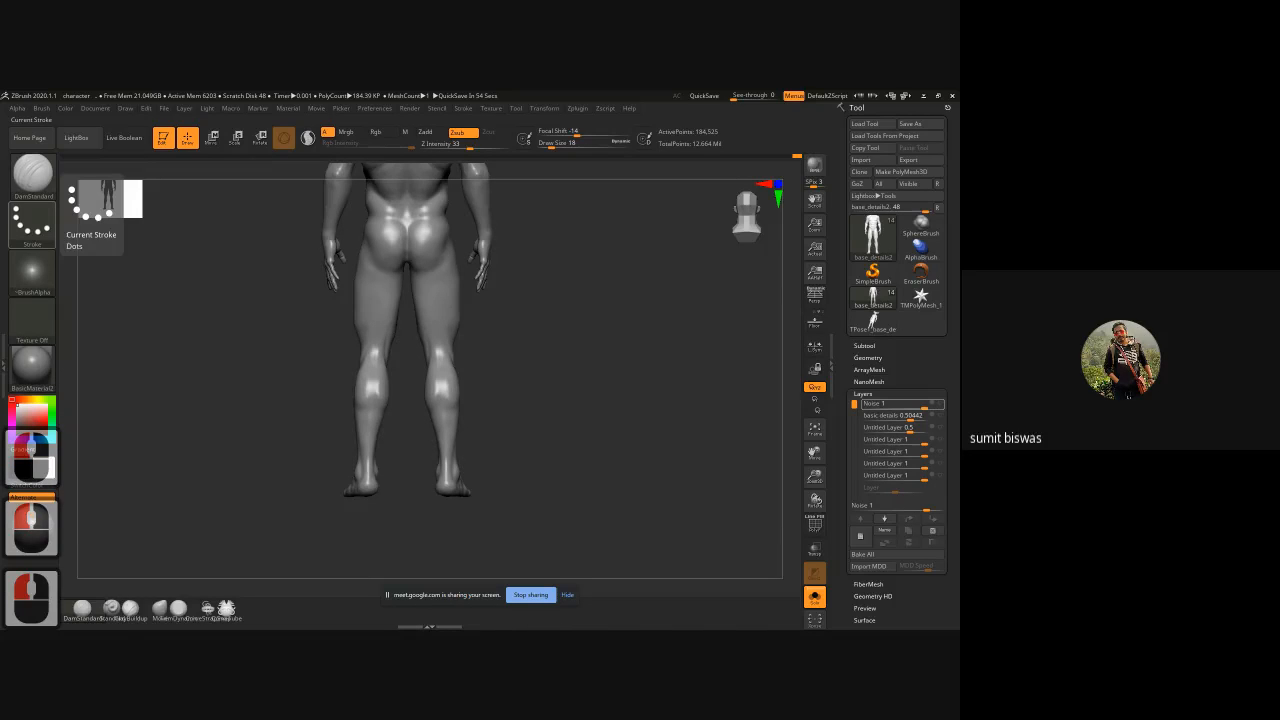
left_click(32, 222)
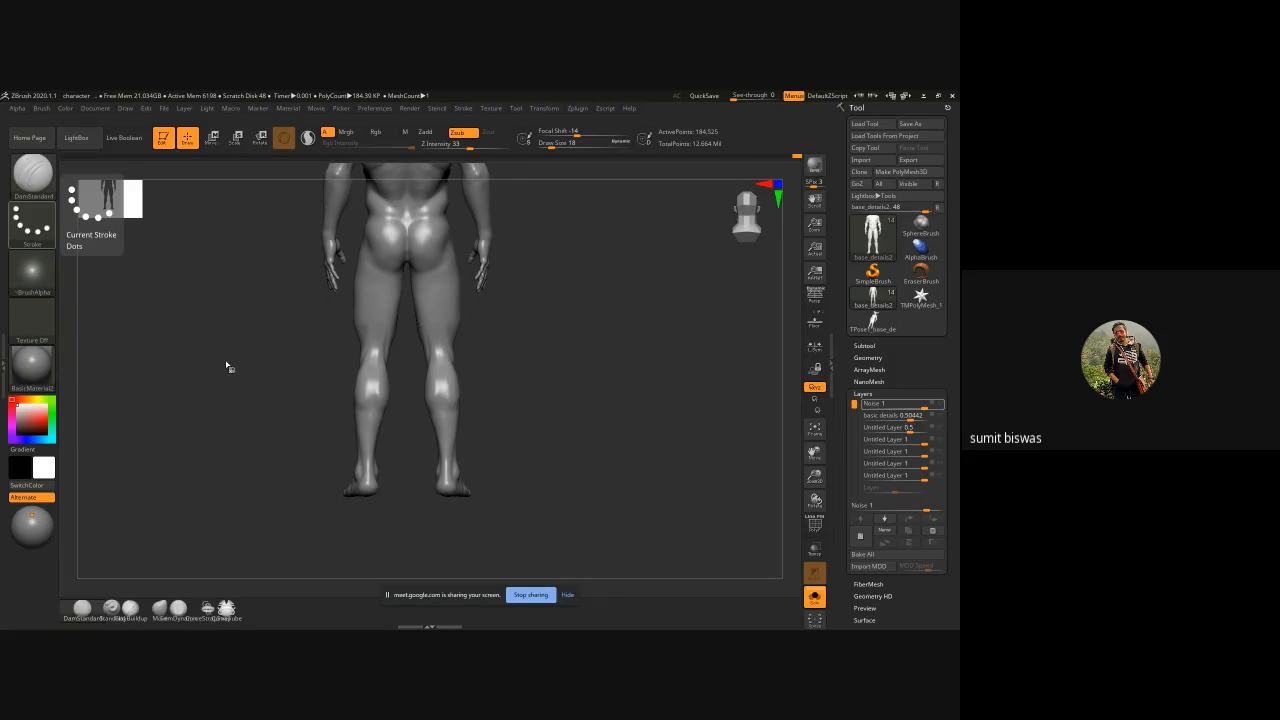
Step: Turn on the Noise, basic details and five untitled layers and inspect the legs from behind and in front
mouse_move(229, 366)
left_mouse_down()
mouse_move(281, 362)
mouse_move(194, 366)
mouse_move(520, 405)
mouse_move(443, 380)
mouse_move(514, 411)
mouse_move(557, 394)
left_mouse_up()
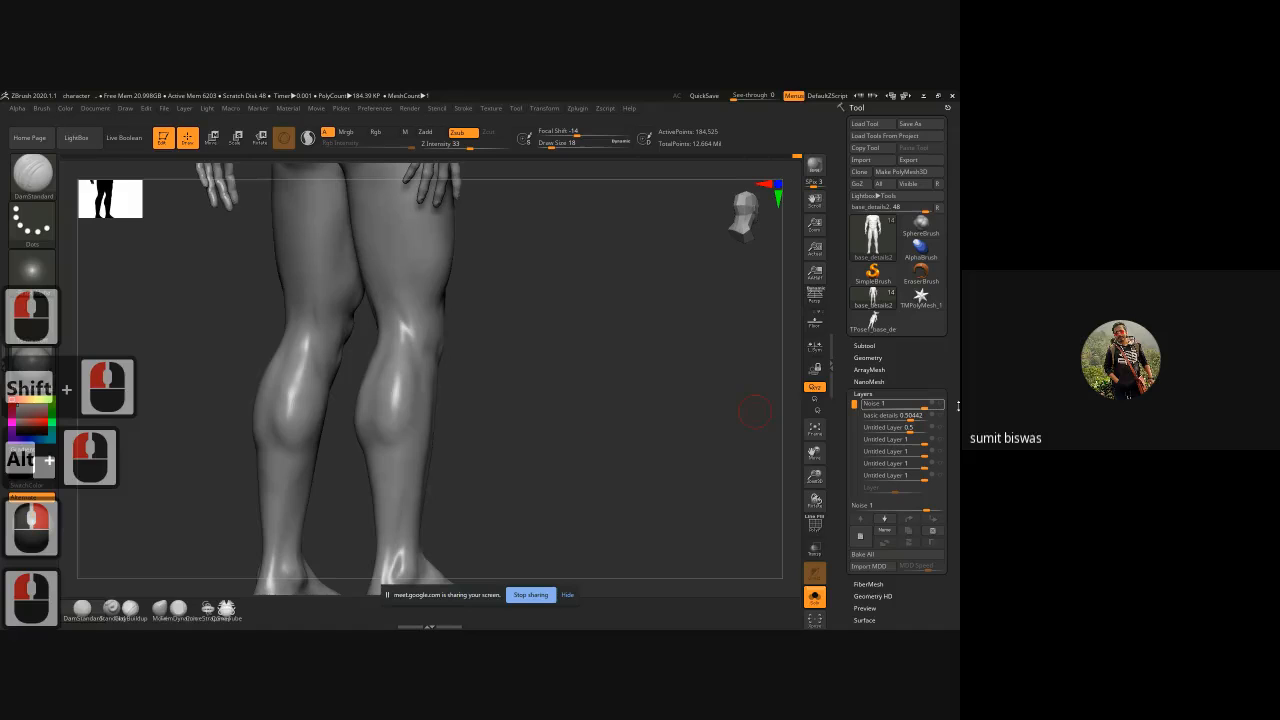
left_click(941, 407)
left_click(942, 417)
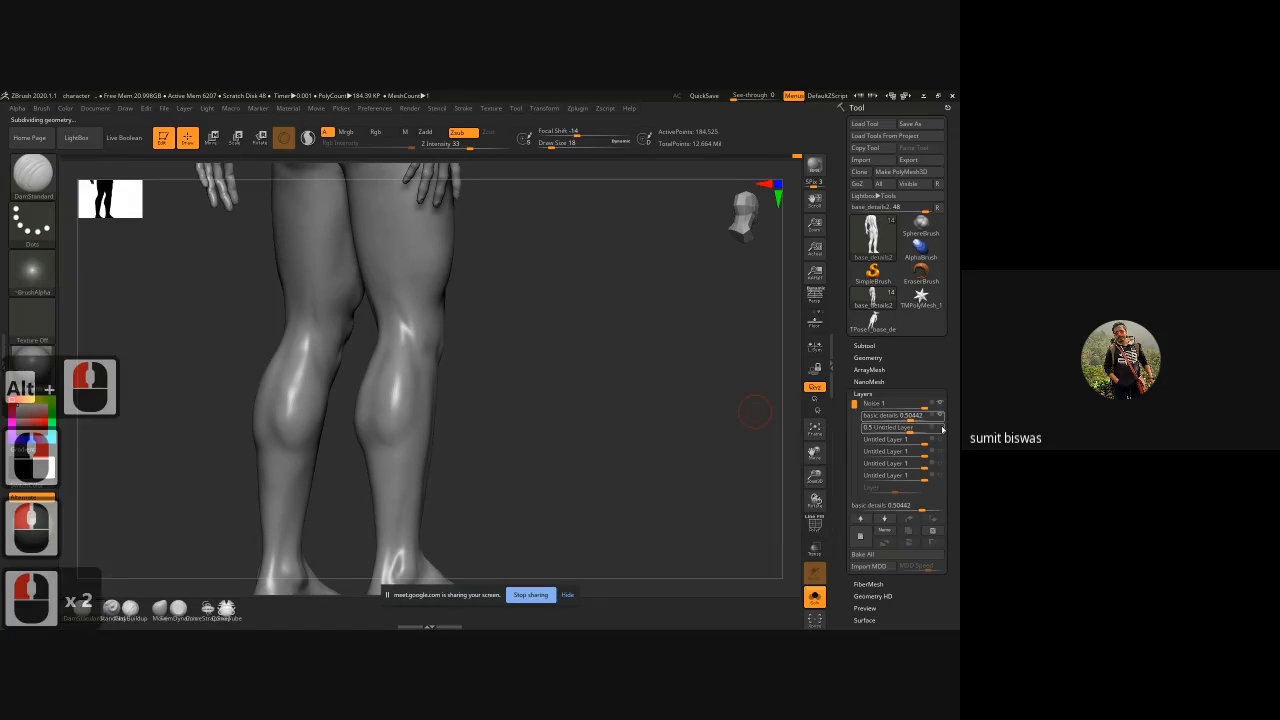
left_click(942, 429)
left_click(943, 441)
left_click(943, 453)
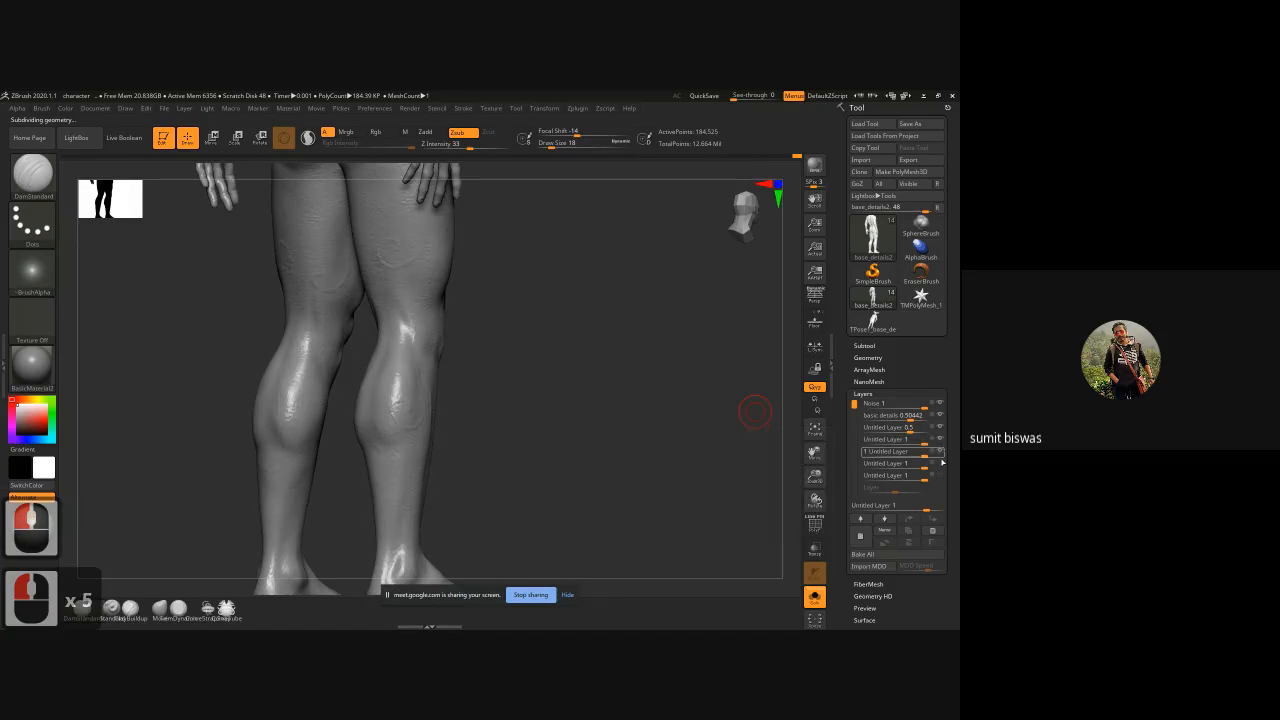
left_click(943, 465)
left_click(942, 476)
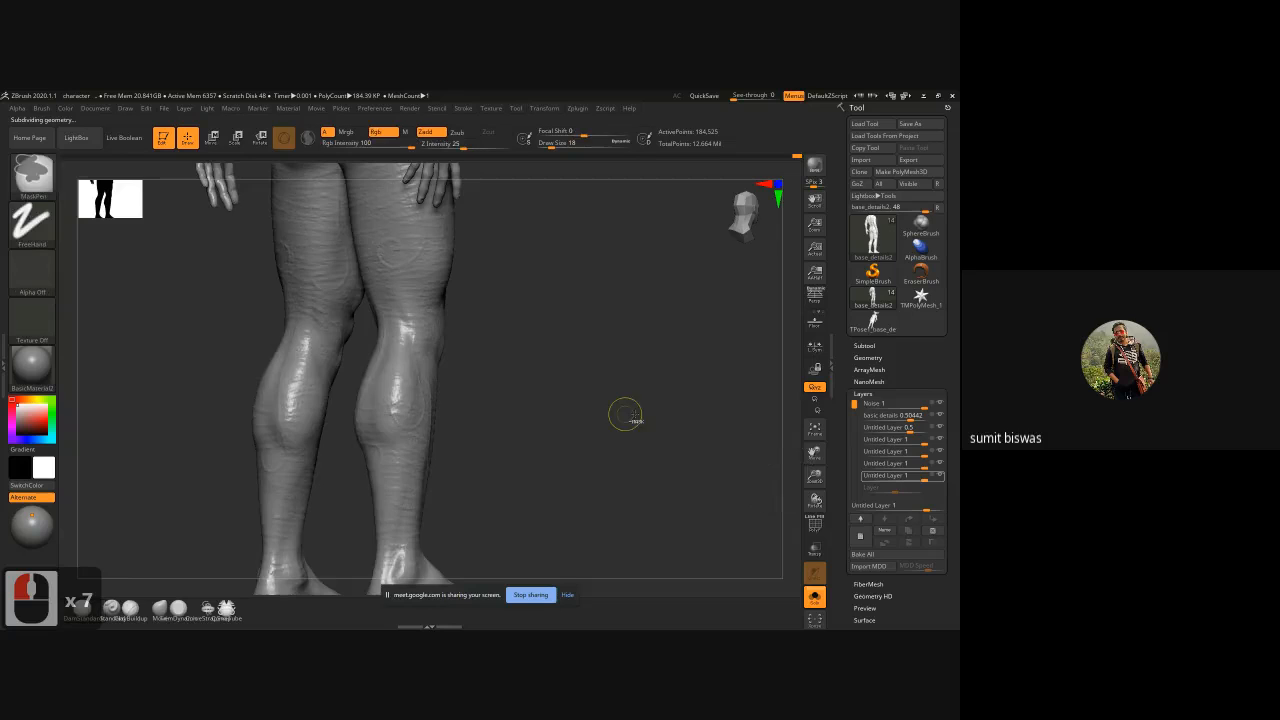
right_click_drag(626, 414, 462, 344, "ctrl")
left_click_drag(462, 344, 377, 383, "alt")
right_click_drag(377, 383, 614, 394, "ctrl")
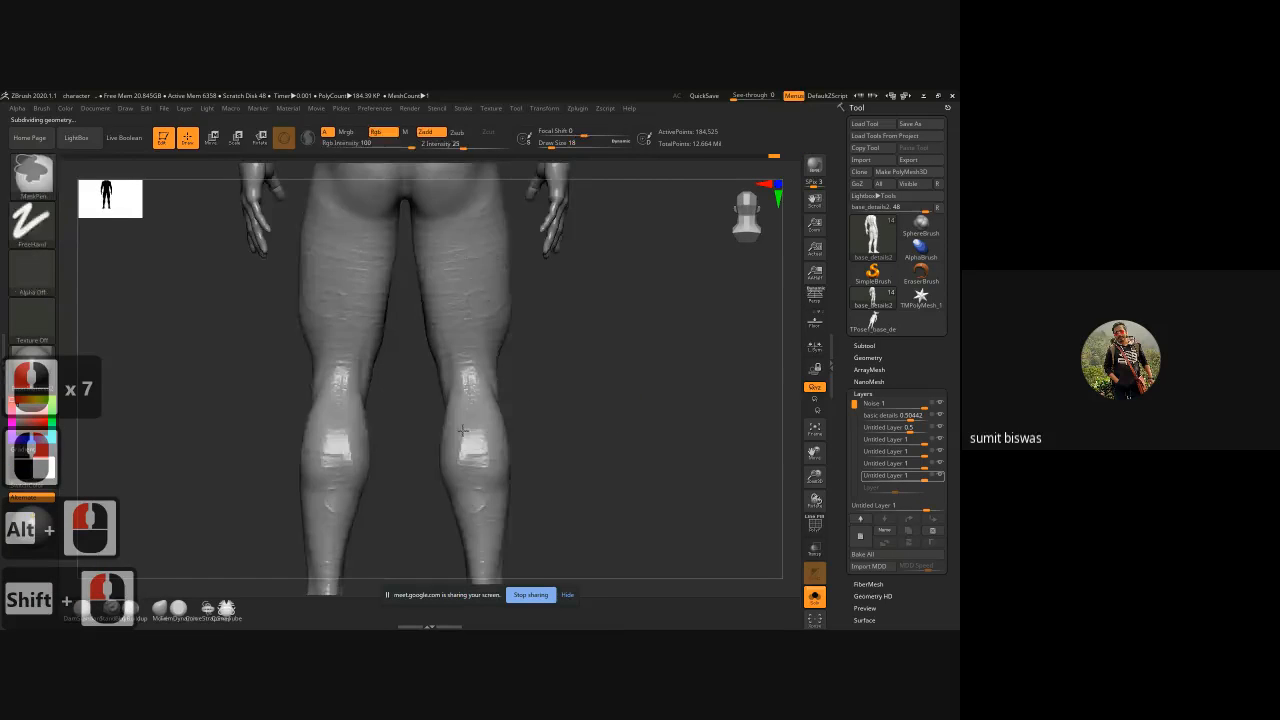
left_click_drag(626, 411, 528, 413, "shift")
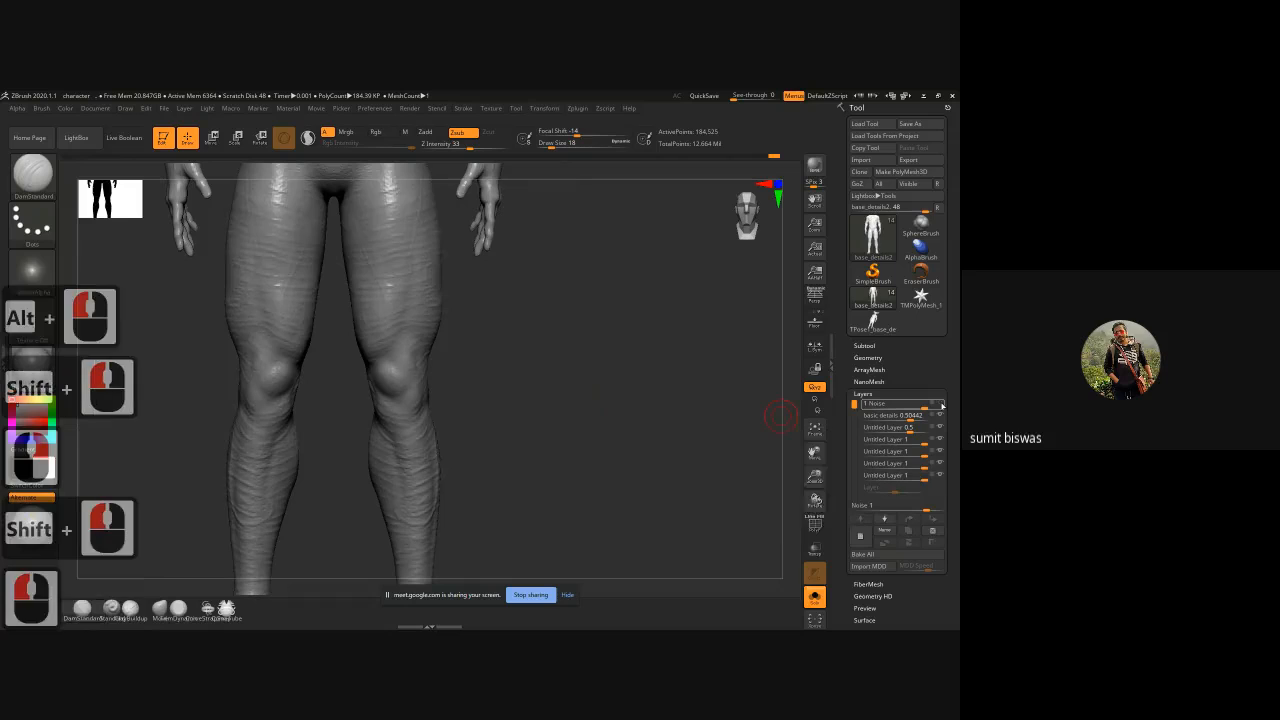
Step: Try raising the body to subdivision level 4 with every layer visible, and undo the change
left_click(867, 357)
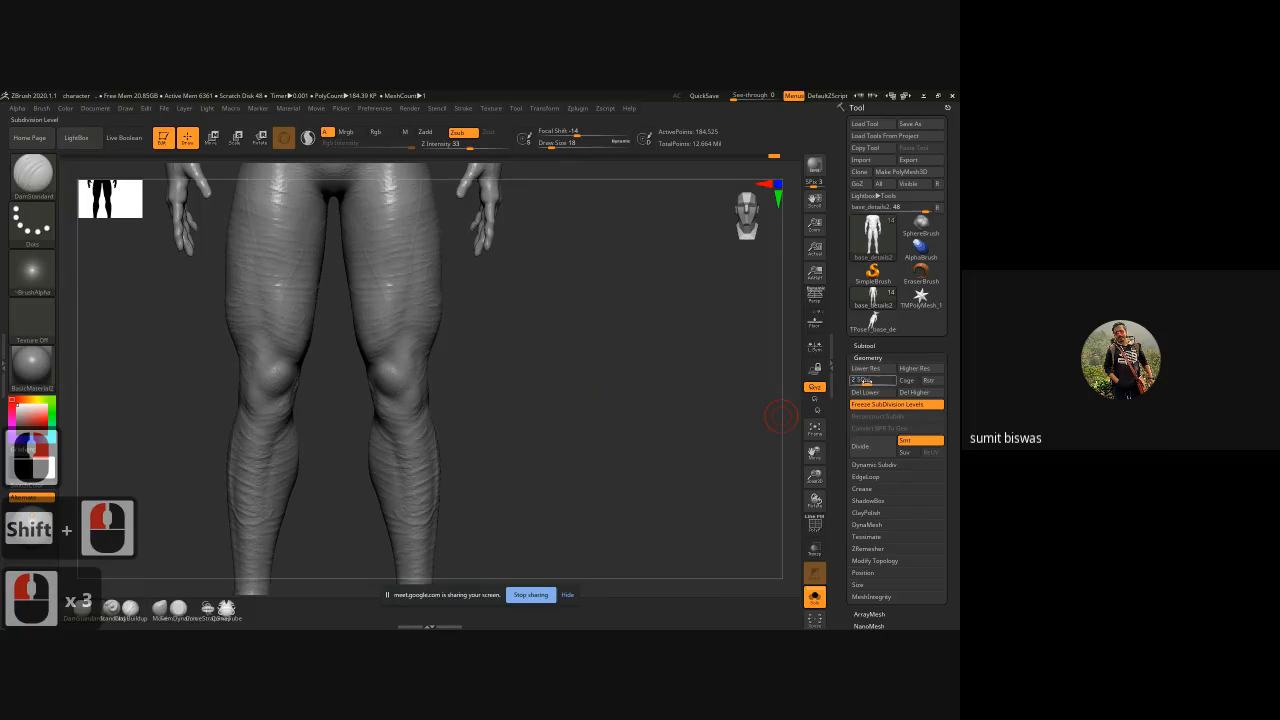
left_click_drag(868, 380, 896, 380)
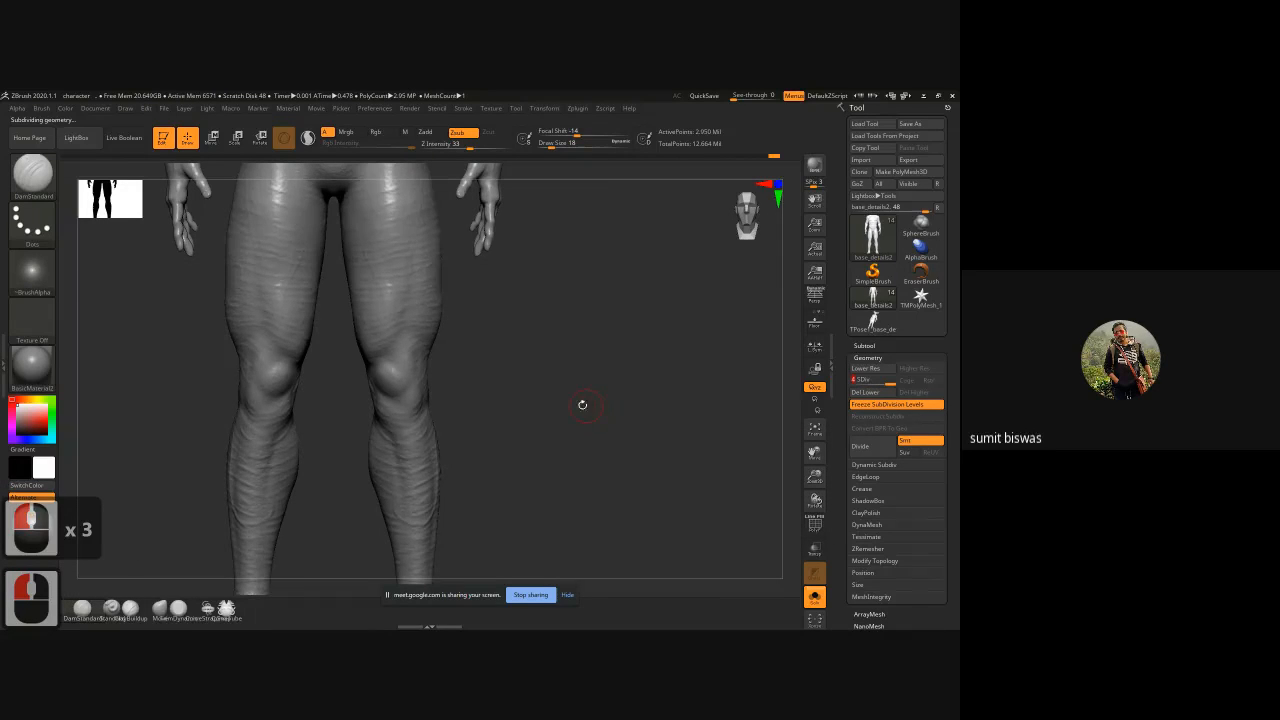
mouse_move(582, 191)
left_mouse_down("alt")
mouse_move(607, 323)
mouse_move(609, 460)
left_mouse_up("alt")
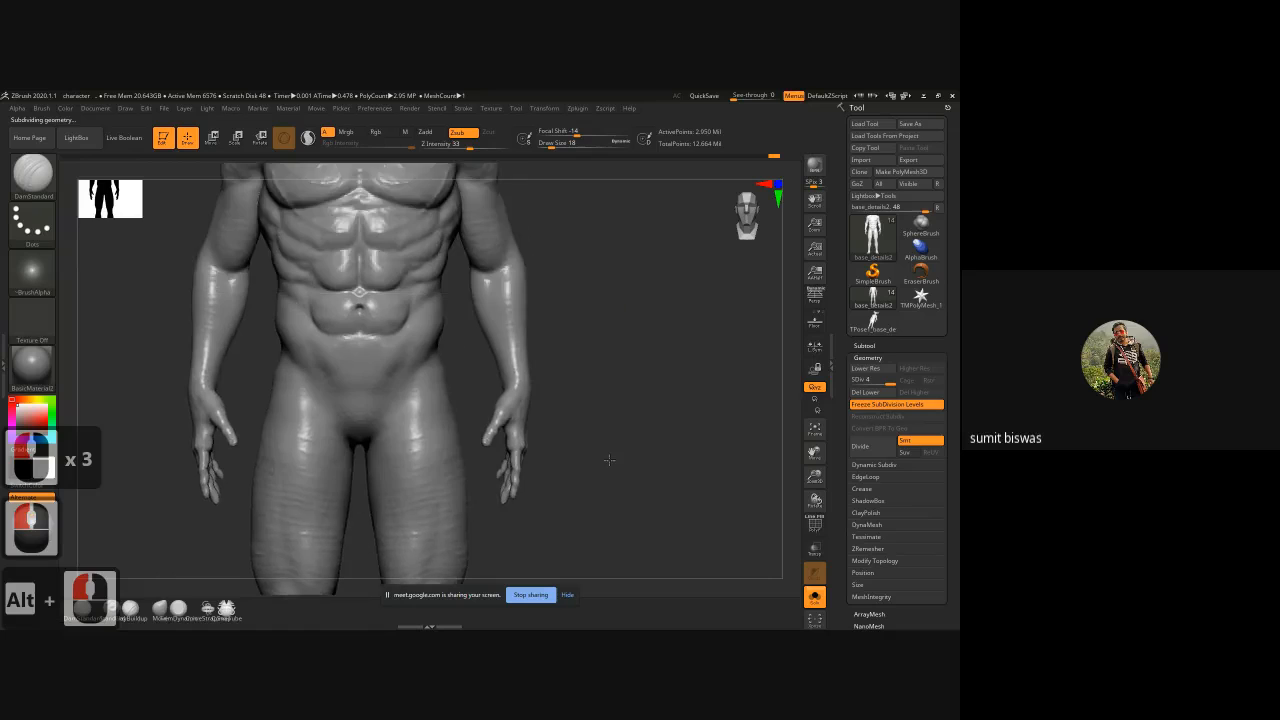
mouse_move(609, 460)
right_mouse_down("ctrl")
mouse_move(430, 375)
mouse_move(382, 325)
right_mouse_up("ctrl")
key("ctrl+z")
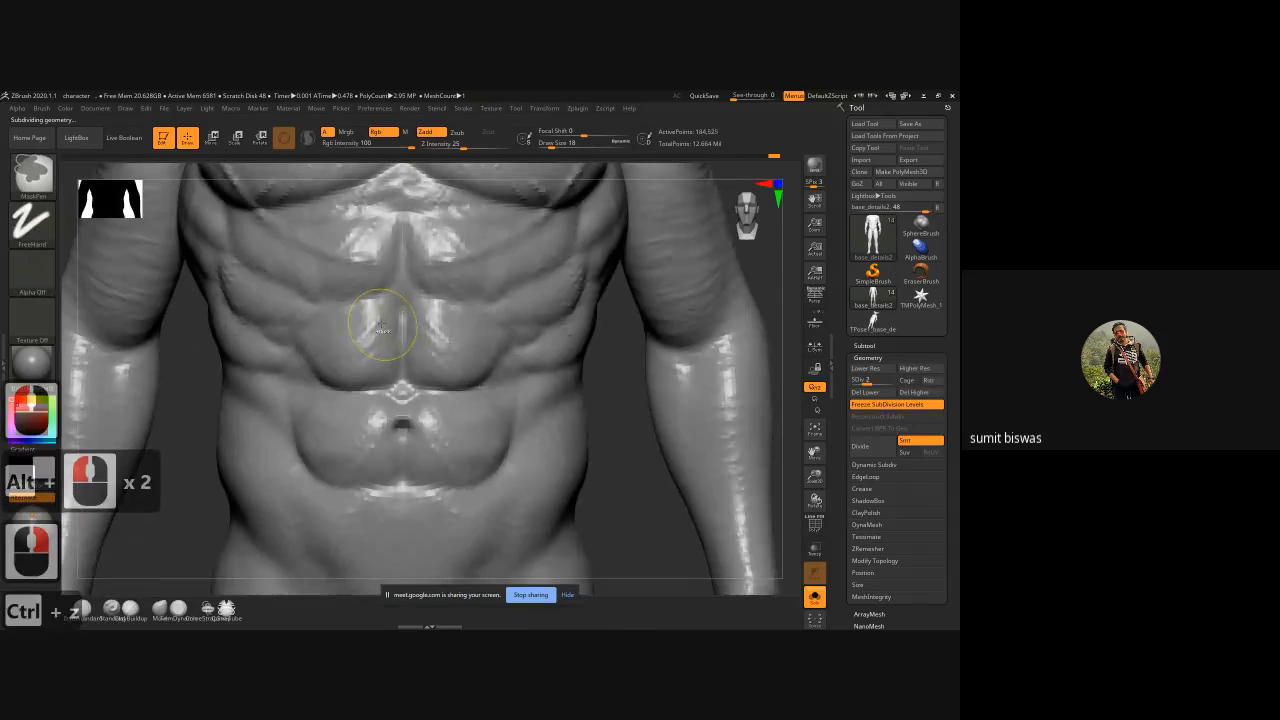
Step: Hide the Noise, basic details and all five untitled layers
left_click(867, 358)
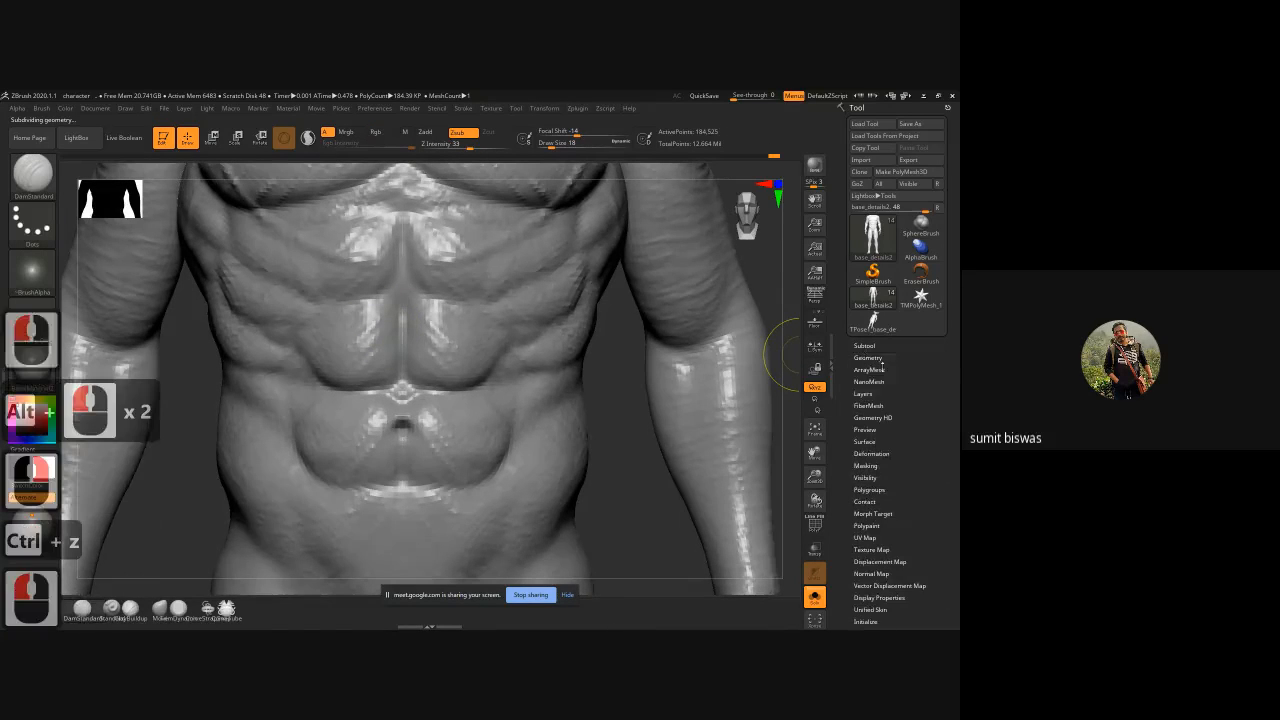
left_click(862, 393)
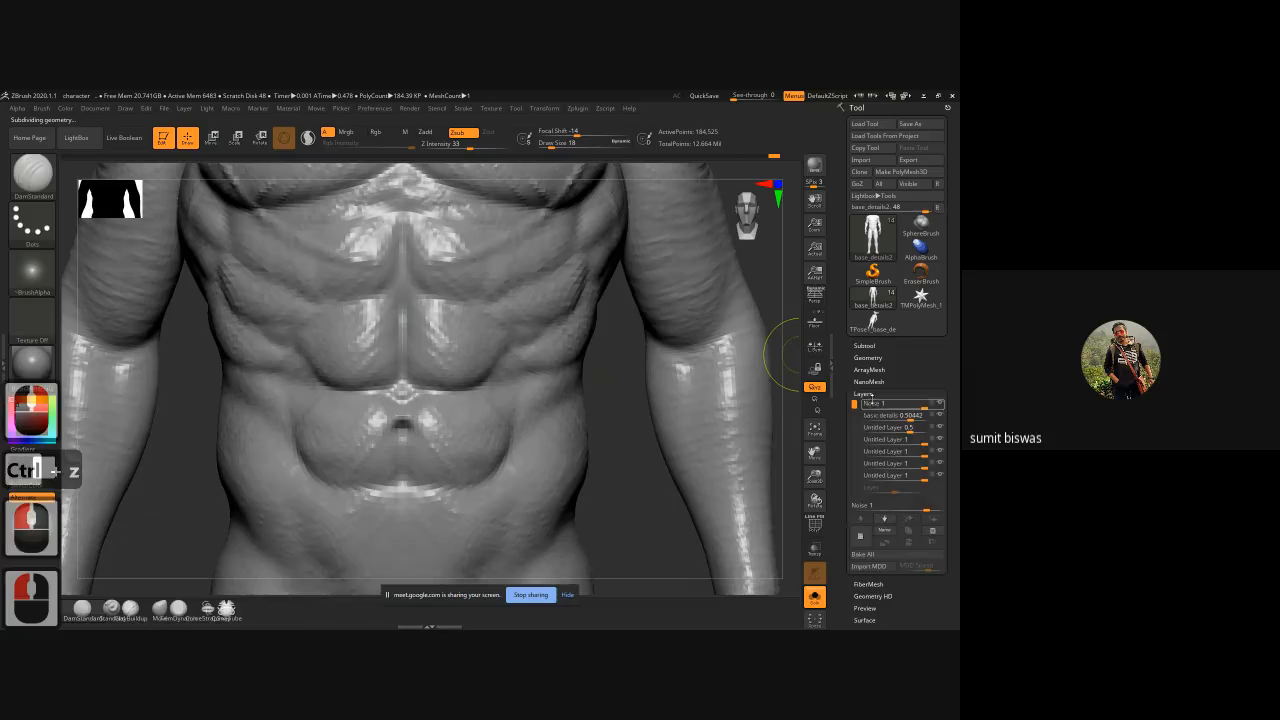
left_click(941, 404)
left_click(941, 416)
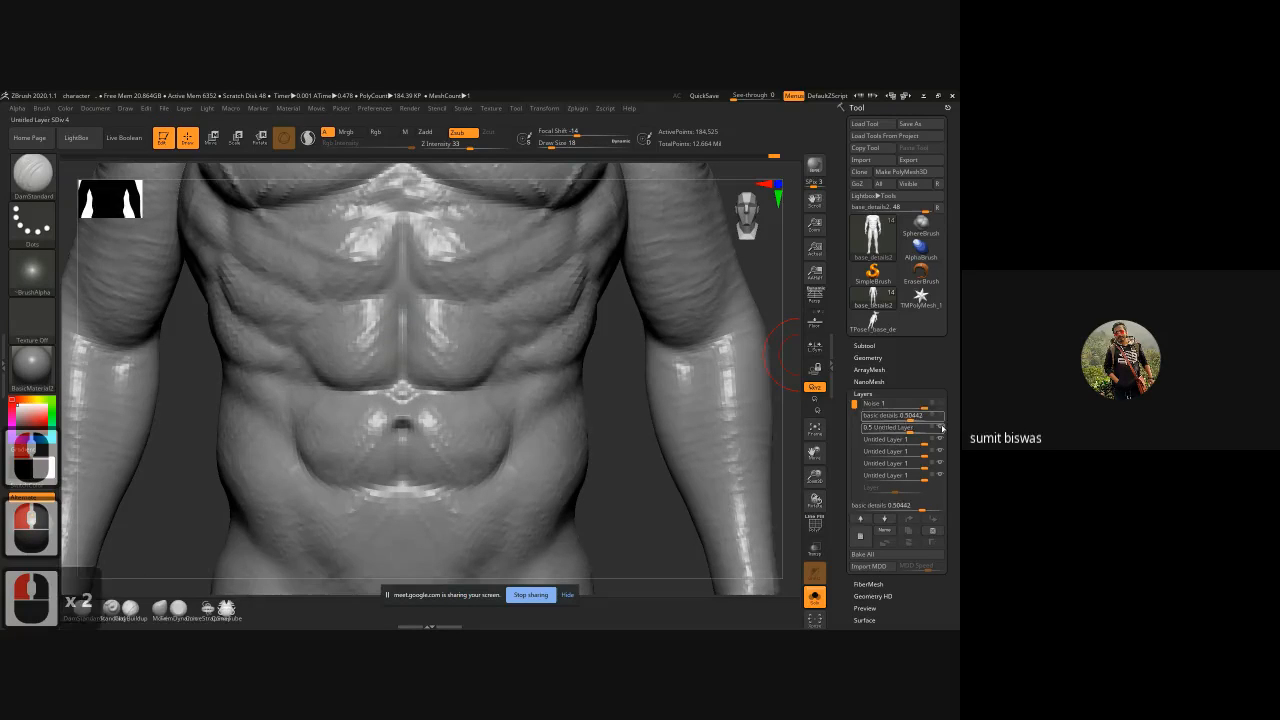
left_click(941, 428)
left_click(941, 440)
left_click(941, 452)
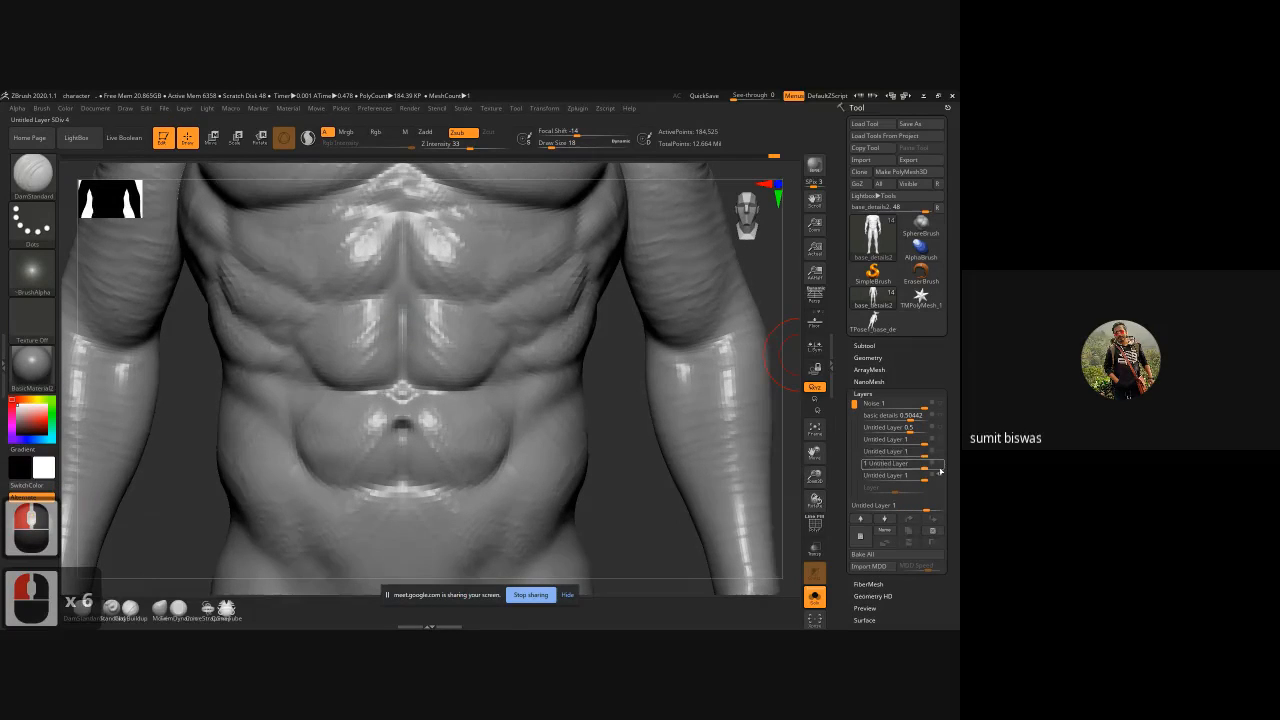
left_click(940, 464)
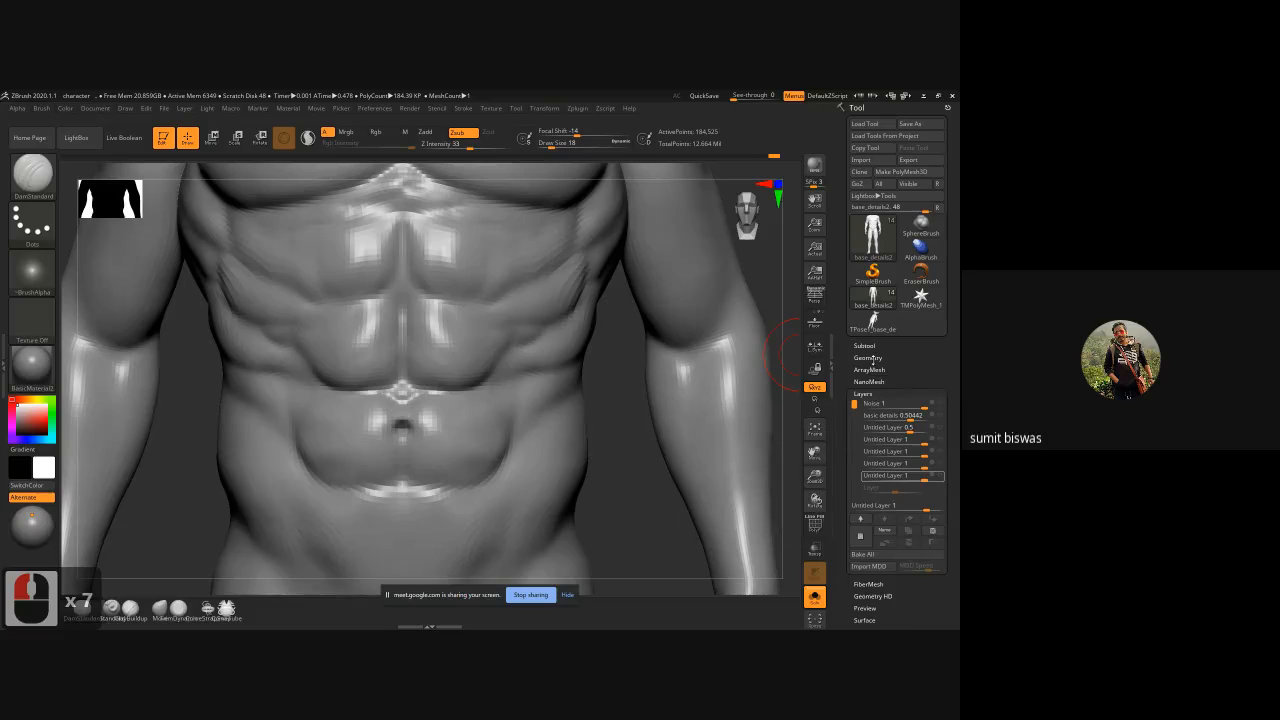
Step: Raise the body's subdivision level to 4 with all layers hidden
left_click(867, 357)
left_click_drag(870, 381, 893, 381)
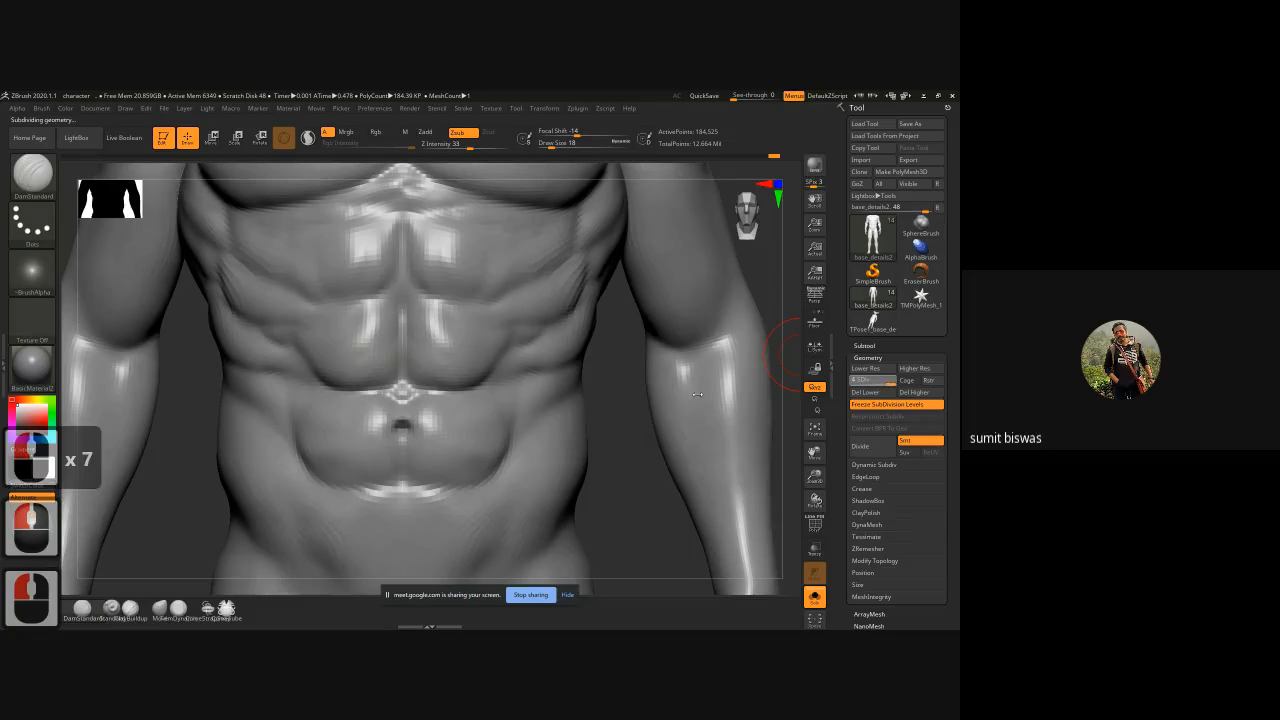
scroll(626, 432, "down", 7)
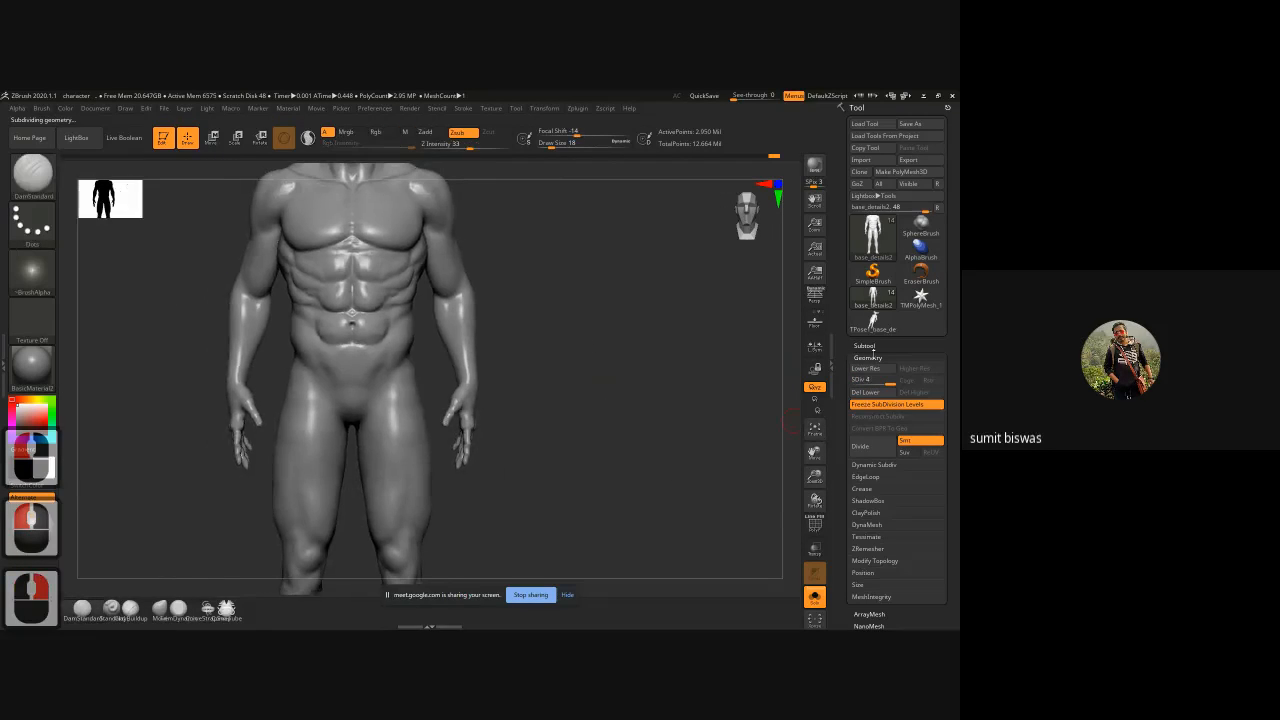
Step: Make all seven layers visible again at subdivision level 4, from Noise down to the last untitled layer
left_click(872, 357)
left_click(866, 394)
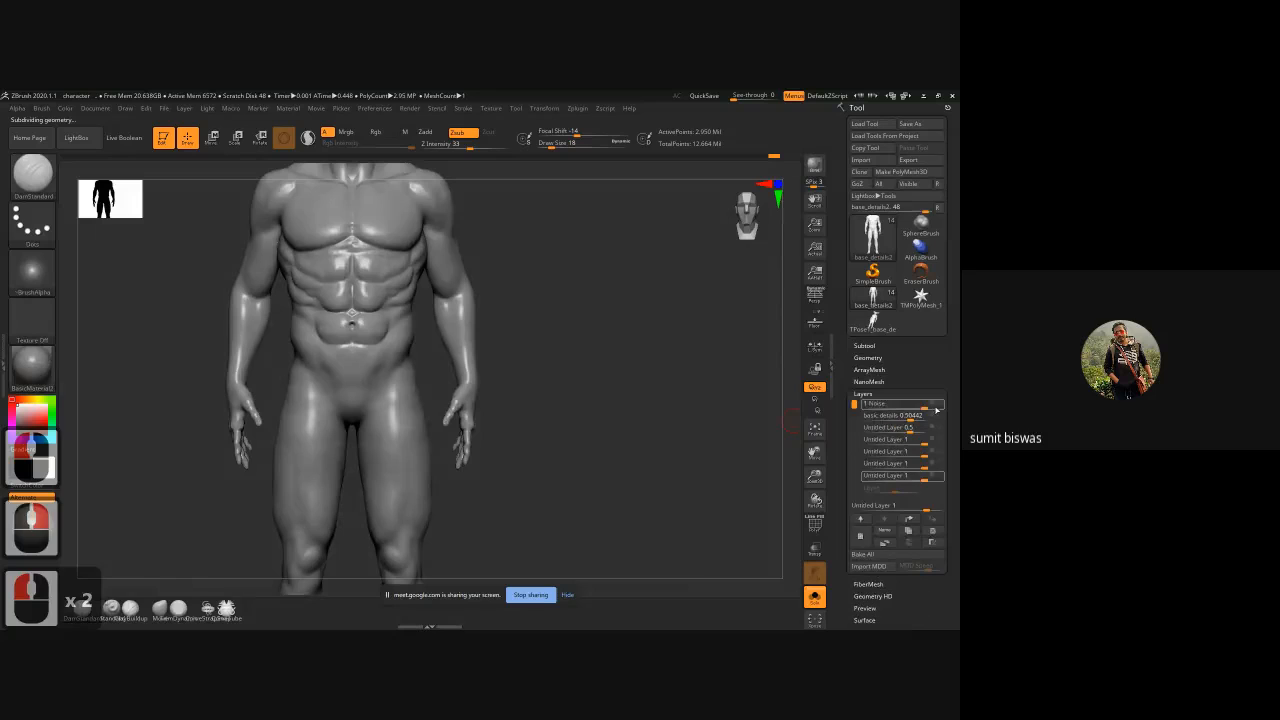
mouse_move(940, 418)
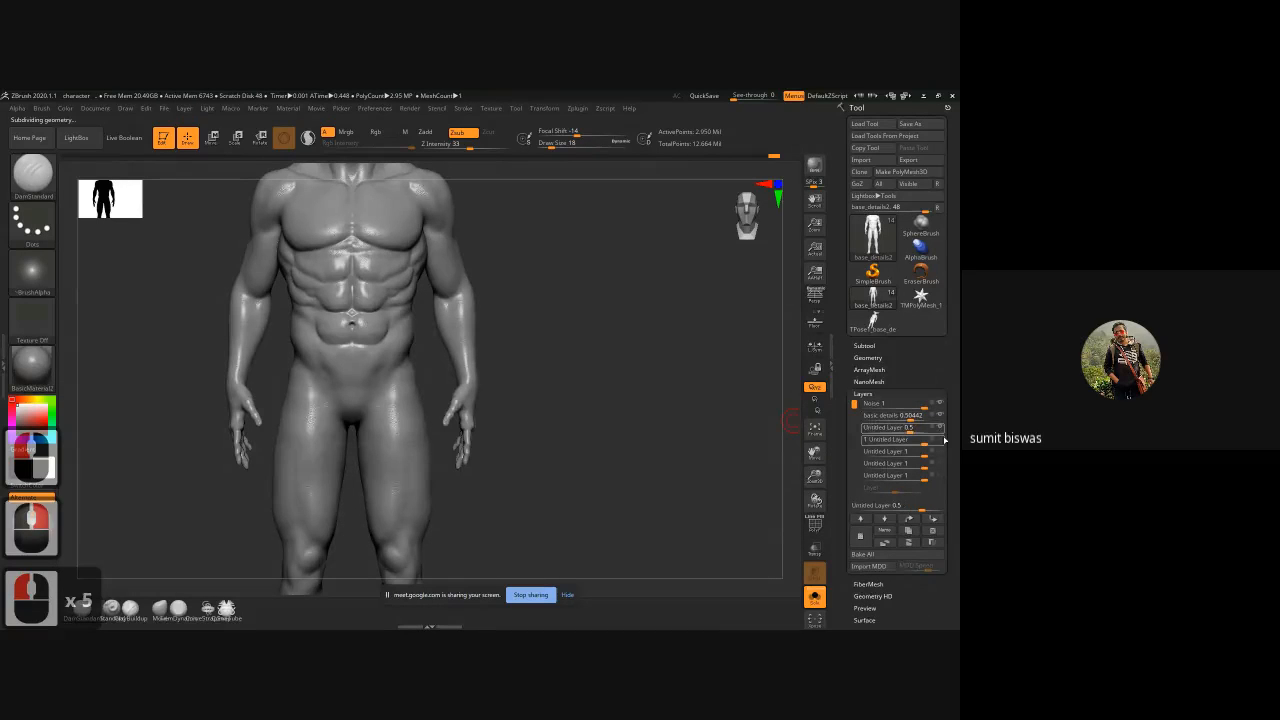
left_click(942, 452)
left_click(941, 452)
left_click(941, 464)
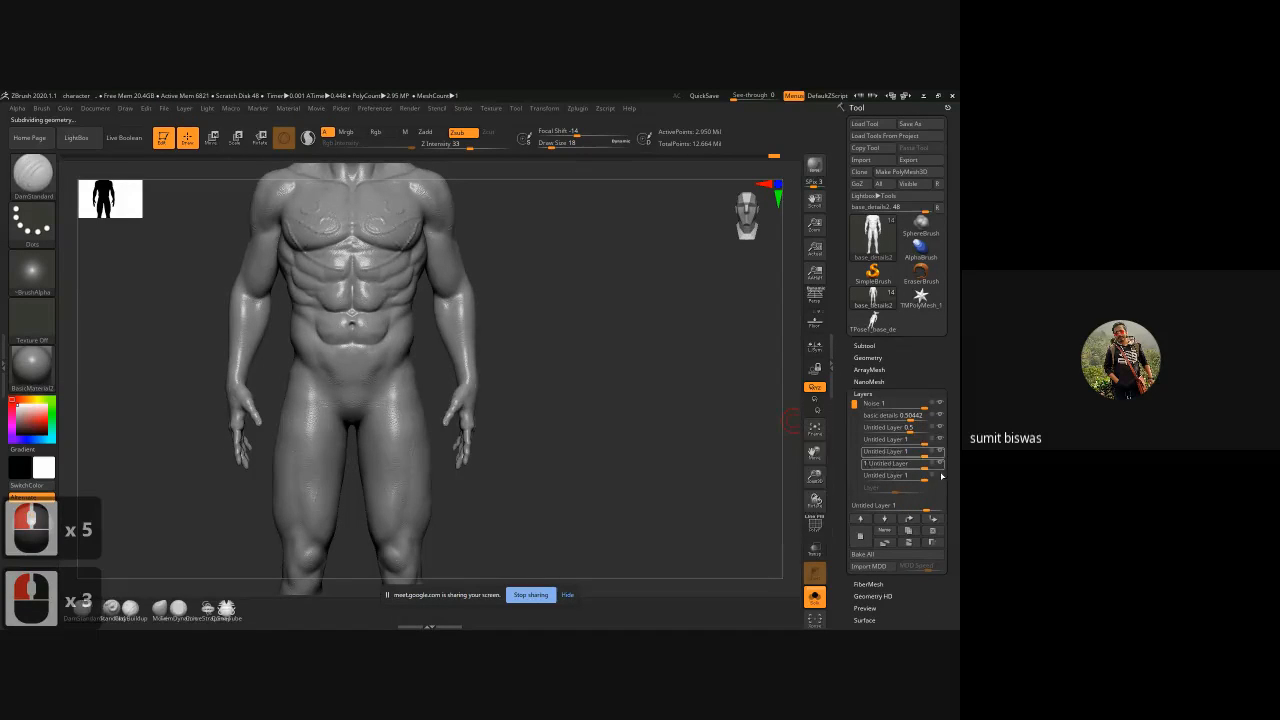
left_click(941, 476)
left_click_drag(548, 440, 546, 397, "alt")
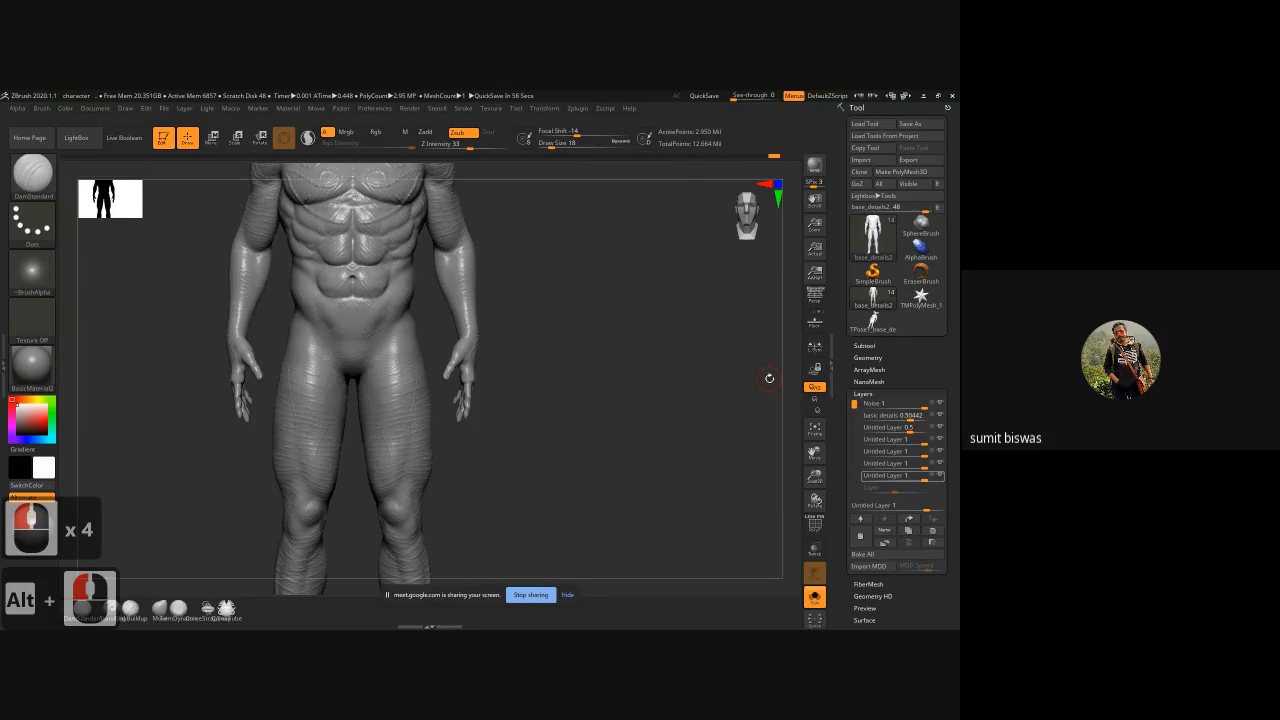
Step: Examine the surface detail on the legs, back and chest with all layers visible
left_click(495, 300, "alt")
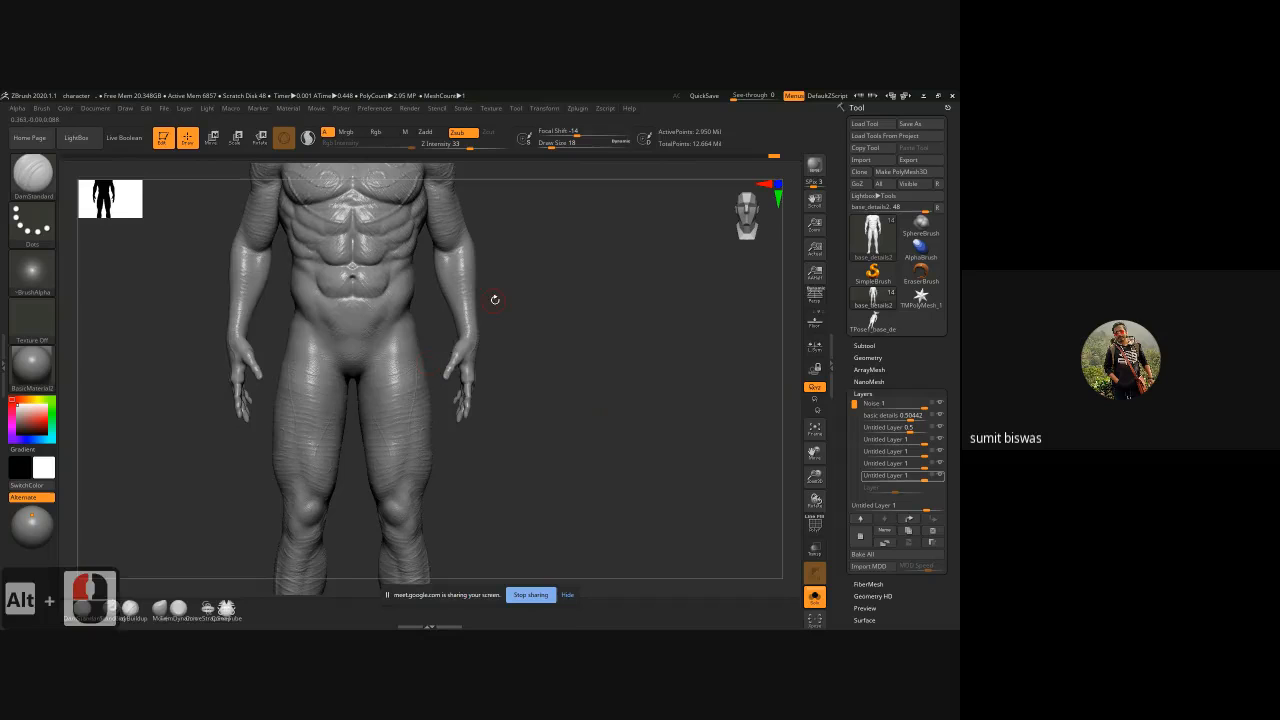
left_click_drag(495, 300, 505, 322, "alt")
left_click_drag(520, 496, 517, 374, "alt")
left_click_drag(494, 443, 547, 447)
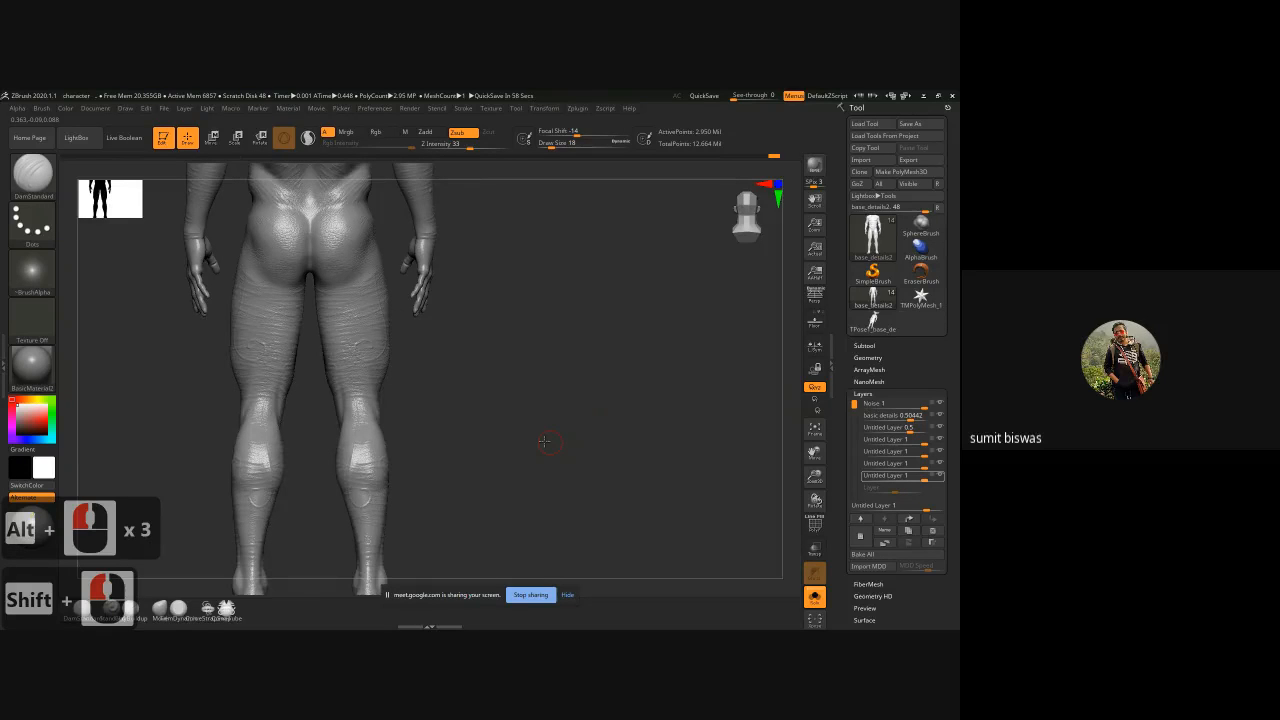
mouse_move(544, 441)
left_mouse_down("shift")
mouse_move(526, 374)
mouse_move(589, 420)
mouse_move(660, 438)
left_mouse_up("shift")
right_click_drag(660, 438, 645, 530, "ctrl")
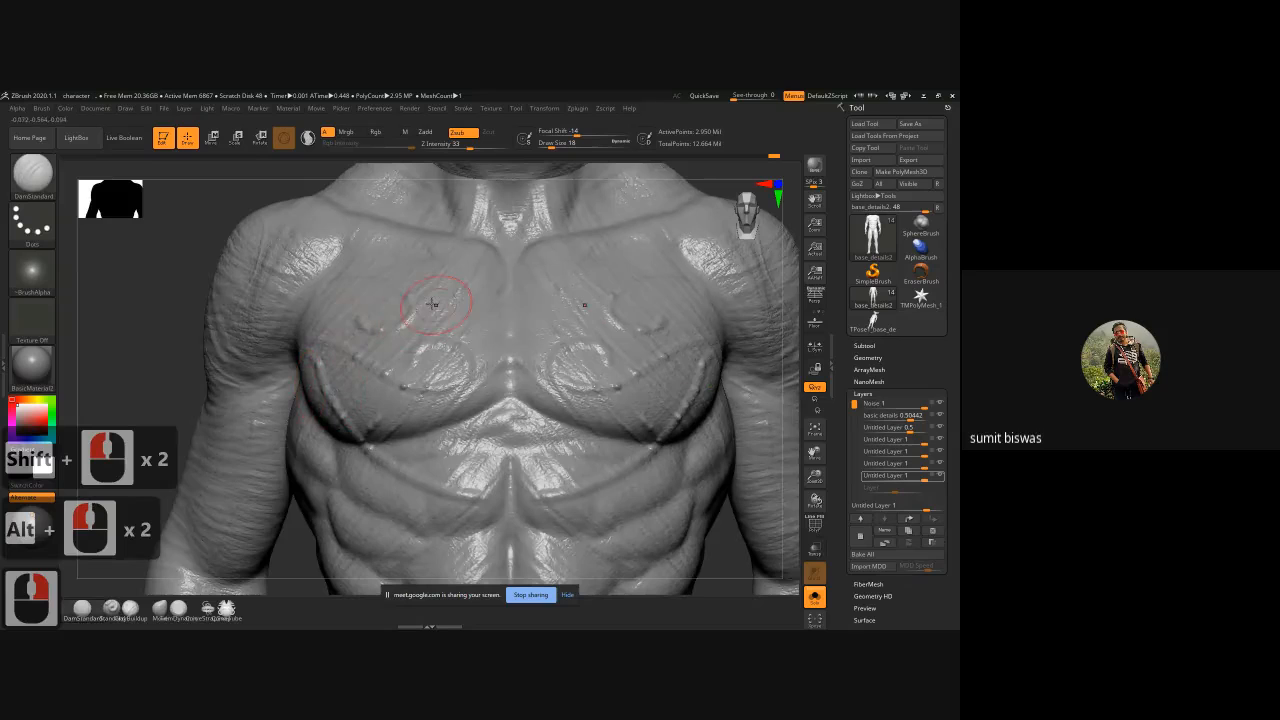
Step: Toggle the last two untitled layers off and back on to compare their effect on the chest
left_click(940, 477)
left_click(940, 477)
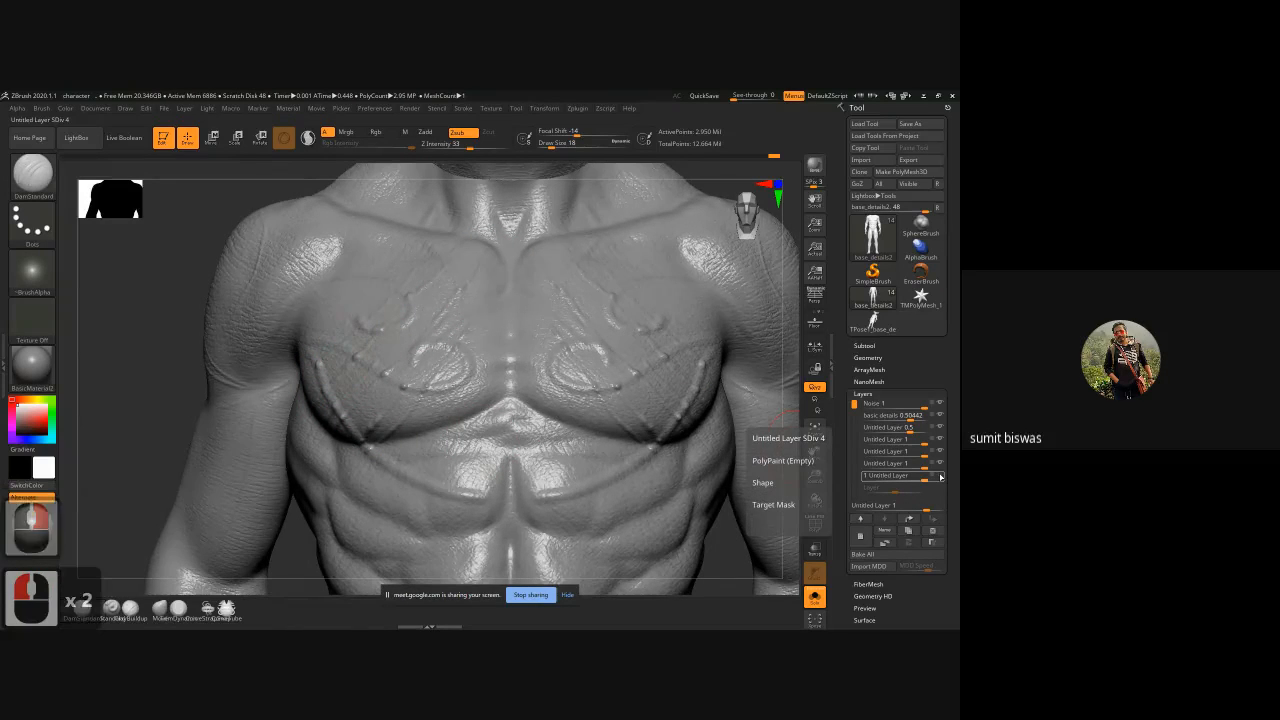
left_click(940, 477)
left_click(940, 477)
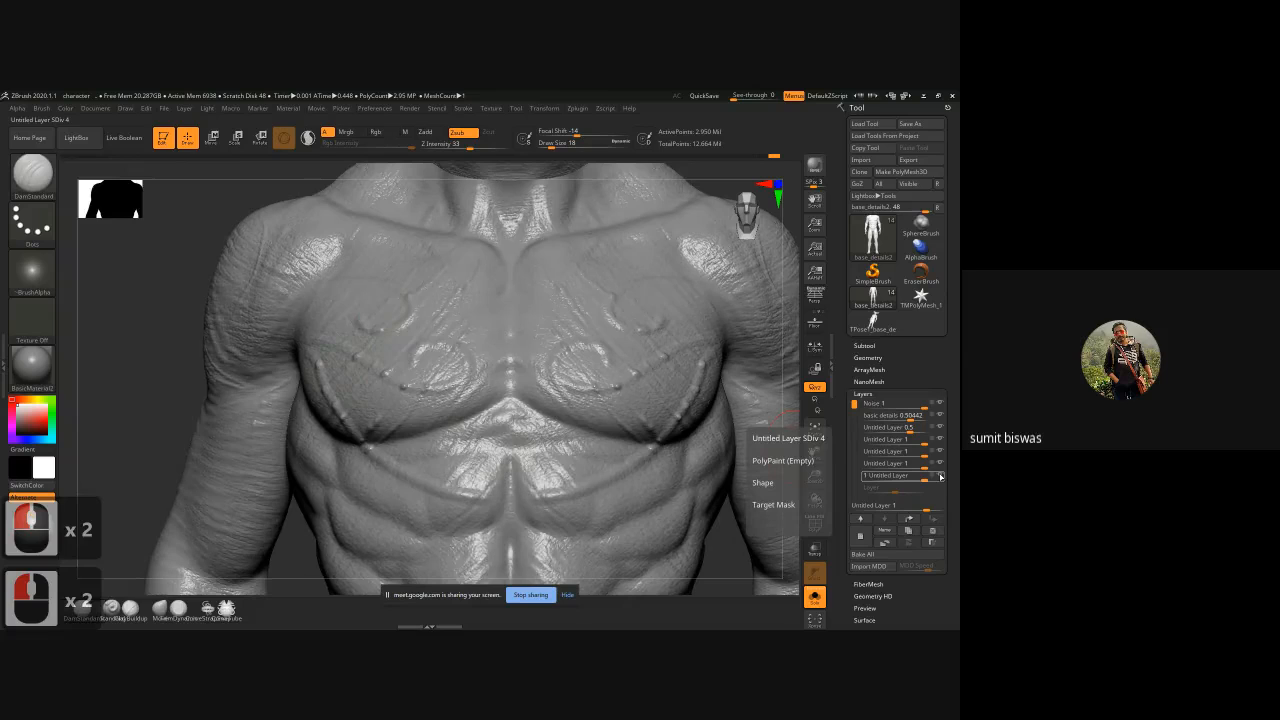
left_click(940, 477)
left_click(940, 477)
left_click(940, 465)
left_click(940, 465)
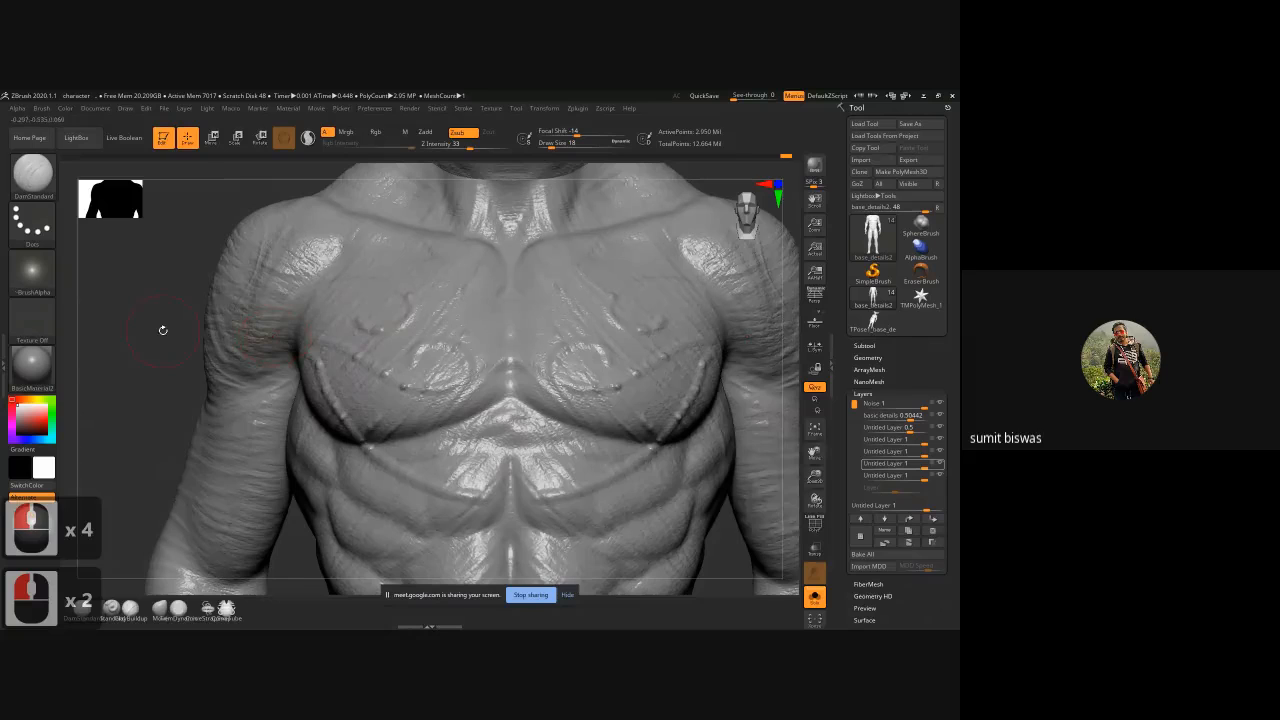
Step: Toggle the second-to-last untitled layer off and on to compare the upper back, and return to a front view of the body
left_click_drag(163, 329, 606, 386)
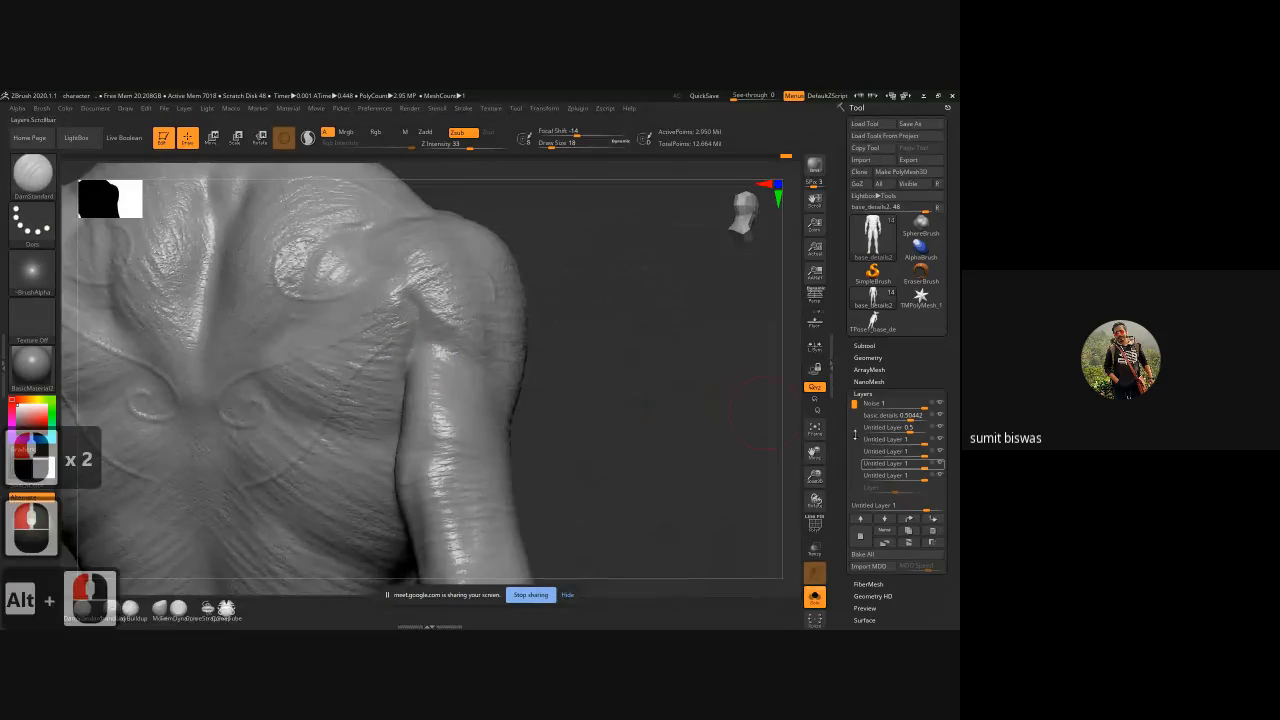
left_click(940, 465)
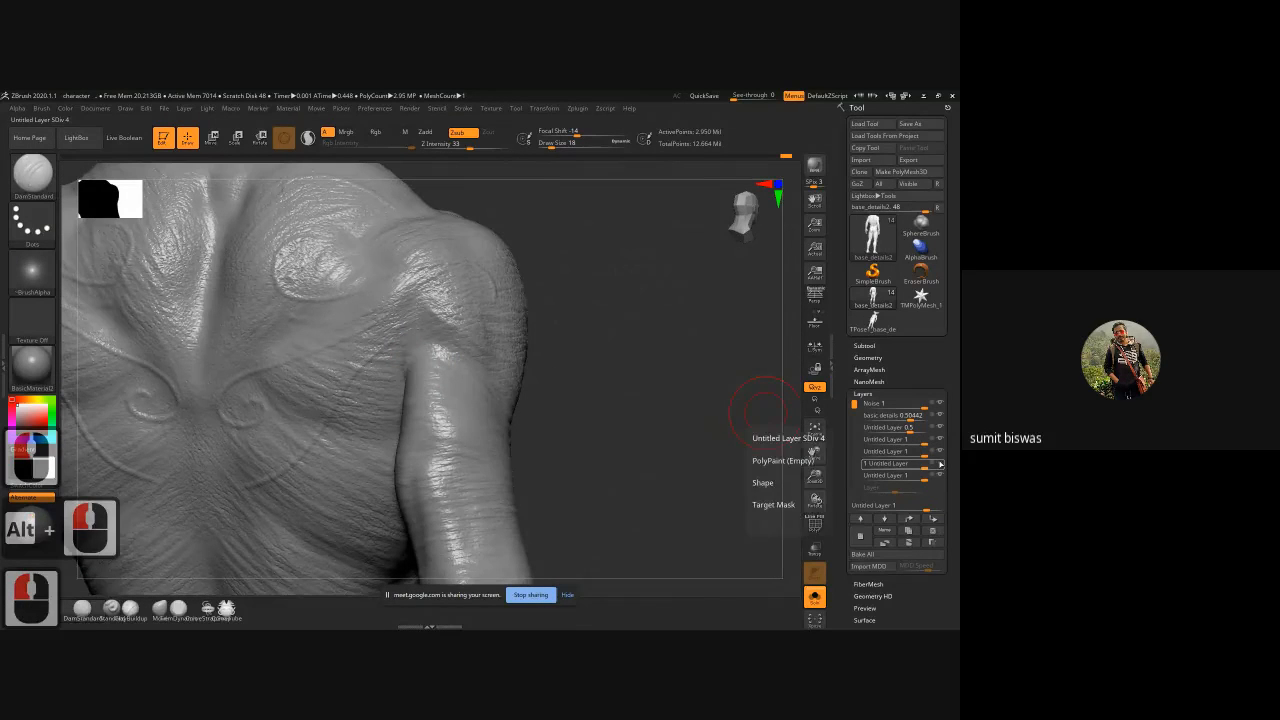
left_click(940, 465)
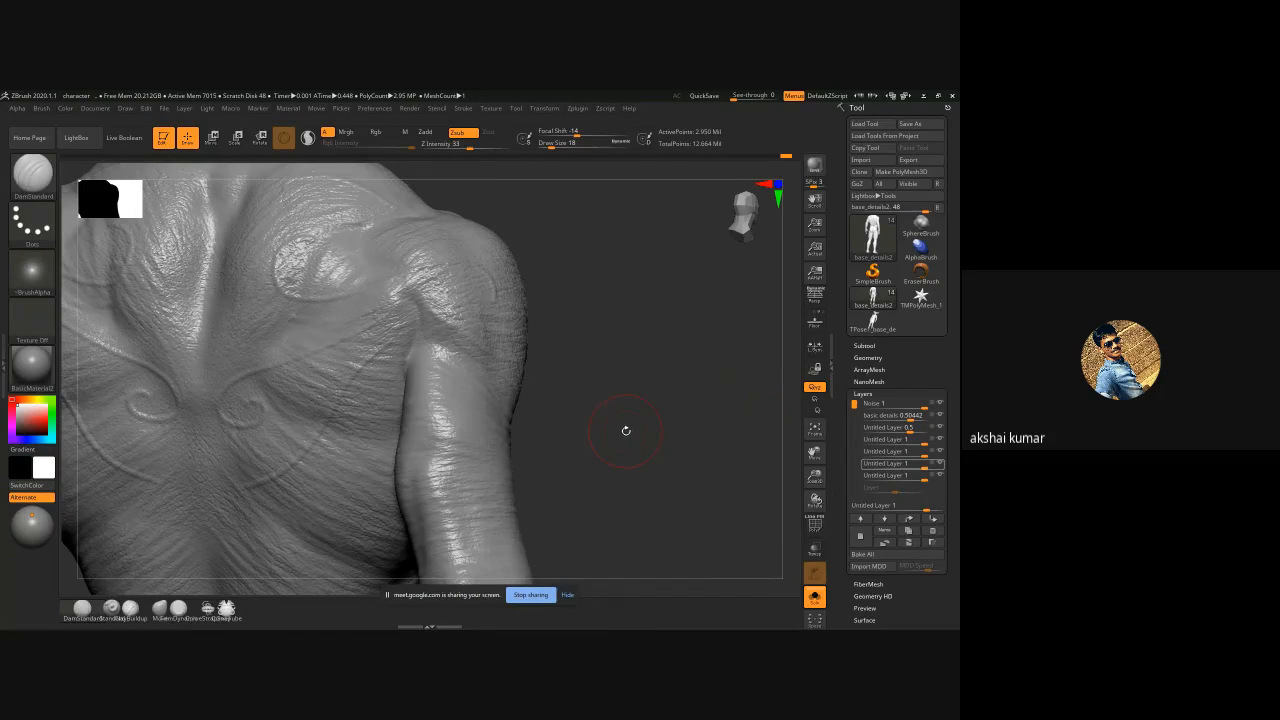
double_click(675, 448)
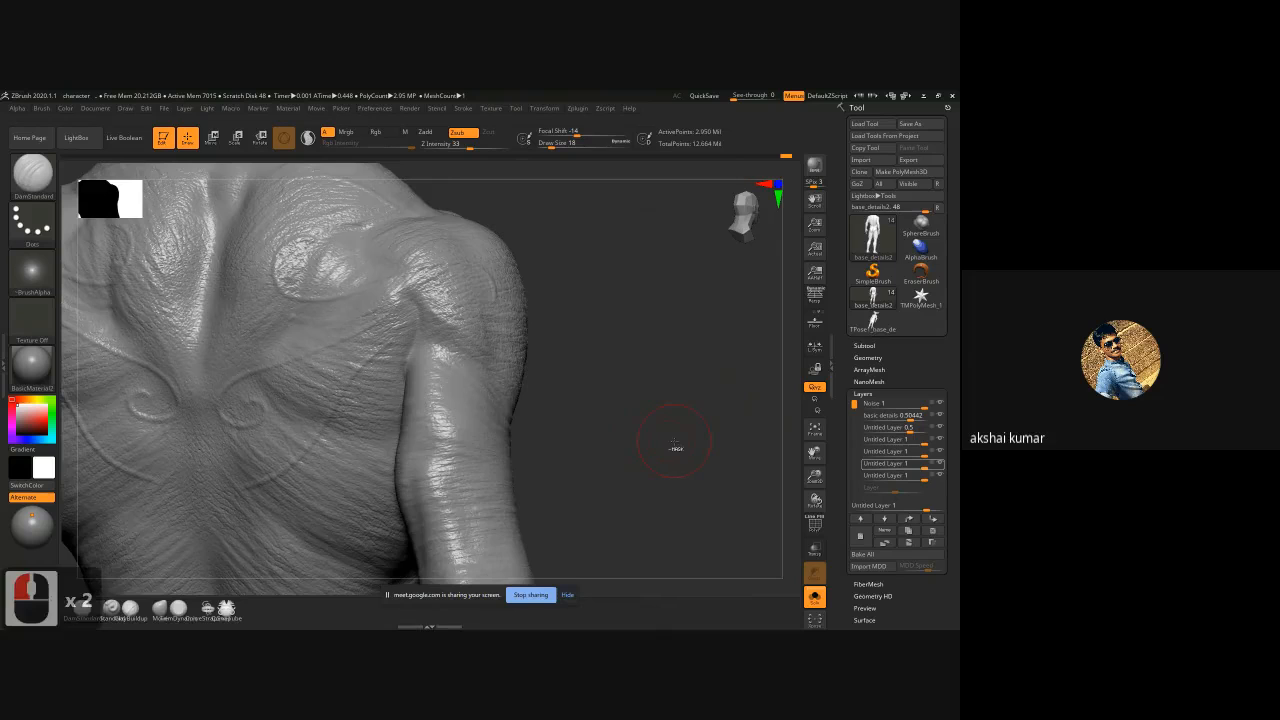
right_click_drag(675, 448, 590, 412, "ctrl")
mouse_move(590, 412)
left_mouse_down("alt")
mouse_move(592, 340)
mouse_move(623, 400)
mouse_move(596, 409)
left_mouse_up("alt")
left_click_drag(694, 421, 622, 401, "alt")
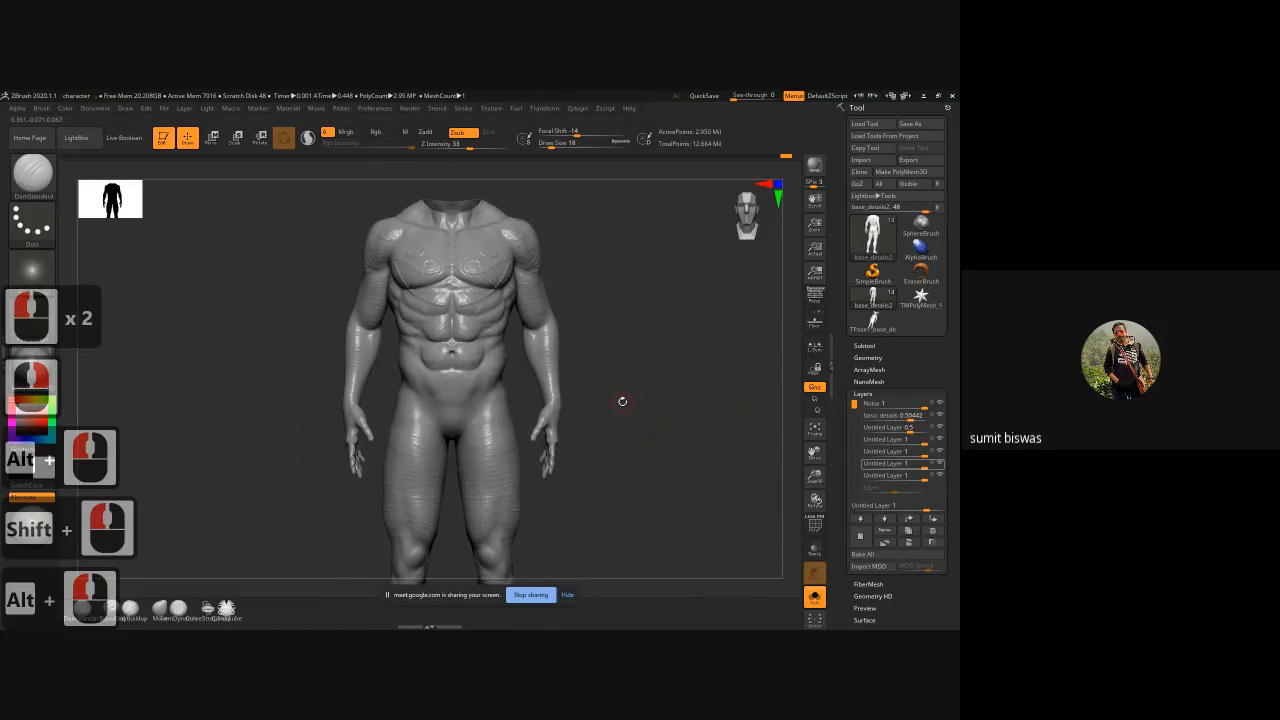
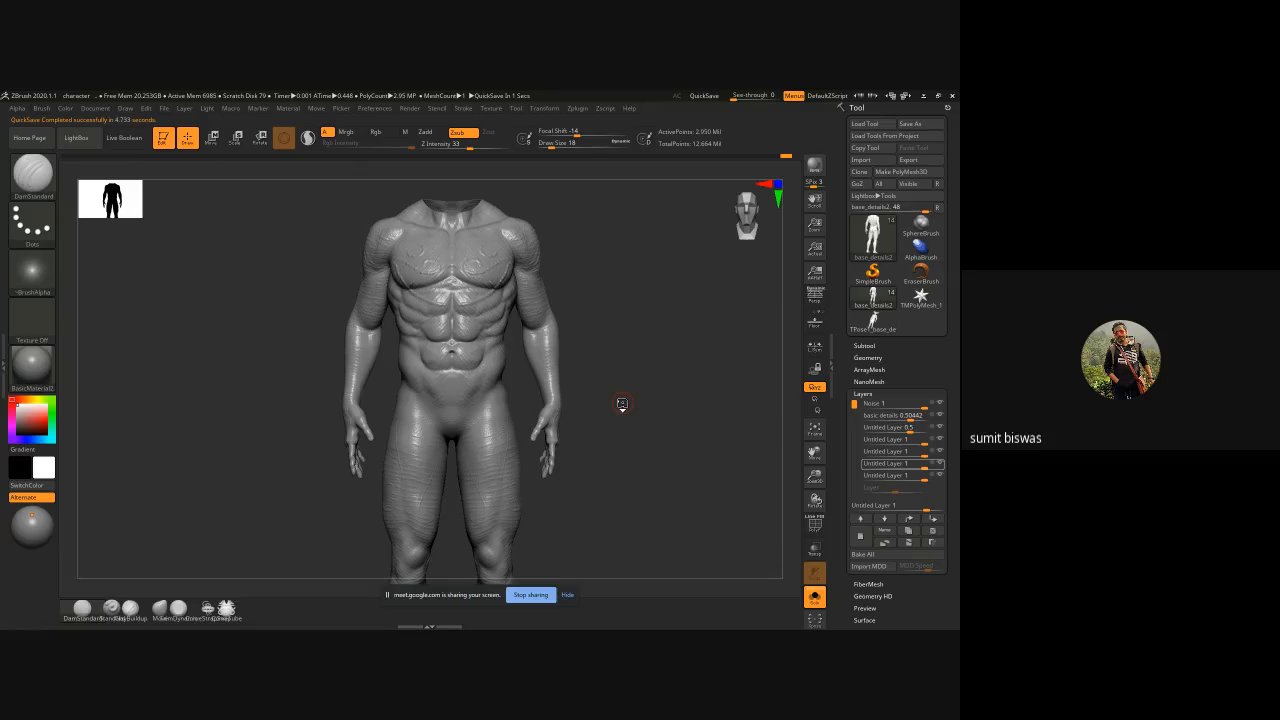
Step: Check the Ghost Dog character image in the other window, and return to the ZBrush body sculpt
key("alt+Tab")
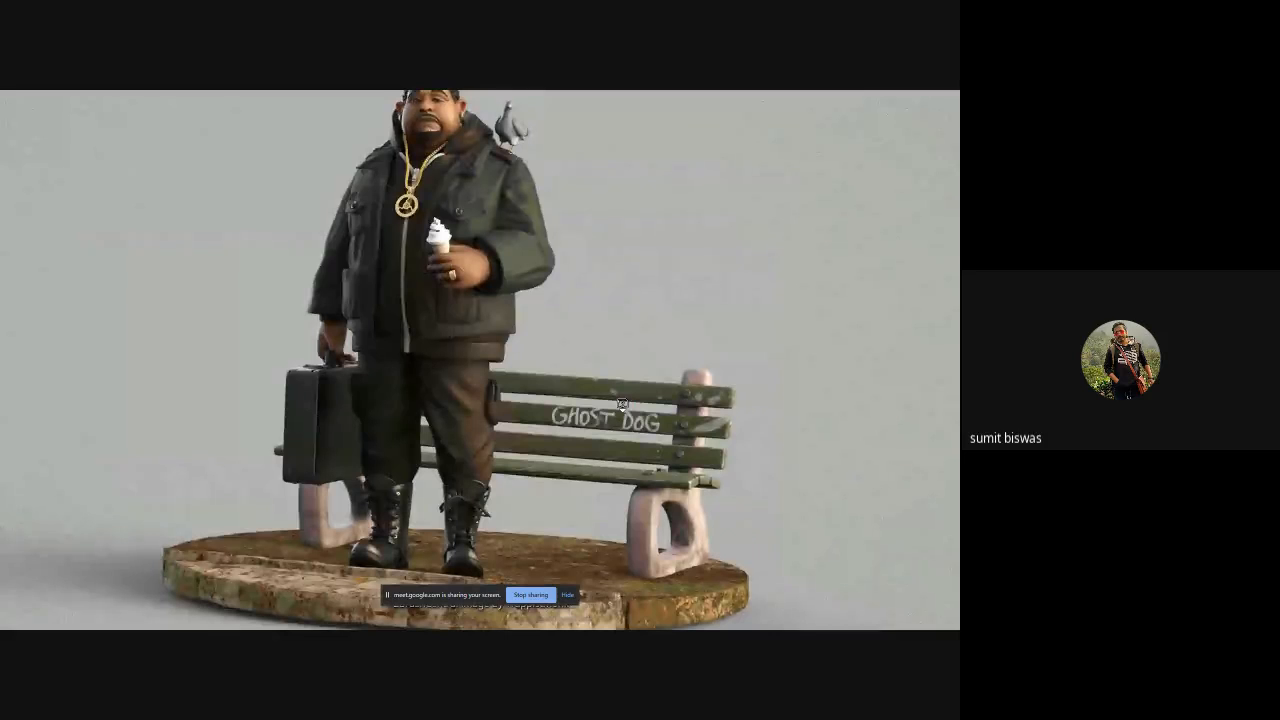
key("alt+Tab")
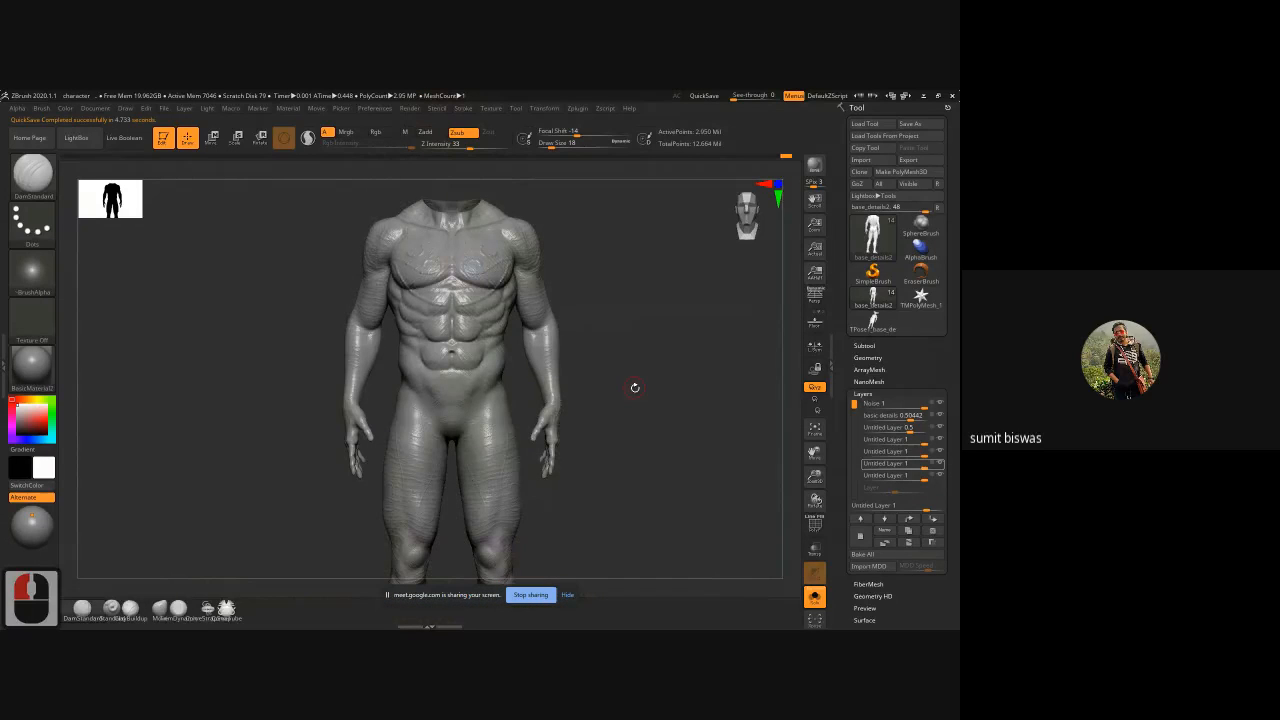
left_click_drag(634, 387, 624, 387)
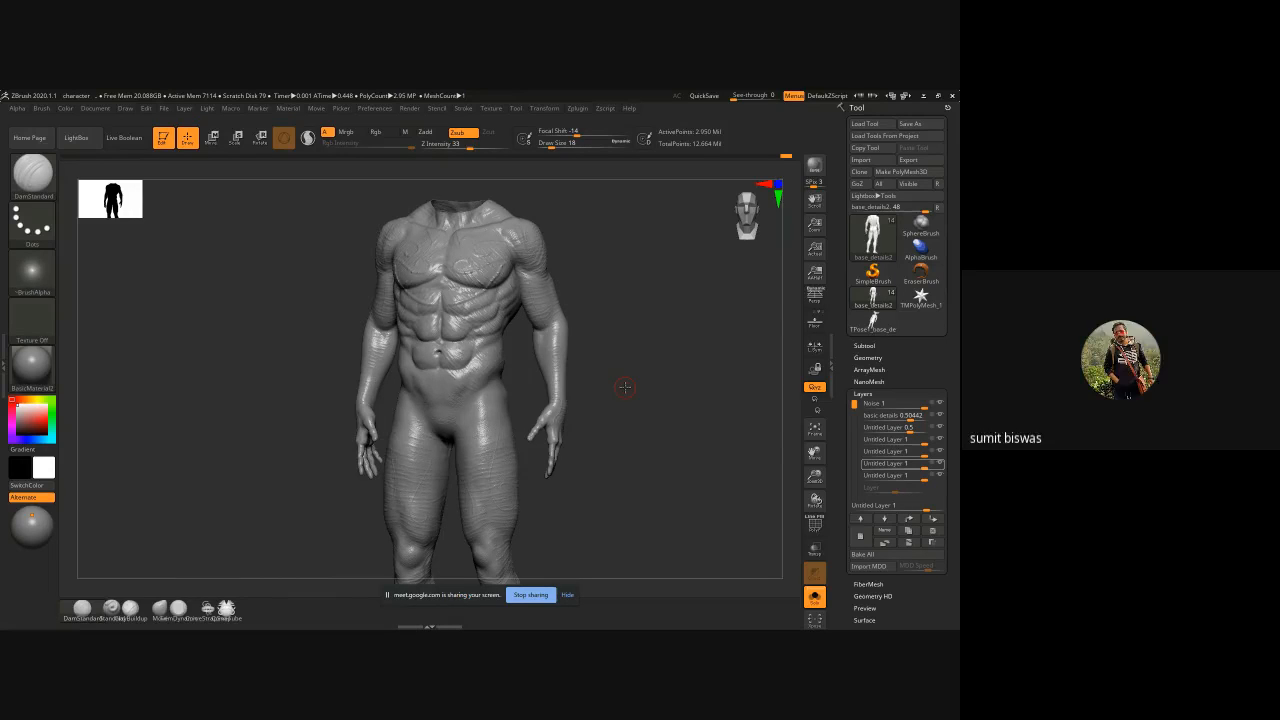
left_click_drag(599, 424, 603, 423, "shift")
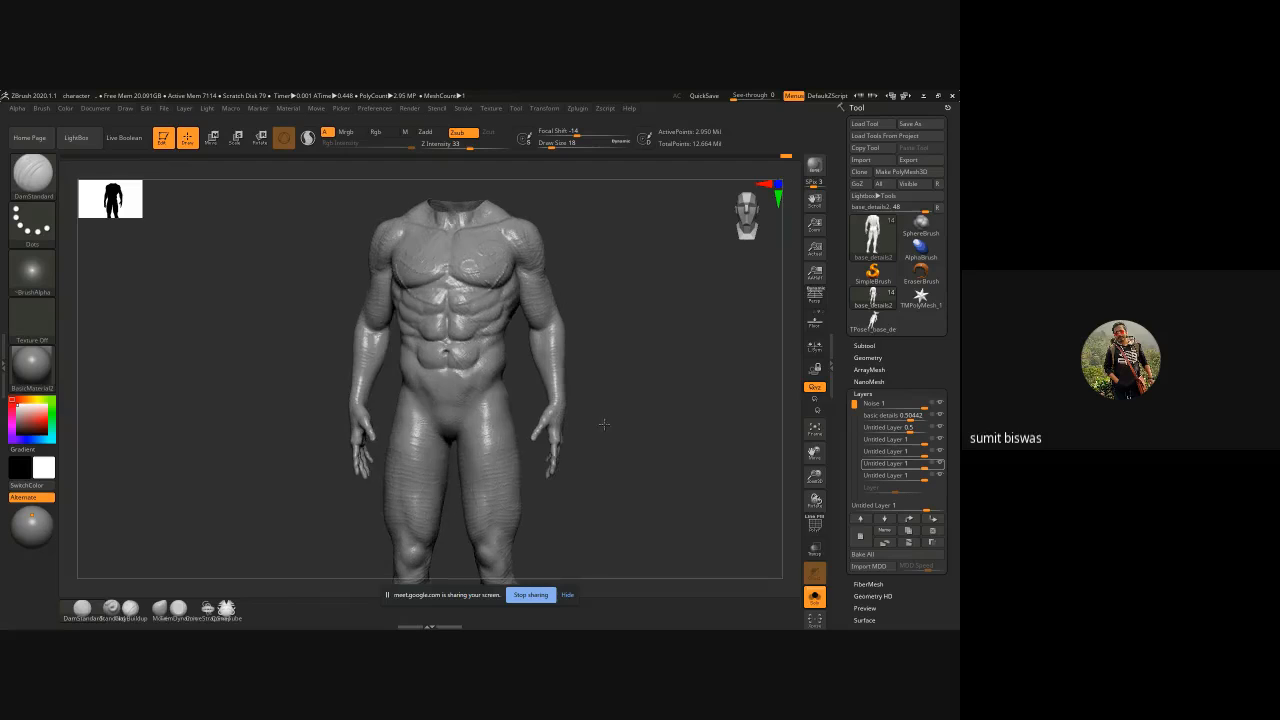
Step: Turn off Solo to show the body with its other subtools, and examine the arm wraps, belt and loincloth
left_click(816, 600)
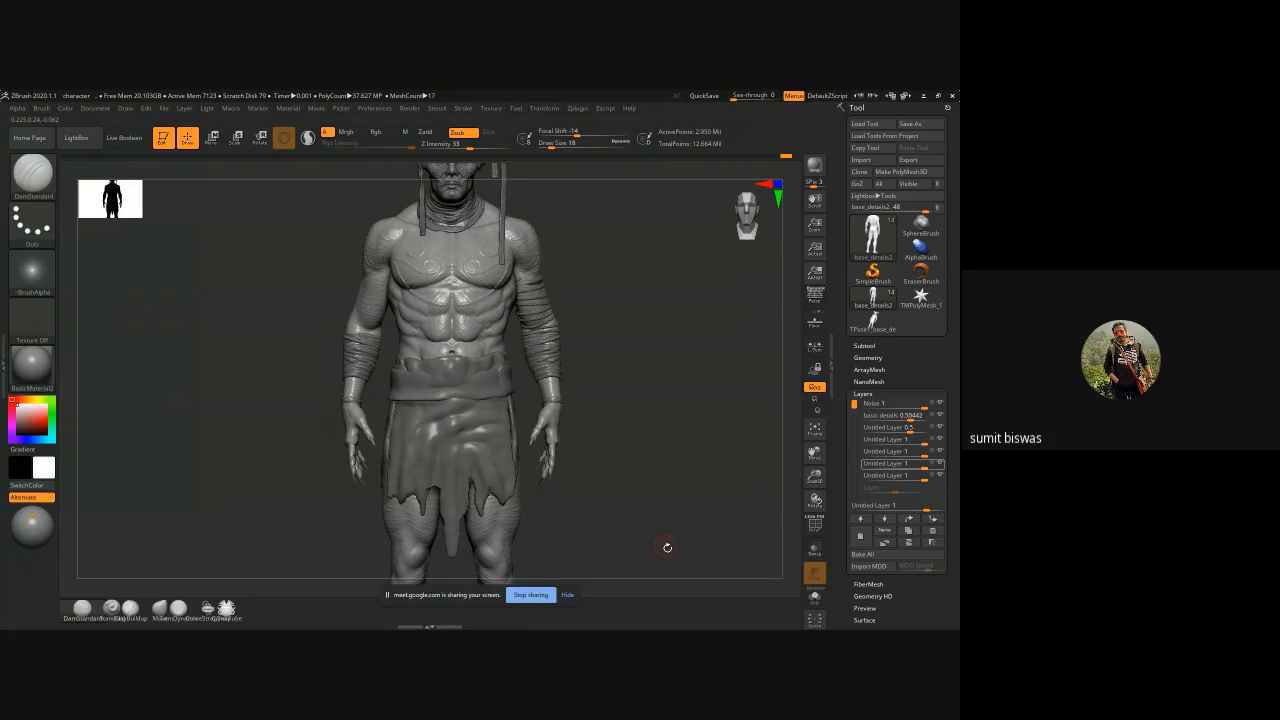
mouse_move(667, 547)
left_mouse_down("alt")
mouse_move(650, 463)
mouse_move(514, 352)
mouse_move(643, 503)
left_mouse_up("alt")
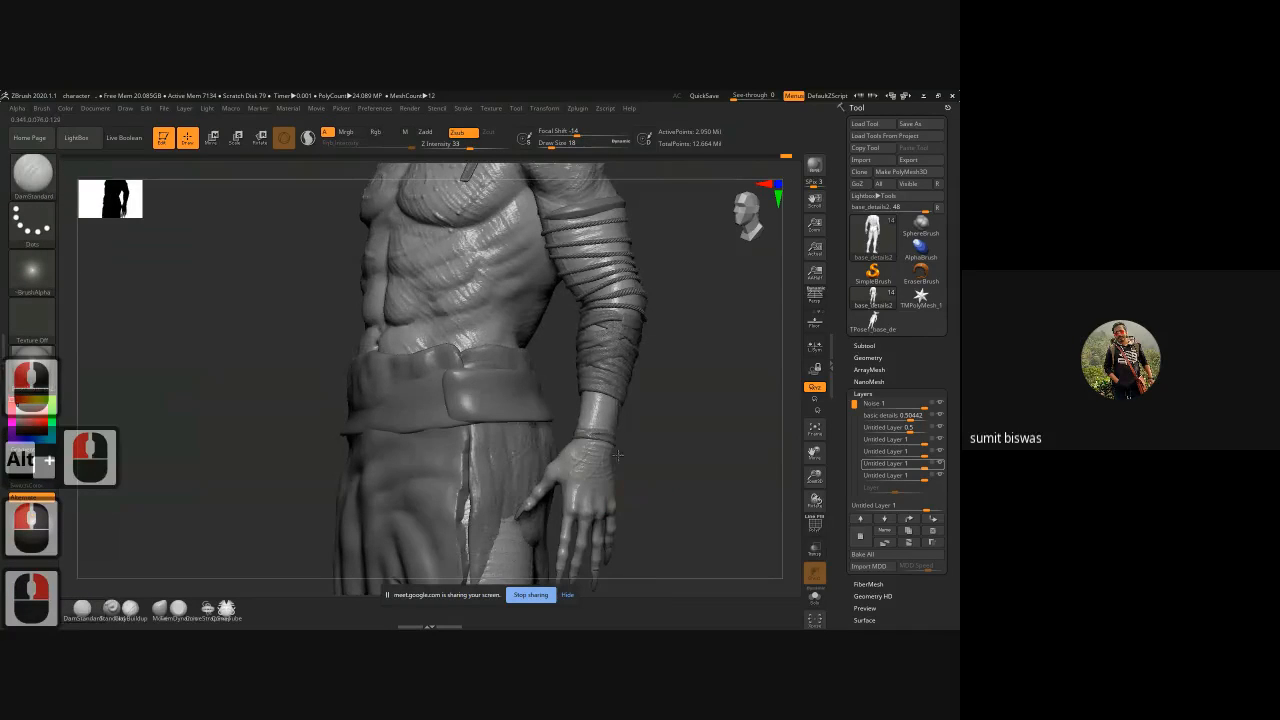
left_click_drag(618, 456, 563, 470, "alt")
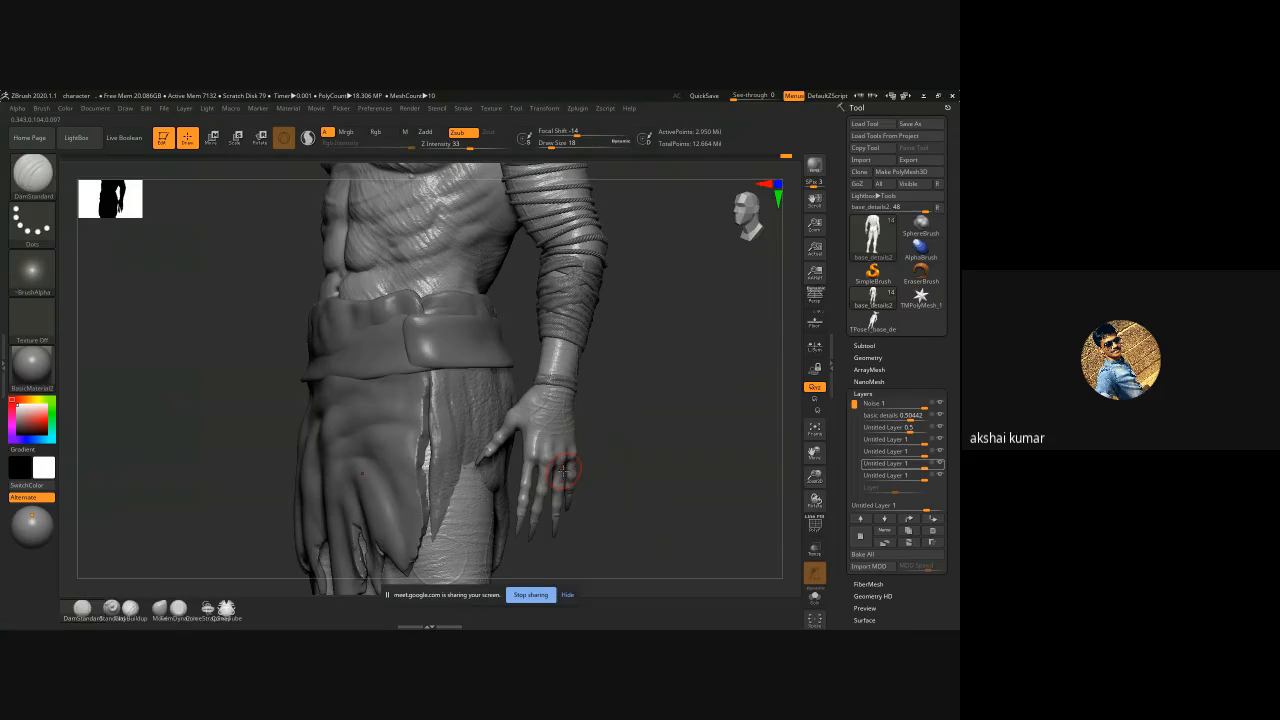
left_click(563, 470, "ctrl+alt")
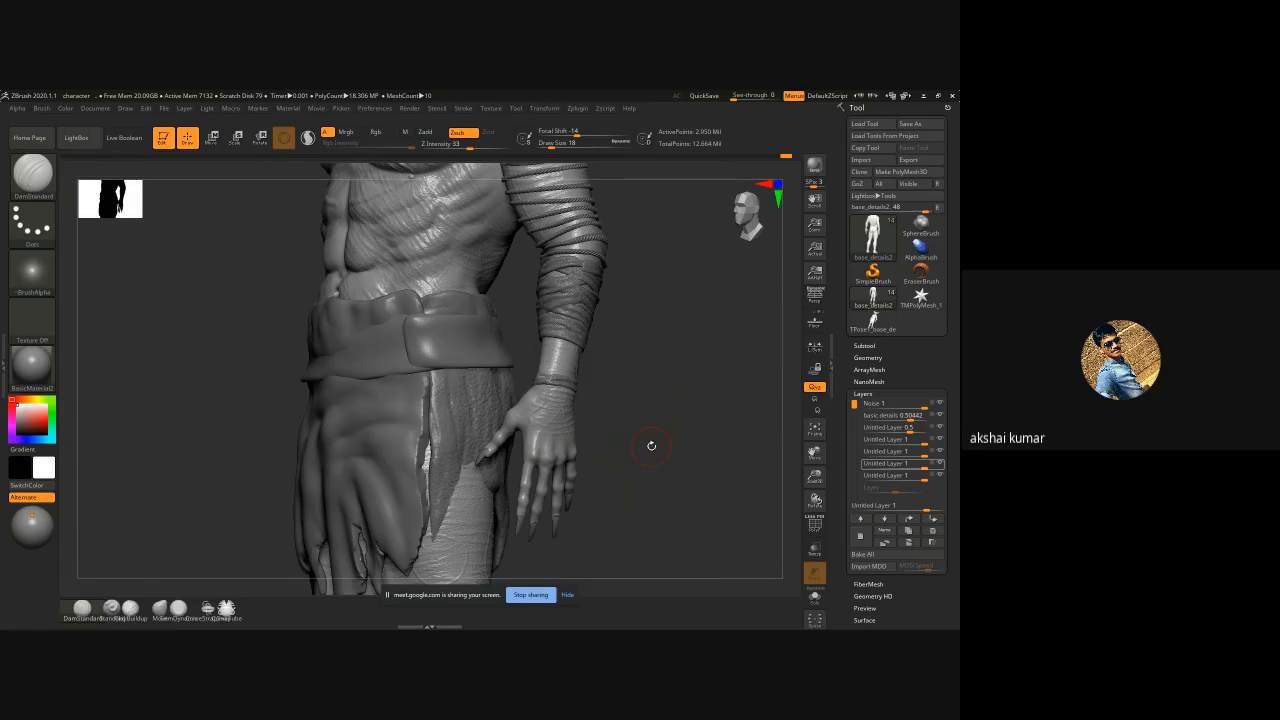
left_click(652, 446, "alt")
Step: Save the project over the existing character.ZPR in the Organic folder
key("ctrl+s")
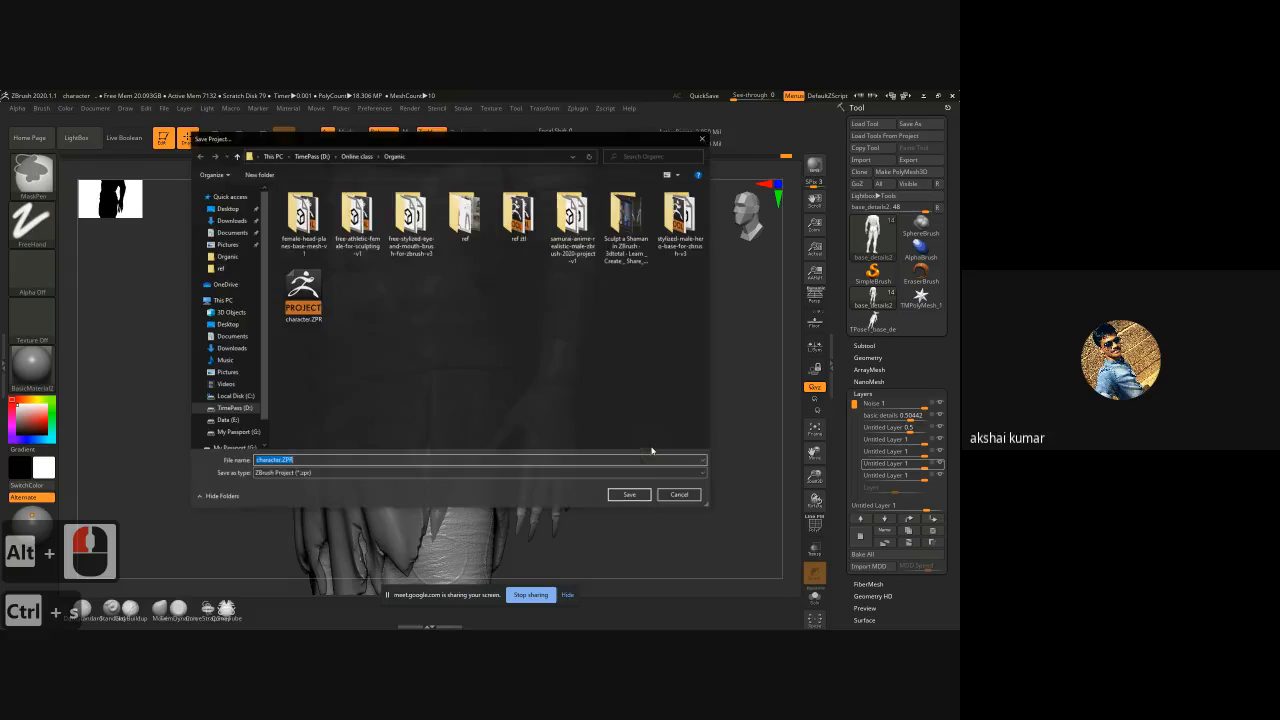
double_click(303, 295)
left_click(508, 357)
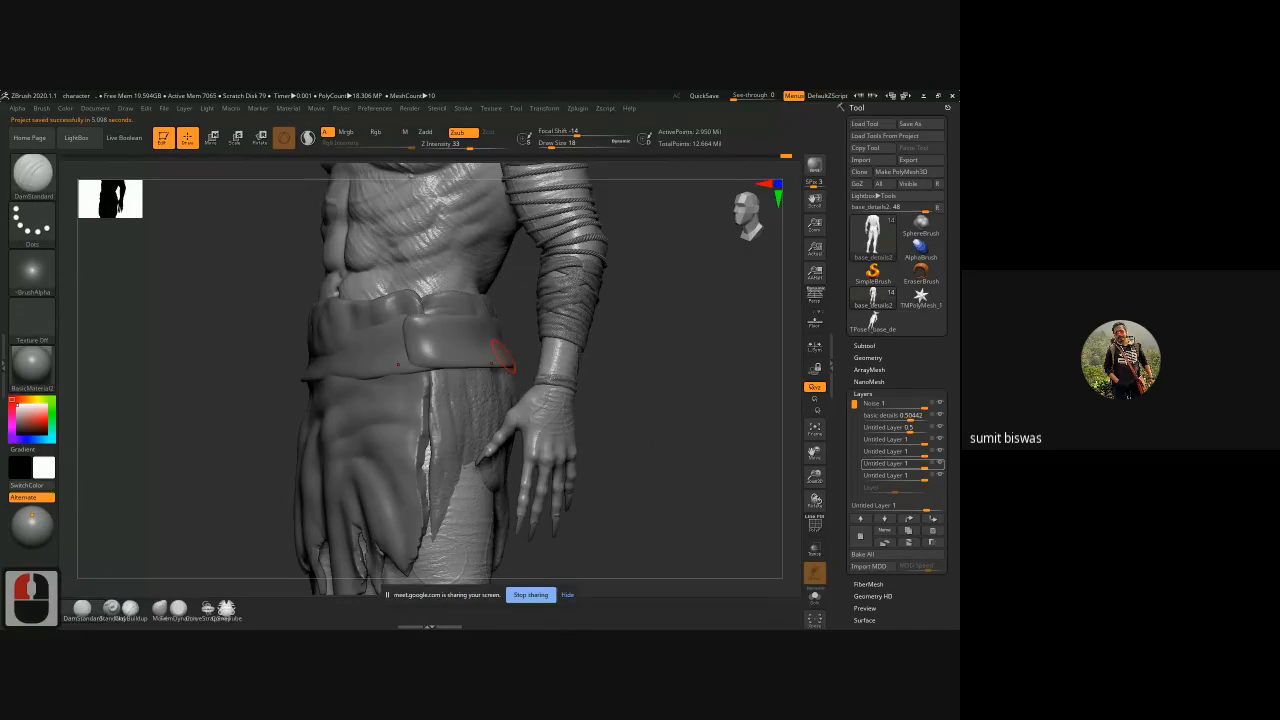
Step: Switch to the antlered characther tool, face the body from the front, and show its subtool list
left_click(503, 357)
double_click(503, 357)
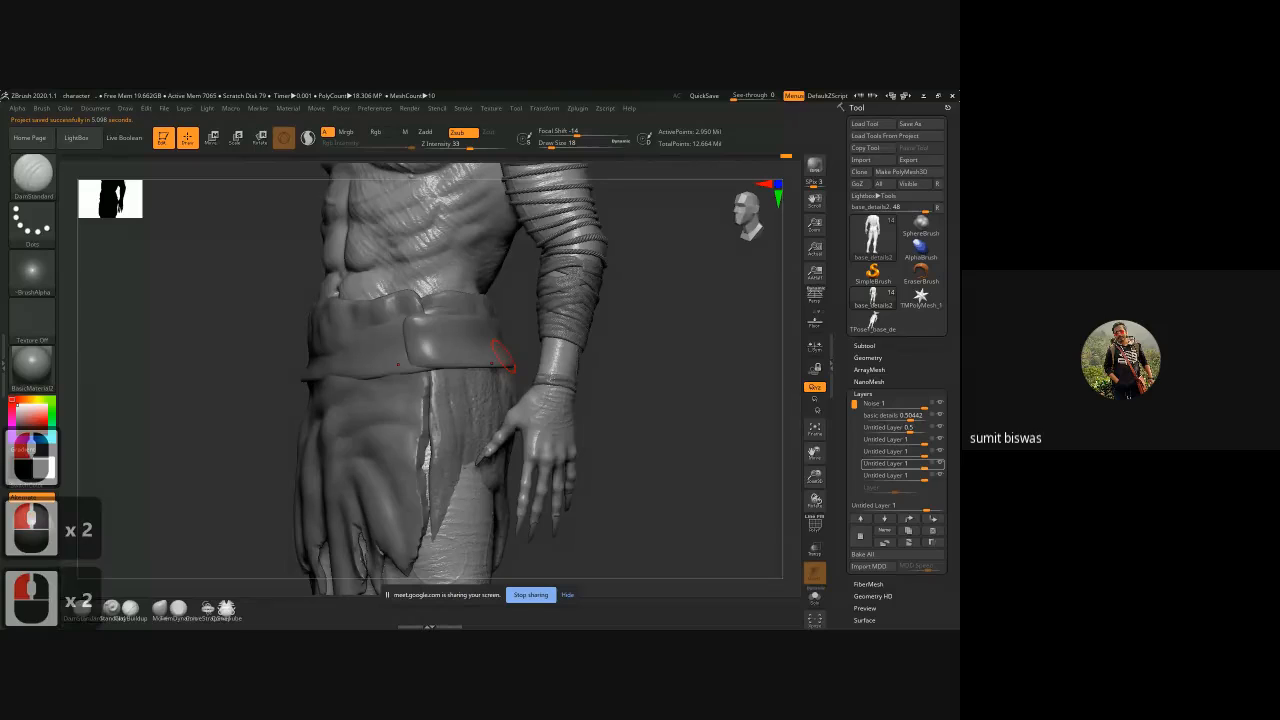
double_click(503, 357)
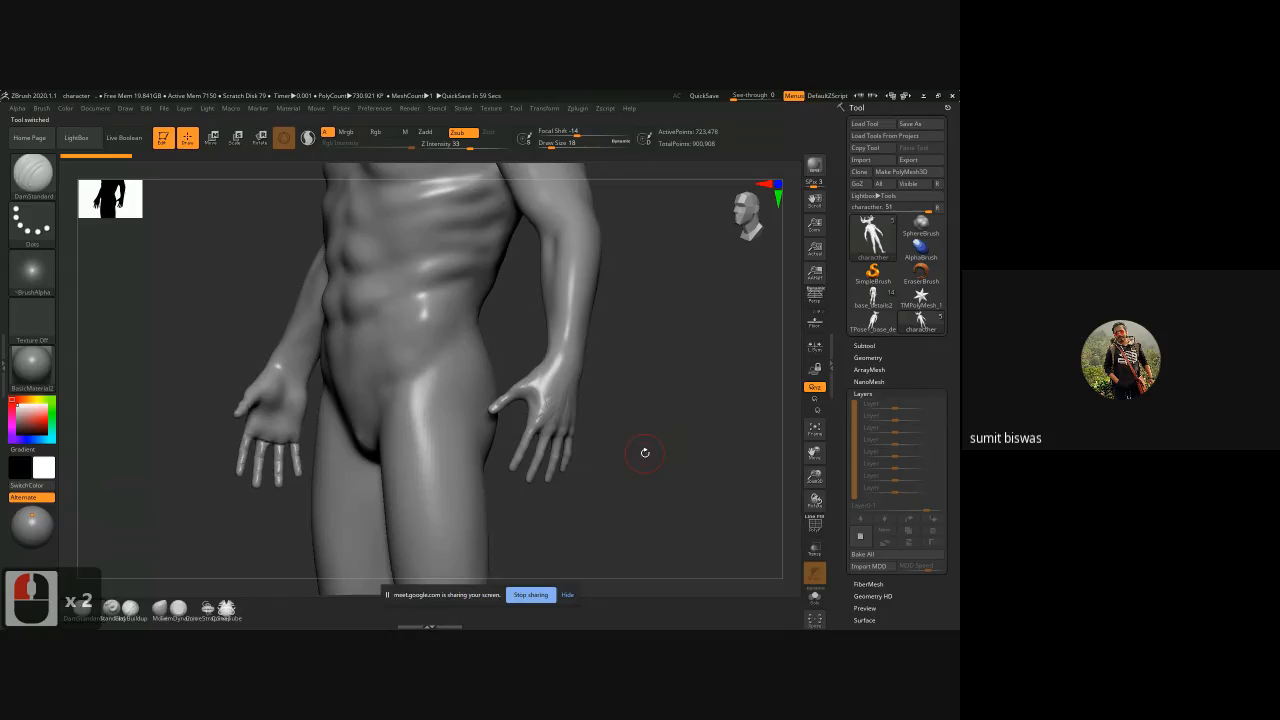
mouse_move(645, 452)
left_mouse_down()
mouse_move(575, 479)
mouse_move(622, 492)
left_mouse_up()
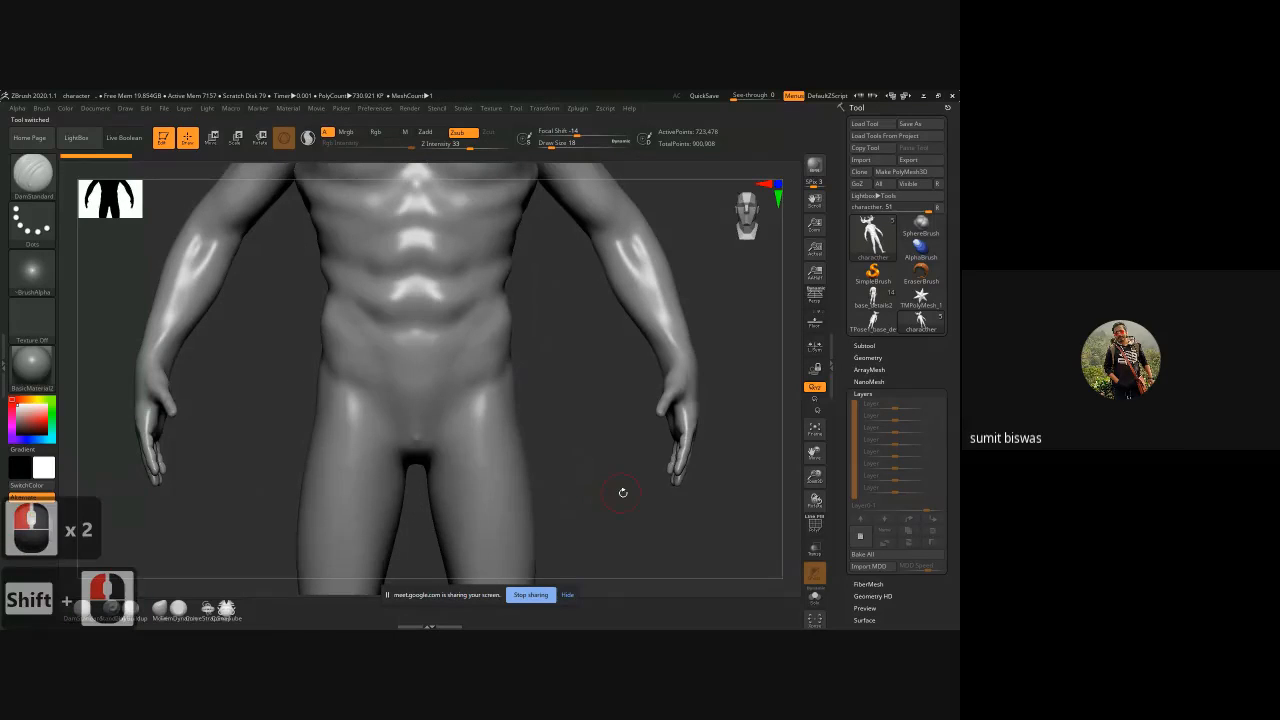
left_click(622, 492)
left_click(863, 345)
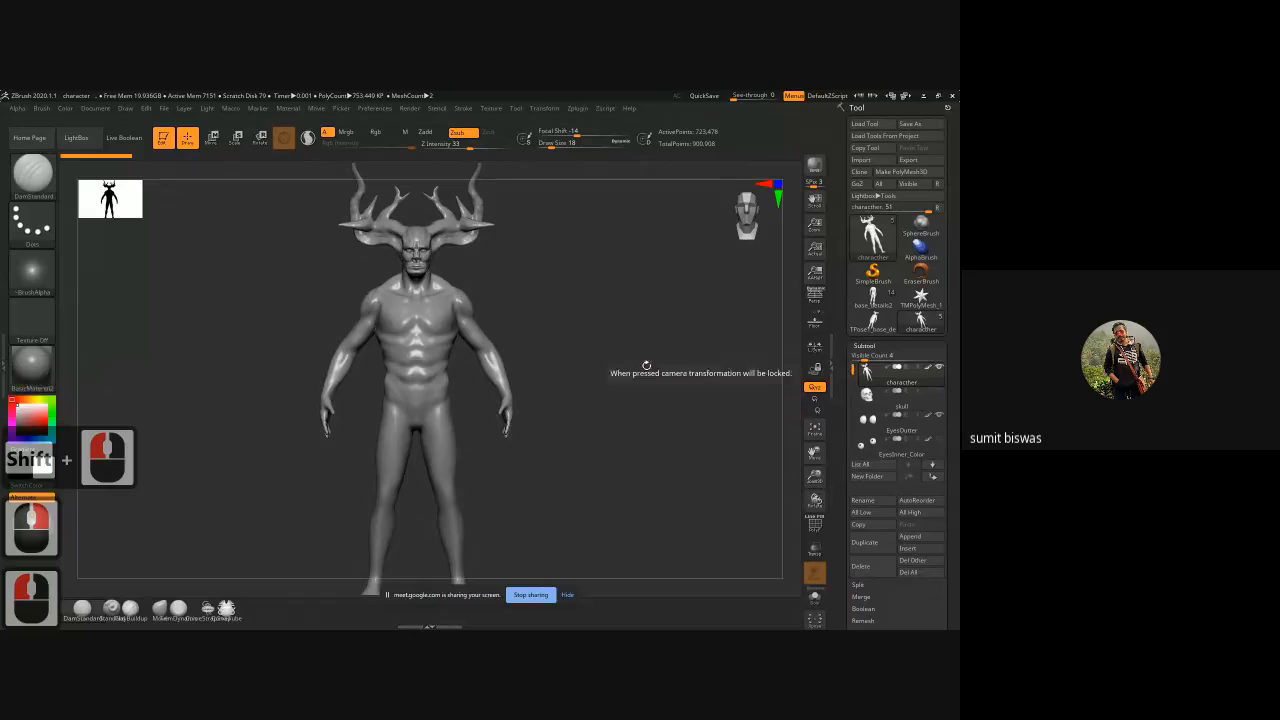
Step: Examine the antlered character's head, face and antlers up close from the front
left_click_drag(642, 345, 636, 408, "alt")
right_click_drag(468, 300, 472, 420, "ctrl")
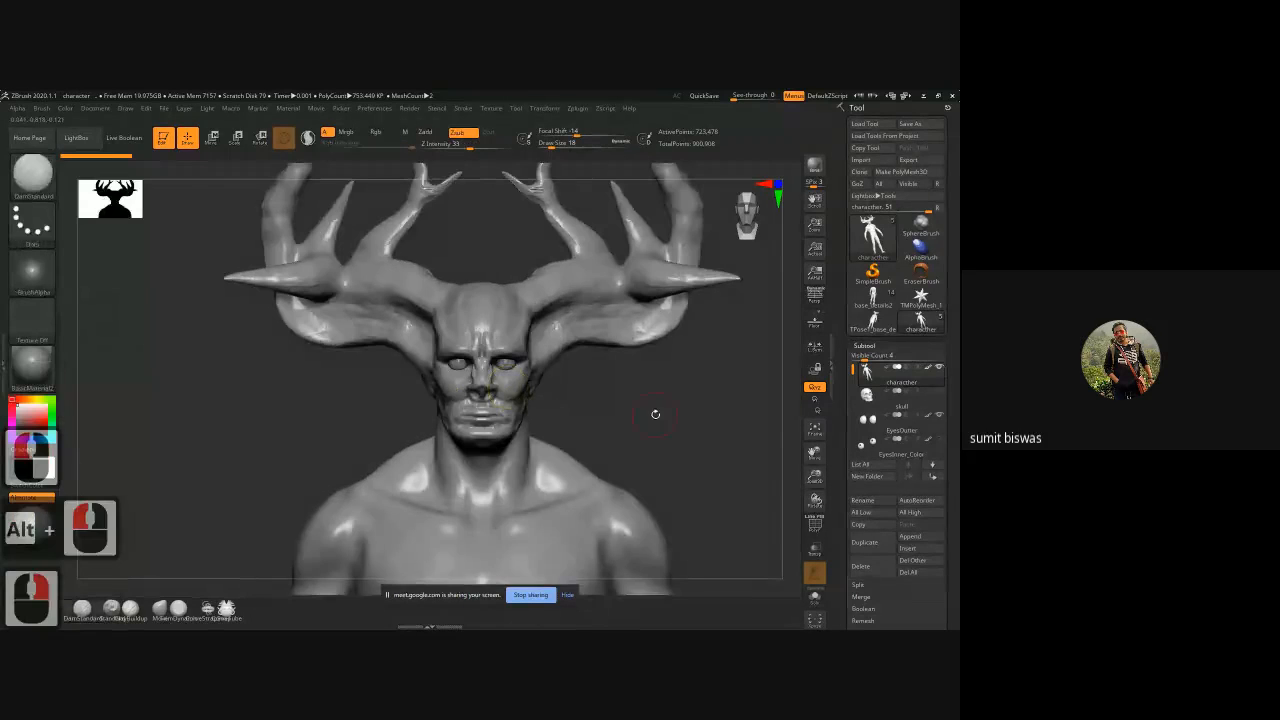
left_click_drag(654, 414, 601, 375, "alt")
right_click_drag(462, 335, 588, 401, "ctrl")
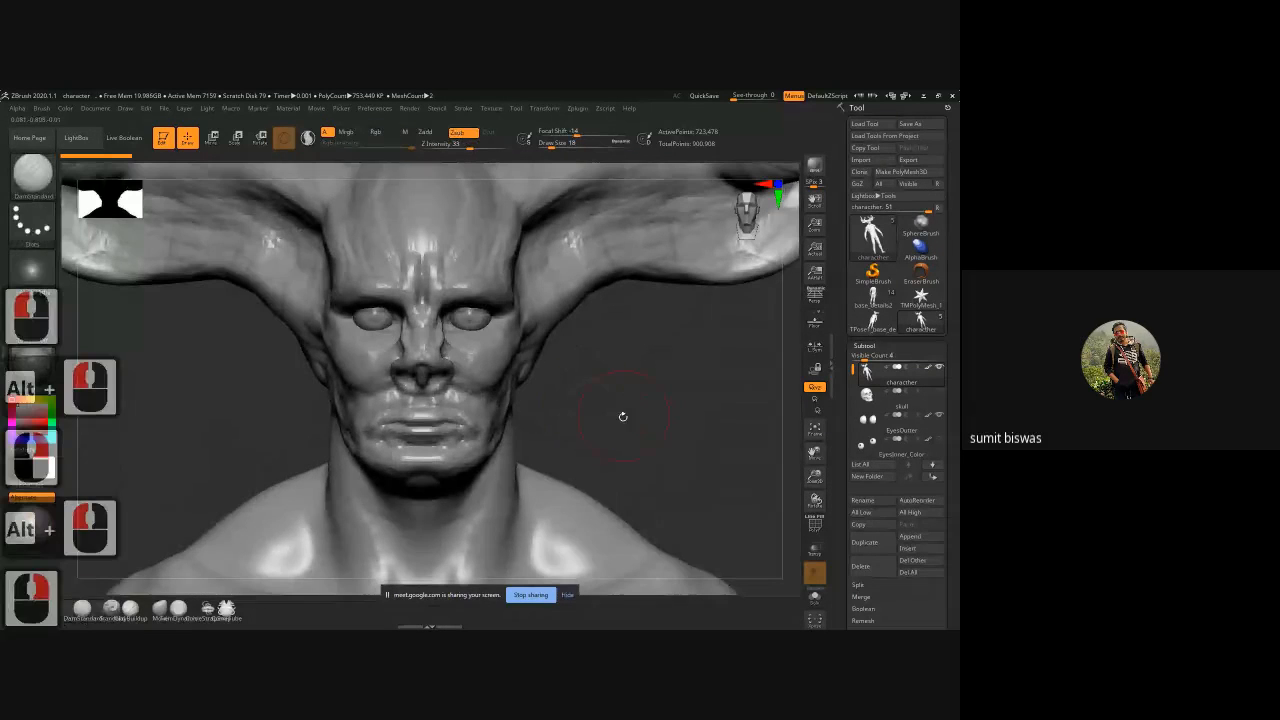
mouse_move(622, 418)
left_mouse_down("alt")
mouse_move(588, 402)
mouse_move(638, 401)
mouse_move(610, 408)
mouse_move(636, 438)
mouse_move(600, 414)
left_mouse_up("alt")
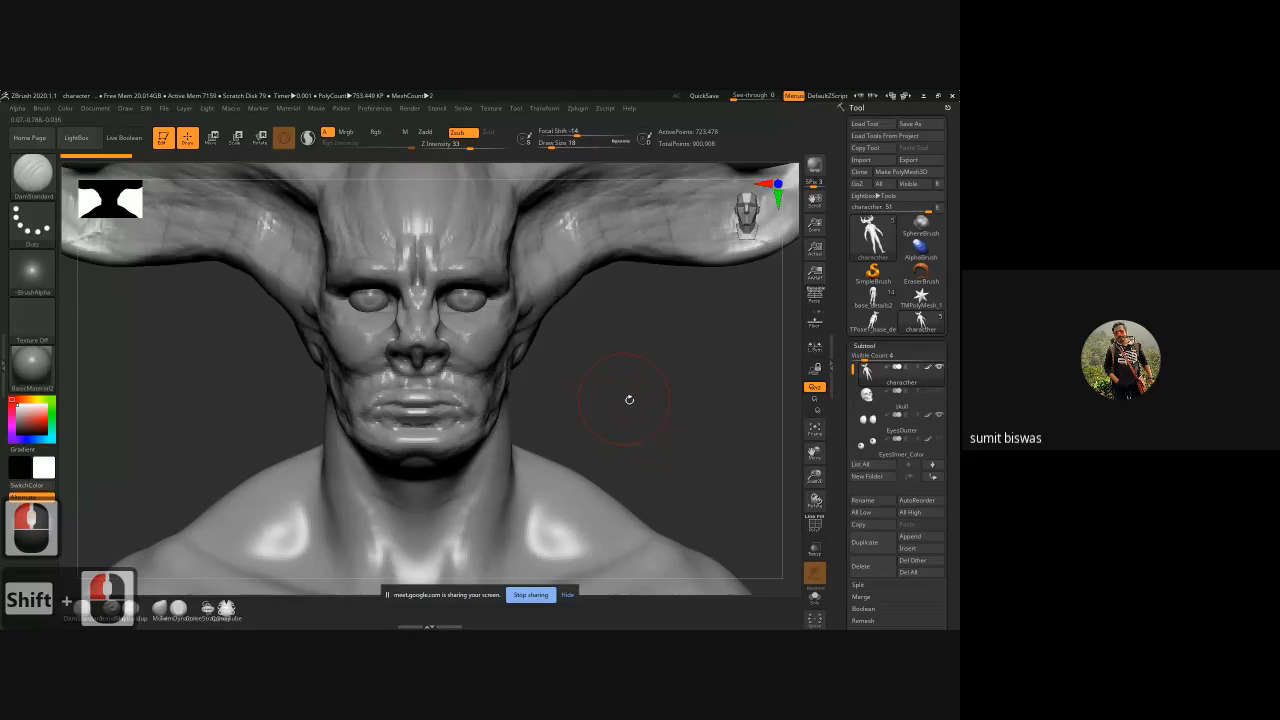
key("ctrl")
Step: Inspect the antlered character's side profile from head to legs, and return to the front of the torso
left_click_drag(600, 391, 533, 313, "shift")
right_click_drag(534, 314, 637, 446, "ctrl")
left_click_drag(637, 446, 634, 349, "alt")
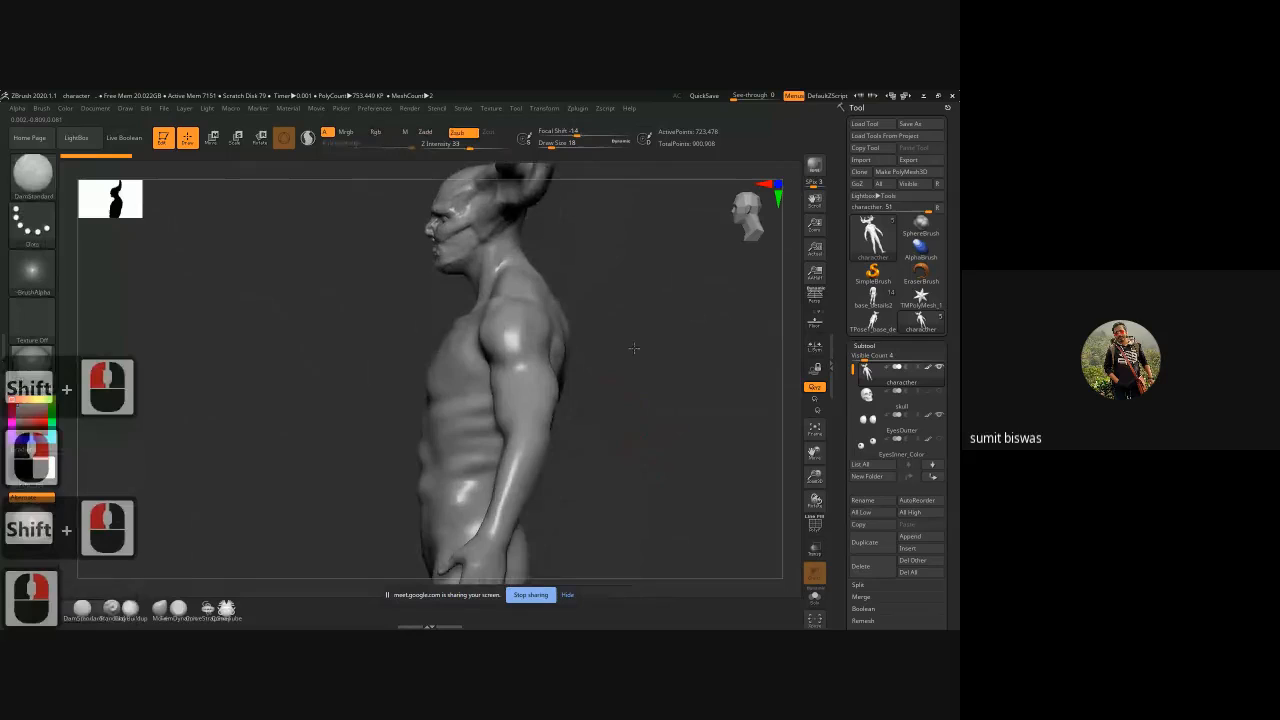
right_click_drag(634, 349, 628, 405, "ctrl")
left_click_drag(628, 405, 631, 209, "alt")
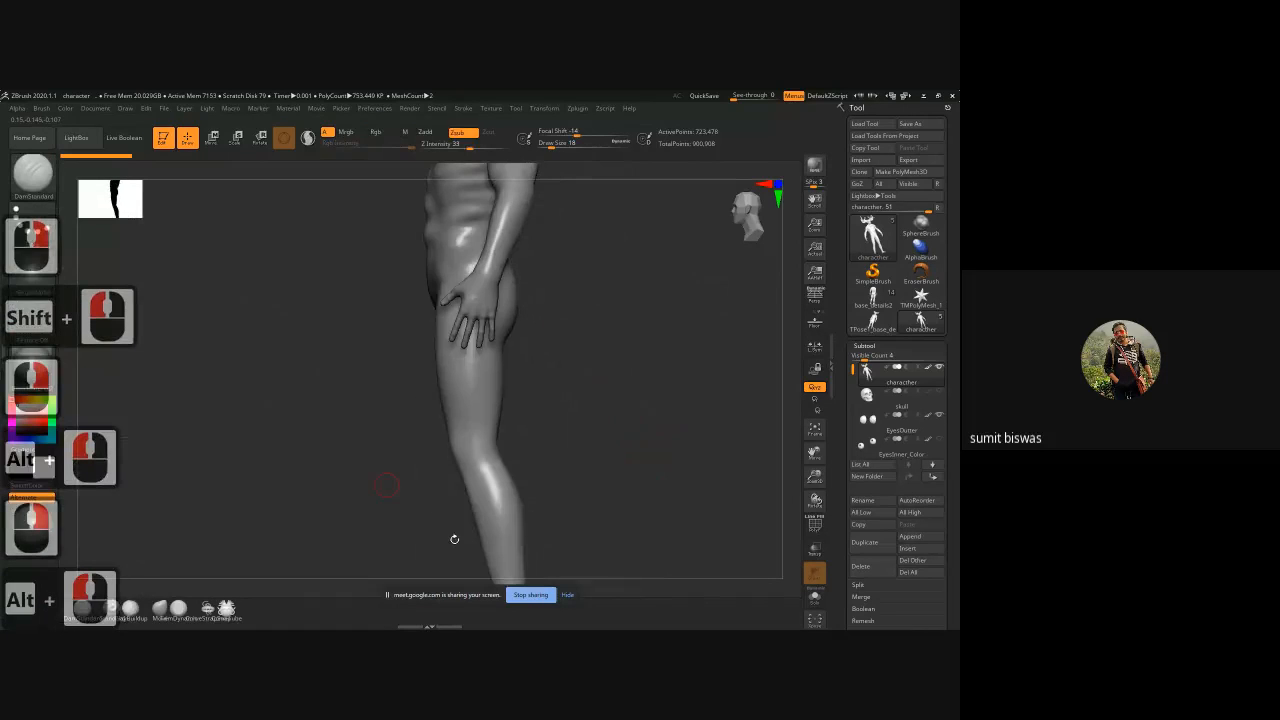
left_click_drag(454, 539, 451, 420, "alt")
left_click_drag(591, 289, 601, 386, "alt")
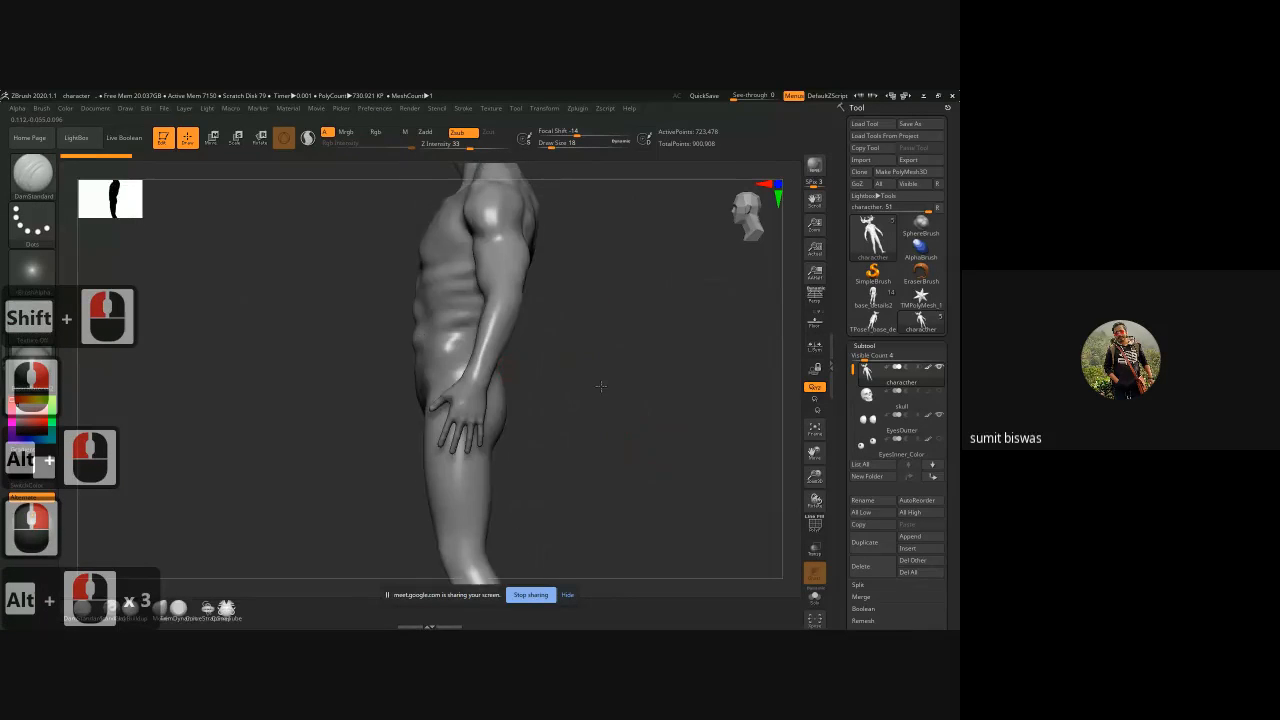
mouse_move(579, 290)
left_mouse_down("alt")
mouse_move(583, 406)
mouse_move(624, 410)
left_mouse_up("alt")
mouse_move(578, 318)
left_mouse_down("alt")
mouse_move(580, 363)
mouse_move(622, 394)
mouse_move(582, 456)
mouse_move(477, 423)
left_mouse_up("alt")
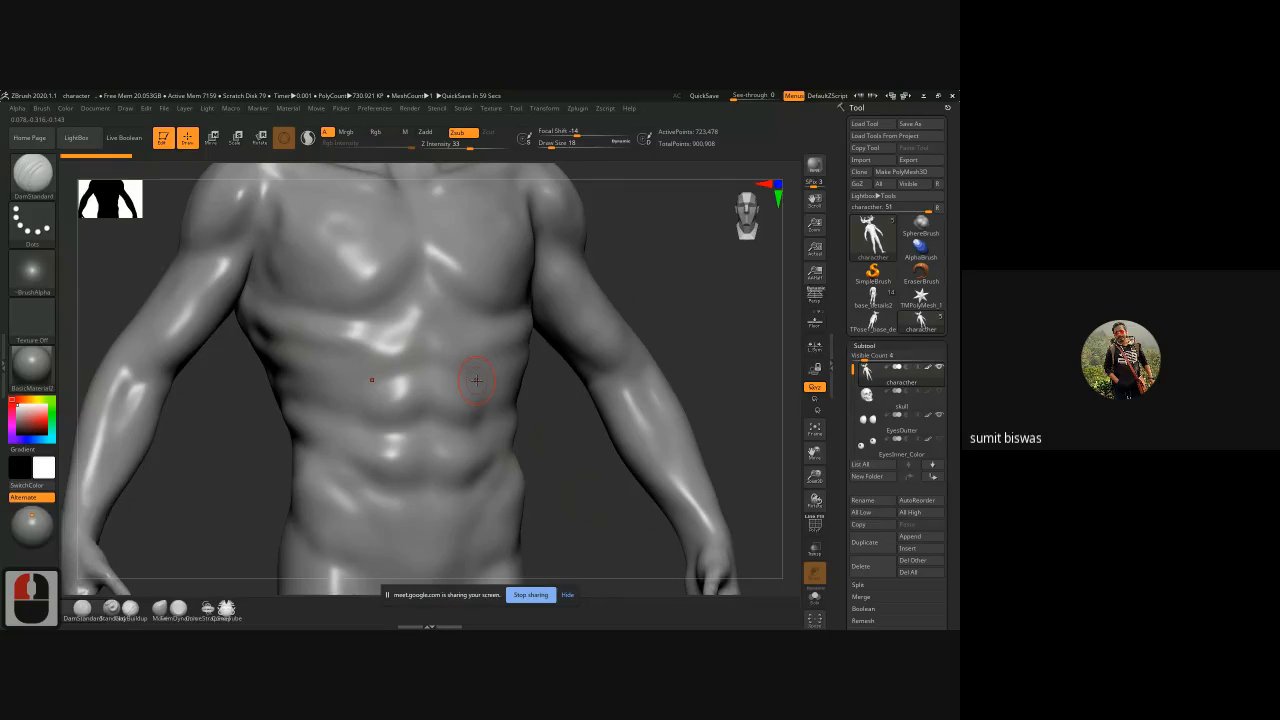
Step: Try to raise the antlered character's body to a higher subdivision level
key("shift")
key("d")
key("d")
key("d")
key("d")
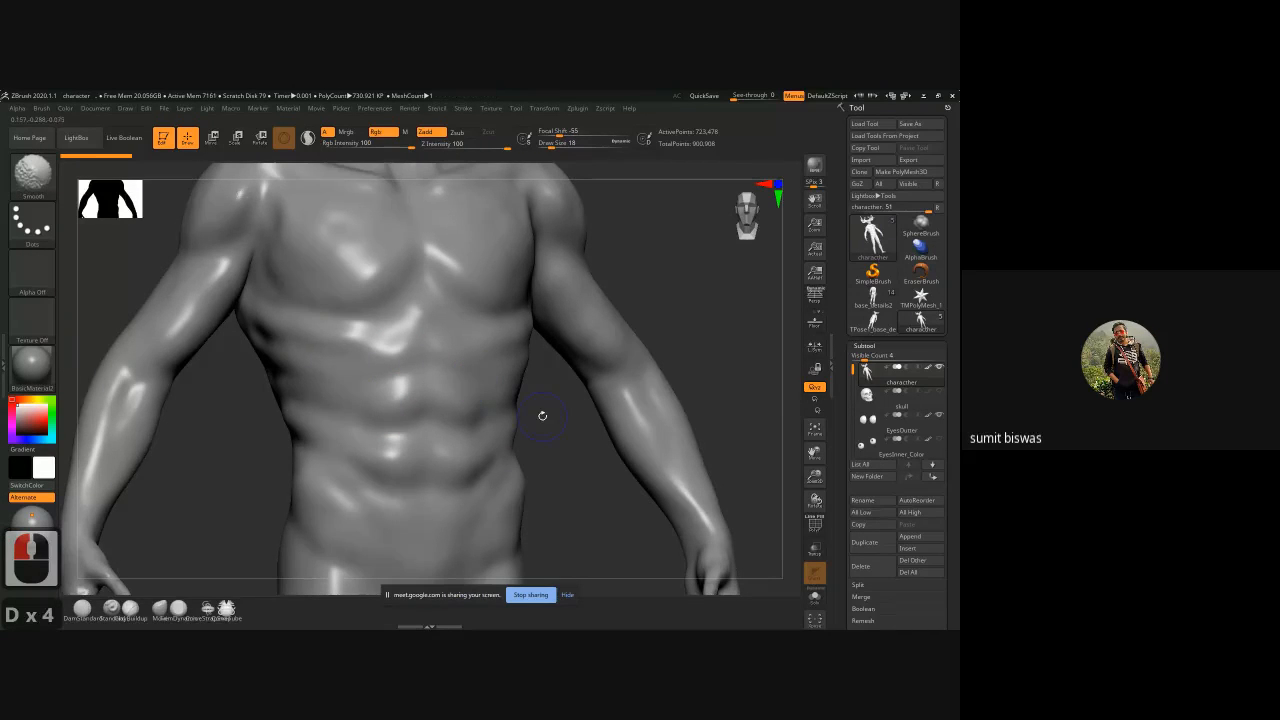
key("shift")
key("f")
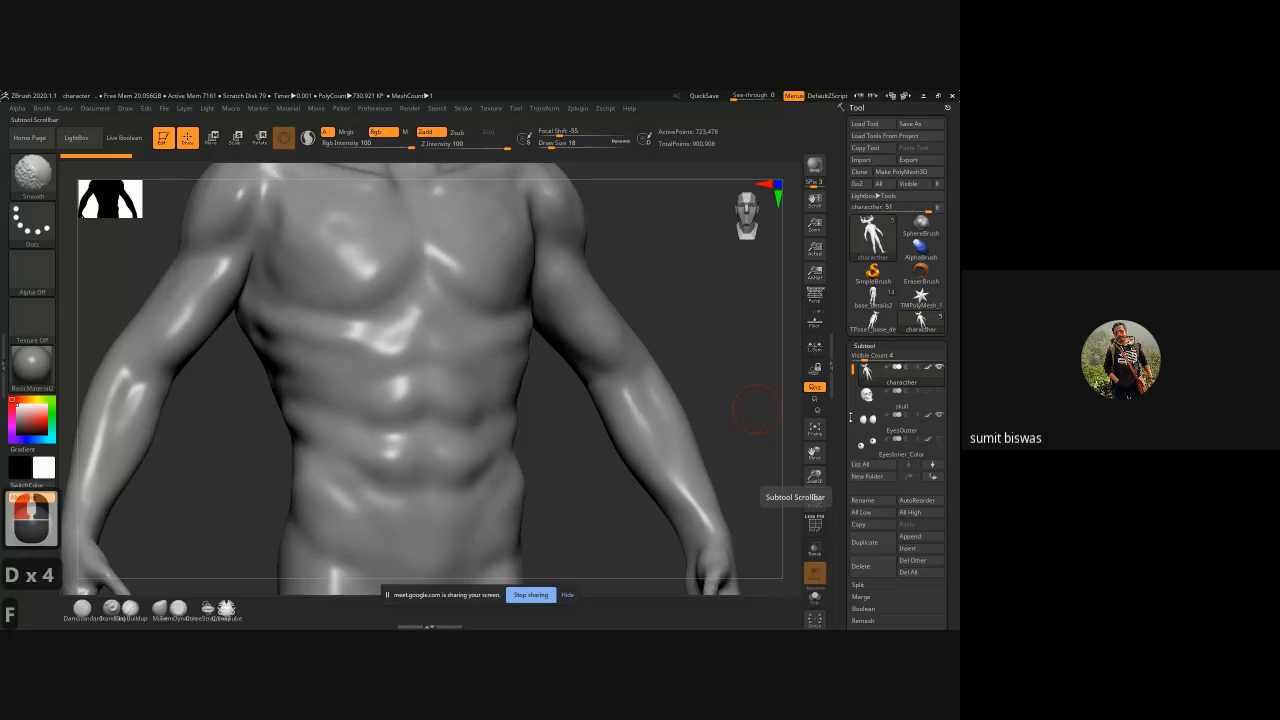
Step: Choose the ClayBuildup brush with a draw size of 5 for detailing the antlered character's face
key("shift+f")
key("shift+f")
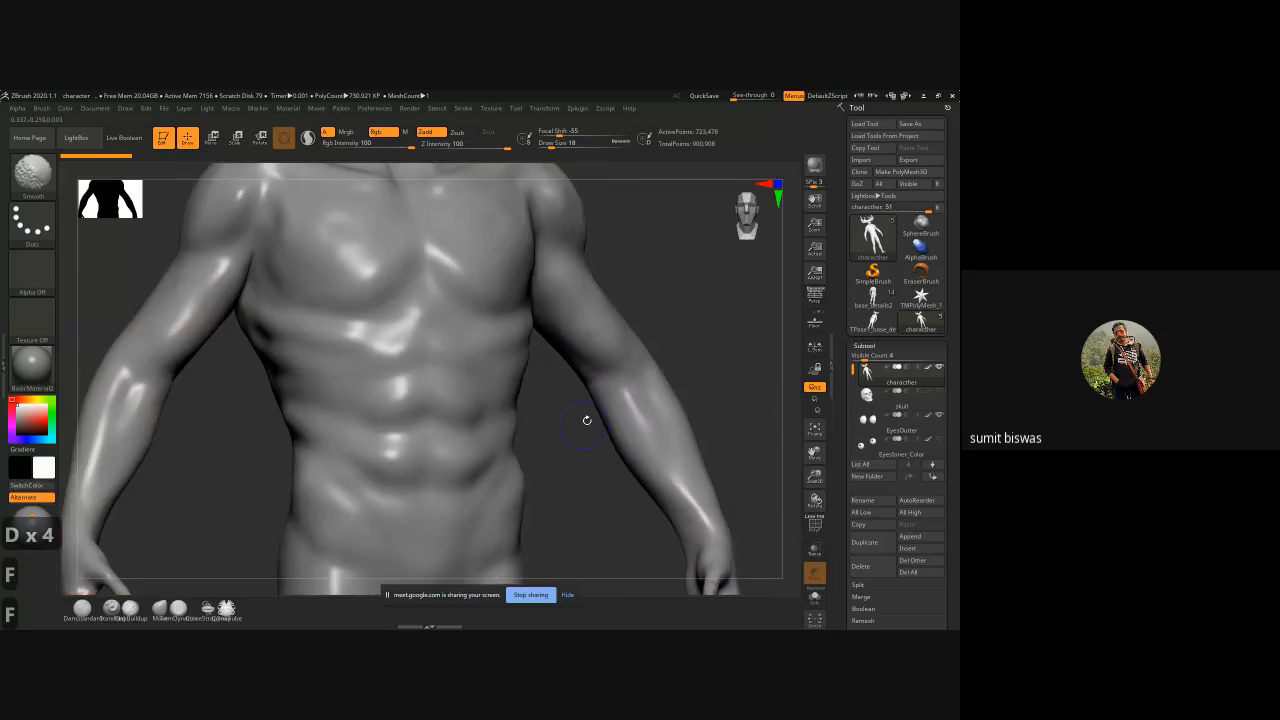
left_click_drag(587, 420, 700, 294, "shift")
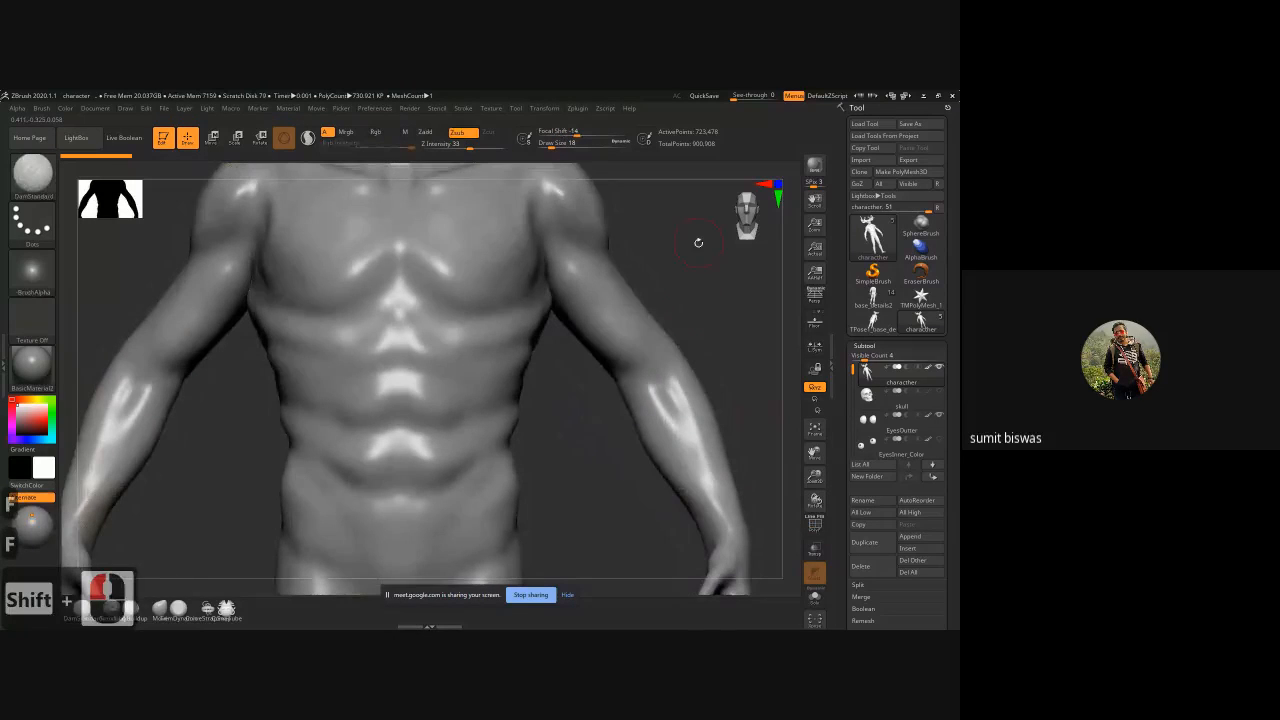
left_click_drag(698, 242, 387, 338, "alt")
left_click_drag(362, 182, 368, 330, "alt")
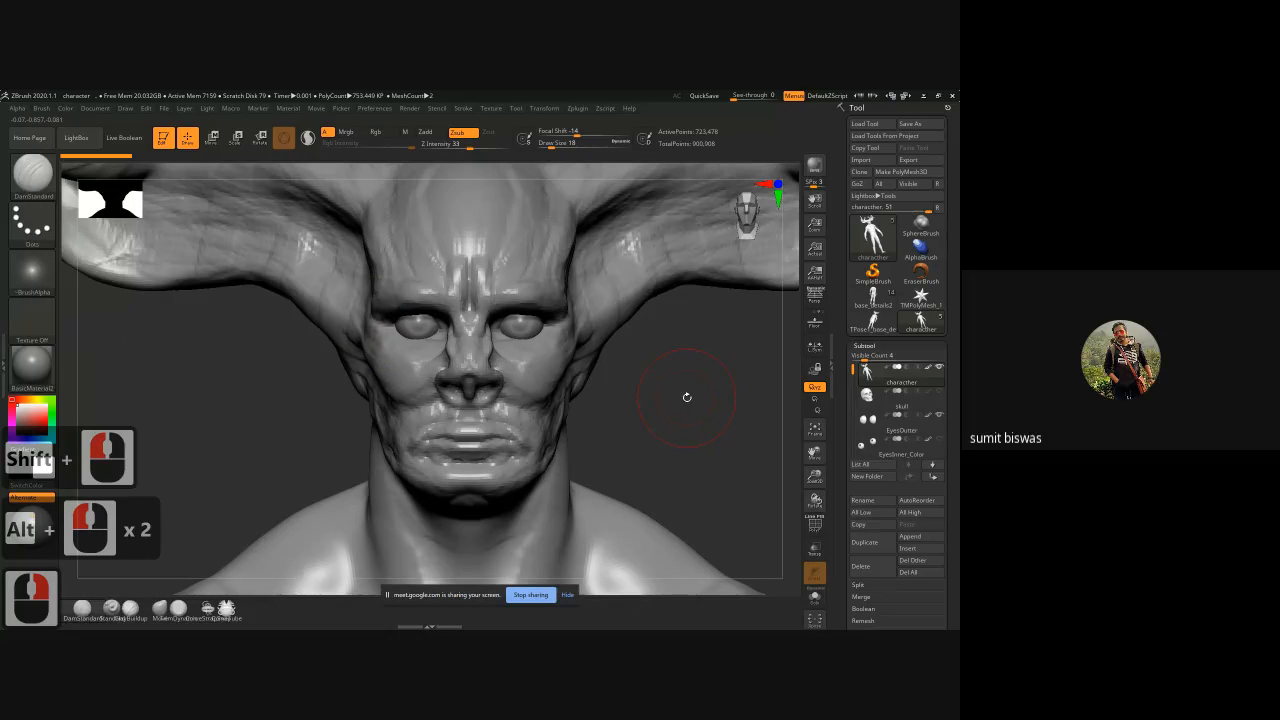
mouse_move(687, 397)
left_mouse_down()
mouse_move(703, 443)
mouse_move(694, 411)
mouse_move(679, 421)
left_mouse_up()
left_click_drag(679, 421, 643, 401)
key("bracketleft")
key("bracketleft")
key("bracketleft")
key("bracketleft")
key("bracketleft")
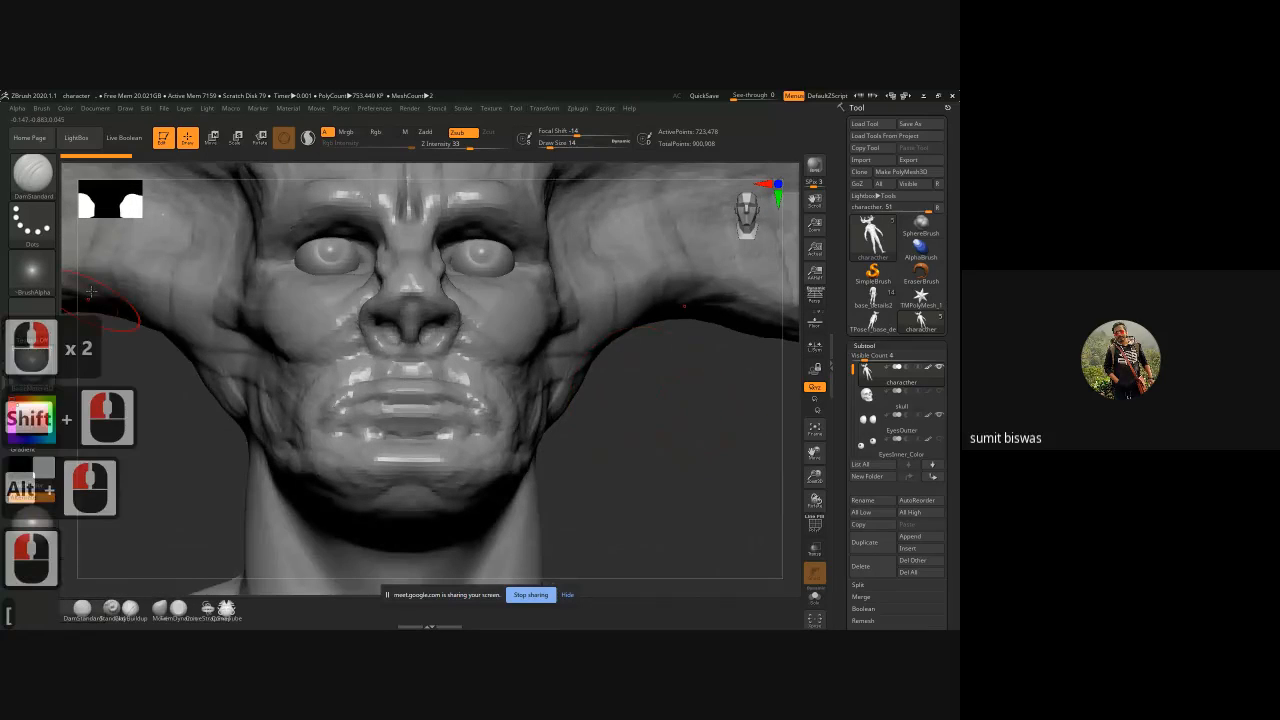
key("bracketleft")
key("bracketleft")
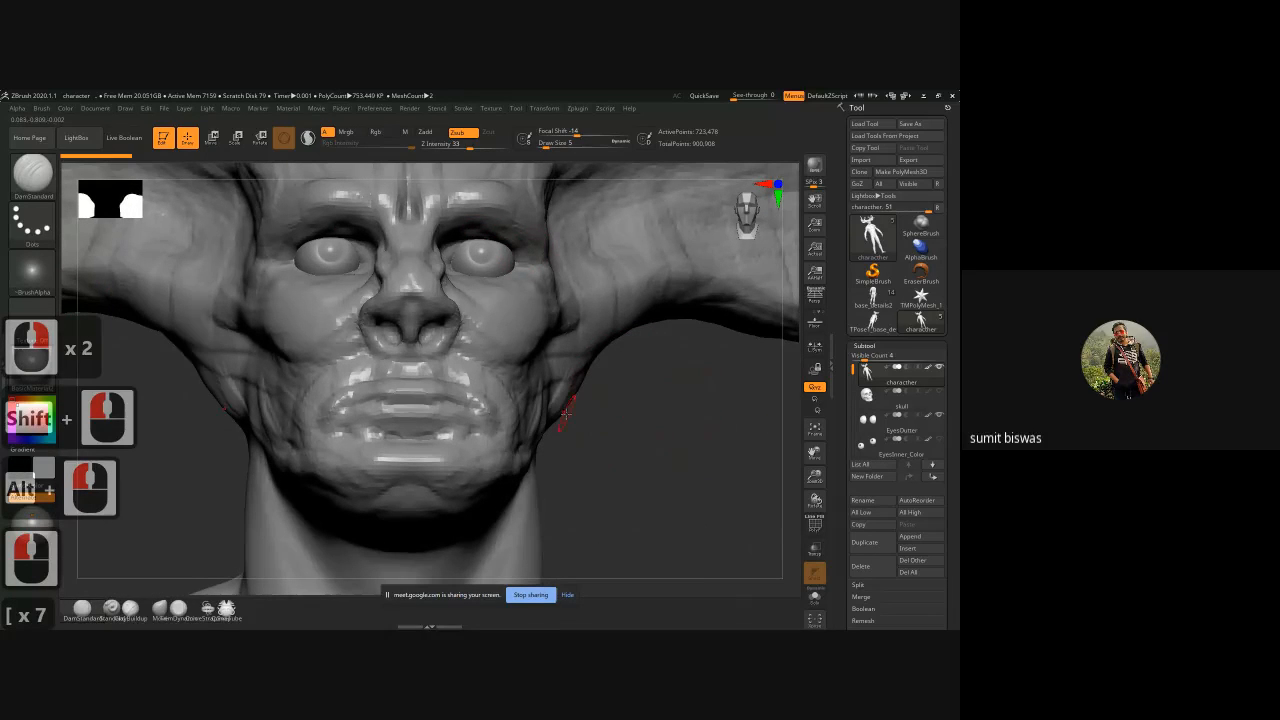
key("b")
key("c")
key("b")
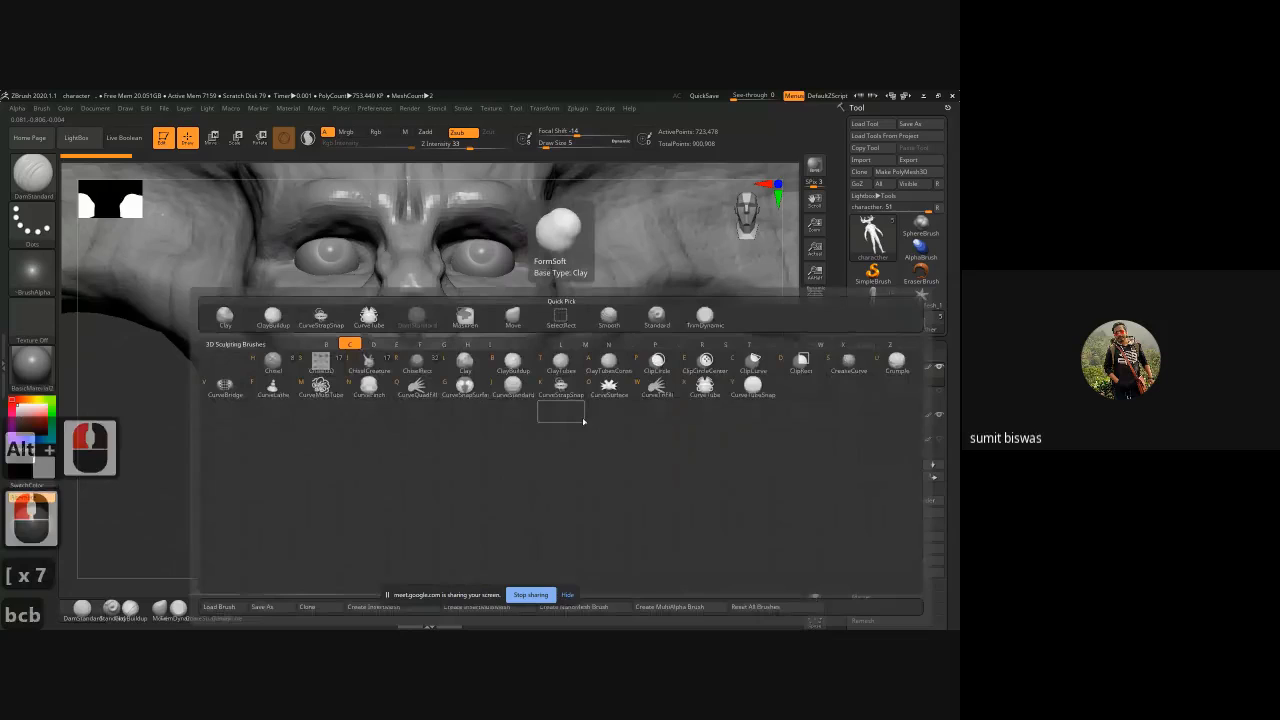
Step: Build up the upper eyelids and the inner and outer eye corners with ClayBuildup strokes
left_click_drag(648, 422, 608, 418)
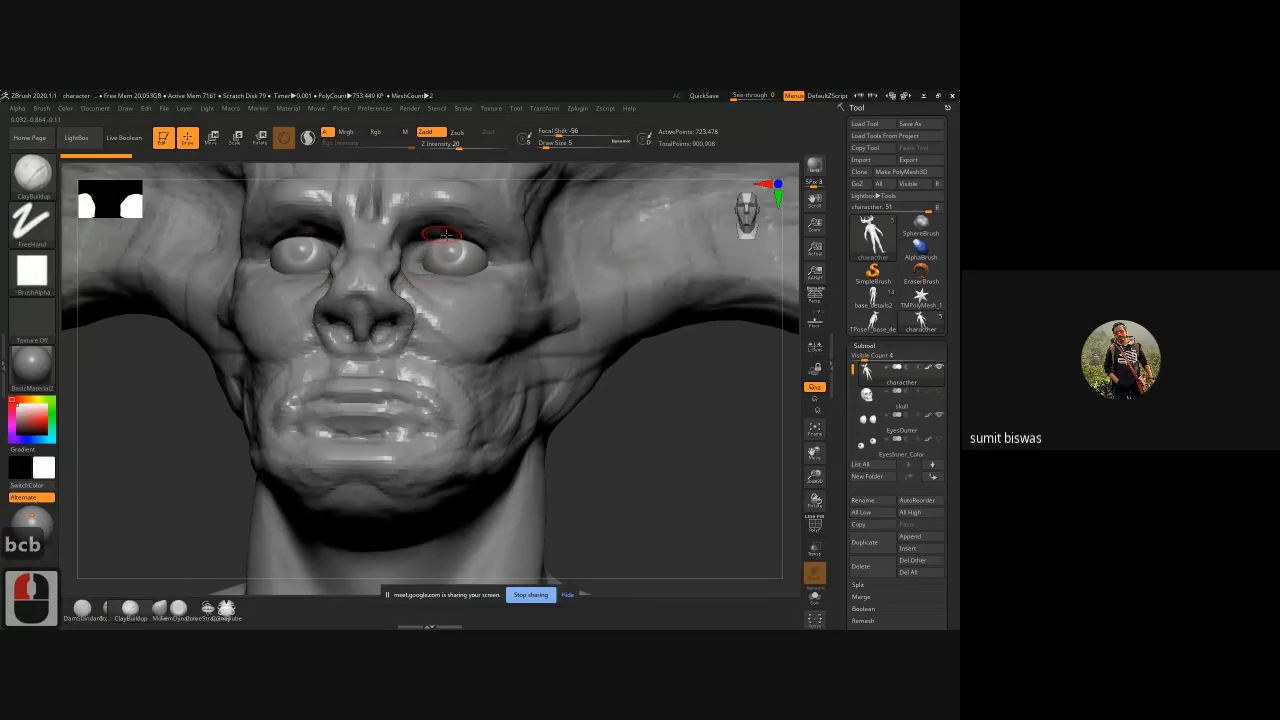
left_click_drag(632, 393, 617, 416, "alt")
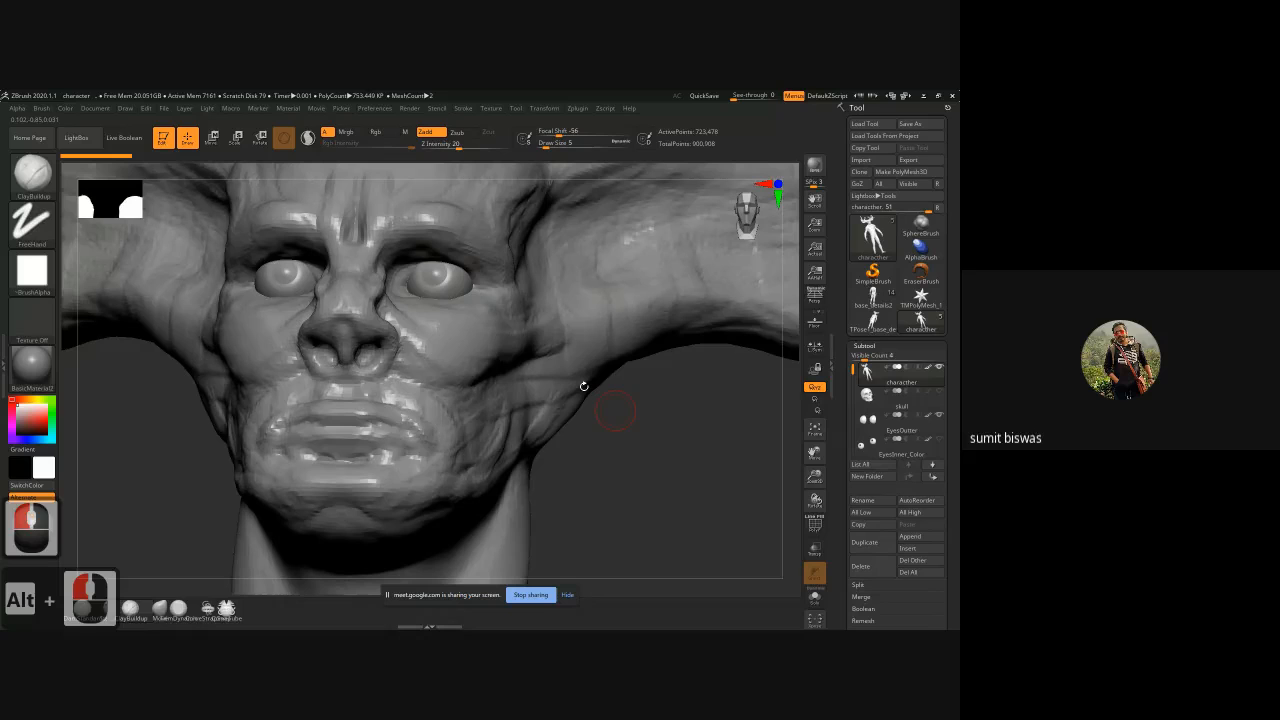
key("ctrl")
right_click_drag(474, 300, 470, 352, "ctrl")
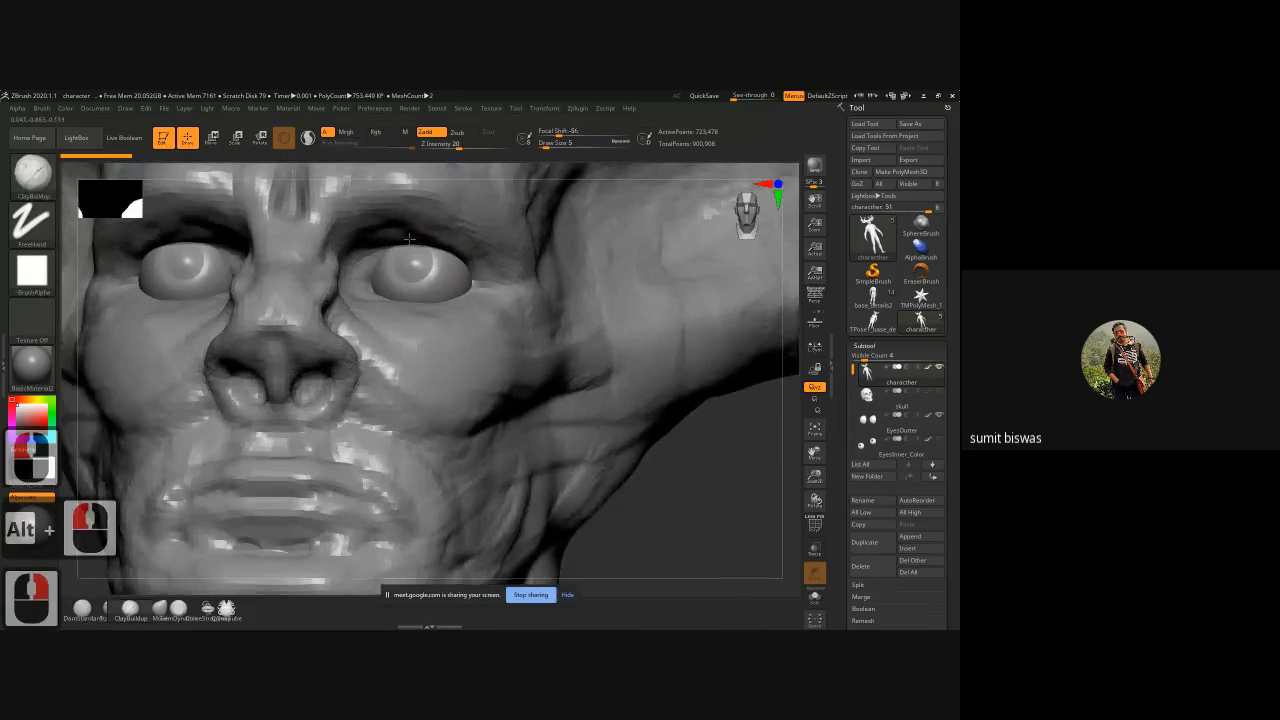
mouse_move(367, 260)
left_mouse_down()
mouse_move(352, 268)
mouse_move(376, 246)
left_mouse_up()
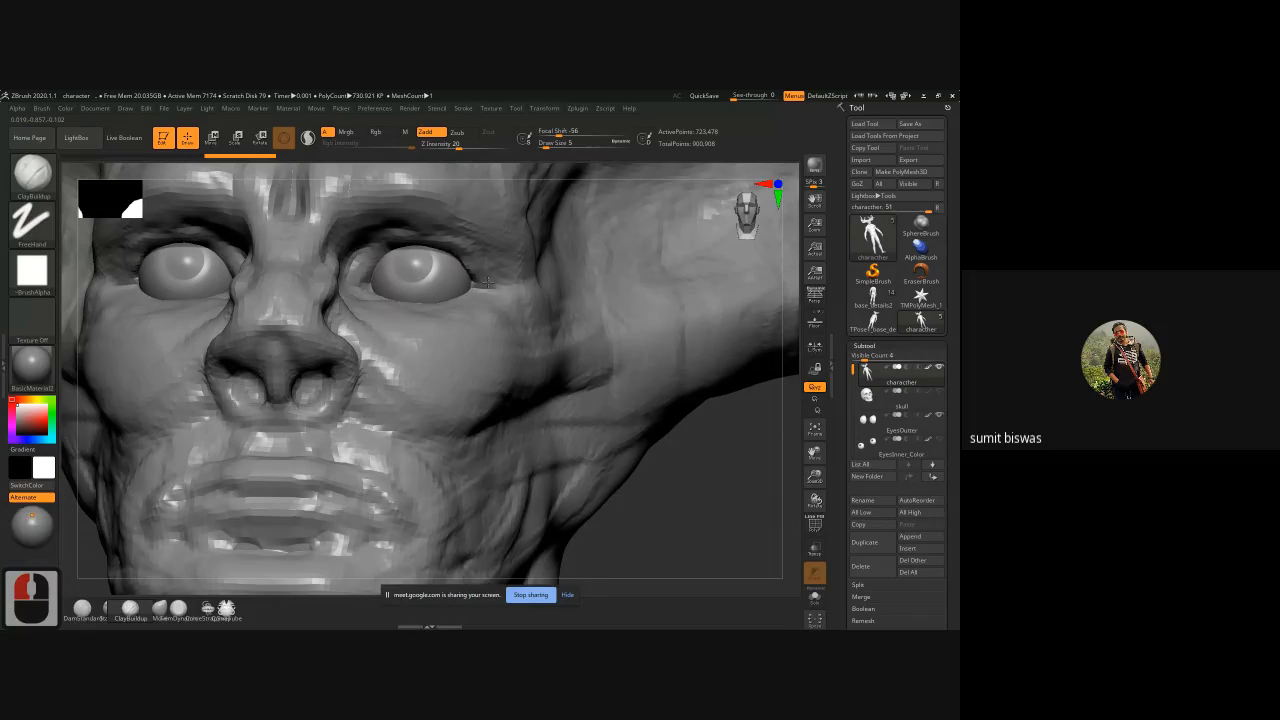
left_click_drag(487, 282, 497, 289)
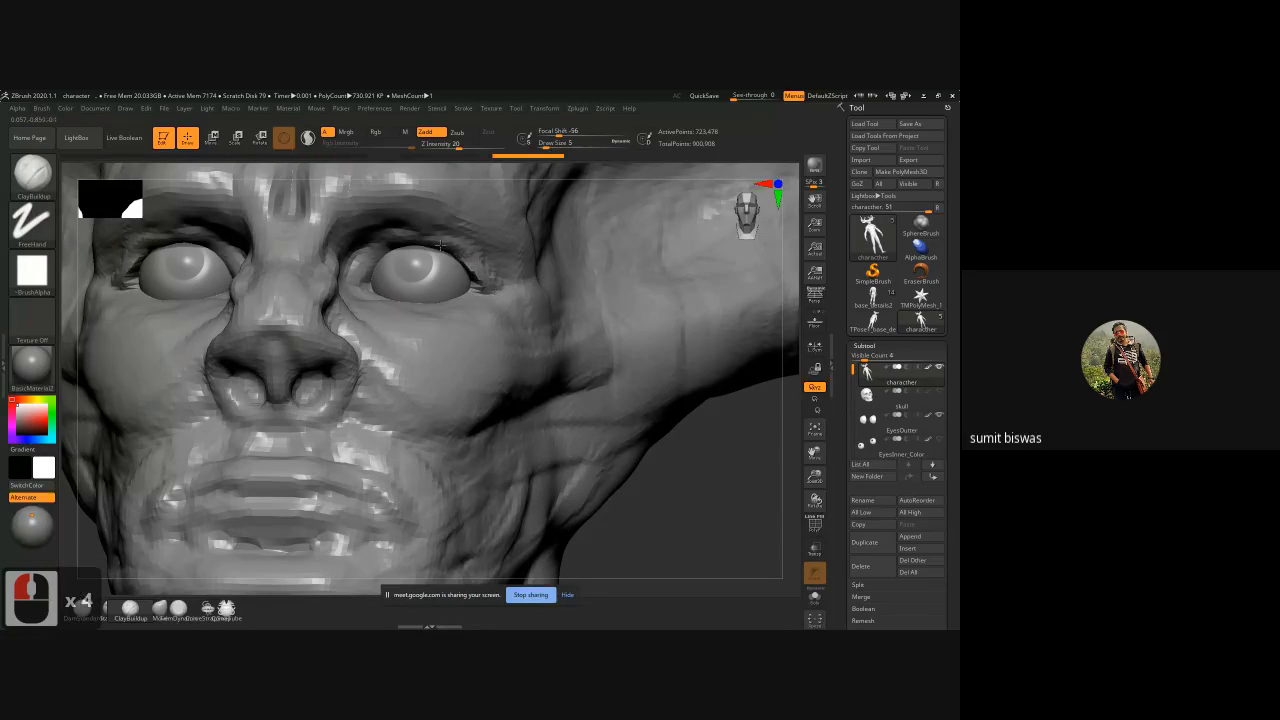
mouse_move(440, 245)
left_mouse_down()
mouse_move(370, 250)
mouse_move(381, 250)
mouse_move(360, 270)
mouse_move(457, 254)
mouse_move(475, 272)
left_mouse_up()
left_click_drag(464, 260, 478, 277)
Step: Add clay below the eyes to form the lower lids and eye bags, and smooth the strokes
left_click_drag(697, 449, 692, 478)
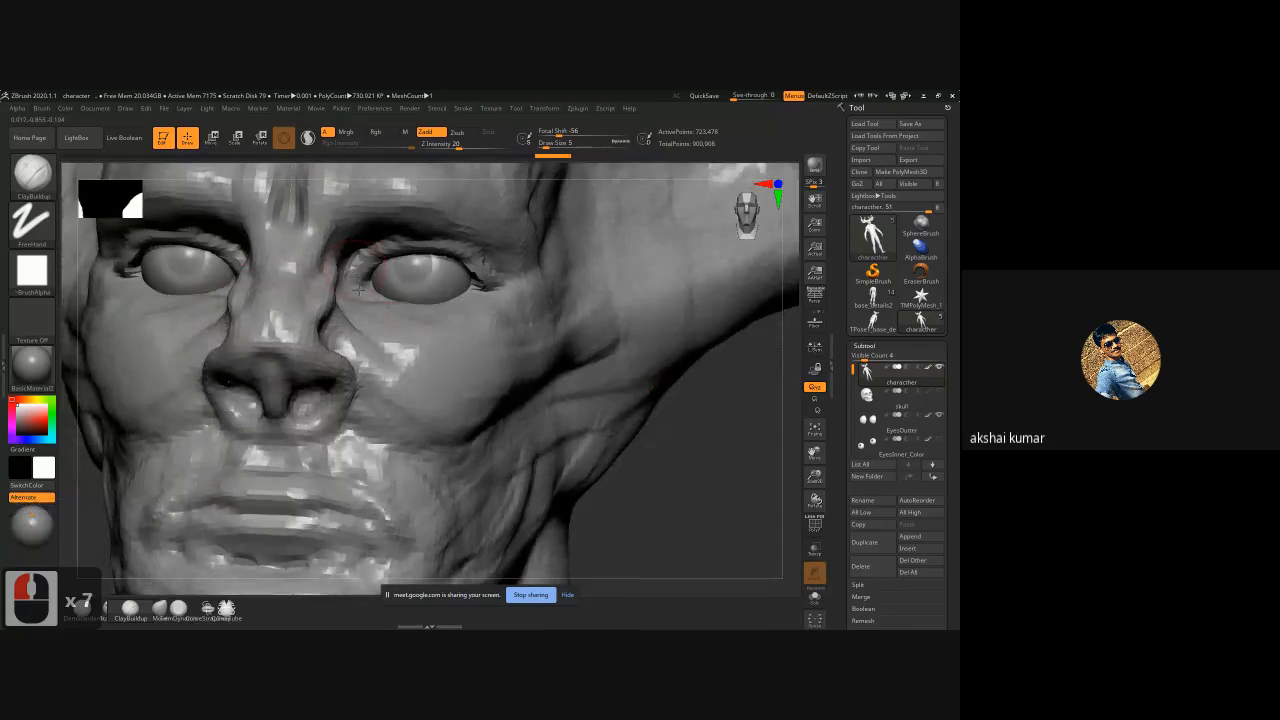
mouse_move(382, 305)
left_mouse_down()
mouse_move(358, 290)
mouse_move(412, 310)
mouse_move(365, 312)
mouse_move(371, 323)
mouse_move(432, 342)
mouse_move(375, 318)
left_mouse_up()
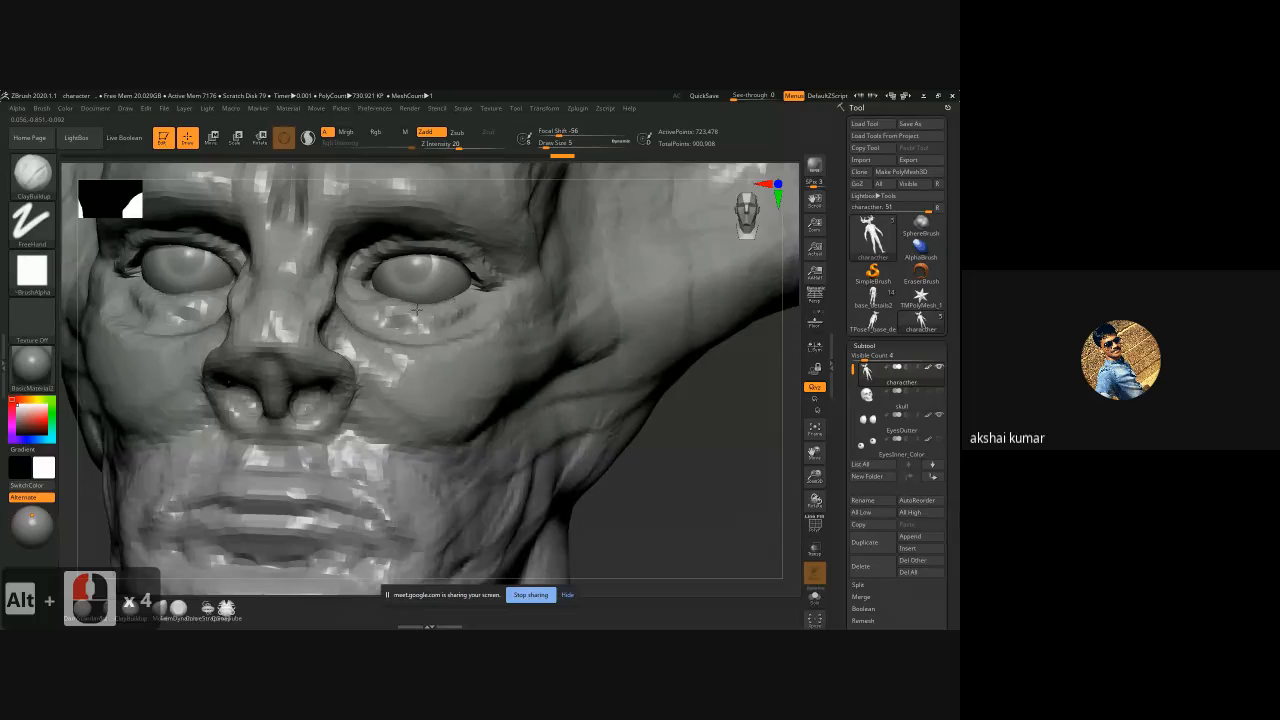
mouse_move(350, 282)
left_mouse_down()
mouse_move(362, 312)
mouse_move(410, 322)
left_mouse_up()
mouse_move(410, 322)
left_mouse_down("shift")
mouse_move(435, 315)
mouse_move(365, 296)
left_mouse_up("shift")
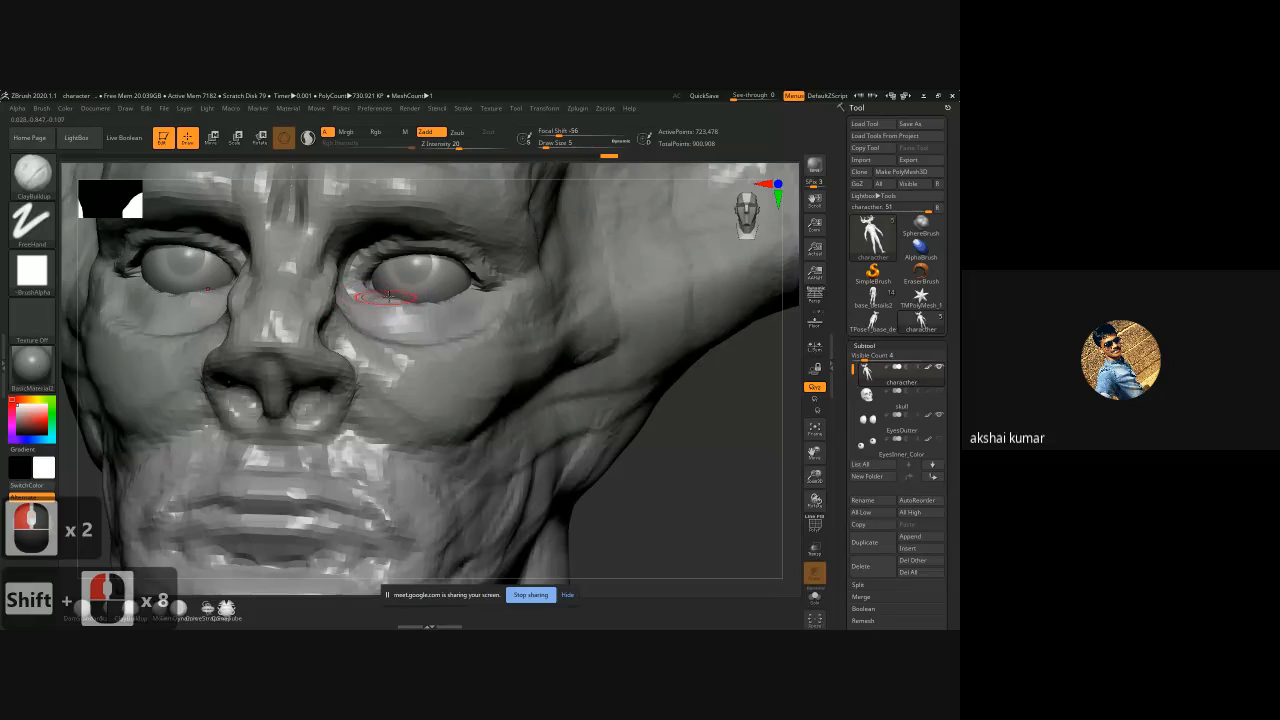
Step: Refine the outer eye corners and the outer ends of the lower lids with short clay strokes
left_click(470, 276)
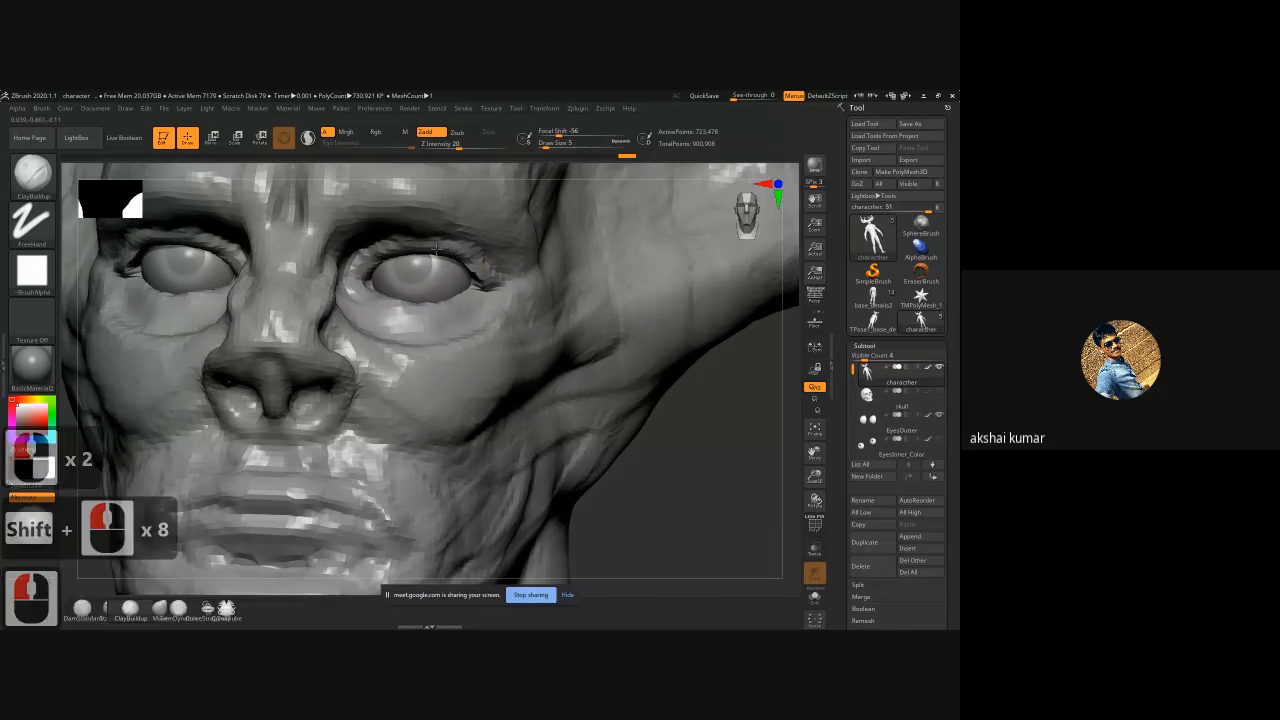
left_click(486, 280)
left_click(484, 296)
left_click_drag(488, 288, 492, 294)
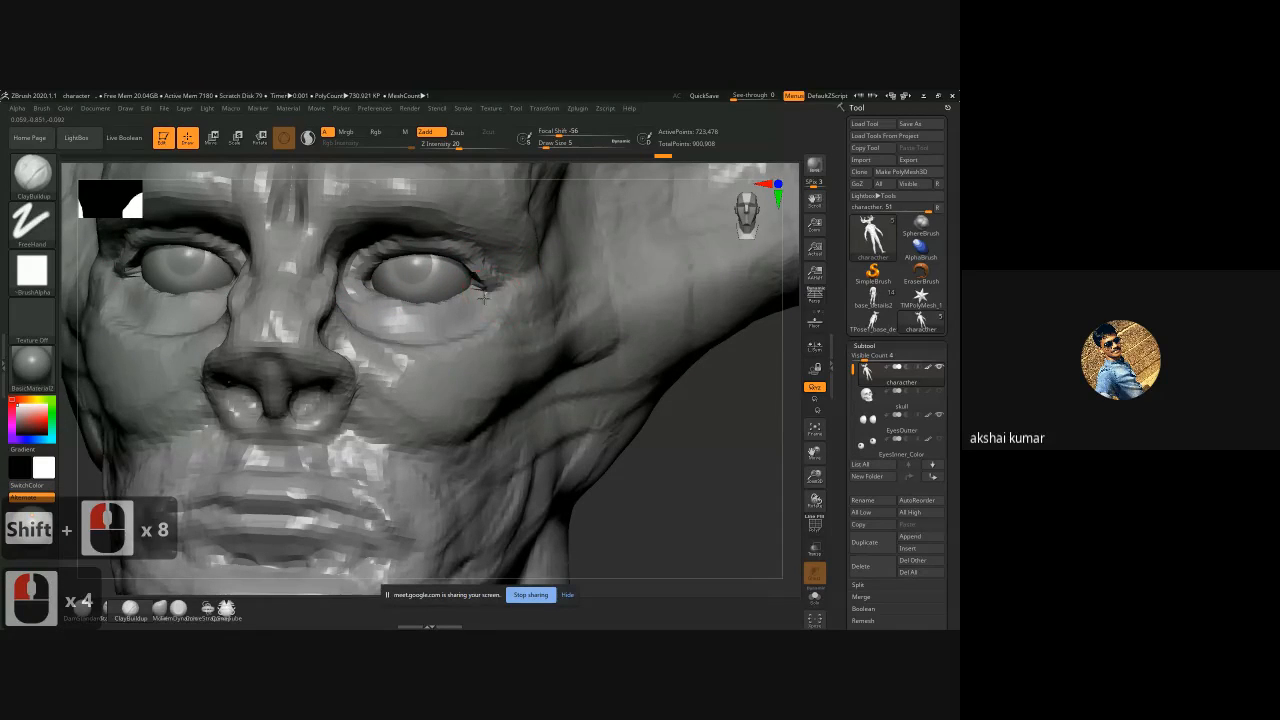
left_click(464, 310)
left_click(467, 316)
Step: Add finer clay touches along the lower eyelids with the draw size reduced to 4
key("bracketleft")
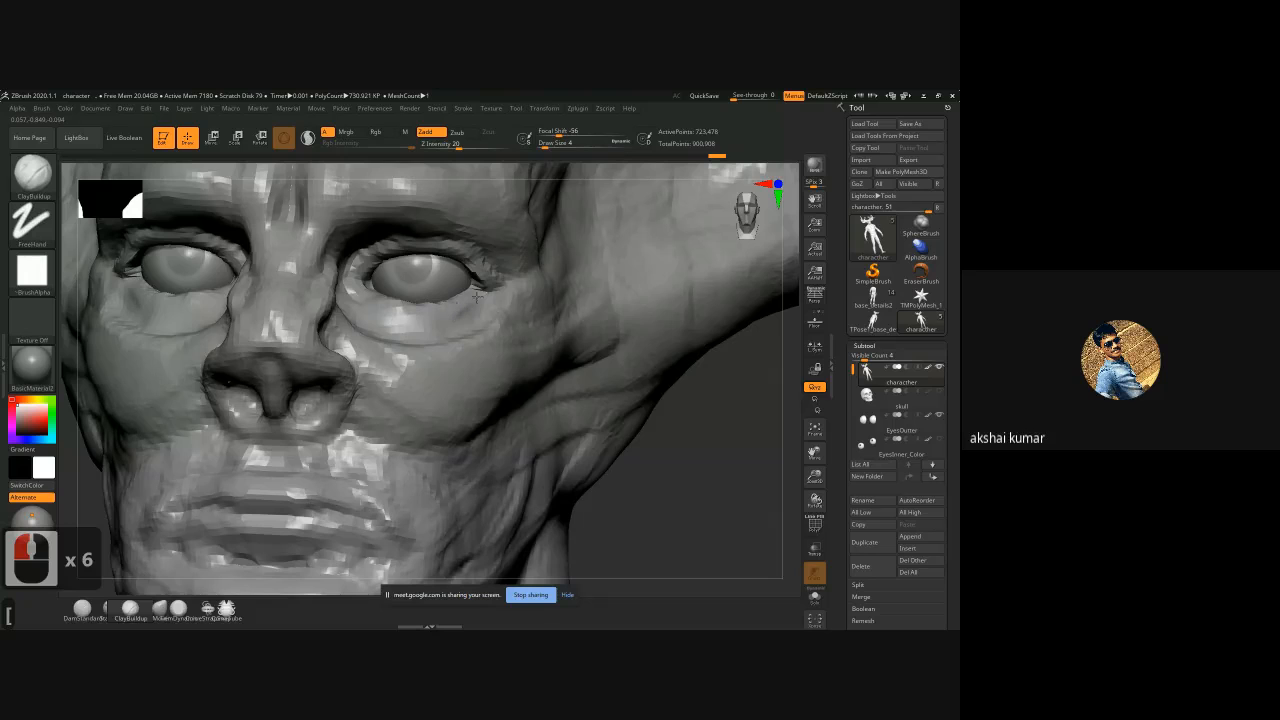
left_click(448, 312)
left_click(440, 312)
left_click(409, 306)
left_click(411, 309)
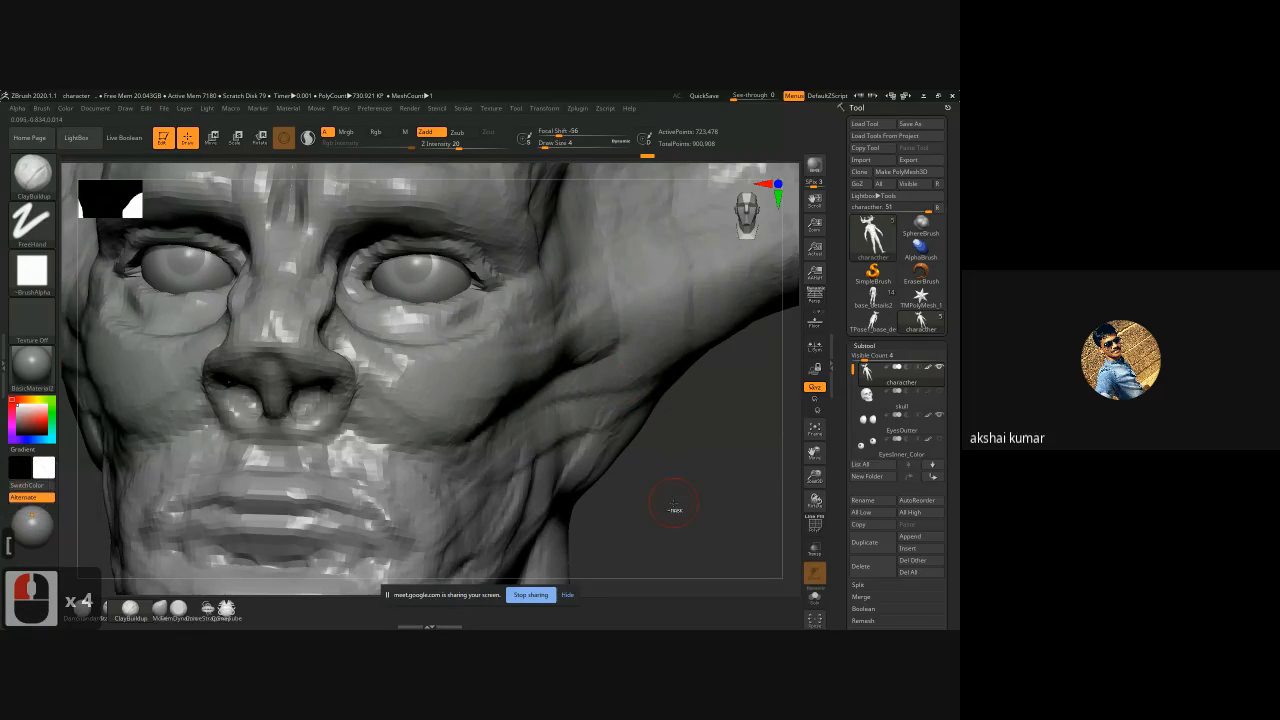
Step: Try a ClayBuildup stroke on the cheek below the eye at Z Intensity 12, and undo it
right_click_drag(673, 503, 583, 474, "ctrl")
left_click_drag(583, 474, 625, 445, "shift")
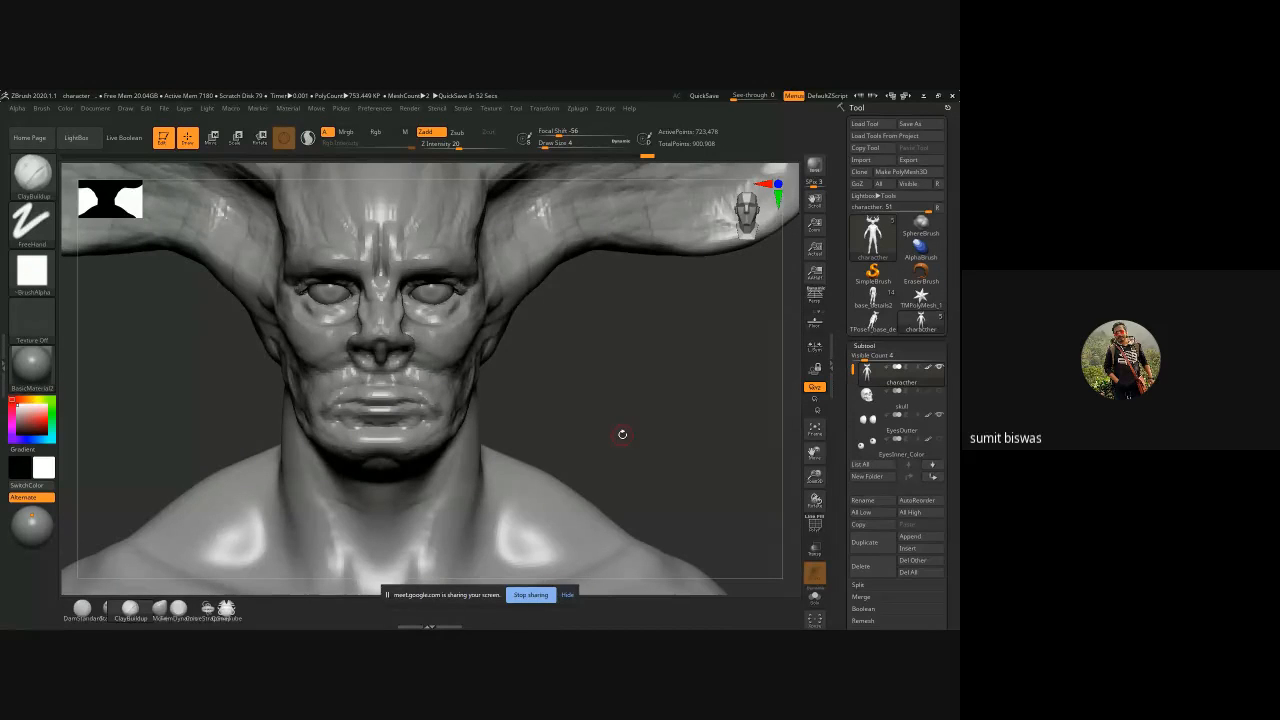
left_click_drag(622, 434, 601, 409)
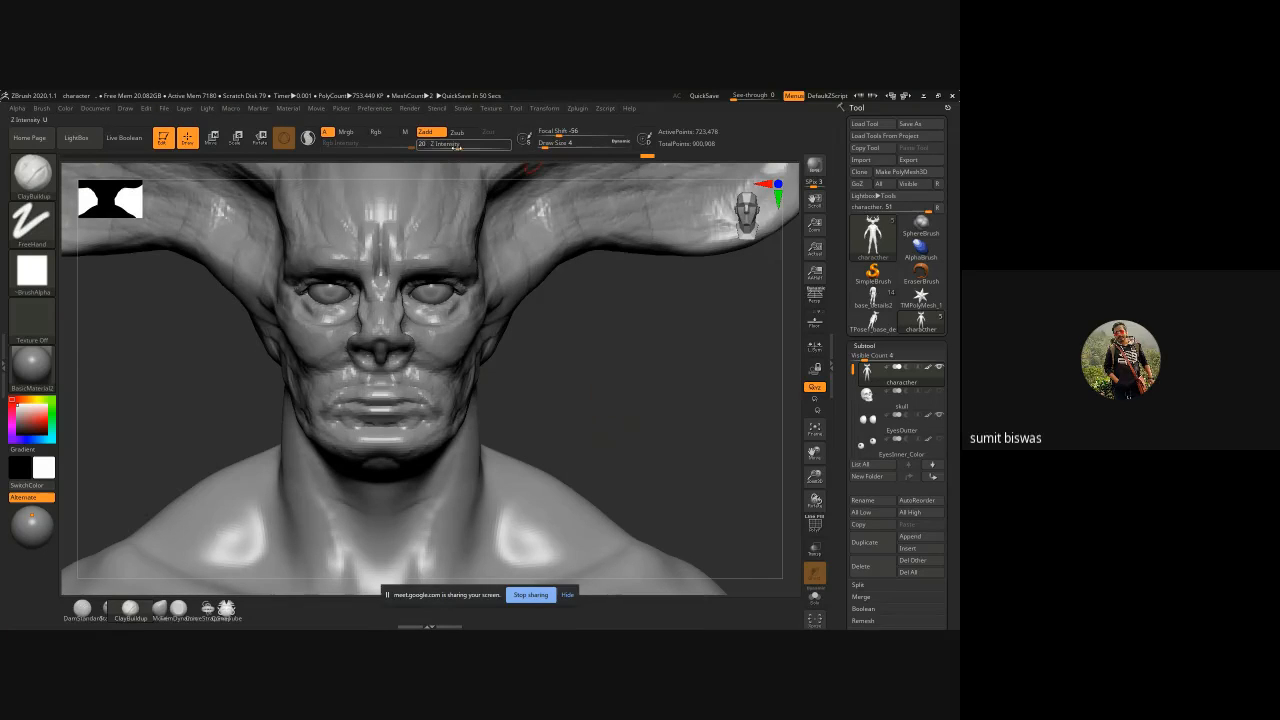
left_click_drag(457, 147, 450, 147)
mouse_move(578, 384)
left_mouse_down()
mouse_move(403, 323)
mouse_move(580, 335)
left_mouse_up()
right_click(580, 335)
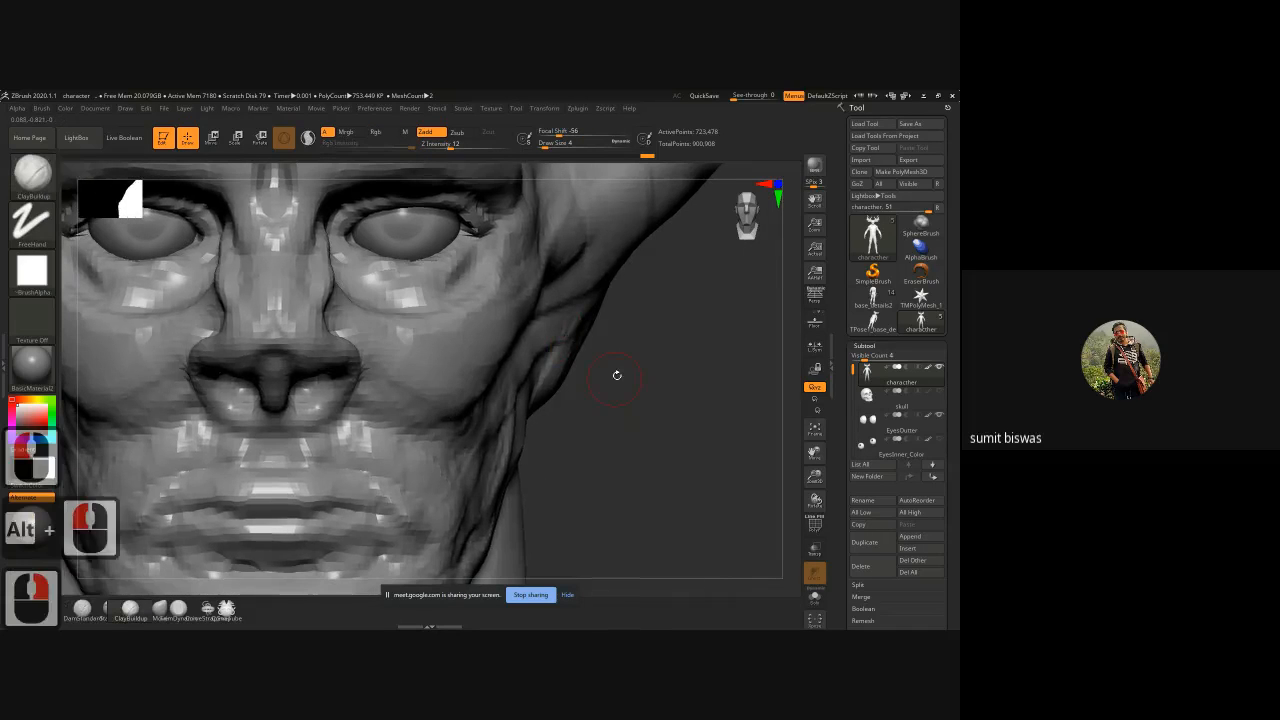
mouse_move(617, 374)
left_mouse_down("alt")
mouse_move(609, 407)
mouse_move(520, 290)
left_mouse_up("alt")
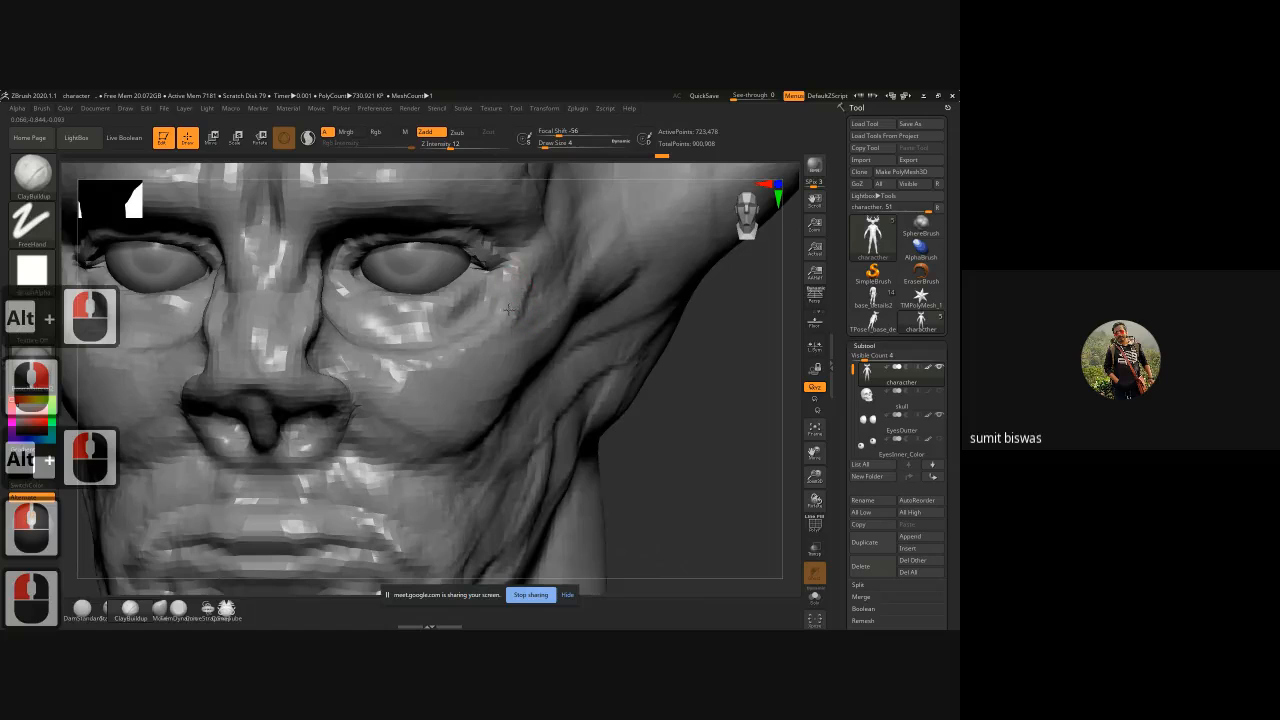
left_click_drag(456, 351, 426, 355)
key("ctrl+z")
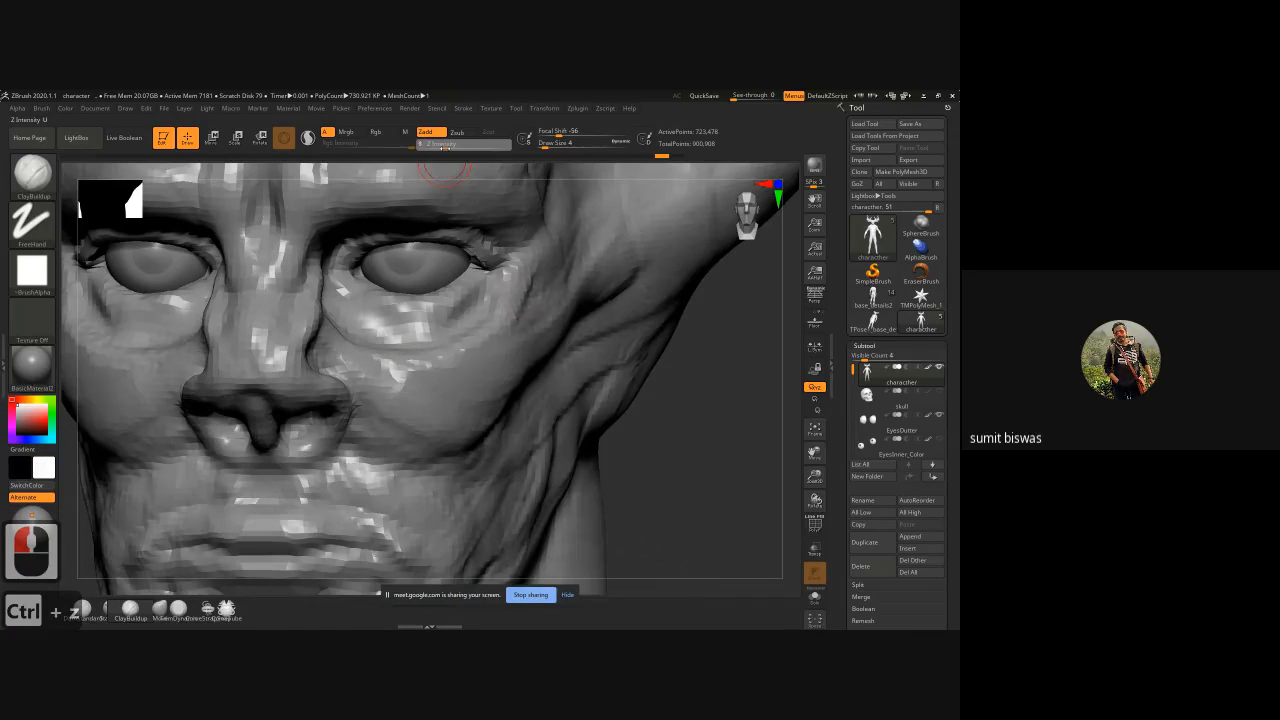
Step: Sculpt the upper cheeks below the eye bags with ClayBuildup at Z Intensity 8 and draw size 3
left_click(445, 148)
key("[")
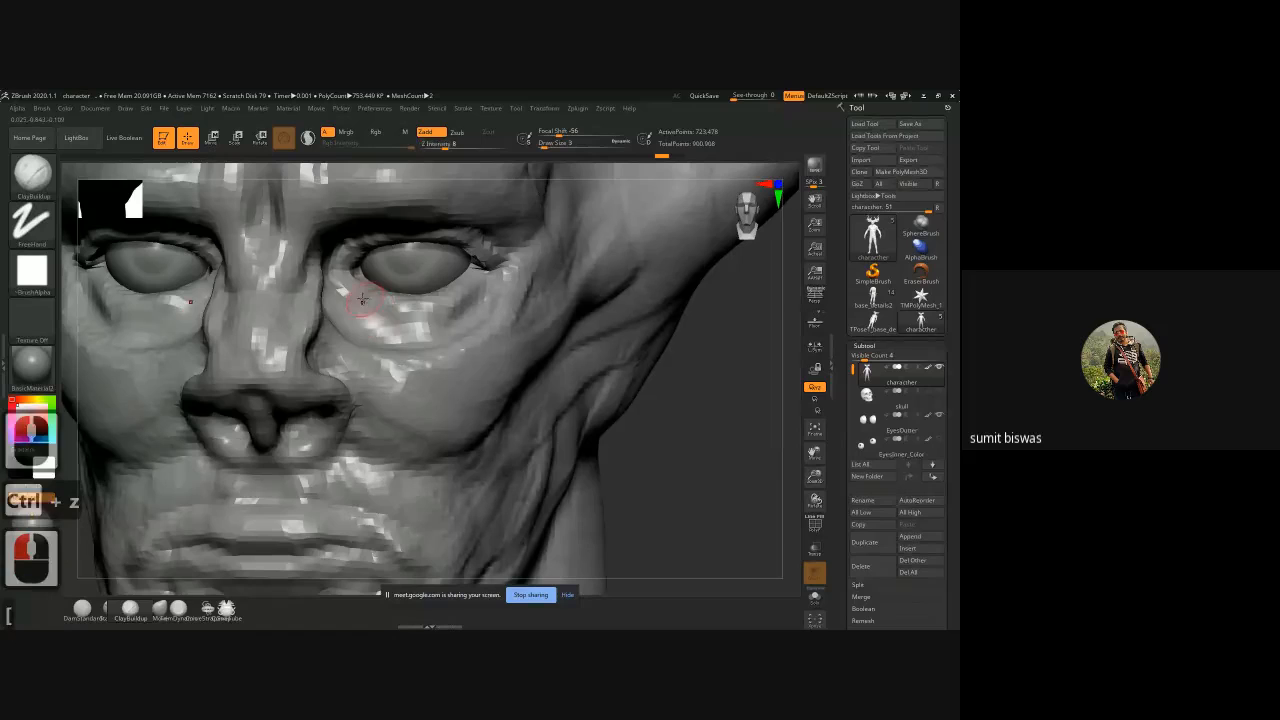
key("bracketleft")
key("bracketleft")
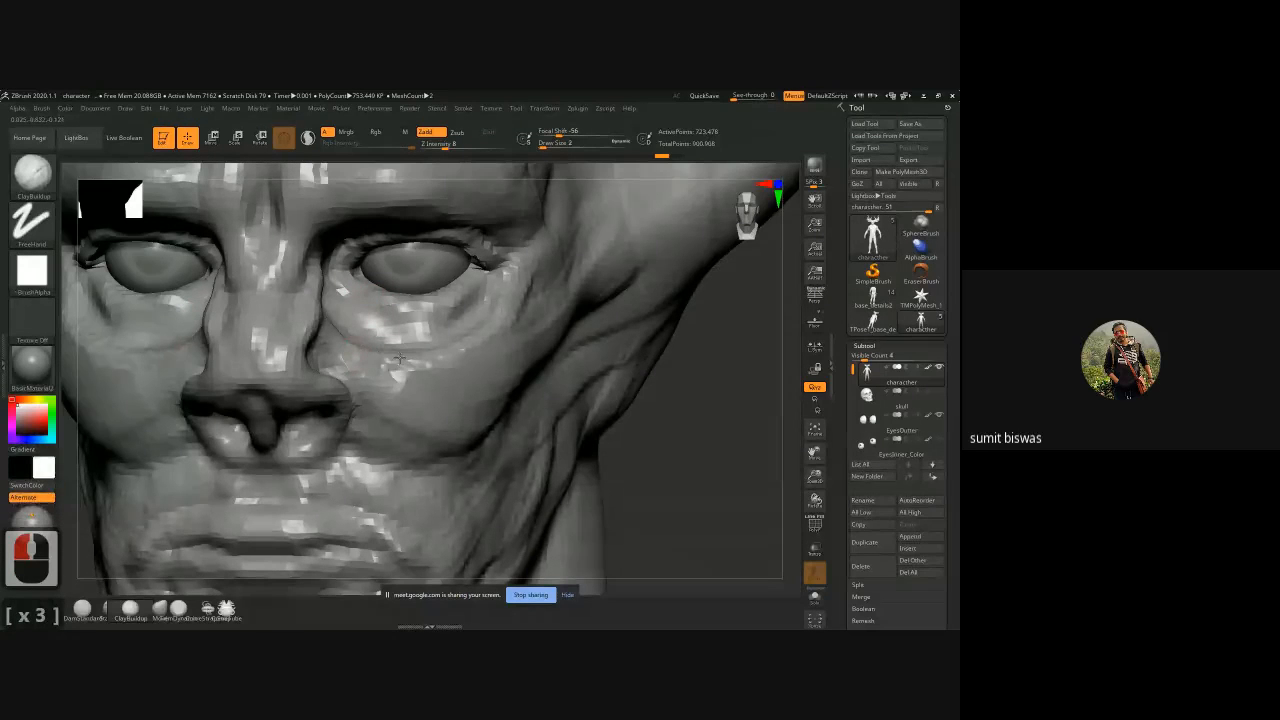
key("bracketright")
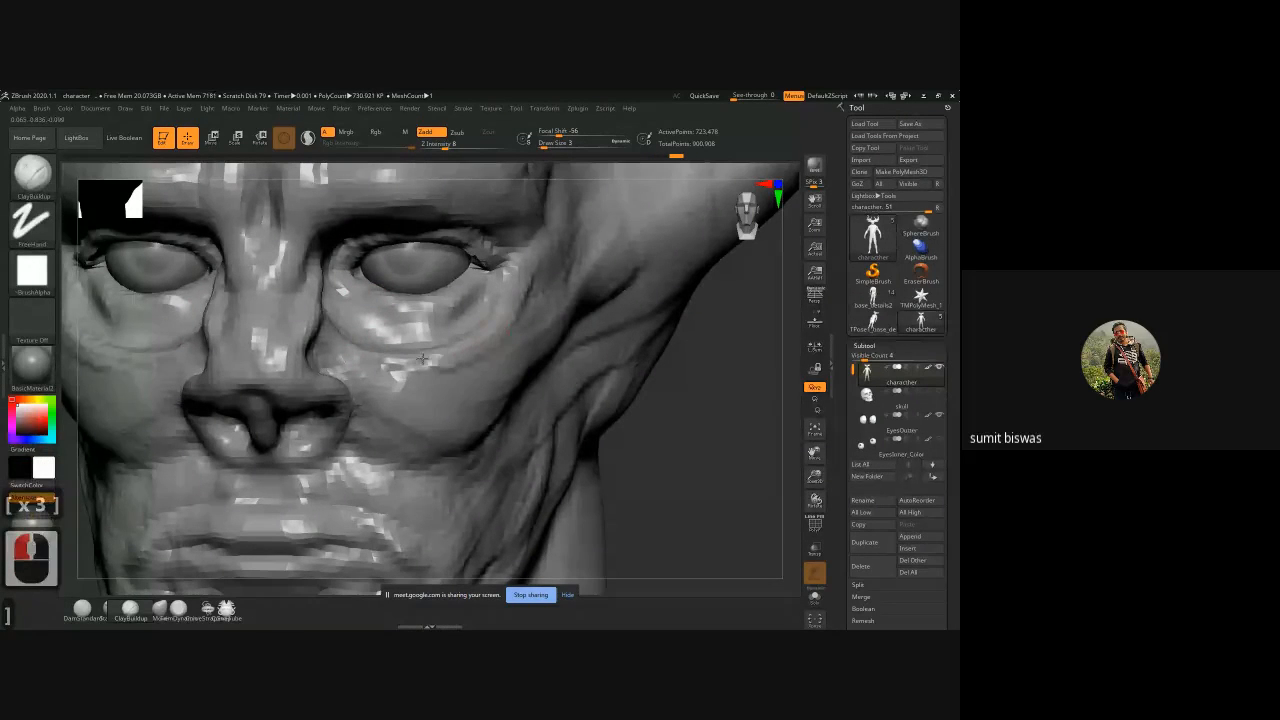
mouse_move(422, 358)
left_mouse_down()
mouse_move(440, 358)
mouse_move(420, 366)
left_mouse_up()
mouse_move(420, 366)
left_mouse_down()
mouse_move(488, 371)
mouse_move(480, 360)
left_mouse_up()
mouse_move(484, 350)
left_mouse_down()
mouse_move(520, 363)
mouse_move(540, 352)
left_mouse_up()
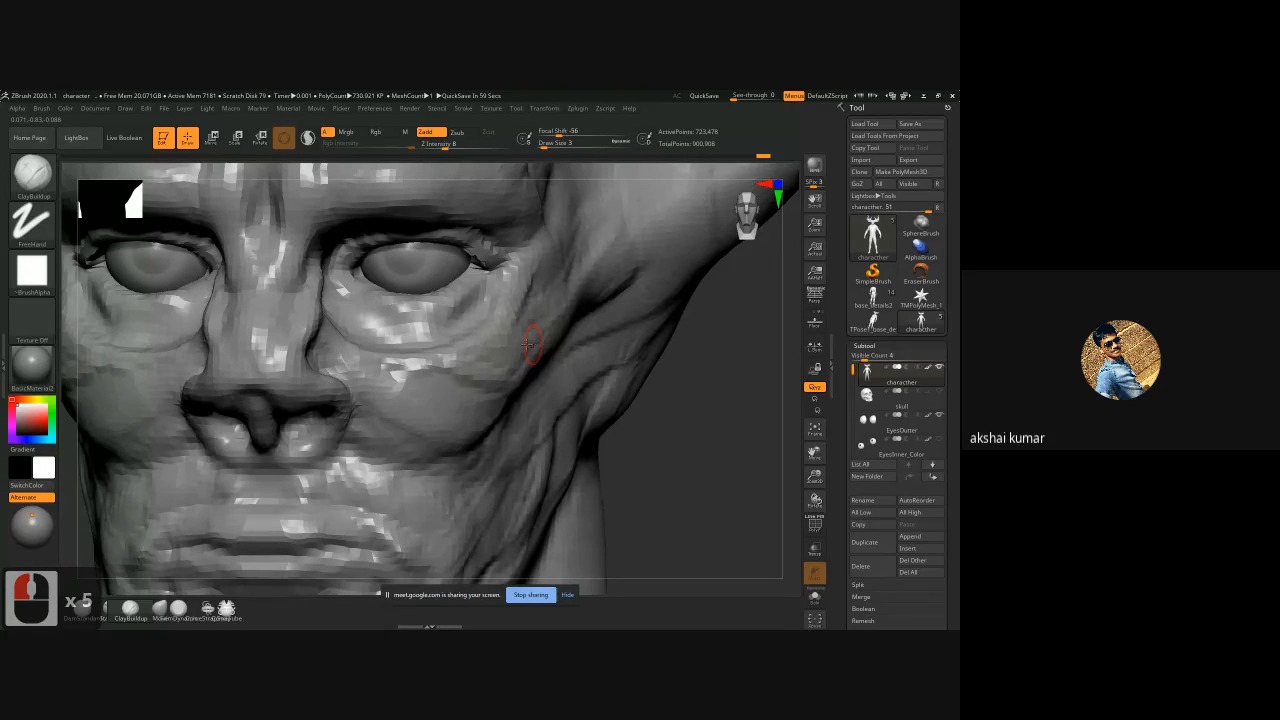
Step: Show the ClayBuildup brush's Auto Masking settings and locate the BackfaceMask option
right_click_drag(499, 364, 600, 420, "ctrl")
left_click_drag(357, 428, 317, 411, "alt")
right_click_drag(604, 424, 600, 430)
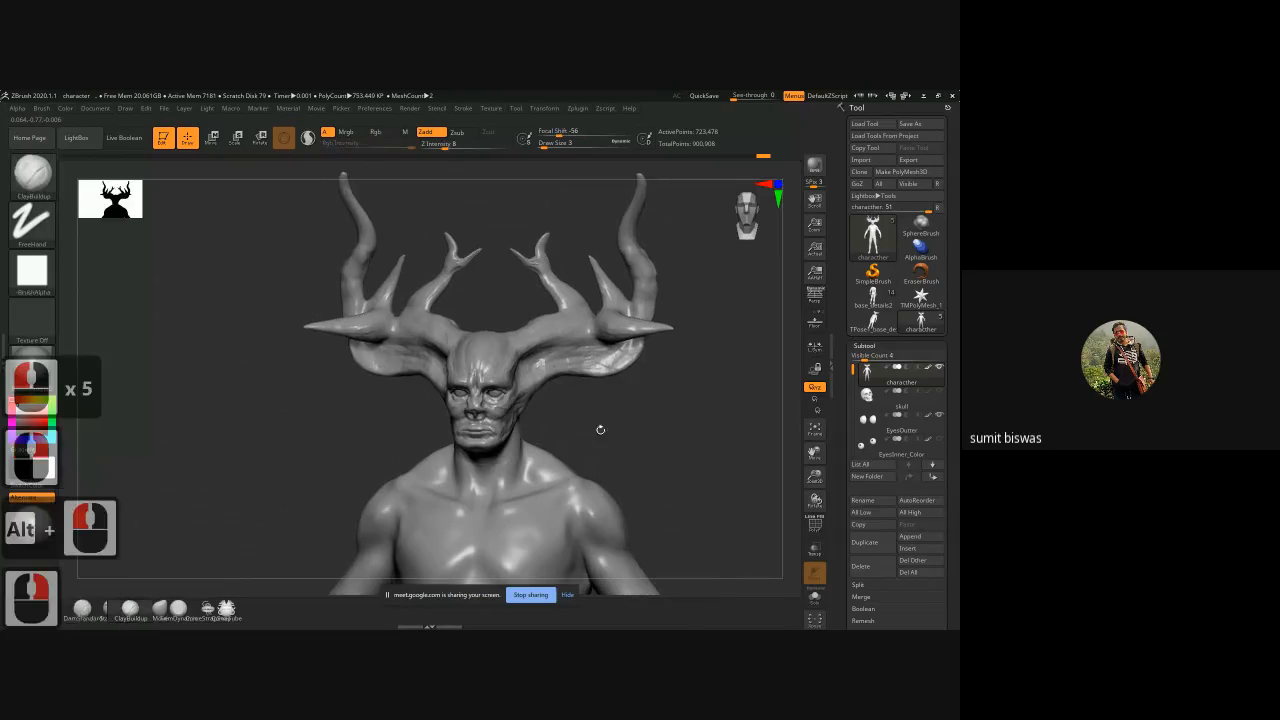
left_click_drag(600, 430, 552, 420, "alt")
mouse_move(654, 224)
left_mouse_down("alt")
mouse_move(609, 312)
mouse_move(500, 320)
left_mouse_up("alt")
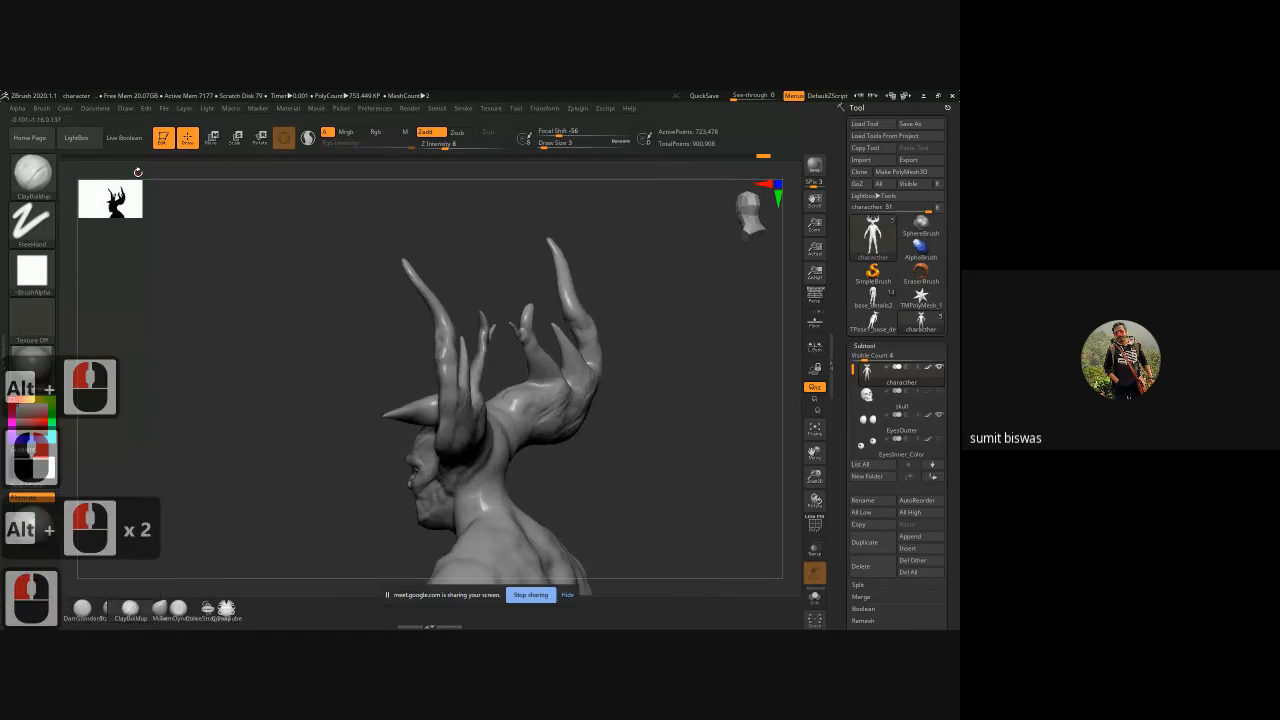
left_click(44, 110)
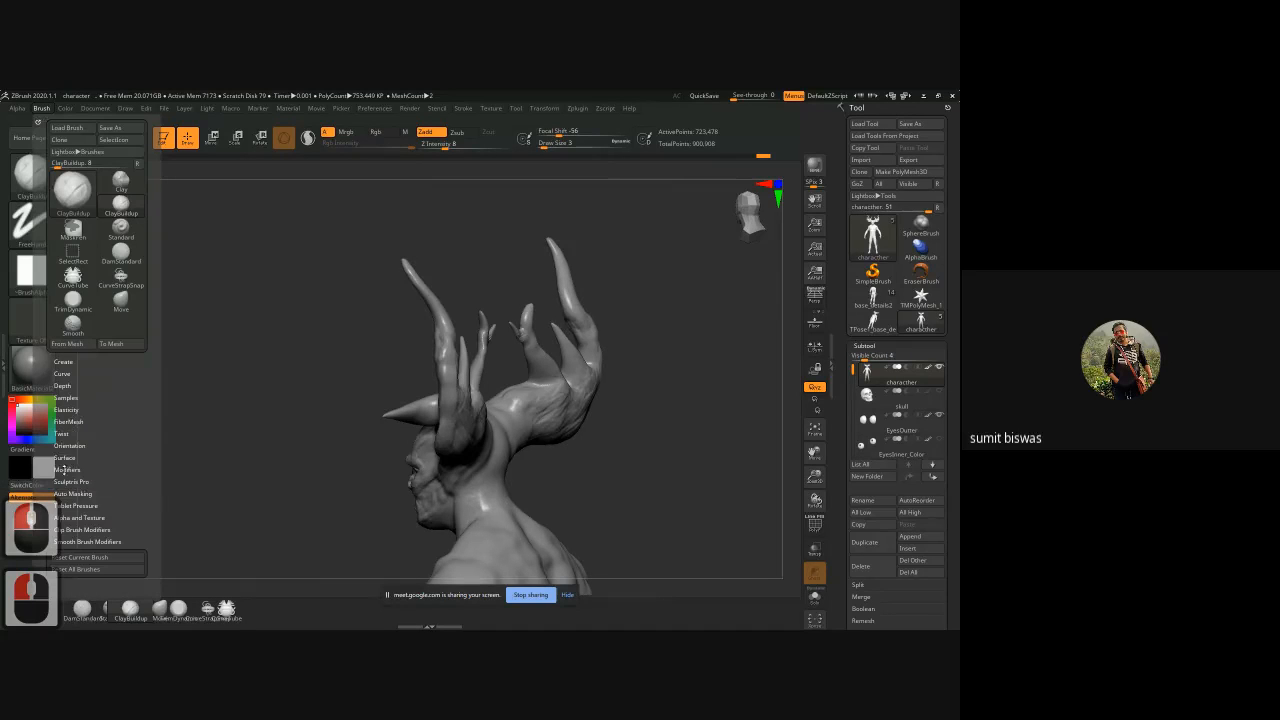
left_click(66, 494)
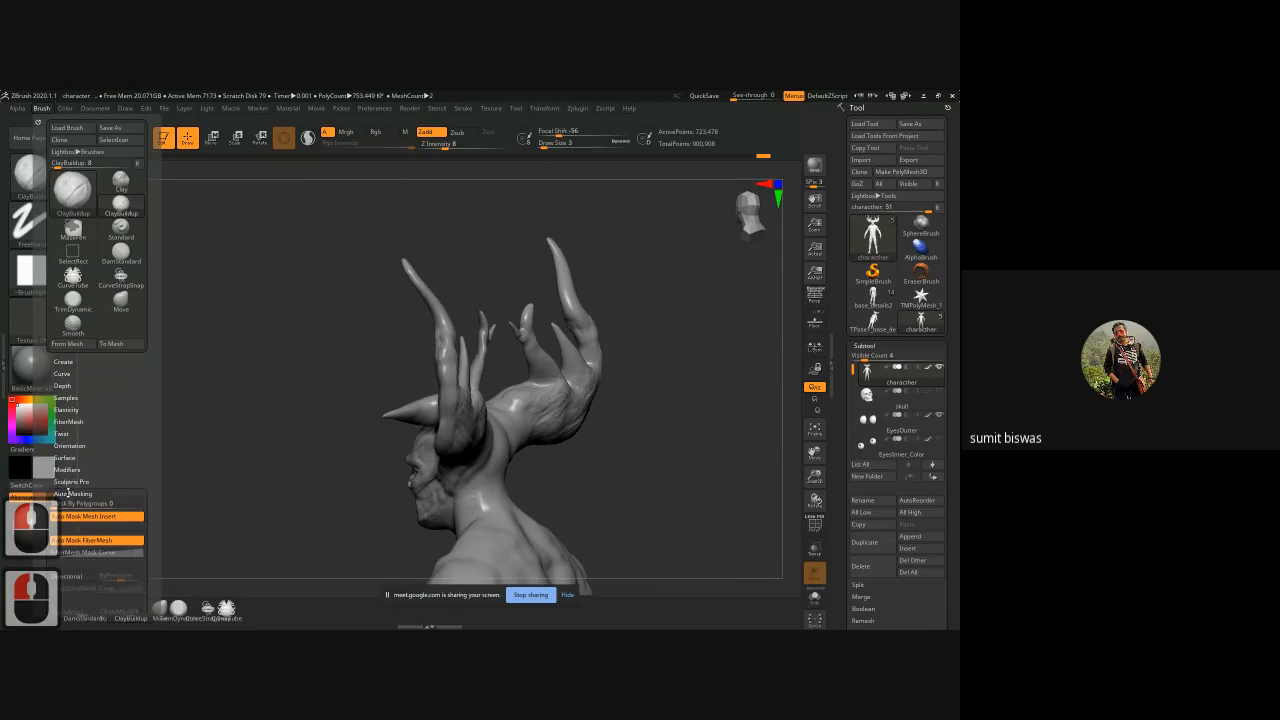
scroll(116, 390, "down", 5)
left_click_drag(116, 391, 116, 386)
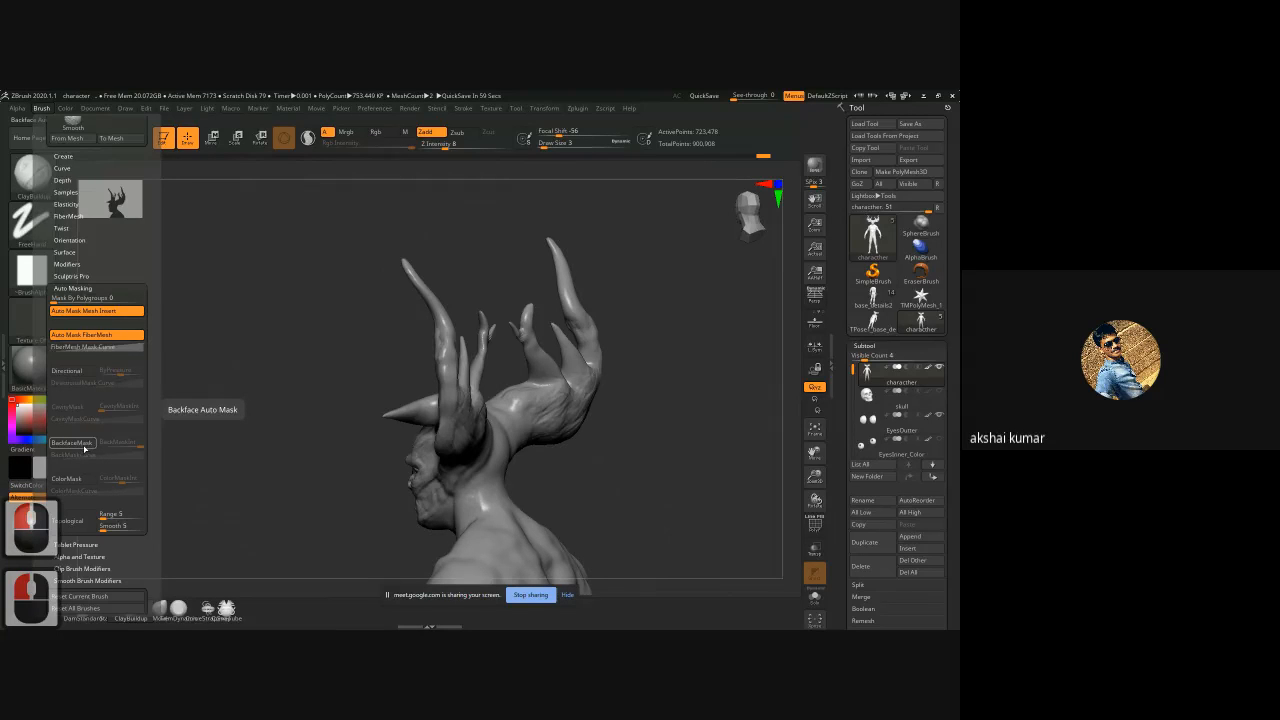
mouse_move(360, 366)
left_mouse_down()
mouse_move(419, 369)
mouse_move(523, 497)
mouse_move(530, 395)
left_mouse_up()
right_click_drag(530, 395, 437, 400, "ctrl")
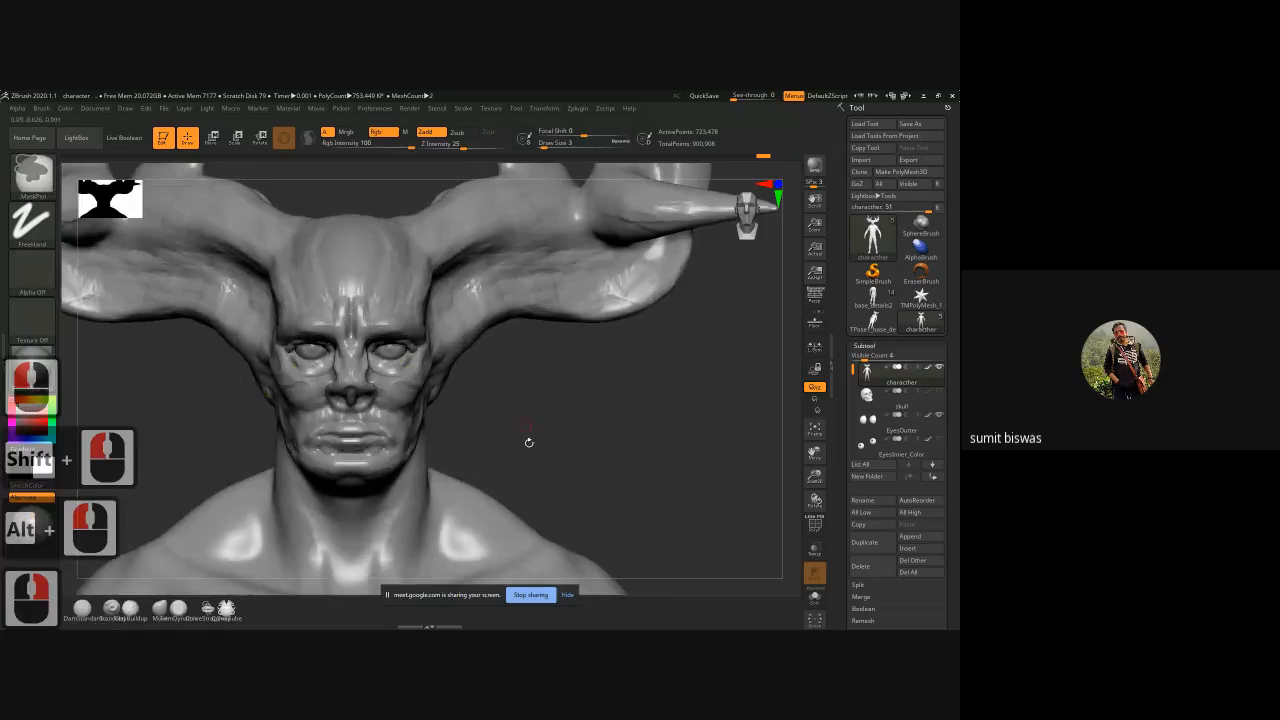
left_click_drag(529, 442, 527, 412)
left_click(33, 320)
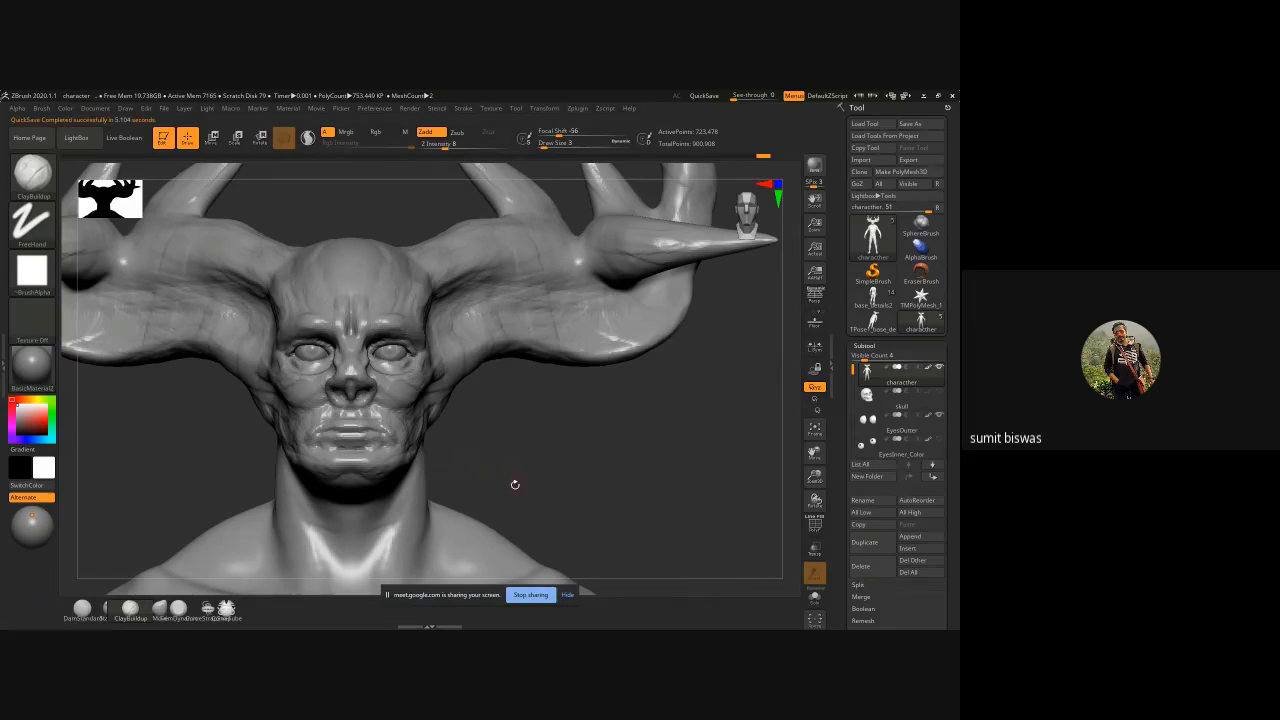
right_click_drag(552, 480, 506, 431, "ctrl")
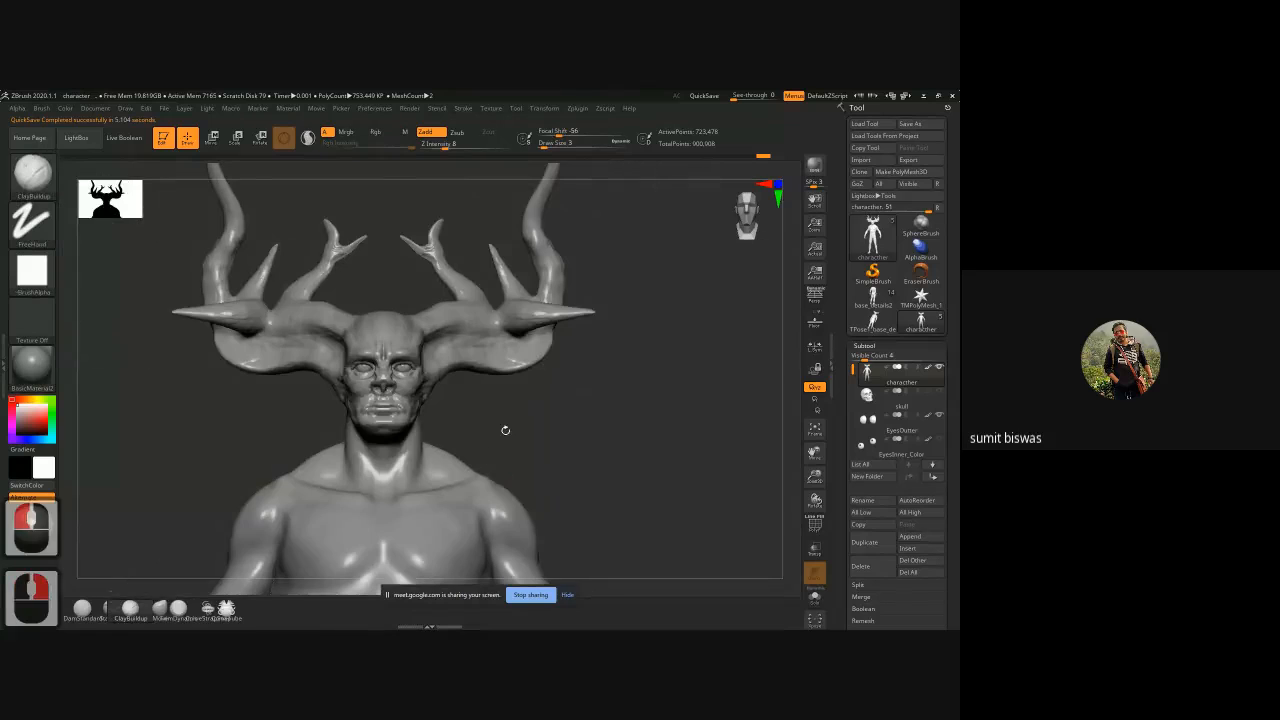
Step: Build up the upper lip area between the nose and mouth with ClayBuildup at draw size 6 and Z Intensity 8
left_click_drag(503, 430, 699, 497, "alt")
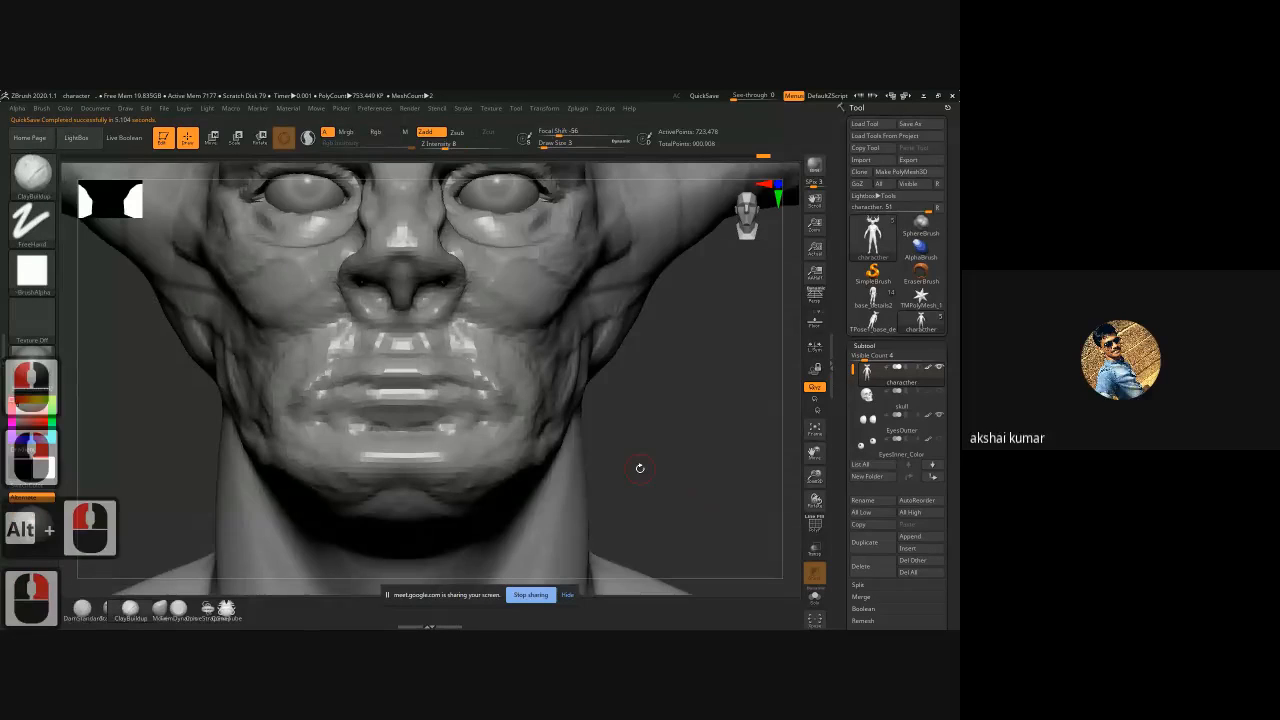
right_click_drag(639, 467, 715, 474)
left_click_drag(672, 420, 688, 500, "alt")
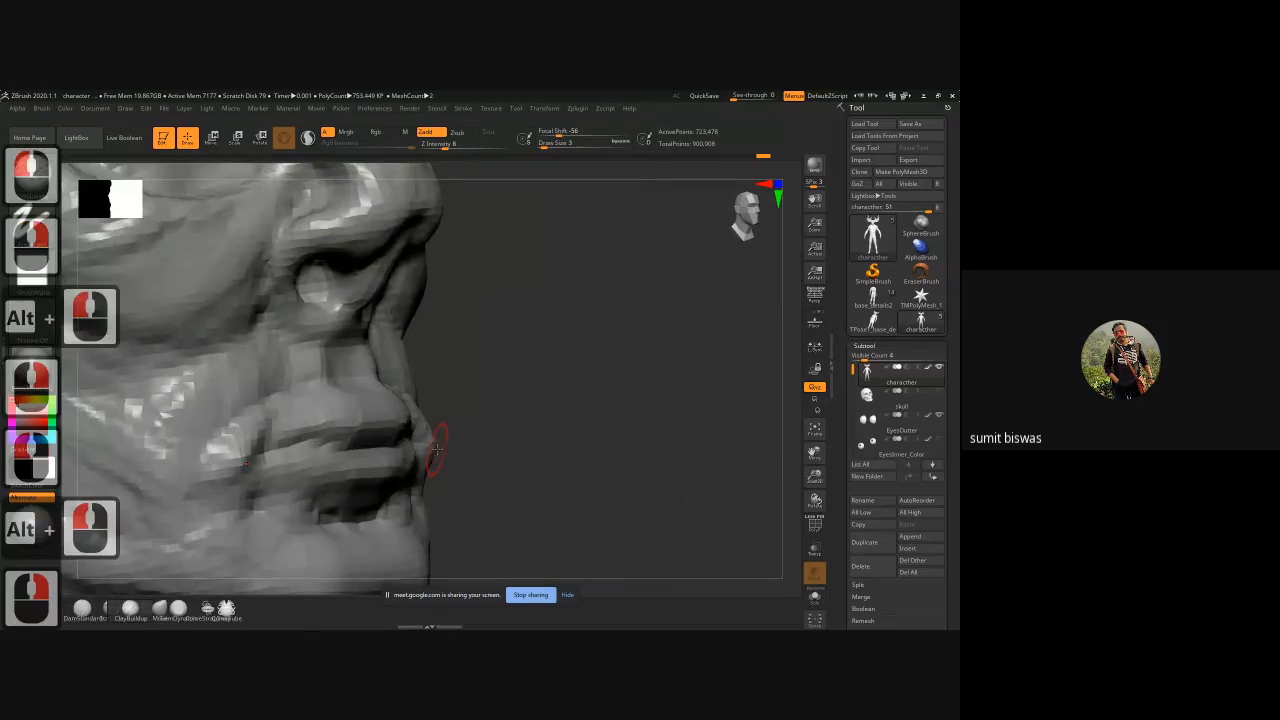
key("bracketright")
key("bracketright")
key("bracketright")
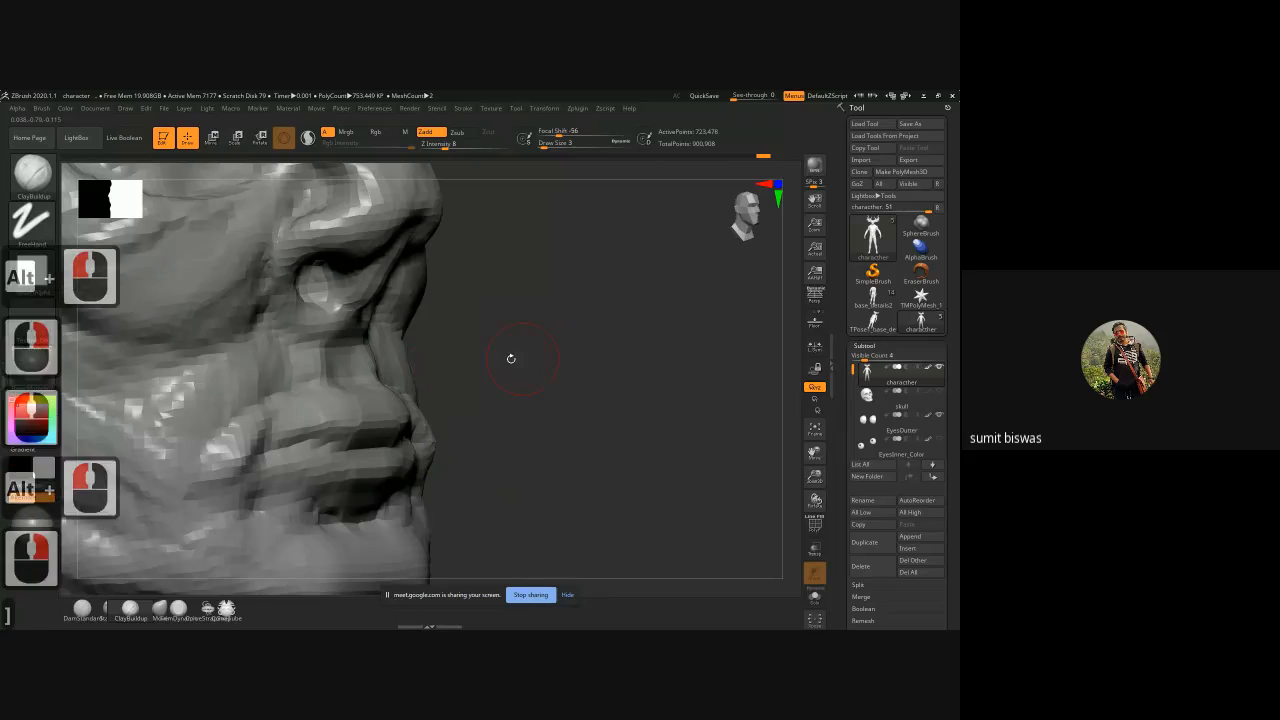
mouse_move(320, 366)
left_mouse_down()
mouse_move(345, 366)
mouse_move(261, 372)
mouse_move(307, 390)
mouse_move(267, 398)
mouse_move(302, 412)
mouse_move(265, 408)
mouse_move(326, 408)
left_mouse_up()
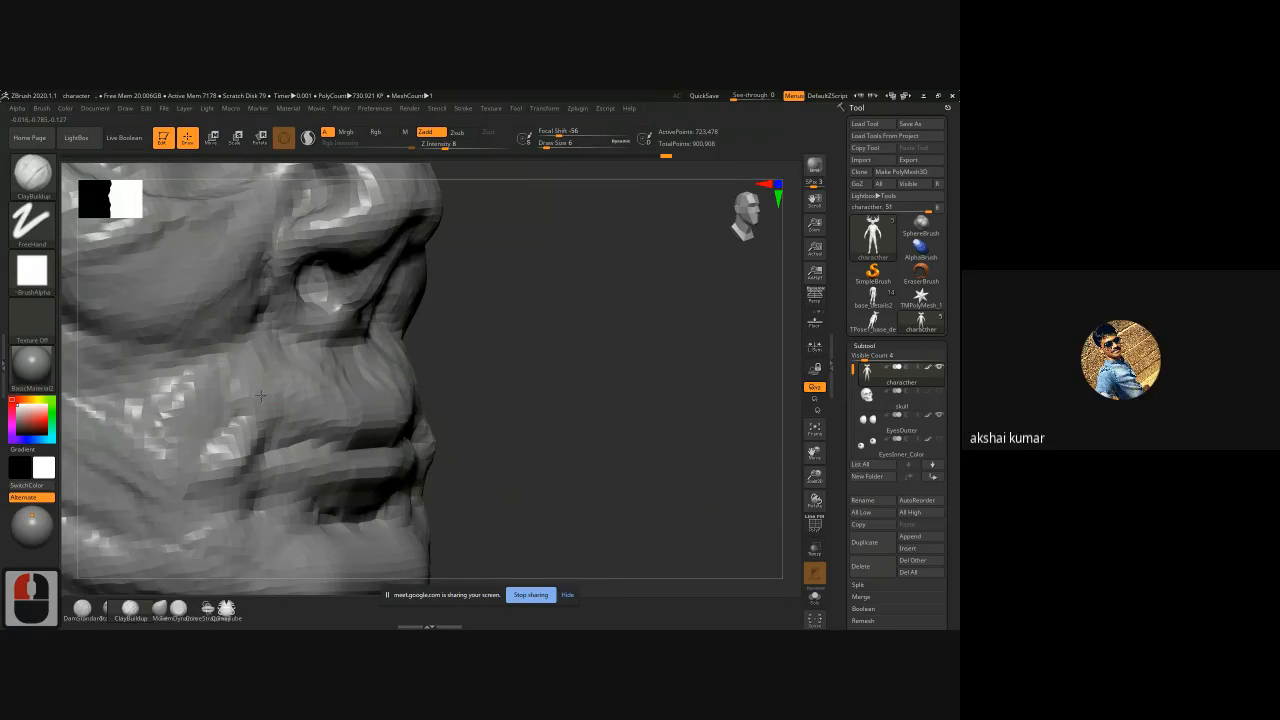
mouse_move(235, 385)
left_mouse_down()
mouse_move(235, 425)
mouse_move(205, 455)
mouse_move(237, 426)
left_mouse_up()
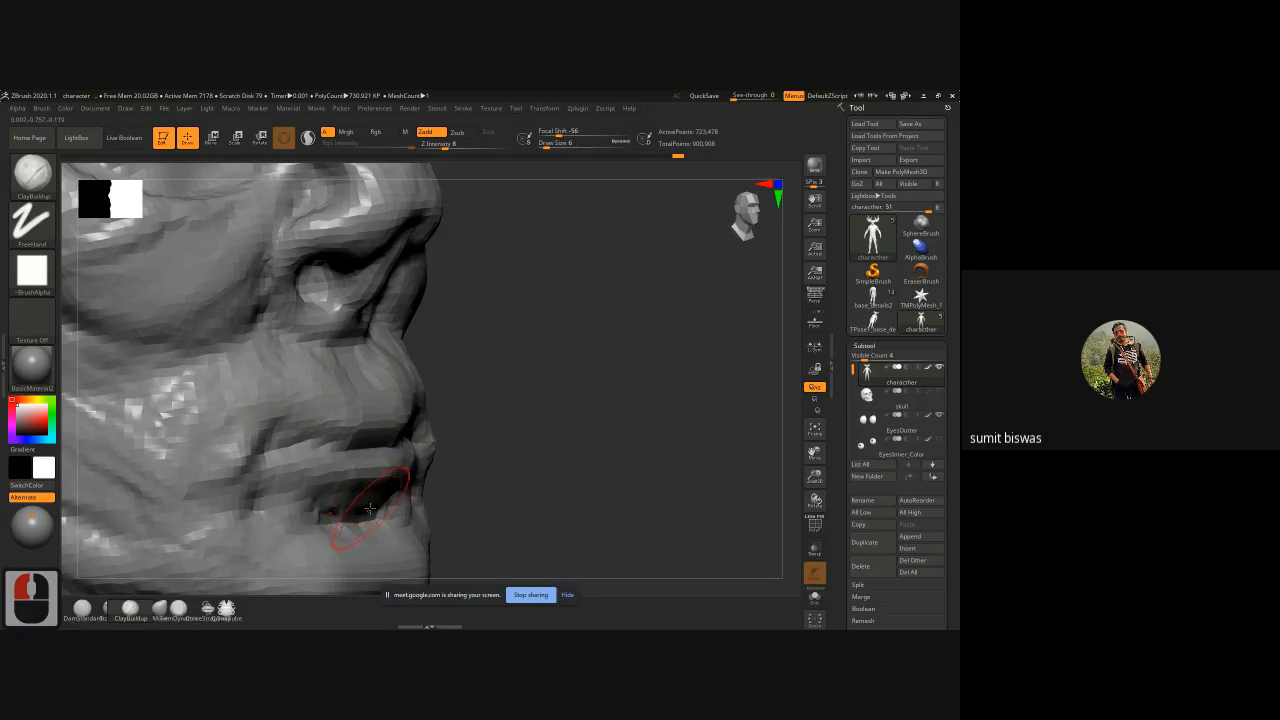
left_click_drag(349, 366, 356, 384)
mouse_move(338, 366)
left_mouse_down()
mouse_move(318, 408)
mouse_move(281, 433)
left_mouse_up()
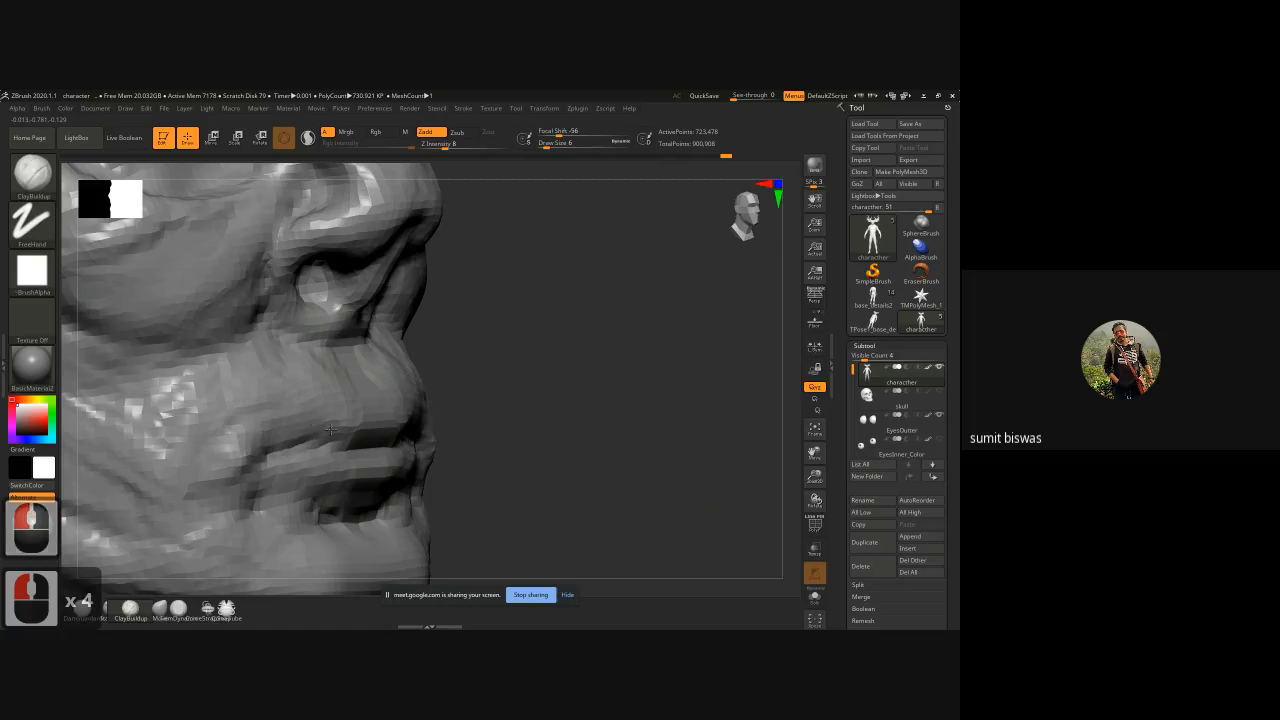
left_click_drag(369, 375, 398, 377)
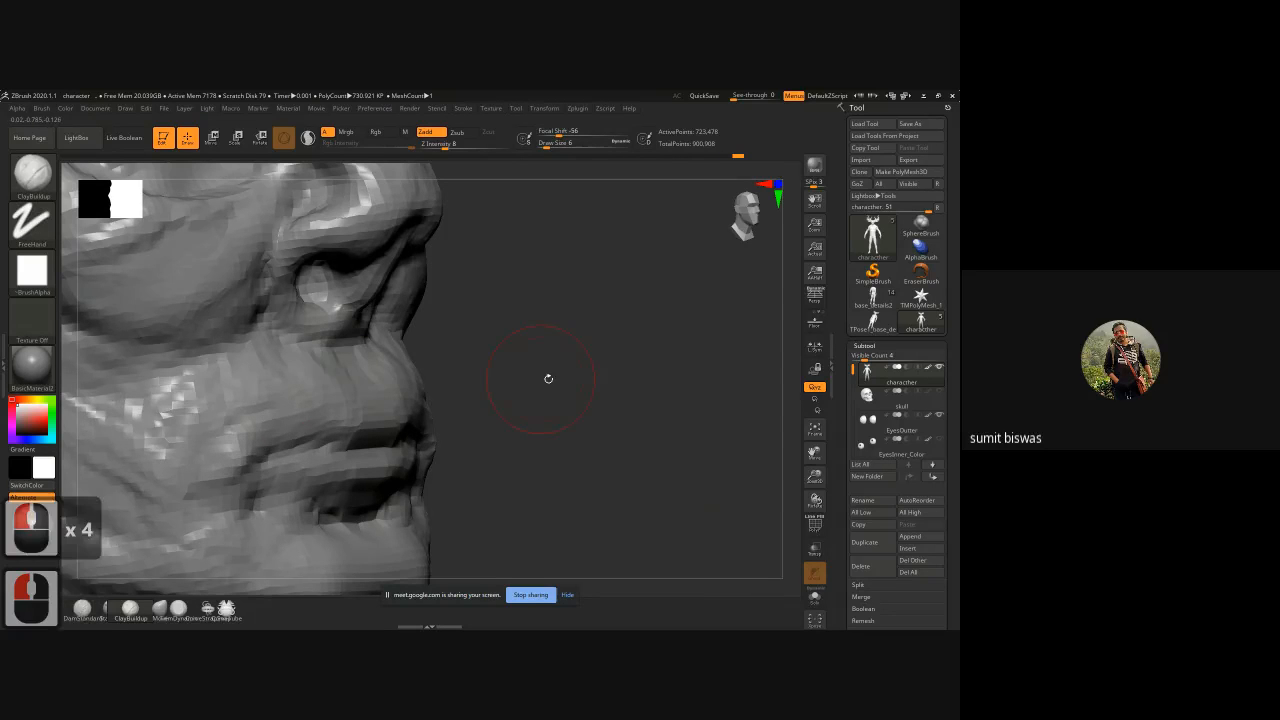
Step: Add ClayBuildup touches on the cheek folds beside the nostrils and on the side of the nose
left_click_drag(548, 377, 416, 369)
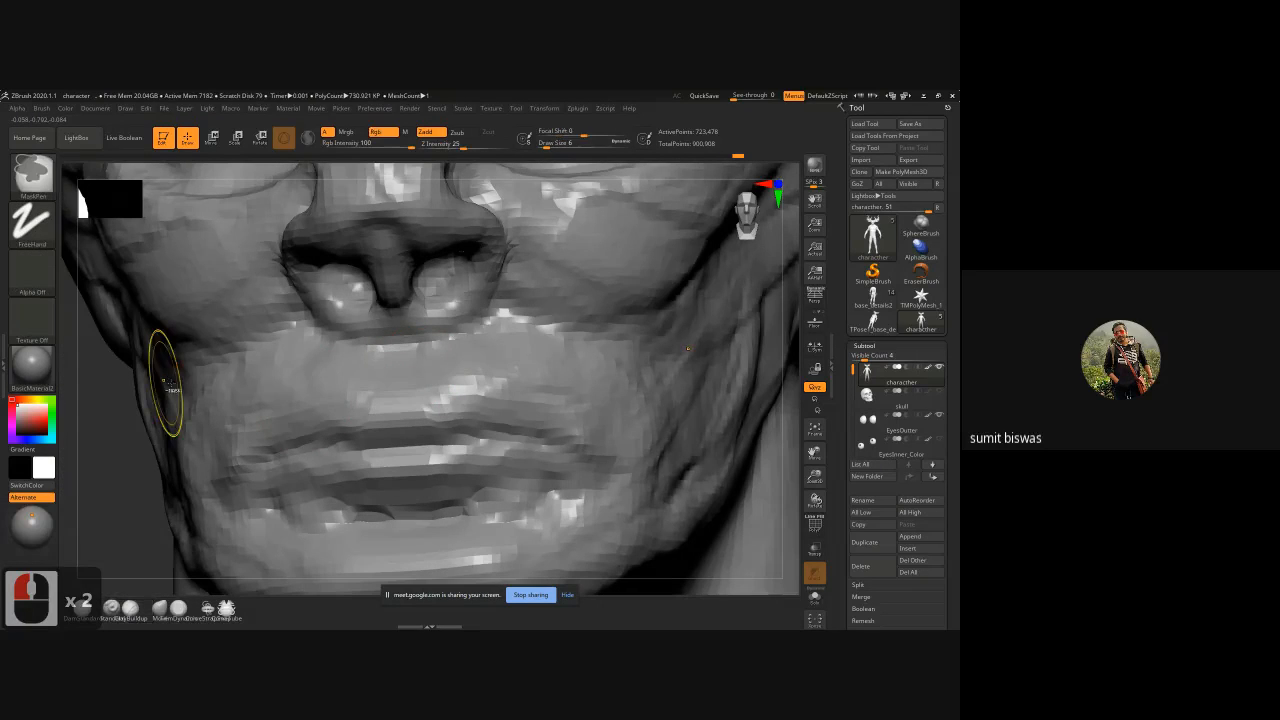
right_click_drag(165, 383, 651, 454, "ctrl")
left_click_drag(646, 452, 605, 399, "shift")
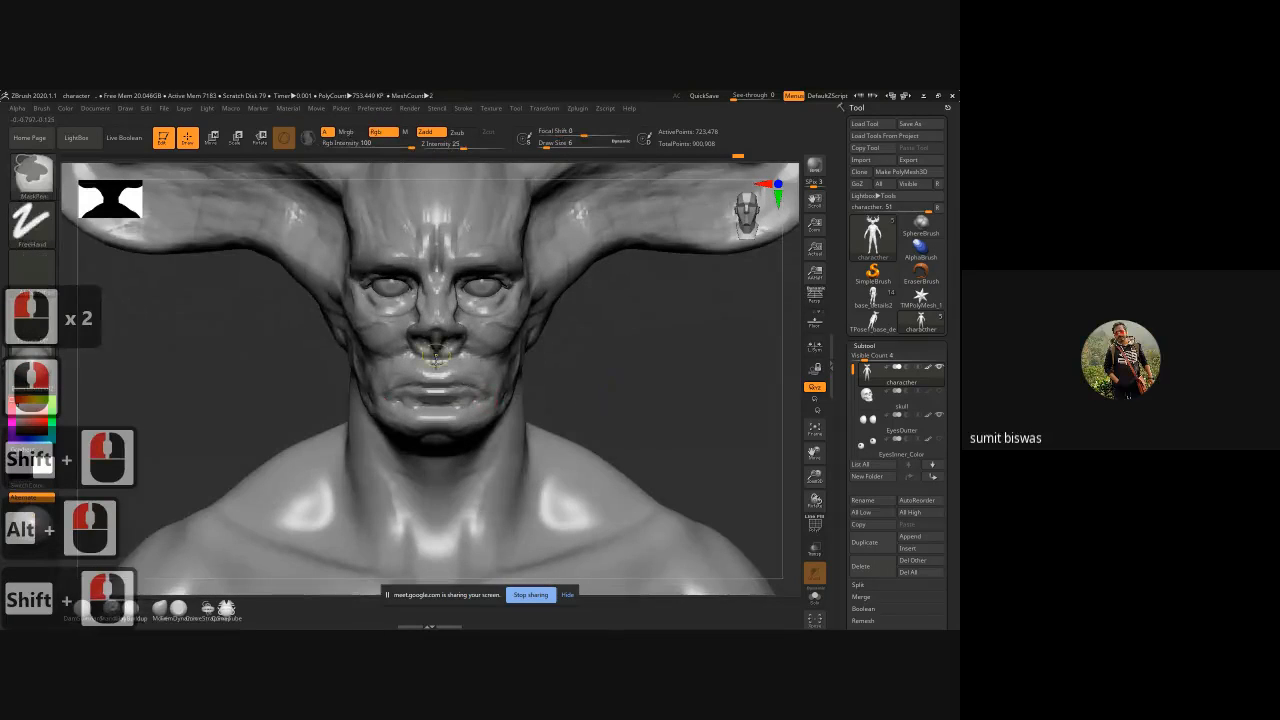
right_click_drag(605, 399, 471, 457, "ctrl")
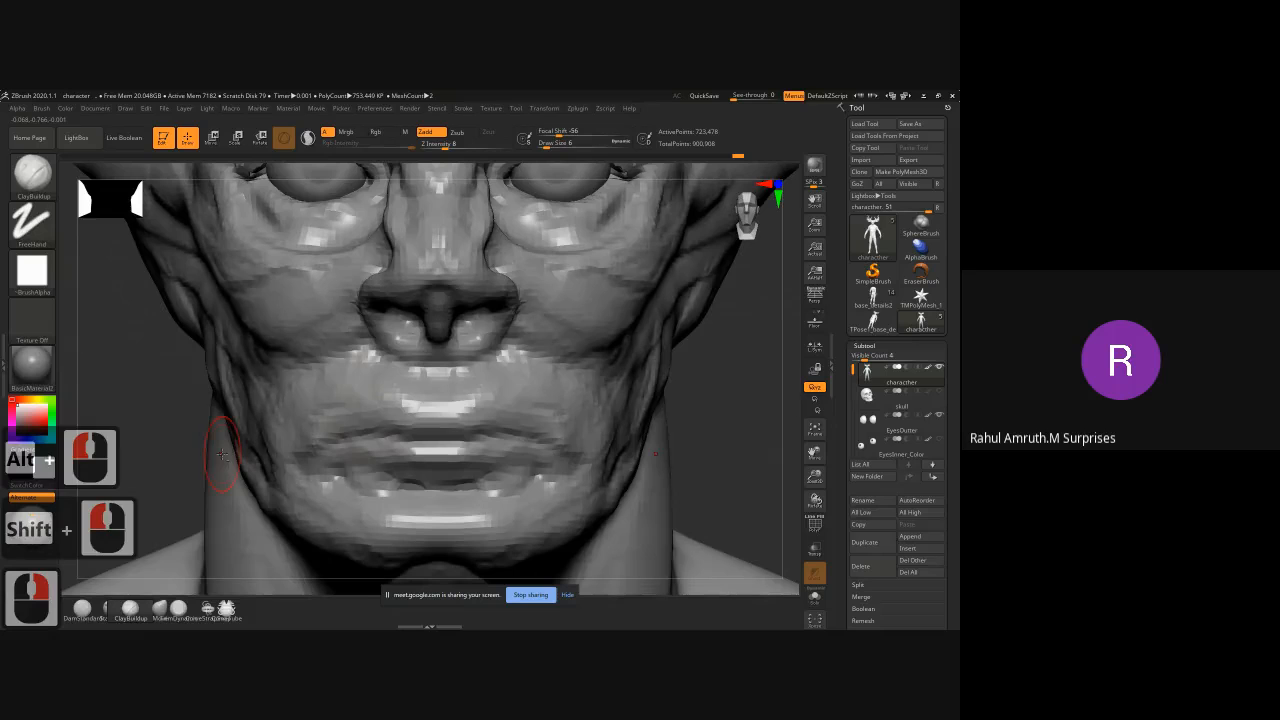
left_click_drag(160, 406, 221, 421)
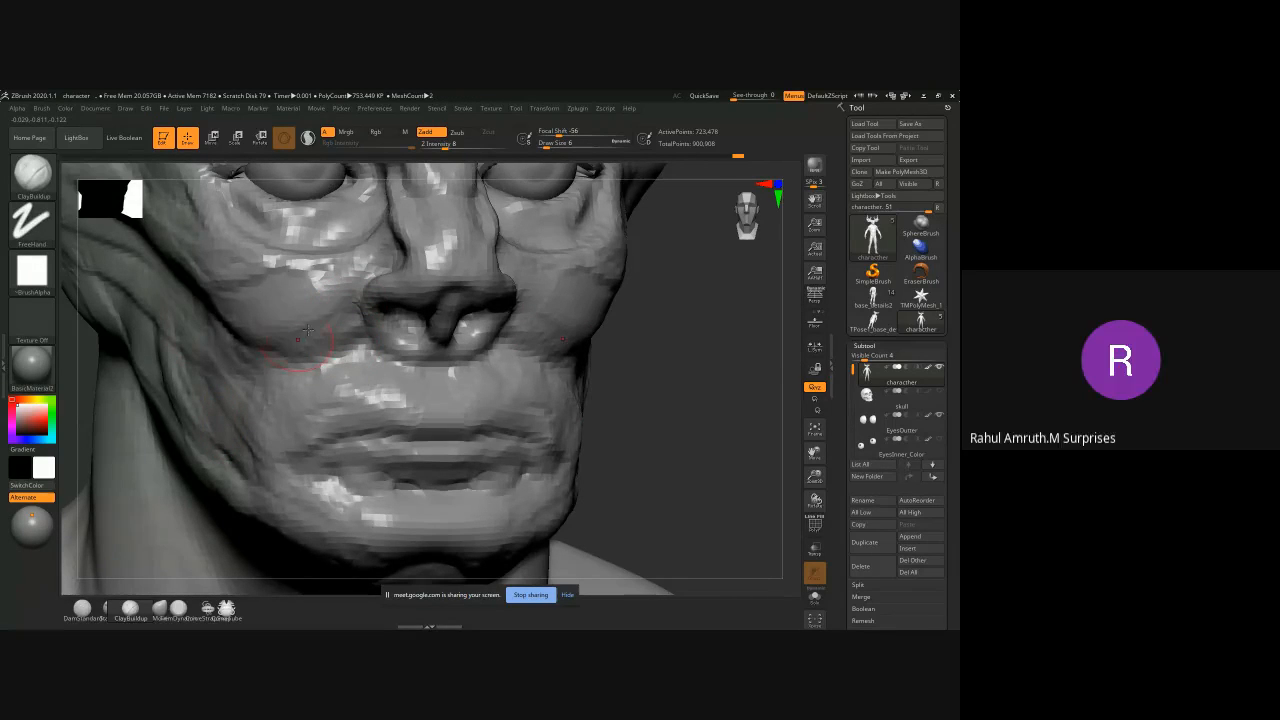
left_click(305, 333)
left_click(282, 340)
left_click_drag(290, 293, 345, 281)
left_click(340, 290)
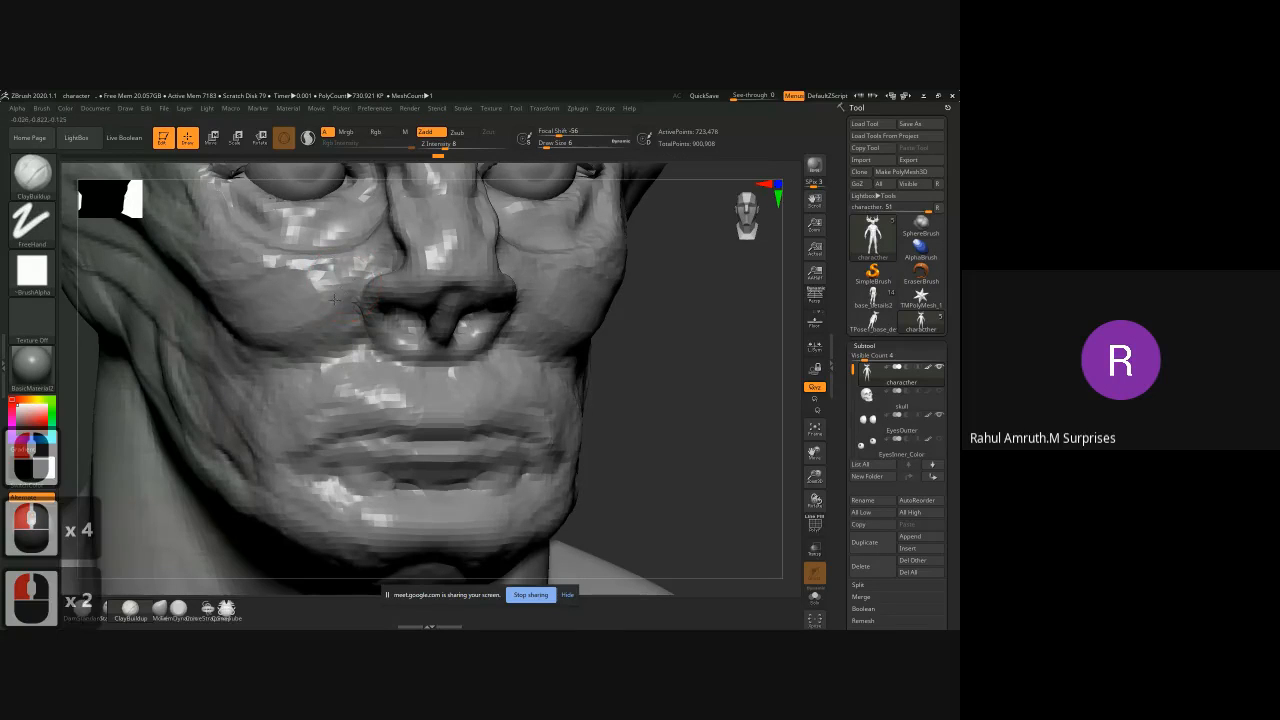
left_click(415, 250)
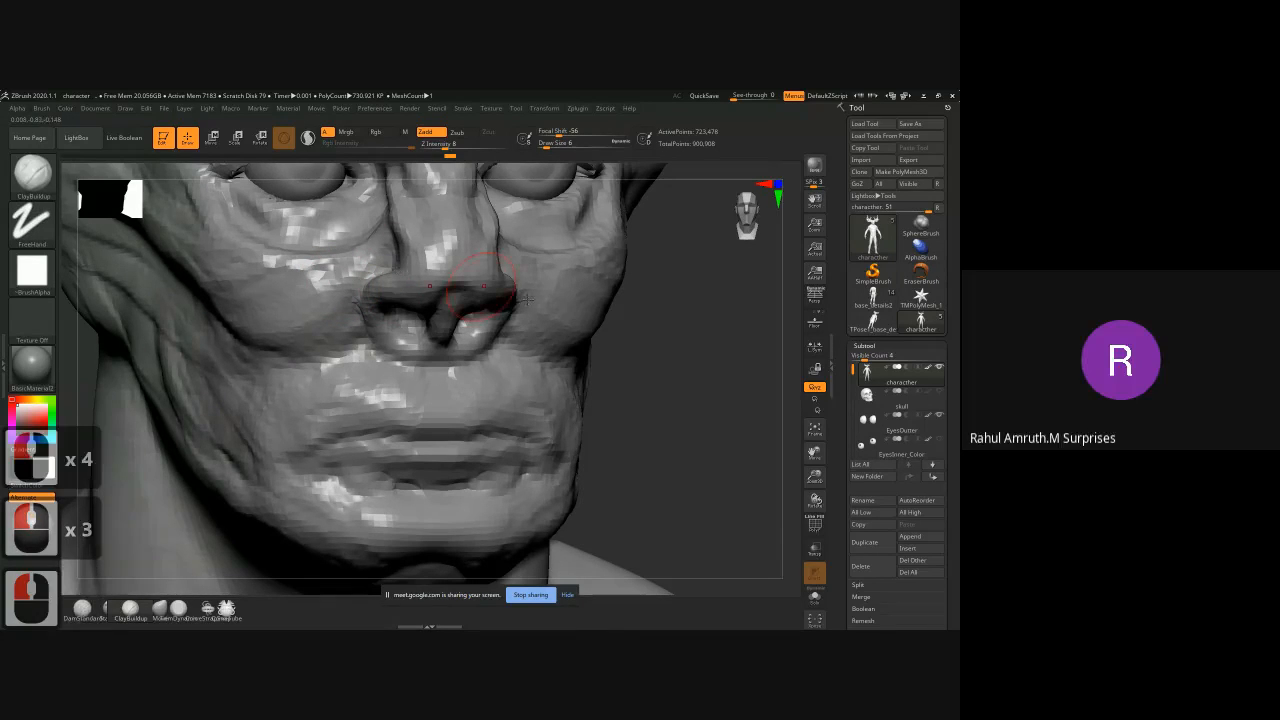
Step: Carve the crease between the nose and the eye bag, and add clay to the cheek beside it
left_click_drag(694, 334, 668, 390, "alt")
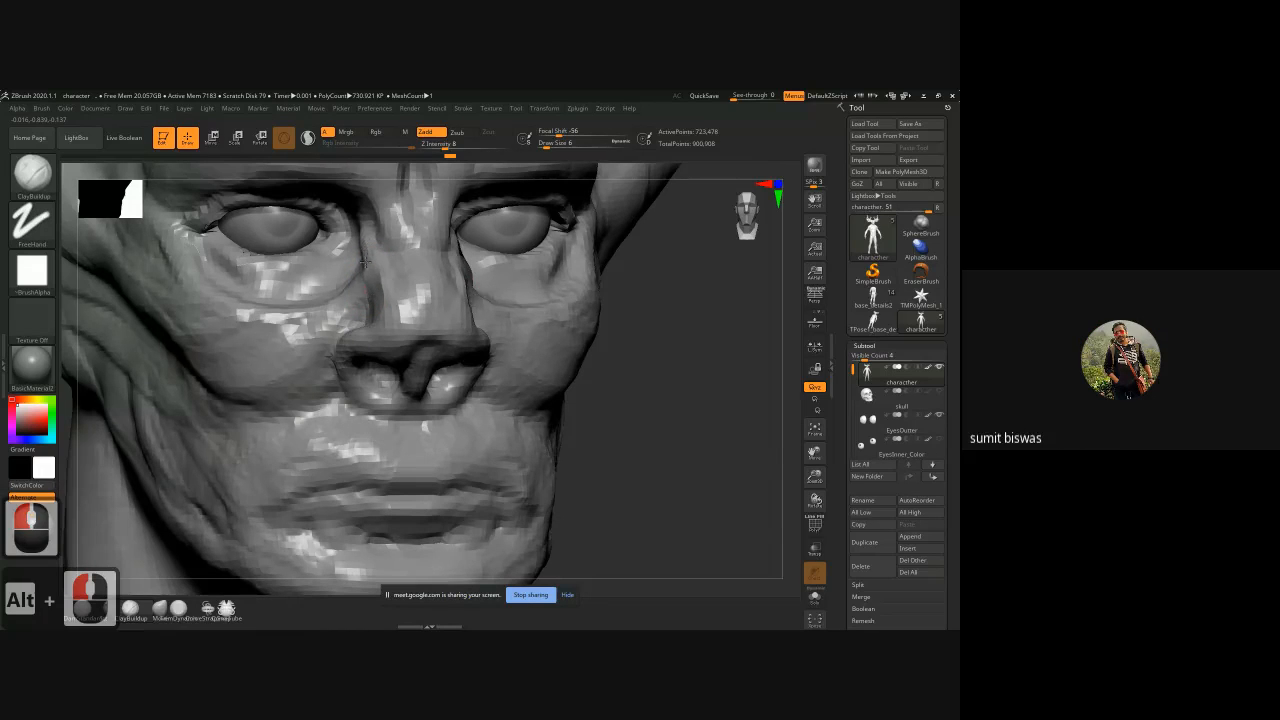
double_click(378, 298, "alt")
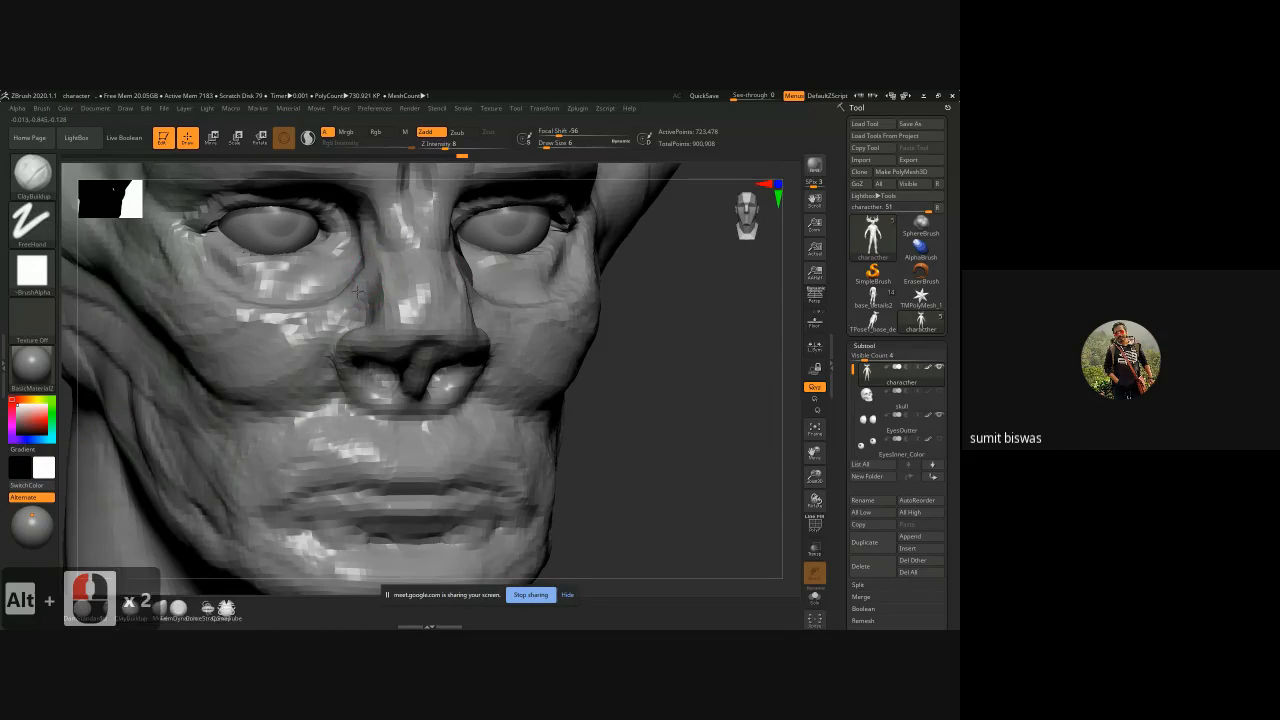
double_click(338, 290)
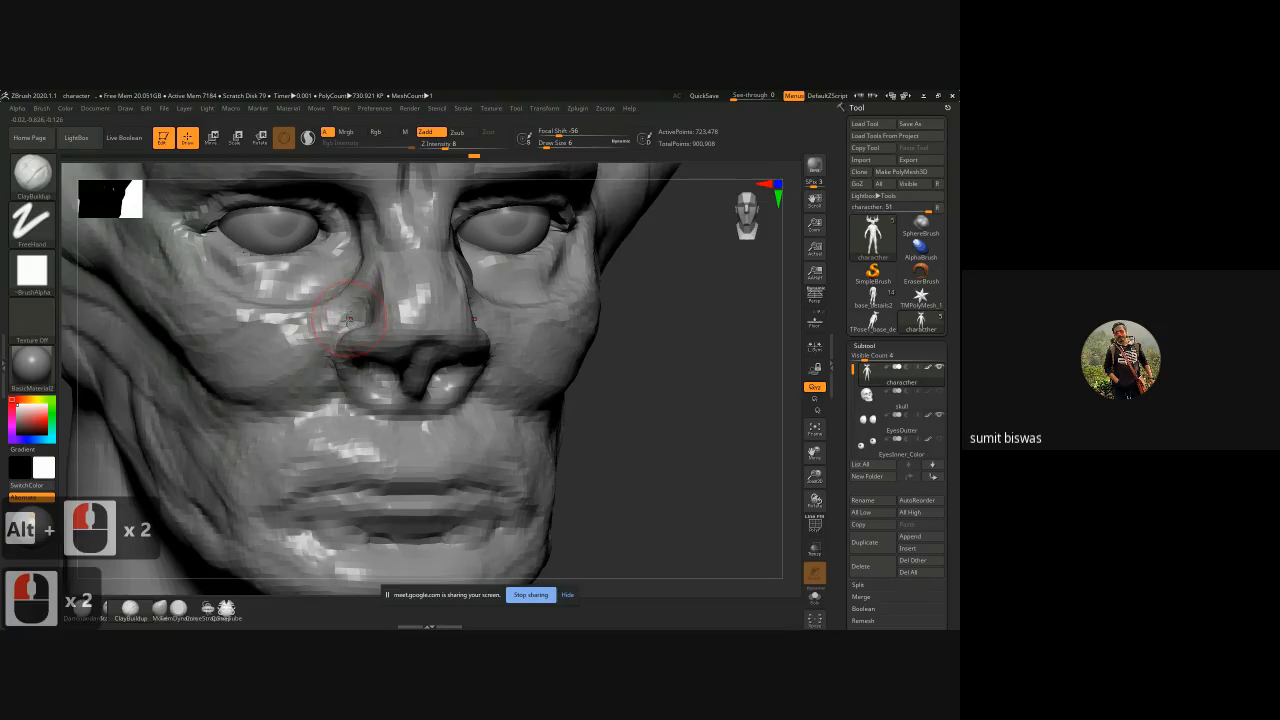
Step: Build up the nose tip, the septum down to the upper lip, and the sides of the nose with ClayBuildup
left_click_drag(646, 351, 605, 370)
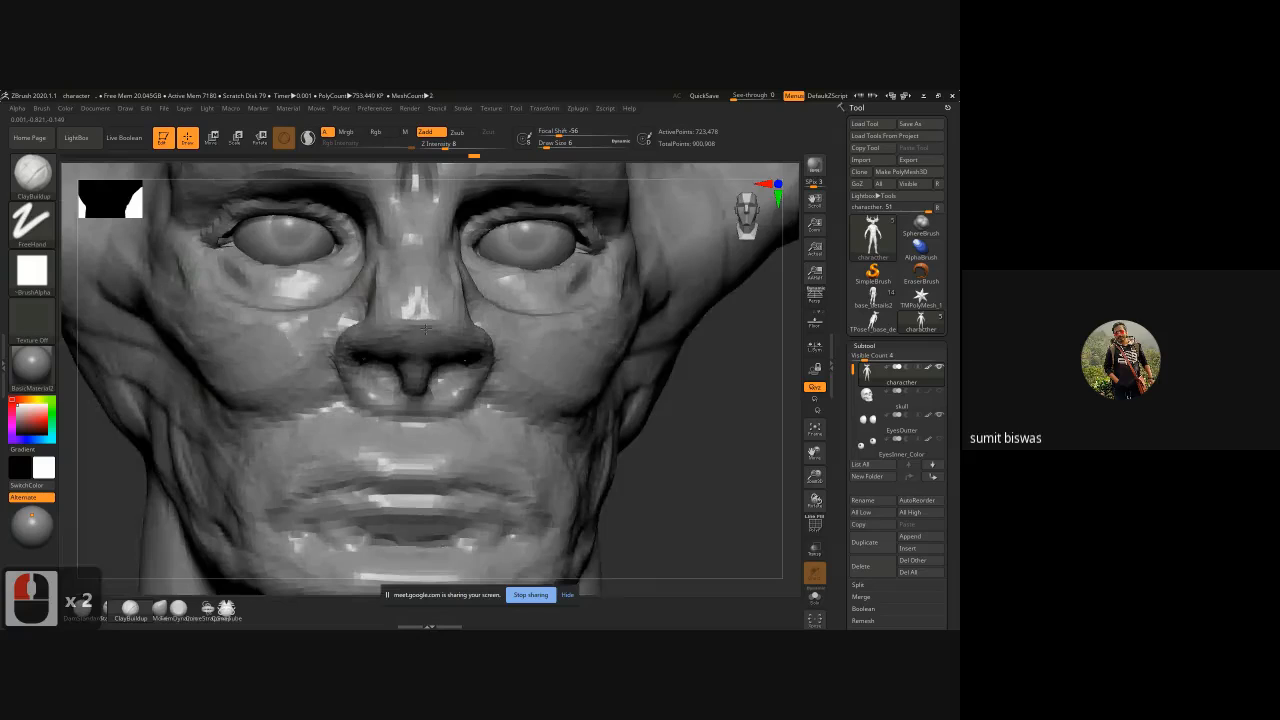
double_click(412, 356)
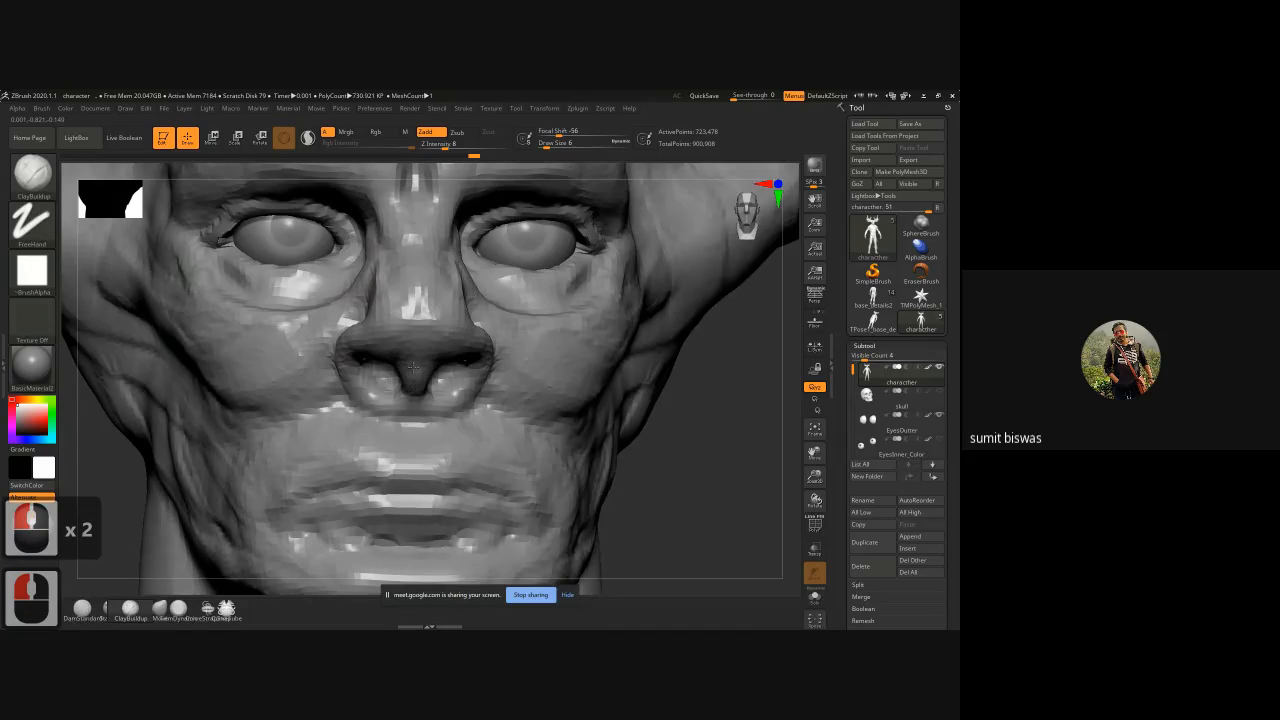
left_click_drag(414, 396, 414, 426)
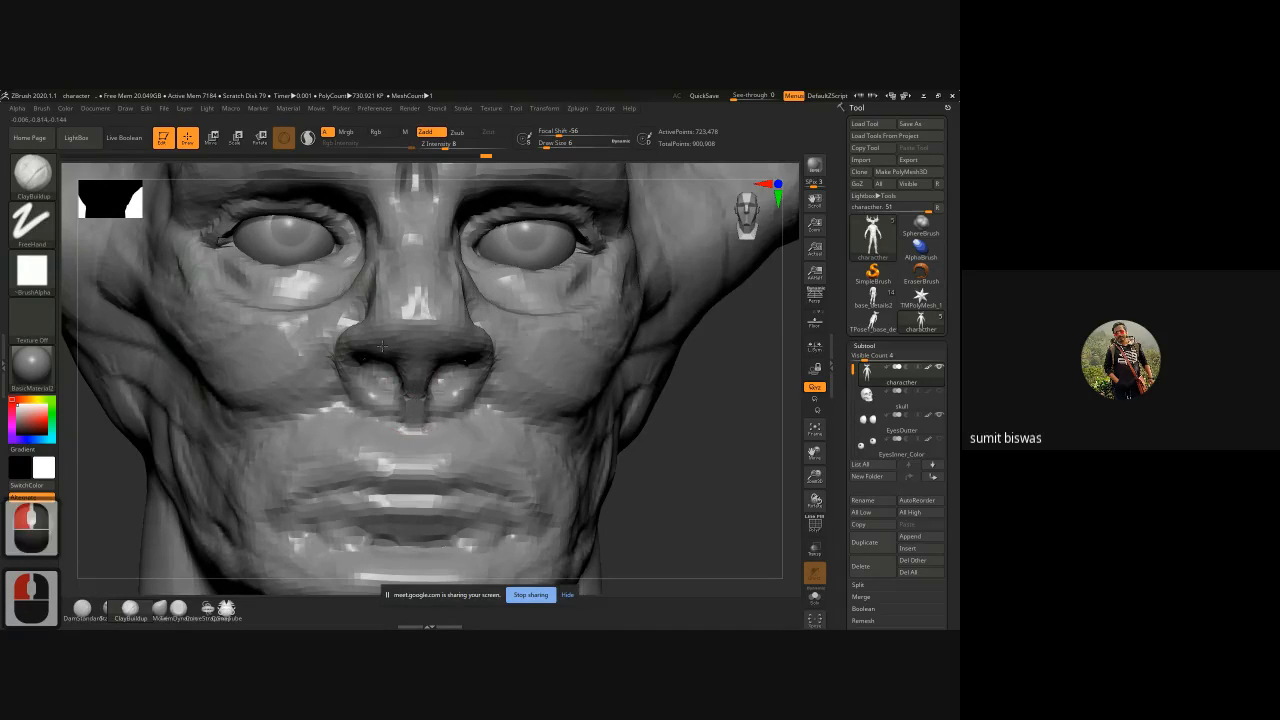
left_click_drag(416, 346, 408, 372)
left_click_drag(389, 316, 380, 330)
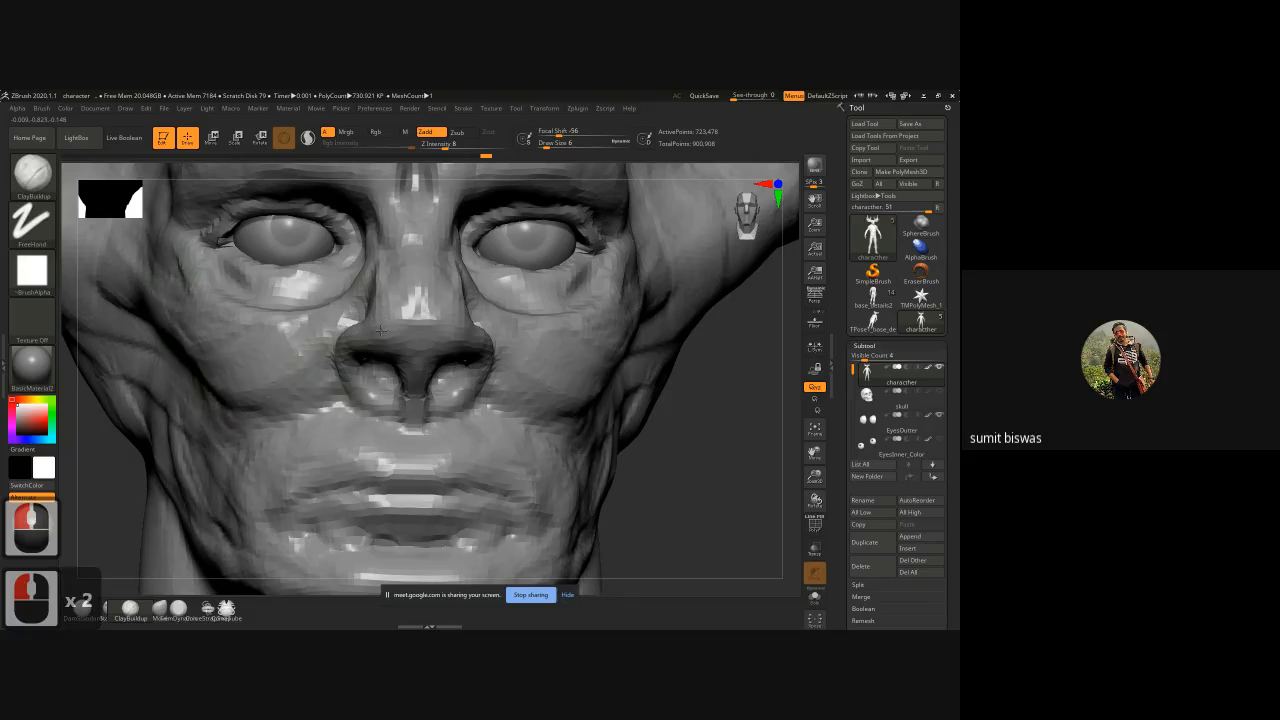
left_click_drag(389, 250, 392, 242)
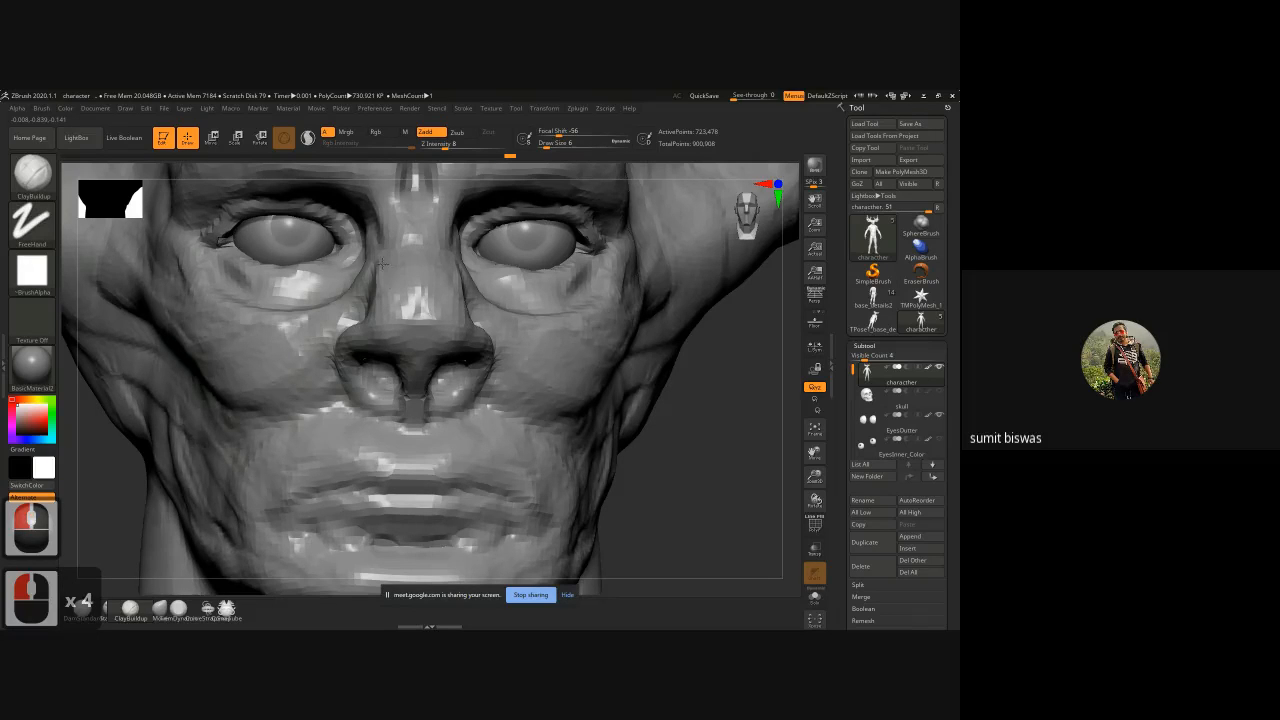
Step: Add clay along the nose bridge and on the side of the nose above the nostril wing
mouse_move(723, 444)
left_mouse_down()
mouse_move(678, 354)
mouse_move(656, 414)
left_mouse_up()
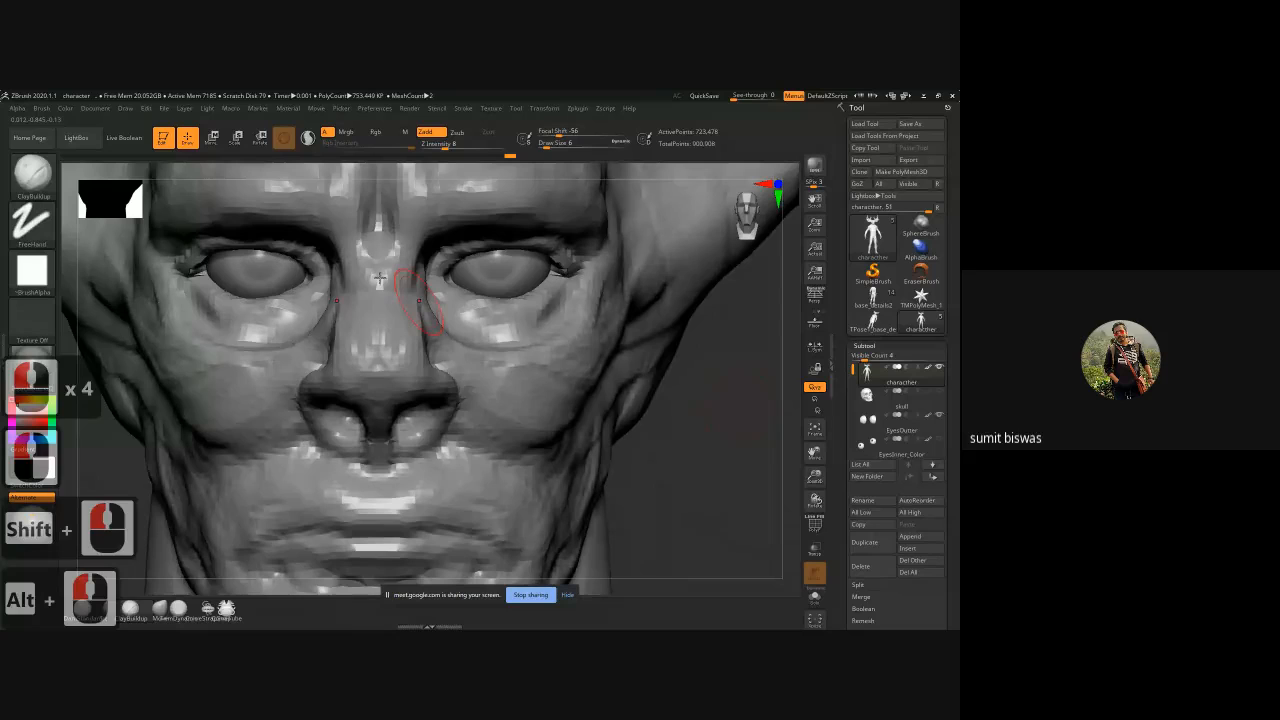
left_click_drag(380, 270, 376, 322)
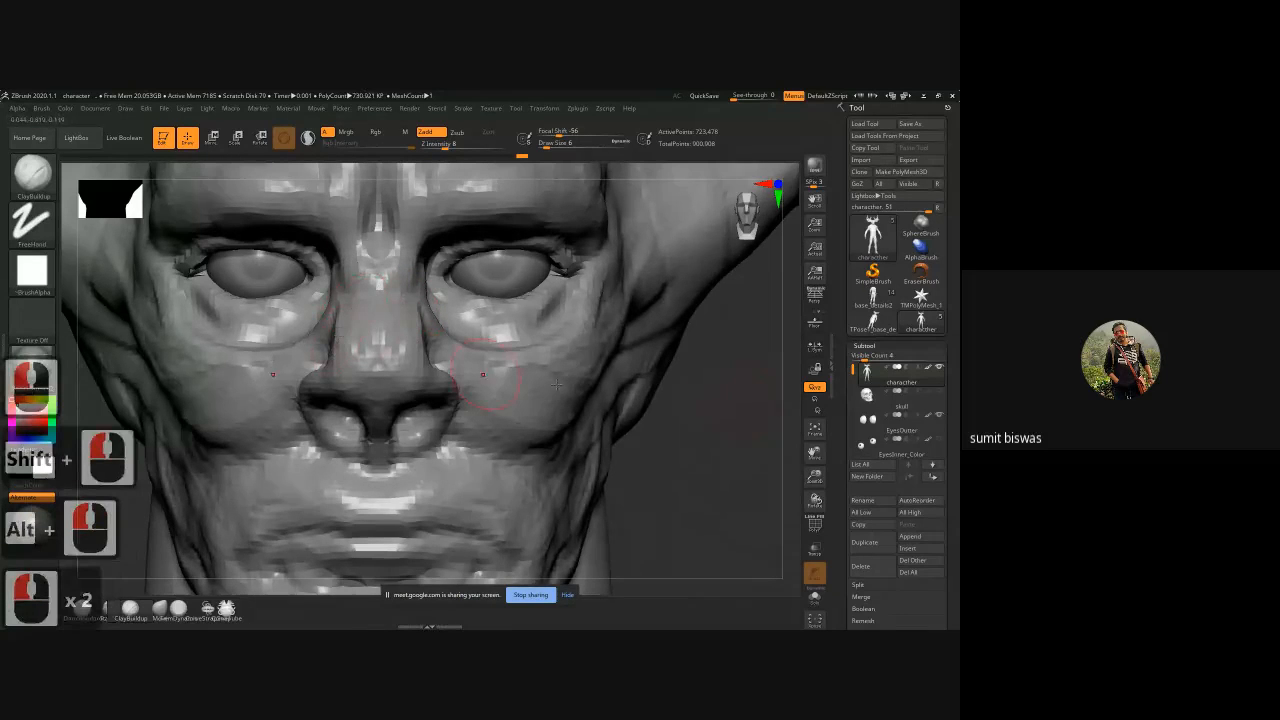
left_click_drag(700, 427, 322, 335)
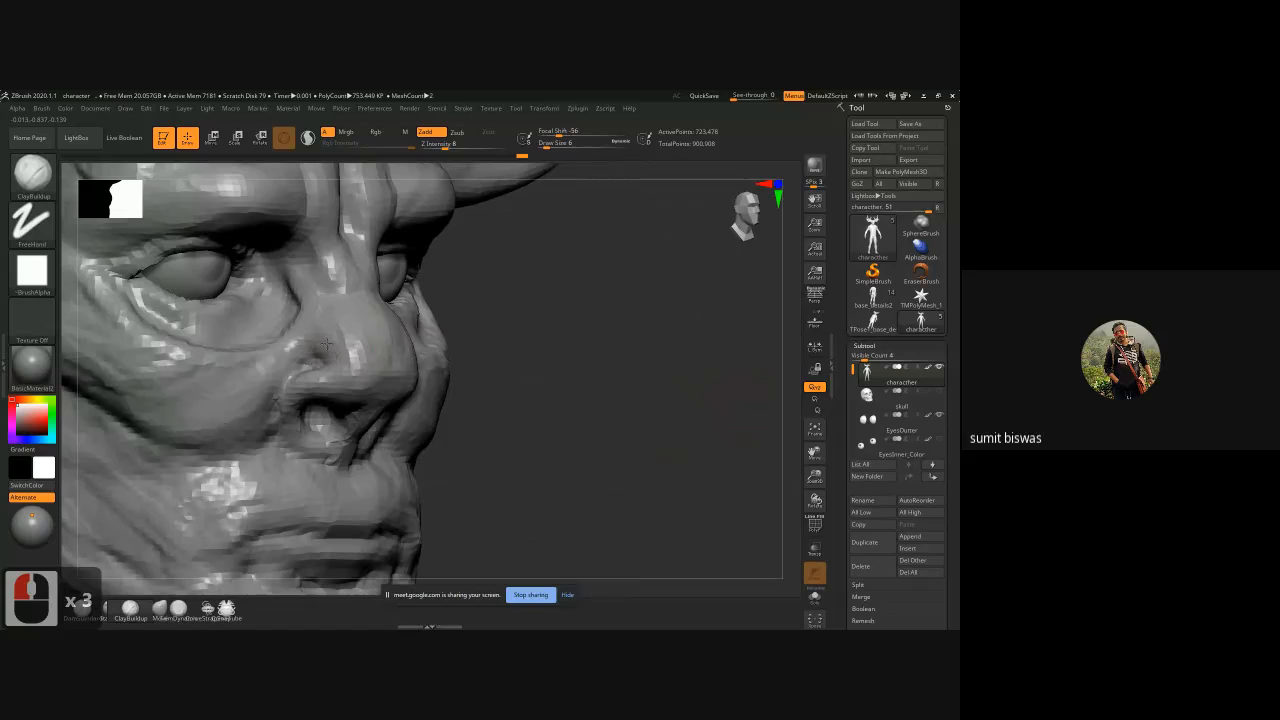
left_click_drag(326, 343, 348, 348)
mouse_move(597, 396)
left_mouse_down()
mouse_move(490, 364)
mouse_move(390, 376)
mouse_move(371, 359)
mouse_move(382, 334)
left_mouse_up()
left_click_drag(240, 398, 343, 300, "alt")
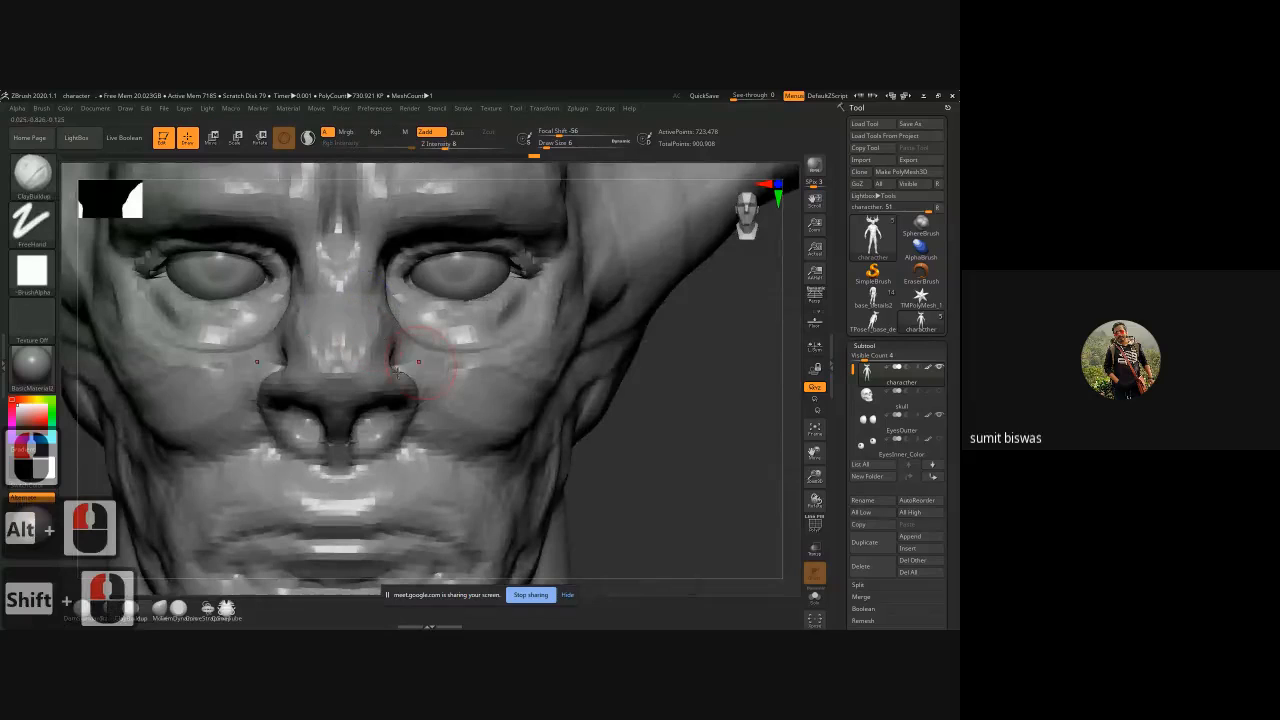
Step: Reshape the nostril wings and the sides of the nose with the Move brush at draw size 14
key("b")
key("m")
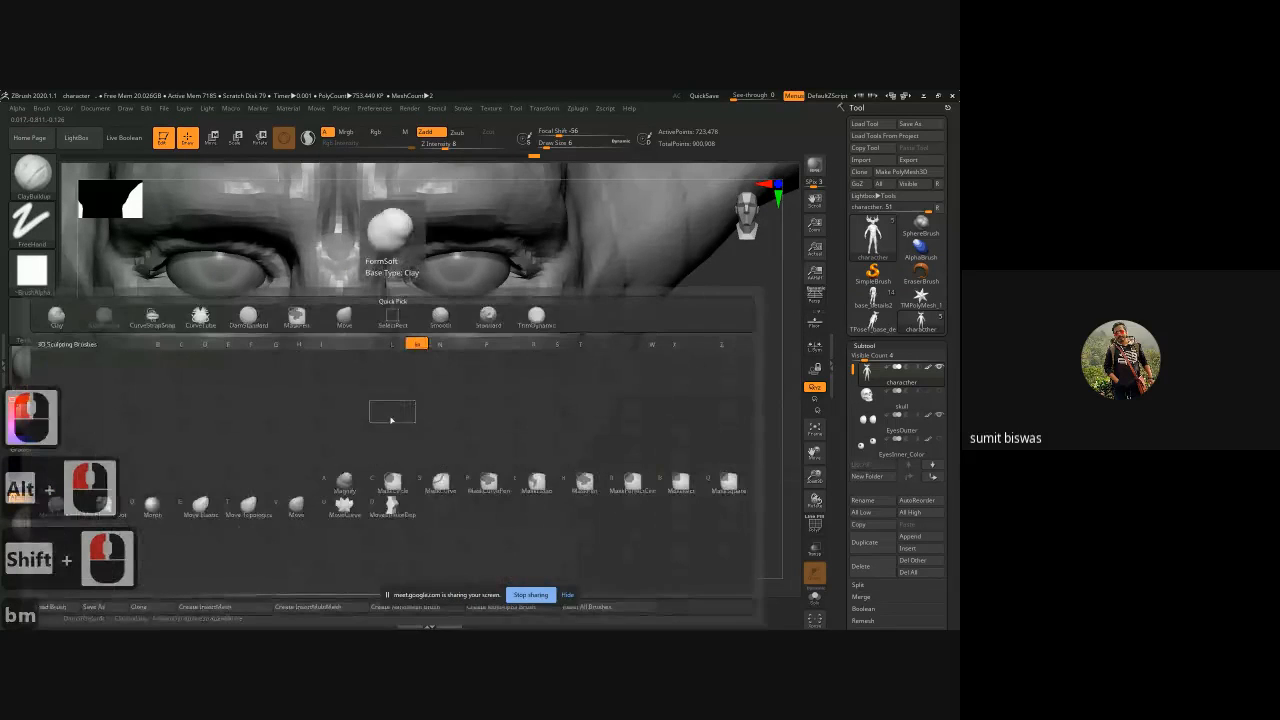
key("v")
key("bracketright")
key("bracketright")
key("bracketright")
key("bracketright")
key("bracketright")
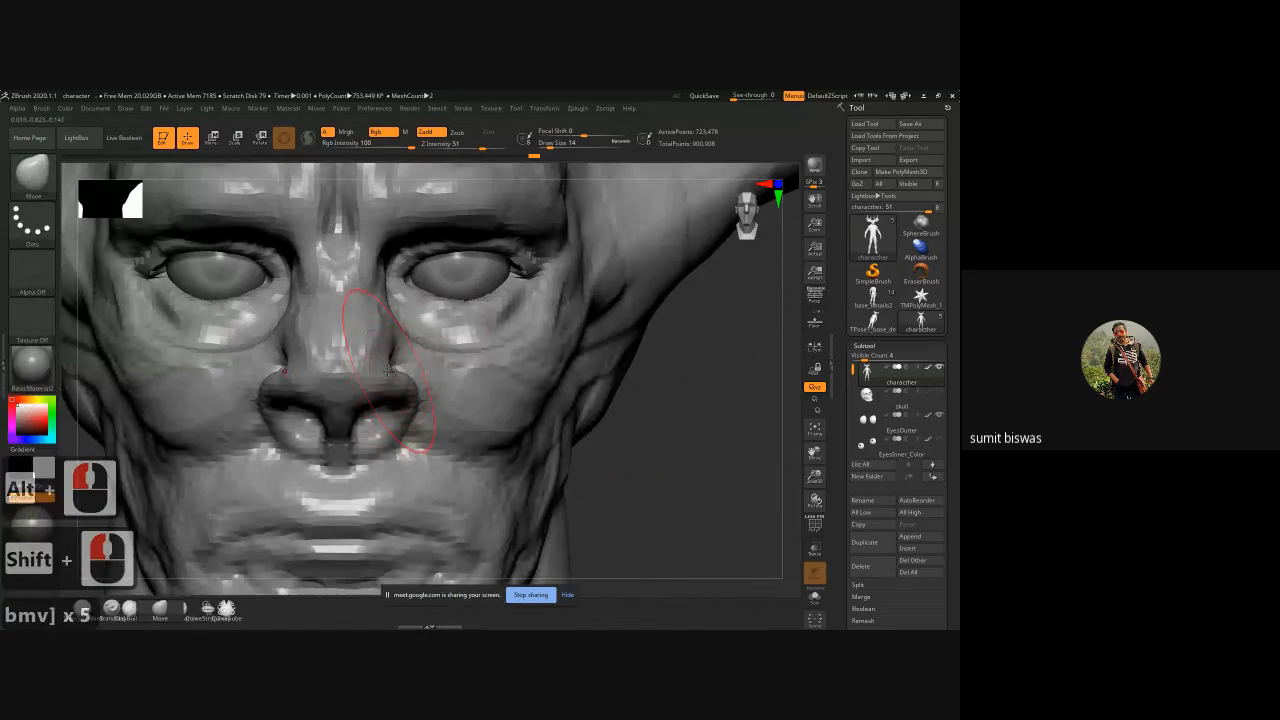
left_click_drag(373, 371, 411, 401)
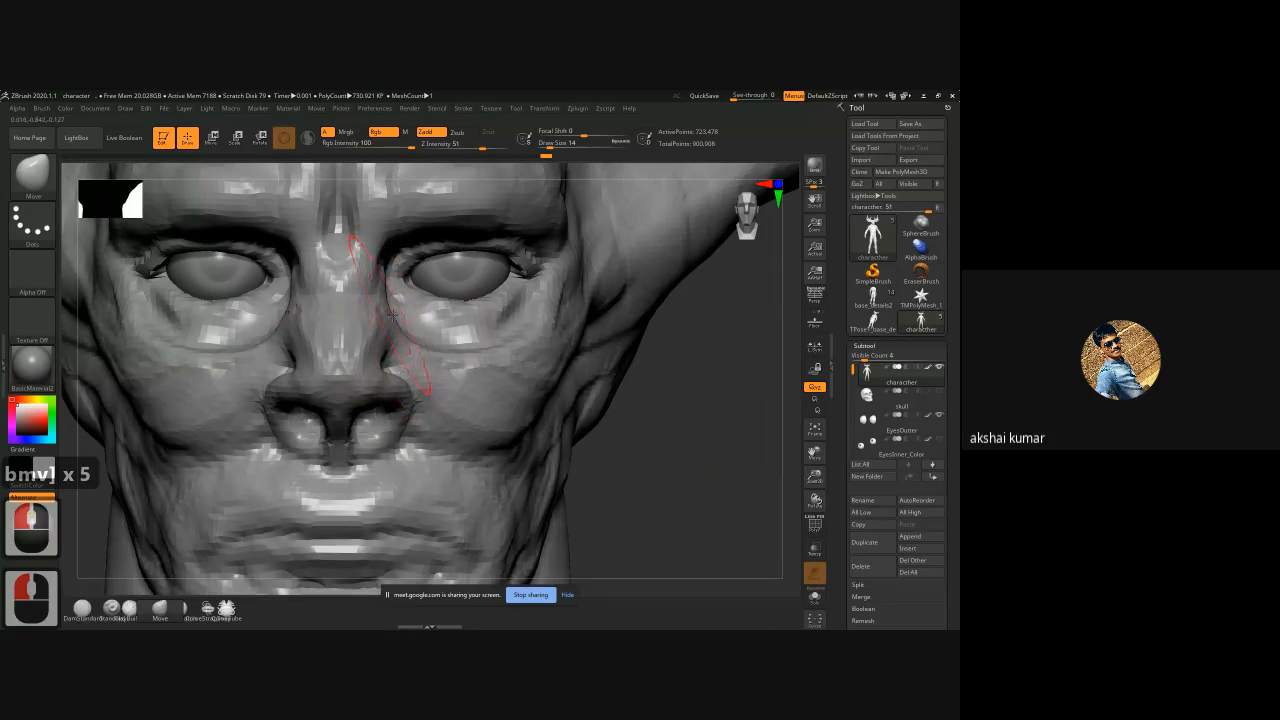
left_click_drag(389, 325, 398, 330)
Step: Nudge the outer edges of the nostrils slightly inward with the Move brush
key("ctrl")
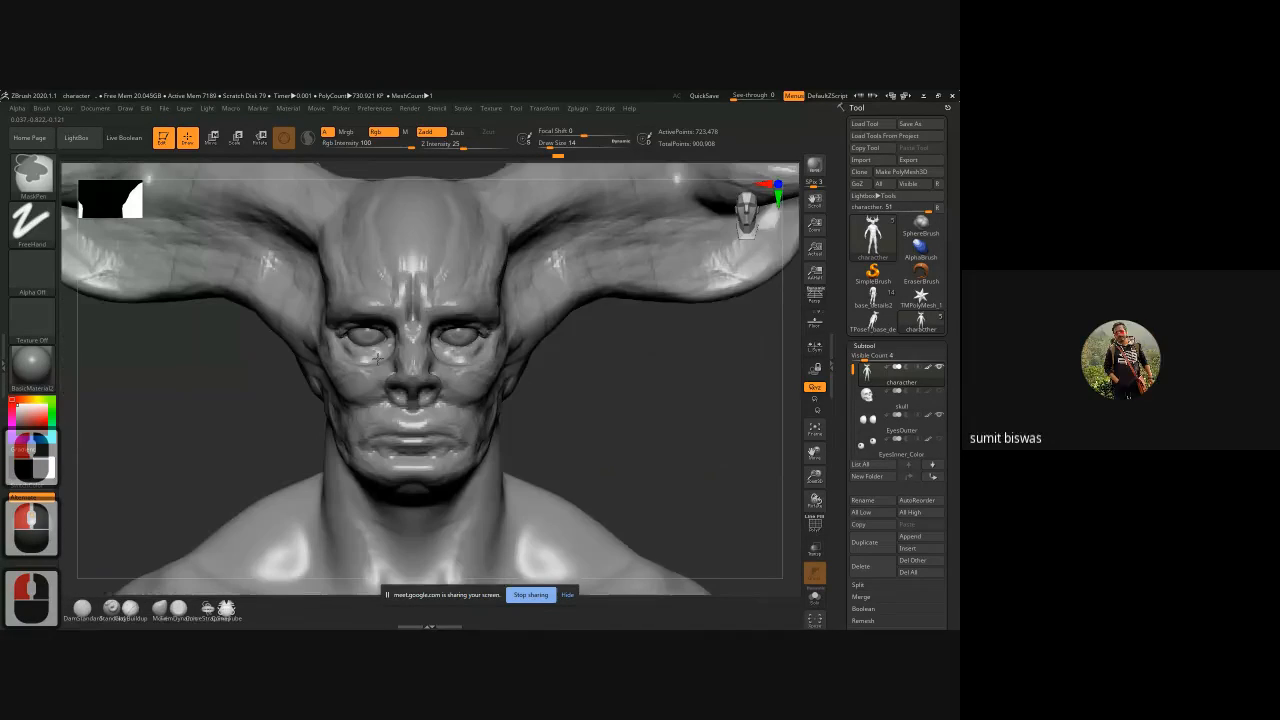
key("alt")
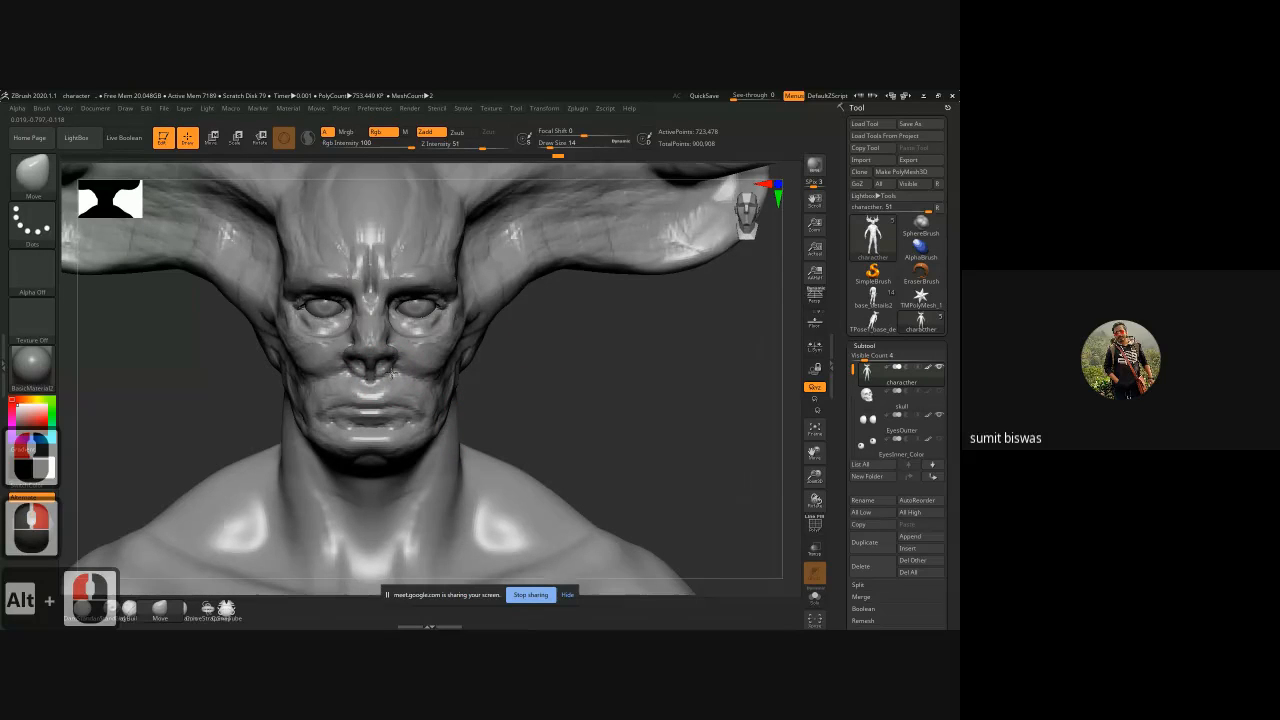
left_click_drag(392, 373, 387, 374)
mouse_move(531, 406)
left_mouse_down()
mouse_move(523, 369)
mouse_move(518, 402)
left_mouse_up()
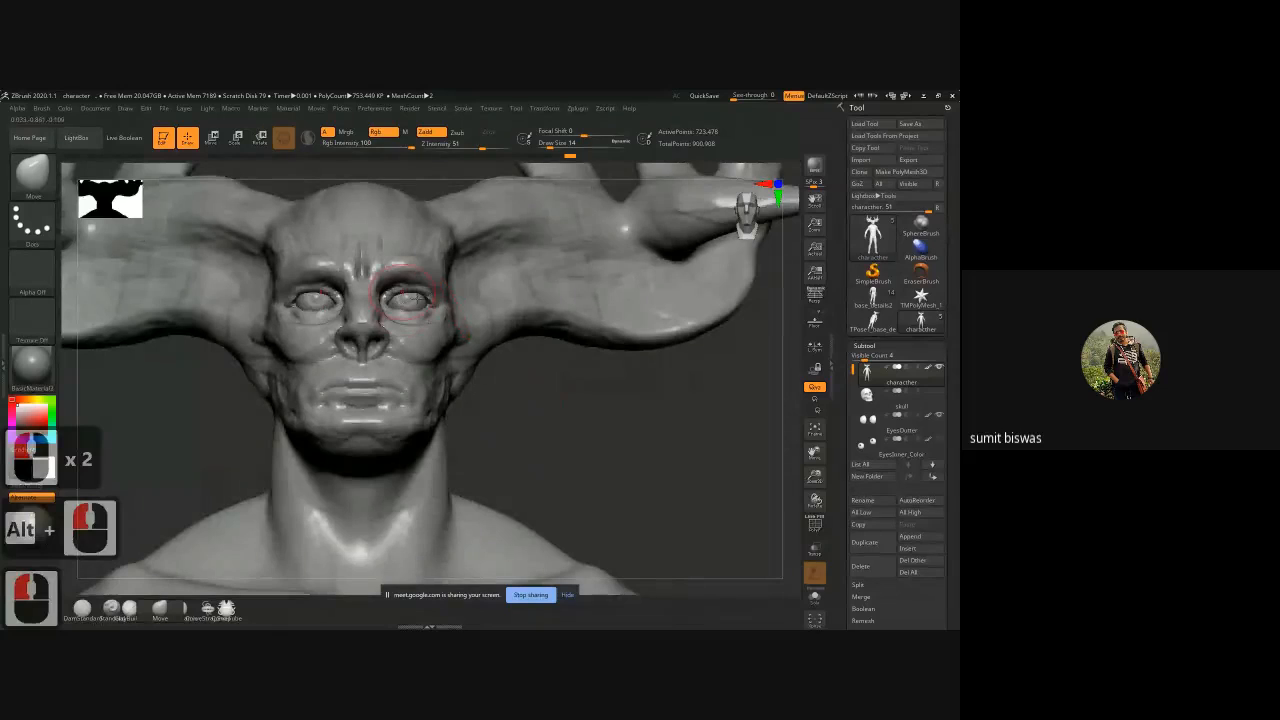
Step: Place the antlered creature reference image beside the sculpt and examine its face up close
left_click(36, 485)
left_click(36, 485)
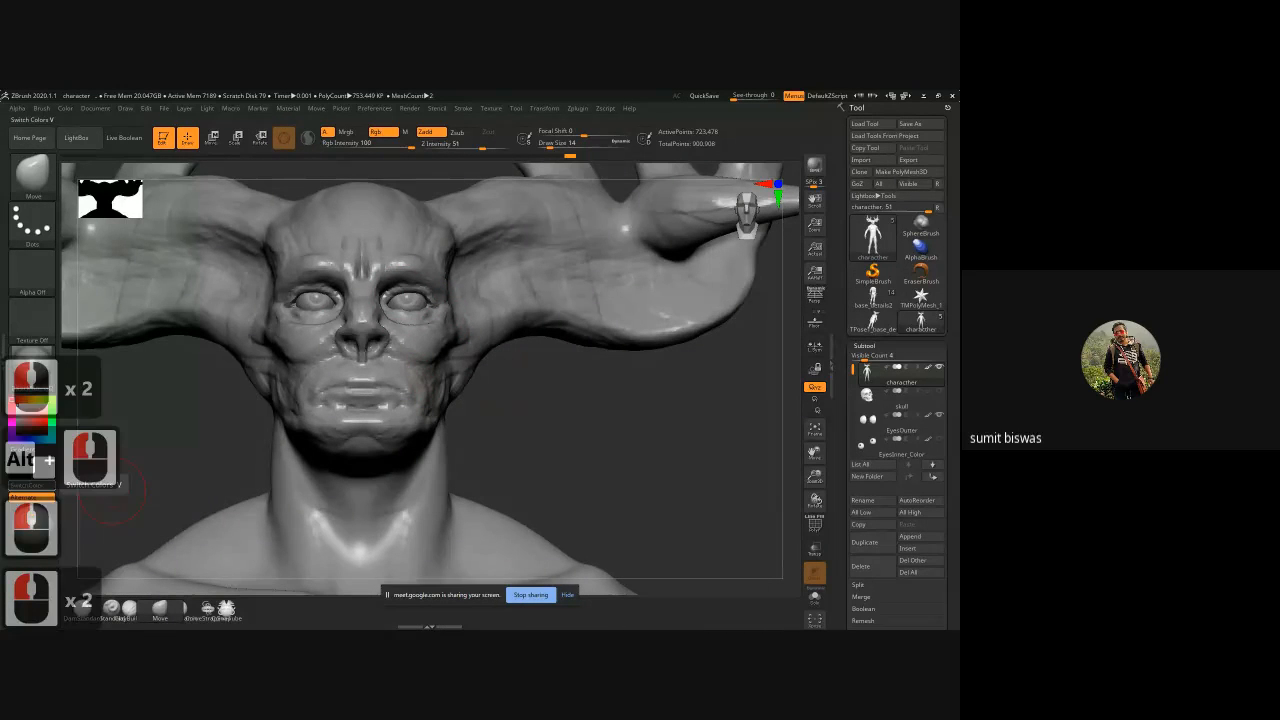
left_click(36, 485)
left_click(36, 485)
right_click_drag(0, 377, 449, 385)
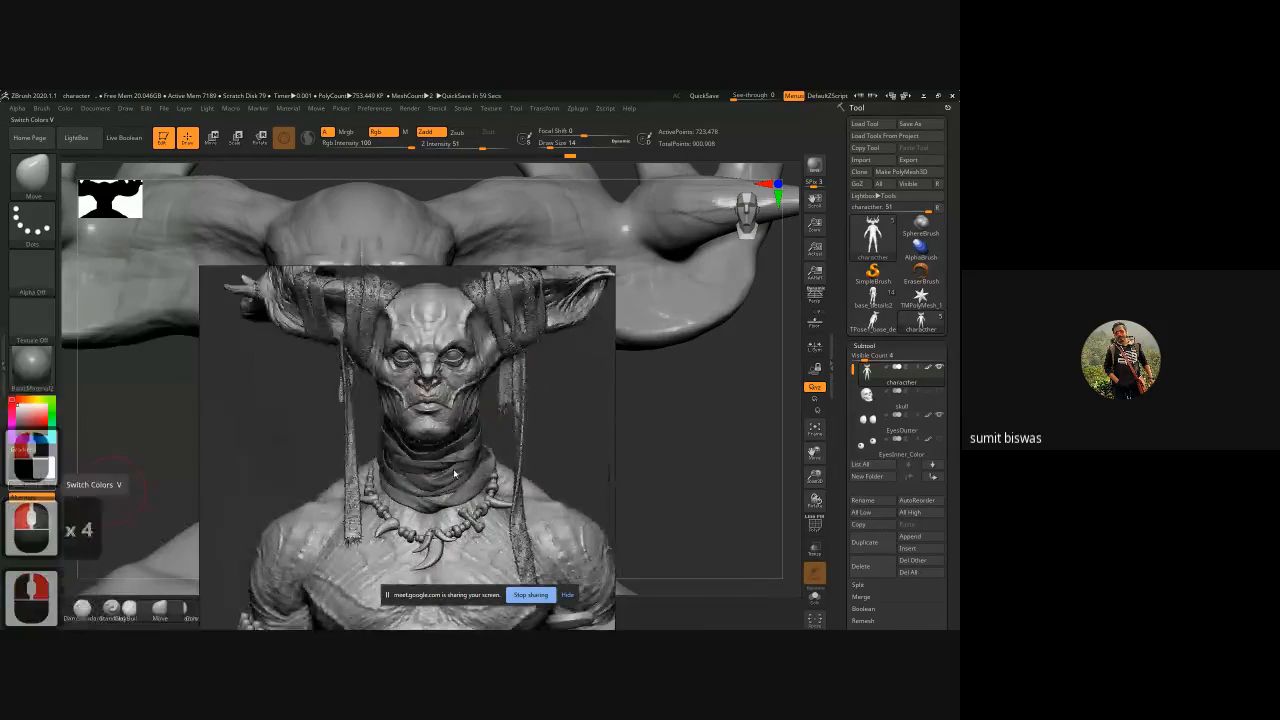
double_click(449, 385)
right_click_drag(402, 340, 623, 246)
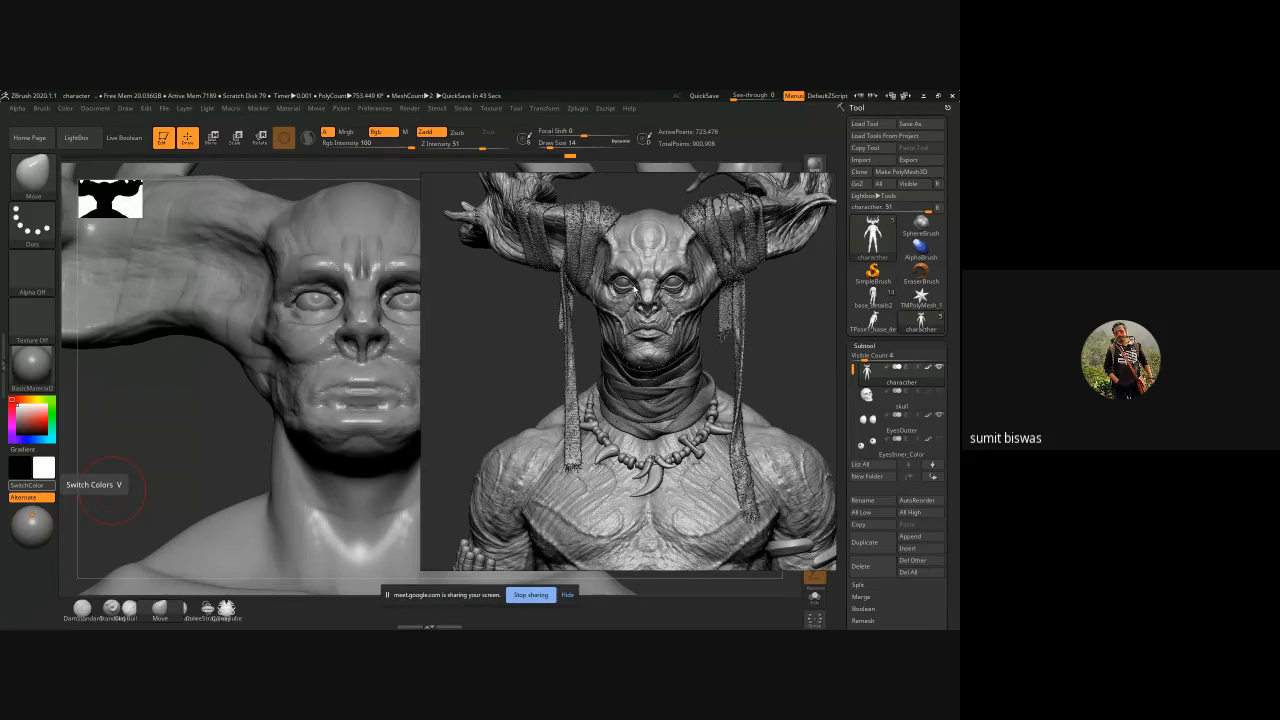
scroll(675, 365, "up", 9, "ctrl")
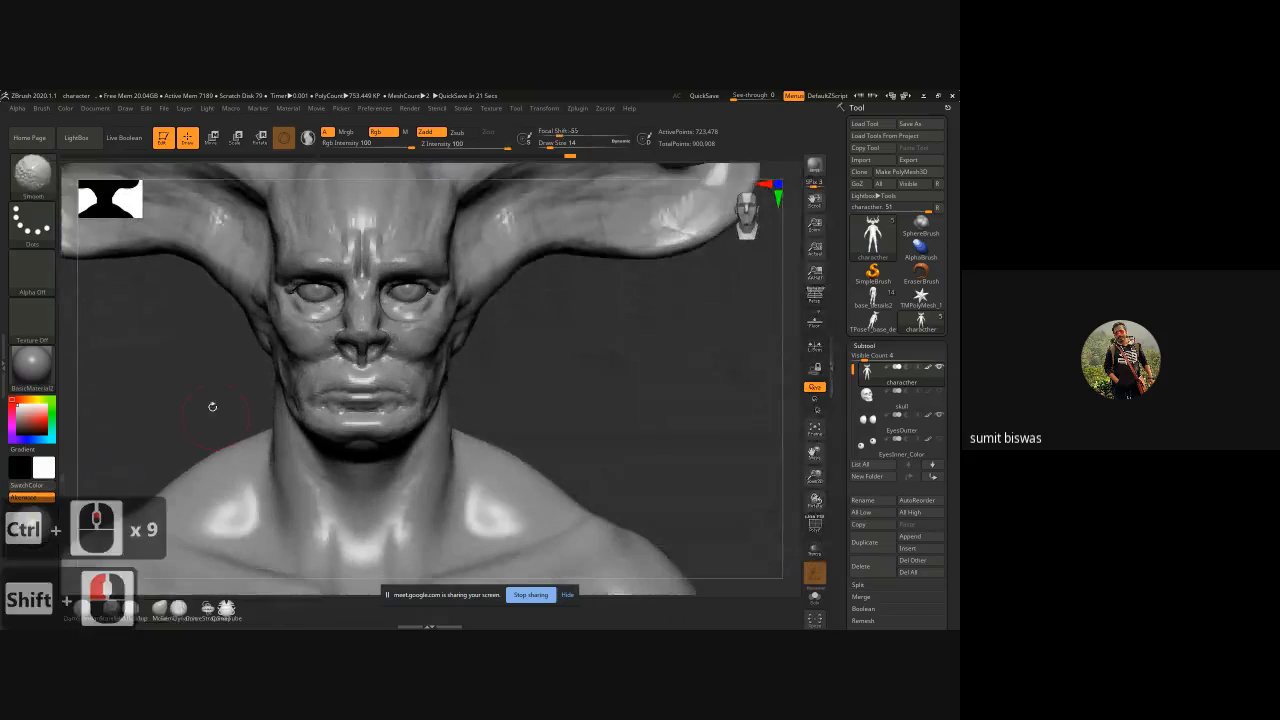
Step: Compare the sculpted eyes with the close-up of the reference creature's eye and eyelids
left_click_drag(220, 369, 200, 411, "alt")
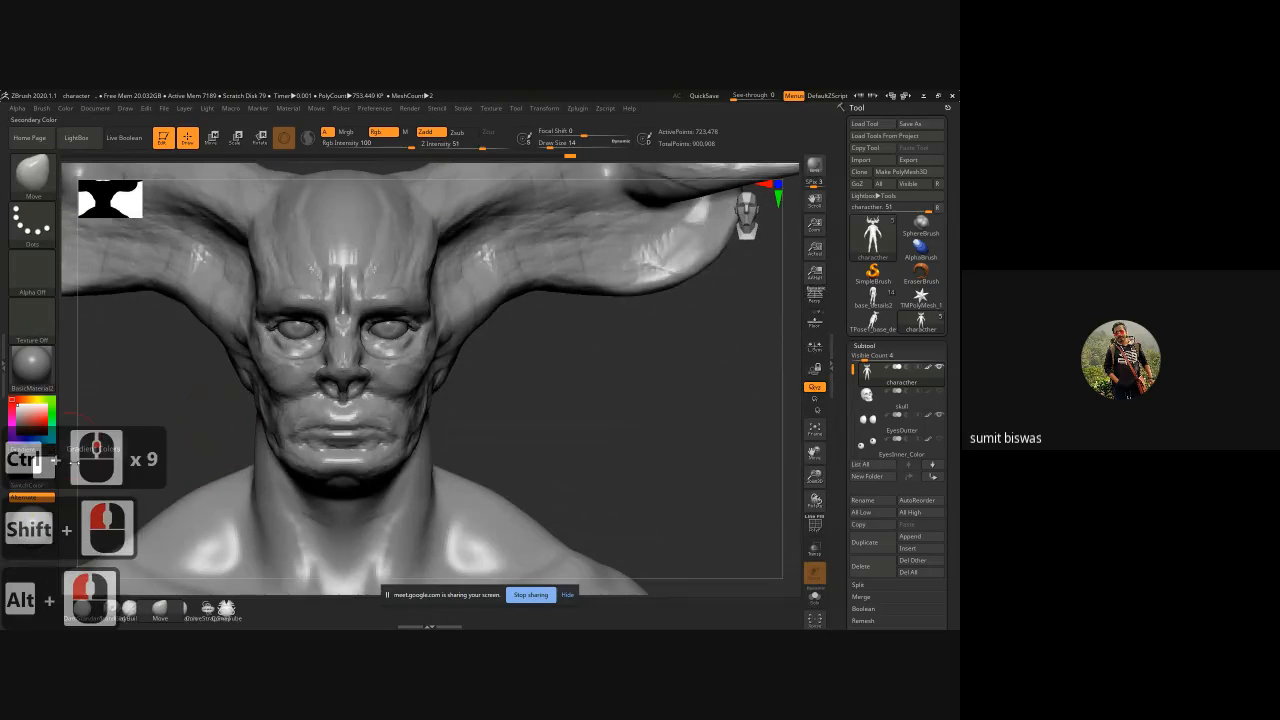
key("alt+Tab")
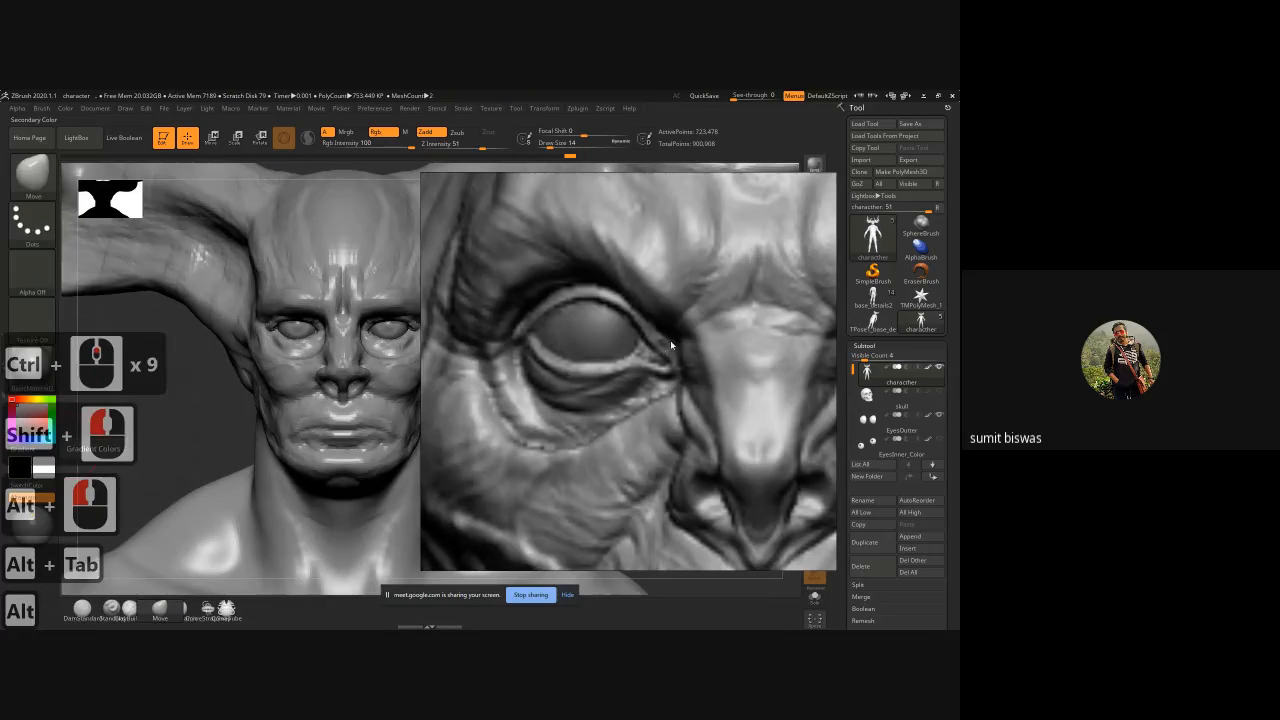
key("alt+Tab")
right_click(563, 342)
left_click_drag(551, 407, 373, 308)
key("ctrl")
right_click_drag(372, 305, 404, 390, "ctrl")
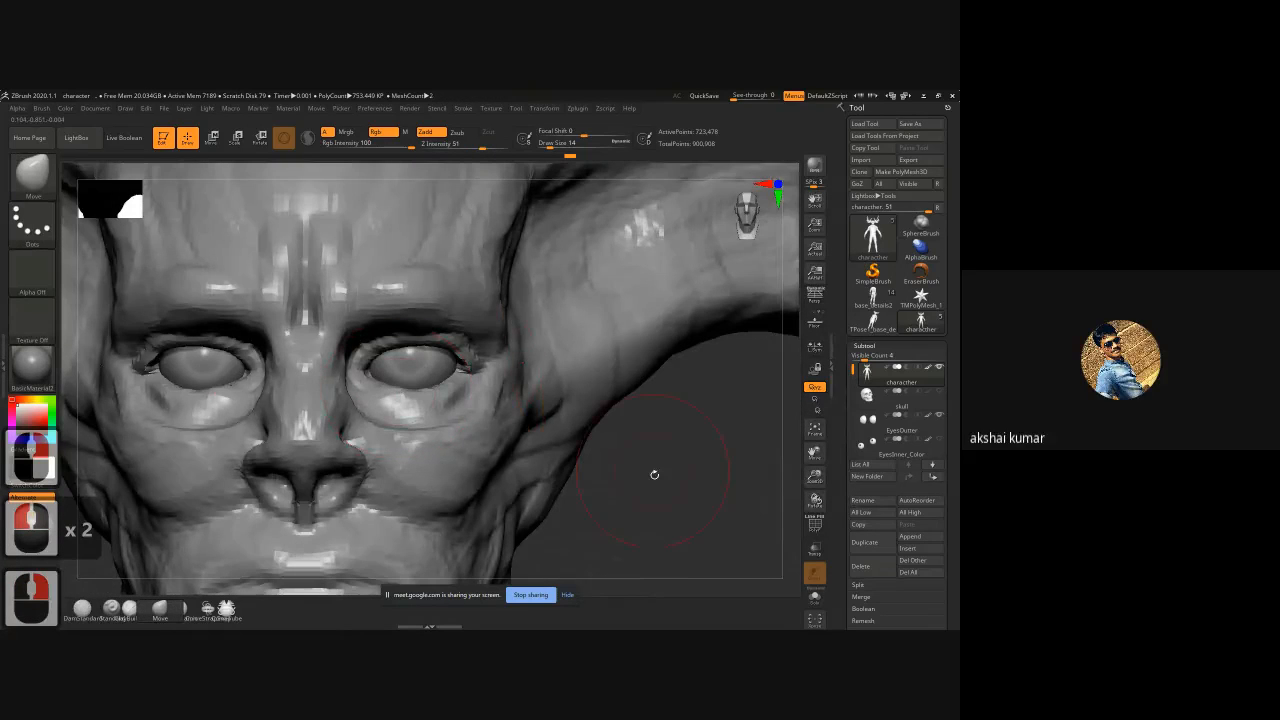
Step: Adjust the upper eyelid fold with the Move brush at draw size 7
left_click_drag(668, 474, 465, 375)
key("bracketleft")
key("bracketleft")
key("bracketleft")
key("bracketleft")
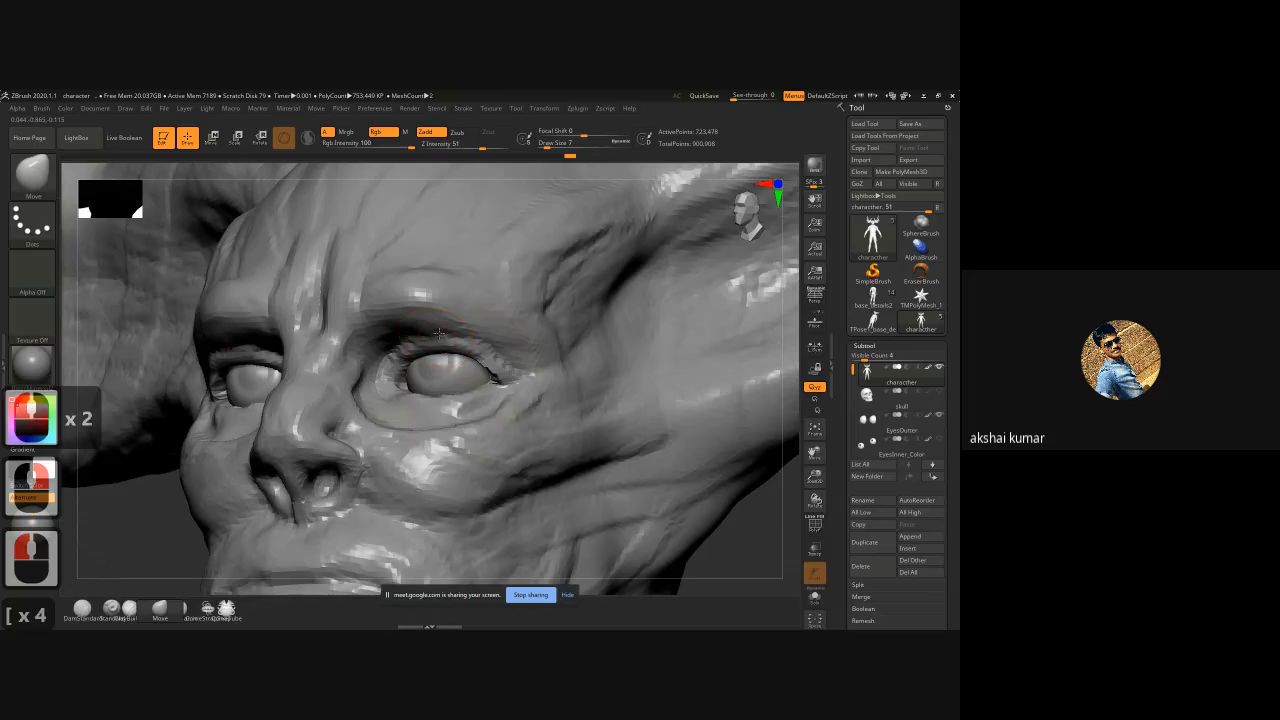
left_click_drag(438, 334, 420, 360)
Step: Carve creases above the upper eyelid and around the eye corners with the DamStandard brush at draw size 7
key("b")
key("c")
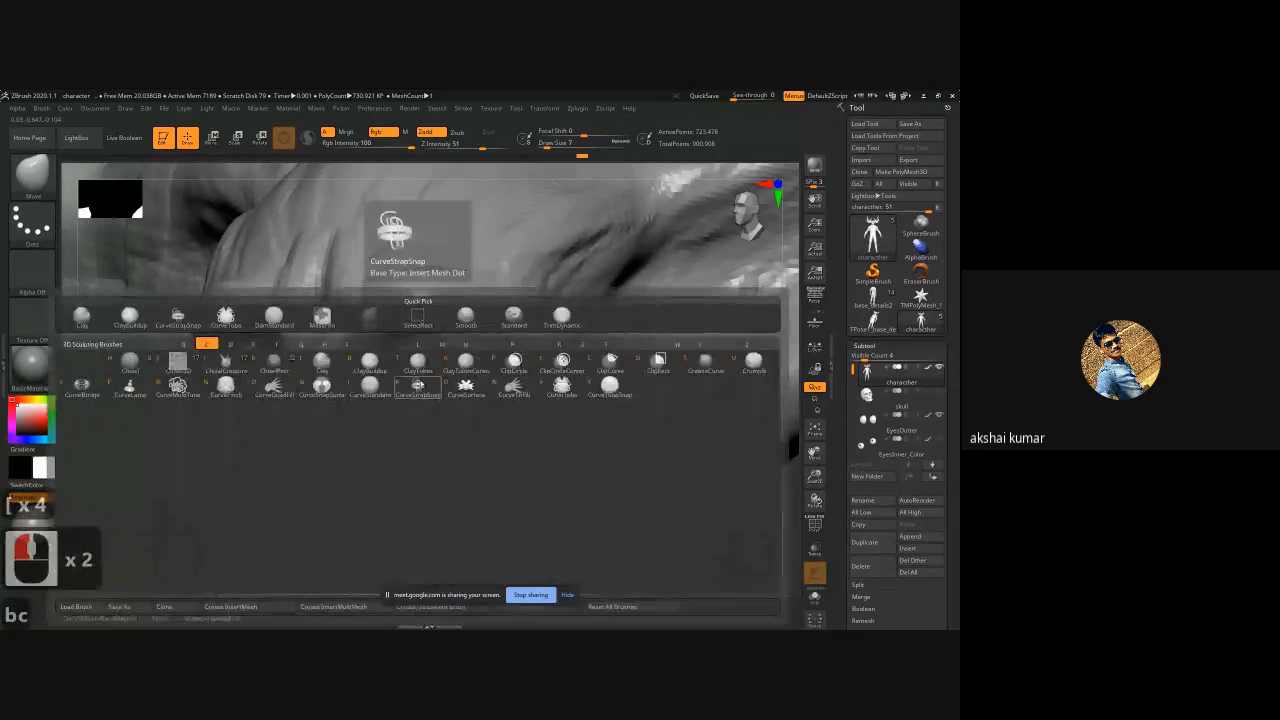
key("b")
key("b")
key("d")
key("s")
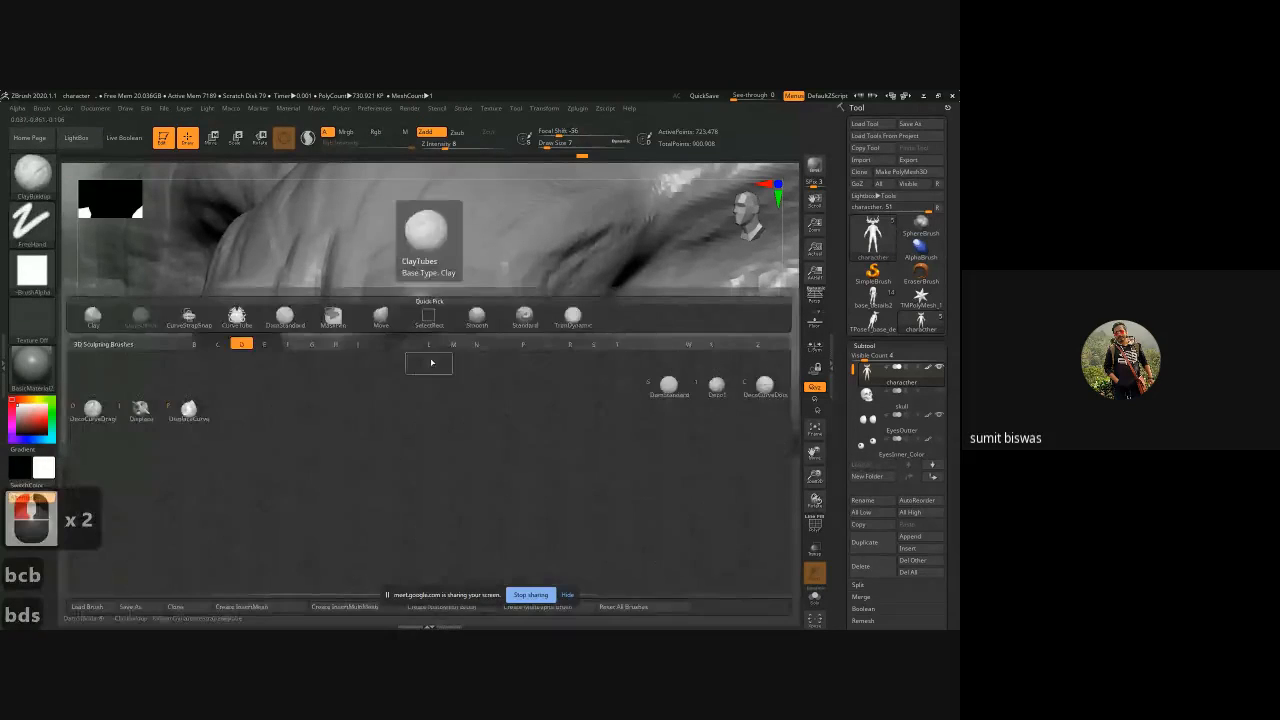
mouse_move(437, 334)
left_mouse_down()
mouse_move(406, 344)
mouse_move(484, 344)
left_mouse_up()
mouse_move(460, 334)
left_mouse_down()
mouse_move(488, 342)
mouse_move(526, 383)
left_mouse_up()
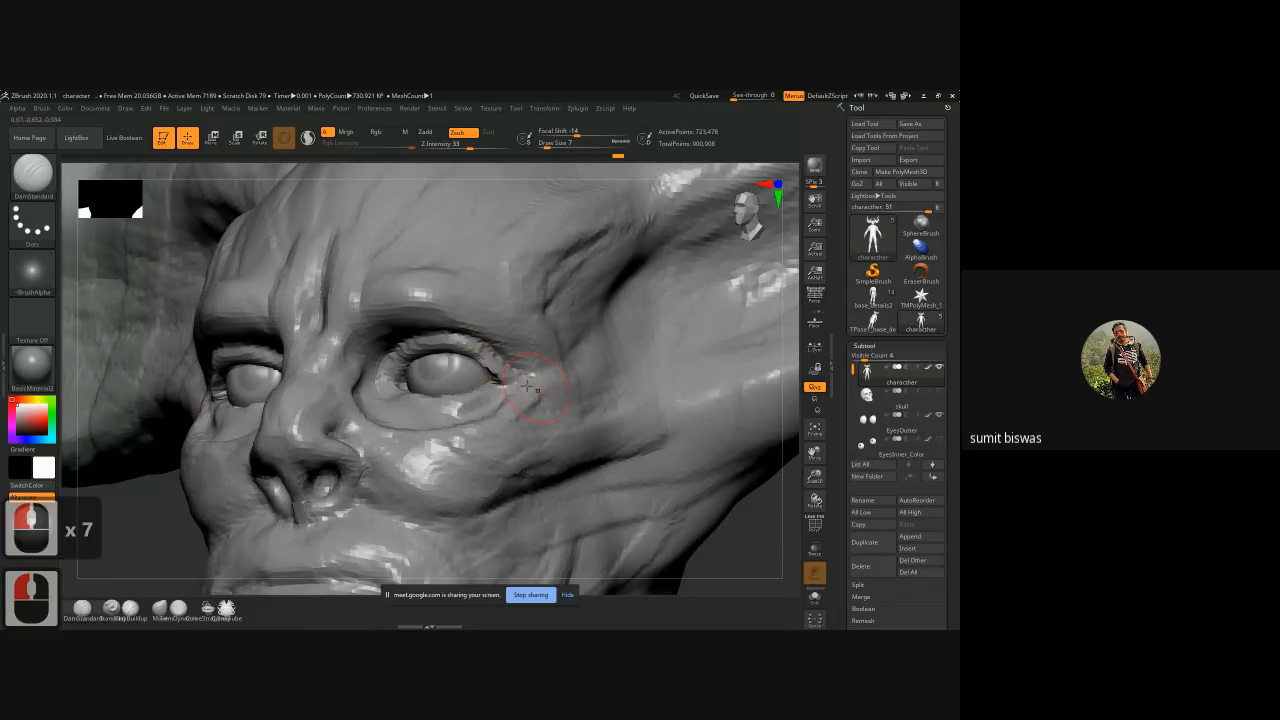
mouse_move(400, 364)
left_mouse_down()
mouse_move(395, 351)
mouse_move(388, 390)
left_mouse_up()
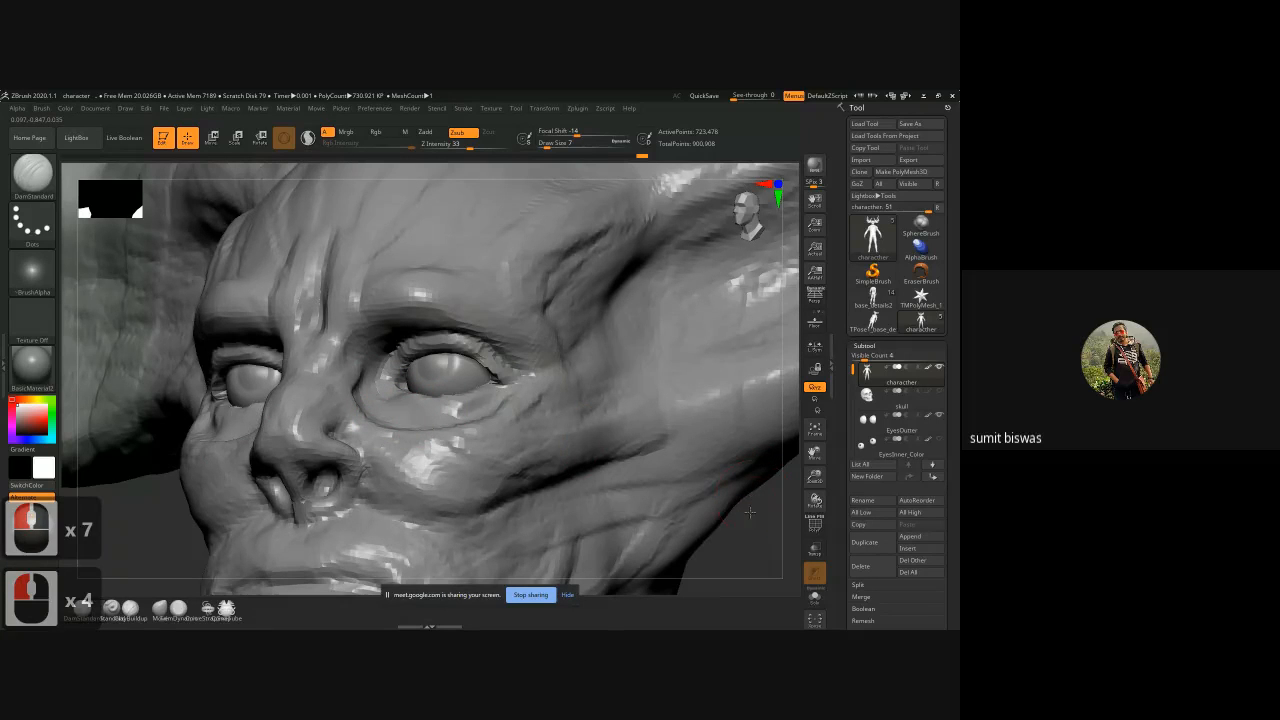
Step: Carve eye-bag folds and wrinkles below the eyes and beside their outer corners with DamStandard
mouse_move(749, 512)
left_mouse_down()
mouse_move(505, 385)
mouse_move(476, 414)
mouse_move(412, 405)
mouse_move(436, 429)
mouse_move(416, 424)
left_mouse_up()
mouse_move(498, 402)
left_mouse_down()
mouse_move(405, 406)
mouse_move(476, 420)
left_mouse_up()
mouse_move(468, 428)
left_mouse_down()
mouse_move(488, 415)
mouse_move(402, 408)
left_mouse_up()
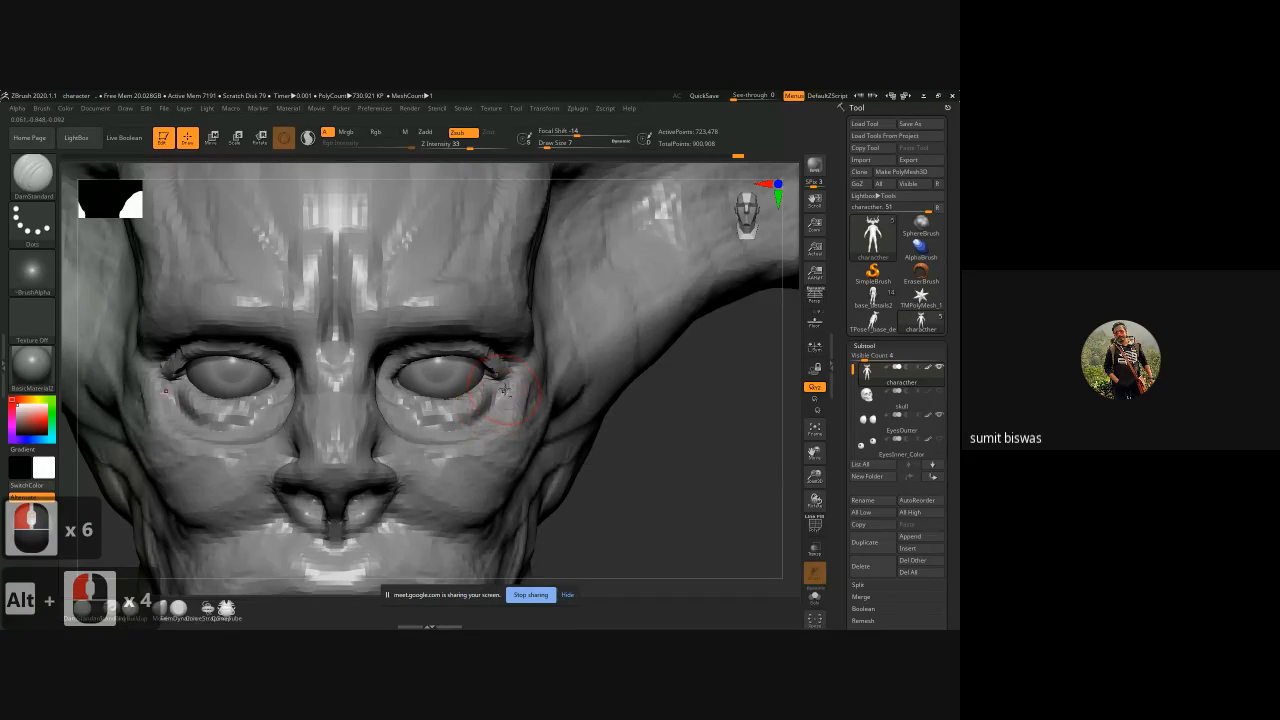
left_click_drag(487, 413, 500, 393)
mouse_move(476, 419)
left_mouse_down()
mouse_move(505, 392)
mouse_move(486, 420)
mouse_move(508, 408)
left_mouse_up()
mouse_move(520, 396)
left_mouse_down()
mouse_move(508, 421)
mouse_move(464, 438)
left_mouse_up()
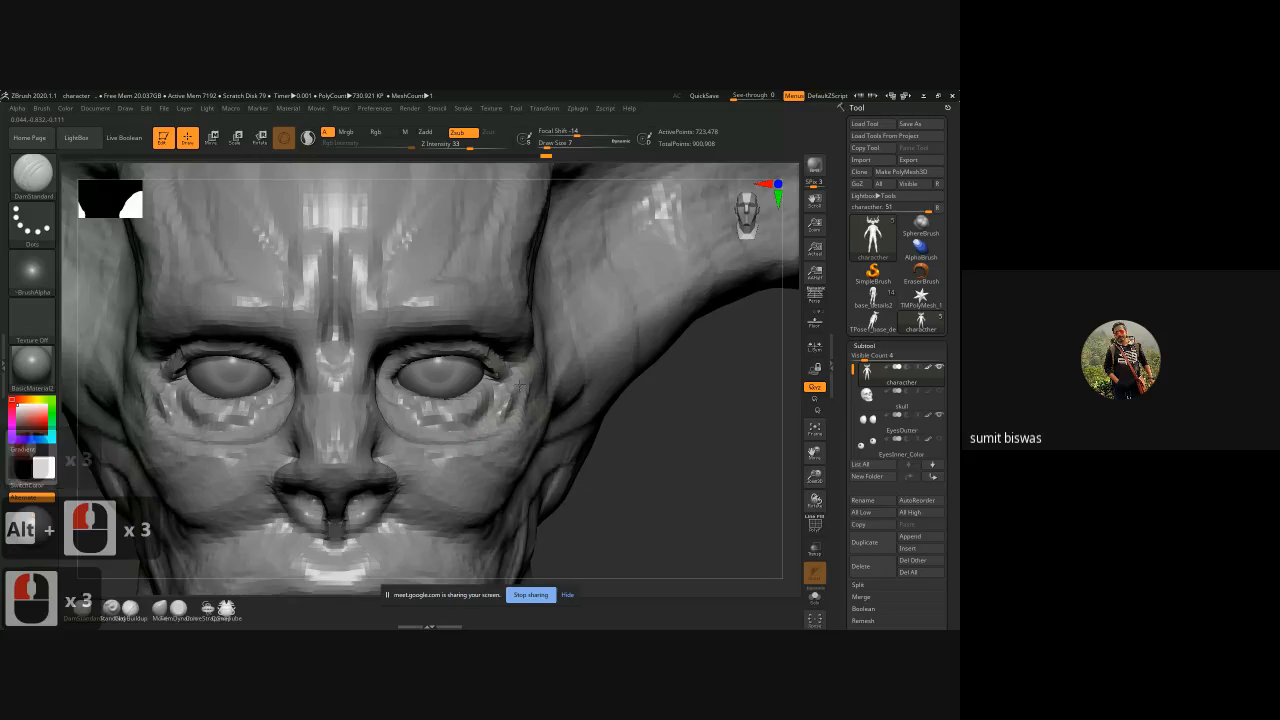
mouse_move(518, 392)
left_mouse_down()
mouse_move(520, 378)
mouse_move(516, 404)
mouse_move(478, 436)
left_mouse_up()
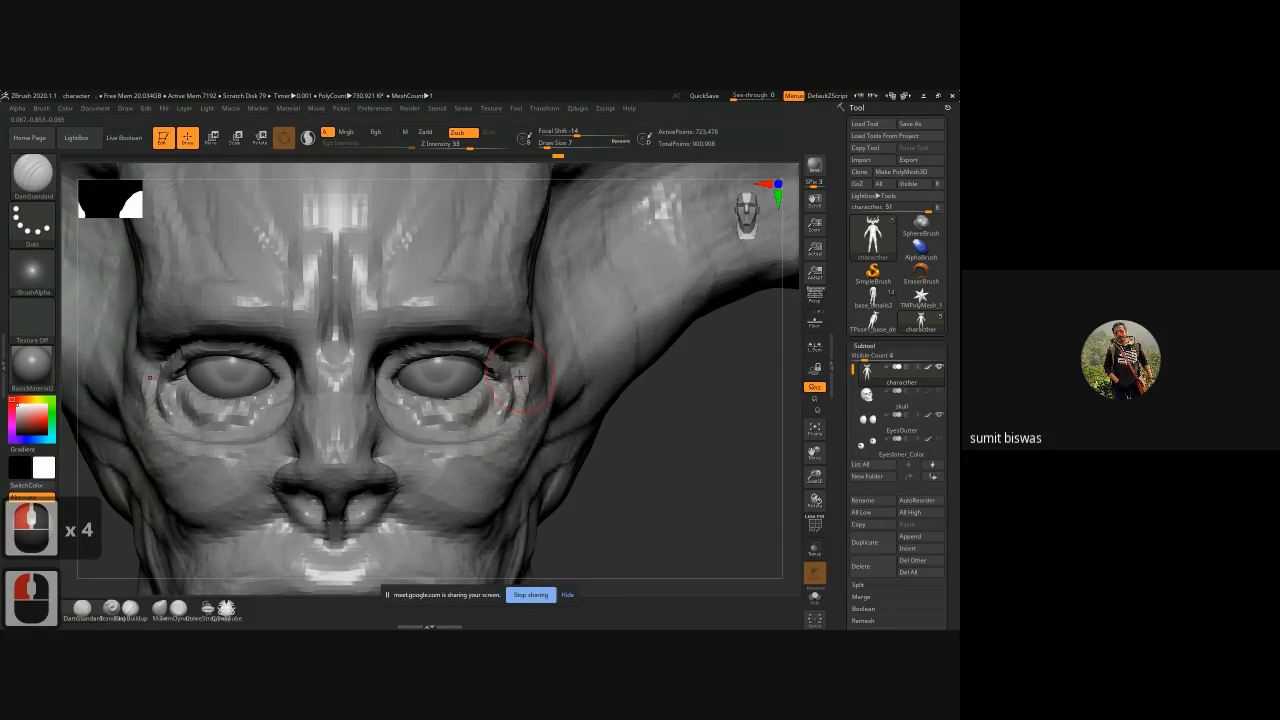
Step: Frame the upper body, show the full-body reference image beside it and keep the reference window always on top
right_click_drag(674, 476, 603, 442, "ctrl")
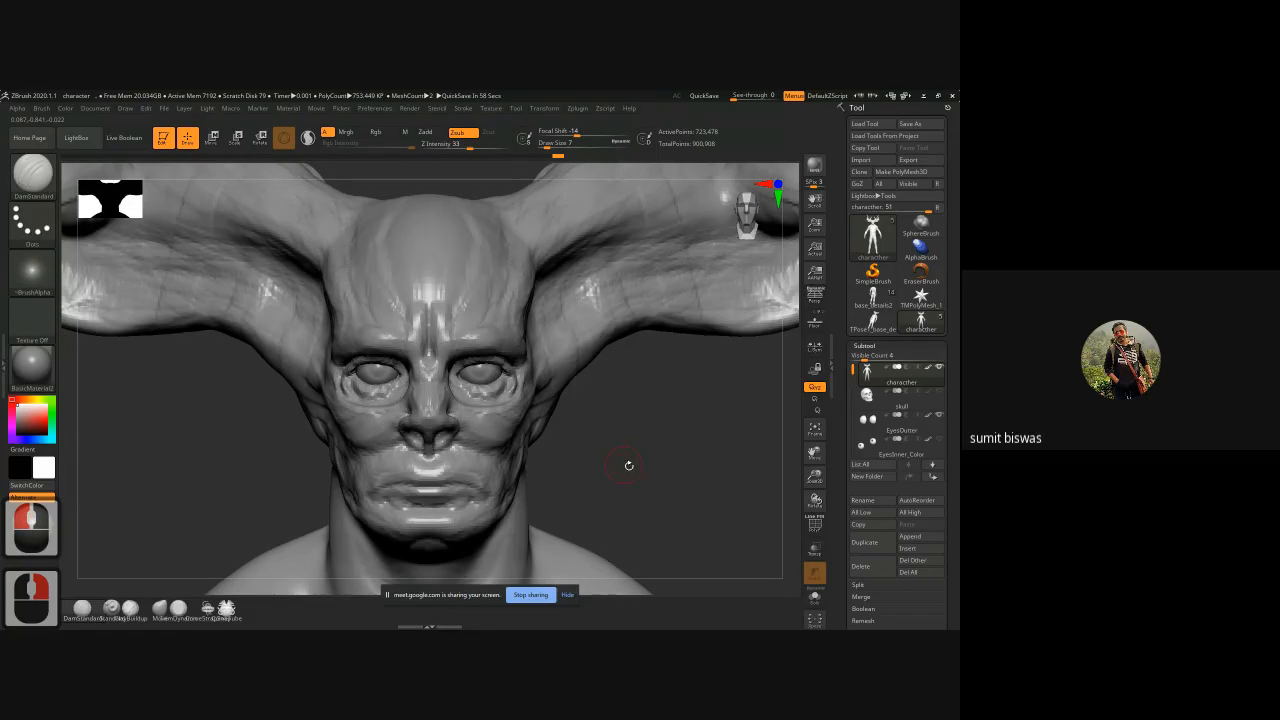
mouse_move(641, 471)
right_mouse_down("ctrl")
mouse_move(609, 460)
mouse_move(610, 417)
right_mouse_up("ctrl")
left_click_drag(545, 515, 545, 496, "alt")
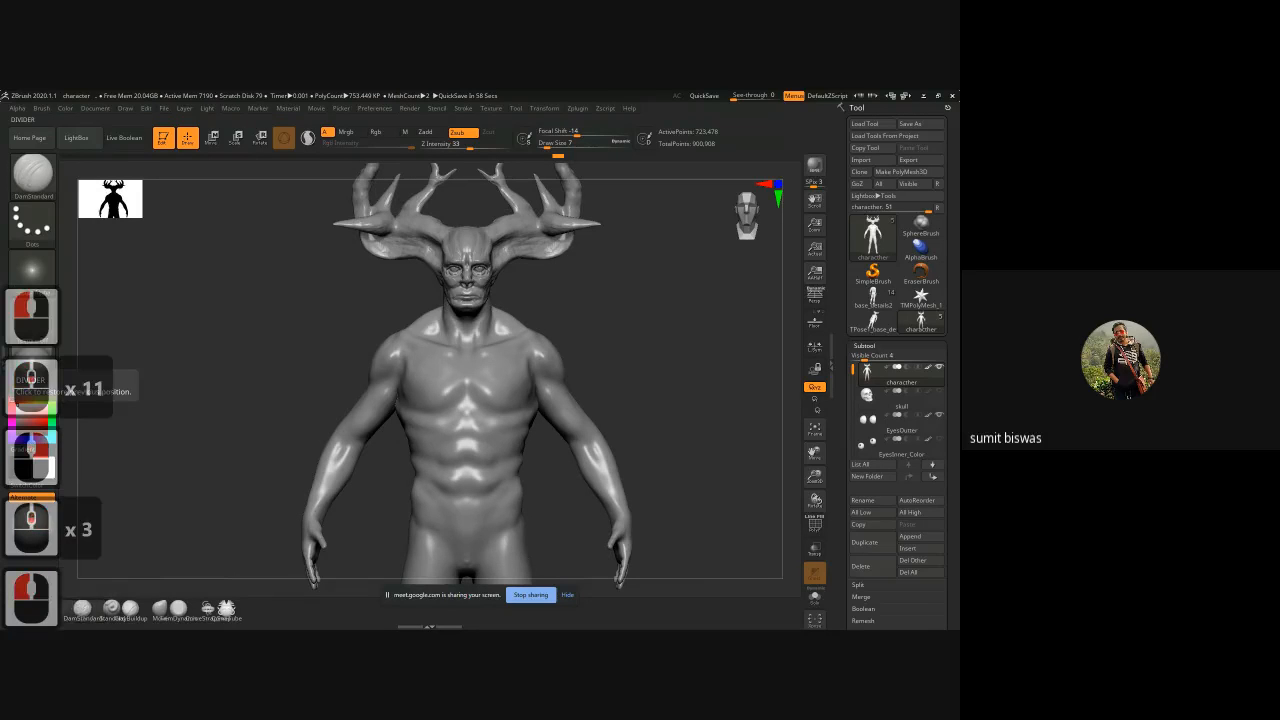
right_click_drag(0, 262, 148, 304)
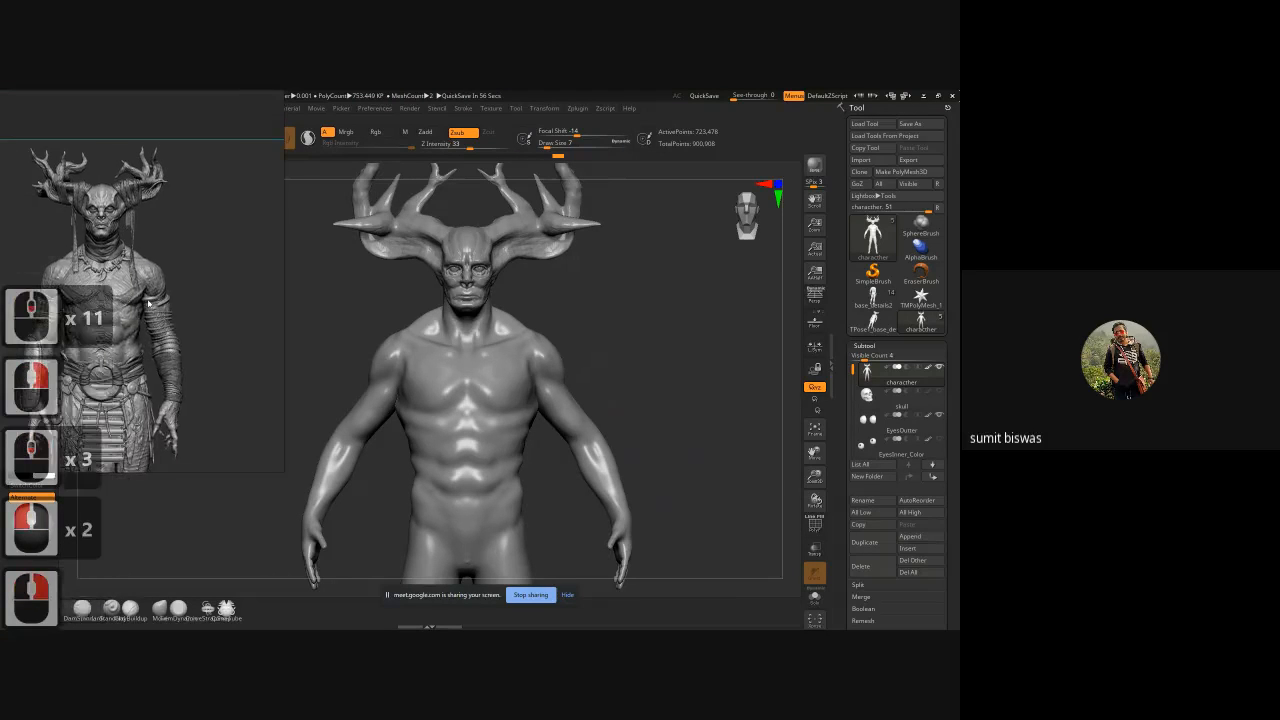
scroll(150, 300, "up", 3)
right_click(166, 258)
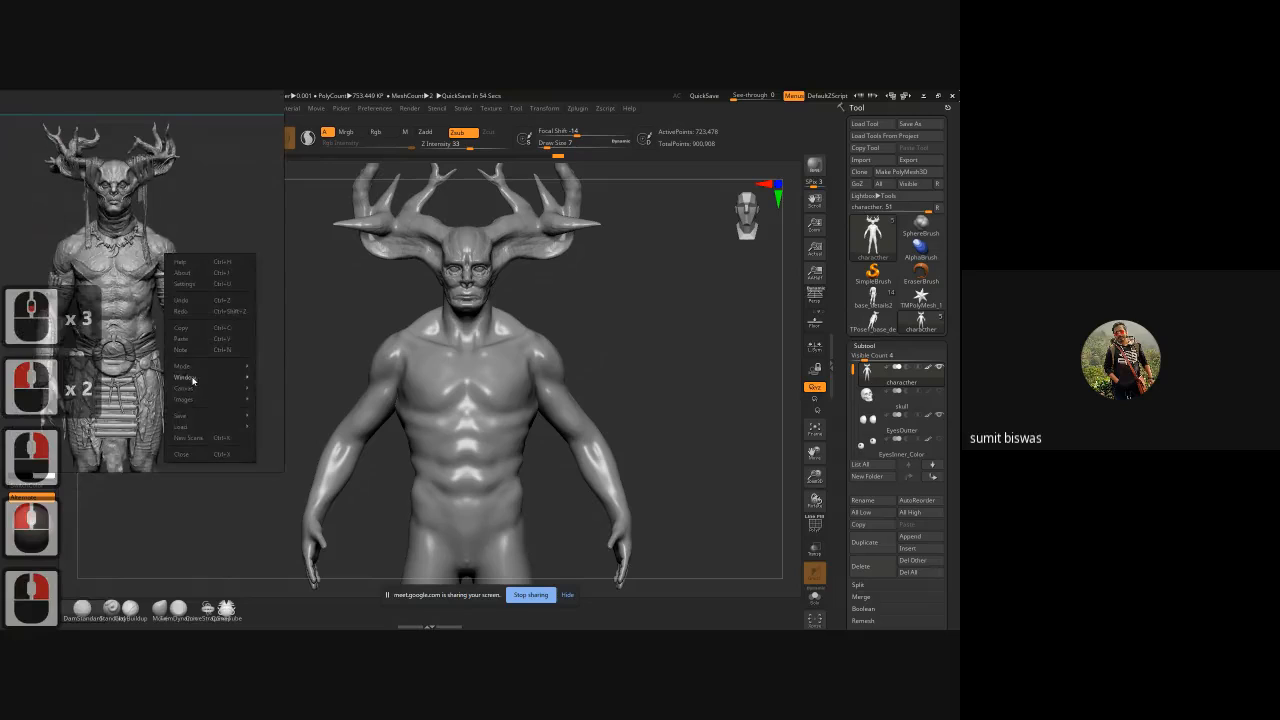
mouse_move(193, 380)
left_click(285, 380)
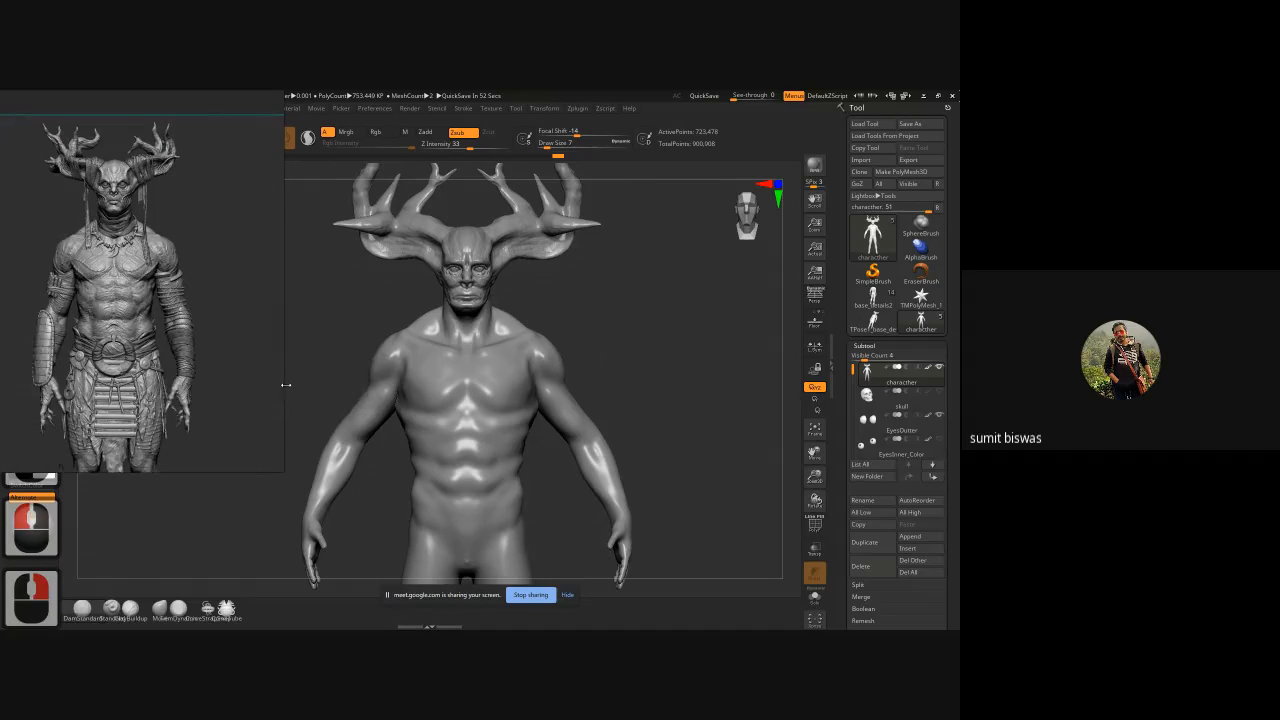
key("ctrl+shift+a")
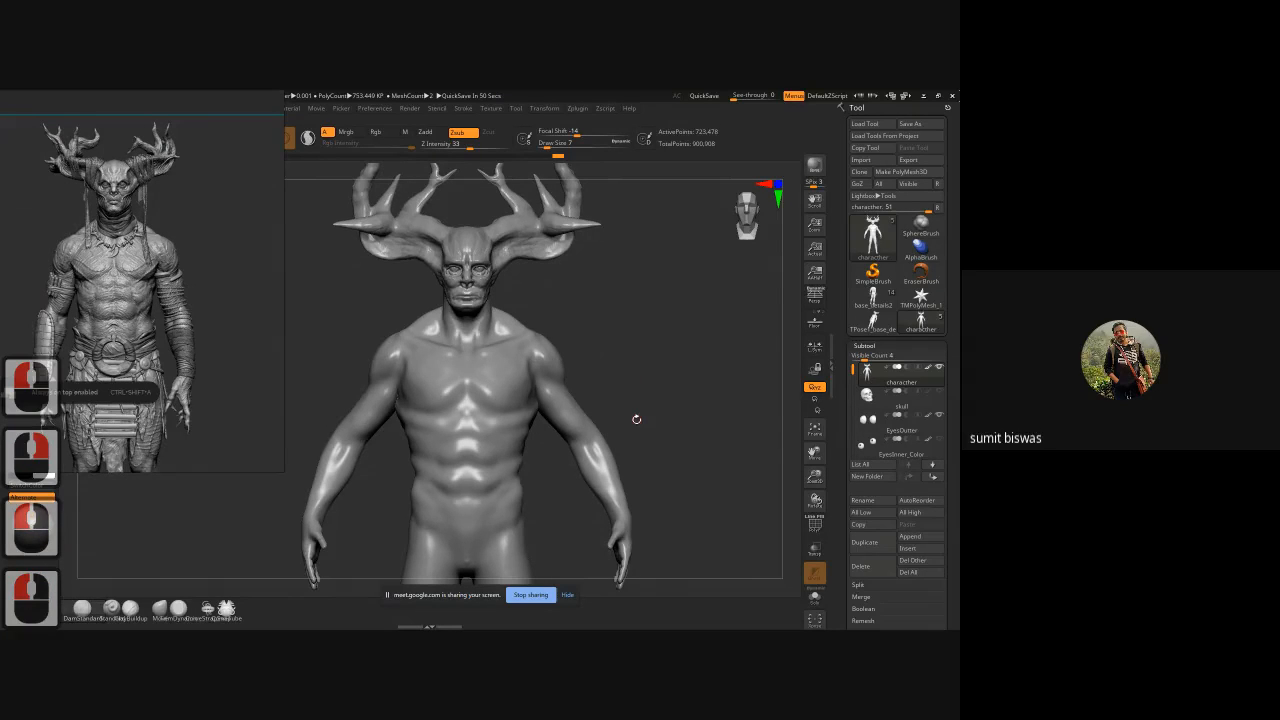
Step: Start reshaping the arms around the elbows with the Move brush at draw size 90
left_click_drag(636, 419, 603, 325, "alt")
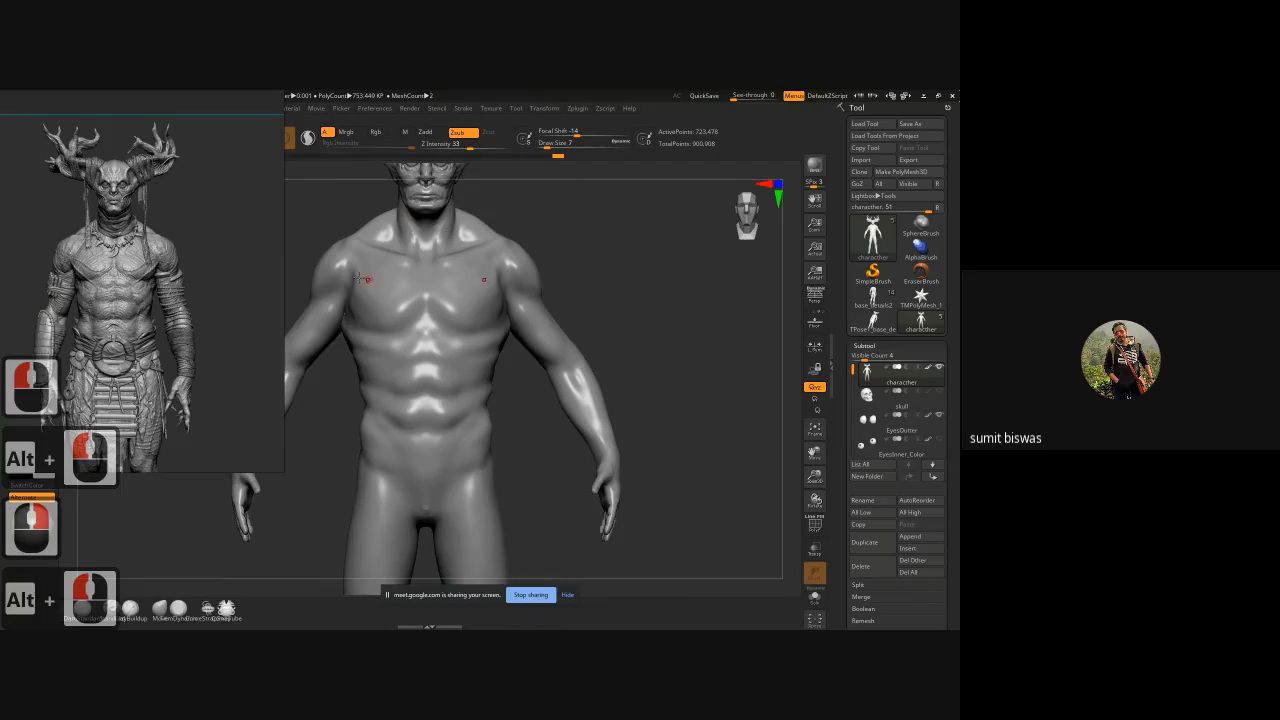
left_click_drag(580, 262, 521, 350, "alt")
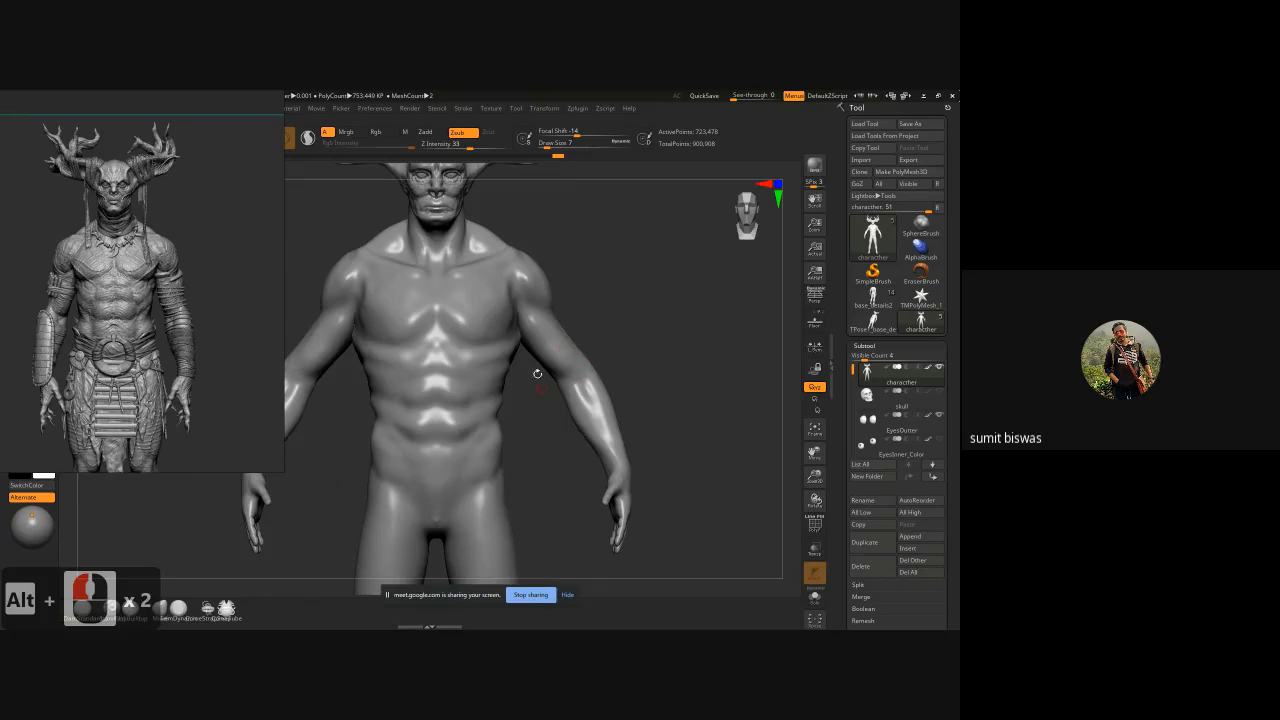
key("b")
key("m")
key("v")
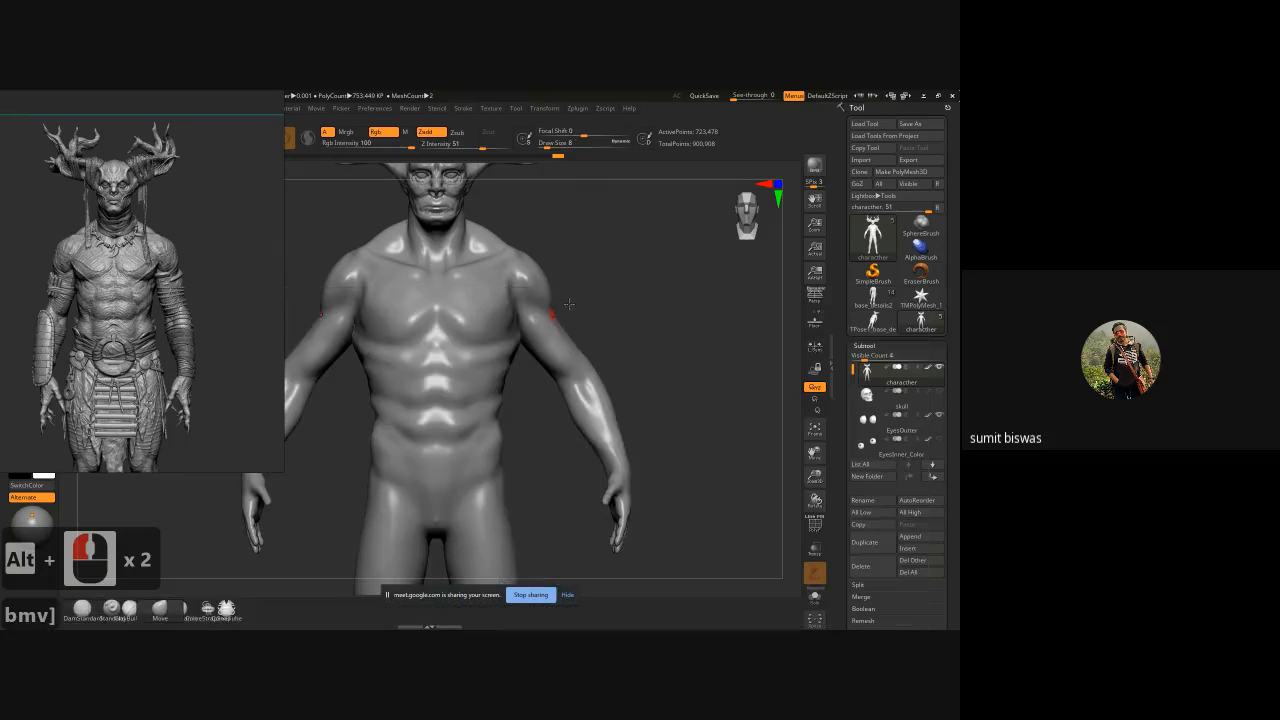
key("bracketright")
key("bracketright")
key("bracketright")
key("bracketright")
key("bracketright")
key("bracketright")
key("bracketright")
key("bracketright")
key("bracketright")
key("bracketright")
key("bracketright")
key("bracketright")
key("bracketright")
key("bracketright")
key("bracketright")
key("bracketright")
key("bracketright")
key("bracketright")
key("bracketright")
key("bracketright")
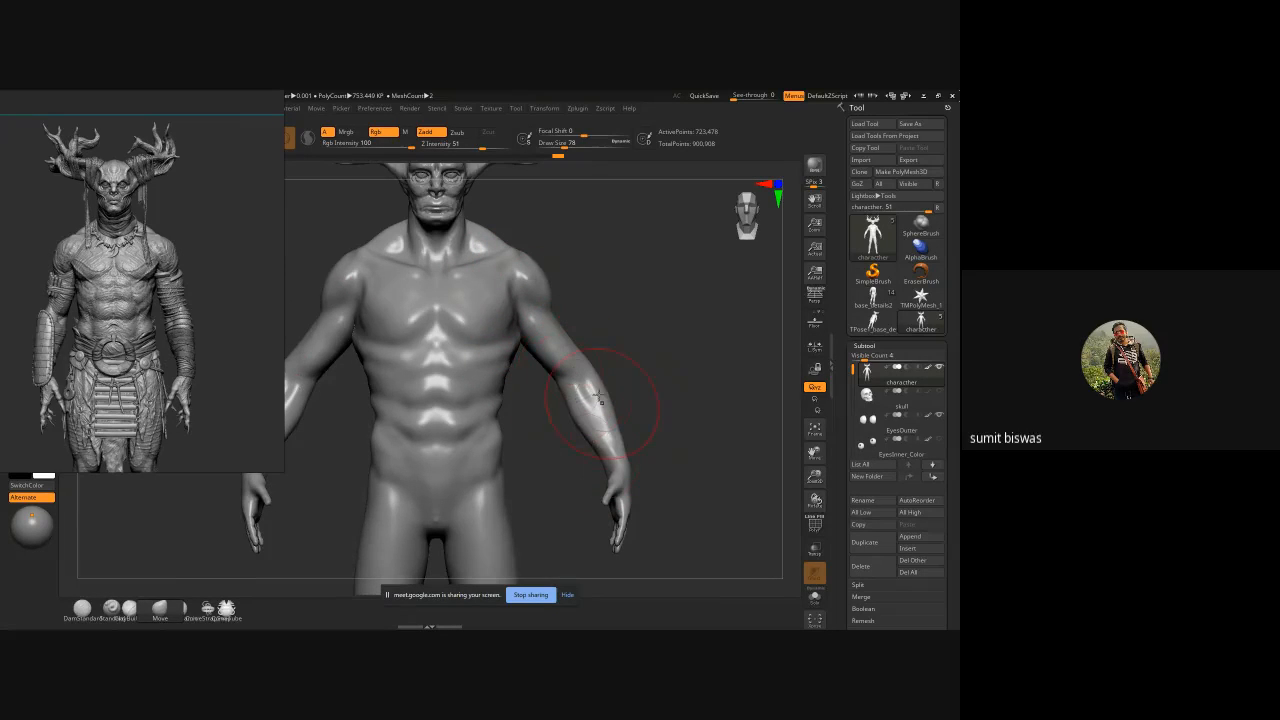
key("bracketright")
key("bracketright")
key("bracketright")
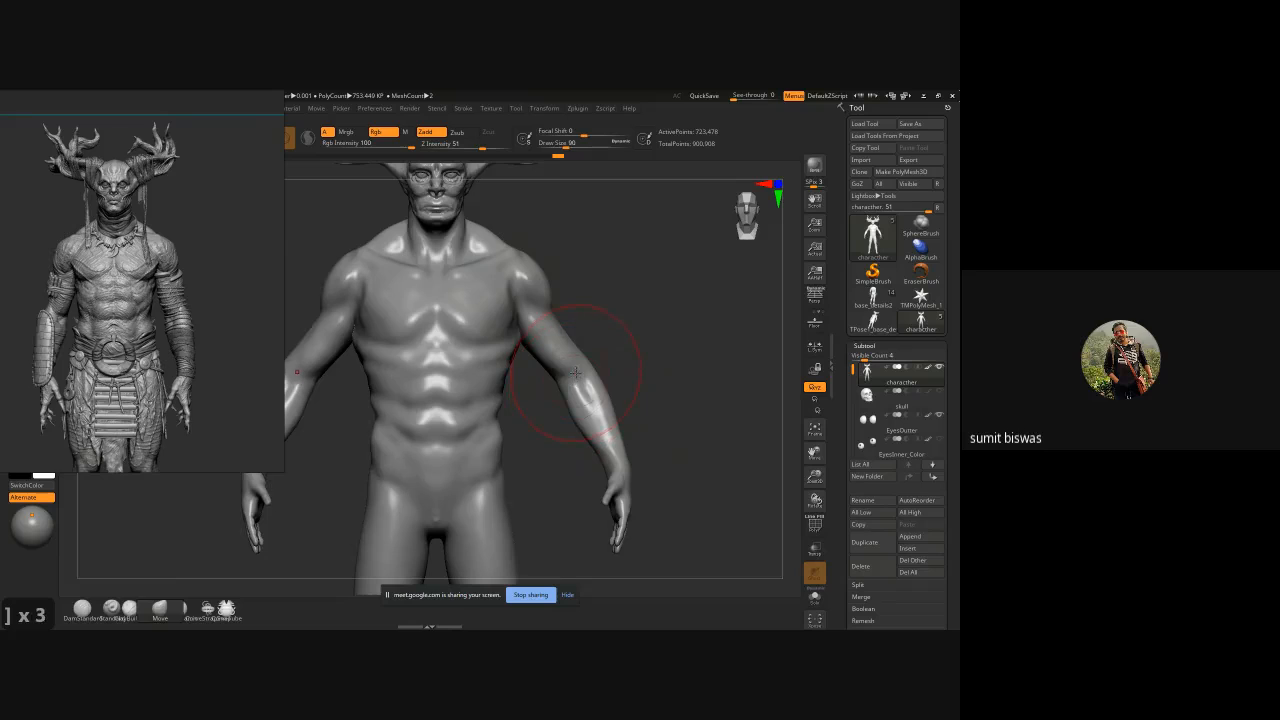
left_click(570, 374)
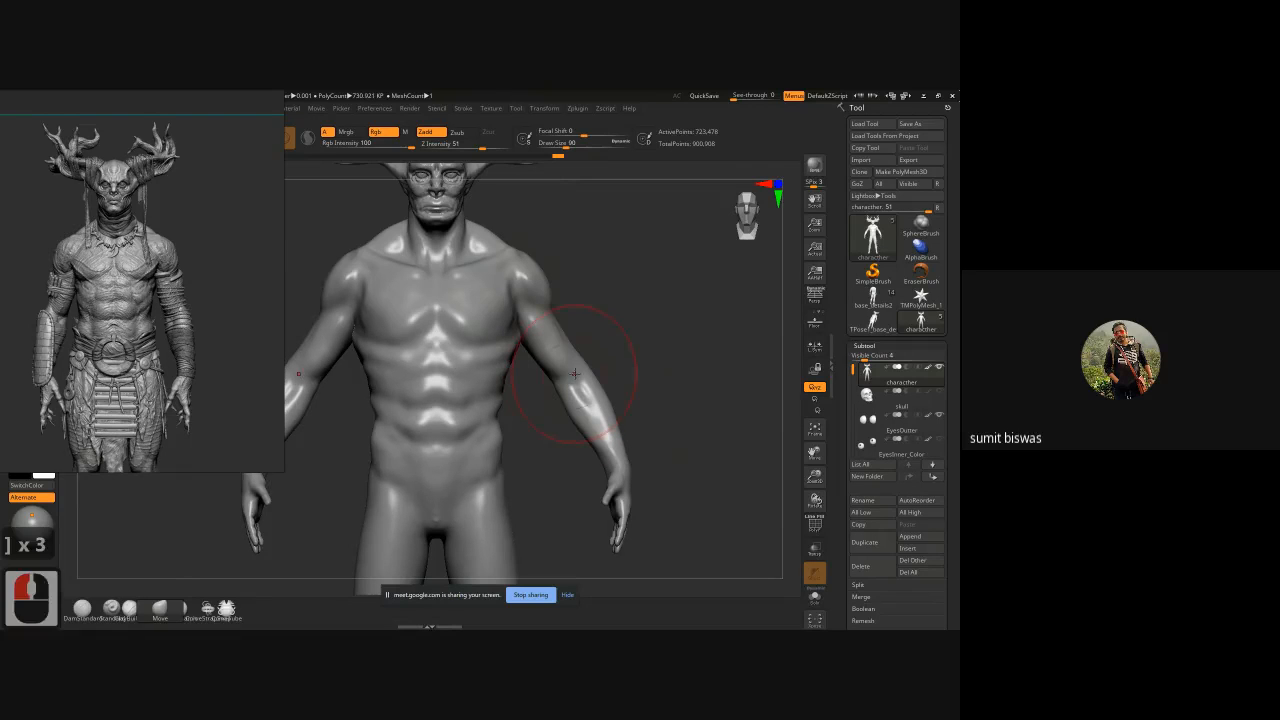
Step: Reshape the character's upper forearm near the elbow with the Move brush, reducing the draw size to 62
left_click(580, 375)
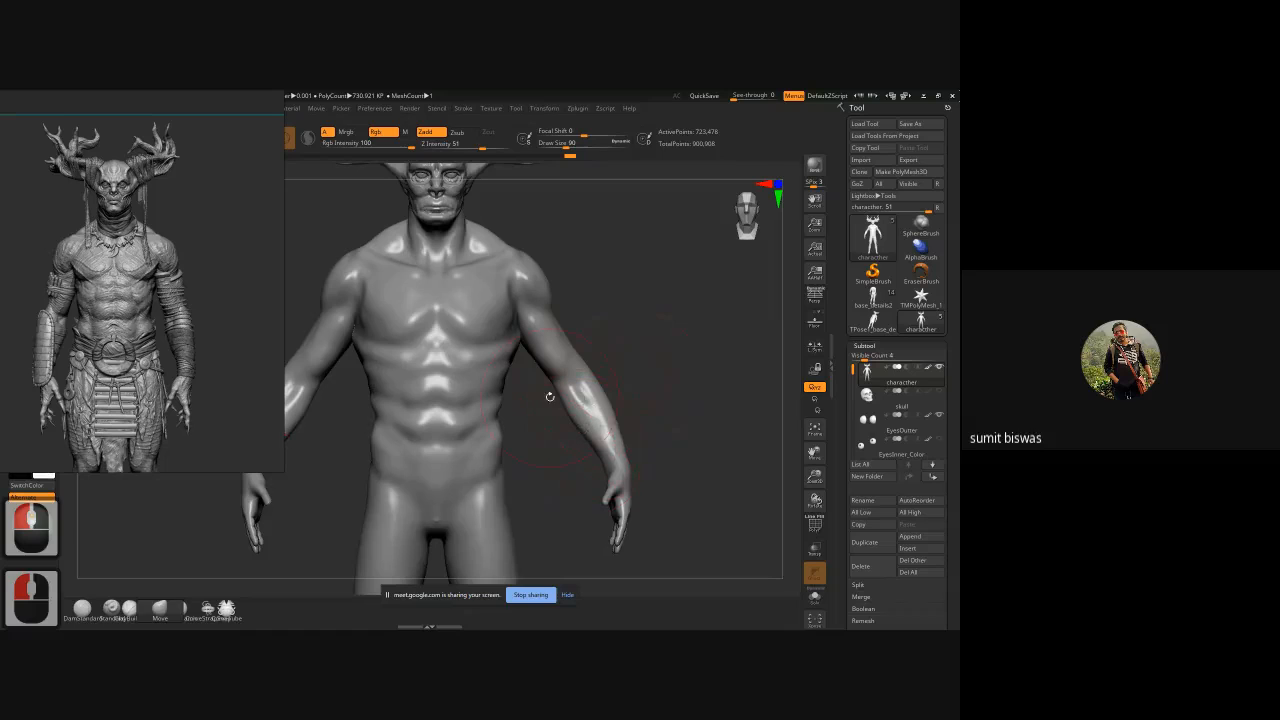
key("bracketleft")
key("bracketleft")
key("bracketleft")
key("bracketleft")
key("bracketleft")
key("bracketleft")
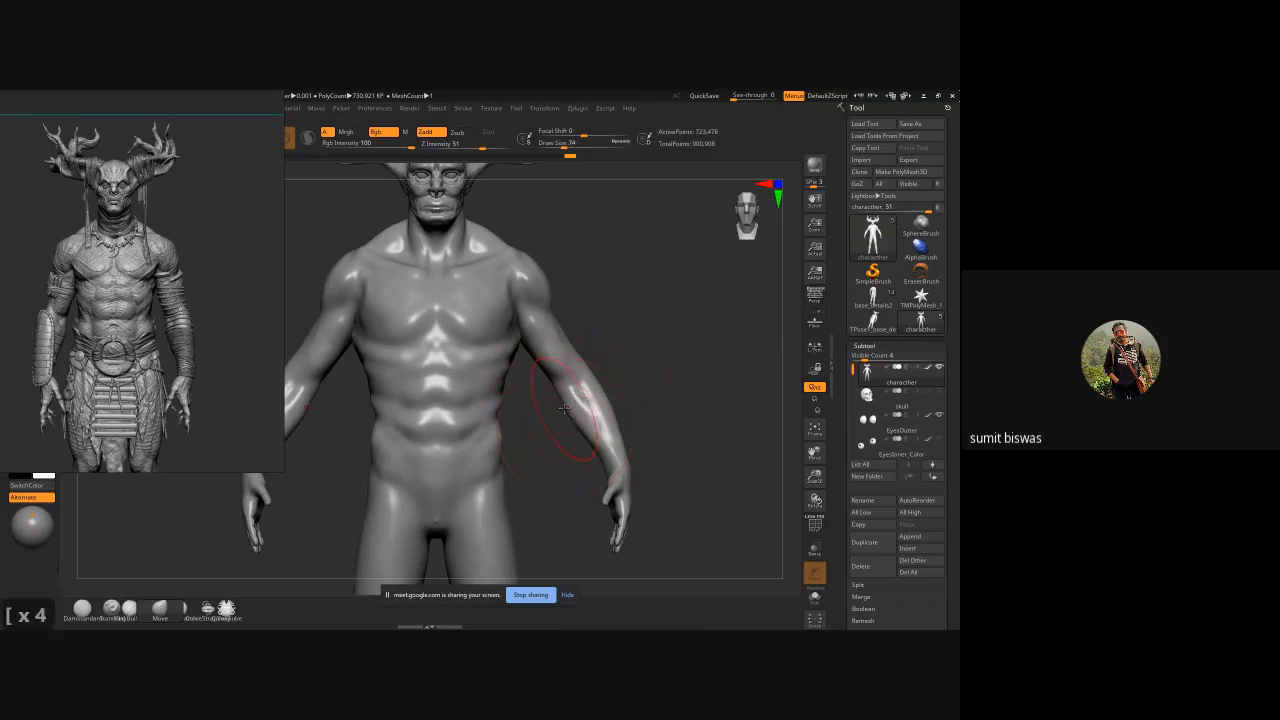
left_click(563, 410)
key("bracketleft")
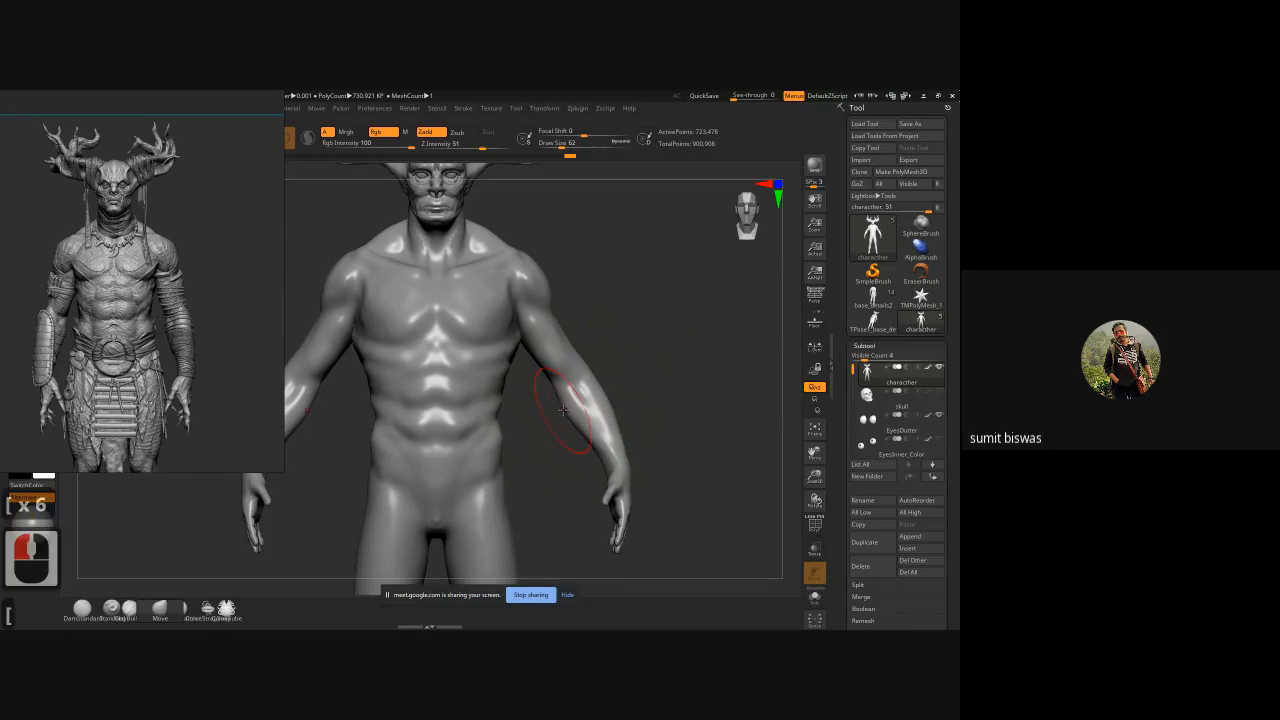
Step: Refine the lower forearm's contour toward the wrist, using a draw size of 58
left_click_drag(584, 408, 596, 440)
key("bracketleft")
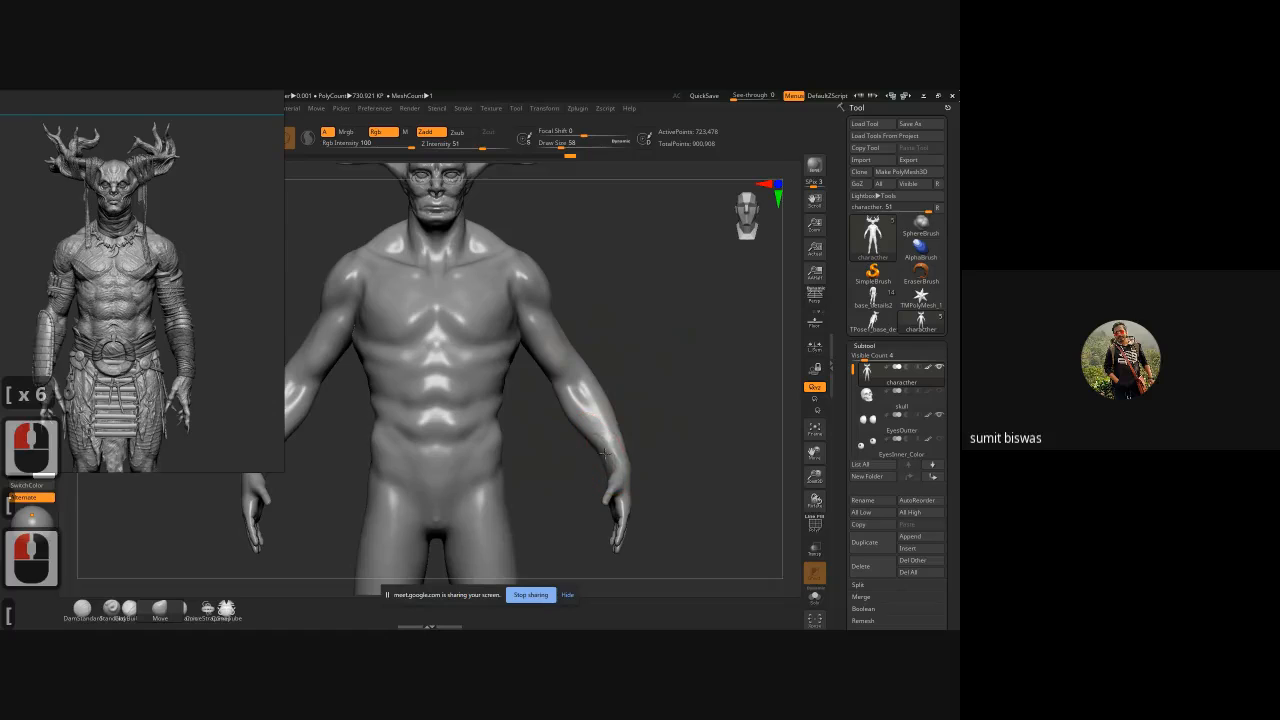
left_click(604, 452)
left_click(602, 452)
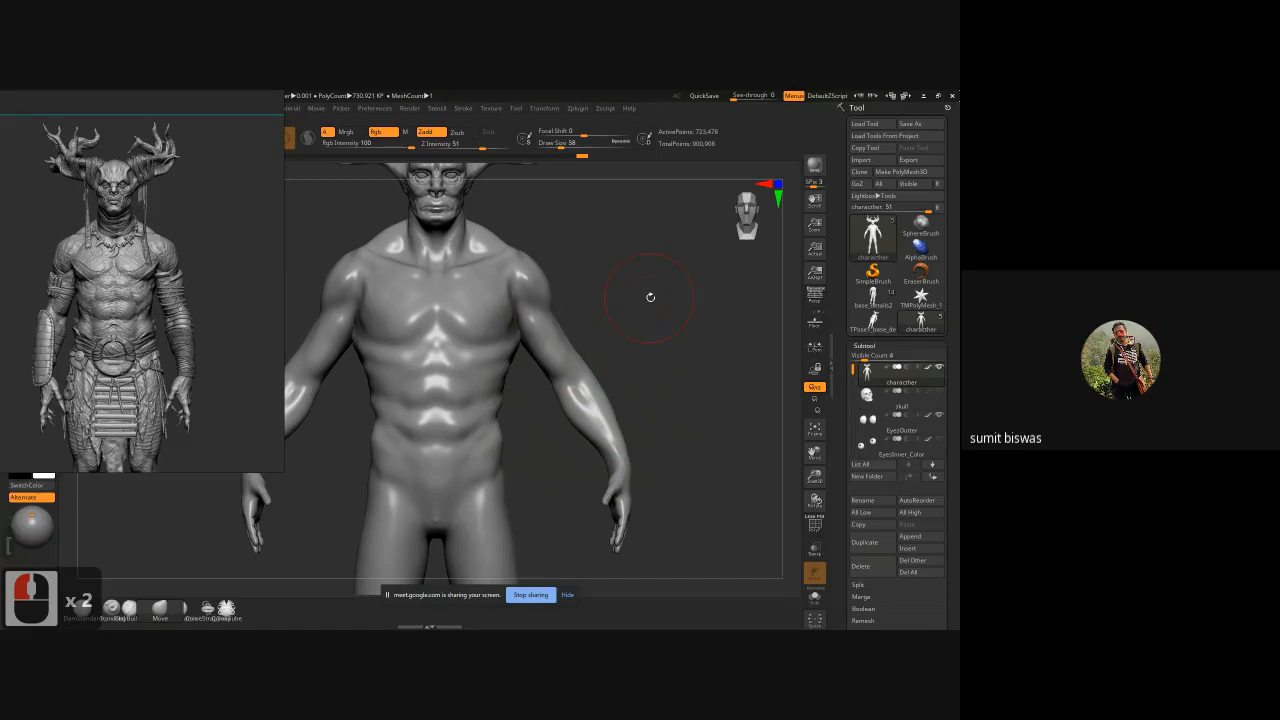
Step: Adjust the contours of the upper arm and elbow with the Move brush, working from the back and the front
left_click_drag(650, 297, 549, 368)
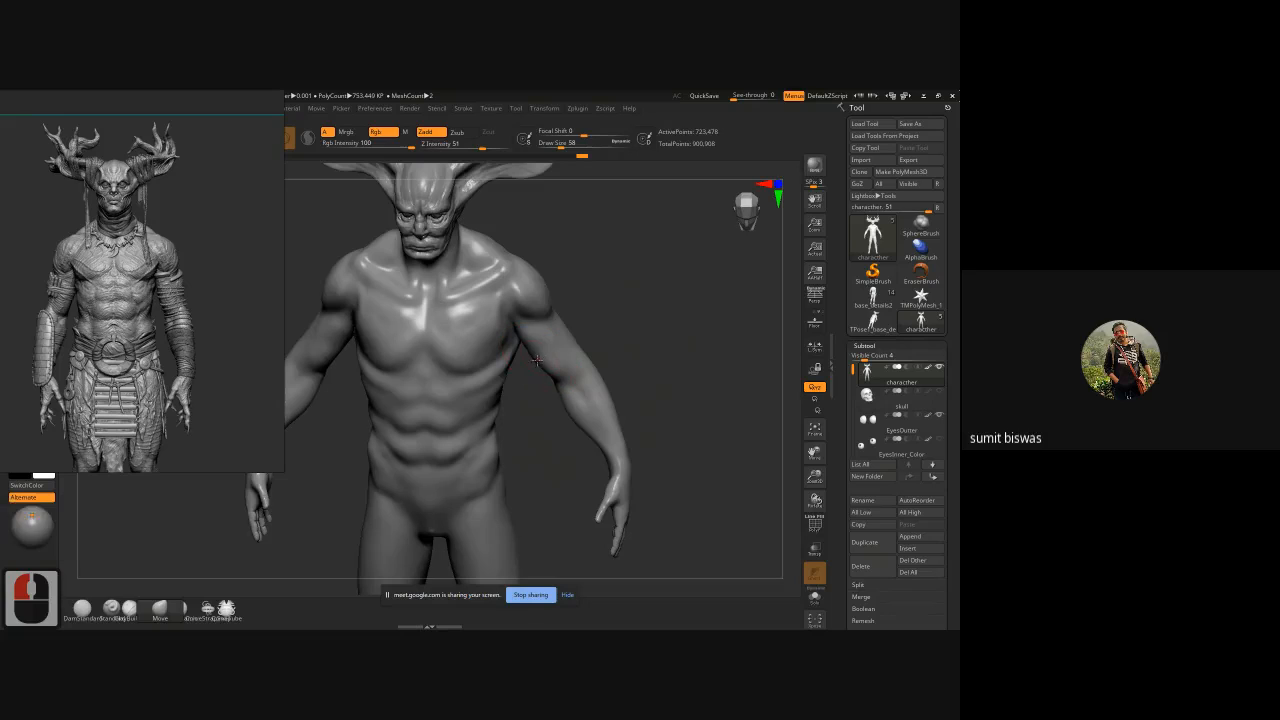
left_click(632, 323, "shift")
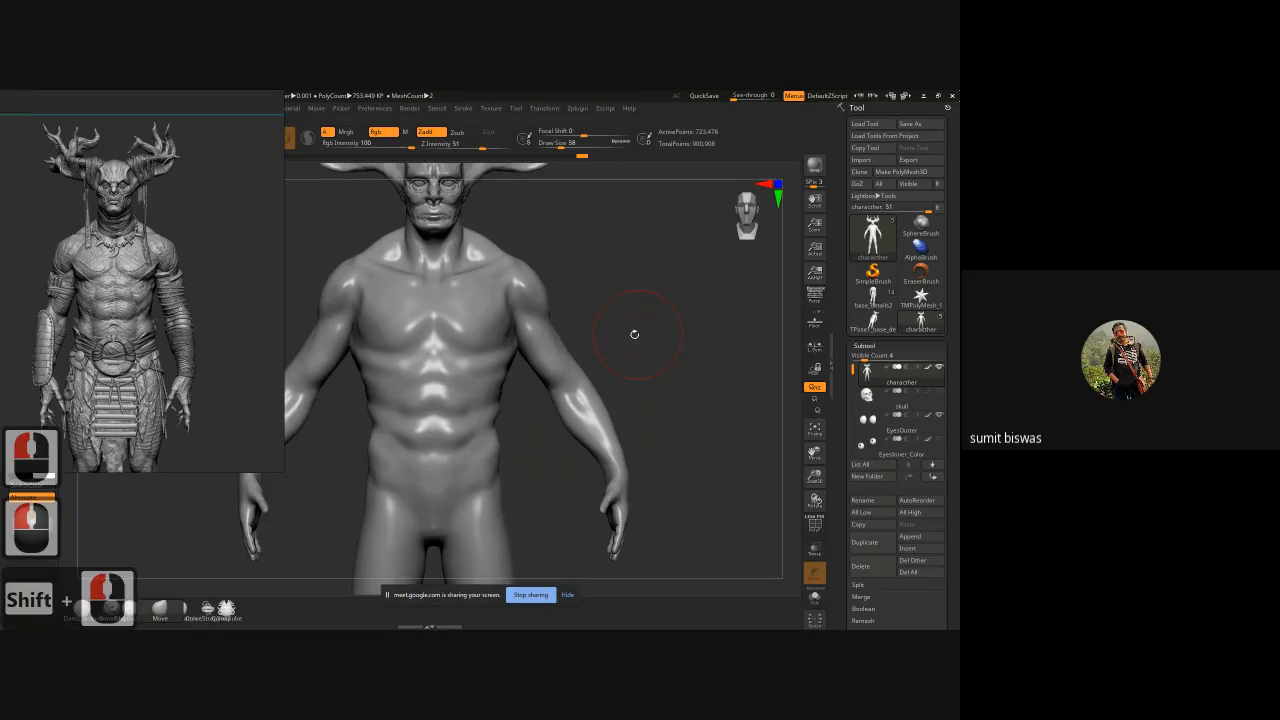
left_click_drag(632, 331, 540, 348, "shift")
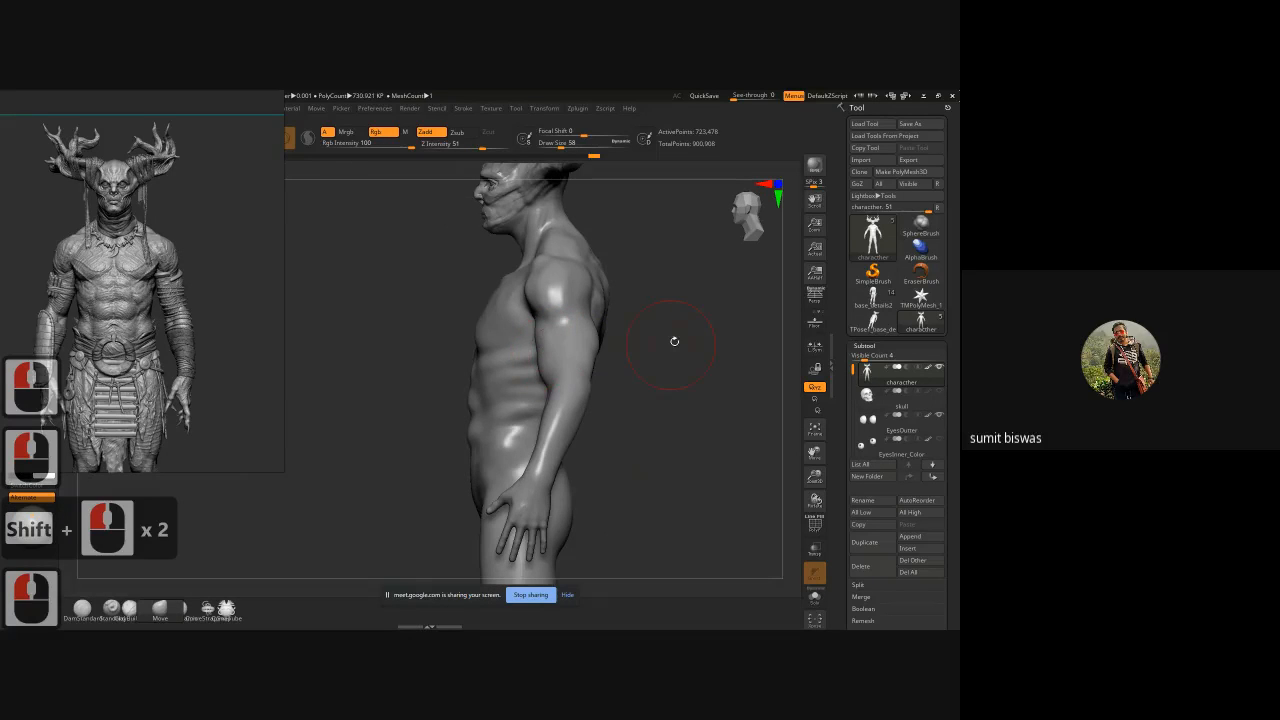
left_click_drag(674, 340, 594, 320)
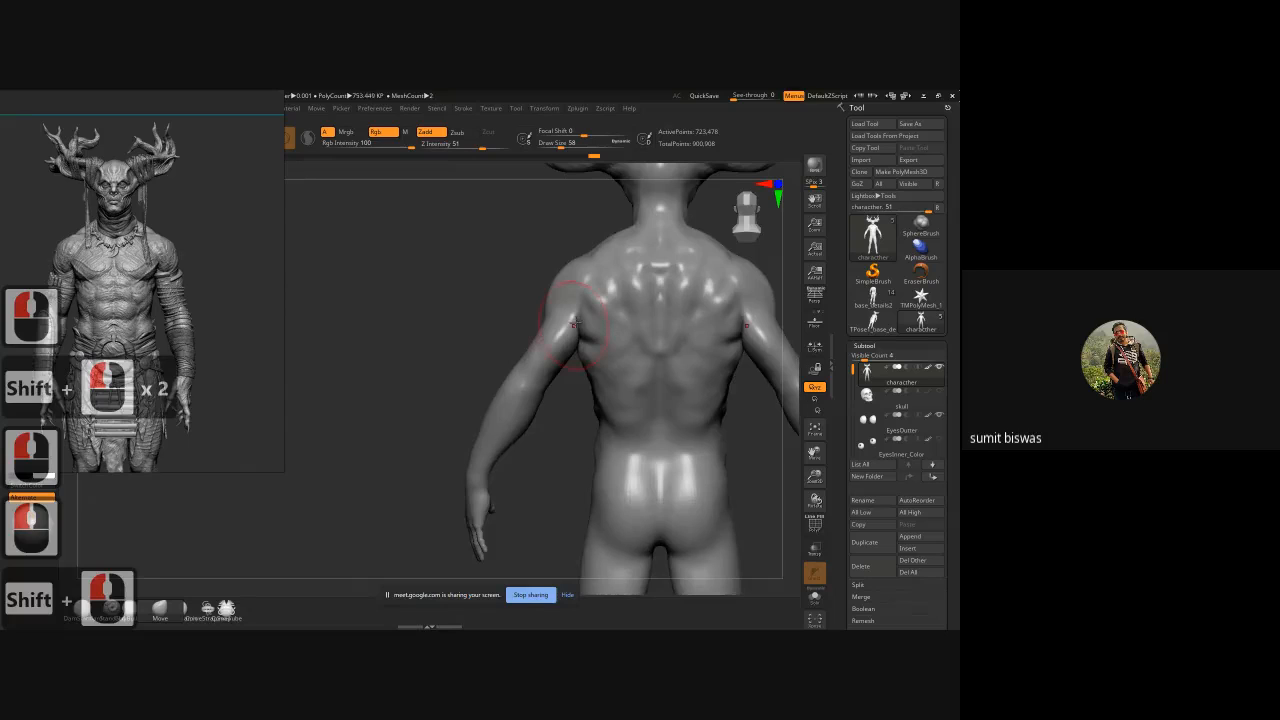
mouse_move(538, 339)
left_mouse_down("shift")
mouse_move(629, 357)
mouse_move(530, 338)
left_mouse_up("shift")
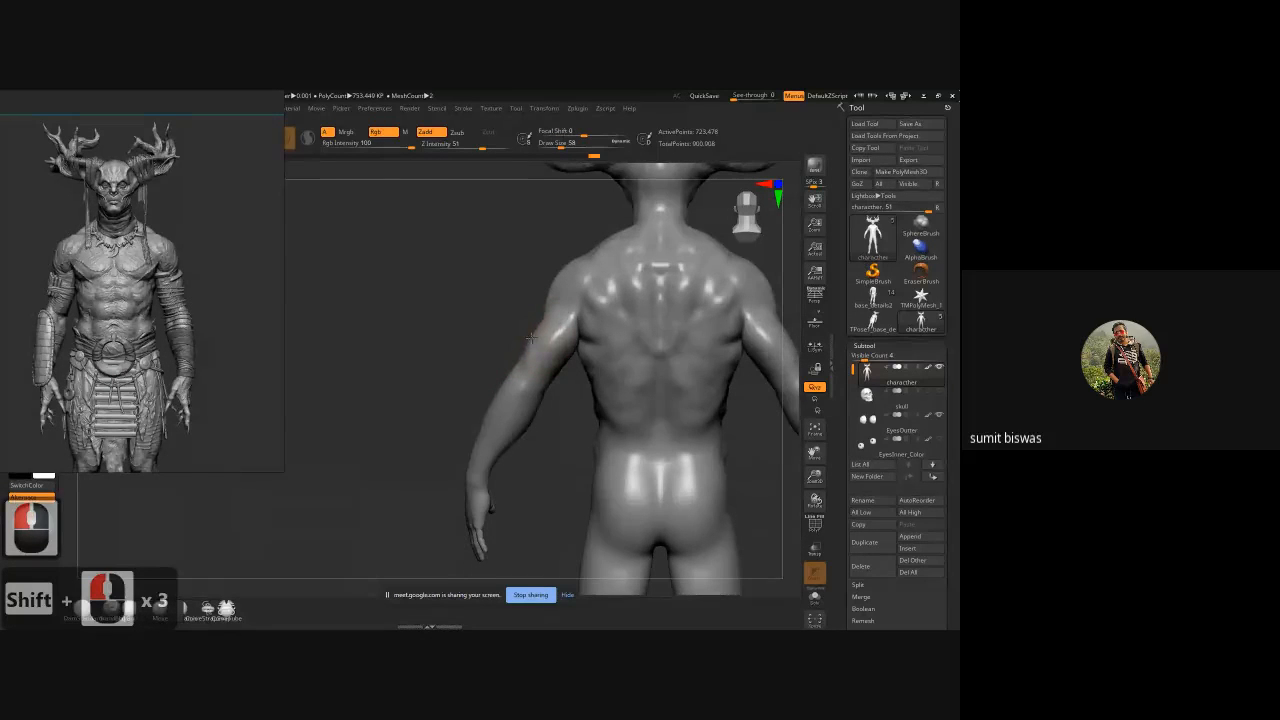
left_click_drag(545, 391, 562, 368)
mouse_move(468, 349)
left_mouse_down()
mouse_move(456, 346)
mouse_move(620, 342)
left_mouse_up()
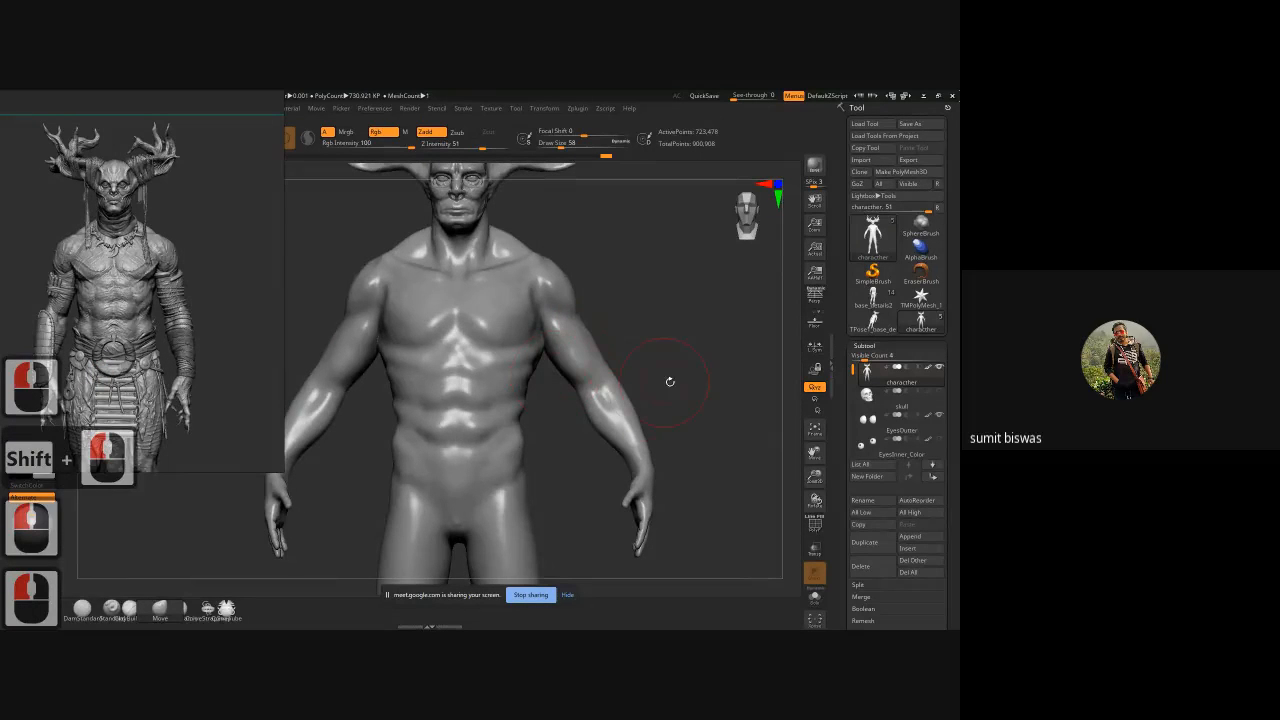
mouse_move(669, 374)
left_mouse_down("alt")
mouse_move(623, 330)
mouse_move(540, 300)
mouse_move(546, 342)
mouse_move(686, 347)
left_mouse_up("alt")
left_click(546, 338)
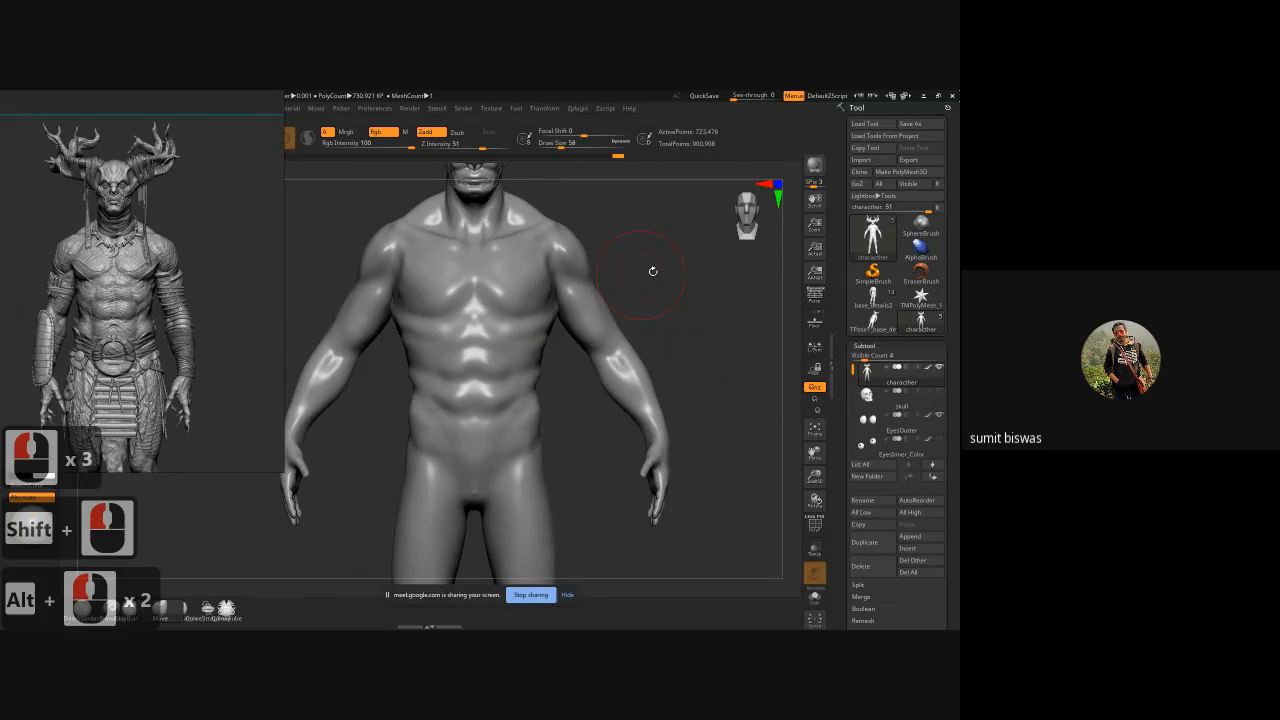
Step: Isolate the middle finger of the character's left hand, hiding the rest of the body
mouse_move(652, 271)
left_mouse_down("alt")
mouse_move(590, 310)
mouse_move(514, 300)
mouse_move(516, 287)
left_mouse_up("alt")
mouse_move(681, 452)
left_mouse_down("alt")
mouse_move(642, 334)
mouse_move(611, 411)
left_mouse_up("alt")
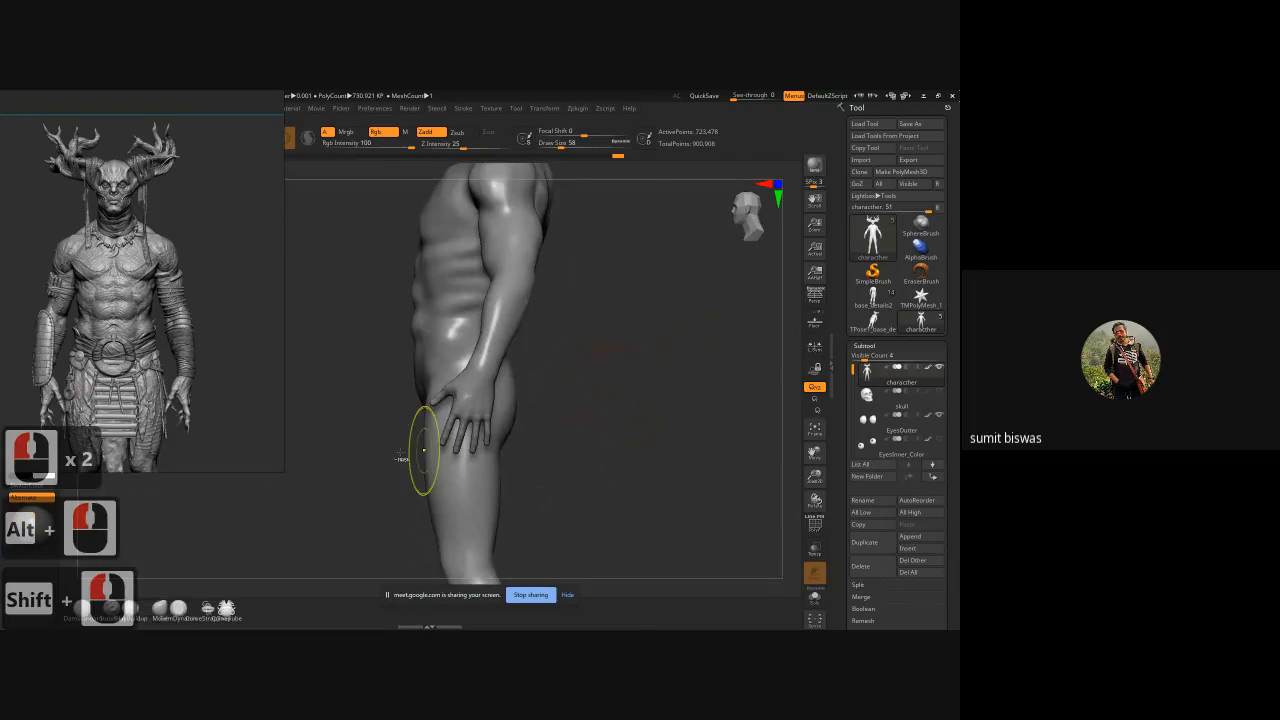
right_click_drag(424, 451, 458, 505, "ctrl")
left_click_drag(674, 543, 690, 305, "alt")
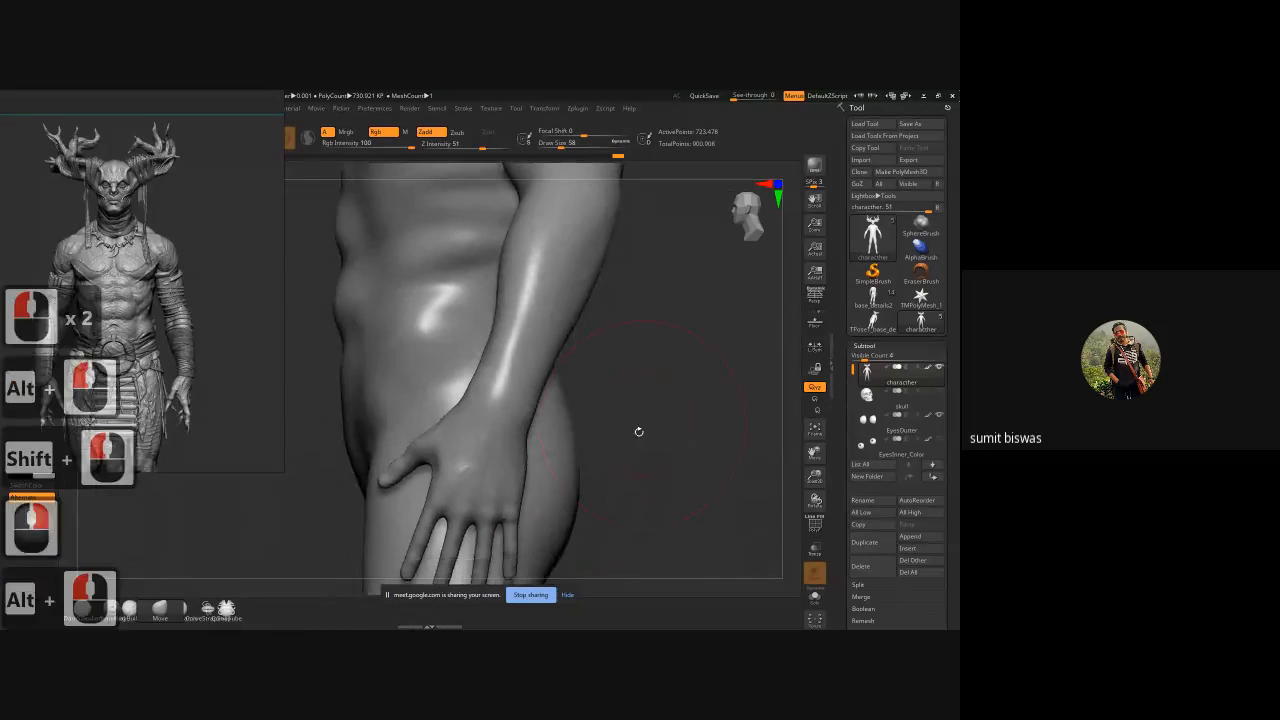
left_click_drag(637, 431, 638, 283, "alt")
right_click_drag(453, 424, 455, 454, "ctrl")
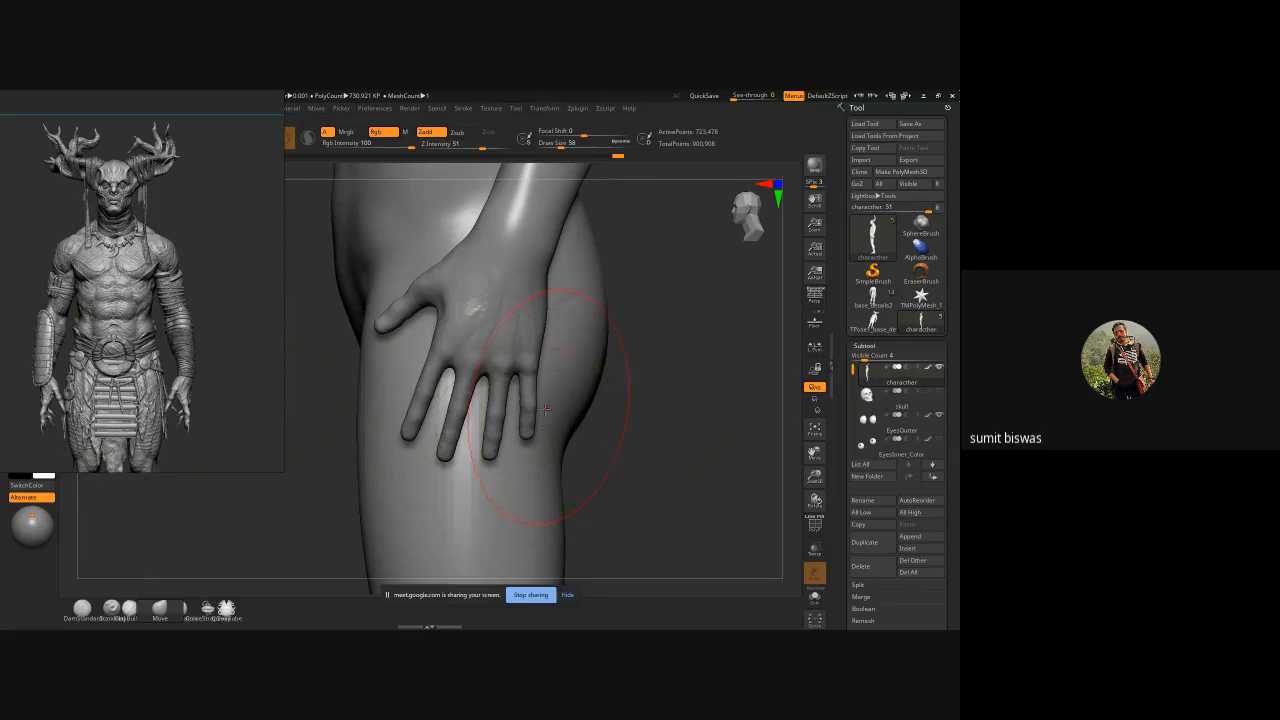
right_click_drag(486, 433, 485, 434, "ctrl")
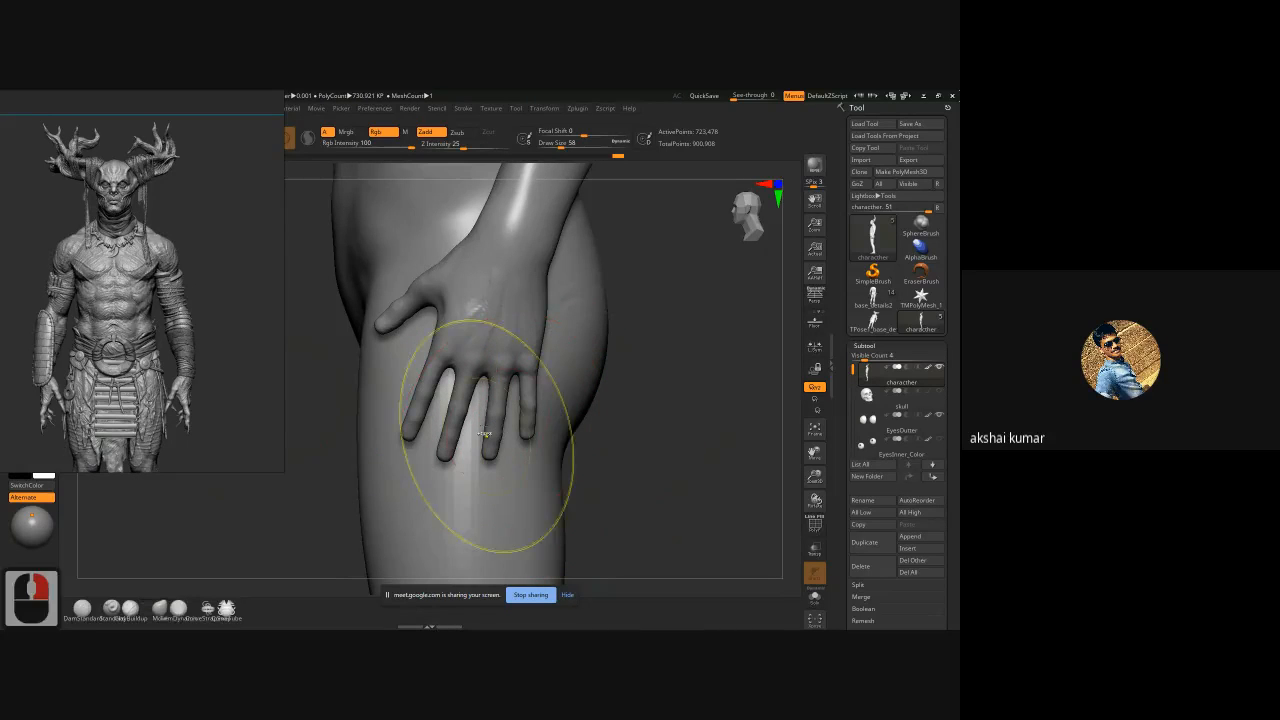
left_click(461, 411, "ctrl+shift")
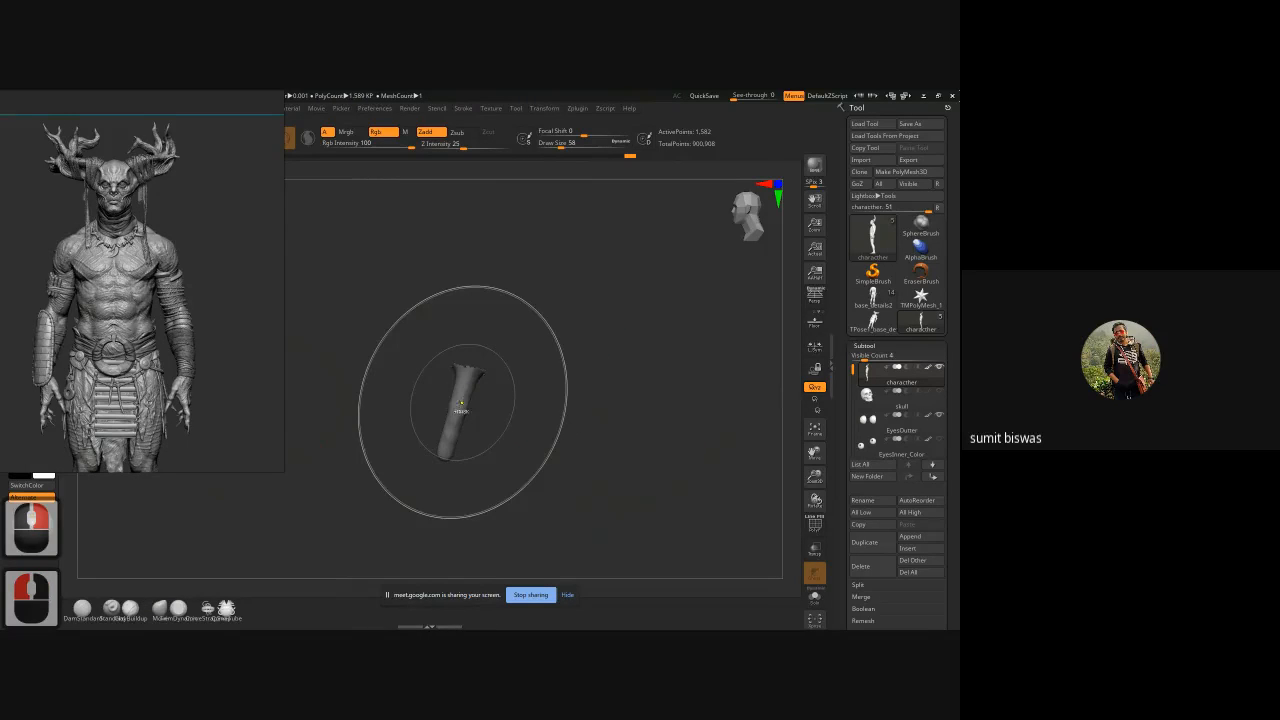
Step: Choose a stroke type for the masking brush, moving the reference image out of the way and back again
mouse_move(460, 473)
left_mouse_down("ctrl")
mouse_move(482, 394)
mouse_move(469, 436)
mouse_move(484, 474)
left_mouse_up("ctrl")
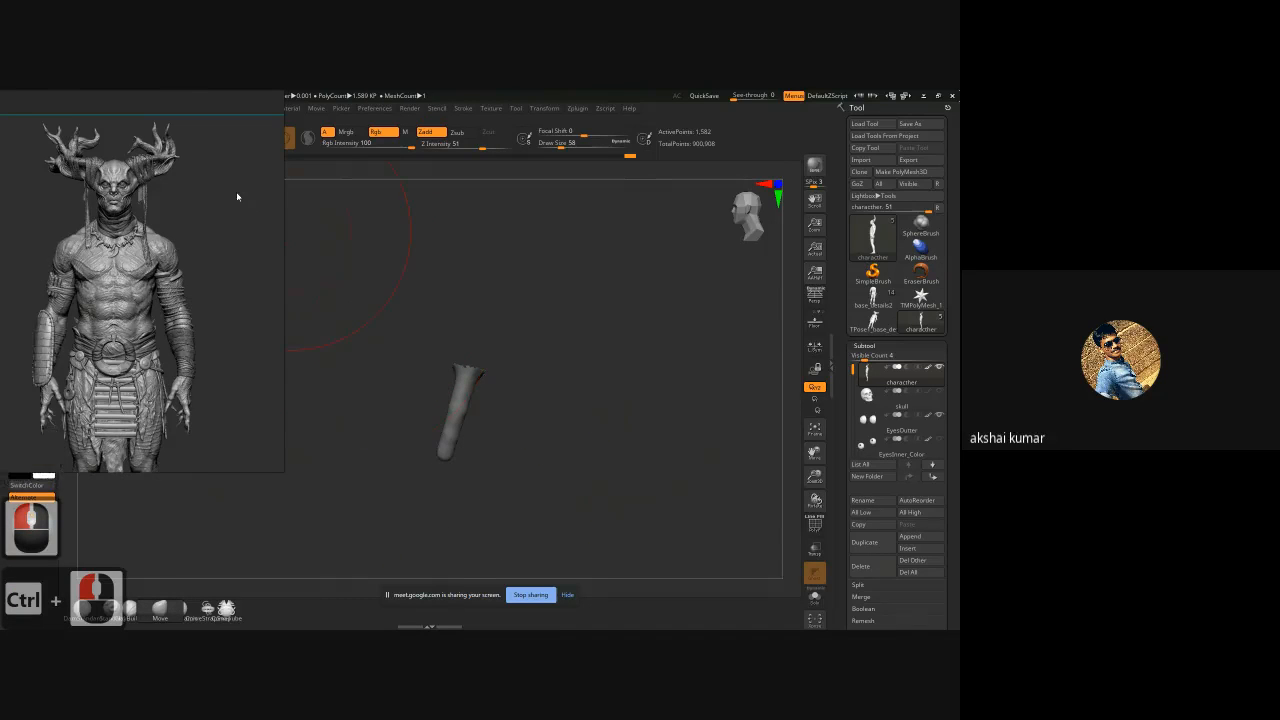
right_click_drag(237, 197, 0, 262)
left_click(37, 187)
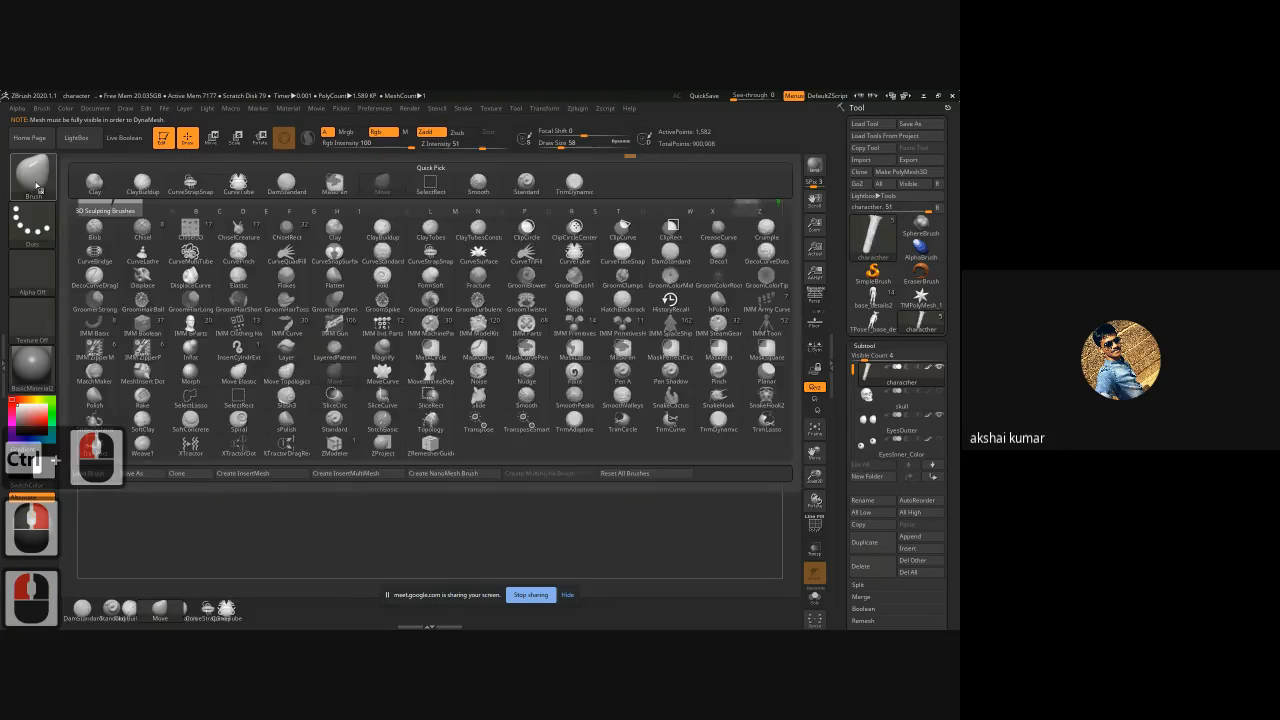
left_click(33, 221, "ctrl")
left_click(188, 258, "ctrl")
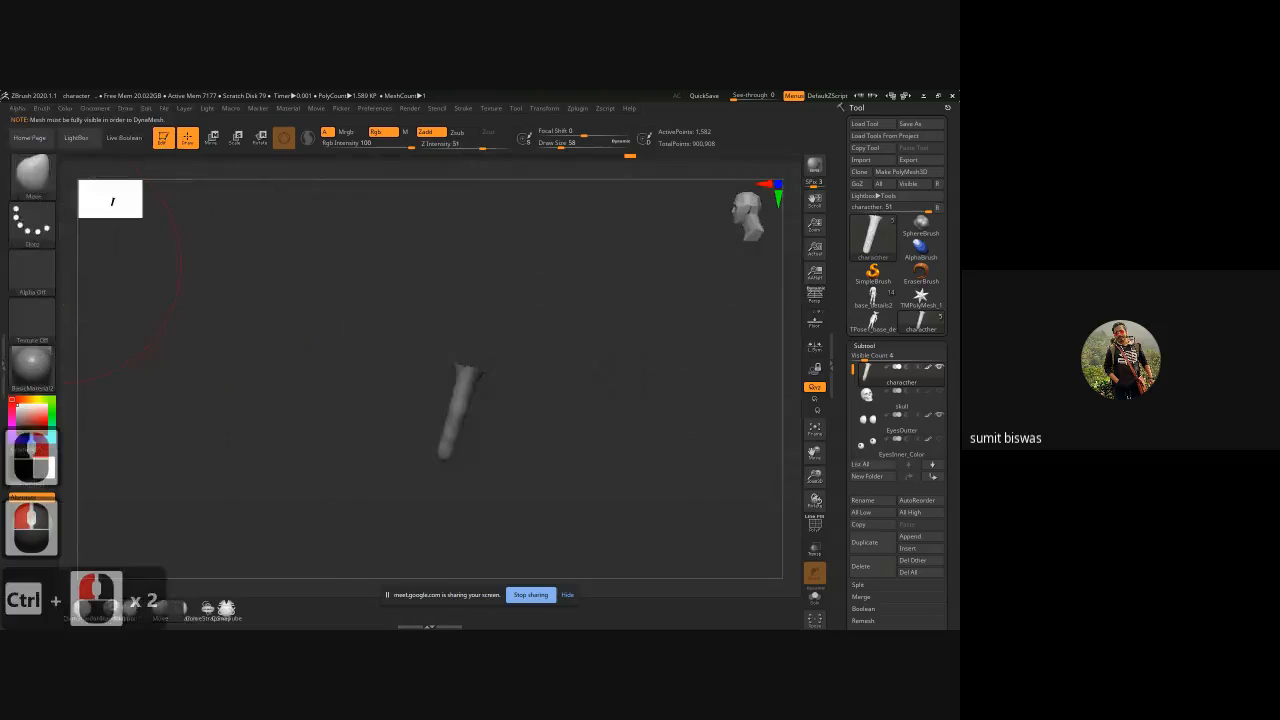
right_click_drag(0, 245, 248, 257)
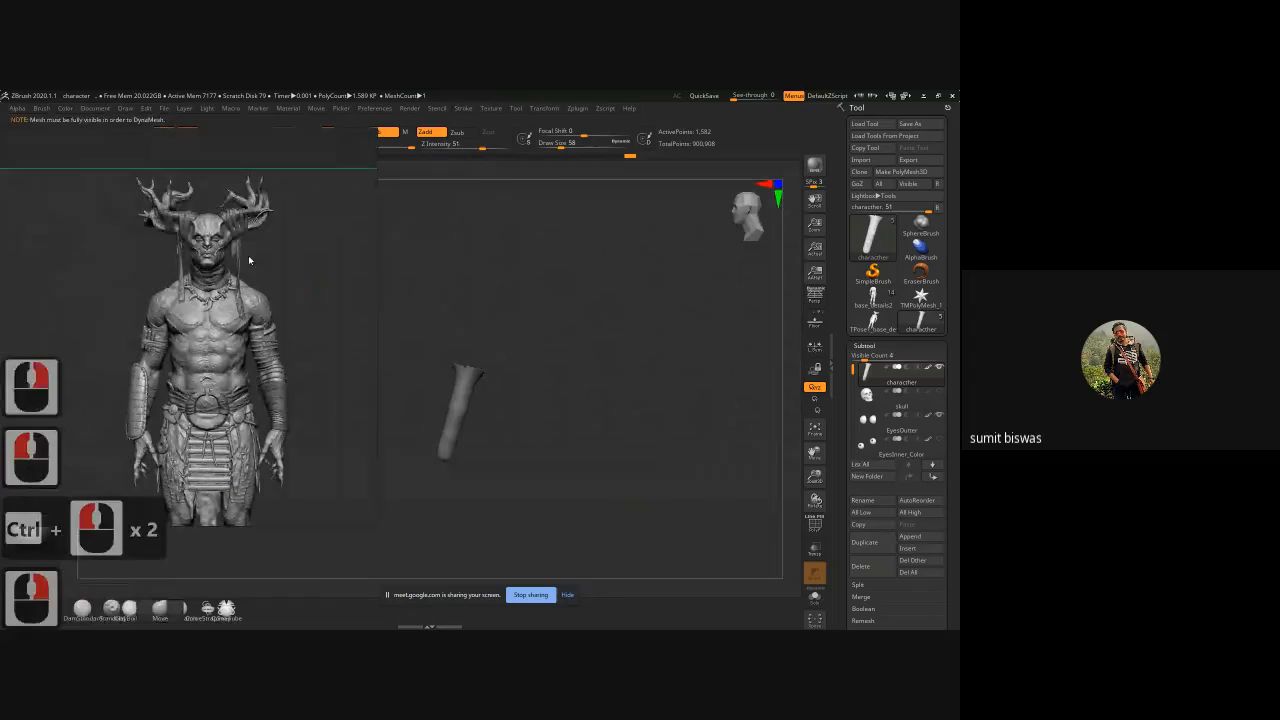
left_click(566, 441)
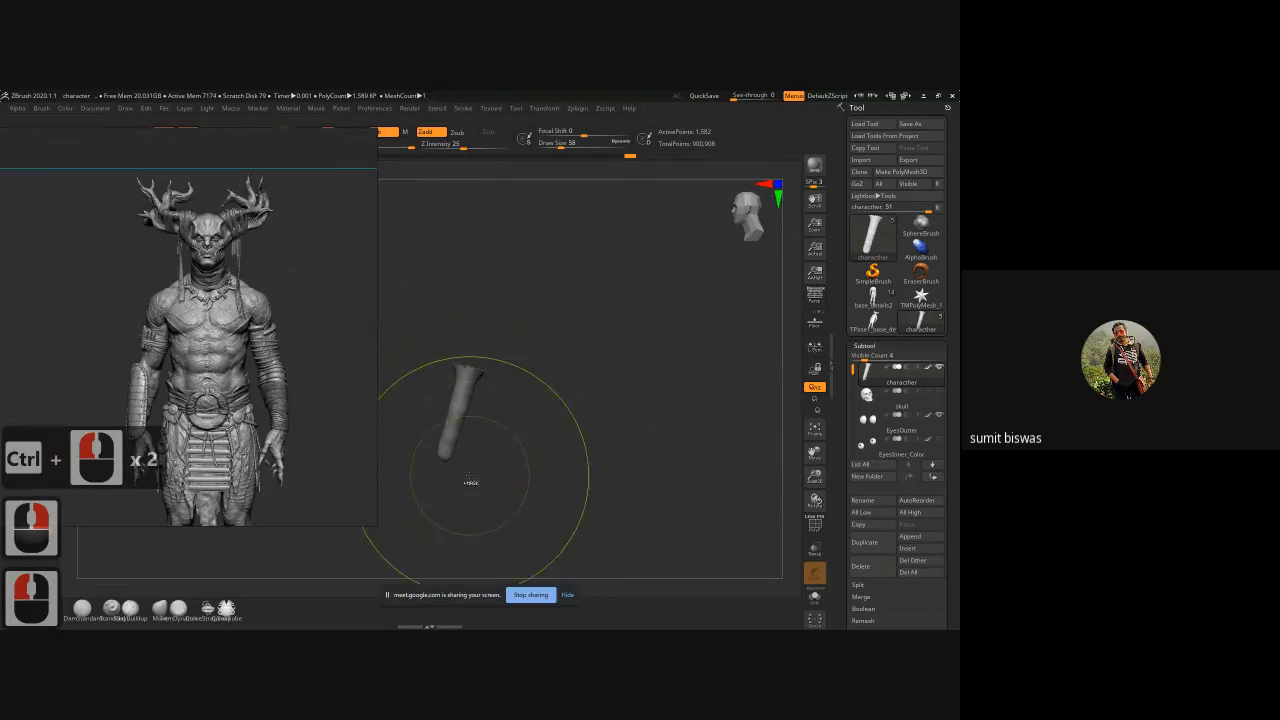
Step: Mask the base of the isolated finger and soften the mask's edge
mouse_move(470, 469)
left_mouse_down("ctrl")
mouse_move(446, 378)
mouse_move(408, 437)
mouse_move(442, 482)
left_mouse_up("ctrl")
left_click(510, 512, "ctrl")
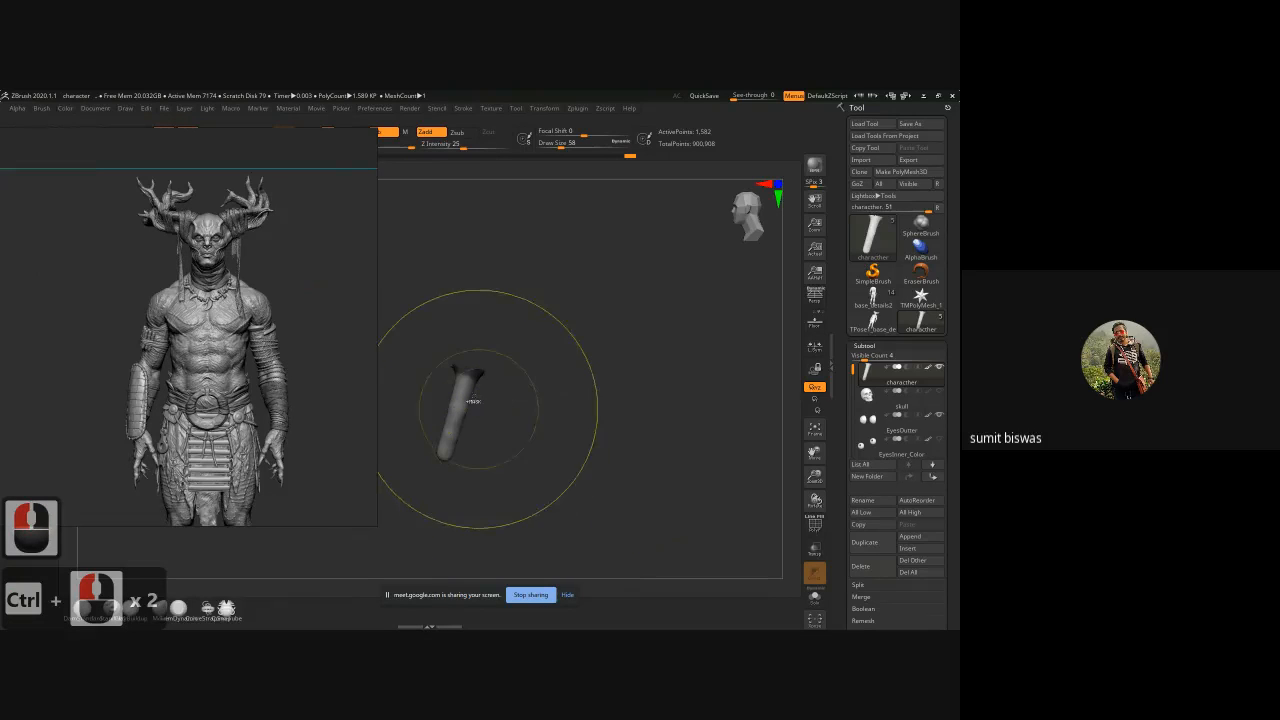
left_click(466, 382, "ctrl")
left_click(466, 382, "ctrl")
Step: Switch to the transform gizmo and center it on the unmasked part of the finger
key("w")
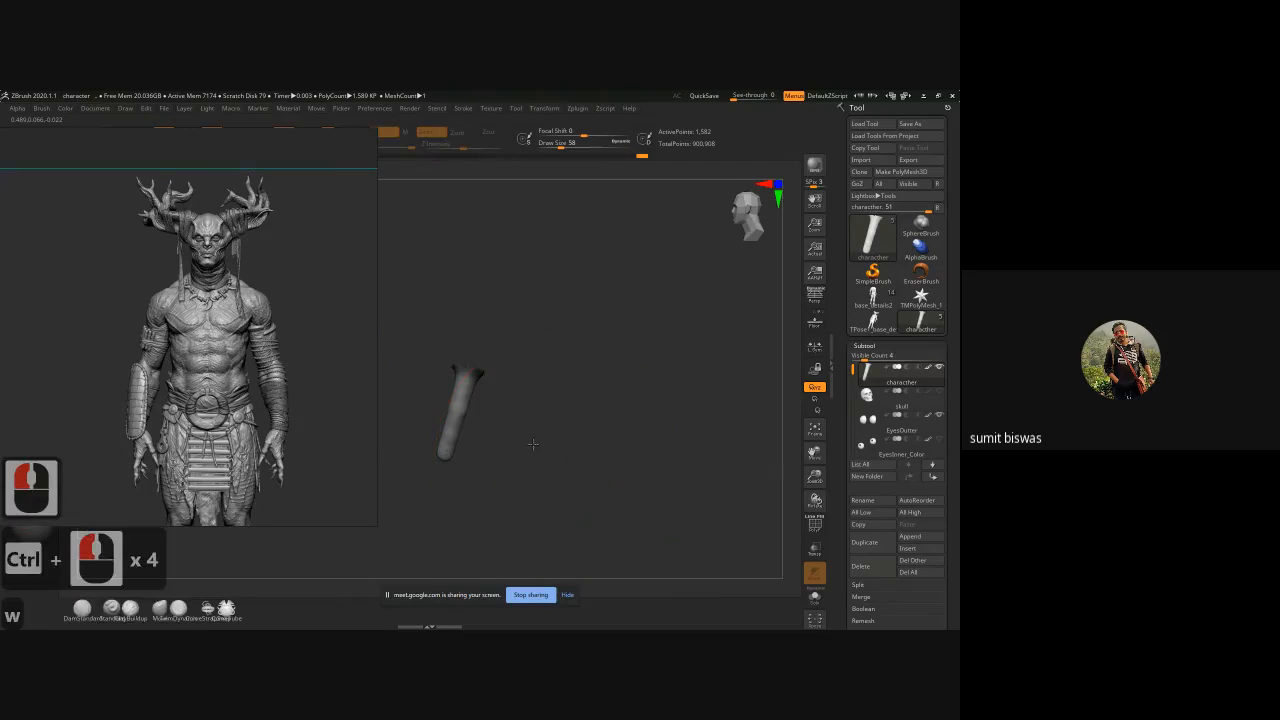
right_click_drag(634, 466, 571, 343, "ctrl")
left_click_drag(571, 343, 575, 461, "alt")
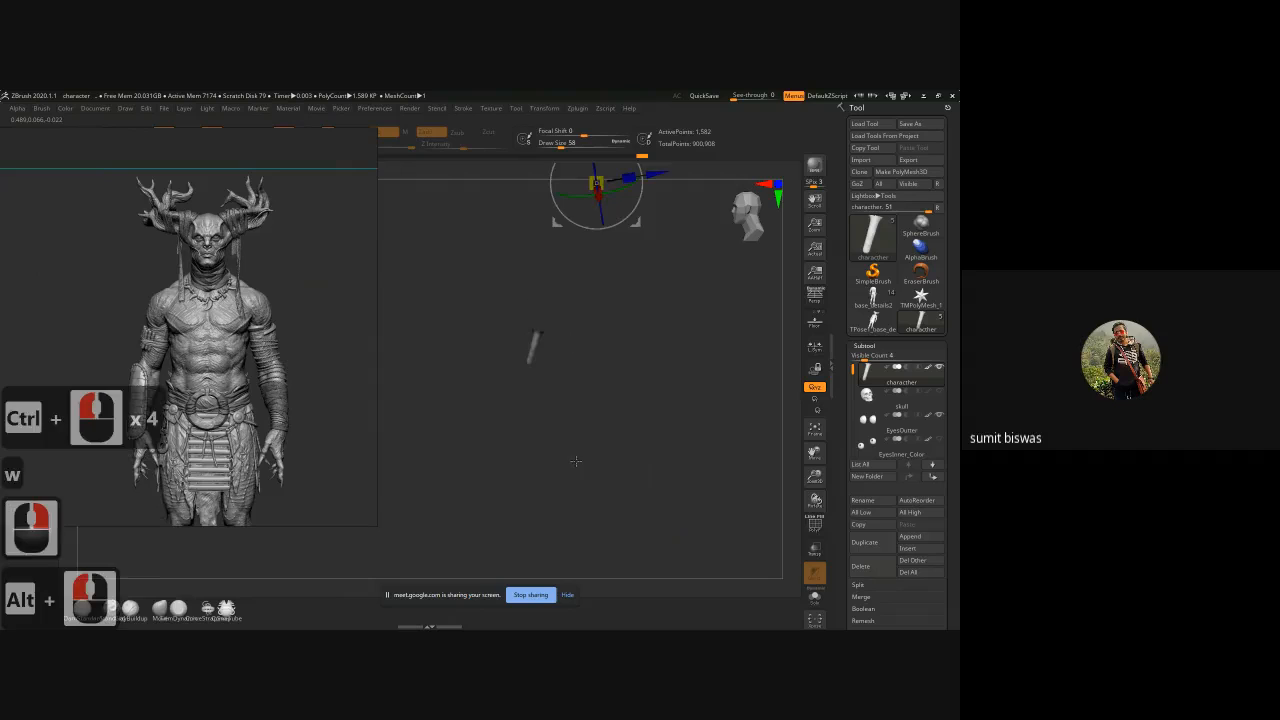
left_click_drag(637, 263, 601, 371, "alt")
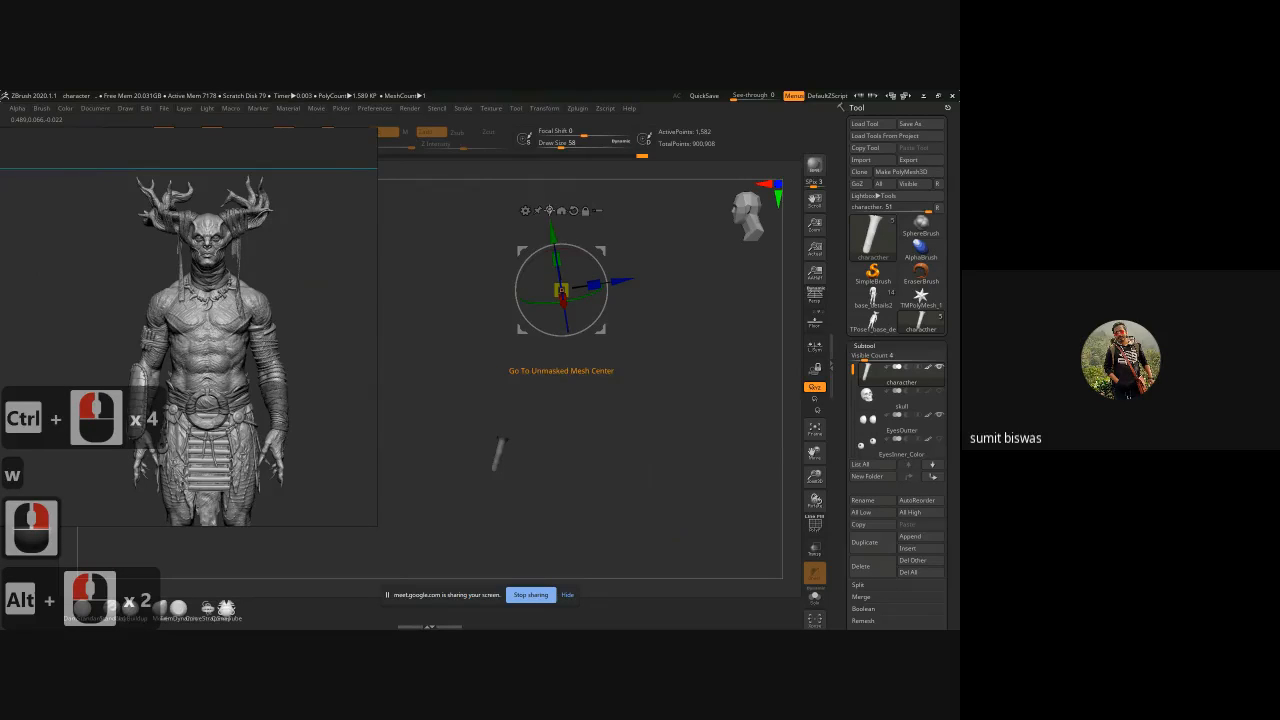
left_click(549, 211)
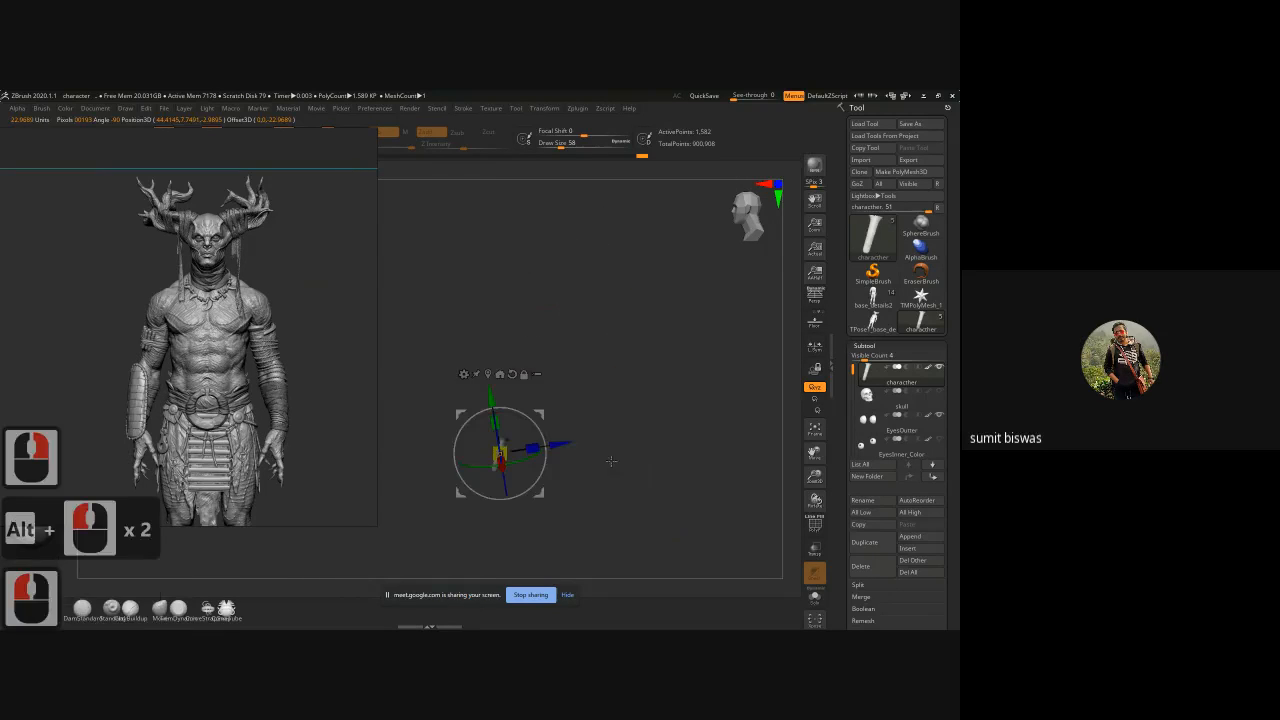
Step: Reset the gizmo's orientation, align it with the finger at its base and lengthen the finger along its axis
left_click_drag(612, 462, 652, 502, "alt")
right_click_drag(616, 366, 634, 405, "ctrl")
left_click_drag(600, 345, 602, 393, "alt")
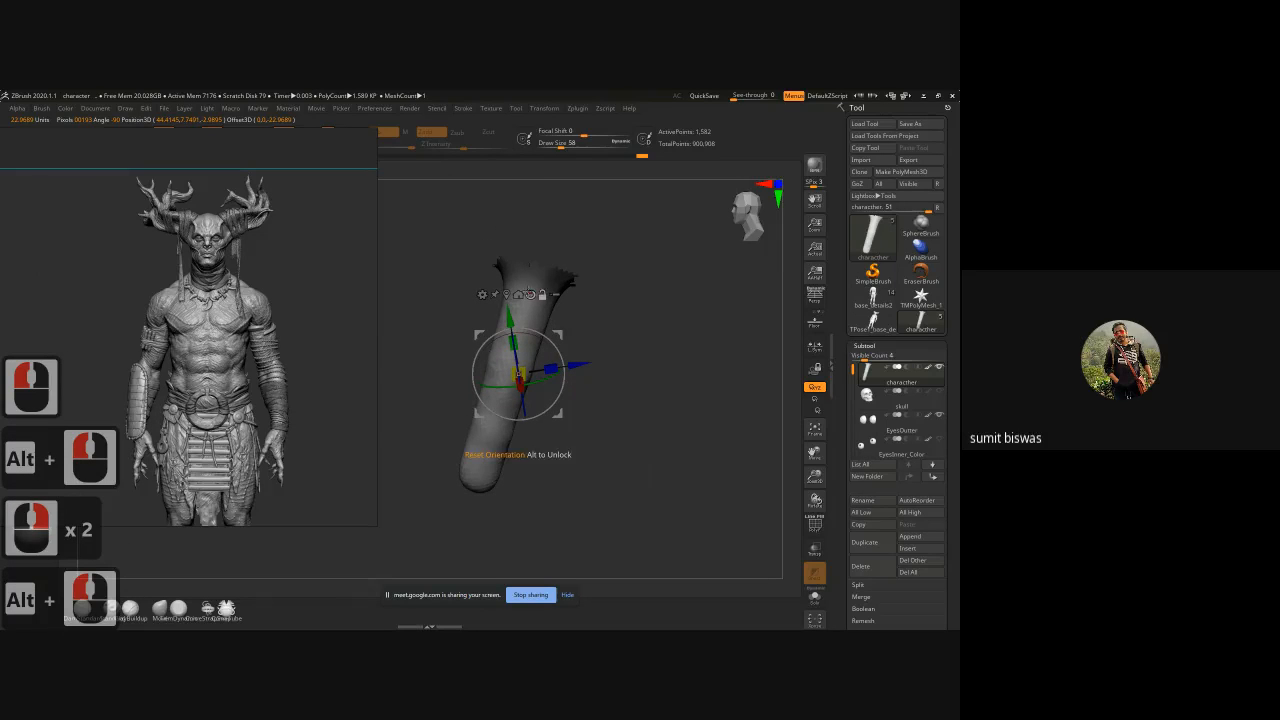
left_click(530, 294, "alt")
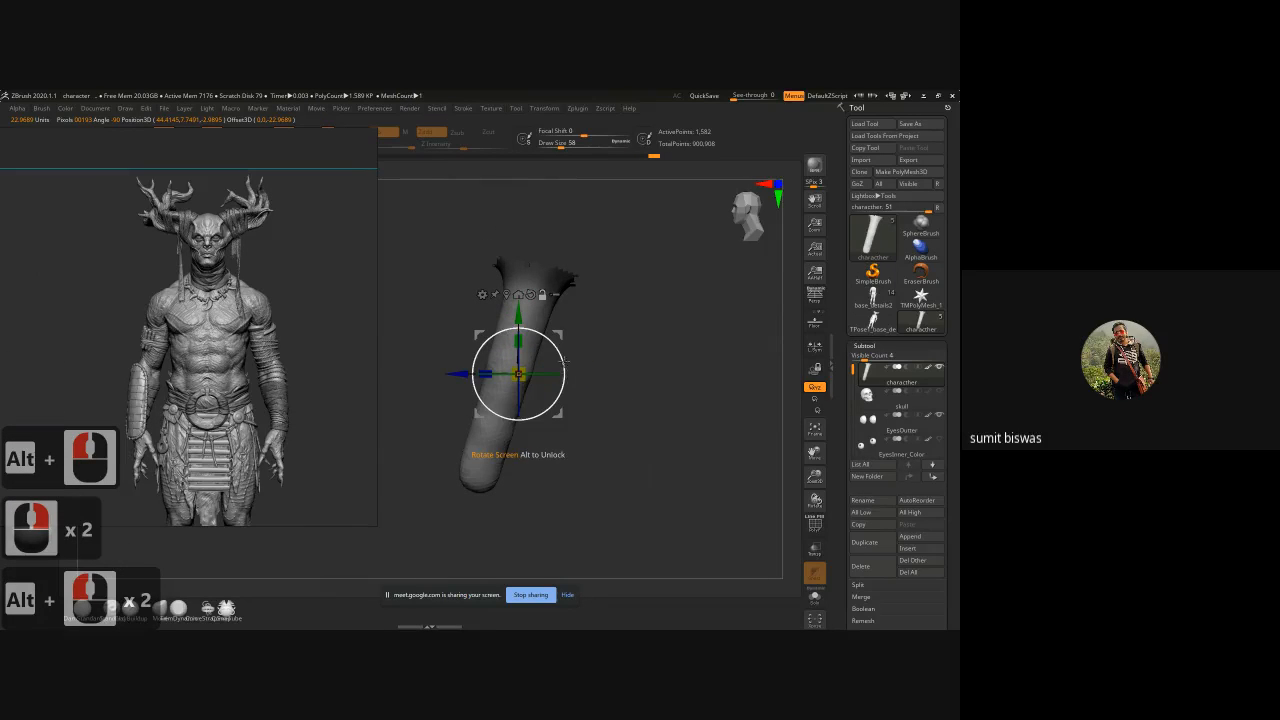
left_click_drag(564, 361, 556, 232, "alt")
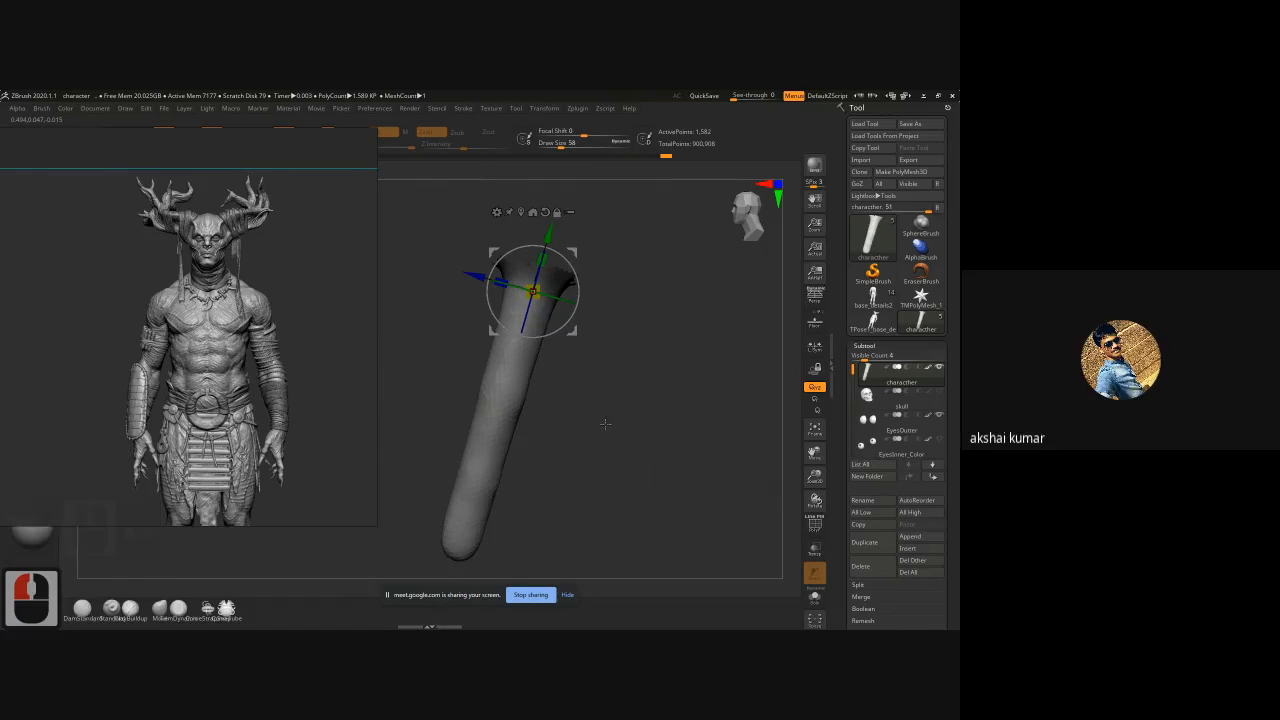
Step: Clear the mask on the finger and unhide the whole body
left_click_drag(605, 424, 649, 467, "ctrl")
left_click(635, 450, "ctrl")
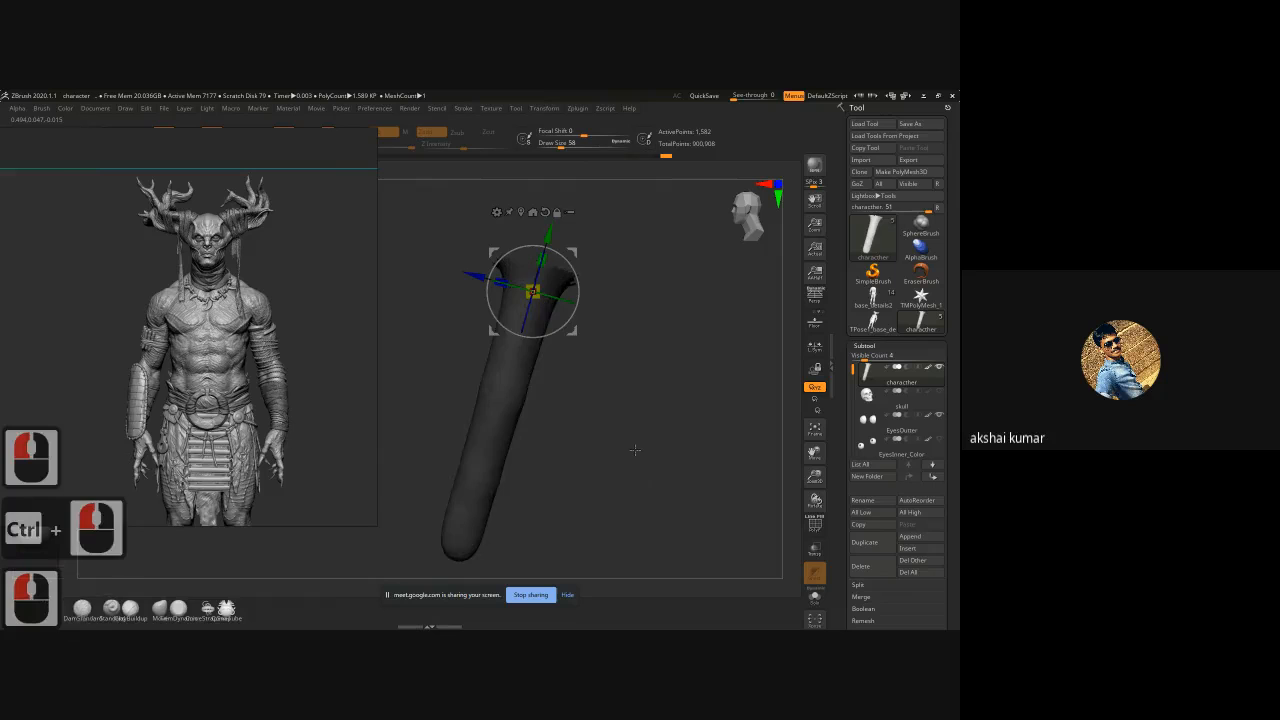
left_click(636, 451, "ctrl")
right_click(656, 461)
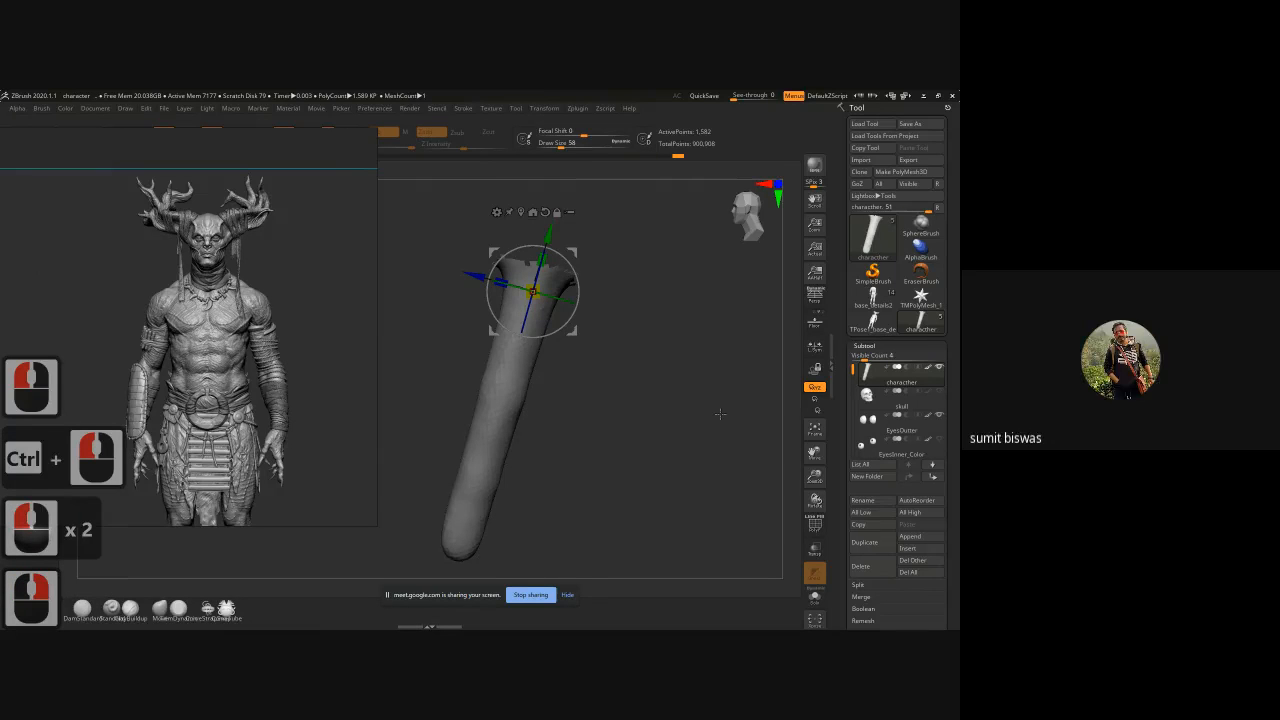
left_click(716, 455, "ctrl+shift")
Step: Return to Draw mode with the whole body framed from the front
right_click_drag(714, 472, 626, 486)
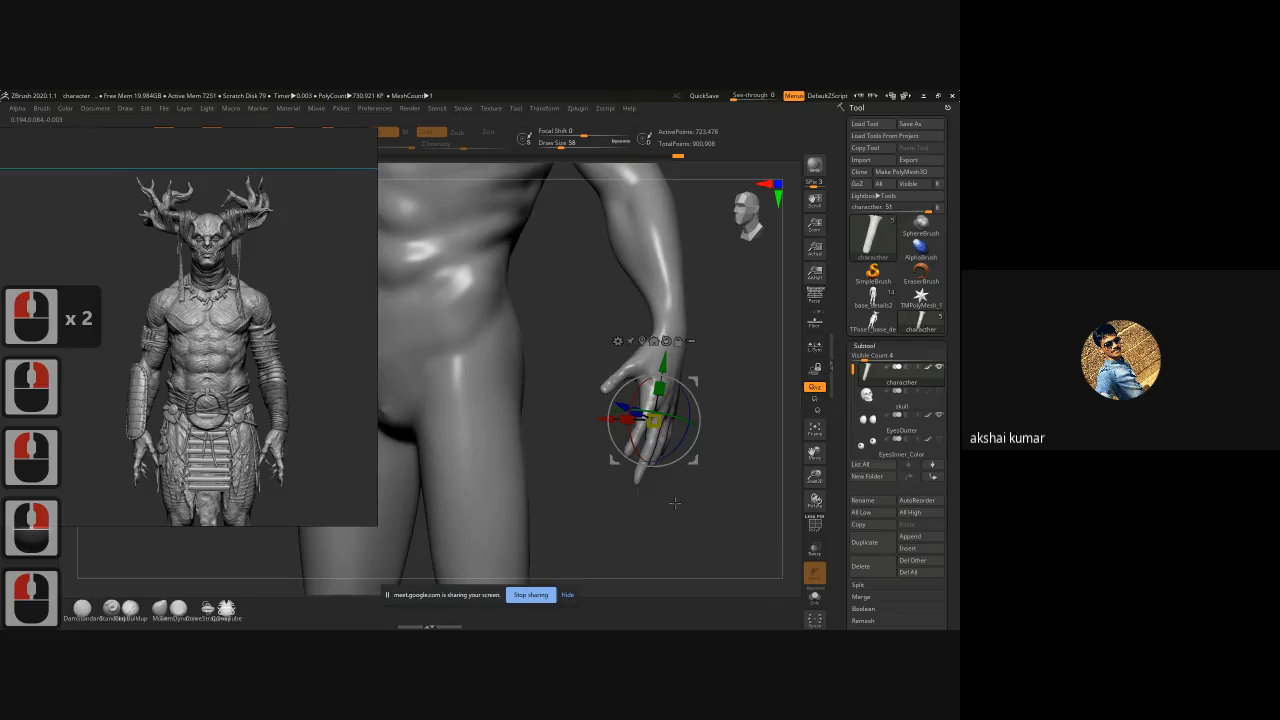
scroll(672, 500, "down", 3)
right_click_drag(669, 497, 663, 466)
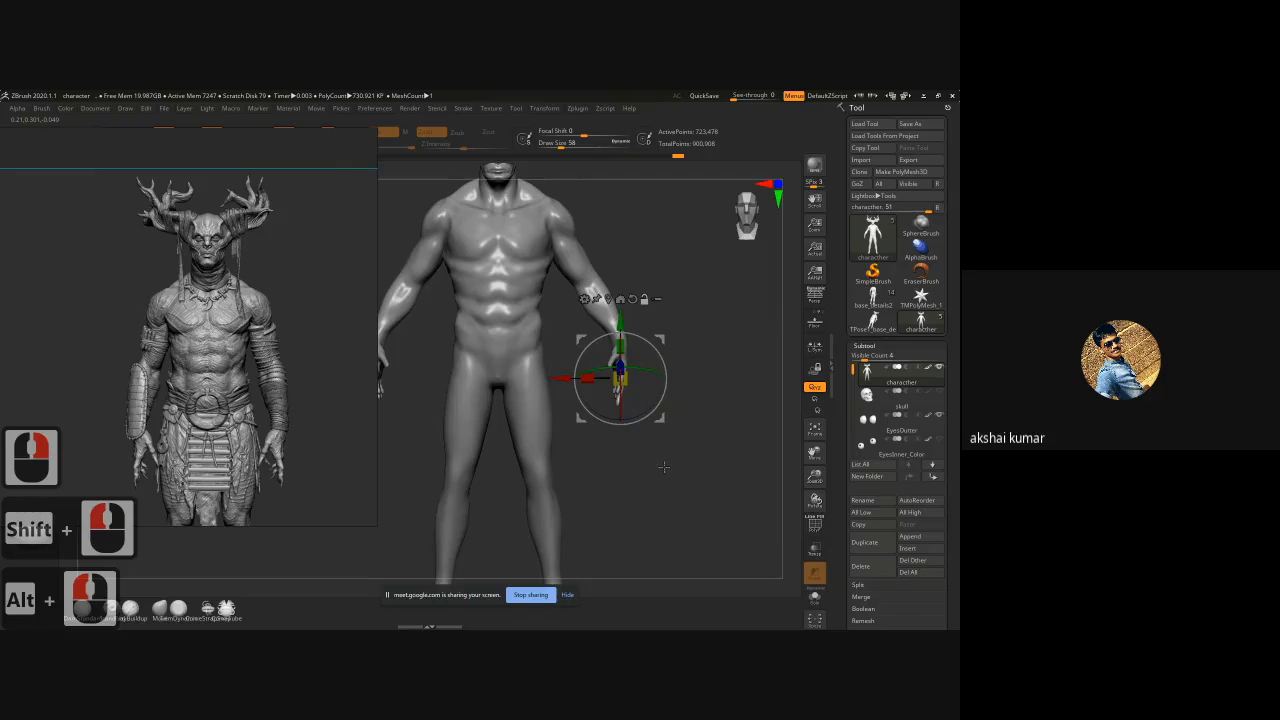
key("q")
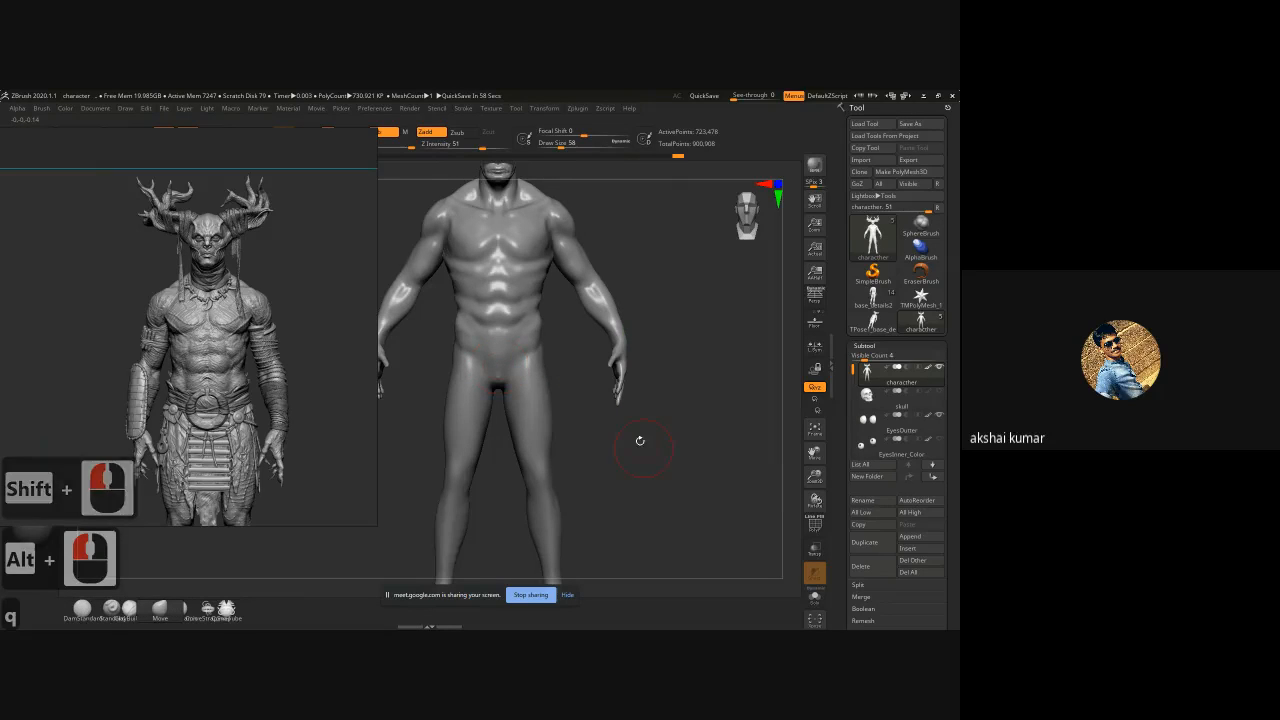
Step: Isolate the hands by hiding the rest of the body, with the palm side of one hand in view
right_click_drag(640, 440, 643, 465, "alt")
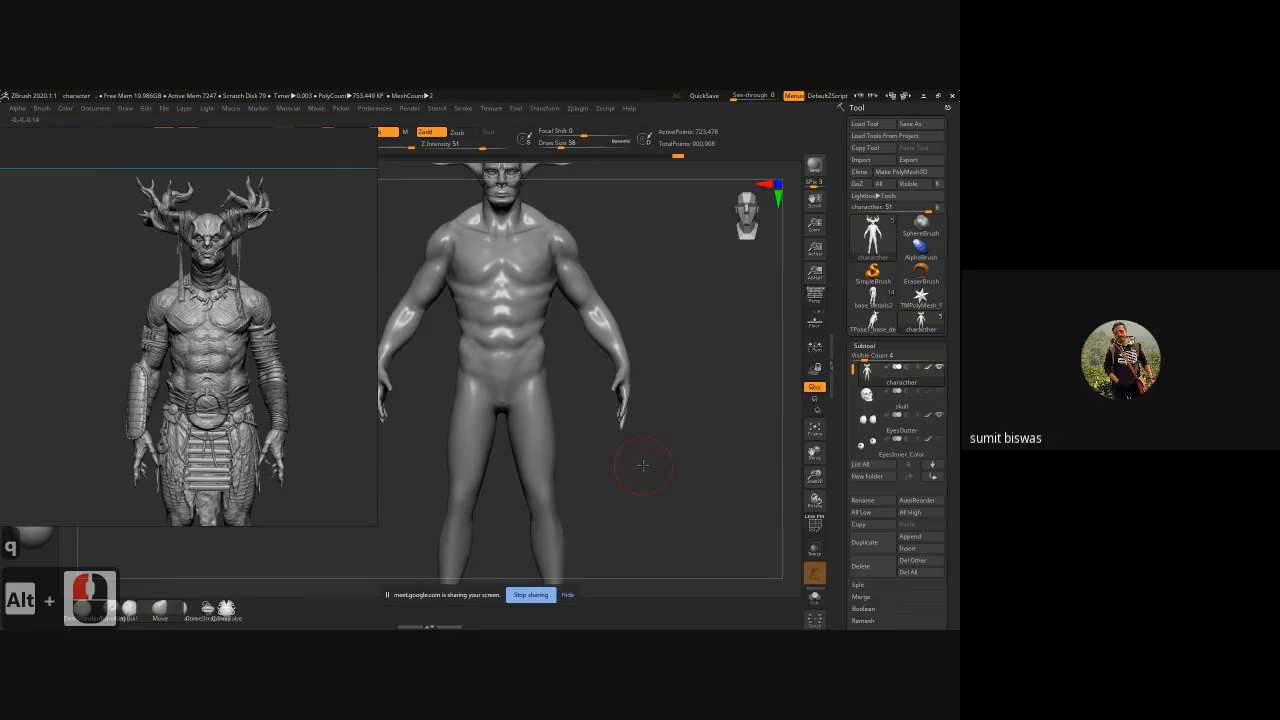
key("shift")
right_click_drag(534, 342, 594, 345, "alt")
left_click_drag(594, 345, 600, 357, "alt")
mouse_move(508, 448)
left_mouse_down("shift")
mouse_move(549, 451)
mouse_move(617, 428)
mouse_move(705, 447)
left_mouse_up("shift")
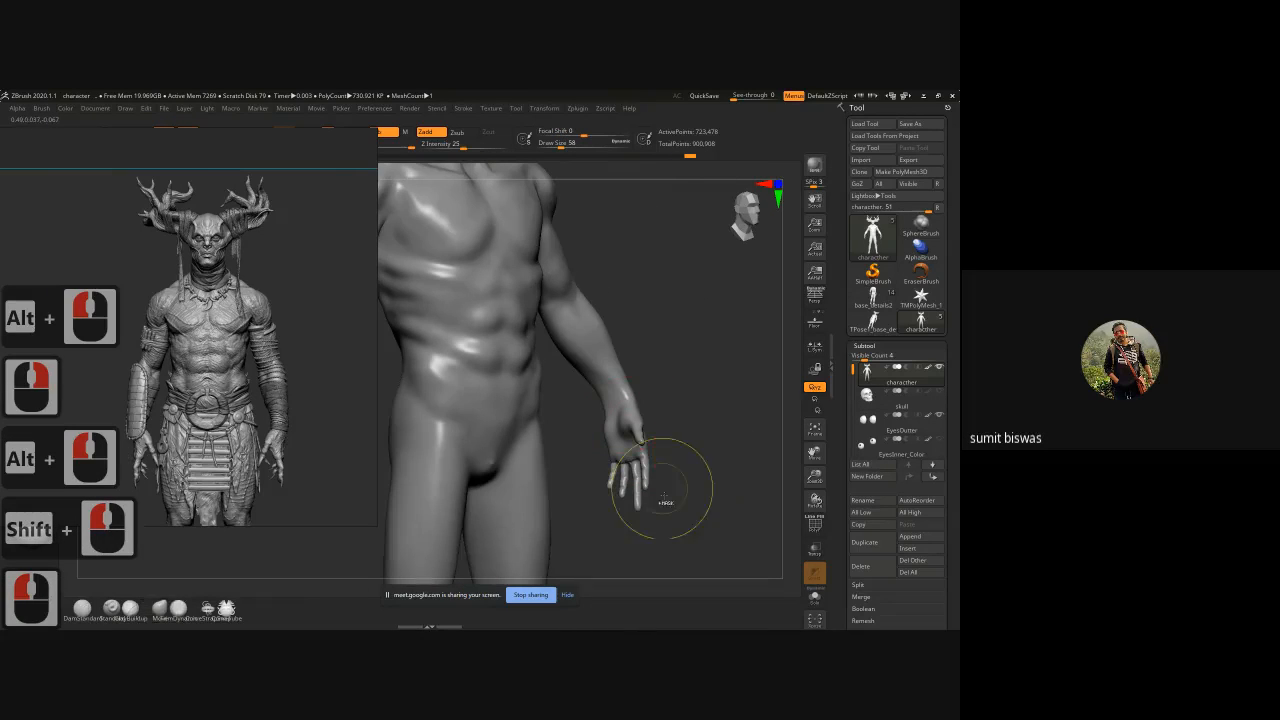
left_click_drag(680, 528, 576, 344, "ctrl+shift")
left_click_drag(709, 443, 735, 360)
left_click_drag(735, 360, 640, 377, "alt")
right_click_drag(600, 366, 698, 415, "ctrl")
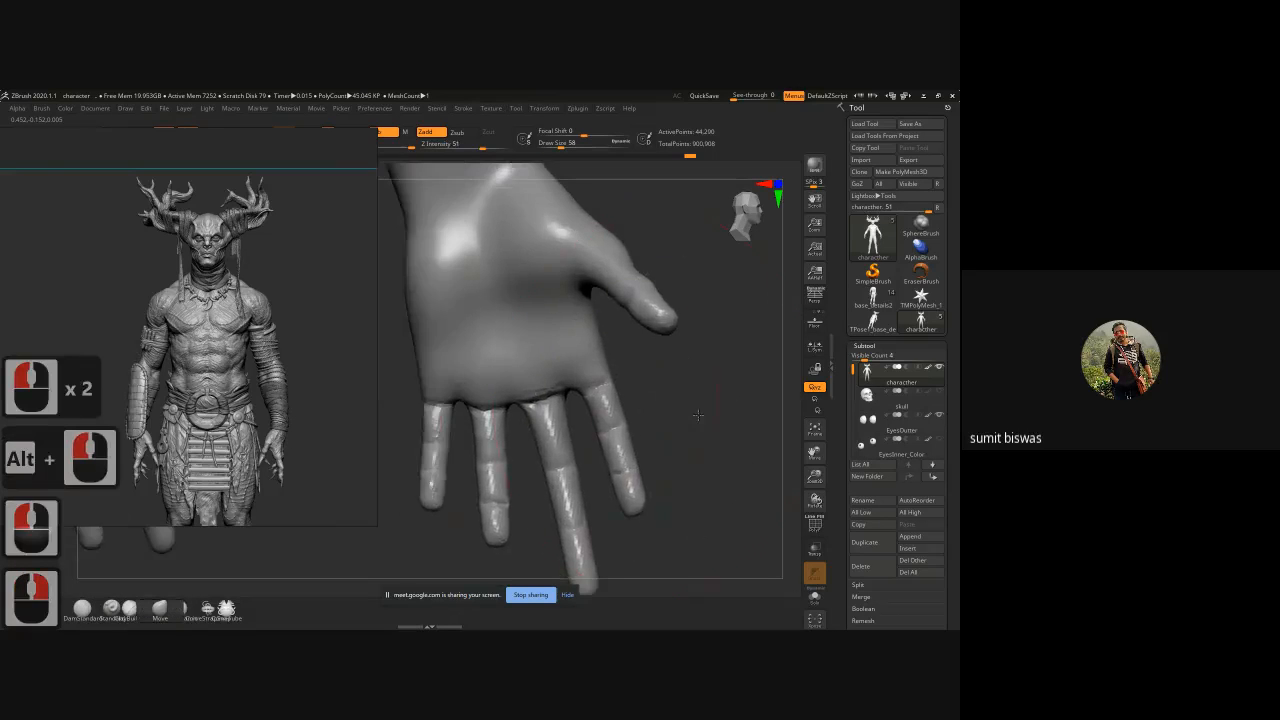
left_click_drag(664, 285, 681, 418, "alt")
left_click_drag(684, 496, 681, 404, "alt")
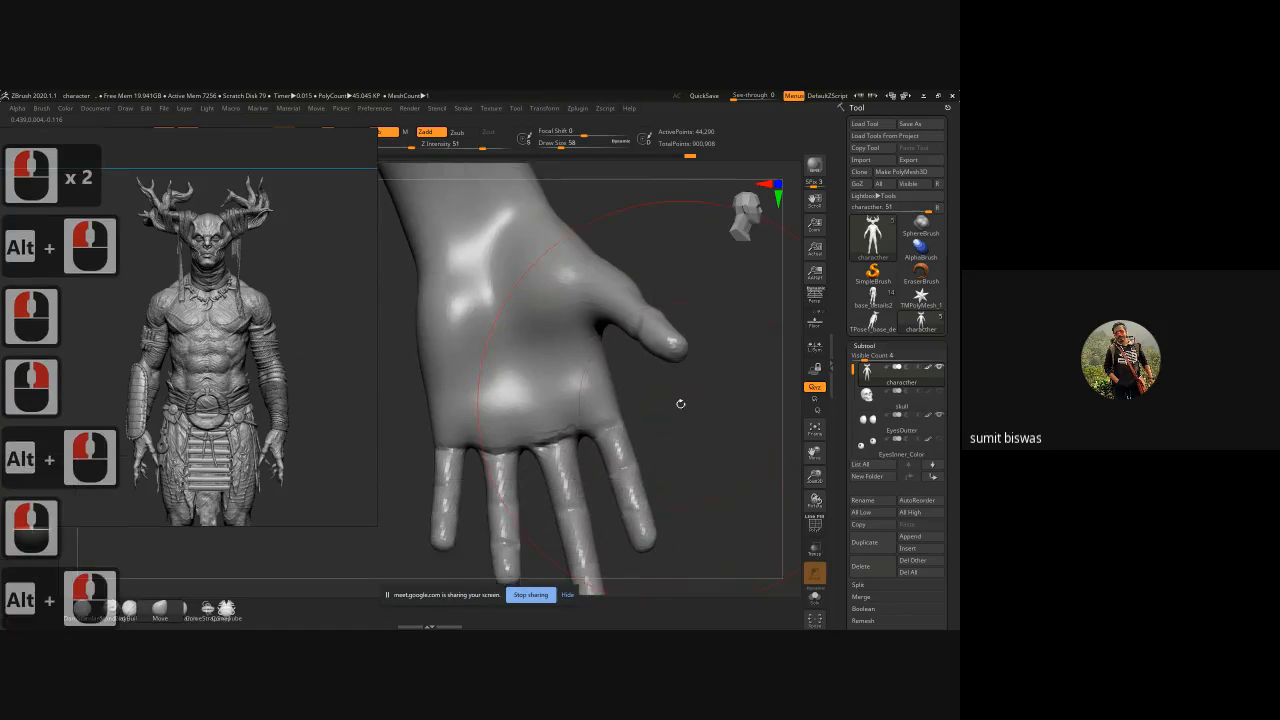
Step: Reduce the brush's draw size to 4 for detail work on the index finger
key("bracketleft")
key("bracketleft")
key("bracketleft")
key("bracketleft")
key("bracketleft")
key("bracketleft")
key("bracketleft")
key("bracketleft")
key("bracketleft")
key("bracketleft")
key("bracketleft")
key("bracketleft")
key("bracketleft")
key("bracketleft")
key("bracketleft")
key("bracketleft")
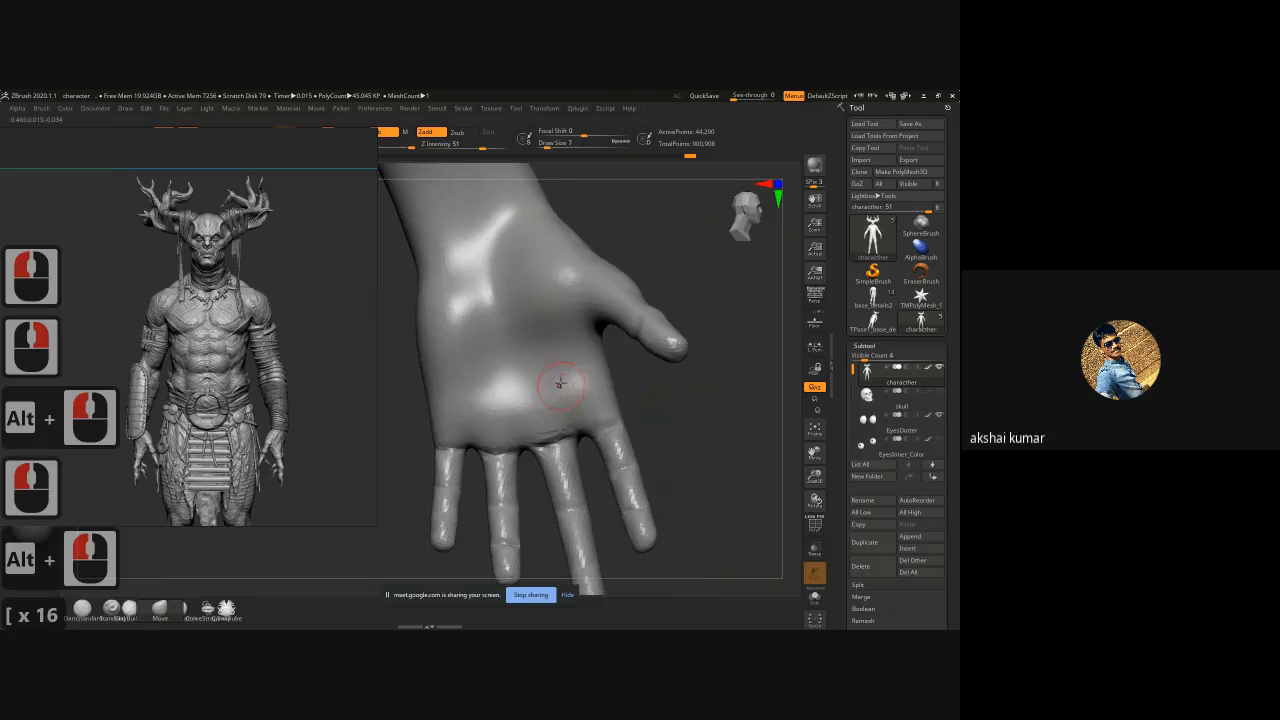
key("bracketright")
key("bracketright")
key("bracketright")
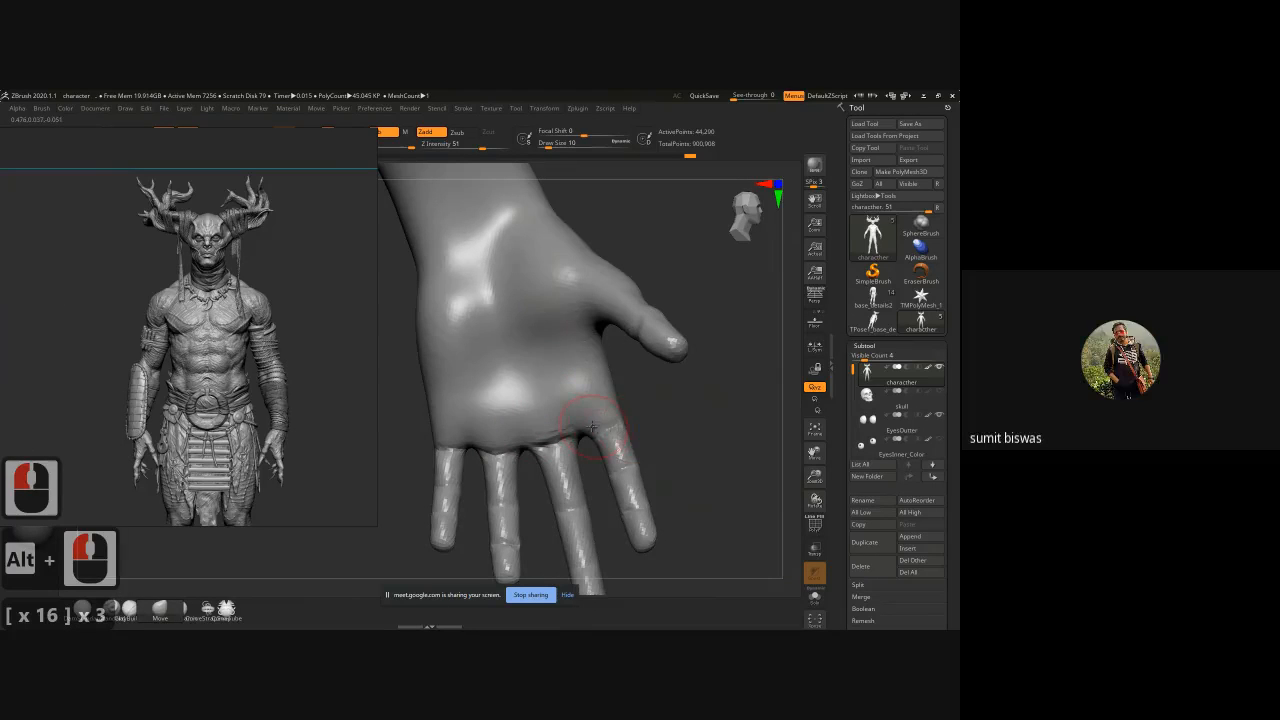
left_click_drag(713, 447, 630, 425, "alt")
right_click_drag(597, 324, 591, 423, "ctrl")
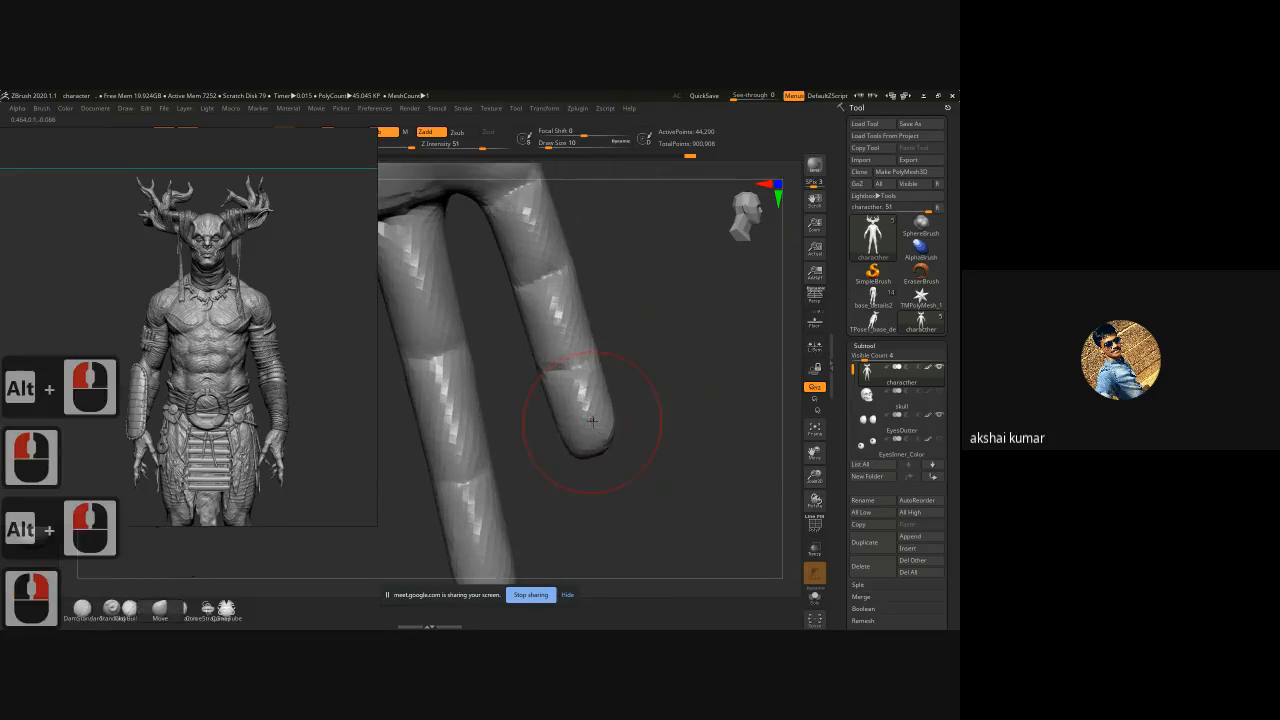
key("bracketleft")
key("bracketleft")
key("bracketleft")
key("bracketleft")
key("bracketleft")
key("bracketleft")
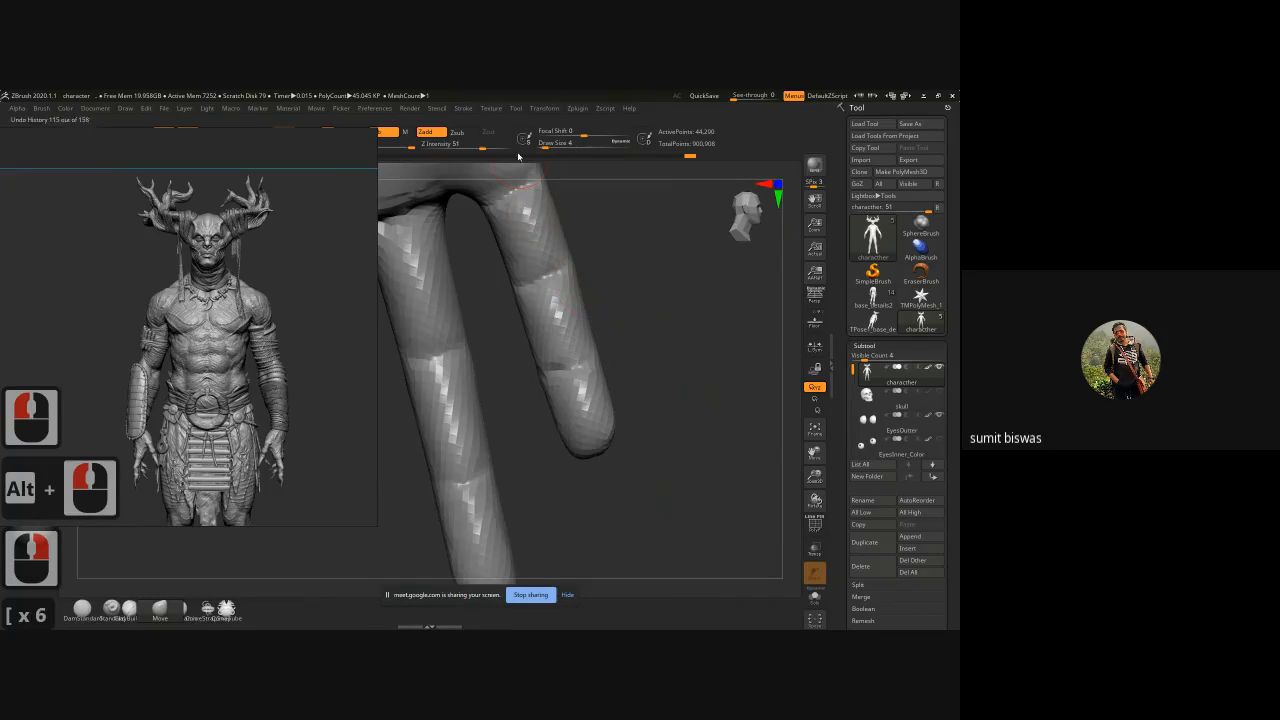
left_click(428, 144)
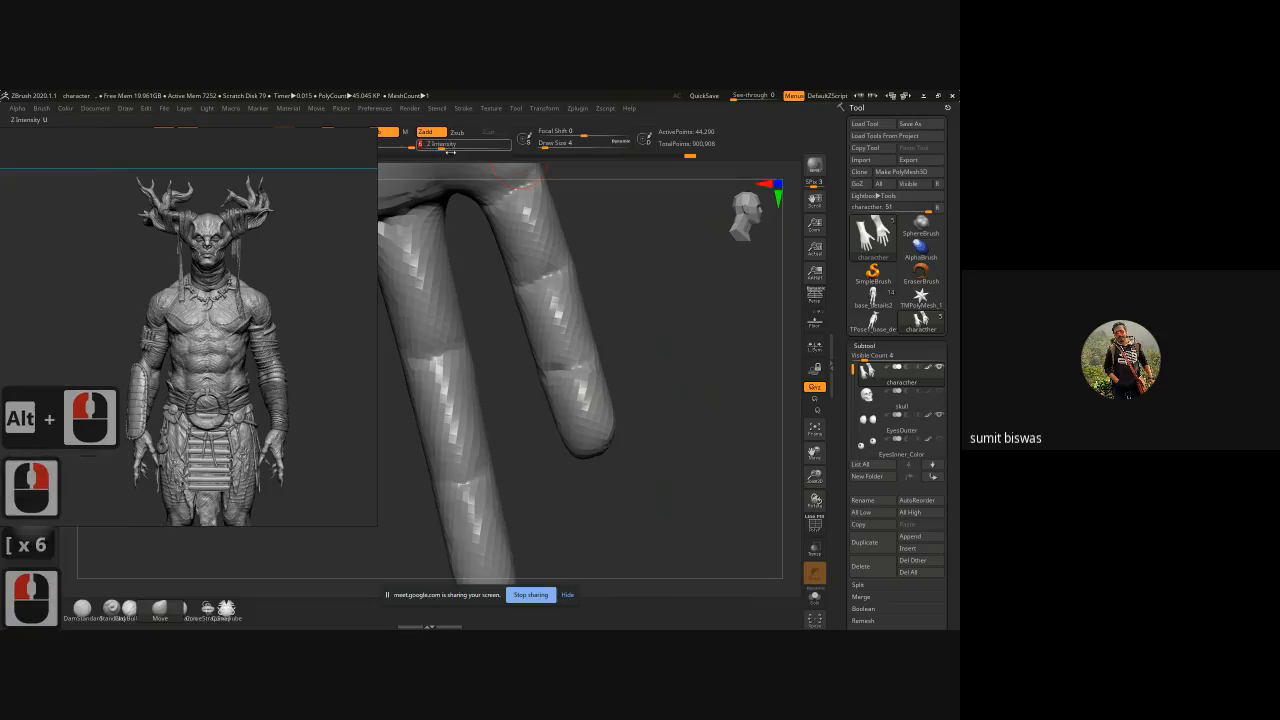
left_click_drag(629, 272, 556, 273)
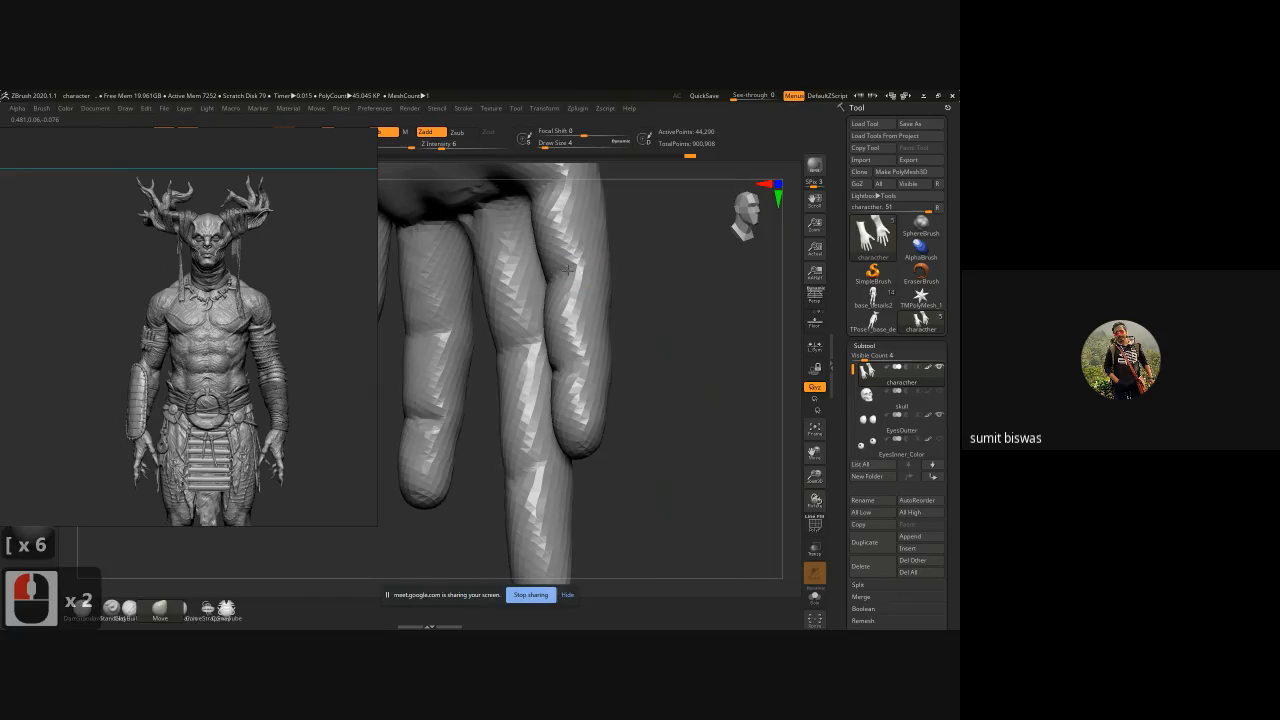
left_click(568, 268)
key("ctrl+z")
Step: Switch to the DamStandard brush at Z Intensity 6 and carve the crease at the index finger's outermost joint
key("b")
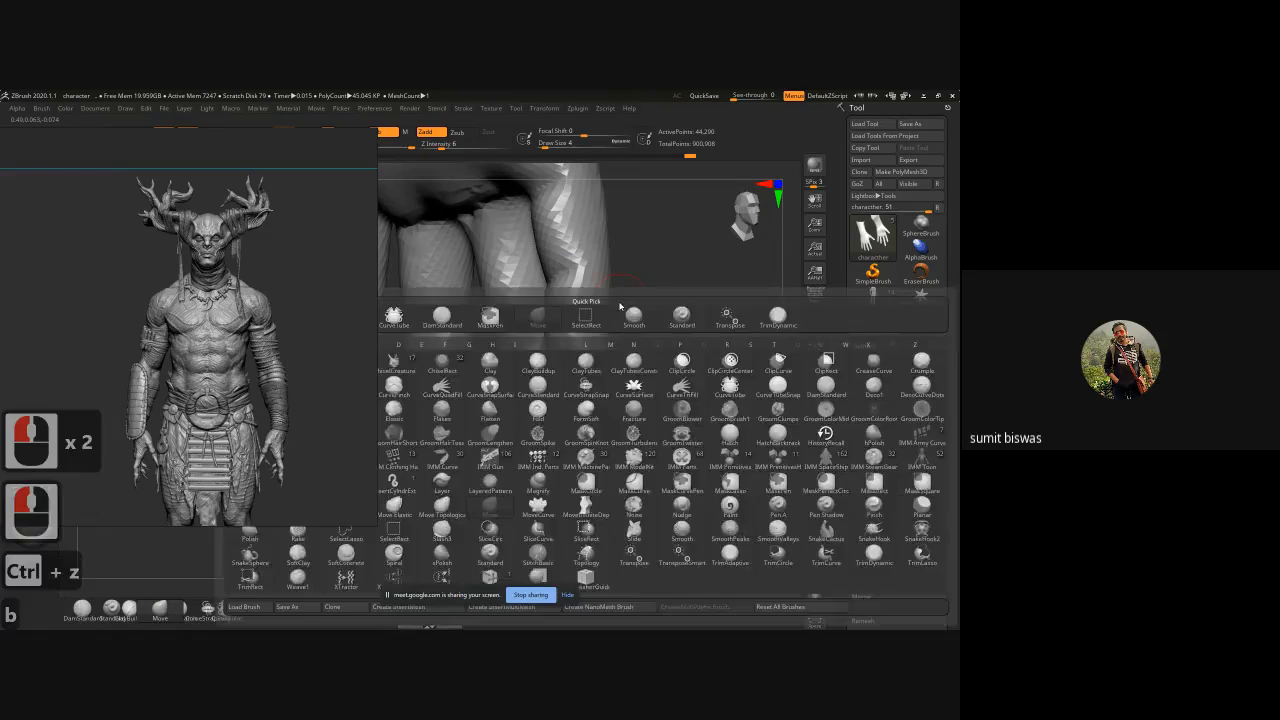
key("d")
key("s")
left_click(447, 148)
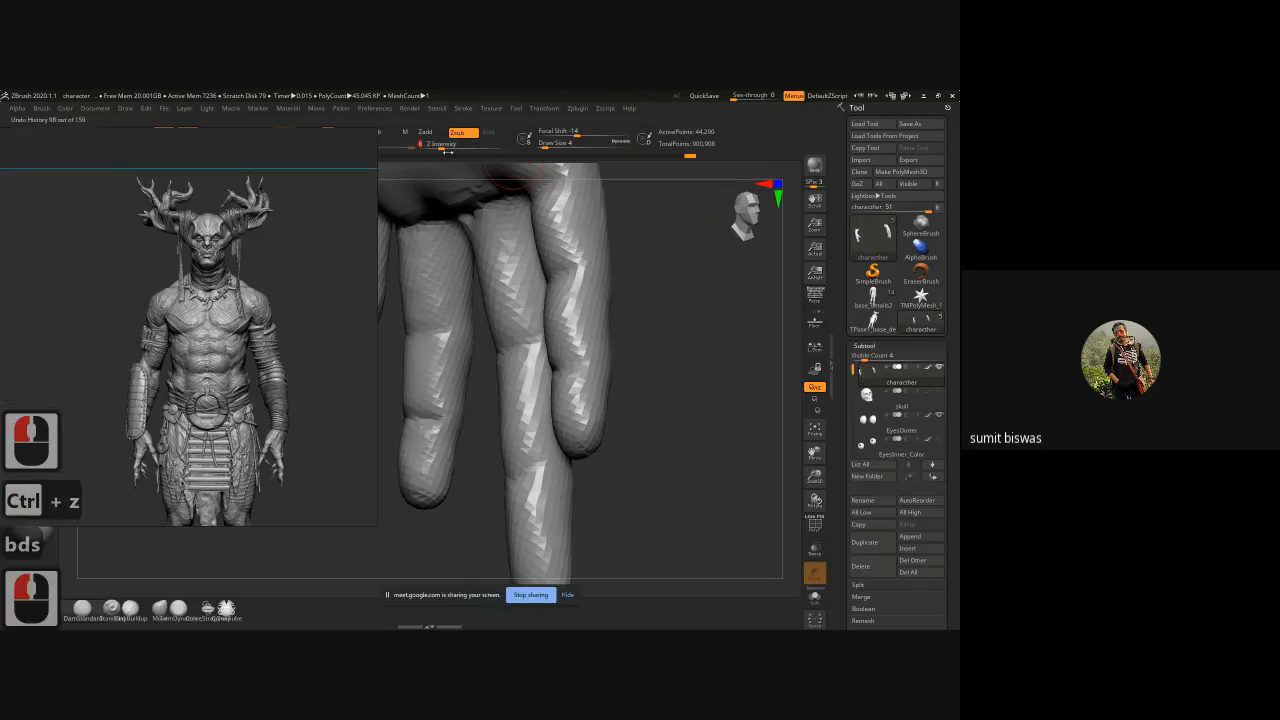
left_click_drag(640, 337, 586, 366)
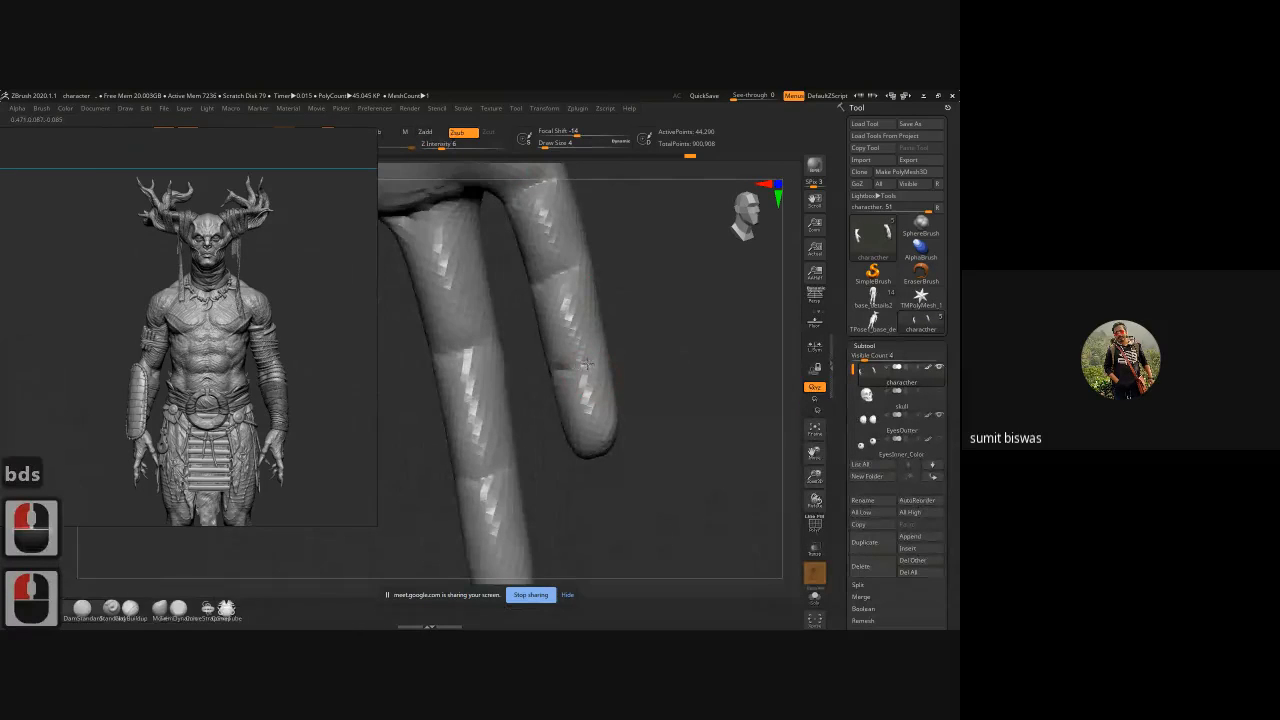
left_click(584, 365)
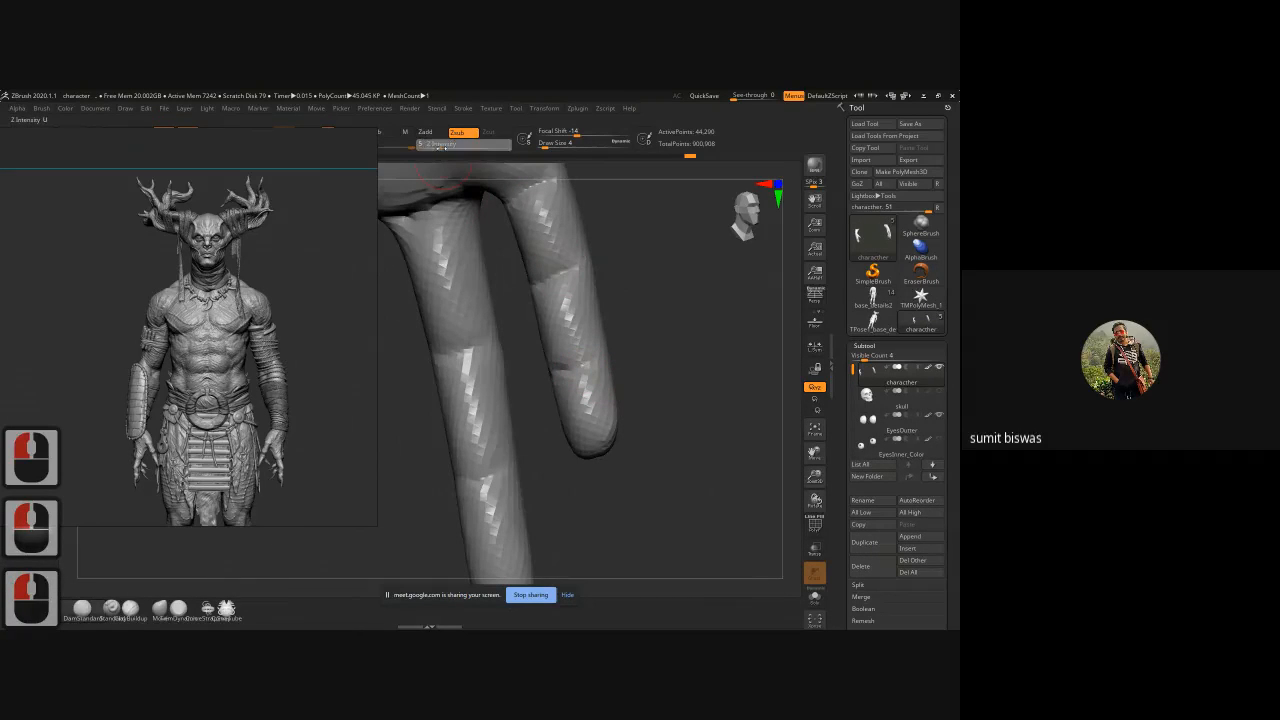
Step: Raise the brush's Z Intensity to 13 and deepen the index finger's palm-side creases at the joints and base
left_click(450, 145)
left_click_drag(683, 363, 586, 371)
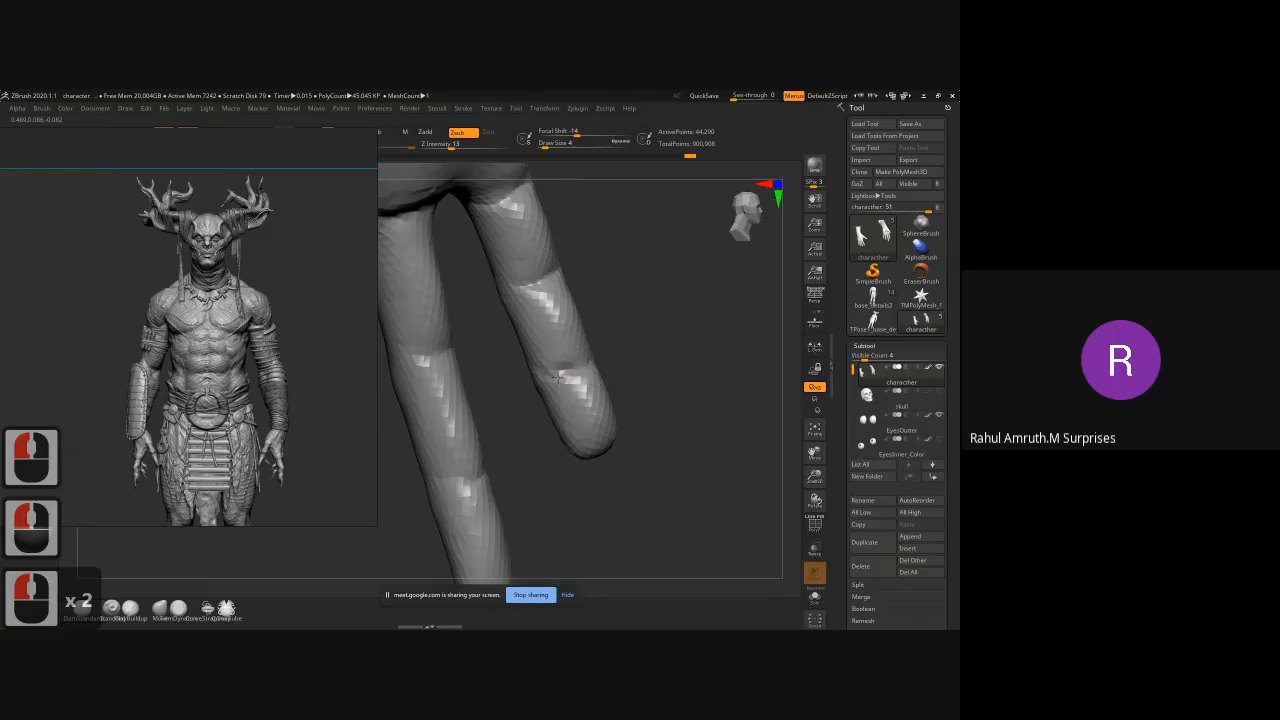
left_click(557, 377)
left_click_drag(621, 260, 572, 270)
left_click(603, 223)
left_click_drag(603, 223, 538, 236, "alt")
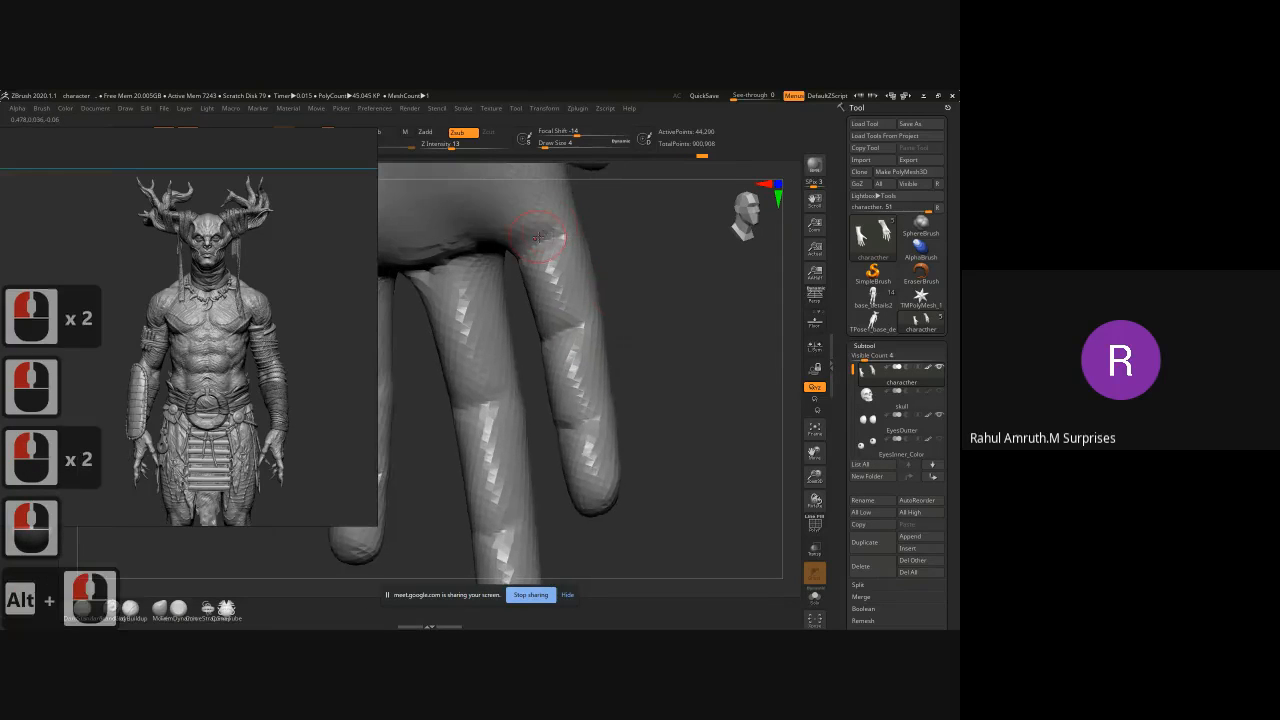
left_click(559, 251)
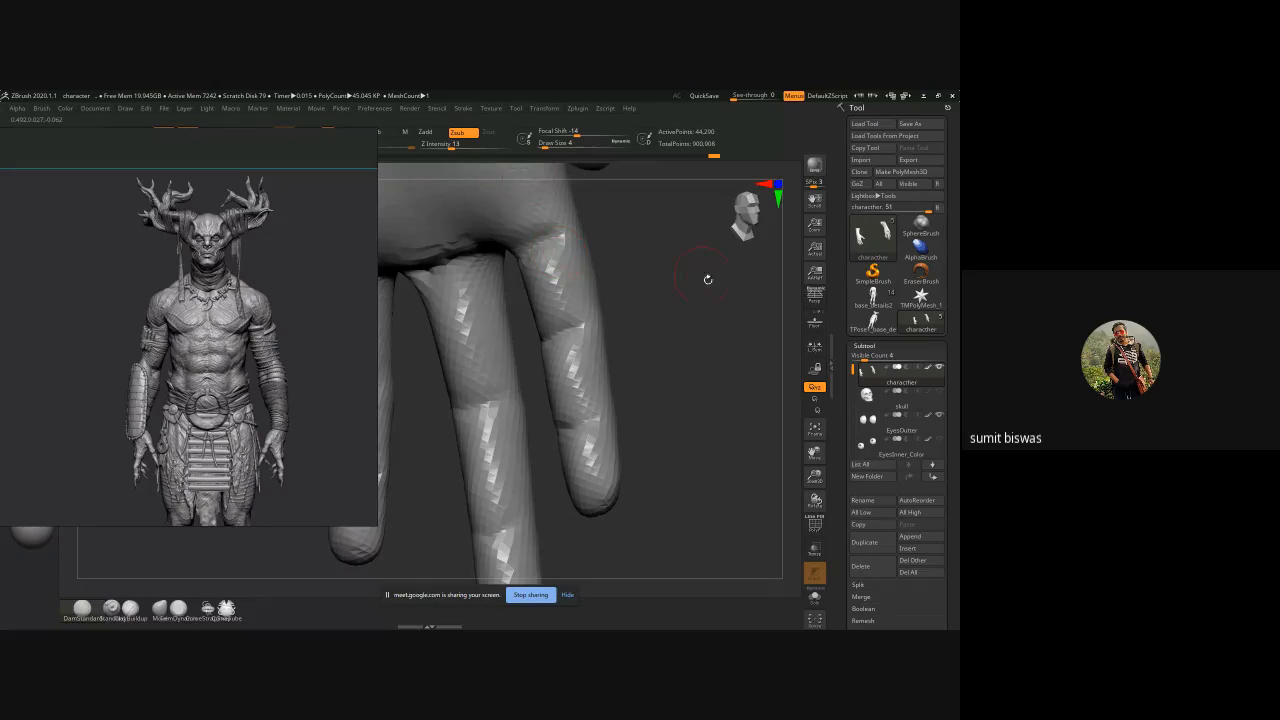
Step: Carve the palm-side creases at the middle finger's two joints with the DamStandard brush
right_click(637, 290)
right_click_drag(637, 290, 682, 392, "alt")
left_click_drag(682, 392, 697, 343, "alt")
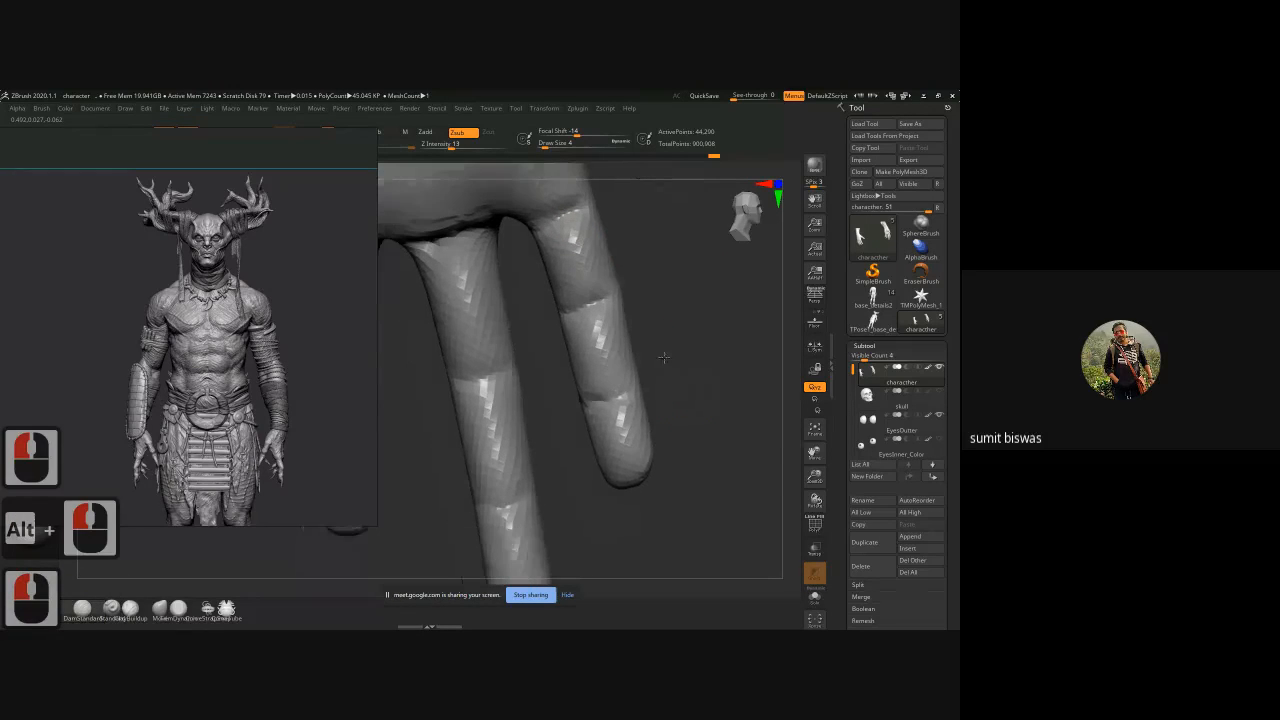
right_click_drag(484, 381, 498, 430)
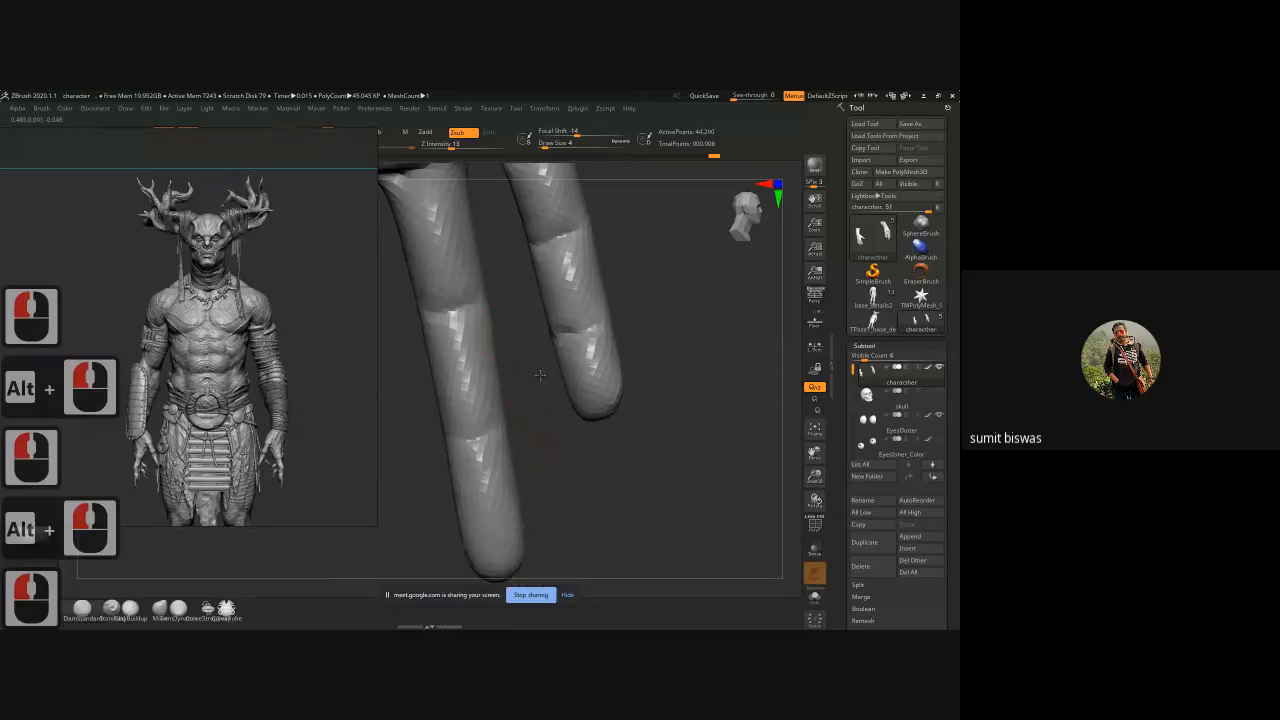
left_click_drag(449, 439, 528, 442)
left_click_drag(446, 439, 480, 434)
mouse_move(580, 455)
left_mouse_down()
mouse_move(530, 455)
mouse_move(514, 434)
mouse_move(527, 430)
mouse_move(487, 440)
left_mouse_up()
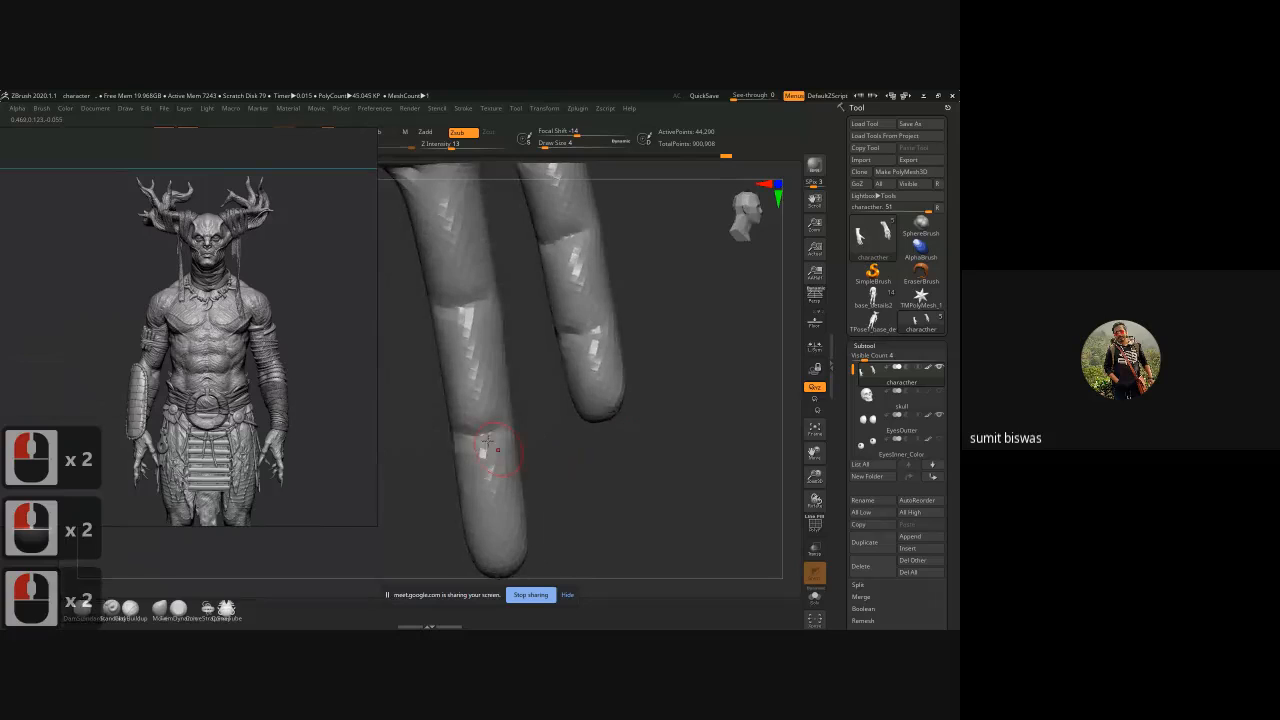
left_click_drag(514, 294, 486, 302)
left_click_drag(511, 190, 563, 273, "alt")
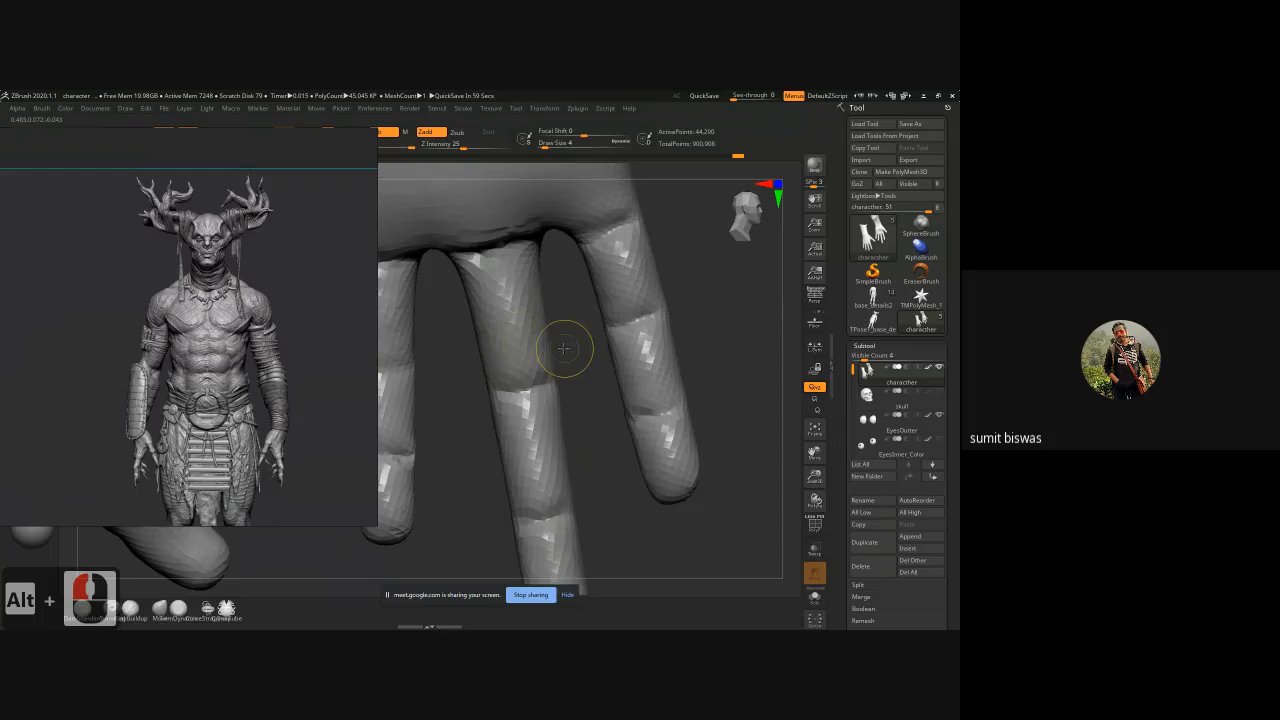
Step: Switch to the ClayBuildup brush and build up the fleshy pads between the index finger's creases at Z Intensity 8
left_click_drag(566, 349, 563, 406, "alt")
key("b")
key("c")
key("b")
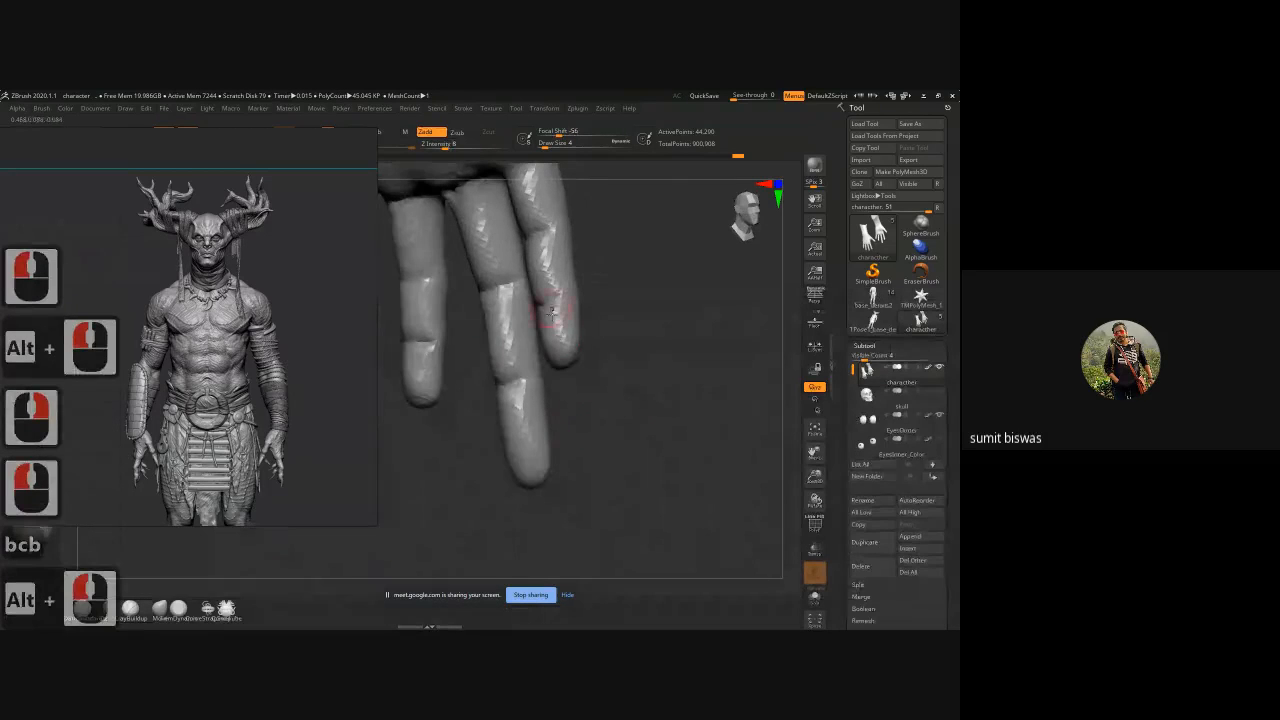
left_click_drag(637, 328, 651, 331)
left_click_drag(570, 328, 646, 344)
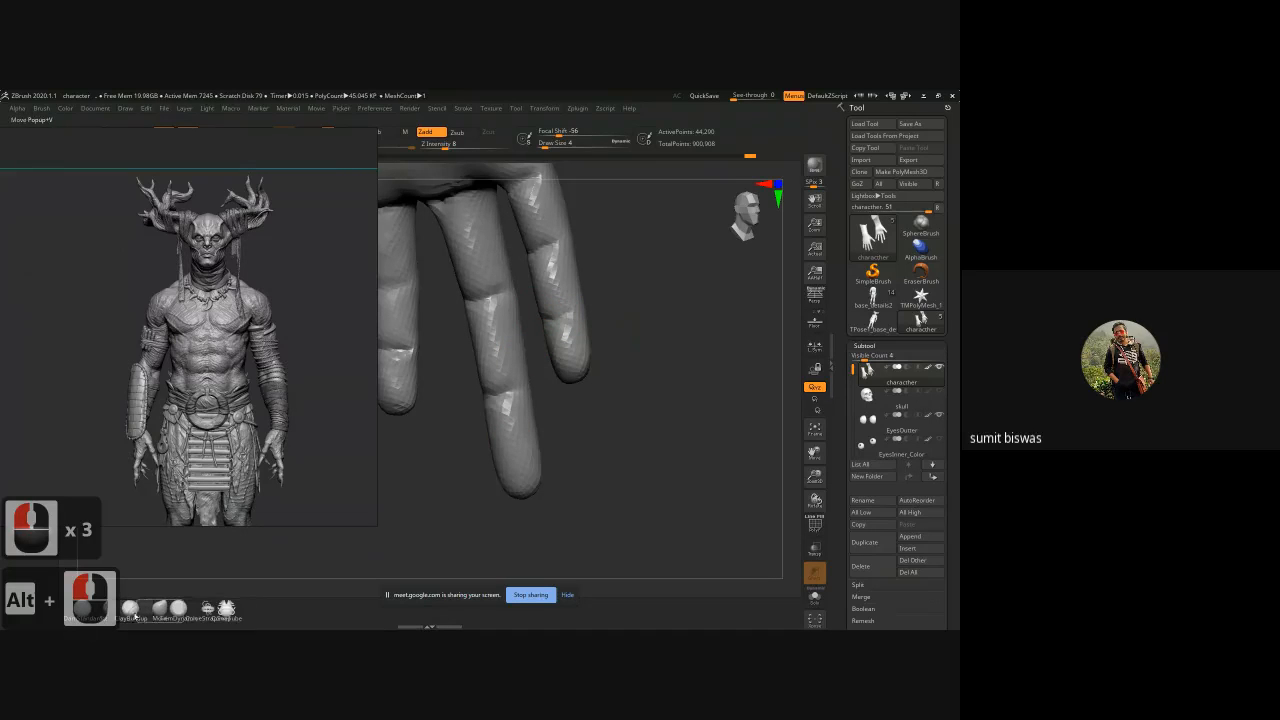
left_click_drag(580, 286, 571, 363, "alt")
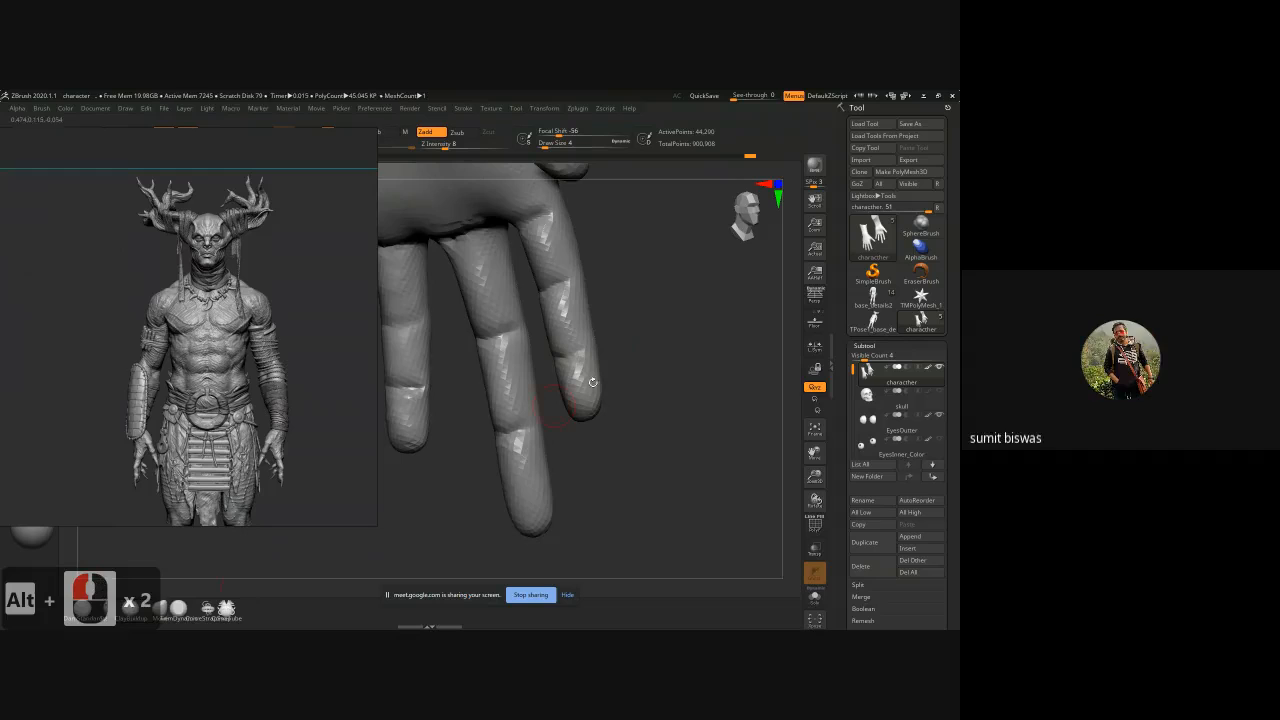
Step: Build up the fleshy pad on the middle finger's lowest segment
mouse_move(632, 304)
left_mouse_down("alt")
mouse_move(571, 386)
mouse_move(546, 275)
mouse_move(479, 284)
left_mouse_up("alt")
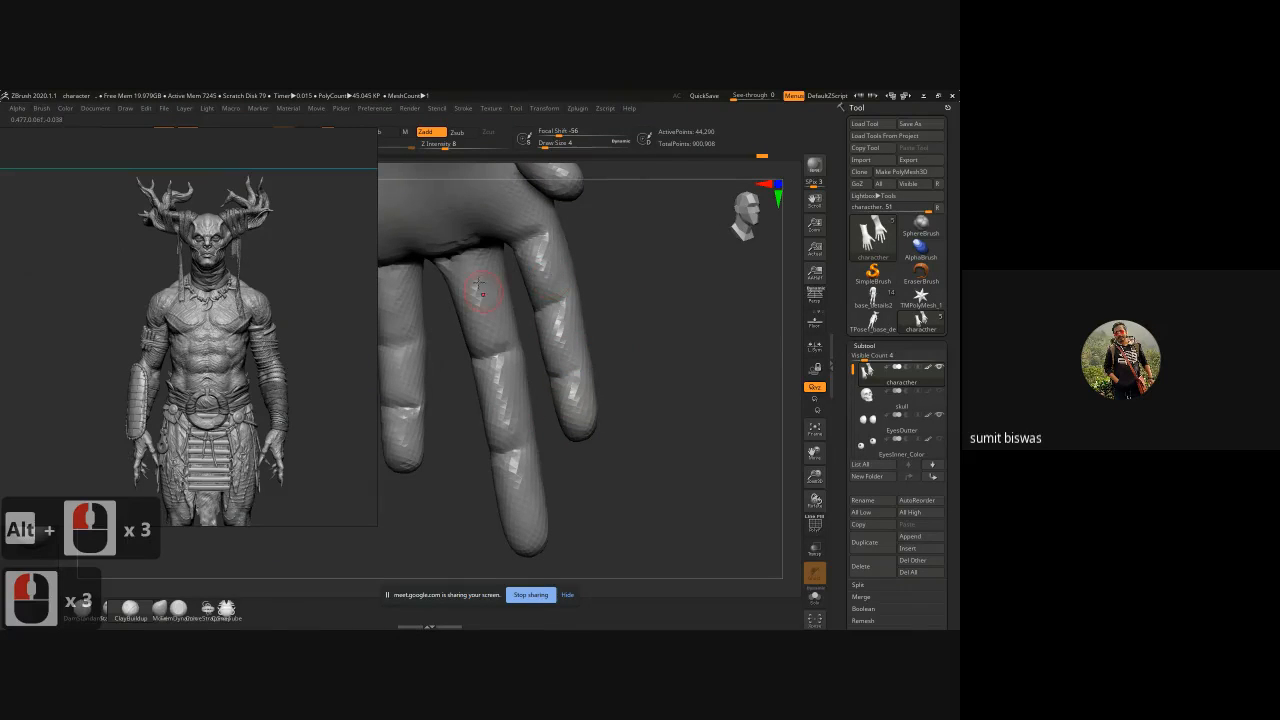
left_click_drag(678, 282, 632, 342)
mouse_move(510, 311)
left_mouse_down()
mouse_move(527, 297)
mouse_move(531, 311)
mouse_move(490, 344)
mouse_move(460, 347)
mouse_move(452, 323)
left_mouse_up()
Step: Set the draw size to 7 and build up the palm pads at the finger bases and along the little-finger side
mouse_move(648, 288)
left_mouse_down("alt")
mouse_move(678, 317)
mouse_move(466, 306)
left_mouse_up("alt")
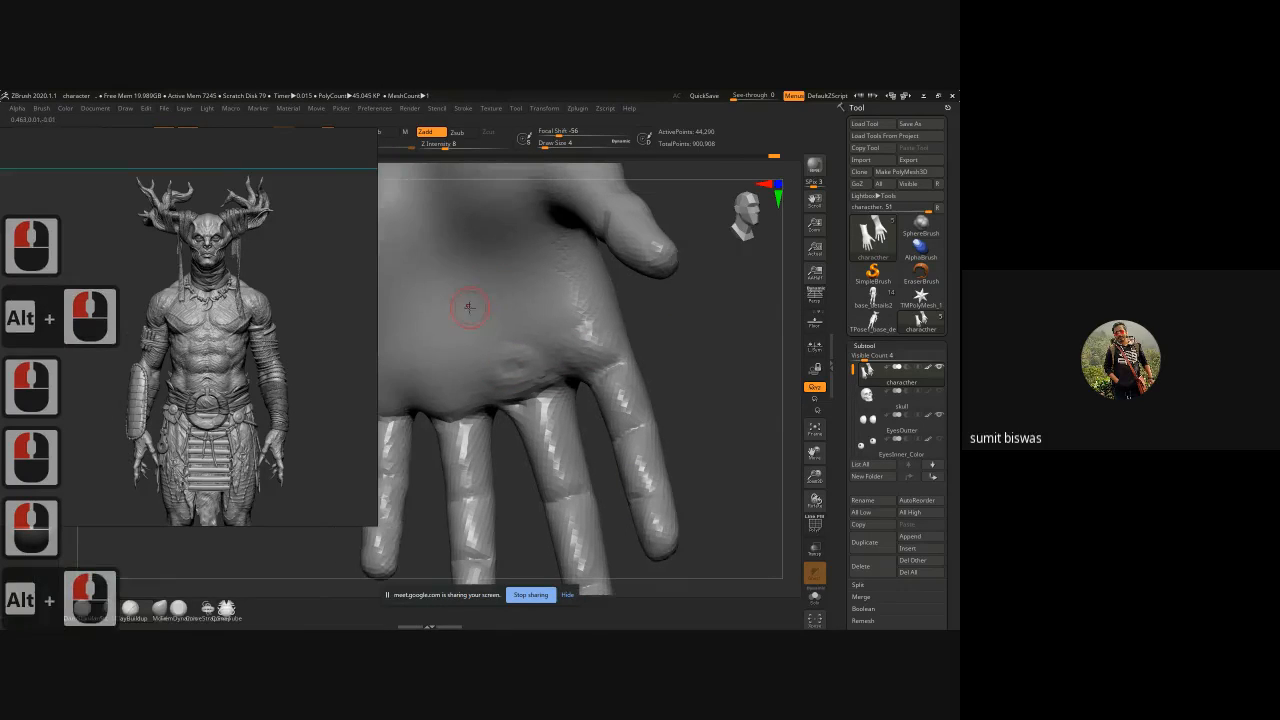
key("]")
key("]")
key("]")
mouse_move(482, 382)
left_mouse_down()
mouse_move(444, 380)
mouse_move(448, 398)
left_mouse_up()
left_click_drag(650, 332, 766, 337, "alt")
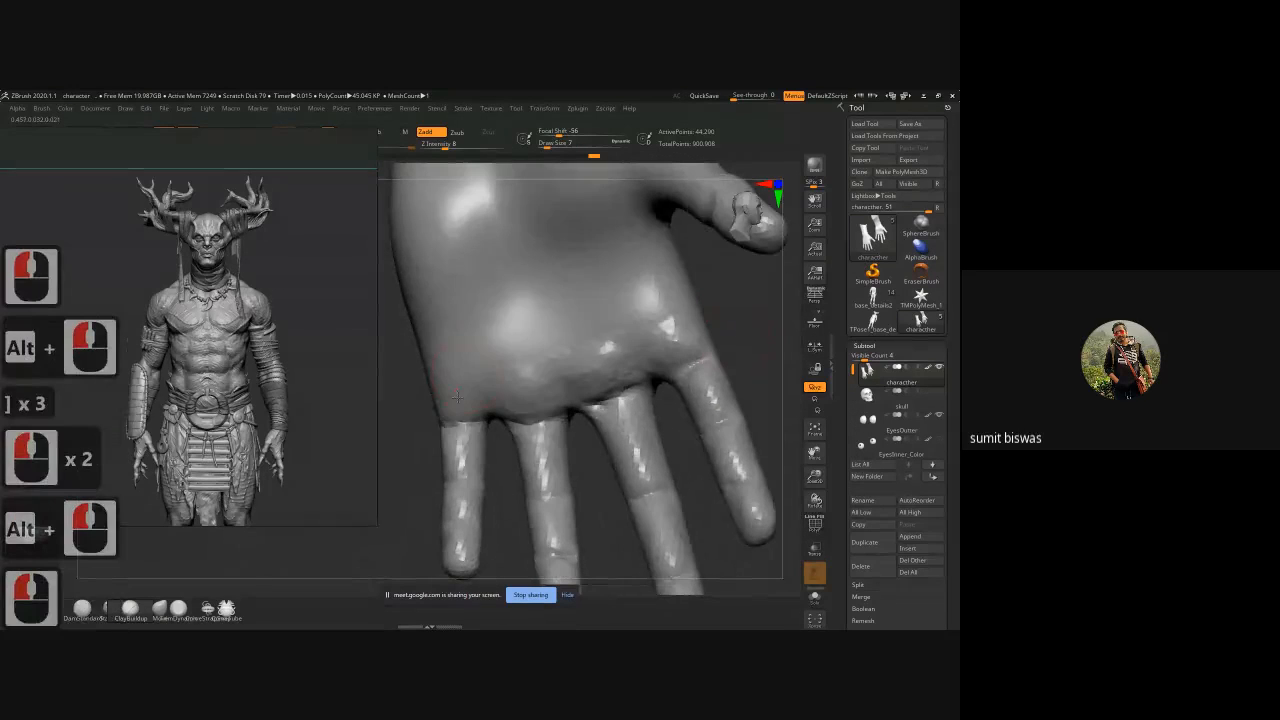
left_click_drag(464, 402, 454, 394)
mouse_move(478, 195)
left_mouse_down()
mouse_move(473, 215)
mouse_move(437, 233)
left_mouse_up()
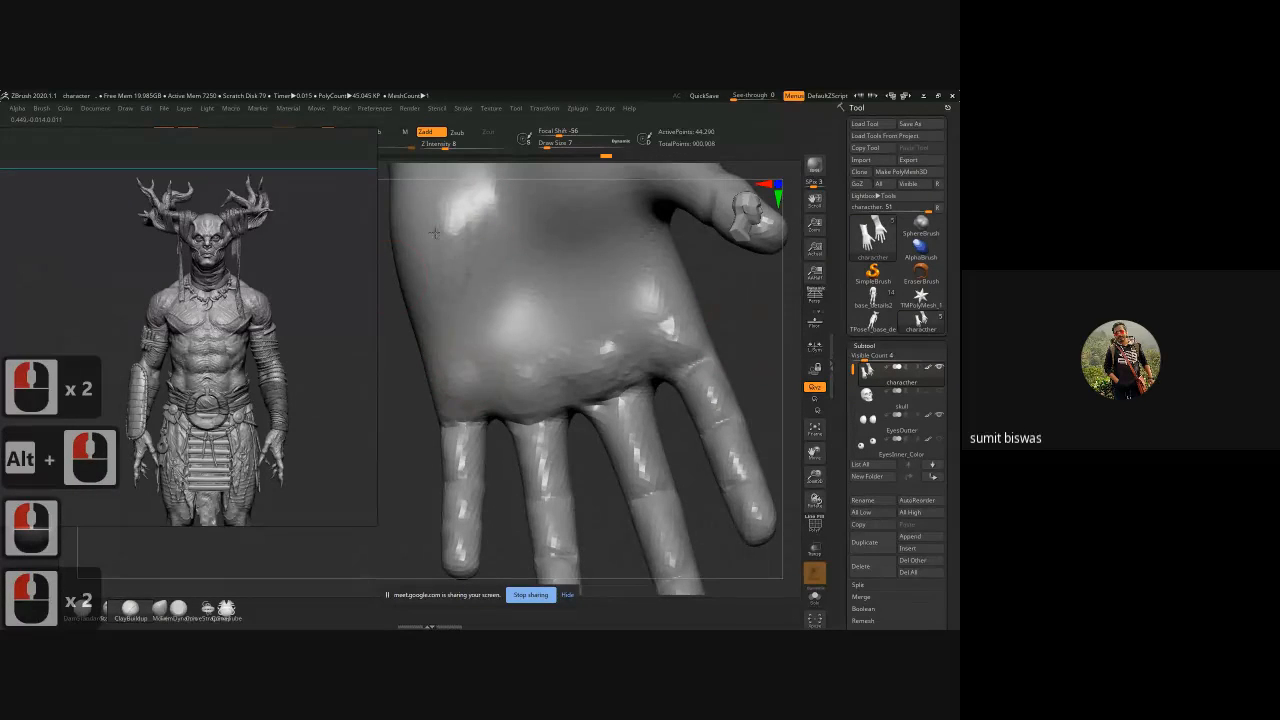
Step: Set the draw size to 9 and build up the thick muscle pad at the base of the thumb
left_click_drag(383, 290, 413, 432, "alt")
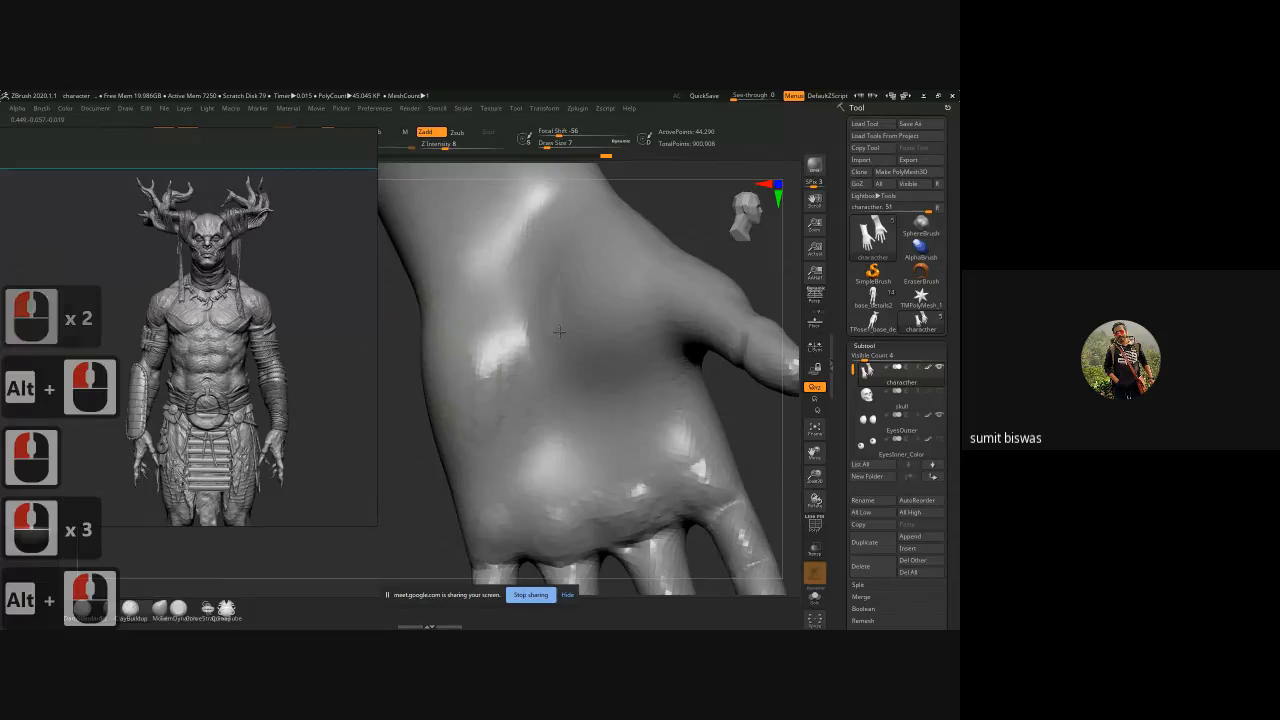
key("bracketright")
key("bracketright")
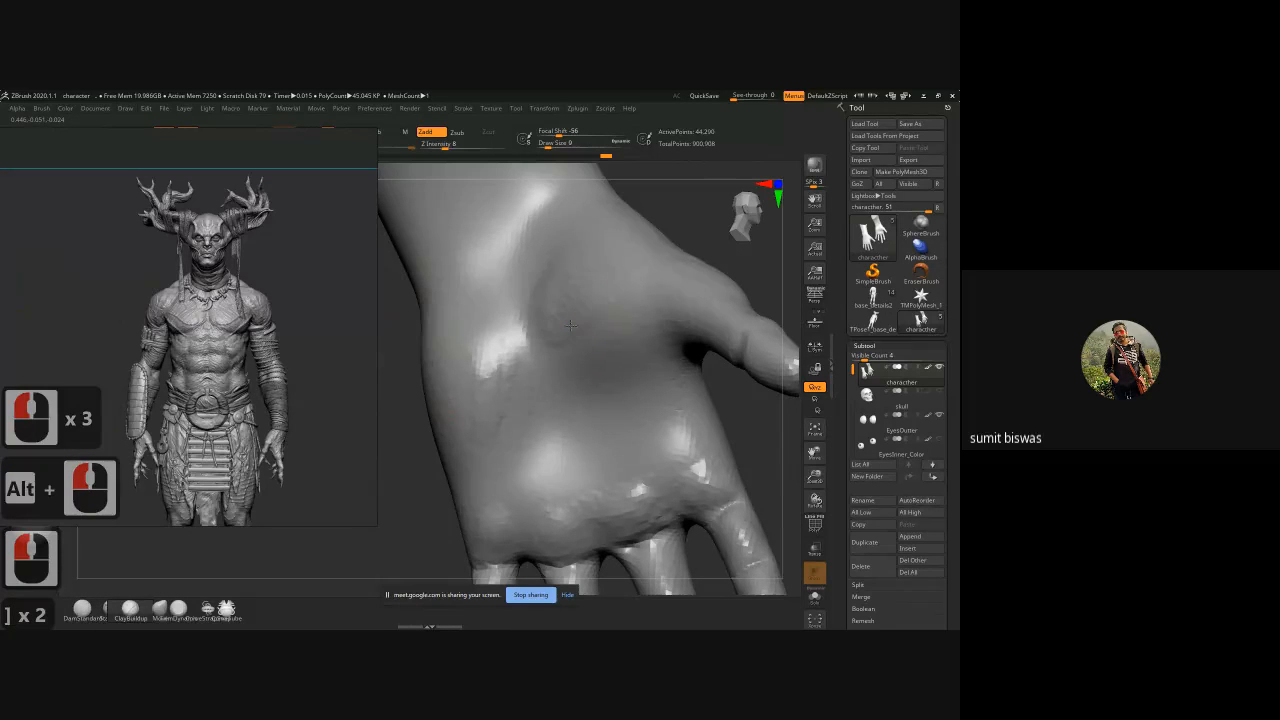
mouse_move(601, 246)
left_mouse_down()
mouse_move(603, 342)
mouse_move(630, 358)
left_mouse_up()
mouse_move(570, 265)
left_mouse_down()
mouse_move(631, 298)
mouse_move(634, 284)
left_mouse_up()
Step: Set the draw size to 6 and build up the index finger's middle knuckle on the back of the hand
left_click_drag(677, 231, 562, 201, "alt")
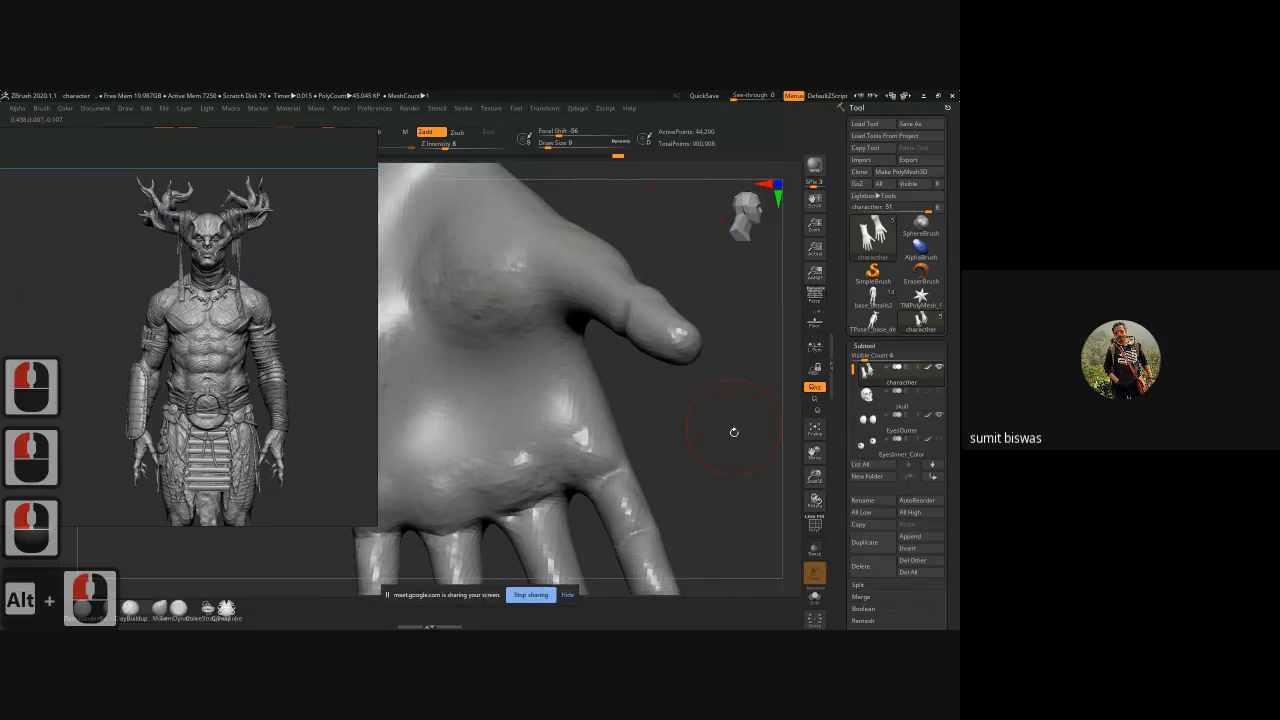
left_click_drag(734, 432, 334, 469, "alt")
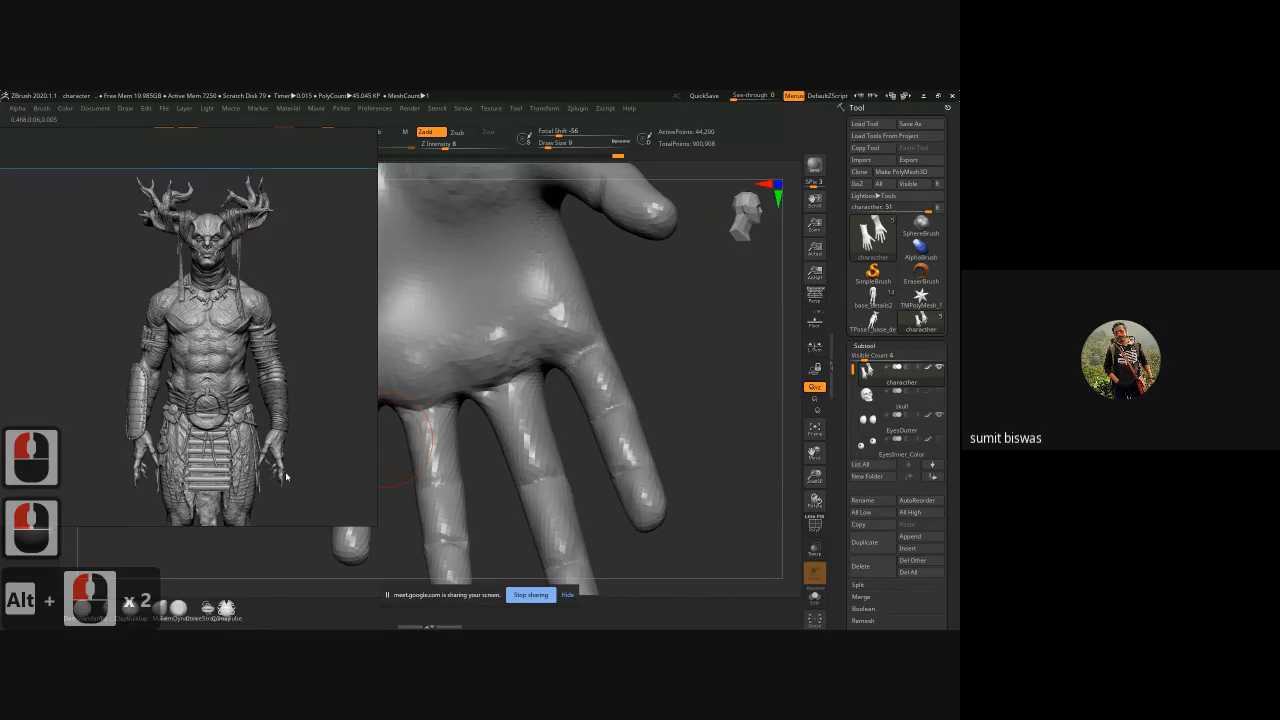
left_click_drag(691, 374, 493, 405, "alt")
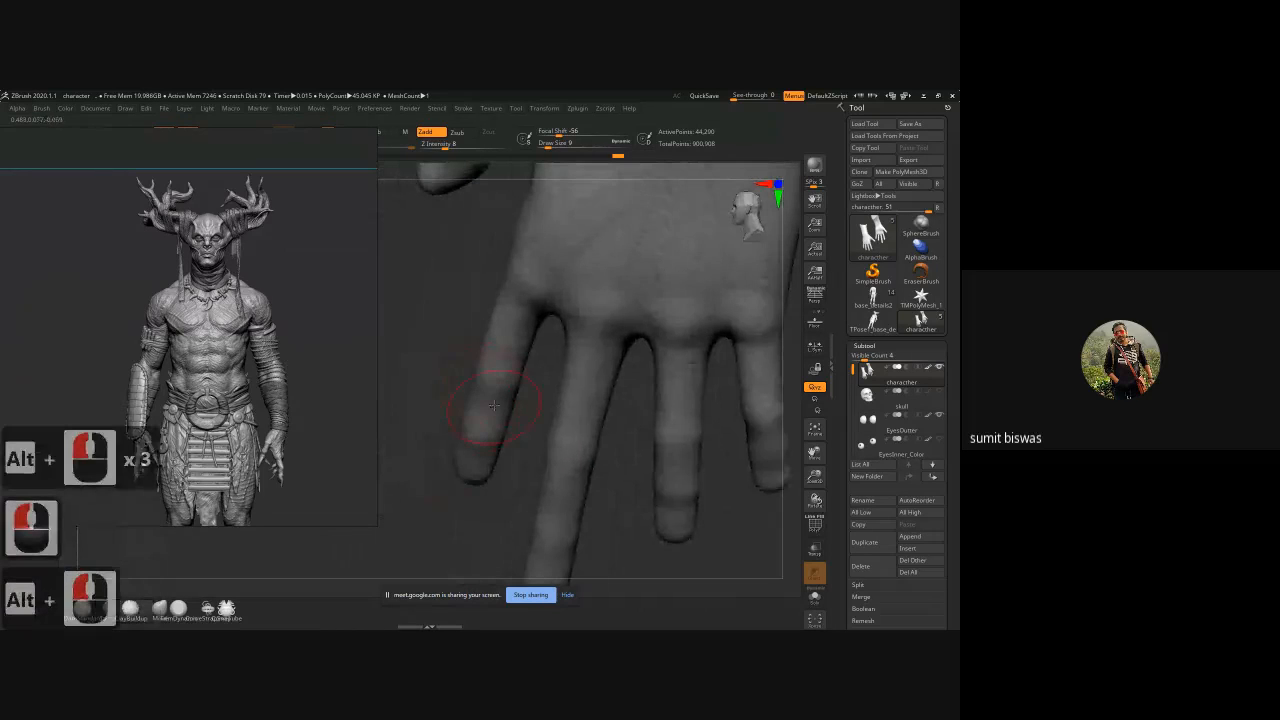
key("bracketleft")
key("bracketleft")
key("bracketleft")
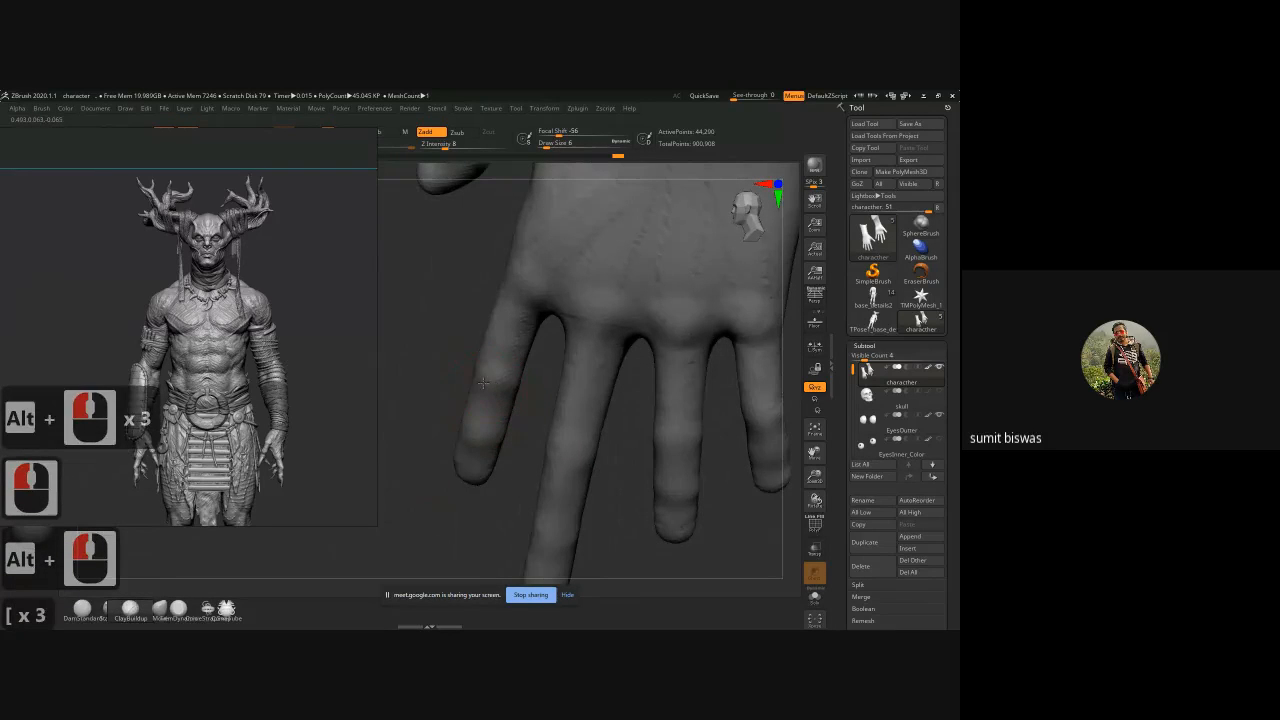
left_click_drag(434, 381, 482, 383)
left_click(474, 380)
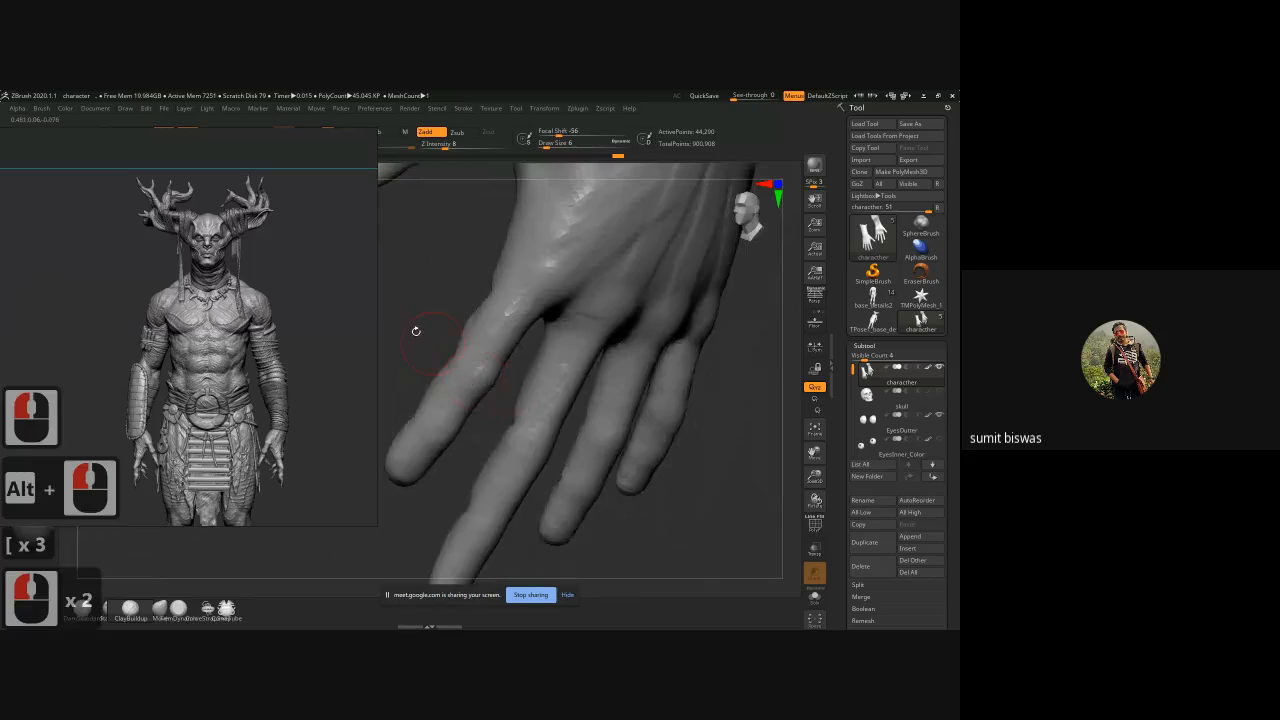
Step: Build up the index finger's end joint on the back of the hand
mouse_move(416, 331)
left_mouse_down()
mouse_move(477, 367)
mouse_move(471, 450)
left_mouse_up()
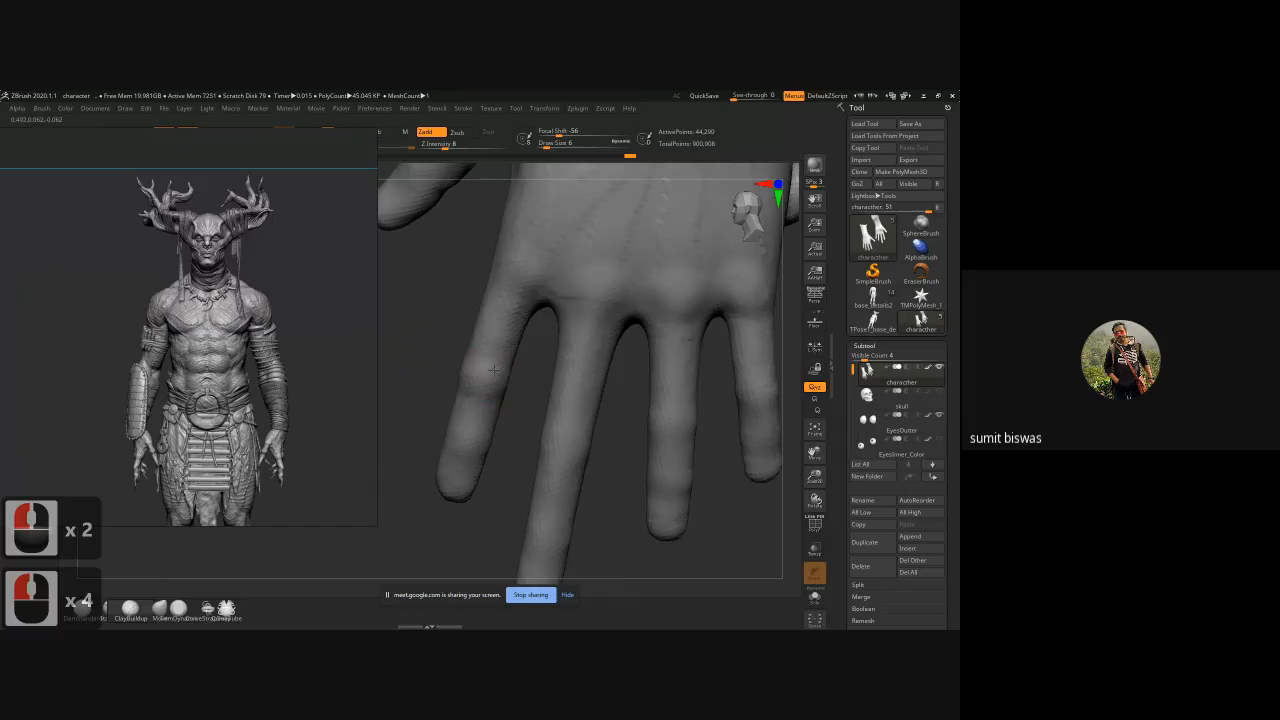
left_click(471, 453)
left_click(485, 444)
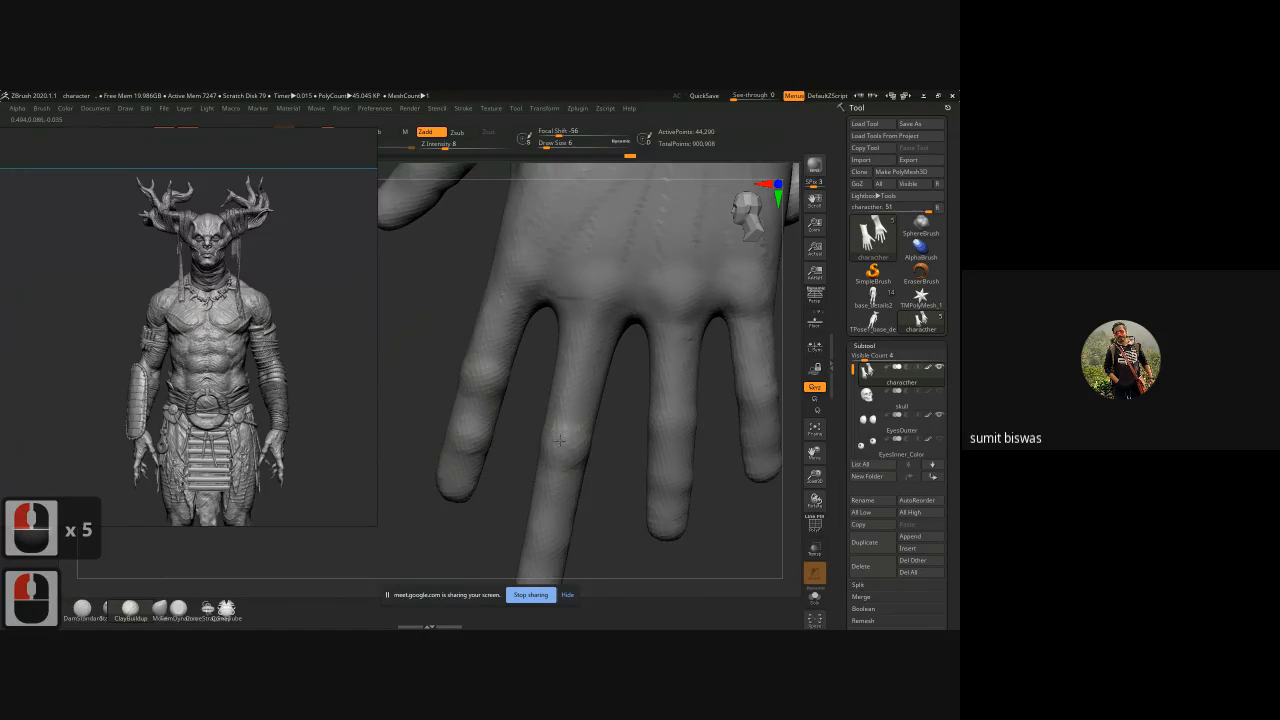
Step: Build up the middle finger's middle knuckle, shaping it from the back and both sides of the finger
left_click(560, 440)
left_click(563, 441)
mouse_move(629, 503)
left_mouse_down("alt")
mouse_move(609, 403)
mouse_move(562, 393)
left_mouse_up("alt")
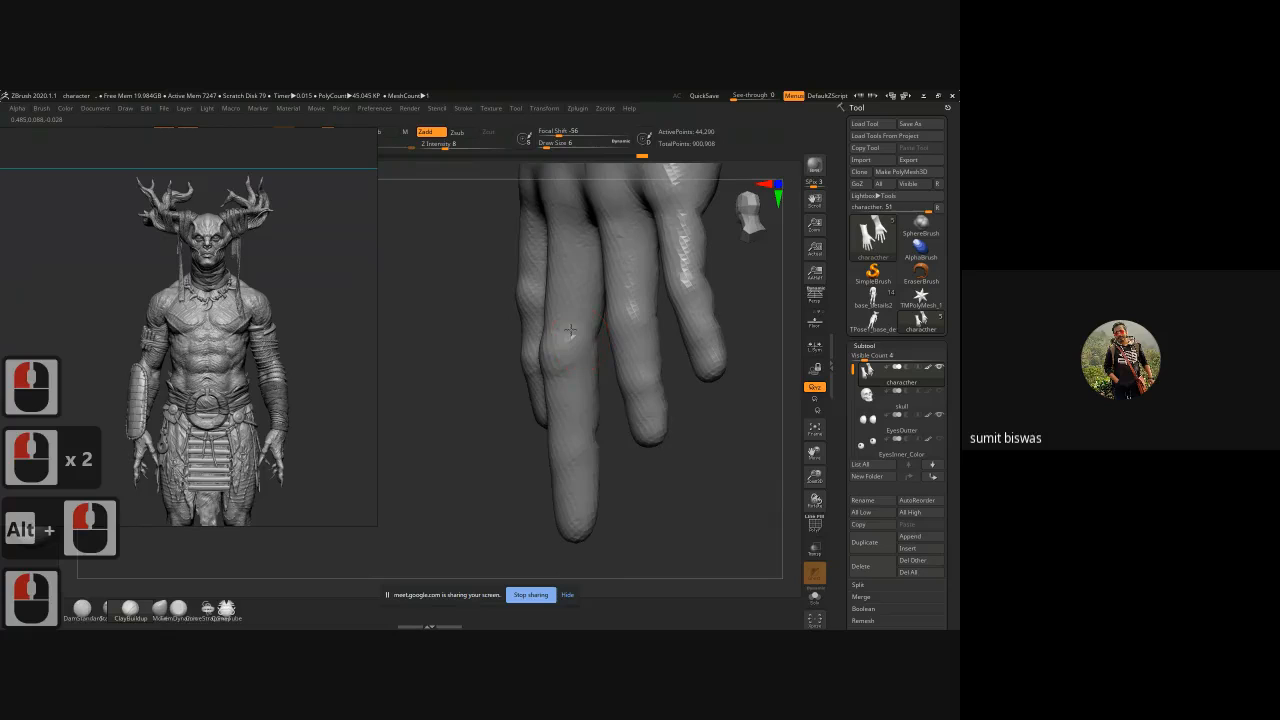
left_click_drag(571, 330, 564, 325)
left_click_drag(427, 378, 486, 376)
left_click_drag(560, 326, 577, 318)
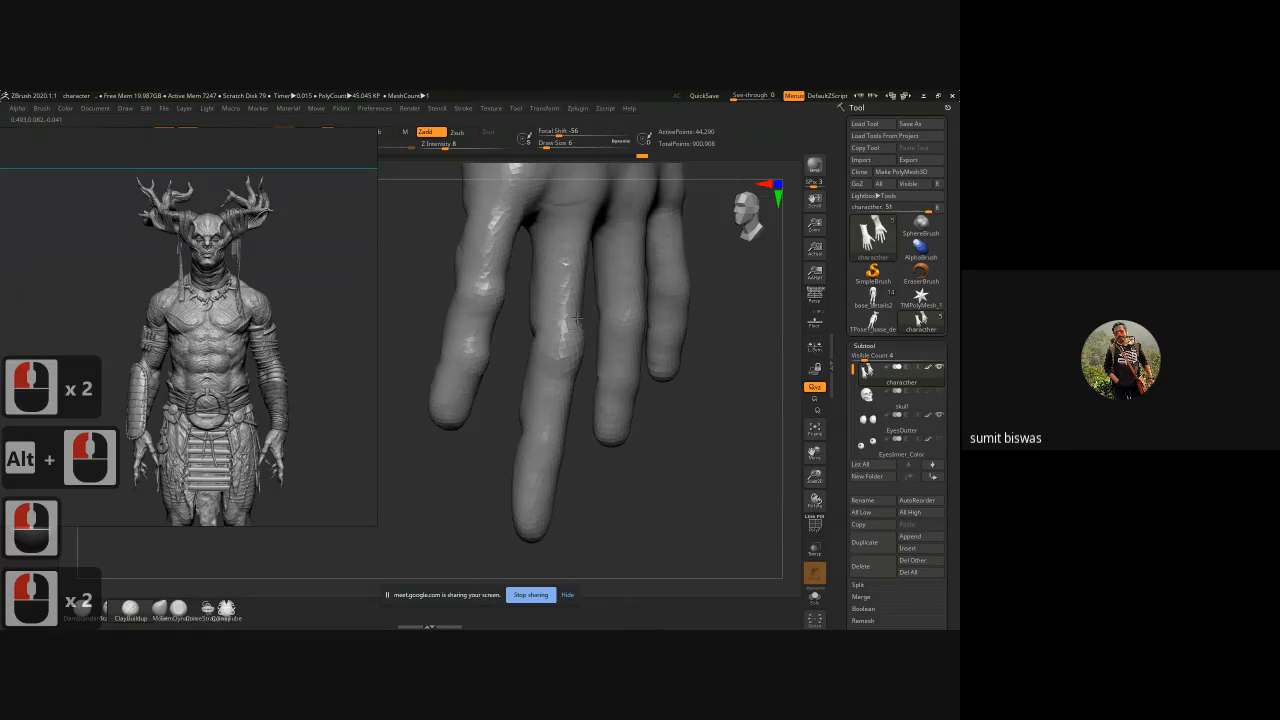
Step: Build up the middle finger's end joint and the knuckles along the ring and little fingers
mouse_move(561, 440)
left_mouse_down()
mouse_move(565, 428)
mouse_move(549, 449)
left_mouse_up()
left_click_drag(619, 370, 620, 377)
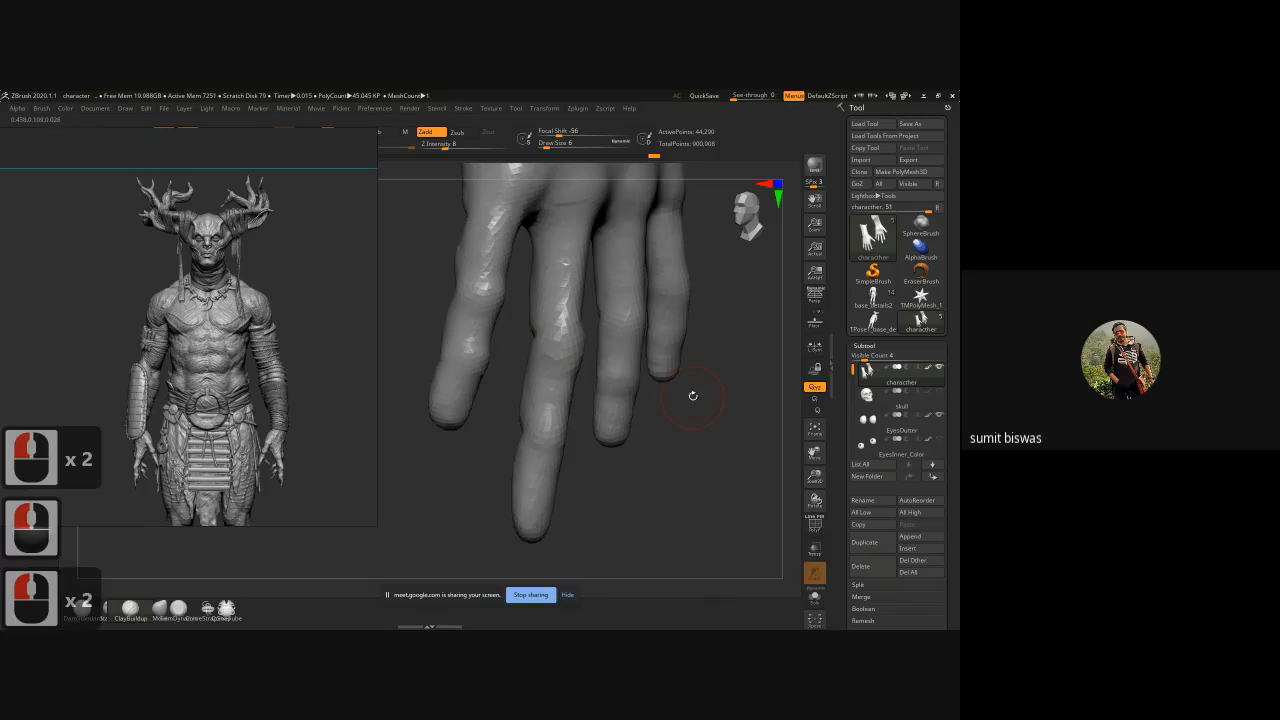
mouse_move(630, 318)
left_mouse_down()
mouse_move(627, 298)
mouse_move(661, 335)
left_mouse_up()
left_click(680, 337)
Step: Build up the base knuckles of the index and middle fingers and the ridges leading into them on the back of the hand
left_click_drag(719, 306, 674, 444, "alt")
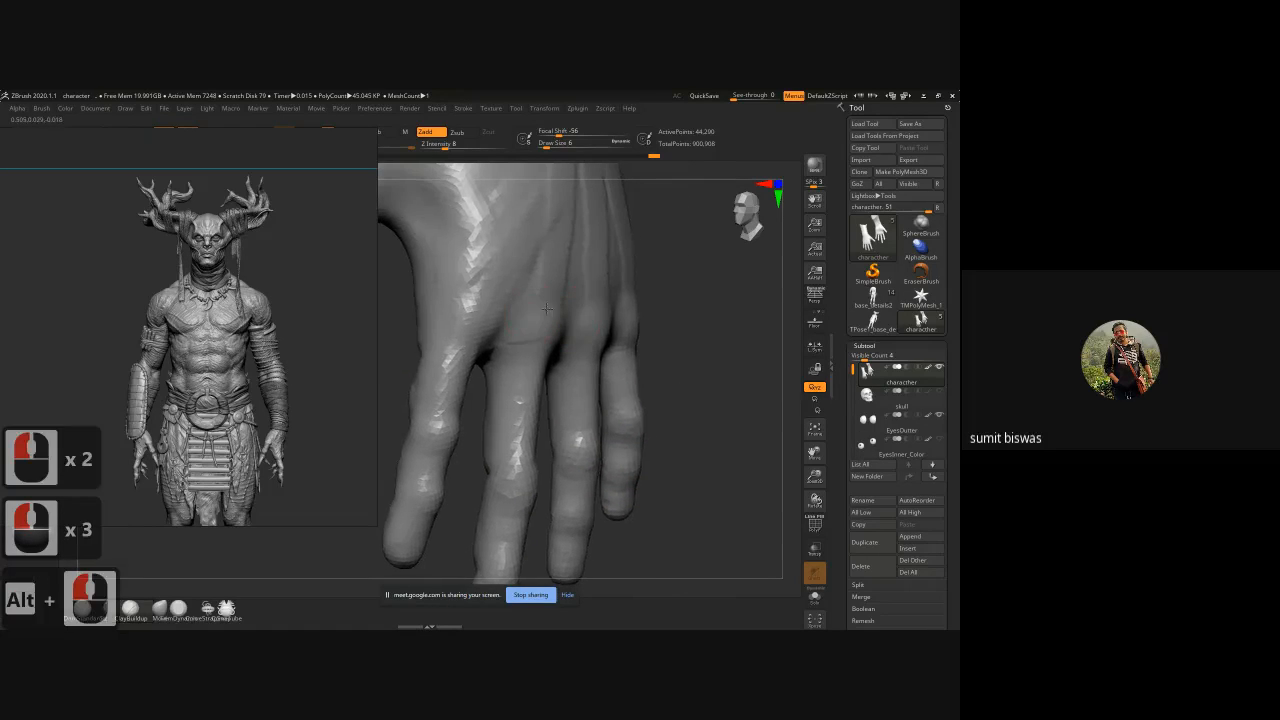
left_click(533, 352)
left_click_drag(287, 459, 277, 465)
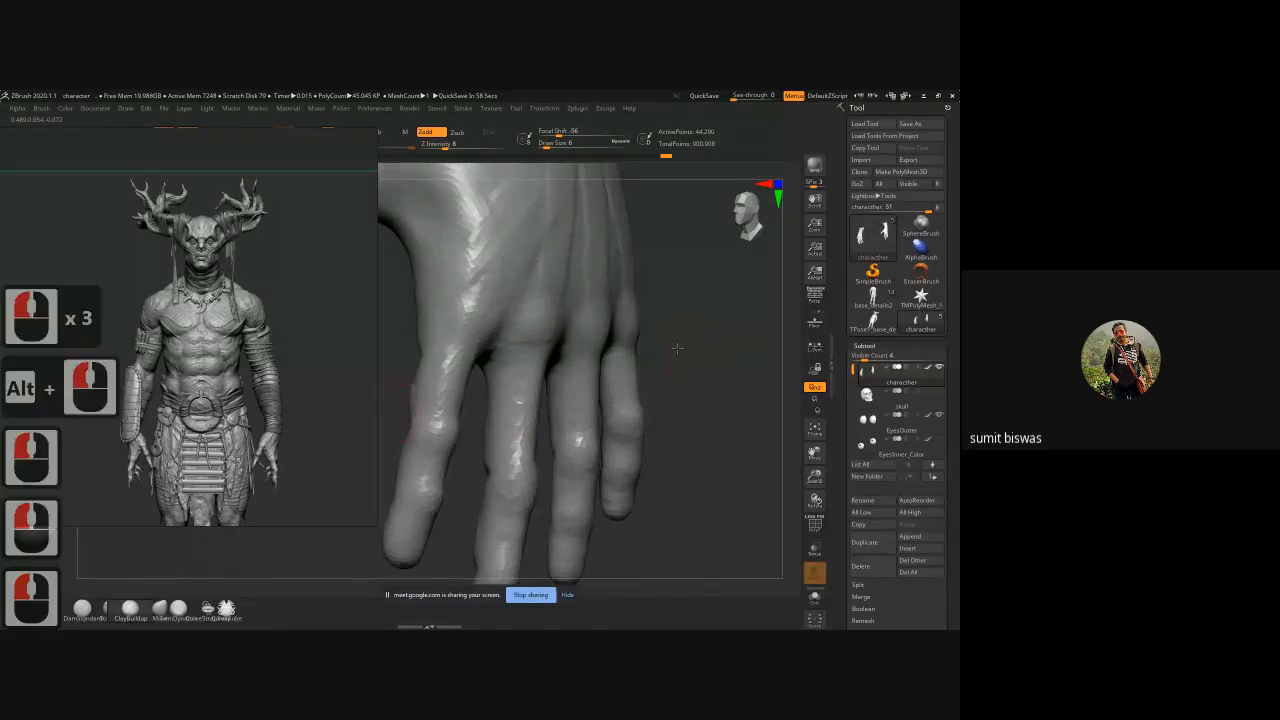
left_click_drag(654, 346, 560, 374, "shift")
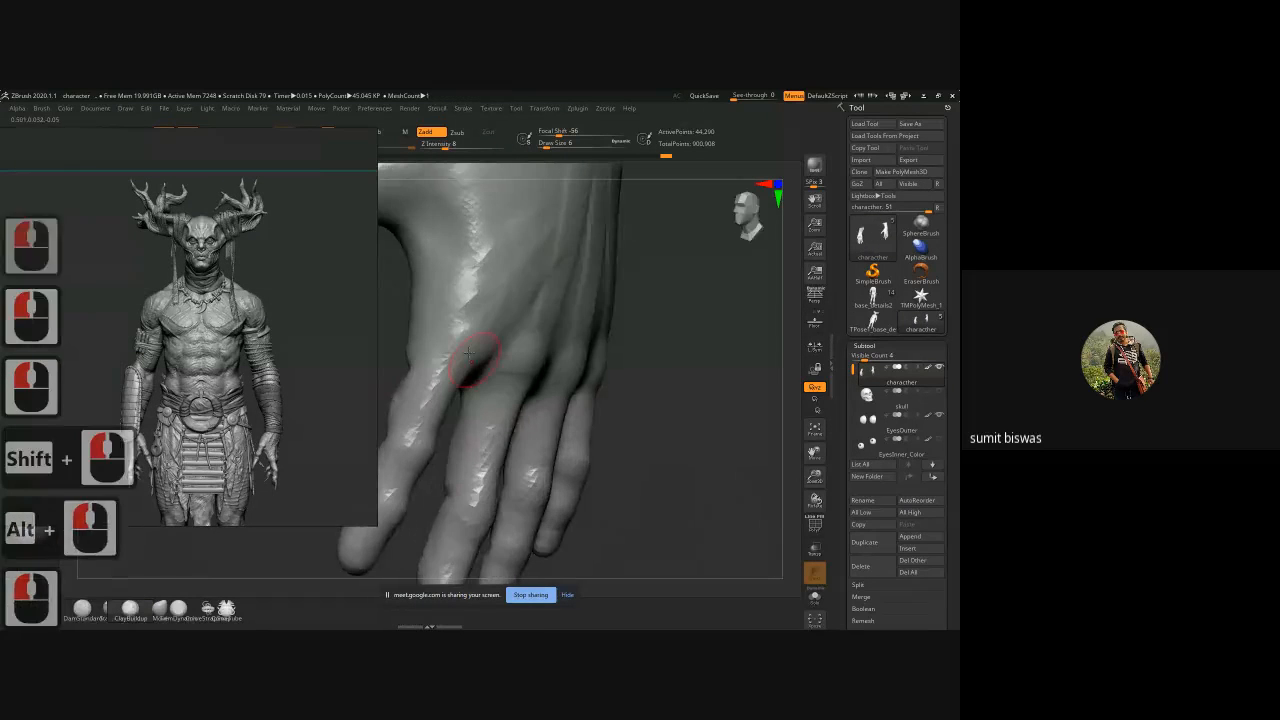
left_click_drag(466, 342, 476, 302)
left_click_drag(558, 224, 525, 352)
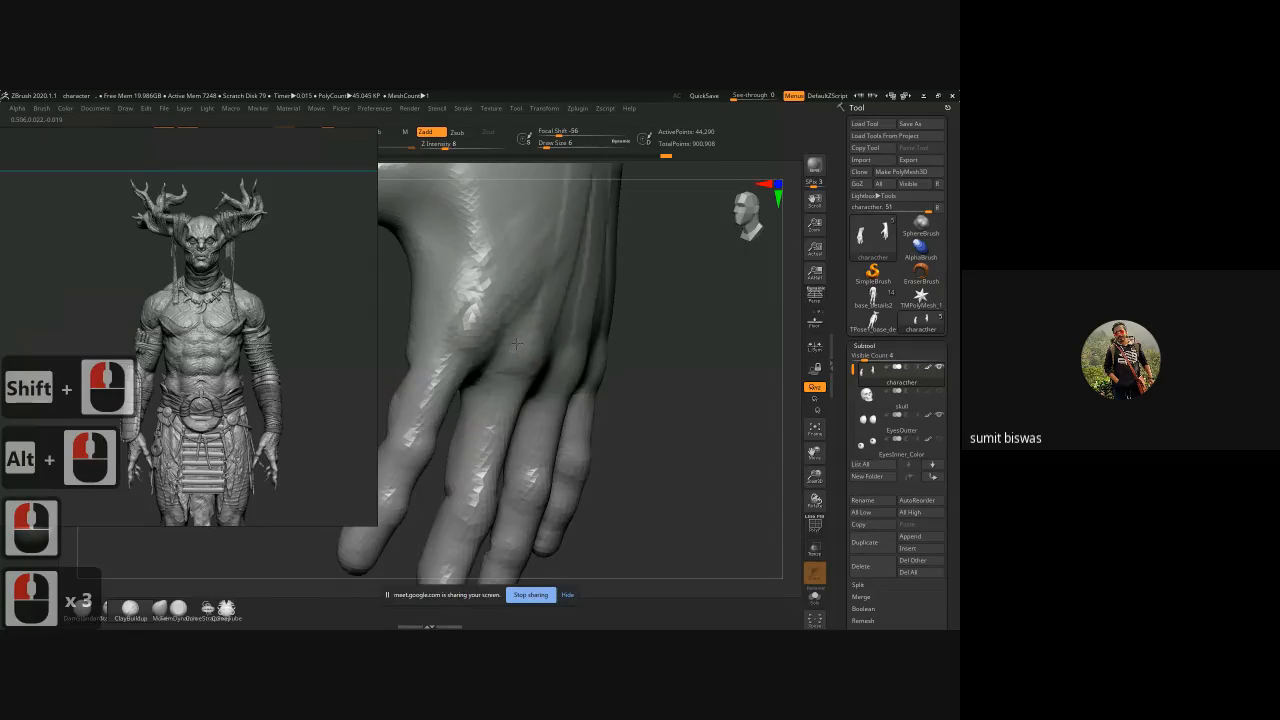
Step: Build up the ring and little fingers' base knuckles and strengthen the tendon ridges across the back of the hand
mouse_move(669, 329)
left_mouse_down()
mouse_move(600, 372)
mouse_move(612, 350)
left_mouse_up()
mouse_move(624, 232)
left_mouse_down()
mouse_move(616, 370)
mouse_move(617, 346)
left_mouse_up()
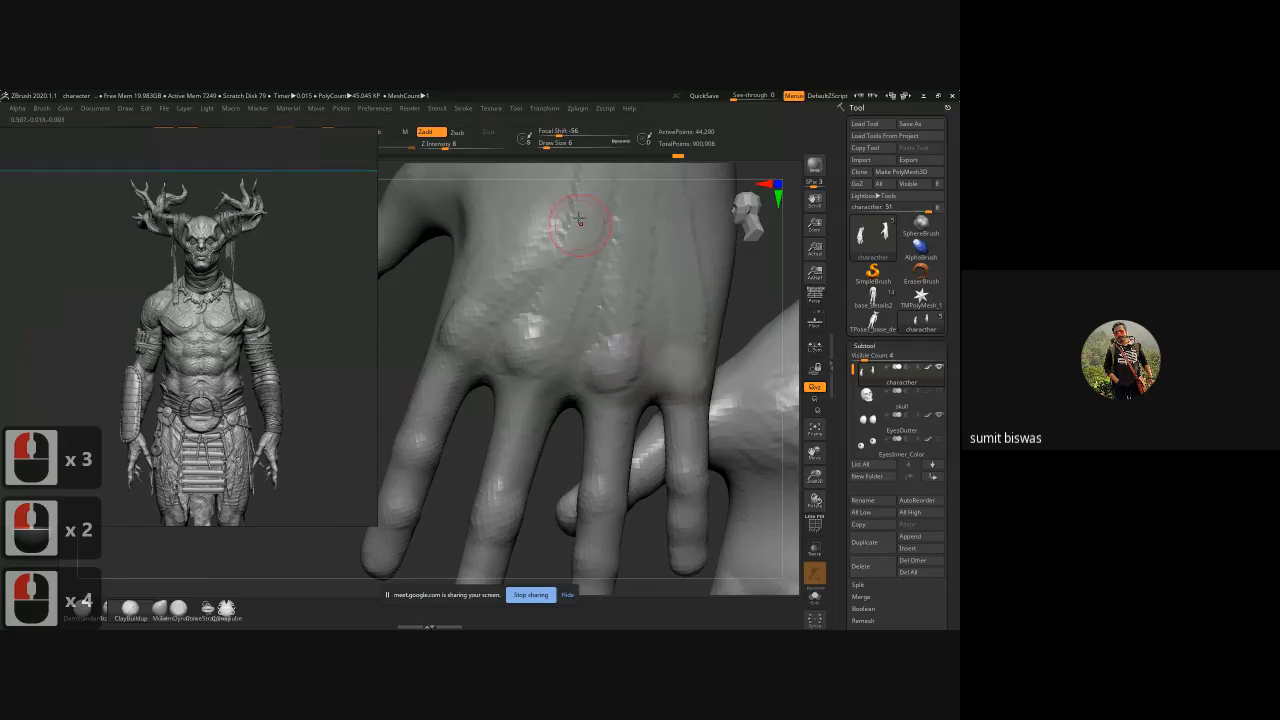
left_click_drag(578, 218, 535, 330)
left_click_drag(677, 363, 684, 352)
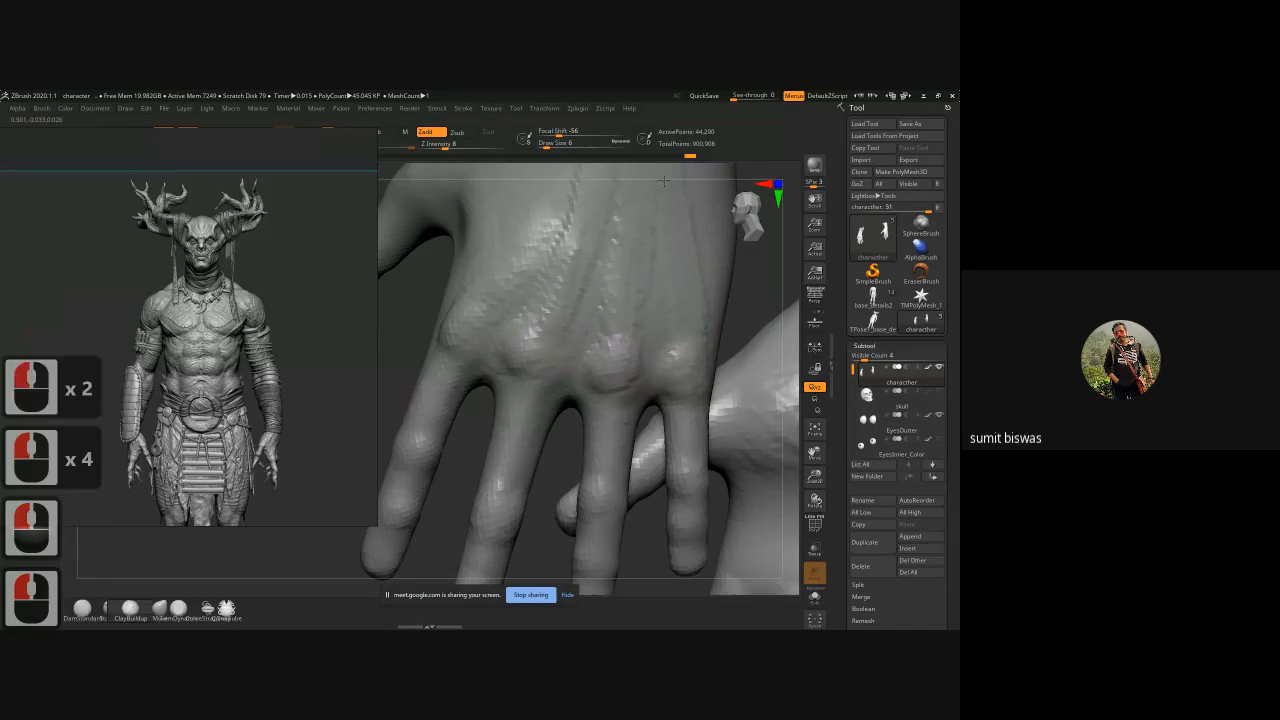
left_click_drag(681, 248, 694, 312)
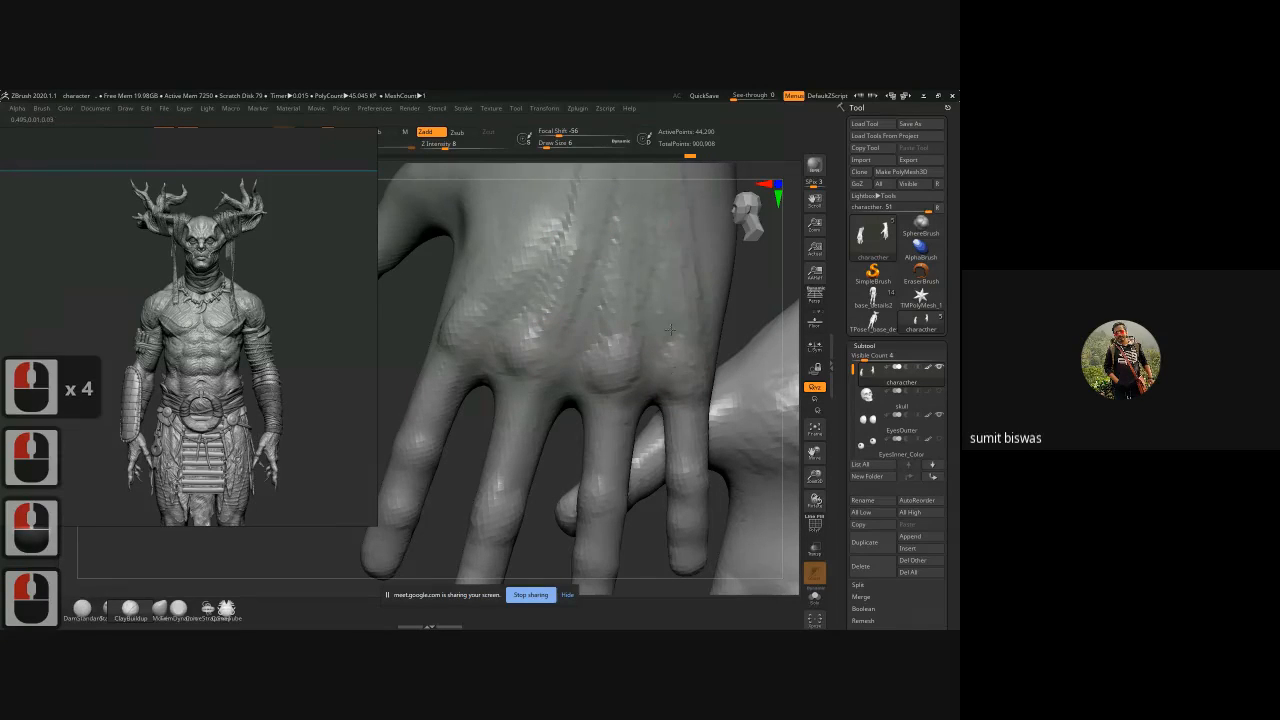
mouse_move(676, 382)
left_mouse_down()
mouse_move(624, 350)
mouse_move(617, 366)
left_mouse_up()
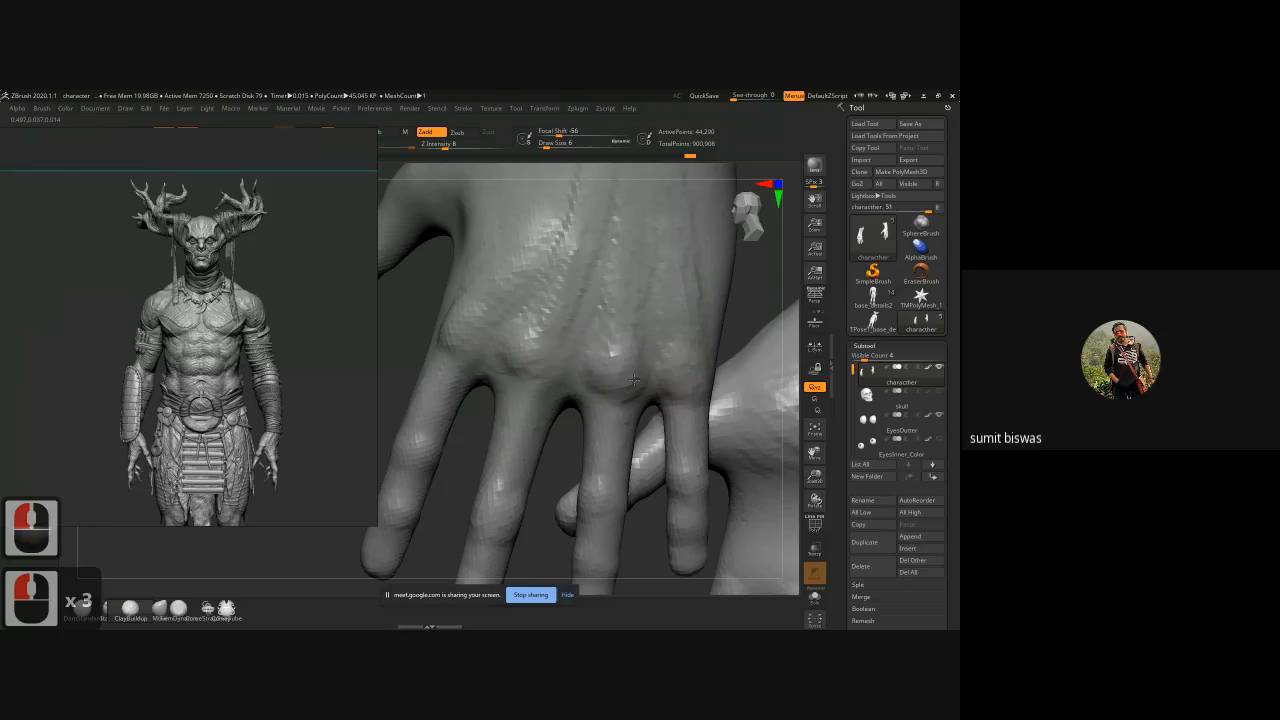
mouse_move(480, 307)
left_mouse_down()
mouse_move(466, 389)
mouse_move(490, 409)
mouse_move(430, 422)
left_mouse_up()
Step: Build up the thumb's joints, working around its side and back
left_click_drag(384, 424, 440, 405)
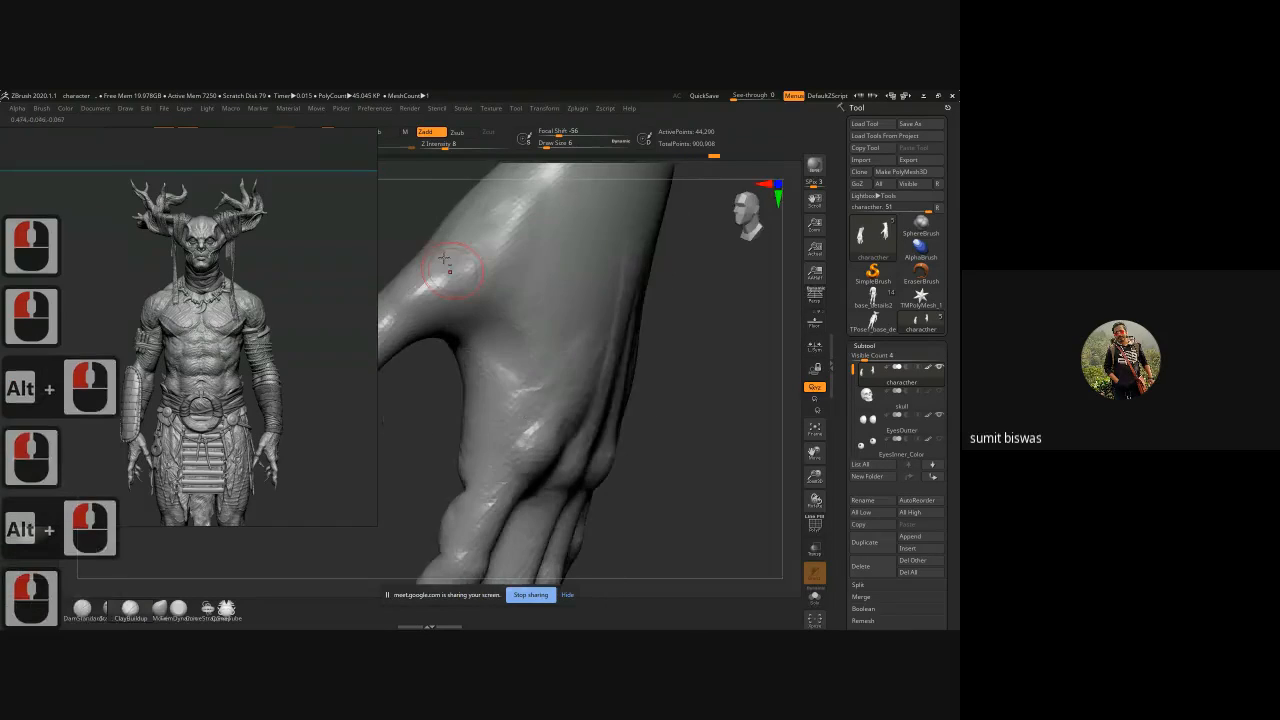
mouse_move(445, 259)
left_mouse_down("alt")
mouse_move(440, 372)
mouse_move(525, 312)
mouse_move(516, 328)
left_mouse_up("alt")
mouse_move(448, 374)
left_mouse_down()
mouse_move(465, 417)
mouse_move(474, 360)
left_mouse_up()
left_click_drag(480, 262, 585, 228)
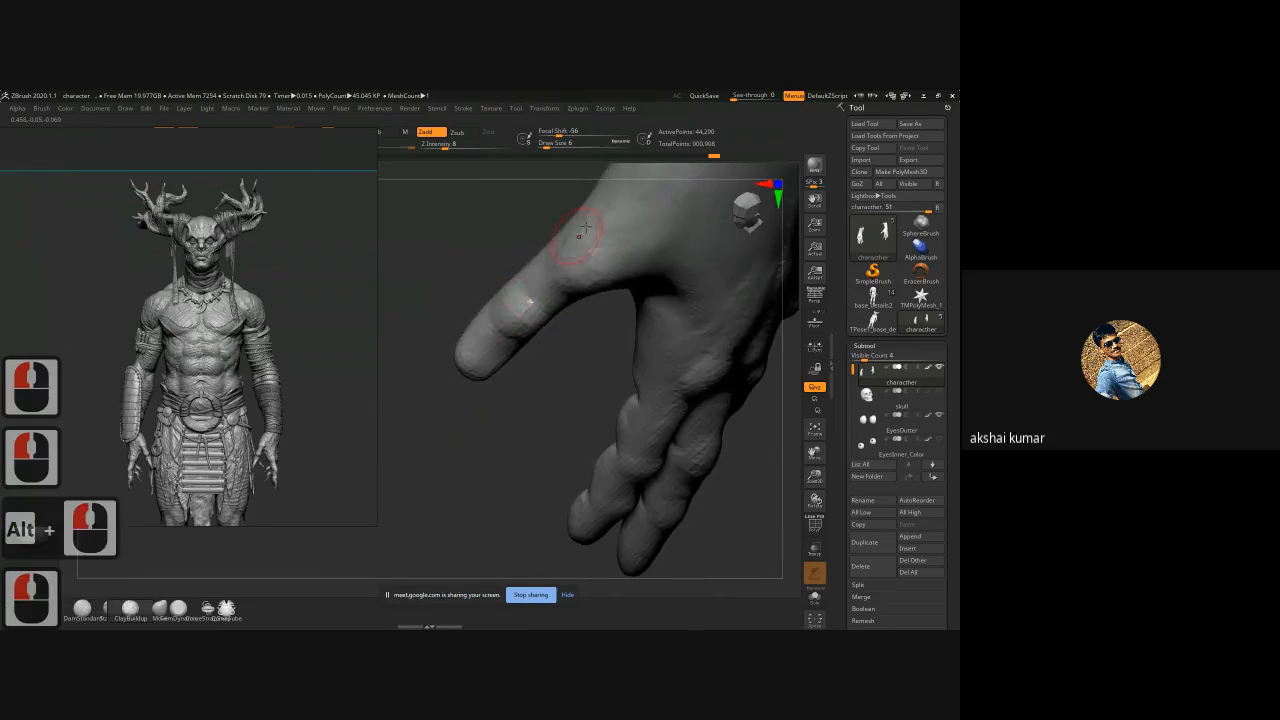
left_click_drag(577, 354, 612, 252)
left_click(579, 347)
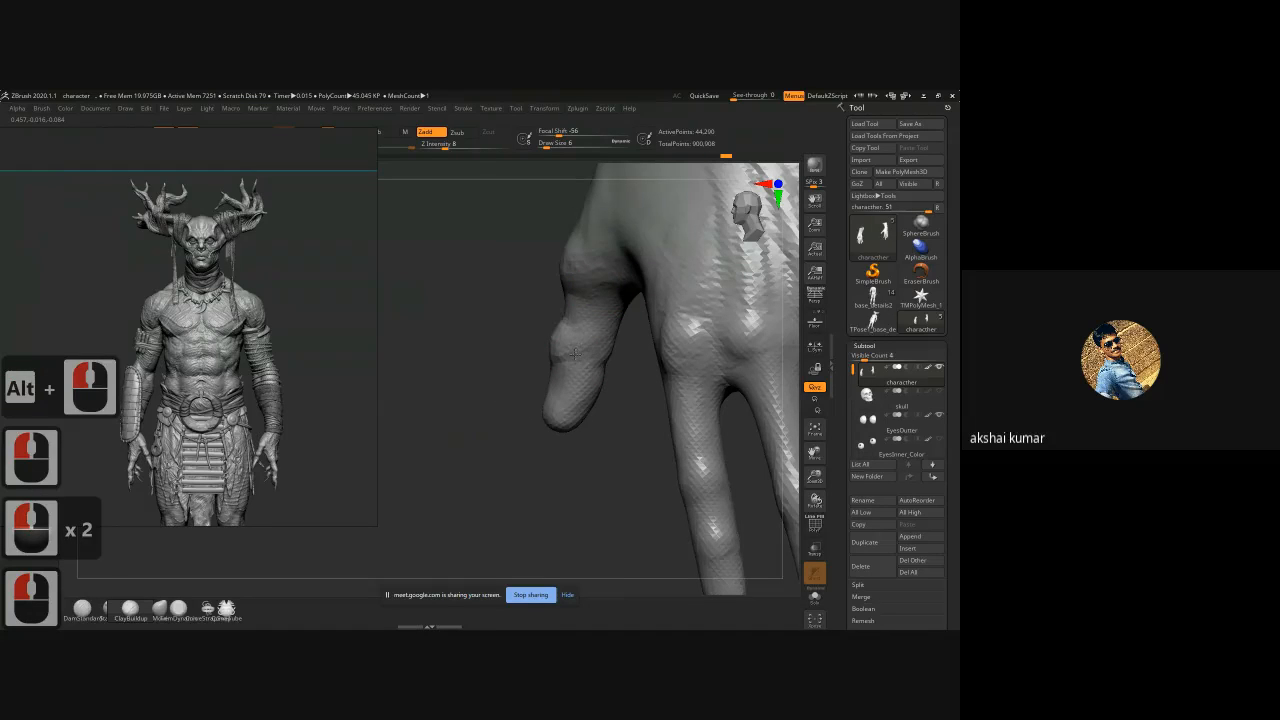
Step: Refine the index finger's middle knuckle from the thumb side of the hand
left_click_drag(588, 446, 653, 400)
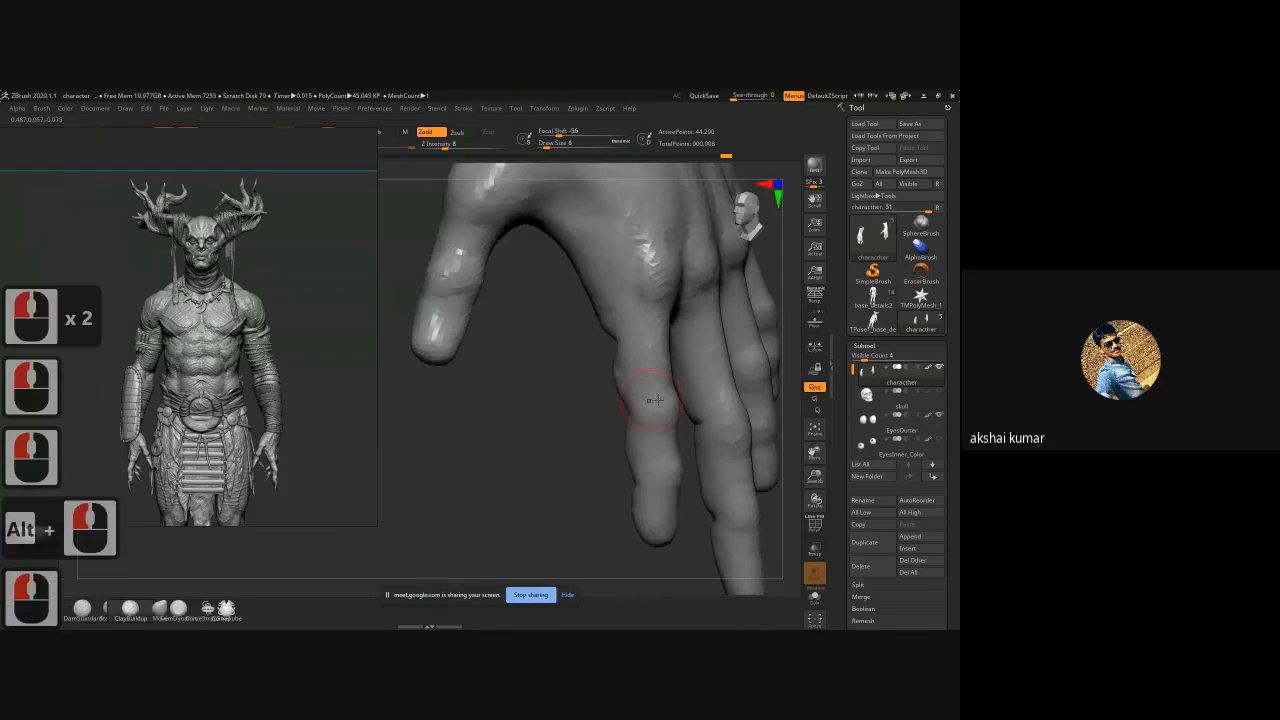
left_click_drag(540, 443, 583, 435)
mouse_move(686, 417)
left_mouse_down()
mouse_move(505, 394)
mouse_move(654, 417)
mouse_move(723, 388)
mouse_move(697, 374)
mouse_move(646, 417)
mouse_move(663, 423)
left_mouse_up()
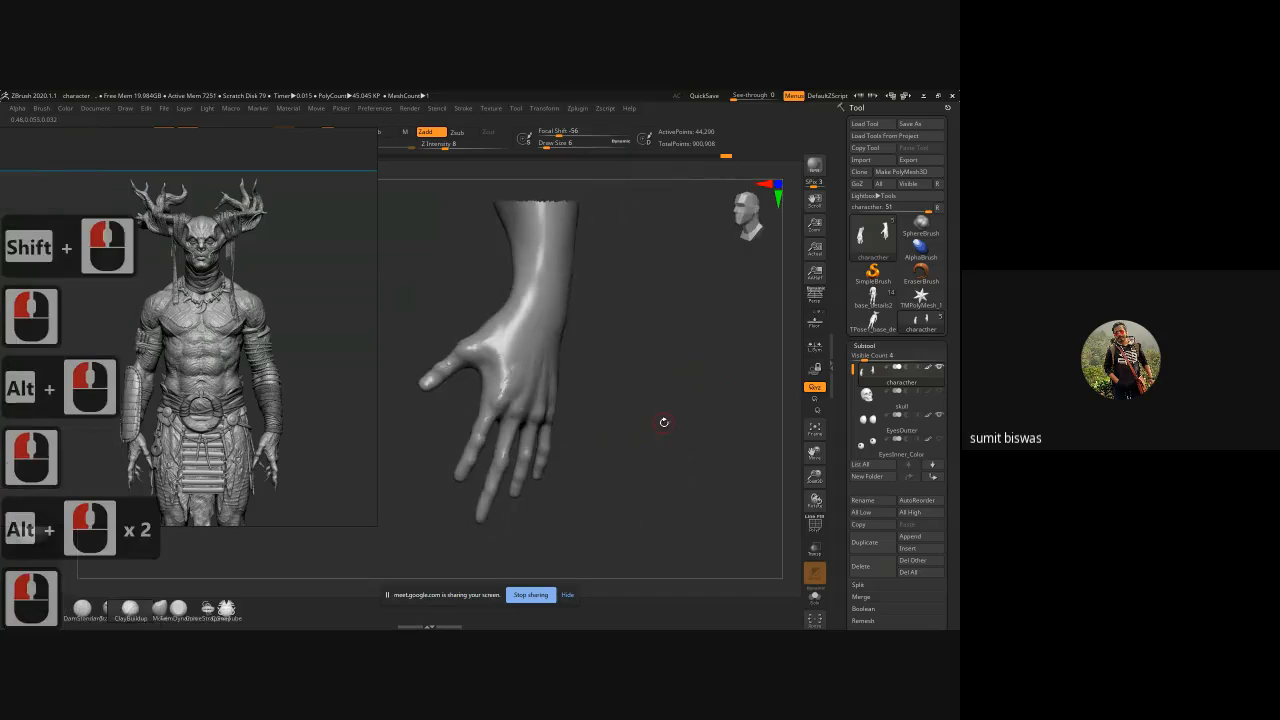
Step: Unhide the rest of the body and frame the arm around the elbow from the front
left_click(683, 422, "ctrl+shift")
right_click_drag(698, 442, 681, 399, "ctrl")
left_click_drag(681, 399, 651, 406, "alt")
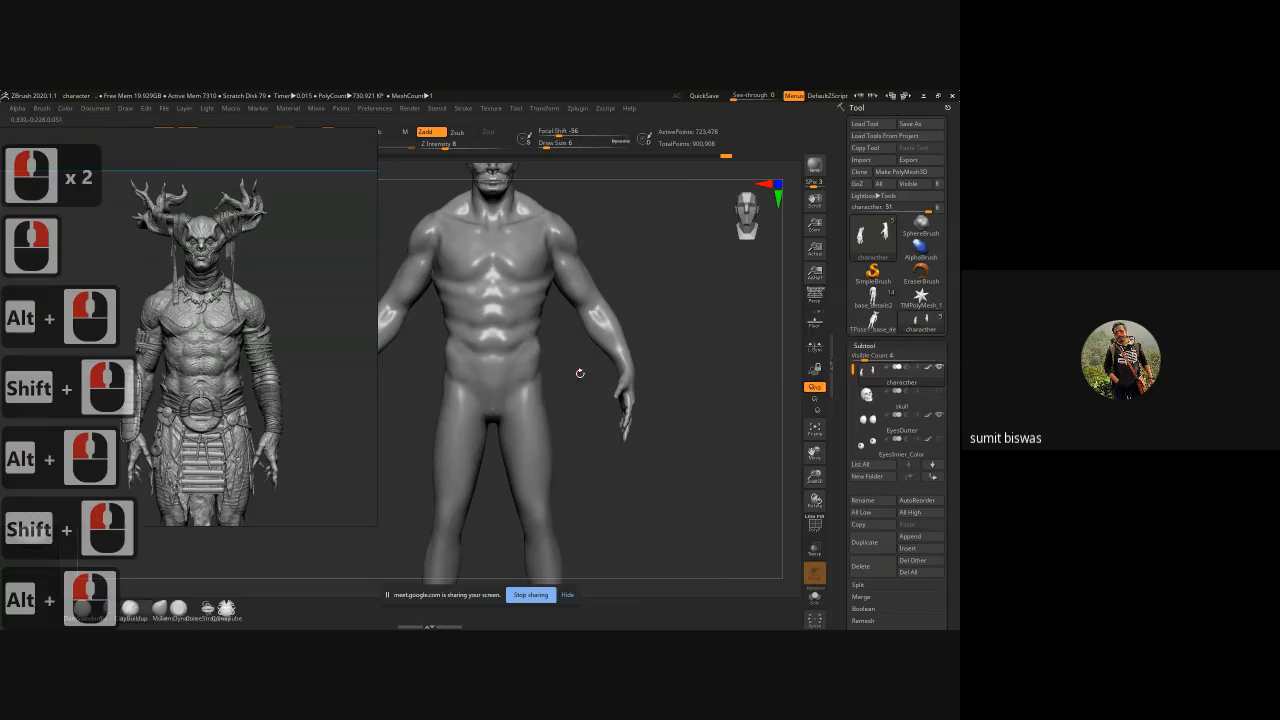
left_click_drag(589, 363, 551, 340, "alt")
right_click_drag(551, 340, 574, 471, "ctrl")
left_click_drag(594, 240, 662, 457, "alt")
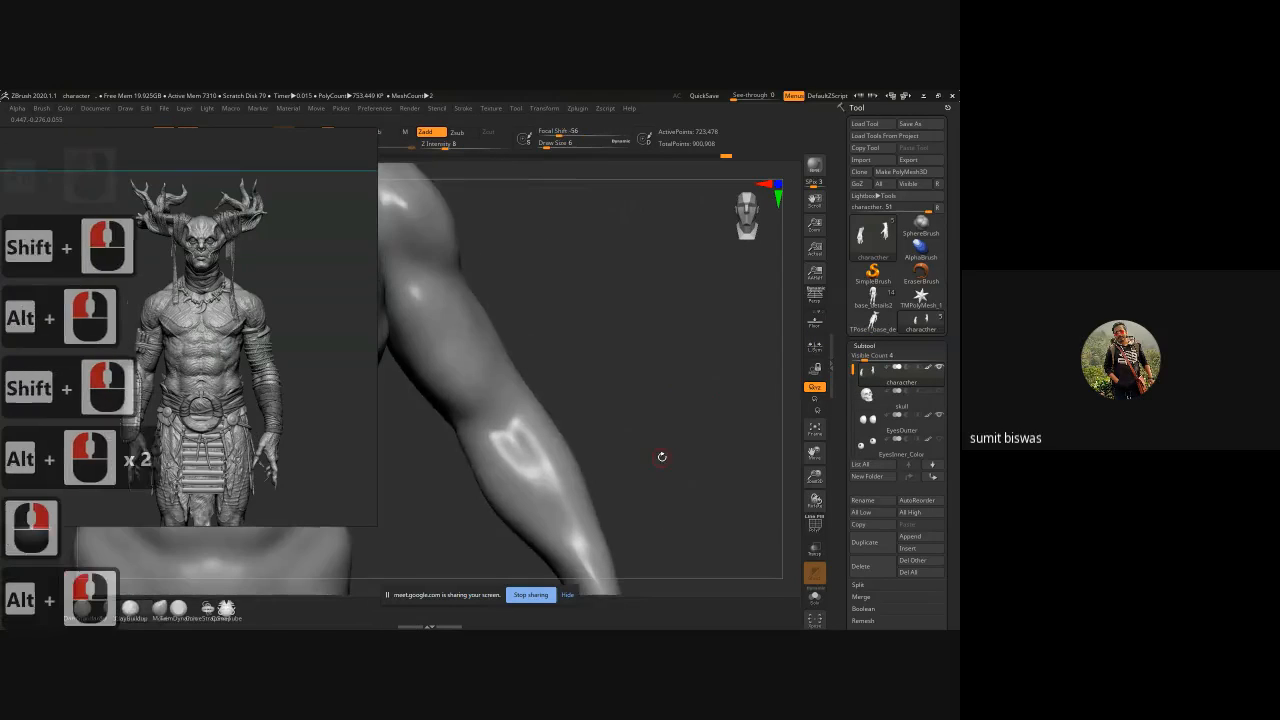
Step: Set the draw size to 22 and build up the forearm muscle just below the elbow crease
key("bracketright")
key("bracketright")
key("bracketright")
key("bracketright")
key("bracketright")
key("bracketright")
key("bracketright")
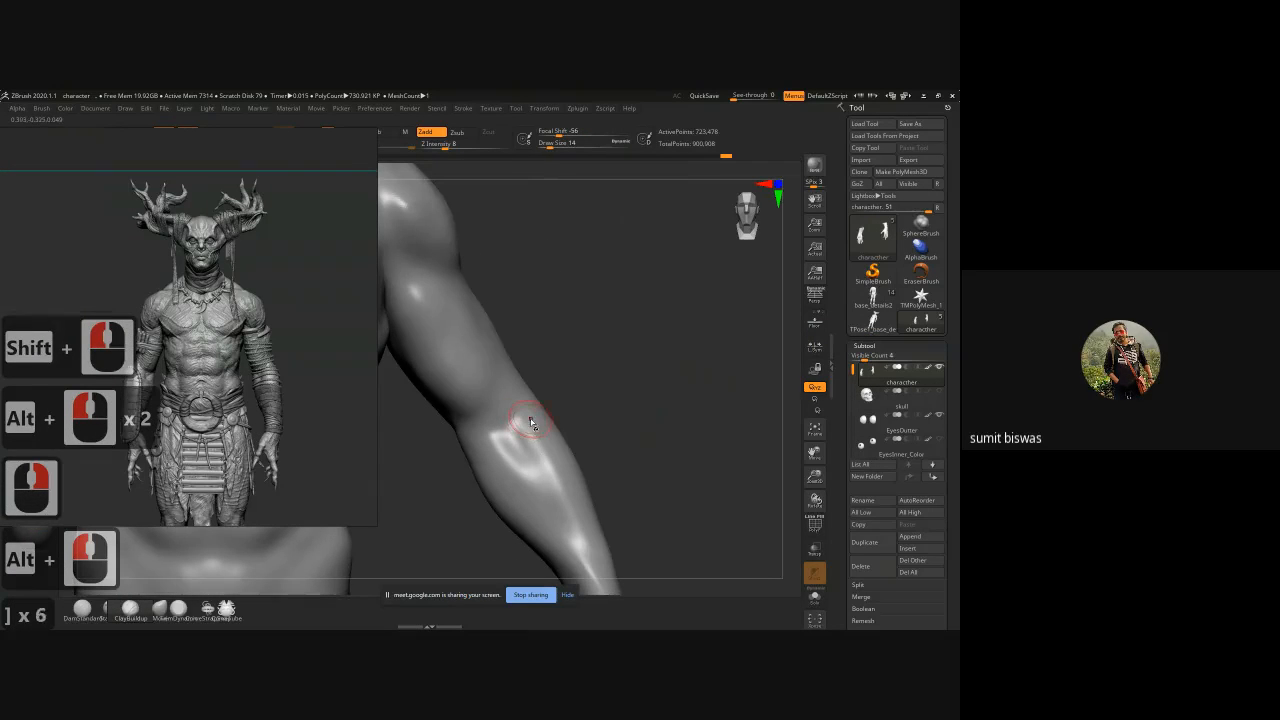
mouse_move(530, 408)
left_mouse_down()
mouse_move(516, 460)
mouse_move(548, 488)
left_mouse_up()
left_click_drag(530, 430, 545, 488)
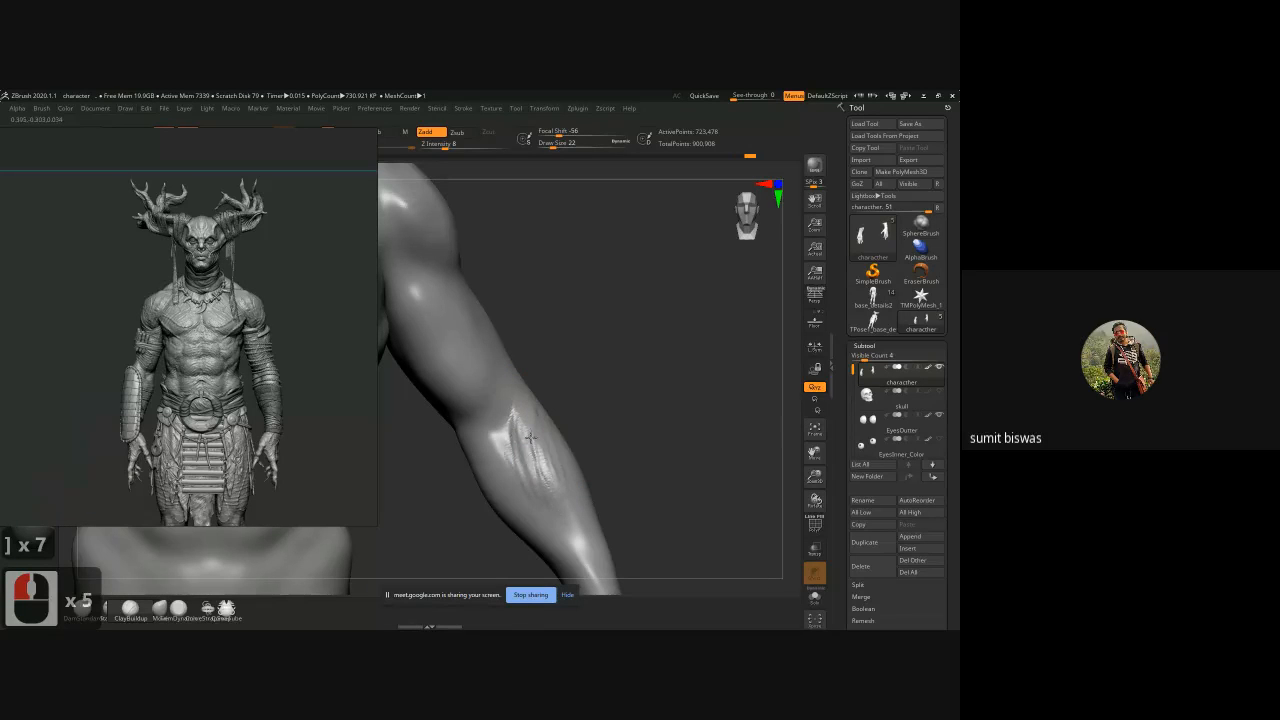
mouse_move(510, 420)
left_mouse_down()
mouse_move(540, 480)
mouse_move(541, 452)
mouse_move(536, 476)
mouse_move(518, 430)
mouse_move(506, 437)
left_mouse_up()
Step: Move the reference image aside to uncover the torso and frame the chest and abdomen from the front
mouse_move(419, 526)
left_mouse_down("alt")
mouse_move(709, 437)
mouse_move(786, 444)
left_mouse_up("alt")
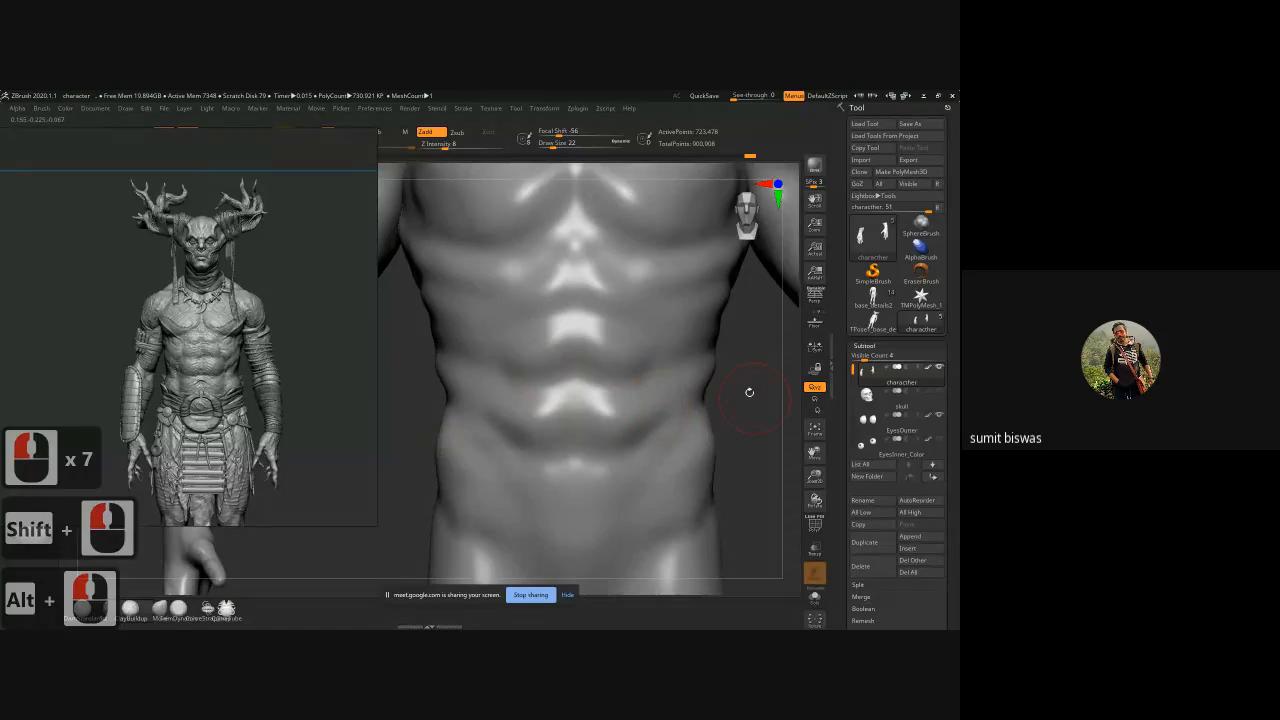
left_click_drag(749, 392, 714, 414, "alt")
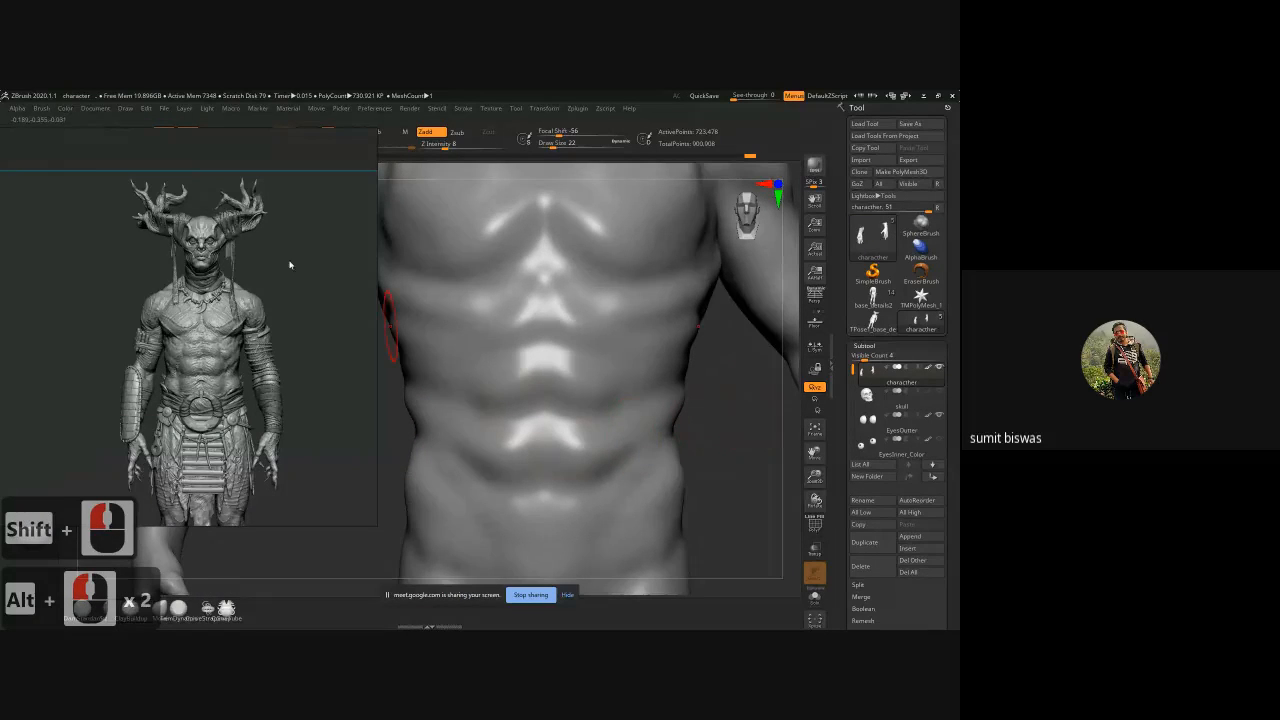
mouse_move(363, 350)
left_mouse_down()
mouse_move(147, 352)
mouse_move(147, 322)
left_mouse_up()
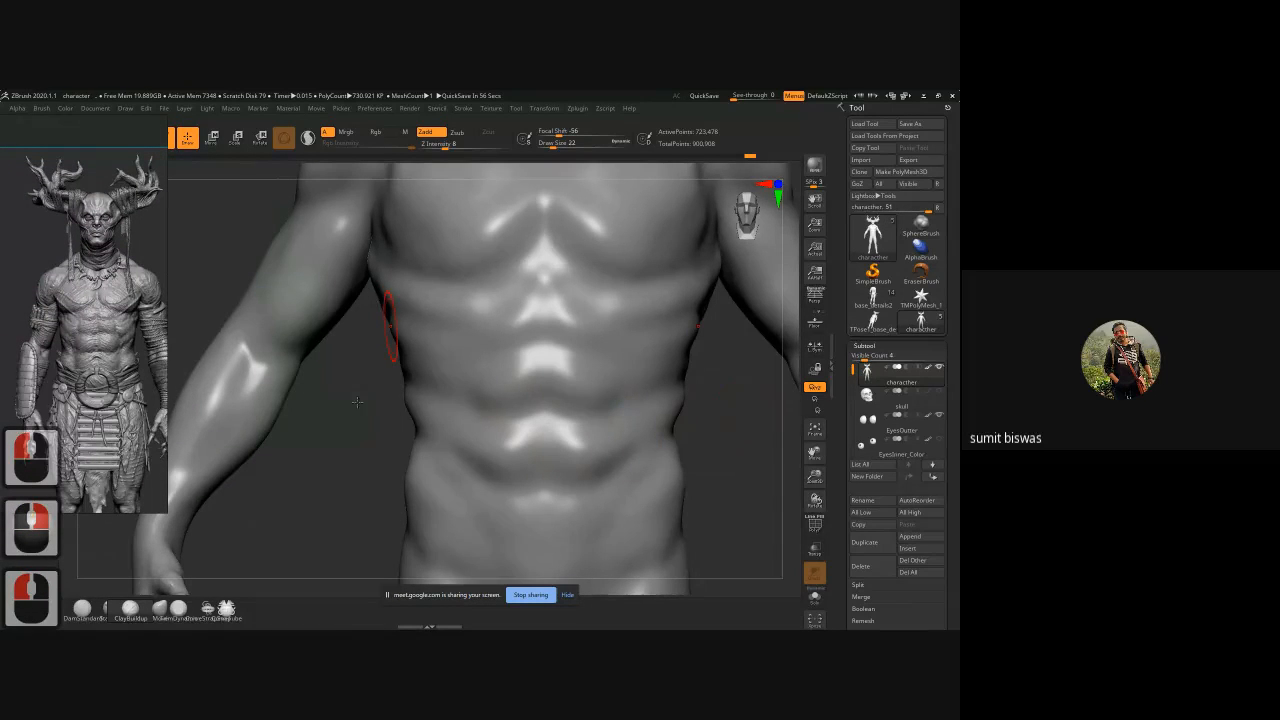
mouse_move(357, 402)
left_mouse_down()
mouse_move(320, 407)
mouse_move(377, 410)
left_mouse_up()
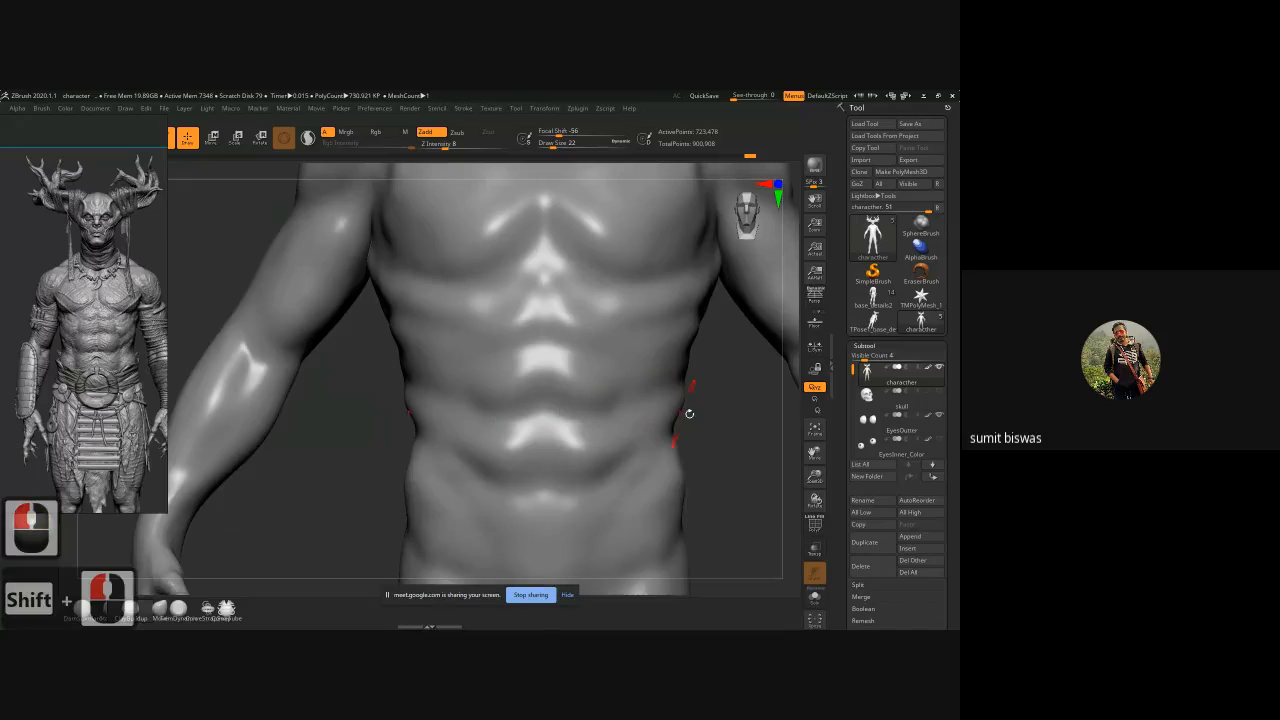
left_click_drag(703, 412, 533, 393, "alt")
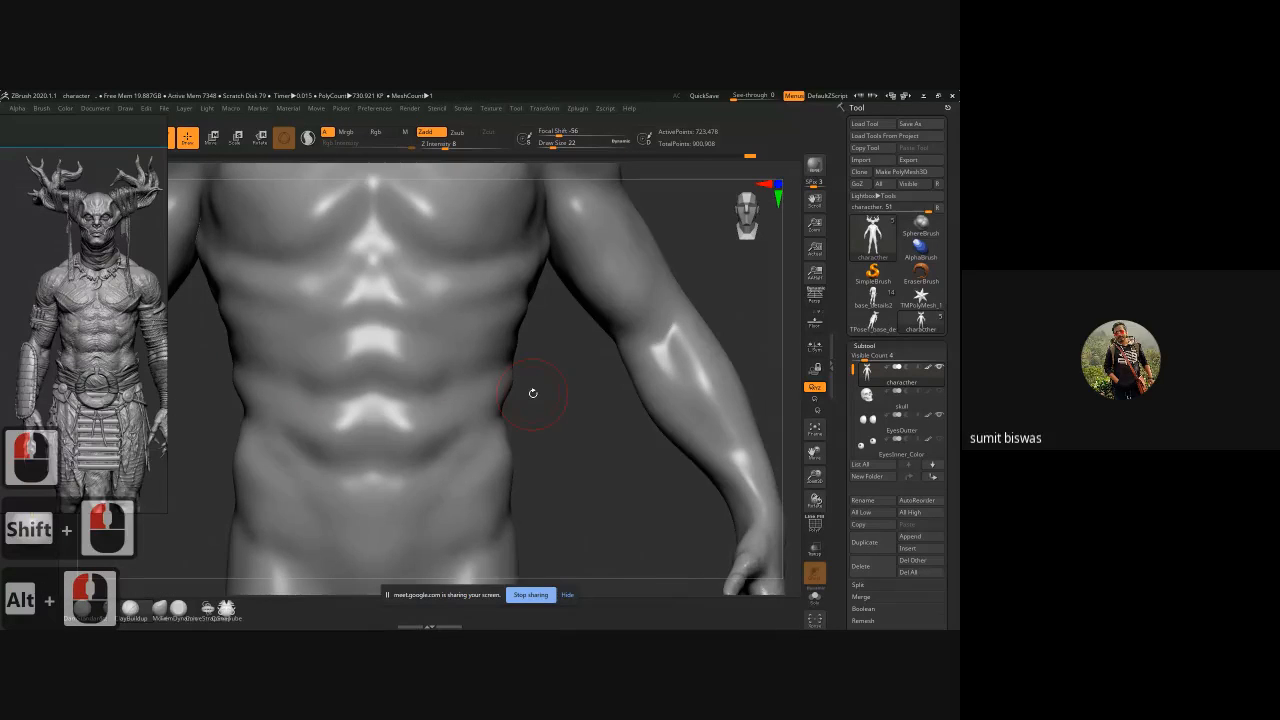
left_click_drag(621, 383, 512, 330)
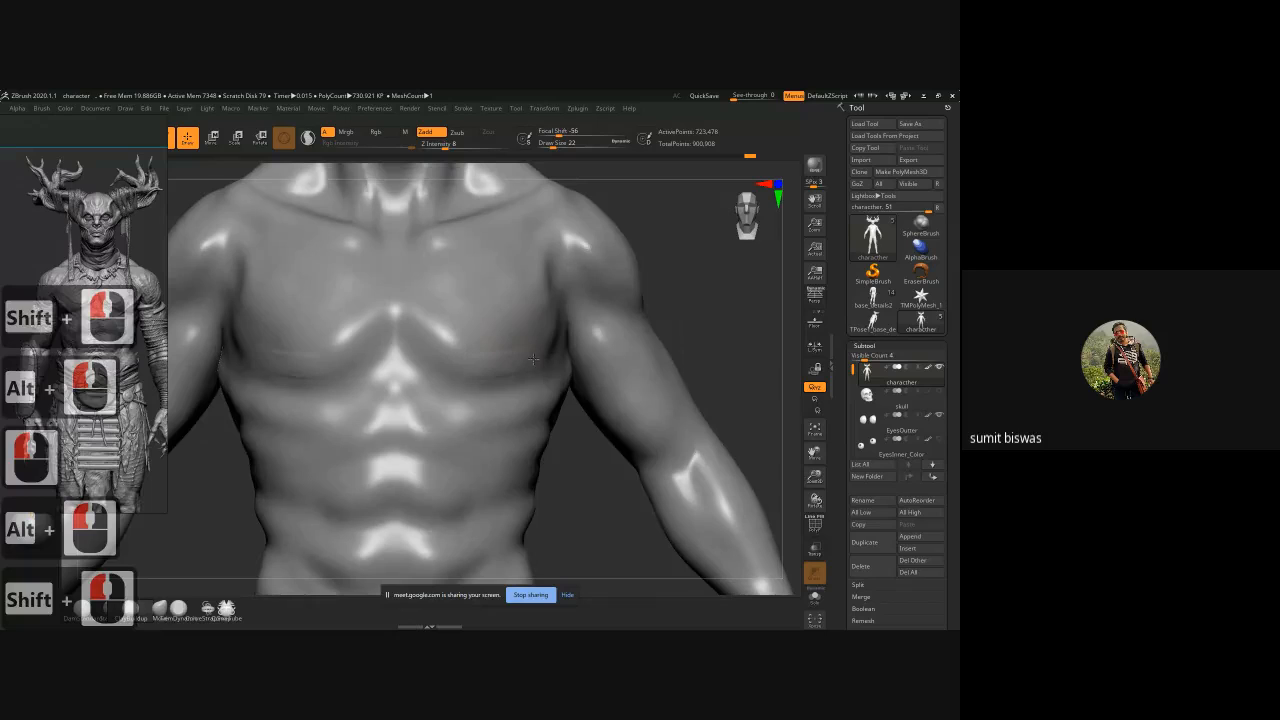
Step: Build up the lower and outer edges of the chest muscles with clay strokes from the breastbone to the armpits
mouse_move(340, 336)
left_mouse_down()
mouse_move(400, 330)
mouse_move(445, 352)
mouse_move(386, 366)
mouse_move(425, 372)
mouse_move(400, 315)
left_mouse_up()
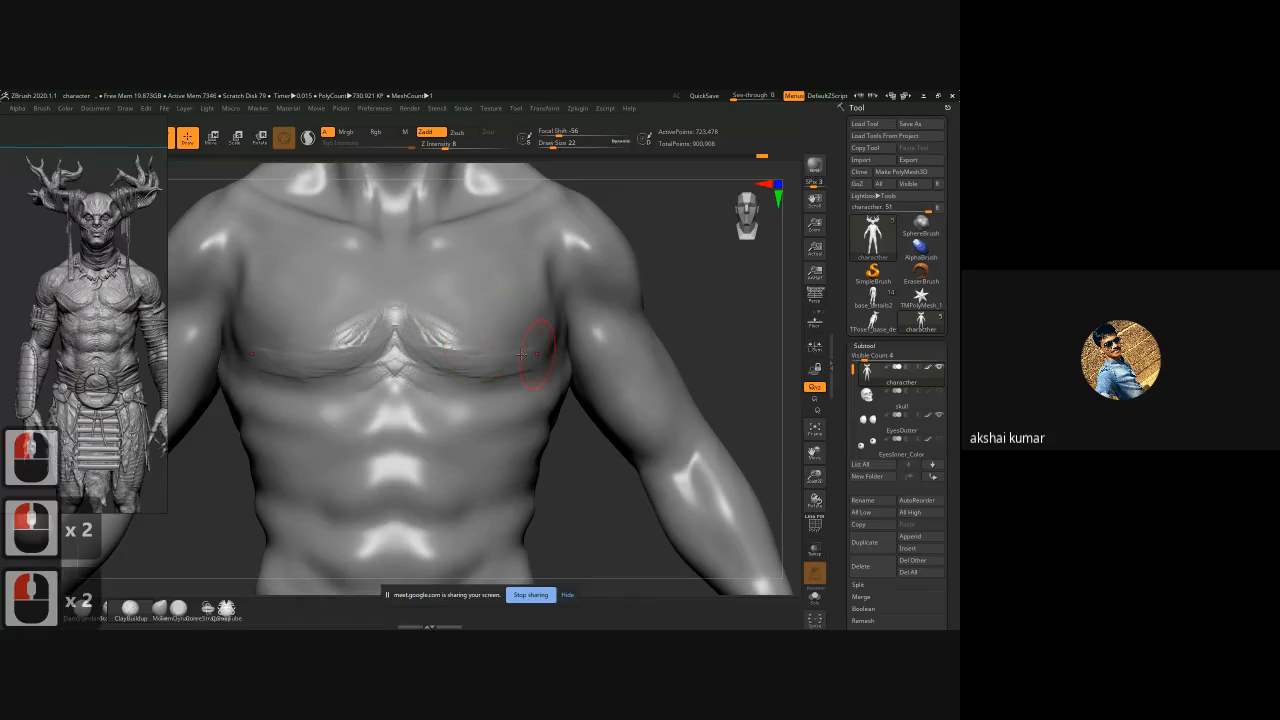
mouse_move(521, 354)
left_mouse_down()
mouse_move(513, 363)
mouse_move(508, 338)
left_mouse_up()
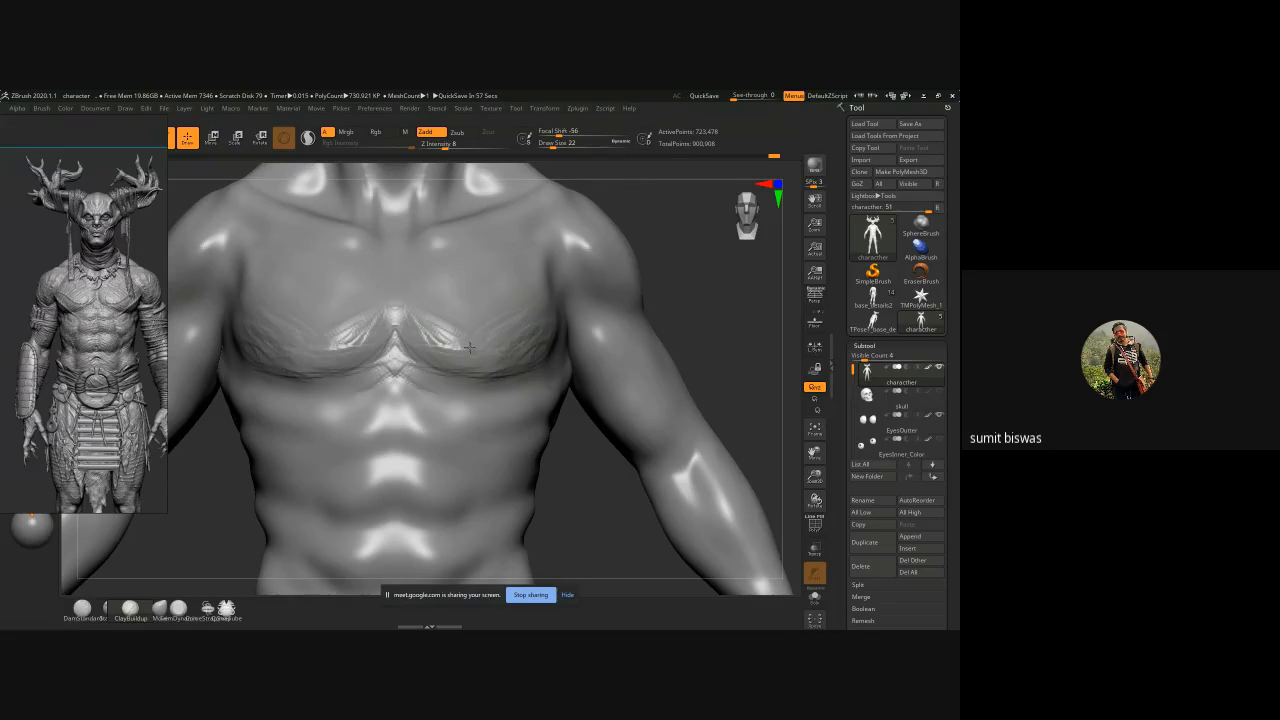
mouse_move(469, 347)
left_mouse_down()
mouse_move(540, 325)
mouse_move(475, 344)
left_mouse_up()
left_click_drag(538, 311, 550, 286)
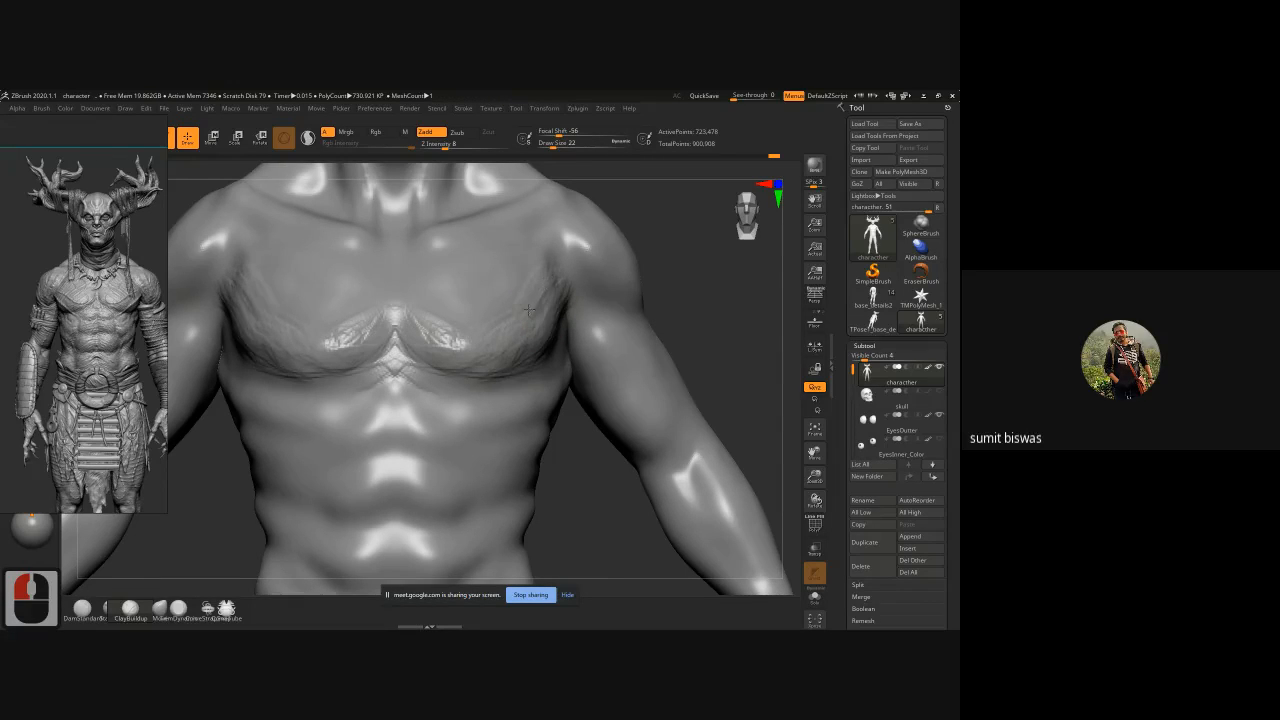
Step: Add diagonal muscle strokes across the inner chest and carve along the chest's upper and outer edges
mouse_move(467, 332)
left_mouse_down()
mouse_move(418, 290)
mouse_move(457, 251)
mouse_move(529, 251)
mouse_move(543, 229)
mouse_move(526, 213)
mouse_move(534, 199)
left_mouse_up()
left_click_drag(579, 247, 523, 263, "alt")
left_click_drag(557, 305, 548, 272, "alt")
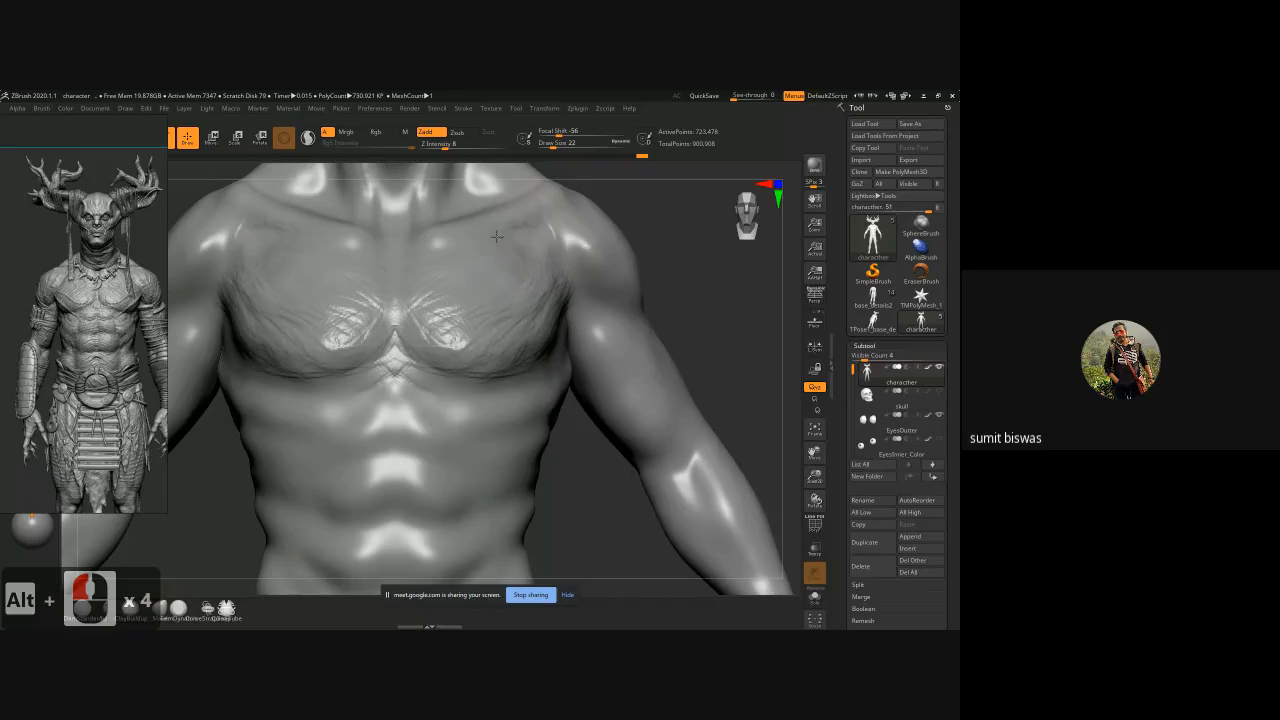
left_click_drag(497, 236, 475, 251, "alt")
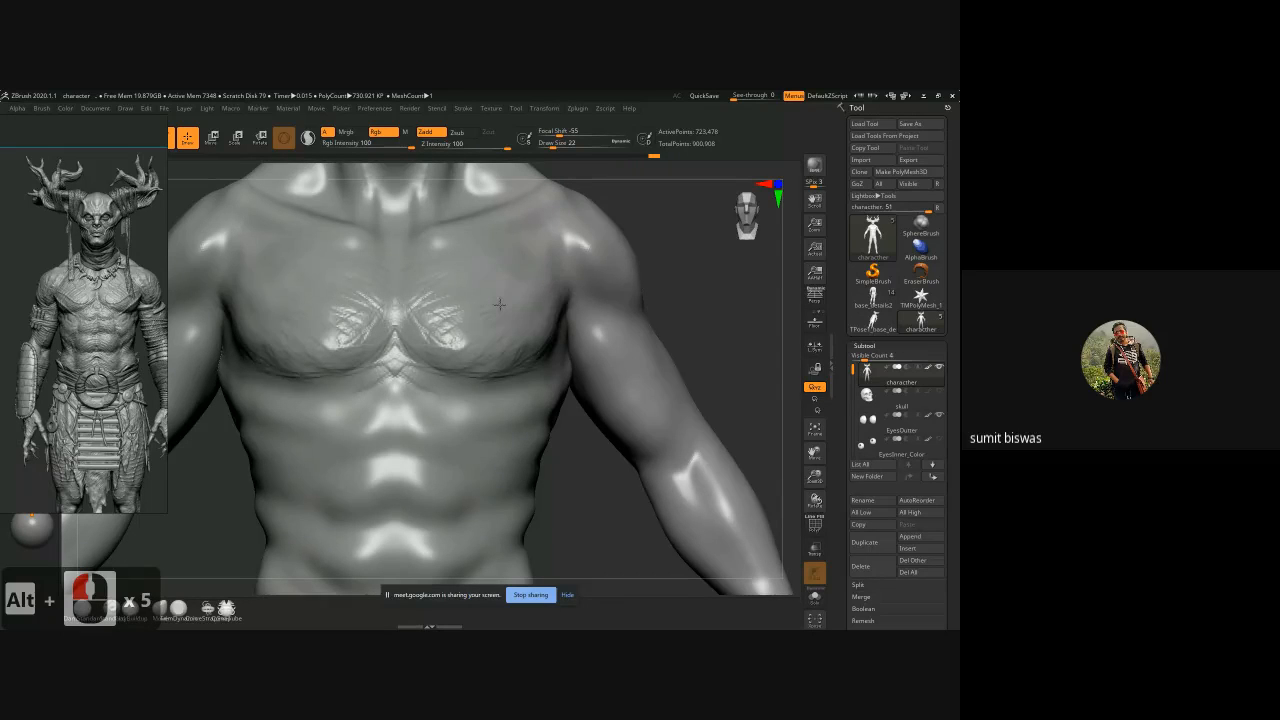
Step: Smooth the clay strokes across both chest muscles
key("ctrl+z")
key("ctrl+z")
key("ctrl+z")
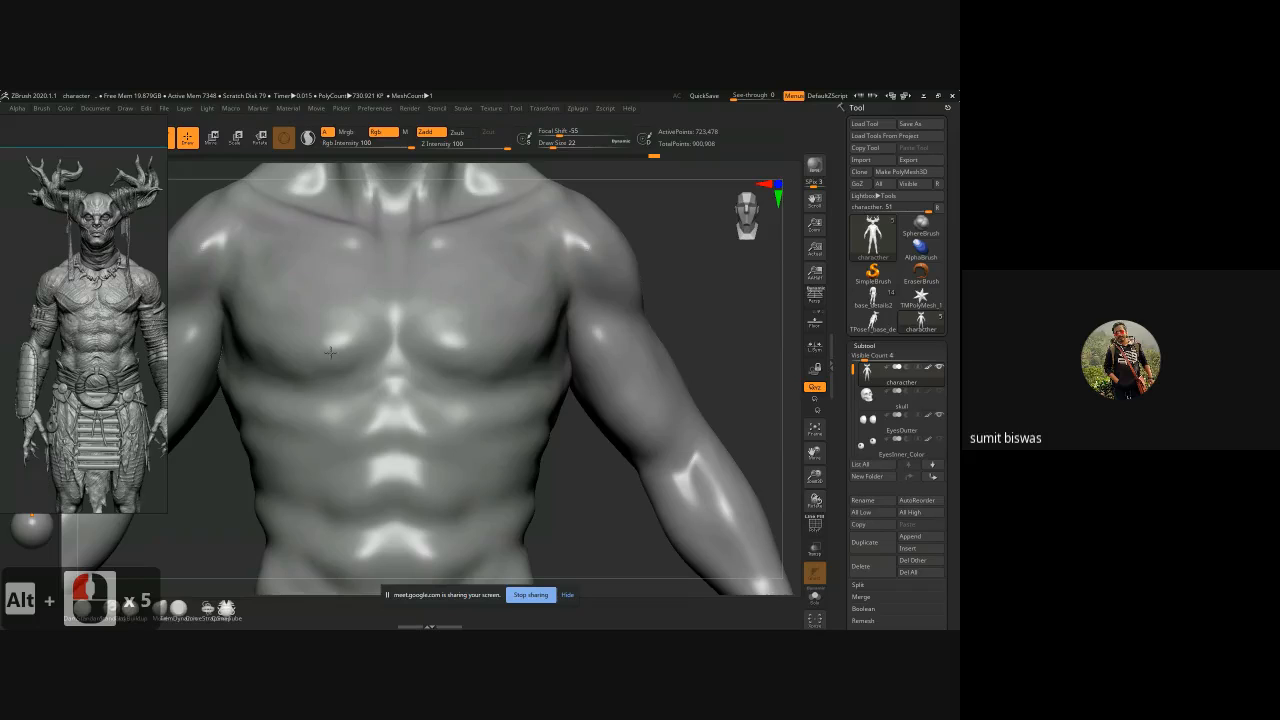
left_click_drag(258, 346, 282, 360, "shift")
Step: Build up the side rib muscles beneath the armpit with diagonal clay strokes and smooth them into the torso
mouse_move(627, 507)
left_mouse_down("alt")
mouse_move(607, 452)
mouse_move(573, 459)
mouse_move(589, 429)
mouse_move(560, 412)
left_mouse_up("alt")
left_click_drag(554, 300, 555, 282)
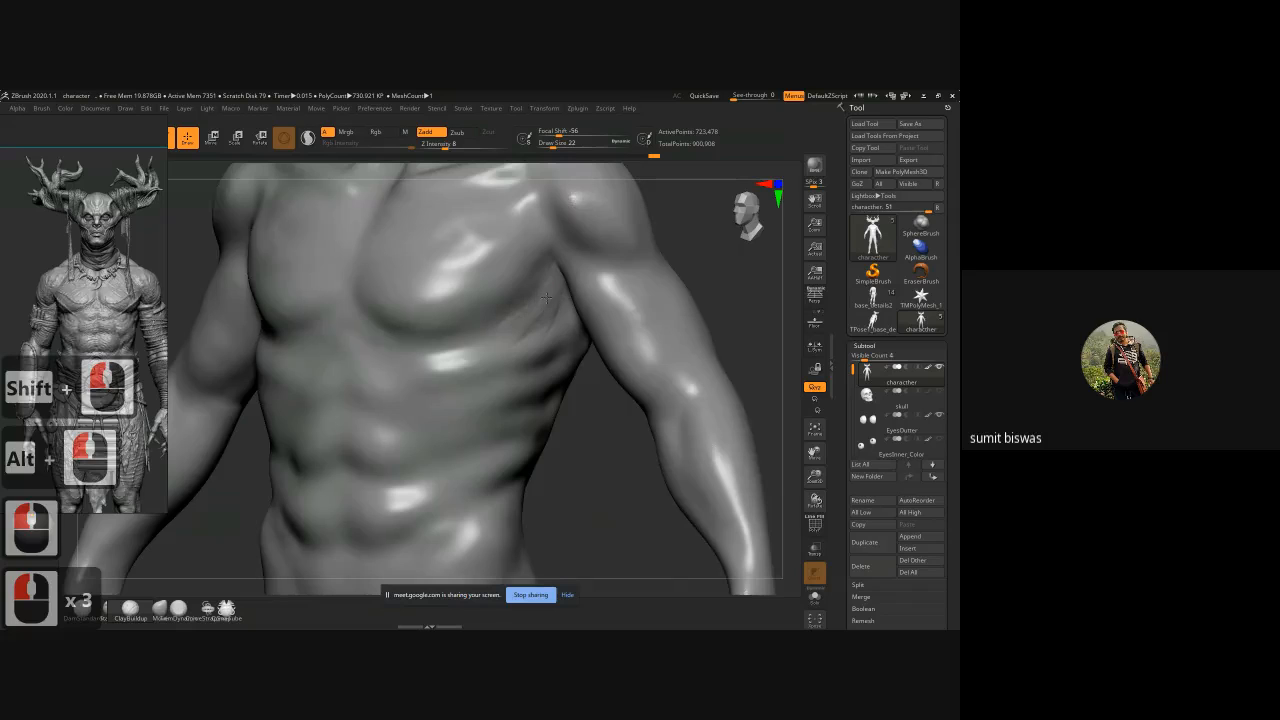
mouse_move(533, 338)
left_mouse_down()
mouse_move(548, 318)
mouse_move(538, 370)
mouse_move(557, 292)
mouse_move(505, 327)
left_mouse_up()
mouse_move(530, 370)
left_mouse_down()
mouse_move(563, 340)
mouse_move(566, 364)
left_mouse_up()
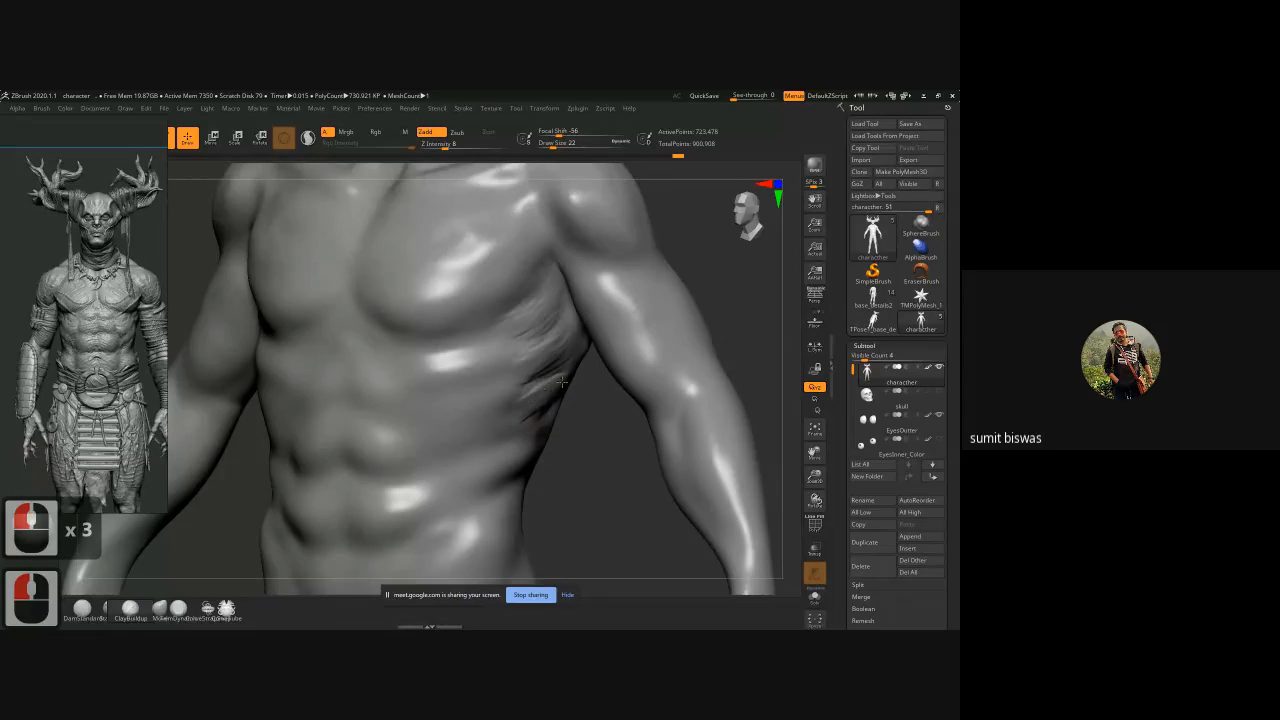
mouse_move(531, 418)
left_mouse_down()
mouse_move(561, 394)
mouse_move(495, 357)
left_mouse_up()
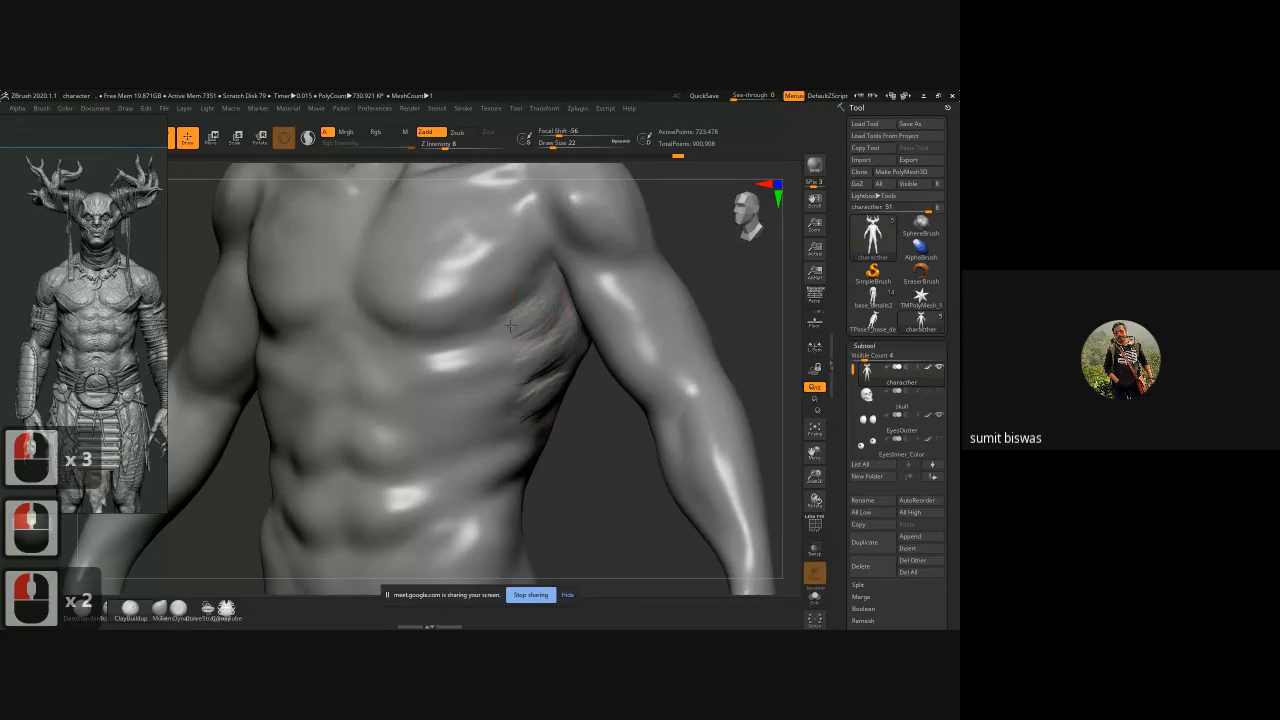
mouse_move(530, 312)
left_mouse_down()
mouse_move(566, 343)
mouse_move(566, 381)
left_mouse_up()
left_click_drag(600, 421, 552, 422)
mouse_move(548, 421)
left_mouse_down()
mouse_move(520, 440)
mouse_move(533, 430)
left_mouse_up()
mouse_move(580, 373)
left_mouse_down()
mouse_move(508, 415)
mouse_move(508, 380)
left_mouse_up()
left_click_drag(523, 318, 458, 340, "shift")
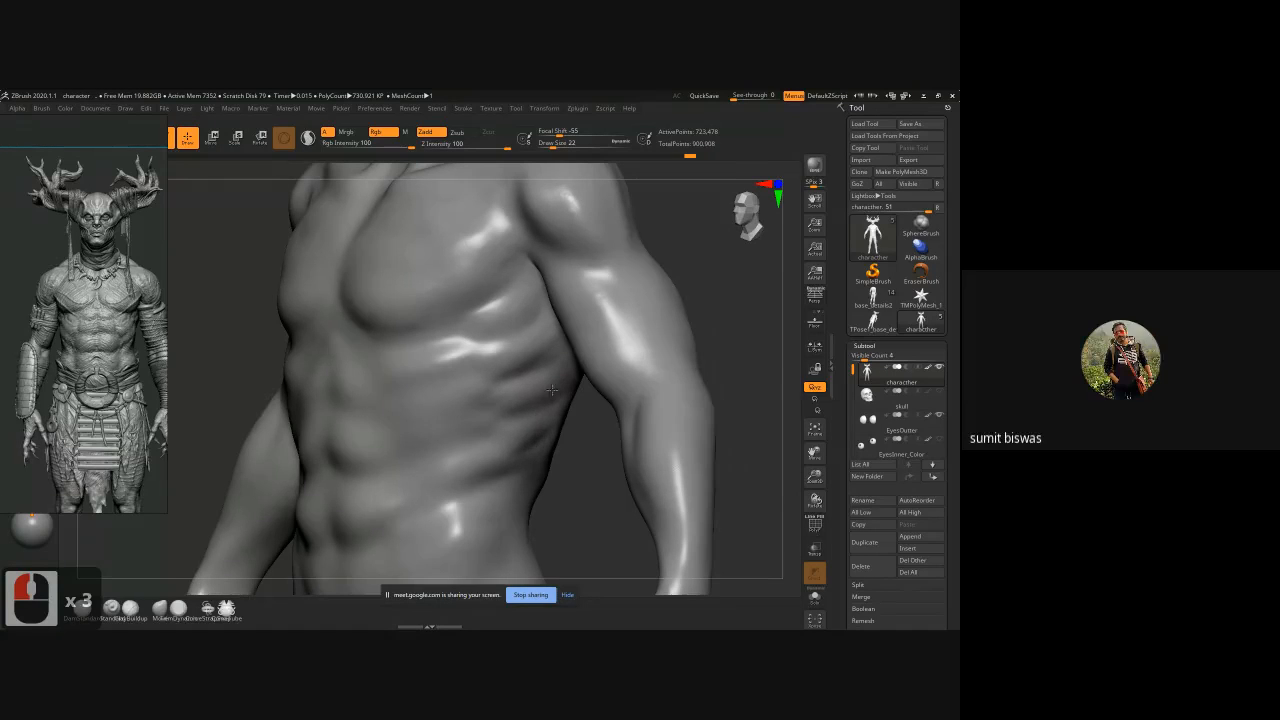
mouse_move(536, 416)
left_mouse_down("shift")
mouse_move(531, 372)
mouse_move(428, 361)
mouse_move(516, 337)
mouse_move(420, 367)
mouse_move(428, 406)
left_mouse_up("shift")
Step: Add slanted rib strokes between the abdominals and the side muscles below the chest, and soften them
mouse_move(482, 400)
left_mouse_down()
mouse_move(432, 416)
mouse_move(436, 459)
left_mouse_up()
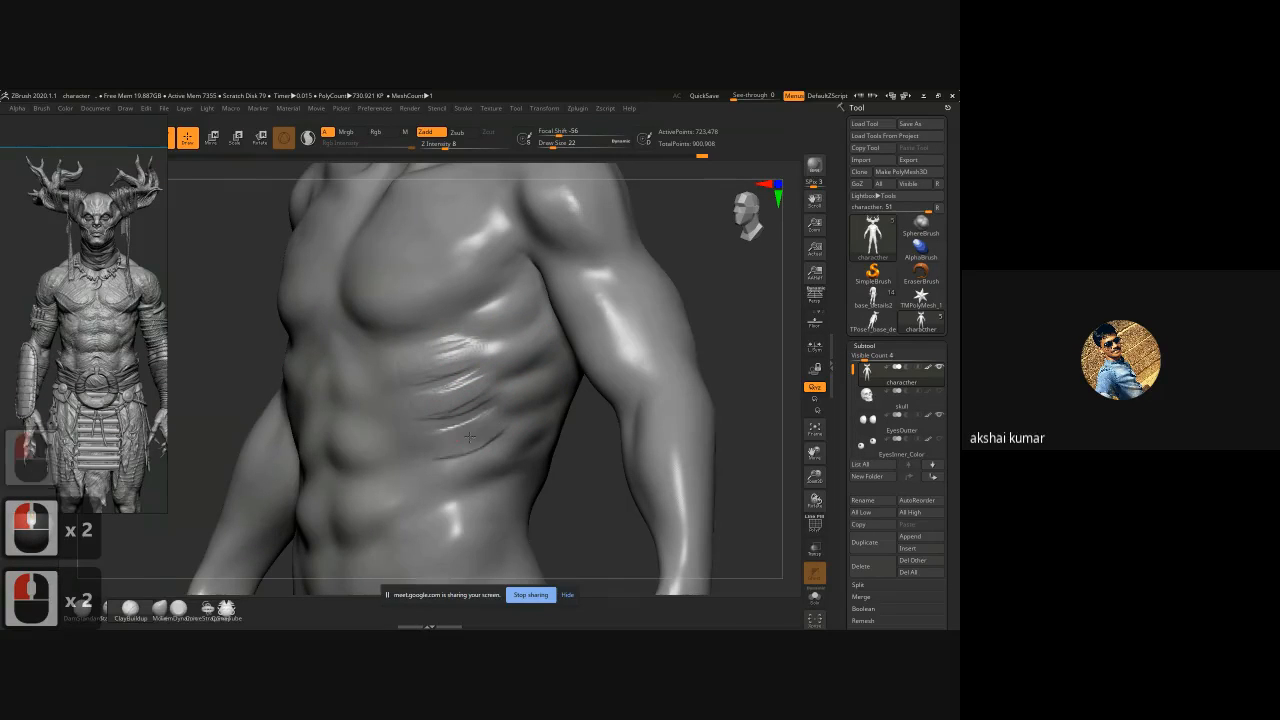
mouse_move(494, 407)
left_mouse_down()
mouse_move(436, 430)
mouse_move(442, 450)
mouse_move(456, 386)
mouse_move(430, 375)
mouse_move(465, 352)
left_mouse_up()
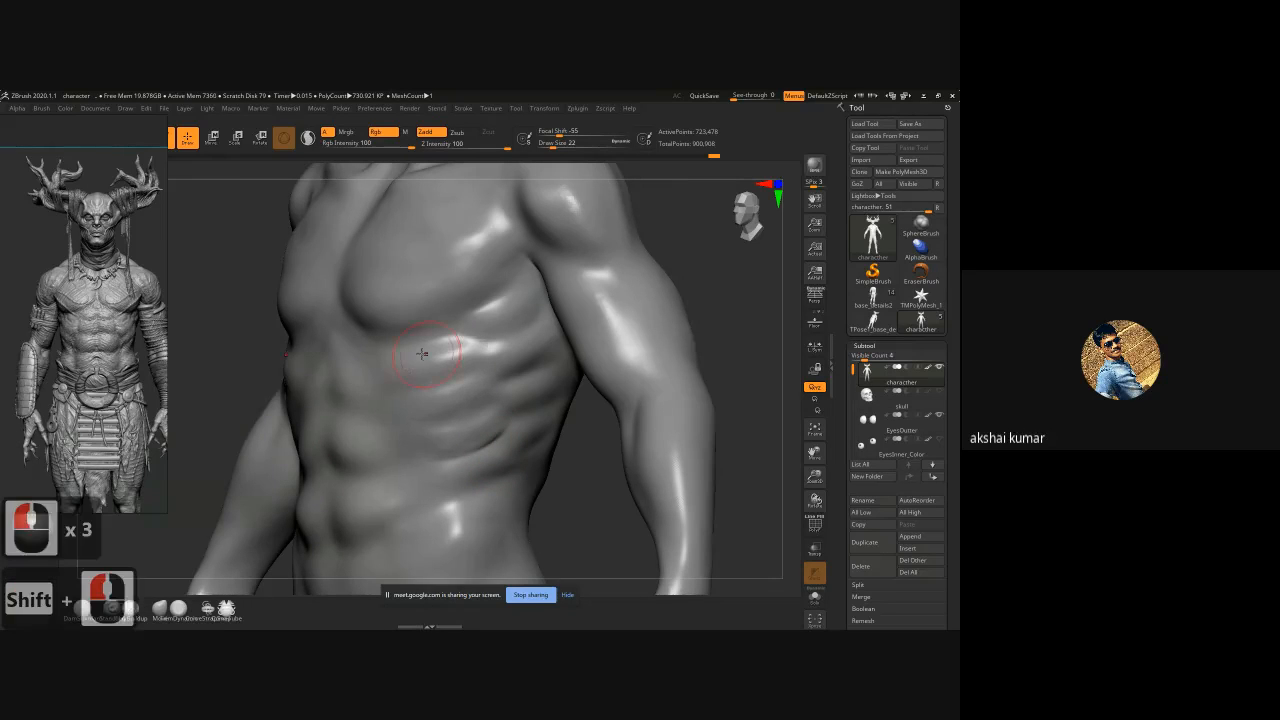
left_click_drag(508, 440, 465, 445, "shift")
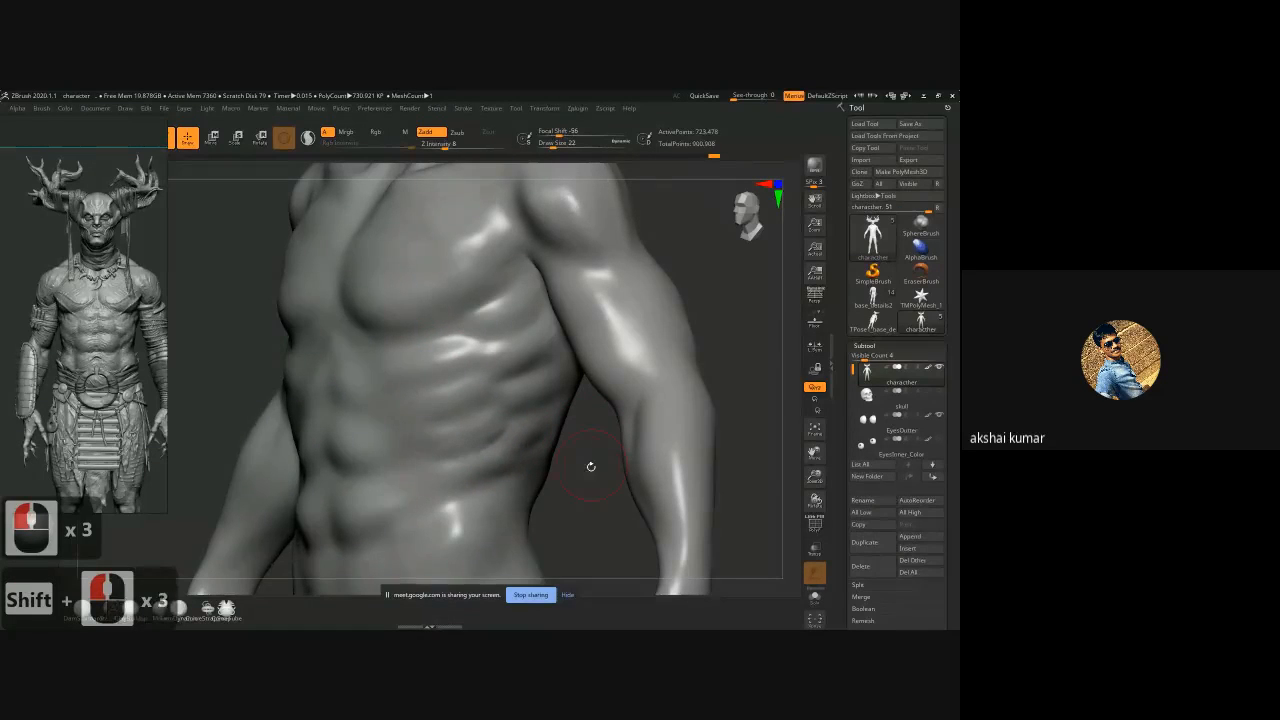
Step: Enlarge the brush to a draw size of 30 and build up the oblique muscle at the waist above the hip
left_click_drag(591, 466, 588, 374, "alt")
left_click_drag(585, 382, 622, 376)
key("bracketright")
key("bracketright")
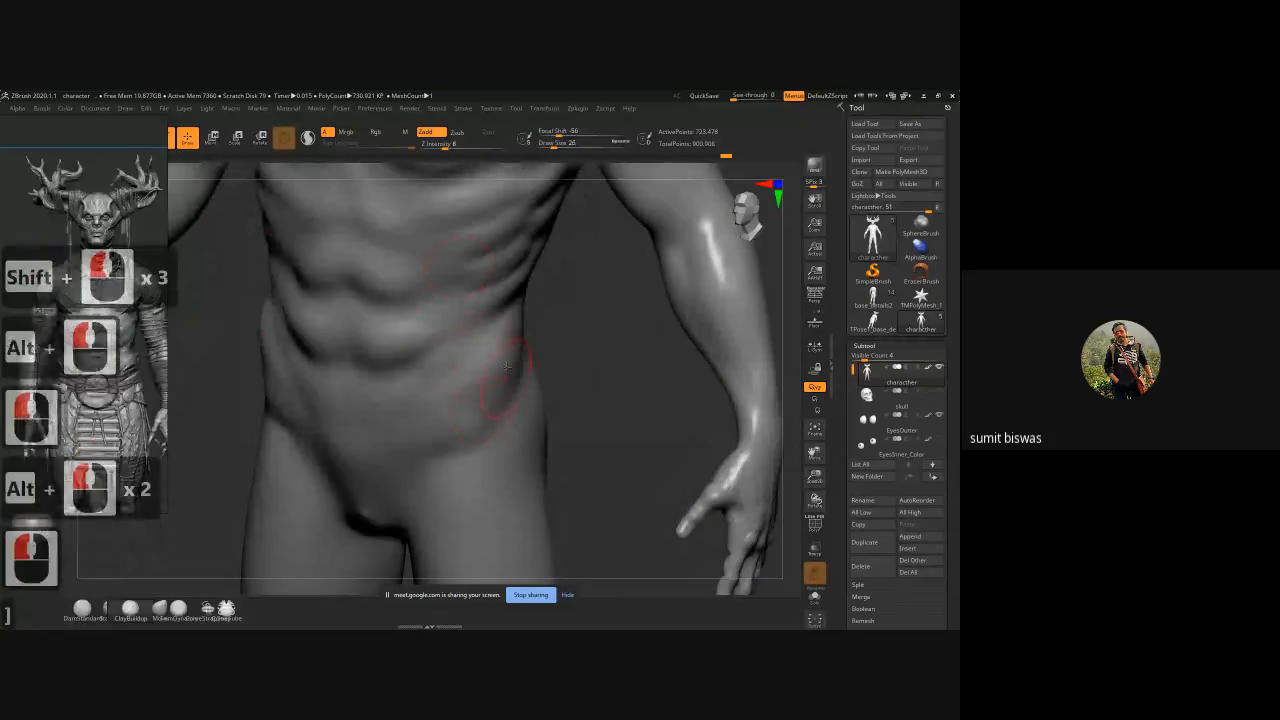
mouse_move(583, 371)
left_mouse_down()
mouse_move(510, 350)
mouse_move(548, 318)
mouse_move(520, 388)
mouse_move(464, 457)
left_mouse_up()
mouse_move(540, 405)
left_mouse_down()
mouse_move(456, 466)
mouse_move(514, 342)
left_mouse_up()
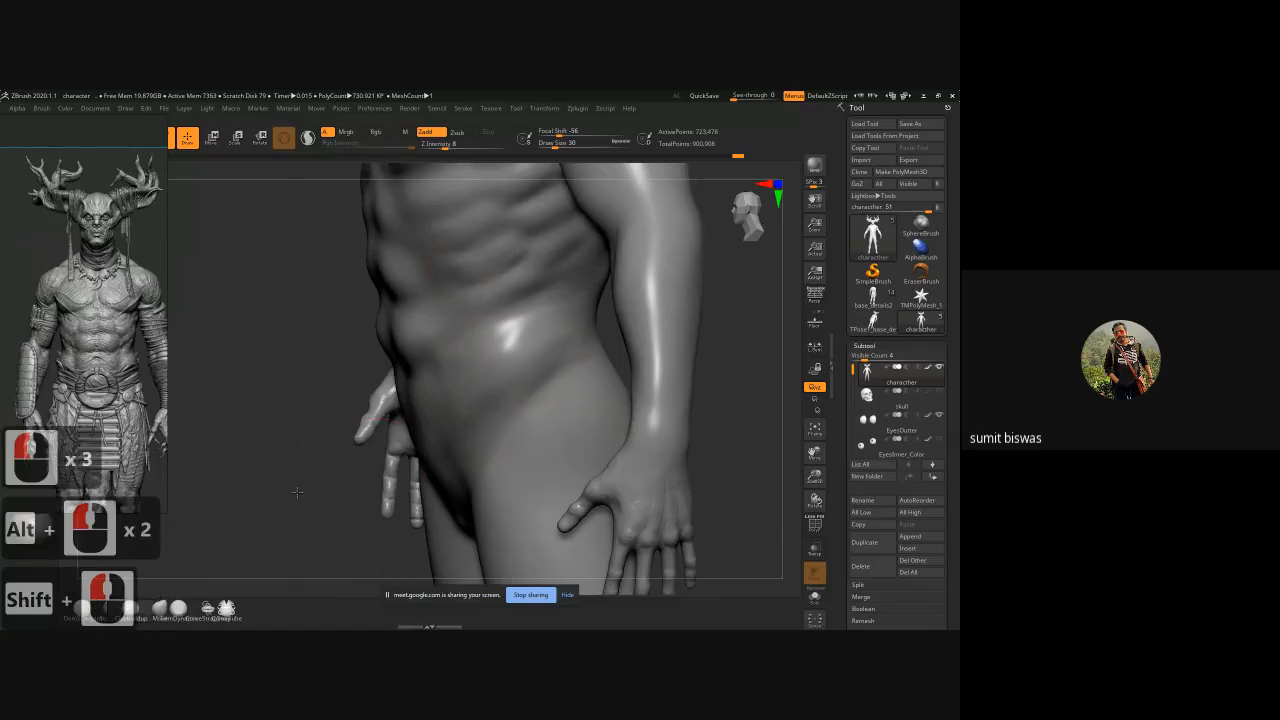
Step: Build up the lower abdomen with crosshatched clay strokes from the groin up to the navel area
left_click_drag(297, 490, 425, 445)
left_click_drag(627, 364, 648, 357, "shift")
left_click_drag(580, 380, 552, 428, "alt")
mouse_move(371, 552)
left_mouse_down()
mouse_move(346, 546)
mouse_move(322, 512)
mouse_move(371, 508)
mouse_move(352, 559)
mouse_move(406, 513)
left_mouse_up()
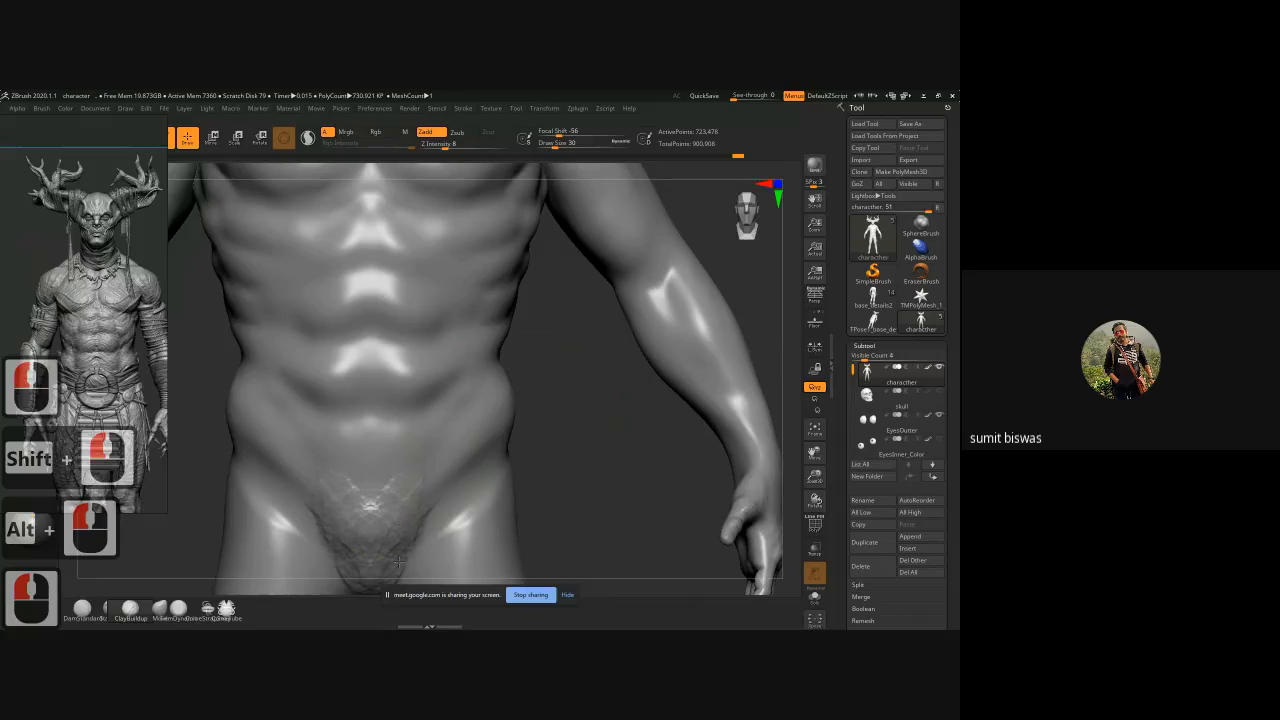
mouse_move(398, 561)
left_mouse_down()
mouse_move(394, 474)
mouse_move(371, 488)
left_mouse_up()
left_click_drag(580, 423, 611, 382, "alt")
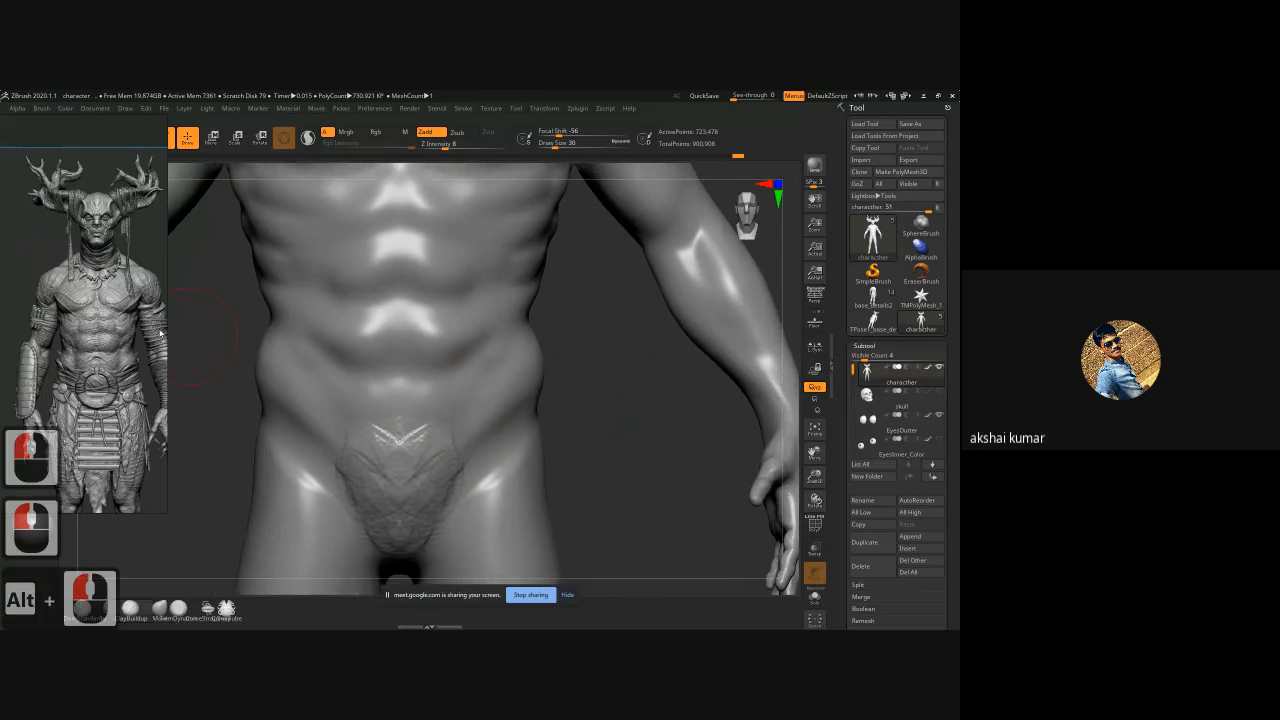
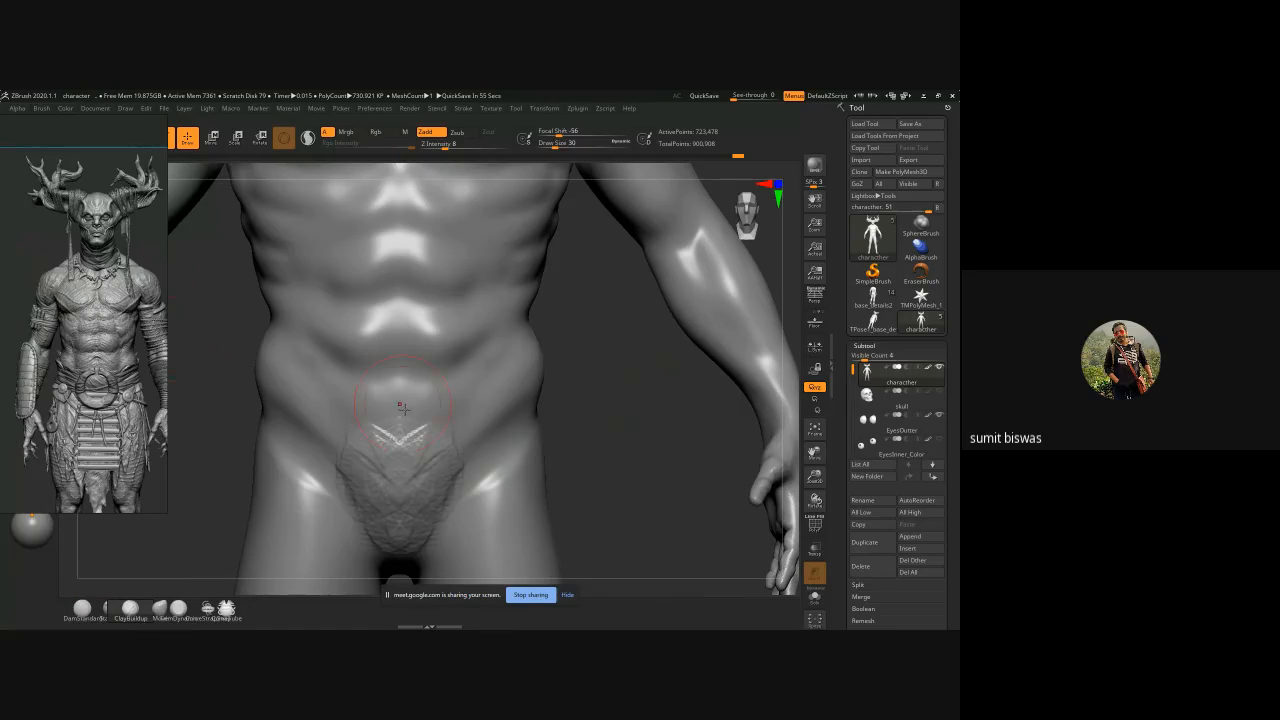
mouse_move(382, 390)
left_mouse_down()
mouse_move(346, 424)
mouse_move(366, 392)
mouse_move(347, 394)
mouse_move(385, 386)
mouse_move(401, 396)
mouse_move(394, 440)
mouse_move(374, 398)
left_mouse_up()
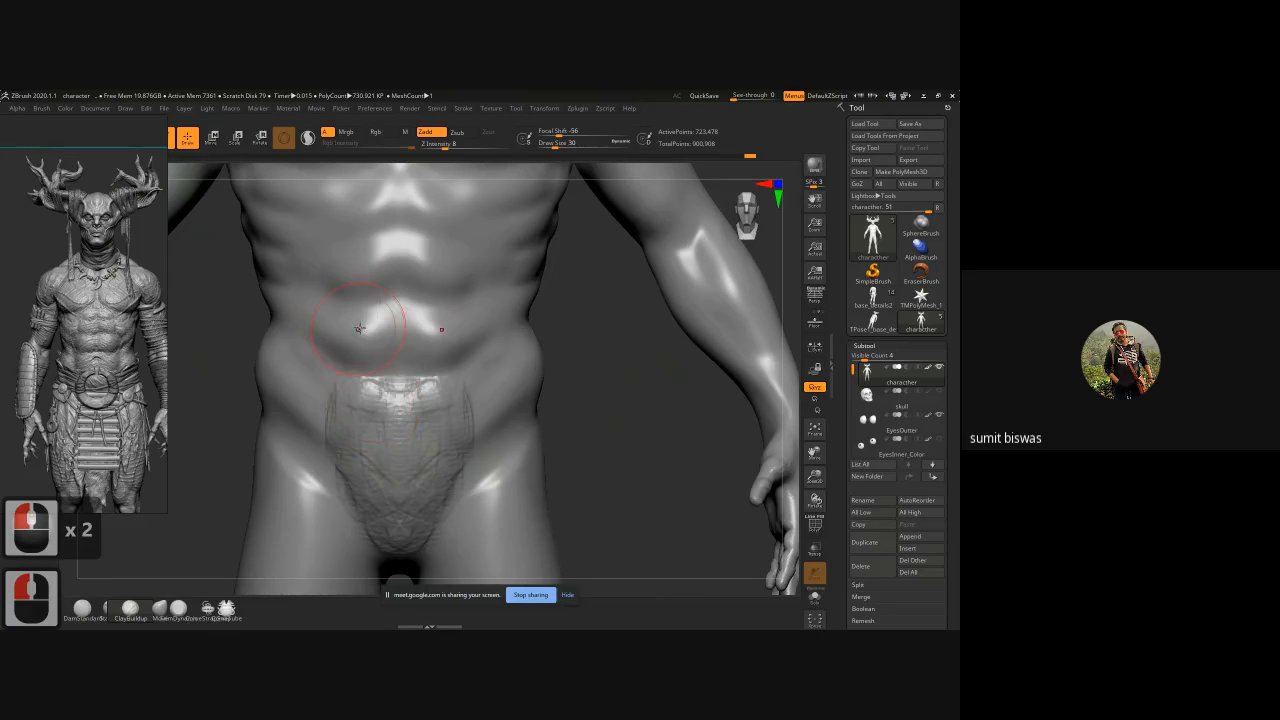
Step: Build up the paired abdominal blocks up to the breastbone and extend strokes across the adjoining ribs
mouse_move(359, 328)
left_mouse_down()
mouse_move(390, 320)
mouse_move(355, 316)
mouse_move(388, 326)
mouse_move(372, 312)
left_mouse_up()
mouse_move(366, 378)
left_mouse_down()
mouse_move(390, 374)
mouse_move(333, 415)
mouse_move(367, 402)
mouse_move(381, 434)
mouse_move(350, 512)
left_mouse_up()
left_click_drag(382, 441, 389, 459)
left_click_drag(374, 400, 398, 425)
left_click_drag(667, 357, 639, 432, "alt")
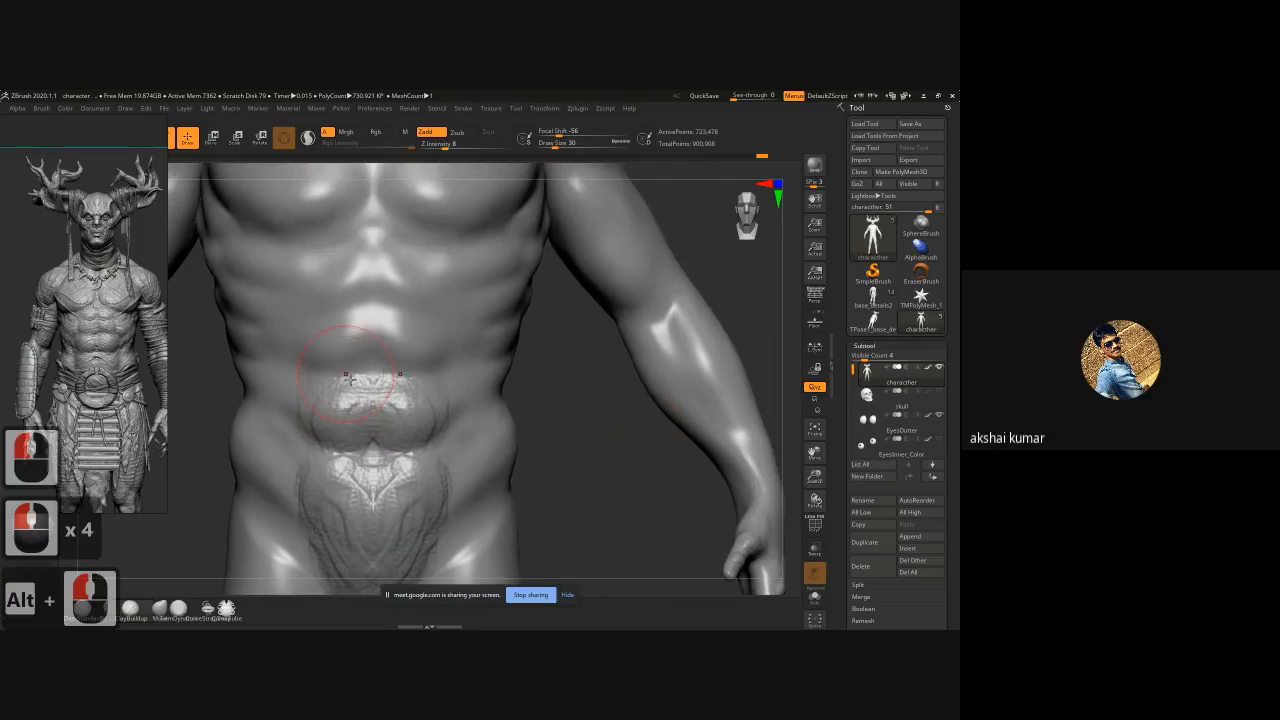
left_click_drag(331, 385, 350, 382)
mouse_move(347, 294)
left_mouse_down()
mouse_move(352, 318)
mouse_move(319, 320)
mouse_move(362, 311)
left_mouse_up()
mouse_move(375, 262)
left_mouse_down()
mouse_move(345, 245)
mouse_move(316, 255)
mouse_move(362, 272)
mouse_move(373, 212)
mouse_move(331, 243)
mouse_move(339, 280)
mouse_move(366, 280)
mouse_move(344, 326)
mouse_move(360, 339)
left_mouse_up()
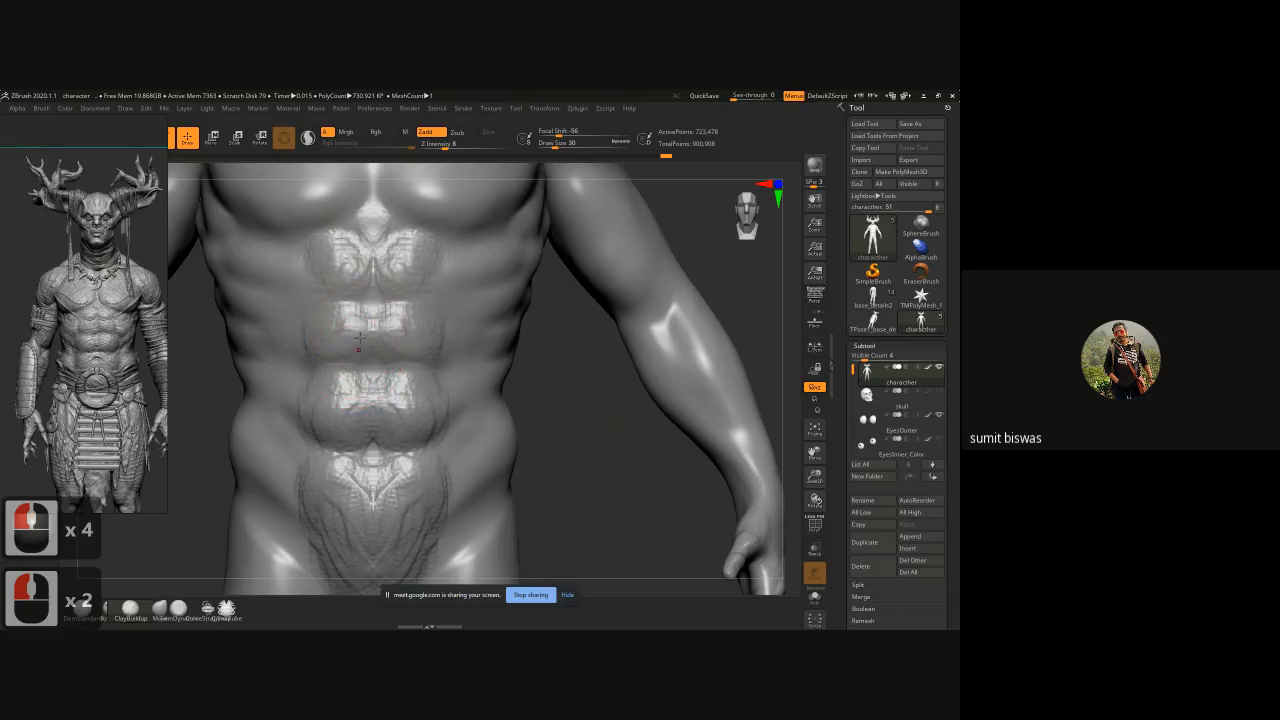
mouse_move(367, 224)
left_mouse_down()
mouse_move(362, 270)
mouse_move(379, 268)
mouse_move(377, 226)
left_mouse_up()
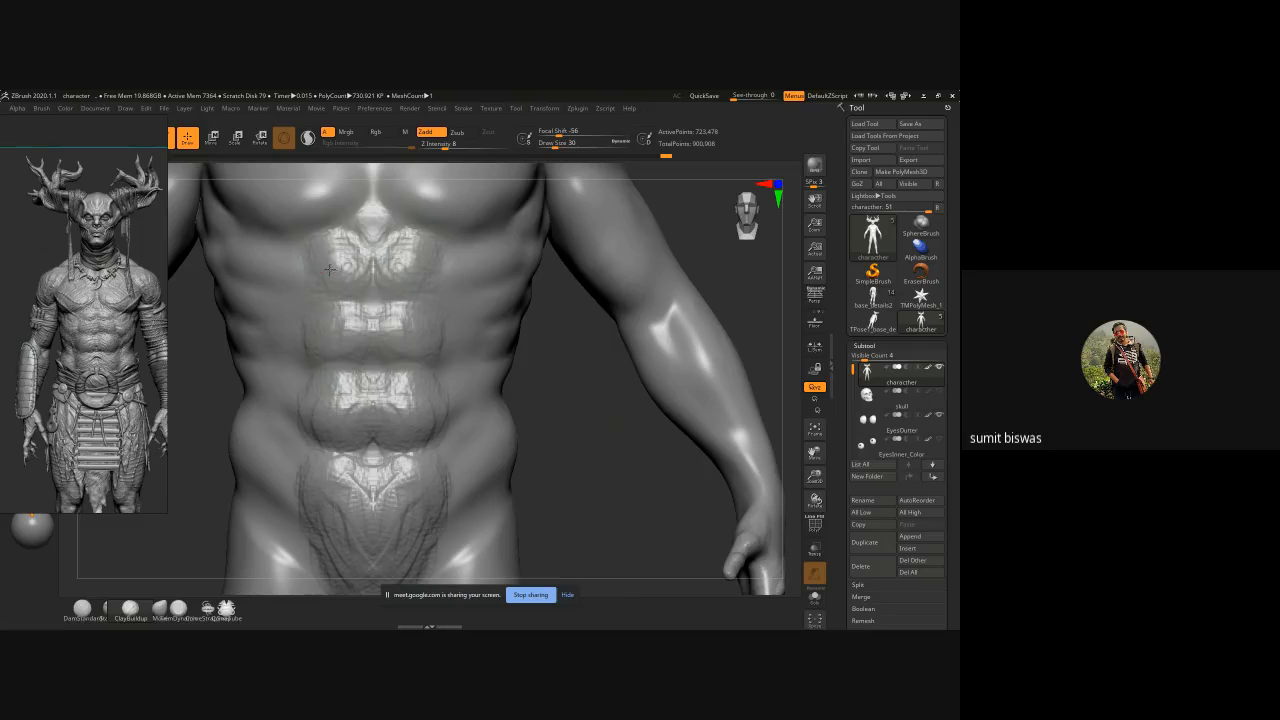
mouse_move(329, 269)
left_mouse_down()
mouse_move(318, 284)
mouse_move(256, 263)
mouse_move(261, 366)
mouse_move(204, 343)
mouse_move(302, 358)
left_mouse_up()
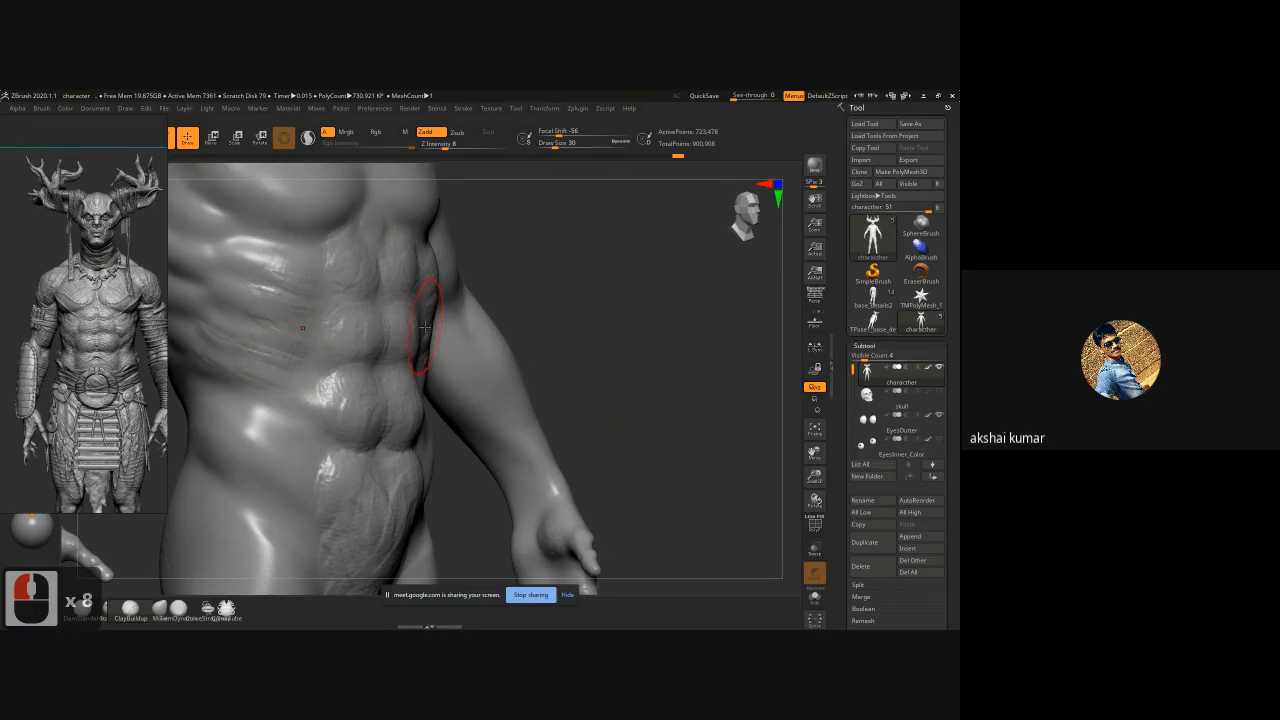
Step: Build up the upper trapezius on the back with clay strokes from the neck base out to the shoulders
scroll(528, 329, "down", 5)
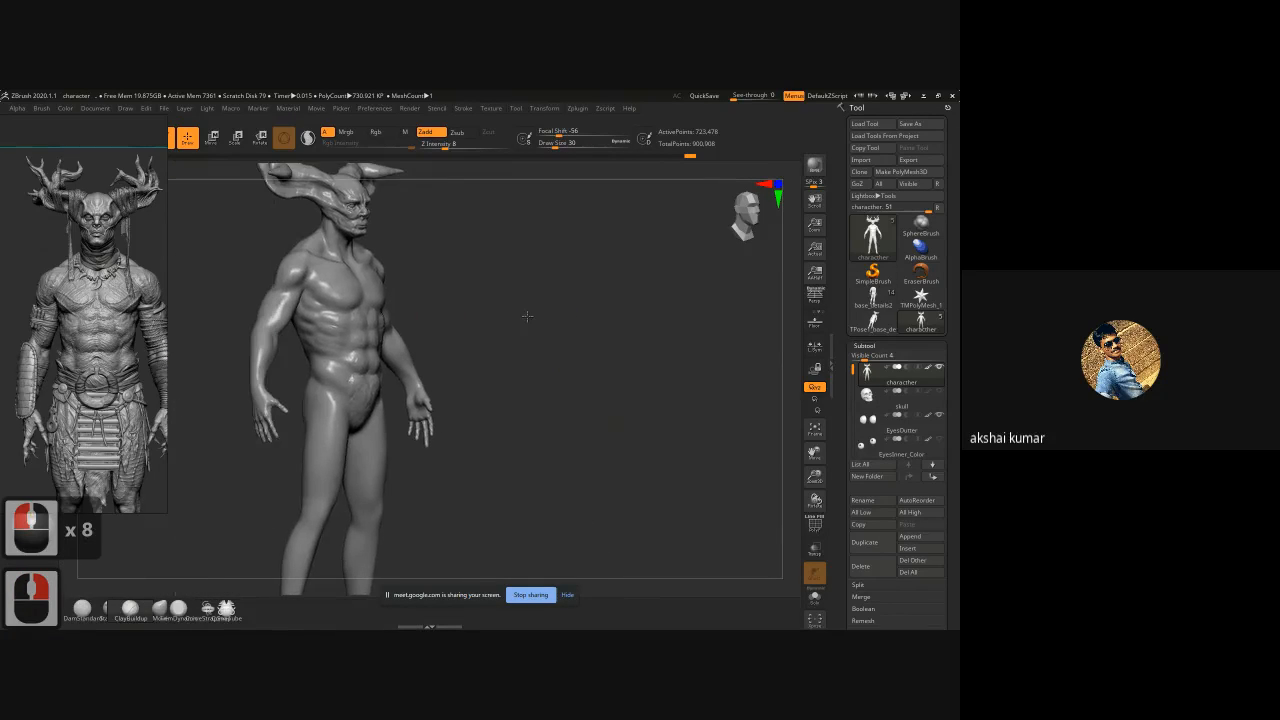
mouse_move(527, 317)
left_mouse_down()
mouse_move(557, 329)
mouse_move(529, 311)
mouse_move(529, 343)
mouse_move(536, 307)
left_mouse_up()
left_click_drag(537, 257, 577, 294, "alt")
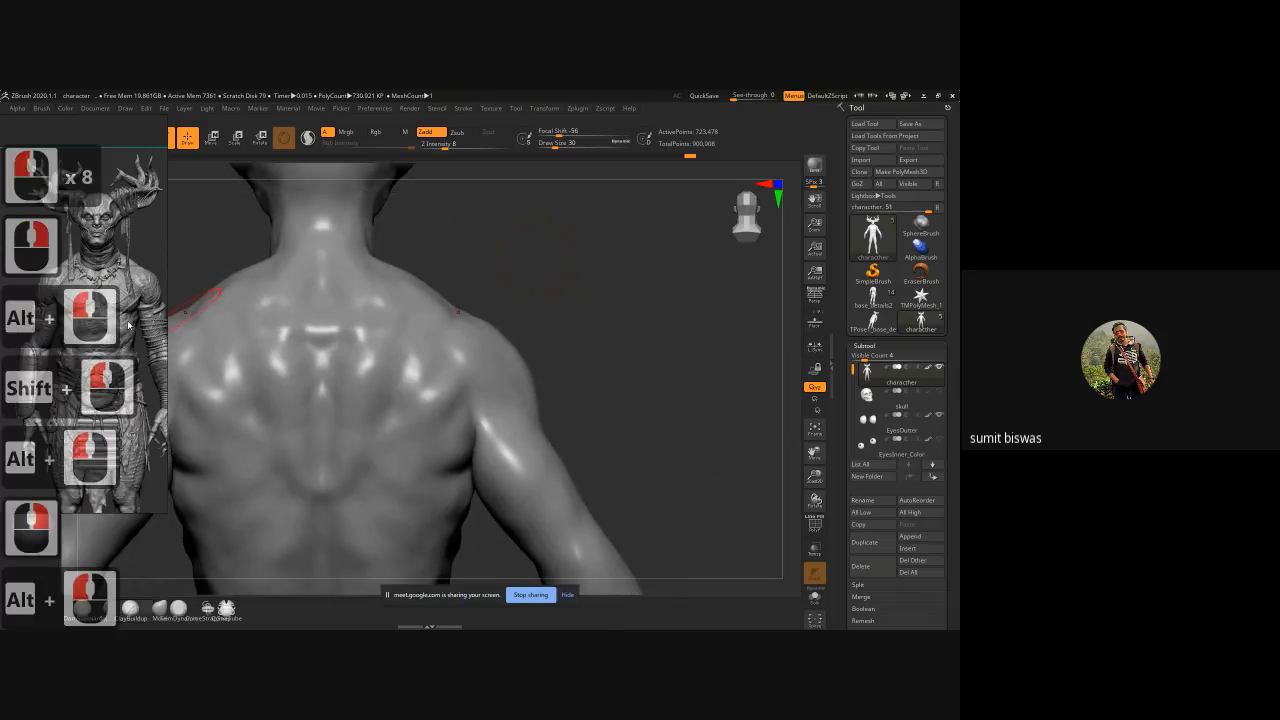
left_click(186, 311)
left_click(186, 311)
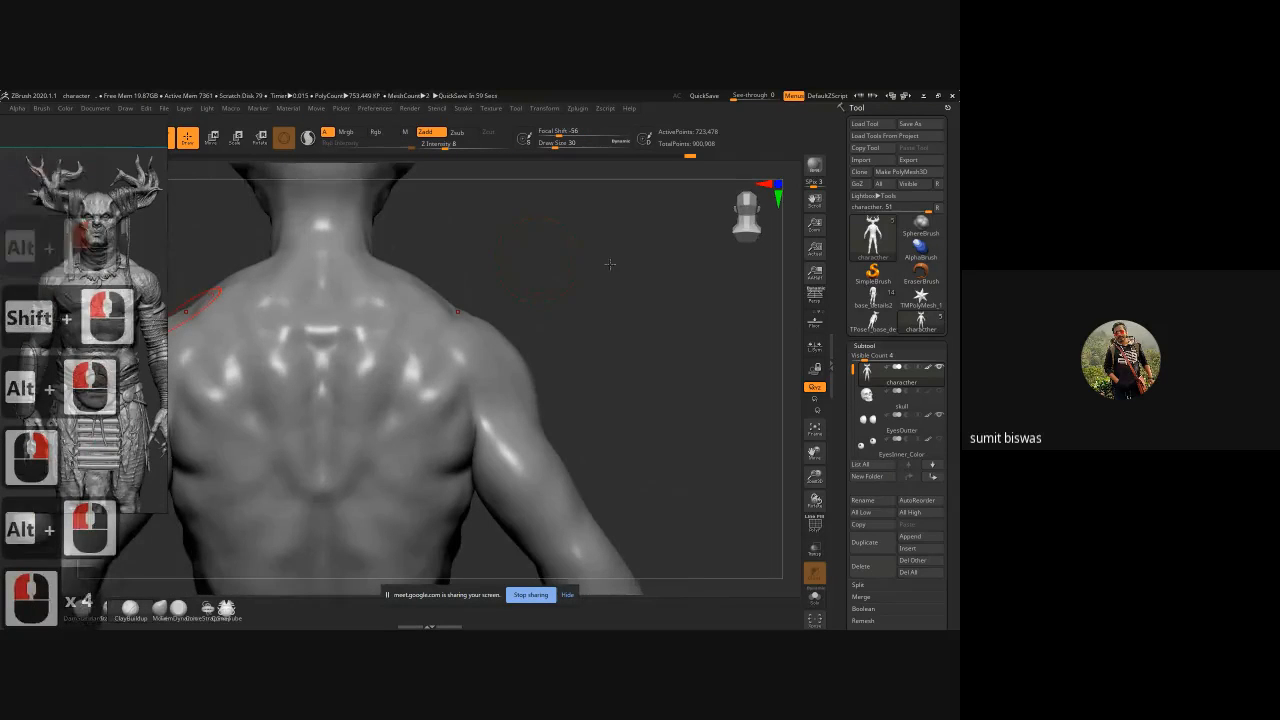
left_click_drag(608, 263, 597, 294)
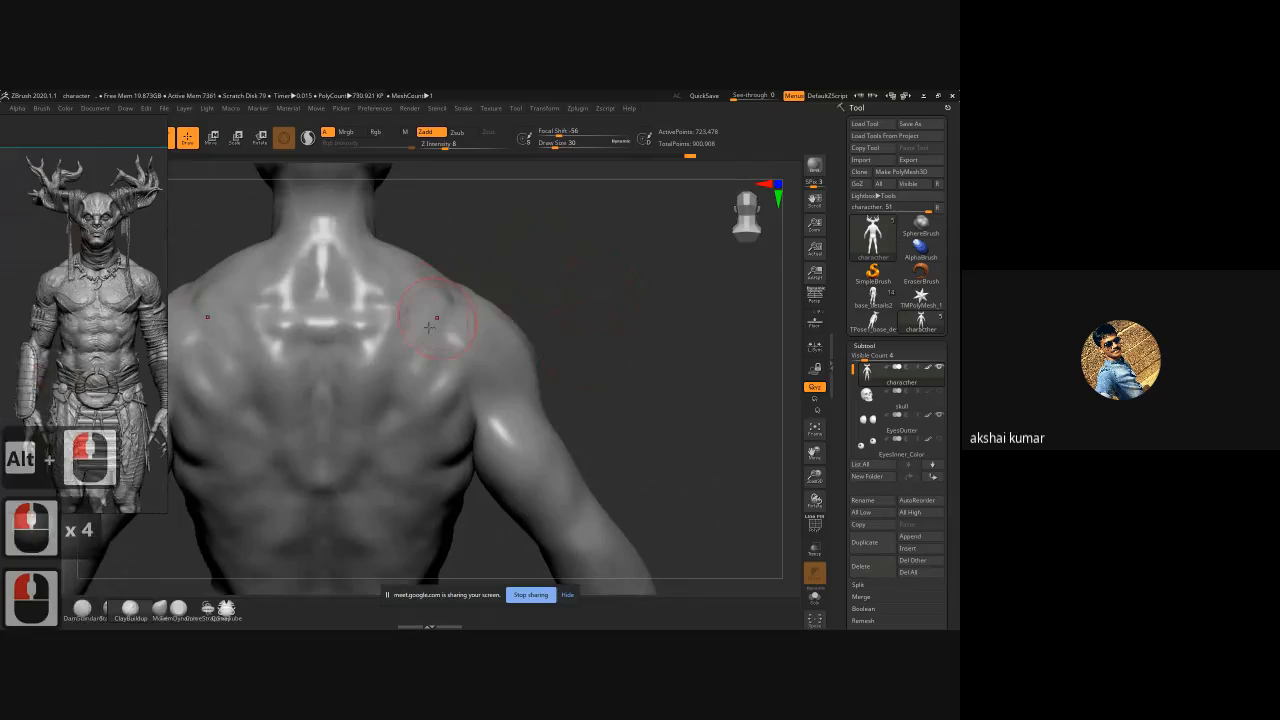
mouse_move(365, 258)
left_mouse_down()
mouse_move(360, 284)
mouse_move(354, 260)
mouse_move(388, 313)
mouse_move(366, 286)
mouse_move(412, 311)
mouse_move(386, 378)
left_mouse_up()
left_click_drag(376, 326, 378, 354)
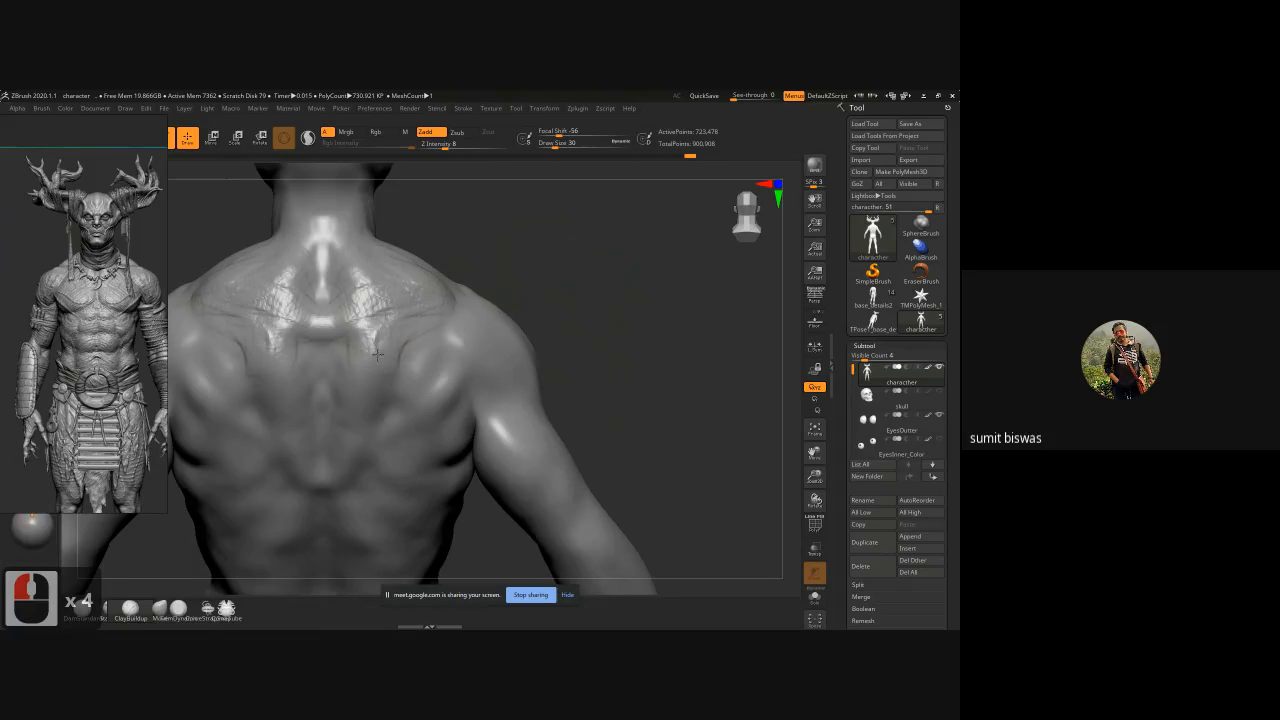
Step: Shape the lower trapezius with clay strokes tapering to a V along the spine, and reinforce its outer edges
mouse_move(377, 403)
left_mouse_down()
mouse_move(384, 431)
mouse_move(351, 451)
left_mouse_up()
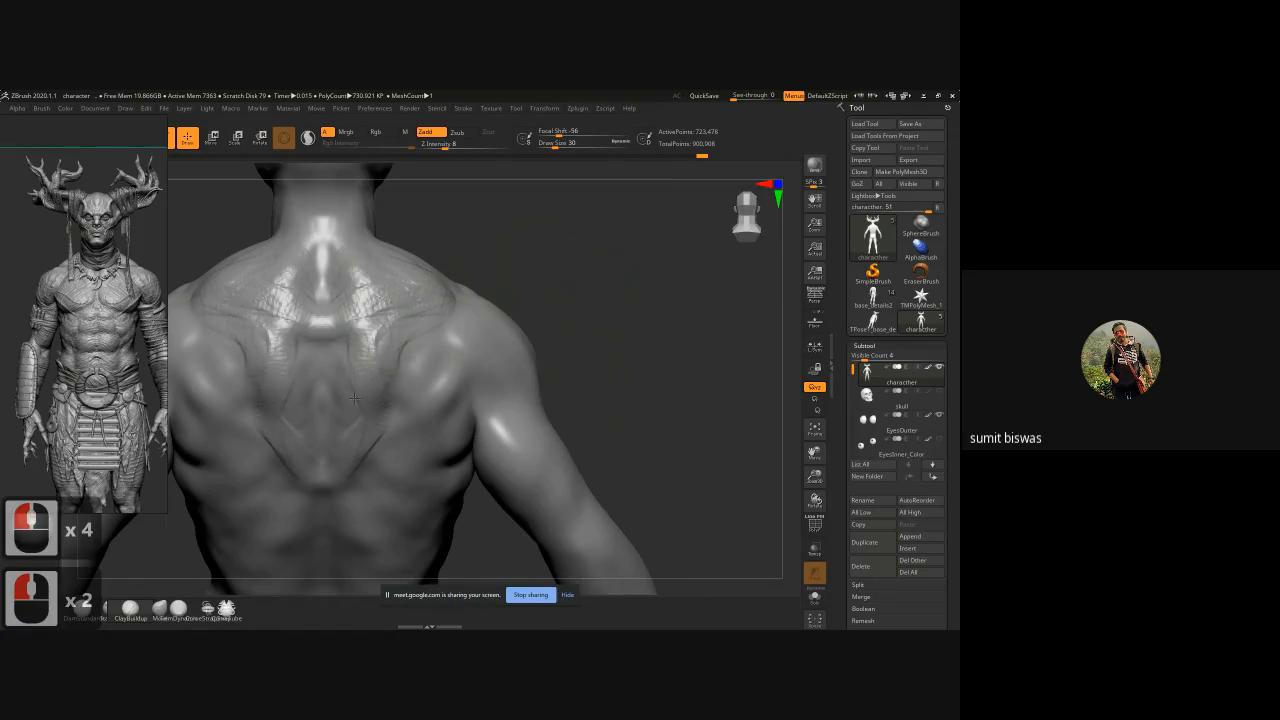
left_click_drag(338, 350, 340, 398)
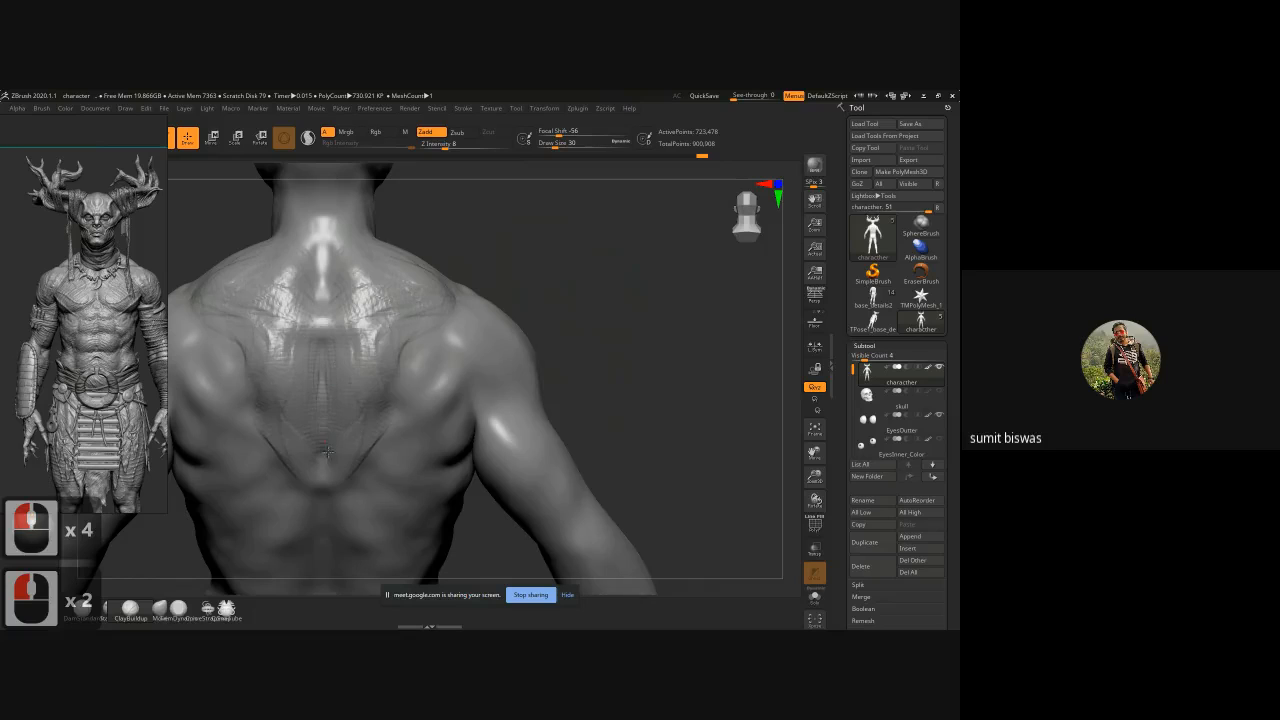
mouse_move(328, 452)
left_mouse_down()
mouse_move(376, 414)
mouse_move(376, 438)
mouse_move(328, 456)
left_mouse_up()
mouse_move(430, 288)
left_mouse_down()
mouse_move(440, 295)
mouse_move(362, 322)
mouse_move(362, 298)
mouse_move(350, 349)
mouse_move(387, 368)
left_mouse_up()
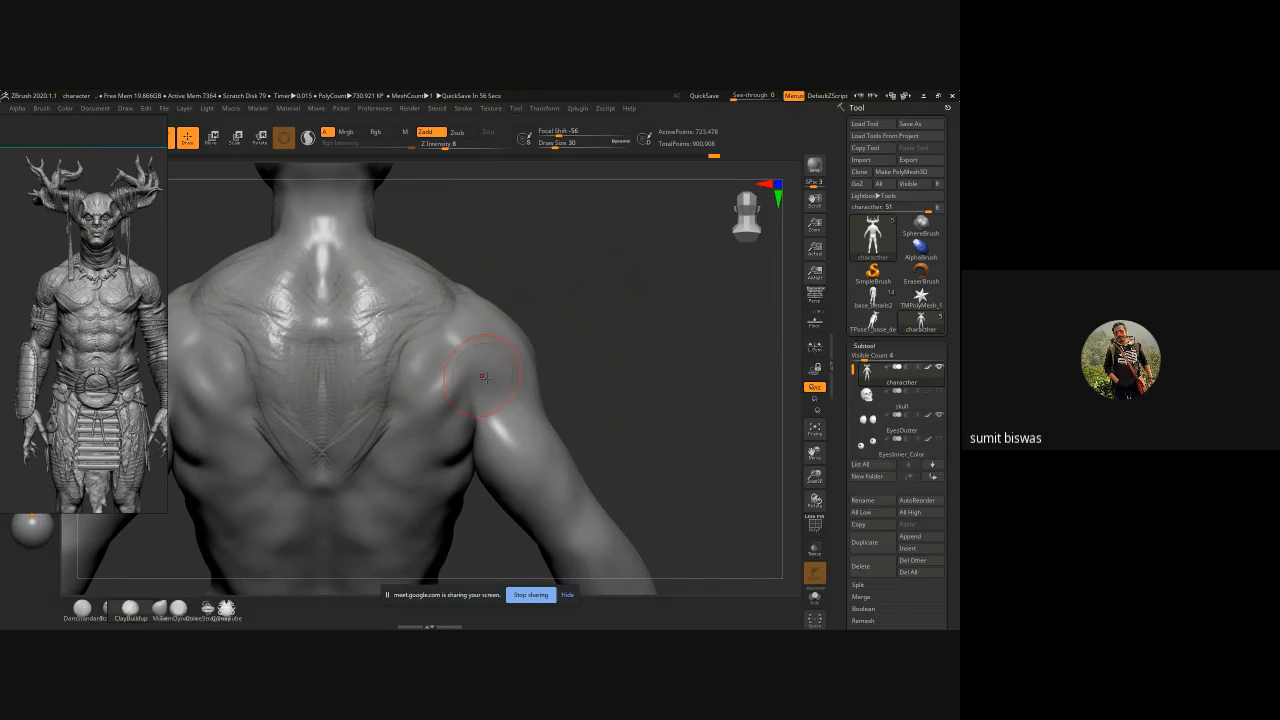
Step: Sculpt the shoulder blade muscles with short clay strokes between the trapezius and the armpit
left_click_drag(484, 377, 478, 348)
left_click_drag(566, 323, 576, 282, "alt")
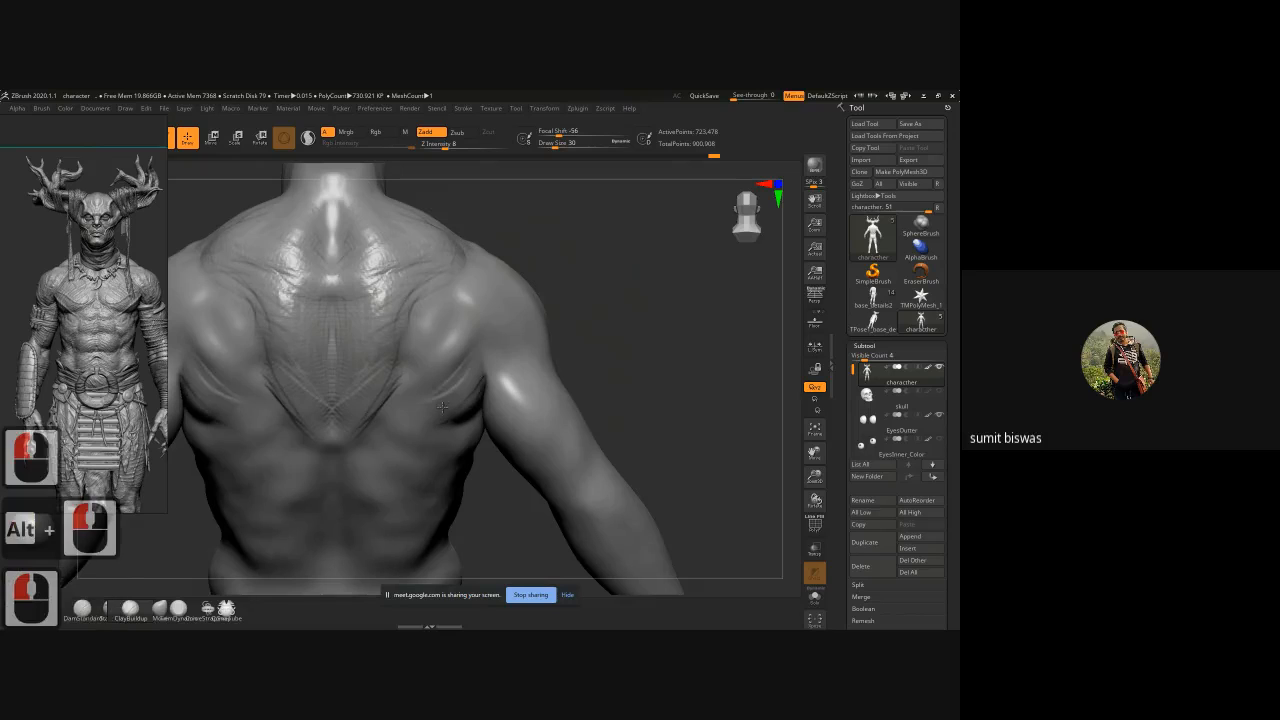
left_click(456, 370)
left_click(436, 385)
left_click_drag(460, 320, 428, 362)
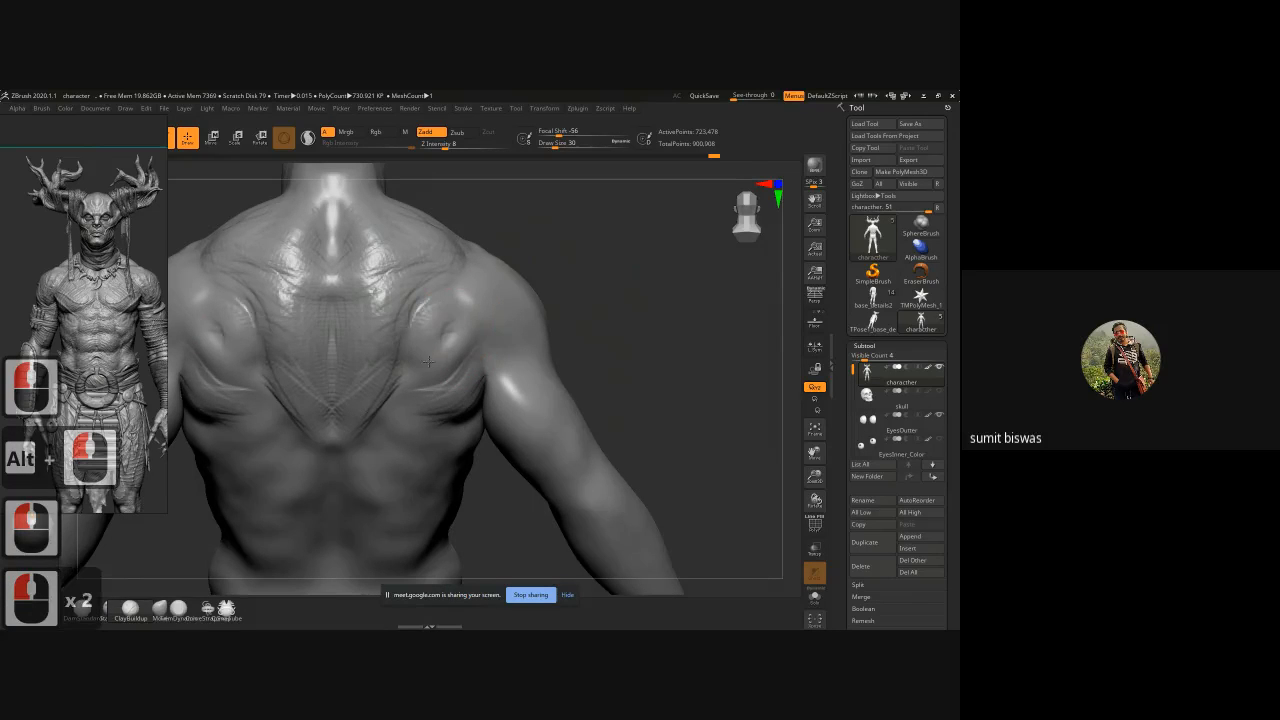
left_click(445, 340)
left_click(438, 338)
left_click(418, 405)
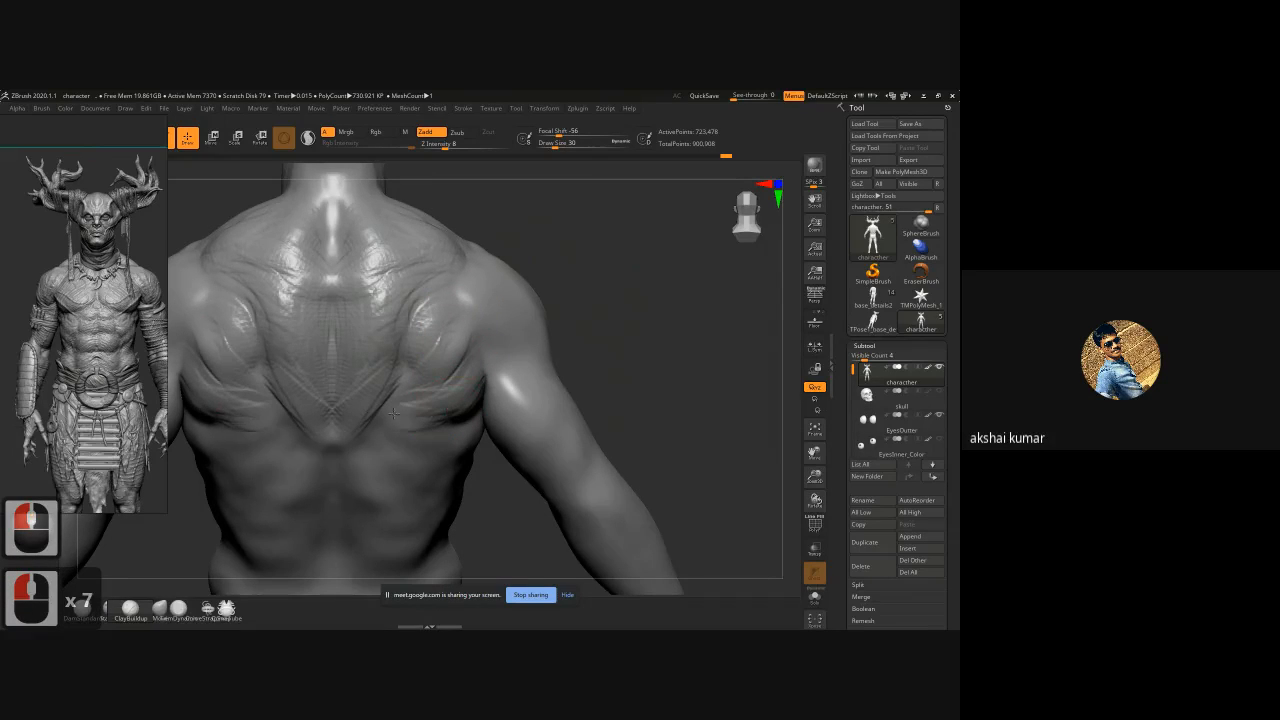
left_click(408, 400)
left_click_drag(406, 410, 413, 380)
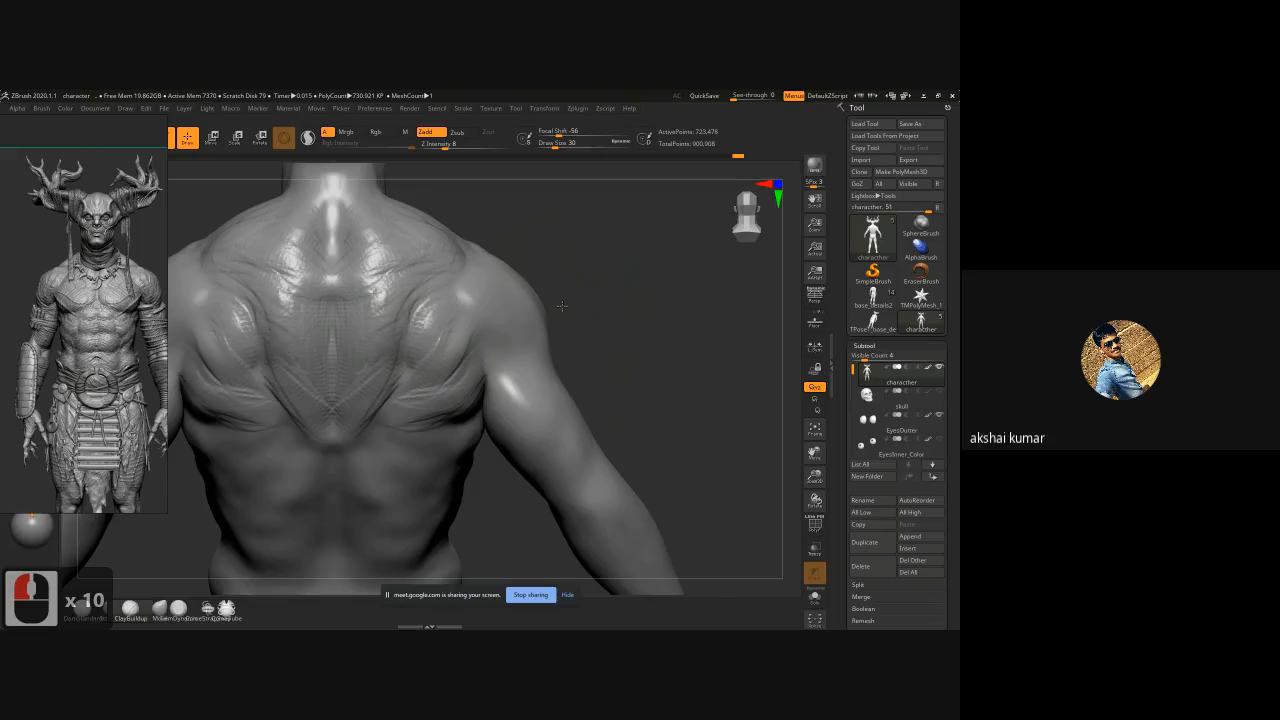
Step: Add muscle fibre strokes over the rear and outer deltoid, running from the shoulder blade toward the upper arm
left_click_drag(562, 306, 520, 320)
mouse_move(520, 320)
left_mouse_down("alt")
mouse_move(564, 337)
mouse_move(540, 325)
left_mouse_up("alt")
mouse_move(447, 312)
left_mouse_down()
mouse_move(522, 388)
mouse_move(502, 328)
left_mouse_up()
left_click_drag(588, 349, 468, 360)
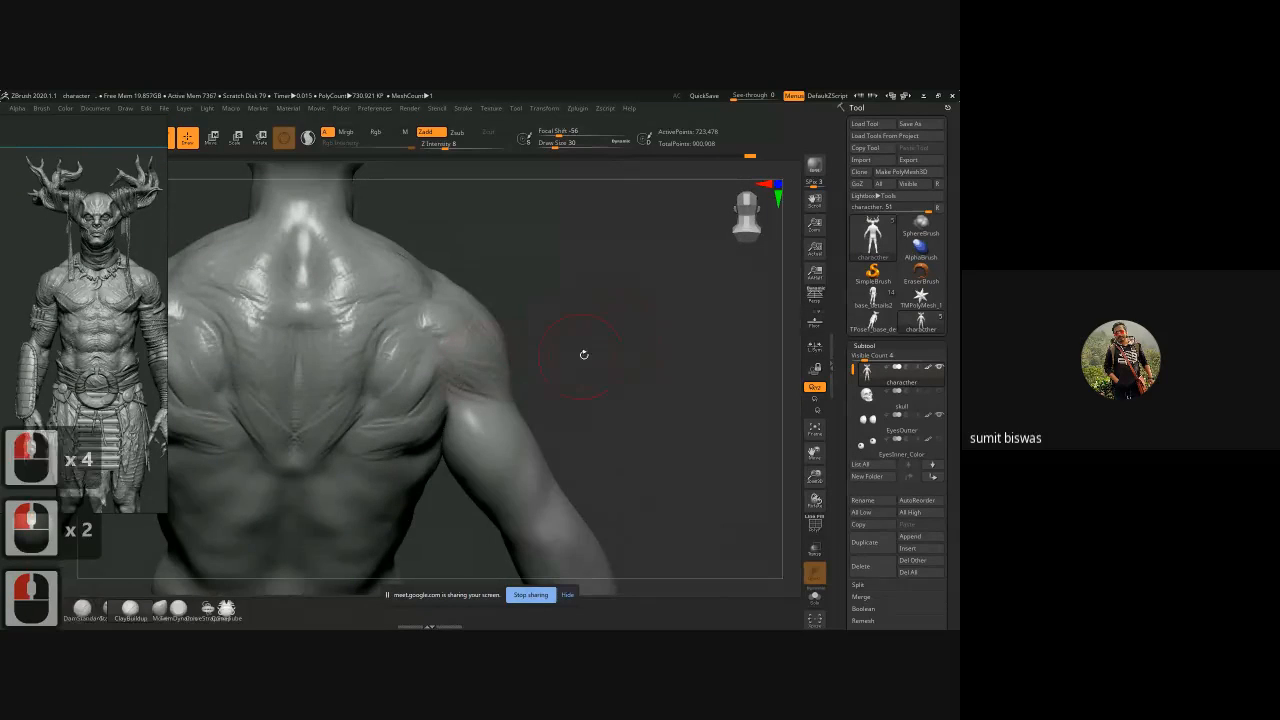
left_click_drag(586, 354, 500, 343)
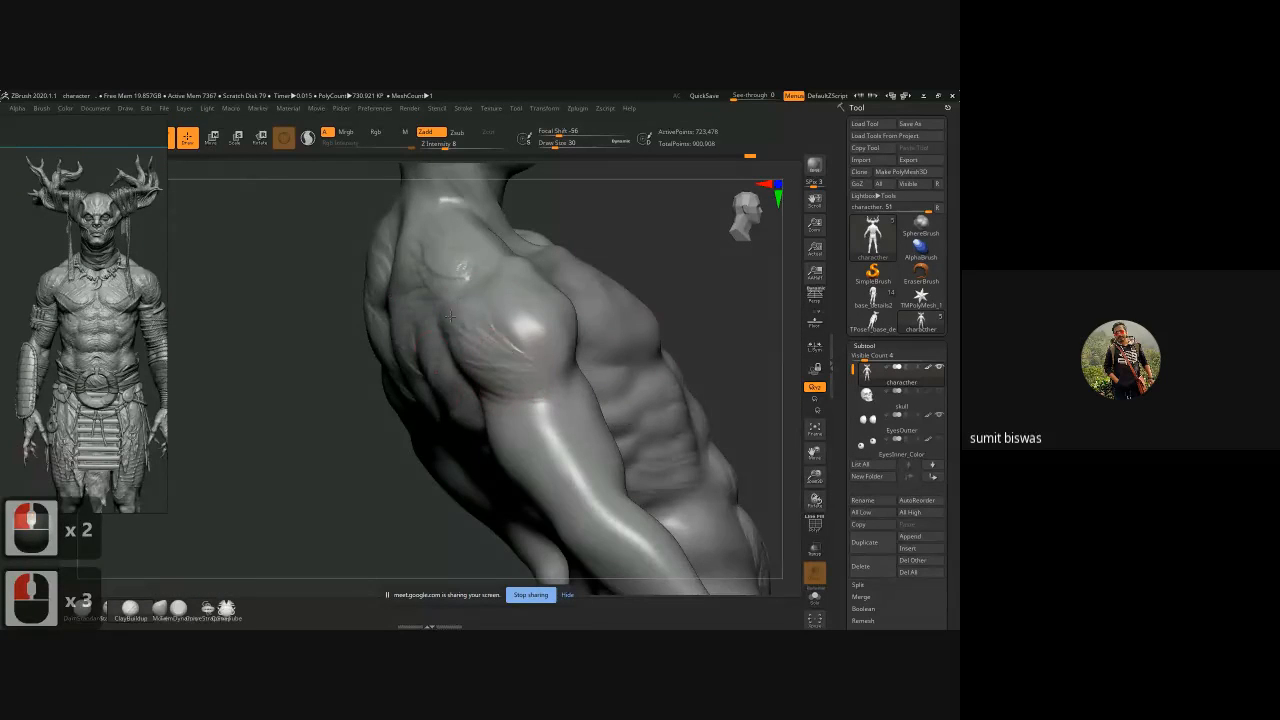
mouse_move(298, 435)
left_mouse_down("alt")
mouse_move(277, 437)
mouse_move(455, 320)
mouse_move(450, 335)
mouse_move(490, 375)
mouse_move(454, 320)
left_mouse_up("alt")
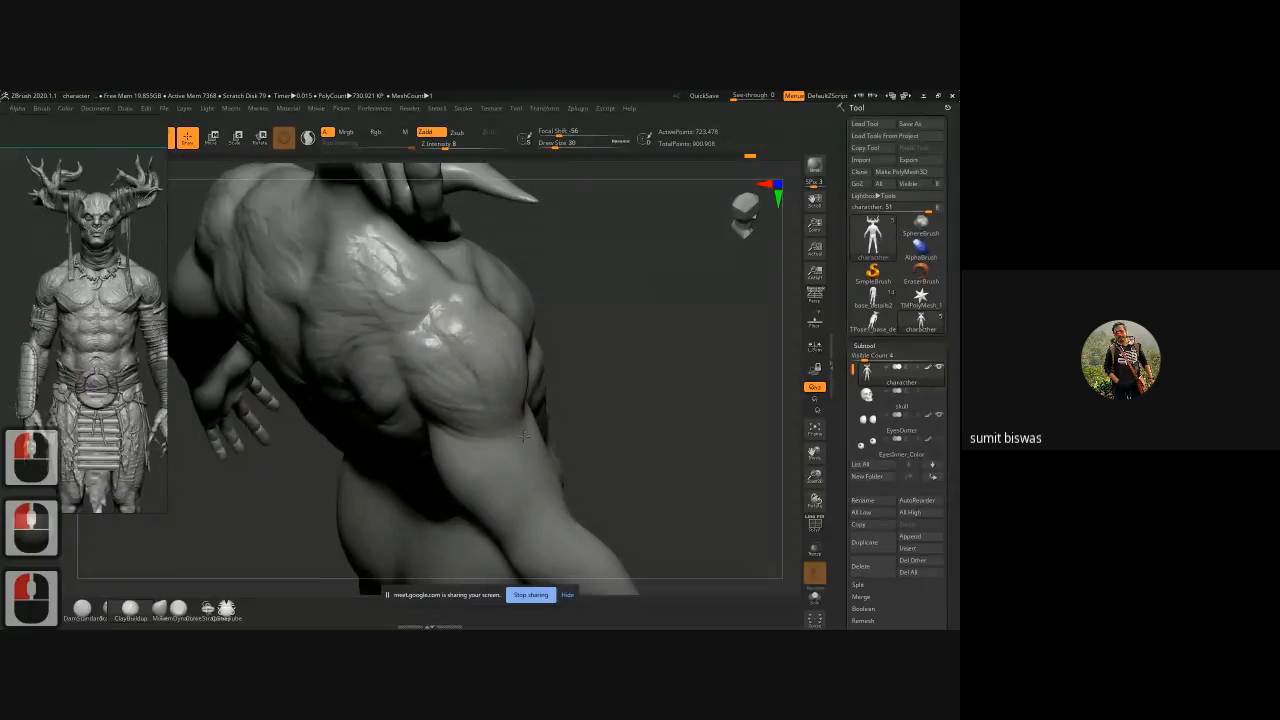
Step: Build up the front deltoid with clay strokes from the collarbone down to its junction with the upper arm
mouse_move(499, 356)
left_mouse_down()
mouse_move(482, 310)
mouse_move(498, 332)
mouse_move(506, 302)
left_mouse_up()
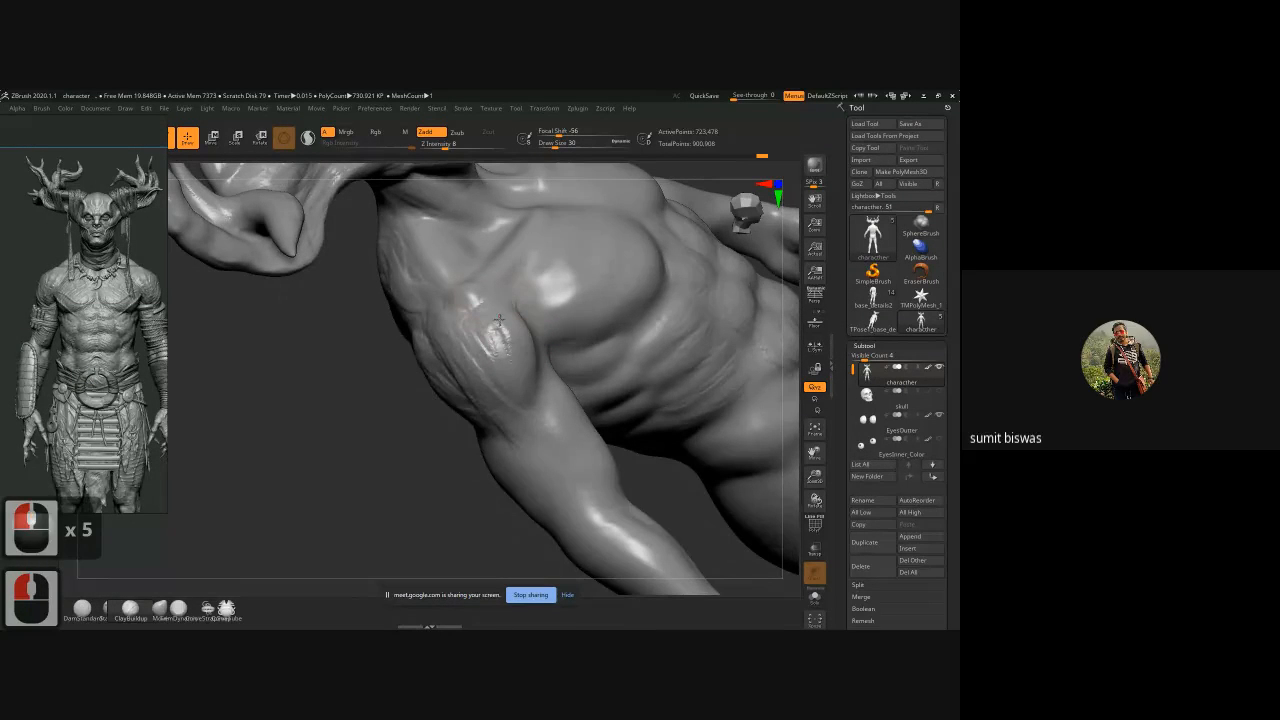
mouse_move(386, 429)
left_mouse_down()
mouse_move(546, 330)
mouse_move(530, 342)
mouse_move(529, 398)
left_mouse_up()
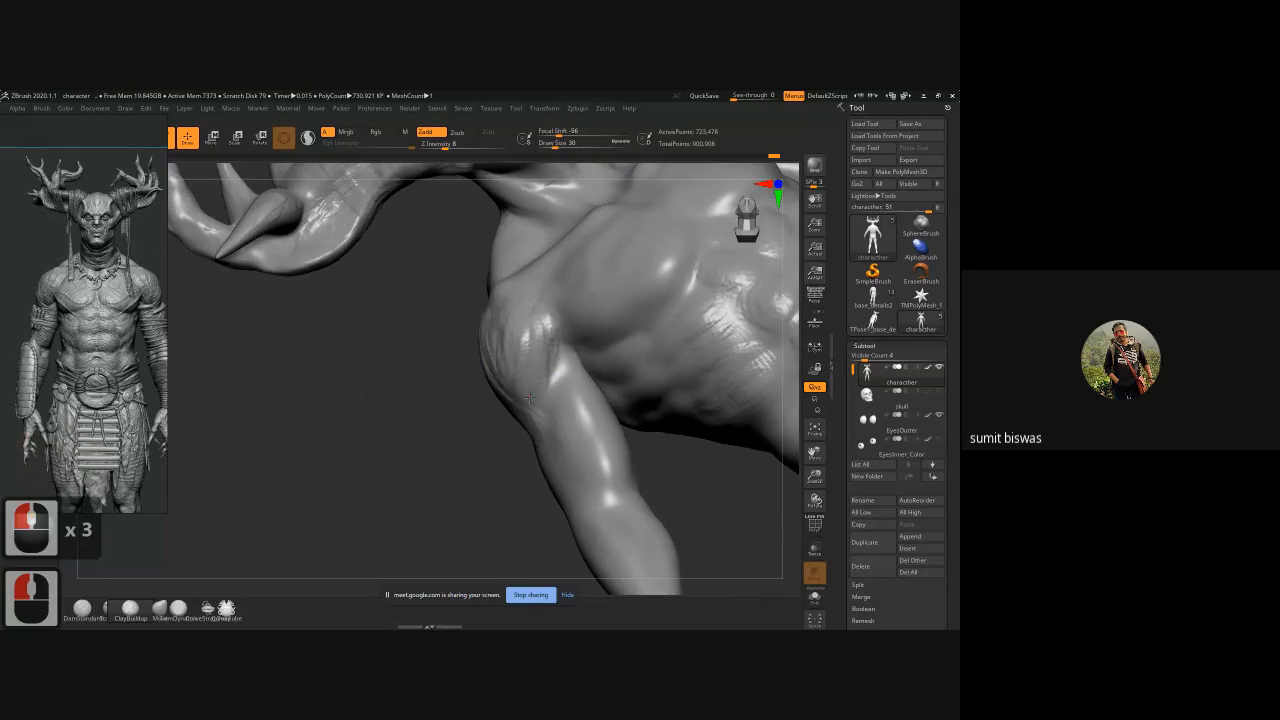
mouse_move(428, 408)
left_mouse_down()
mouse_move(480, 385)
mouse_move(530, 335)
mouse_move(560, 430)
left_mouse_up()
mouse_move(566, 386)
left_mouse_down()
mouse_move(566, 428)
mouse_move(558, 414)
left_mouse_up()
mouse_move(439, 504)
left_mouse_down()
mouse_move(528, 294)
mouse_move(551, 270)
mouse_move(530, 240)
mouse_move(457, 297)
mouse_move(331, 320)
mouse_move(400, 280)
mouse_move(423, 240)
mouse_move(301, 261)
mouse_move(470, 280)
left_mouse_up()
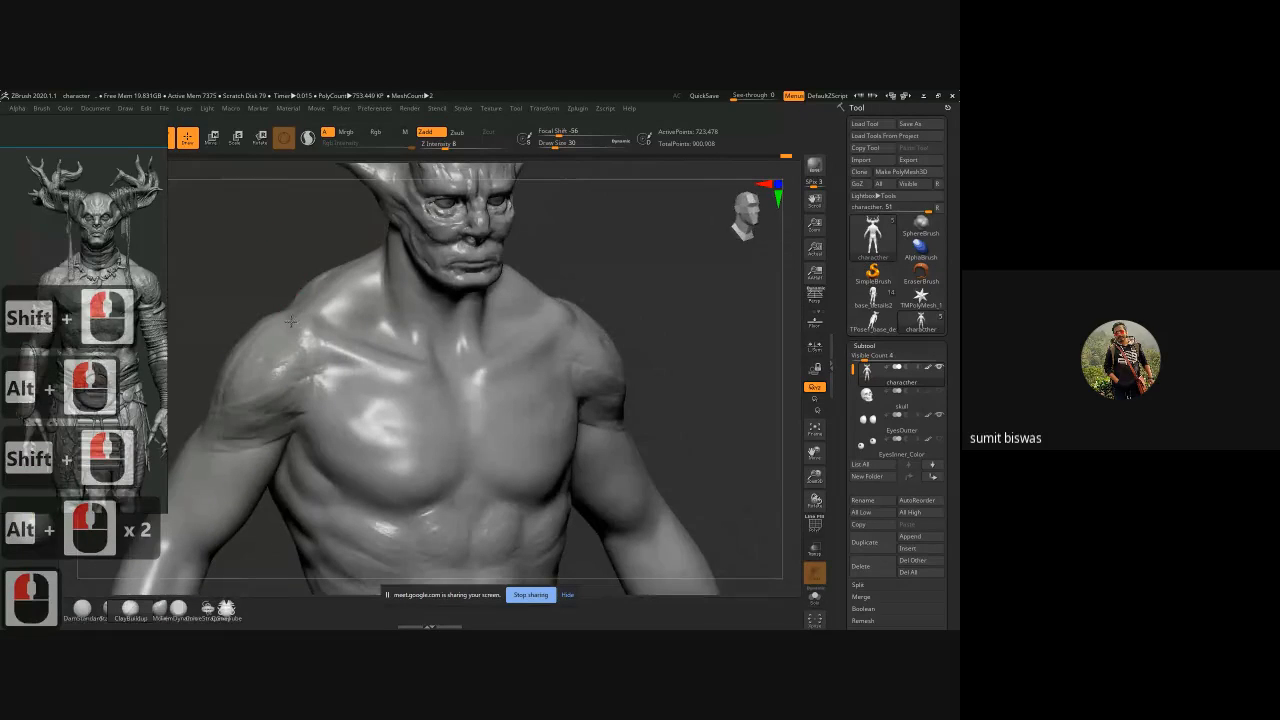
Step: Build up clay at the nape of the neck and along the upper spine between the shoulder blades
mouse_move(637, 257)
left_mouse_down("shift")
mouse_move(416, 313)
mouse_move(431, 318)
left_mouse_up("shift")
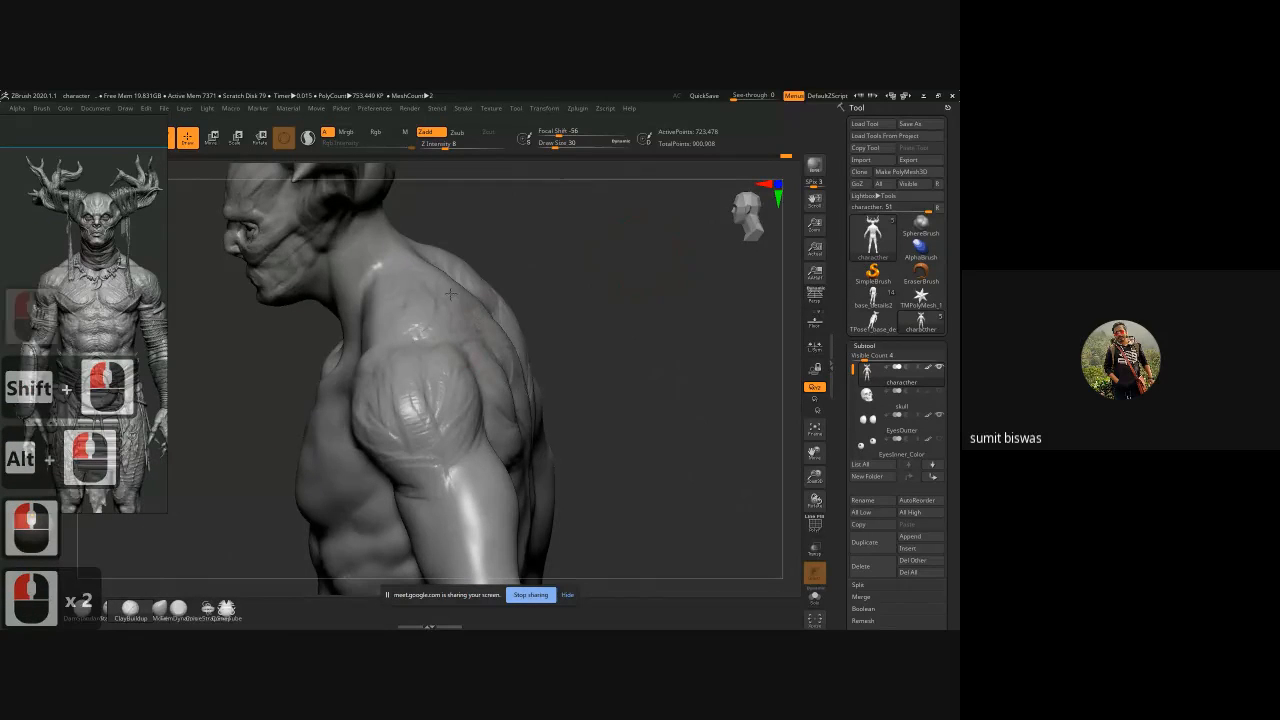
left_click(586, 280)
mouse_move(586, 280)
left_mouse_down("shift")
mouse_move(517, 288)
mouse_move(529, 271)
mouse_move(543, 300)
mouse_move(514, 314)
mouse_move(540, 346)
mouse_move(540, 425)
mouse_move(535, 300)
mouse_move(521, 290)
left_mouse_up("shift")
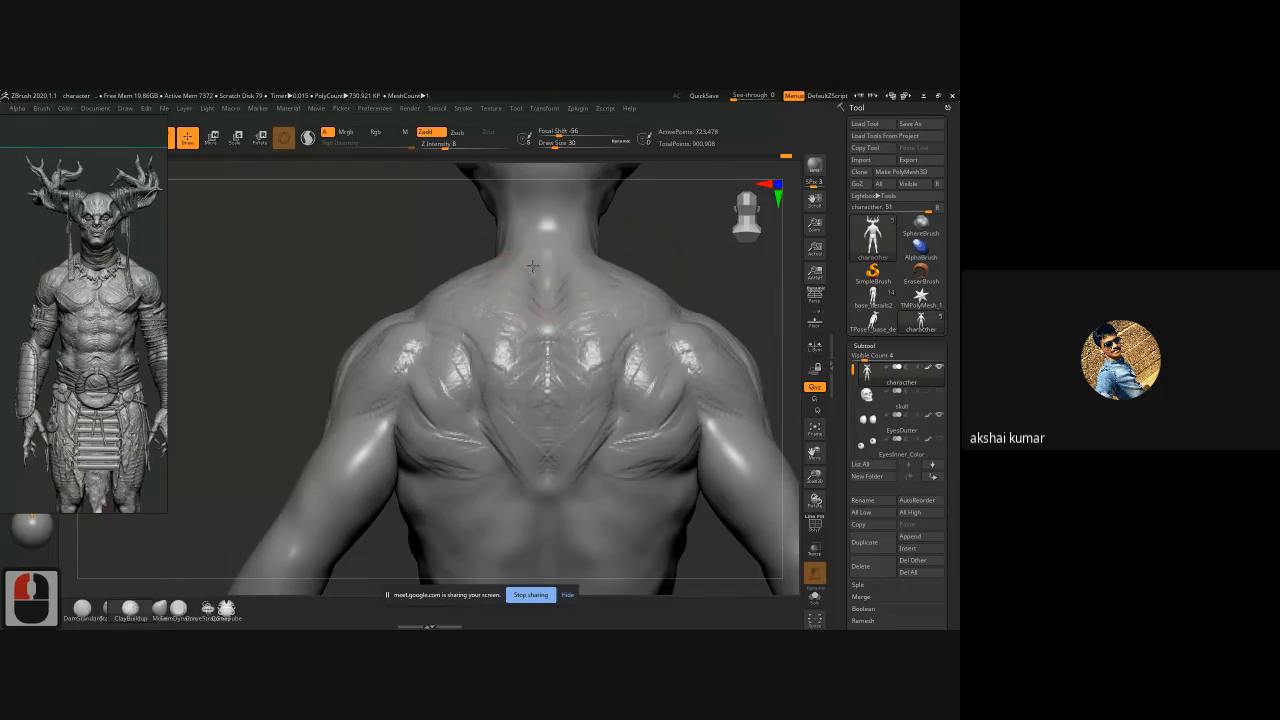
left_click_drag(537, 208, 548, 372)
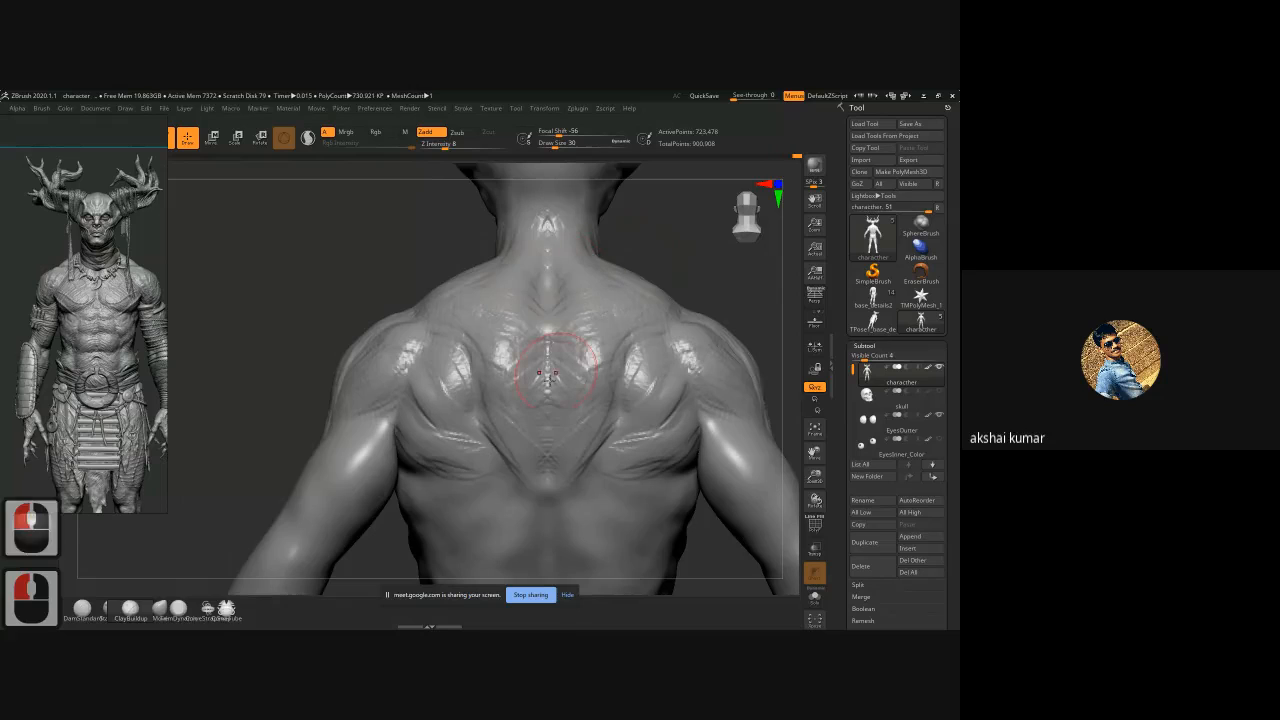
Step: Start the latissimus fibres with clay strokes across the side of the mid back, below the armpit
left_click_drag(299, 312, 250, 169, "alt")
left_click_drag(349, 458, 318, 335, "alt")
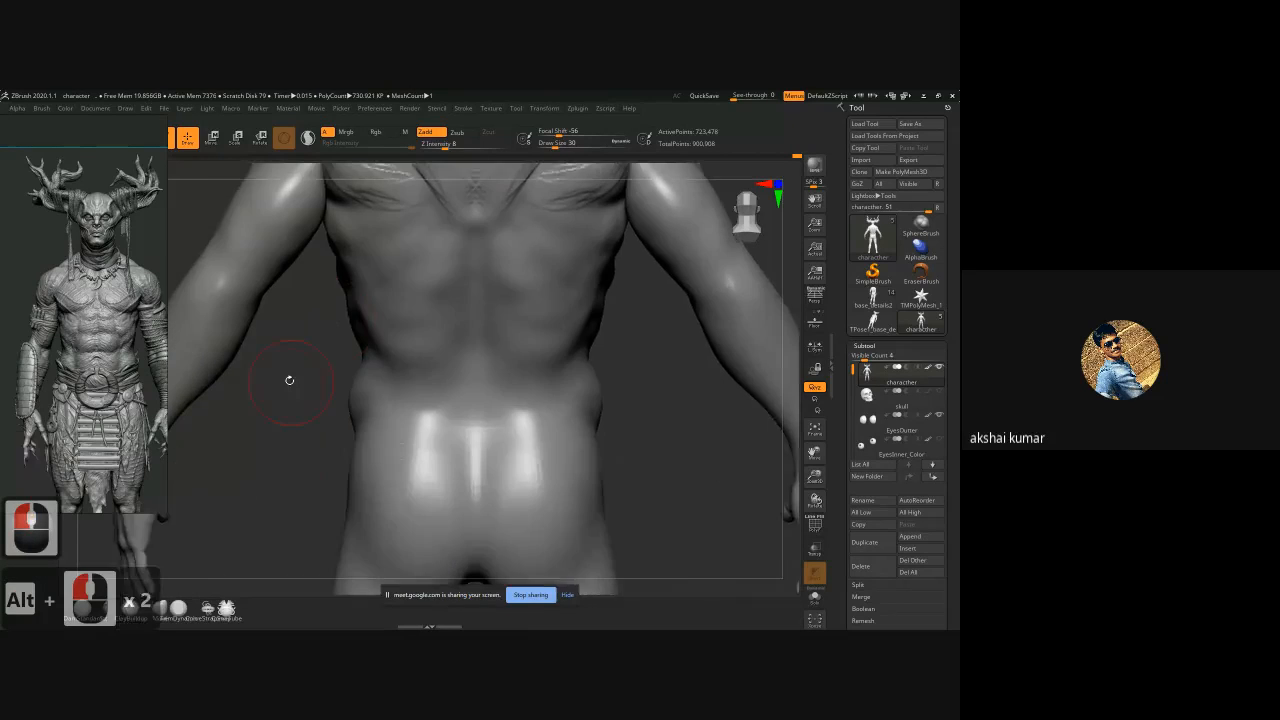
left_click_drag(289, 380, 345, 340)
mouse_move(350, 258)
left_mouse_down()
mouse_move(362, 205)
mouse_move(354, 240)
left_mouse_up()
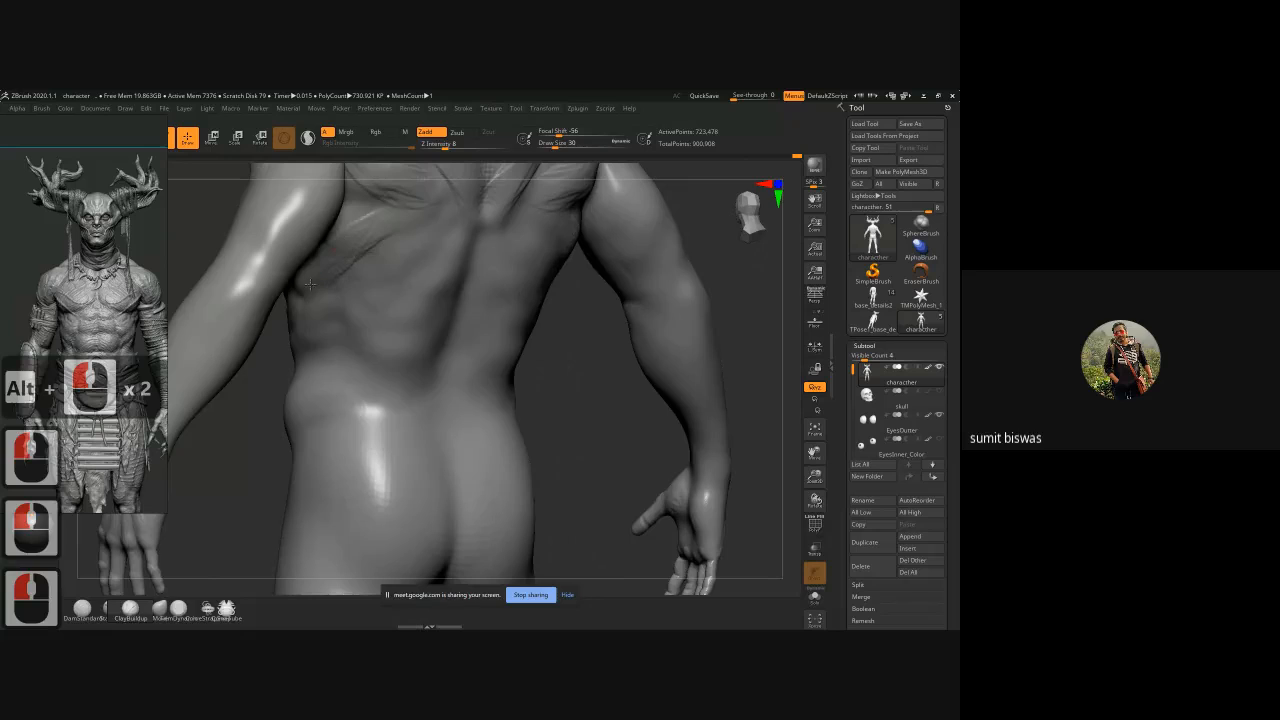
left_click_drag(345, 310, 322, 338)
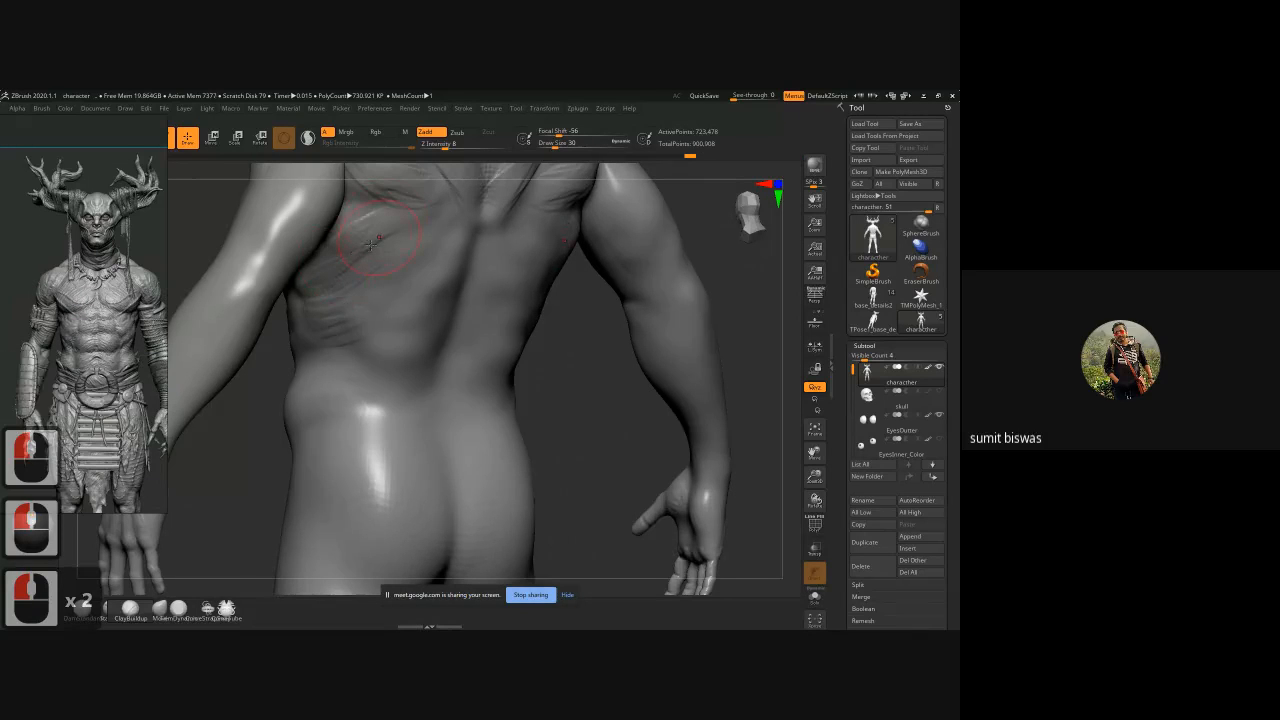
mouse_move(350, 284)
left_mouse_down()
mouse_move(320, 292)
mouse_move(368, 252)
left_mouse_up()
Step: Extend the latissimus fibres with diagonal clay strokes from the flank down to the lower spine
mouse_move(308, 300)
left_mouse_down()
mouse_move(352, 302)
mouse_move(400, 384)
mouse_move(420, 386)
mouse_move(422, 342)
left_mouse_up()
left_click_drag(420, 394, 437, 297)
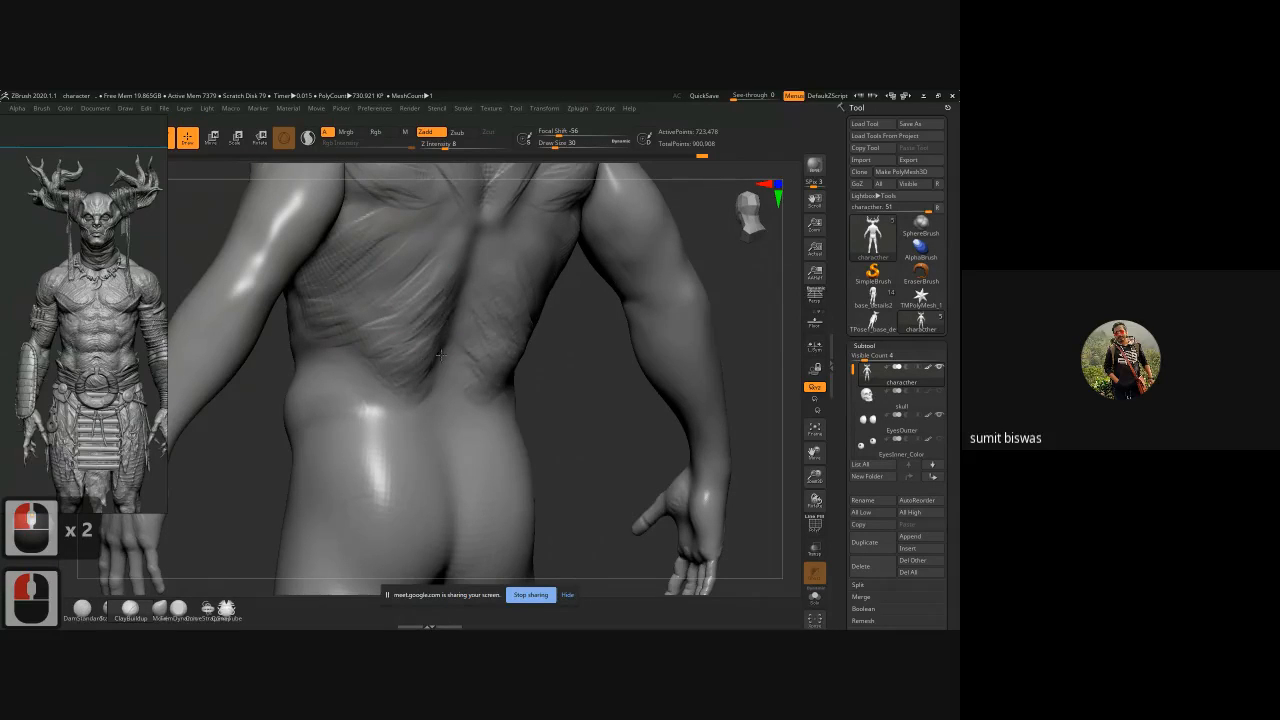
mouse_move(448, 300)
left_mouse_down()
mouse_move(412, 232)
mouse_move(370, 245)
mouse_move(362, 214)
left_mouse_up()
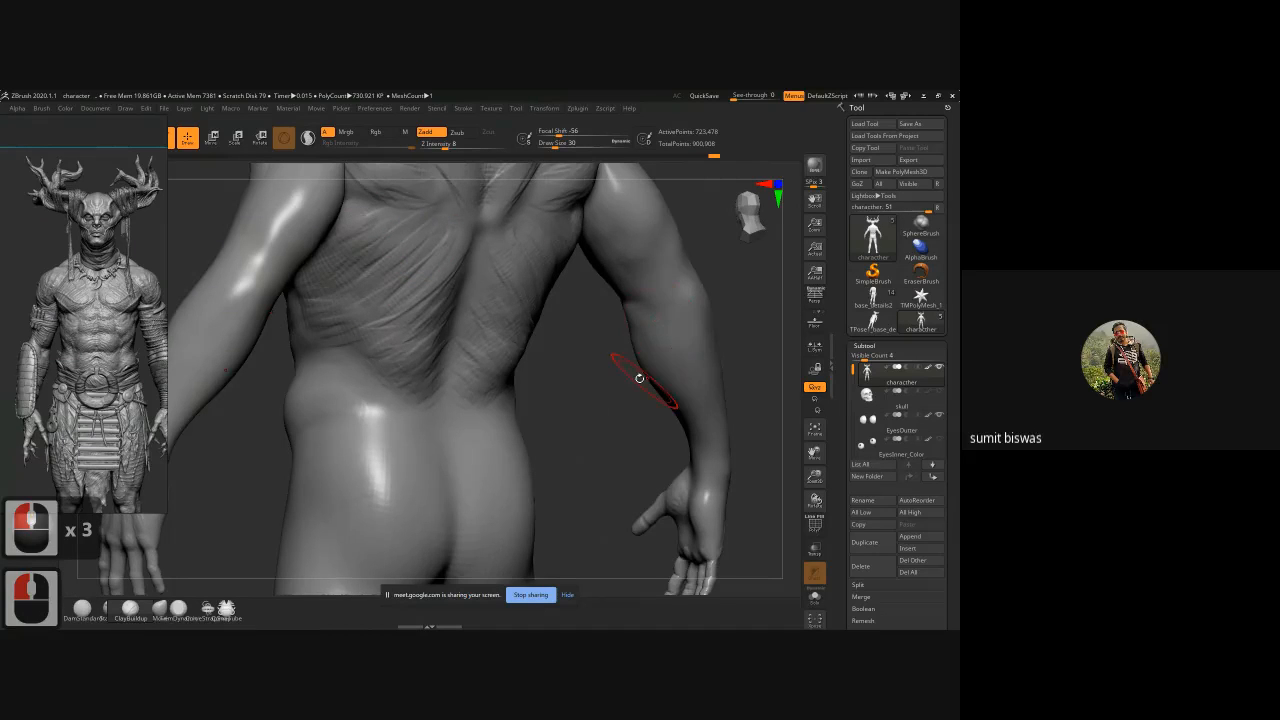
mouse_move(640, 378)
left_mouse_down()
mouse_move(637, 325)
mouse_move(650, 345)
left_mouse_up()
left_click_drag(371, 229, 324, 249)
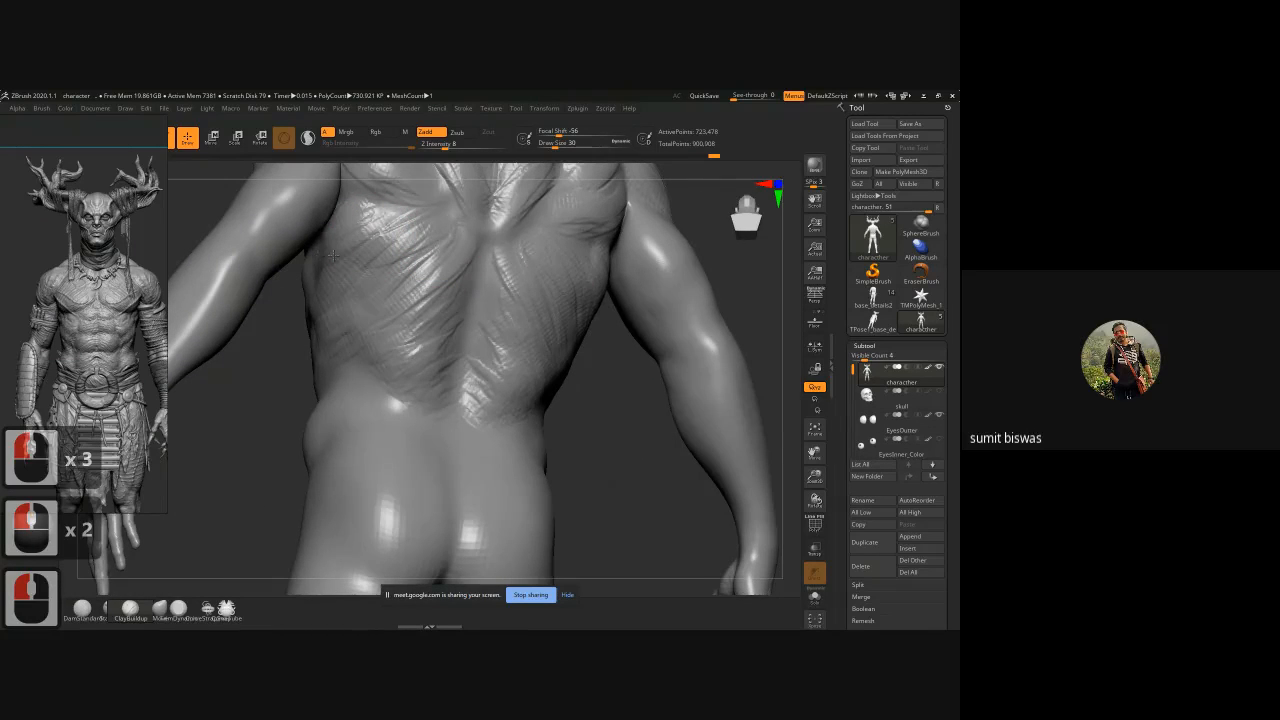
Step: Reinforce the diagonal muscle fibres over the mid back and down the flank to the waist
left_click_drag(416, 236, 364, 297)
left_click_drag(424, 278, 361, 332)
mouse_move(300, 370)
left_mouse_down()
mouse_move(358, 368)
mouse_move(317, 372)
mouse_move(361, 379)
left_mouse_up()
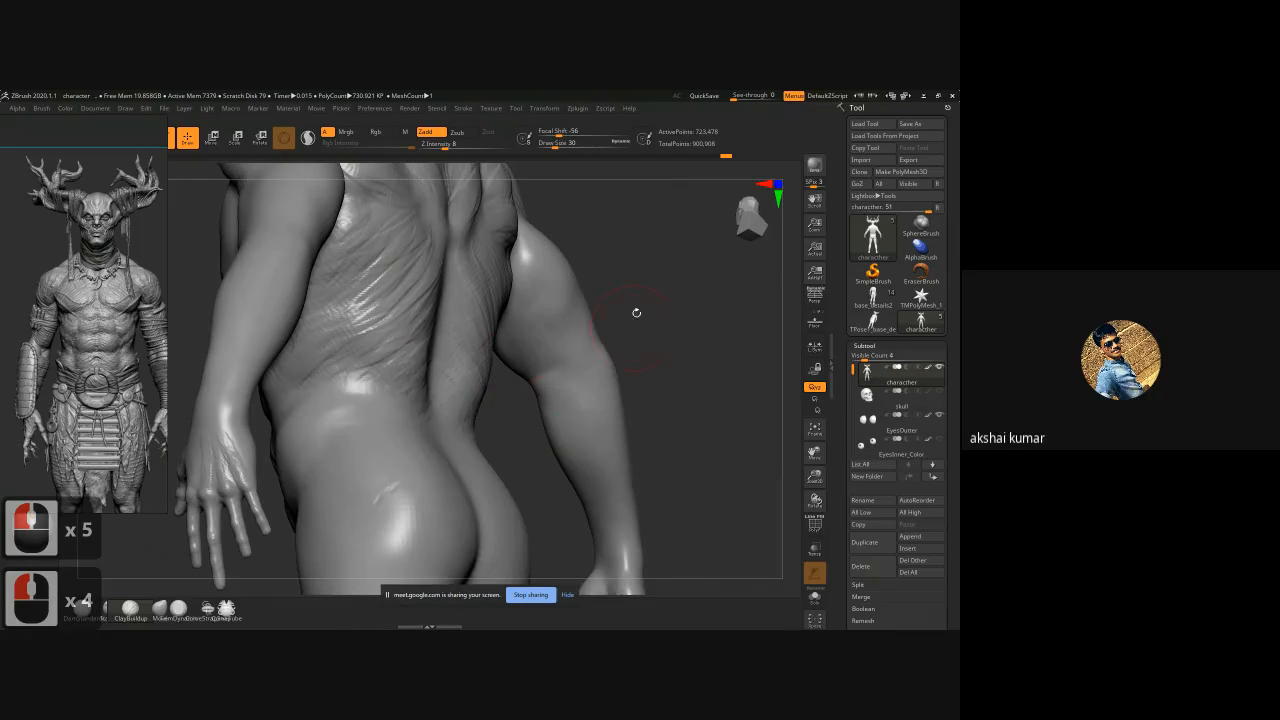
left_click_drag(653, 265, 418, 281)
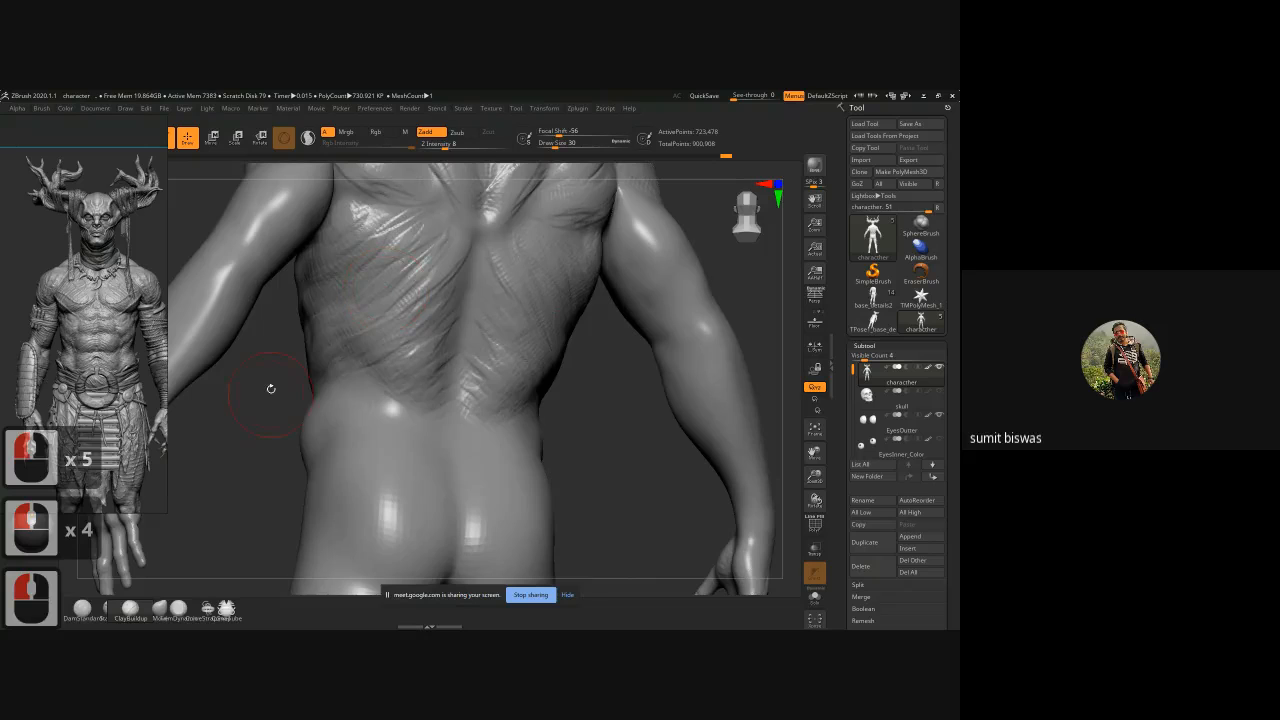
Step: Add clay strokes fanning out from both sides of the spine between the lower trapezius and the waist
left_click_drag(270, 388, 447, 246, "shift")
left_click_drag(421, 293, 445, 263)
mouse_move(447, 272)
left_mouse_down()
mouse_move(424, 305)
mouse_move(431, 337)
left_mouse_up()
left_click_drag(449, 338, 433, 364)
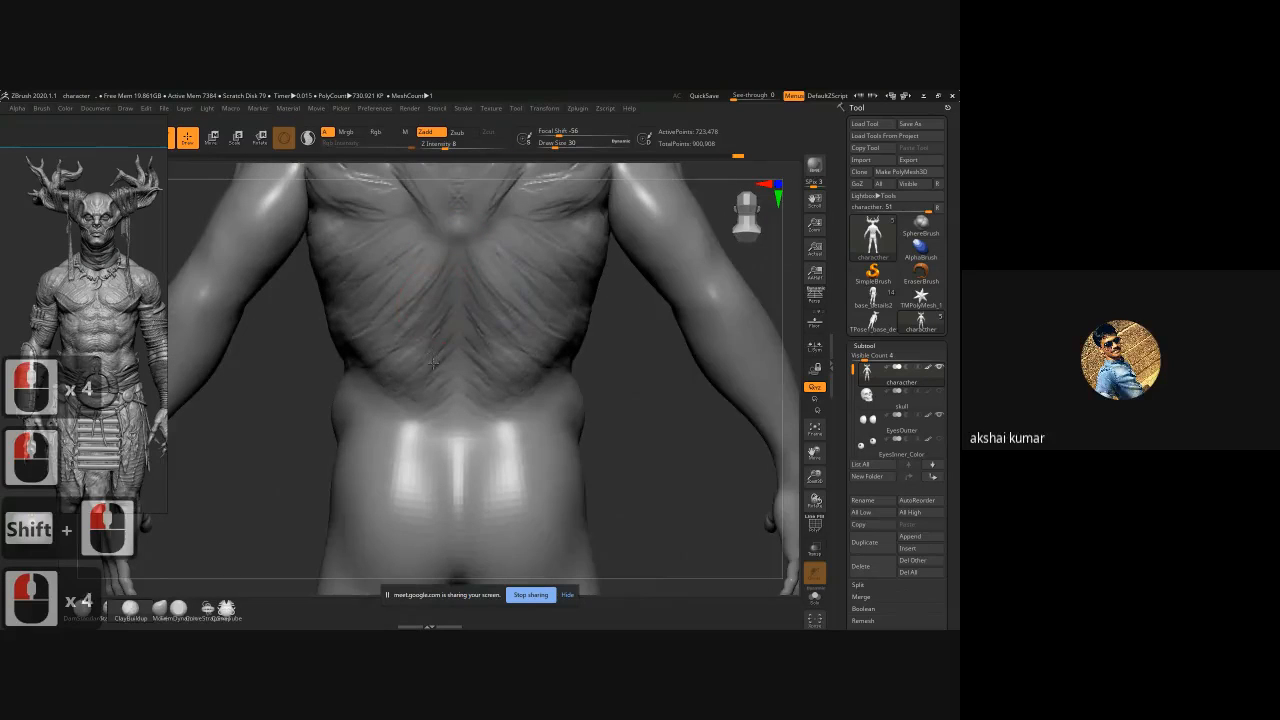
Step: Define the outer edges of the latissimus with clay strokes from the armpits down to the waist
left_click_drag(657, 353, 646, 440, "alt")
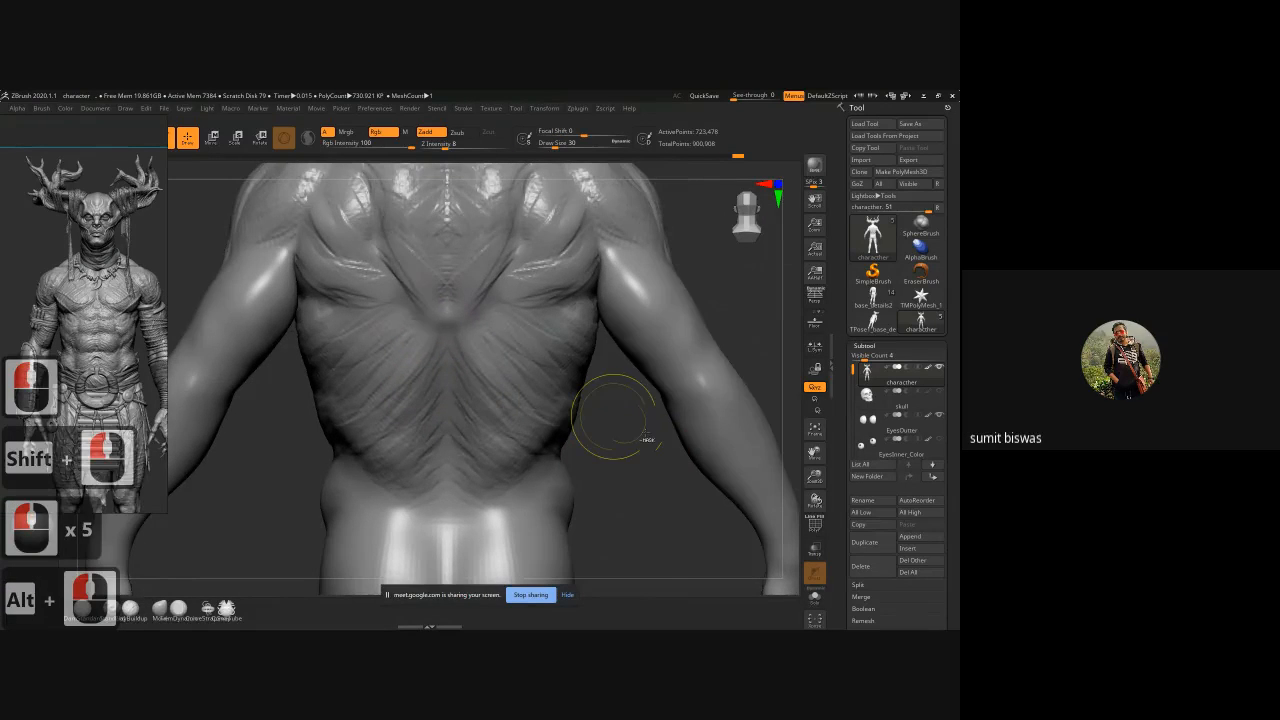
right_click_drag(646, 433, 609, 409, "ctrl")
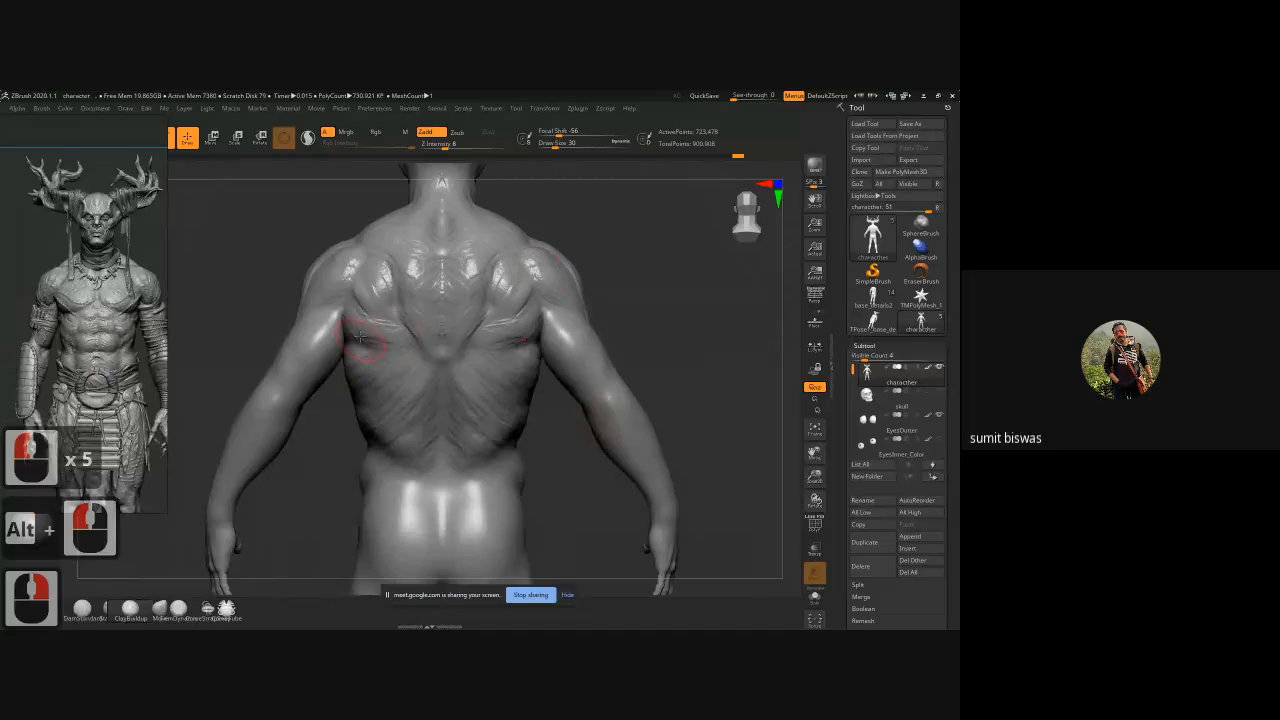
mouse_move(361, 331)
left_mouse_down()
mouse_move(388, 326)
mouse_move(353, 312)
mouse_move(360, 350)
left_mouse_up()
mouse_move(362, 350)
left_mouse_down()
mouse_move(372, 358)
mouse_move(331, 410)
mouse_move(361, 430)
left_mouse_up()
left_click_drag(364, 422, 358, 436)
Step: Add clay strokes over the hips and upper buttocks, just below the waistline at the back
mouse_move(634, 371)
left_mouse_down()
mouse_move(620, 286)
mouse_move(640, 165)
left_mouse_up()
left_click_drag(379, 362, 376, 351)
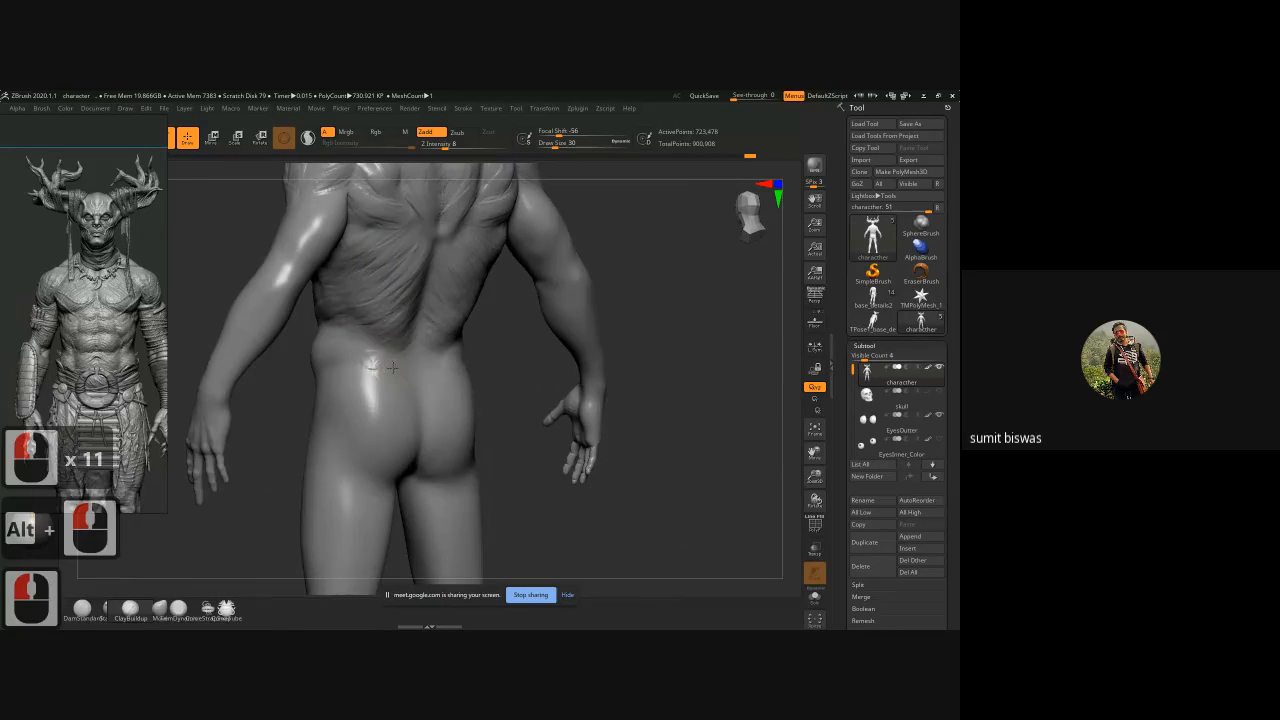
mouse_move(345, 350)
left_mouse_down()
mouse_move(366, 370)
mouse_move(329, 362)
mouse_move(327, 334)
mouse_move(352, 350)
left_mouse_up()
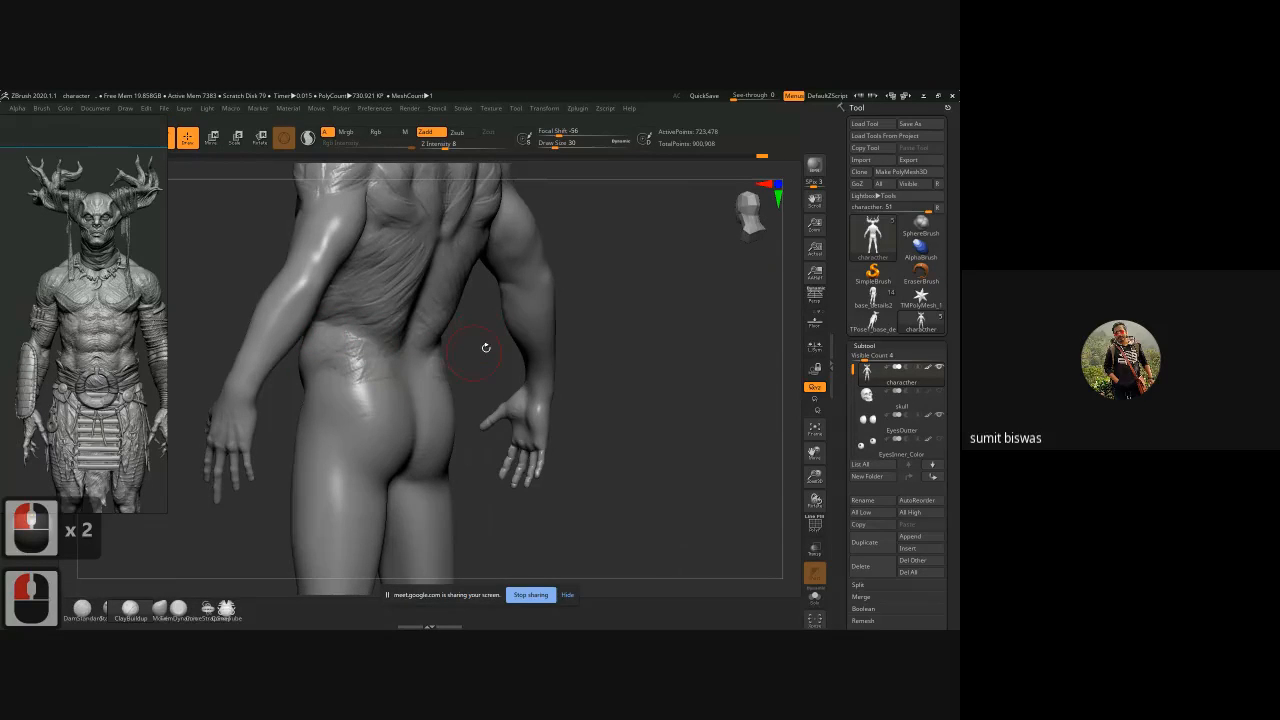
mouse_move(485, 347)
left_mouse_down()
mouse_move(466, 345)
mouse_move(477, 347)
left_mouse_up()
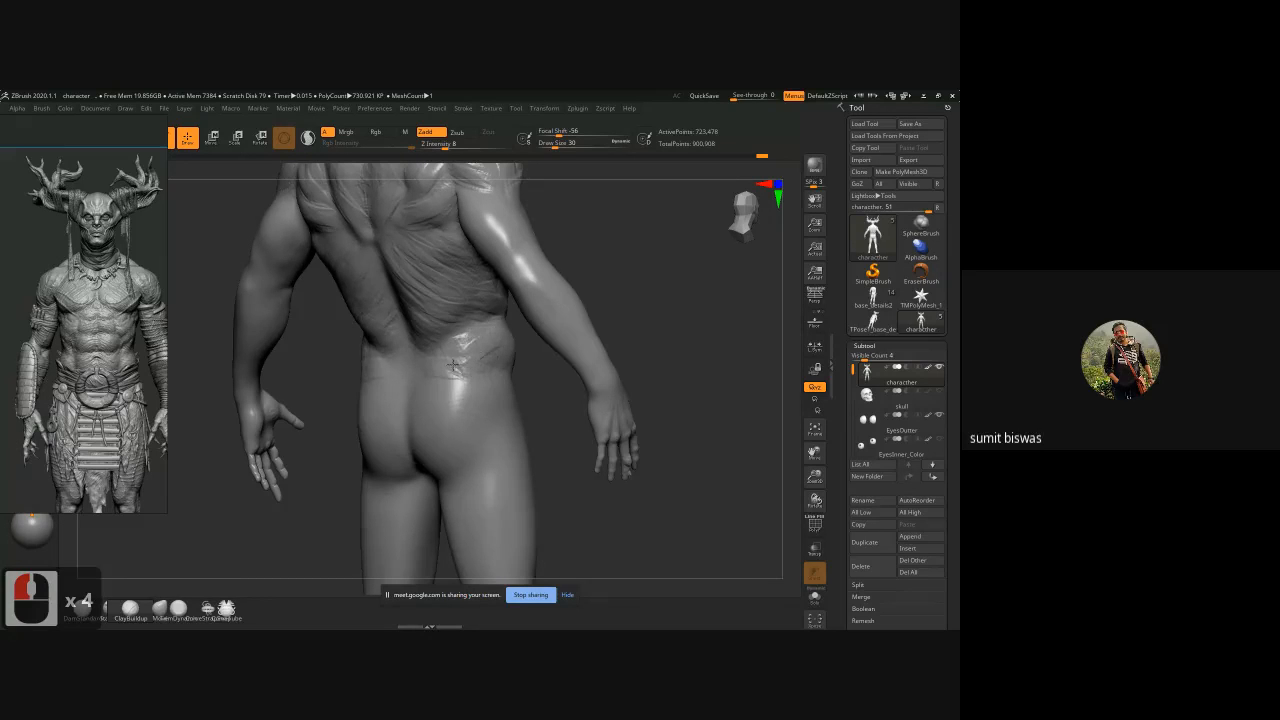
left_click(418, 379)
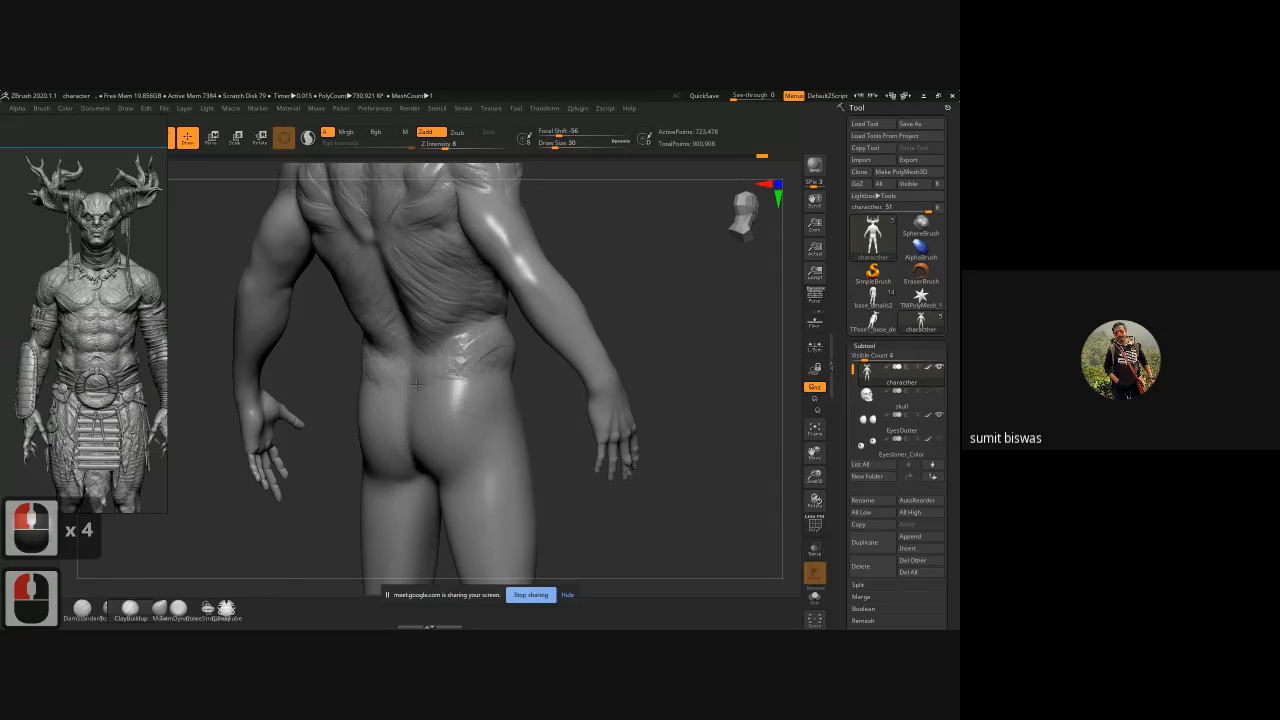
Step: Sculpt the gluteal muscles by carving a hollow at the outer side and layering clay strokes over both buttocks
left_click(556, 407)
mouse_move(575, 398)
left_mouse_down("shift")
mouse_move(500, 383)
mouse_move(446, 410)
left_mouse_up("shift")
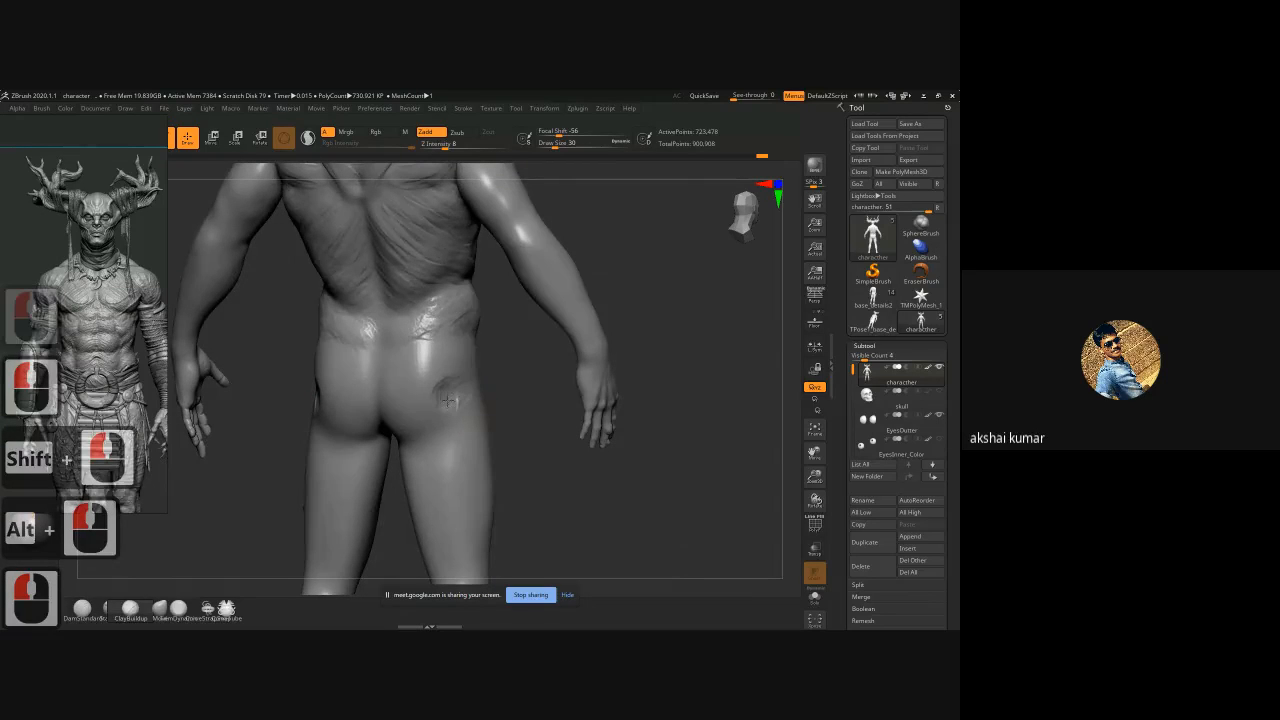
mouse_move(401, 352)
left_mouse_down("alt")
mouse_move(413, 426)
mouse_move(406, 366)
mouse_move(402, 387)
left_mouse_up("alt")
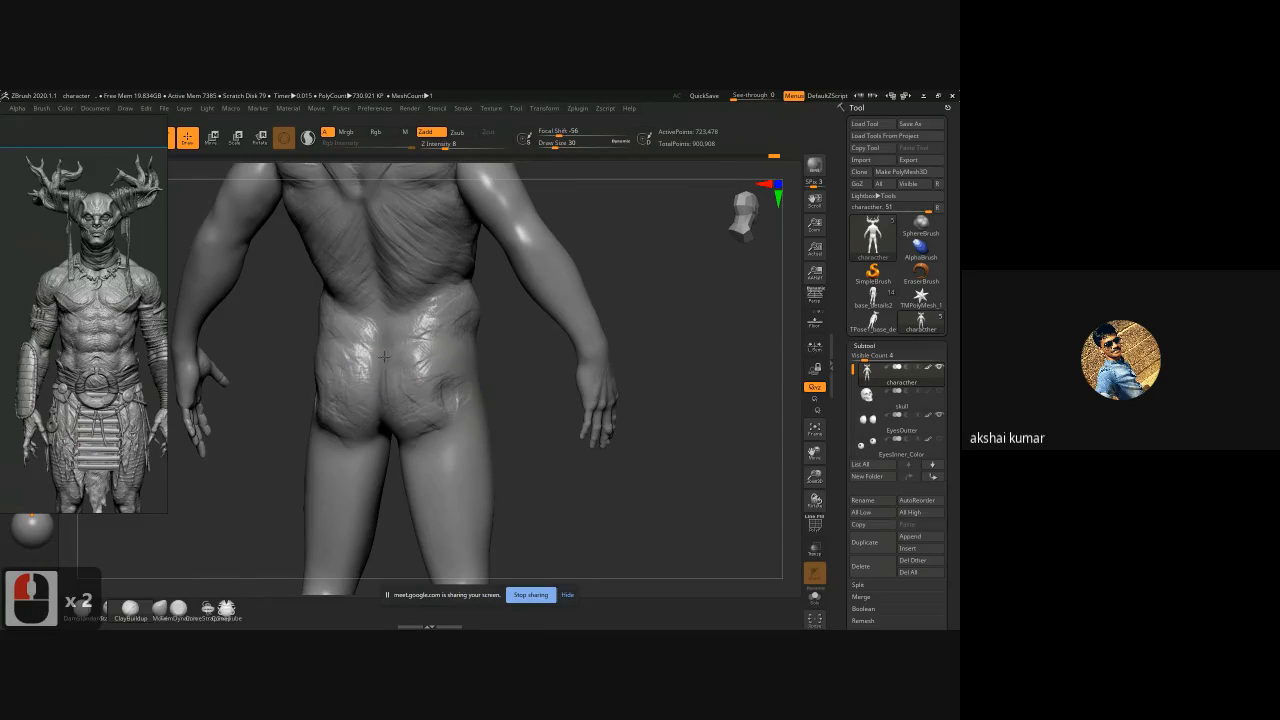
mouse_move(413, 346)
left_mouse_down()
mouse_move(437, 339)
mouse_move(449, 362)
mouse_move(422, 345)
left_mouse_up()
left_click_drag(412, 339, 434, 367)
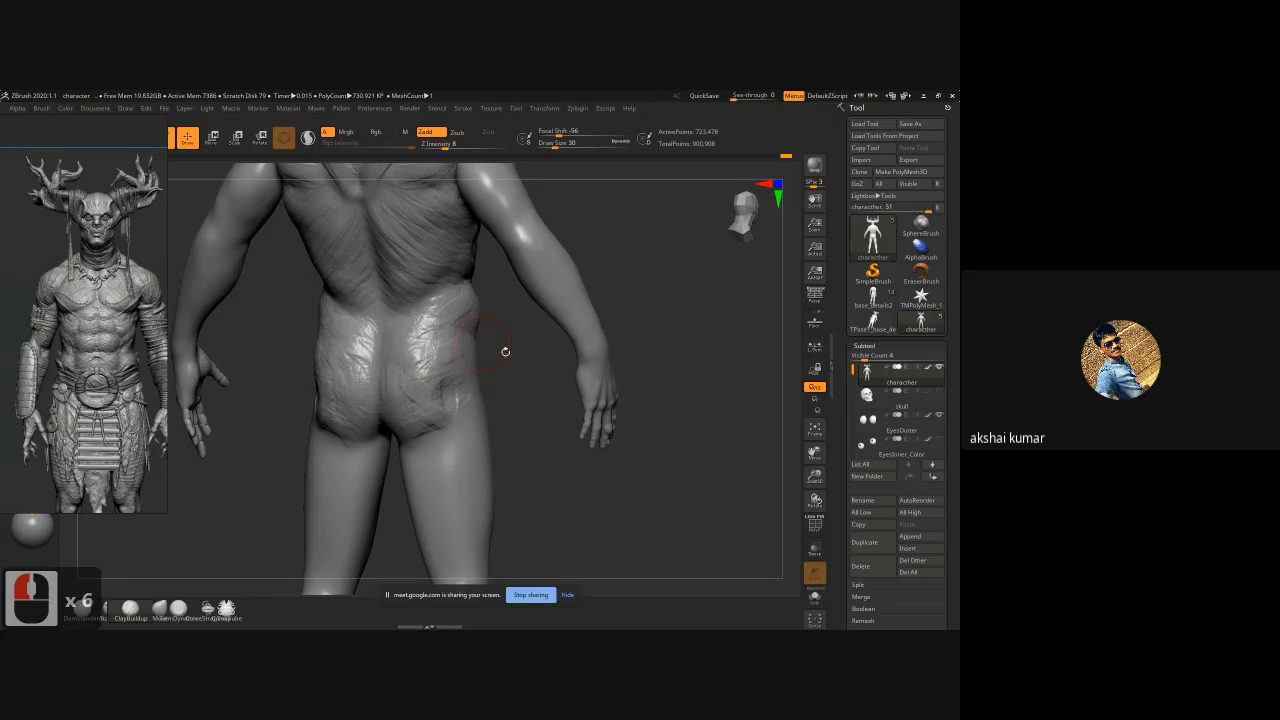
mouse_move(541, 383)
left_mouse_down()
mouse_move(440, 362)
mouse_move(467, 390)
mouse_move(443, 328)
mouse_move(495, 360)
mouse_move(448, 324)
mouse_move(457, 364)
left_mouse_up()
Step: Enlarge the clay brush to a draw size of 50 and add strokes from the groin down the inner thighs
left_click_drag(621, 365, 403, 287, "shift")
left_click_drag(618, 312, 577, 314, "alt")
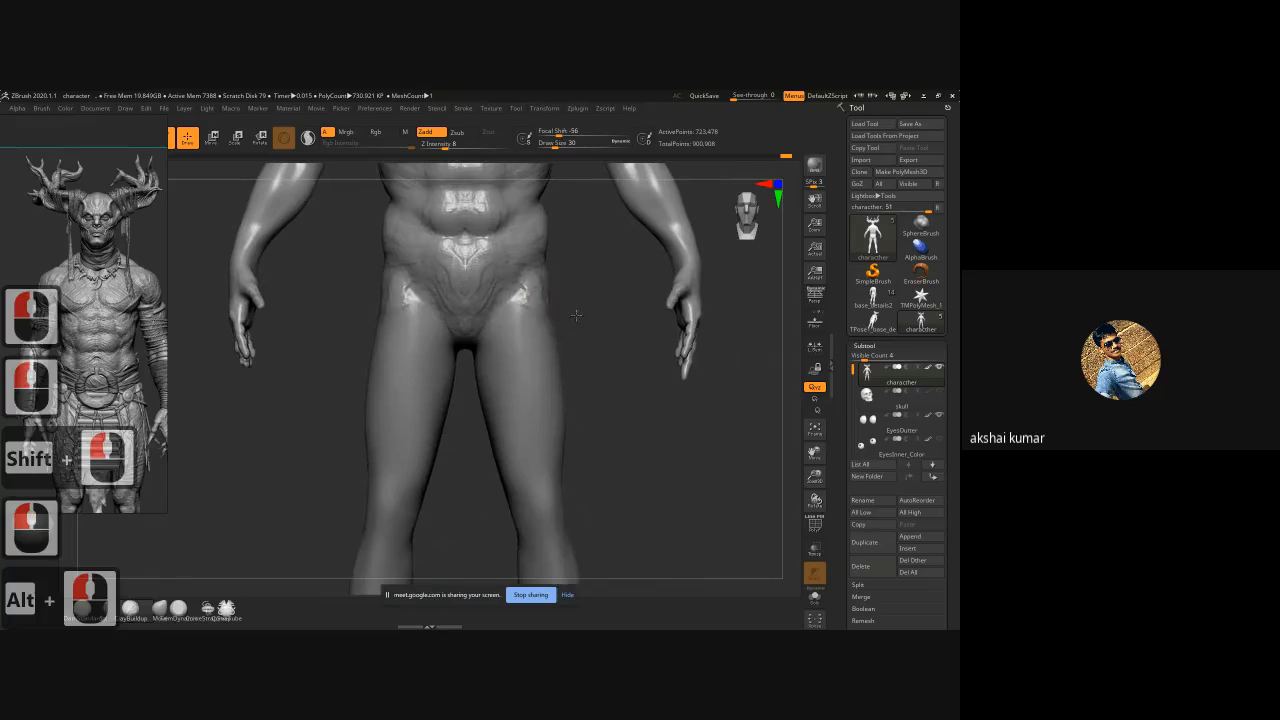
key("bracketright")
key("bracketright")
key("bracketright")
key("bracketright")
key("bracketright")
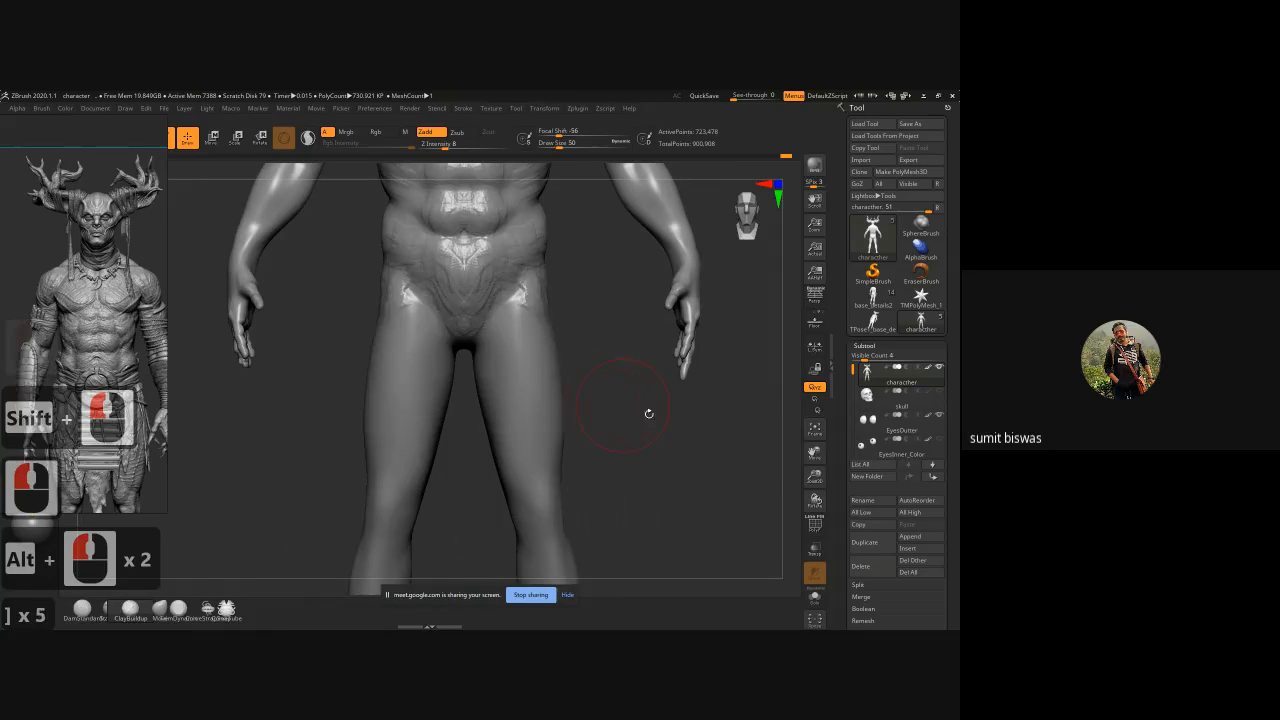
mouse_move(650, 427)
left_mouse_down("alt")
mouse_move(557, 382)
mouse_move(514, 309)
mouse_move(457, 388)
left_mouse_up("alt")
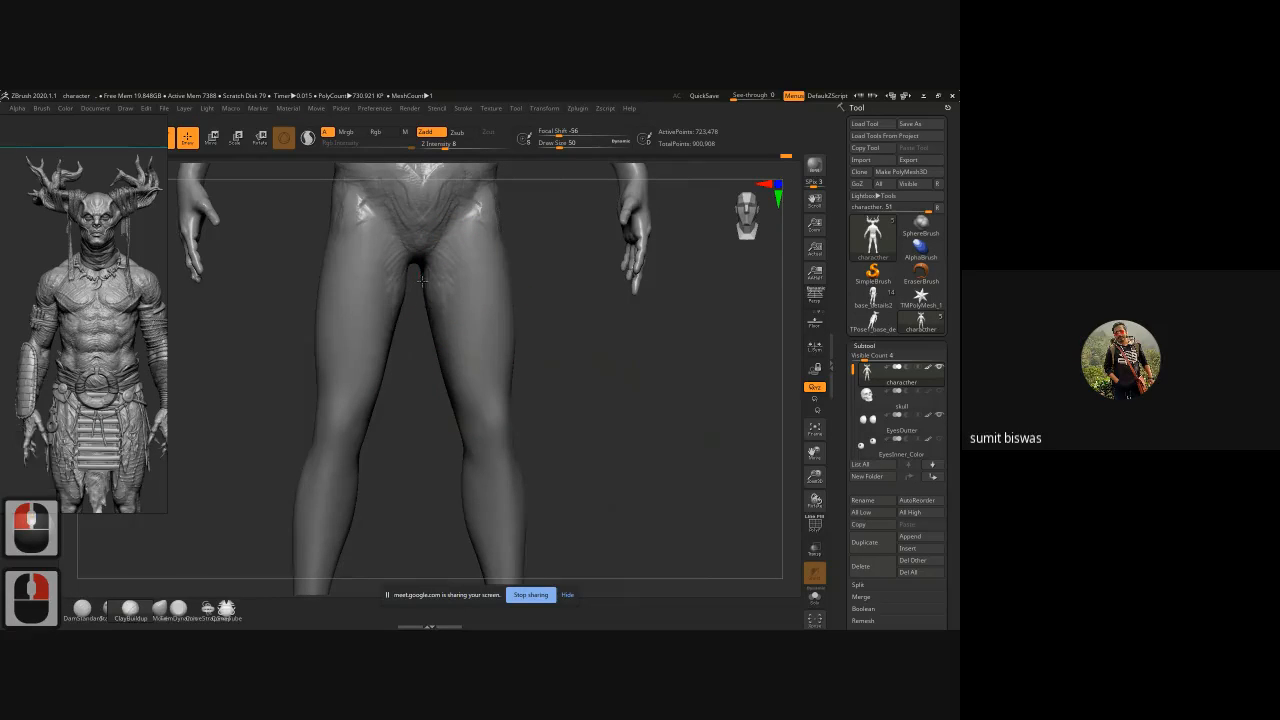
left_click_drag(555, 305, 556, 328)
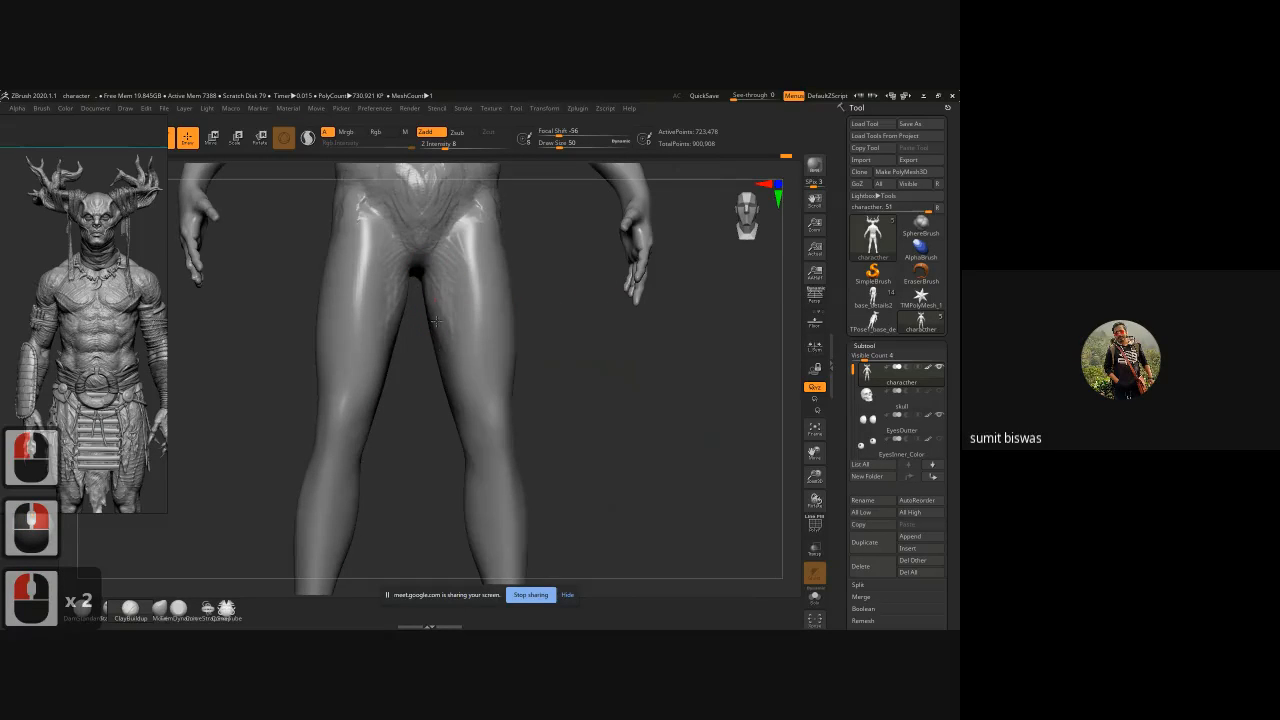
Step: Layer long vertical clay strokes down the front of the thighs to form the quadriceps fibres
mouse_move(461, 387)
left_mouse_down()
mouse_move(468, 264)
mouse_move(456, 288)
mouse_move(474, 354)
left_mouse_up()
left_click_drag(472, 290, 476, 334)
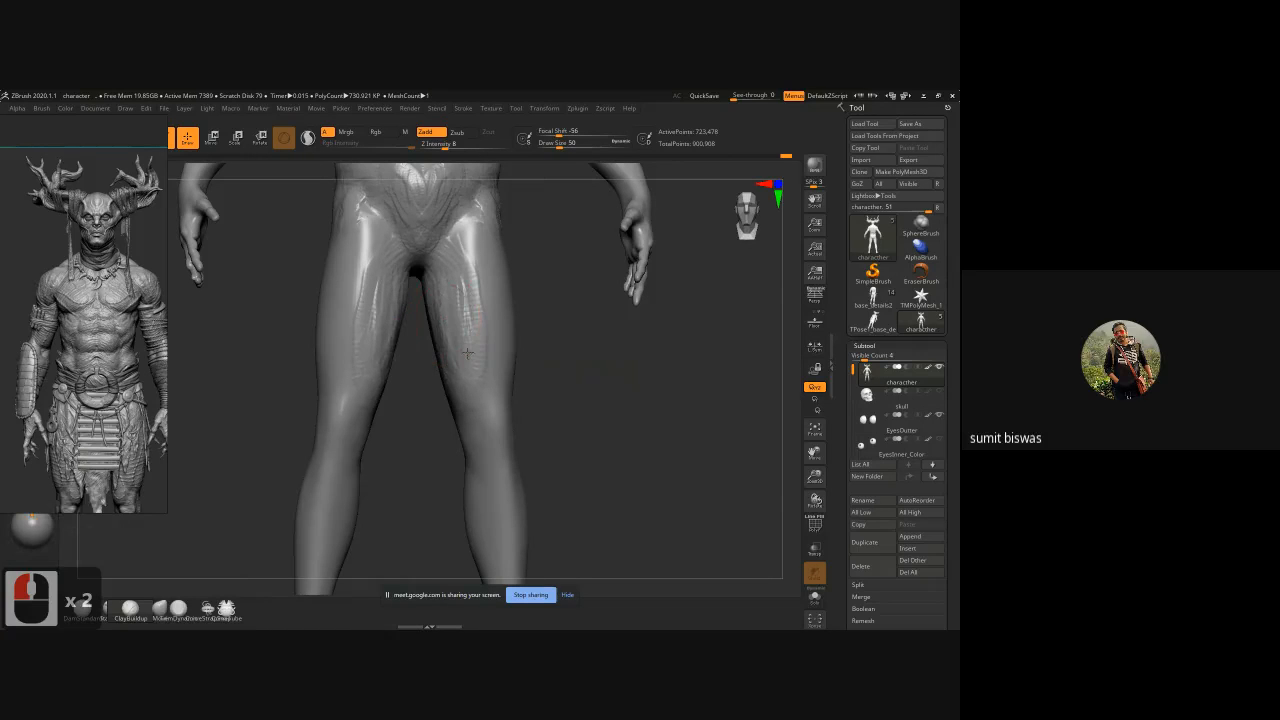
left_click_drag(468, 264, 462, 336)
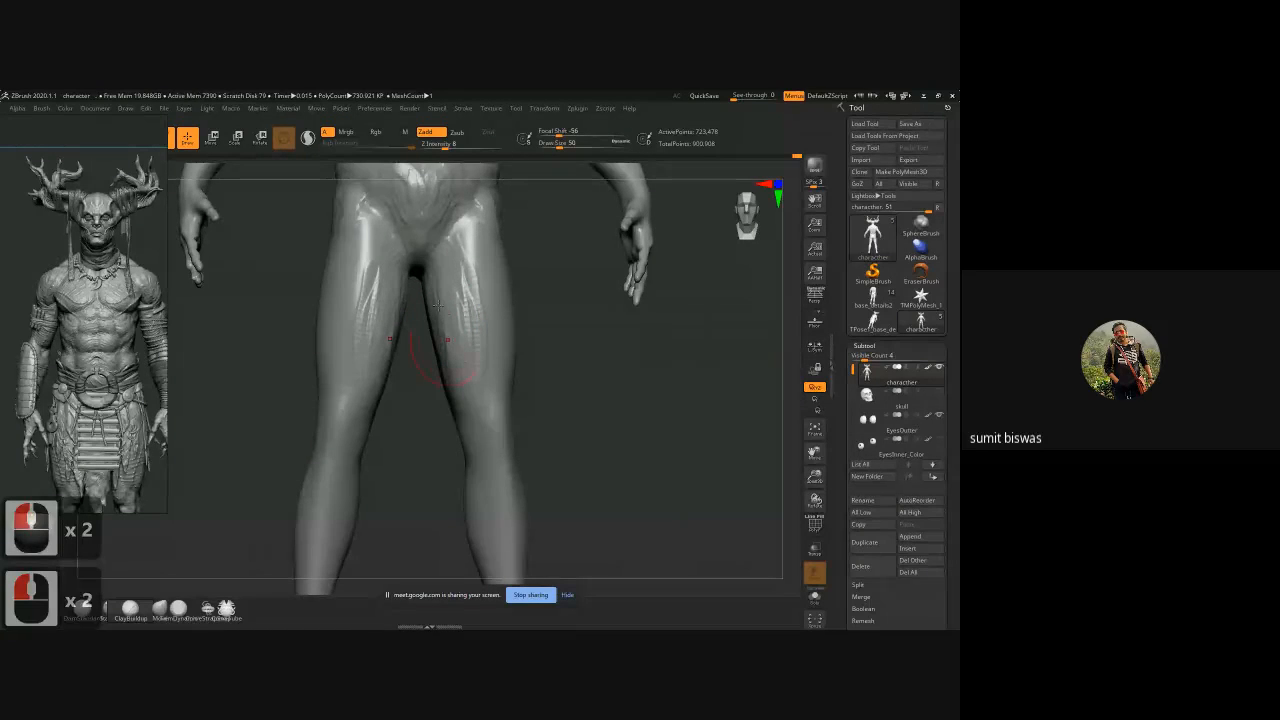
left_click_drag(455, 271, 462, 300)
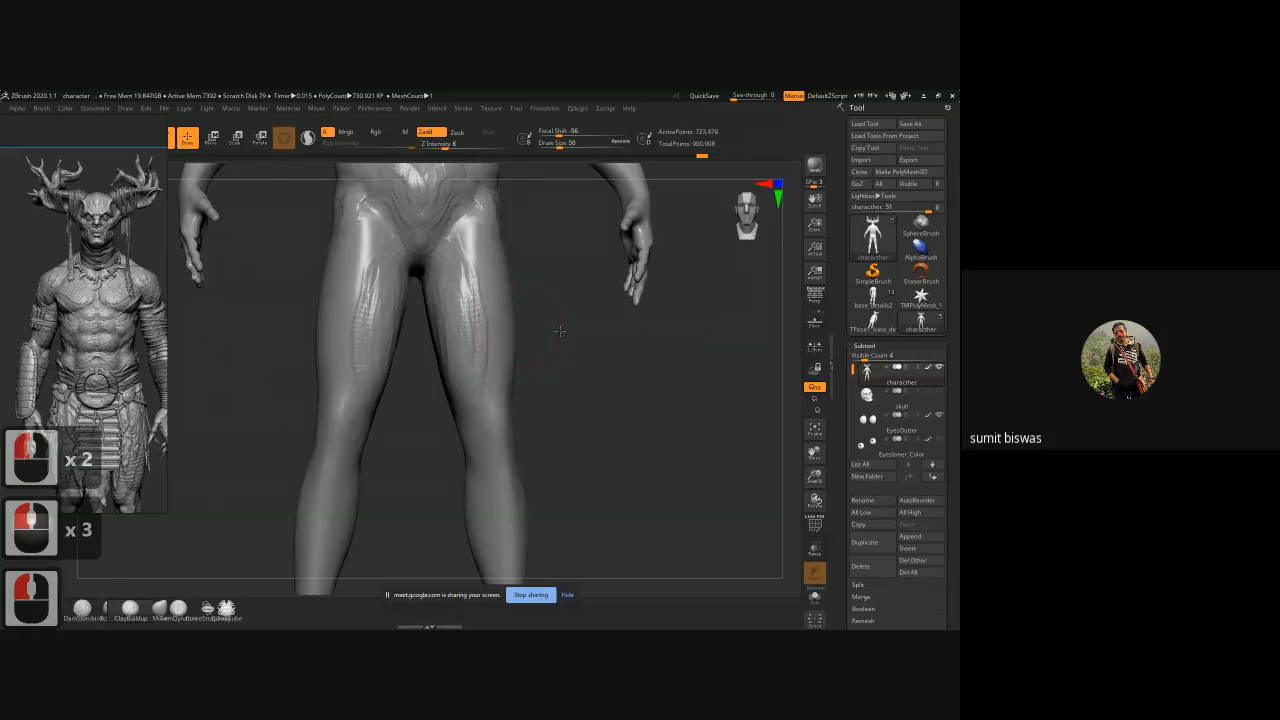
Step: Add long clay strokes down the outer thighs from the hip toward the knee
mouse_move(559, 331)
left_mouse_down()
mouse_move(486, 346)
mouse_move(494, 254)
mouse_move(508, 262)
left_mouse_up()
mouse_move(505, 217)
left_mouse_down()
mouse_move(494, 328)
mouse_move(480, 240)
mouse_move(479, 320)
mouse_move(506, 252)
mouse_move(496, 325)
mouse_move(503, 291)
left_mouse_up()
right_click_drag(514, 357, 558, 335)
left_click_drag(558, 335, 529, 314)
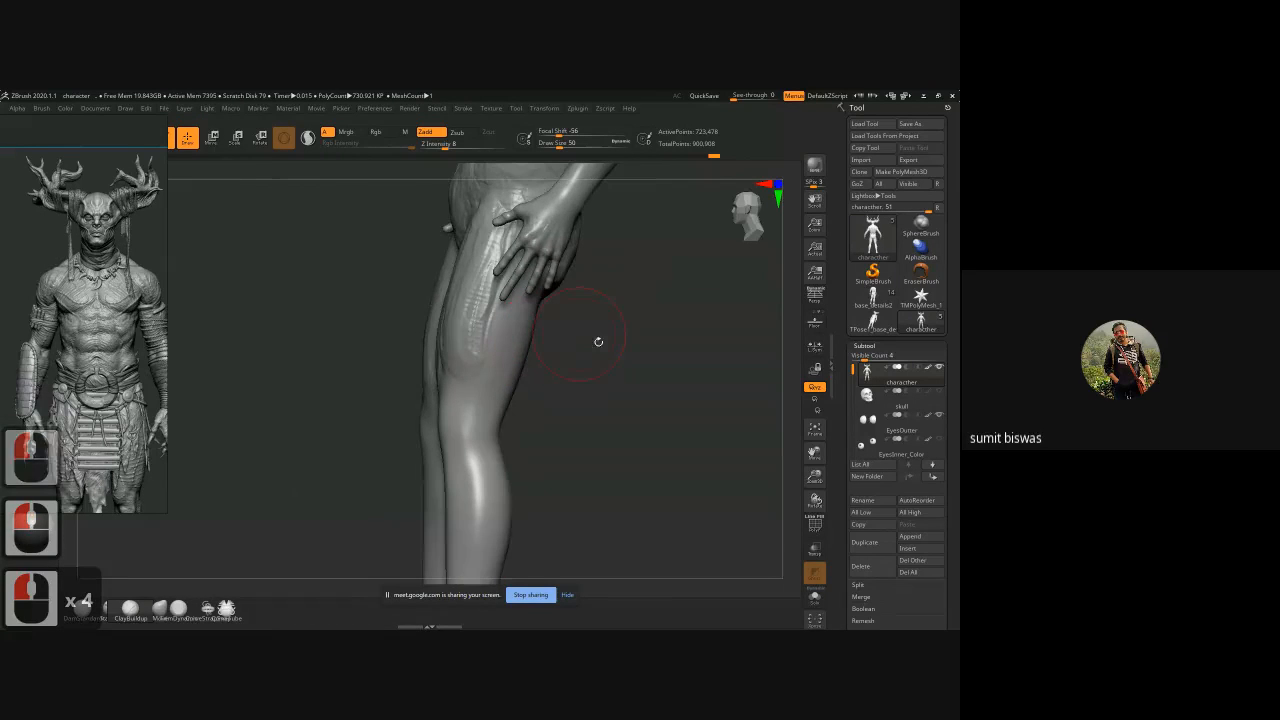
mouse_move(597, 340)
left_mouse_down()
mouse_move(450, 255)
mouse_move(435, 305)
left_mouse_up()
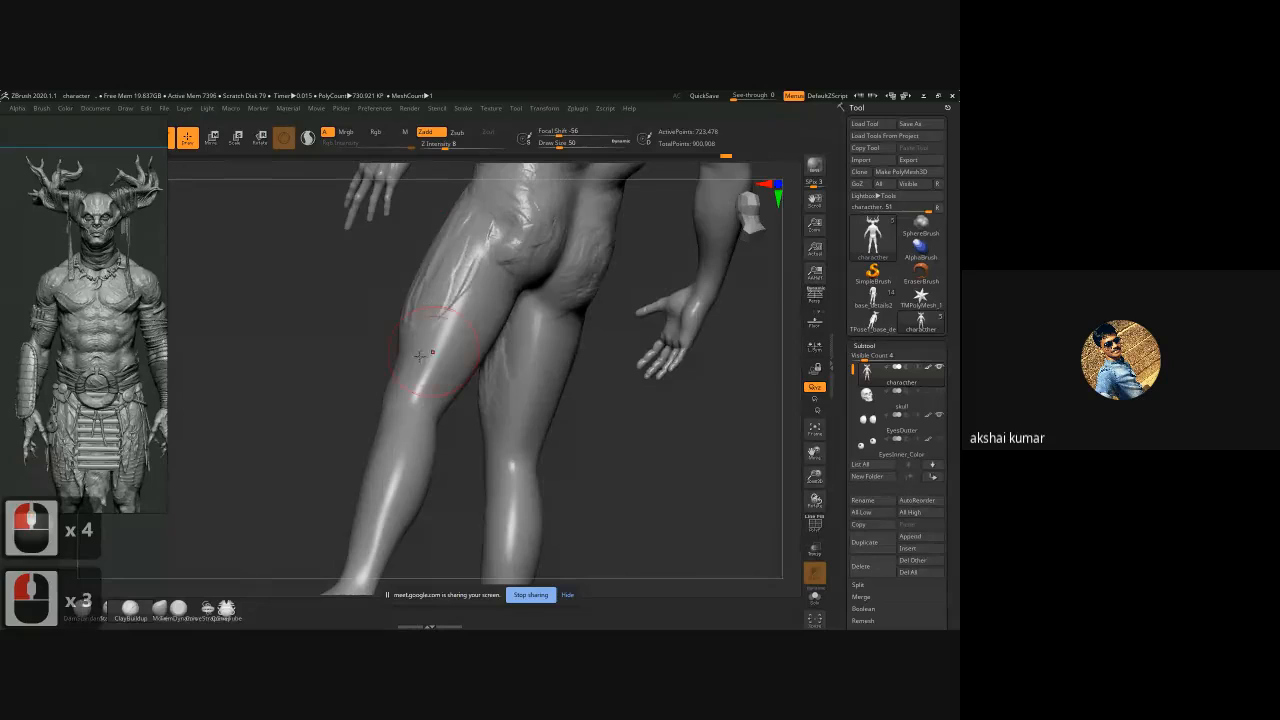
Step: Reduce the brush's draw size to 22 and check the legs from the back and front
left_click_drag(337, 366, 480, 385, "shift")
left_click_drag(443, 429, 414, 400, "alt")
key("bracketleft")
key("bracketleft")
key("bracketleft")
key("bracketleft")
key("bracketleft")
key("bracketleft")
key("bracketleft")
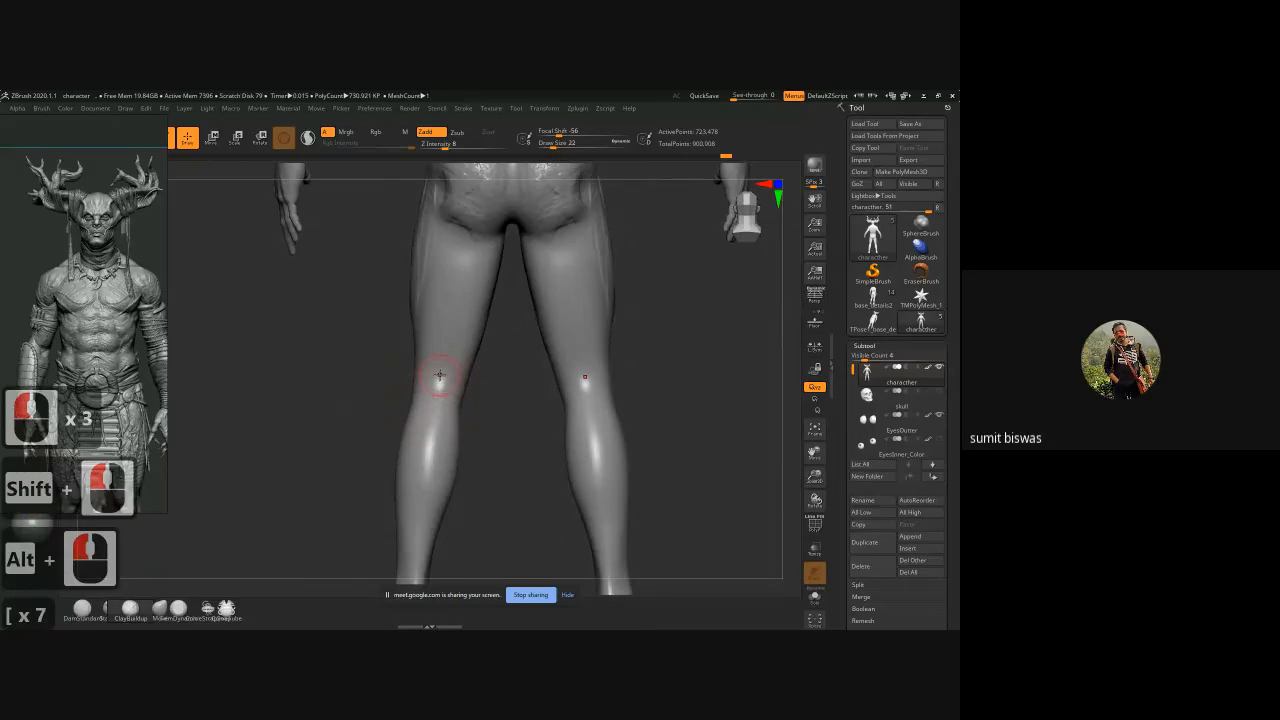
left_click(367, 392)
left_click_drag(367, 392, 450, 380, "shift")
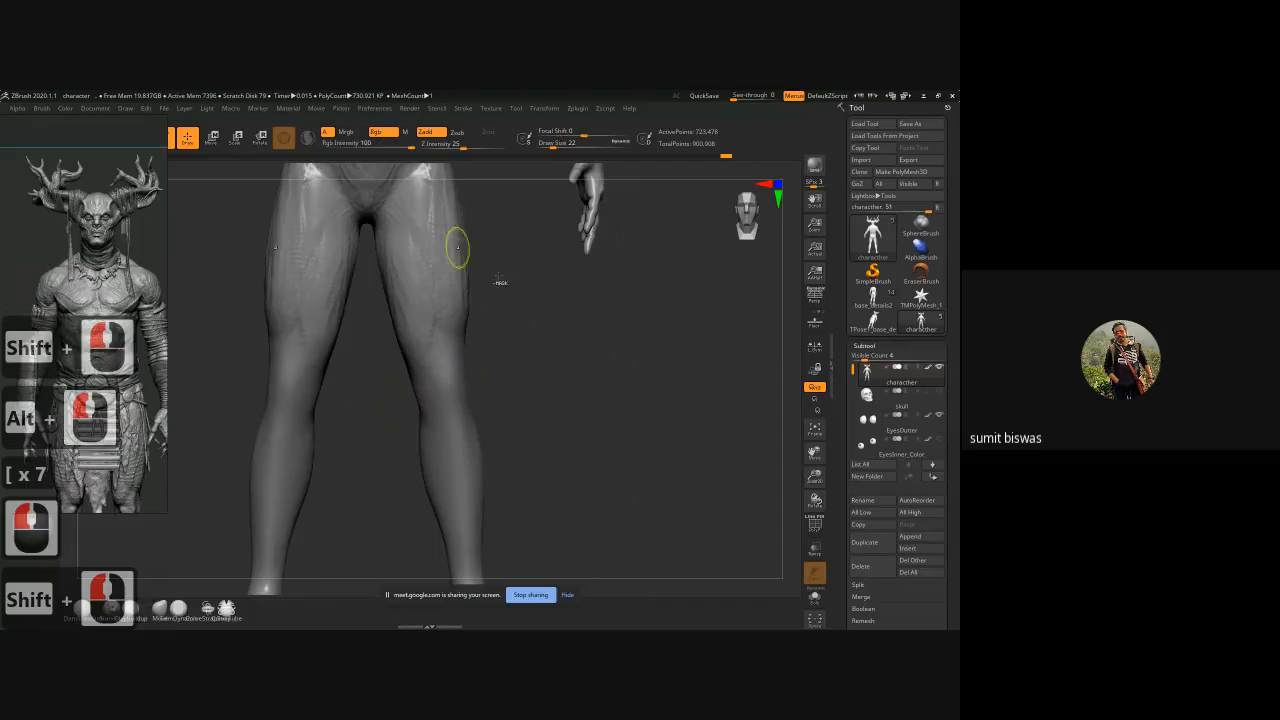
left_click_drag(487, 312, 494, 331, "alt")
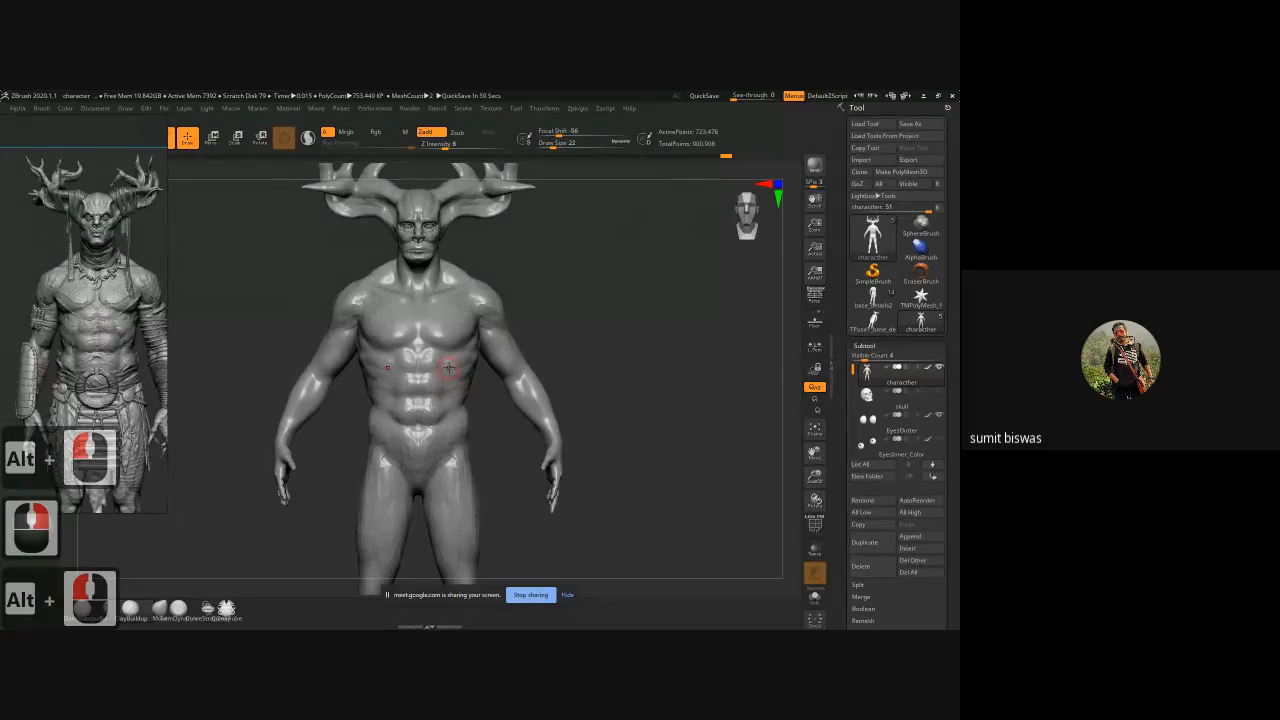
left_click_drag(581, 330, 474, 360)
left_click(510, 382)
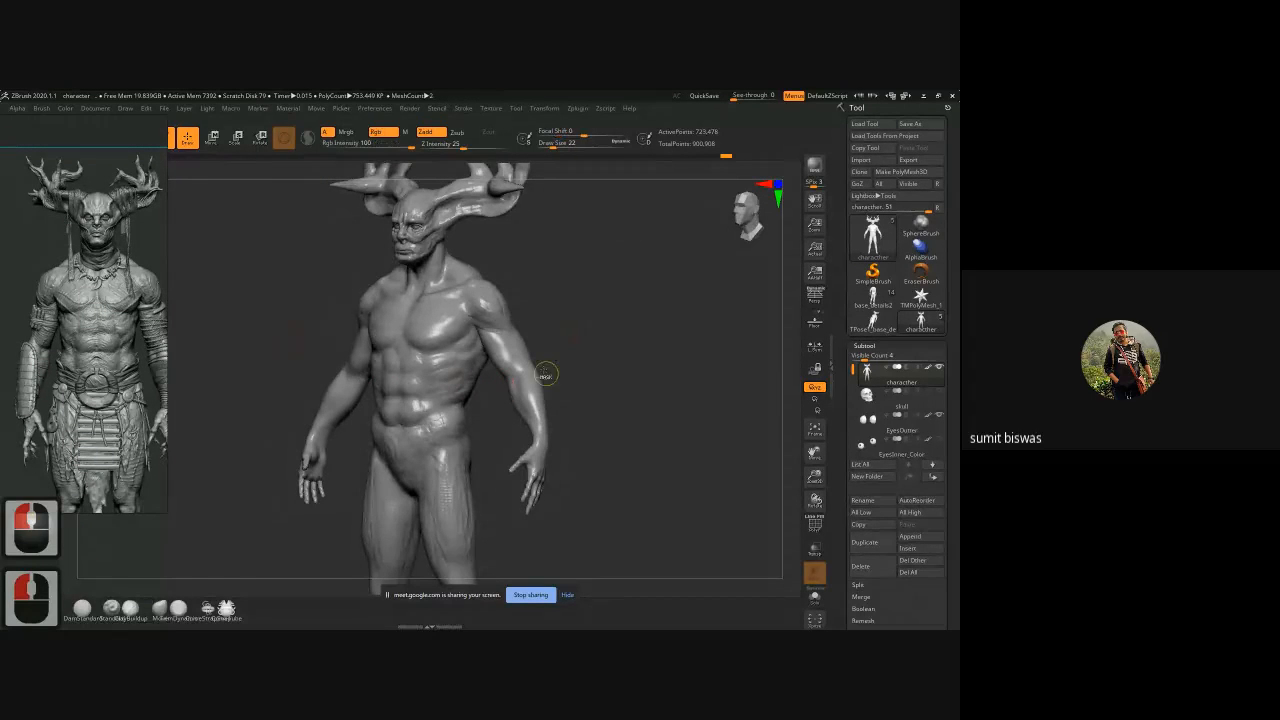
right_click_drag(510, 336, 652, 345, "ctrl")
left_click_drag(652, 345, 653, 345, "alt")
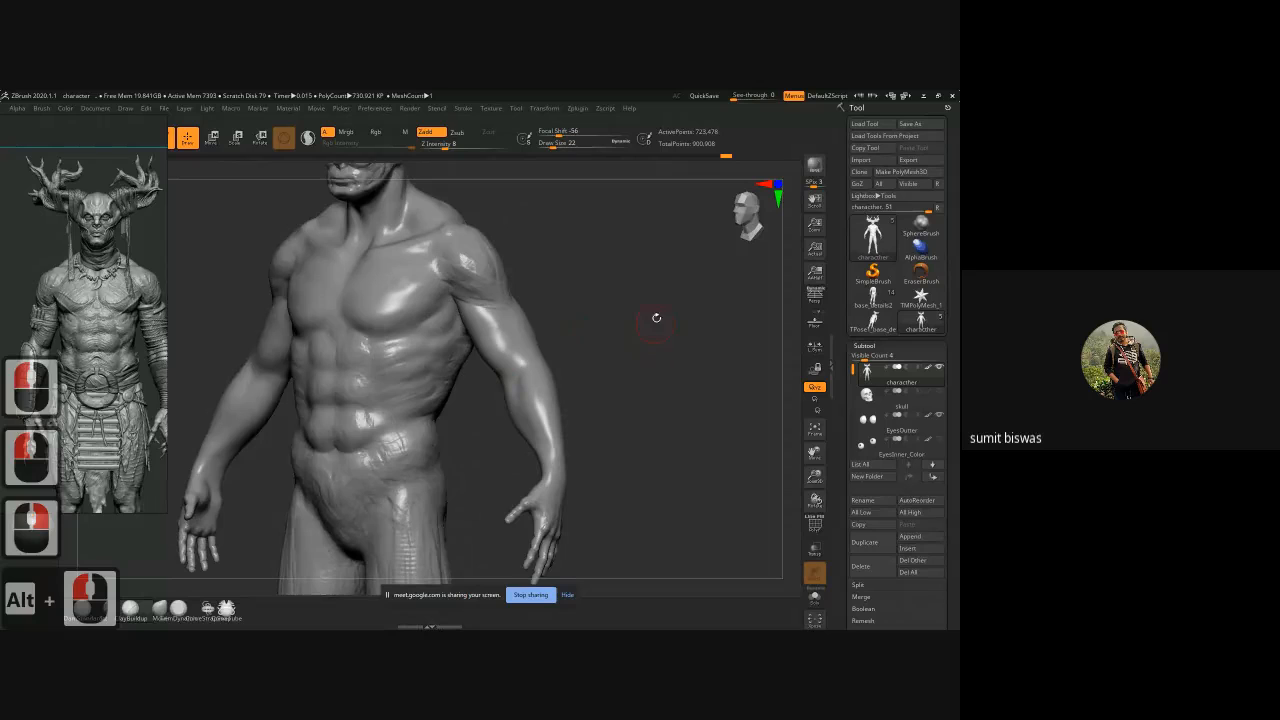
Step: Switch to the Move brush at a draw size of 46 and nudge the outer edges of the pectorals from the front
mouse_move(611, 290)
left_mouse_down("shift")
mouse_move(594, 283)
mouse_move(613, 308)
left_mouse_up("shift")
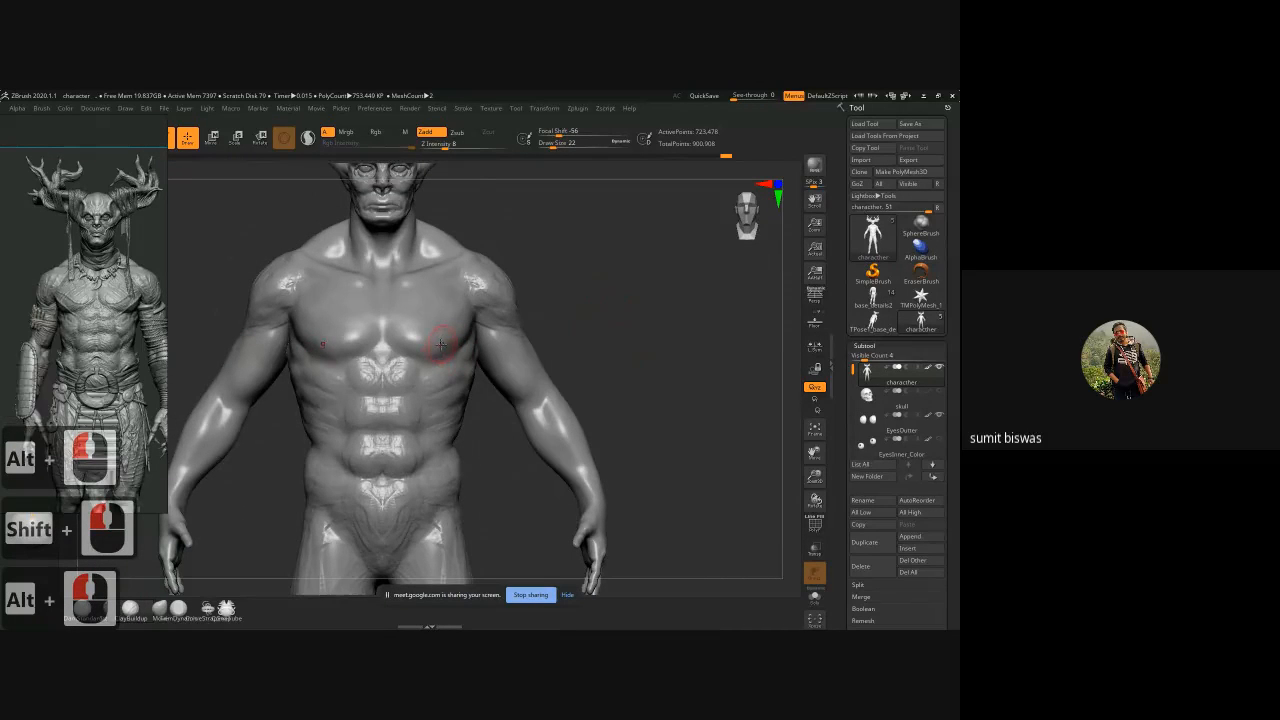
key("b")
key("m")
key("v")
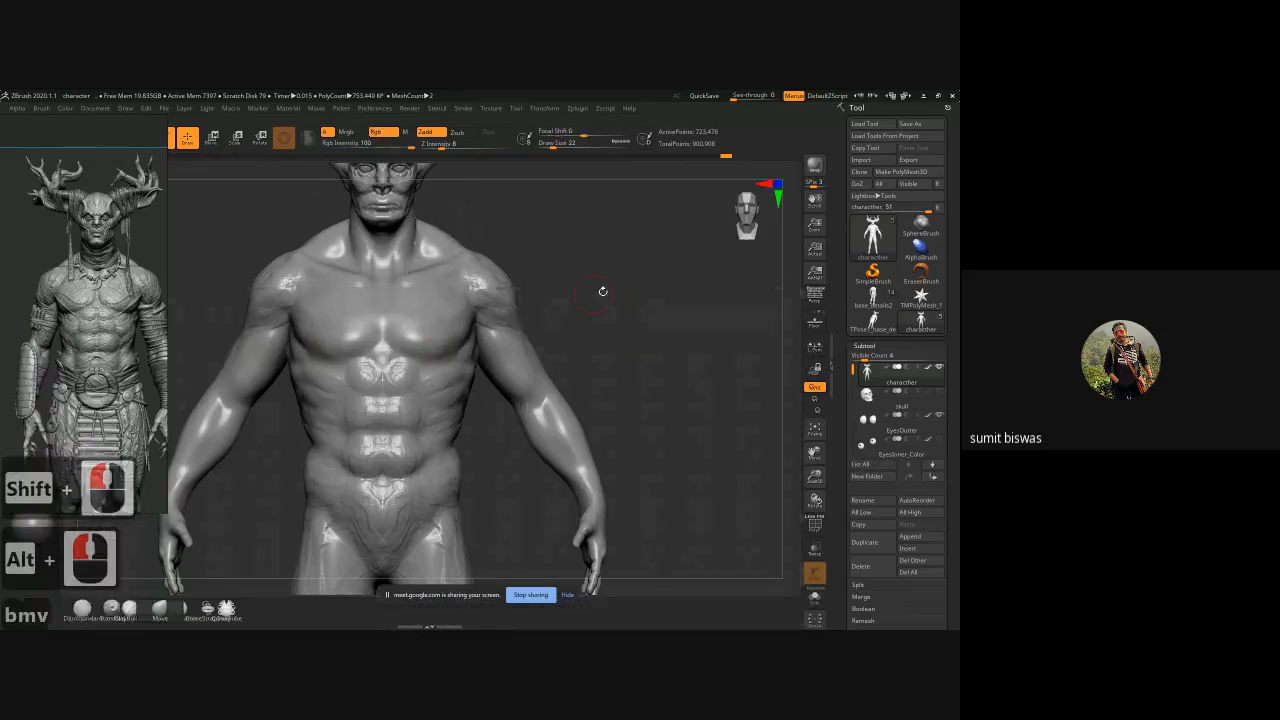
key("bracketright")
key("bracketright")
key("bracketright")
key("bracketright")
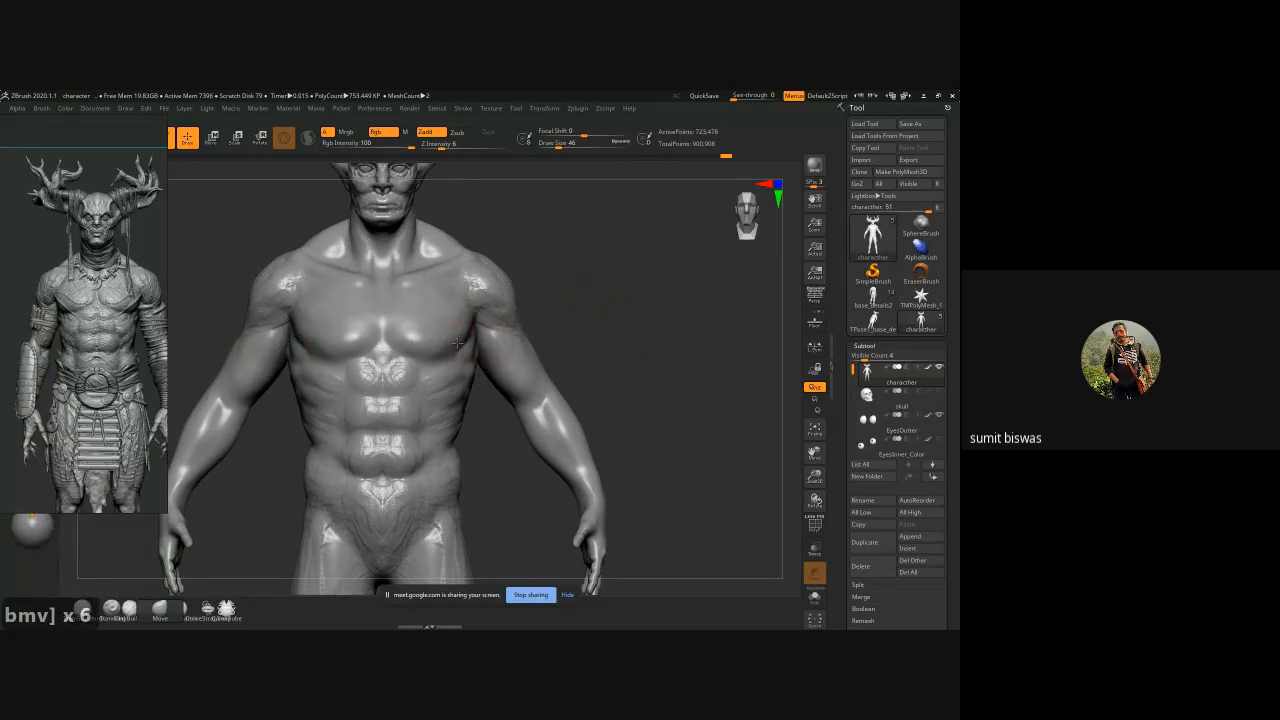
left_click(456, 342)
left_click(456, 342)
Step: Enlarge the Move brush to a draw size of 62 and reshape the lower edges of the pectorals
key("bracketright")
key("bracketright")
key("bracketright")
key("bracketright")
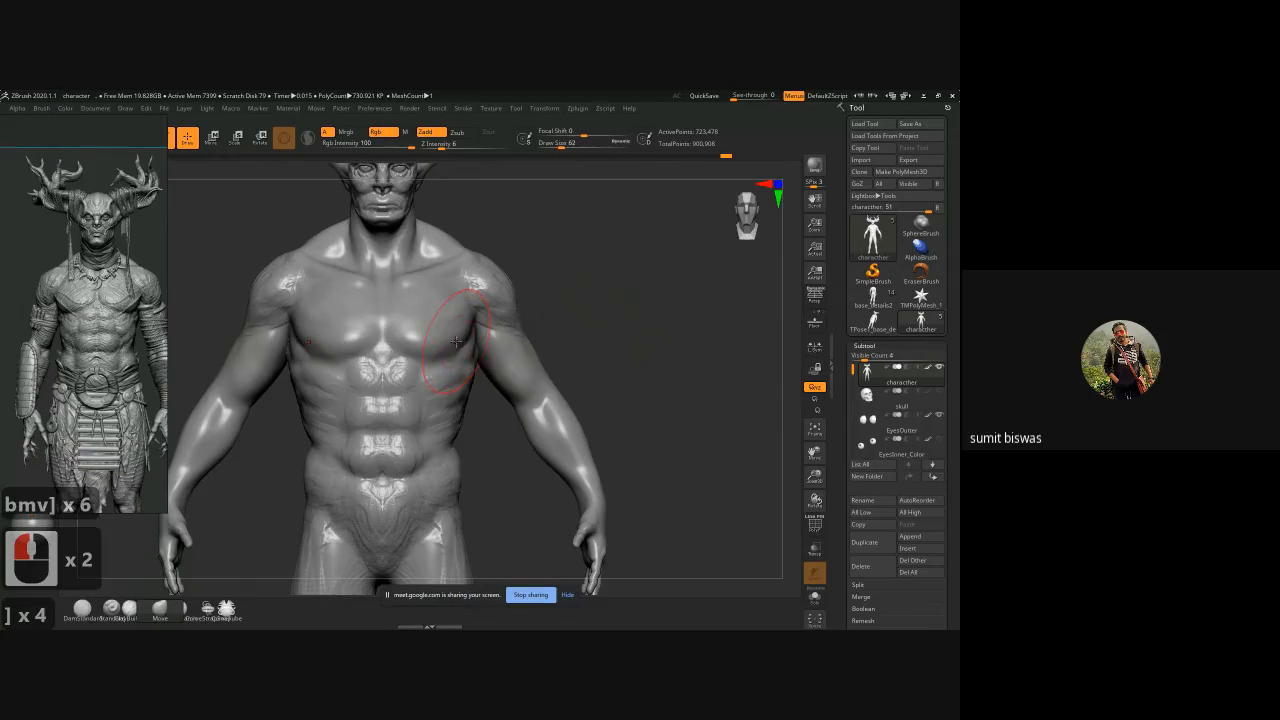
left_click(465, 341)
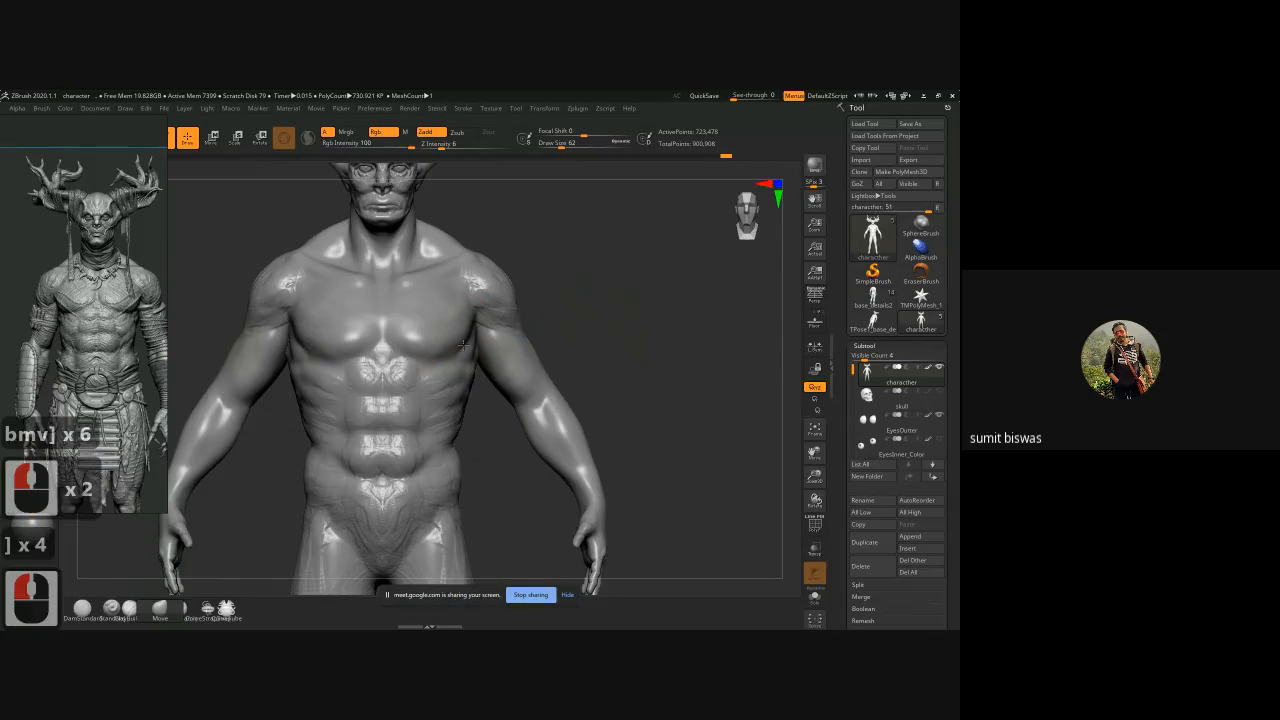
left_click(407, 352)
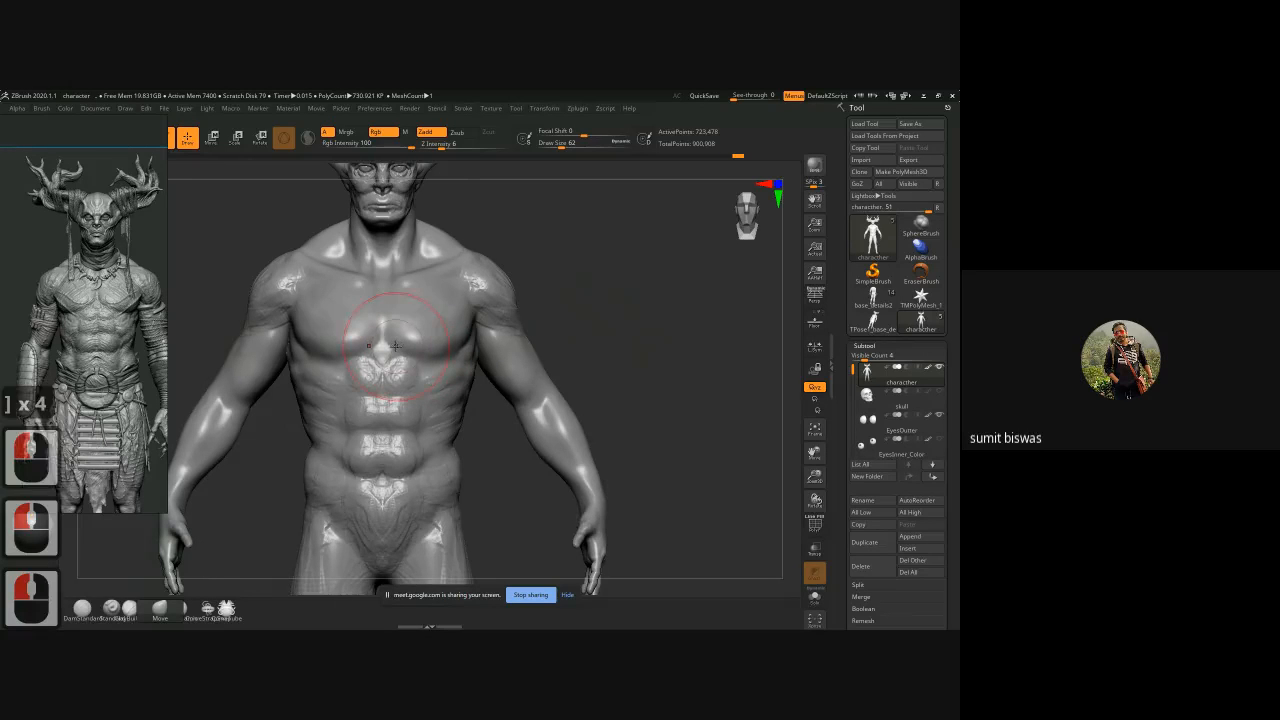
Step: Switch to the DamStandard brush and carve the sternum line between the pectorals and onto the chest
key("b")
key("t")
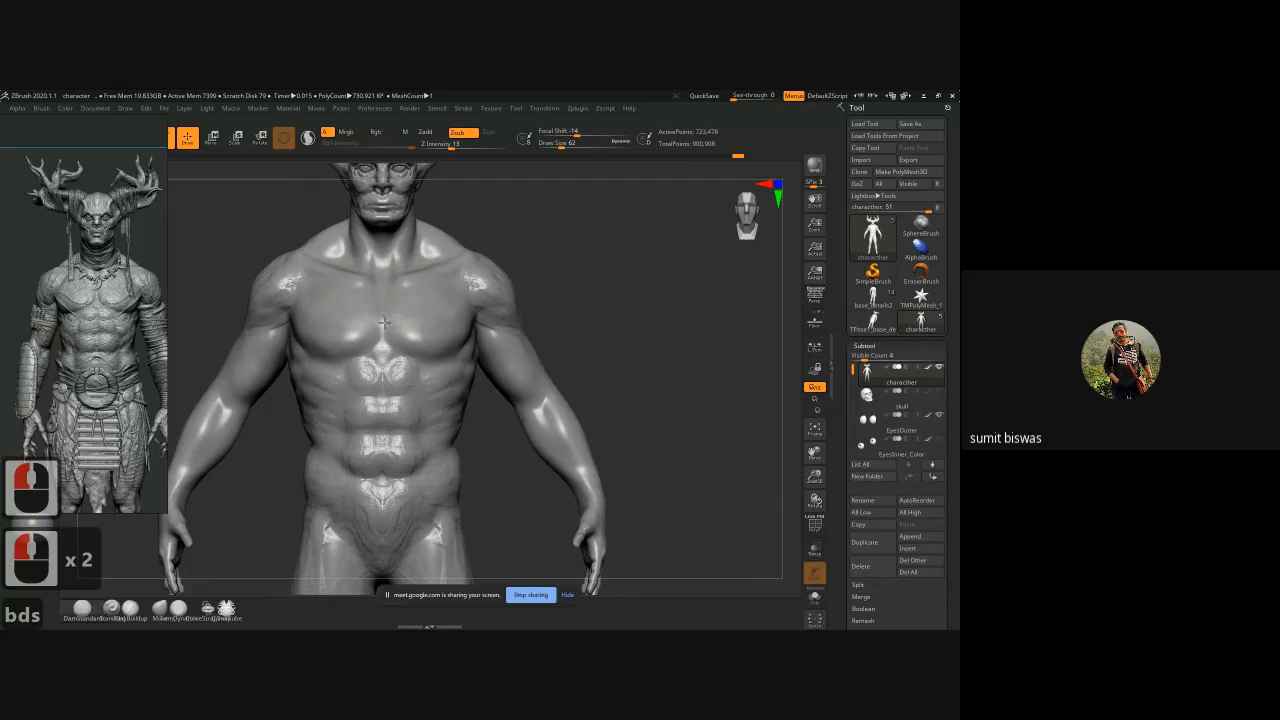
left_click(381, 312)
mouse_move(382, 312)
left_mouse_down()
mouse_move(382, 345)
mouse_move(436, 355)
mouse_move(389, 349)
mouse_move(458, 353)
mouse_move(400, 372)
left_mouse_up()
mouse_move(440, 312)
left_mouse_down()
mouse_move(400, 380)
mouse_move(455, 352)
left_mouse_up()
Step: Reduce the DamStandard brush to a draw size of 42 and carve the lower contour of the pectorals out toward the armpits
key("[")
key("[")
key("[")
key("[")
key("[")
mouse_move(590, 310)
left_mouse_down()
mouse_move(446, 358)
mouse_move(475, 303)
mouse_move(486, 326)
left_mouse_up()
left_click_drag(386, 338, 394, 350)
mouse_move(393, 346)
left_mouse_down()
mouse_move(386, 310)
mouse_move(440, 358)
mouse_move(472, 350)
left_mouse_up()
left_click_drag(474, 349, 498, 334)
left_click_drag(585, 301, 668, 285)
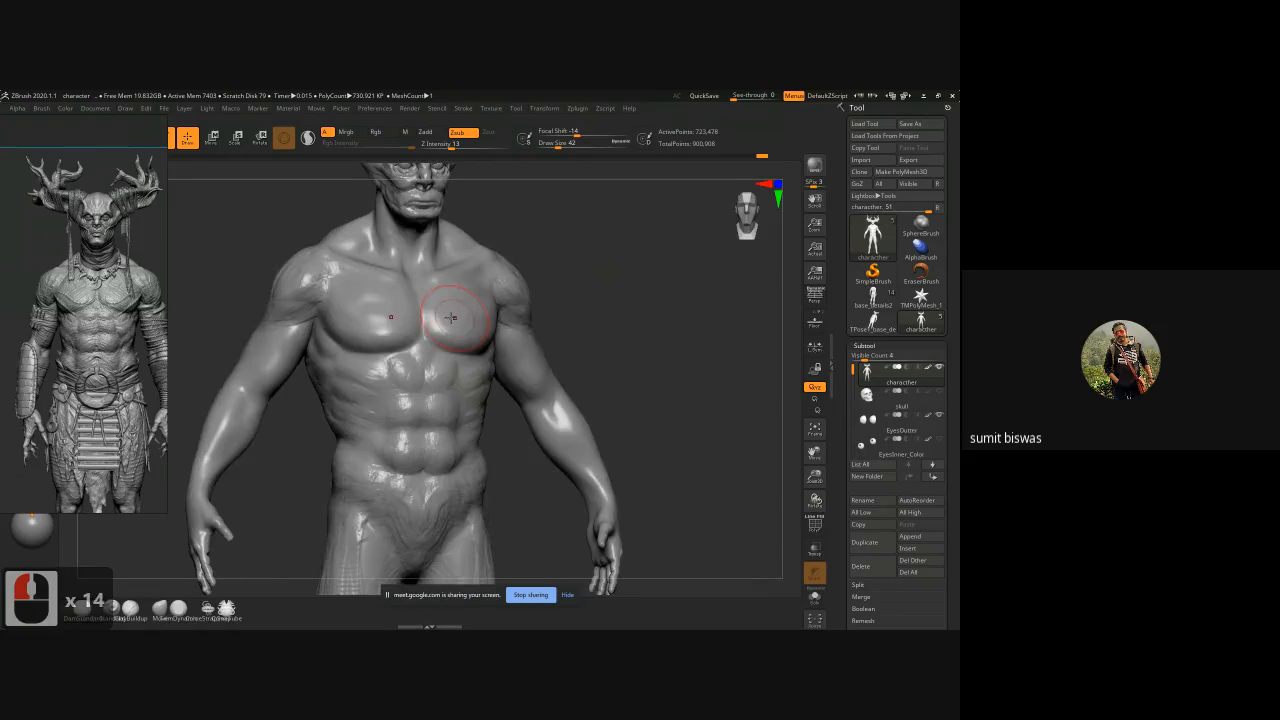
mouse_move(327, 330)
left_mouse_down()
mouse_move(316, 314)
mouse_move(343, 344)
left_mouse_up()
mouse_move(345, 345)
left_mouse_down()
mouse_move(365, 357)
mouse_move(418, 347)
left_mouse_up()
left_click_drag(658, 306, 586, 314)
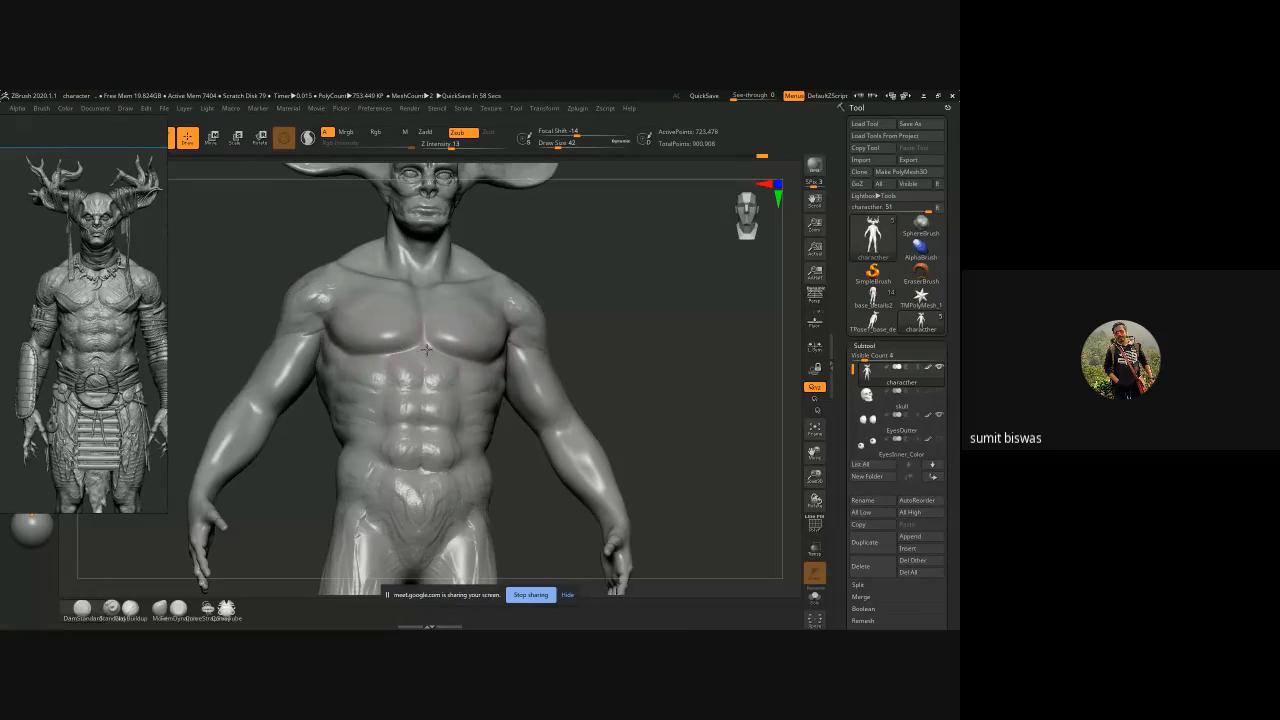
Step: Reduce the DamStandard brush below a draw size of 34 and carve the vertical groove down the middle of the chest
left_click(627, 290)
left_click_drag(627, 291, 612, 291, "shift")
key("[")
key("[")
key("[")
key("[")
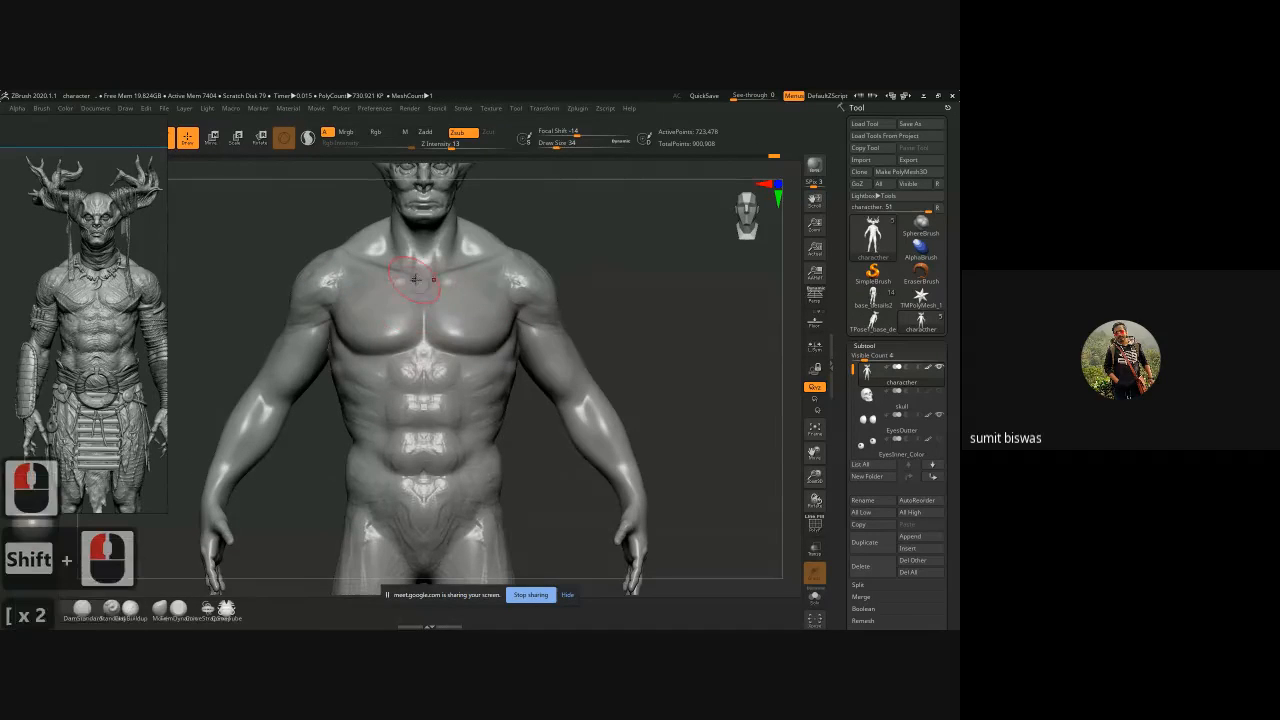
key("[")
left_click_drag(424, 280, 424, 334)
Step: Refine the front of the shoulders with short carved strokes at a draw size of 22, smoothing the area around them
key("[")
left_click_drag(606, 270, 610, 296)
left_click_drag(623, 249, 330, 303, "shift")
mouse_move(332, 284)
left_mouse_down()
mouse_move(322, 320)
mouse_move(348, 283)
mouse_move(334, 302)
left_mouse_up()
mouse_move(344, 279)
left_mouse_down()
mouse_move(325, 313)
mouse_move(302, 292)
mouse_move(337, 280)
mouse_move(333, 260)
mouse_move(337, 277)
left_mouse_up()
left_click_drag(425, 277, 428, 278, "shift")
Step: Switch to the Move brush at a draw size of 34 and adjust the elbow and forearm contour from the side and back
right_click_drag(499, 344, 274, 247, "alt")
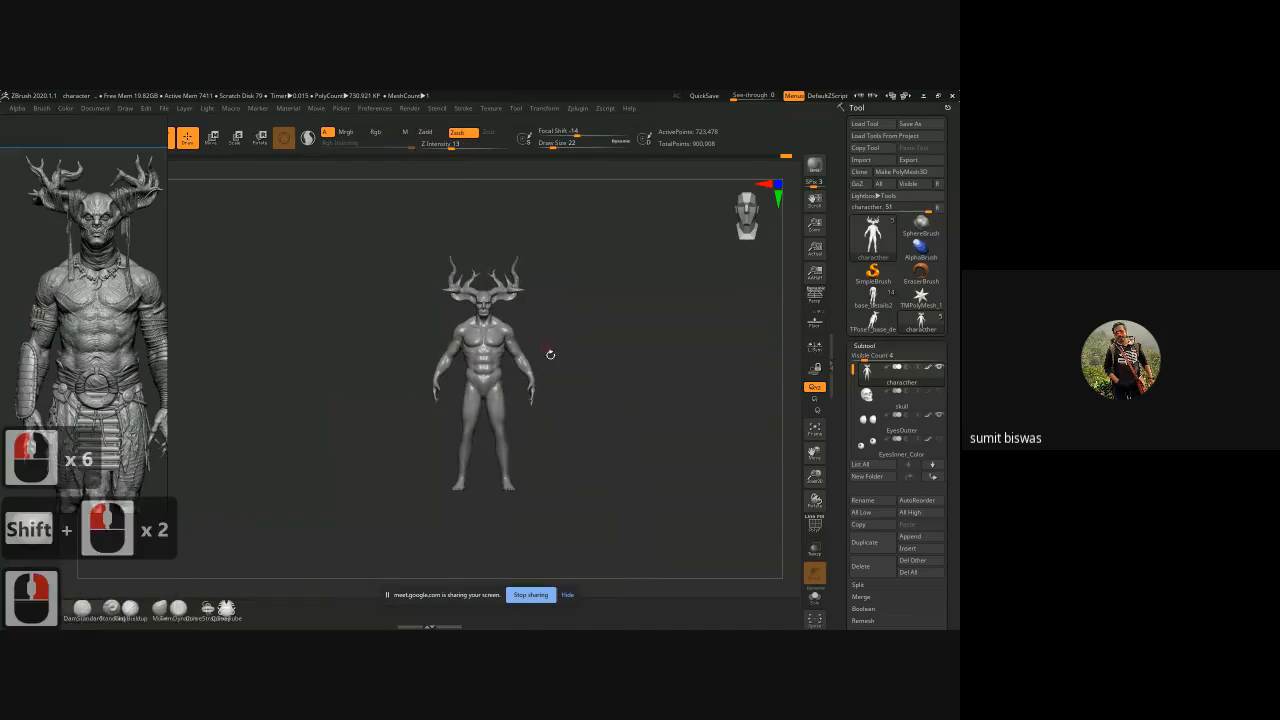
right_click_drag(551, 355, 413, 316, "alt")
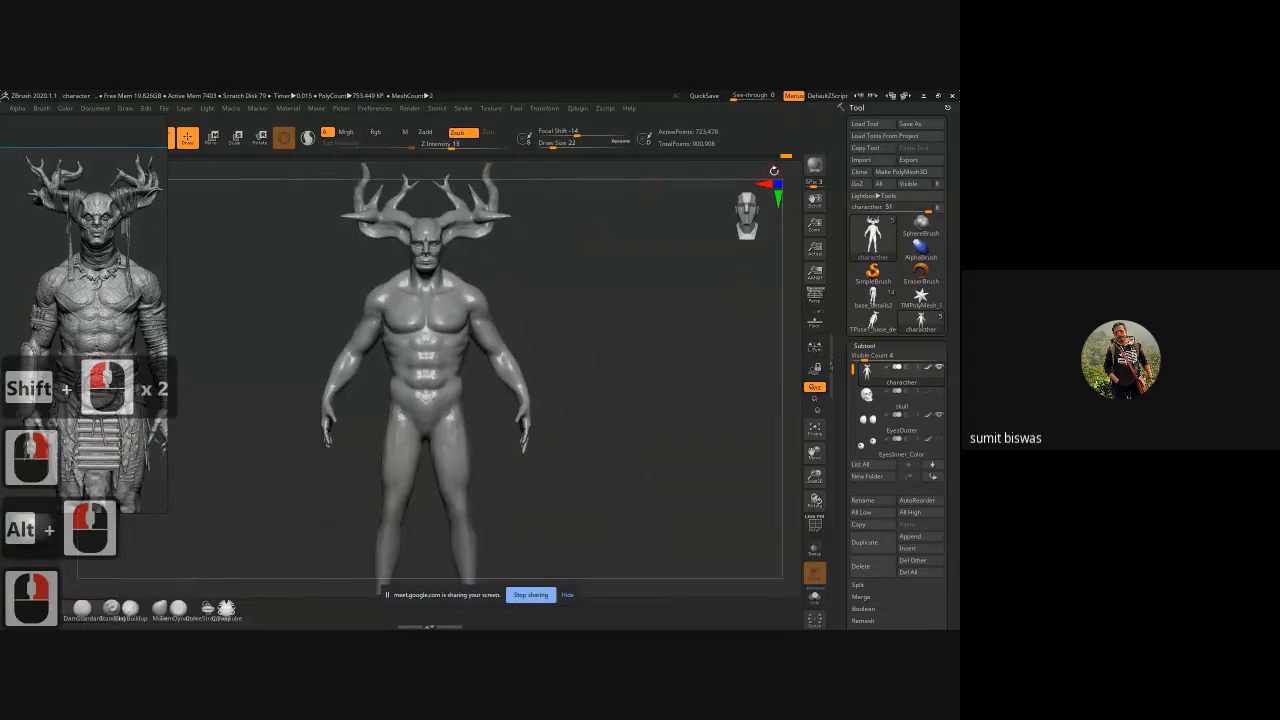
mouse_move(598, 325)
left_mouse_down("alt")
mouse_move(484, 316)
mouse_move(556, 314)
mouse_move(570, 341)
mouse_move(490, 350)
left_mouse_up("alt")
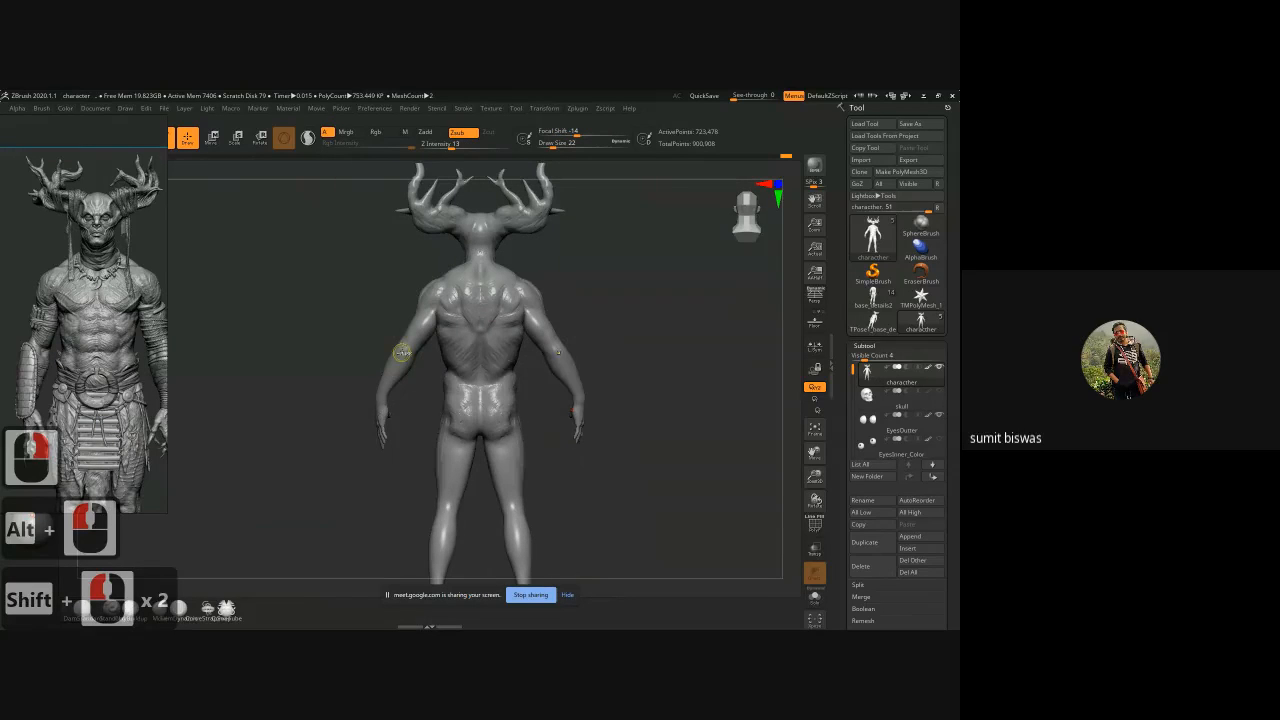
right_click_drag(402, 352, 486, 476, "ctrl")
left_click_drag(454, 426, 568, 342, "shift")
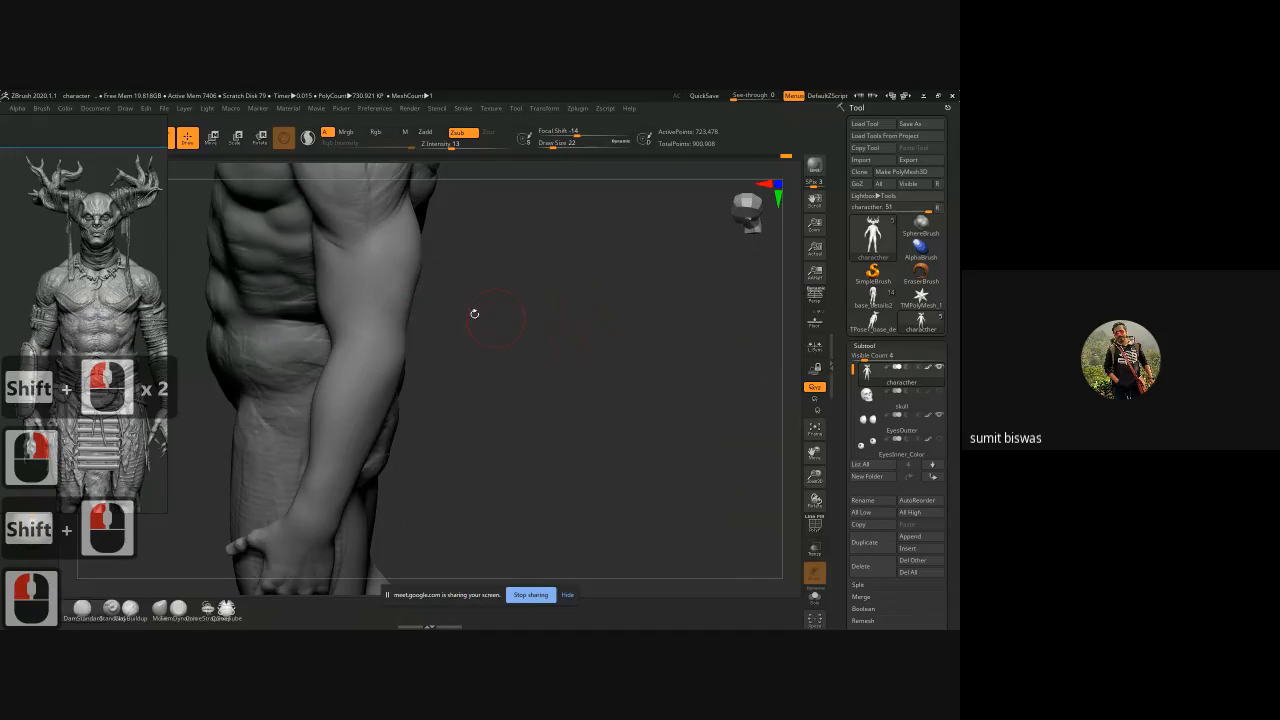
left_click(414, 351)
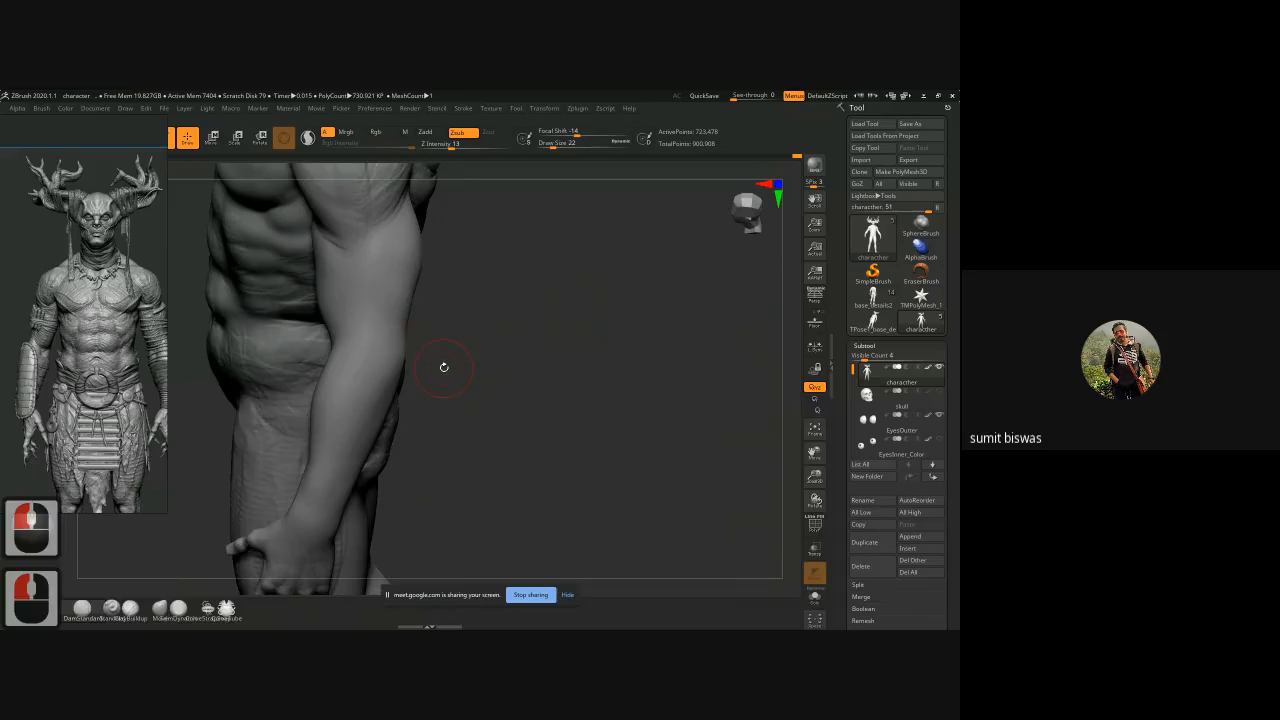
key("b")
key("m")
key("v")
key("]")
key("]")
key("]")
left_click_drag(463, 360, 428, 345)
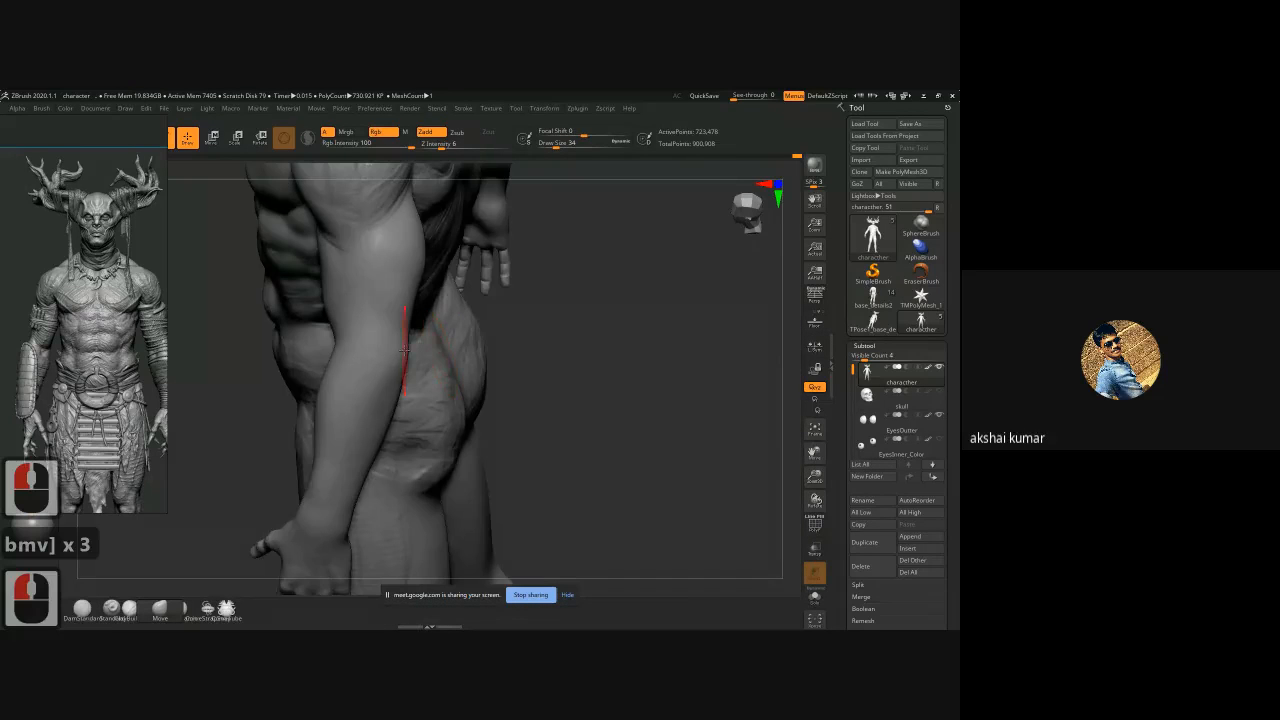
left_click(515, 344)
mouse_move(560, 331)
left_mouse_down()
mouse_move(423, 290)
mouse_move(414, 313)
left_mouse_up()
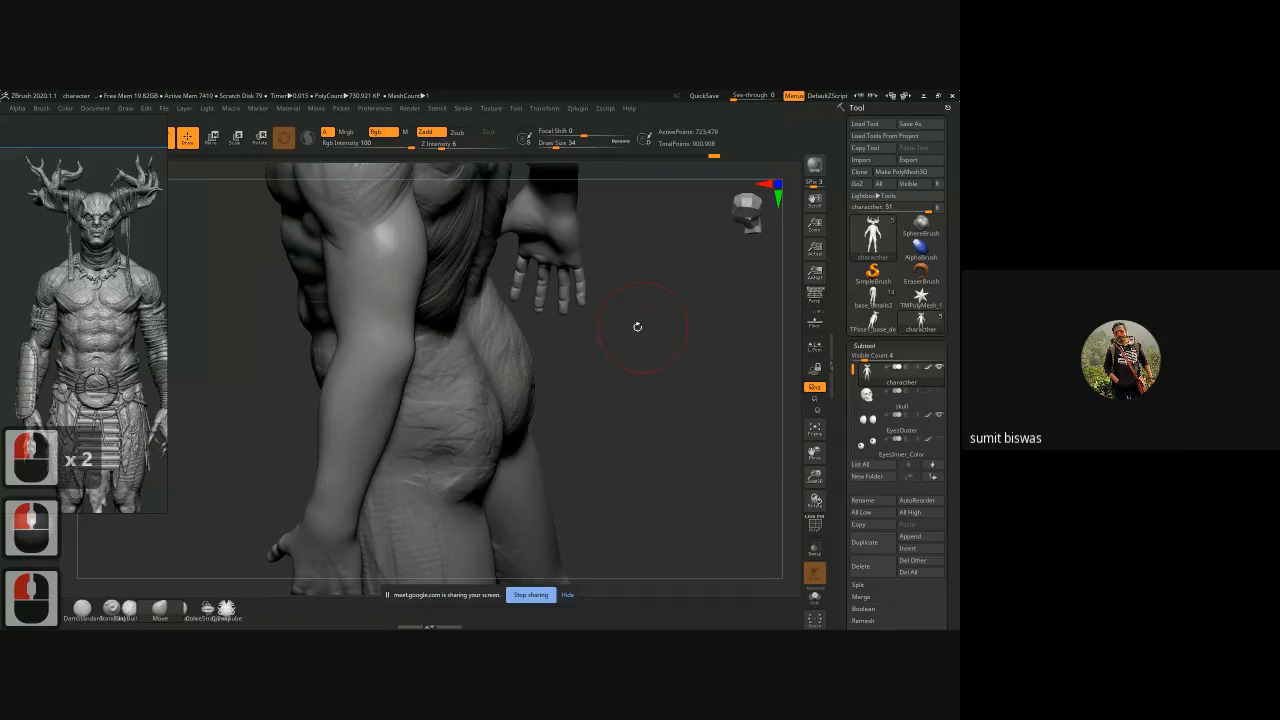
Step: Examine the arms, torso and back from the side and rear, and the full figure from the front
left_click_drag(637, 326, 573, 381)
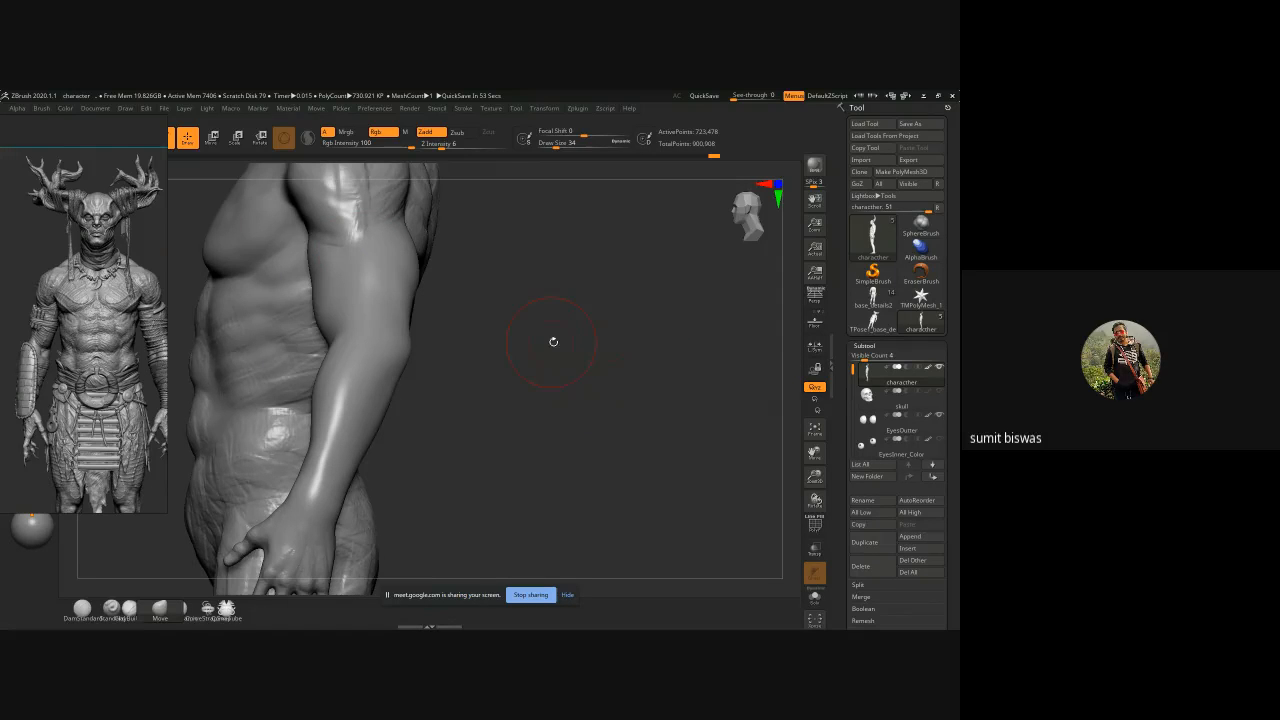
left_click_drag(551, 340, 557, 386)
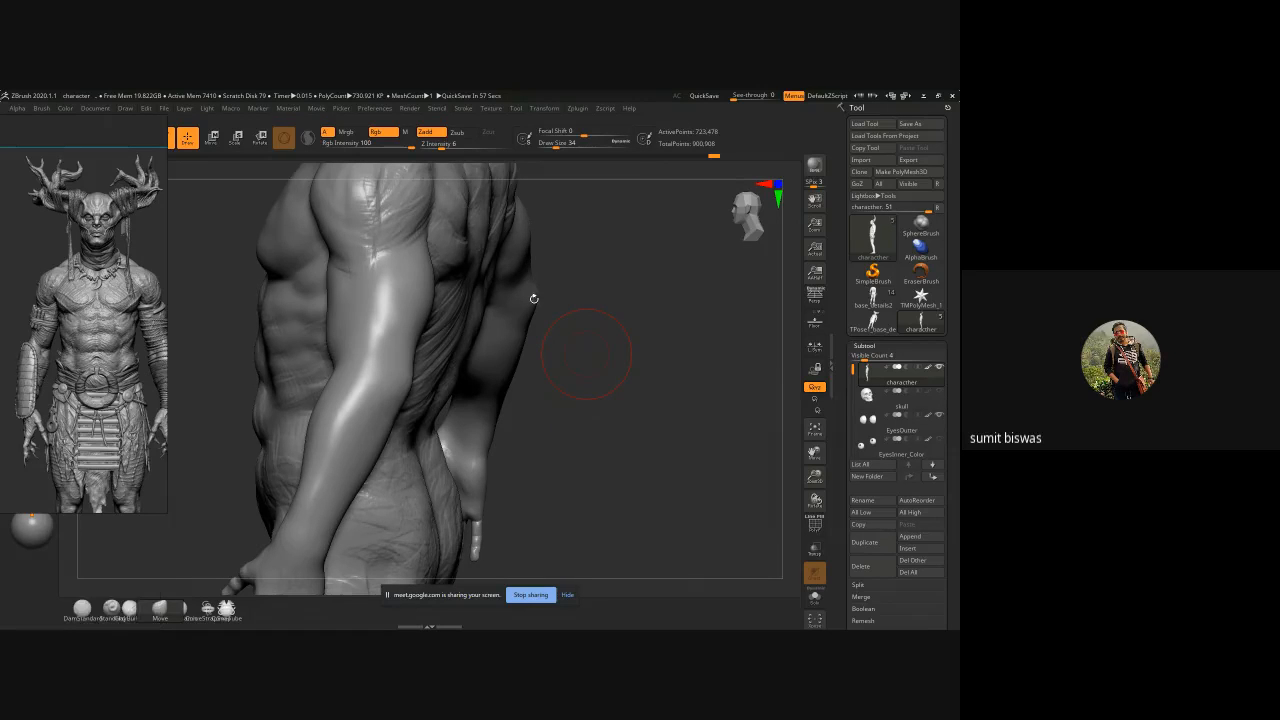
left_click_drag(648, 406, 520, 408)
left_click_drag(420, 445, 445, 457, "alt")
mouse_move(445, 457)
left_mouse_down("shift")
mouse_move(410, 457)
mouse_move(280, 323)
mouse_move(380, 340)
left_mouse_up("shift")
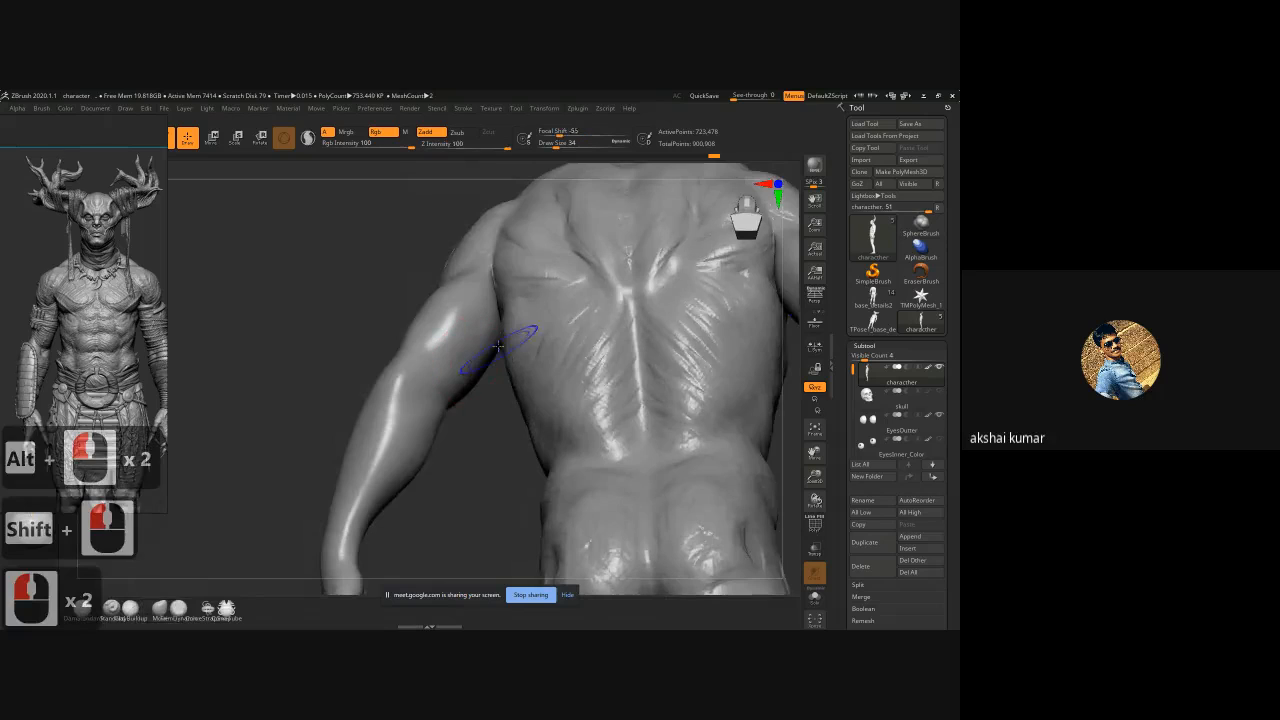
mouse_move(500, 349)
left_mouse_down("shift")
mouse_move(567, 345)
mouse_move(612, 438)
mouse_move(572, 272)
mouse_move(589, 229)
mouse_move(367, 271)
mouse_move(300, 370)
left_mouse_up("shift")
left_click_drag(300, 370, 325, 430)
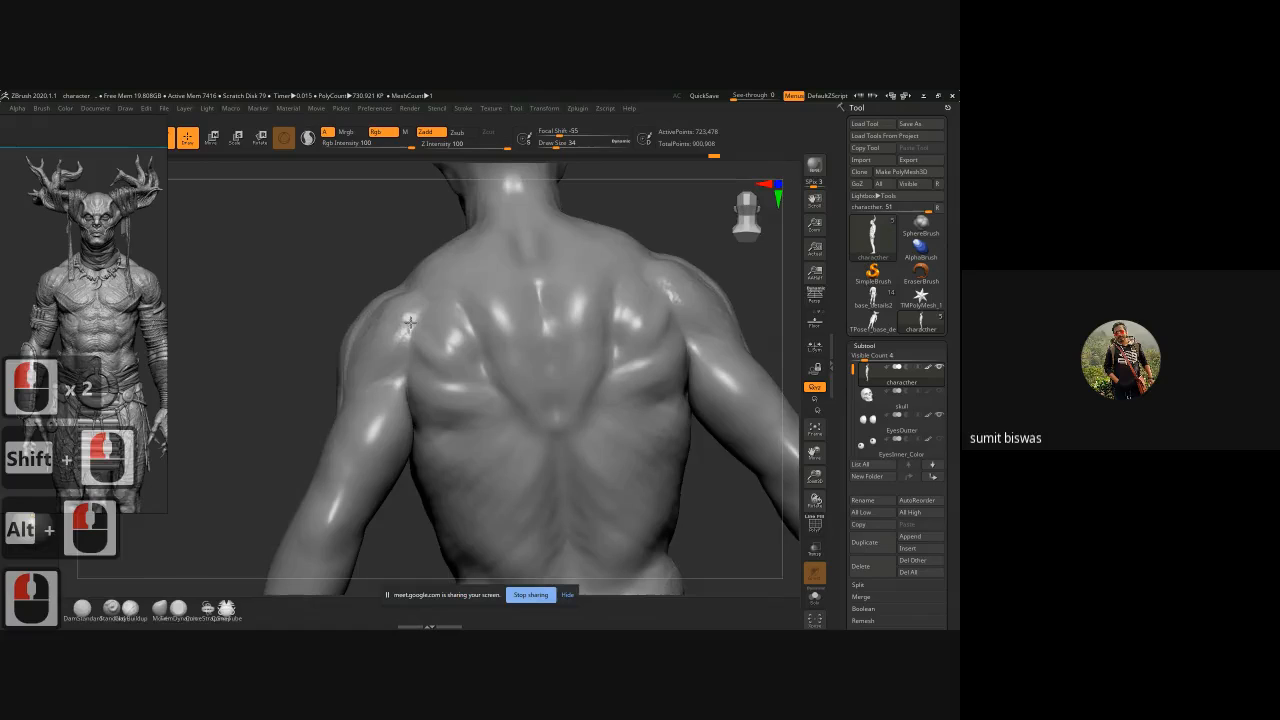
mouse_move(480, 490)
left_mouse_down("shift")
mouse_move(463, 526)
mouse_move(484, 500)
left_mouse_up("shift")
mouse_move(430, 500)
right_mouse_down("ctrl")
mouse_move(380, 423)
mouse_move(363, 316)
right_mouse_up("ctrl")
left_click_drag(363, 316, 352, 272, "alt")
mouse_move(310, 285)
left_mouse_down()
mouse_move(403, 322)
mouse_move(363, 346)
left_mouse_up()
left_click_drag(464, 382, 463, 377, "shift")
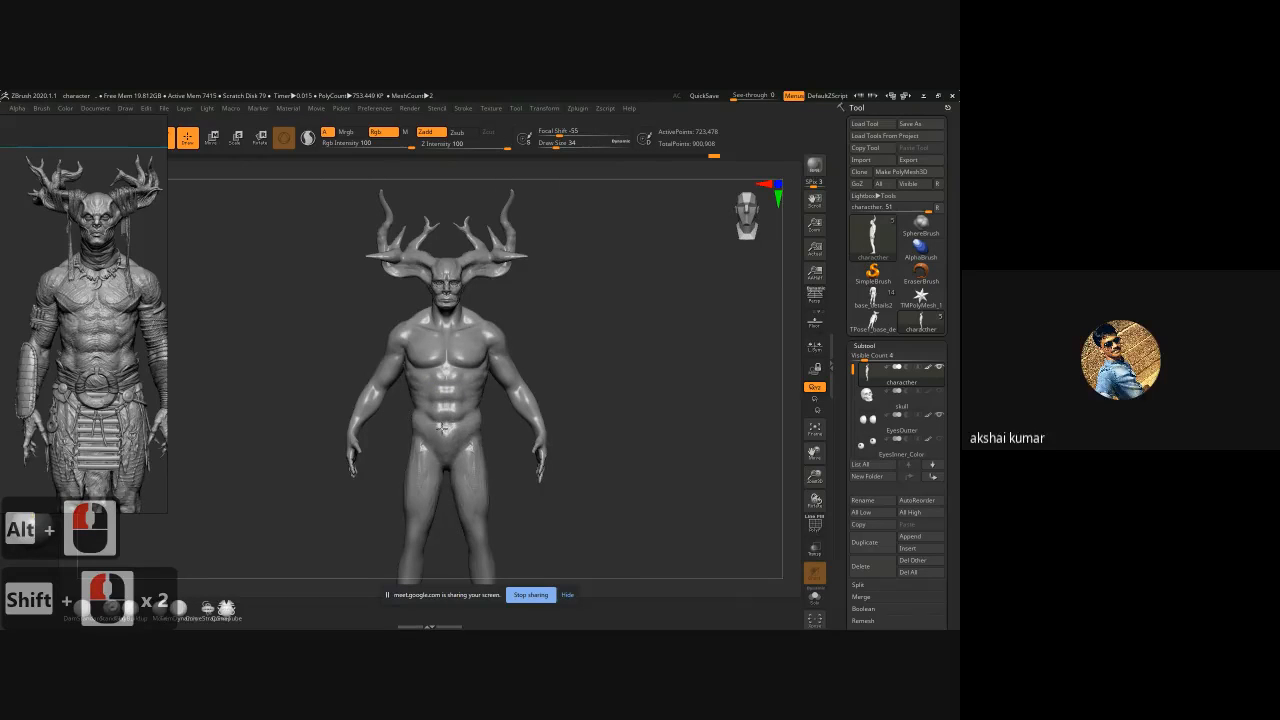
left_click_drag(465, 495, 464, 485, "shift")
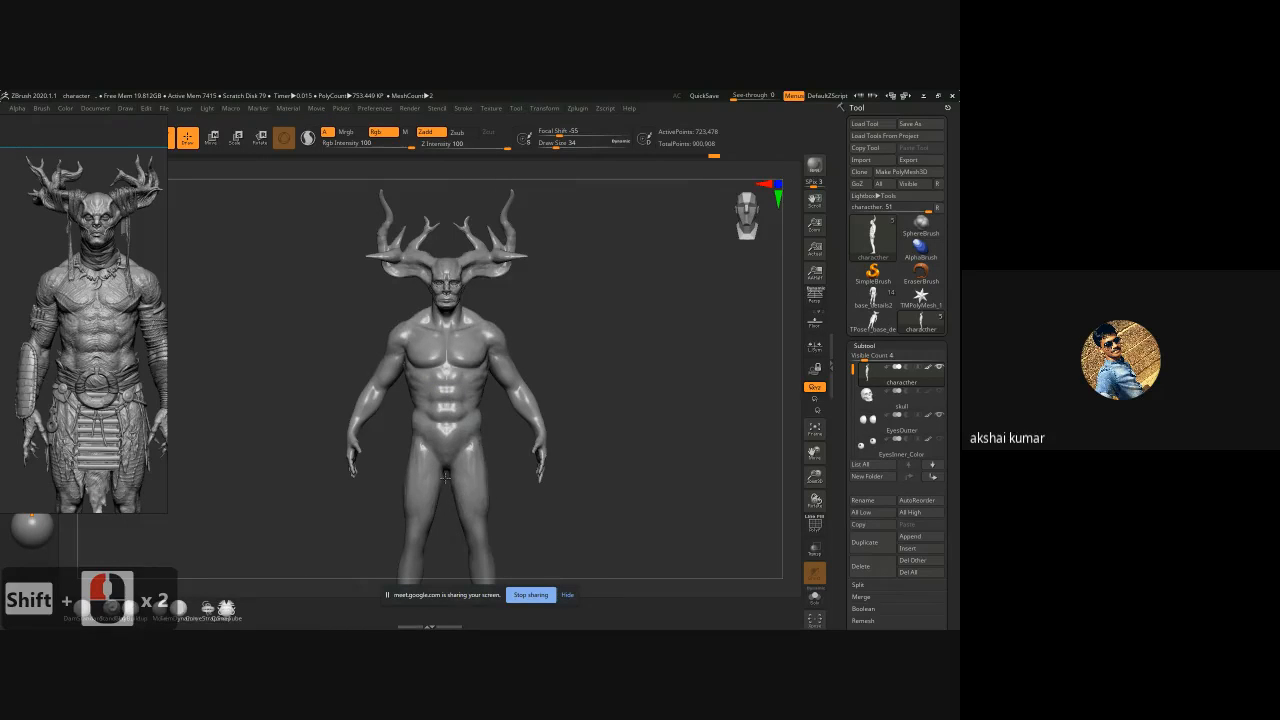
left_click_drag(581, 415, 555, 355, "alt")
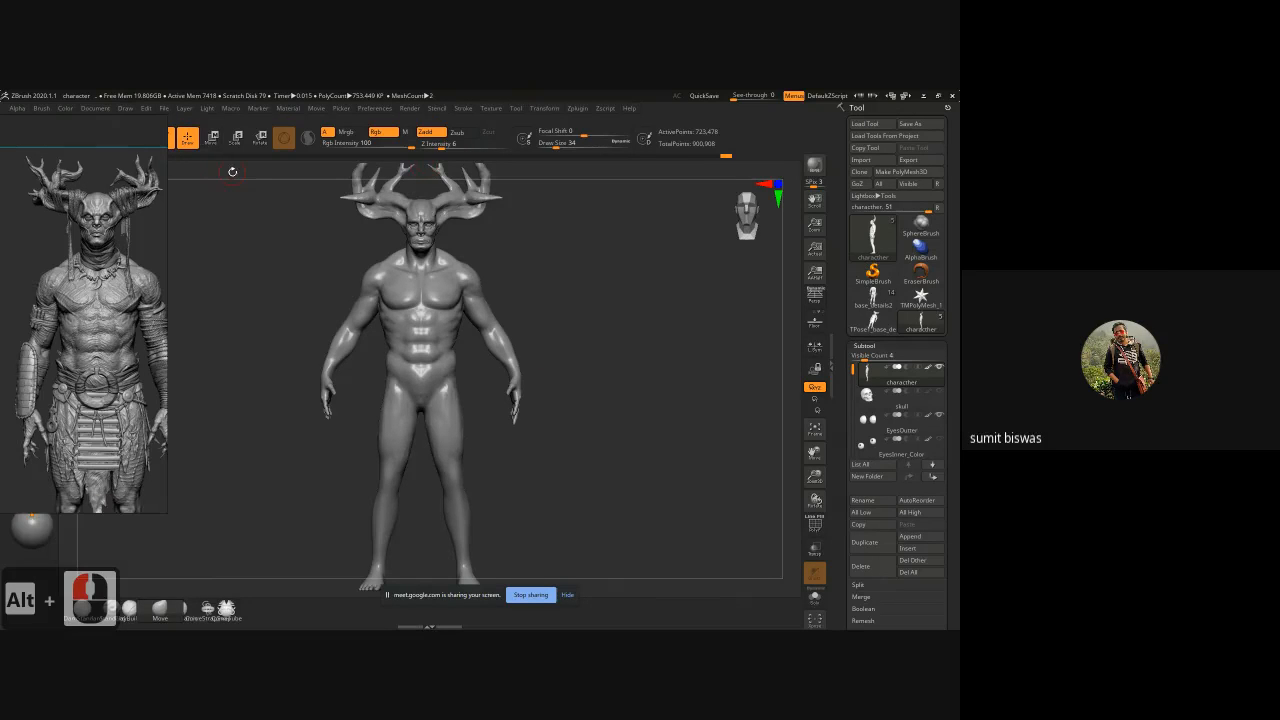
Step: Save the project to the Desktop as a ZBrush project file, using the participant's first name as the file name
key("ctrl+s")
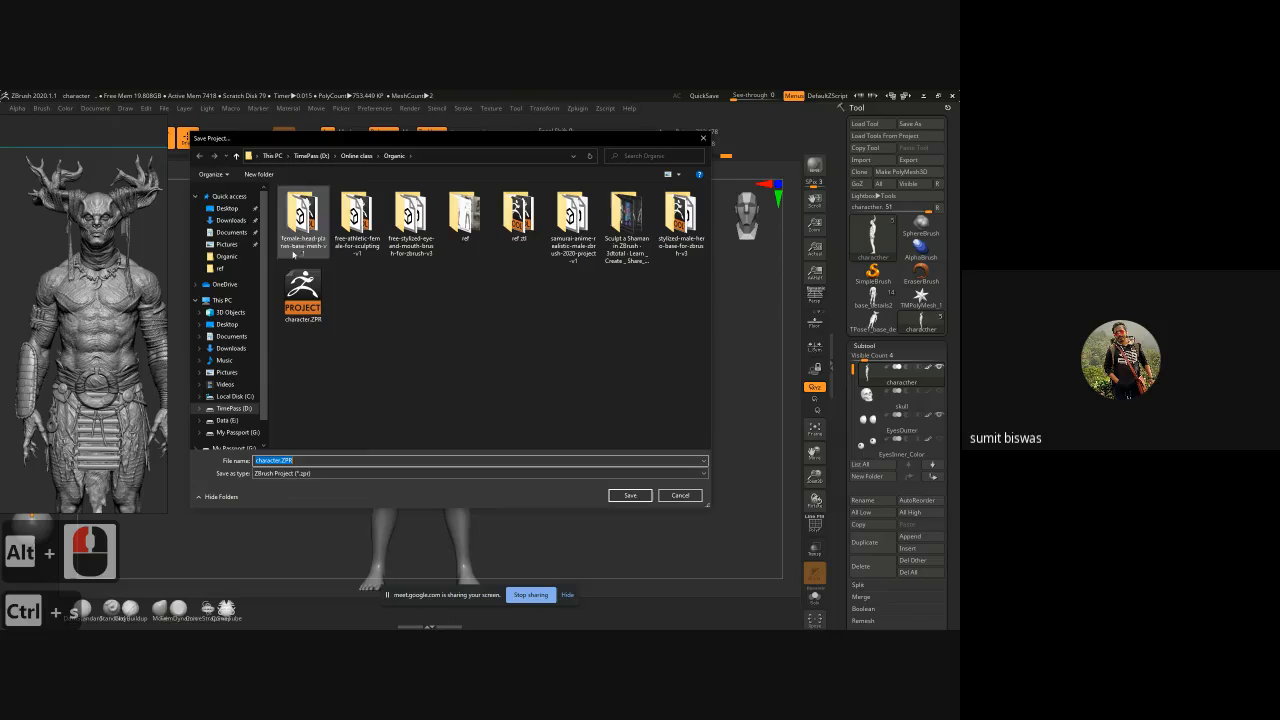
left_click(227, 208)
left_click(319, 460)
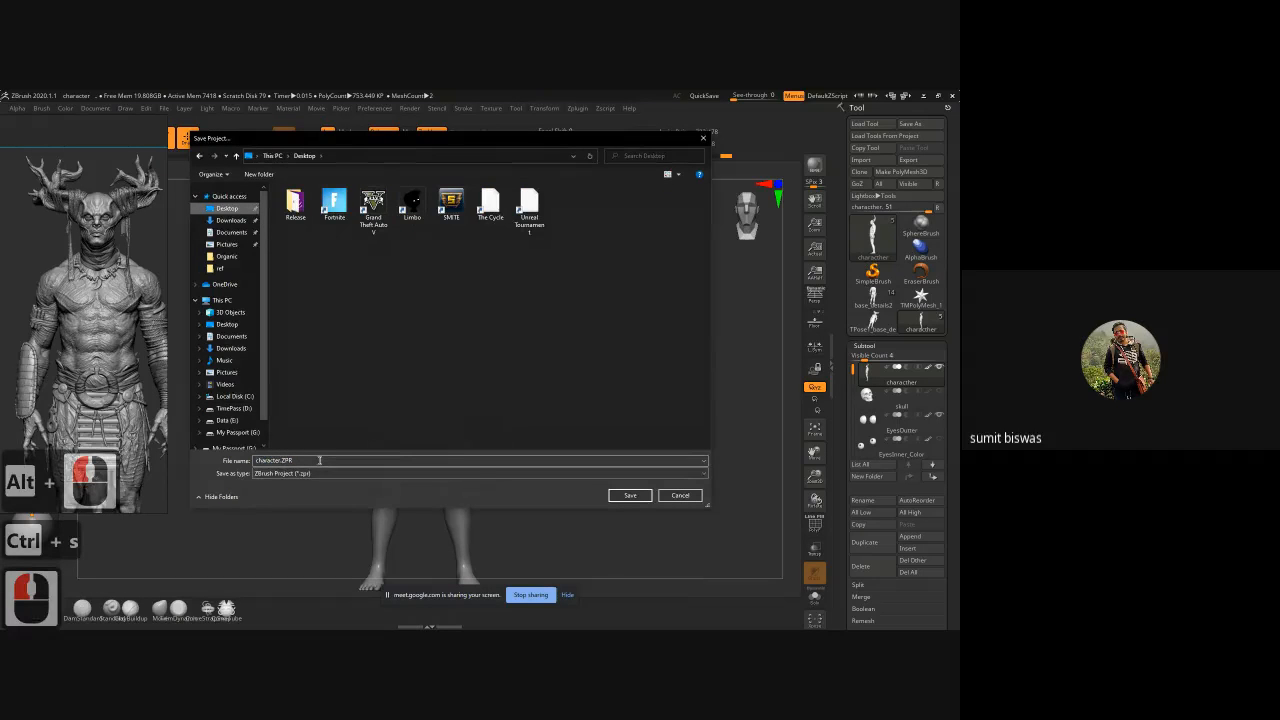
double_click(319, 460)
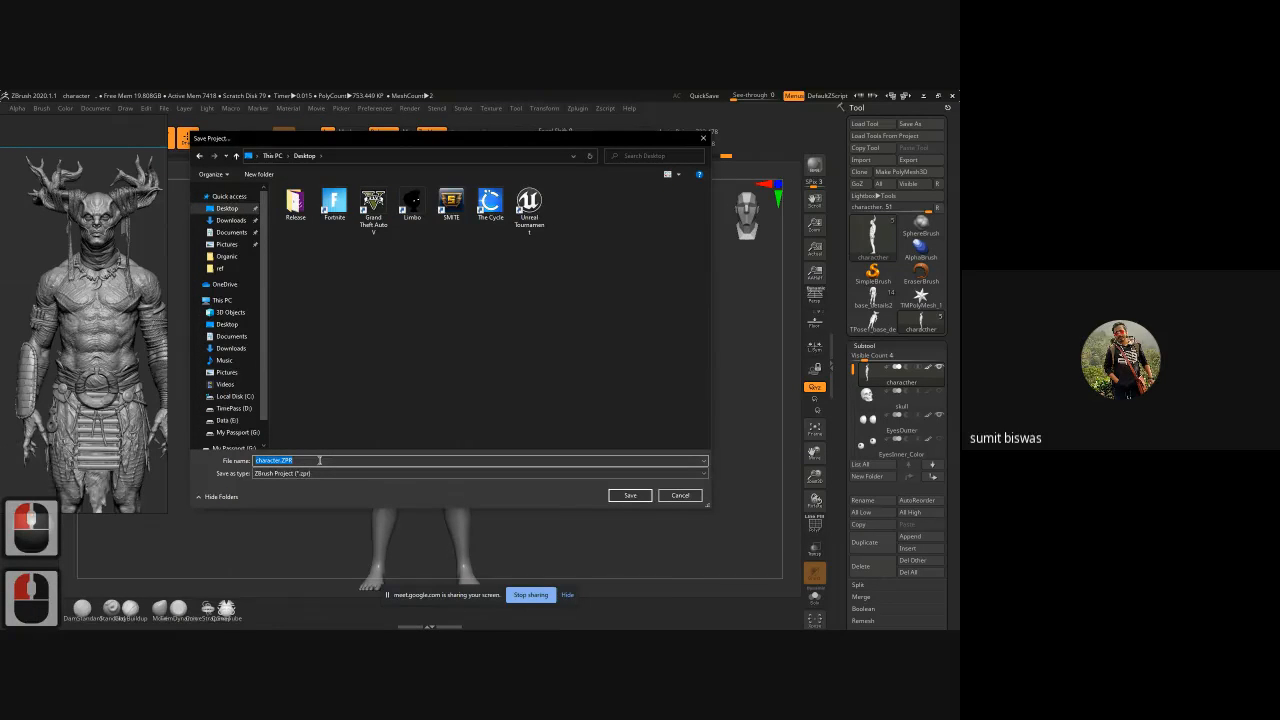
type("aksh")
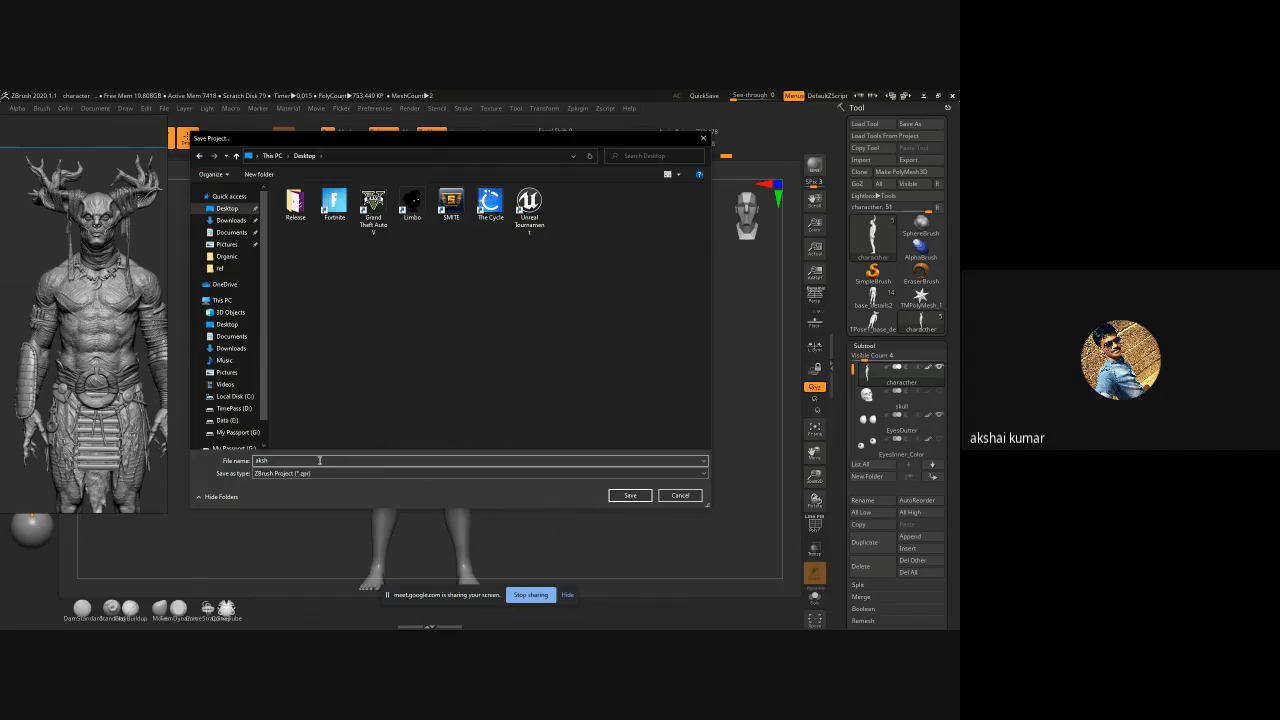
type("ai")
key("Return")
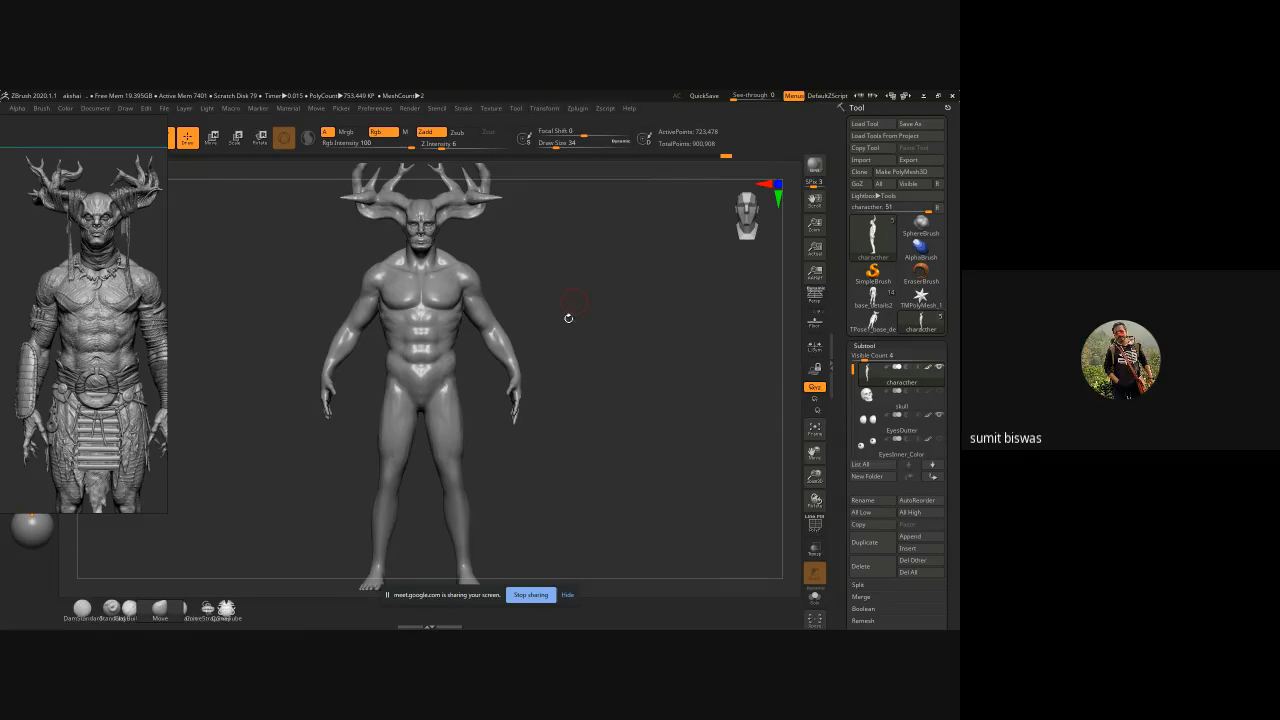
Step: Shift the reference image sideways and open the other participant's organic modelling project with the human male base mesh
left_click(172, 381)
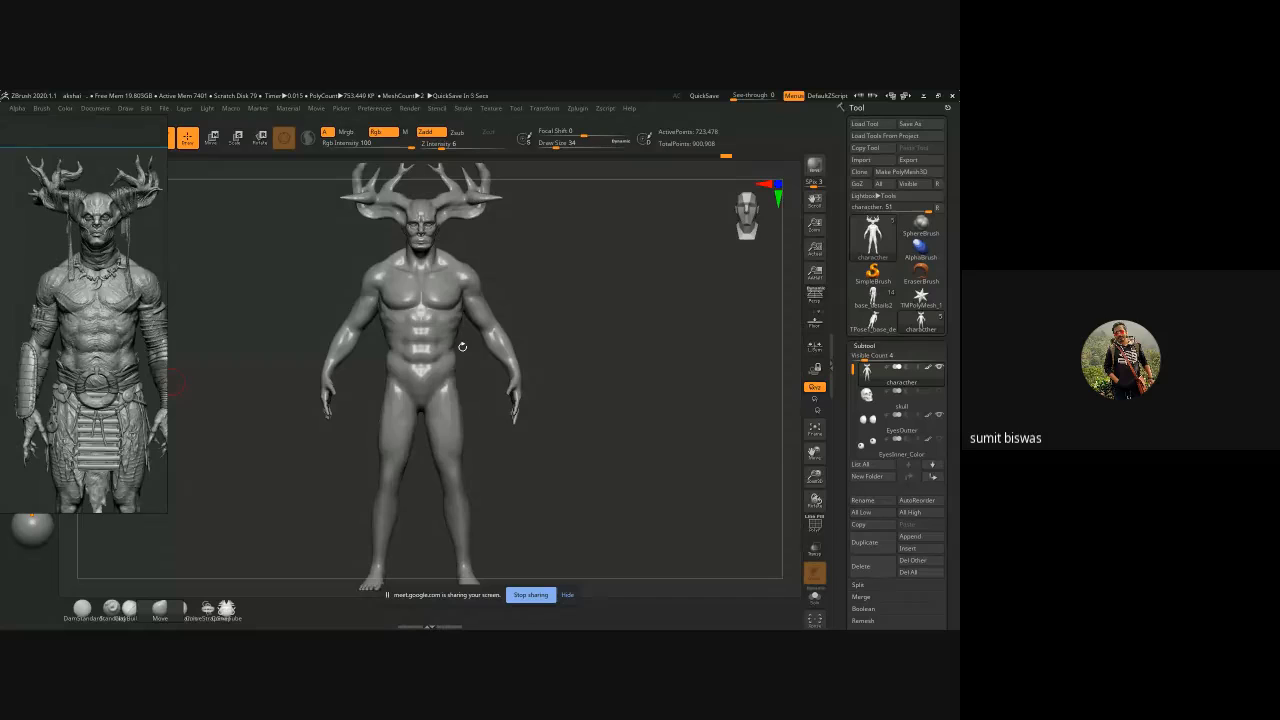
left_click(172, 383)
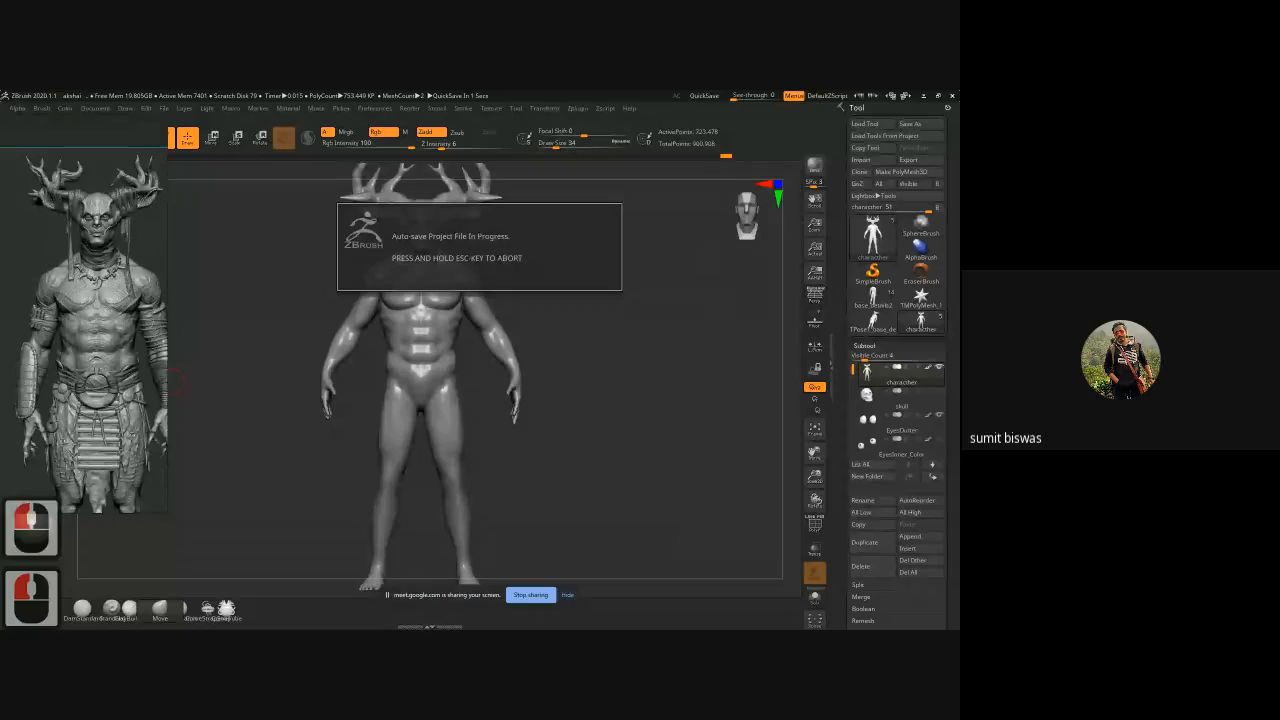
left_click_drag(83, 305, 50, 305)
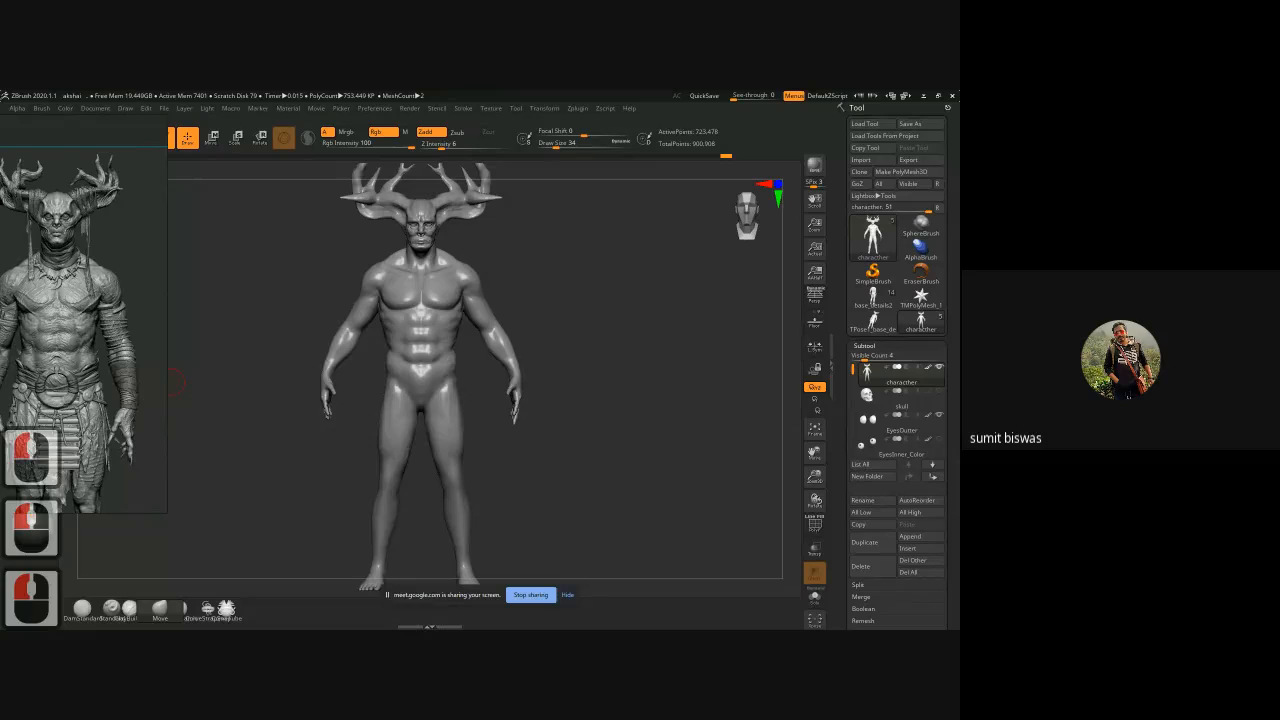
left_click(172, 381)
left_click(176, 382)
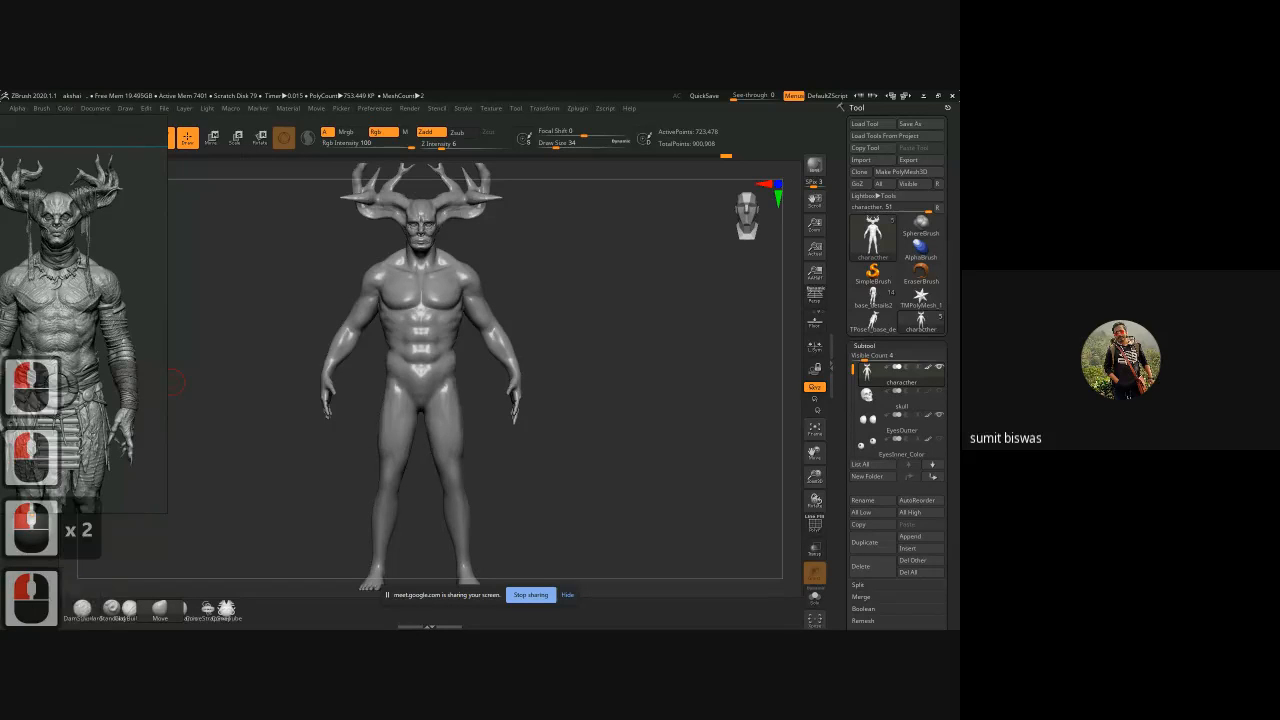
left_click(176, 382)
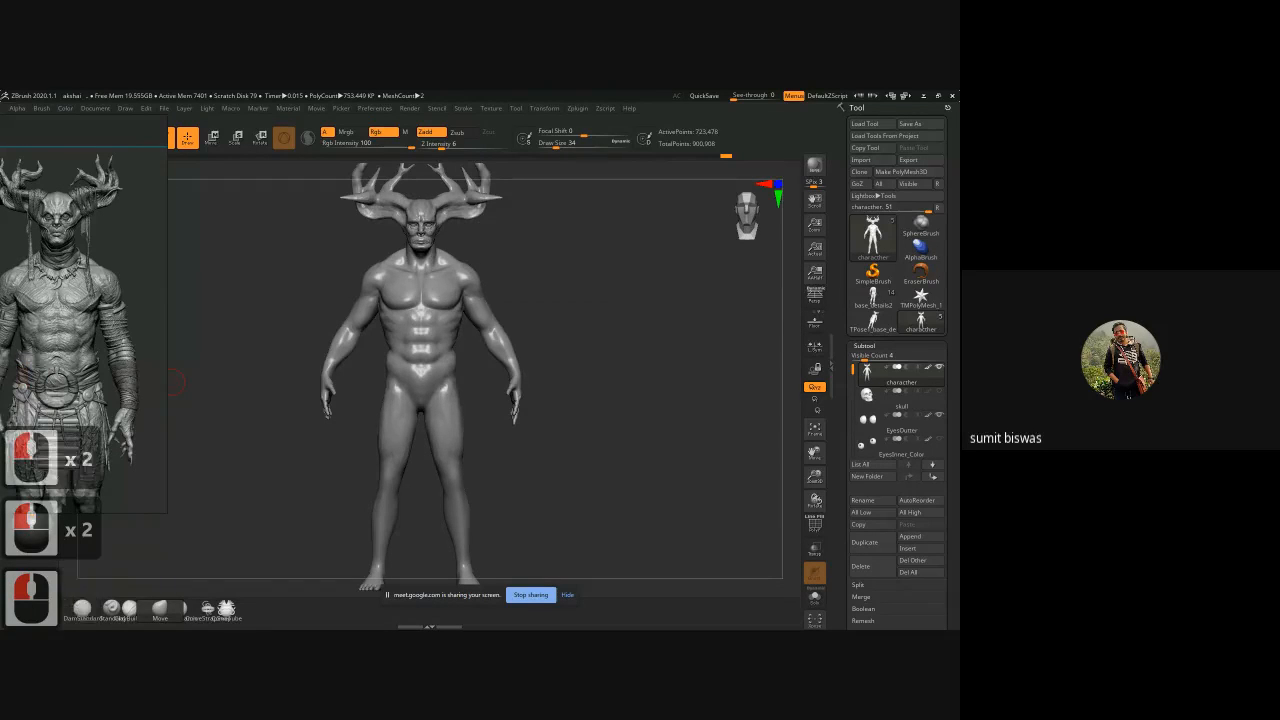
double_click(176, 382)
left_click(512, 387)
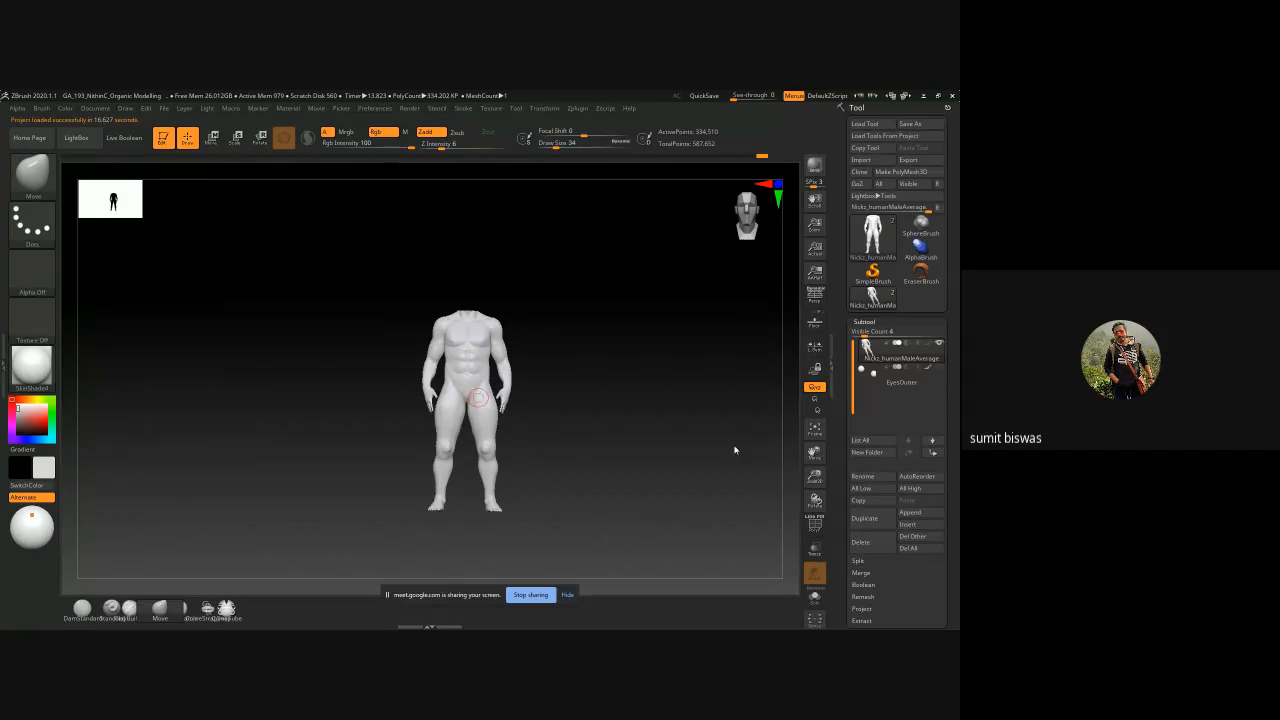
Step: Invert the base mesh's visibility to isolate its hidden head, and unhide the complete human male body
left_click_drag(735, 450, 668, 417)
left_click(663, 417, "shift")
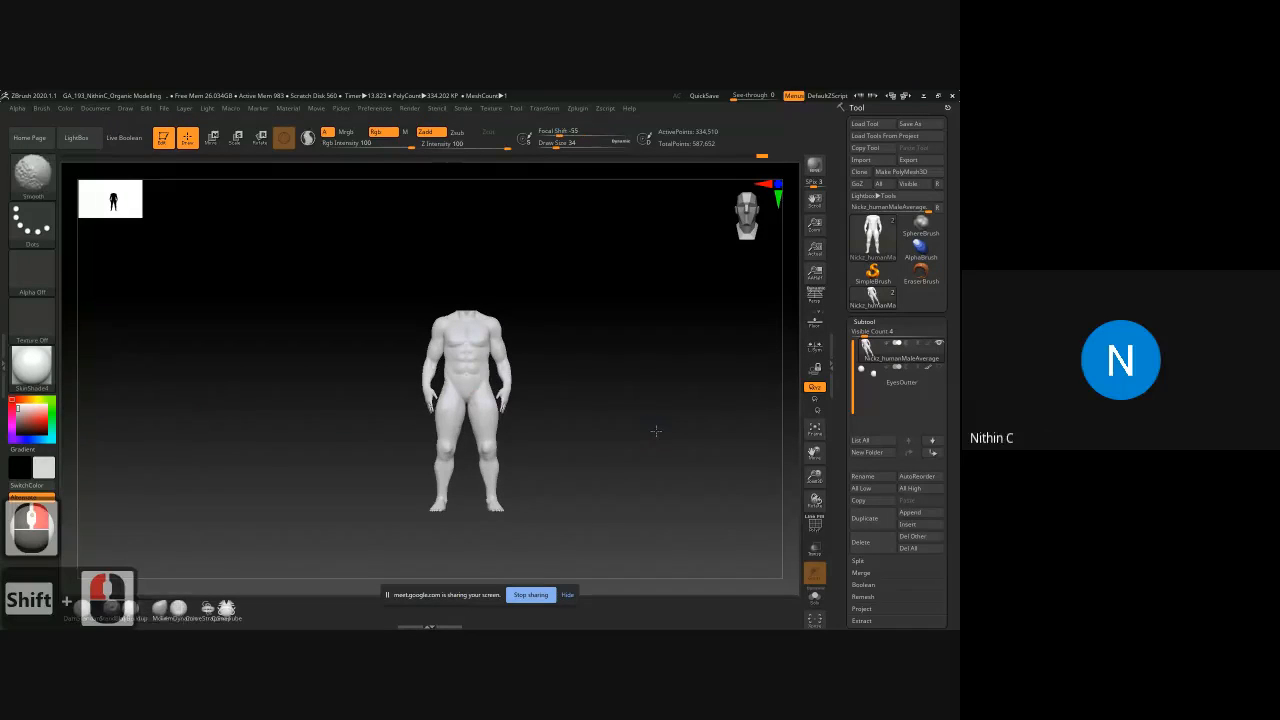
left_click(647, 434, "shift")
left_click_drag(641, 435, 607, 421, "alt")
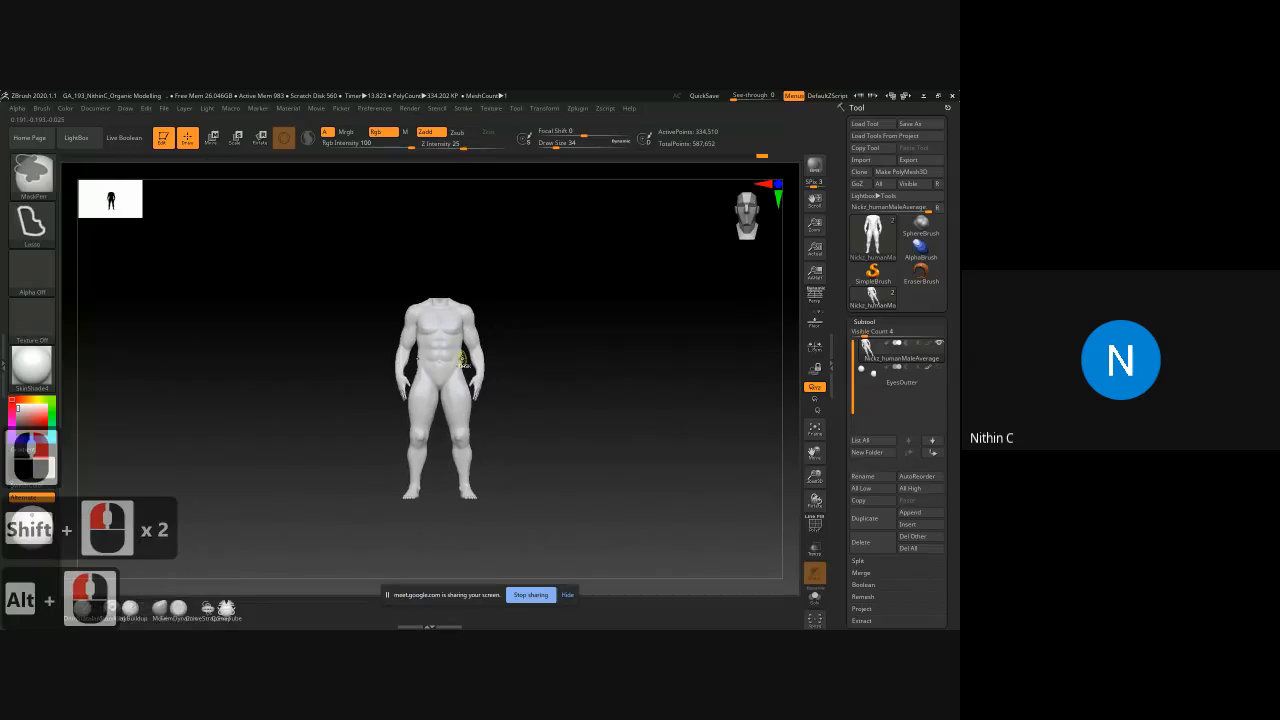
right_click_drag(422, 315, 529, 428, "ctrl")
left_click_drag(631, 365, 640, 412, "alt")
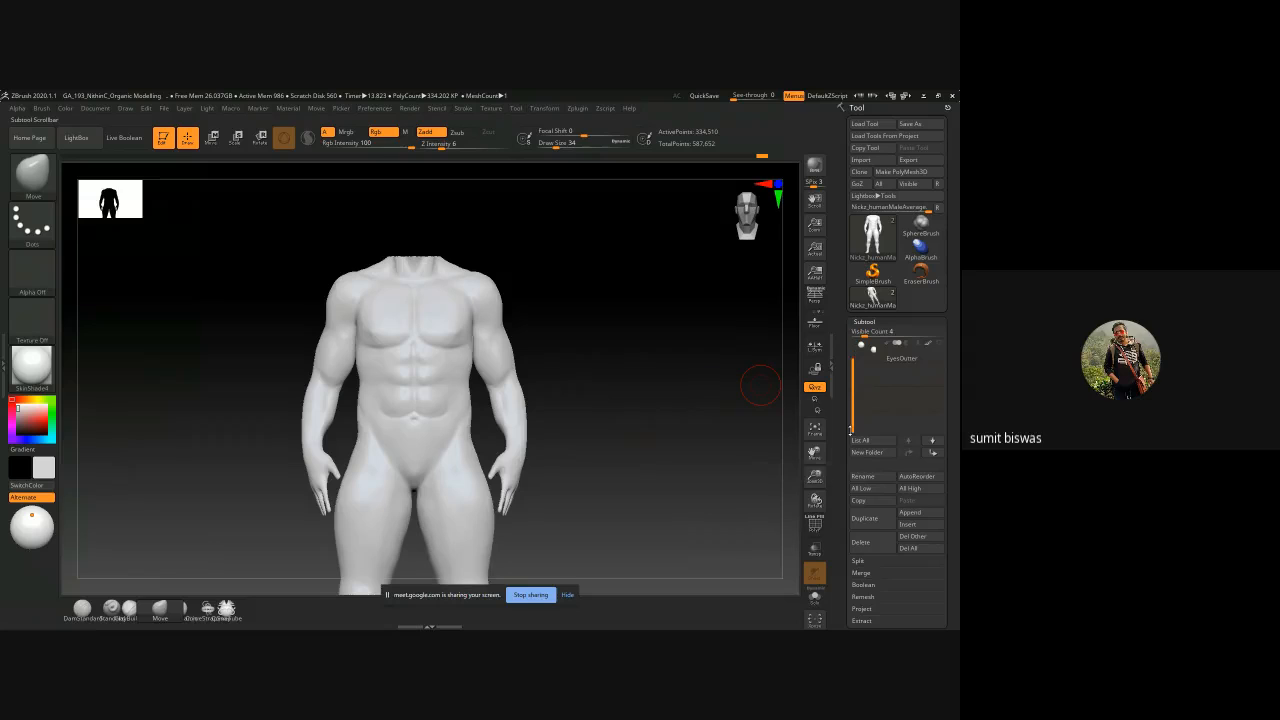
left_click(856, 345)
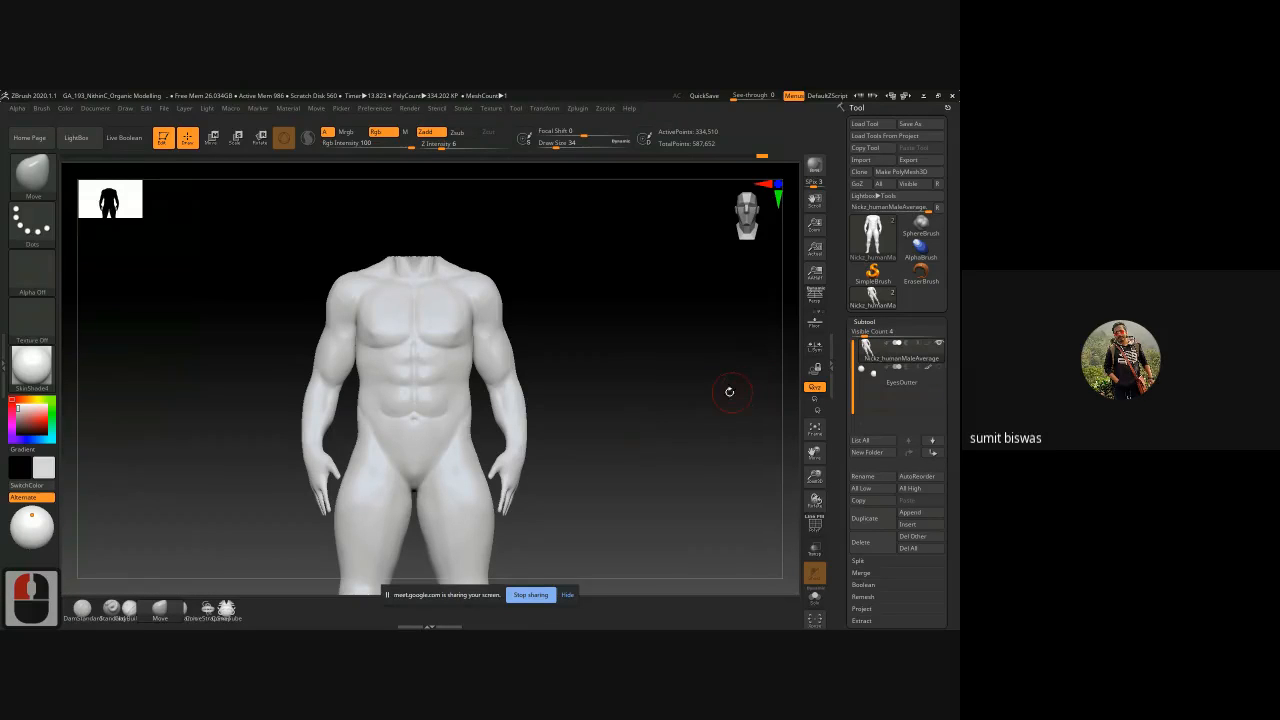
key("ctrl")
left_click_drag(711, 395, 725, 411, "ctrl+shift")
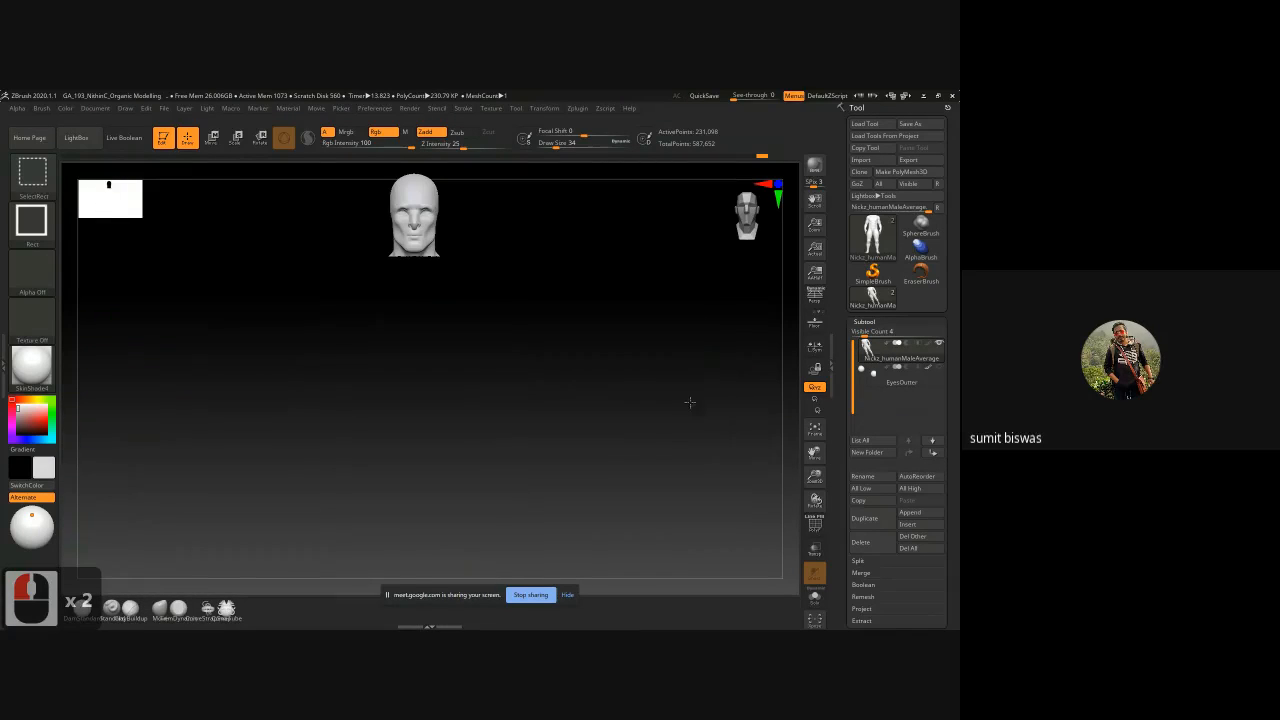
left_click(694, 405, "ctrl+shift")
mouse_move(631, 340)
left_mouse_down("alt")
mouse_move(641, 450)
mouse_move(560, 457)
mouse_move(603, 455)
mouse_move(626, 486)
mouse_move(631, 437)
left_mouse_up("alt")
right_click_drag(664, 456, 624, 448, "ctrl")
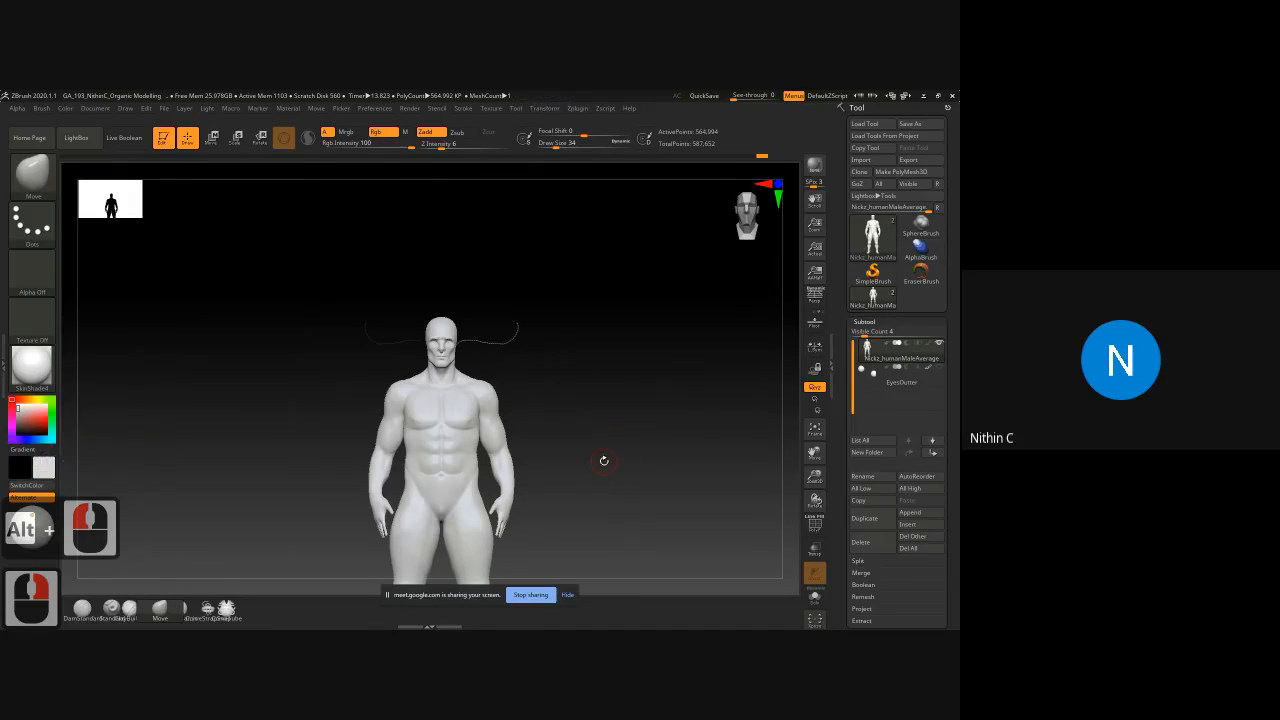
Step: Inspect the polygroups and wireframe of the head and chest with PolyFrame, and return to plain shading
key("shift+f")
left_click_drag(597, 463, 607, 433, "alt")
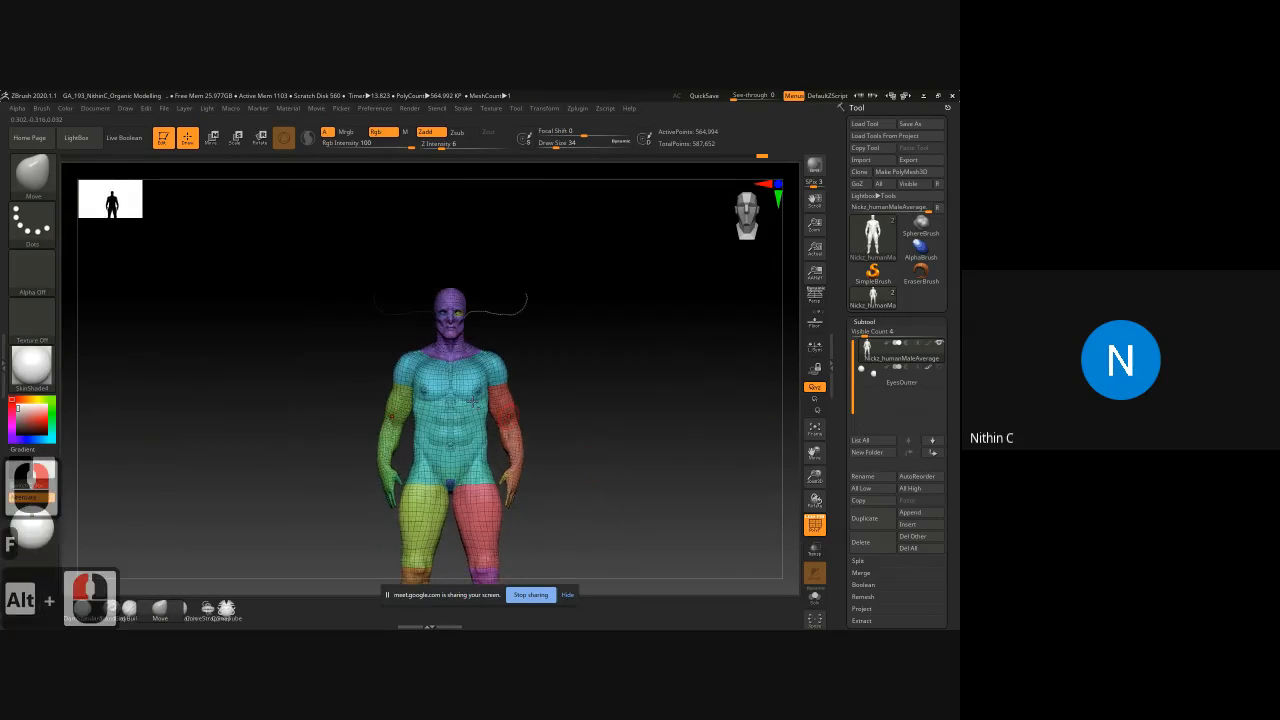
right_click_drag(476, 402, 436, 212, "ctrl")
mouse_move(436, 212)
right_mouse_down("alt")
mouse_move(433, 360)
mouse_move(519, 372)
right_mouse_up("alt")
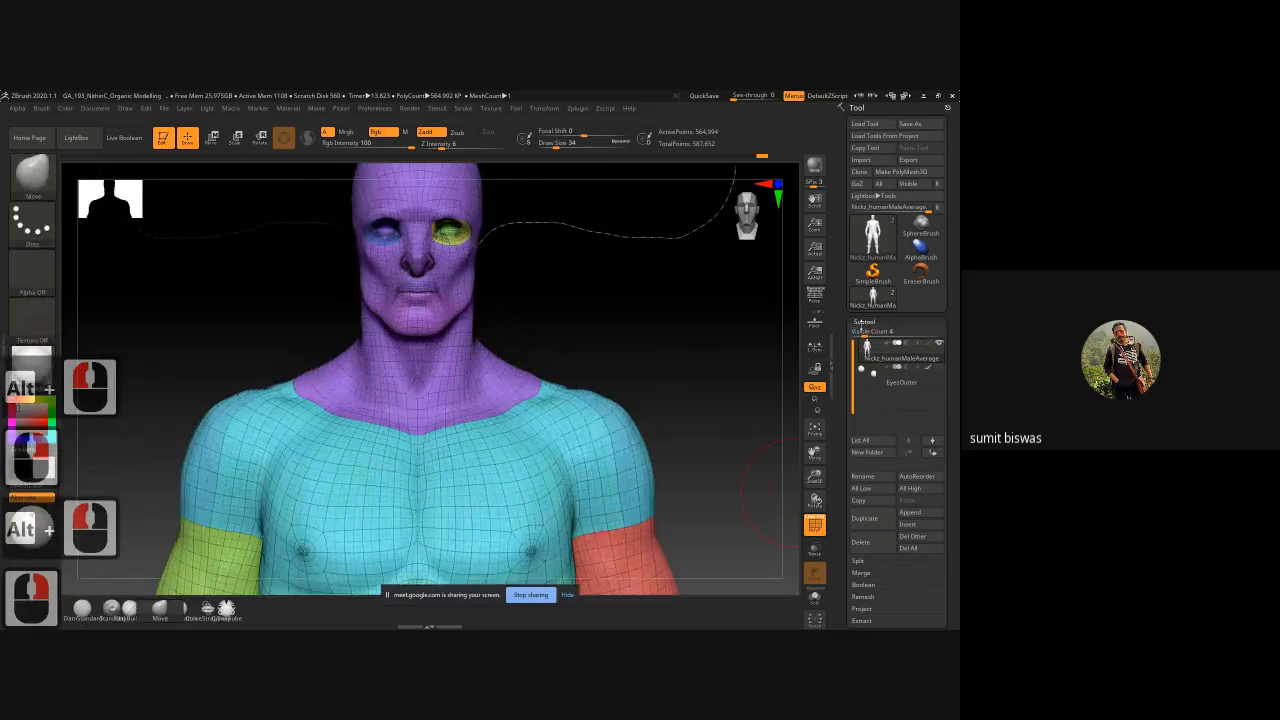
left_click(863, 322)
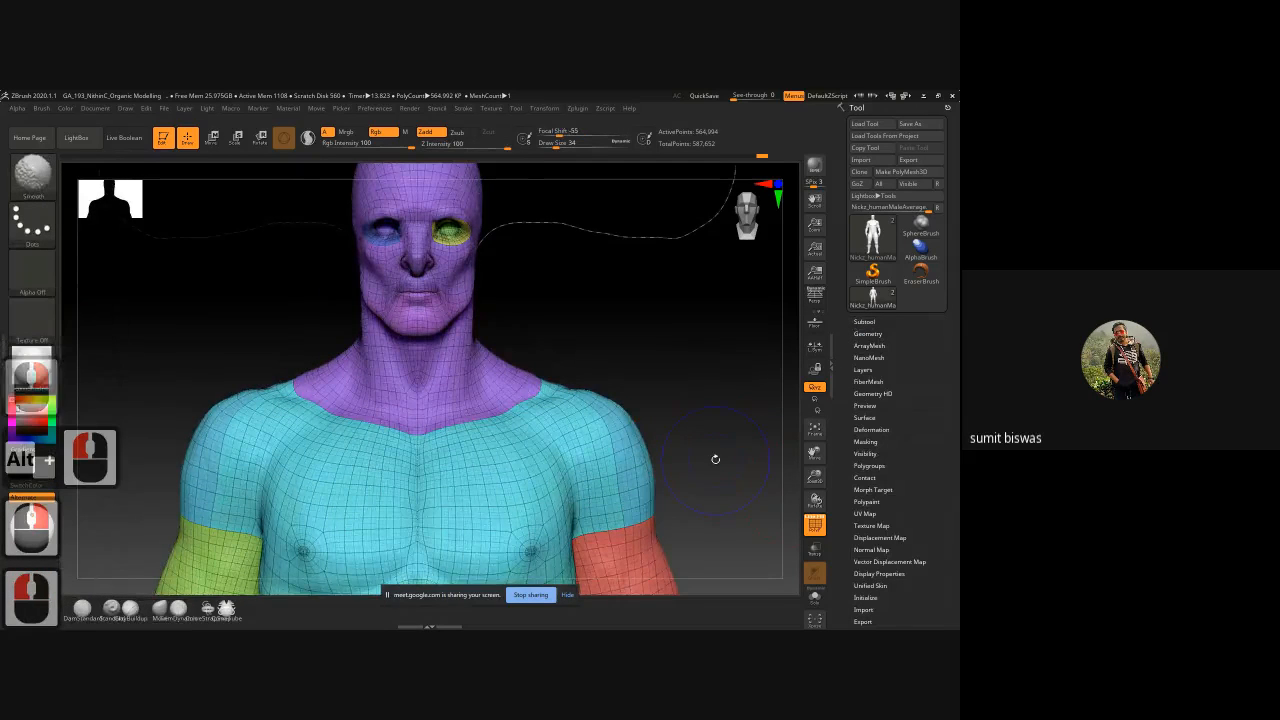
key("shift+f")
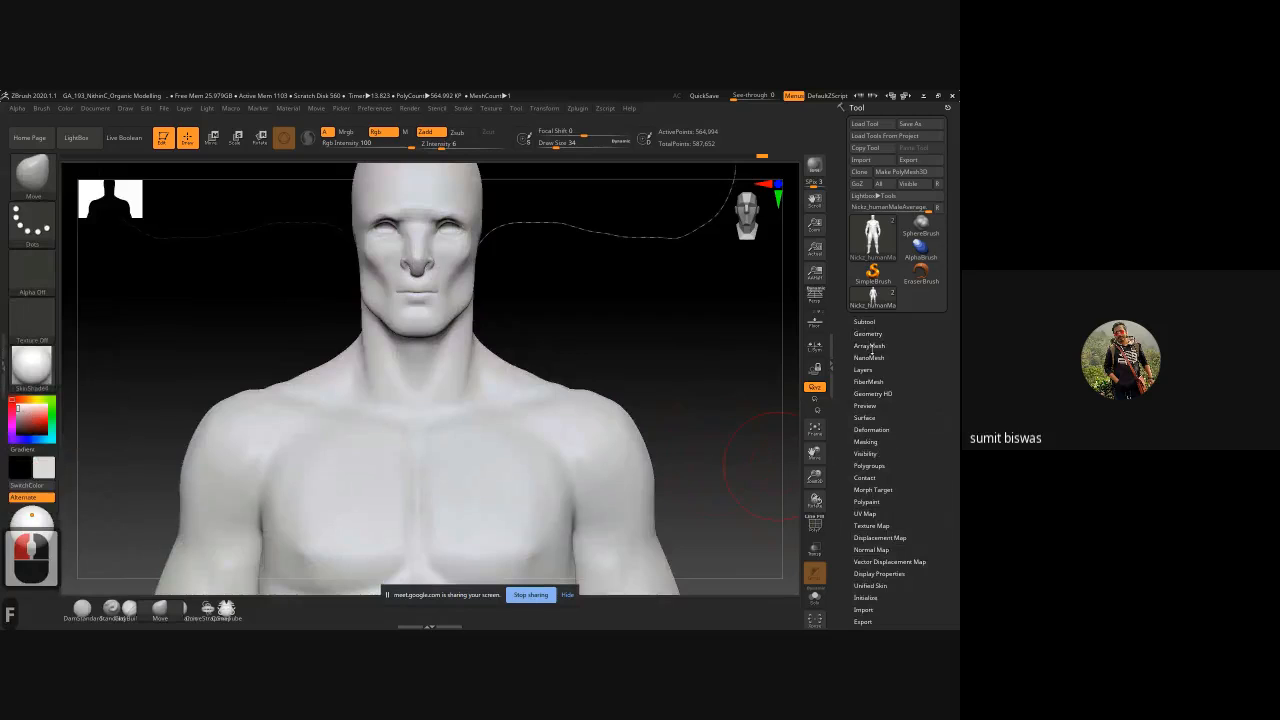
Step: Set the ZRemesher options for the body with Adapt off and KeepGroups on
left_click(868, 333)
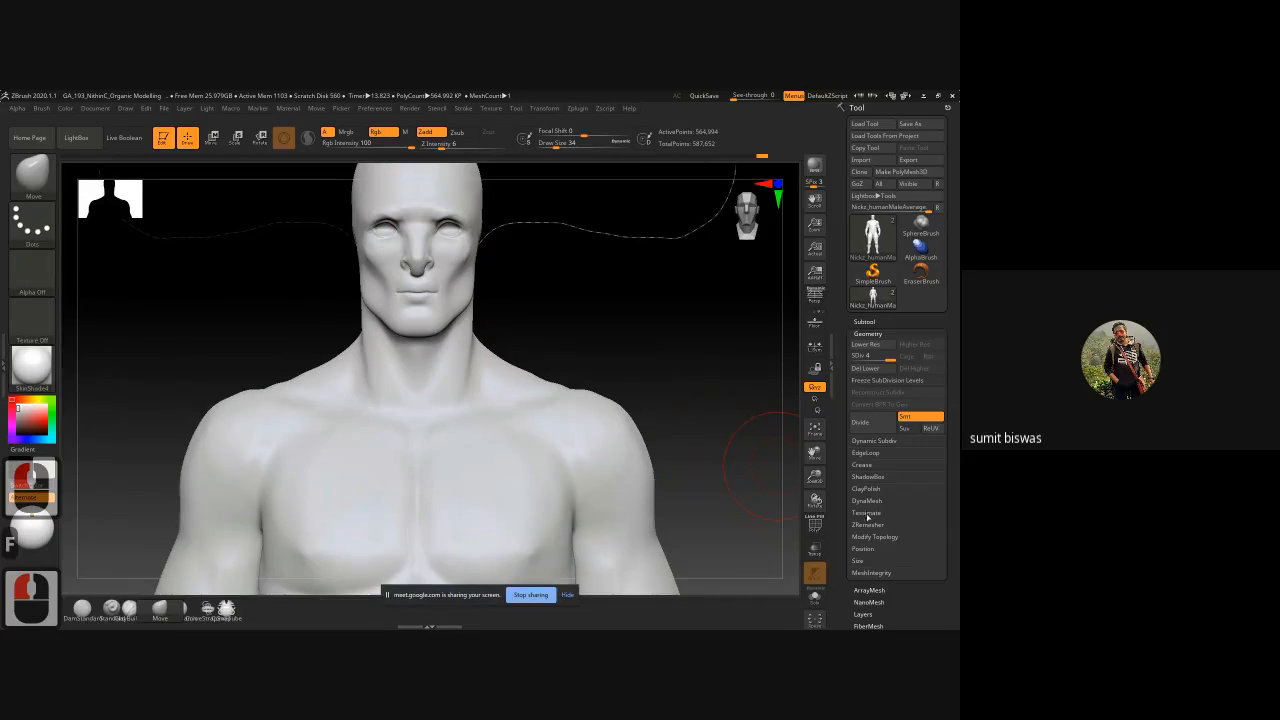
left_click(867, 525)
scroll(890, 480, "down", 4)
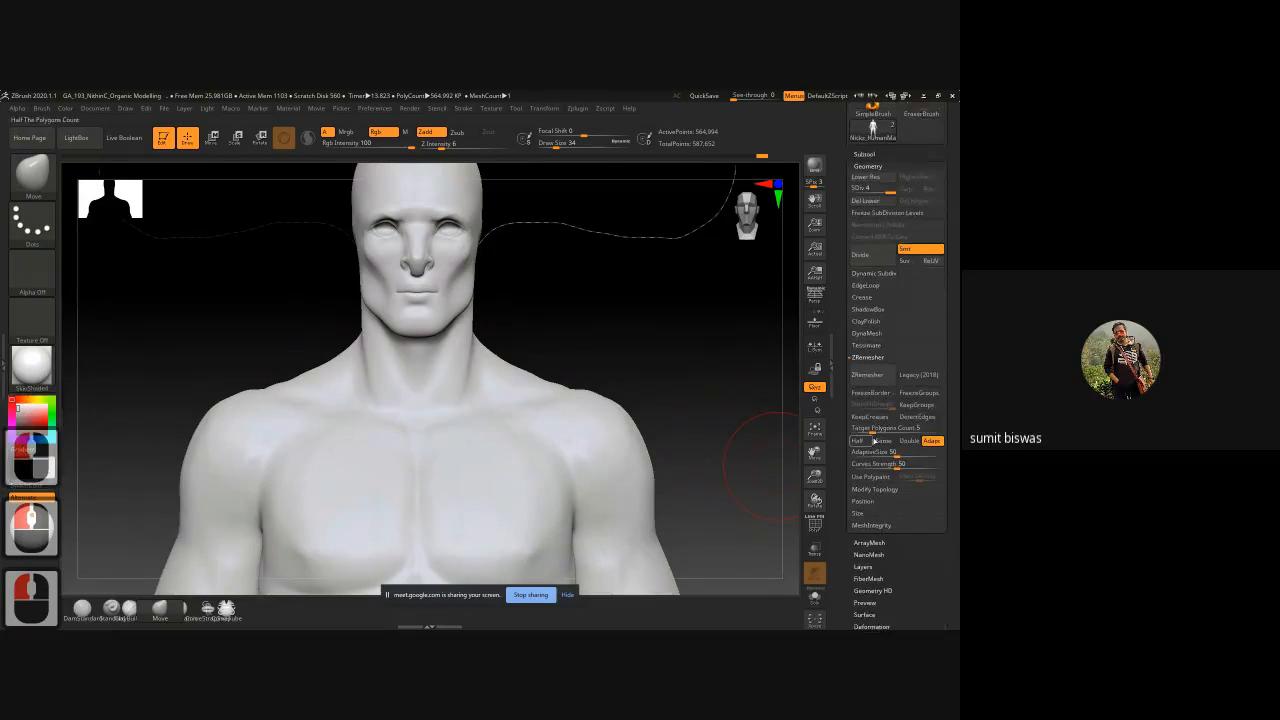
left_click(933, 441)
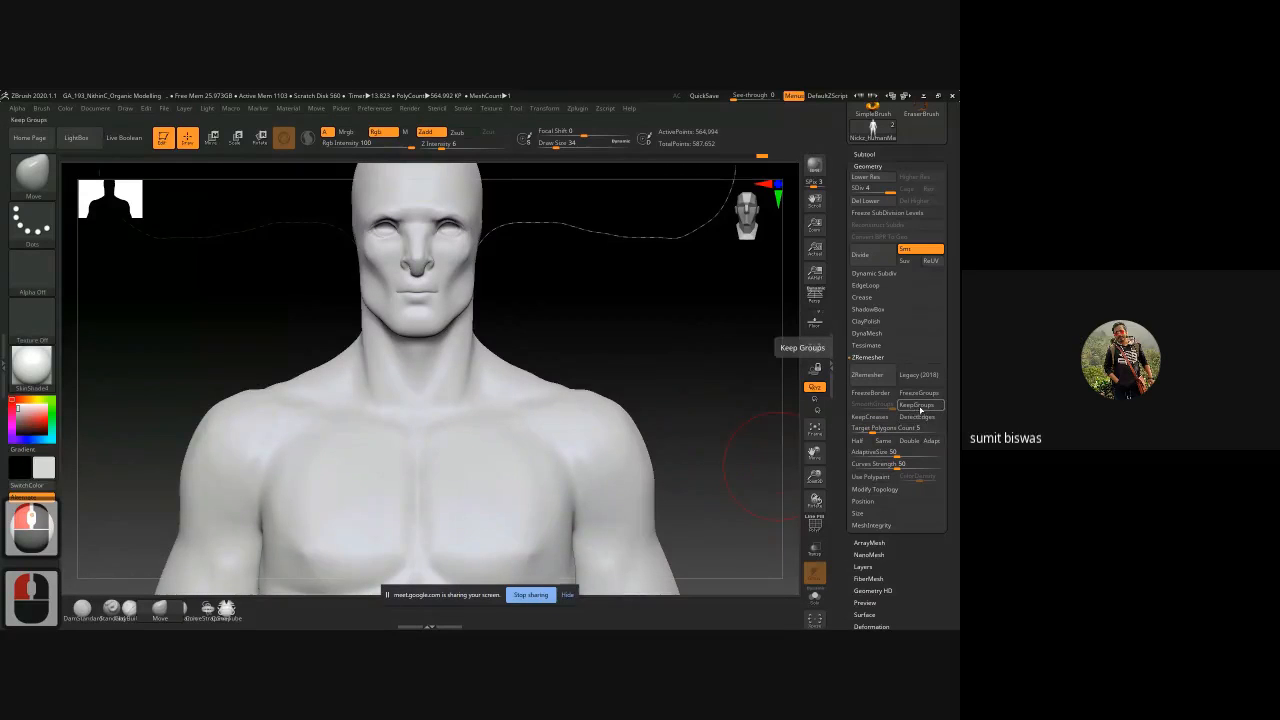
left_click(917, 405)
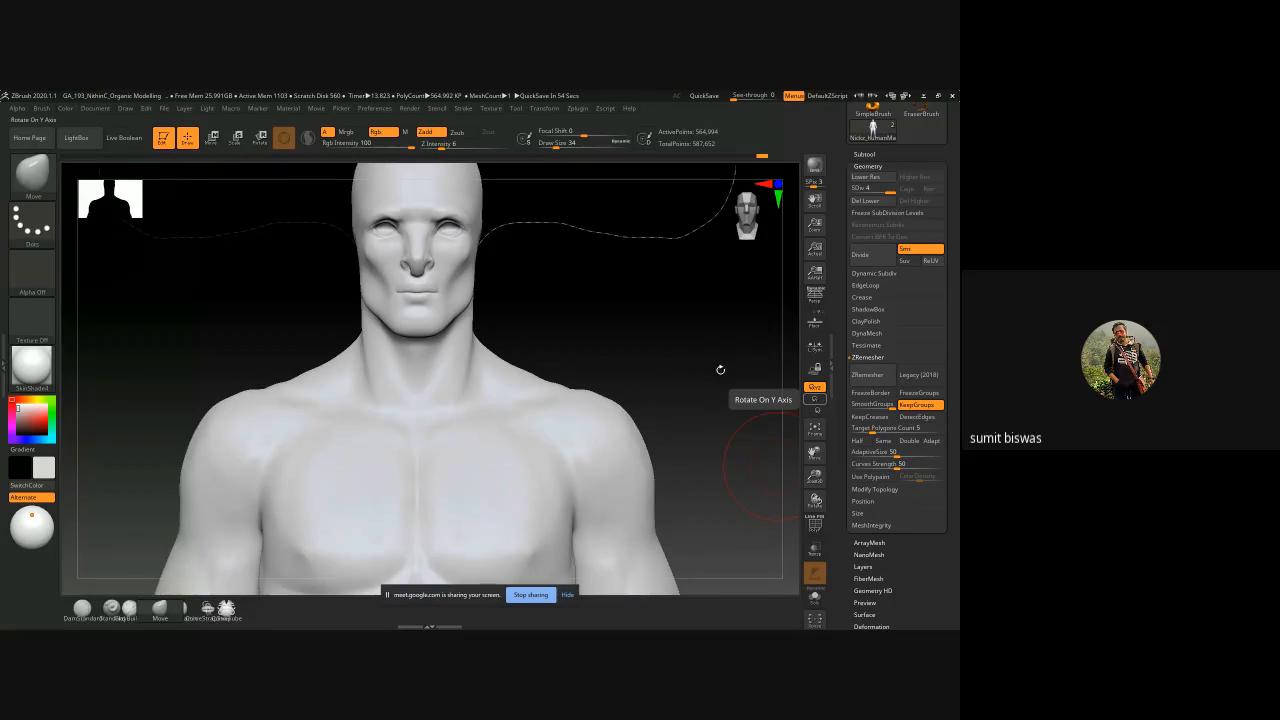
Step: Examine the torso and head from the front and side, and the face and eye sockets up close
mouse_move(602, 335)
right_mouse_down("ctrl")
mouse_move(572, 340)
mouse_move(586, 283)
right_mouse_up("ctrl")
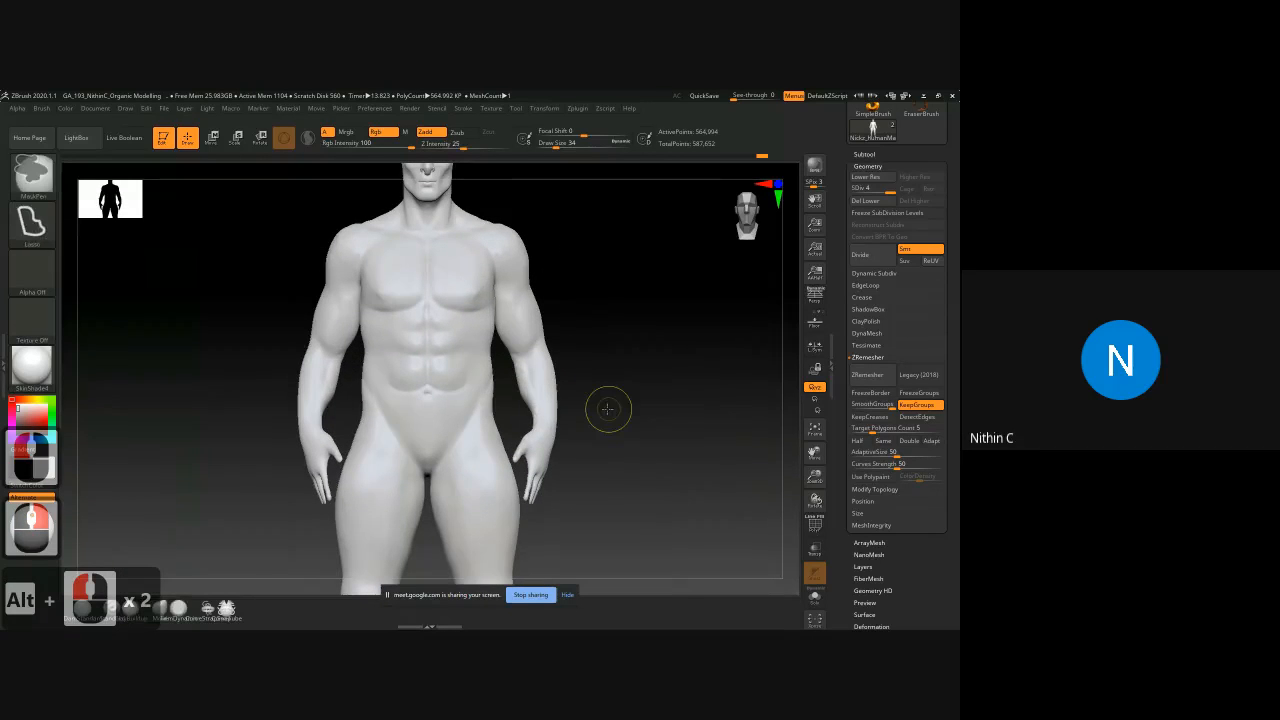
right_click_drag(608, 409, 580, 260, "ctrl")
left_click_drag(580, 260, 566, 374, "alt")
right_click_drag(566, 374, 616, 381, "ctrl")
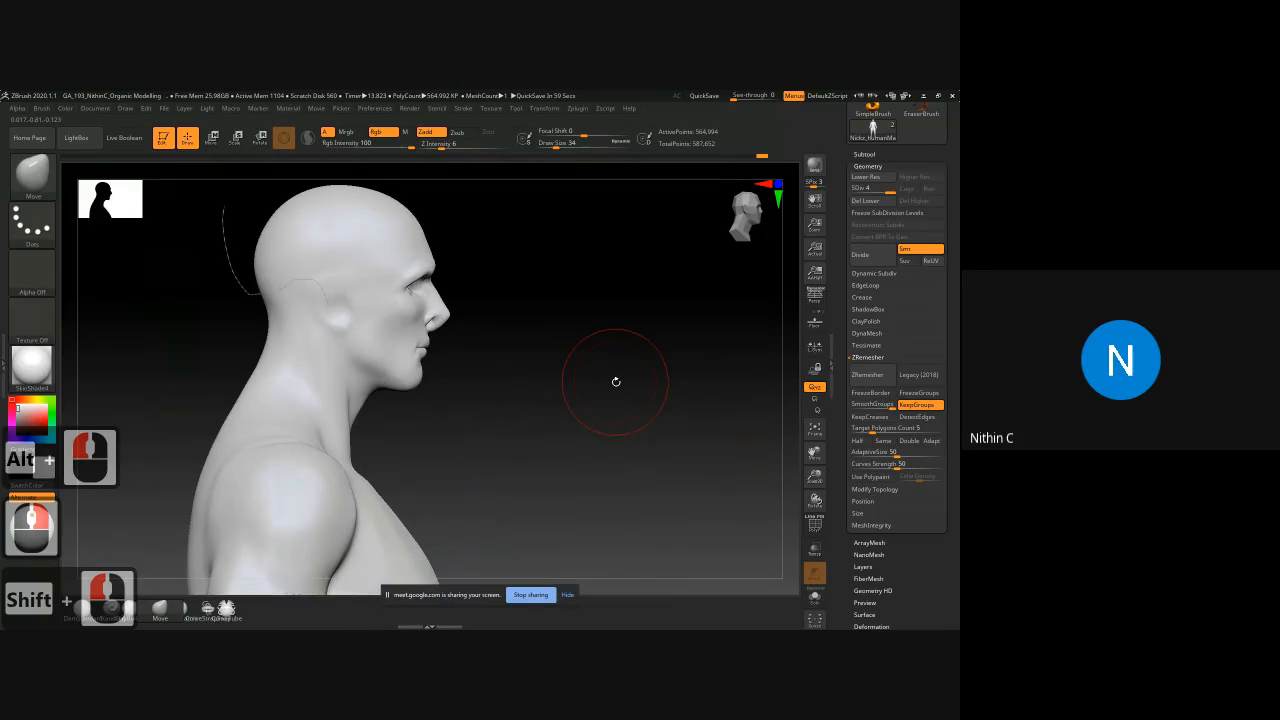
right_click_drag(623, 417, 368, 424)
left_click_drag(343, 423, 636, 265)
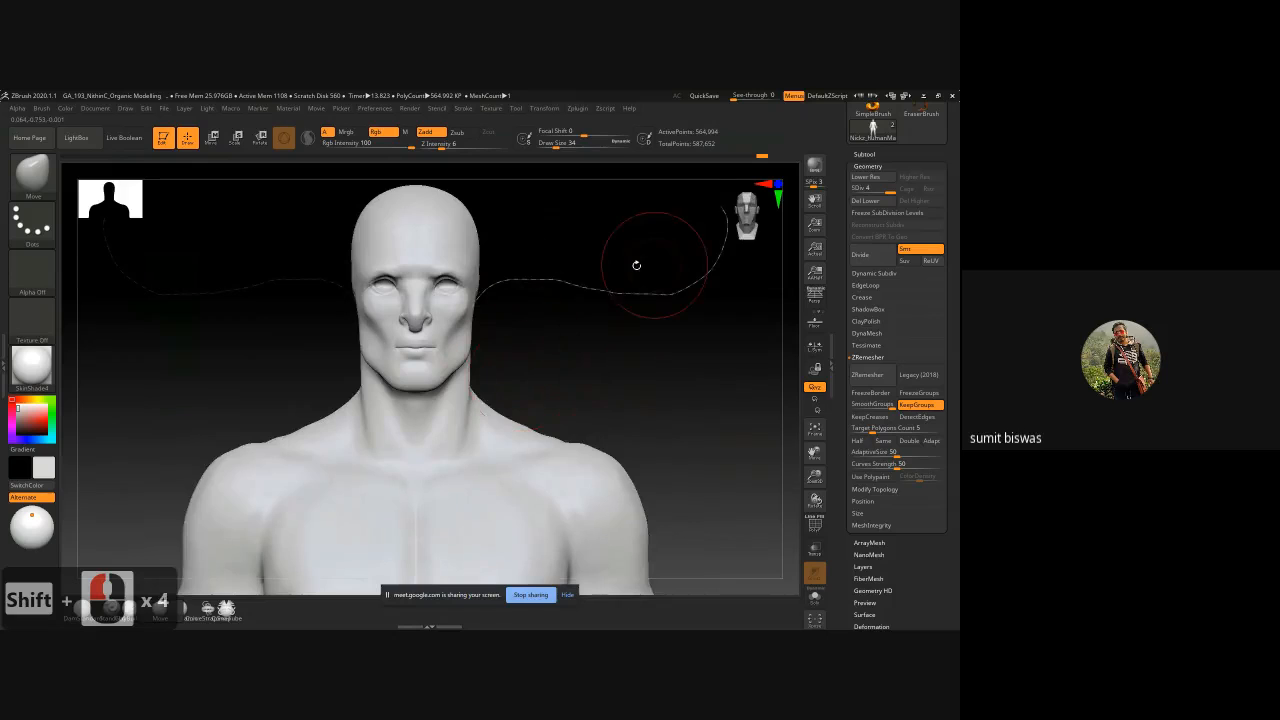
mouse_move(571, 385)
left_mouse_down()
mouse_move(602, 388)
mouse_move(534, 389)
mouse_move(560, 383)
mouse_move(560, 362)
left_mouse_up()
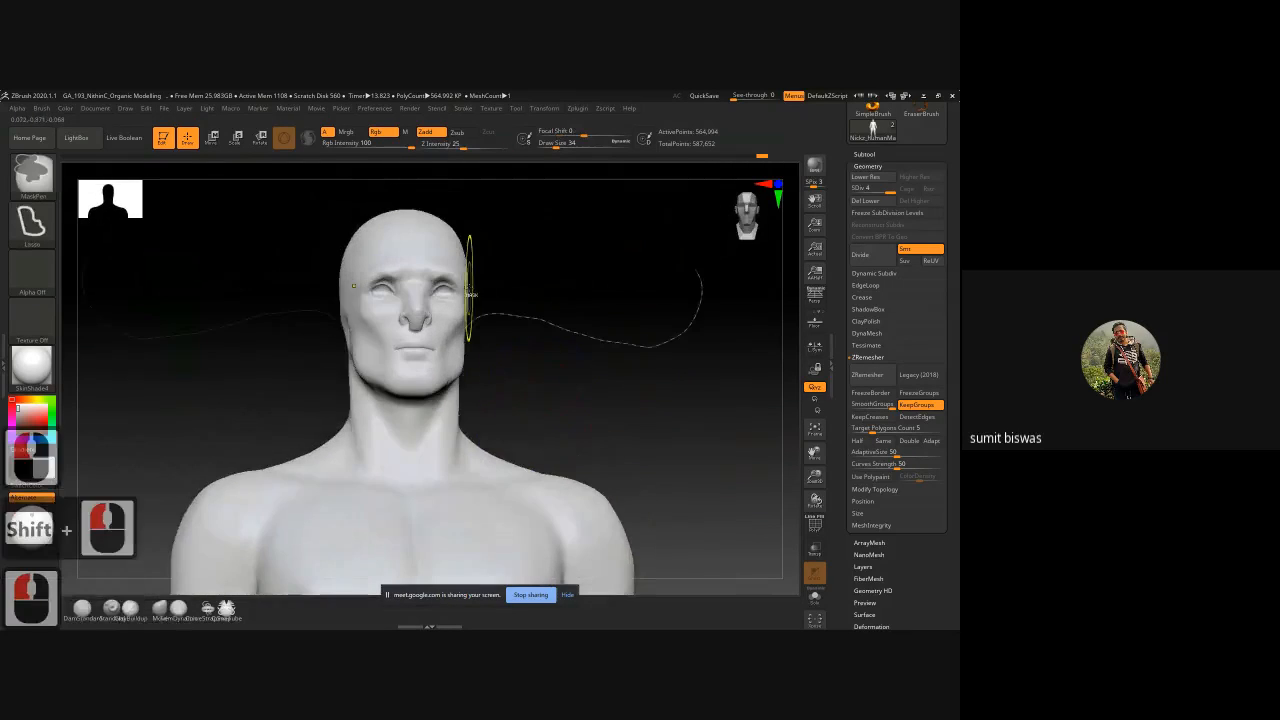
right_click_drag(469, 295, 365, 303, "ctrl")
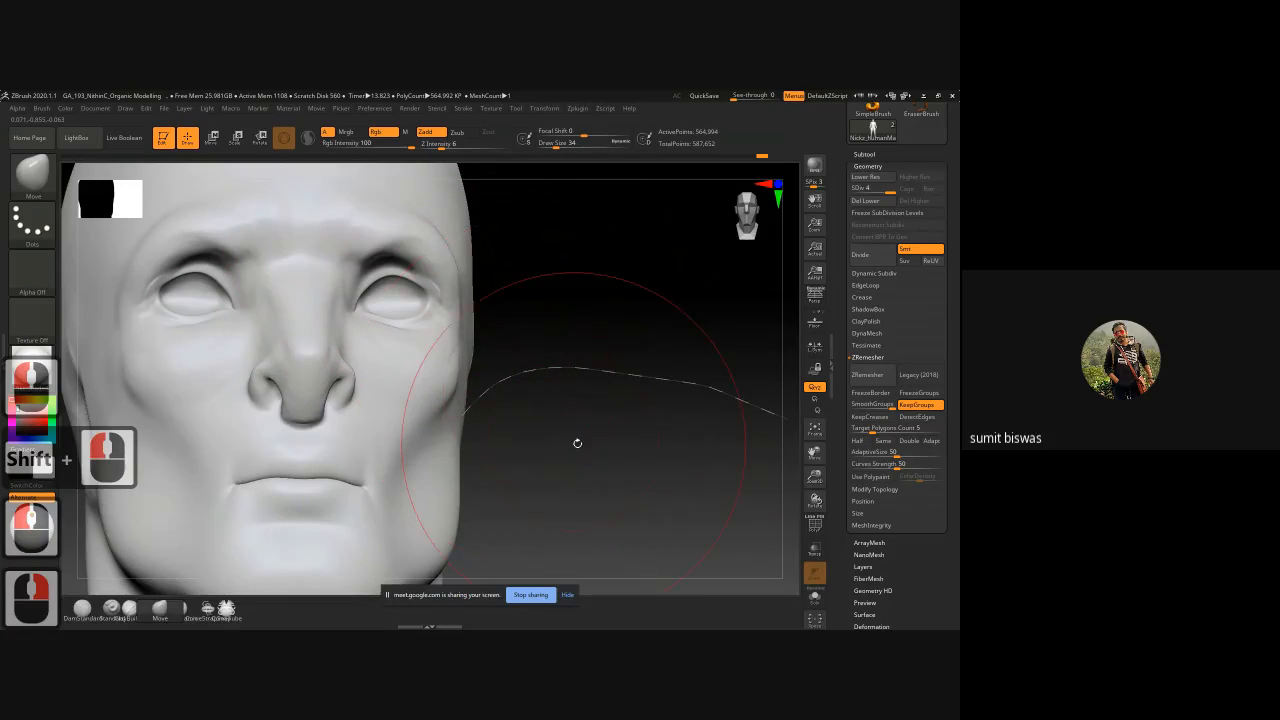
left_click_drag(577, 443, 586, 449, "shift")
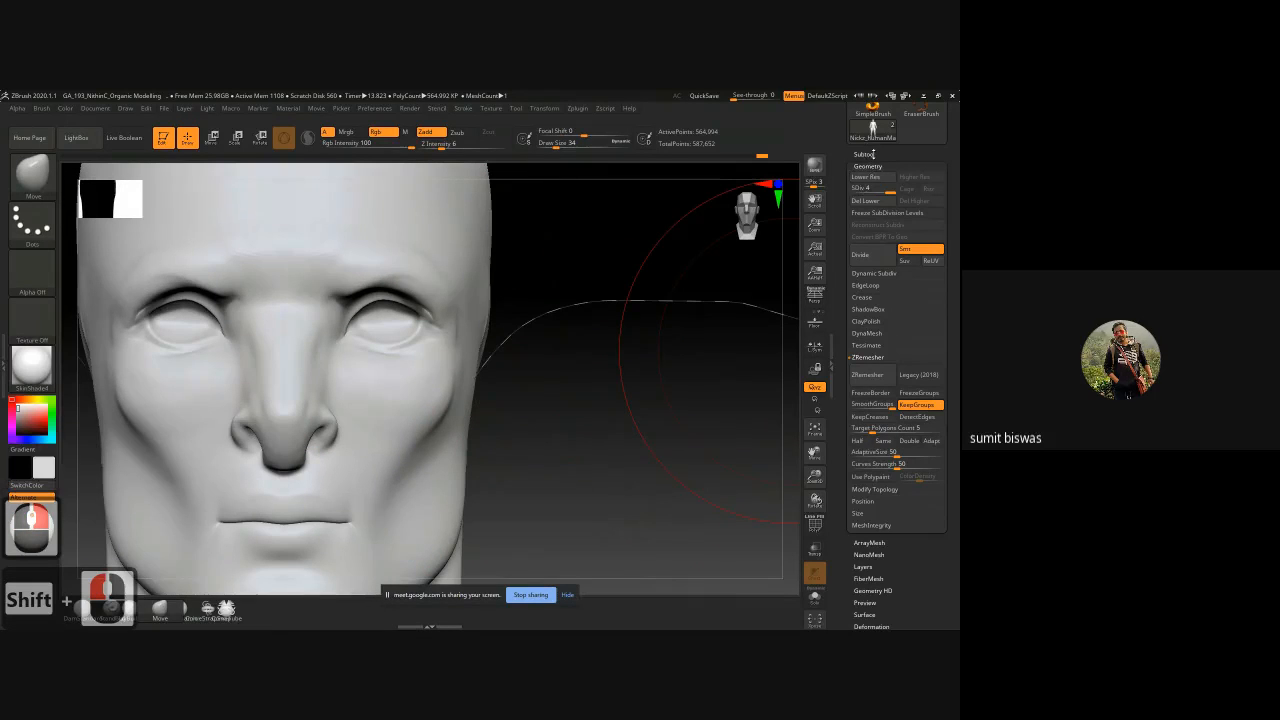
Step: Show the subtool list and inspect the face in profile, including the wireframe and polygroups of the head and shoulders
left_click(866, 154)
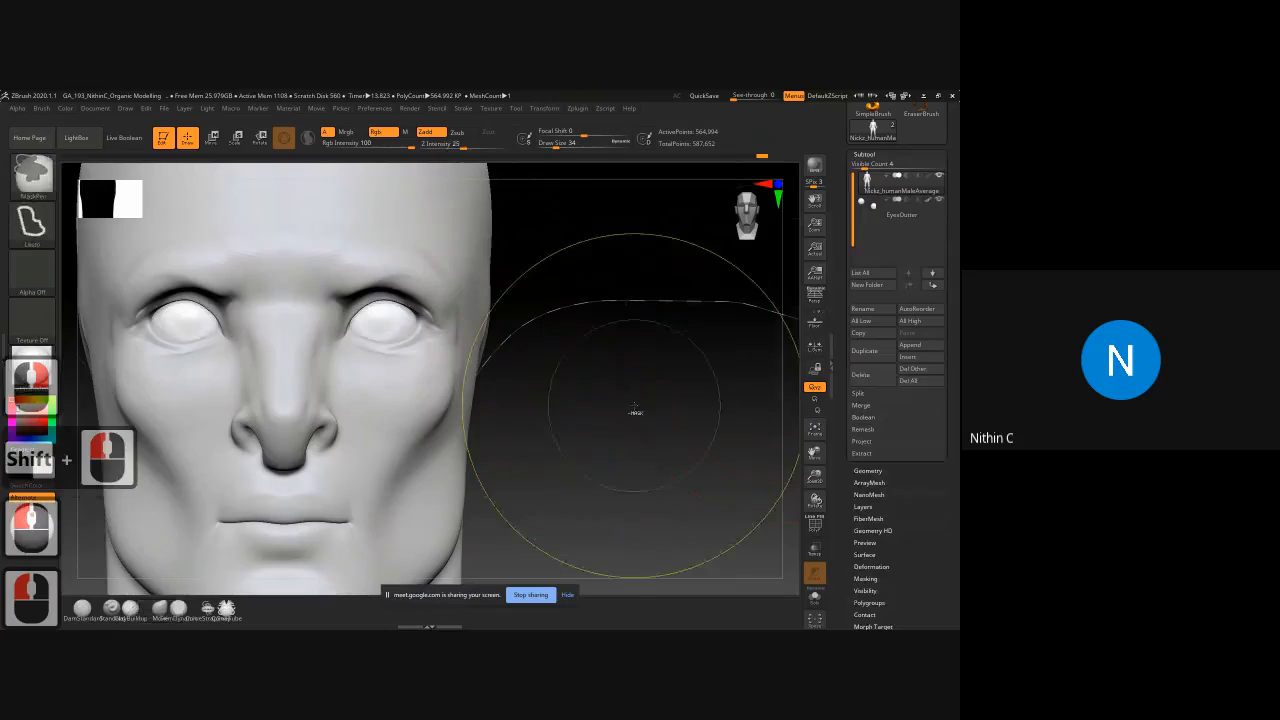
key("f")
left_click_drag(561, 375, 531, 323)
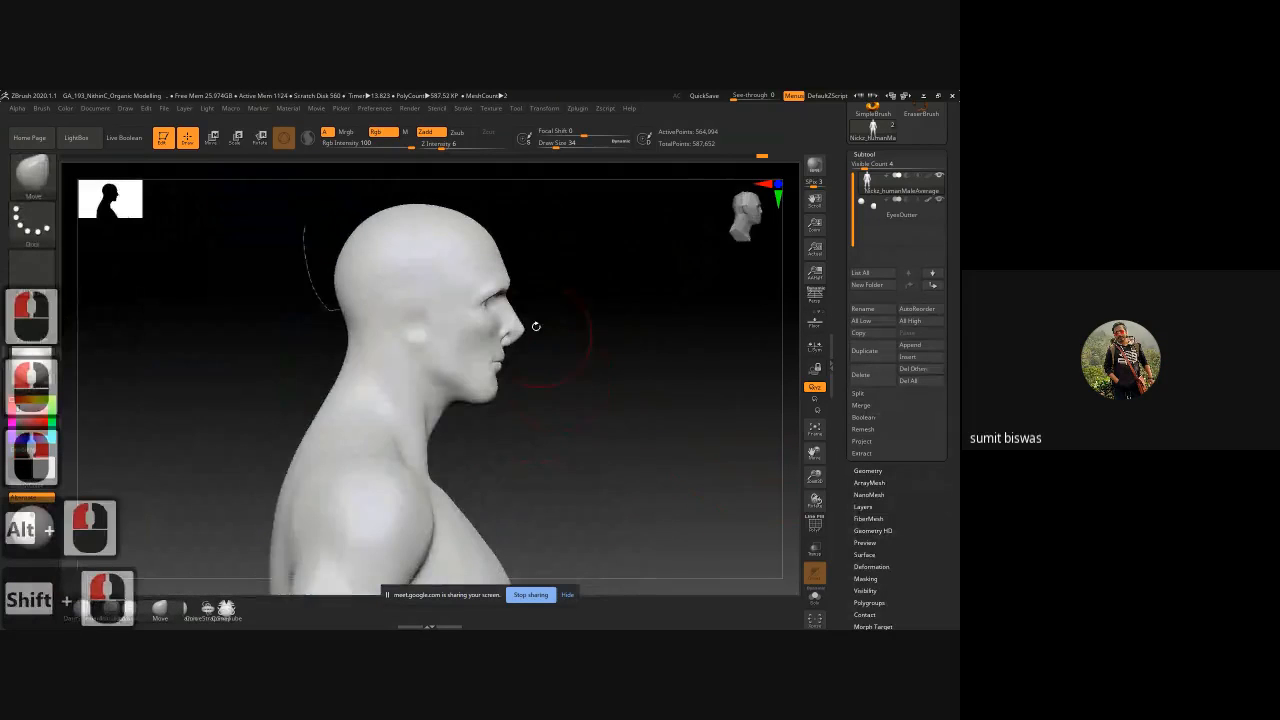
left_click_drag(617, 368, 512, 371, "alt")
right_click_drag(491, 351, 543, 400, "ctrl")
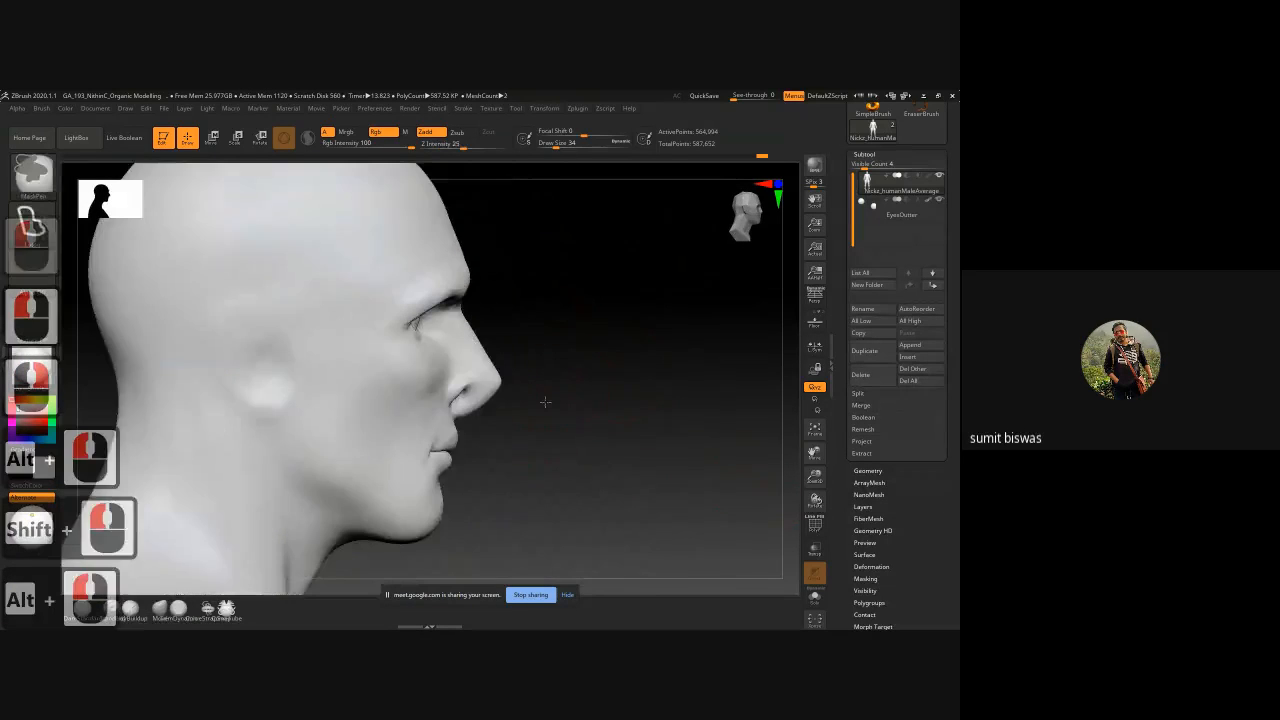
left_click_drag(543, 400, 464, 376, "alt")
right_click_drag(464, 376, 486, 389, "ctrl")
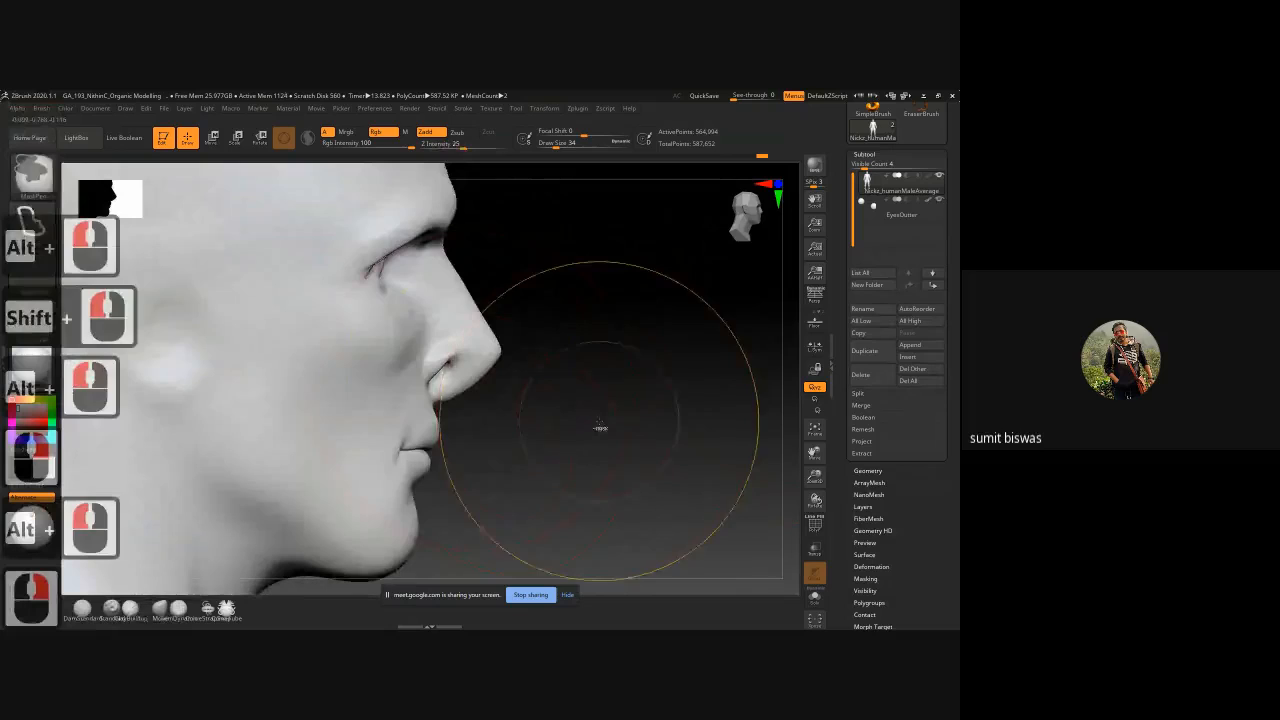
right_click_drag(600, 429, 551, 371, "ctrl")
key("shift+f")
key("shift+f")
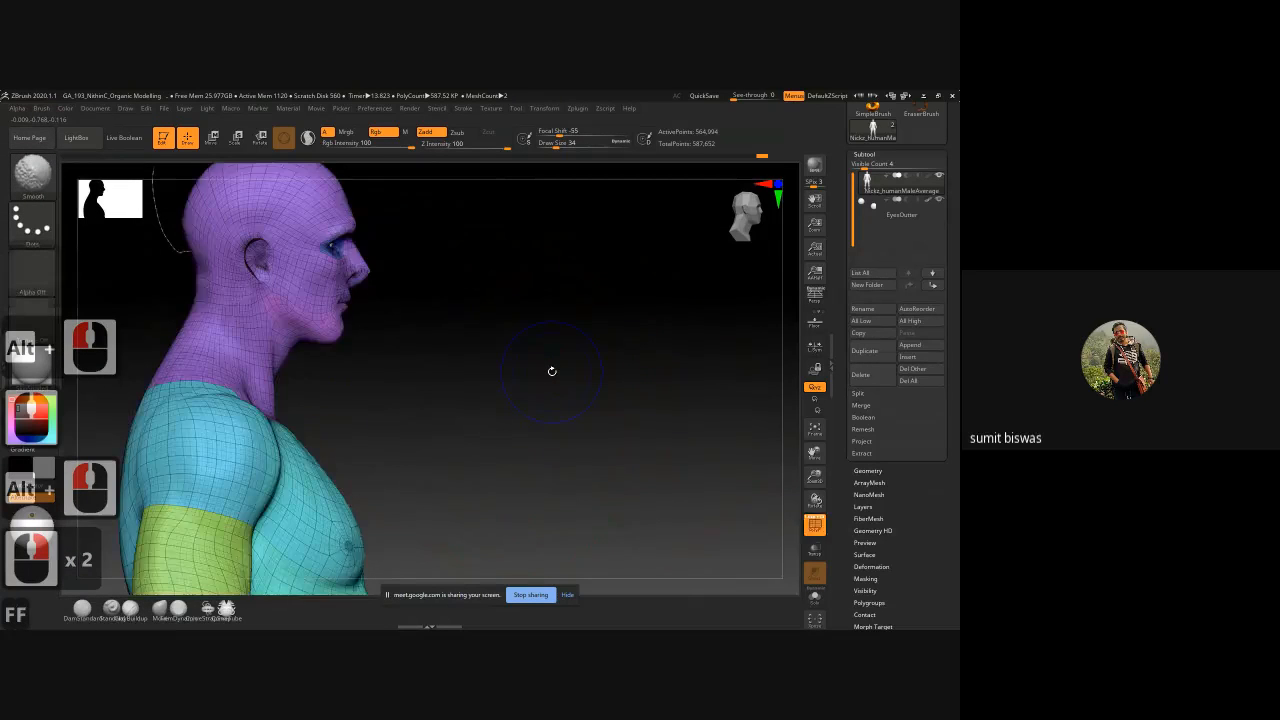
left_click_drag(476, 341, 557, 354, "shift")
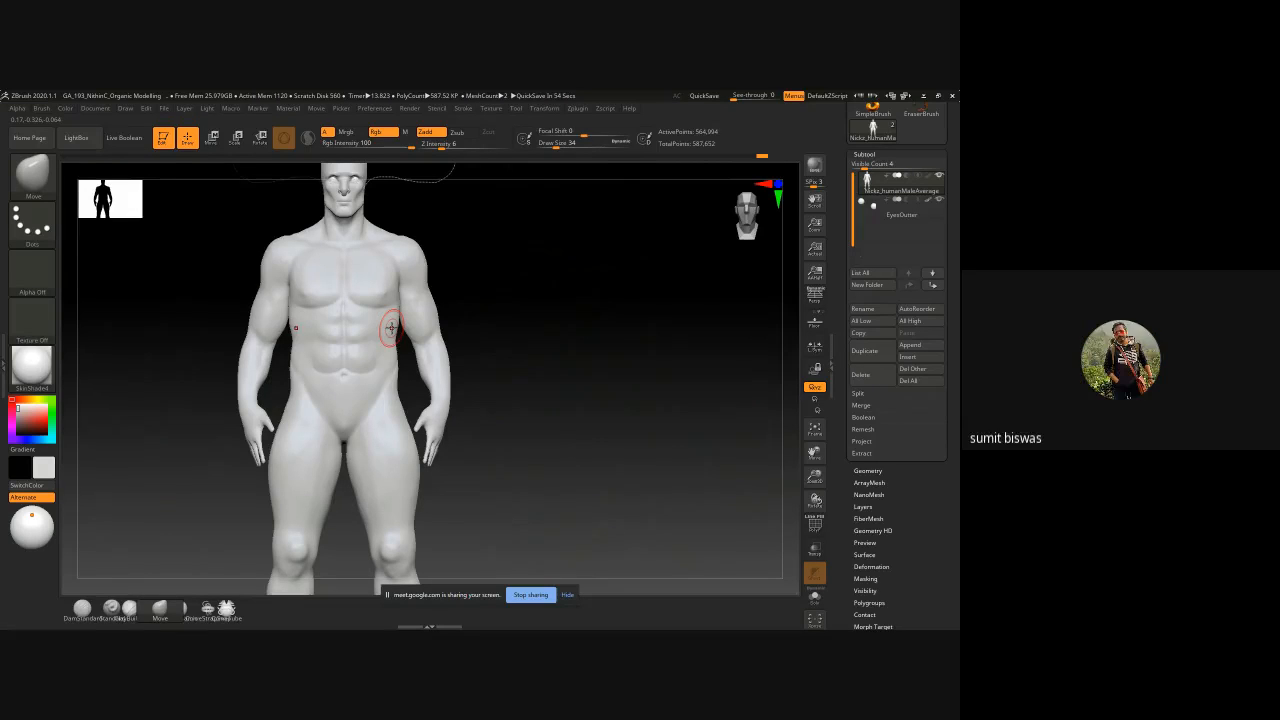
Step: Frame the full figure from the front and reposition the creature reference image beside it for comparison
right_click_drag(506, 474, 506, 411, "alt")
left_click(506, 411, "alt")
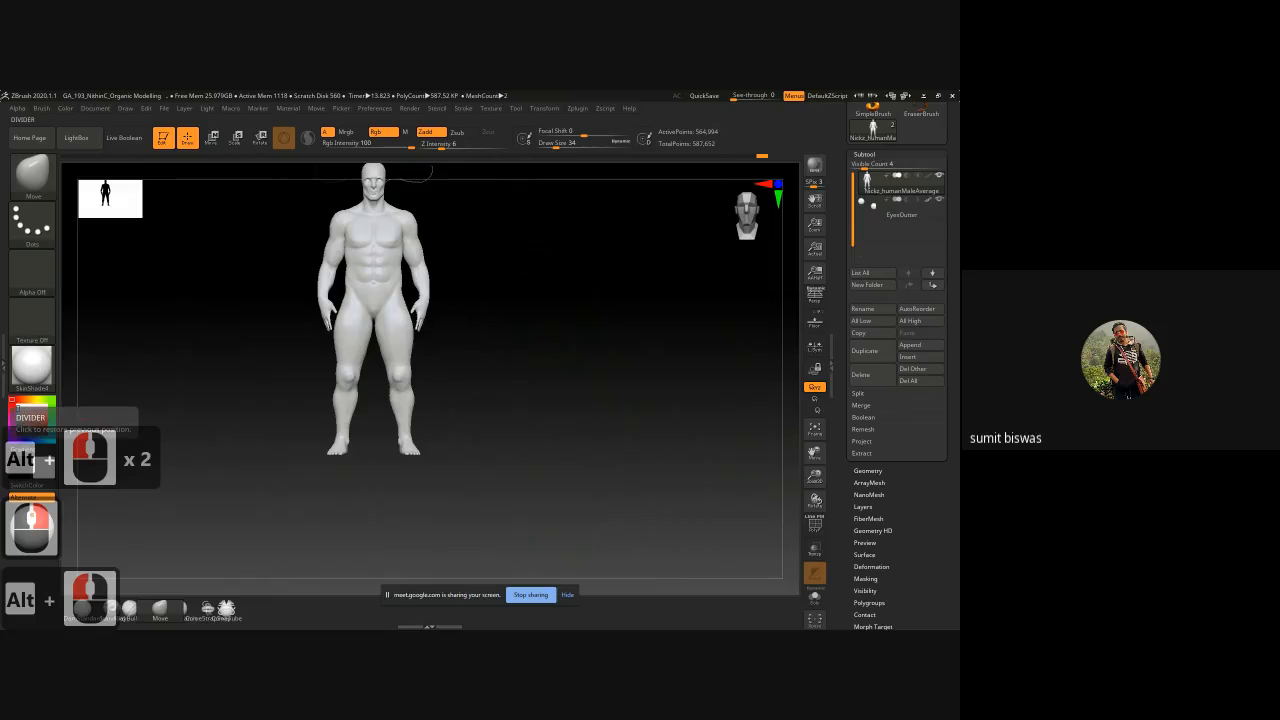
right_click_drag(228, 409, 182, 370)
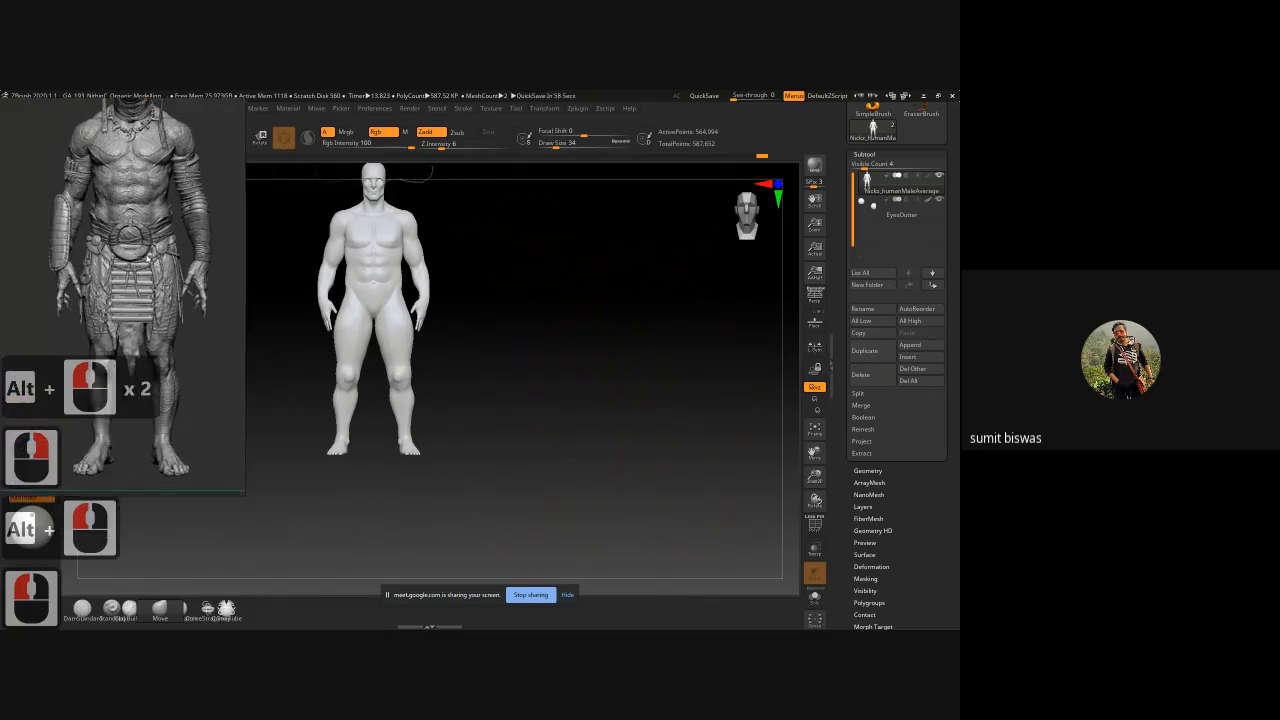
left_click_drag(182, 370, 181, 351)
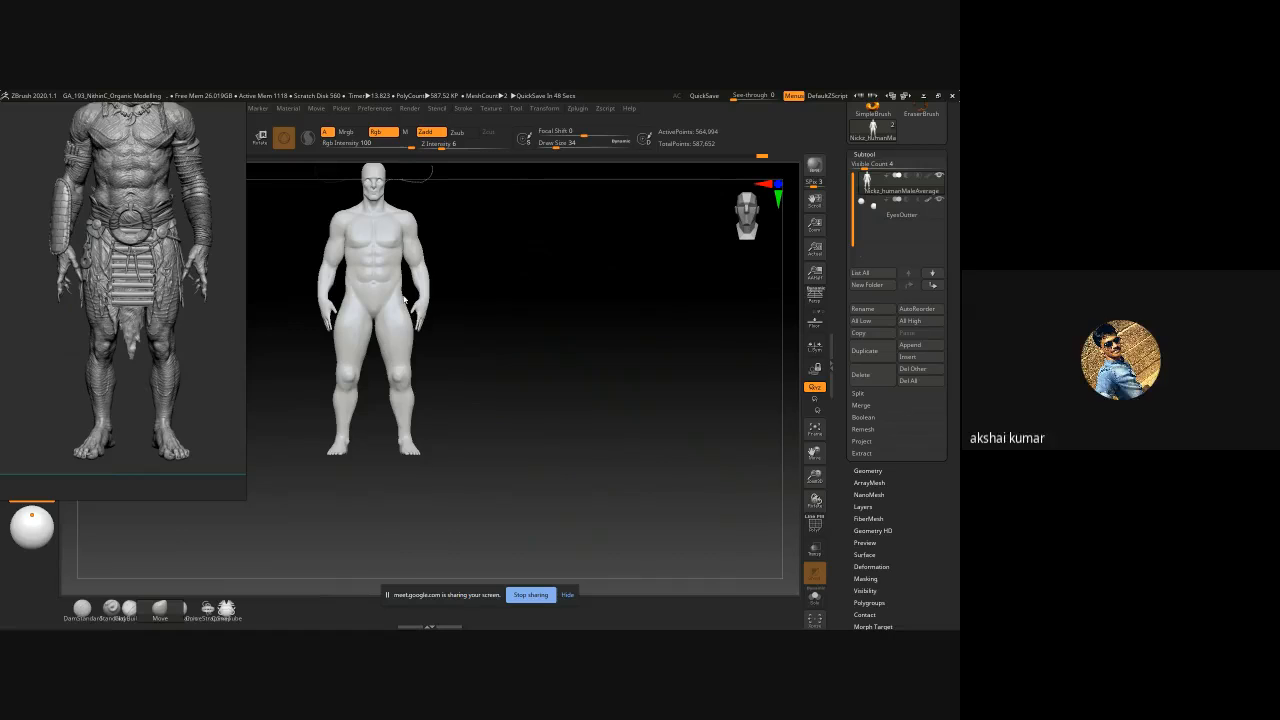
Step: Switch to the Move Topological brush at a draw size of 142 and pull the outer thigh contour inward
mouse_move(423, 362)
left_mouse_down()
mouse_move(397, 325)
mouse_move(489, 380)
mouse_move(457, 434)
mouse_move(546, 437)
left_mouse_up()
key("b")
key("m")
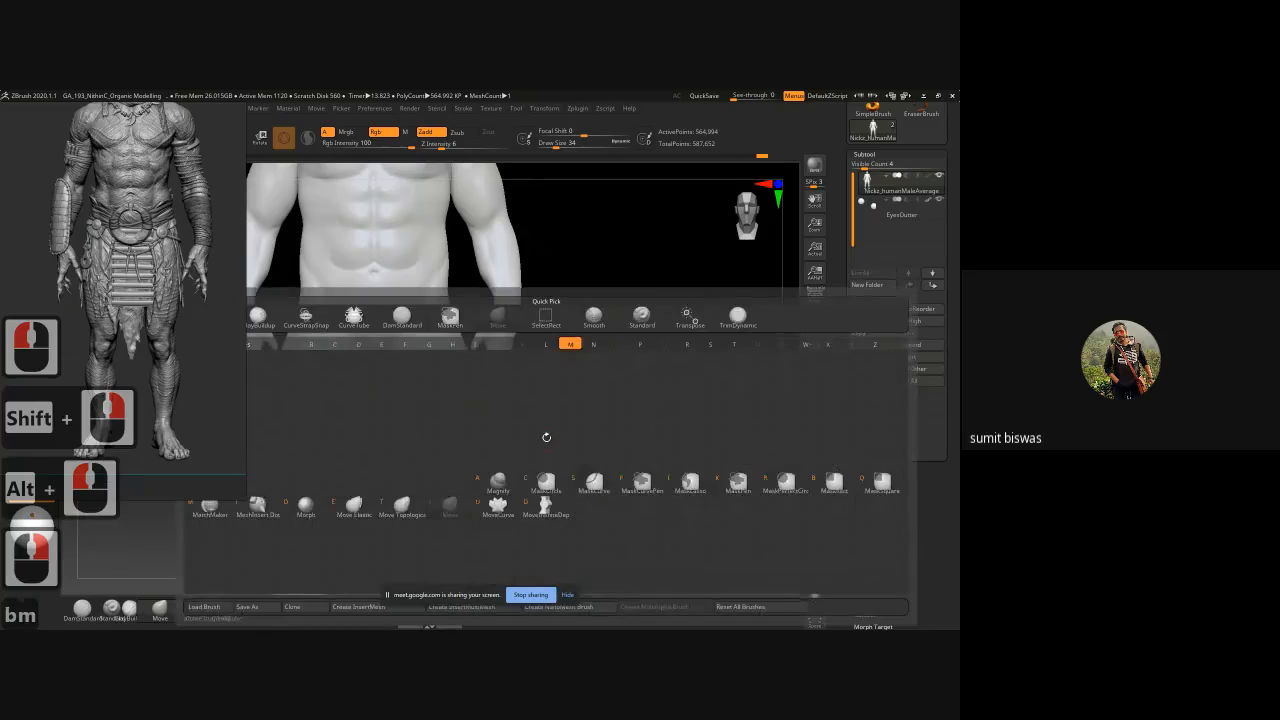
key("t")
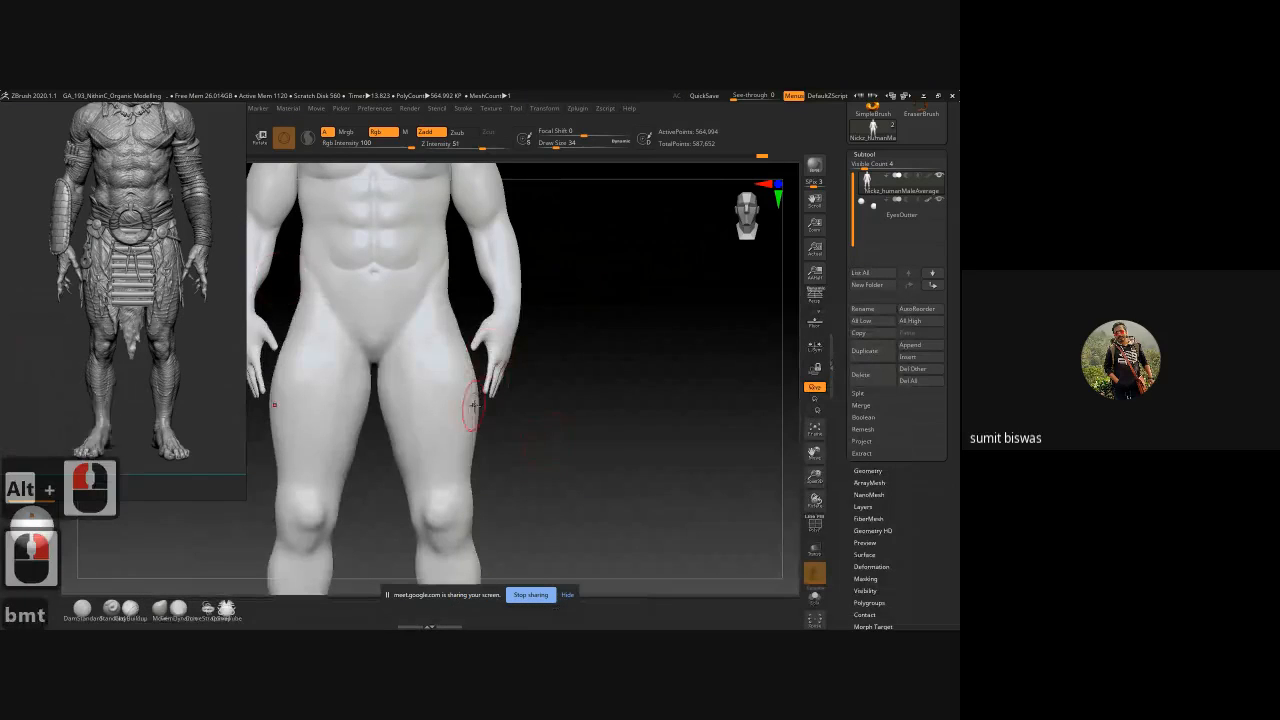
key("bracketright")
key("bracketright")
key("bracketright")
key("bracketright")
key("bracketright")
key("bracketright")
key("bracketright")
key("bracketright")
key("bracketright")
key("bracketright")
key("bracketright")
key("bracketright")
key("bracketright")
key("bracketright")
key("bracketright")
key("bracketright")
key("bracketright")
key("bracketright")
key("bracketright")
key("bracketright")
key("bracketright")
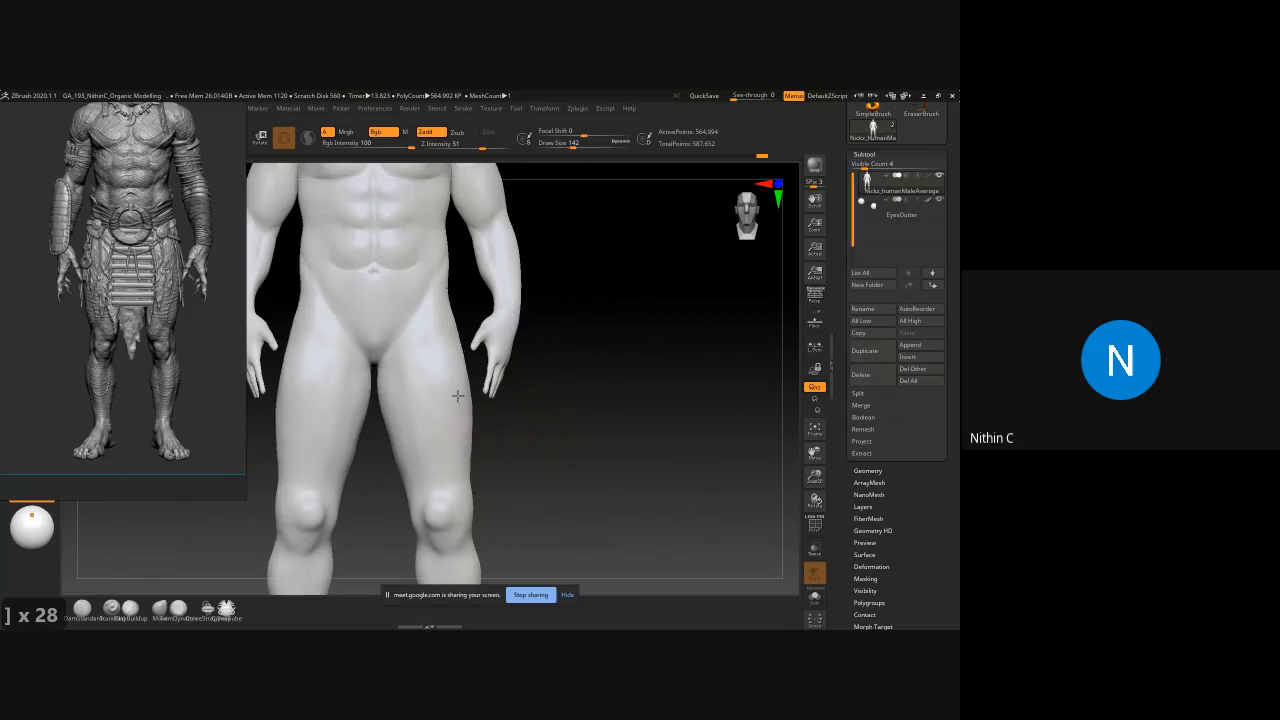
left_click(460, 396)
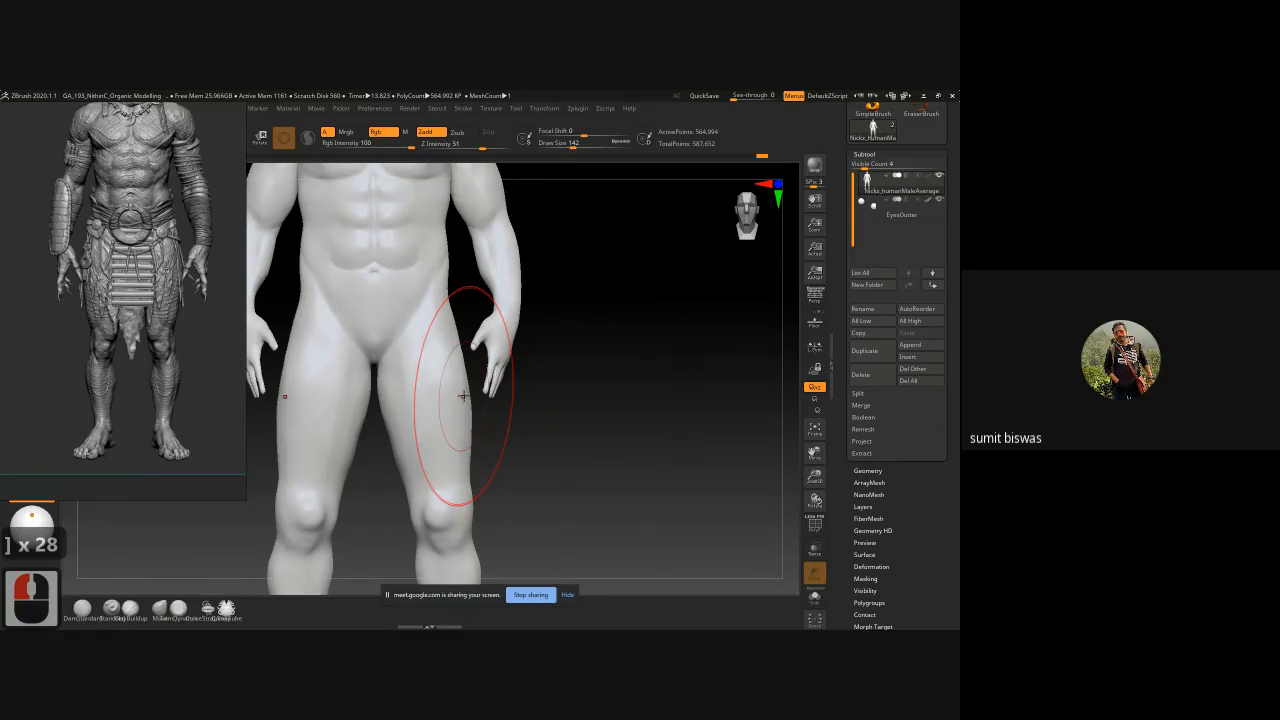
Step: Examine the knees, lower legs and feet from the front, and compare the whole figure's proportions with the creature reference
right_click_drag(540, 434, 437, 404, "ctrl")
left_click_drag(417, 463, 408, 406, "alt")
right_click_drag(408, 406, 420, 483, "ctrl")
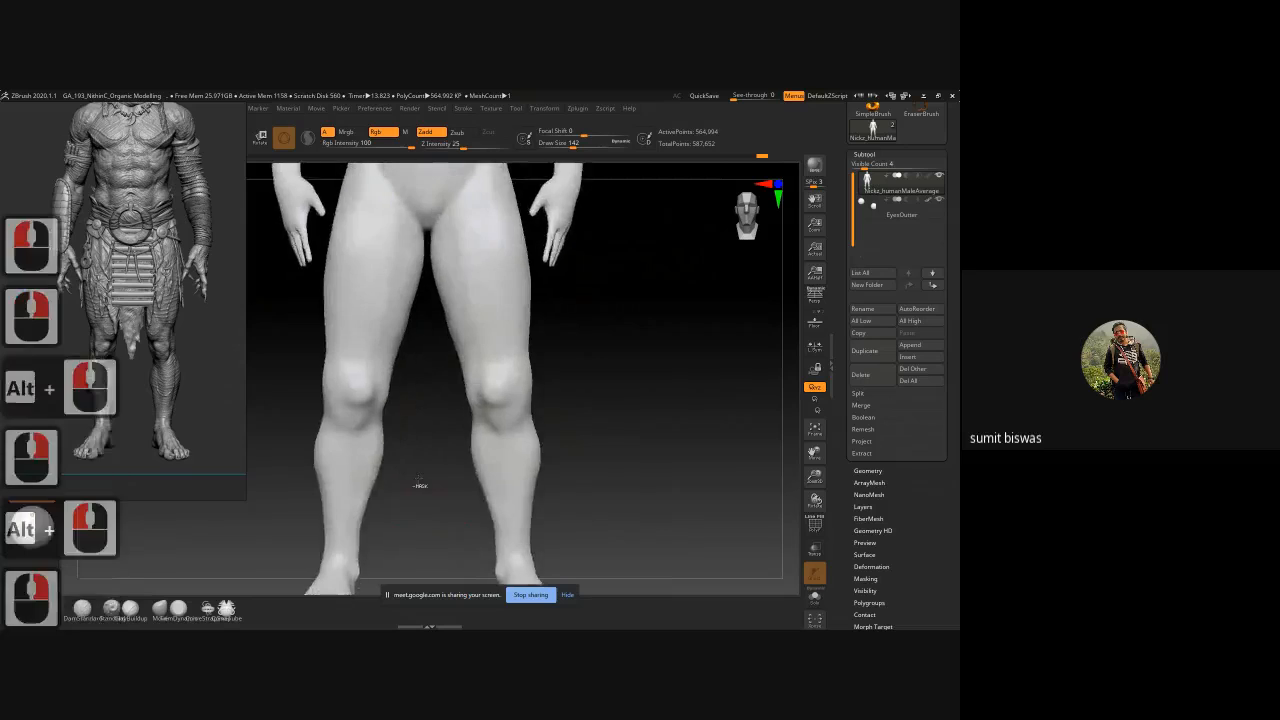
left_click_drag(420, 483, 445, 393, "alt")
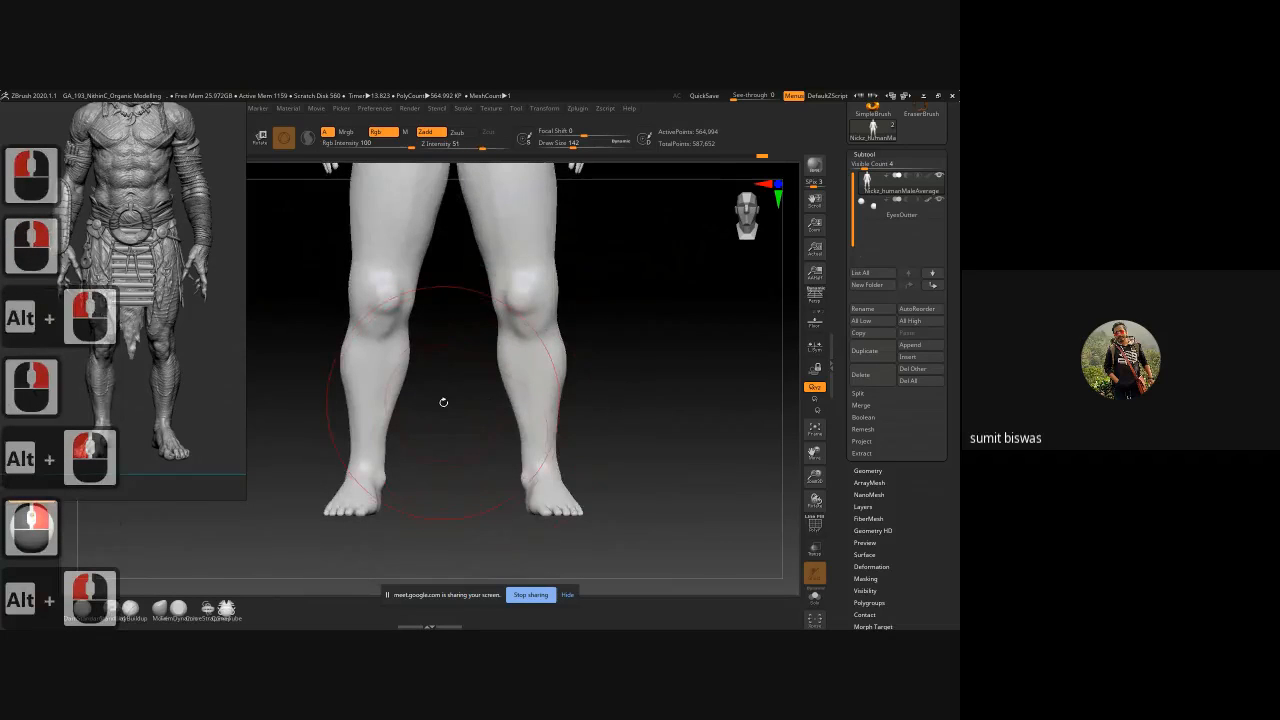
right_click_drag(480, 452, 400, 426, "ctrl")
left_click_drag(566, 375, 535, 541, "alt")
left_click_drag(563, 461, 561, 471, "alt")
left_click_drag(170, 252, 172, 307)
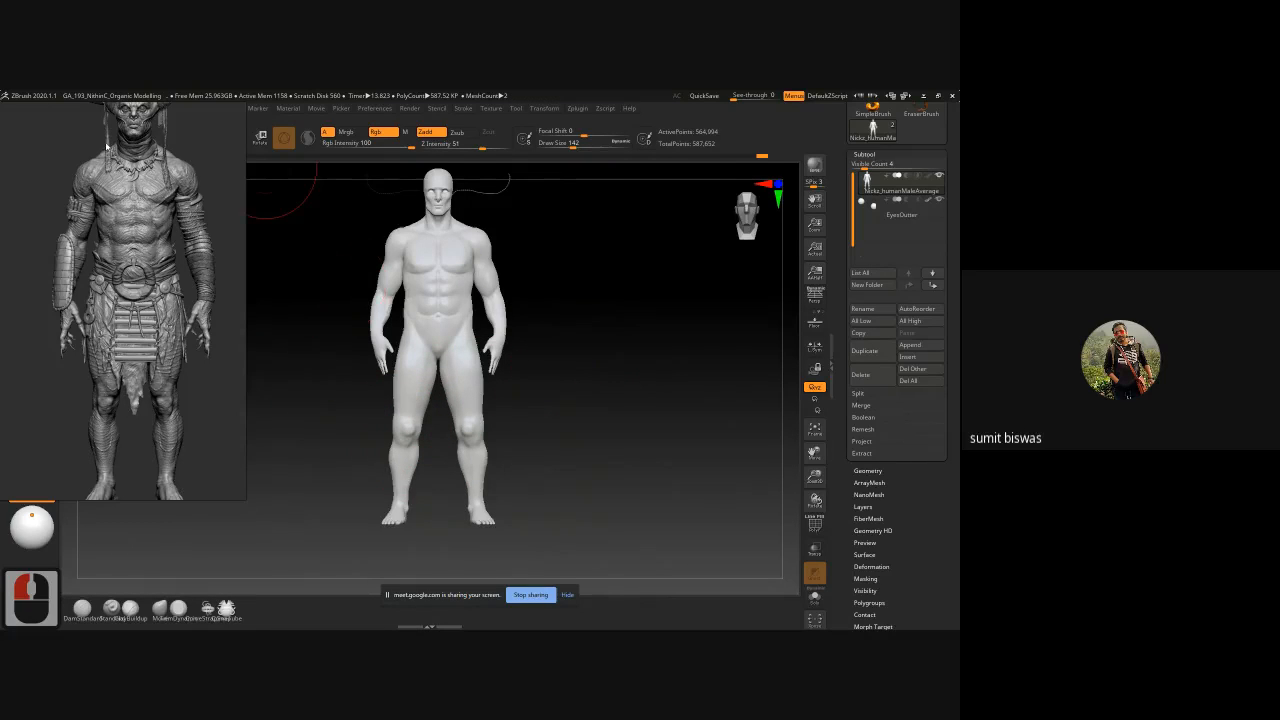
right_click_drag(106, 147, 0, 190)
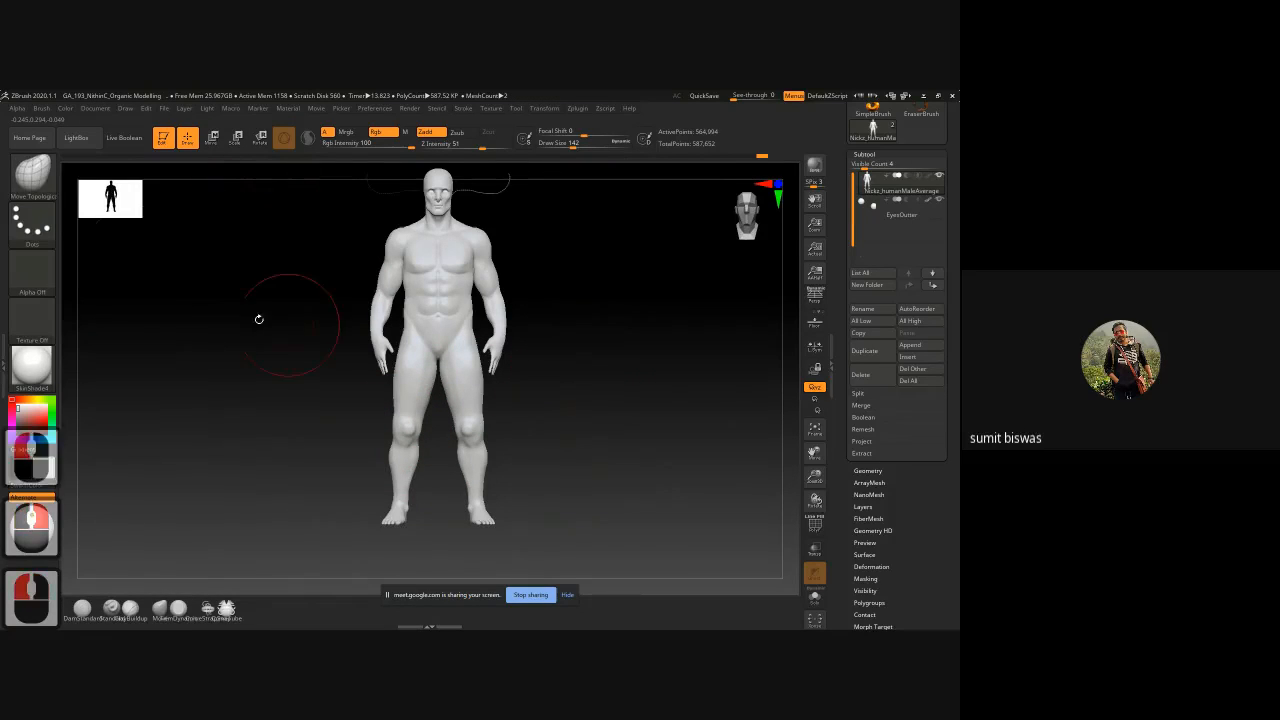
Step: Lasso-mask the lower body from the hips down to the feet, covering both legs completely
key("ctrl")
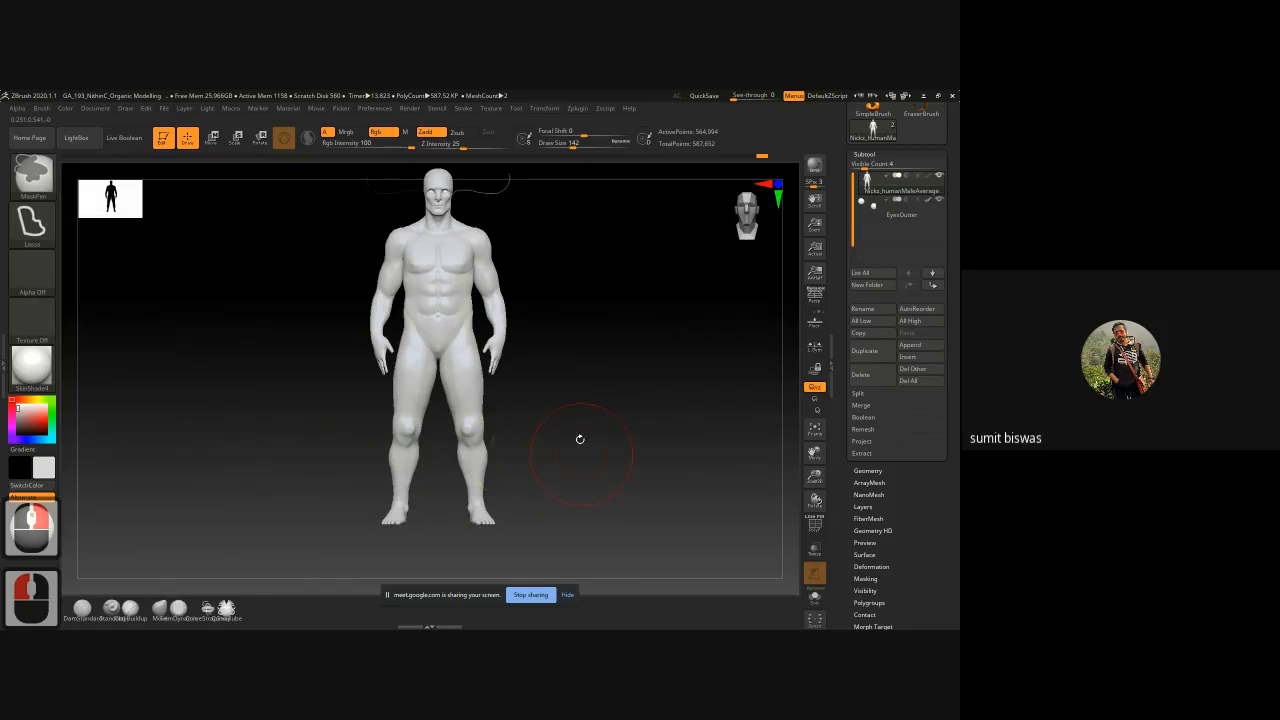
right_click_drag(580, 437, 364, 285, "alt")
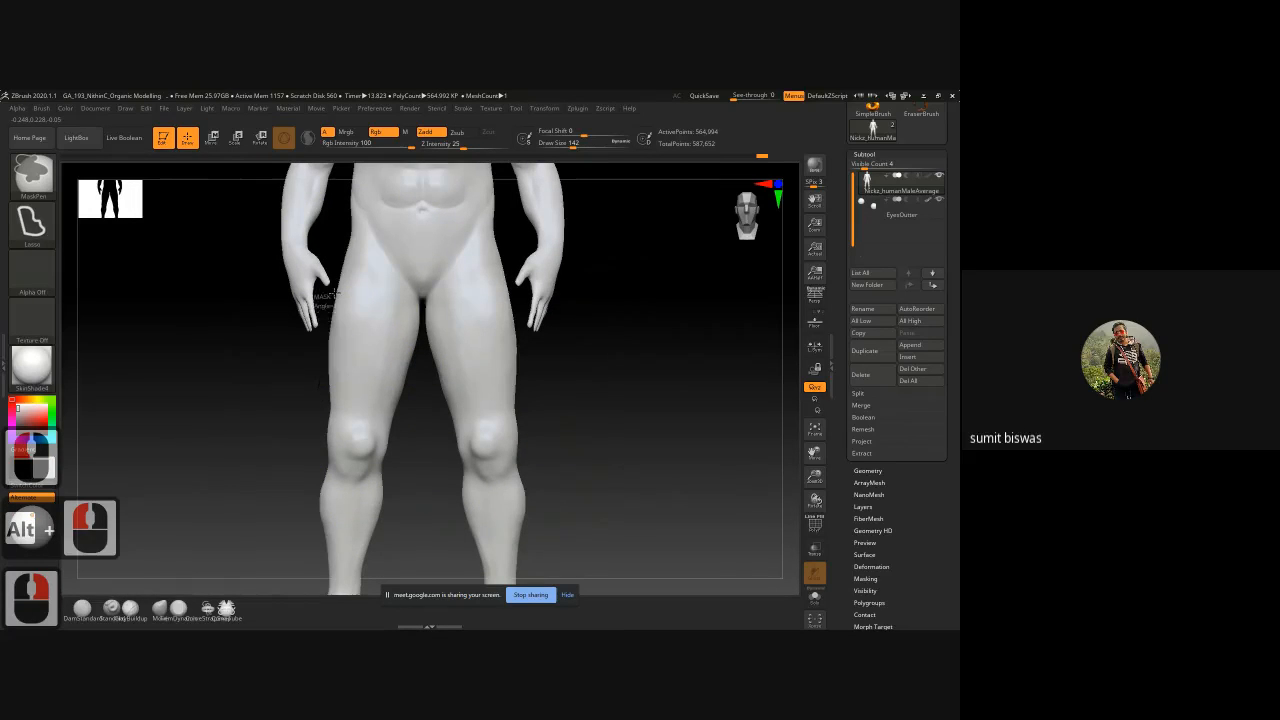
mouse_move(336, 284)
left_mouse_down("ctrl")
mouse_move(410, 220)
mouse_move(430, 242)
mouse_move(380, 390)
mouse_move(420, 480)
mouse_move(405, 535)
mouse_move(404, 385)
left_mouse_up("ctrl")
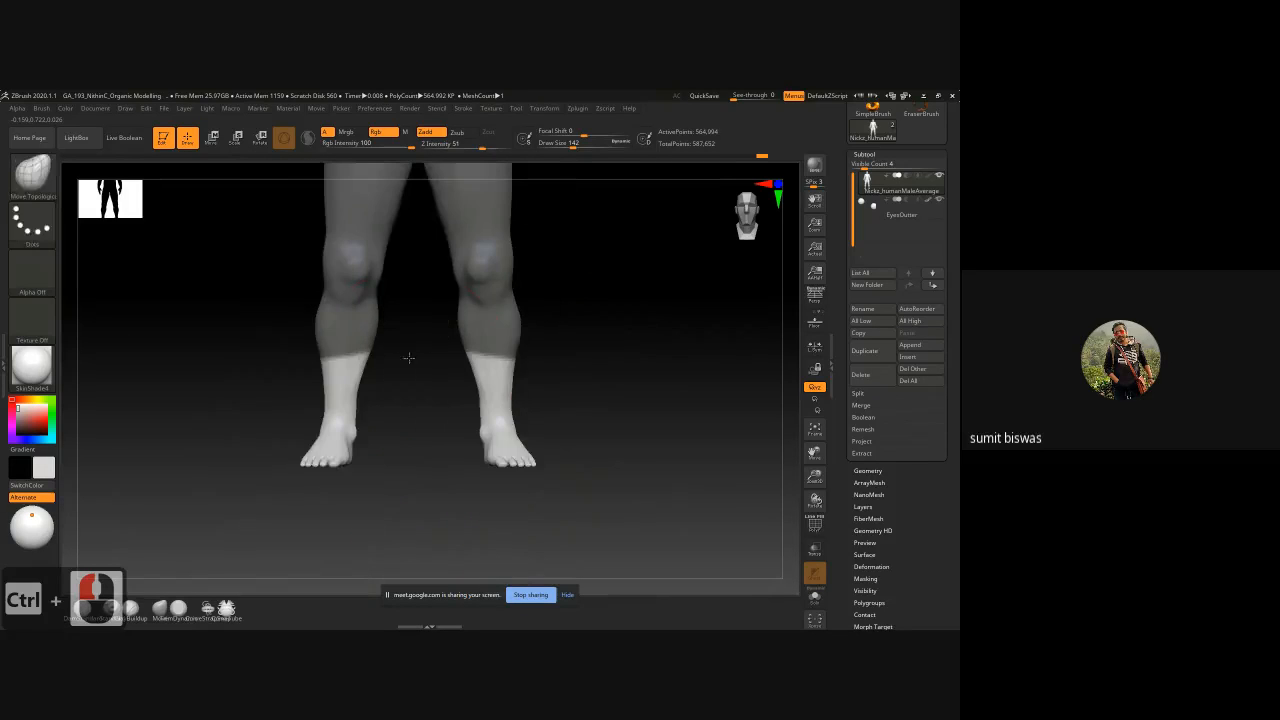
mouse_move(302, 314)
left_mouse_down("ctrl")
mouse_move(397, 434)
mouse_move(295, 445)
left_mouse_up("ctrl")
left_click_drag(598, 433, 466, 349, "alt")
Step: Soften the mask's edge at the waist and invert it so that only the legs stay editable
left_click(334, 252, "ctrl")
left_click(334, 252, "ctrl")
left_click(334, 252, "ctrl")
left_click(334, 252, "ctrl")
left_click(334, 252, "ctrl")
left_click(334, 252, "ctrl")
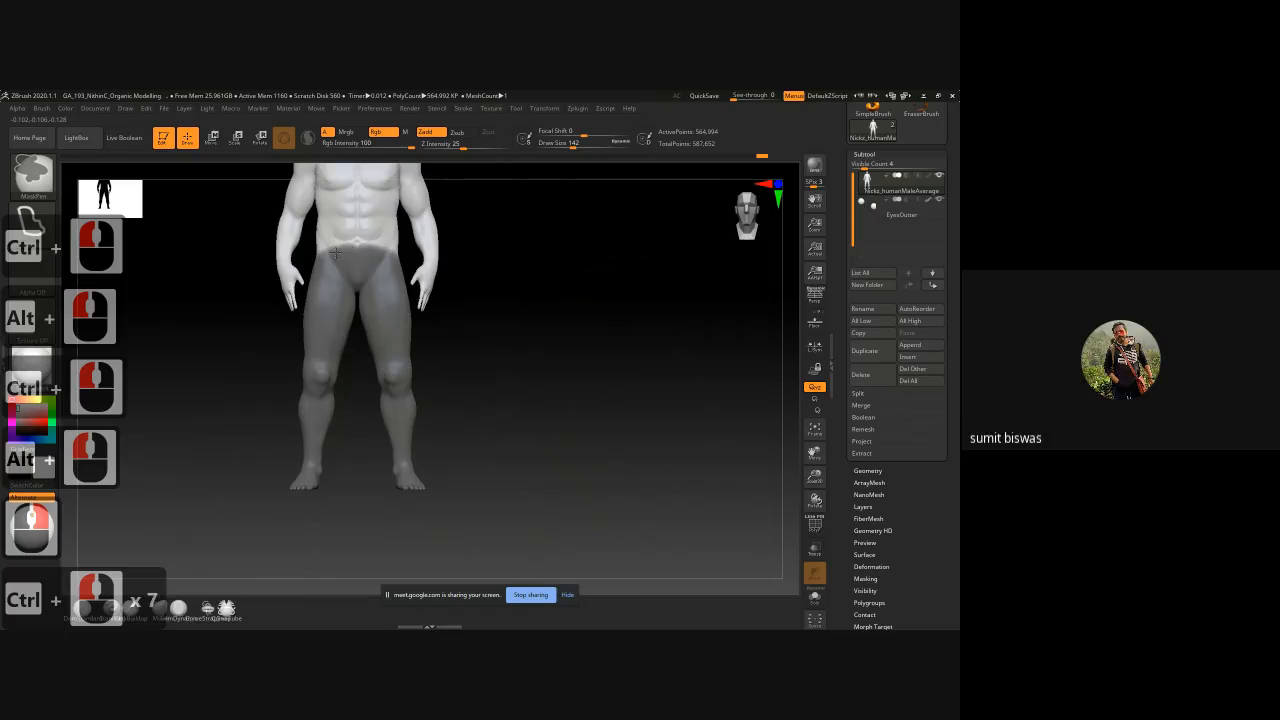
left_click(334, 252, "ctrl")
left_click(334, 252, "ctrl")
left_click(334, 252, "ctrl")
left_click(334, 252, "ctrl")
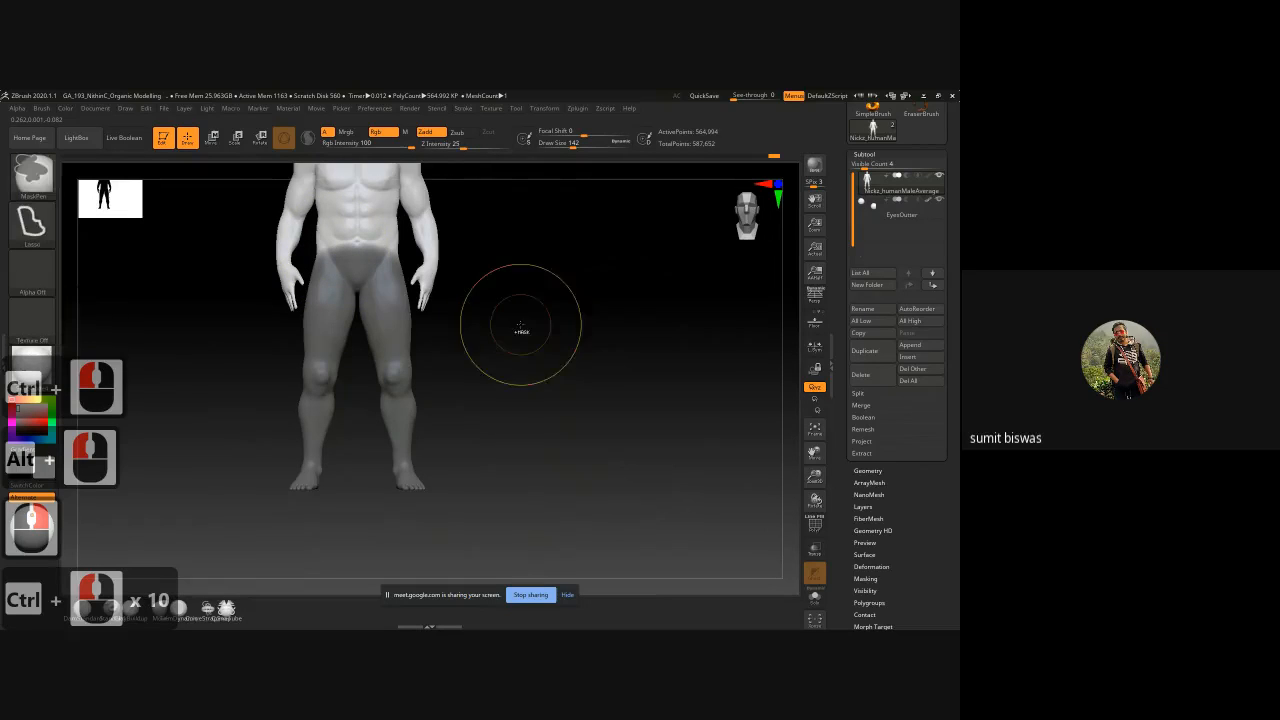
left_click(520, 325, "ctrl")
left_click_drag(517, 329, 518, 368, "alt")
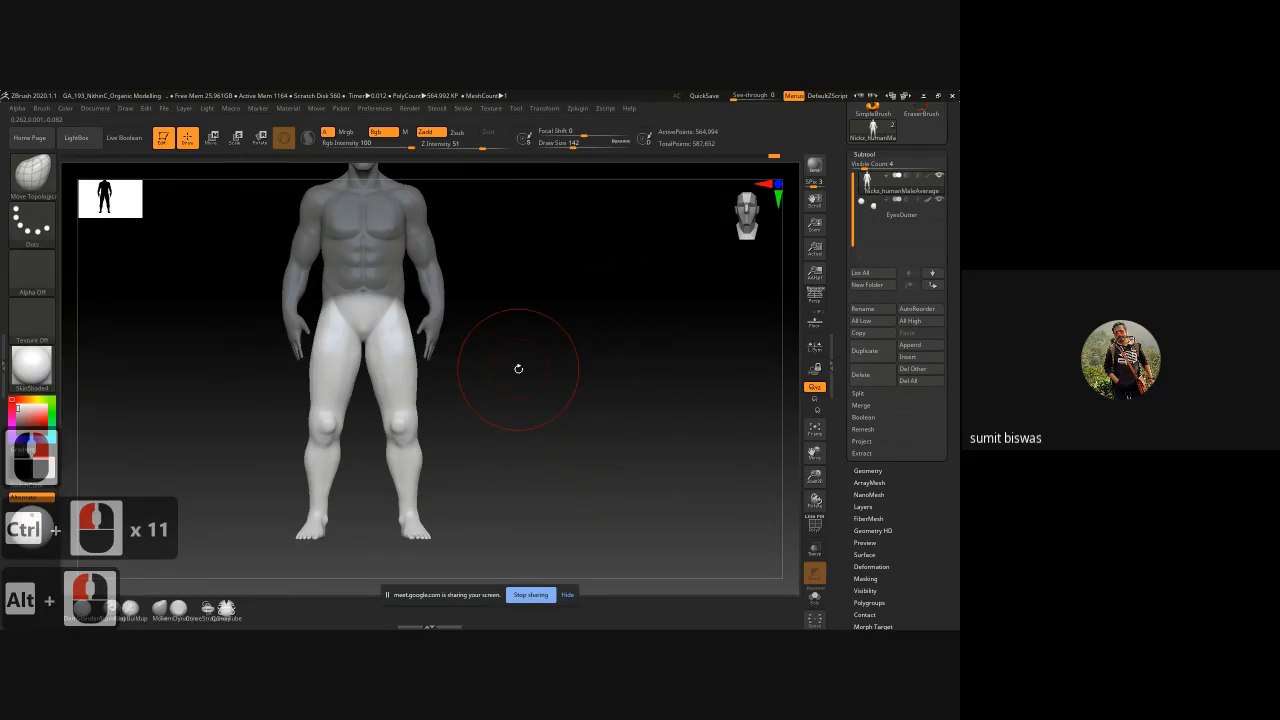
Step: Activate the Move gizmo and place its pivot at the hips in front view
key("w")
left_click_drag(490, 308, 491, 418, "alt")
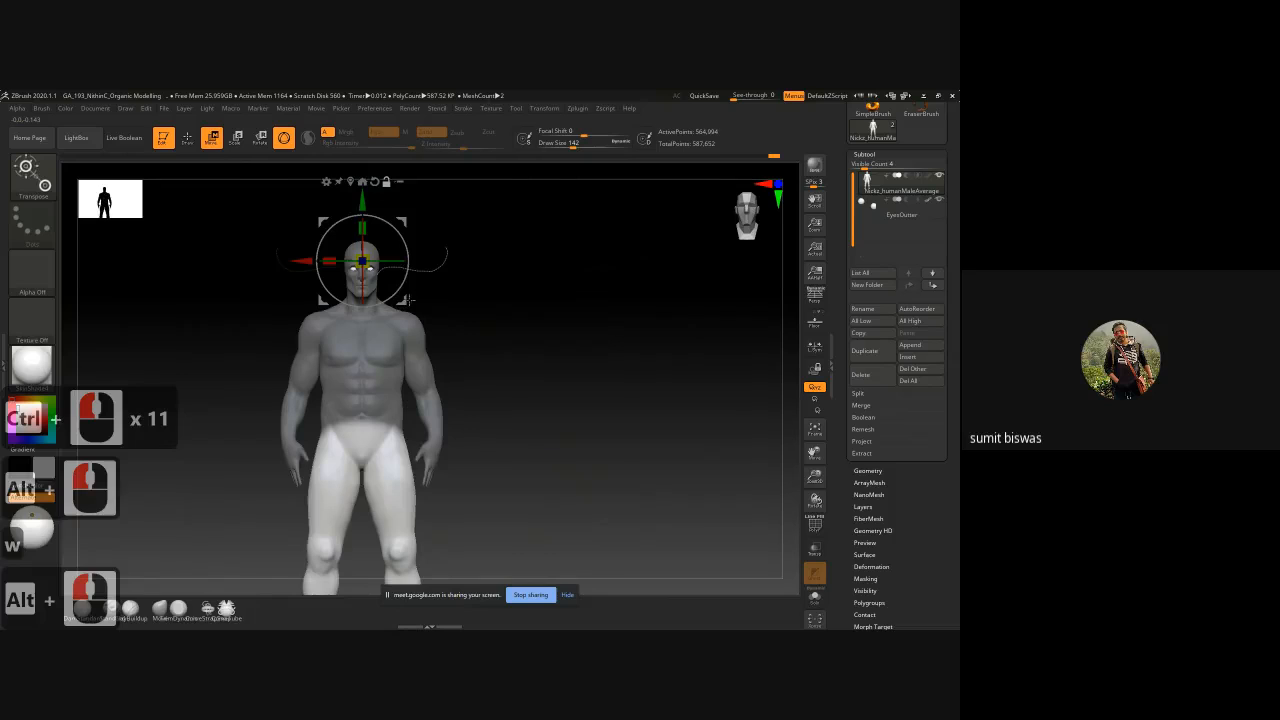
left_click_drag(408, 298, 382, 240)
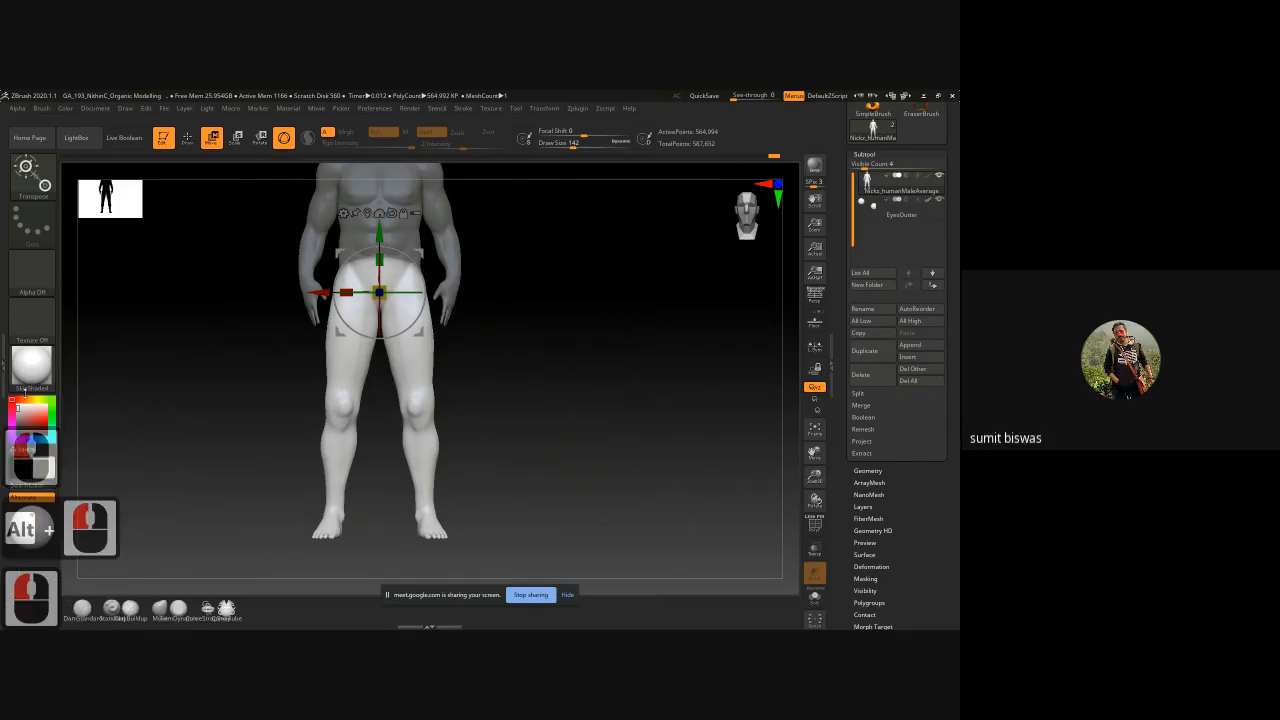
Step: Bring the creature reference back beside the model and shorten the unmasked legs slightly by scaling them vertically from the hips
right_click_drag(2, 265, 187, 270)
left_click_drag(188, 355, 189, 323)
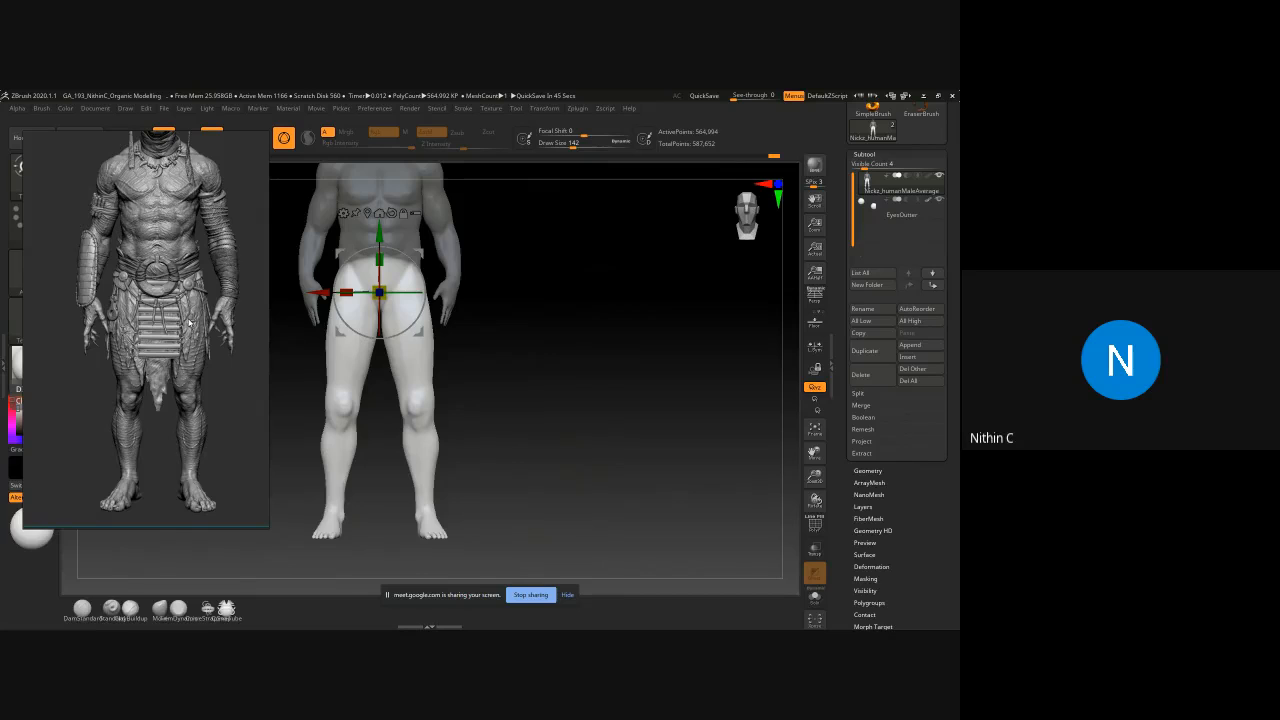
left_click_drag(381, 257, 386, 263)
key("ctrl+z")
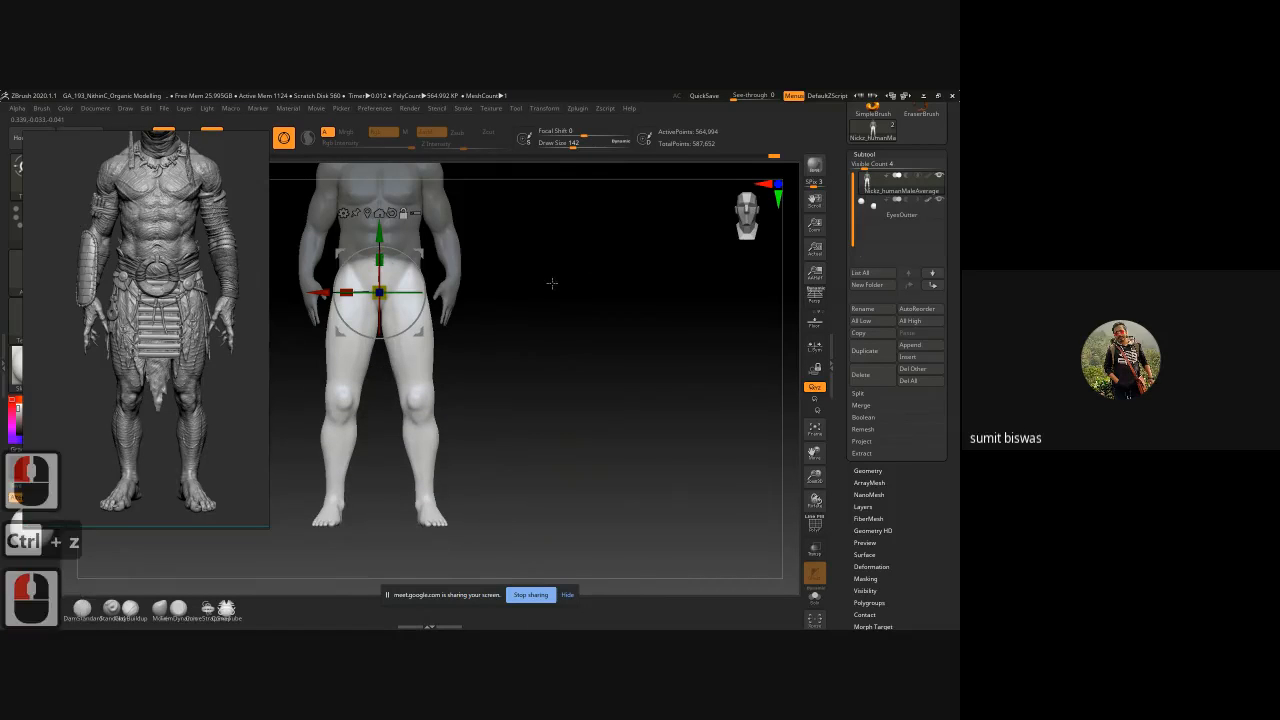
left_click_drag(512, 288, 520, 364, "alt")
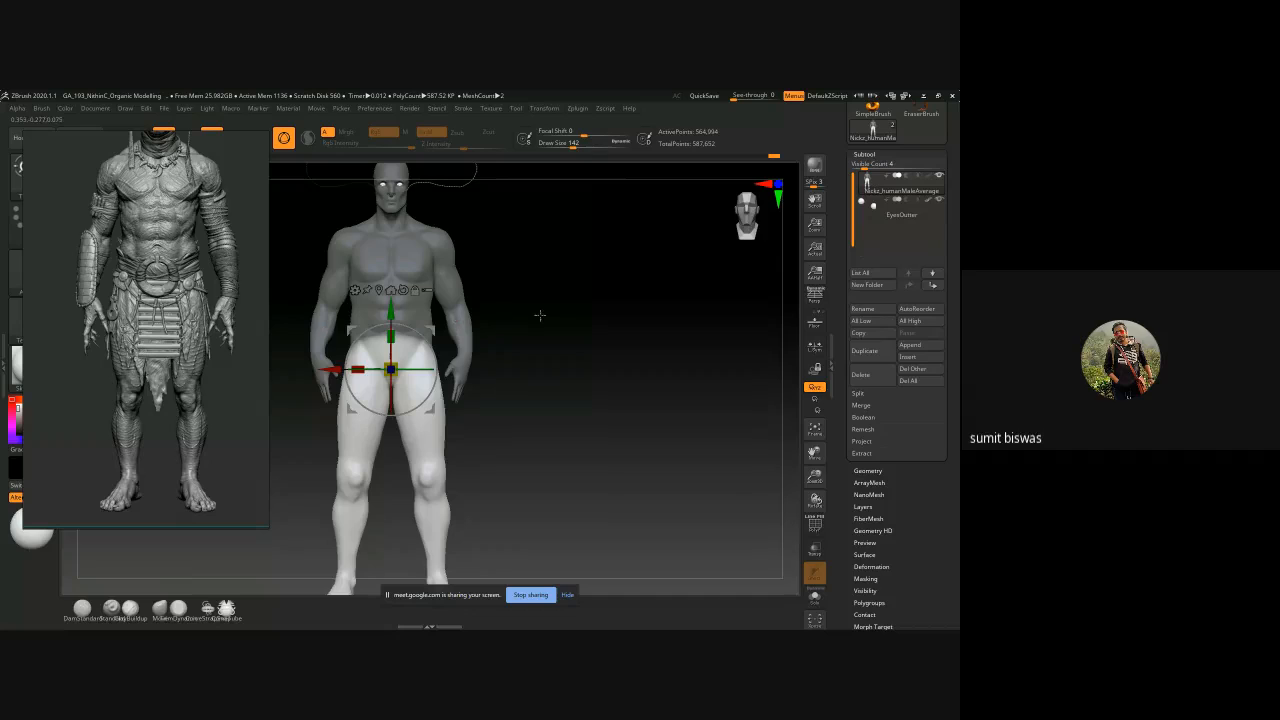
left_click_drag(540, 315, 425, 303)
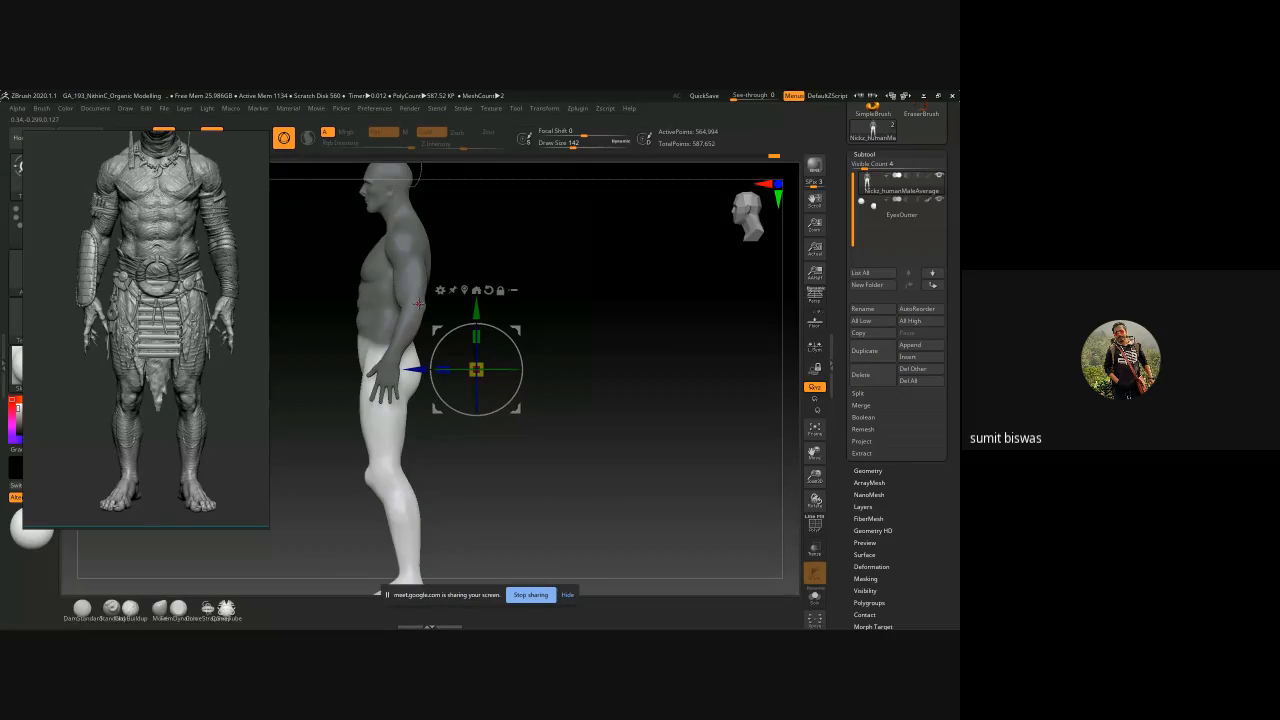
left_click_drag(545, 437, 530, 460, "shift")
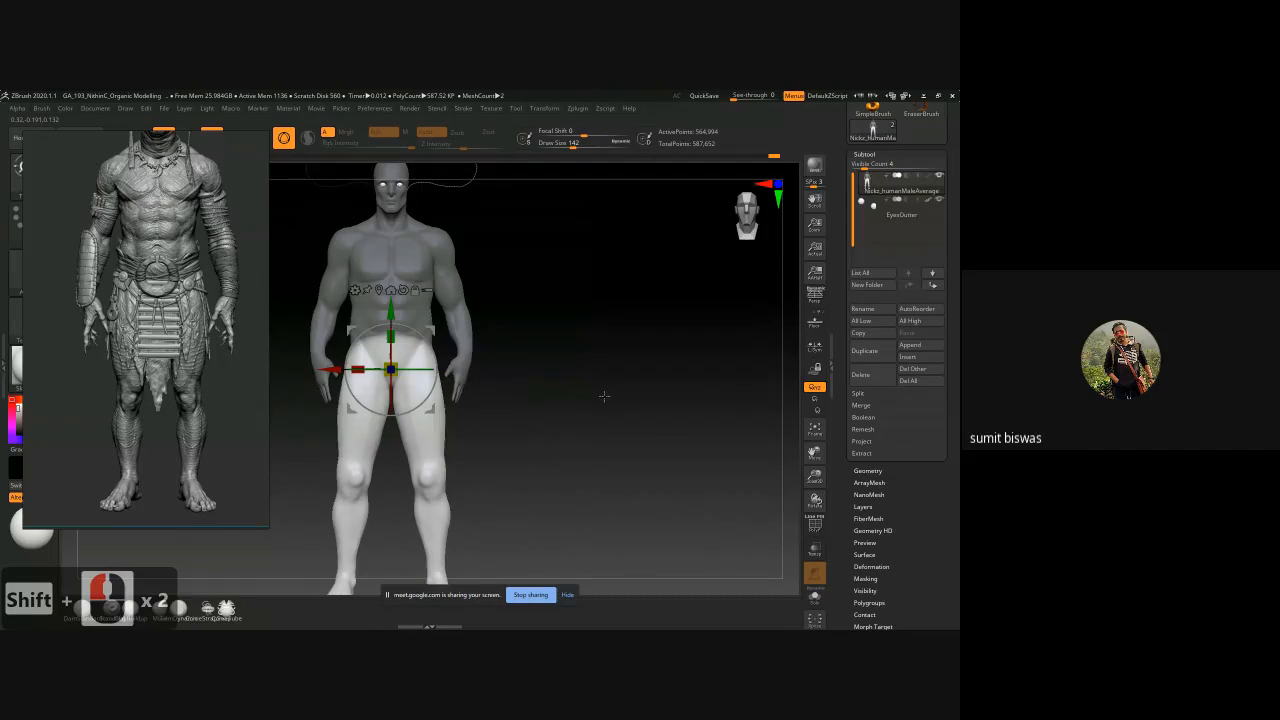
Step: Clear the existing mask and lasso-mask both arms from the shoulders to the hands
left_click_drag(604, 396, 628, 398, "ctrl")
left_click_drag(534, 407, 557, 429, "alt")
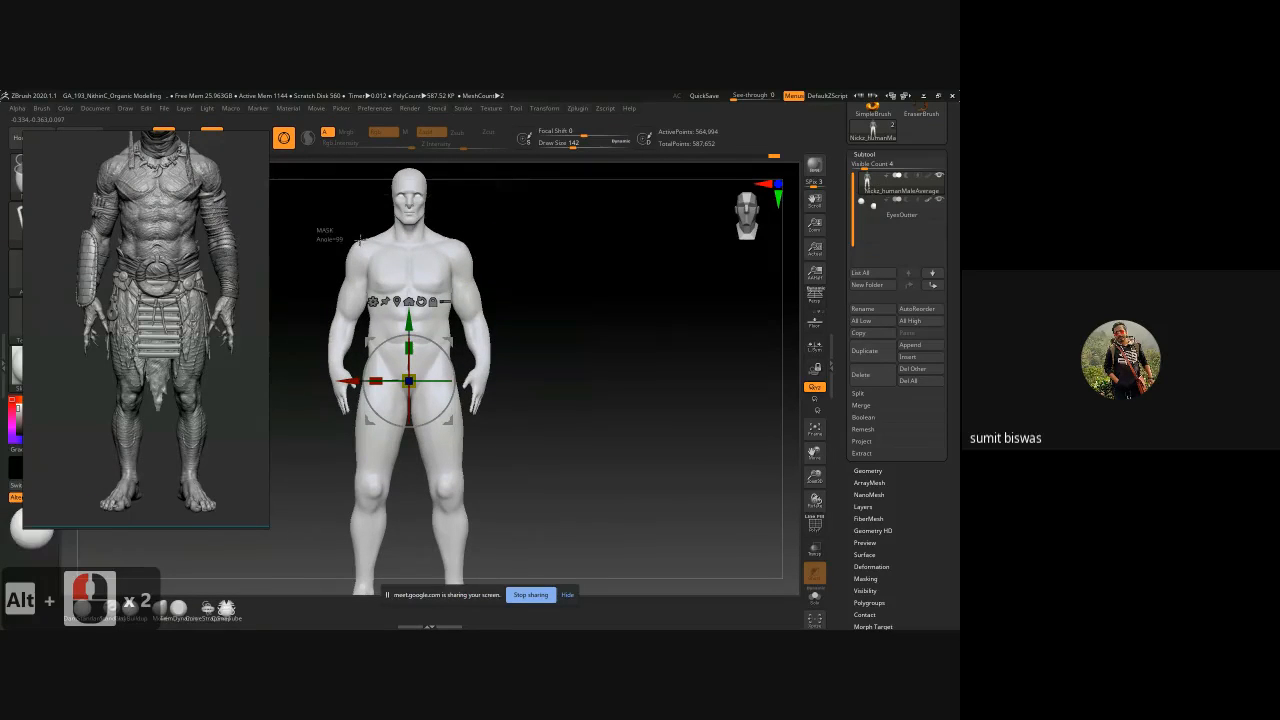
mouse_move(365, 250)
left_mouse_down("ctrl")
mouse_move(358, 388)
mouse_move(332, 446)
left_mouse_up("ctrl")
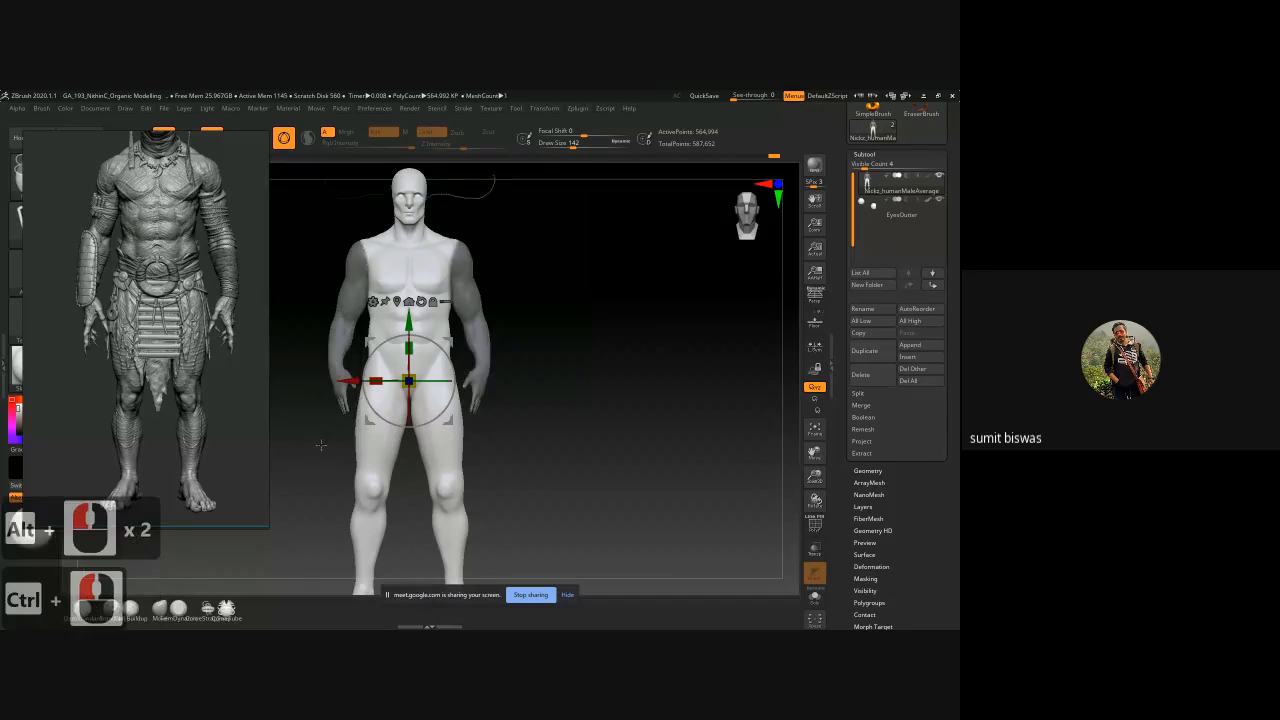
Step: Soften the arm mask's edge at the shoulders and invert it so that only the arms stay editable
left_click(456, 262, "ctrl")
left_click(456, 262, "ctrl")
left_click(456, 262, "ctrl")
left_click(456, 262, "ctrl")
left_click(456, 262, "ctrl")
left_click(456, 262, "ctrl")
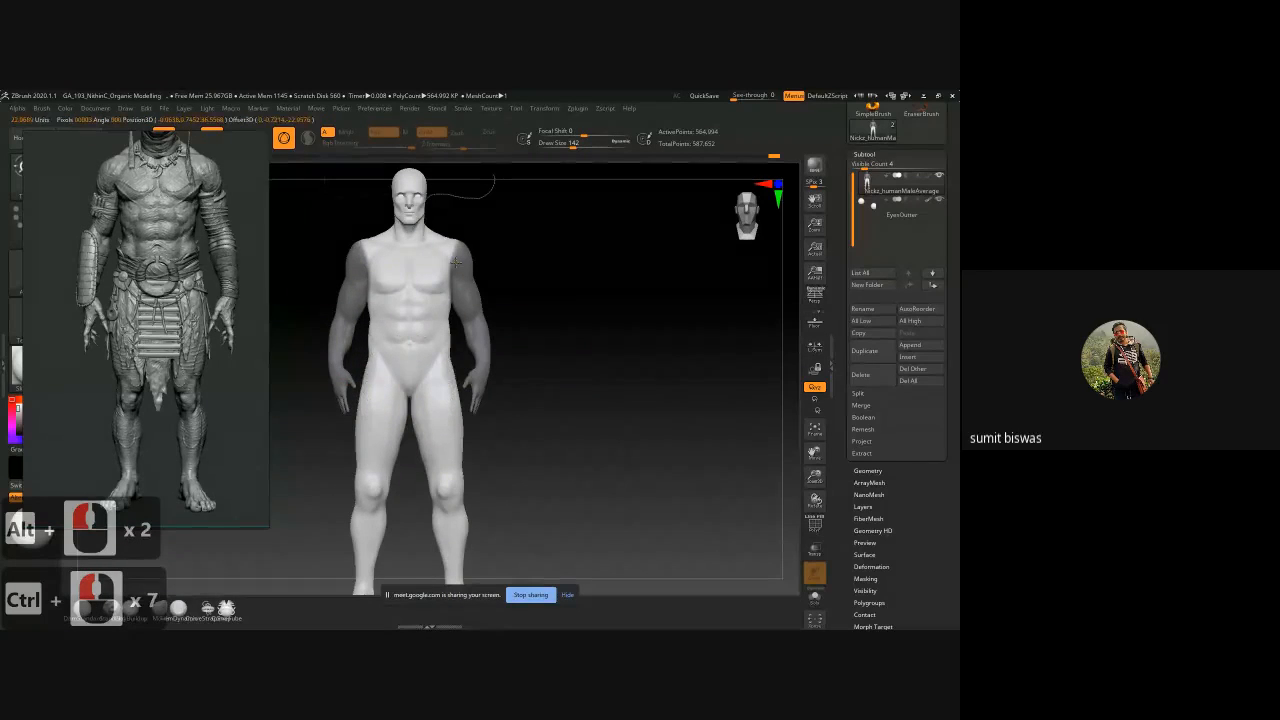
left_click(456, 262, "ctrl")
left_click(456, 262, "ctrl")
left_click(456, 262, "ctrl")
left_click(546, 286, "ctrl")
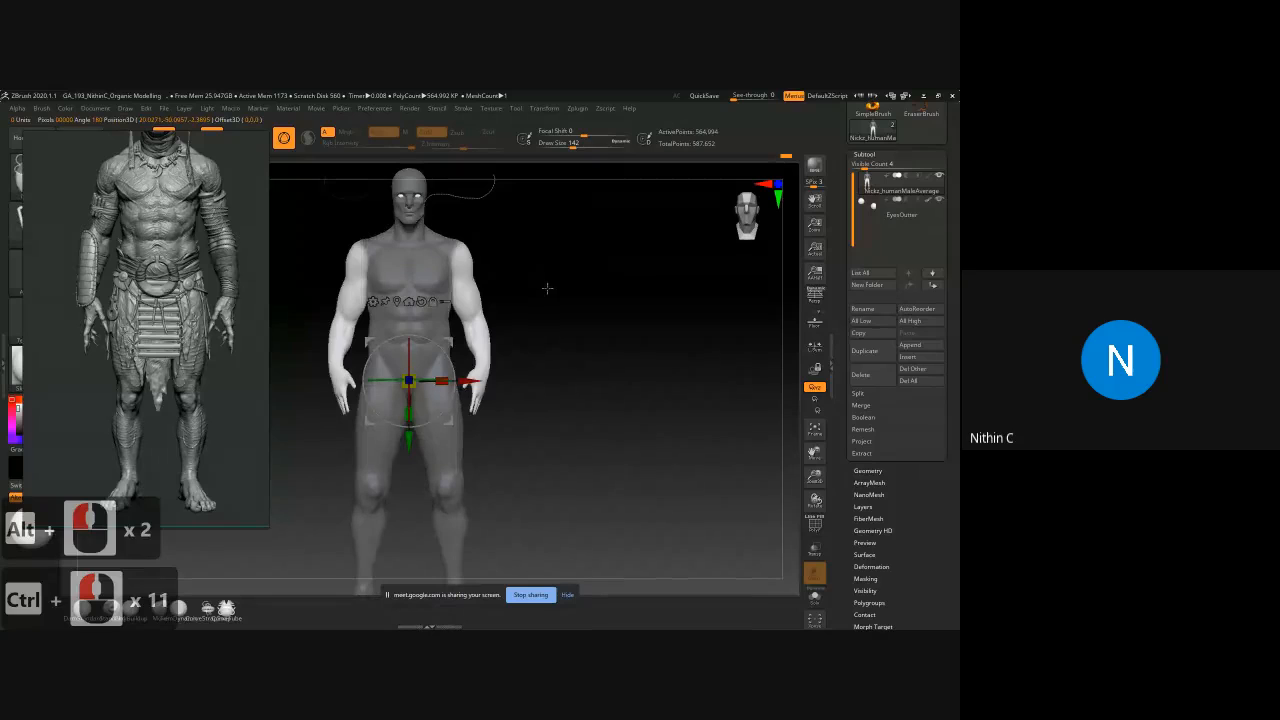
Step: Place the gizmo's pivot on the shoulder joint, aligning it in both the front and side views
left_click_drag(408, 381, 358, 258, "alt")
left_click_drag(550, 281, 603, 280, "shift")
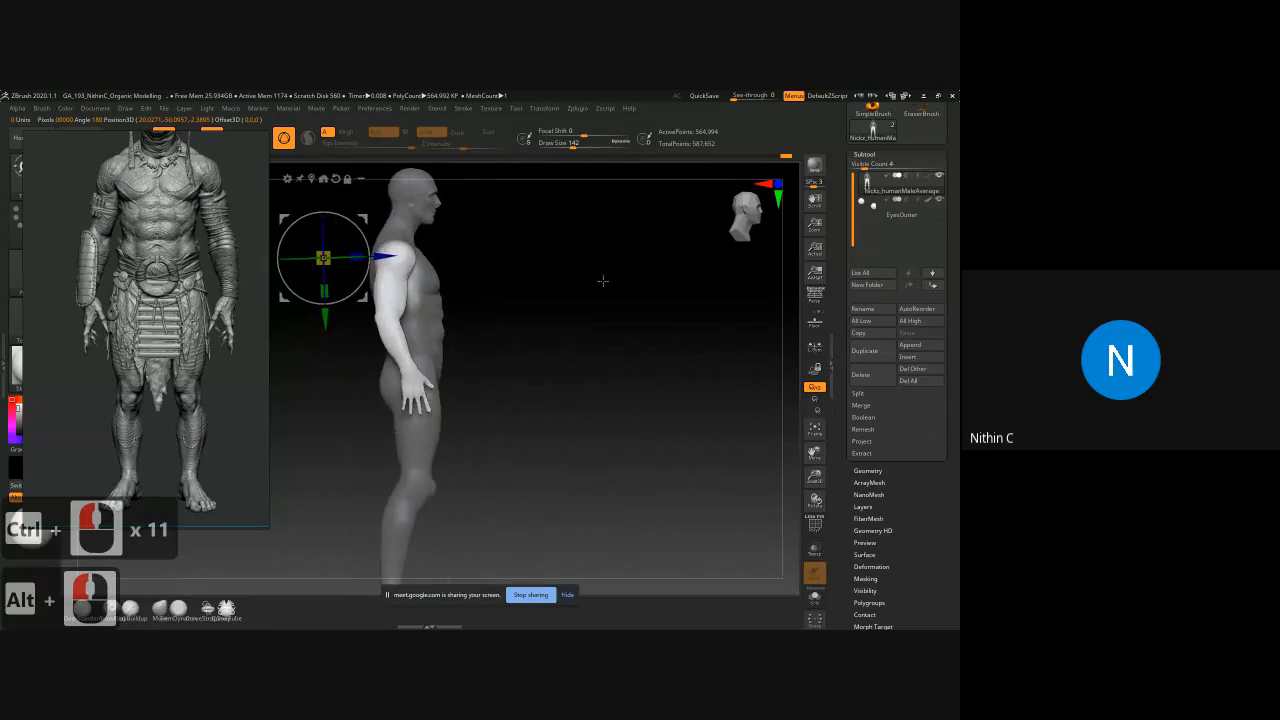
left_click_drag(323, 257, 395, 256, "alt")
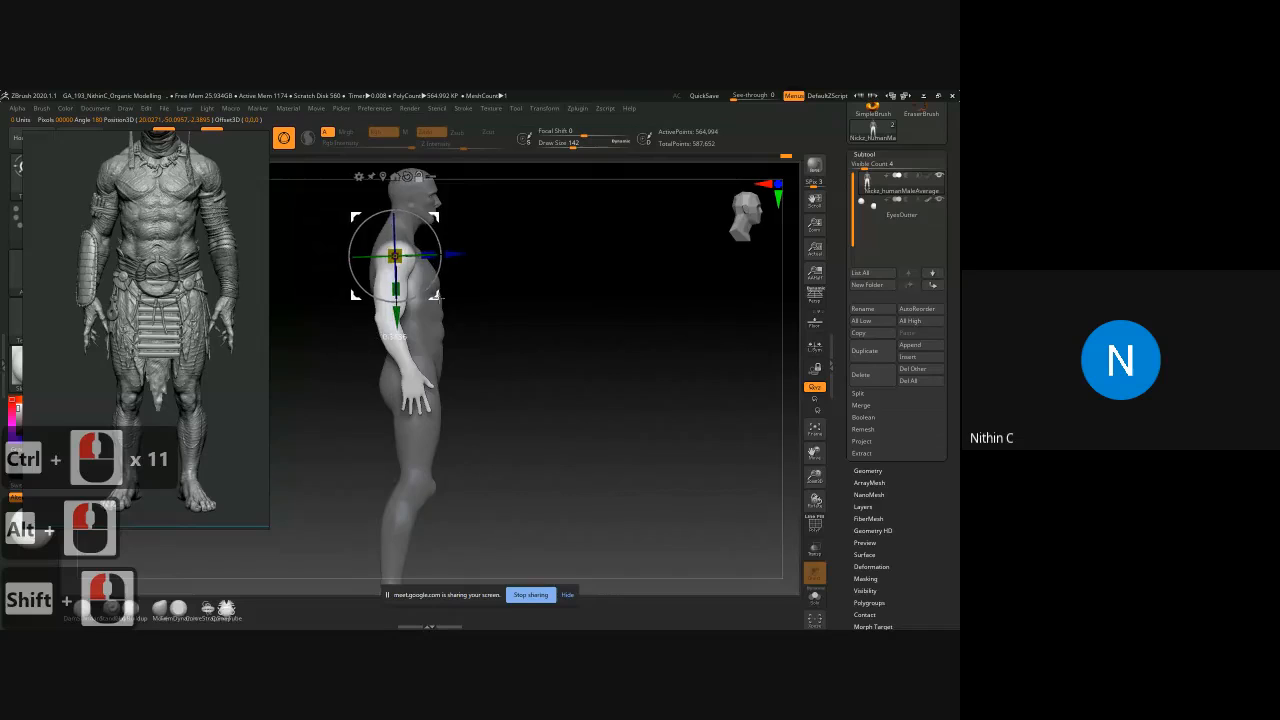
left_click_drag(566, 309, 534, 316, "shift")
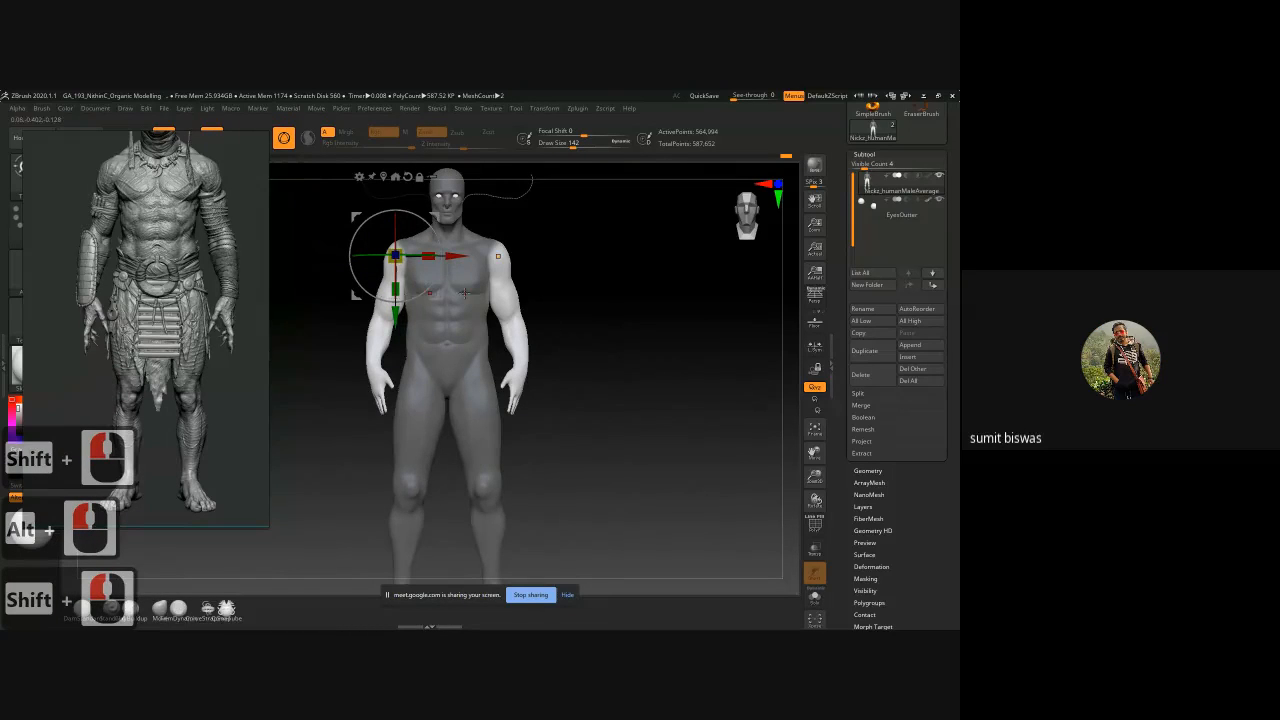
Step: Lengthen both arms slightly by scaling them vertically from the shoulder, and frame the full figure
left_click_drag(395, 289, 395, 300)
left_click_drag(594, 329, 571, 399)
left_click_drag(574, 450, 555, 374, "alt")
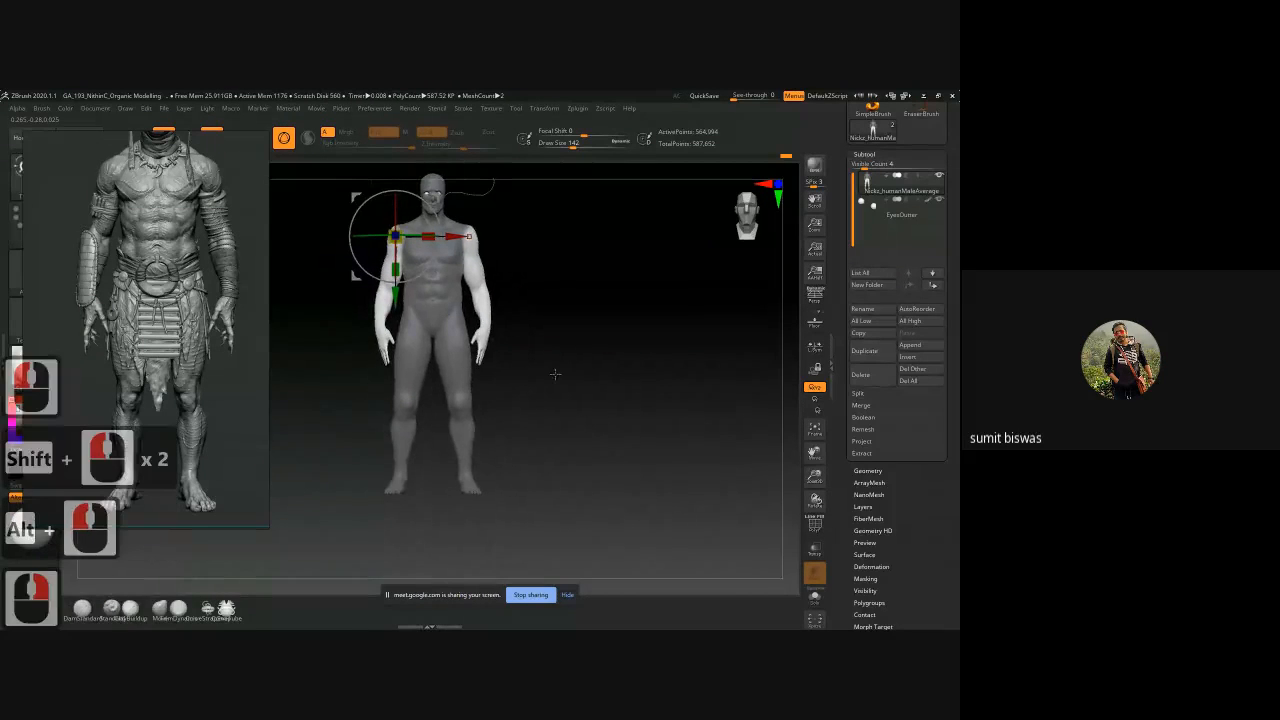
Step: Fit the entire creature in the reference image, clear the model's mask and centre the full figure beside it
left_click_drag(115, 250, 154, 299)
scroll(156, 302, "down", 2, "ctrl")
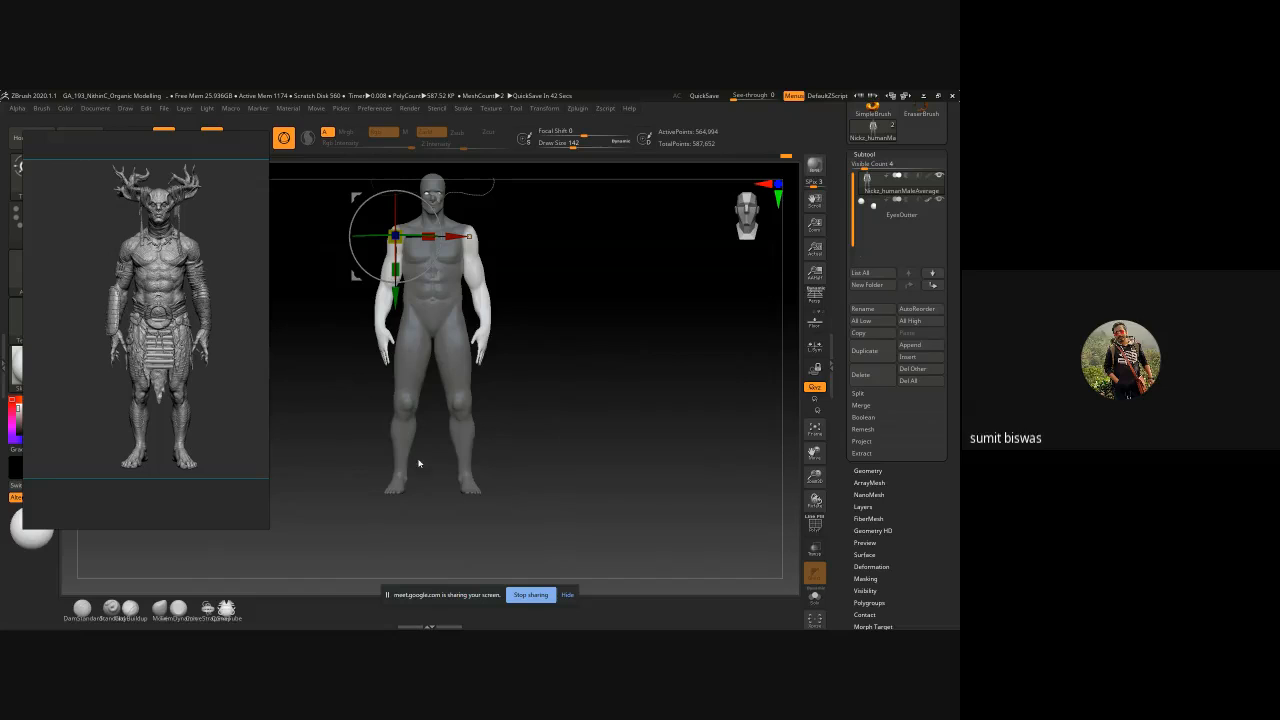
left_click_drag(600, 451, 598, 418, "ctrl")
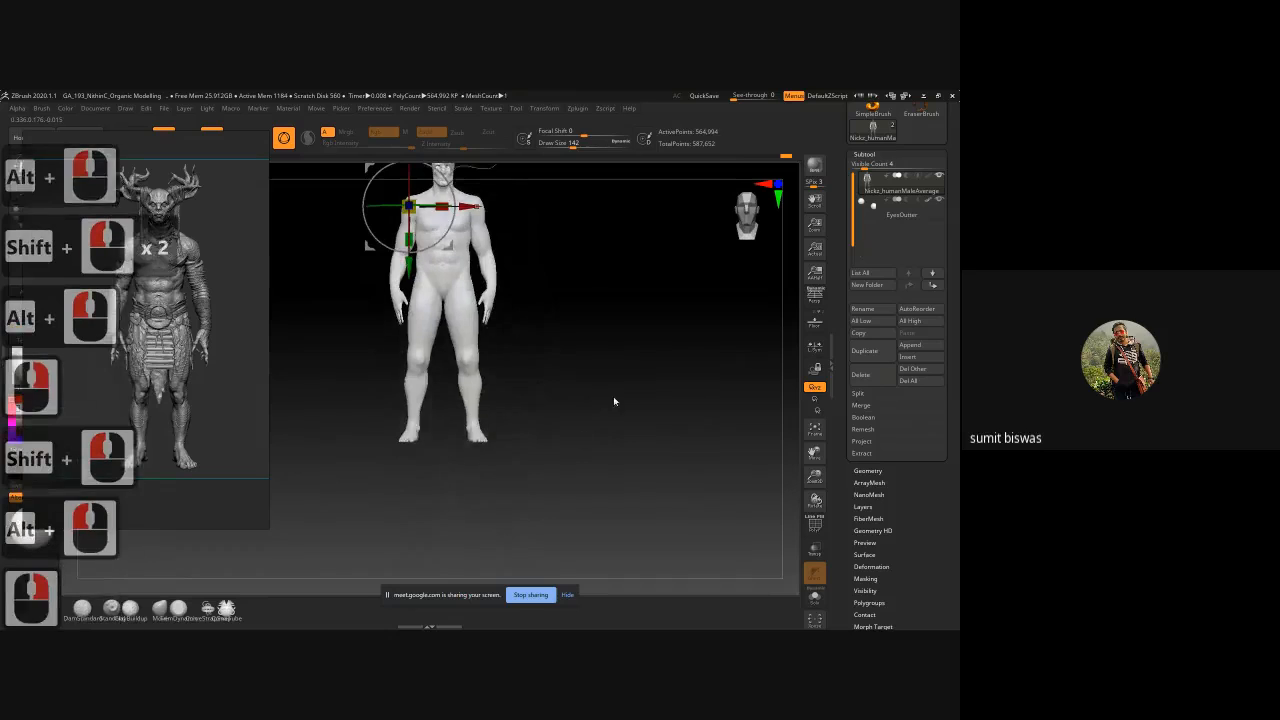
left_click_drag(542, 373, 506, 426, "alt")
left_click_drag(602, 459, 578, 392, "alt")
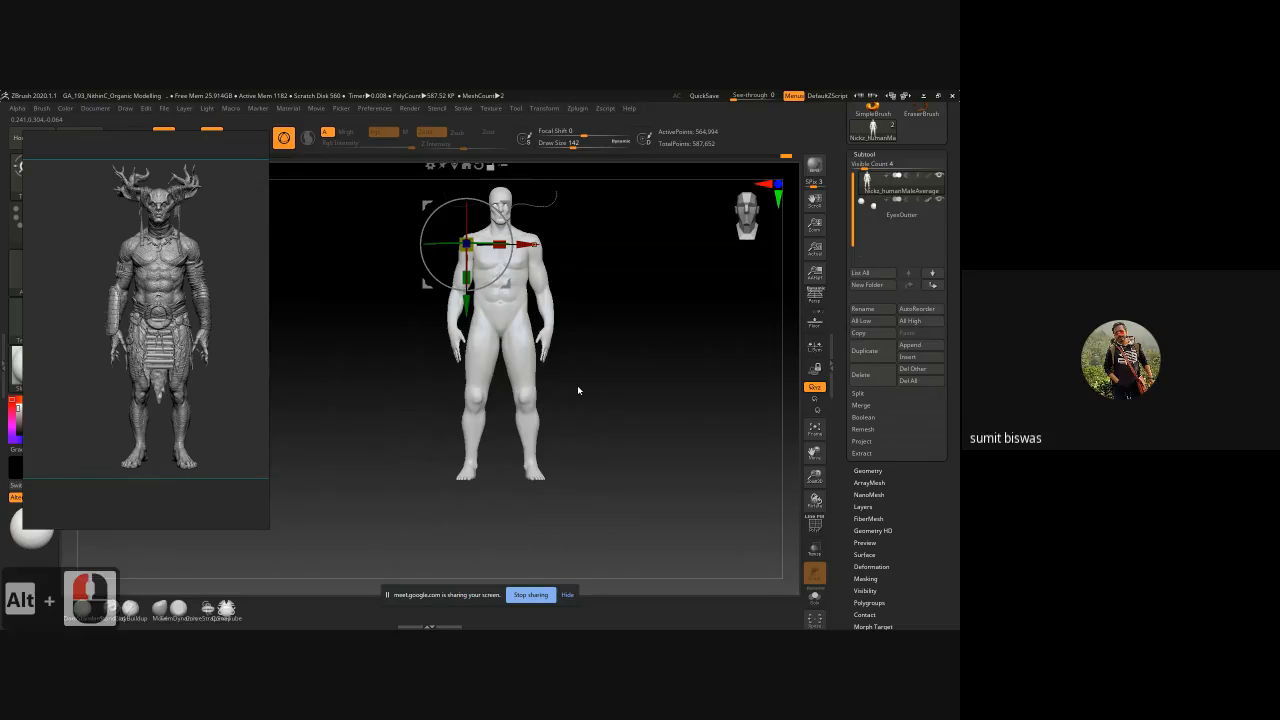
Step: Display the polygroup wireframe and inspect the mesh flow around the ear, jaw and back of the head
key("shift+f")
left_click_drag(592, 283, 577, 357, "alt")
right_click_drag(367, 295, 612, 400, "ctrl")
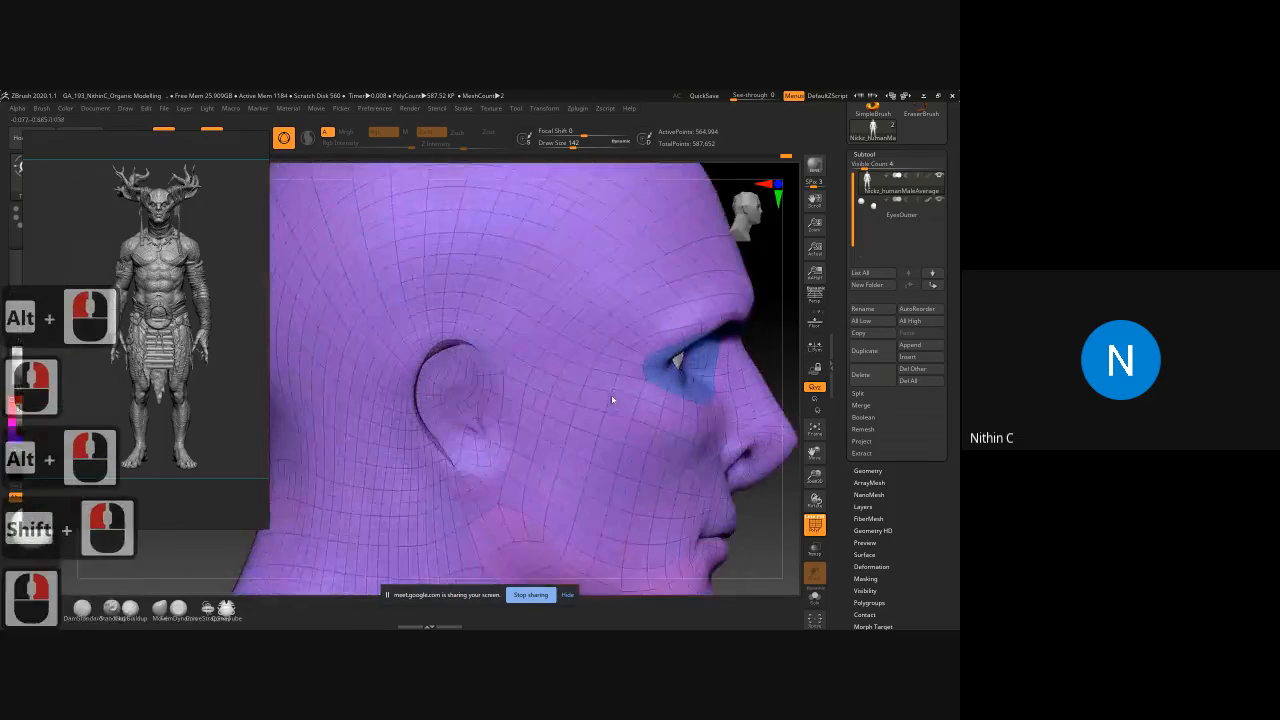
right_click_drag(773, 510, 748, 515)
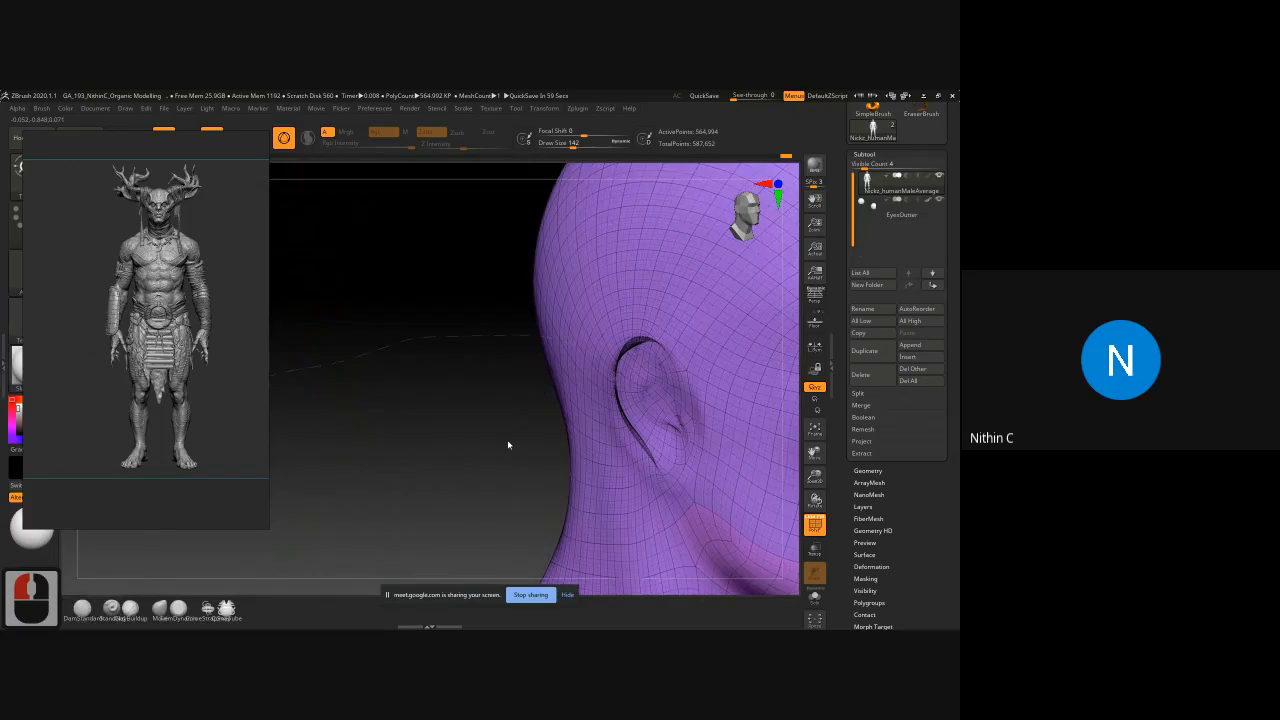
right_click_drag(486, 414, 517, 363, "alt")
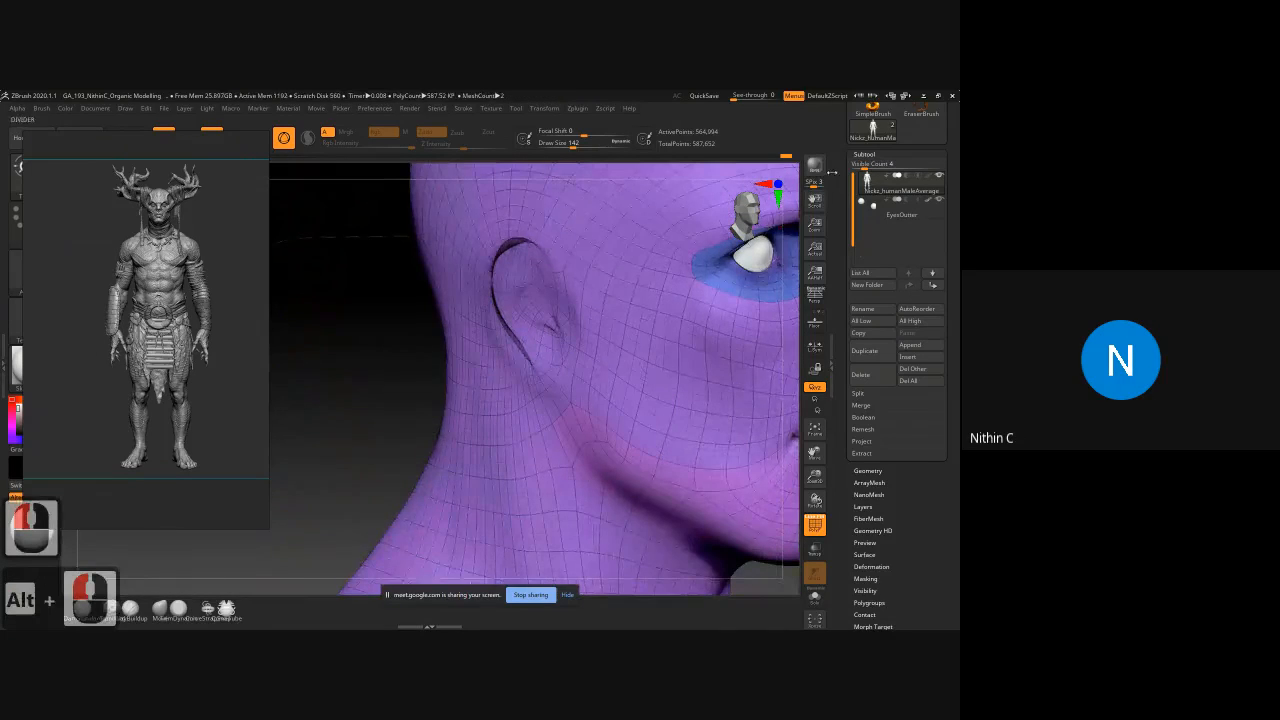
Step: Try ZRemesher on the body with AdaptiveSize 22 and a Target Polygons Count of about 15.8, and hide the reference image
left_click(866, 156)
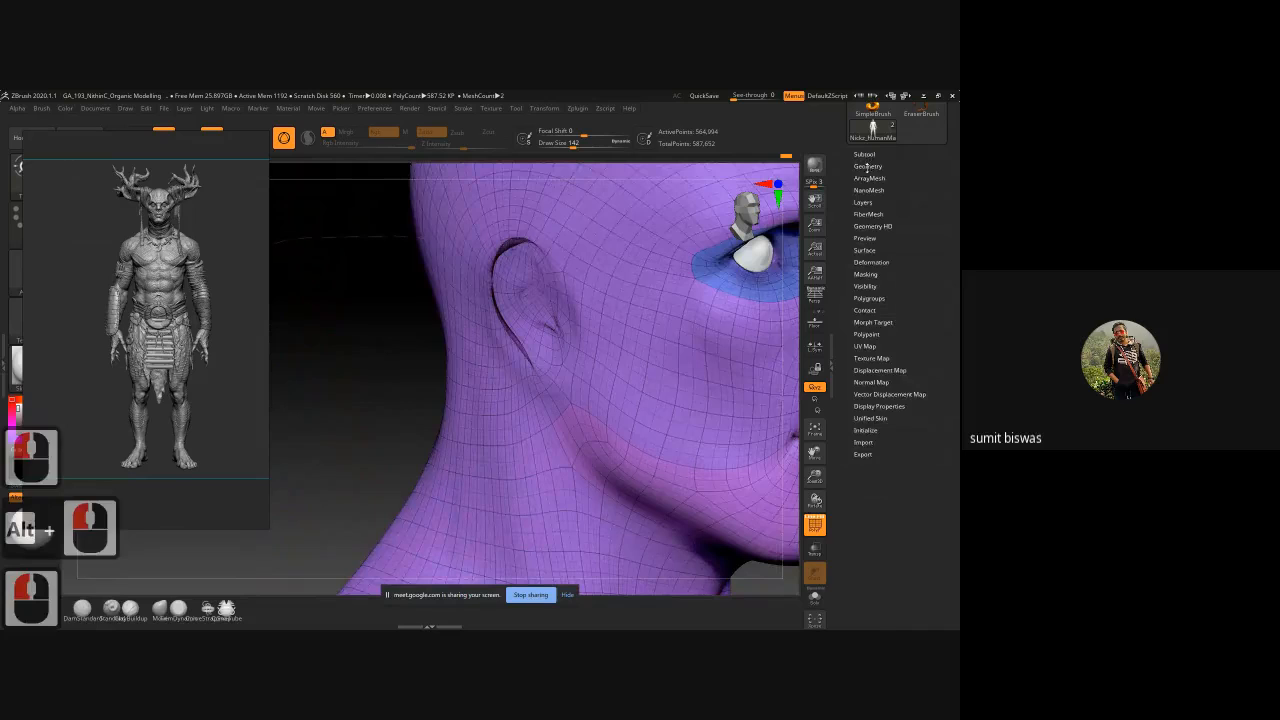
left_click(868, 166)
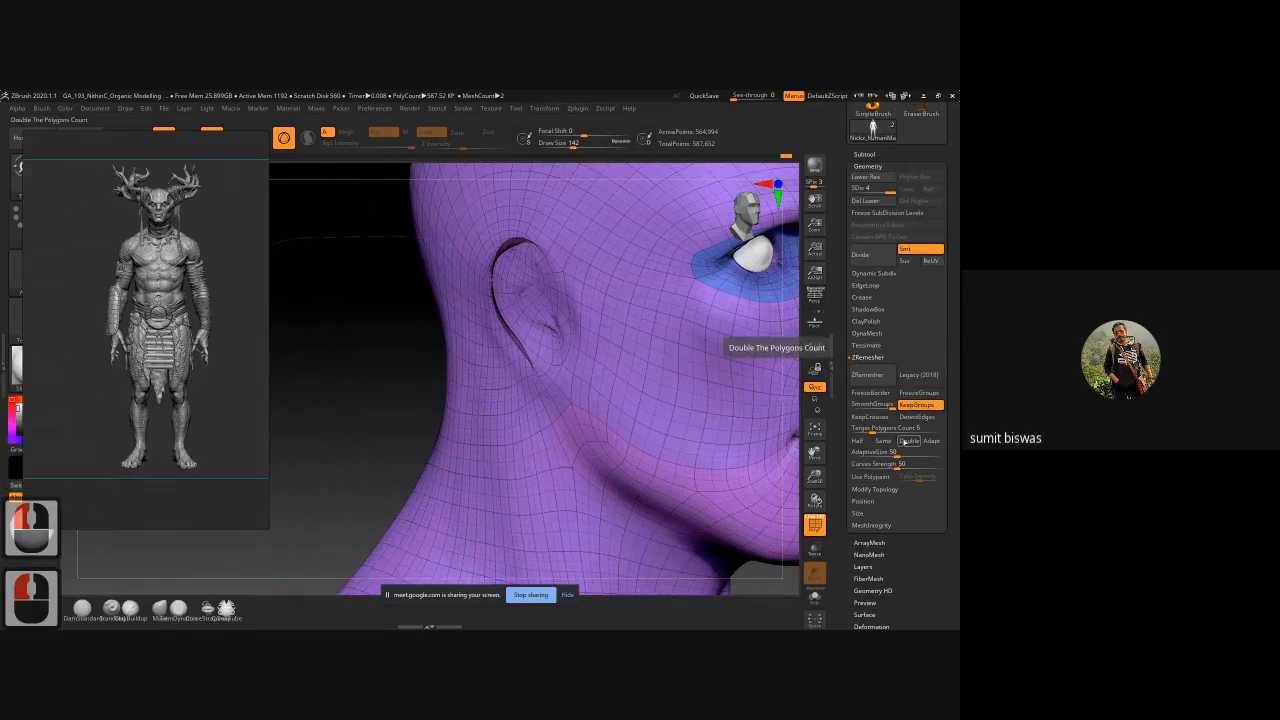
left_click_drag(895, 452, 872, 453)
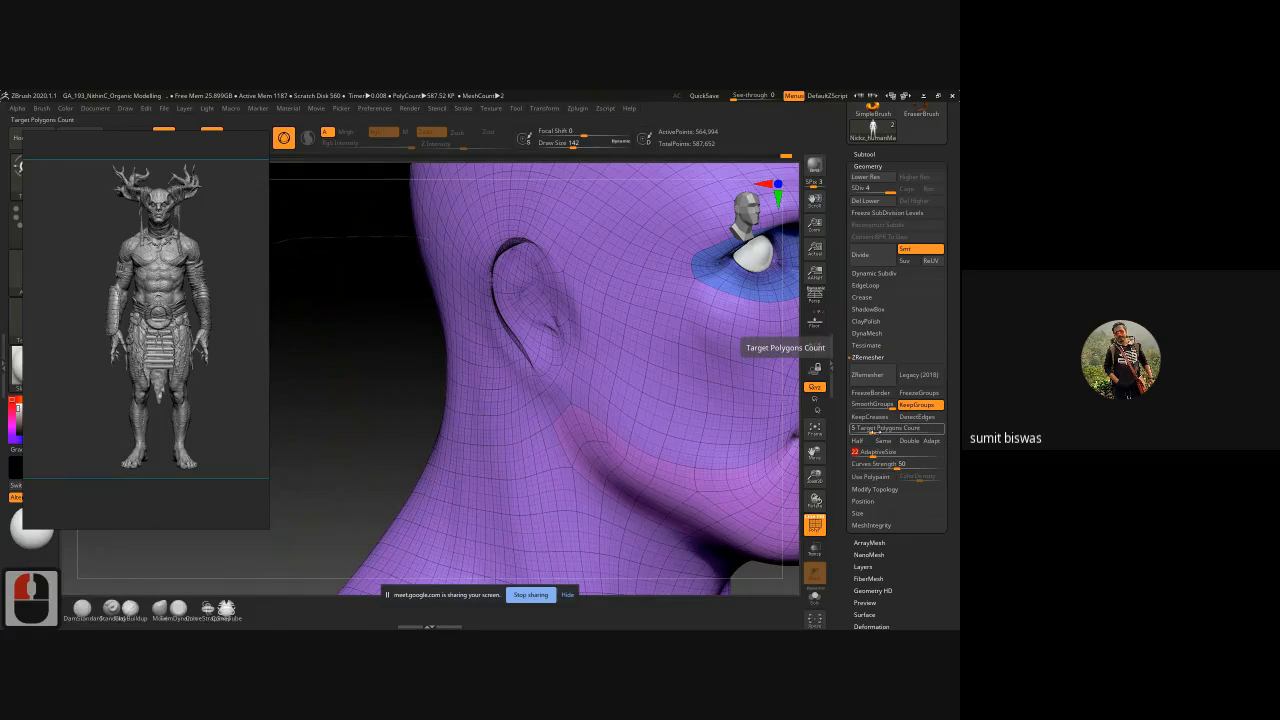
left_click_drag(873, 430, 867, 431)
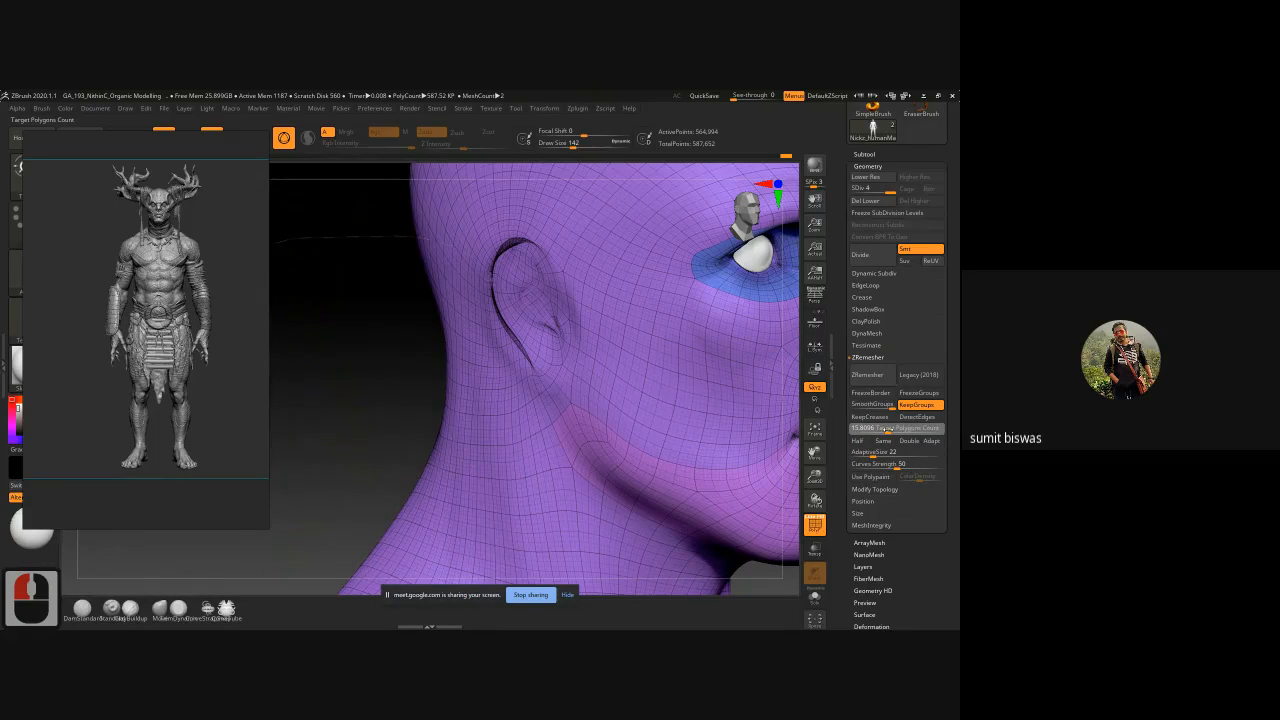
left_click(867, 374)
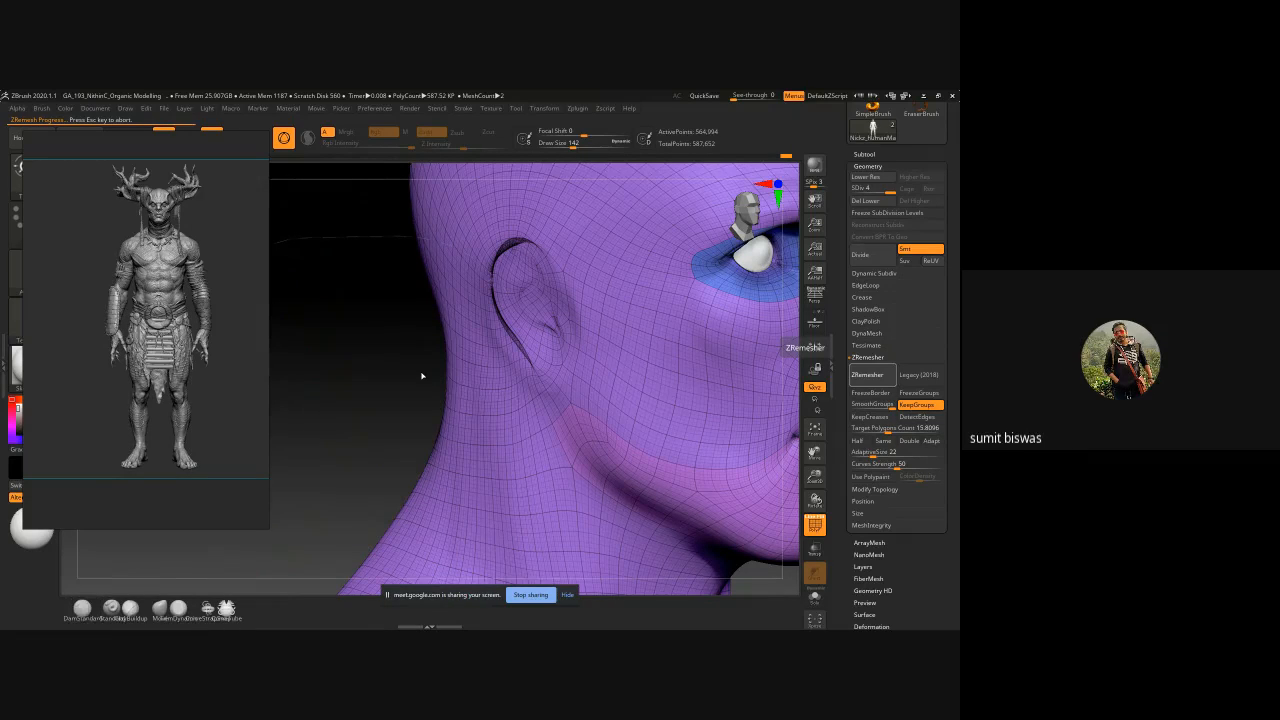
key("alt+Tab")
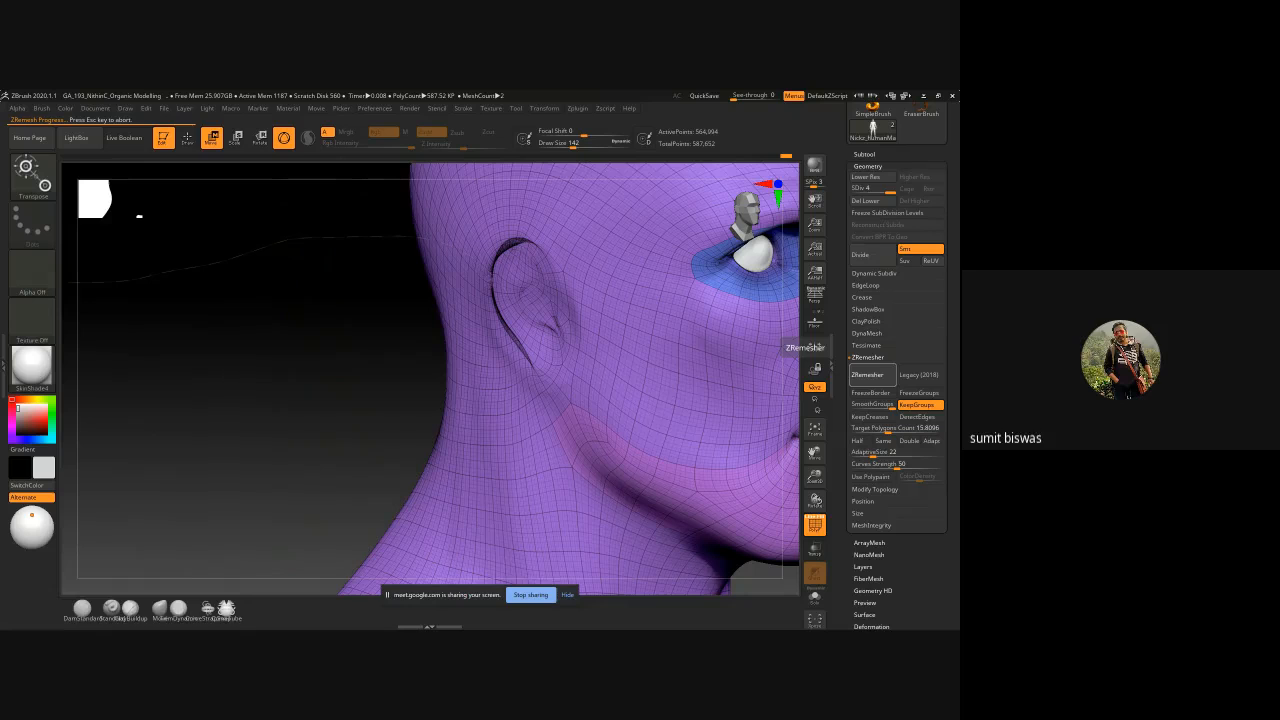
left_click(192, 357)
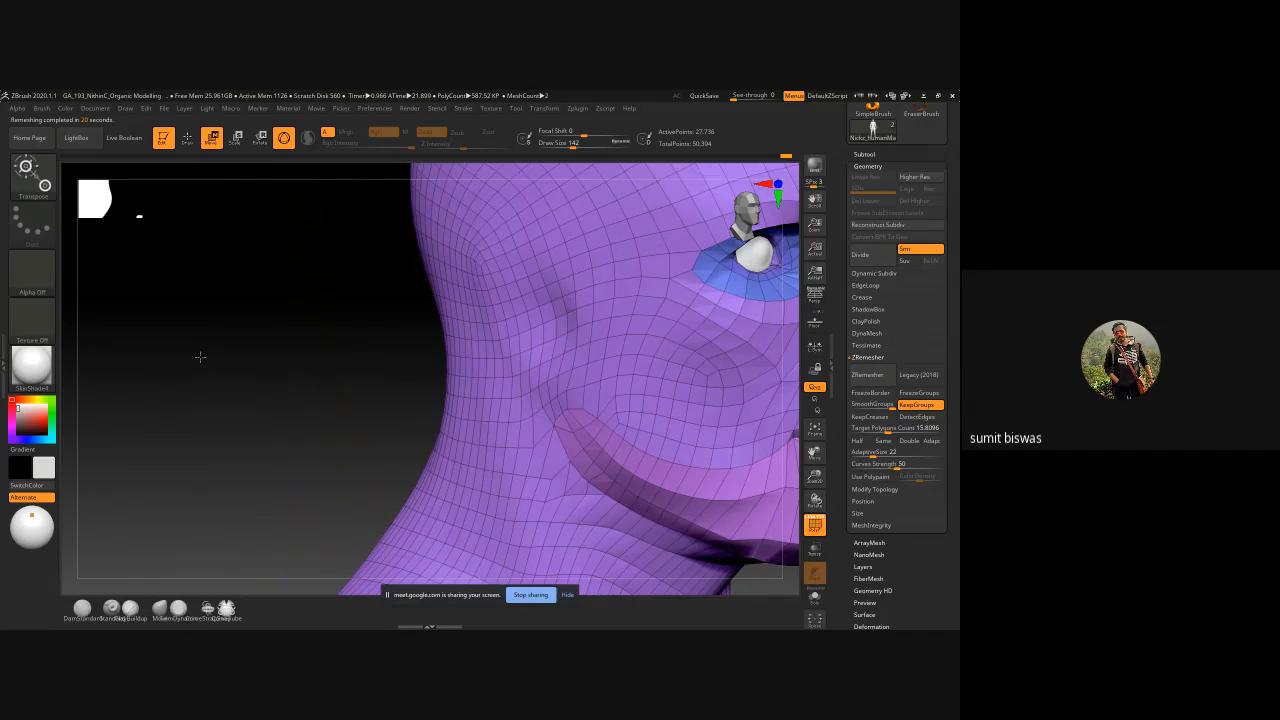
Step: Undo the remesh, try ZRemesher with a Target Polygons Count of about 28 in the front view, and undo it
mouse_move(430, 378)
left_mouse_down()
mouse_move(403, 363)
mouse_move(418, 365)
left_mouse_up()
left_click_drag(509, 371, 738, 351, "shift")
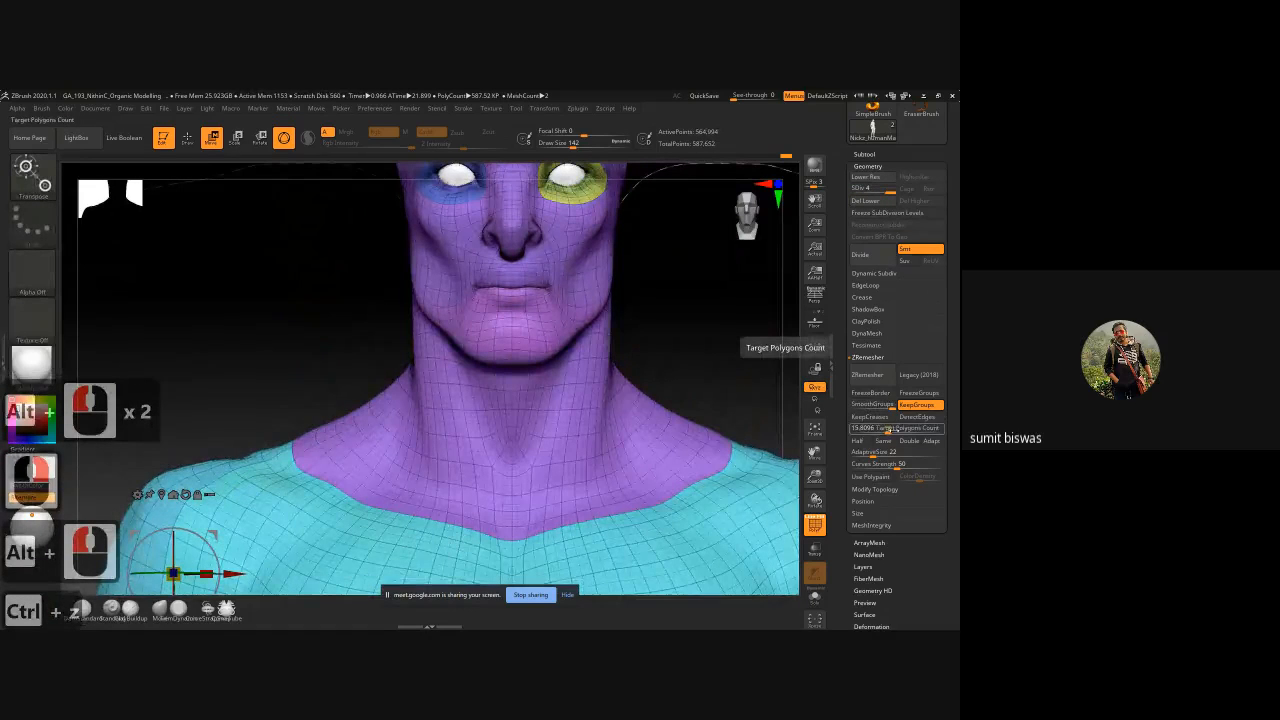
left_click_drag(886, 428, 892, 428)
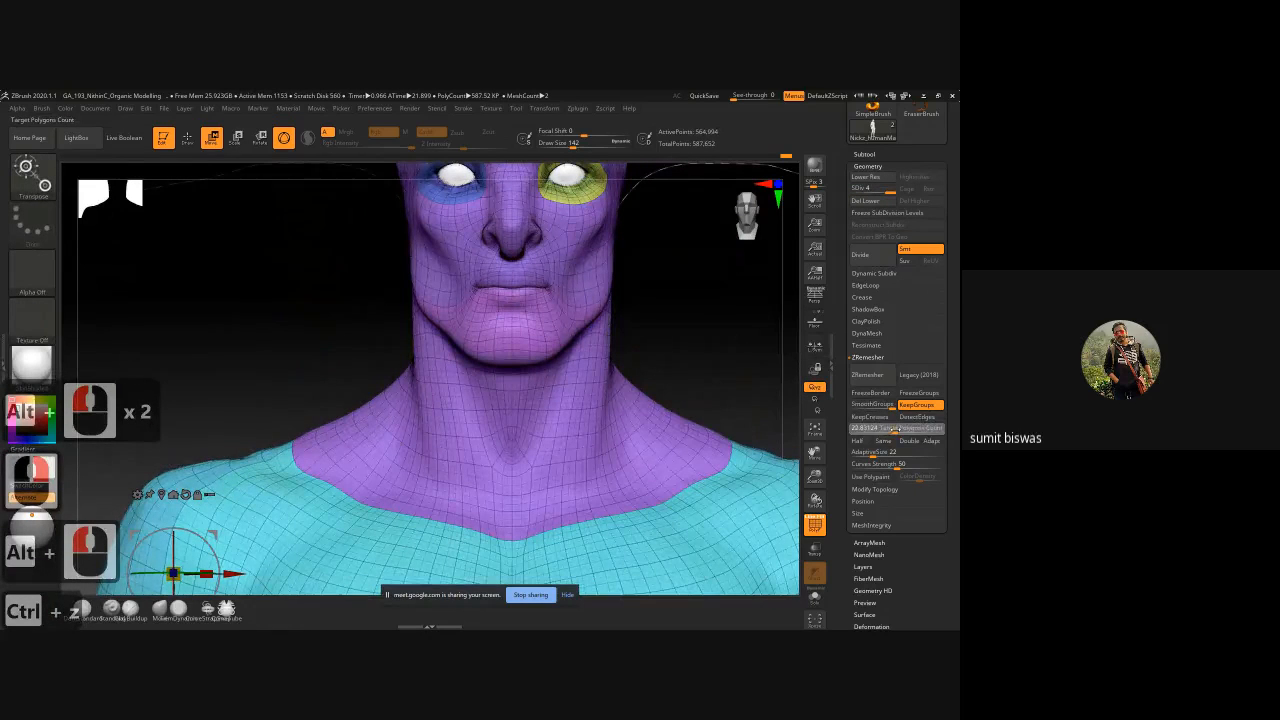
left_click(881, 374)
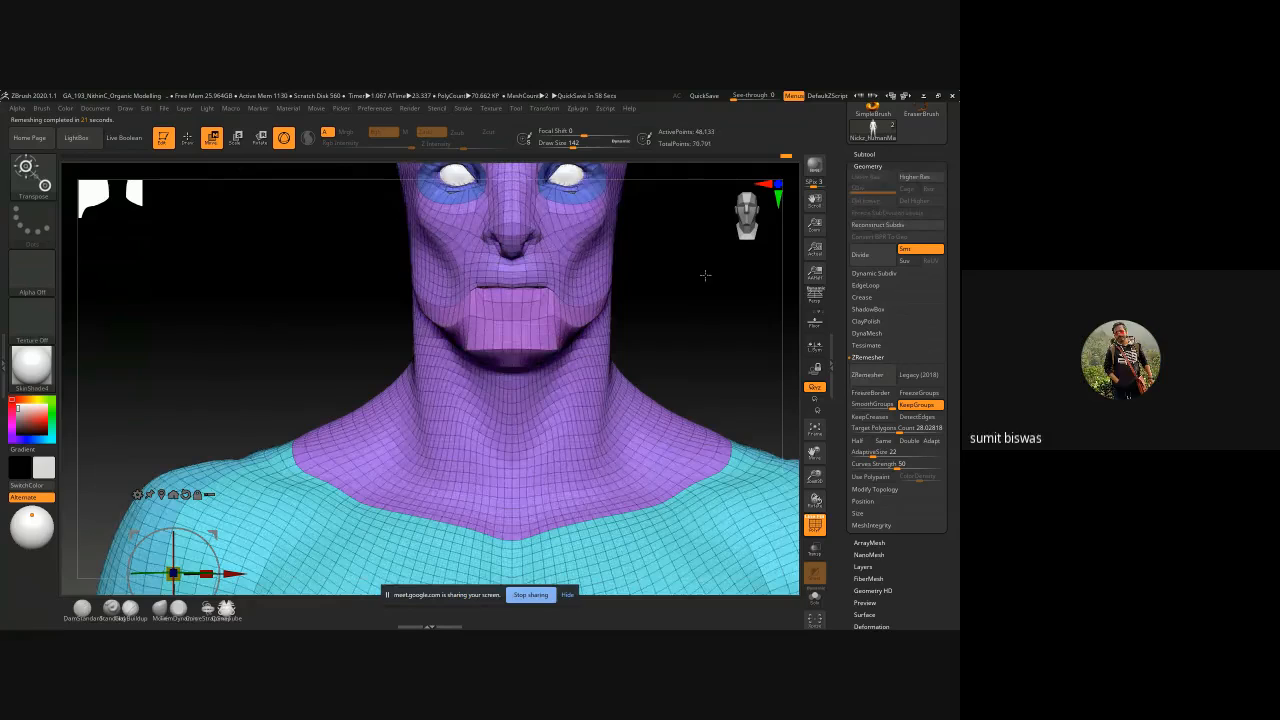
double_click(694, 311)
right_click_drag(694, 311, 638, 322, "ctrl")
key("ctrl+z")
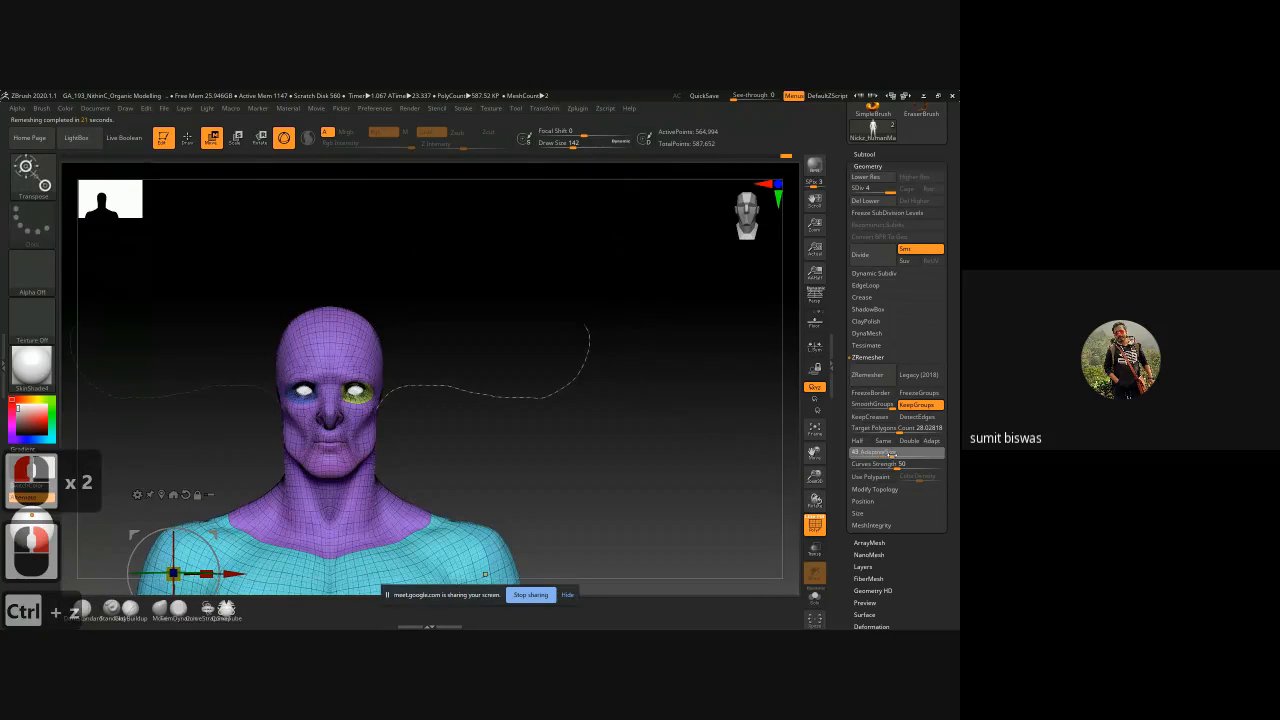
Step: Try remeshing the body with Legacy (2018) and Adapt enabled, AdaptiveSize 47 and Curves Strength 0
left_click(893, 455)
right_click_drag(633, 443, 693, 387, "alt")
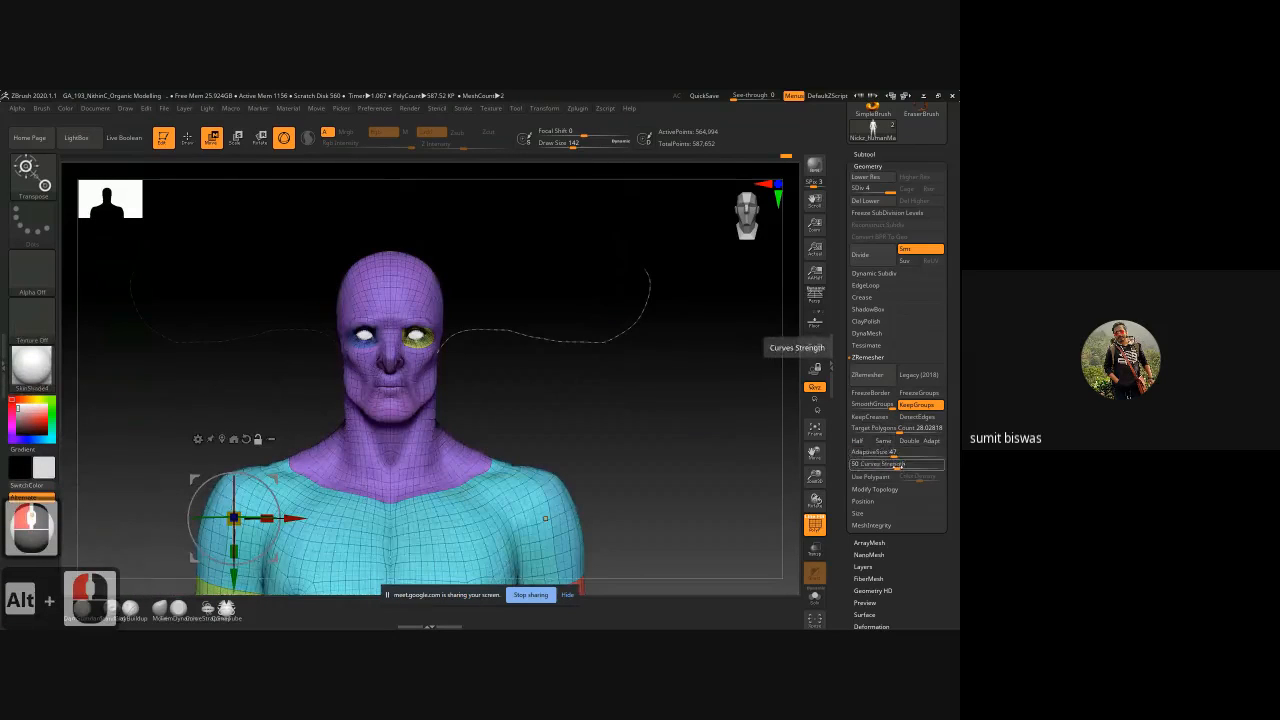
left_click_drag(897, 466, 844, 472)
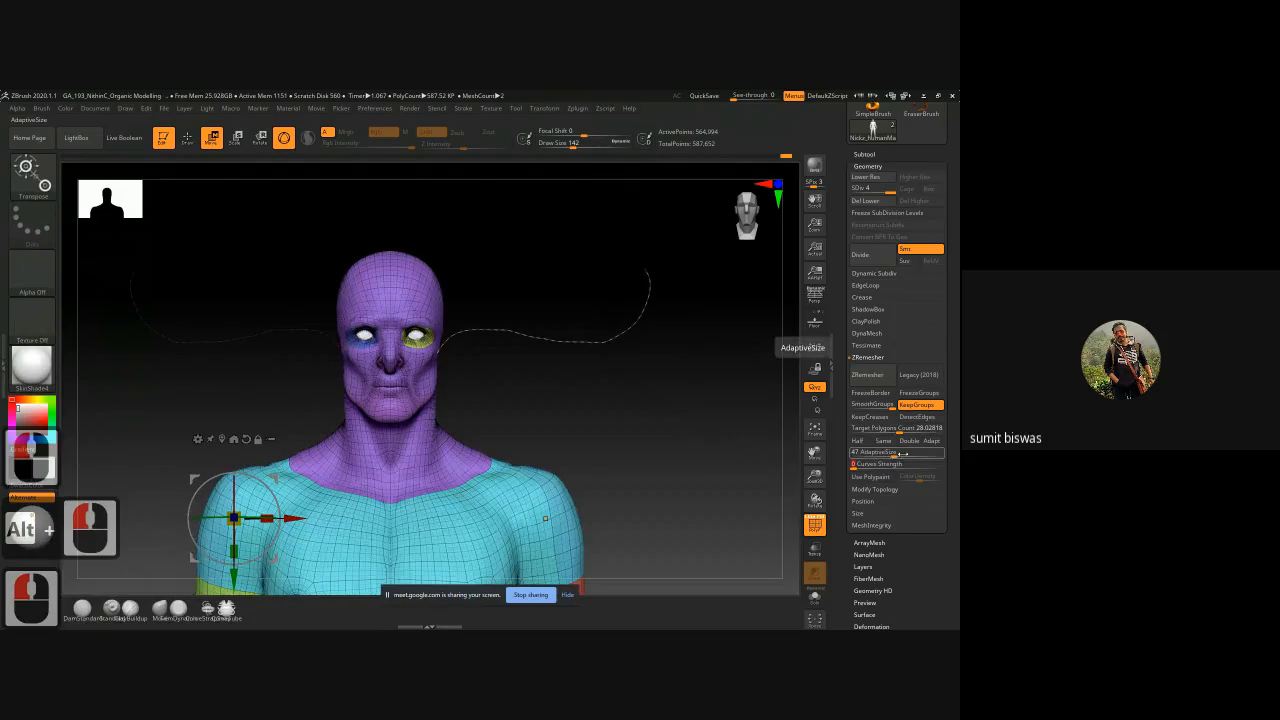
left_click(931, 440)
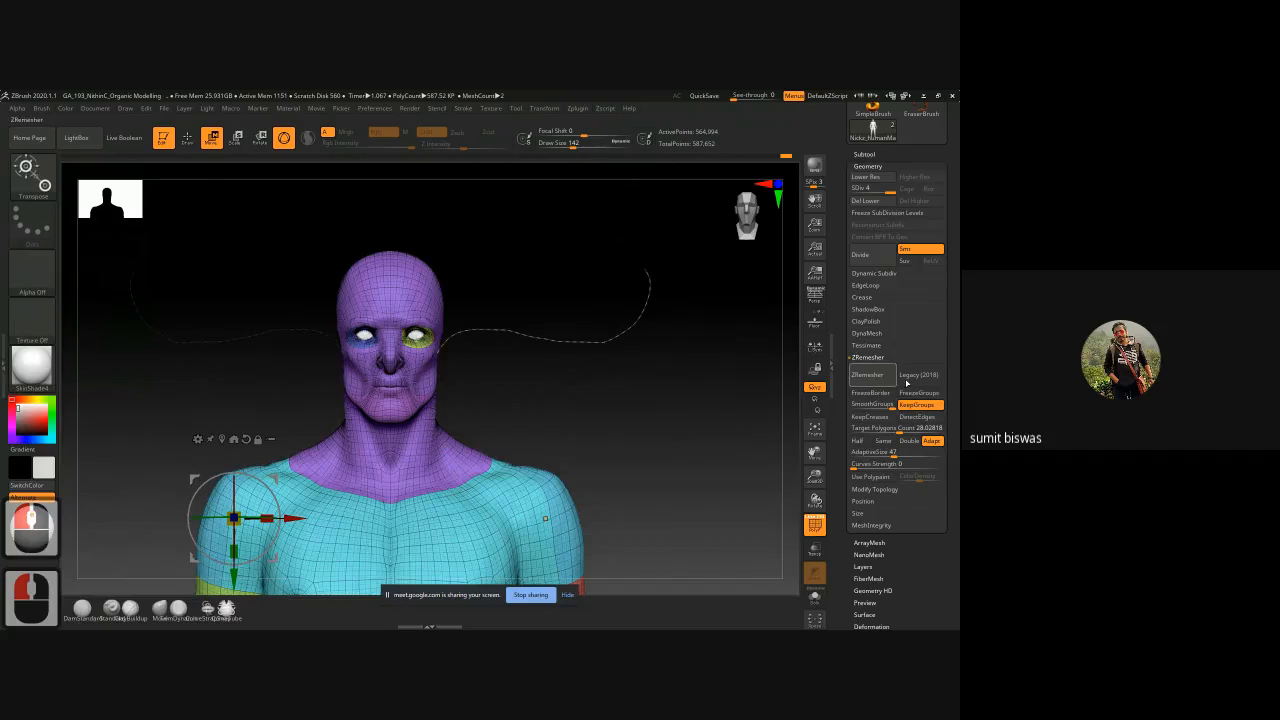
left_click(919, 375)
left_click(872, 377)
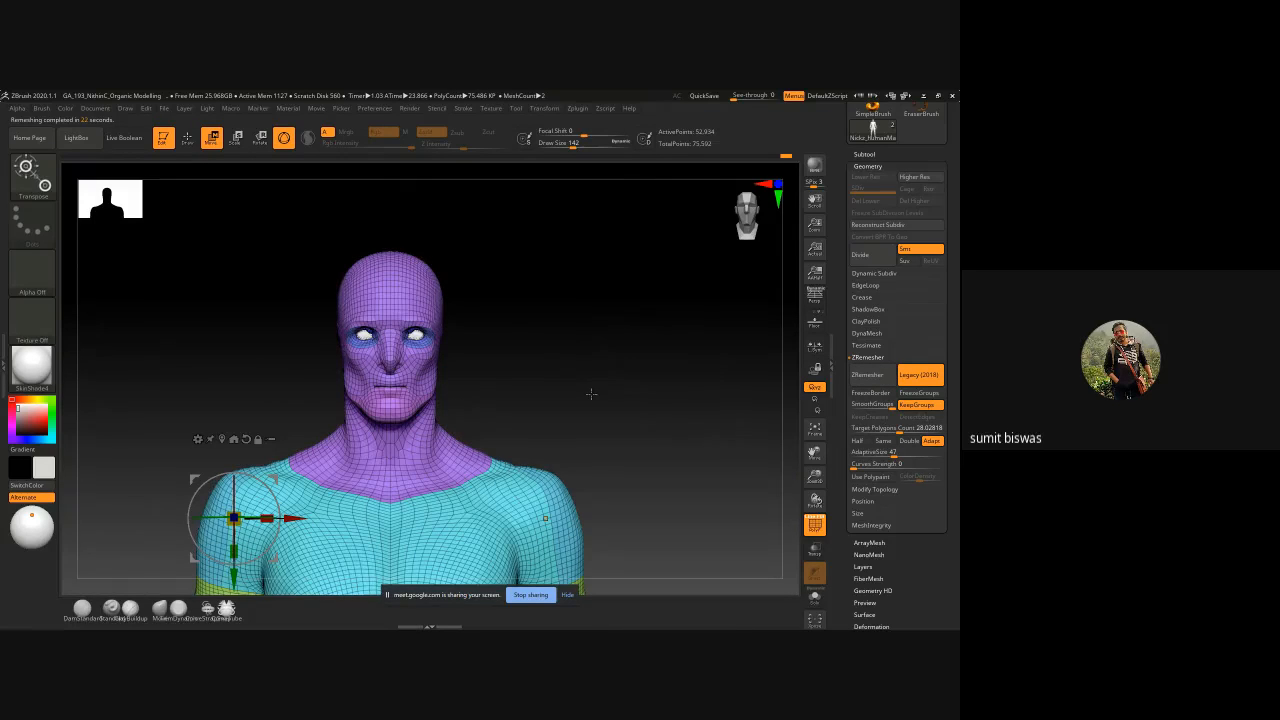
Step: Inspect the remeshed polygon flow on the torso, arms, legs, head and face in the front view
left_click_drag(591, 394, 700, 396, "shift")
left_click_drag(516, 410, 422, 380, "shift")
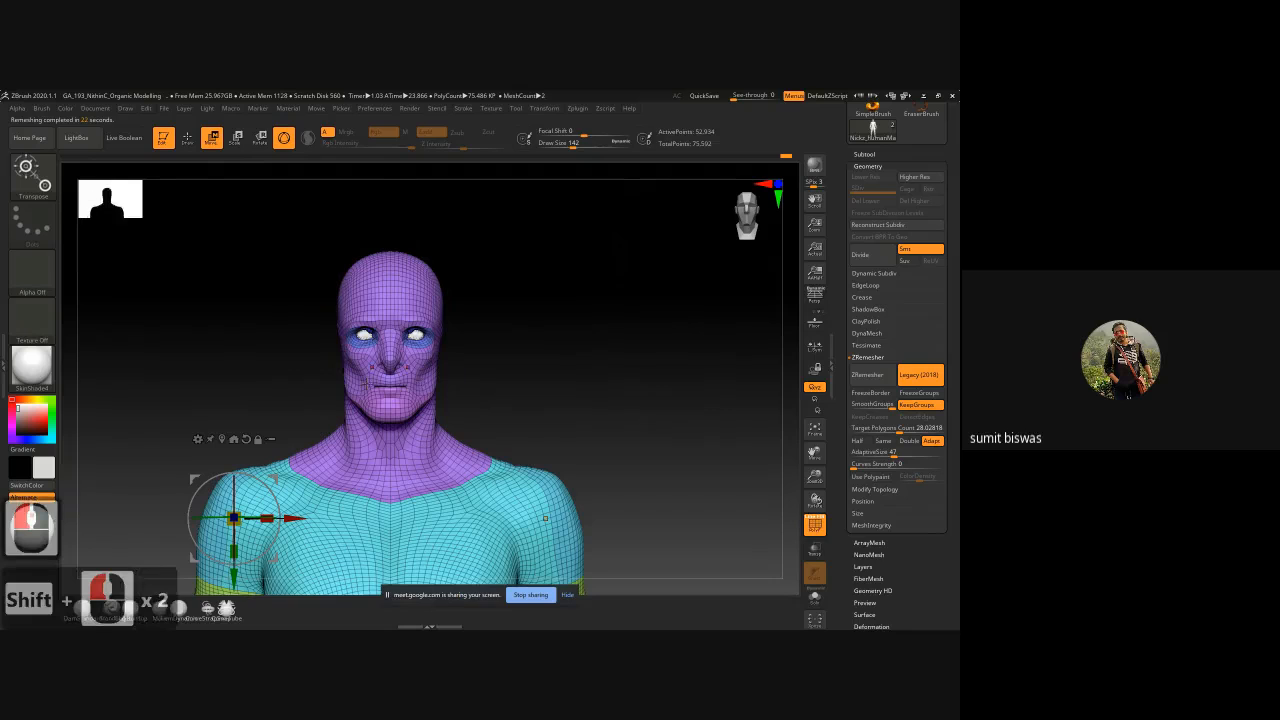
mouse_move(601, 382)
left_mouse_down("shift")
mouse_move(580, 380)
mouse_move(643, 400)
mouse_move(611, 406)
mouse_move(563, 457)
mouse_move(654, 277)
mouse_move(594, 364)
left_mouse_up("shift")
left_click_drag(473, 272, 477, 300, "alt")
right_click_drag(477, 300, 520, 340, "ctrl")
left_click_drag(520, 342, 520, 184, "alt")
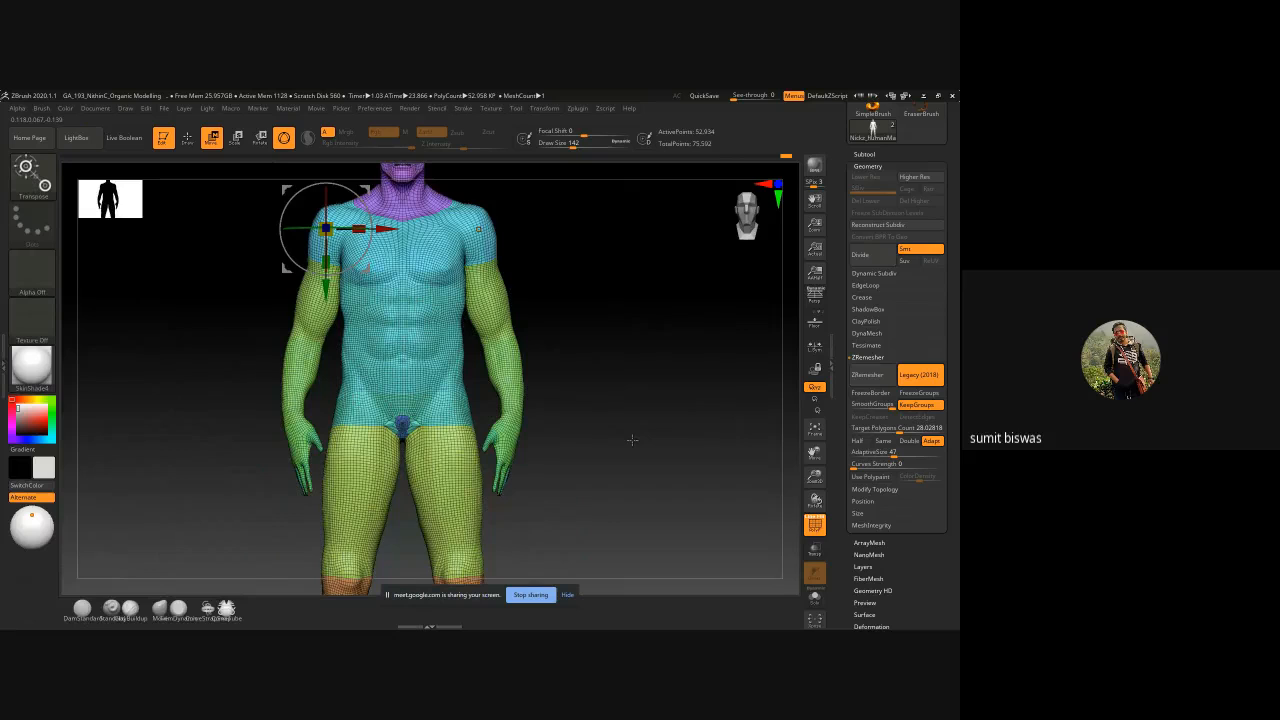
left_click_drag(632, 440, 568, 435)
left_click_drag(556, 497, 606, 417, "alt")
left_click_drag(658, 343, 596, 488, "alt")
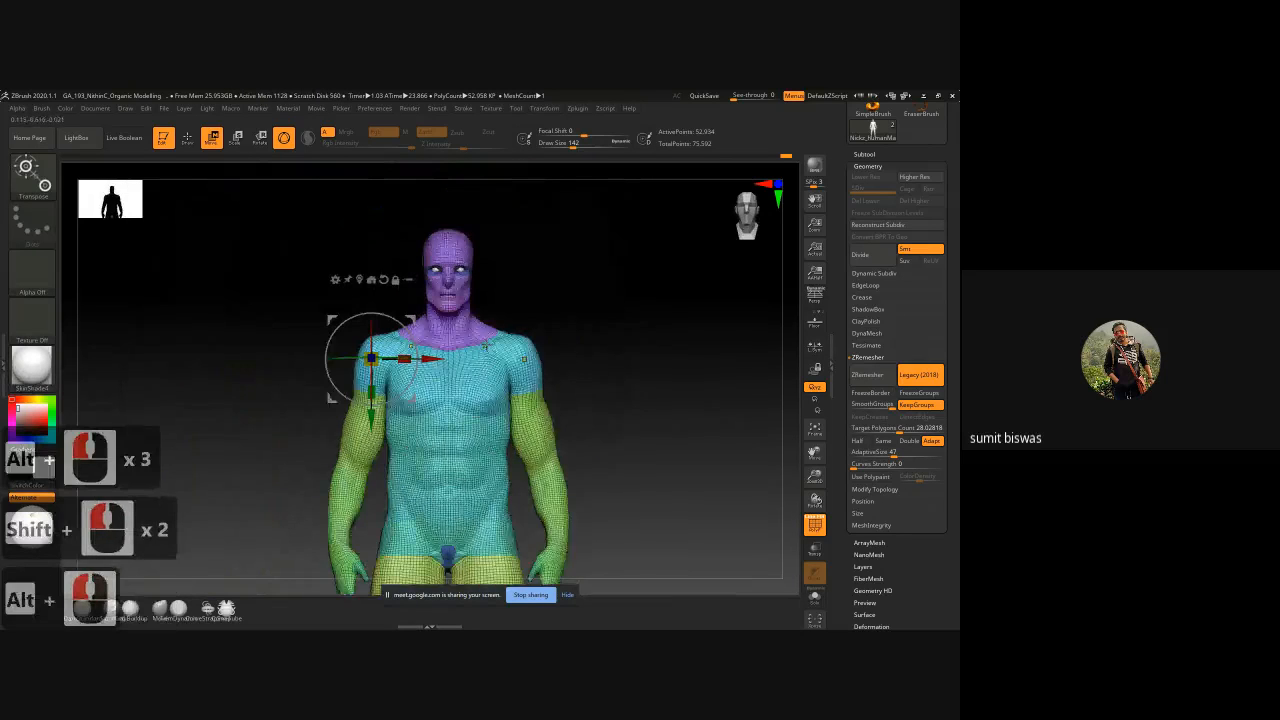
right_click_drag(486, 346, 560, 338, "ctrl")
left_click_drag(546, 260, 563, 386, "alt")
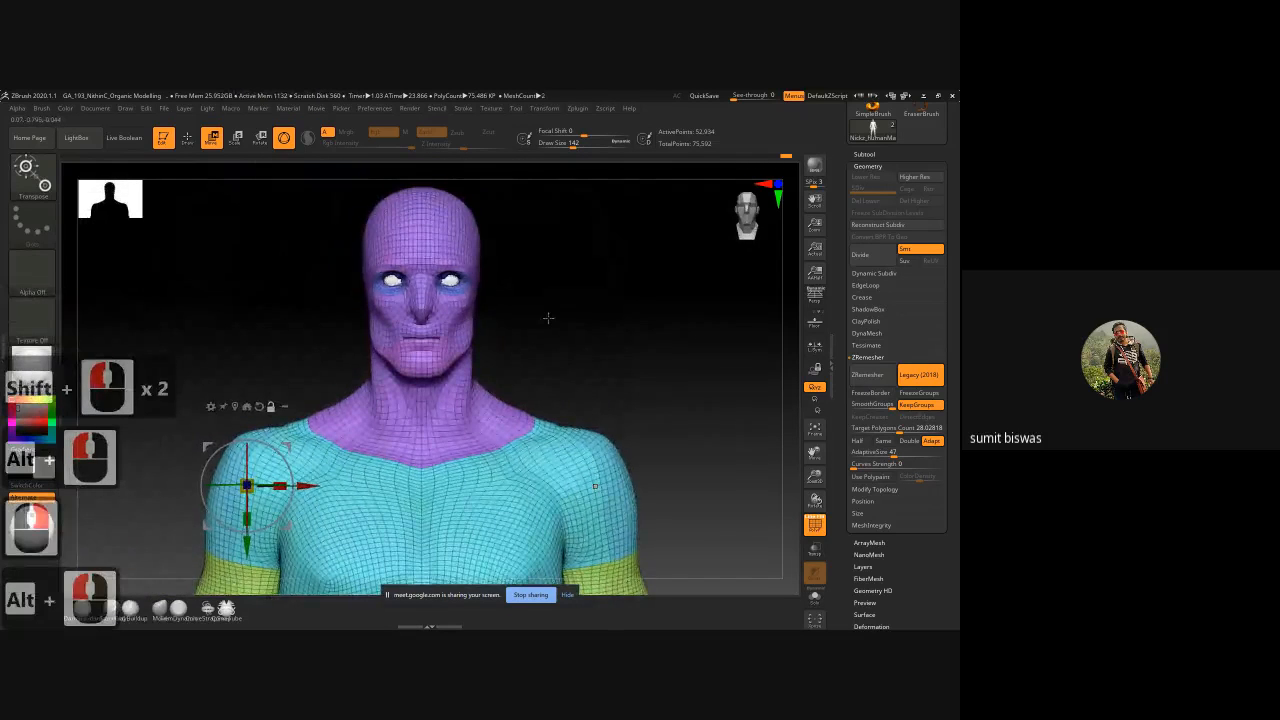
left_click_drag(549, 317, 527, 339, "alt")
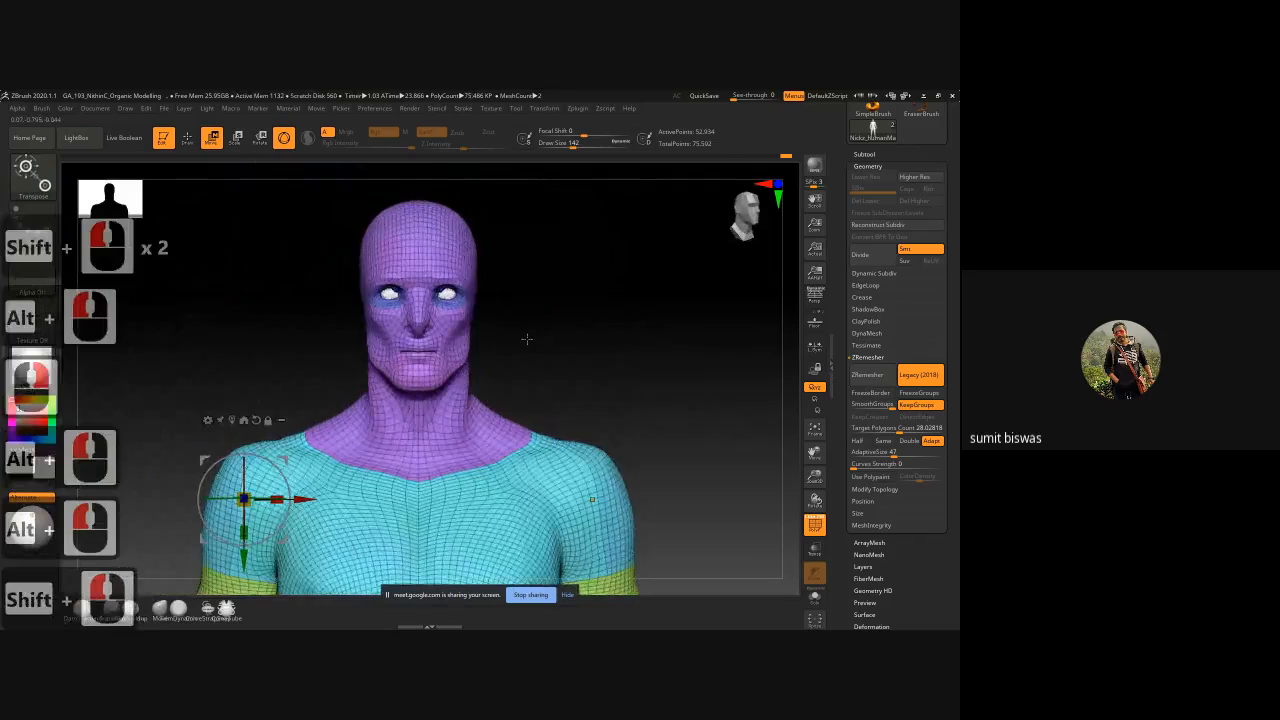
right_click_drag(527, 339, 600, 366, "ctrl")
left_click_drag(631, 411, 630, 386)
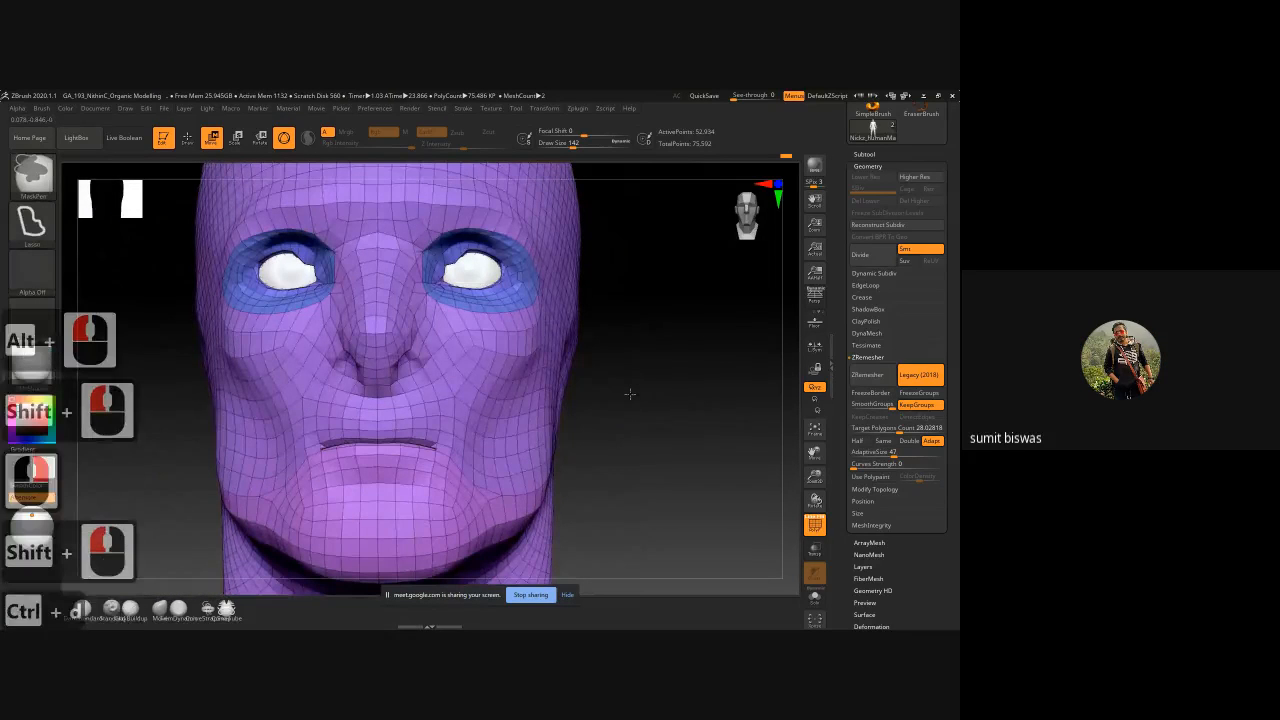
Step: Subdivide the remeshed body twice, and undo the subdivisions and the remesh
key("ctrl+d")
key("ctrl+d")
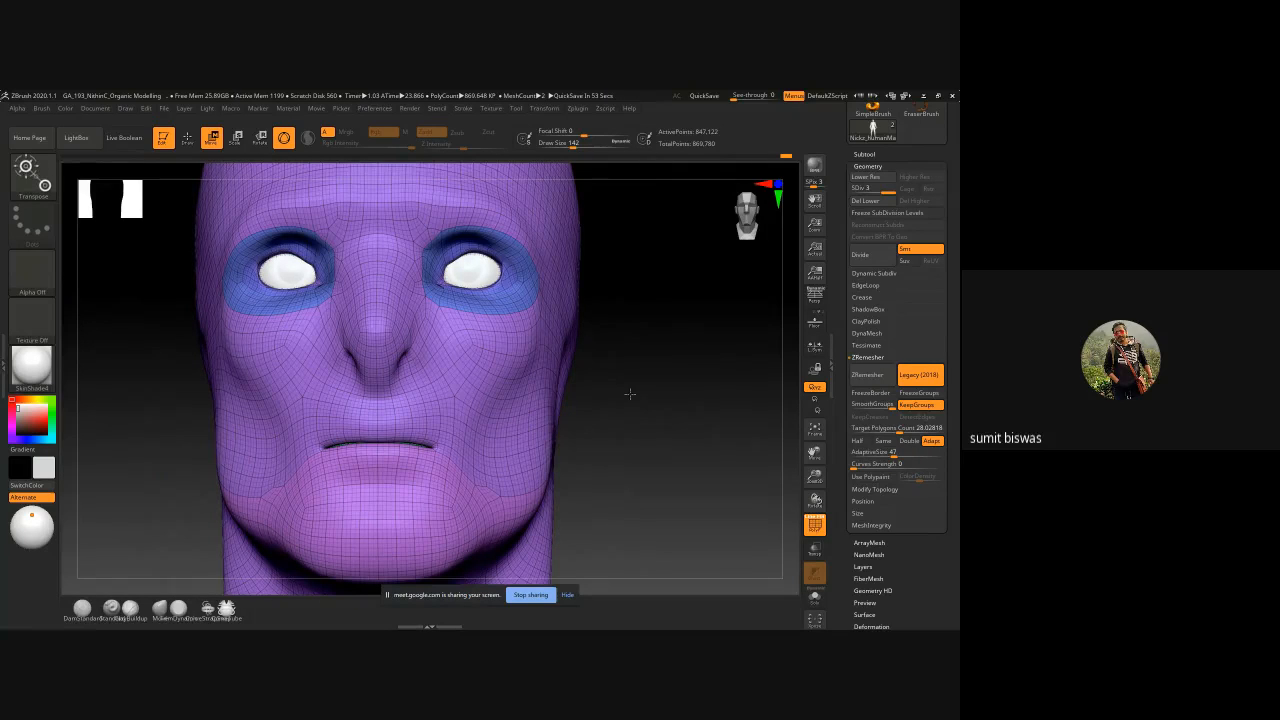
key("ctrl+z")
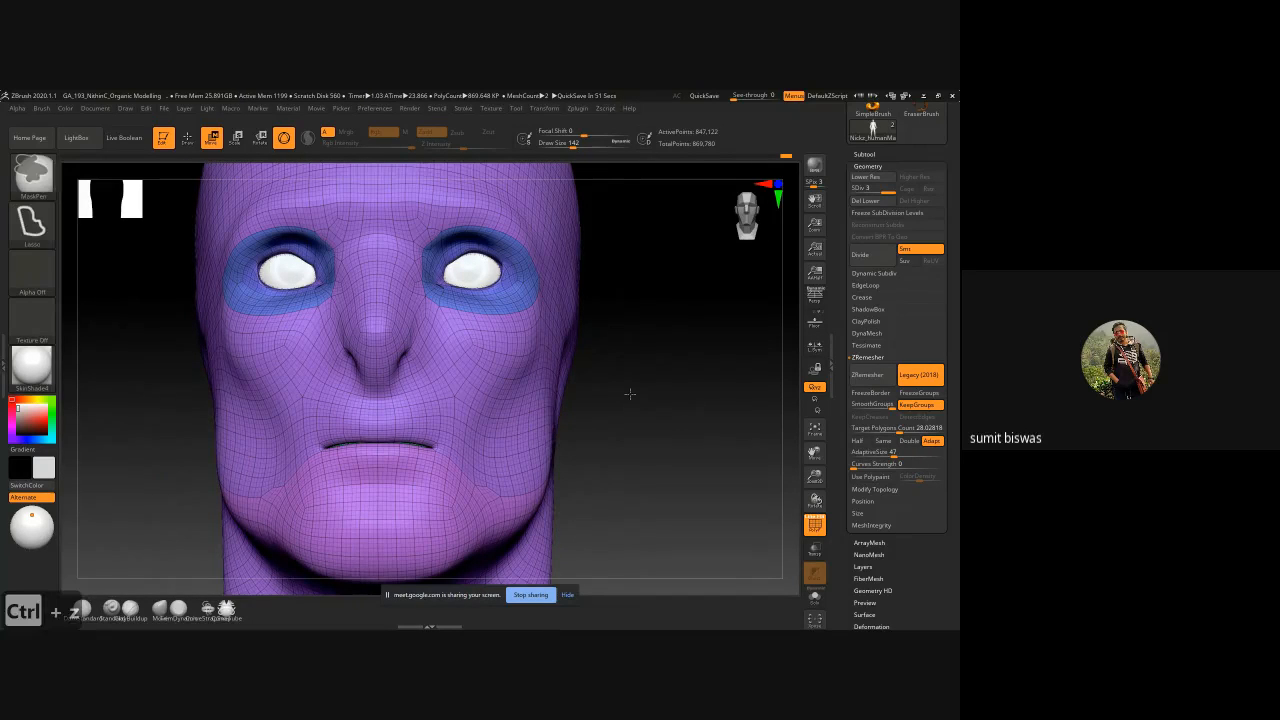
key("ctrl+z")
key("ctrl+z")
key("ctrl+z")
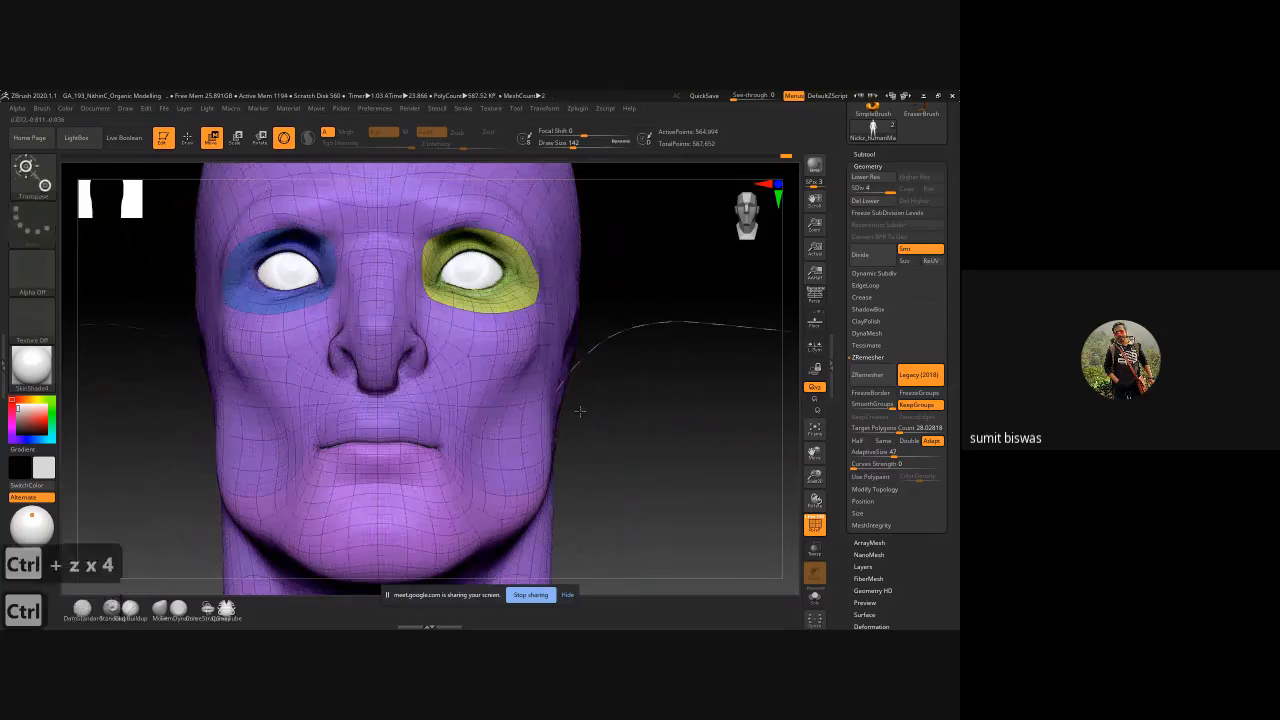
Step: Delete the body's lower subdivision levels and draw mirrored CurveTube horns curving outward and upward from the sides of the head
right_click_drag(530, 387, 566, 423, "ctrl")
key("f")
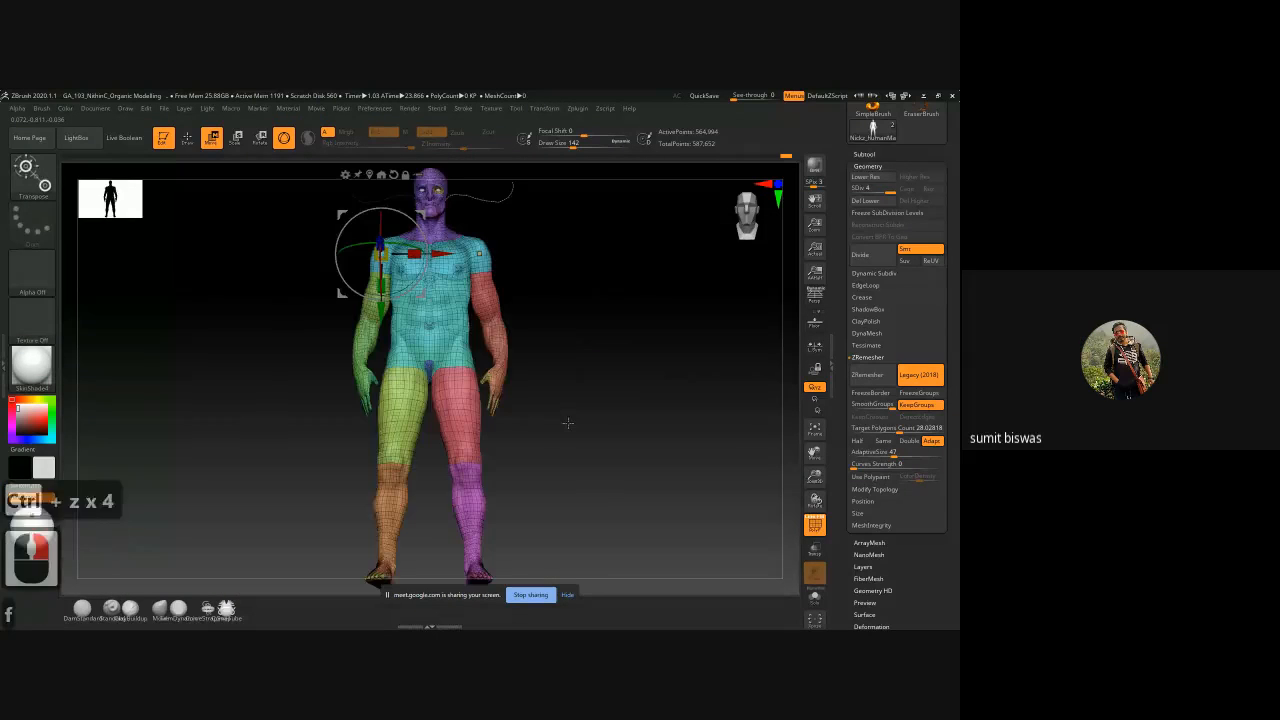
left_click_drag(577, 348, 586, 366, "alt")
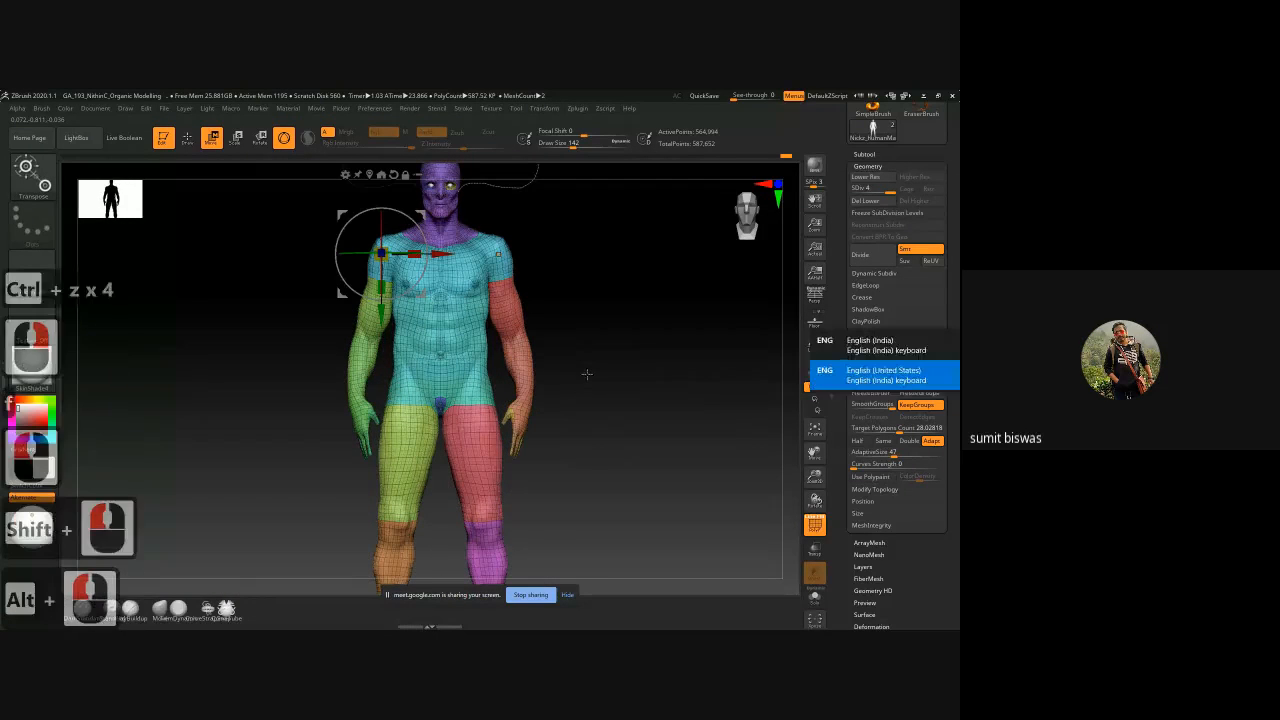
left_click_drag(633, 307, 630, 372, "alt")
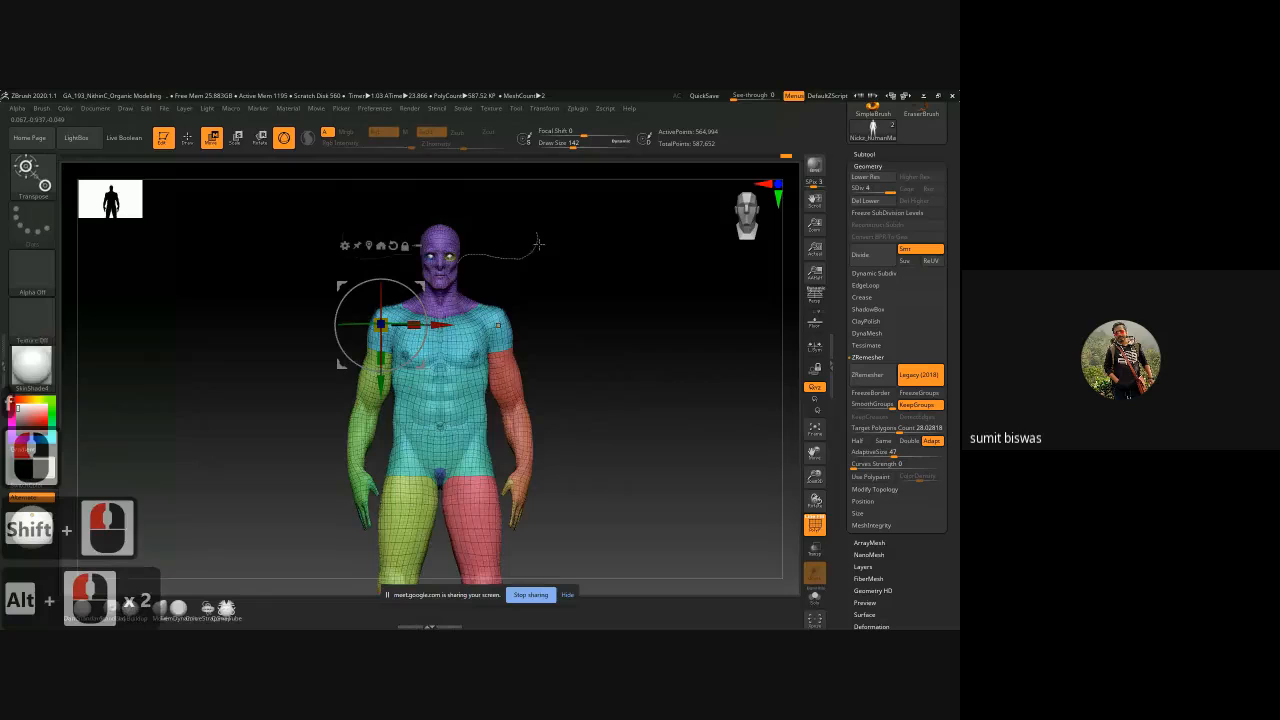
left_click(40, 183)
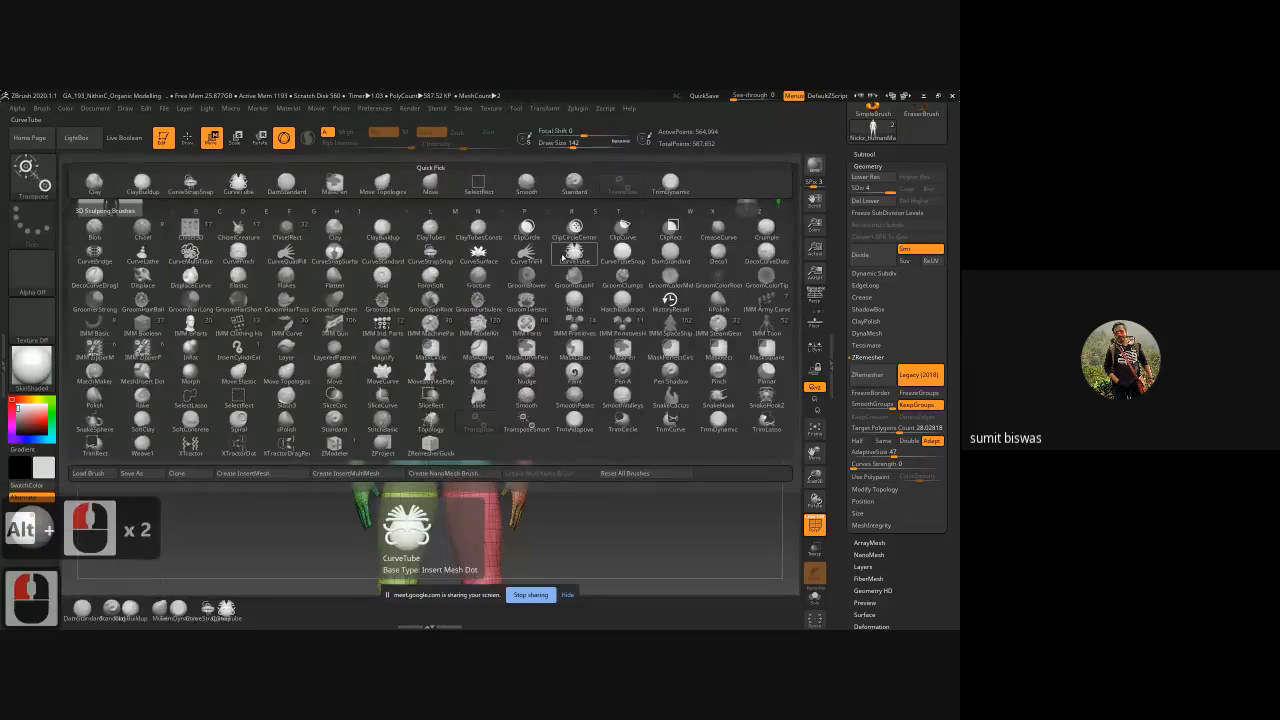
left_click(478, 258)
left_click_drag(455, 259, 528, 251)
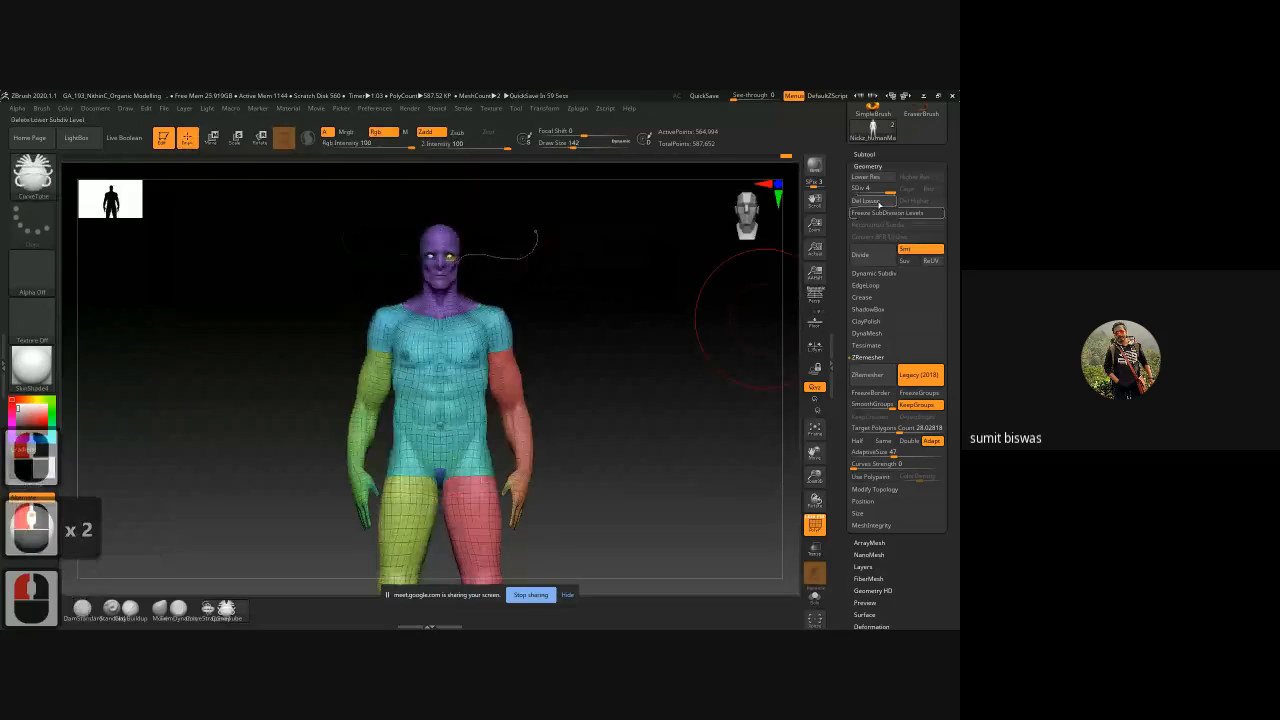
left_click(608, 323)
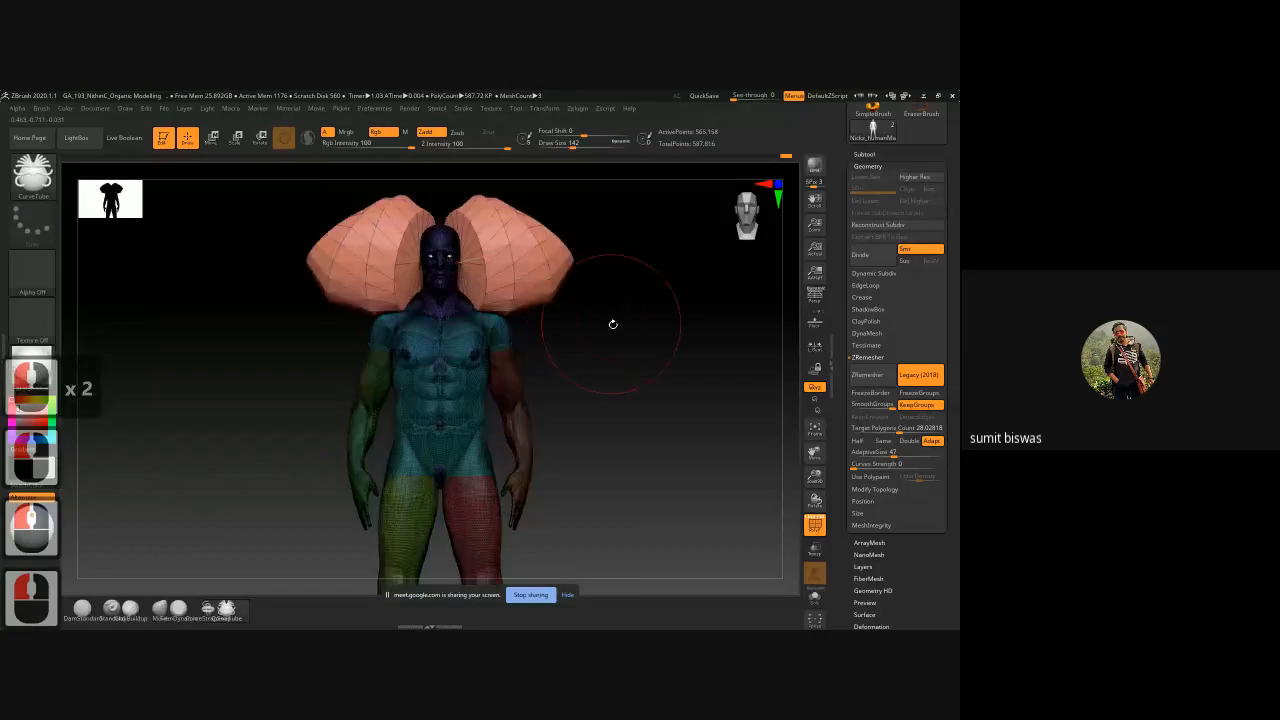
Step: Reduce the draw size to 50 and apply it to the mirrored horn tubes
key("bracketleft")
key("bracketleft")
key("bracketleft")
key("bracketleft")
key("bracketleft")
key("bracketleft")
key("bracketleft")
key("bracketleft")
key("bracketleft")
key("bracketleft")
key("bracketleft")
key("bracketleft")
key("bracketleft")
key("bracketleft")
key("bracketleft")
key("bracketleft")
key("bracketleft")
key("bracketleft")
key("bracketleft")
key("bracketleft")
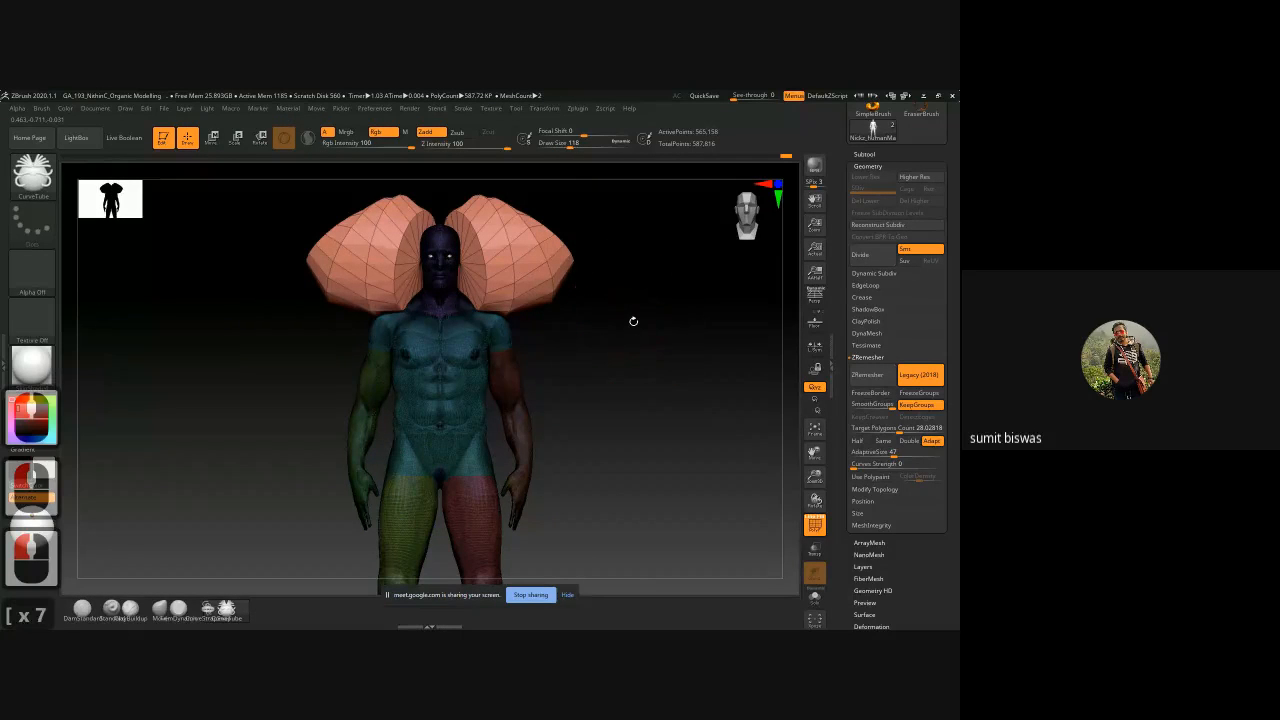
key("bracketleft")
key("bracketleft")
key("bracketleft")
left_click(606, 294)
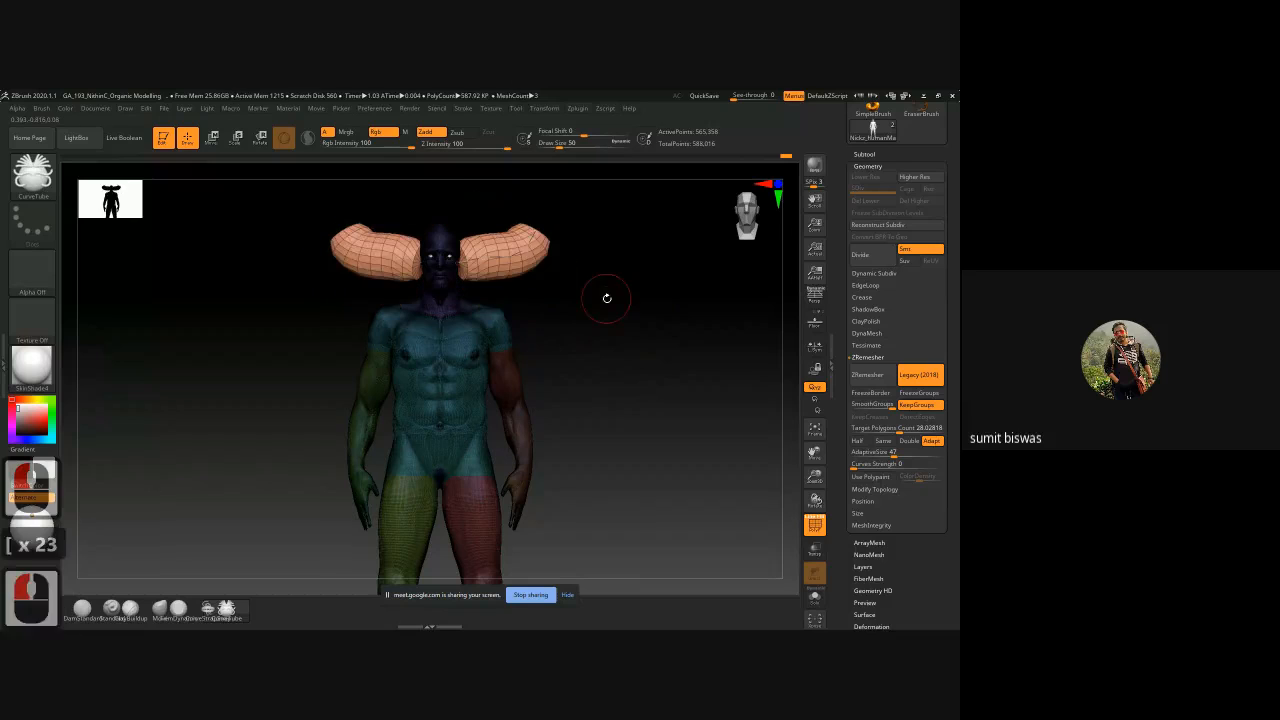
Step: Reduce the draw size further and update the curve to make the mirrored horn tubes much thinner
key("bracketleft")
key("bracketleft")
key("bracketleft")
key("bracketleft")
key("bracketleft")
key("bracketleft")
key("bracketleft")
key("bracketleft")
key("bracketleft")
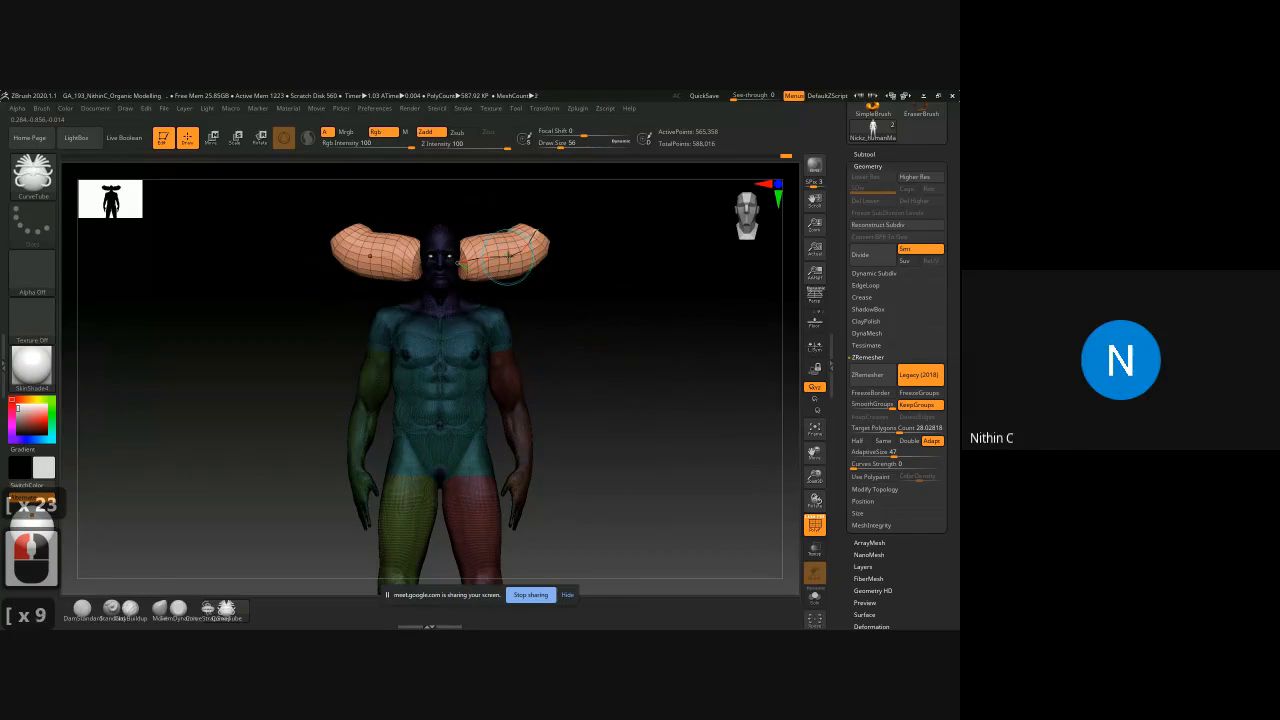
left_click(510, 257)
Step: Thicken the horn tubes slightly with a draw size of 30 and release their curve
key("bracketright")
key("bracketright")
key("bracketright")
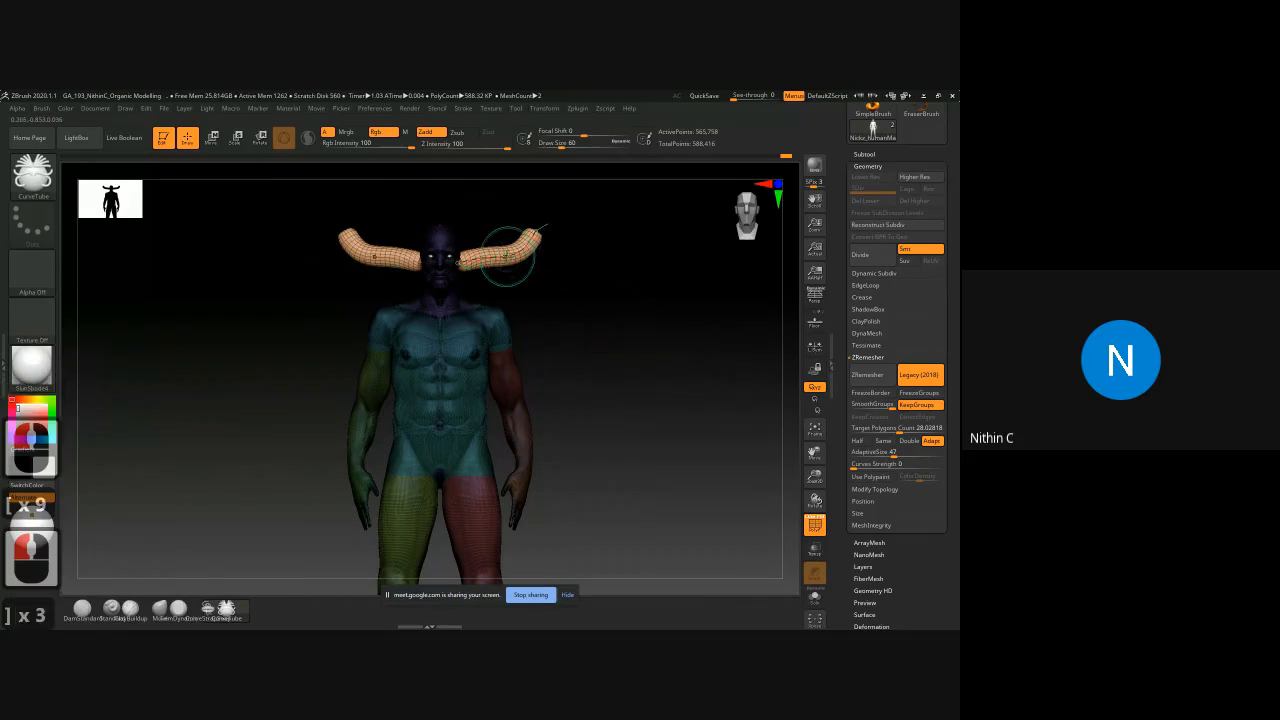
left_click(508, 252)
left_click_drag(654, 349, 565, 351)
left_click(565, 350, "ctrl")
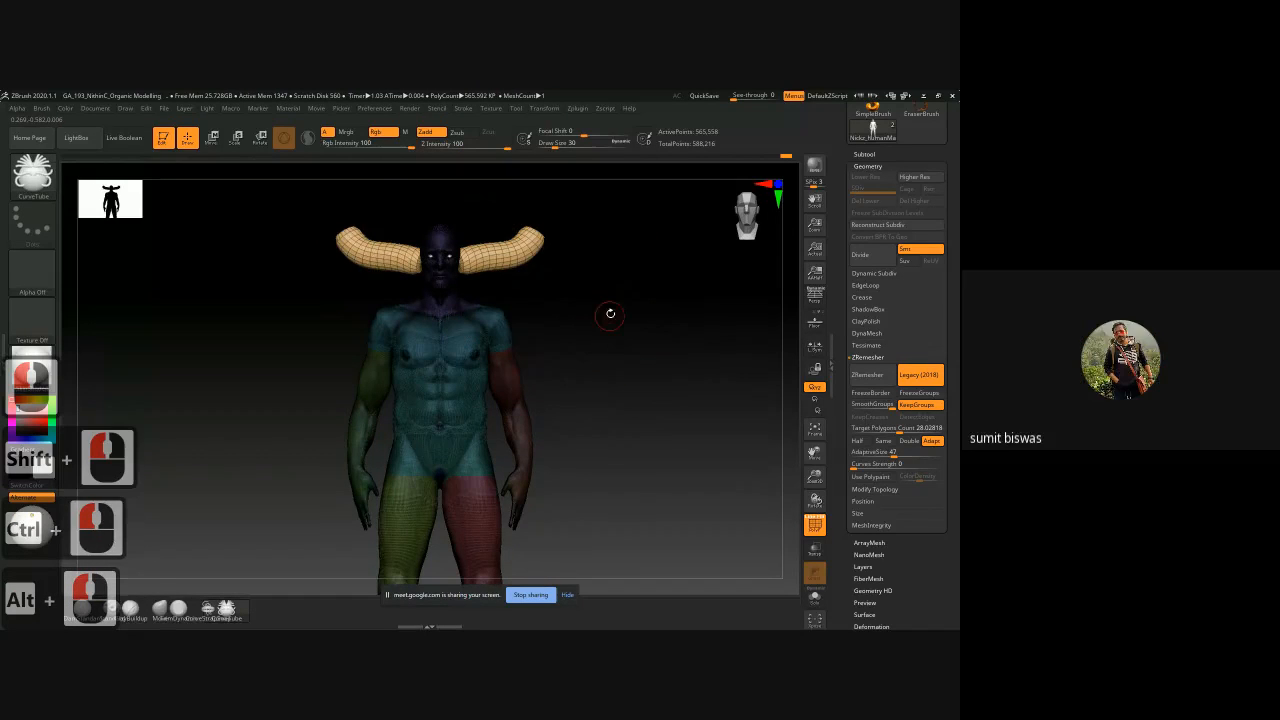
Step: Set the DynaMesh resolution to 1744 with Groups turned on, and clear the mask from the body
left_click_drag(609, 309, 582, 357, "alt")
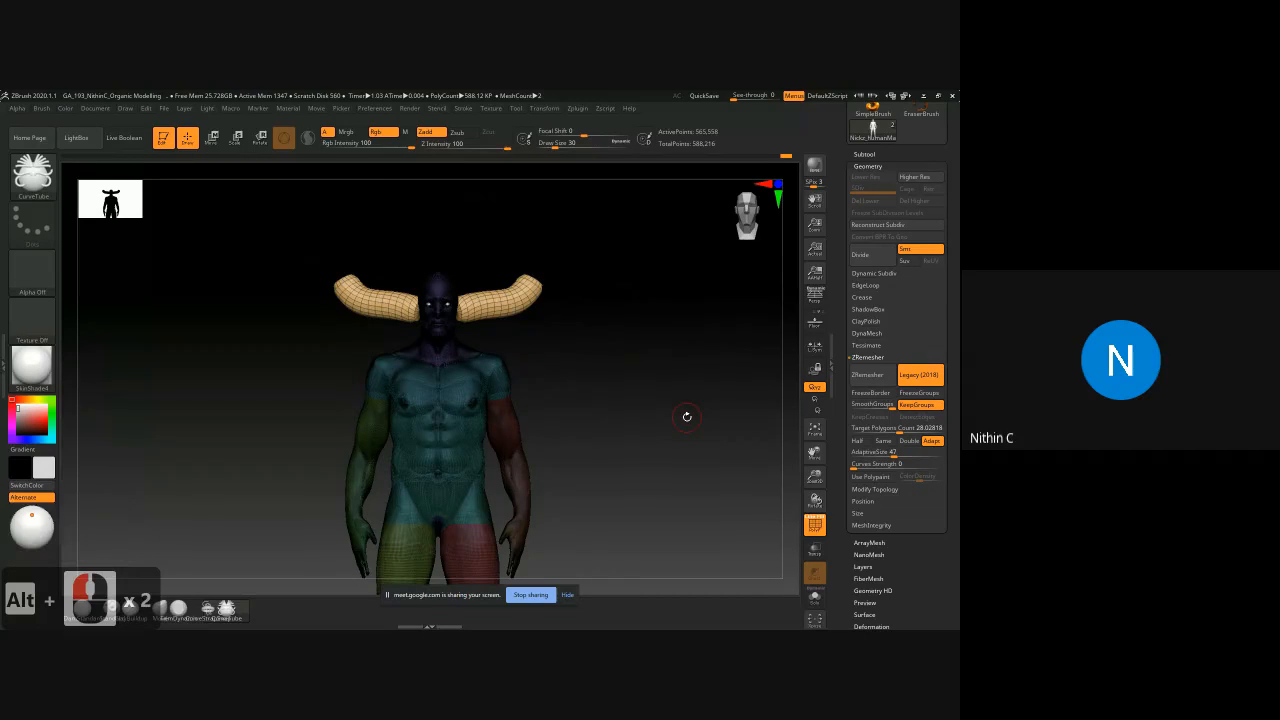
left_click(867, 333)
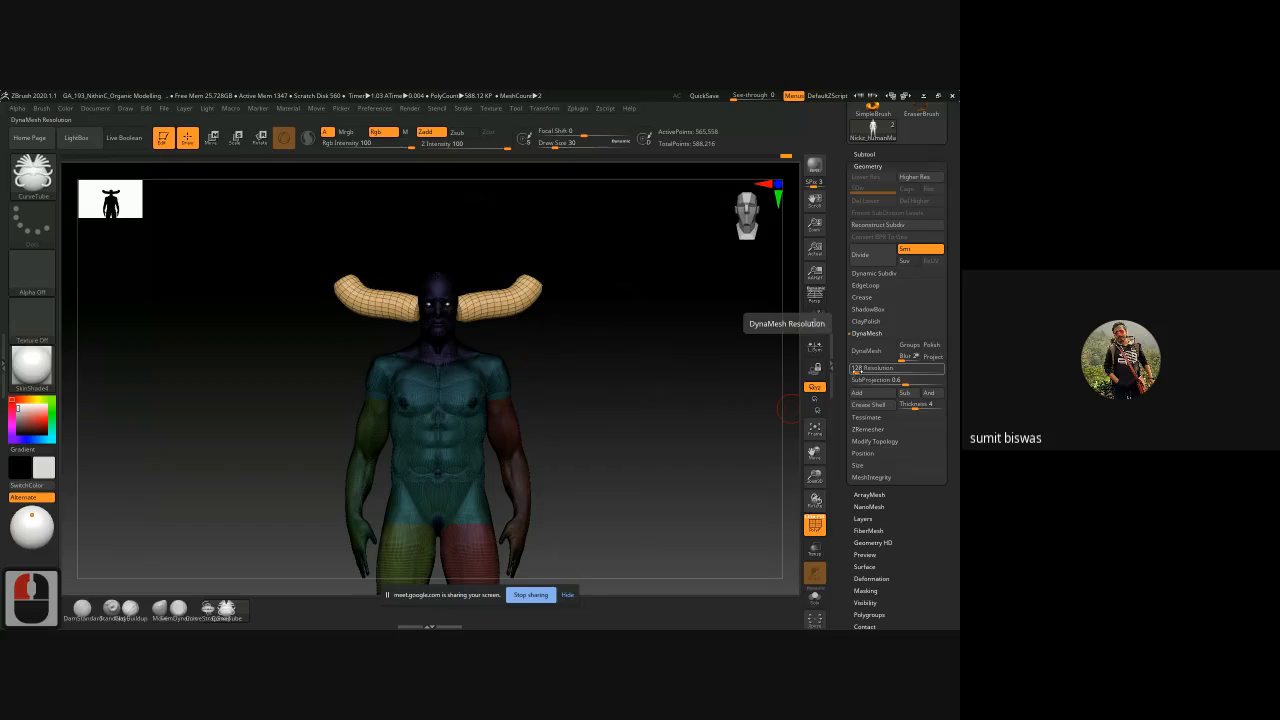
left_click(878, 368)
type("1320")
left_click_drag(881, 370, 890, 370)
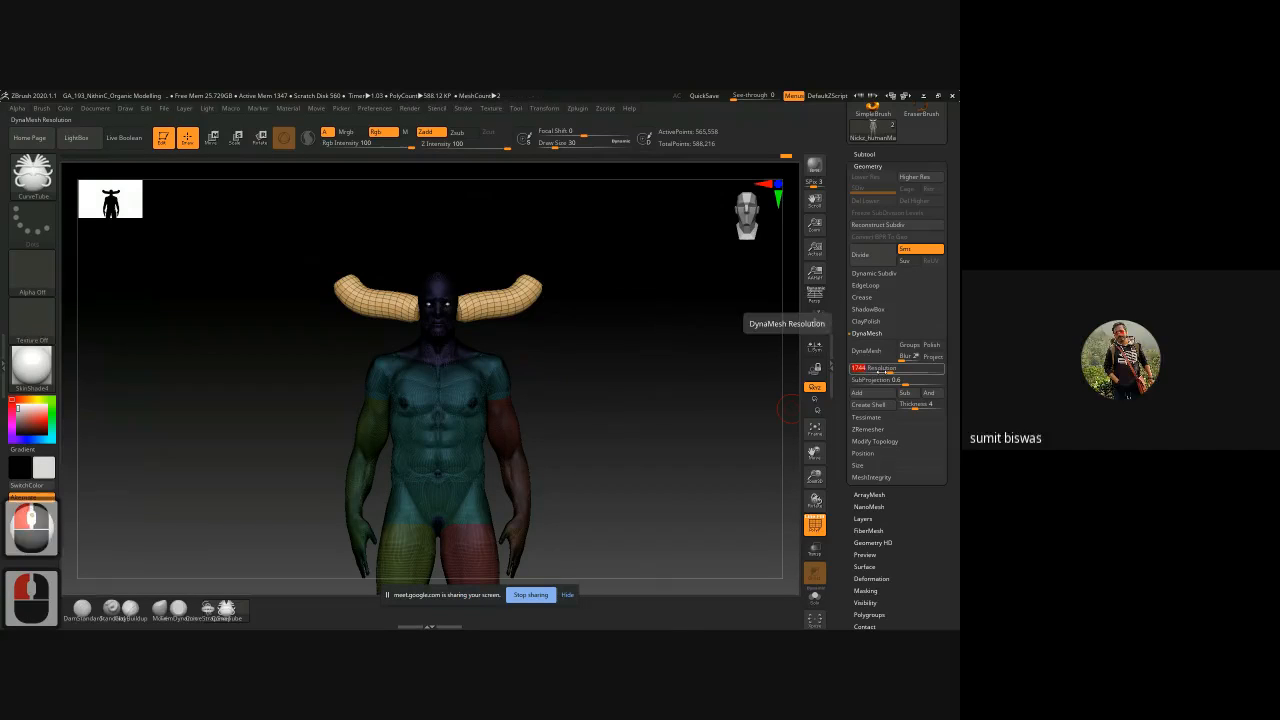
left_click(908, 345)
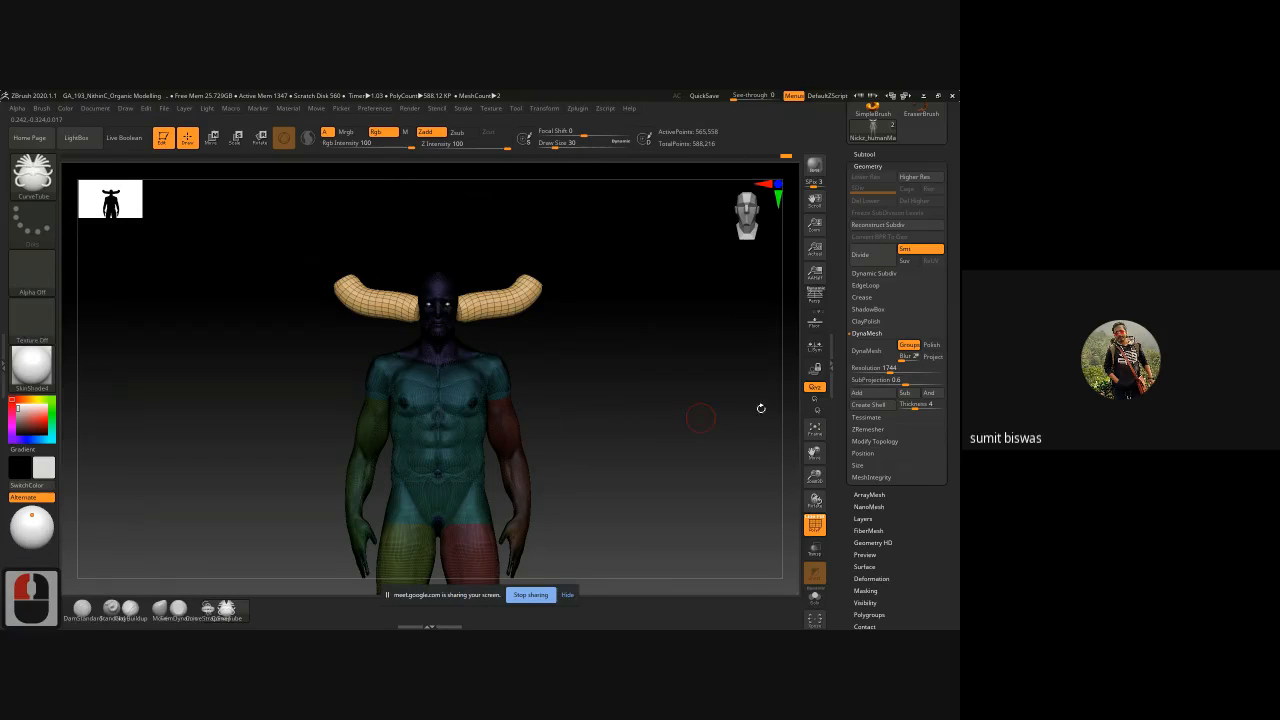
left_click(866, 351)
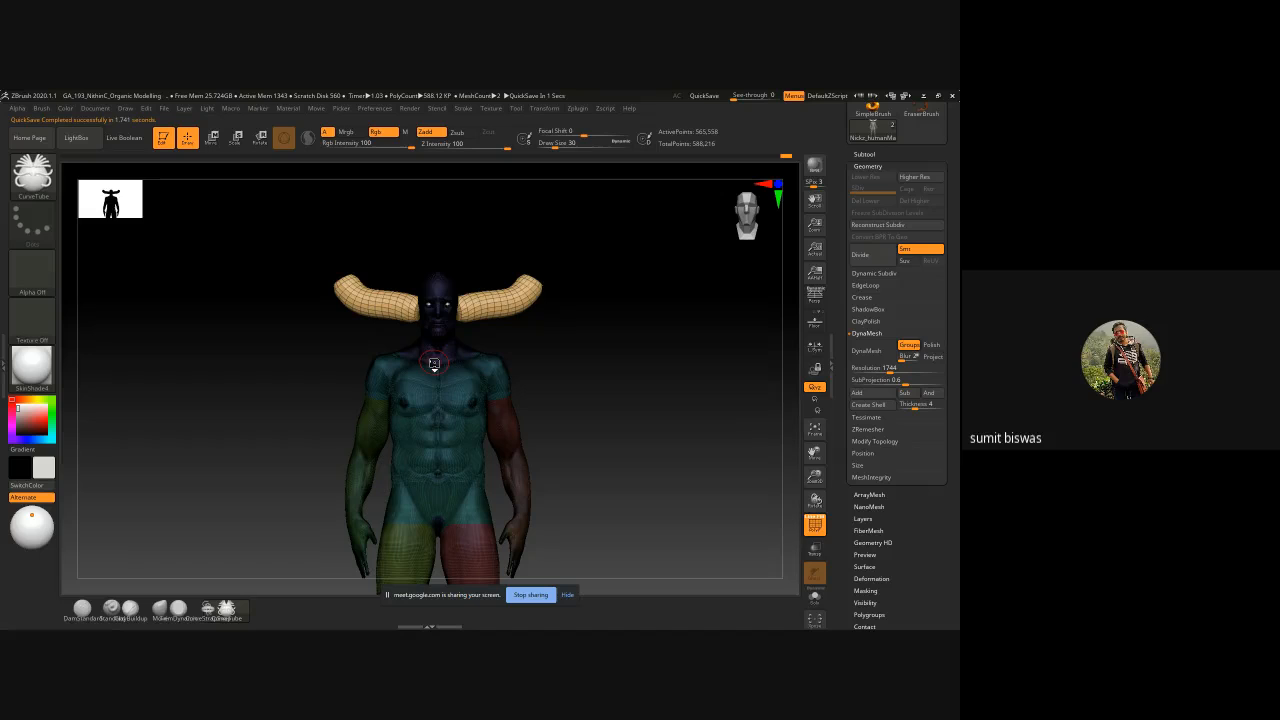
key("ctrl")
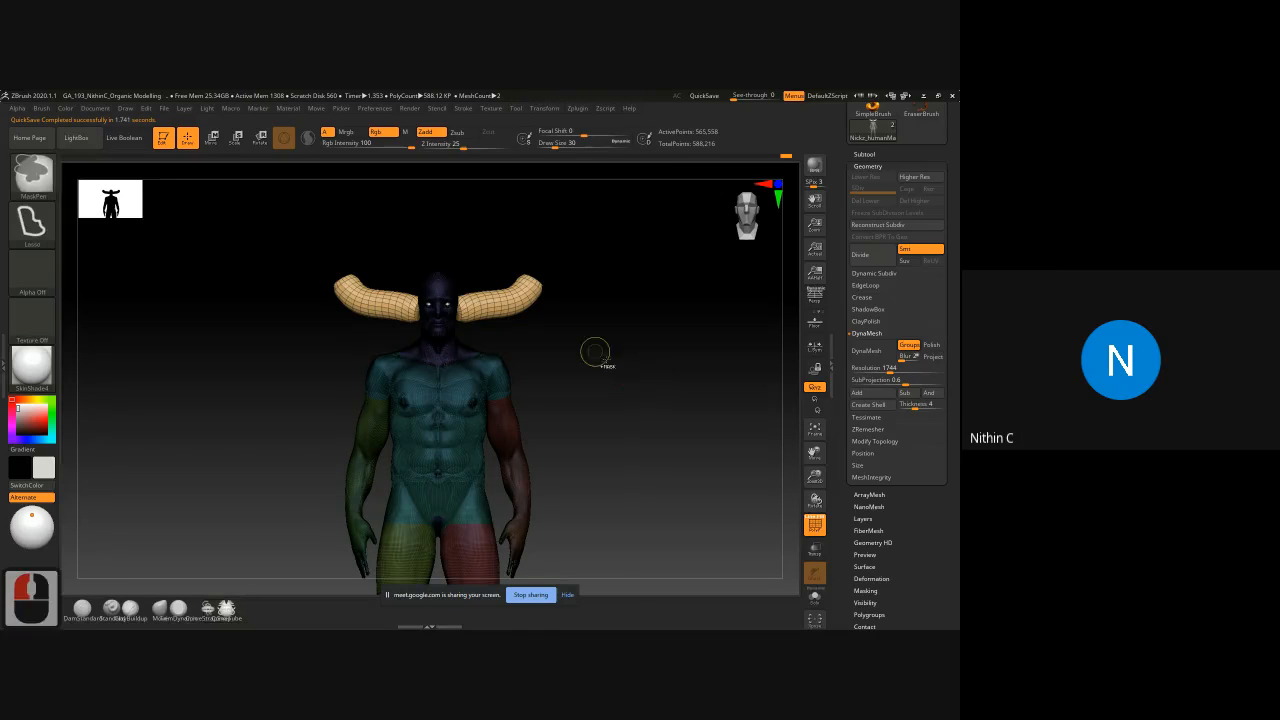
left_click_drag(595, 352, 677, 420, "ctrl")
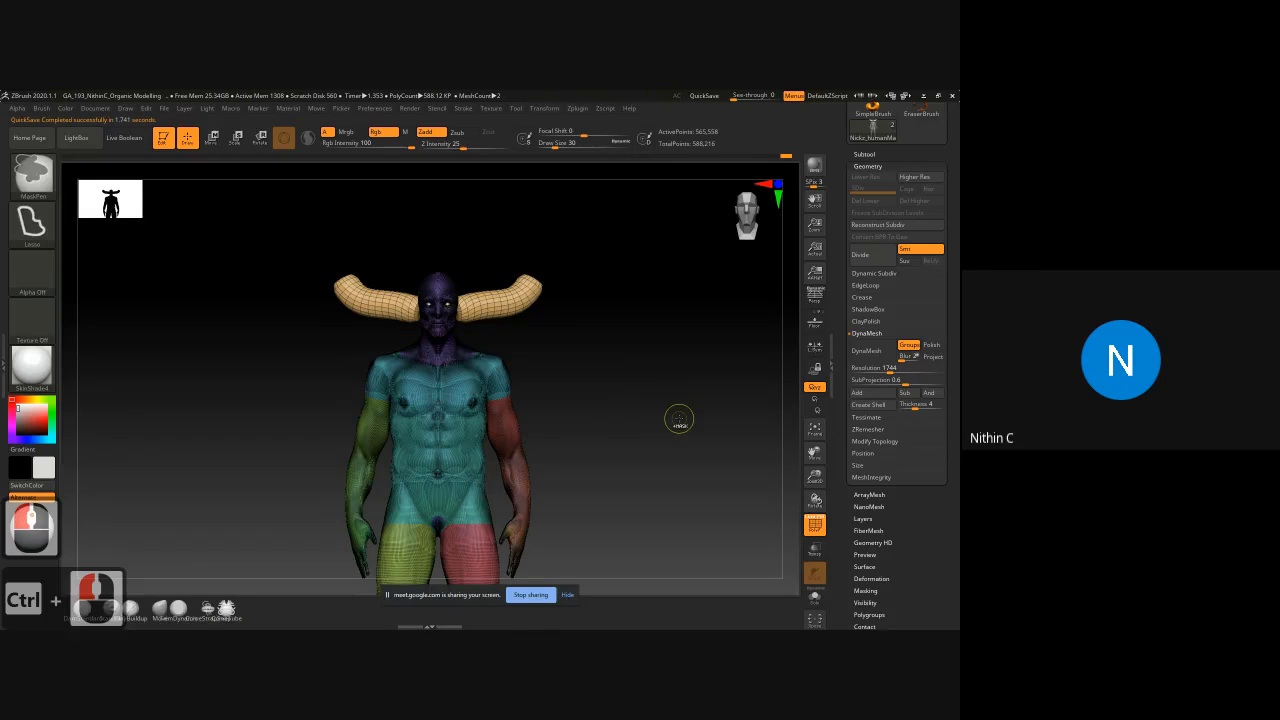
Step: Try remeshing the body and horns with DynaMesh, and undo it after inspecting the seams on the chest and shoulders
left_click(866, 351)
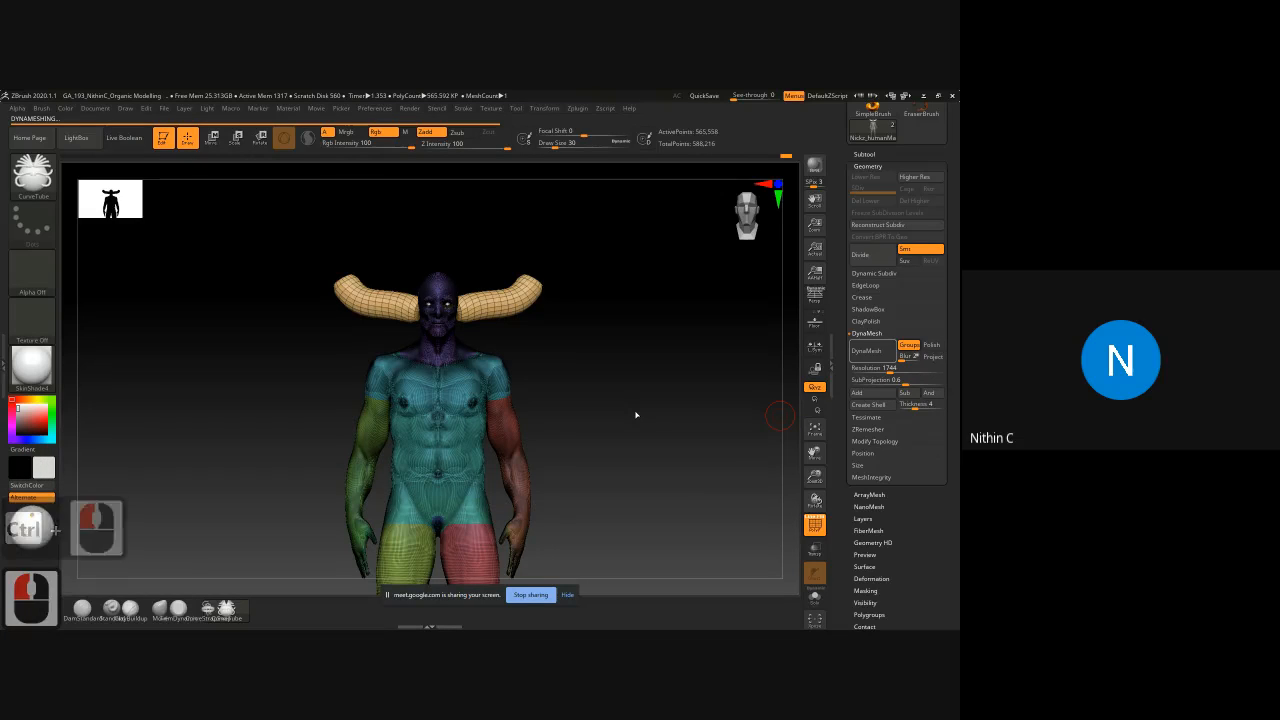
key("f")
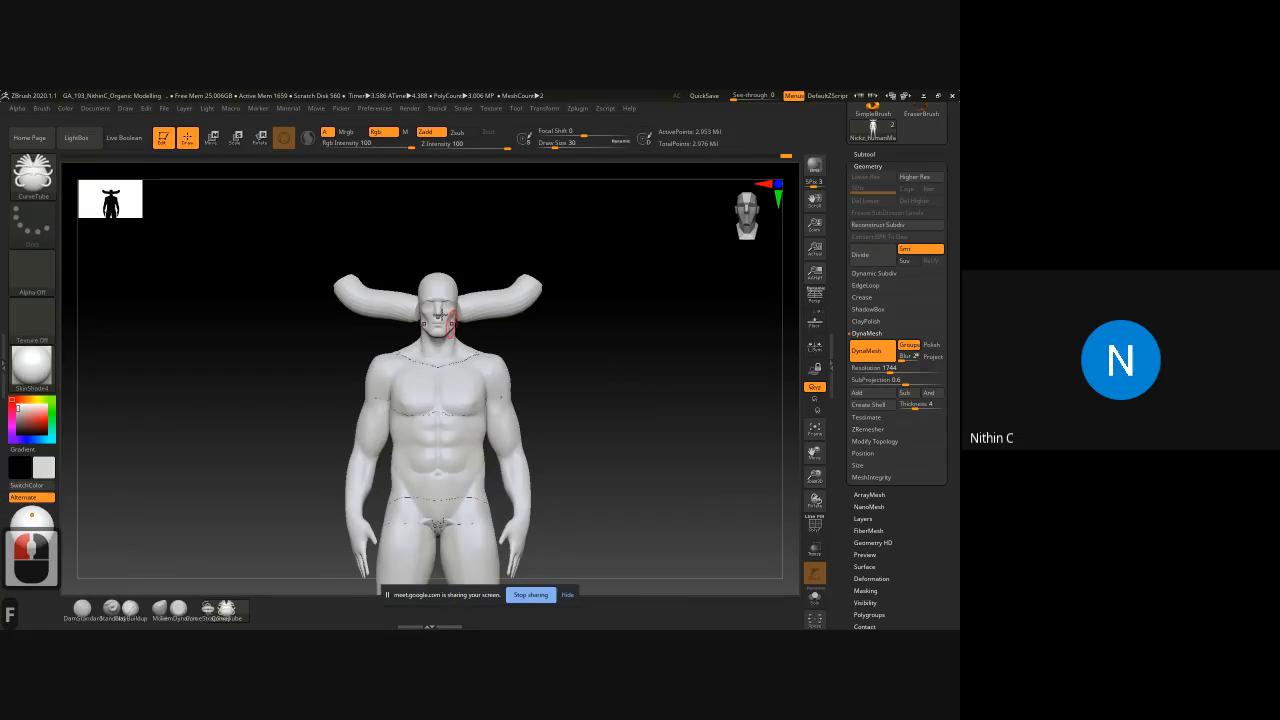
key("ctrl+alt")
mouse_move(437, 300)
right_mouse_down("ctrl")
mouse_move(667, 315)
mouse_move(697, 363)
right_mouse_up("ctrl")
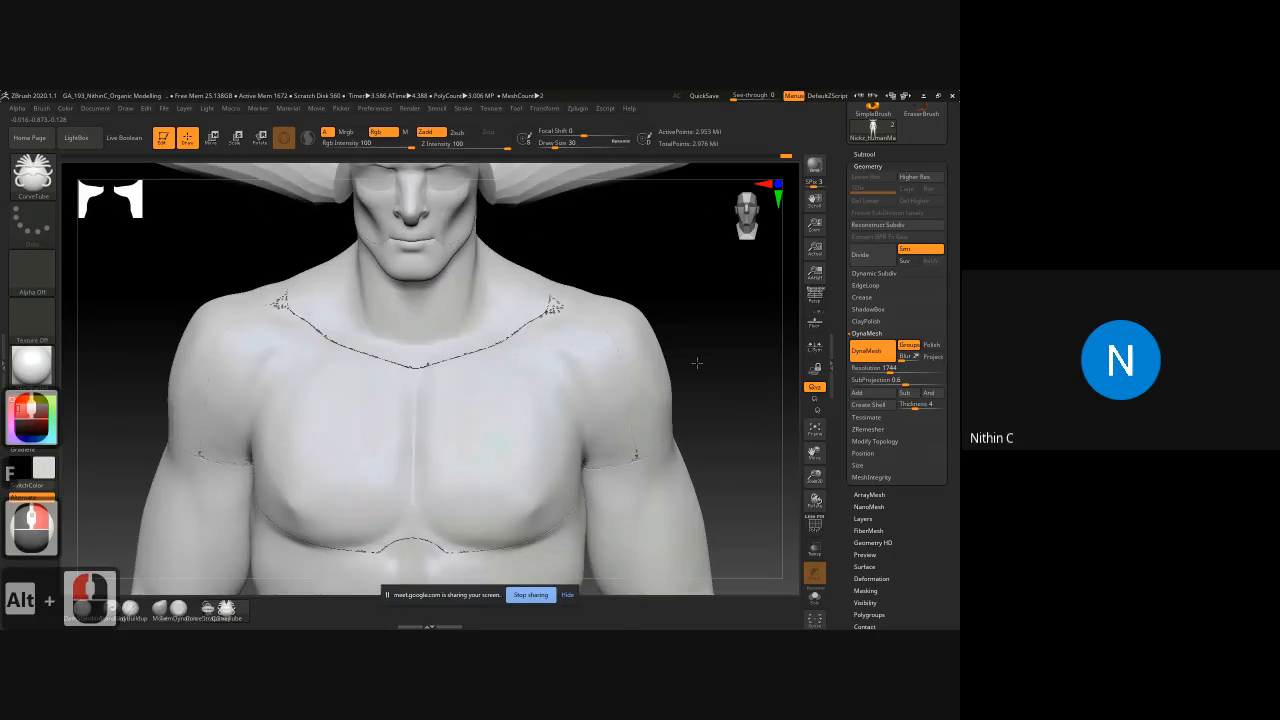
mouse_move(697, 363)
left_mouse_down()
mouse_move(722, 347)
mouse_move(731, 384)
mouse_move(729, 335)
left_mouse_up()
key("ctrl+z")
key("ctrl+z")
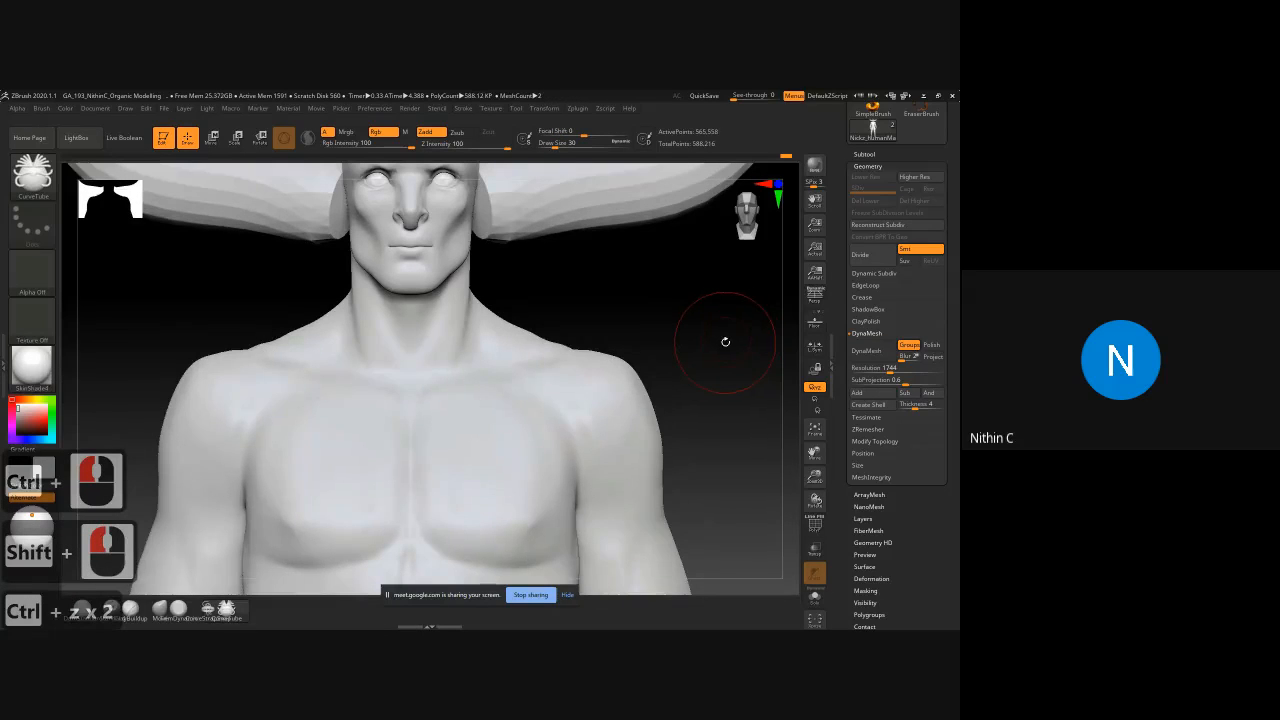
mouse_move(723, 340)
left_mouse_down("alt")
mouse_move(655, 320)
mouse_move(651, 417)
mouse_move(583, 394)
mouse_move(594, 394)
left_mouse_up("alt")
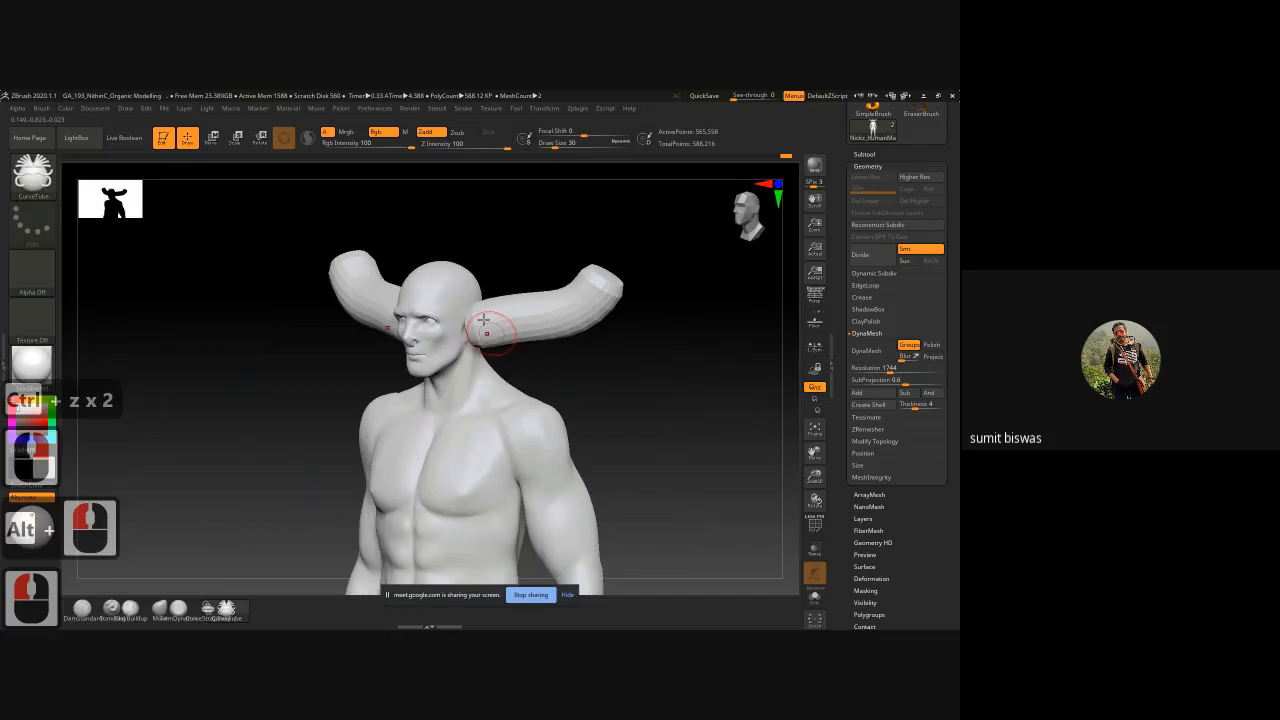
right_click_drag(484, 320, 571, 355, "ctrl")
left_click_drag(563, 246, 575, 252)
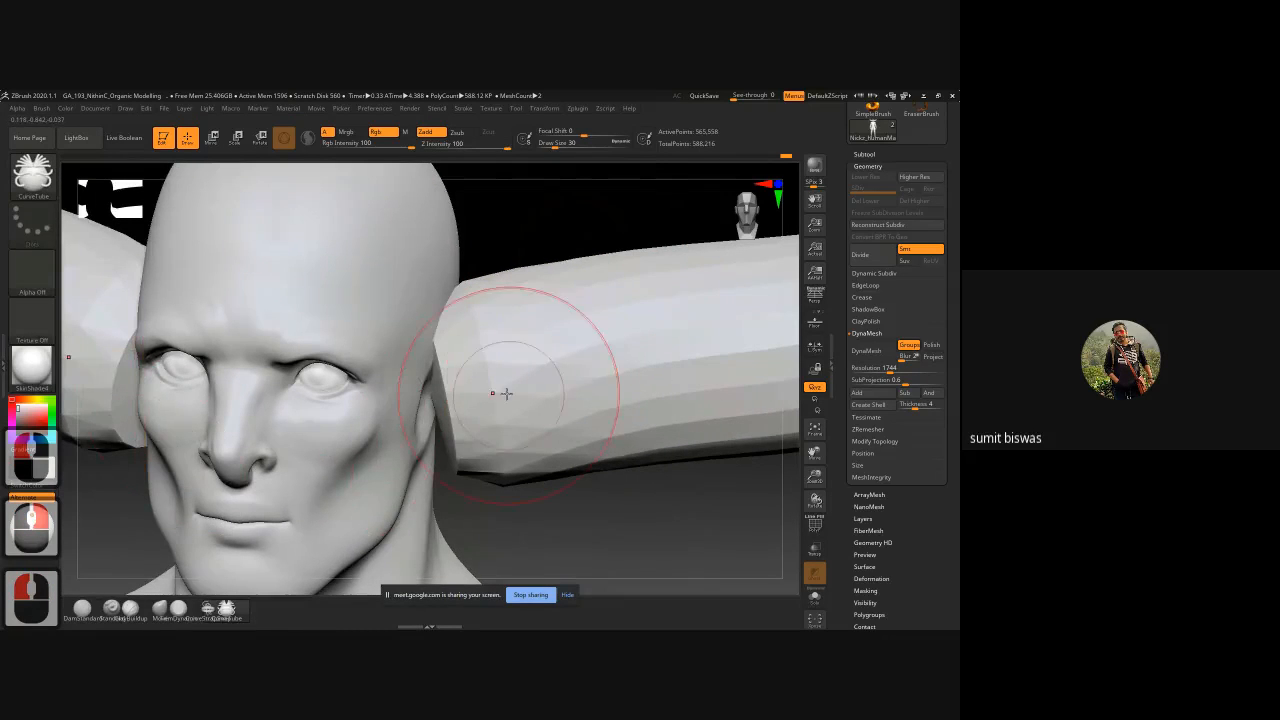
left_click_drag(494, 416, 447, 423)
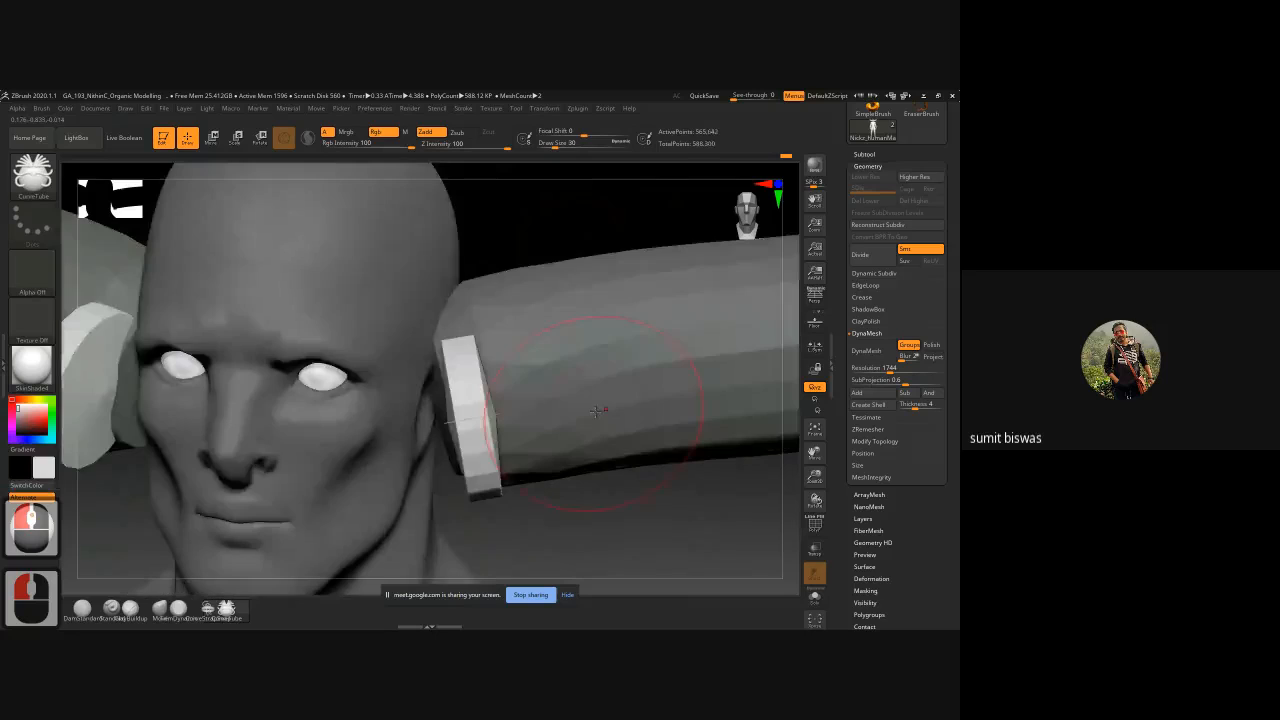
key("ctrl+z")
Step: Switch to the ClayBuildup brush, try smoothing the joint between the head and the horn, and undo the stroke
left_click(33, 172)
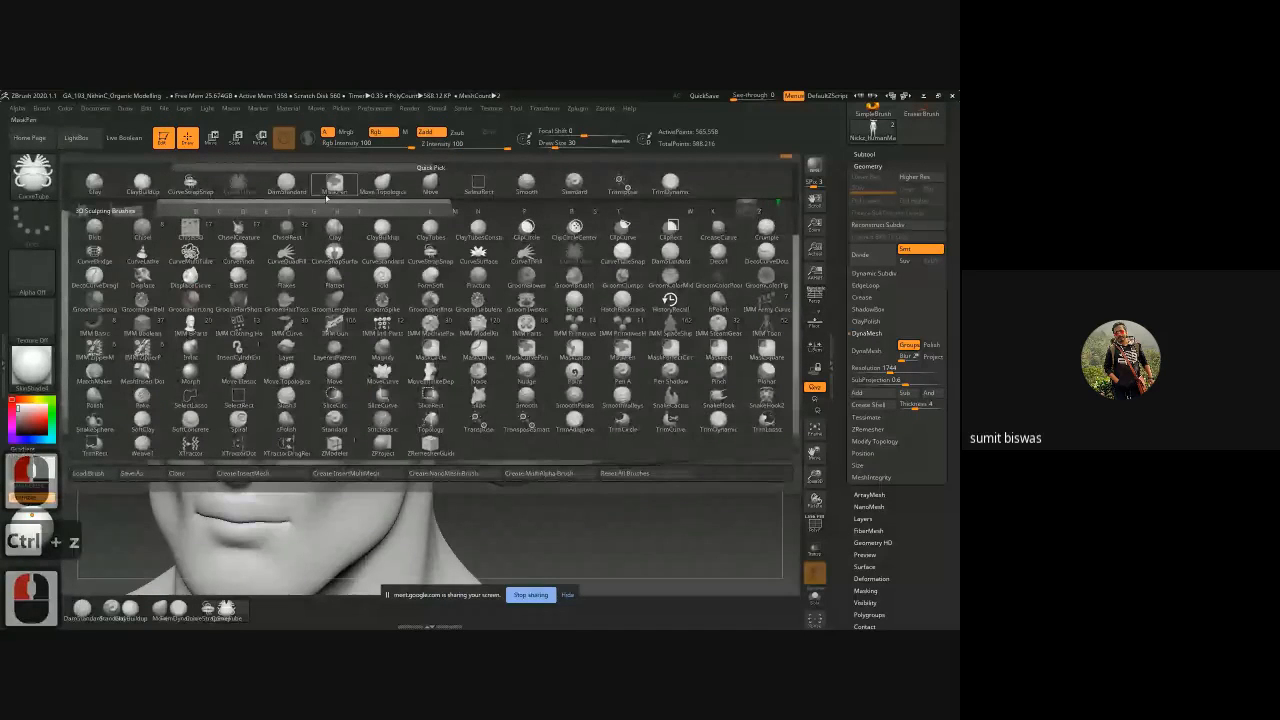
left_click(131, 191)
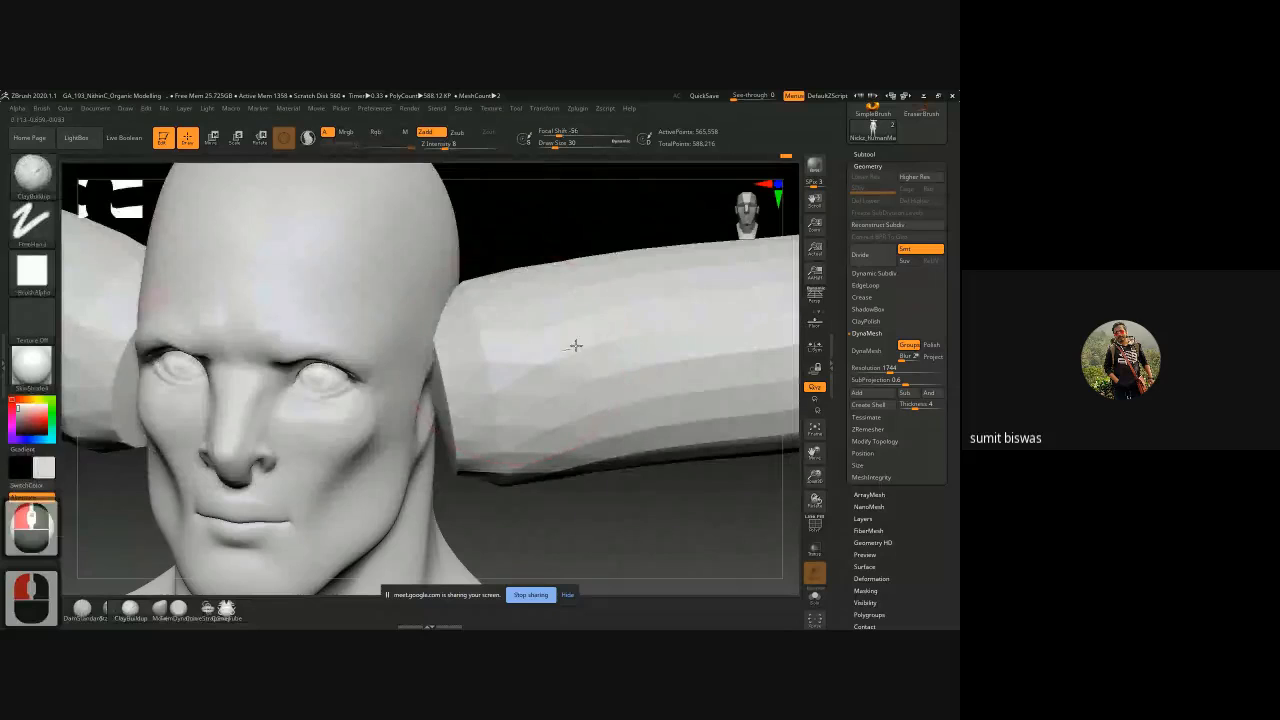
left_click_drag(452, 408, 436, 393, "shift")
key("ctrl+z")
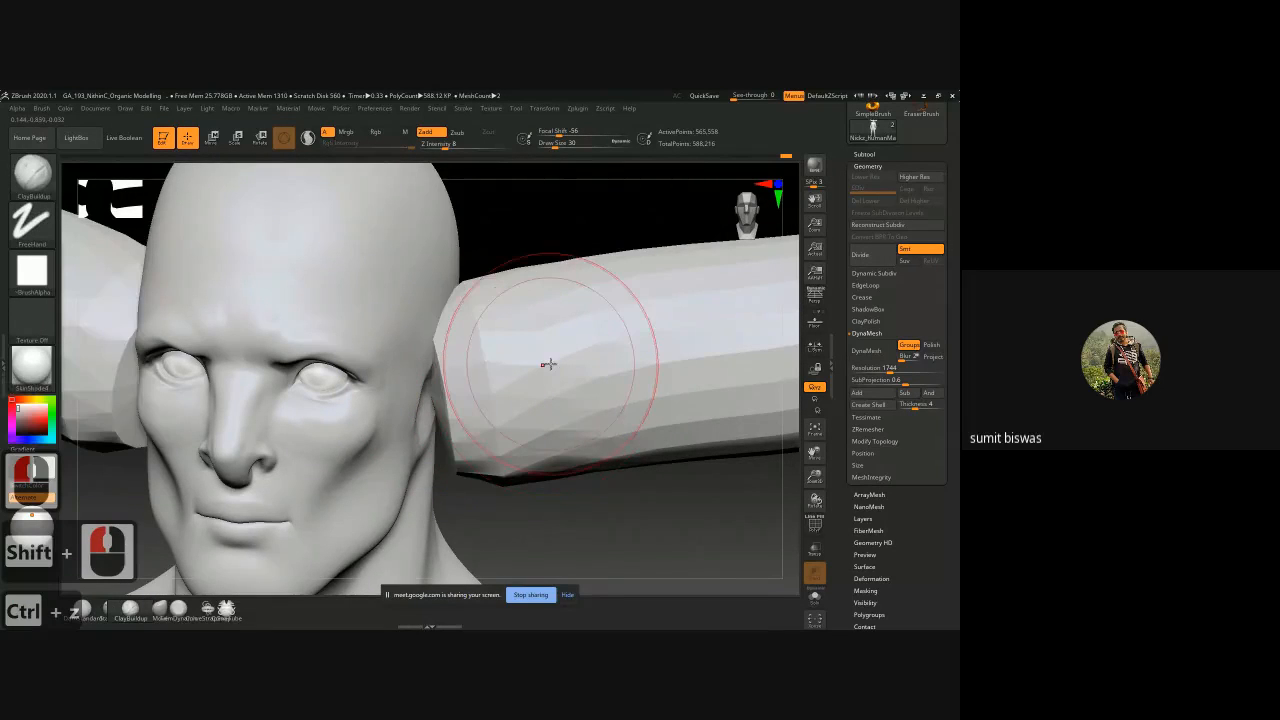
Step: Enlarge the draw size to 98 and smooth the outer ends of the mirrored horns into tapered tips
mouse_move(562, 387)
right_mouse_down("ctrl")
mouse_move(684, 450)
mouse_move(575, 425)
mouse_move(591, 409)
right_mouse_up("ctrl")
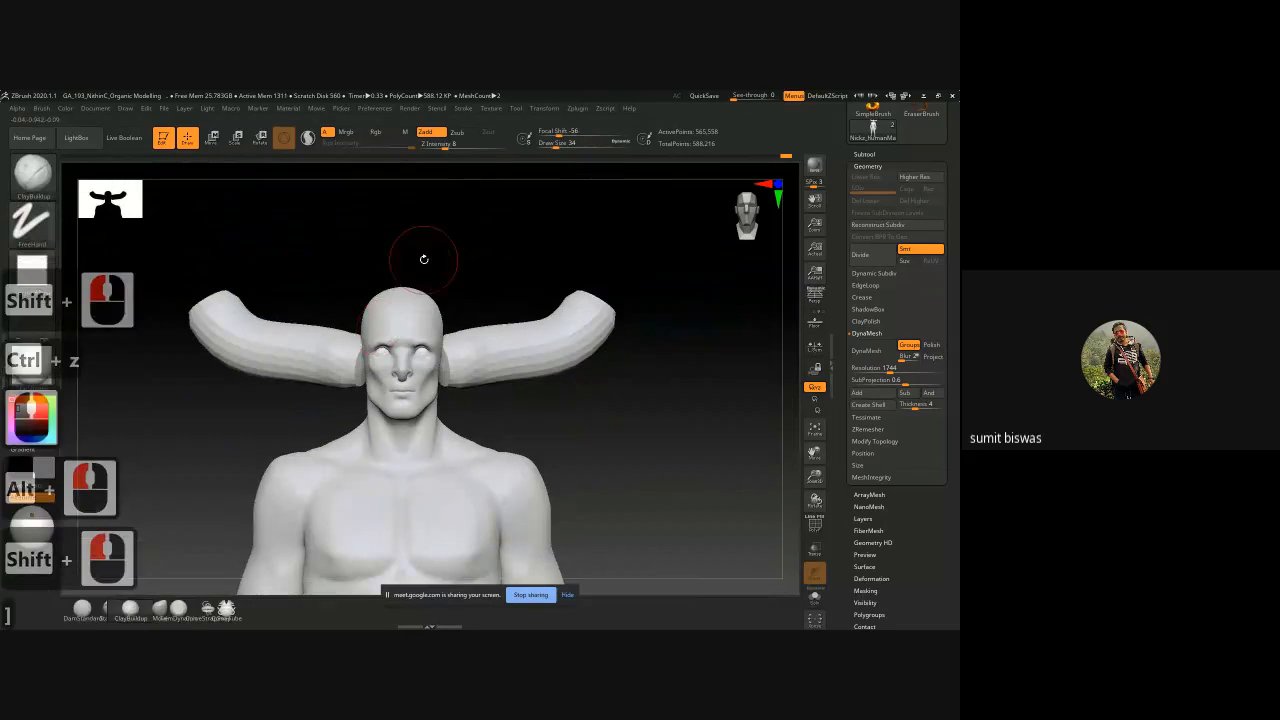
key("]")
key("]")
key("]")
key("]")
key("]")
key("]")
key("]")
key("]")
key("]")
key("]")
key("]")
key("]")
key("]")
key("]")
key("]")
key("]")
mouse_move(591, 314)
left_mouse_down()
mouse_move(580, 329)
mouse_move(571, 275)
mouse_move(590, 320)
left_mouse_up()
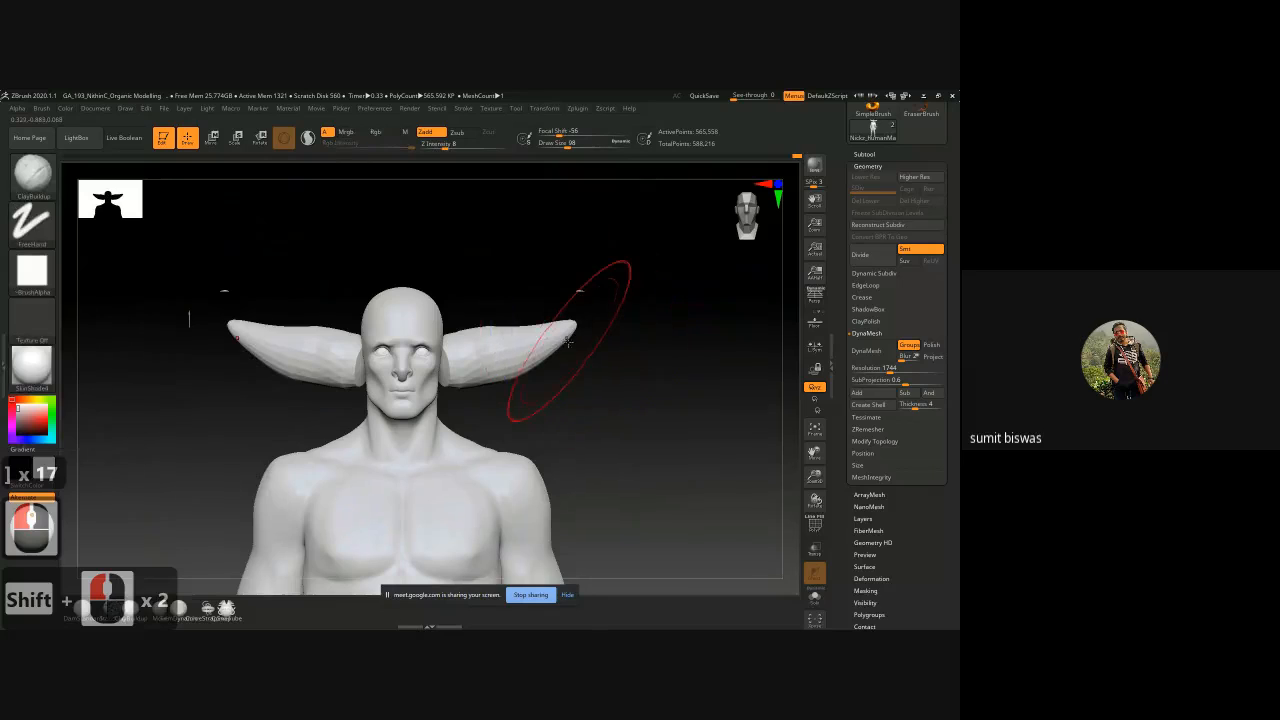
Step: Raise the mirrored horns into an upward curve using the Move brush at Z Intensity 39, undoing the last stroke near the head
key("b")
key("m")
key("v")
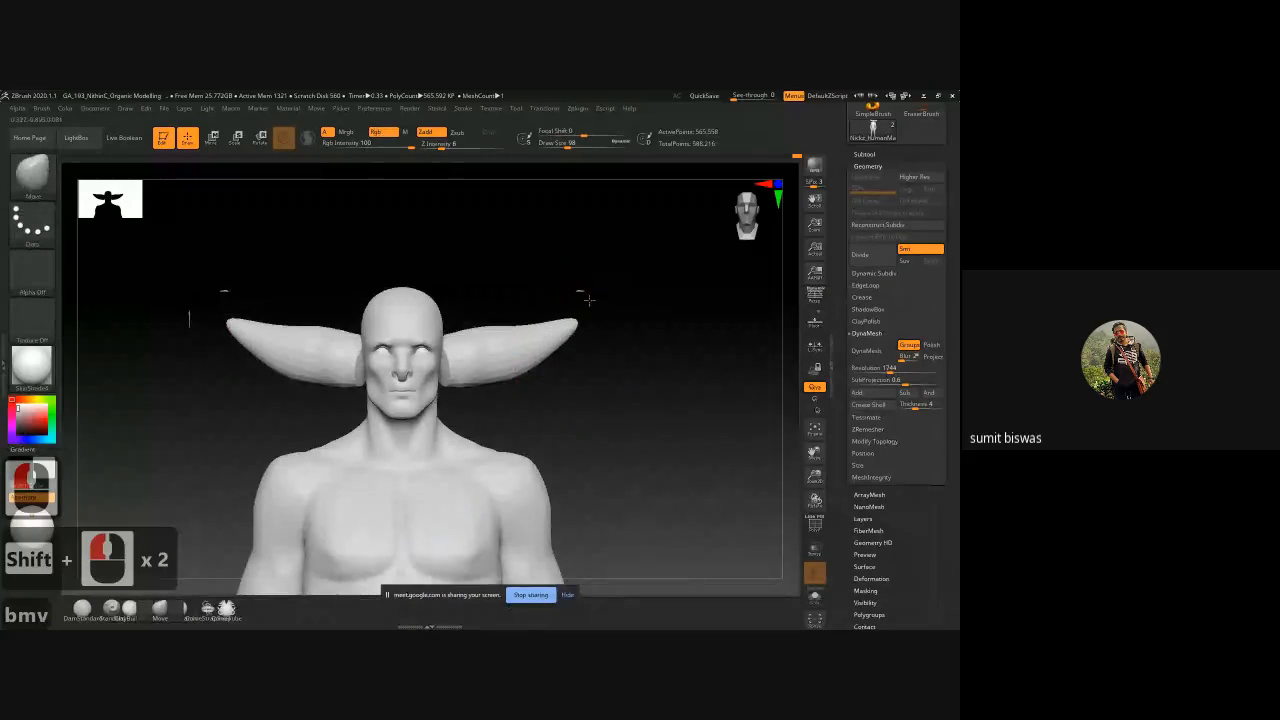
mouse_move(589, 300)
left_mouse_down()
mouse_move(613, 232)
mouse_move(623, 238)
left_mouse_up()
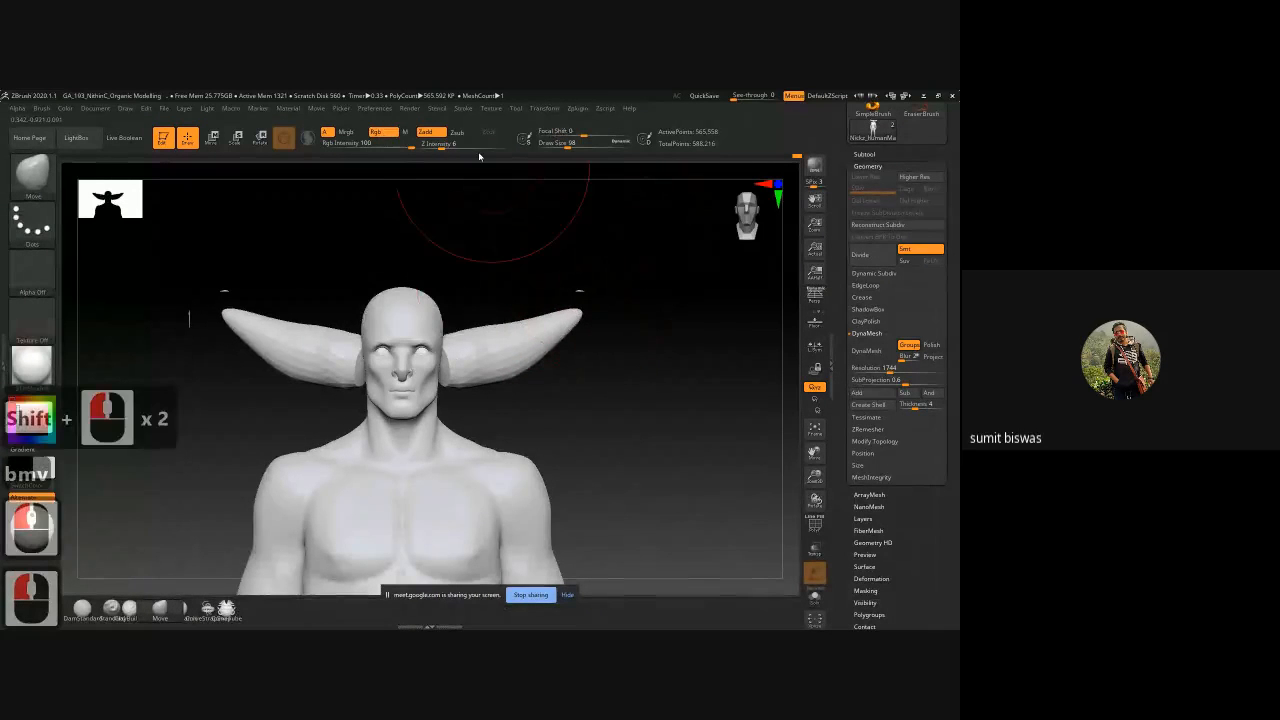
left_click(474, 147)
left_click_drag(575, 310, 603, 257)
mouse_move(518, 359)
left_mouse_down()
mouse_move(528, 326)
mouse_move(508, 309)
left_mouse_up()
mouse_move(507, 322)
left_mouse_down()
mouse_move(494, 303)
mouse_move(456, 299)
left_mouse_up()
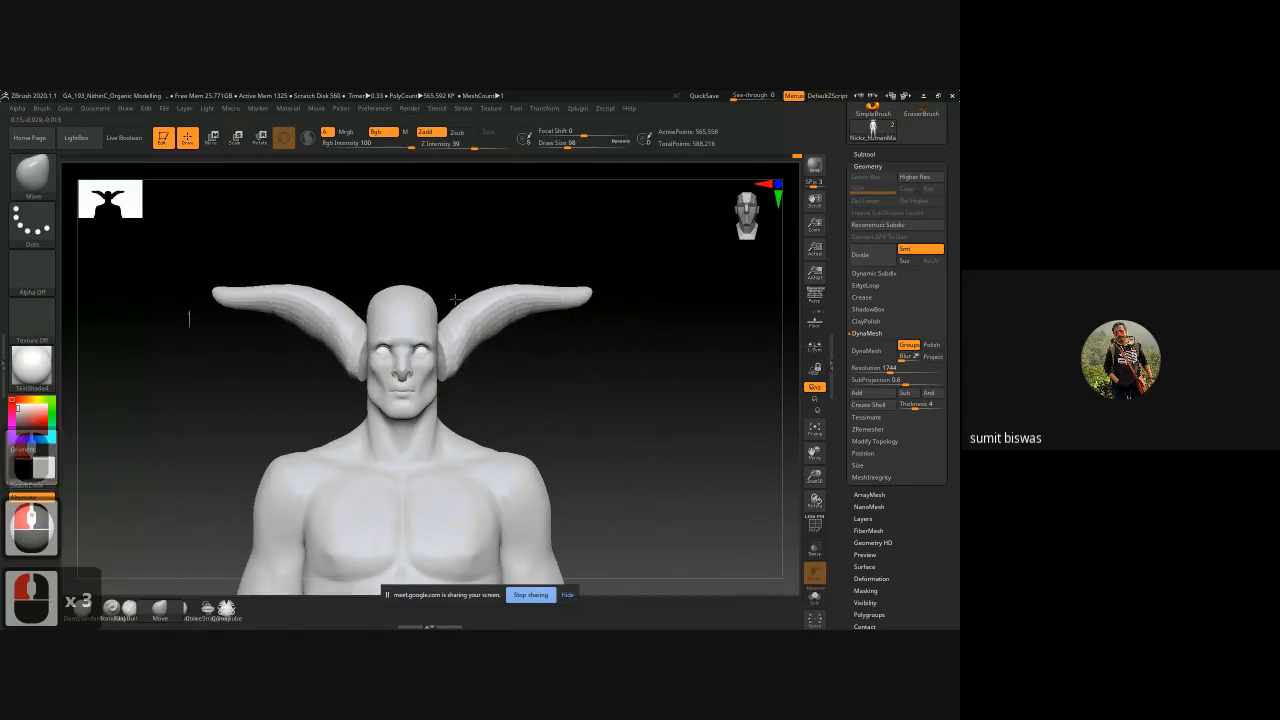
key("ctrl+z")
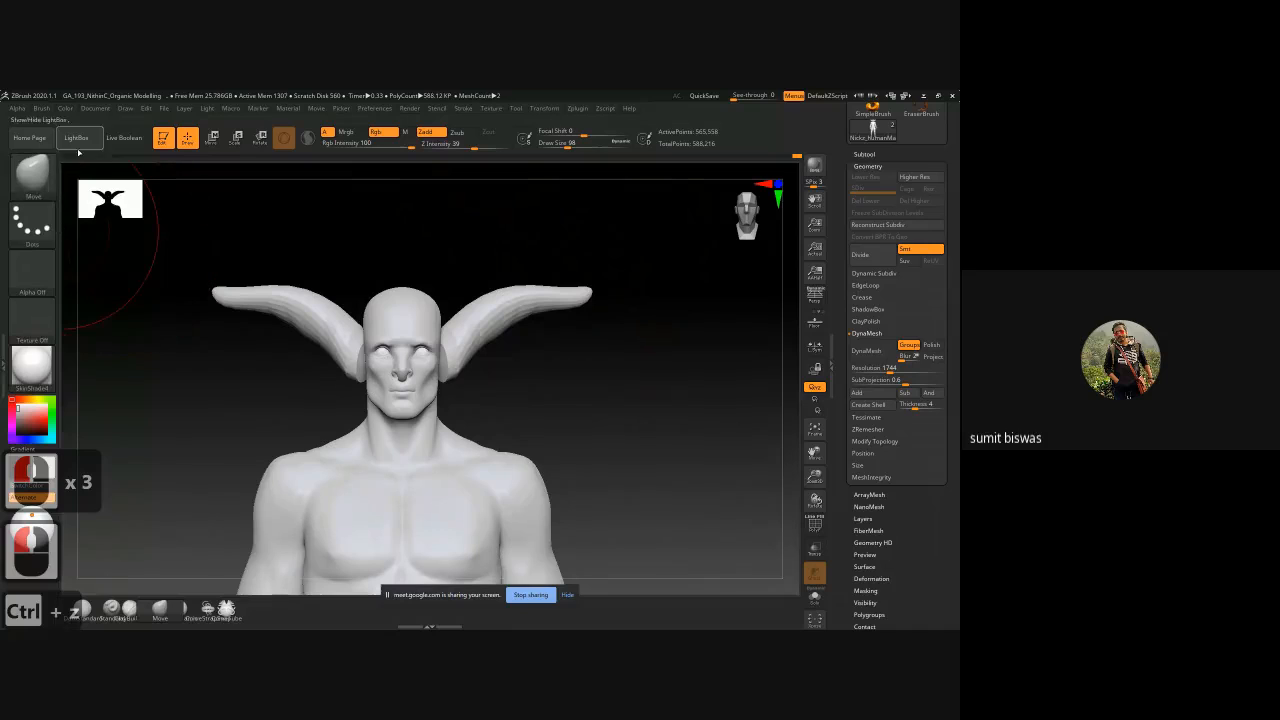
Step: Pull the horn bases upward and lengthen the tips outward with the Move Topological brush, undoing the last stroke
left_click(32, 172)
left_click(478, 305)
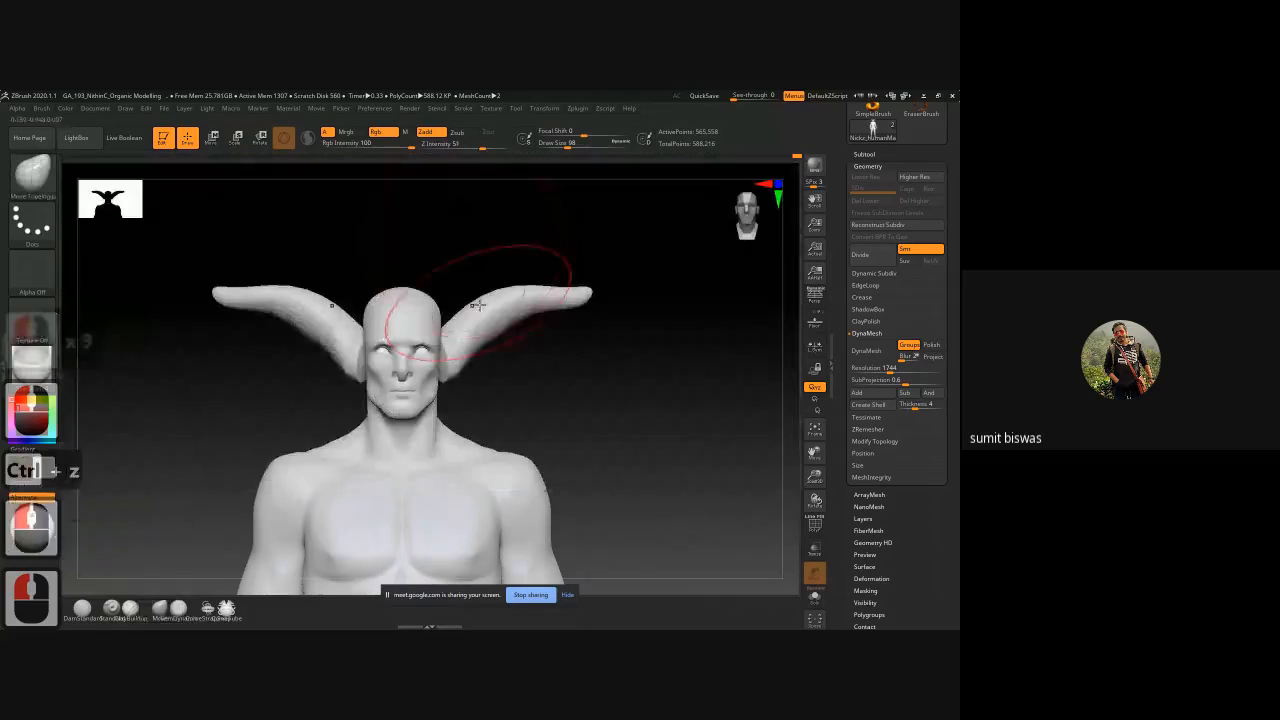
left_click_drag(476, 305, 438, 278)
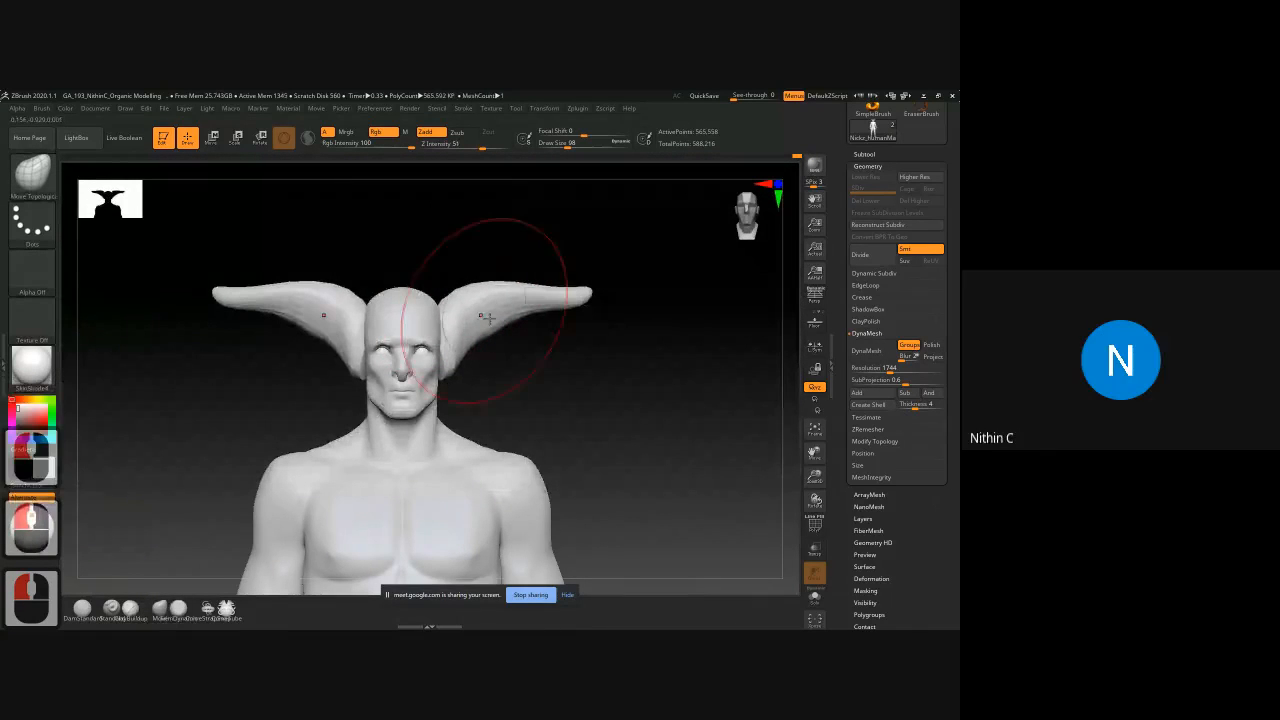
mouse_move(487, 318)
left_mouse_down()
mouse_move(571, 287)
mouse_move(646, 293)
left_mouse_up()
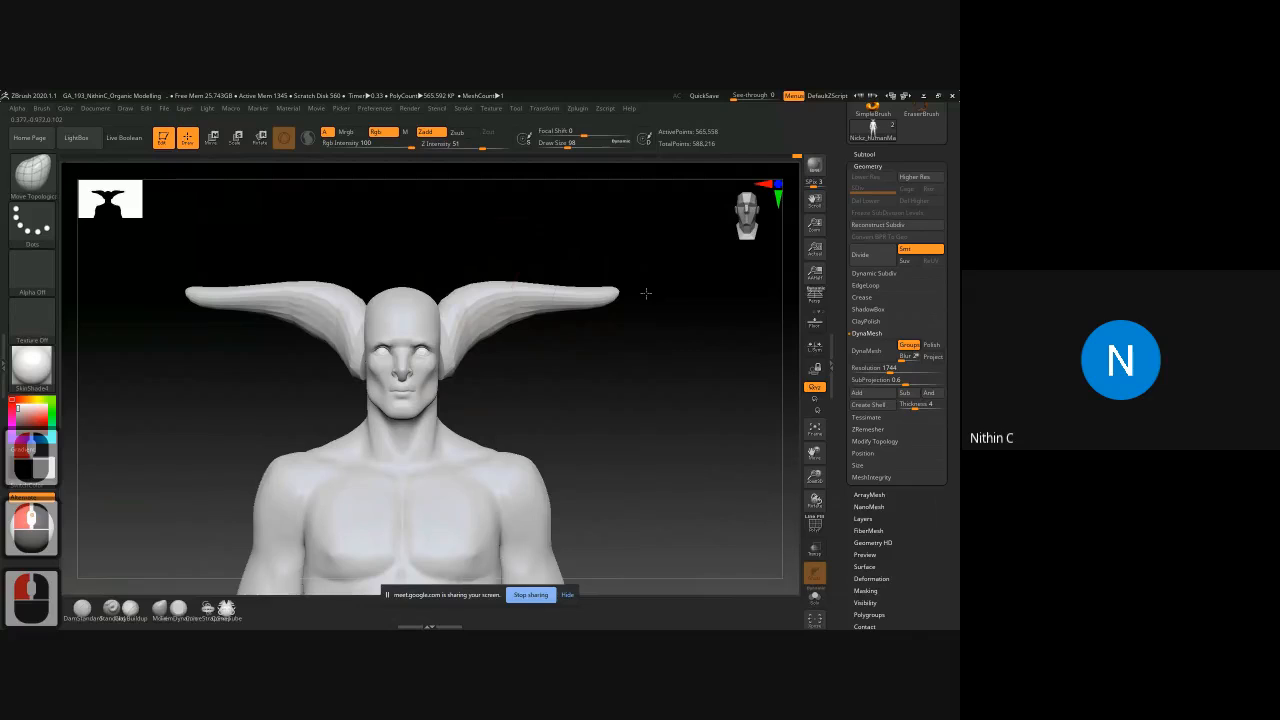
key("ctrl+z")
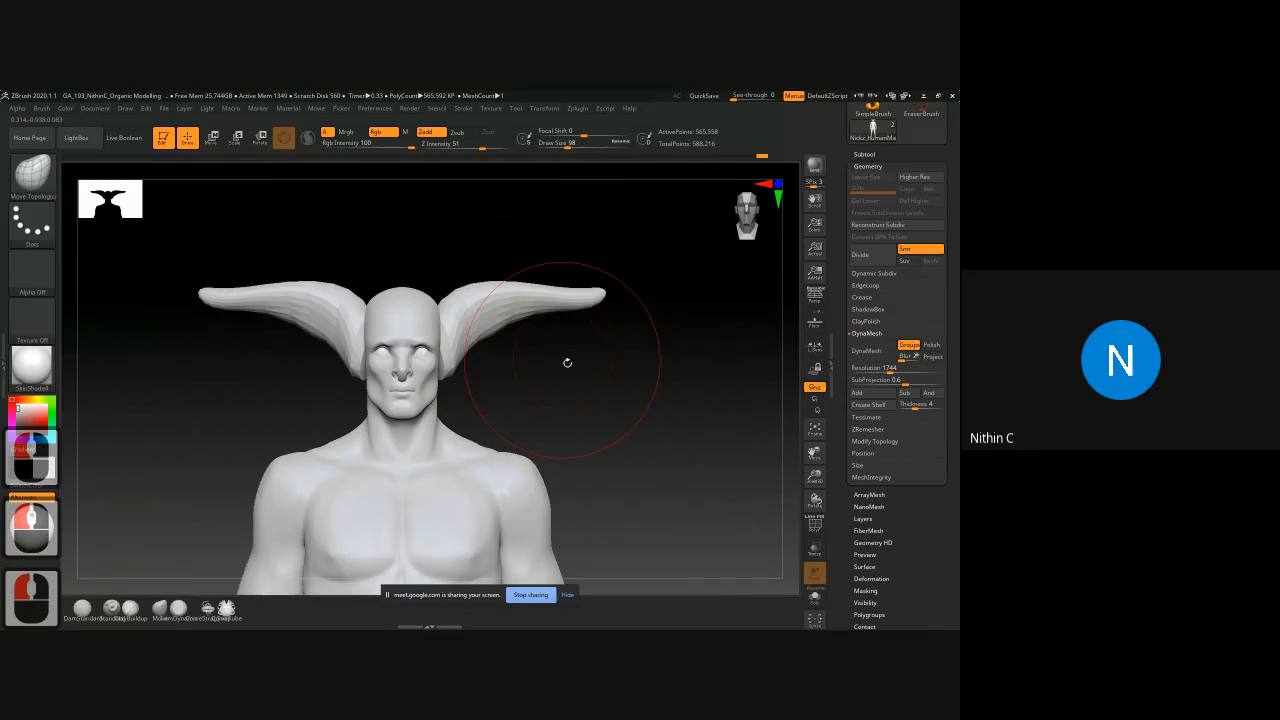
Step: Check the horn bases from behind and undo the last brush change there
left_click_drag(567, 362, 366, 371)
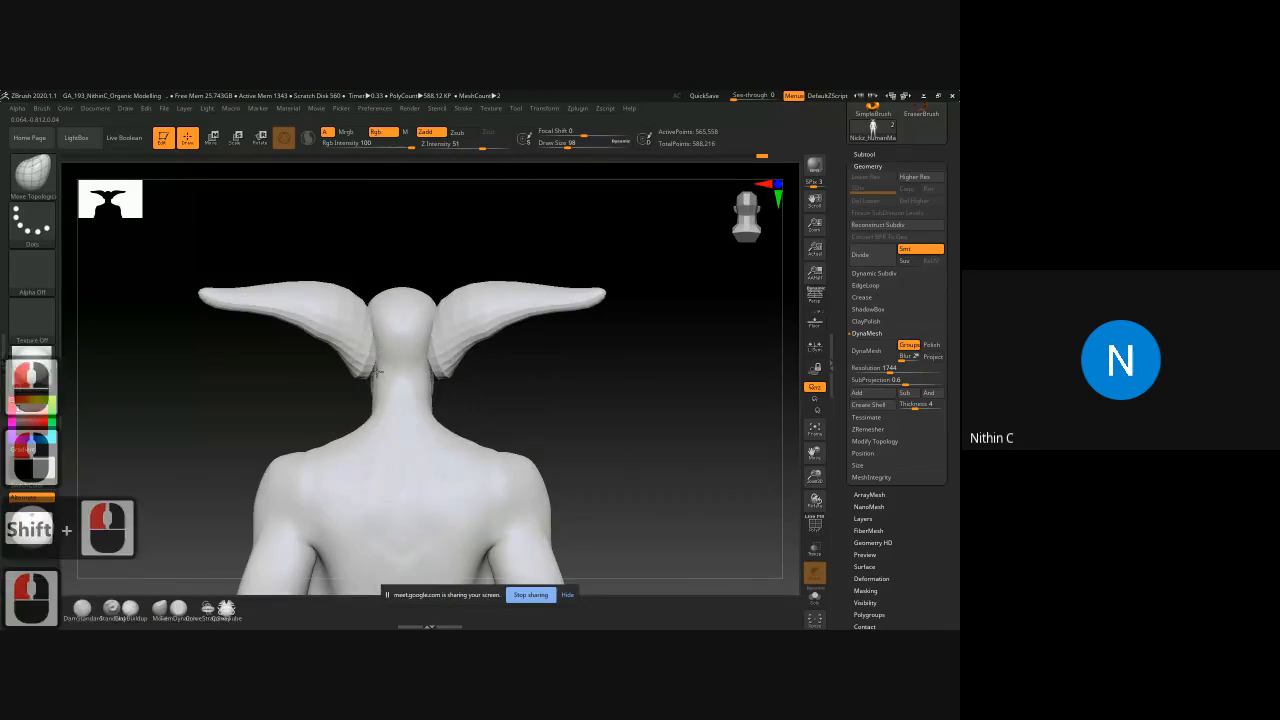
key("ctrl+z")
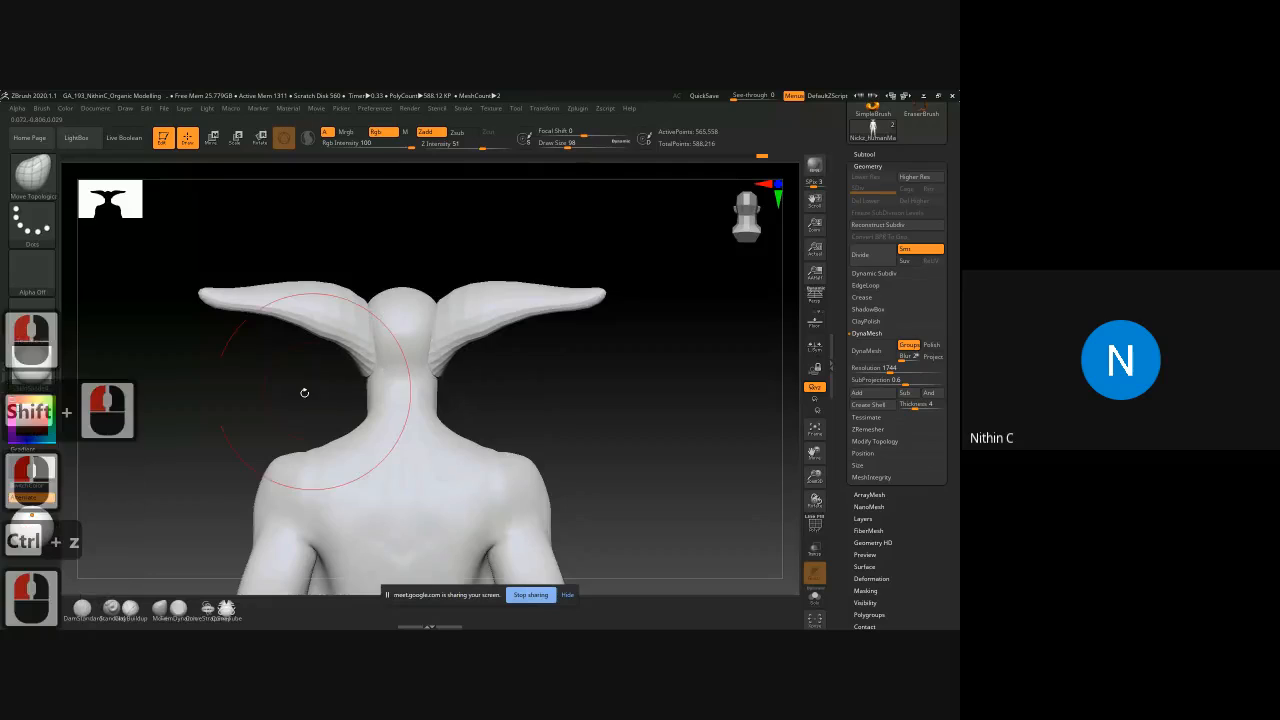
left_click_drag(304, 393, 340, 382)
left_click_drag(340, 382, 360, 373, "shift")
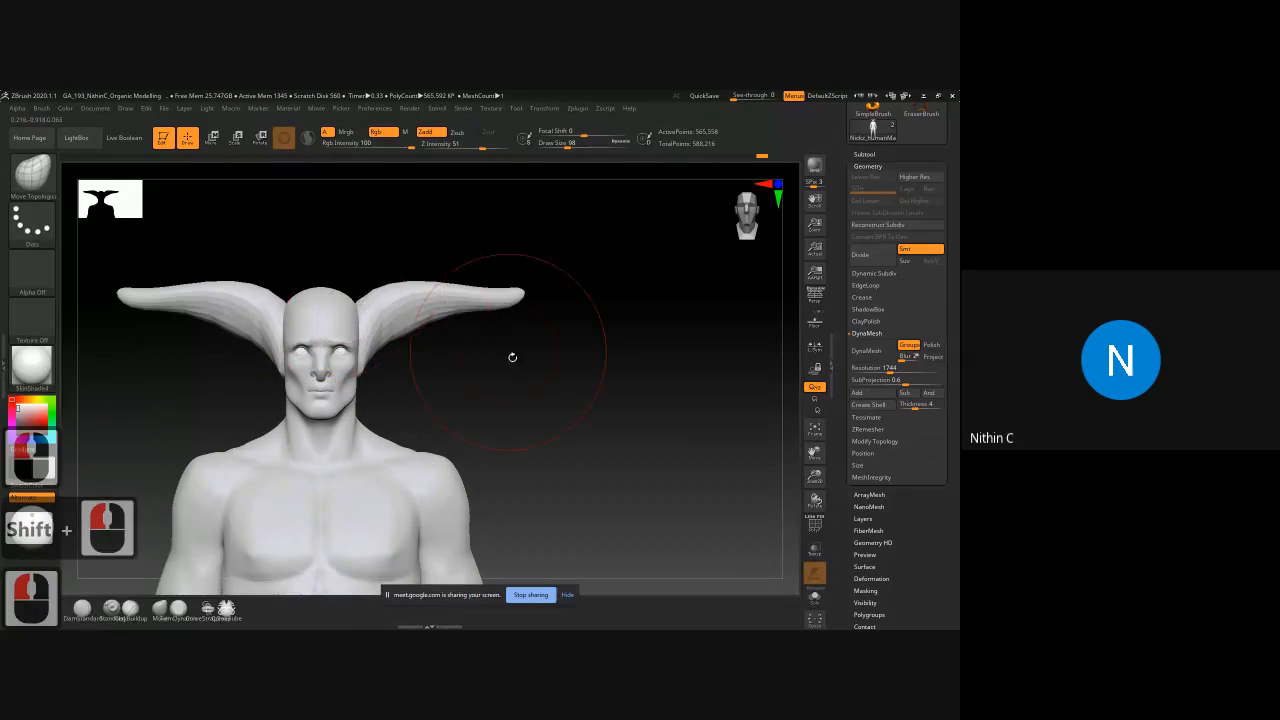
Step: Apply DynaMesh to the body at resolution 1744 with Groups enabled and check the seams across the chest and arms
left_click_drag(497, 358, 506, 402, "alt")
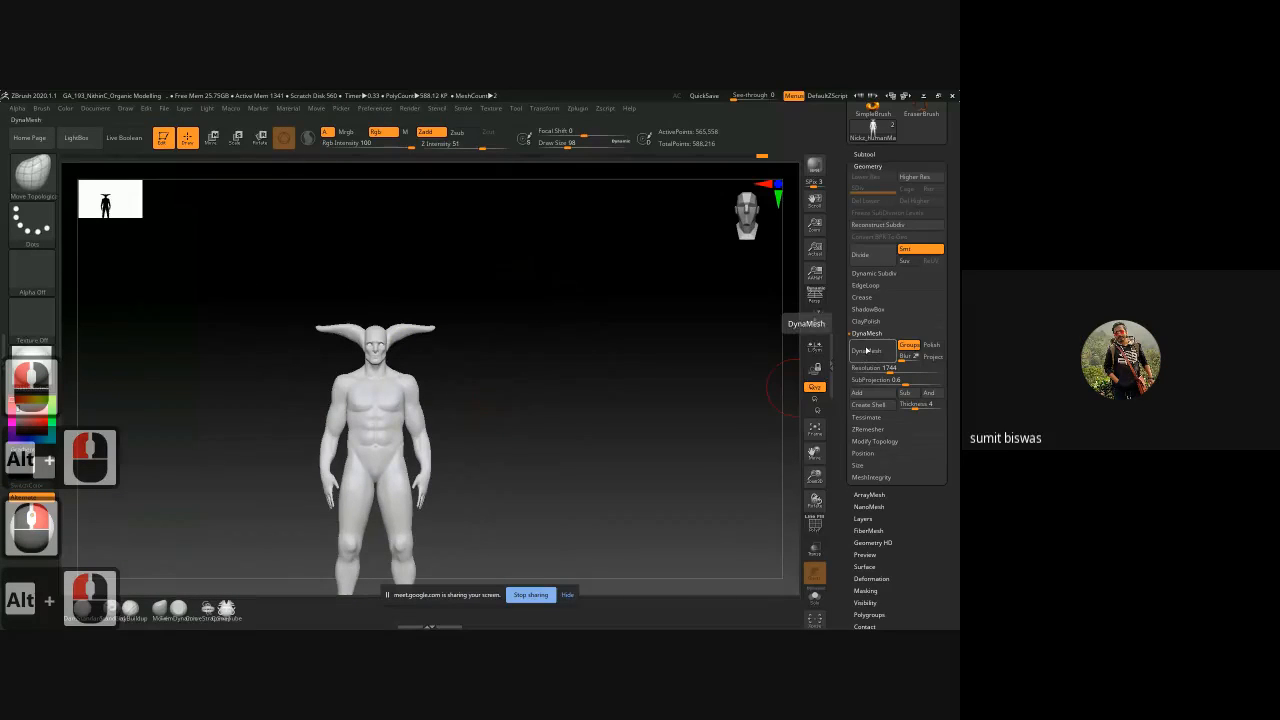
left_click(866, 350)
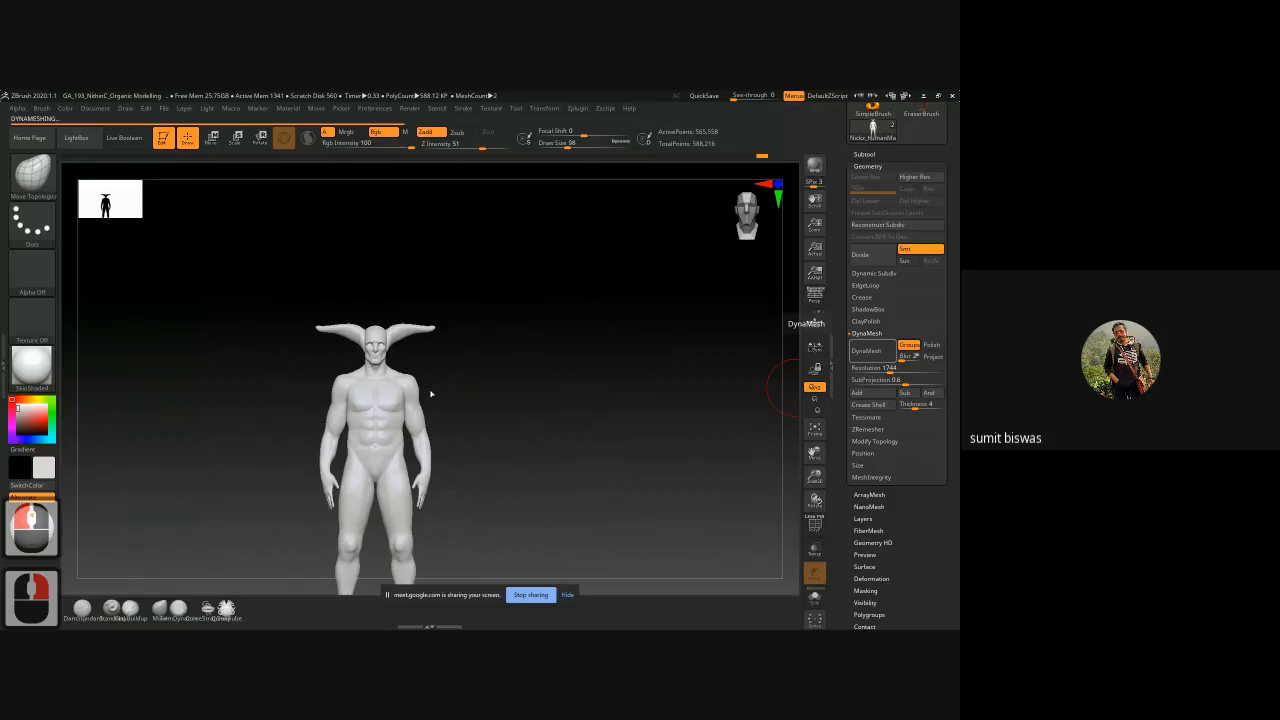
right_click_drag(486, 394, 470, 454, "ctrl")
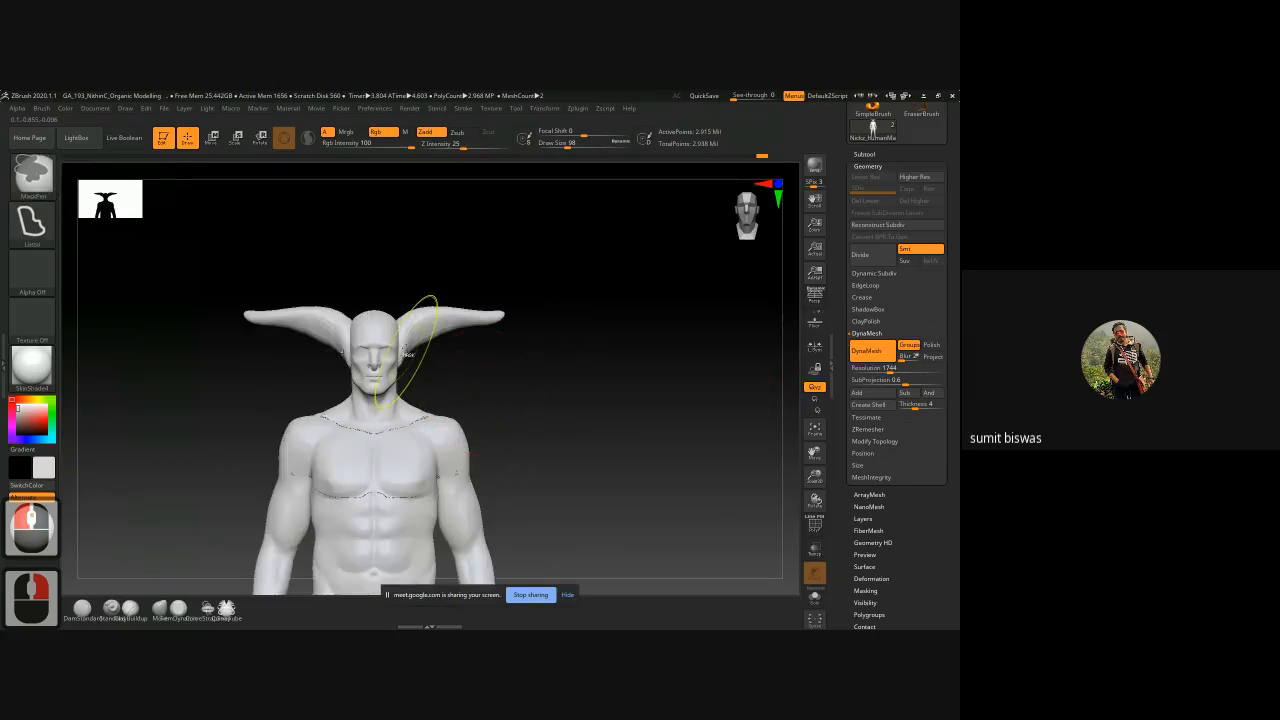
right_click_drag(404, 348, 410, 400, "ctrl")
left_click_drag(646, 451, 637, 303, "alt")
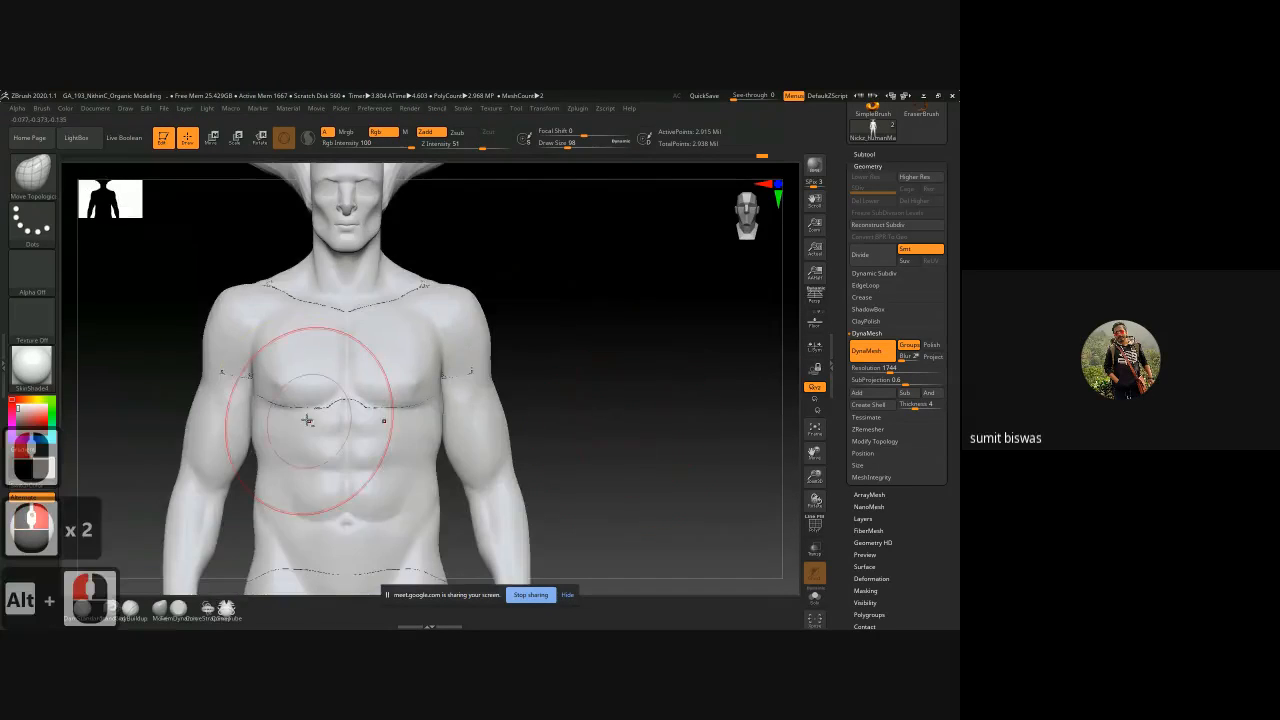
right_click_drag(310, 410, 391, 429, "ctrl")
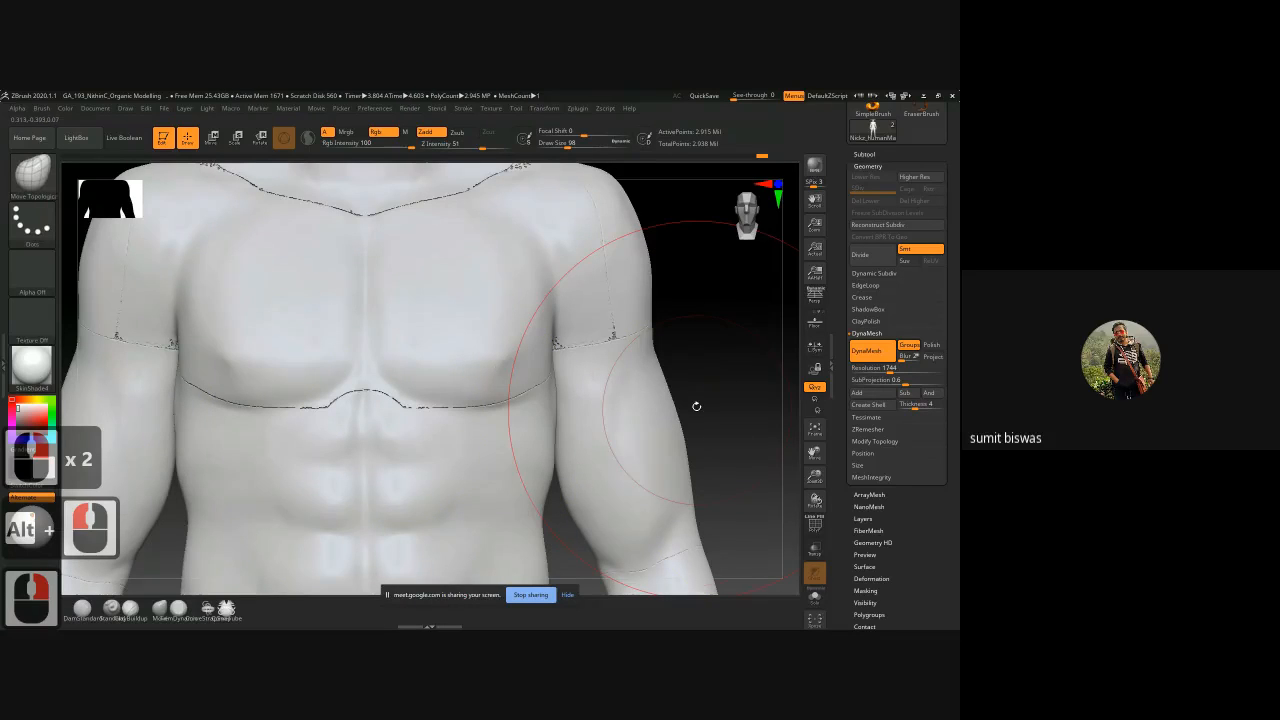
left_click_drag(697, 406, 658, 393)
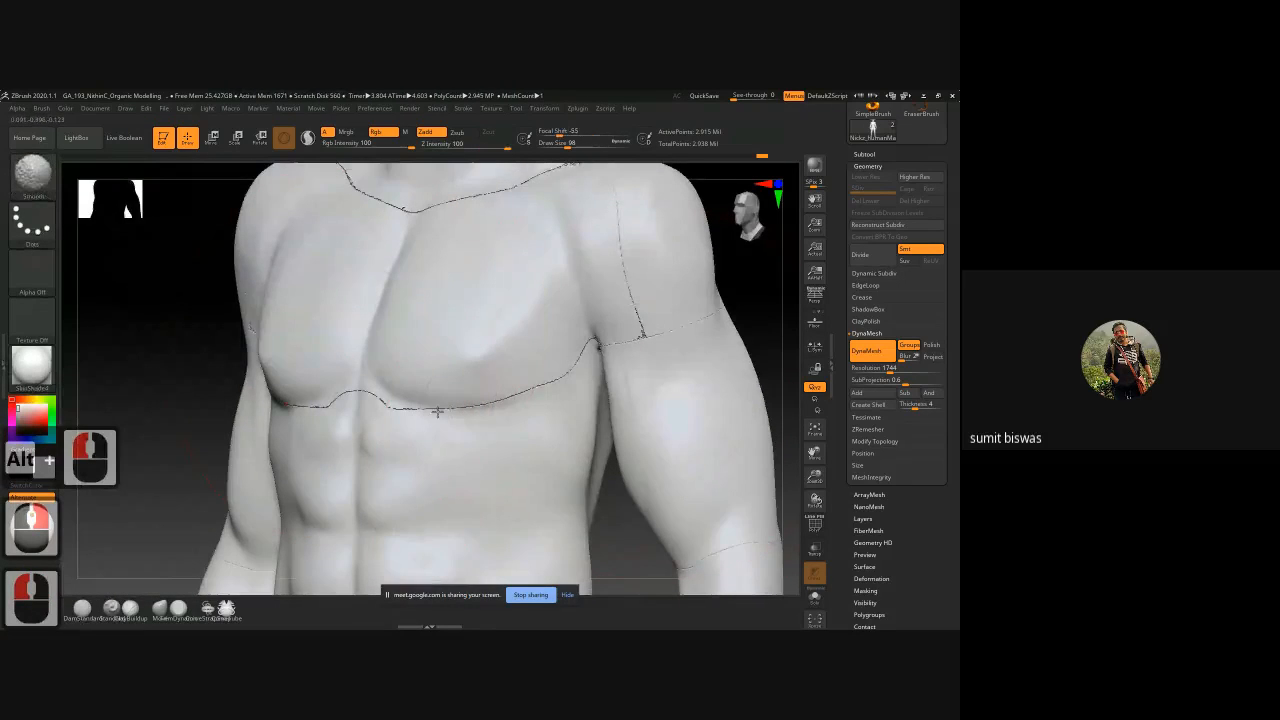
Step: Try to smooth the group seam beneath the pectorals, and undo both the smoothing and the DynaMesh operation
mouse_move(438, 411)
left_mouse_down("shift")
mouse_move(411, 434)
mouse_move(366, 394)
mouse_move(324, 391)
mouse_move(366, 405)
mouse_move(340, 409)
mouse_move(335, 436)
left_mouse_up("shift")
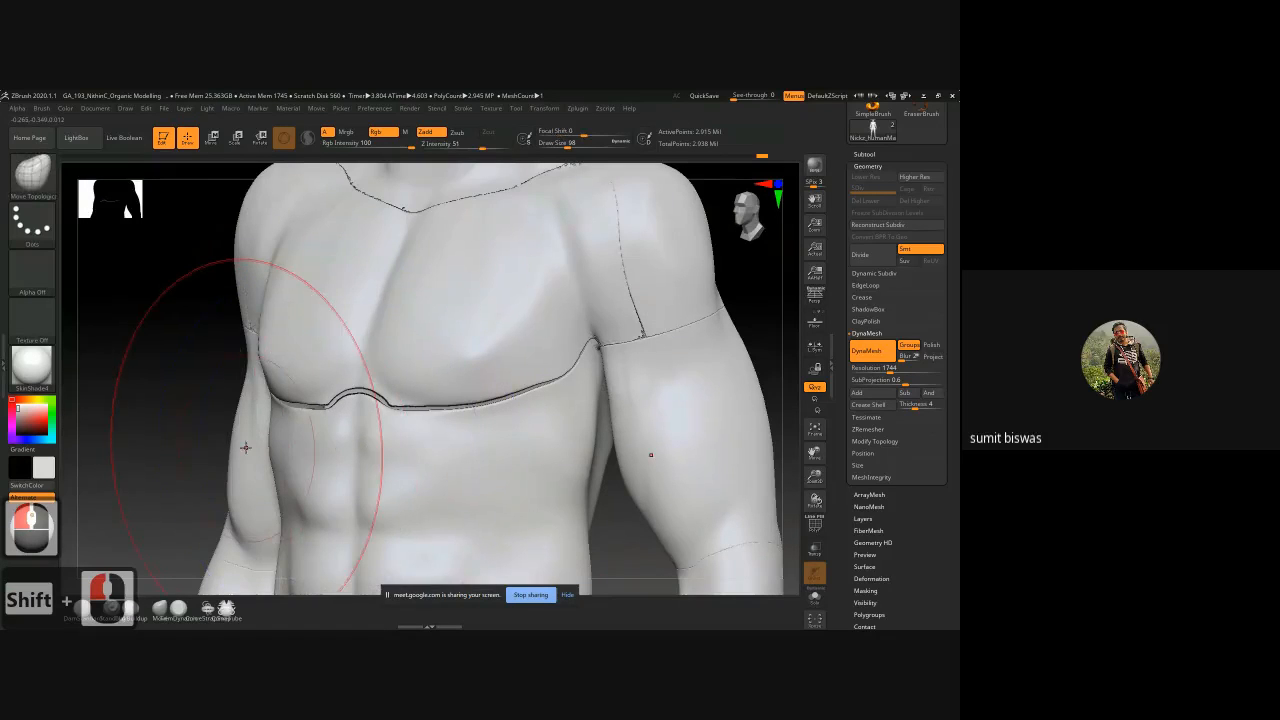
key("ctrl+z")
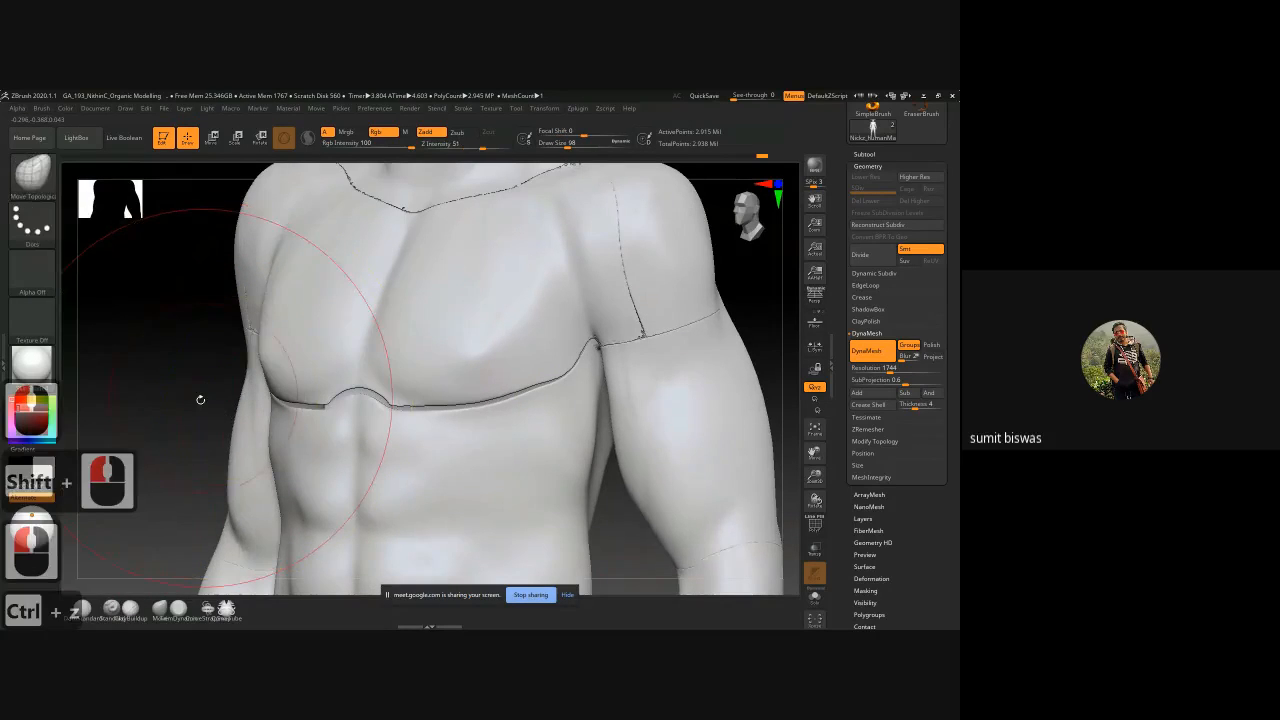
mouse_move(206, 374)
left_mouse_down()
mouse_move(211, 360)
mouse_move(265, 371)
mouse_move(220, 378)
left_mouse_up()
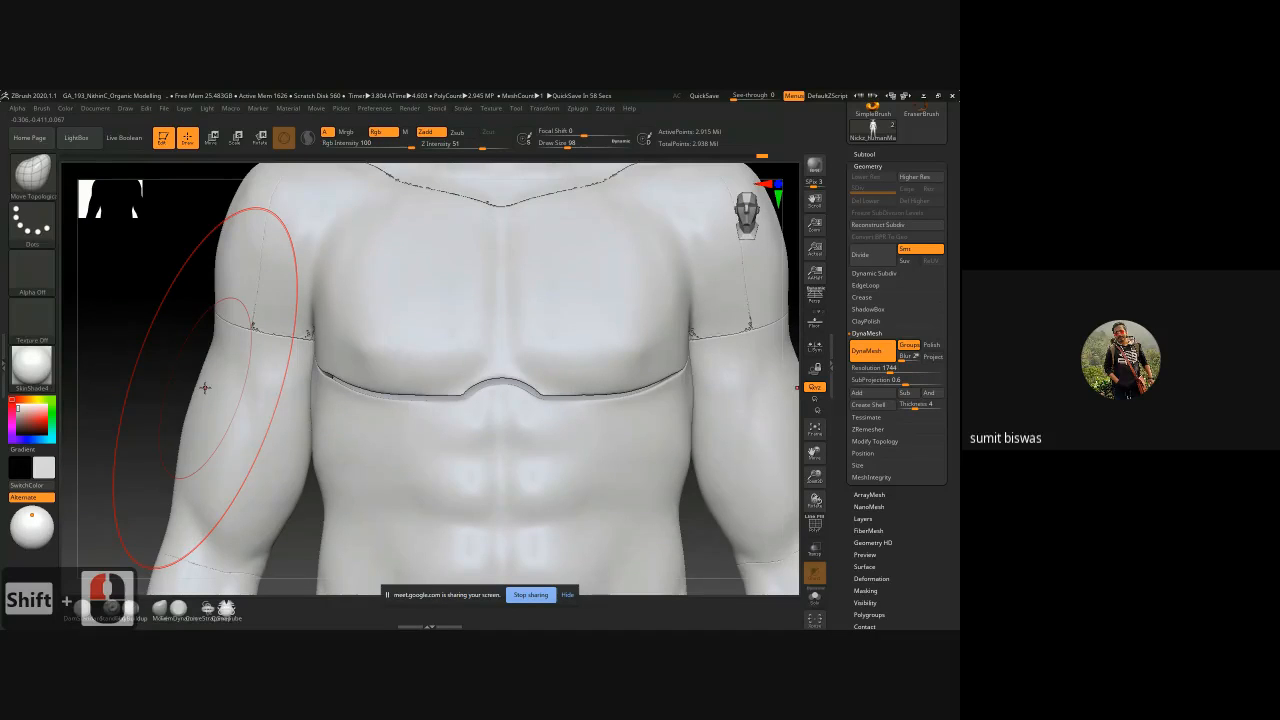
key("ctrl+z")
key("ctrl+z")
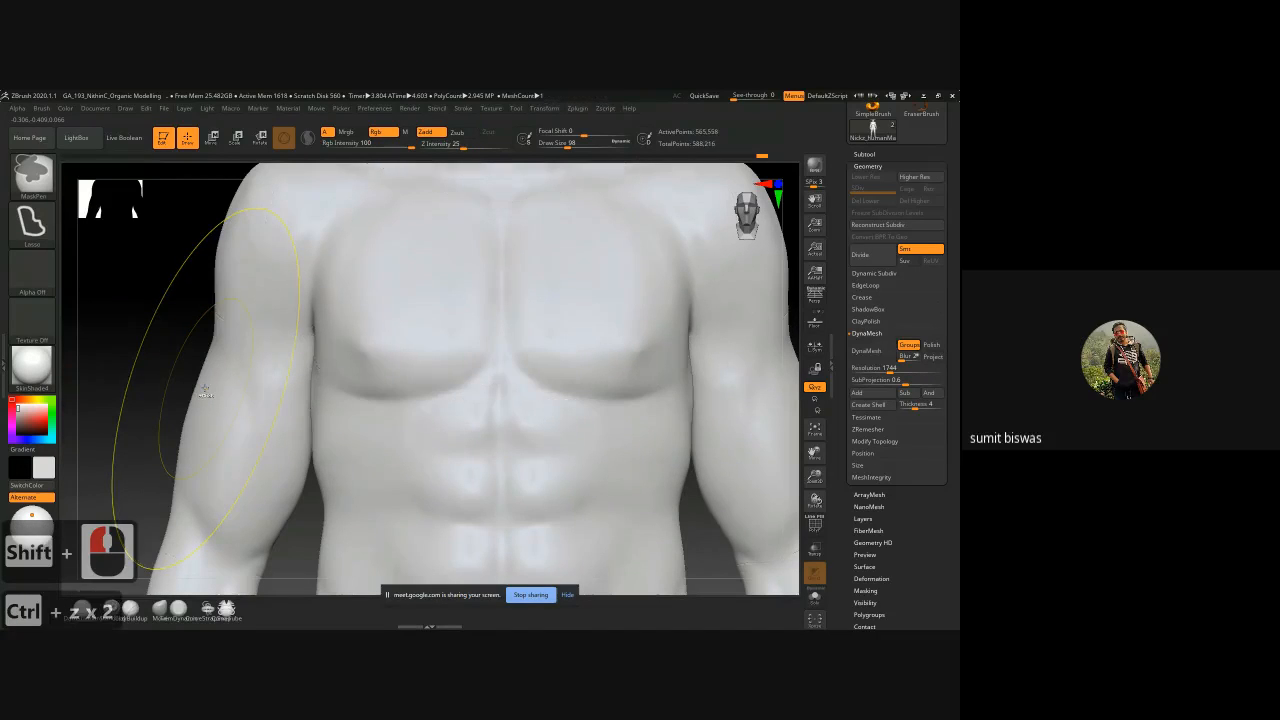
Step: Refine the outline of the waist with the Move Topological brush, reducing the draw size to 66
mouse_move(210, 392)
right_mouse_down("alt")
mouse_move(443, 423)
mouse_move(311, 391)
mouse_move(581, 320)
mouse_move(565, 335)
mouse_move(591, 371)
right_mouse_up("alt")
right_click_drag(360, 420, 339, 398, "alt")
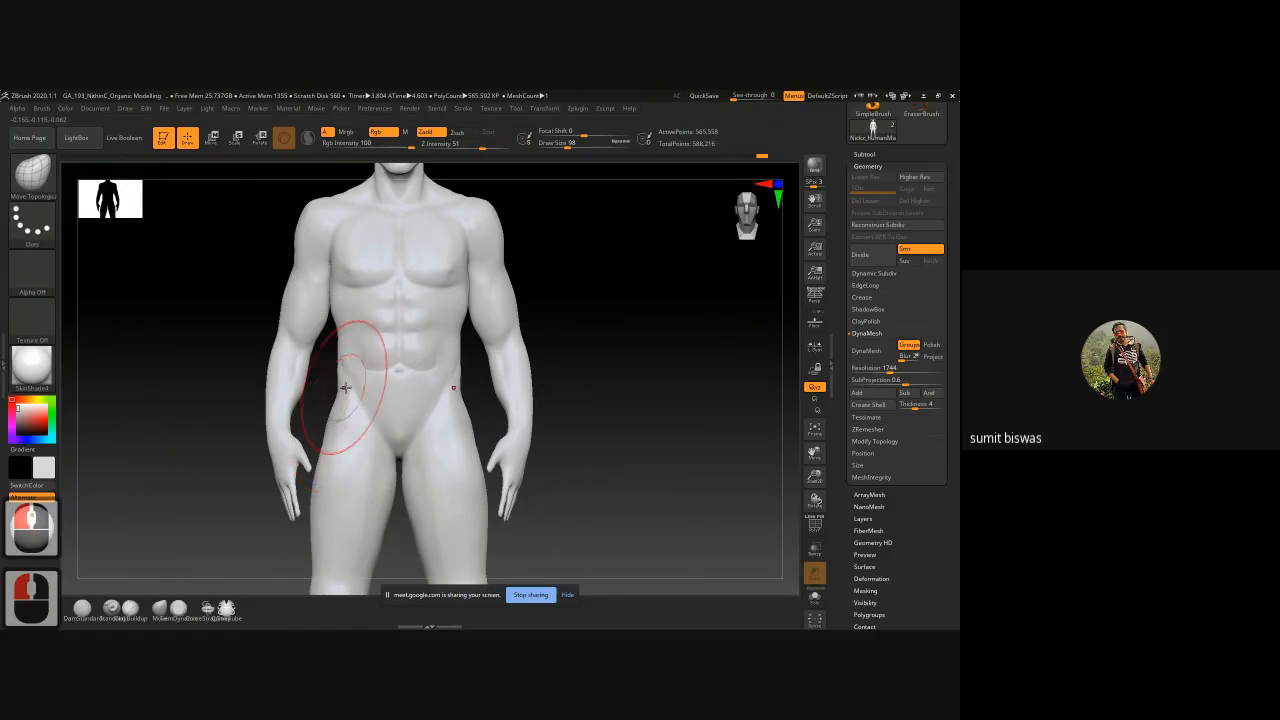
key("bracketleft")
key("bracketleft")
key("bracketleft")
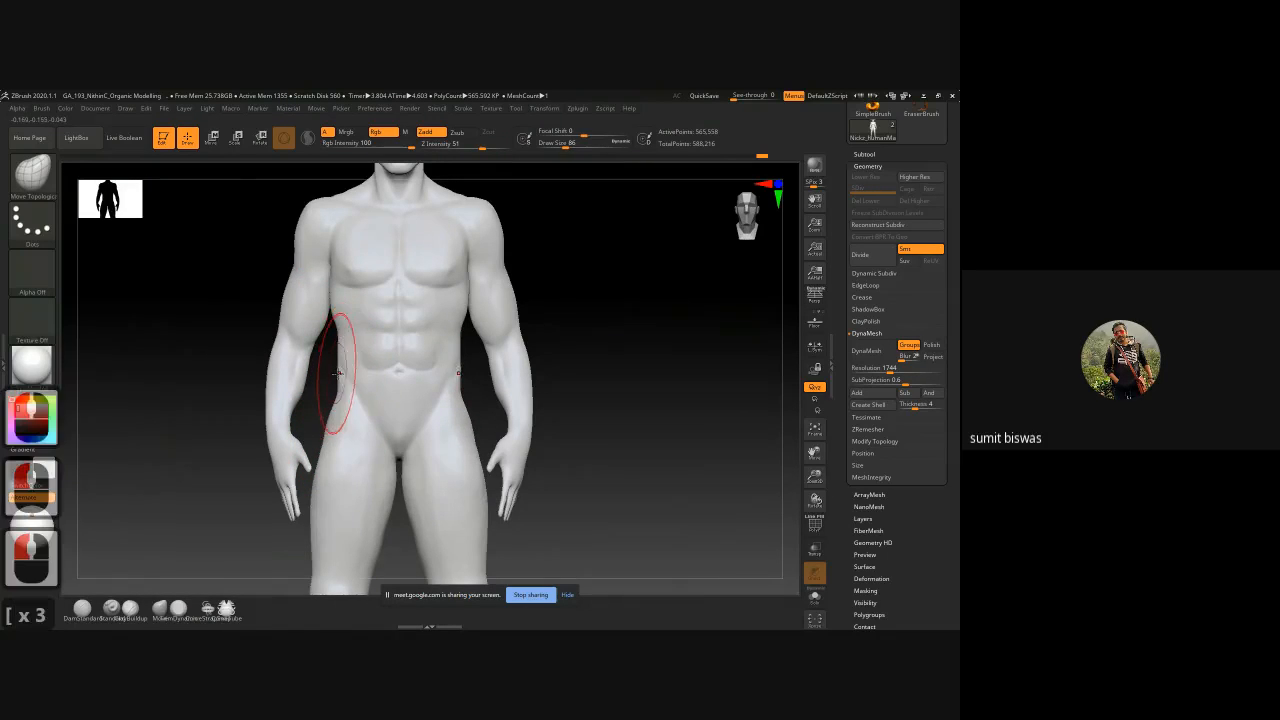
key("bracketleft")
key("bracketleft")
key("bracketleft")
key("bracketleft")
key("bracketleft")
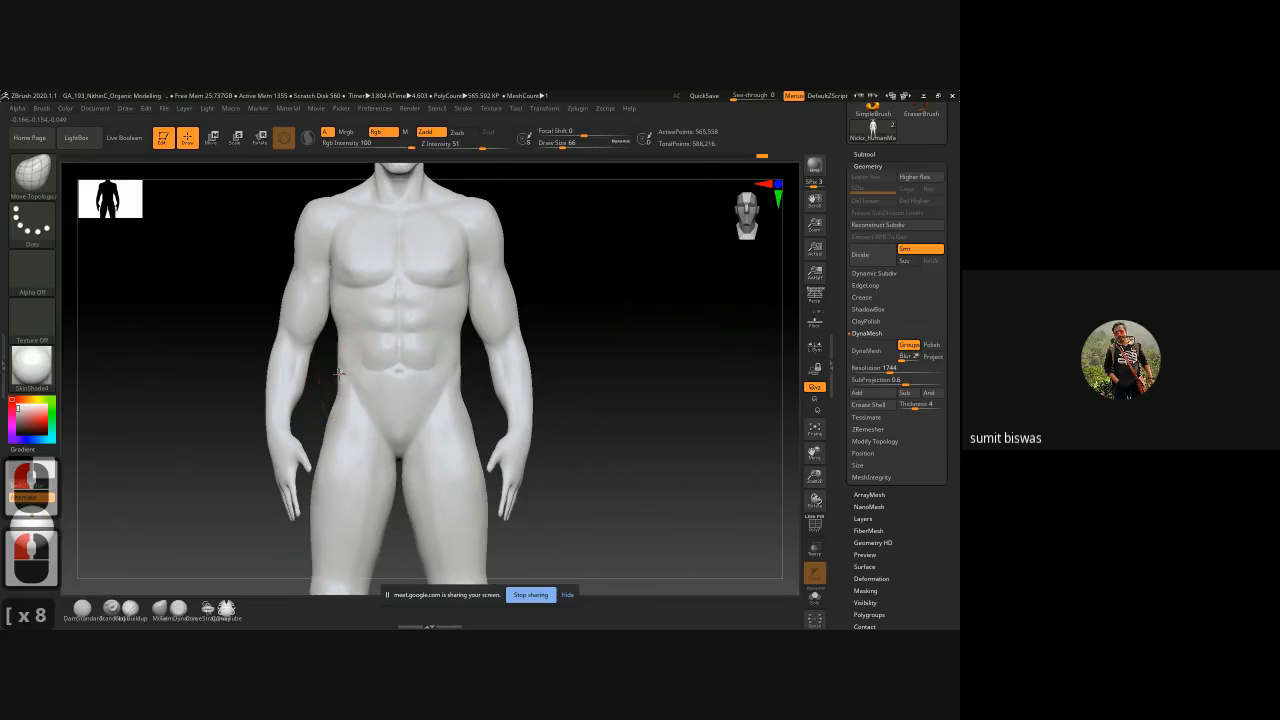
mouse_move(545, 365)
left_mouse_down("shift")
mouse_move(657, 334)
mouse_move(478, 378)
left_mouse_up("shift")
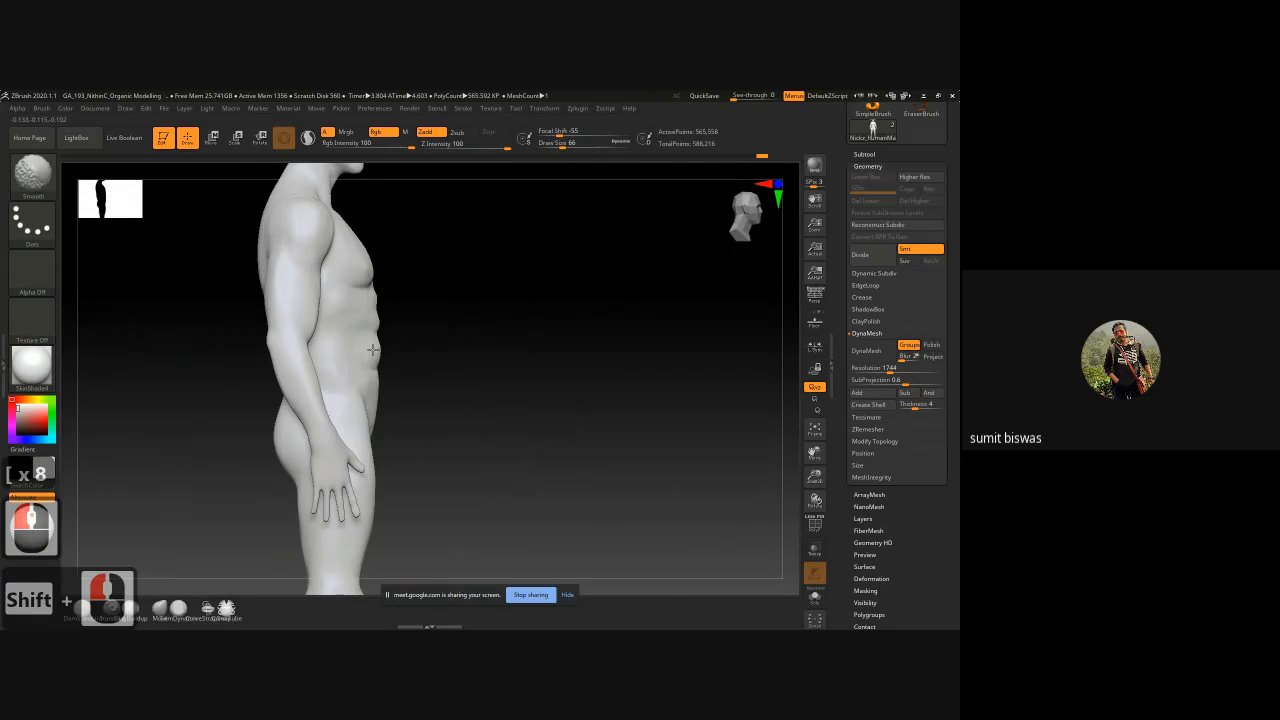
left_click(483, 379, "shift")
left_click_drag(483, 379, 577, 372, "shift")
left_click(431, 313)
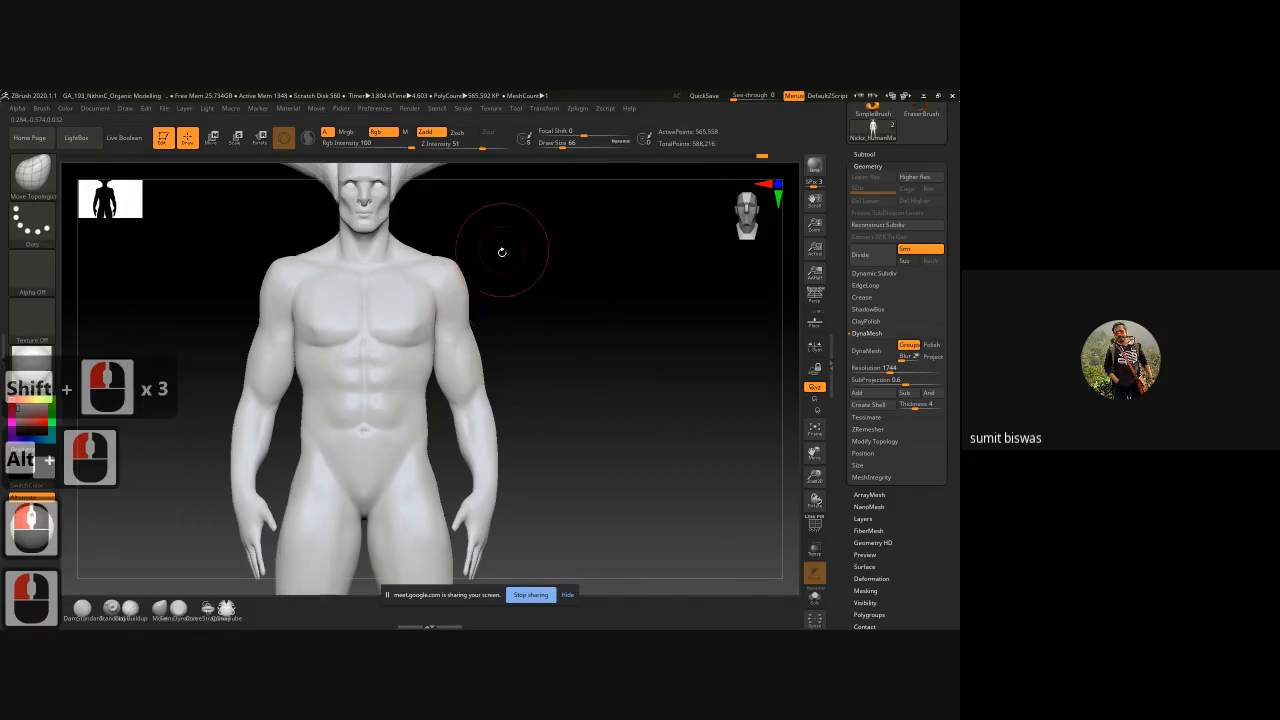
Step: Reshape the outer contour of the shoulders with the Move Topological brush at draw size 90
left_click(480, 288)
key("bracketright")
key("bracketright")
key("bracketright")
key("bracketright")
key("bracketright")
key("bracketright")
key("bracketright")
left_click_drag(465, 288, 453, 267)
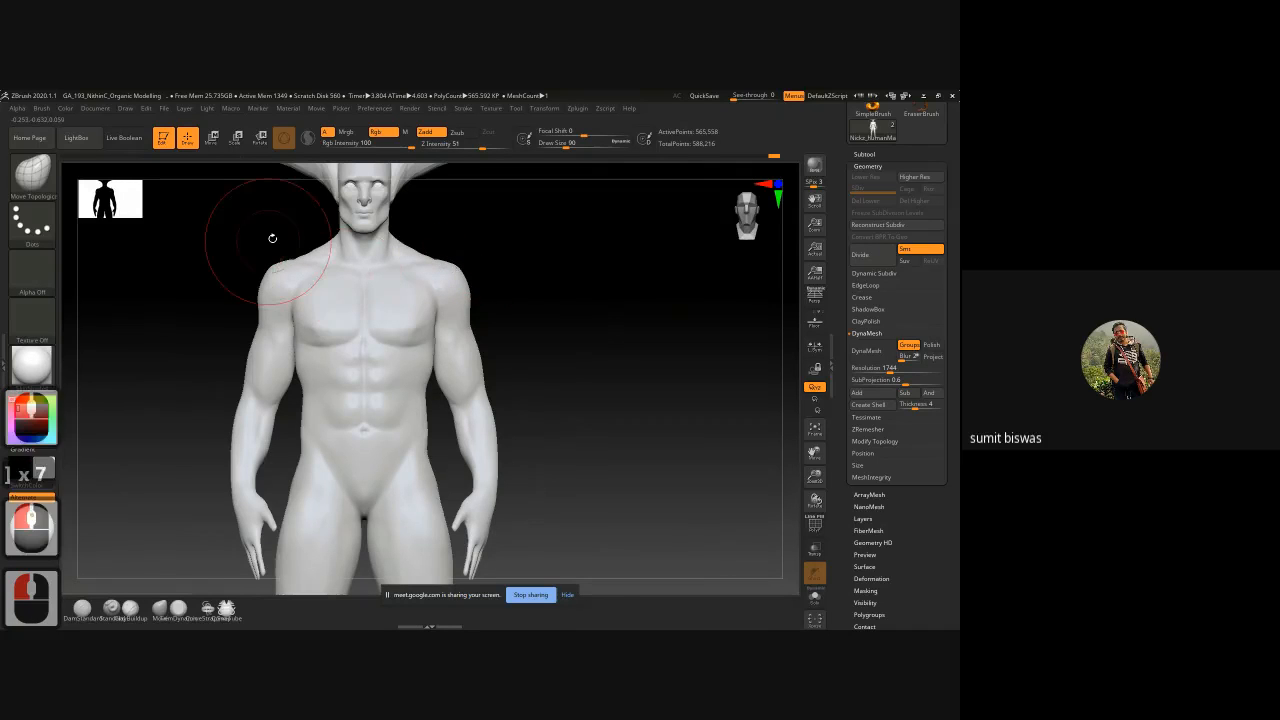
Step: Adjust the trapezius slope between neck and shoulder with the Move Topological brush at draw size 54
key("bracketleft")
key("bracketleft")
key("bracketleft")
key("bracketleft")
key("bracketleft")
key("bracketleft")
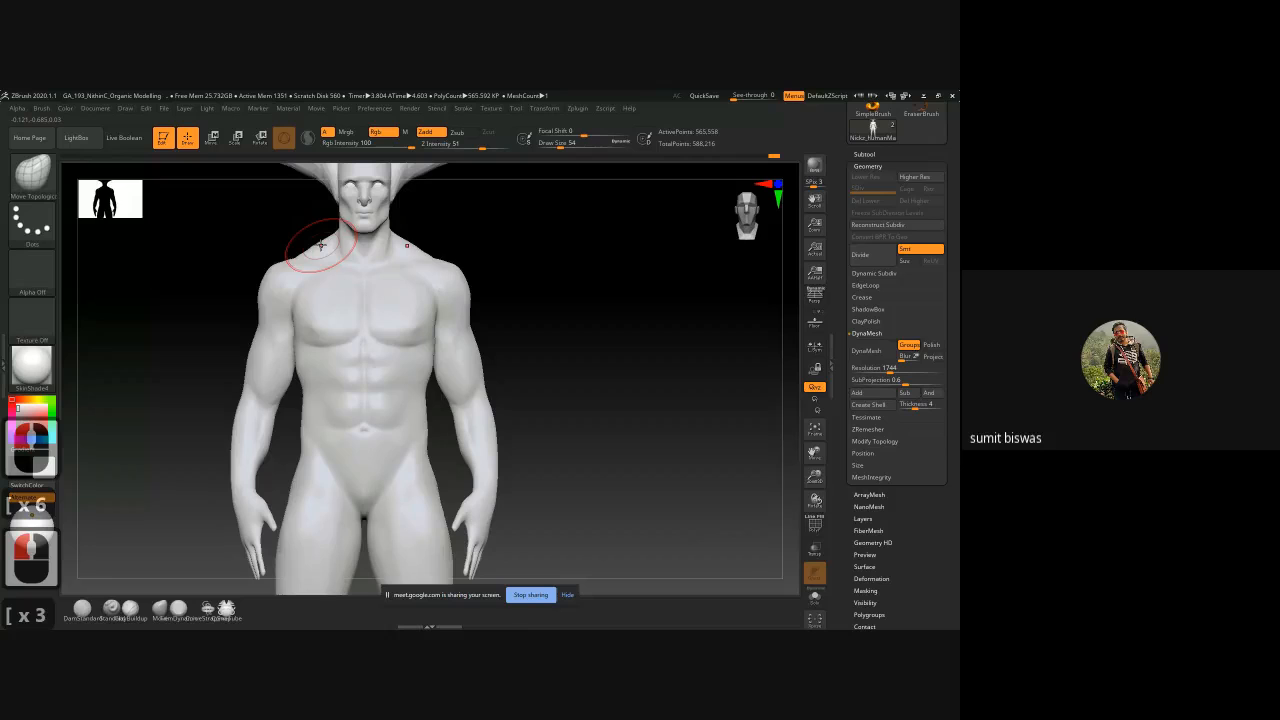
left_click_drag(321, 245, 314, 250)
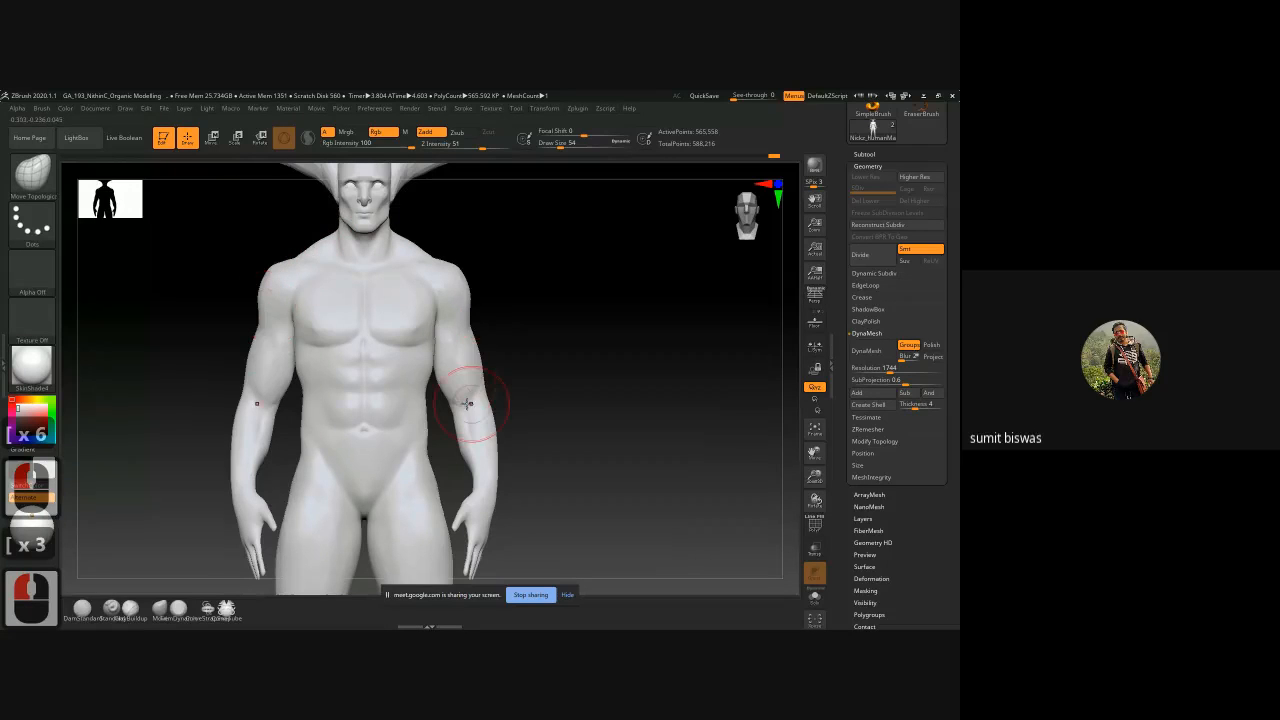
Step: Undo the last move stroke and adjust the inner contour of the arms around the elbows
left_click_drag(569, 362, 540, 357)
key("ctrl+z")
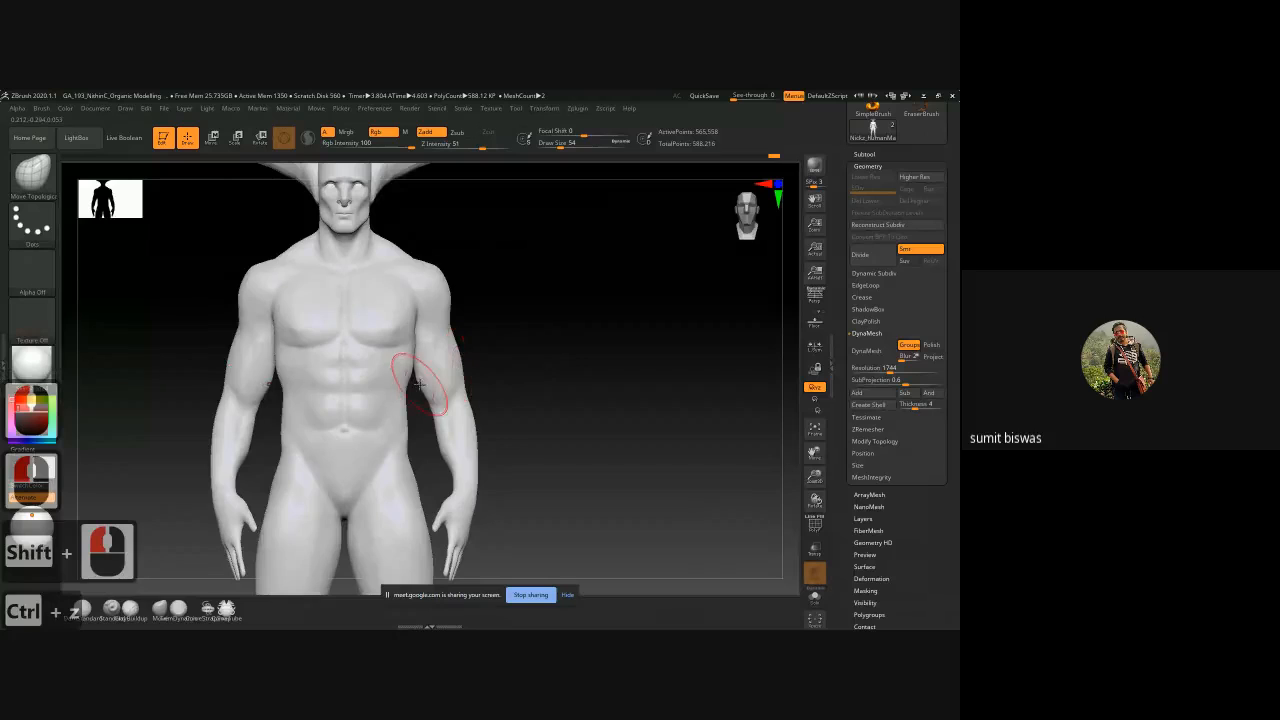
left_click_drag(425, 380, 414, 371)
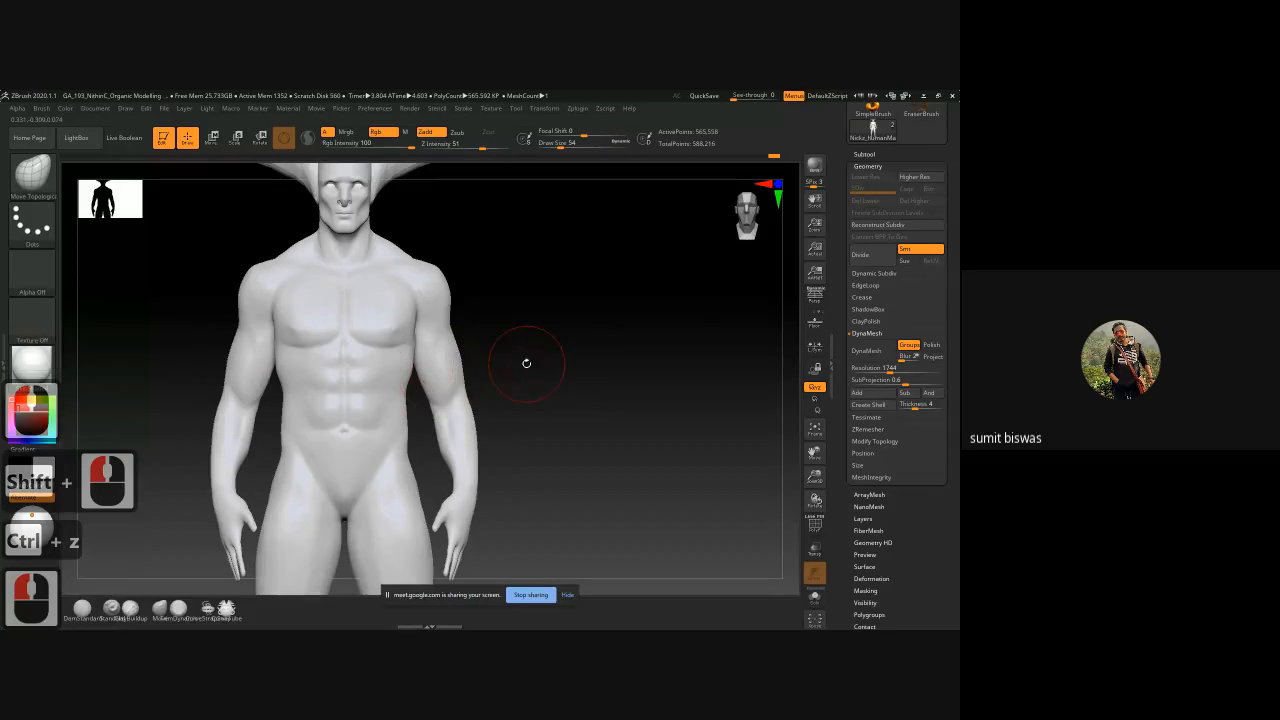
left_click(455, 352, "shift")
left_click_drag(529, 417, 505, 345, "alt")
left_click_drag(426, 389, 419, 391)
mouse_move(534, 387)
left_mouse_down("alt")
mouse_move(548, 346)
mouse_move(551, 371)
mouse_move(623, 434)
mouse_move(494, 395)
mouse_move(597, 419)
left_mouse_up("alt")
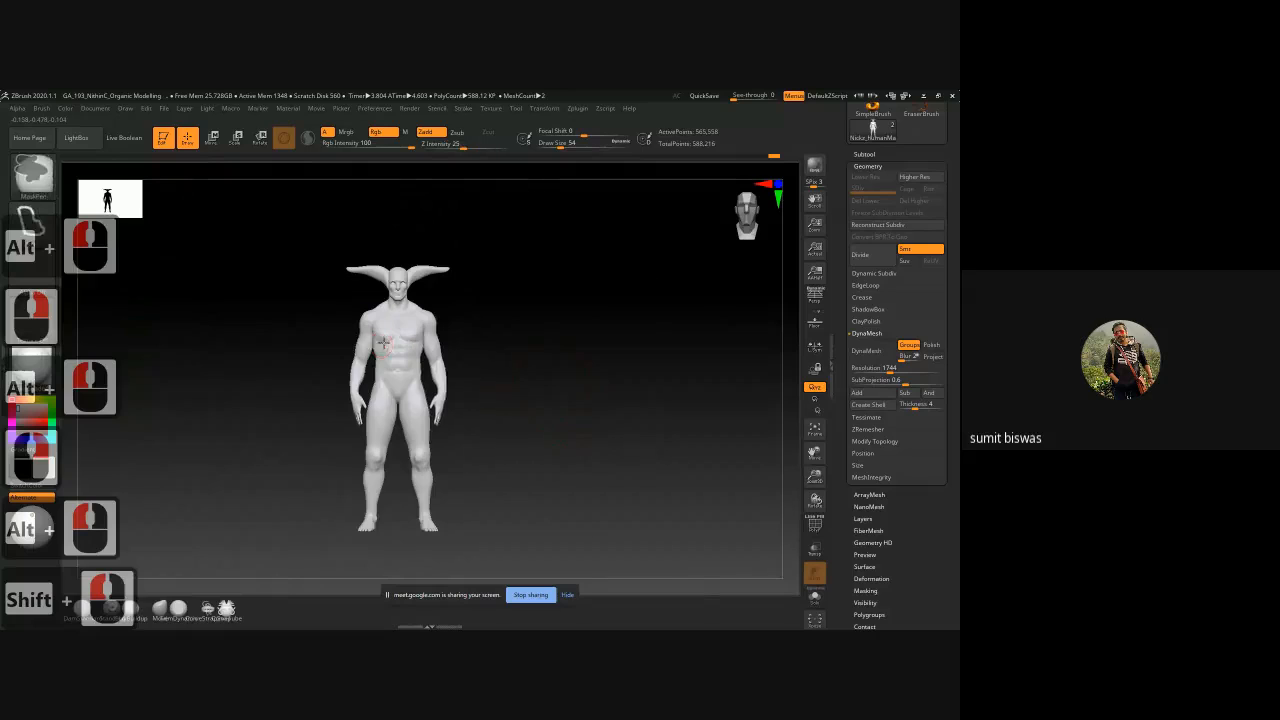
Step: Build up the lower edges of the pectorals with the ClayBuildup brush at draw size 26
scroll(378, 340, "up", 5)
left_click_drag(211, 366, 208, 339)
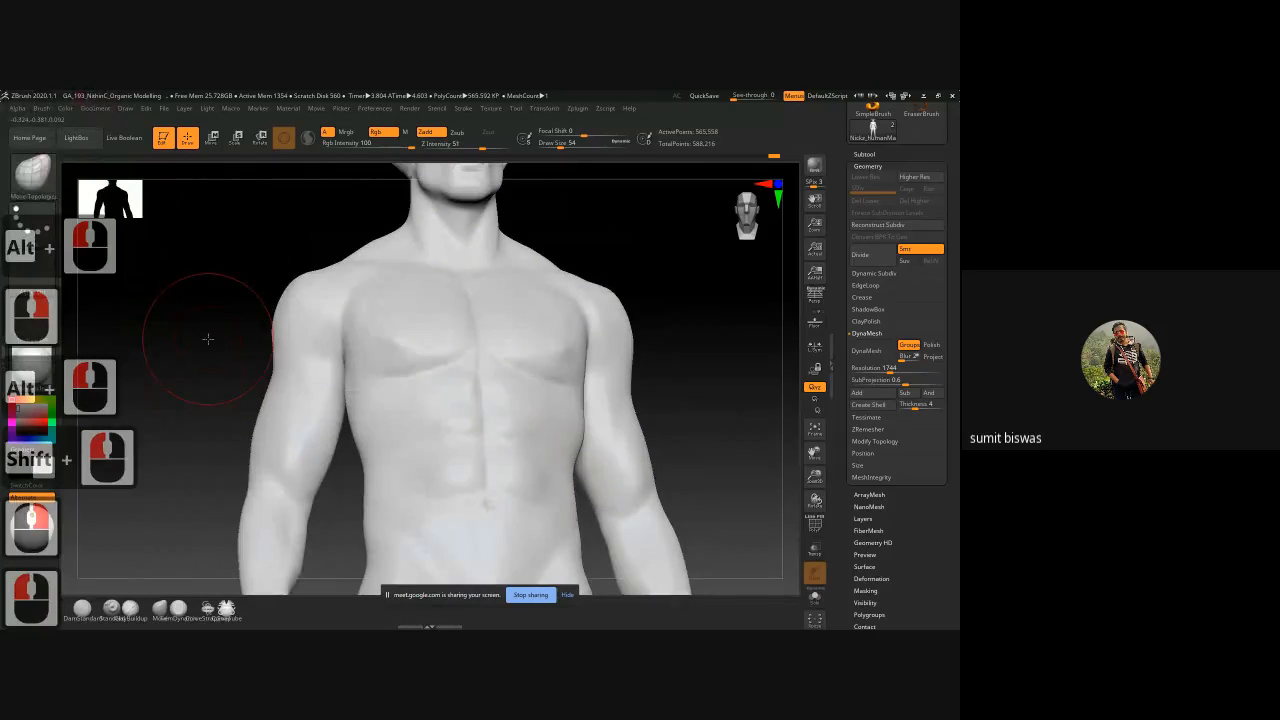
key("b")
key("c")
key("b")
key("bracketleft")
key("bracketleft")
key("bracketleft")
key("bracketleft")
key("bracketleft")
key("bracketleft")
key("bracketleft")
key("bracketleft")
key("bracketleft")
key("bracketleft")
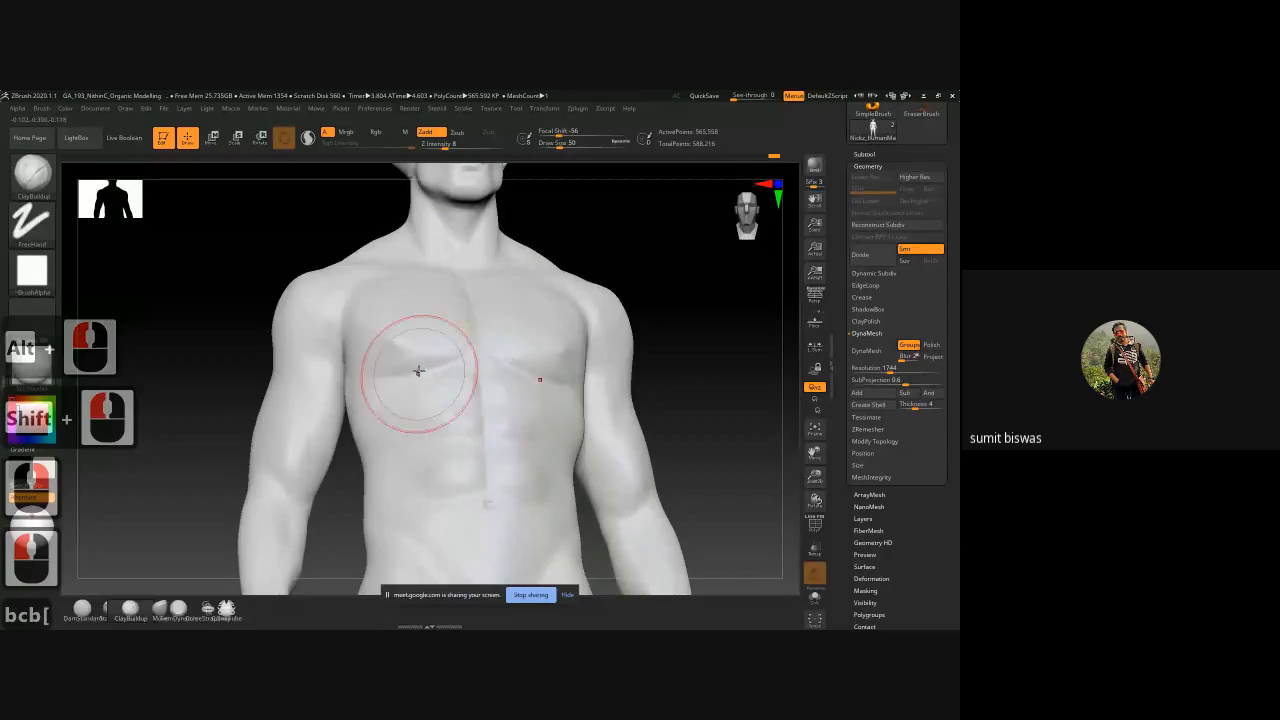
key("bracketright")
key("bracketright")
mouse_move(400, 344)
left_mouse_down()
mouse_move(387, 358)
mouse_move(405, 349)
left_mouse_up()
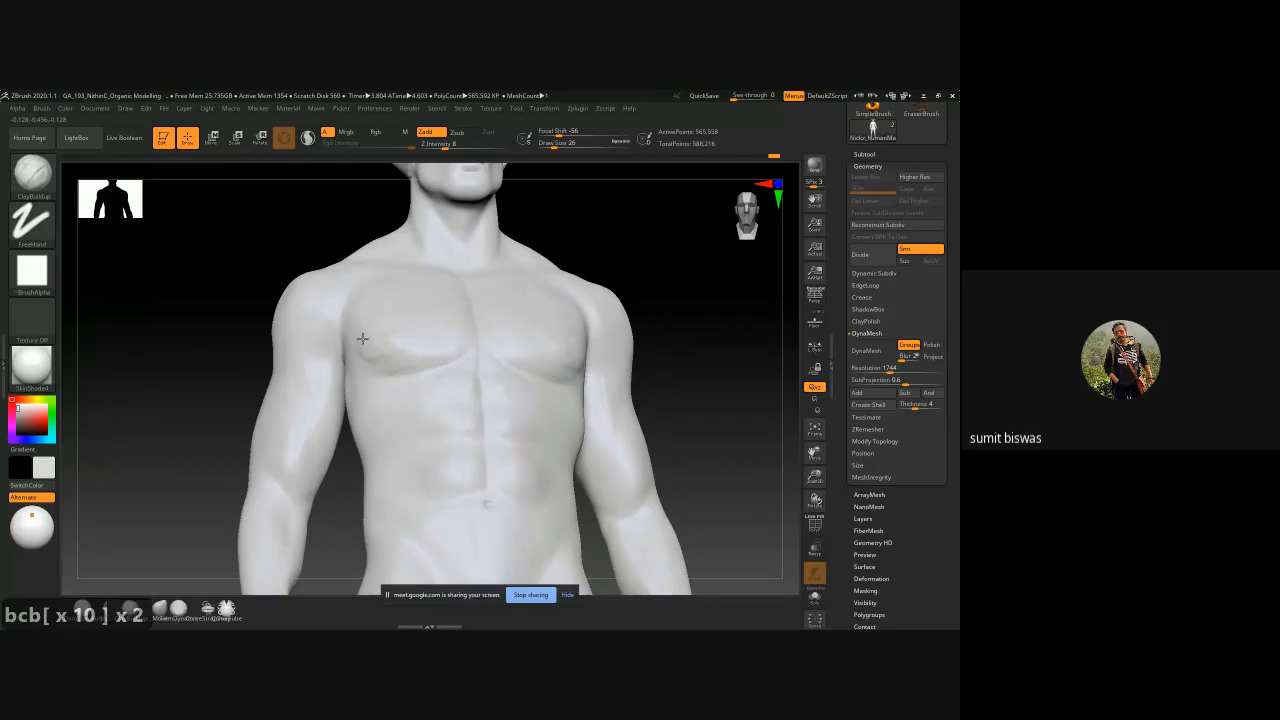
mouse_move(402, 363)
left_mouse_down()
mouse_move(421, 352)
mouse_move(383, 352)
left_mouse_up()
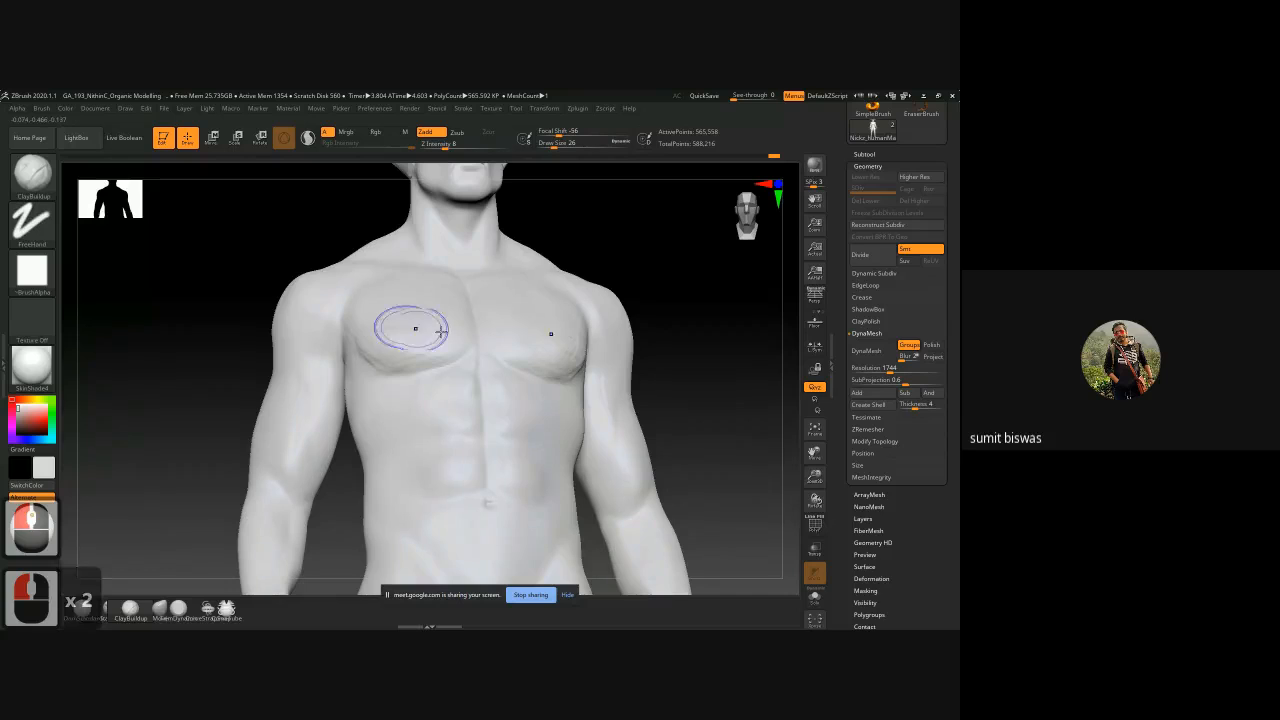
Step: Smooth the added clay across the lower and upper pectorals
key("shift")
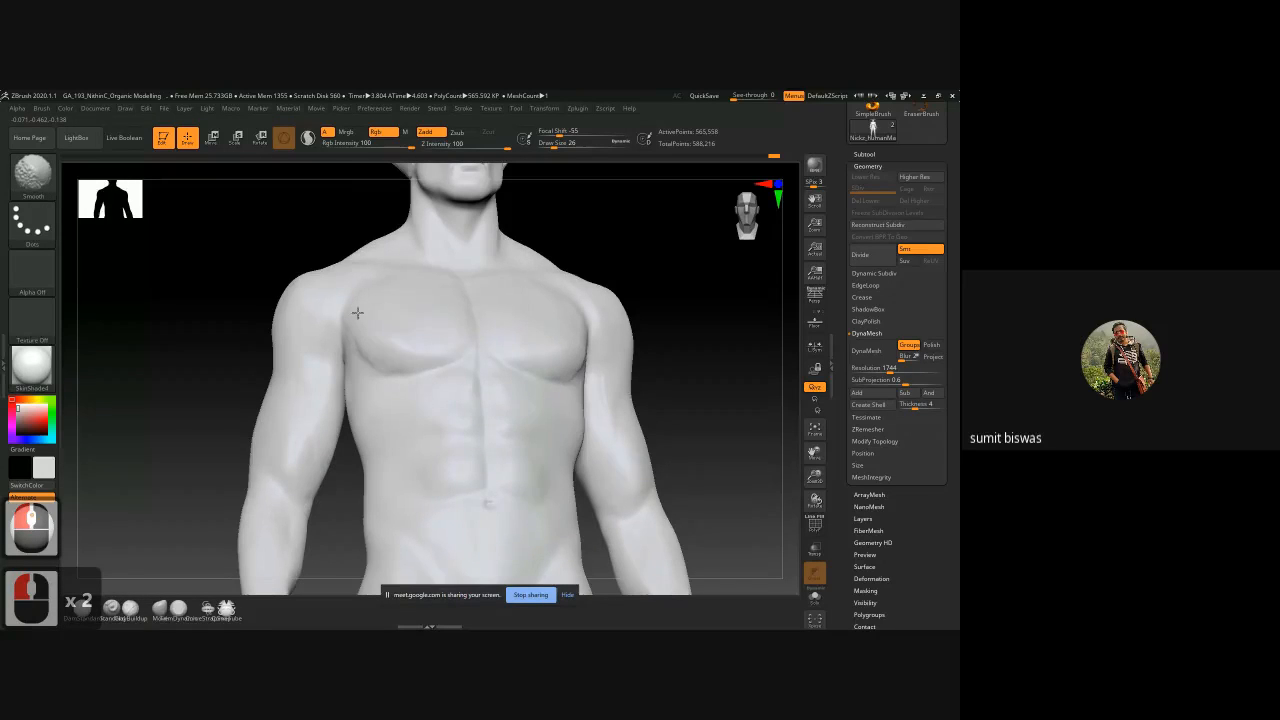
left_click_drag(369, 352, 409, 351, "shift")
mouse_move(663, 309)
left_mouse_down("shift")
mouse_move(447, 343)
mouse_move(403, 304)
mouse_move(434, 343)
left_mouse_up("shift")
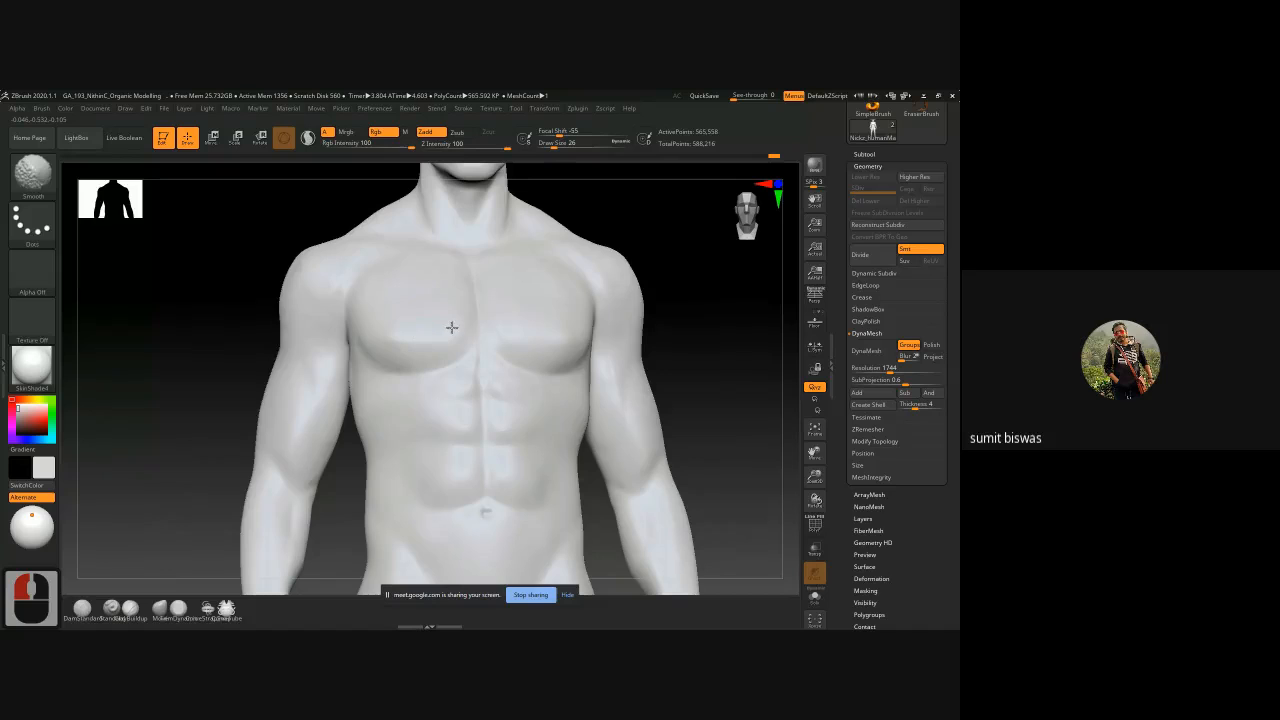
left_click_drag(391, 293, 376, 300, "shift")
Step: Build up muscle volume on the front of the shoulder where the deltoid meets the chest
left_click_drag(202, 282, 168, 335, "alt")
mouse_move(379, 318)
left_mouse_down()
mouse_move(343, 307)
mouse_move(331, 318)
mouse_move(348, 308)
mouse_move(314, 283)
mouse_move(306, 291)
left_mouse_up()
mouse_move(300, 295)
left_mouse_down()
mouse_move(277, 347)
mouse_move(303, 330)
mouse_move(286, 283)
mouse_move(303, 271)
mouse_move(240, 263)
mouse_move(226, 246)
mouse_move(210, 292)
mouse_move(254, 420)
left_mouse_up()
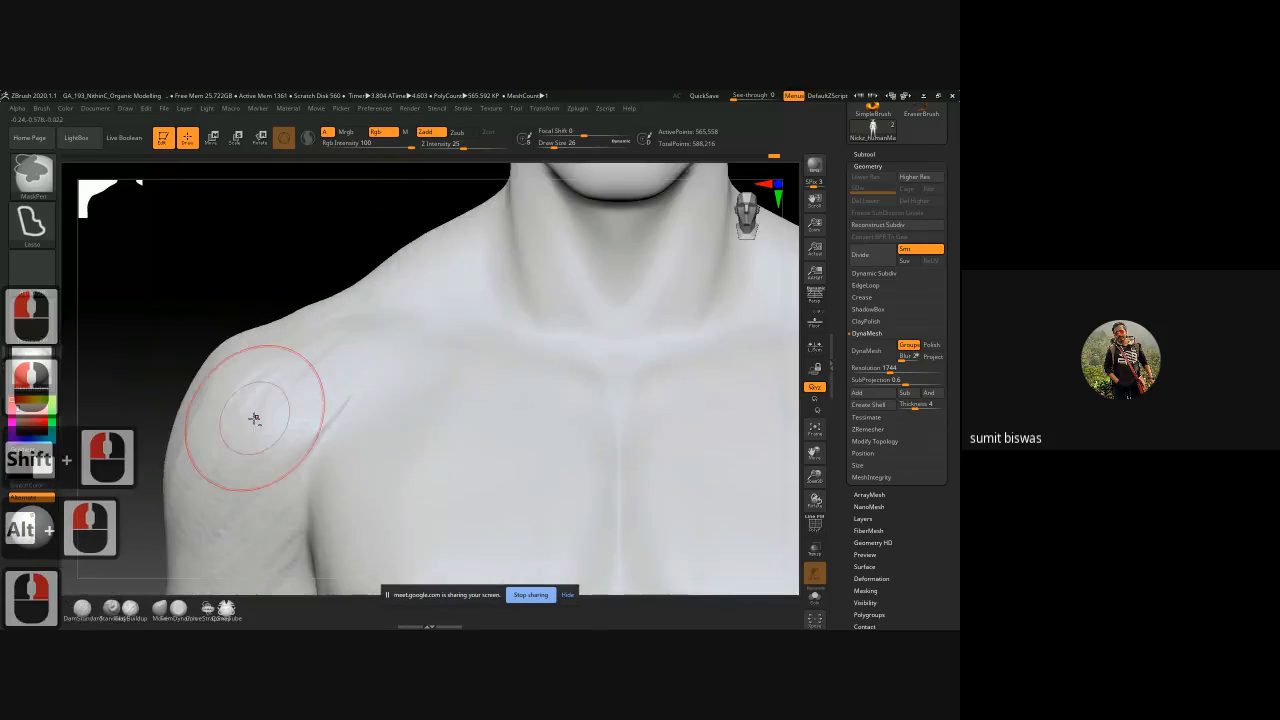
Step: Sculpt the collarbones from the shoulders to the base of the neck with ClayBuildup at draw size 14
mouse_move(337, 294)
left_mouse_down()
mouse_move(370, 312)
mouse_move(486, 323)
left_mouse_up()
key("bracketleft")
key("bracketleft")
key("bracketleft")
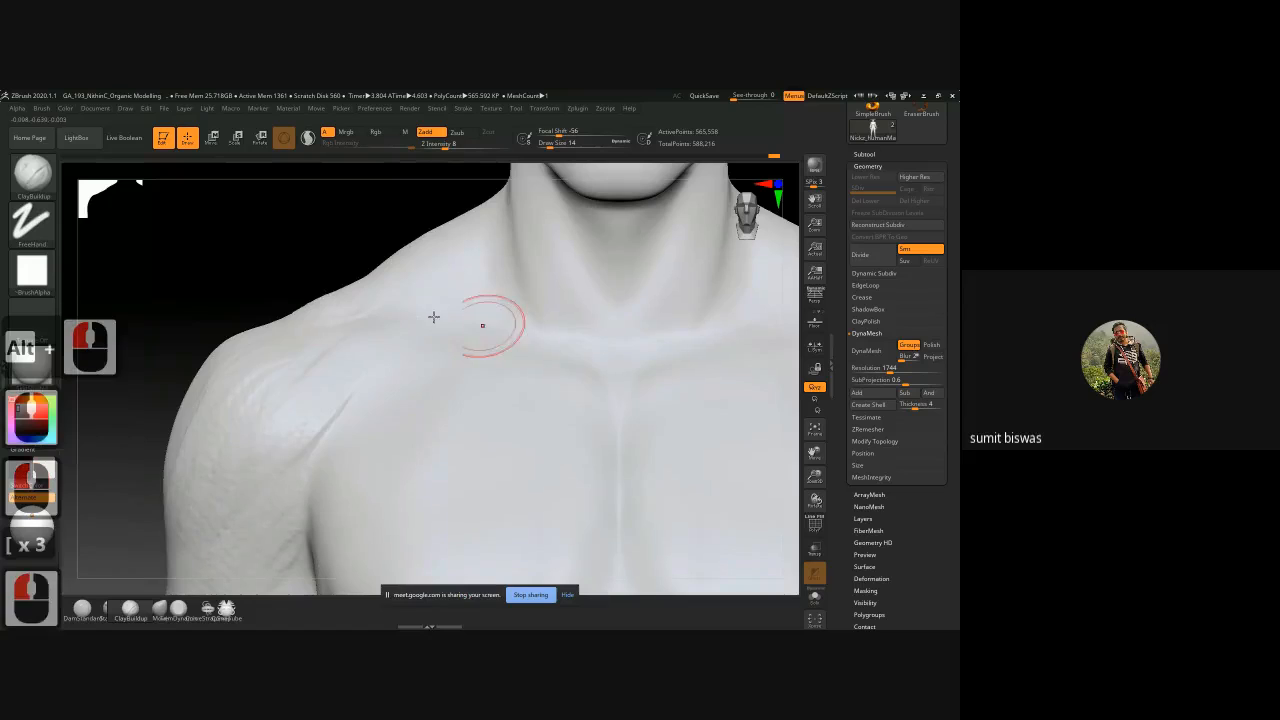
left_click_drag(308, 302, 471, 351)
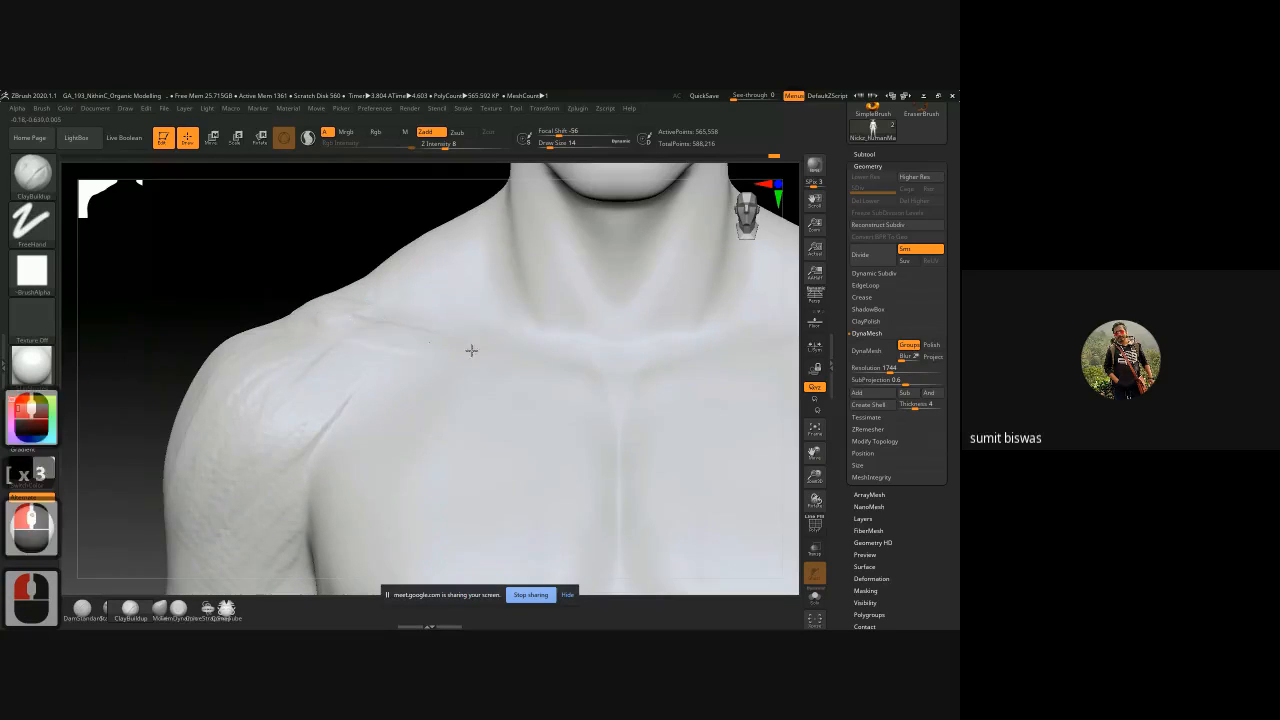
mouse_move(391, 335)
left_mouse_down()
mouse_move(586, 364)
mouse_move(560, 355)
left_mouse_up()
left_click_drag(352, 332, 536, 353)
Step: Sculpt the diagonal side neck muscles and the trapezius above the collarbones, enlarging the ClayBuildup draw size to 22
mouse_move(528, 217)
left_mouse_down()
mouse_move(594, 319)
mouse_move(582, 318)
left_mouse_up()
key("bracketright")
key("bracketright")
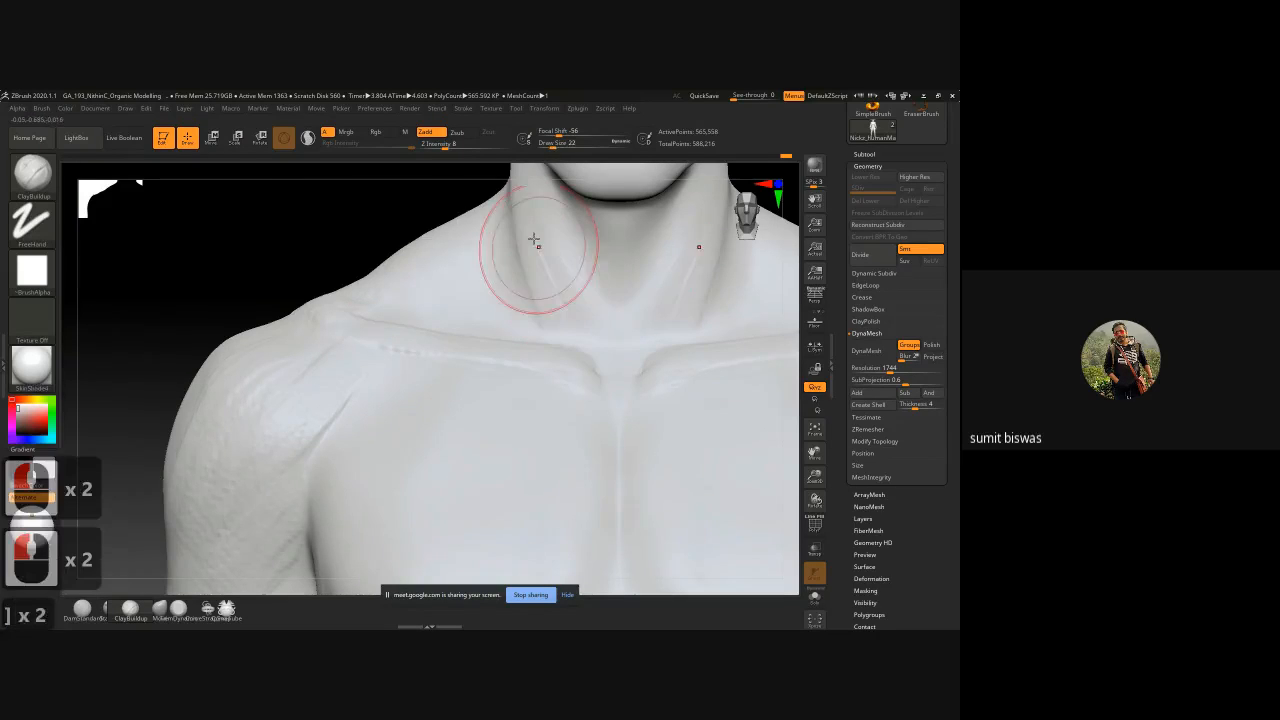
mouse_move(534, 239)
left_mouse_down()
mouse_move(578, 324)
mouse_move(546, 284)
mouse_move(565, 322)
left_mouse_up()
mouse_move(450, 316)
left_mouse_down()
mouse_move(496, 317)
mouse_move(483, 317)
left_mouse_up()
left_click_drag(489, 261, 463, 332)
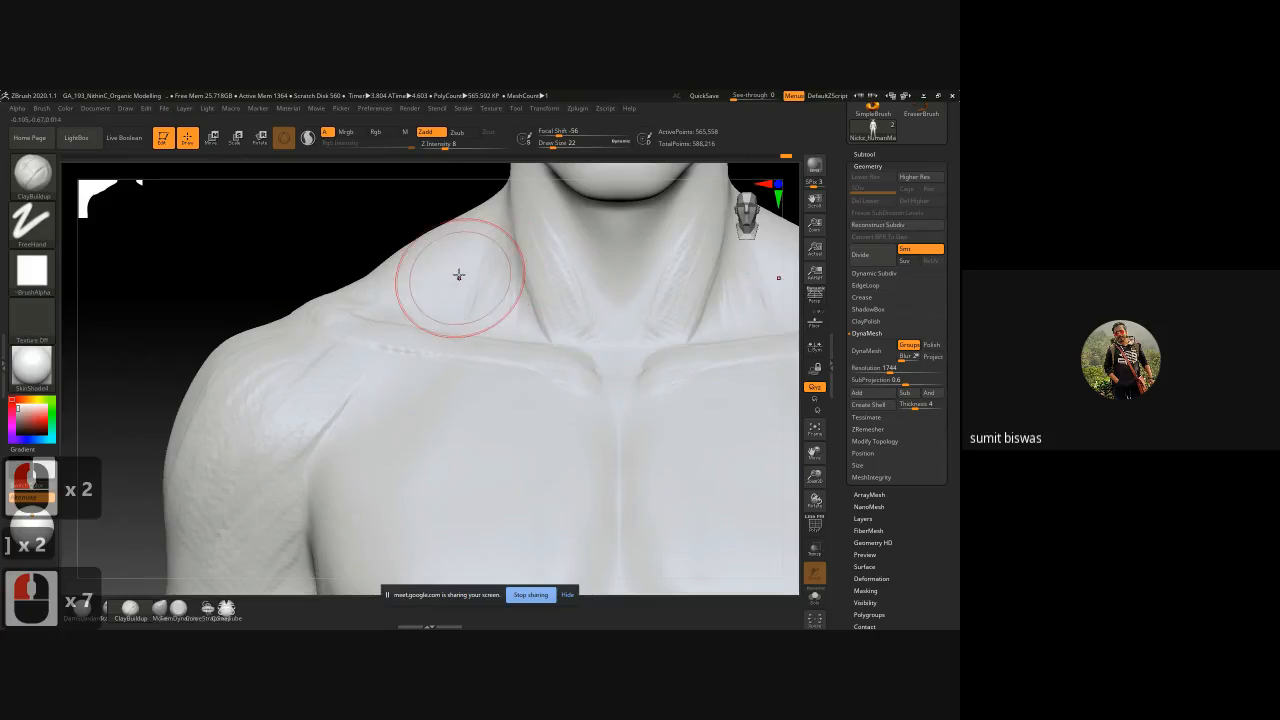
Step: Build up the trapezius slope between the neck and the shoulder with ClayBuildup
mouse_move(457, 275)
left_mouse_down()
mouse_move(431, 291)
mouse_move(502, 310)
mouse_move(510, 332)
left_mouse_up()
key("ctrl")
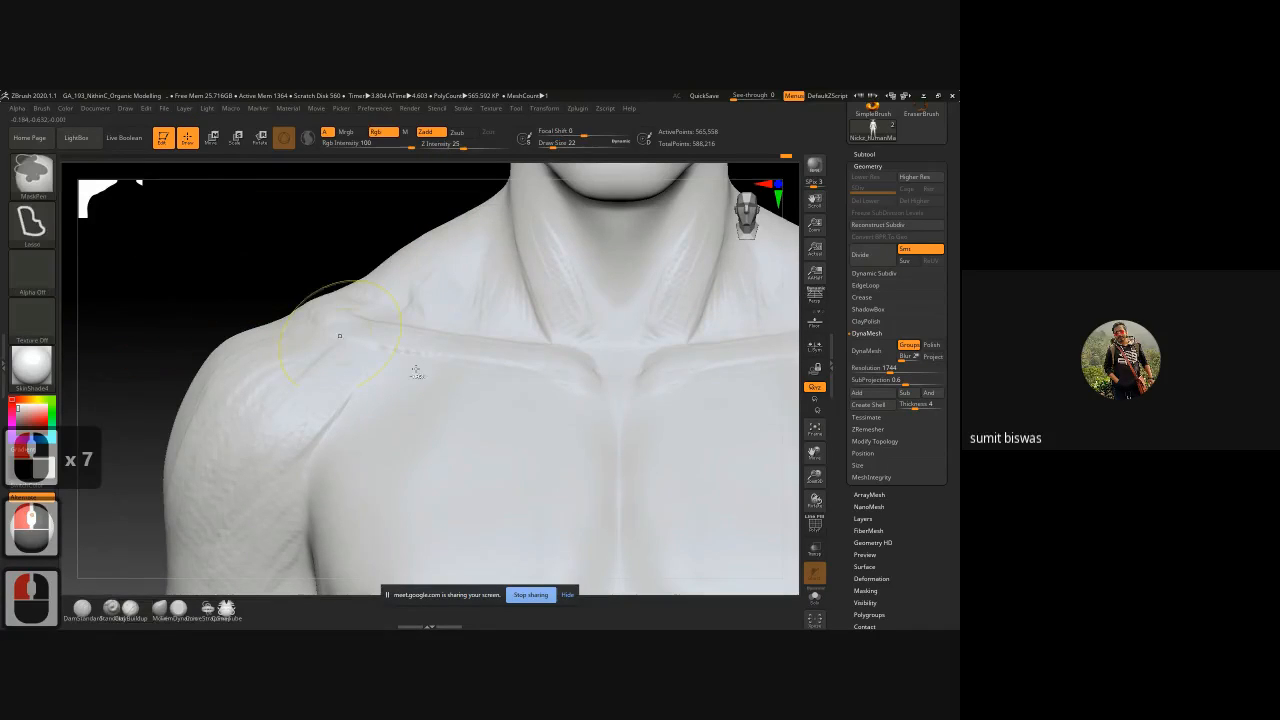
right_click_drag(451, 397, 494, 588, "ctrl")
right_click_drag(689, 437, 628, 319, "alt")
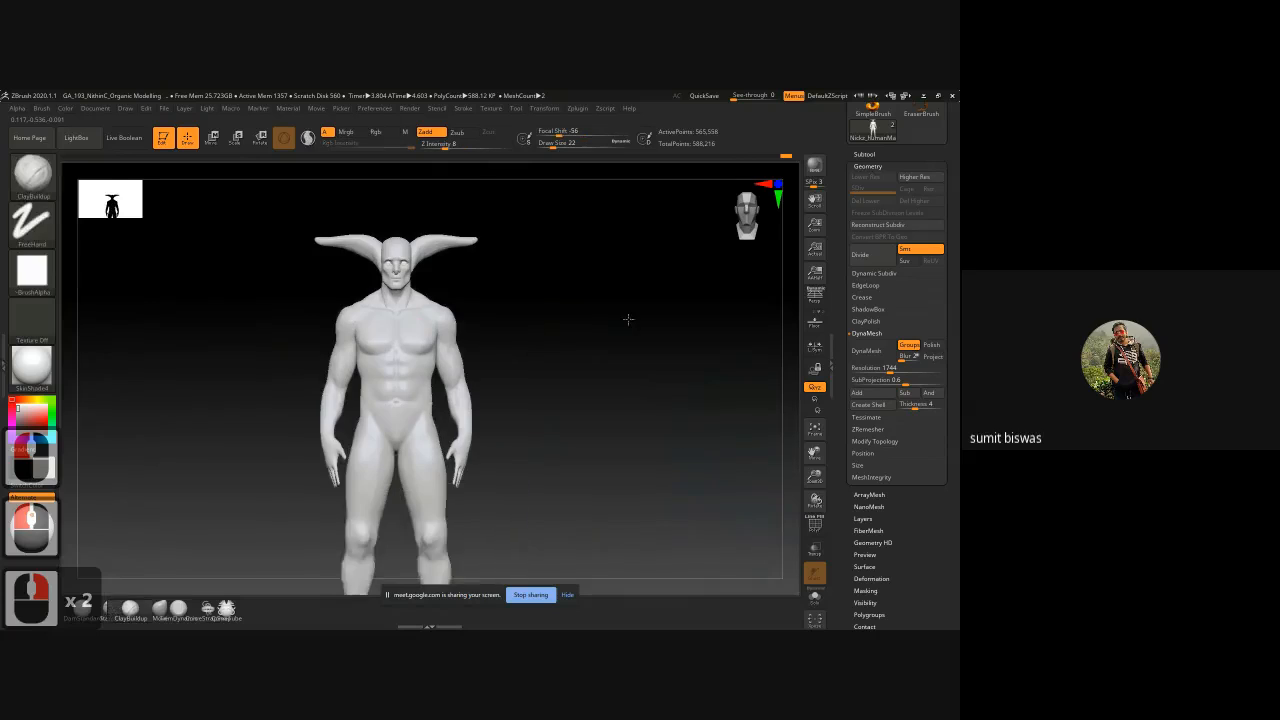
Step: Enlarge the ClayBuildup draw size to 38 and build up the obliques along the sides of the waist above the hips
left_click_drag(628, 319, 621, 278, "alt")
right_click_drag(434, 384, 508, 438, "ctrl")
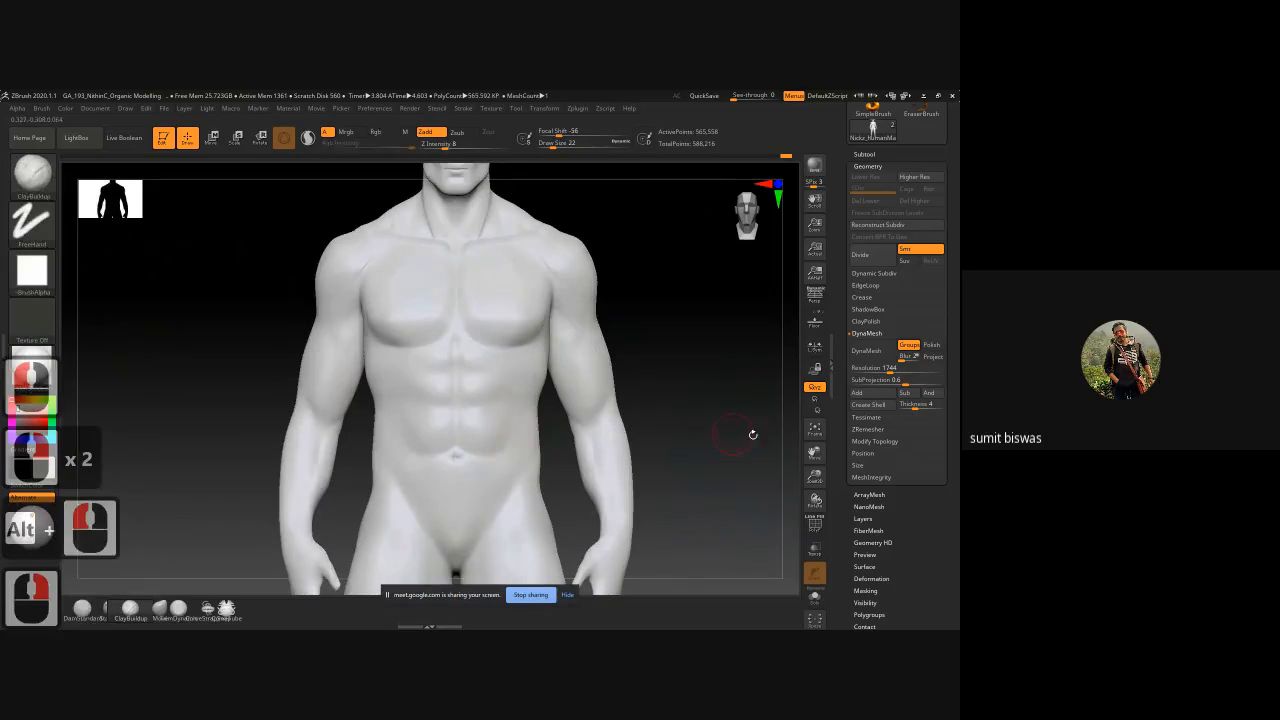
left_click_drag(724, 424, 634, 321, "alt")
left_click_drag(425, 380, 420, 386)
key("bracketright")
key("bracketright")
key("bracketright")
key("bracketright")
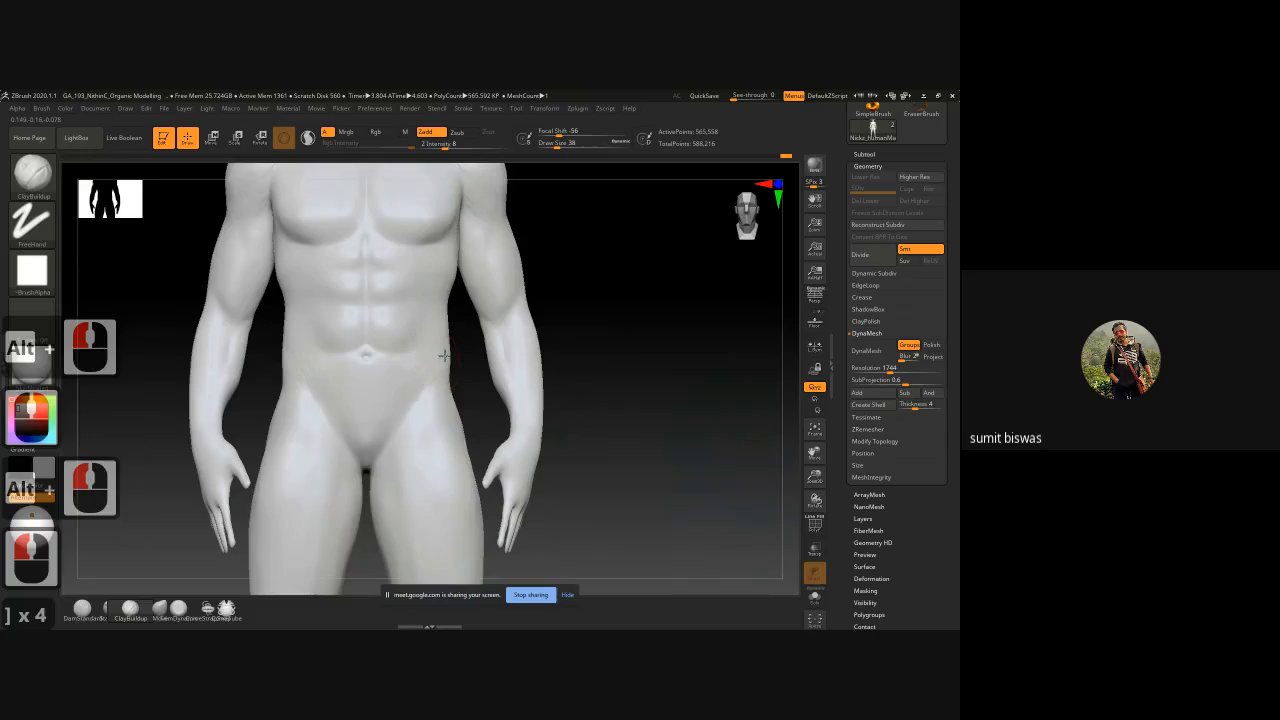
mouse_move(451, 347)
left_mouse_down()
mouse_move(434, 334)
mouse_move(445, 326)
mouse_move(455, 342)
mouse_move(440, 350)
left_mouse_up()
mouse_move(450, 342)
left_mouse_down()
mouse_move(394, 400)
mouse_move(476, 369)
left_mouse_up()
Step: Sculpt the back muscles from the hips and lower spine up across the rear of the ribcage
left_click_drag(630, 350, 480, 345)
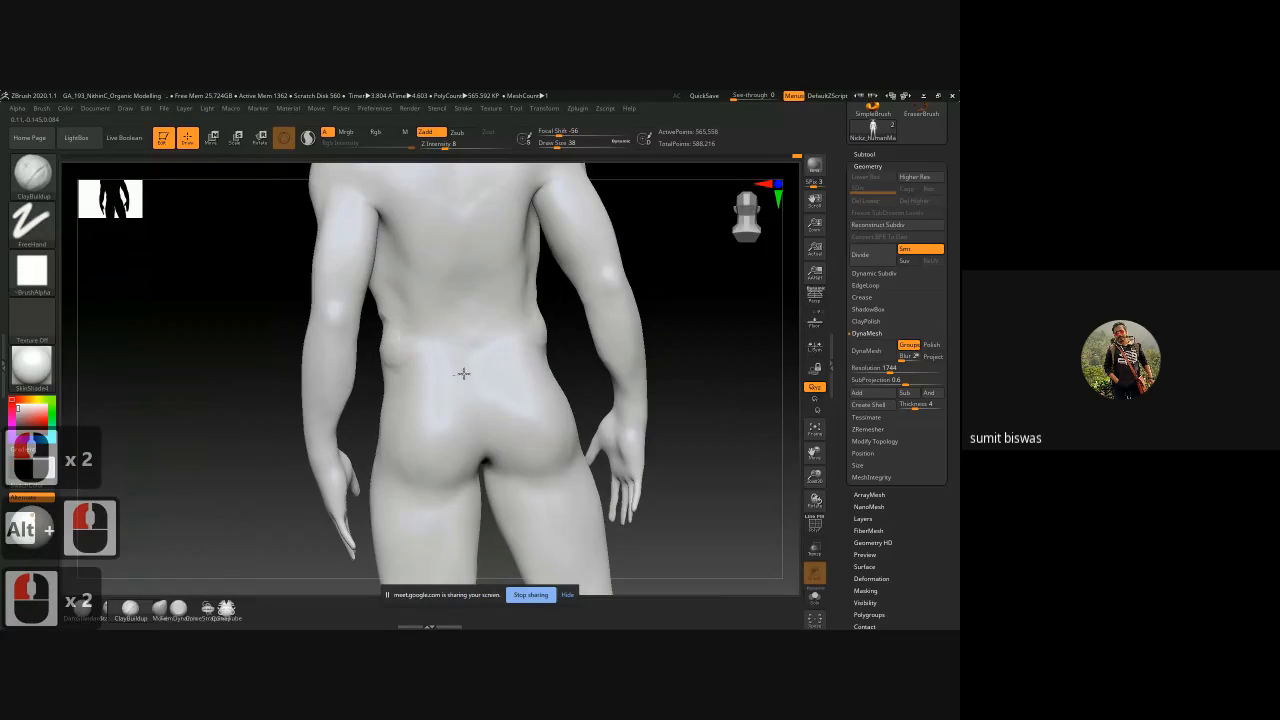
mouse_move(448, 357)
left_mouse_down()
mouse_move(411, 374)
mouse_move(475, 386)
mouse_move(400, 414)
mouse_move(397, 360)
mouse_move(438, 365)
left_mouse_up()
left_click_drag(268, 293, 320, 348, "alt")
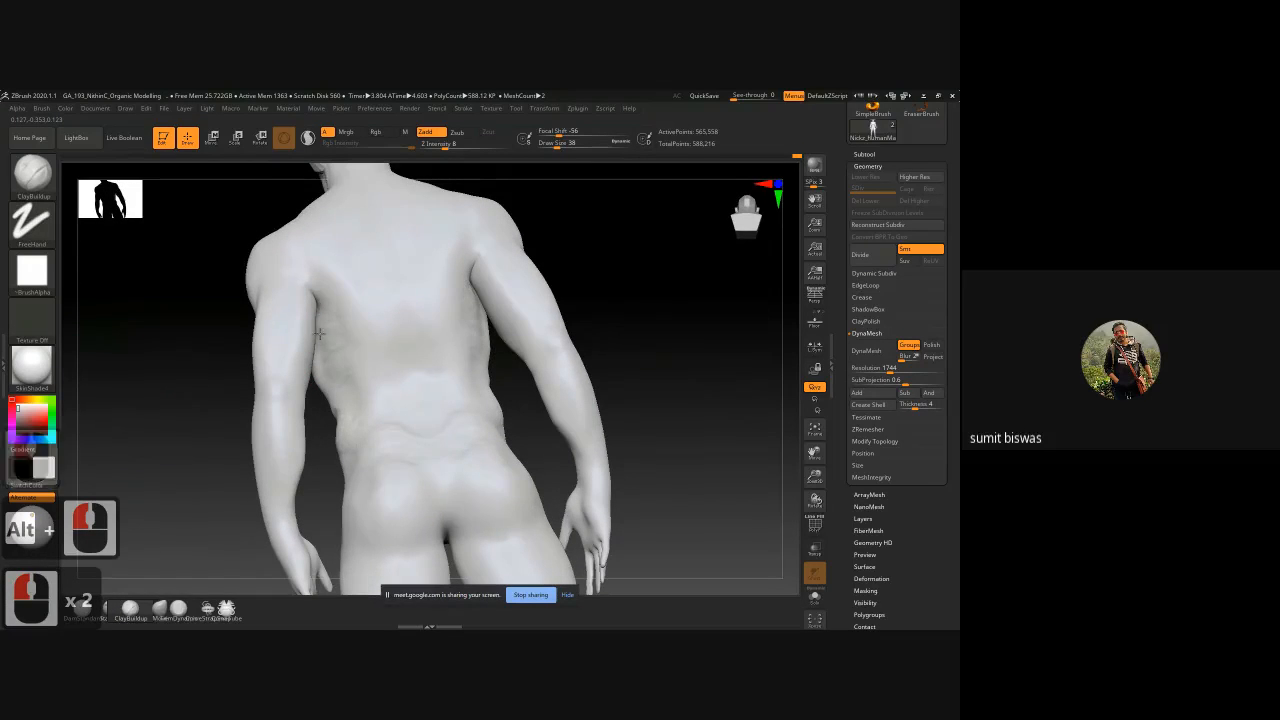
mouse_move(333, 373)
left_mouse_down()
mouse_move(362, 350)
mouse_move(371, 316)
mouse_move(402, 409)
mouse_move(334, 386)
mouse_move(409, 412)
left_mouse_up()
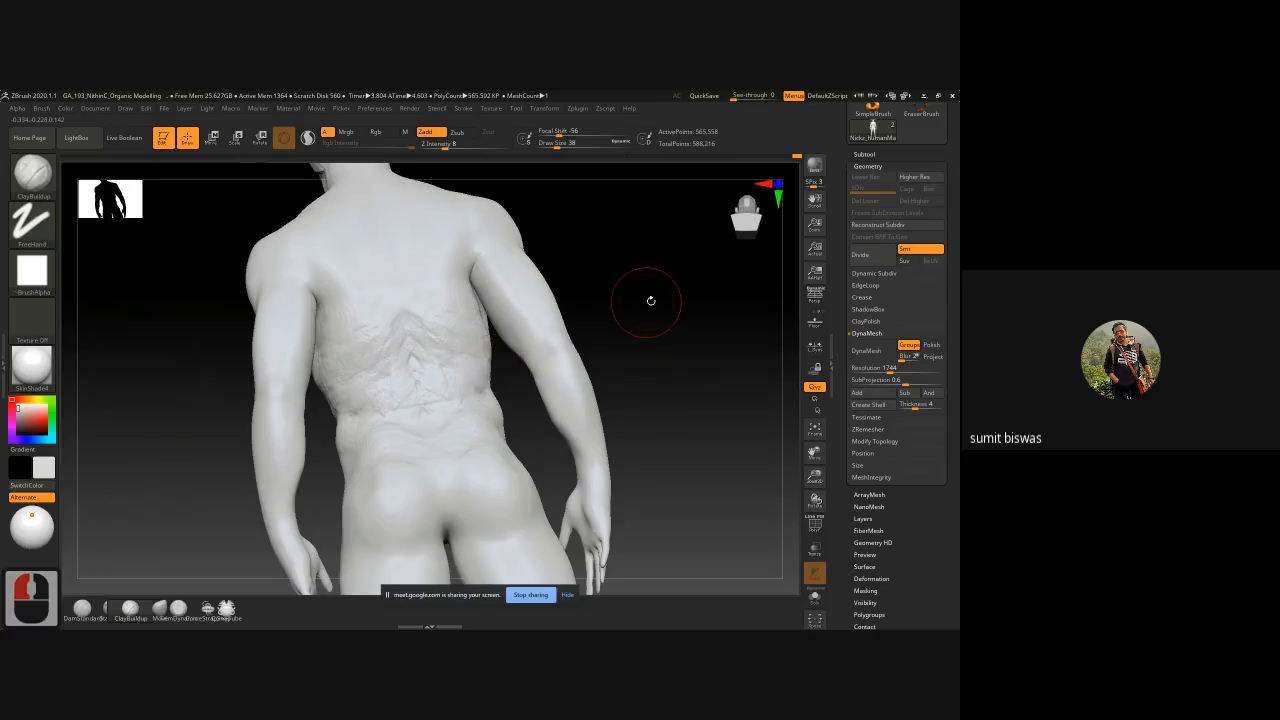
mouse_move(649, 294)
left_mouse_down("shift")
mouse_move(557, 337)
mouse_move(384, 367)
mouse_move(428, 458)
mouse_move(380, 371)
left_mouse_up("shift")
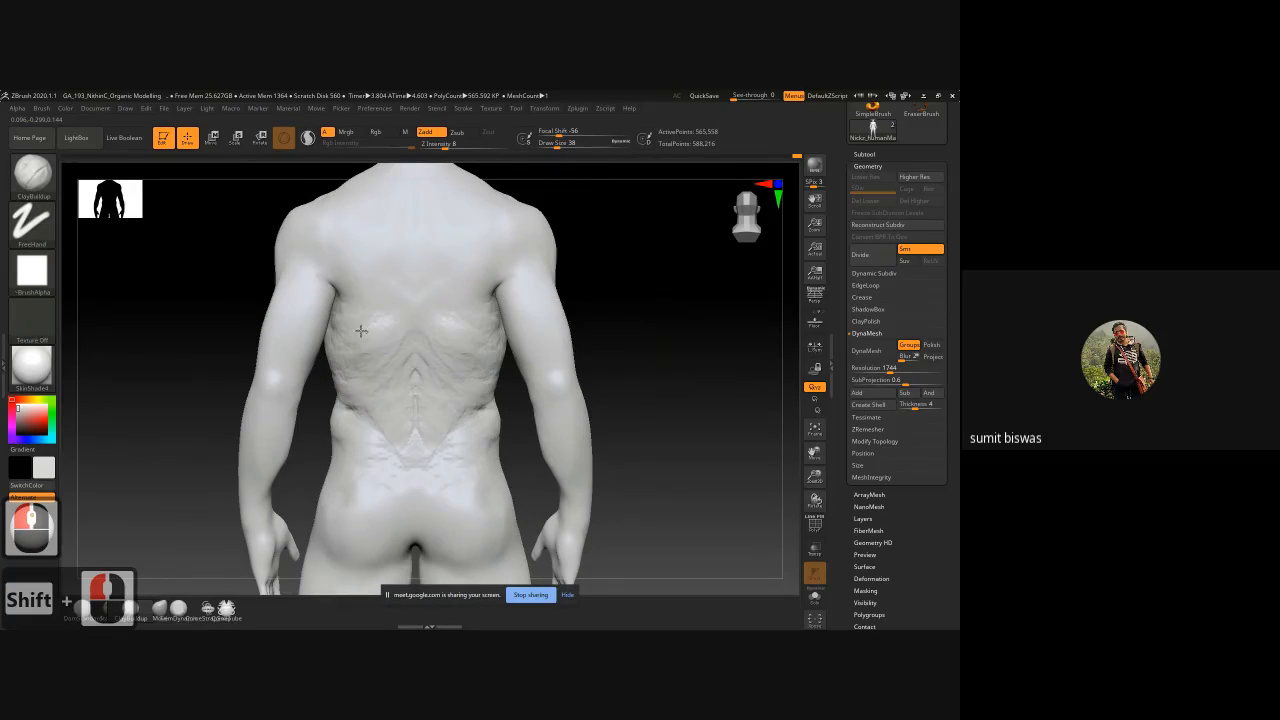
Step: Sculpt the upper back muscles, covering the trapezius at the neck base and the area around the shoulder blades
left_click_drag(620, 249, 607, 352, "alt")
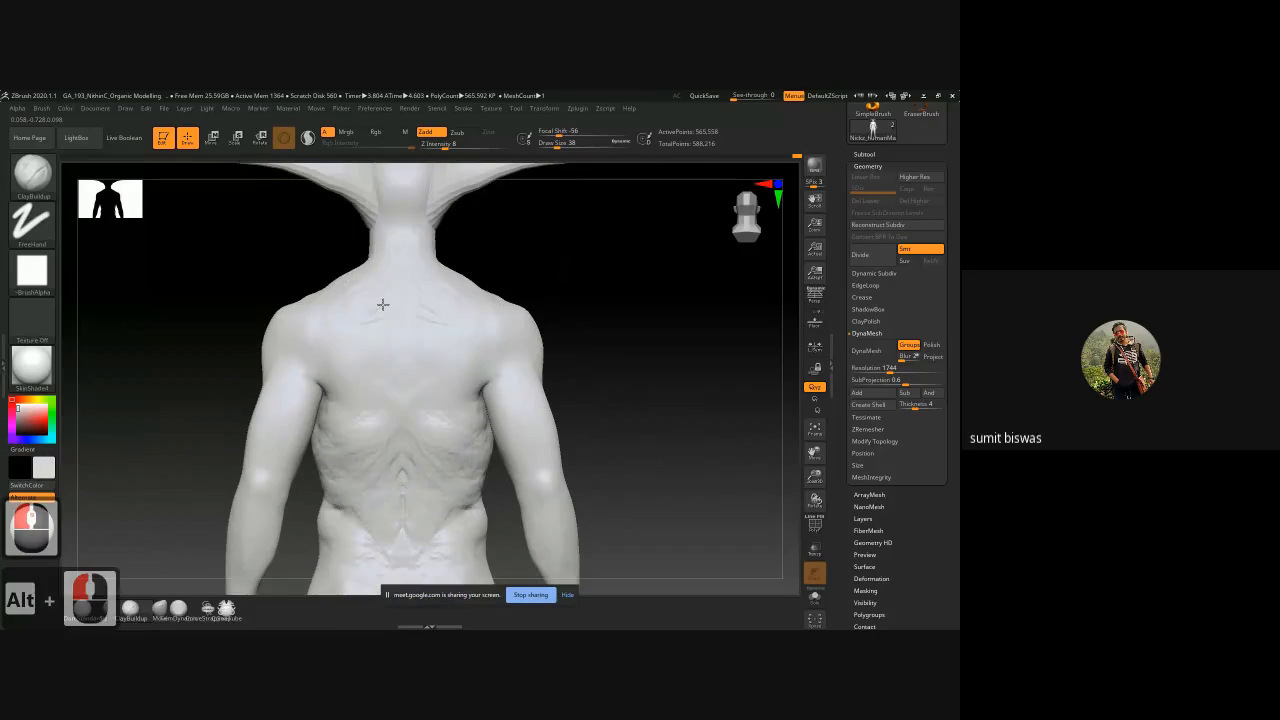
left_click_drag(383, 304, 384, 312)
mouse_move(385, 365)
left_mouse_down("alt")
mouse_move(377, 374)
mouse_move(385, 347)
mouse_move(369, 342)
left_mouse_up("alt")
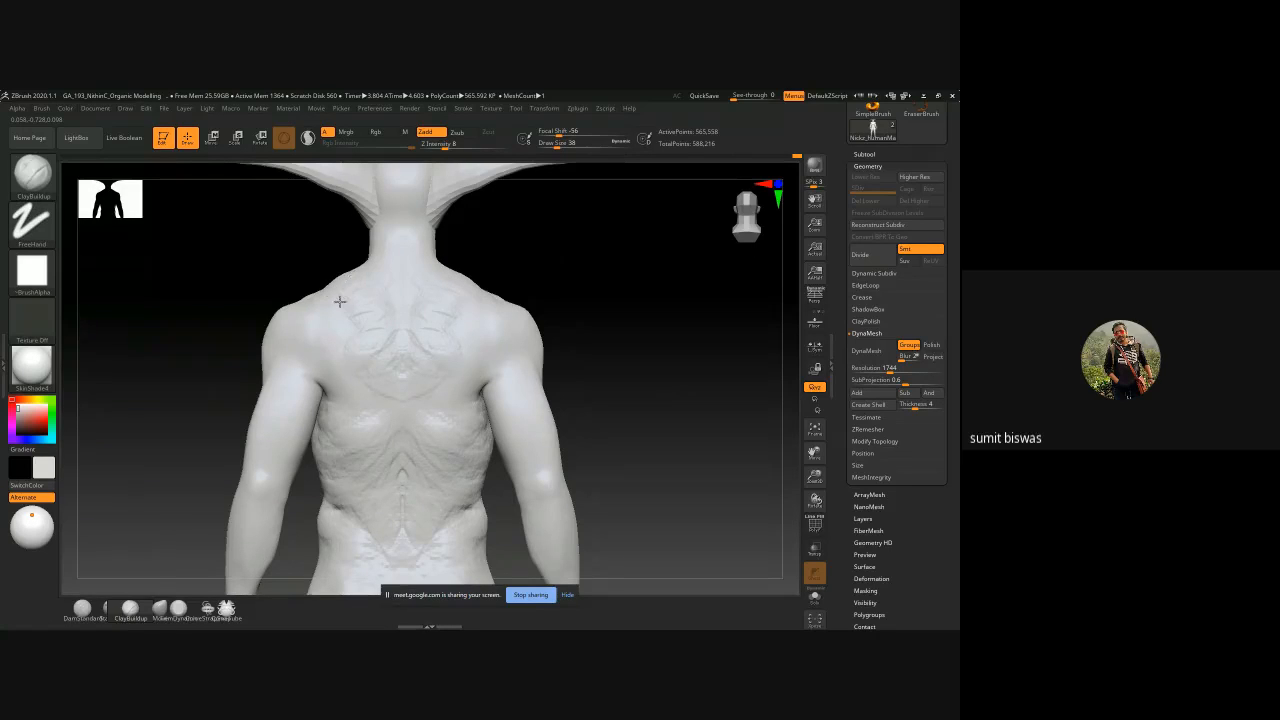
mouse_move(357, 275)
left_mouse_down()
mouse_move(379, 270)
mouse_move(406, 337)
mouse_move(389, 337)
mouse_move(397, 359)
mouse_move(402, 350)
left_mouse_up()
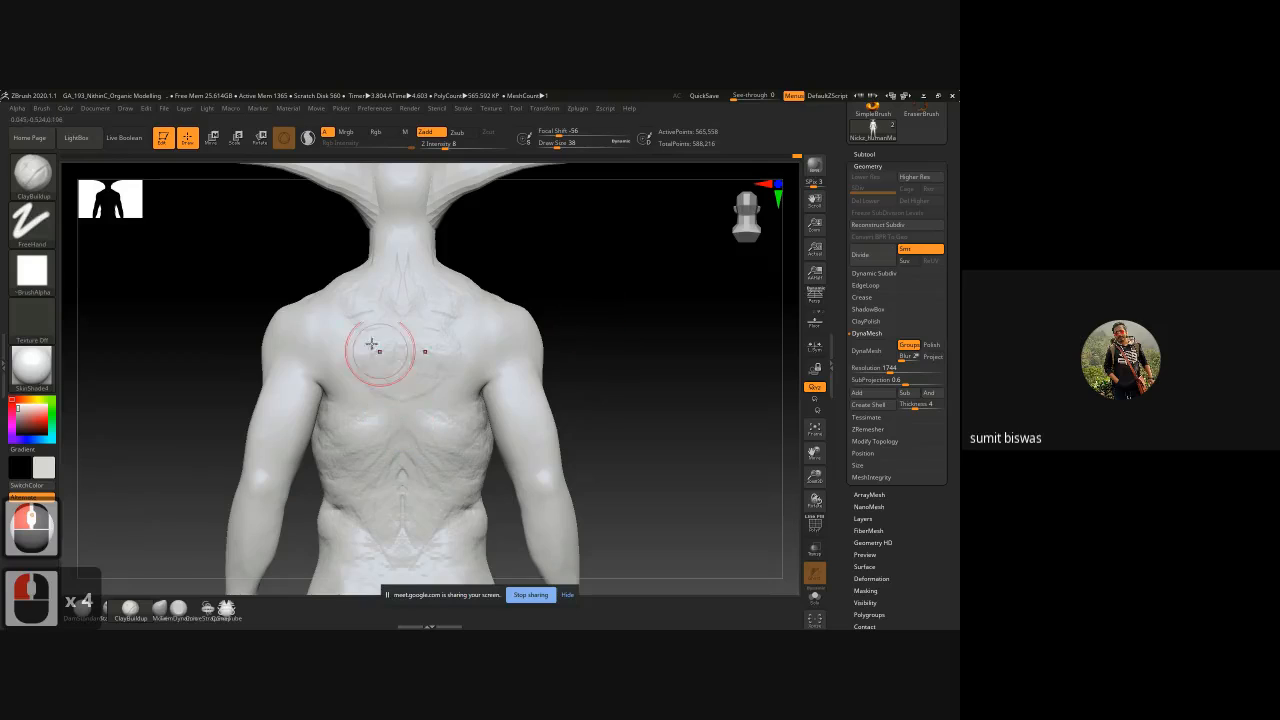
mouse_move(306, 356)
left_mouse_down()
mouse_move(347, 371)
mouse_move(332, 366)
left_mouse_up()
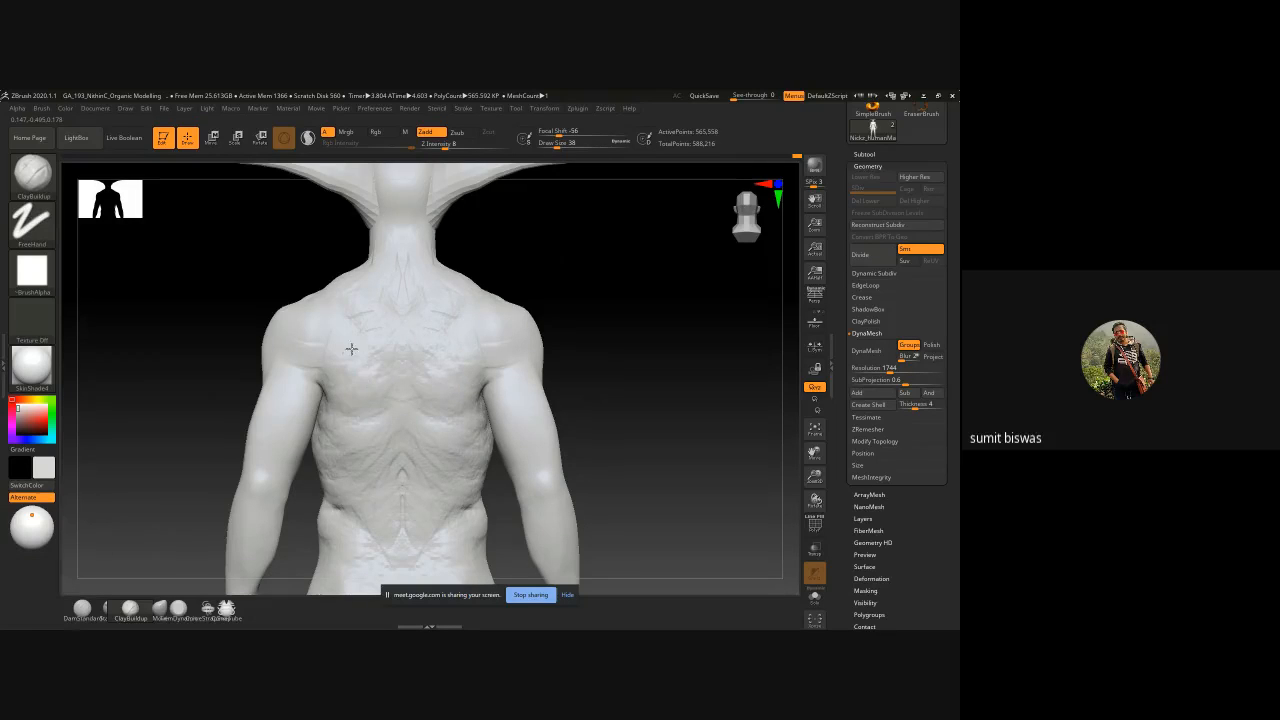
left_click_drag(345, 345, 315, 326)
Step: Build up the rear and outer deltoid where the shoulder meets the upper arm and back
left_click(596, 305)
mouse_move(596, 305)
left_mouse_down()
mouse_move(506, 340)
mouse_move(496, 305)
mouse_move(546, 305)
left_mouse_up()
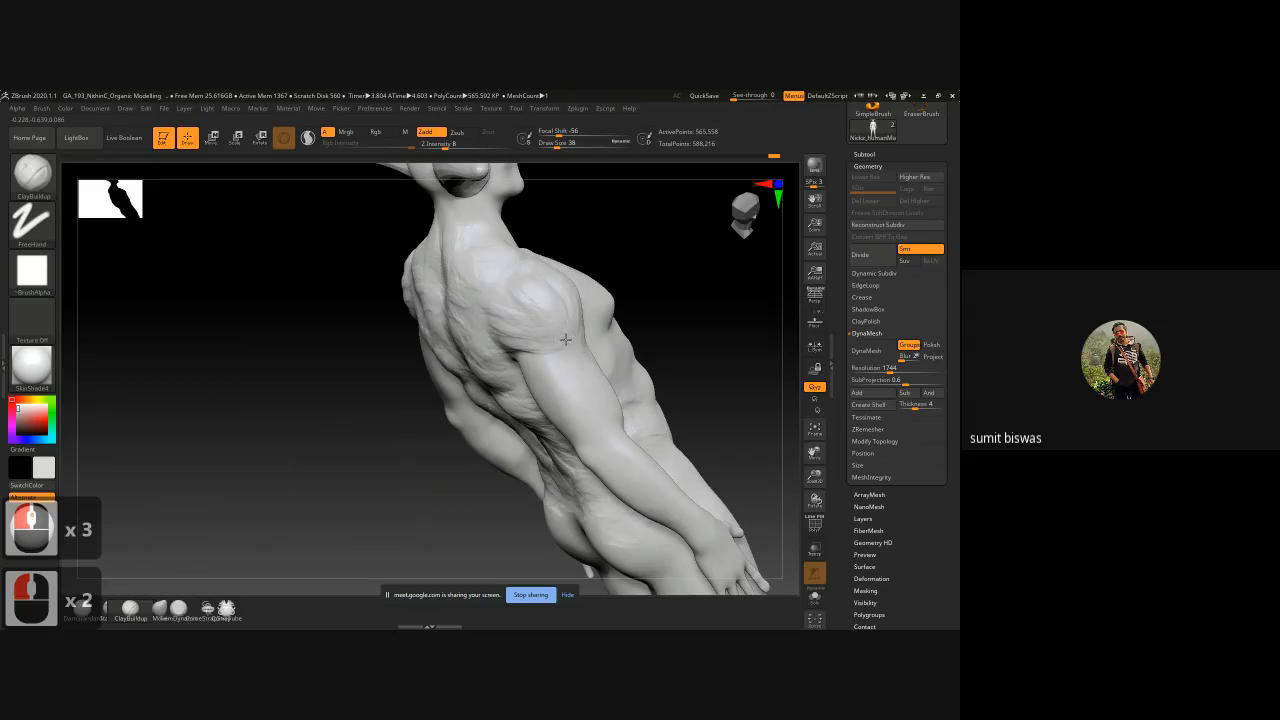
left_click_drag(634, 237, 571, 286)
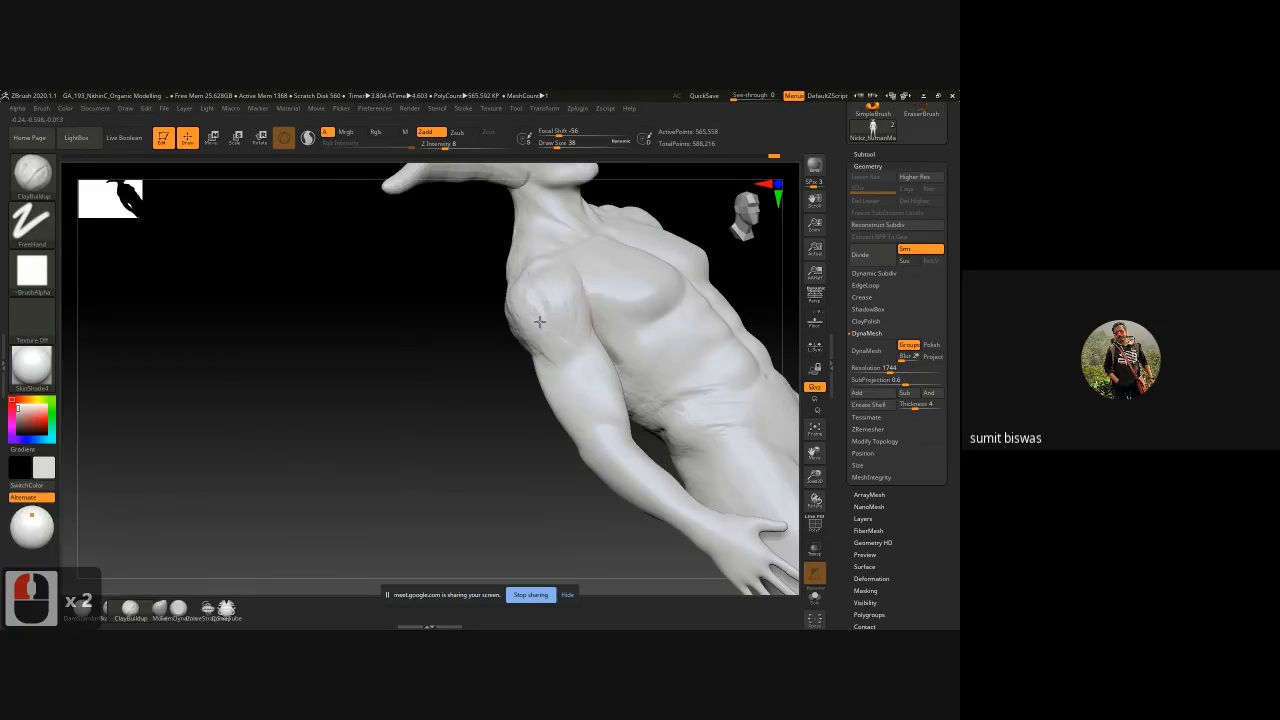
mouse_move(424, 418)
left_mouse_down()
mouse_move(643, 331)
mouse_move(486, 343)
mouse_move(520, 366)
left_mouse_up()
left_click_drag(626, 340, 466, 337)
mouse_move(663, 317)
left_mouse_down()
mouse_move(414, 420)
mouse_move(506, 391)
mouse_move(491, 374)
left_mouse_up()
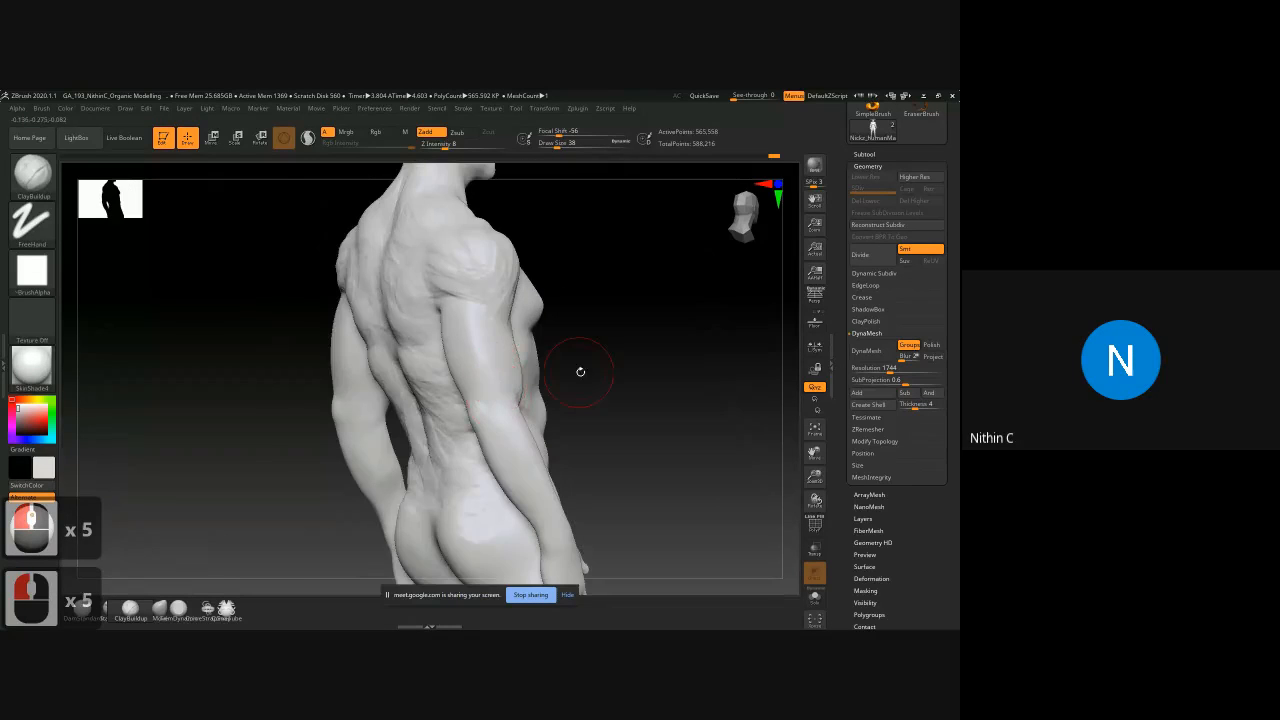
Step: Weld the body mesh's points and close its holes
left_click_drag(580, 369, 608, 344)
key("ctrl")
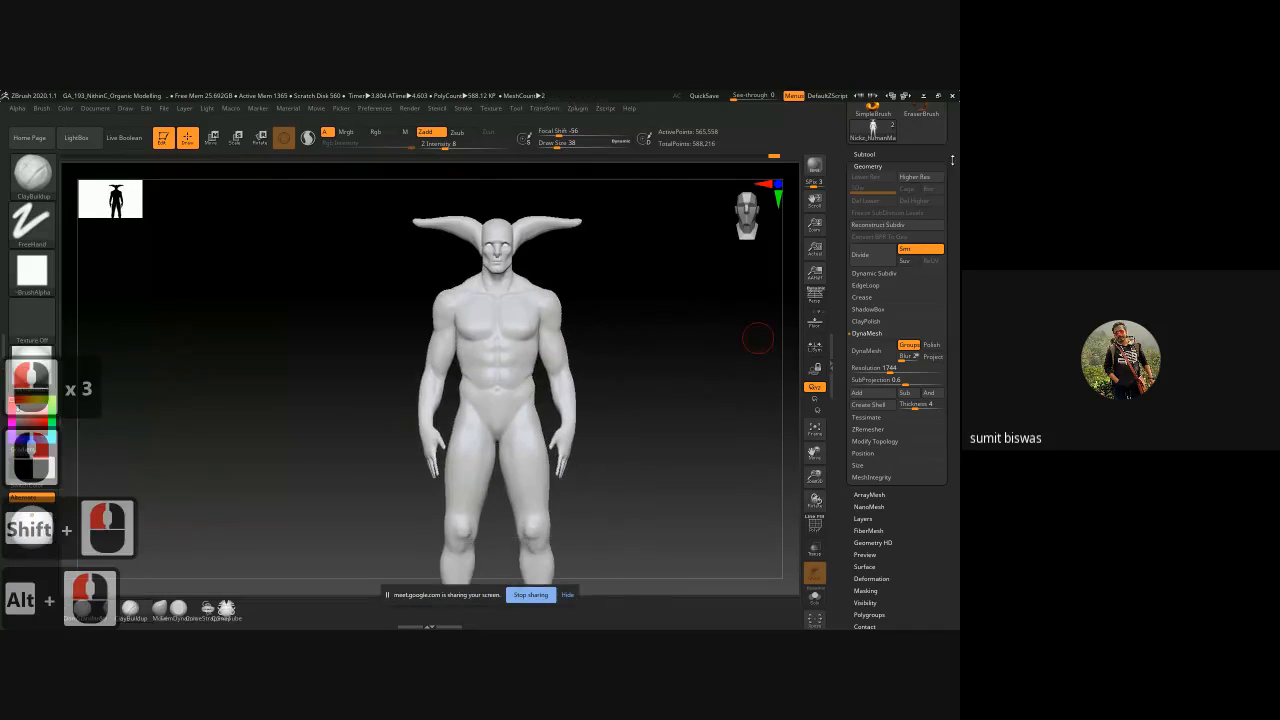
left_click(872, 440)
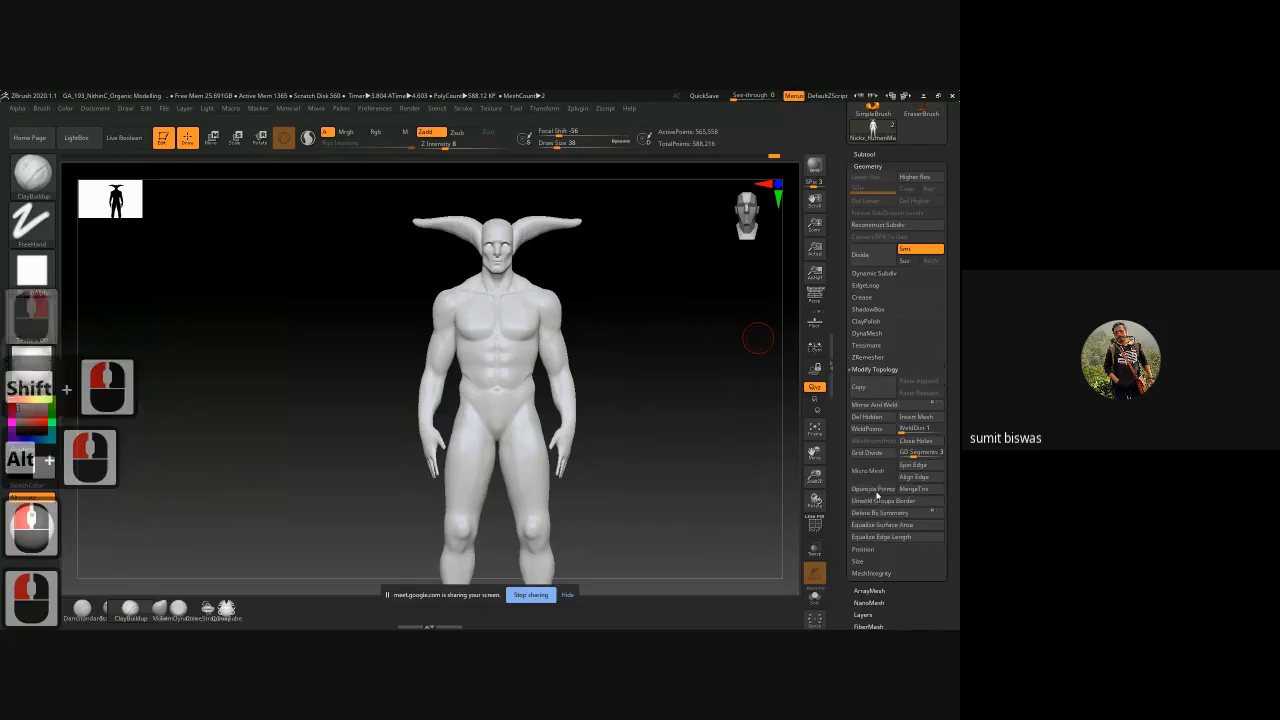
left_click(868, 428)
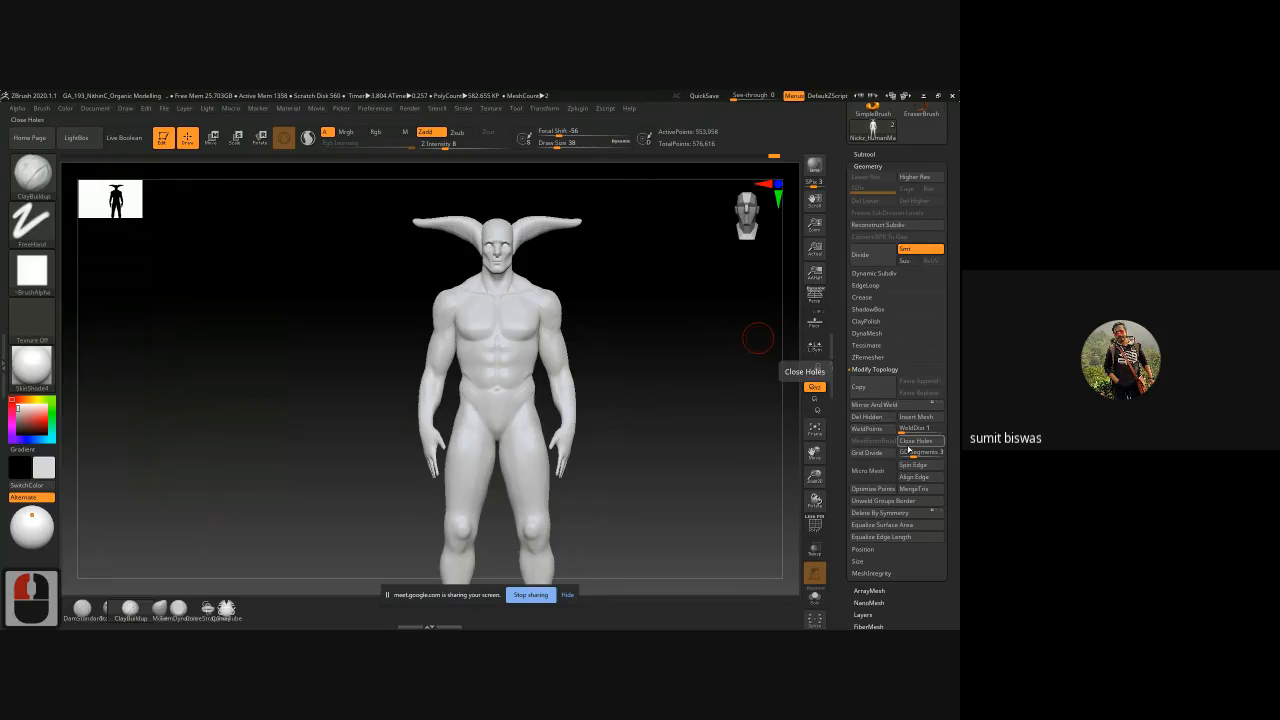
left_click(933, 443)
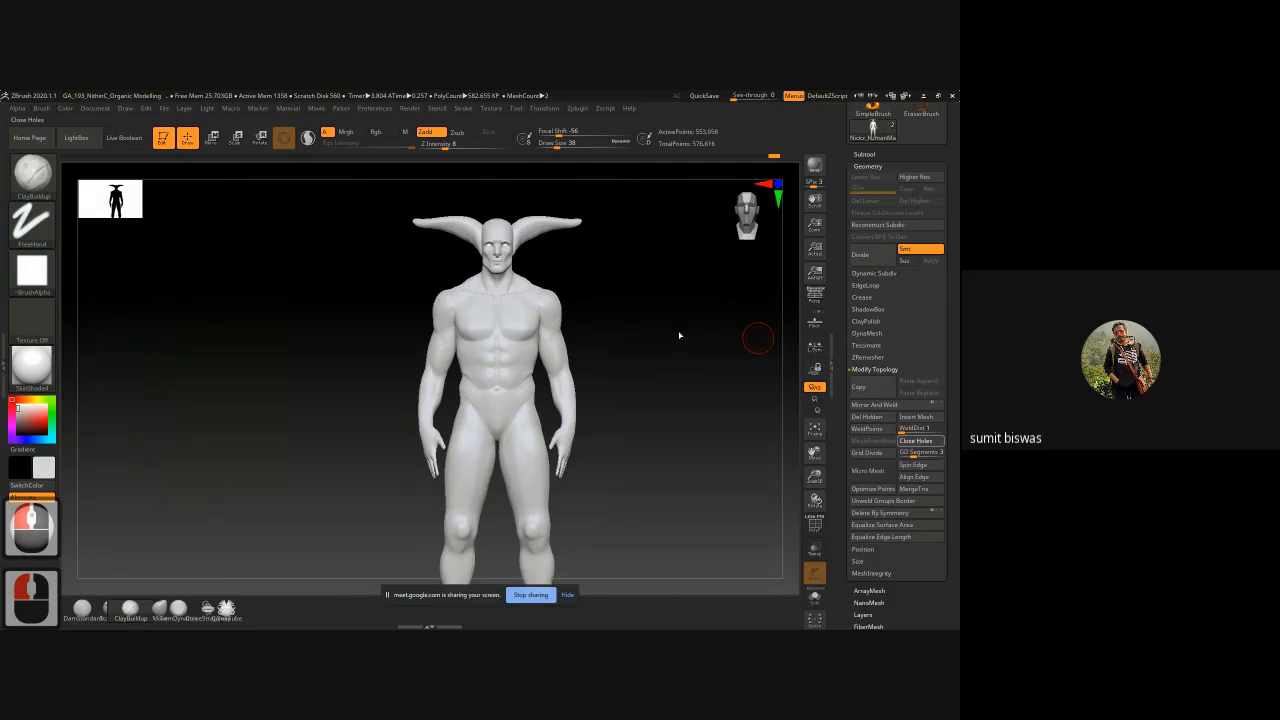
Step: Try a DynaMesh remesh of the body at resolution 1208 and undo it
left_click_drag(679, 335, 626, 288, "alt")
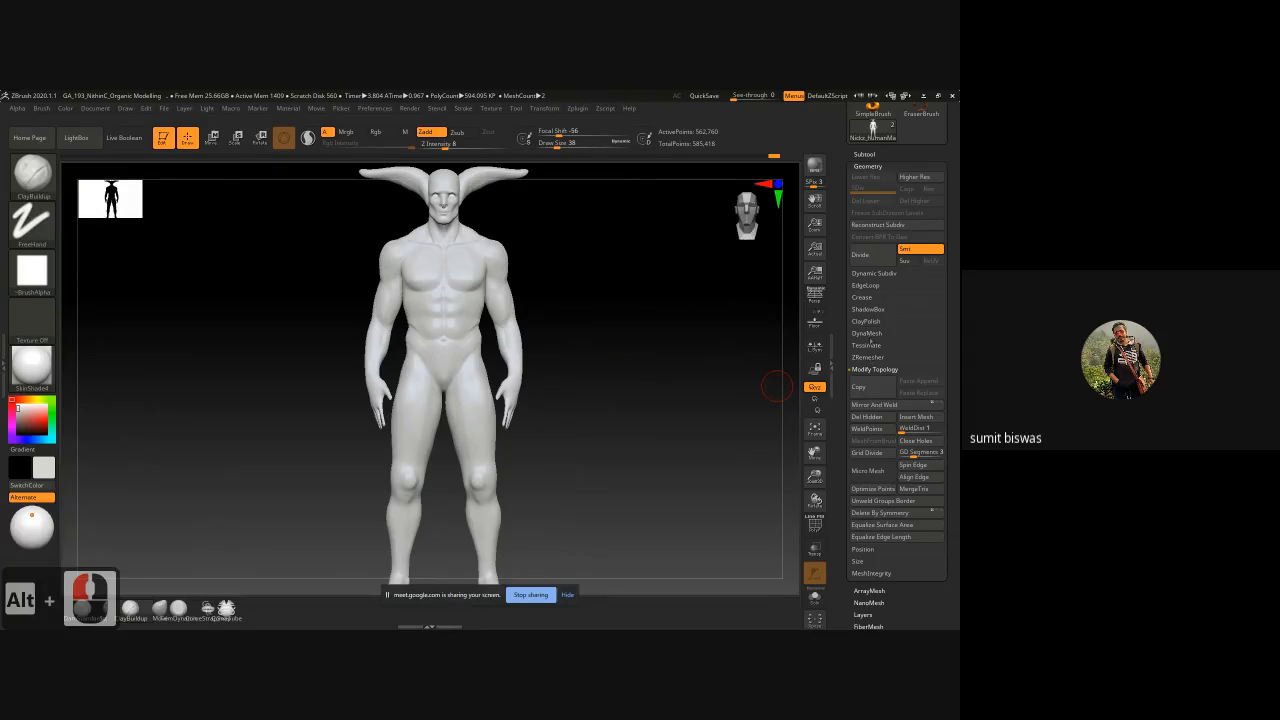
left_click(868, 333)
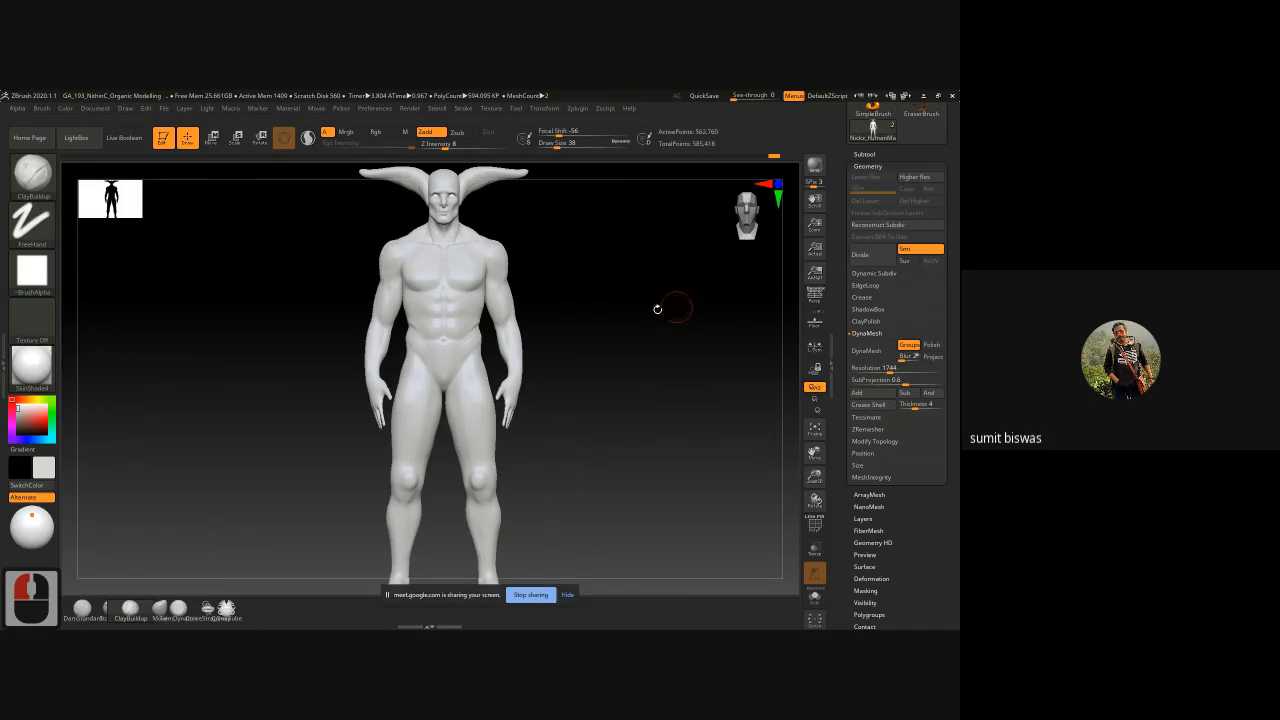
left_click_drag(603, 352, 579, 422, "alt")
right_click_drag(471, 331, 490, 345, "ctrl")
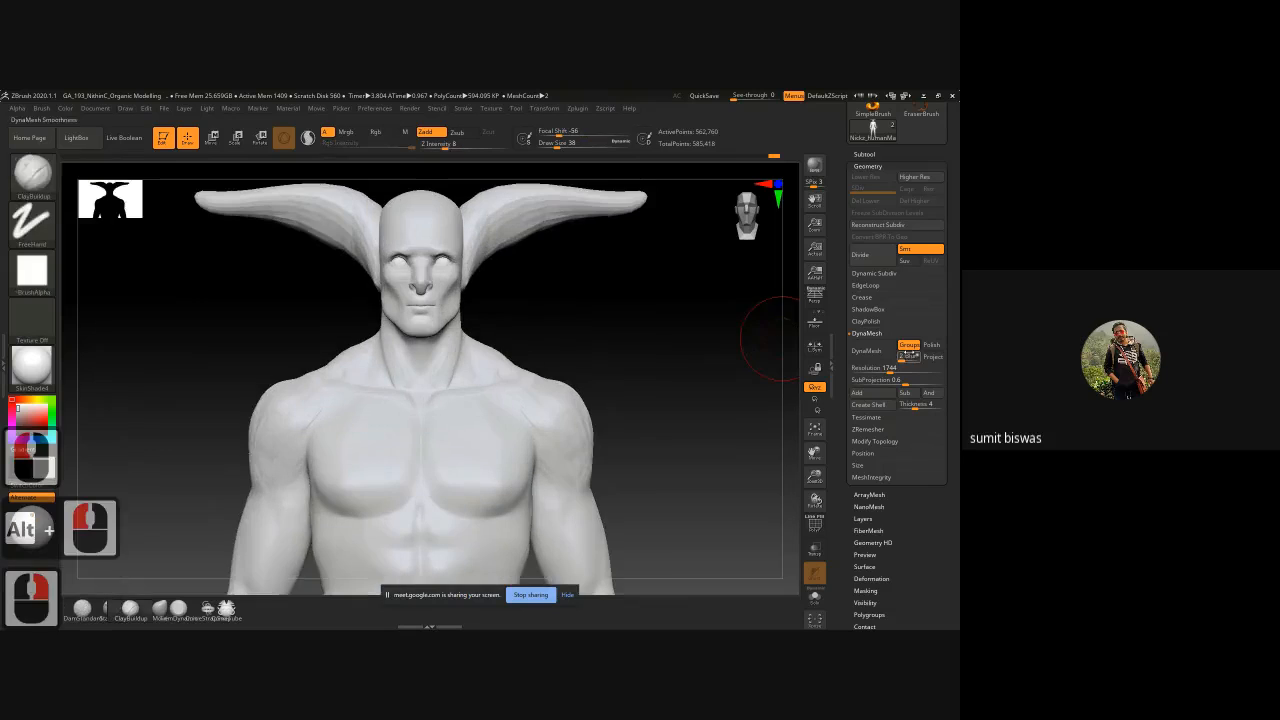
double_click(914, 350)
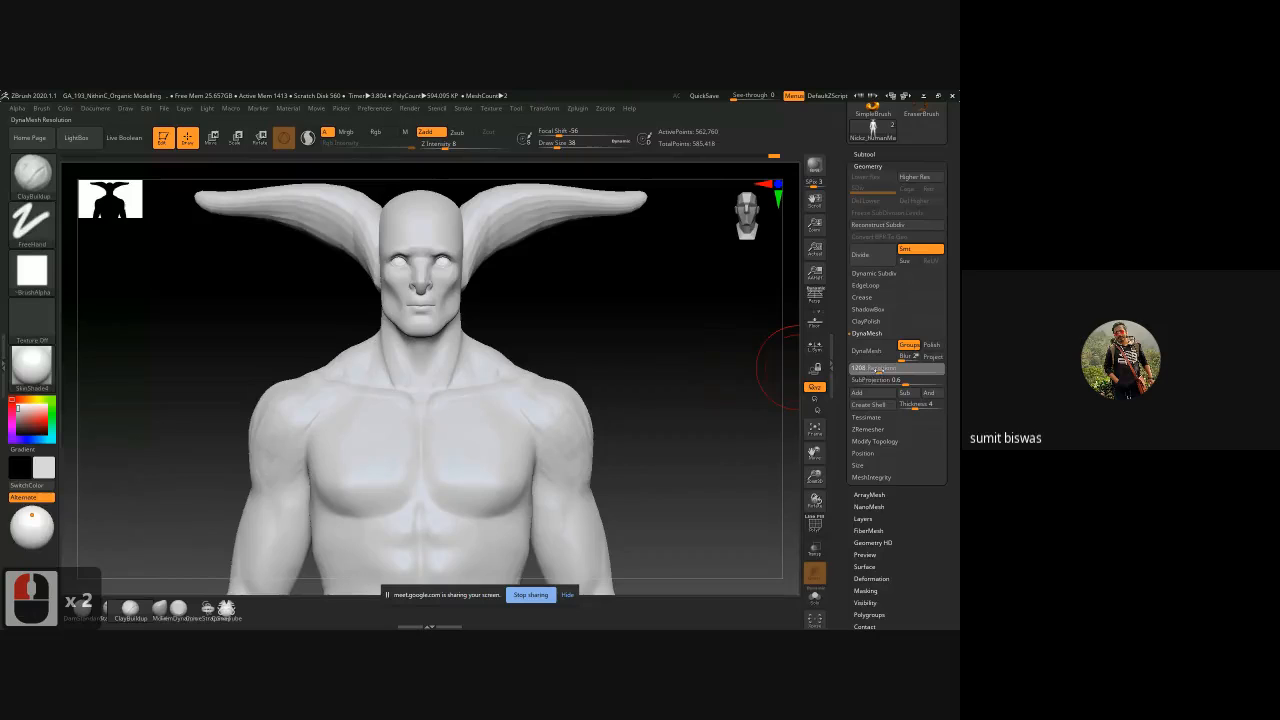
double_click(880, 368)
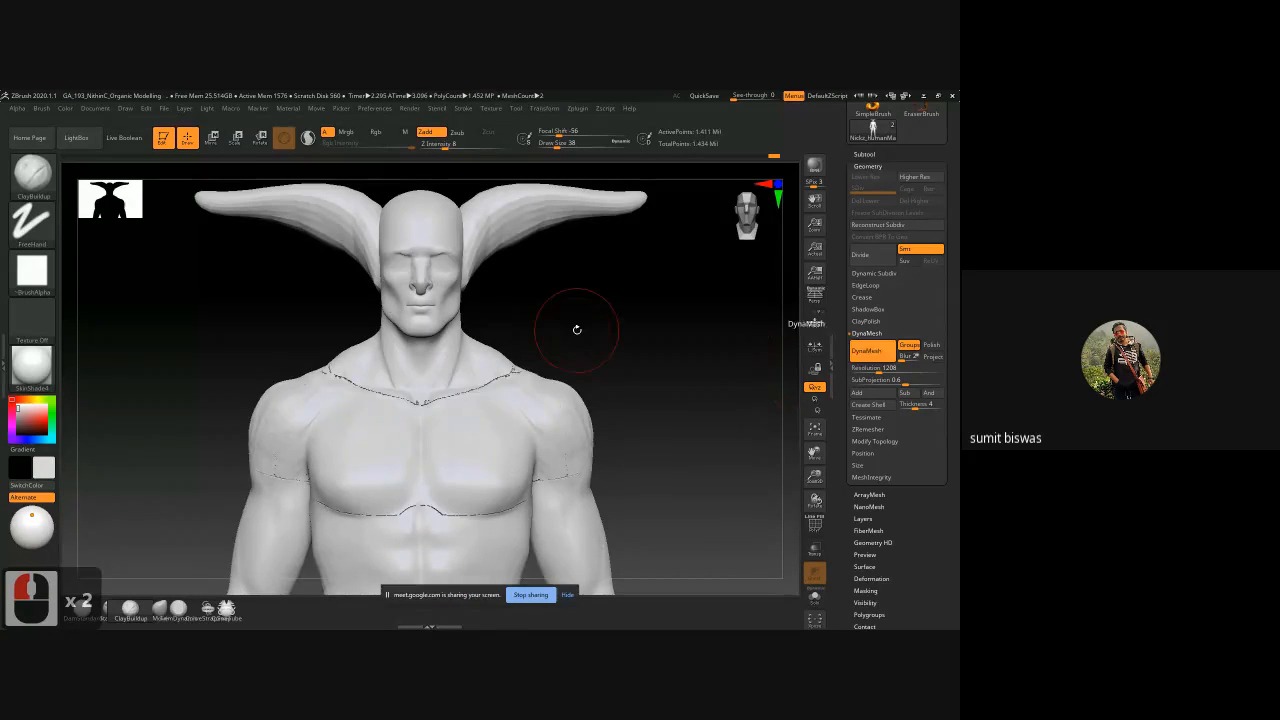
left_click_drag(642, 376, 646, 357, "alt")
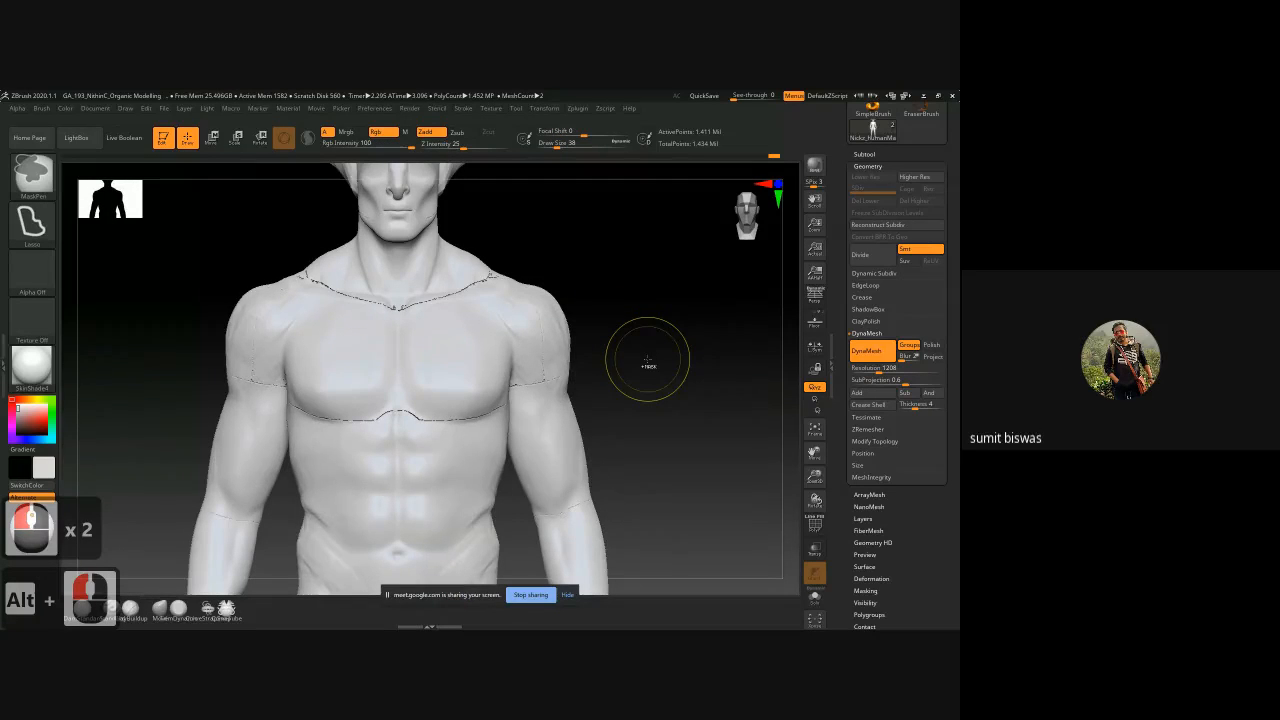
key("ctrl+z")
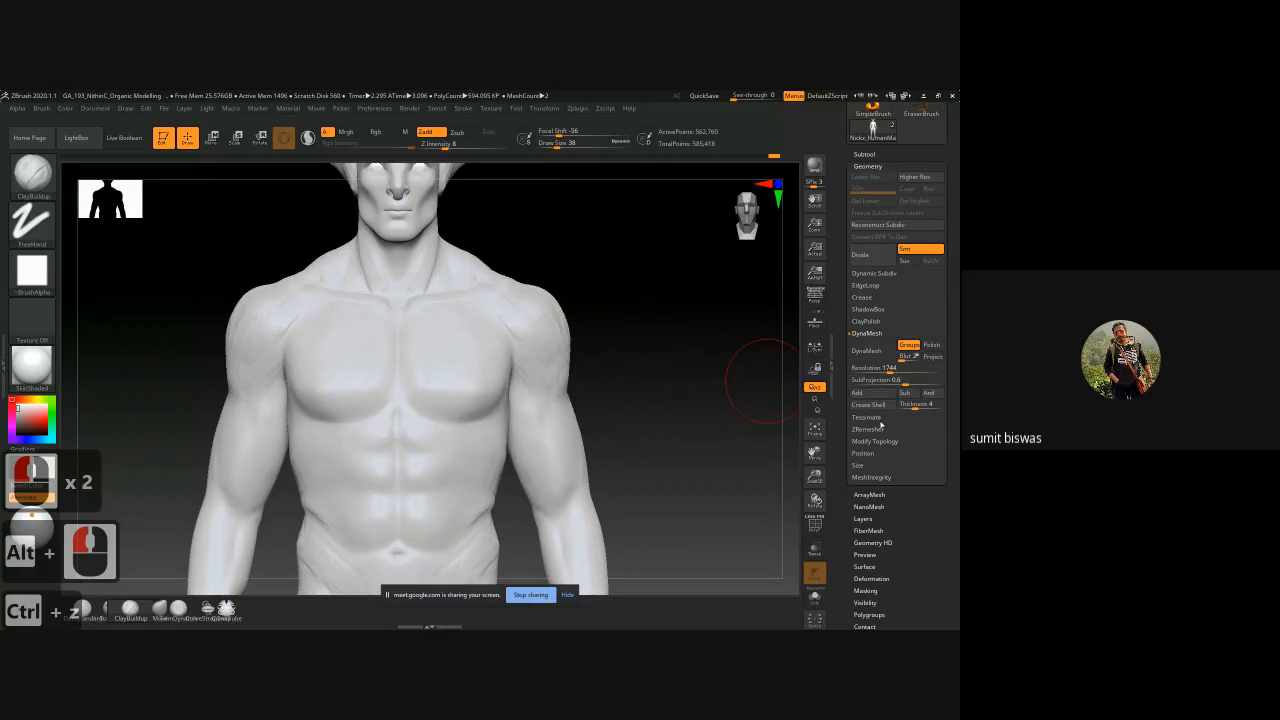
Step: Try to ZRemesh the body with Legacy (2018) turned off, and disable the Adapt option
left_click(867, 429)
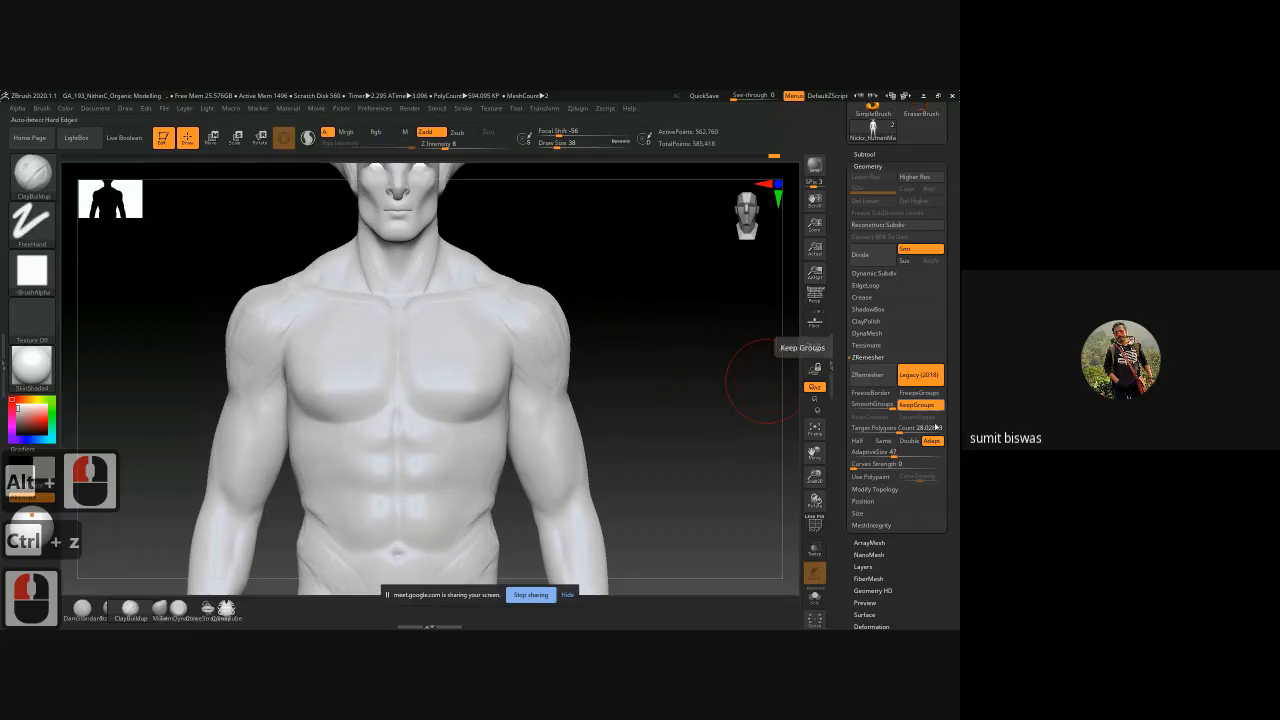
left_click(867, 378)
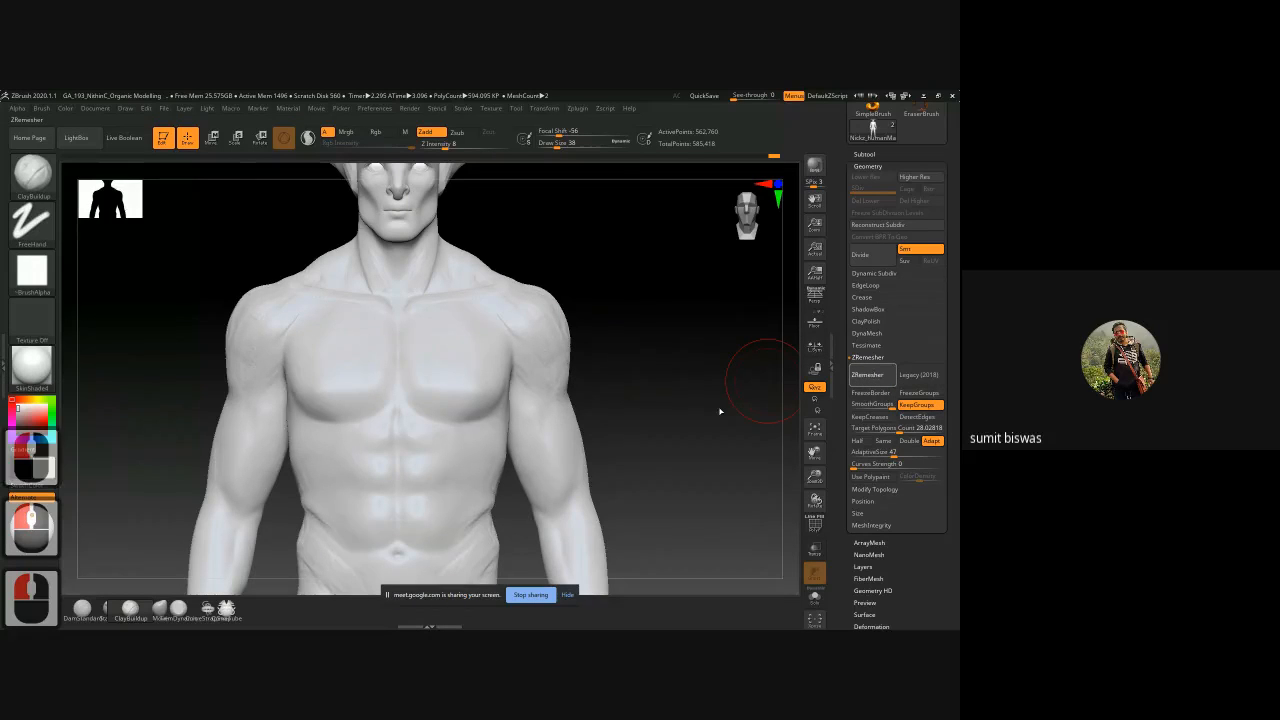
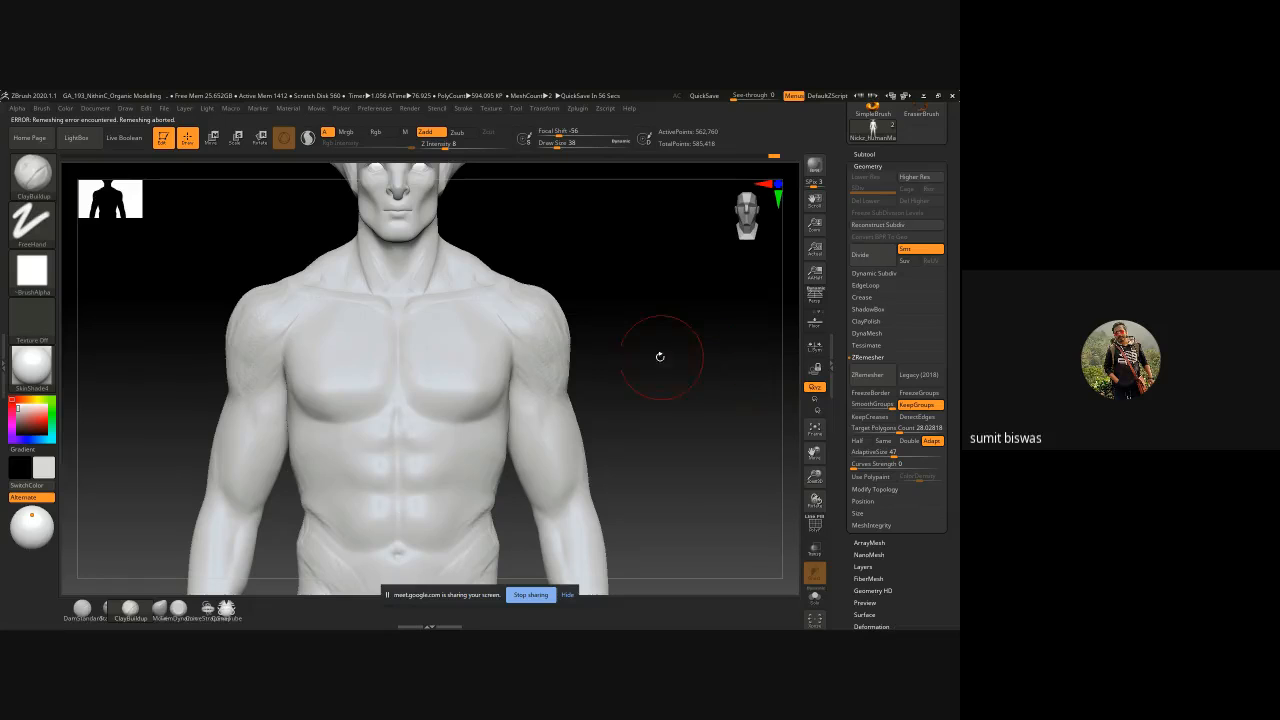
left_click(932, 441)
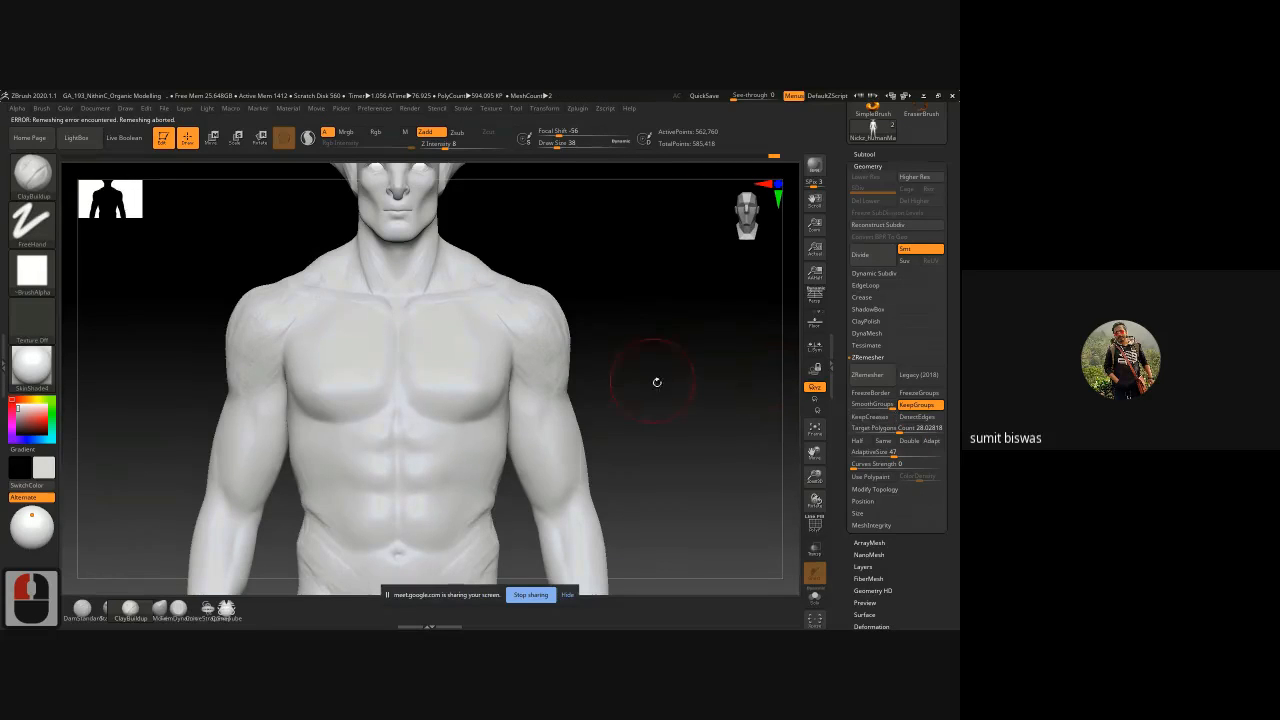
Step: Duplicate the body subtool and delete the original, keeping the copy
right_click_drag(697, 405, 623, 411, "ctrl")
left_click_drag(623, 411, 626, 369, "alt")
right_click_drag(626, 369, 614, 374, "ctrl")
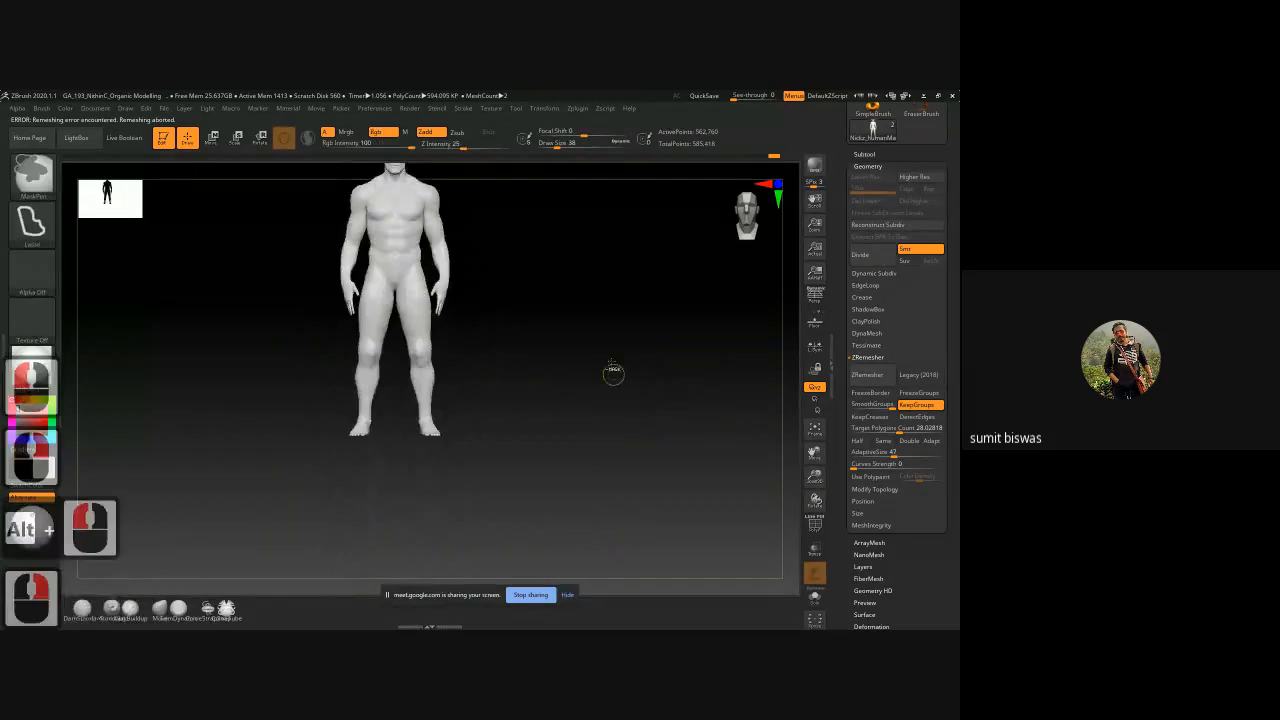
left_click_drag(614, 374, 616, 426, "alt")
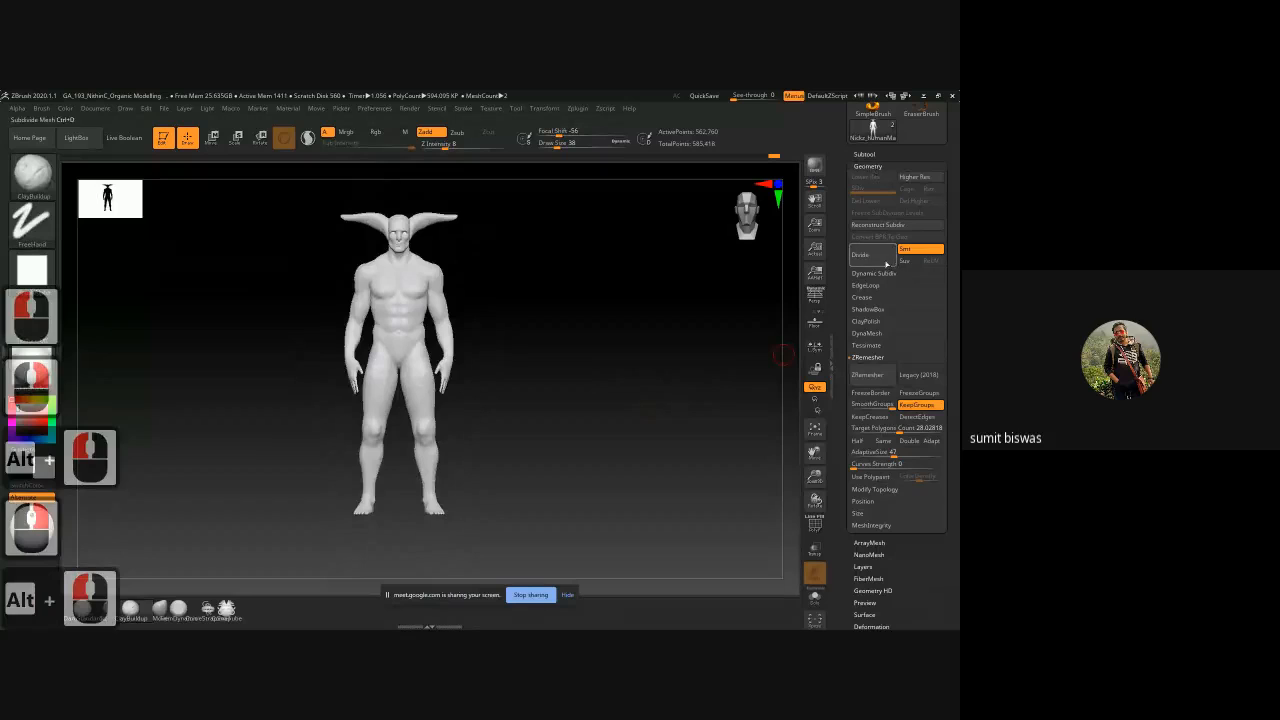
left_click(867, 165)
left_click(863, 154)
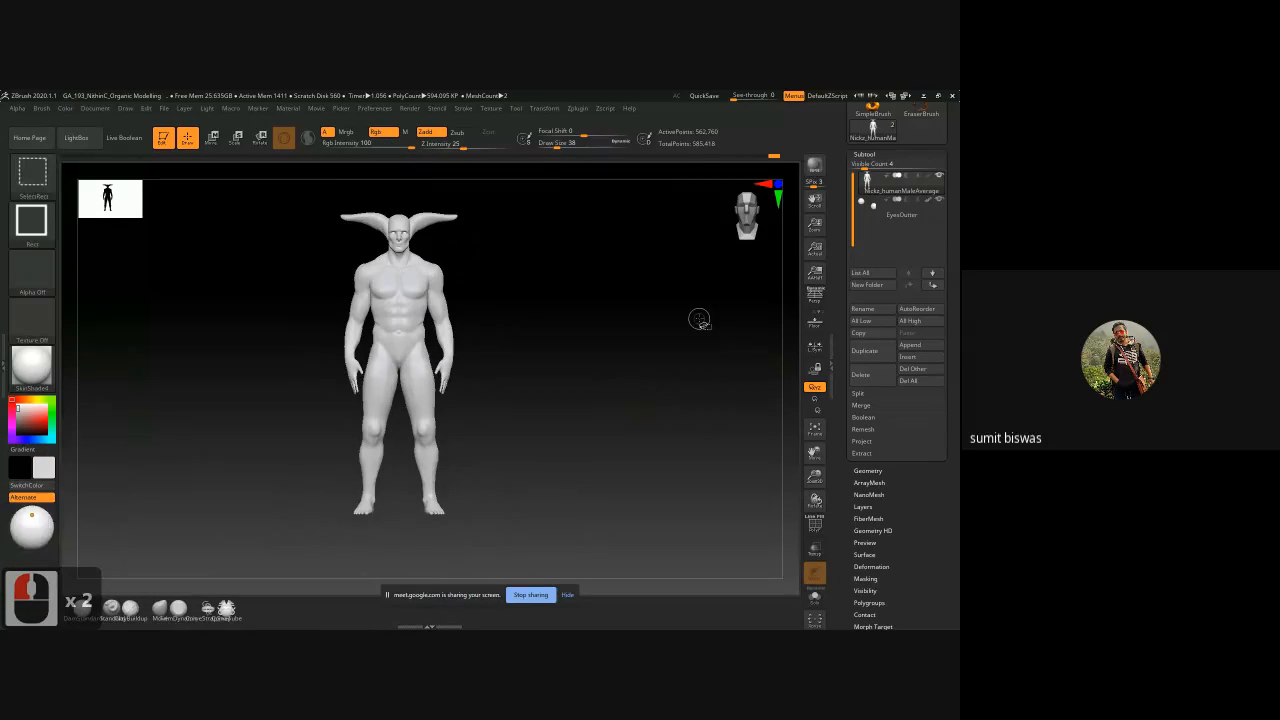
key("ctrl+shift+d")
left_click(918, 188)
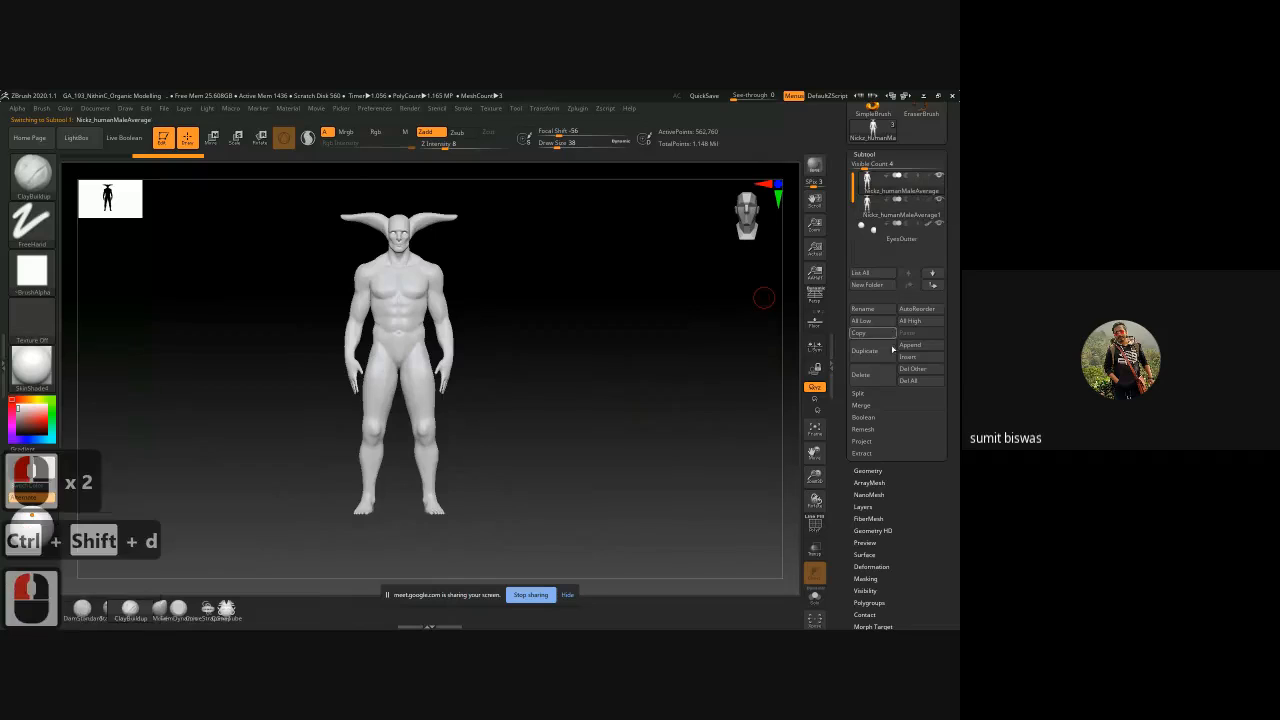
left_click(871, 376)
left_click(838, 393)
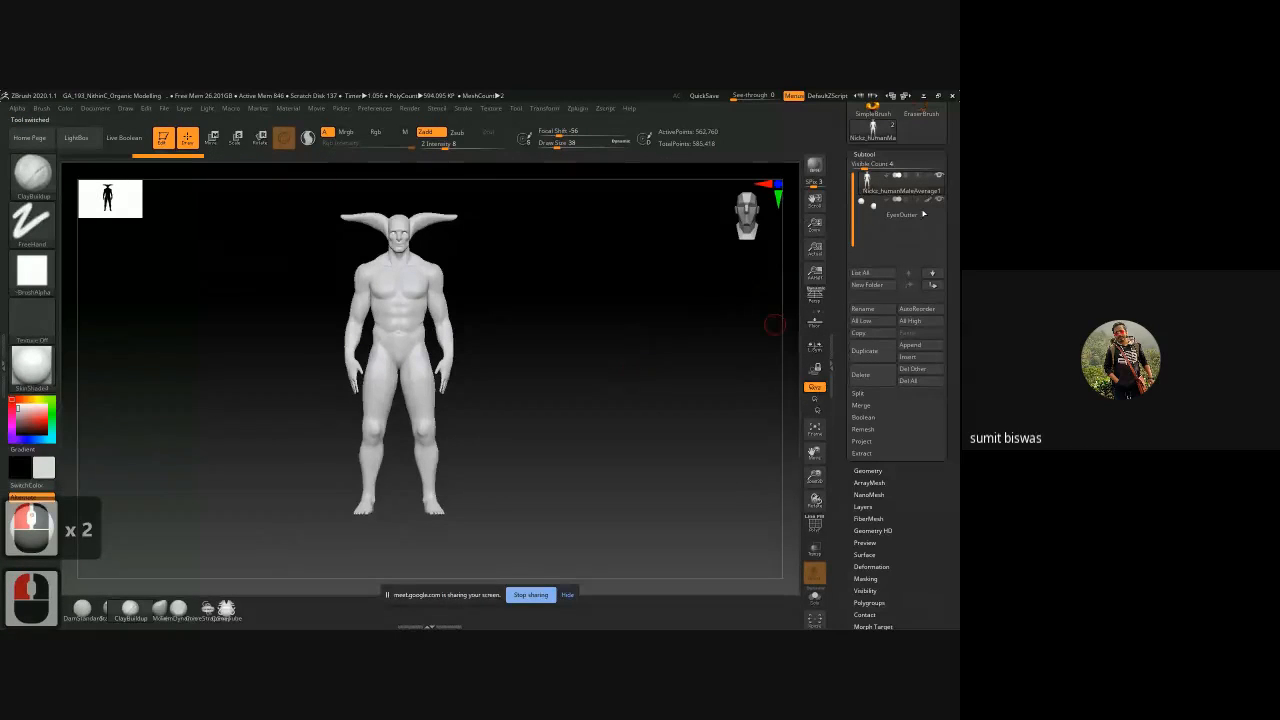
Step: Try a DynaMesh remesh of the body at resolution 1744 and undo it
mouse_move(929, 205)
left_click_drag(613, 306, 614, 349, "alt")
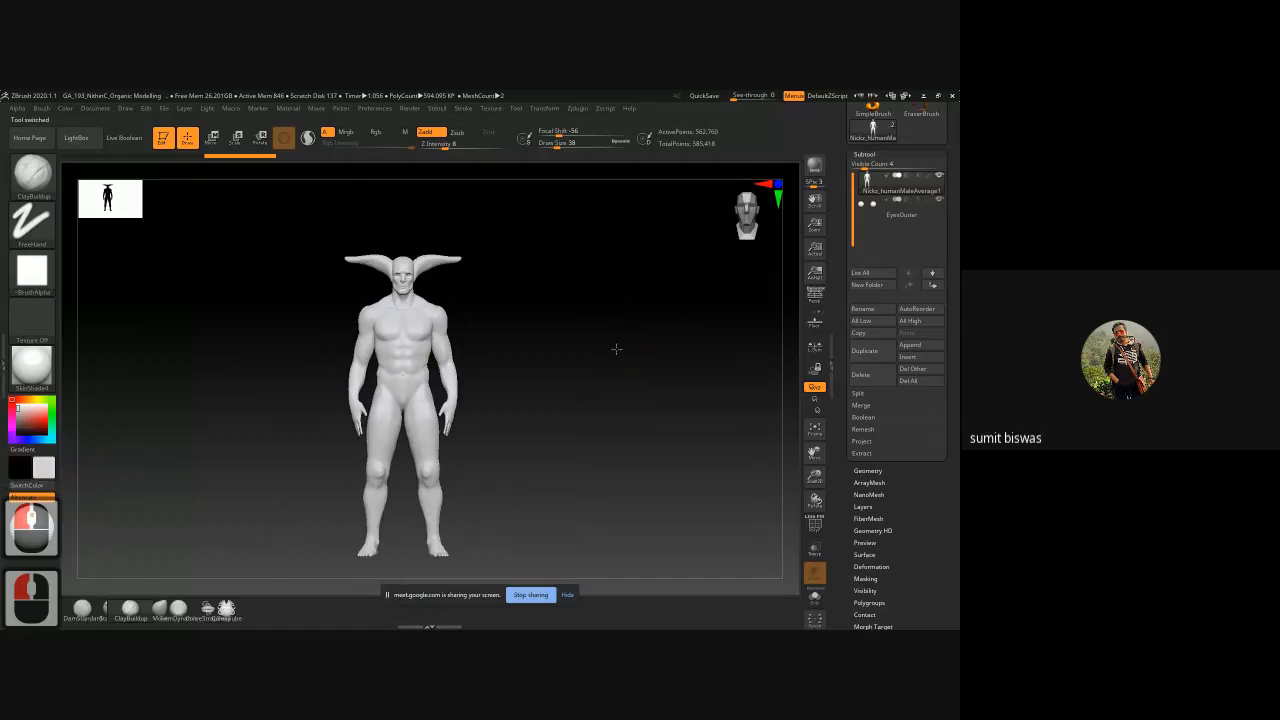
left_click_drag(560, 300, 771, 314, "alt")
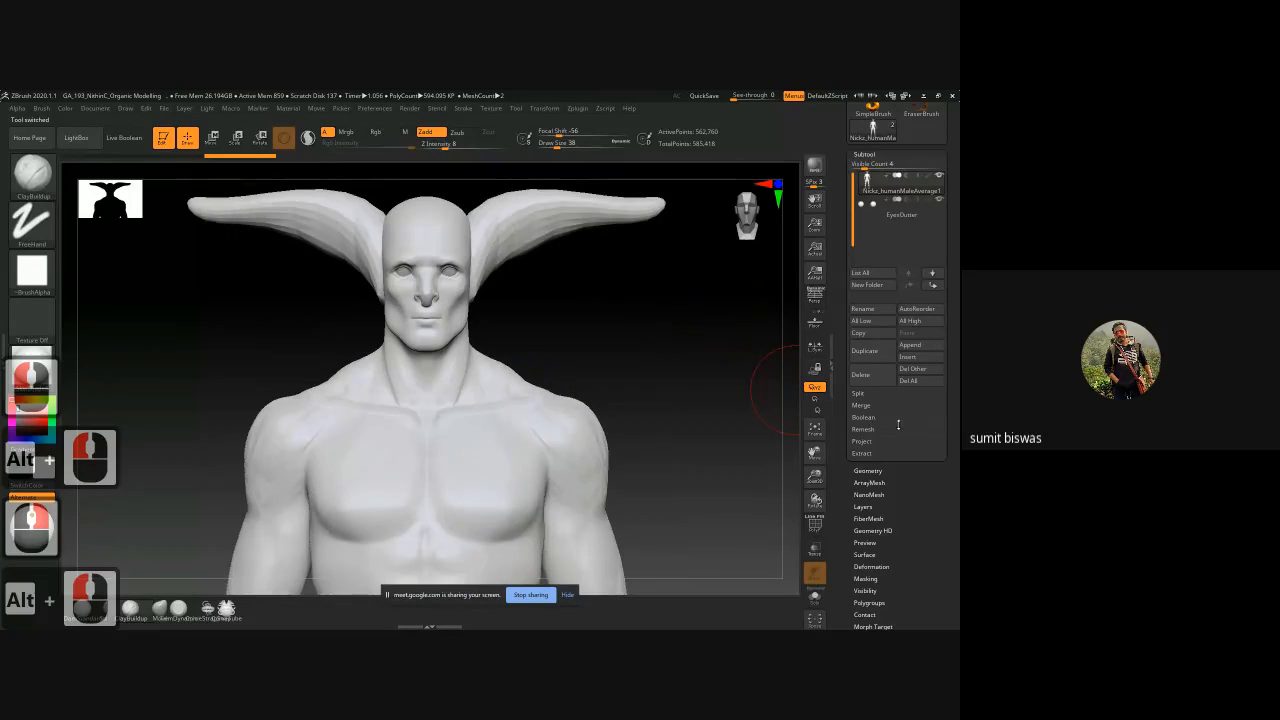
left_click(869, 471)
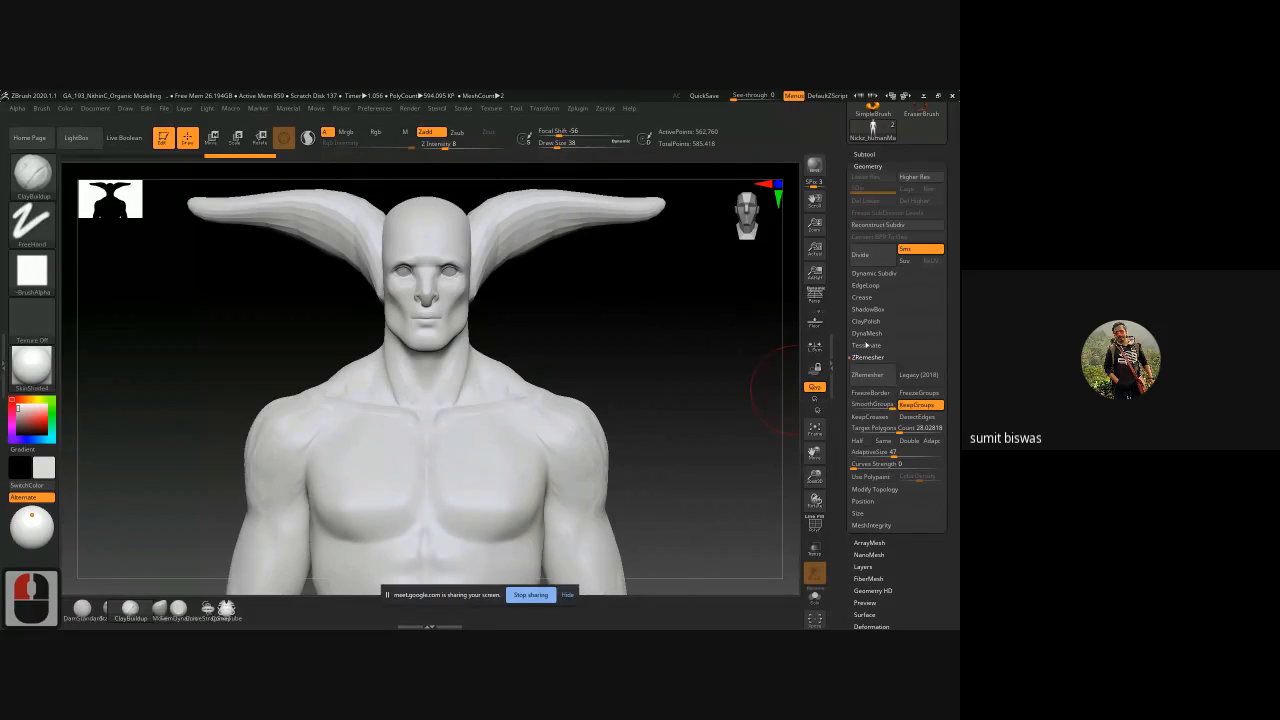
left_click(868, 333)
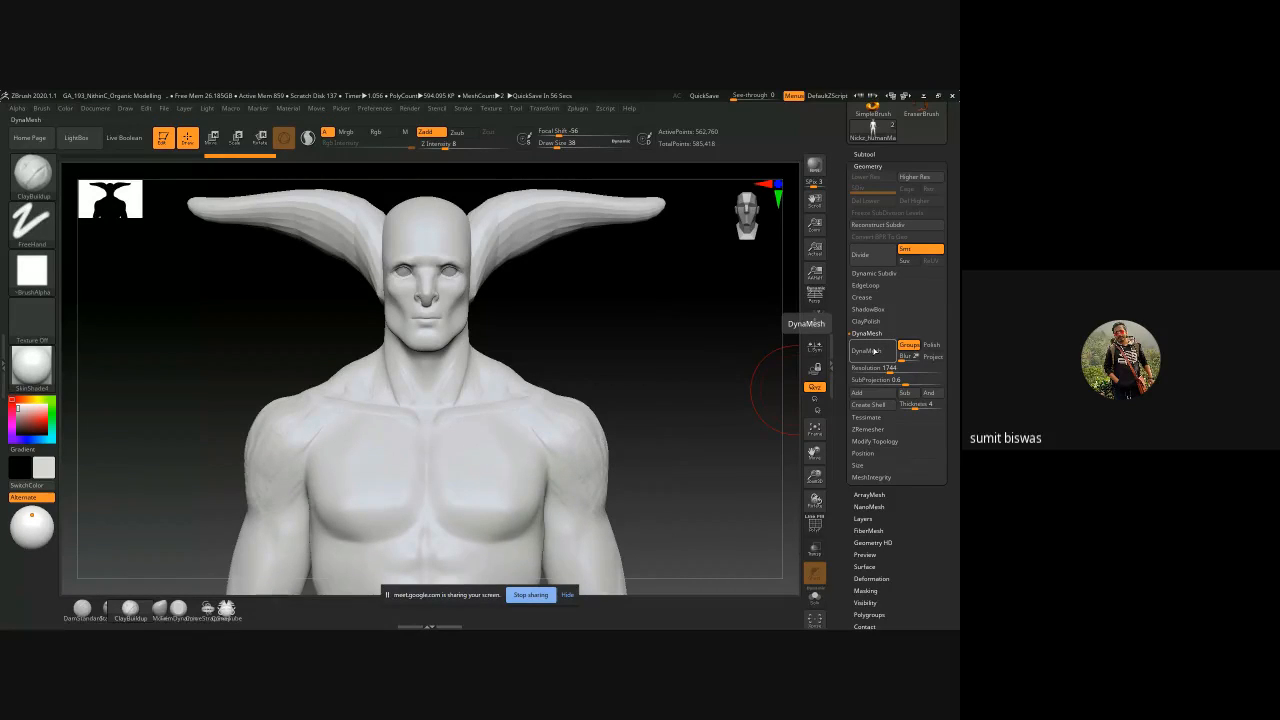
left_click(875, 351)
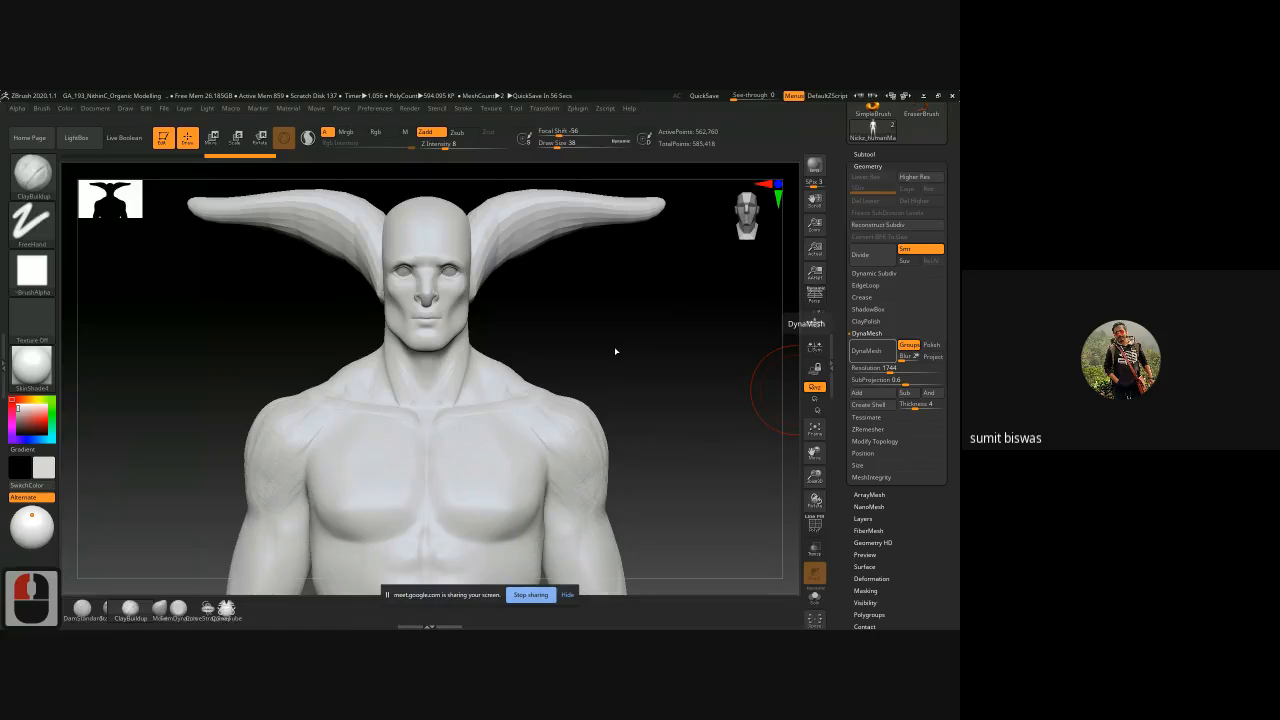
left_click(873, 351)
left_click(629, 350)
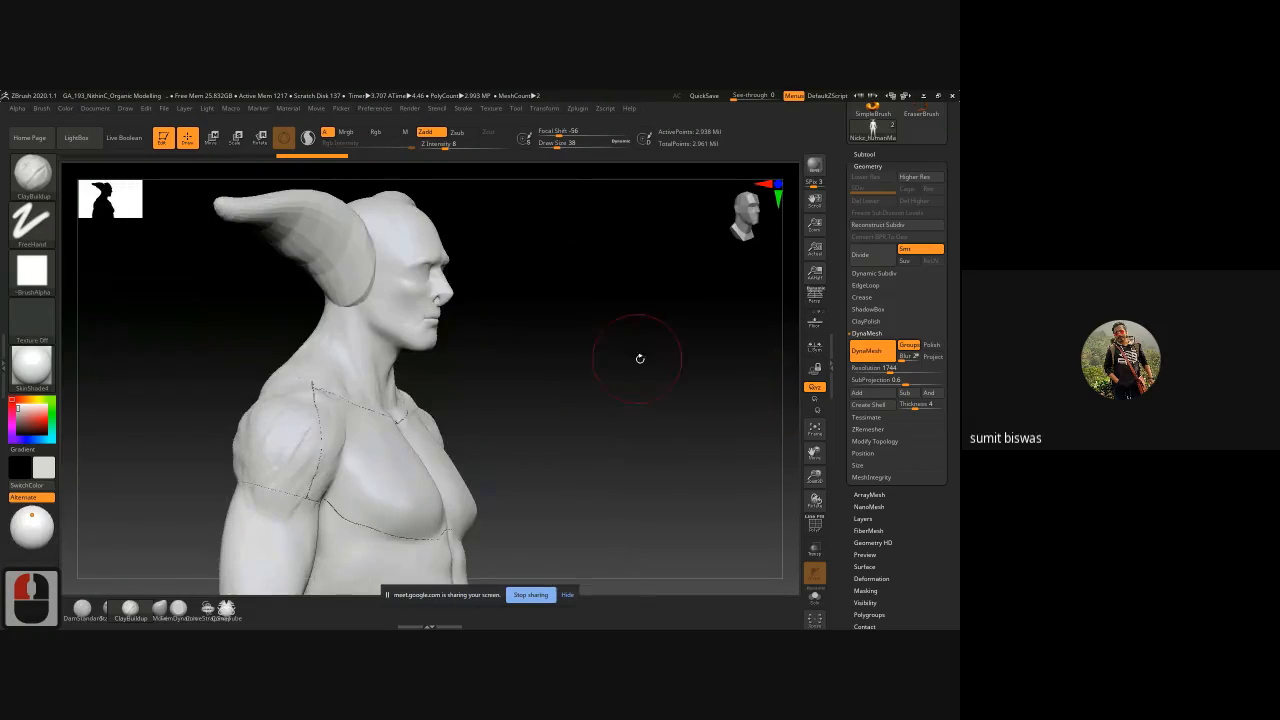
mouse_move(576, 360)
left_mouse_down()
mouse_move(583, 388)
mouse_move(427, 347)
mouse_move(550, 382)
left_mouse_up()
left_click(550, 382)
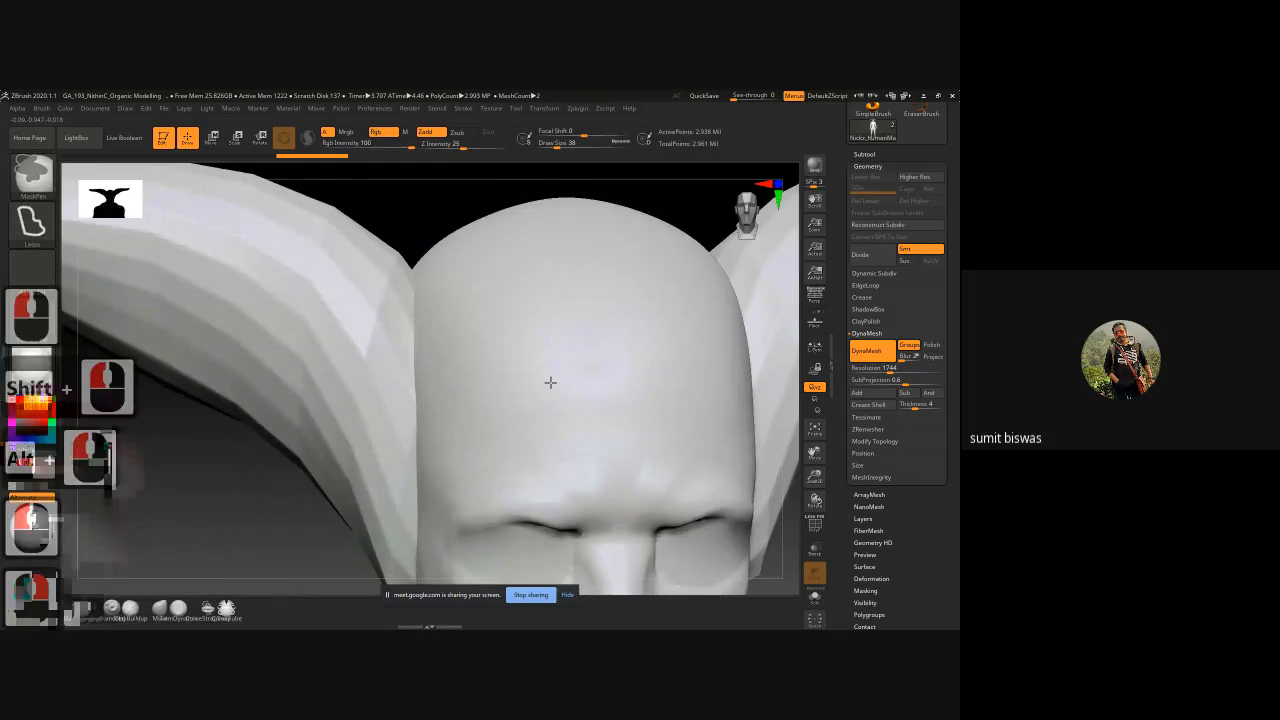
key("shift")
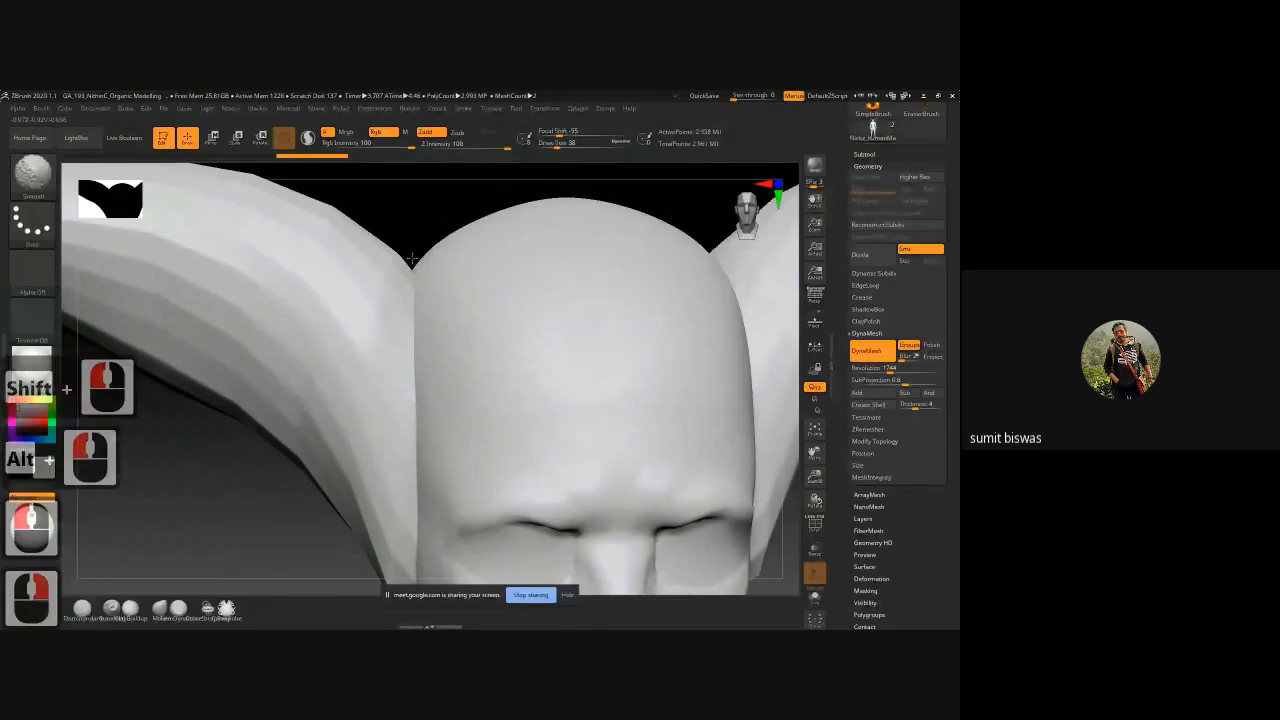
key("ctrl+z")
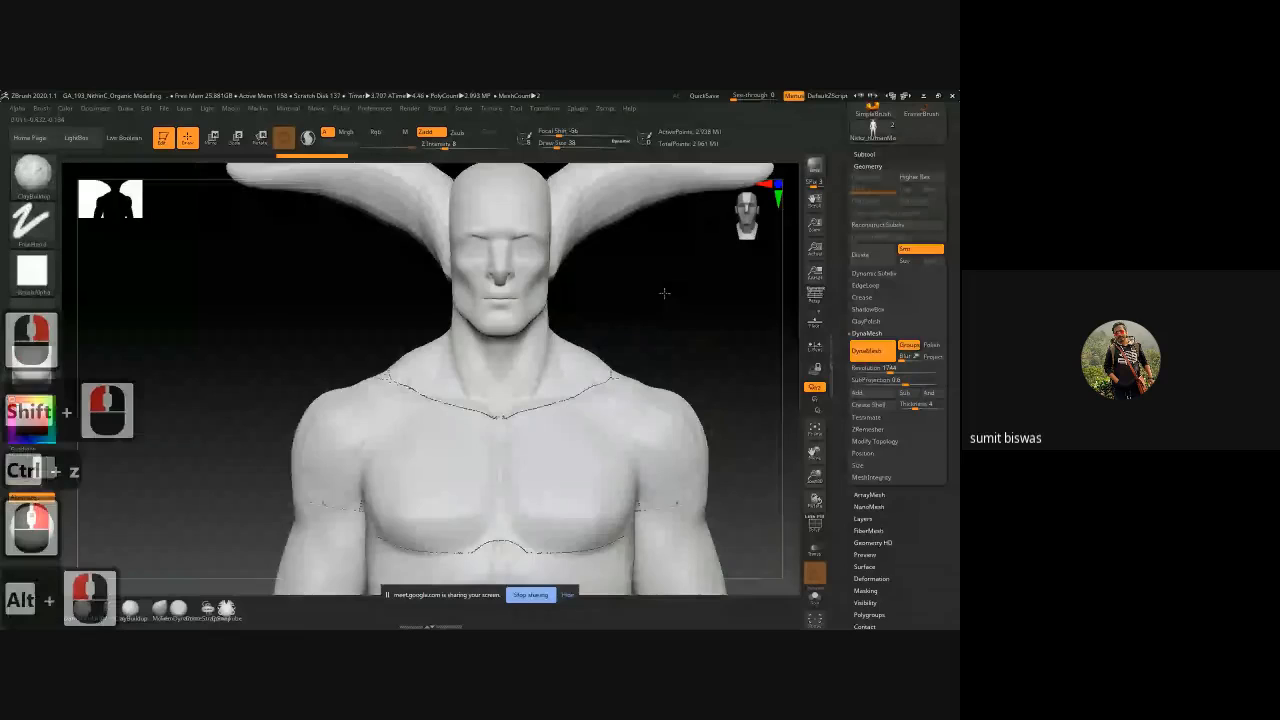
key("ctrl+z")
Step: Smooth the surface of the abdomen's flanks and the hip crease
left_click_drag(660, 290, 628, 325, "alt")
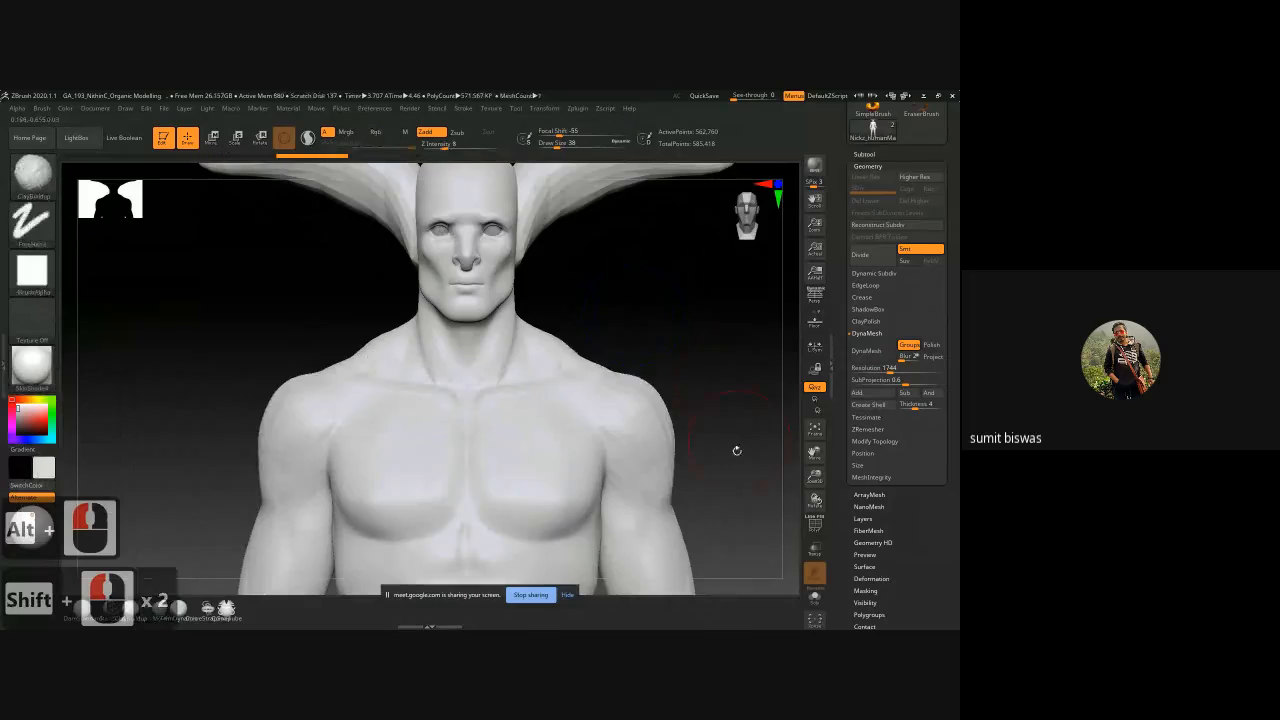
left_click_drag(735, 449, 689, 337, "alt")
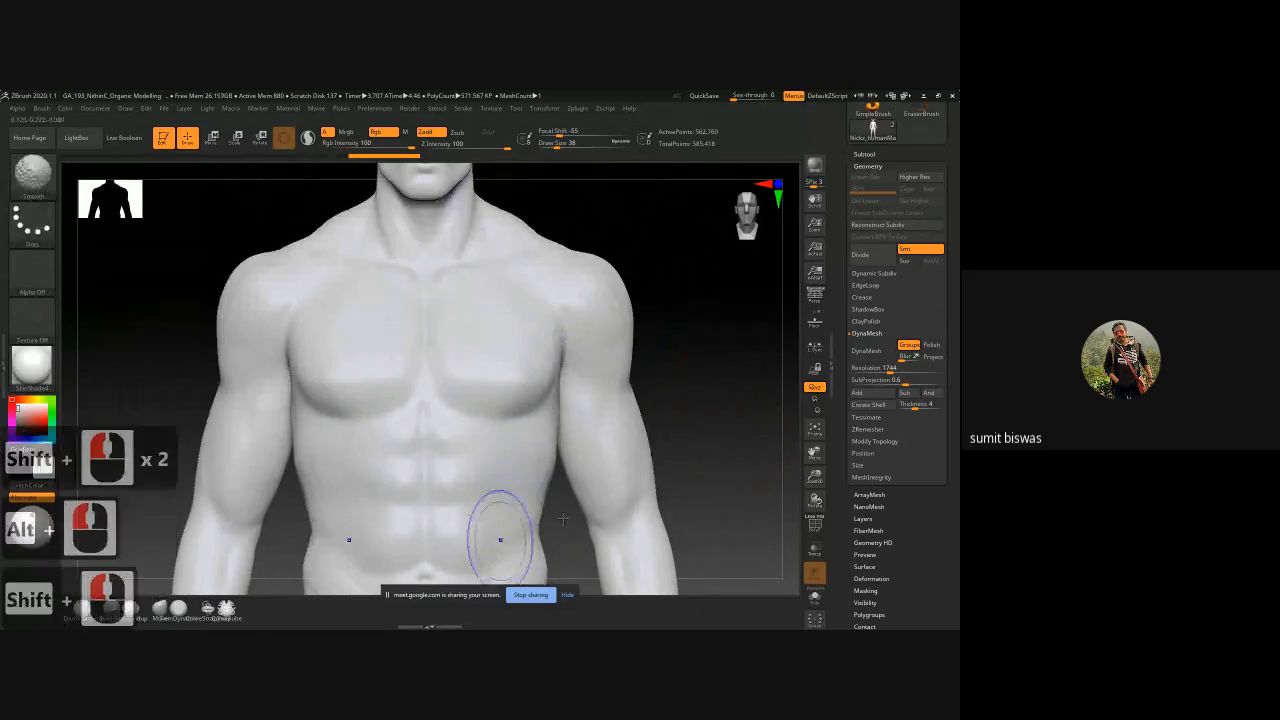
left_click_drag(711, 443, 690, 275, "alt")
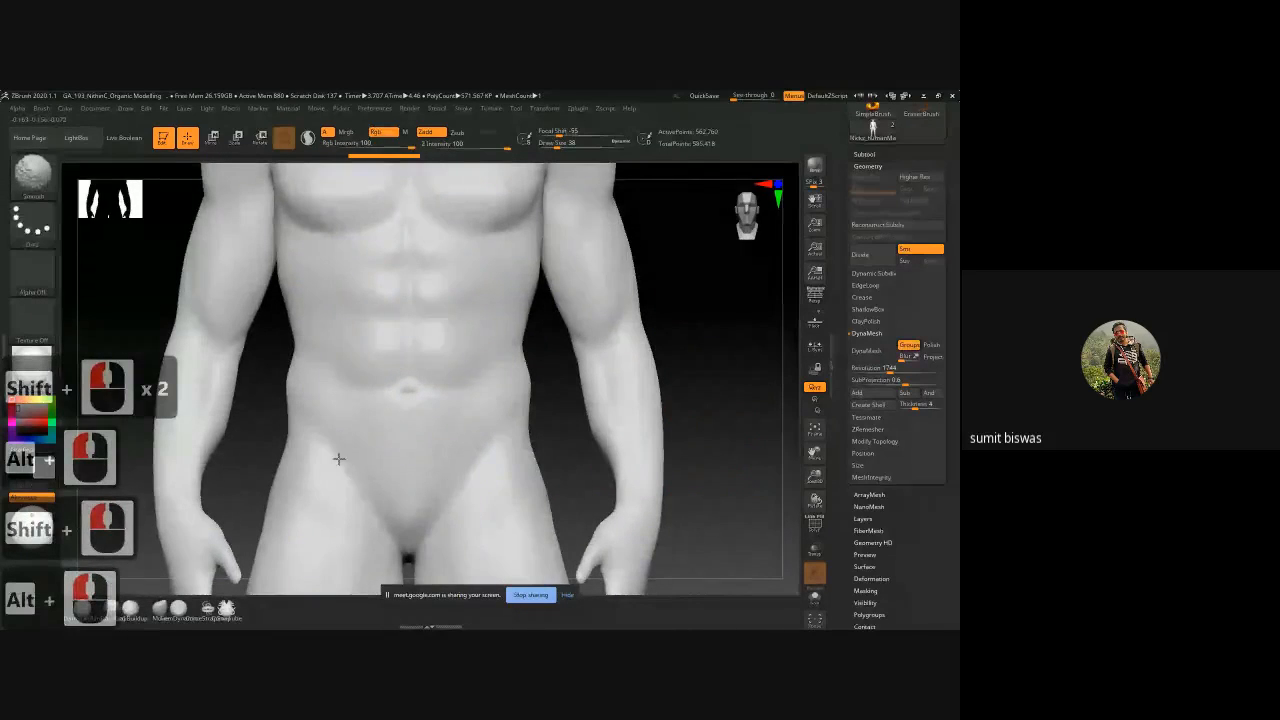
left_click_drag(337, 454, 343, 462, "shift")
Step: Examine the polygroups and wireframe of the hips, thighs and forearms, then return to plain shading with the ClayBuildup brush
key("shift+f")
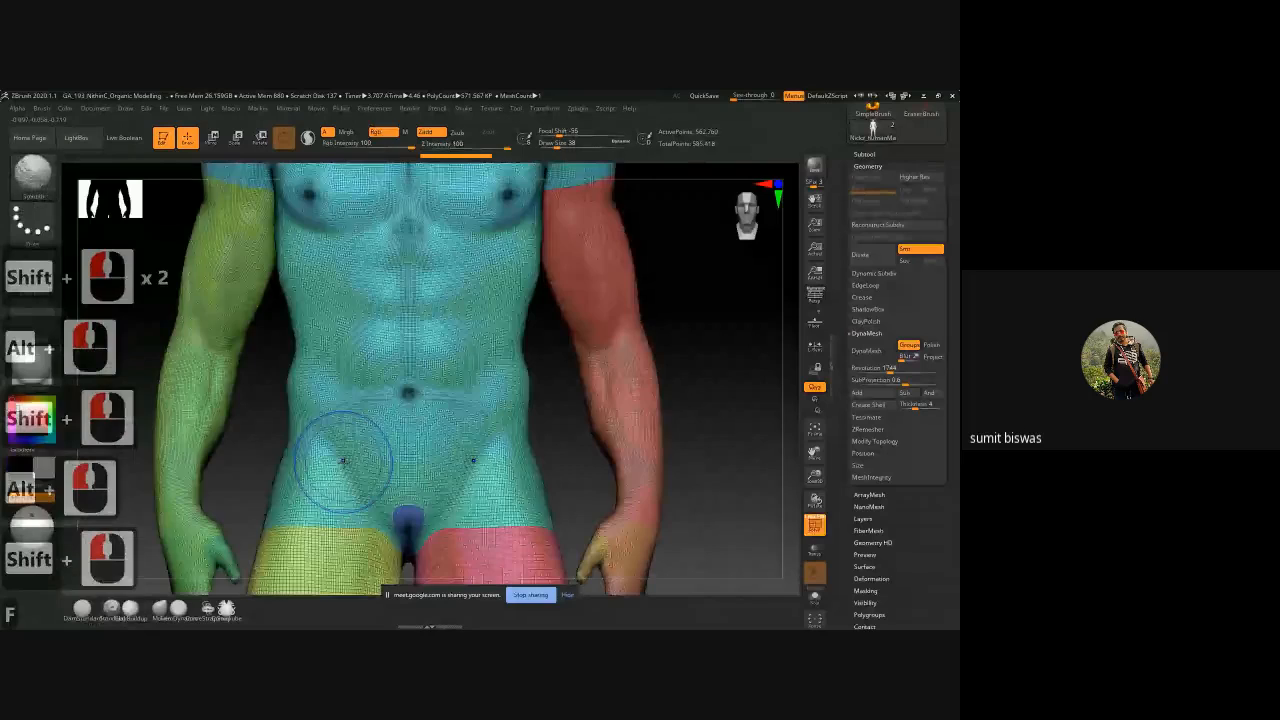
left_click_drag(565, 470, 565, 420, "alt")
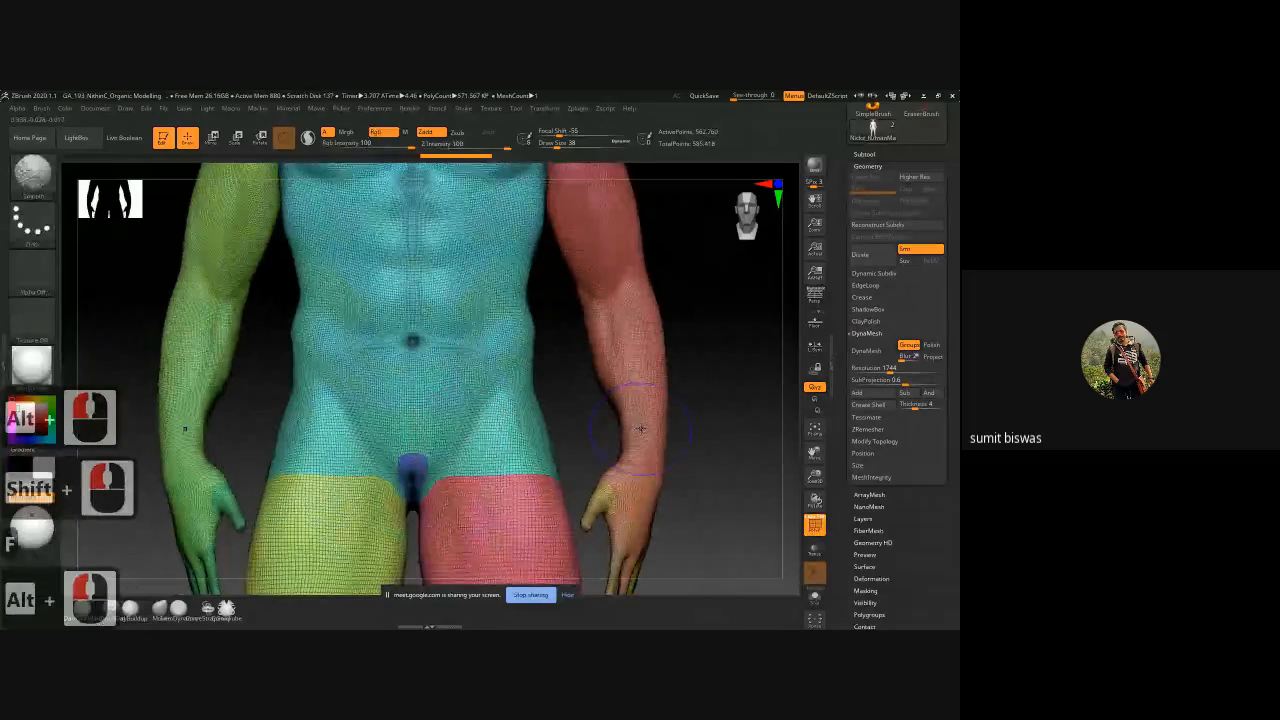
key("d")
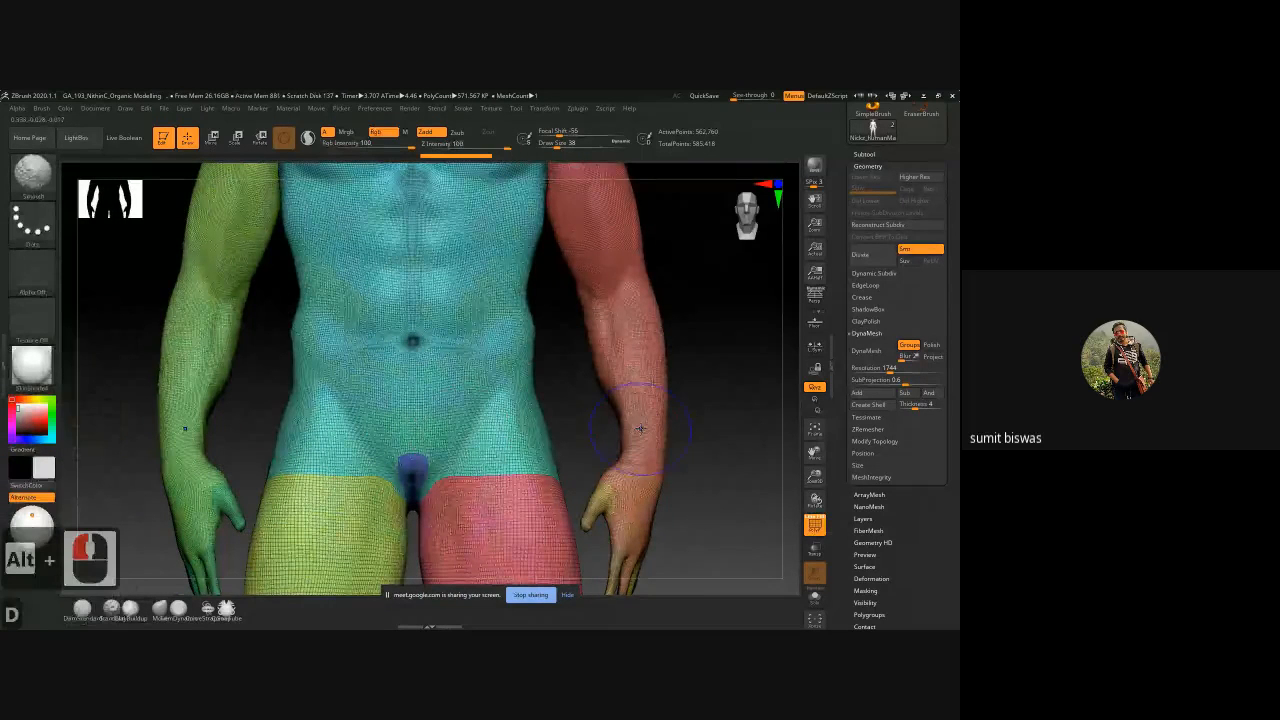
key("shift+f")
key("b")
key("c")
key("b")
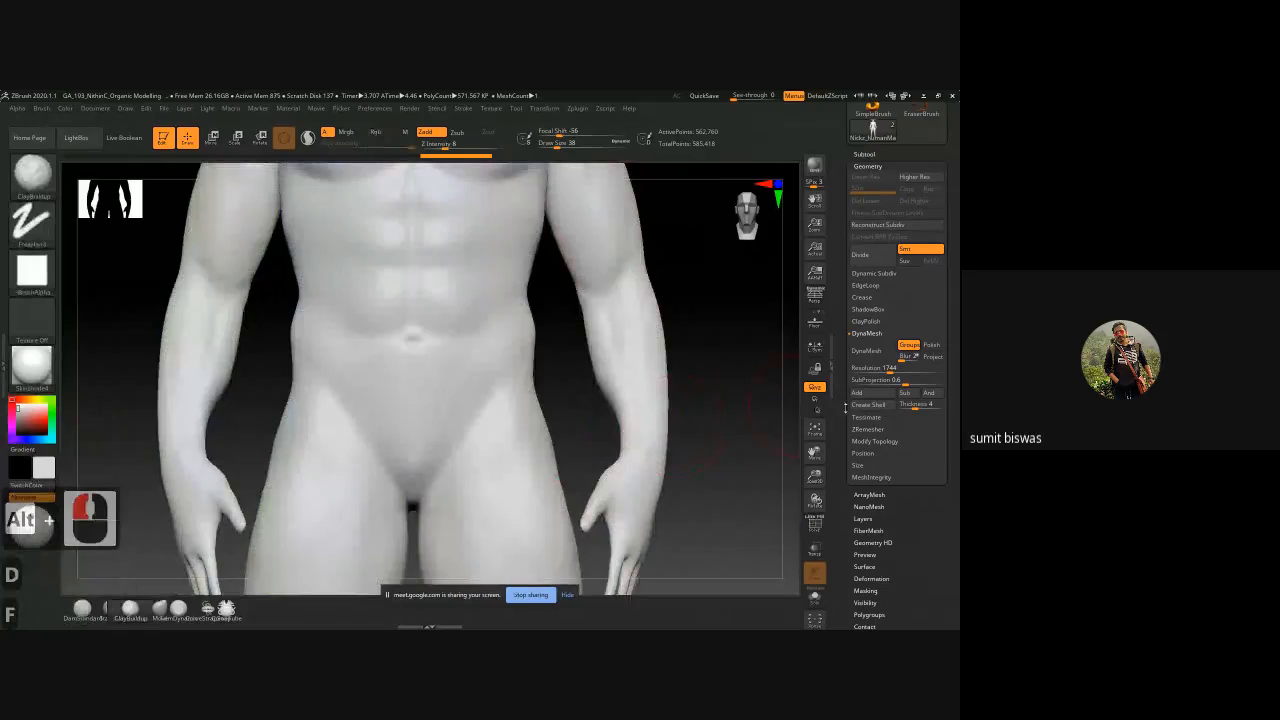
Step: Try to ZRemesh the body with AdaptiveSize set to 0, and abort the run
left_click(867, 429)
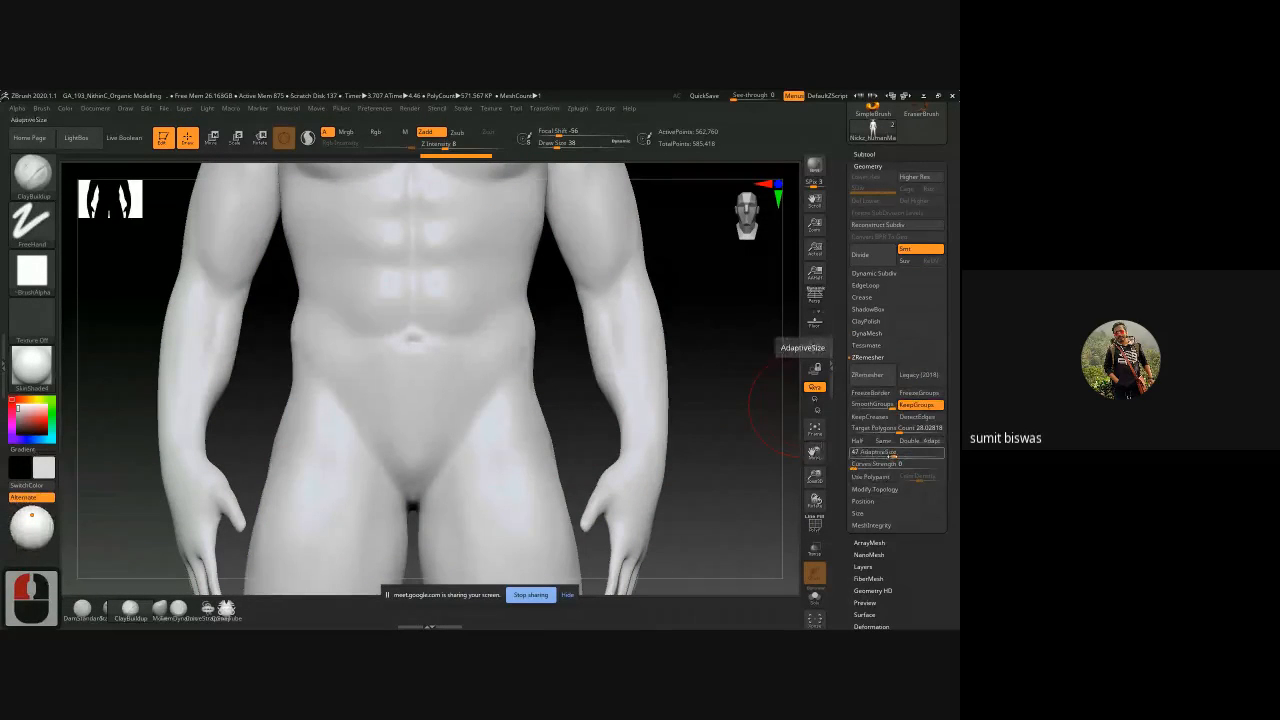
left_click(868, 375)
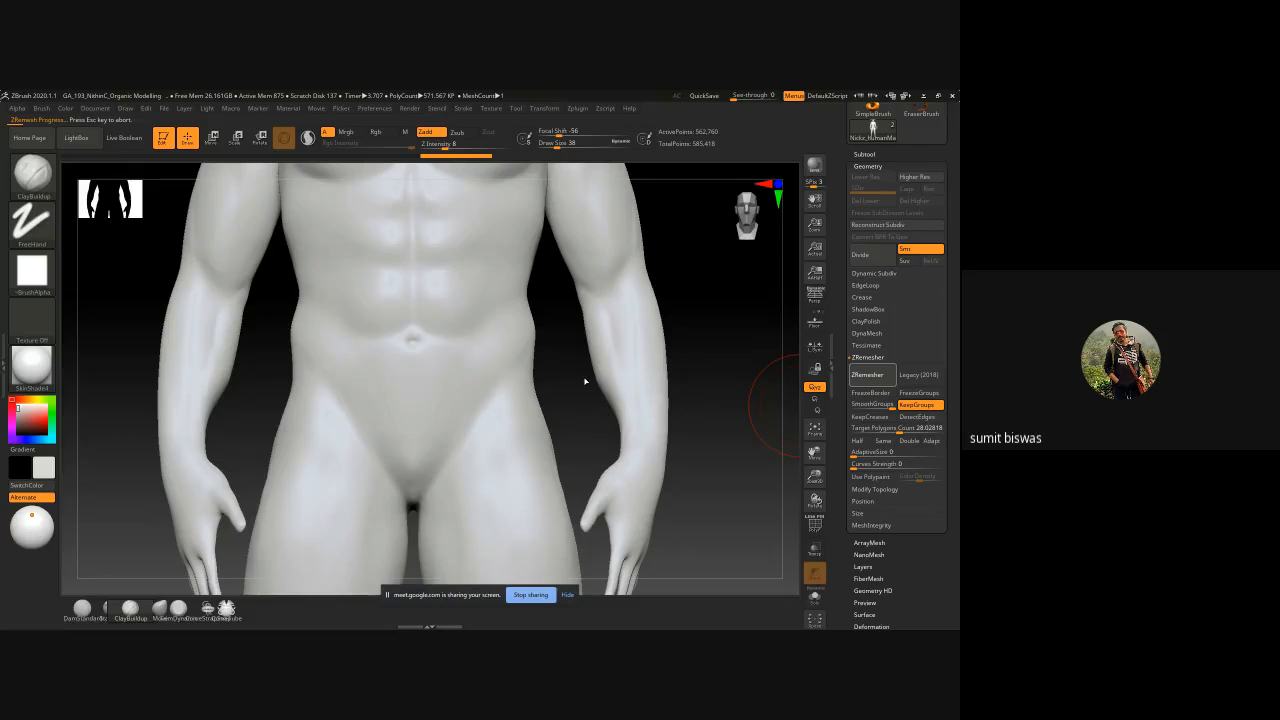
key("Escape")
key("Escape")
key("Escape")
key("Escape")
key("Escape")
key("Escape")
key("Escape")
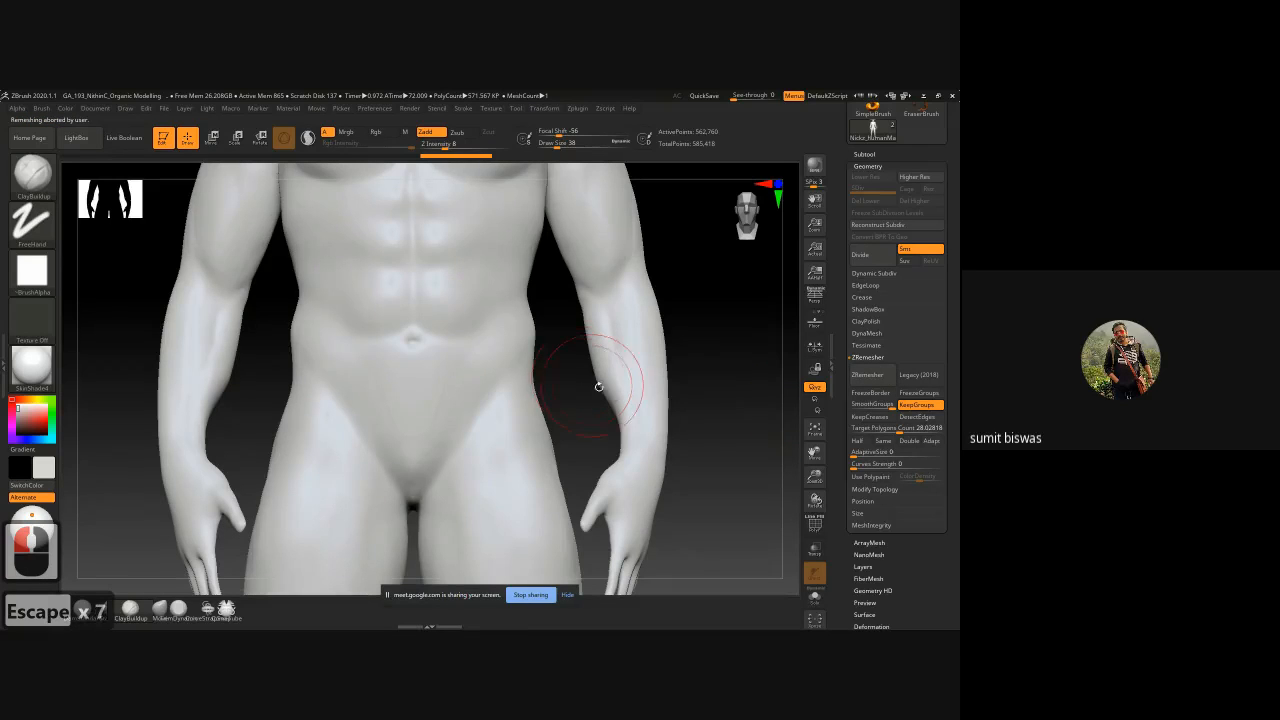
Step: Try smoothing the back of the neck and undo the stroke
right_click_drag(709, 420, 517, 363, "ctrl")
mouse_move(517, 363)
left_mouse_down("alt")
mouse_move(634, 374)
mouse_move(523, 374)
mouse_move(588, 371)
left_mouse_up("alt")
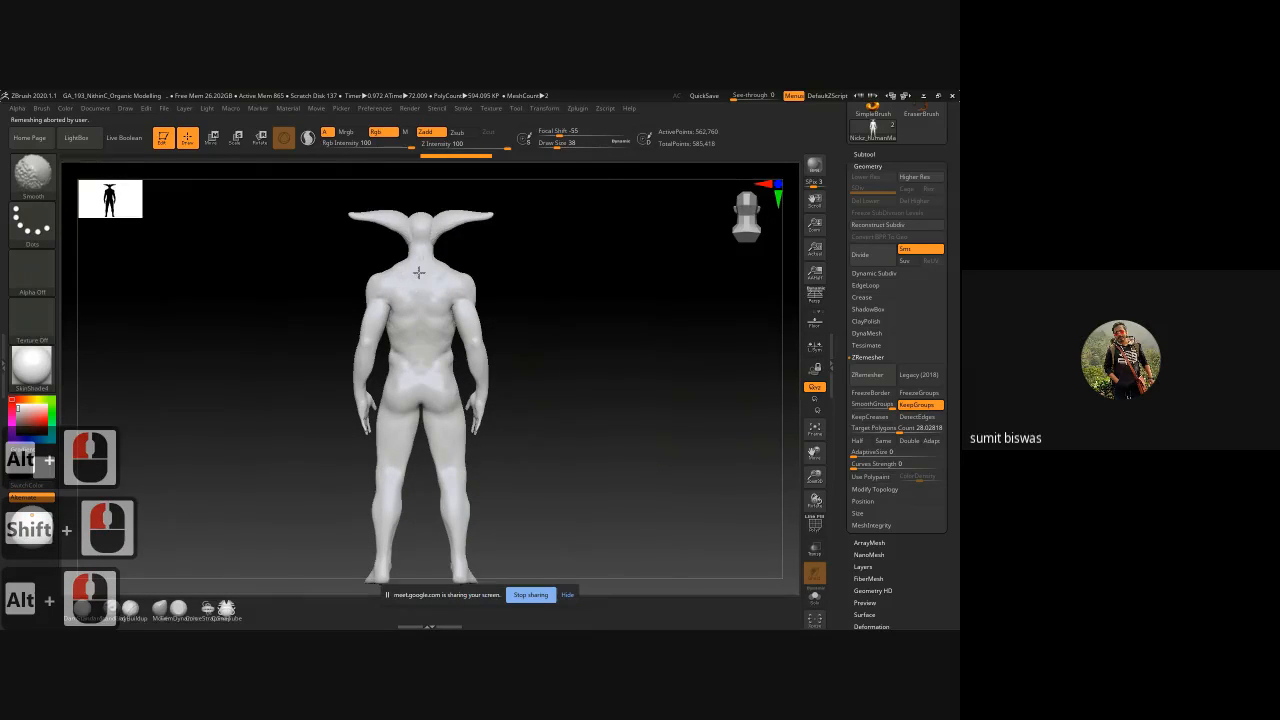
left_click(427, 237, "shift")
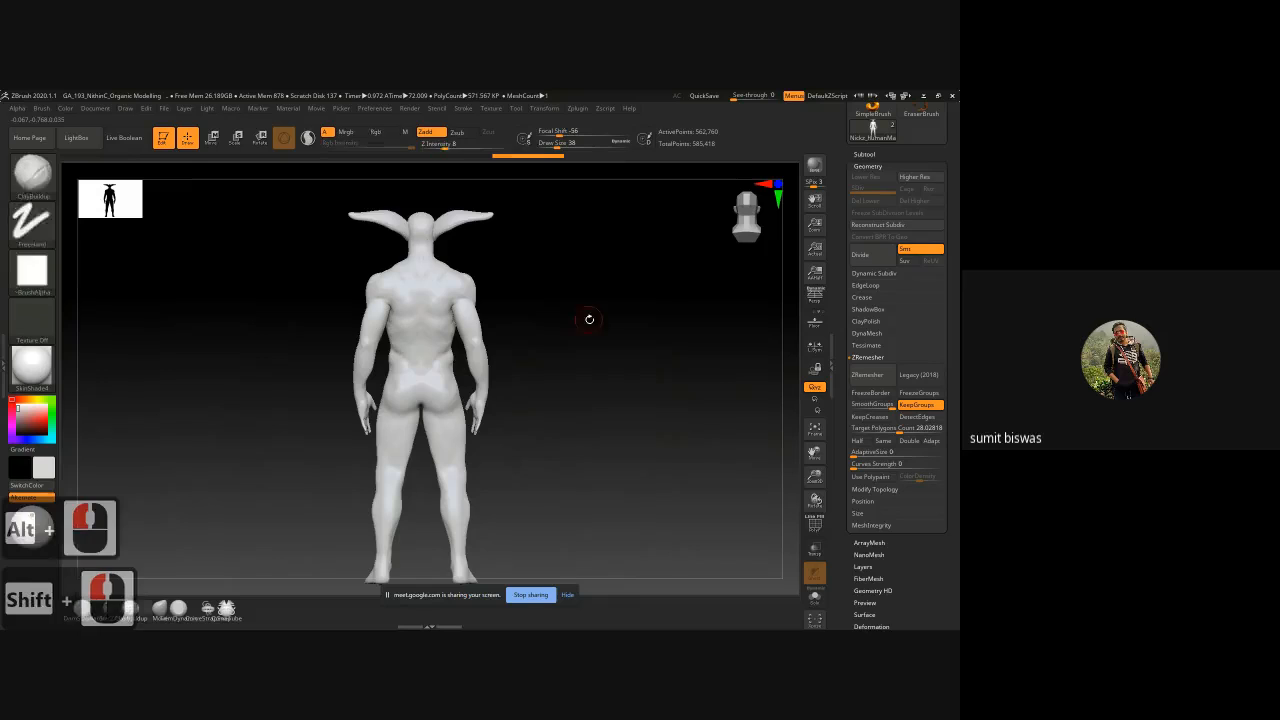
key("ctrl+z")
mouse_move(555, 322)
left_mouse_down("shift")
mouse_move(637, 323)
mouse_move(580, 309)
mouse_move(580, 380)
mouse_move(631, 351)
mouse_move(645, 300)
left_mouse_up("shift")
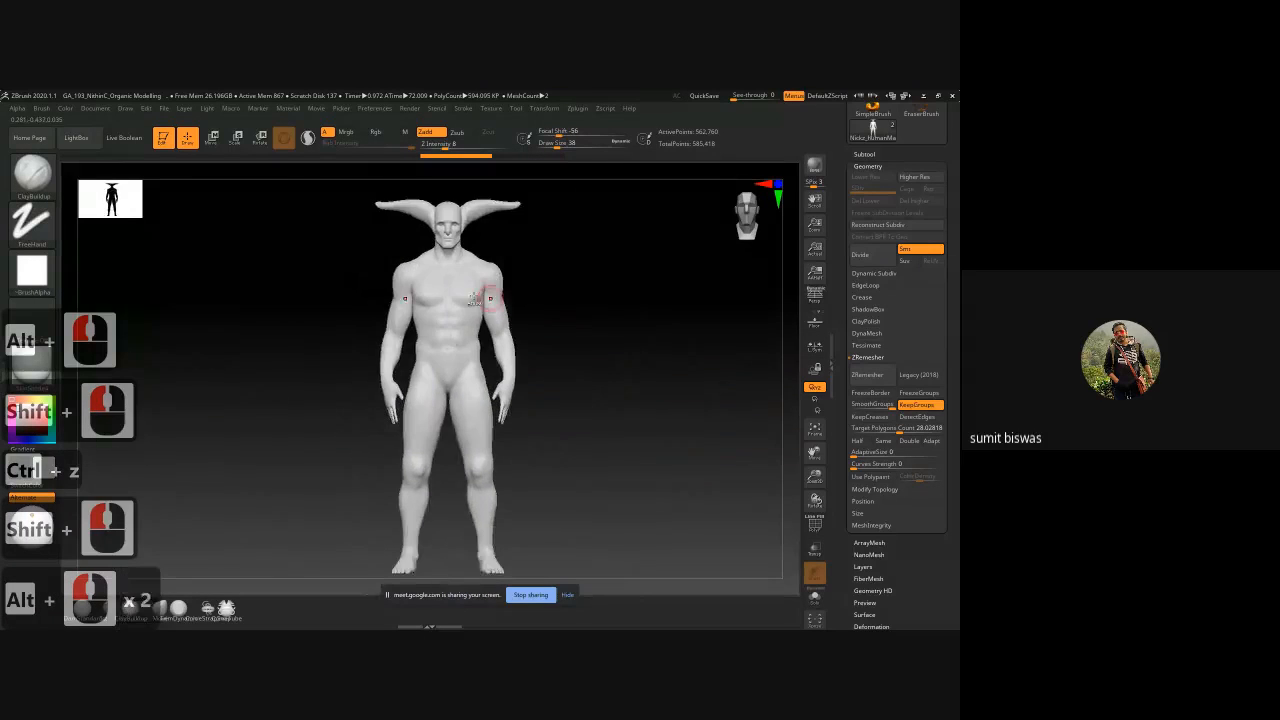
Step: Reshape the leg around the knee in side view using the Move brush, with the draw size adjusted to 58
right_click_drag(491, 291, 629, 351, "ctrl")
left_click_drag(617, 428, 637, 291, "alt")
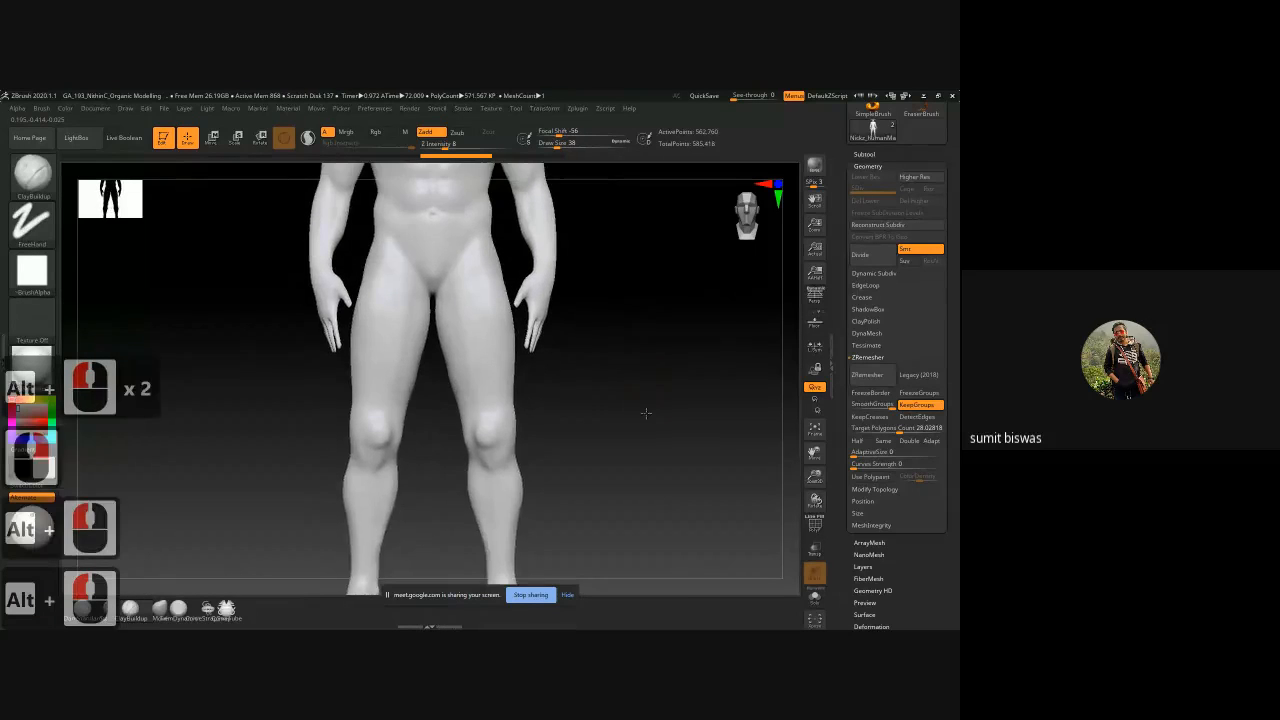
left_click_drag(646, 411, 643, 334, "alt")
mouse_move(586, 386)
left_mouse_down("shift")
mouse_move(633, 383)
mouse_move(603, 406)
left_mouse_up("shift")
right_click_drag(603, 406, 570, 410, "ctrl")
left_click_drag(596, 550, 591, 400, "alt")
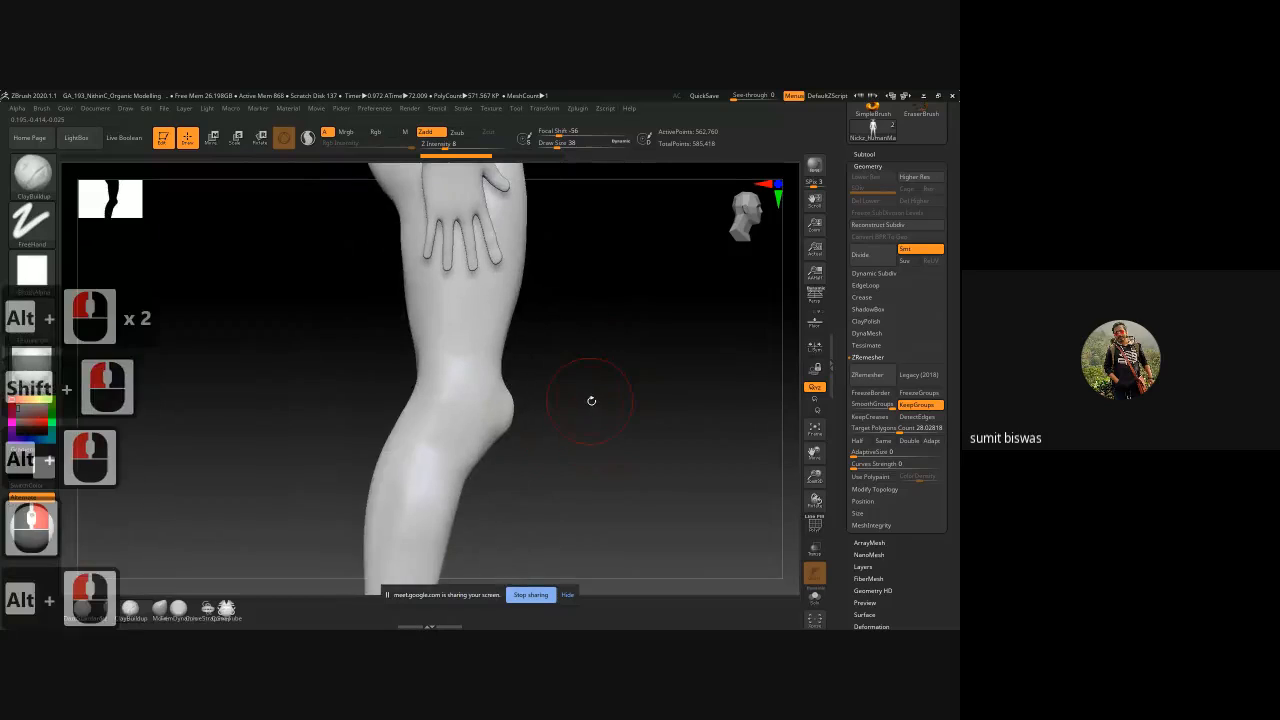
key("b")
key("m")
key("v")
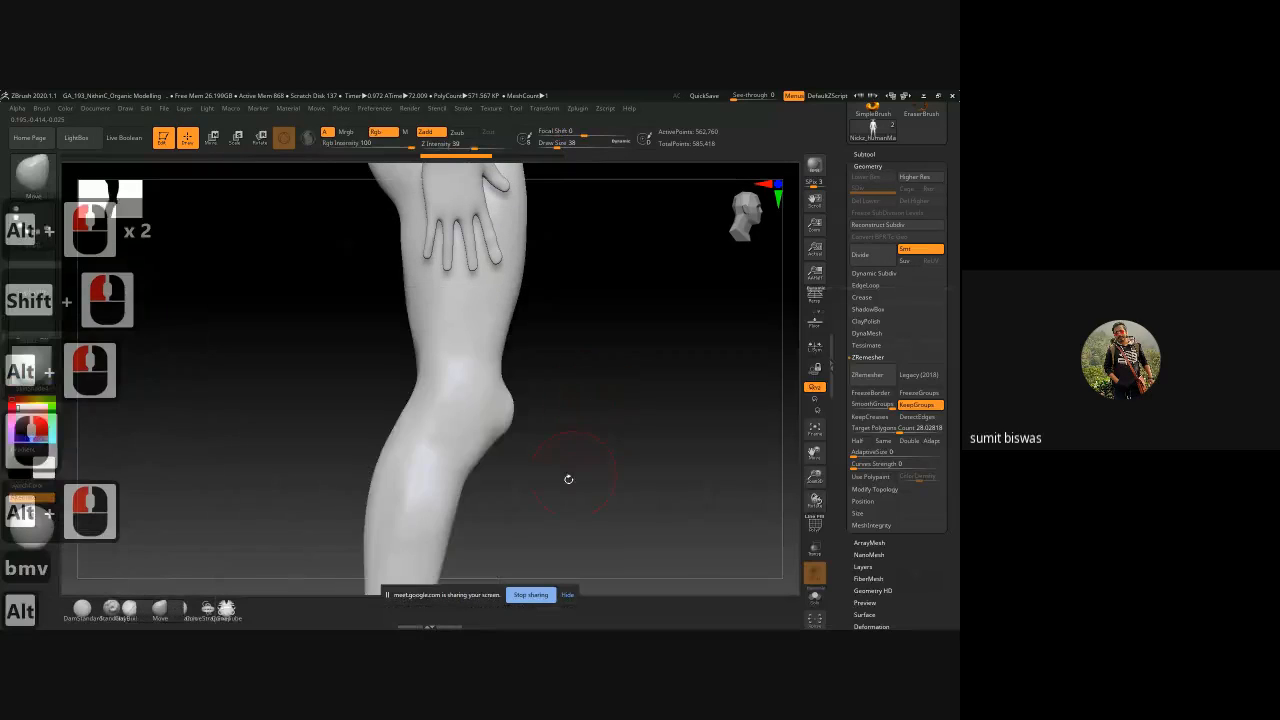
left_click_drag(566, 480, 478, 363, "alt")
key("bracketright")
key("bracketright")
key("bracketright")
key("bracketright")
key("bracketright")
key("bracketright")
key("bracketright")
key("bracketright")
key("bracketright")
key("bracketright")
key("bracketright")
key("bracketright")
key("bracketleft")
key("bracketleft")
key("bracketleft")
key("bracketleft")
key("bracketleft")
key("bracketleft")
key("bracketleft")
right_click_drag(631, 430, 318, 362, "ctrl")
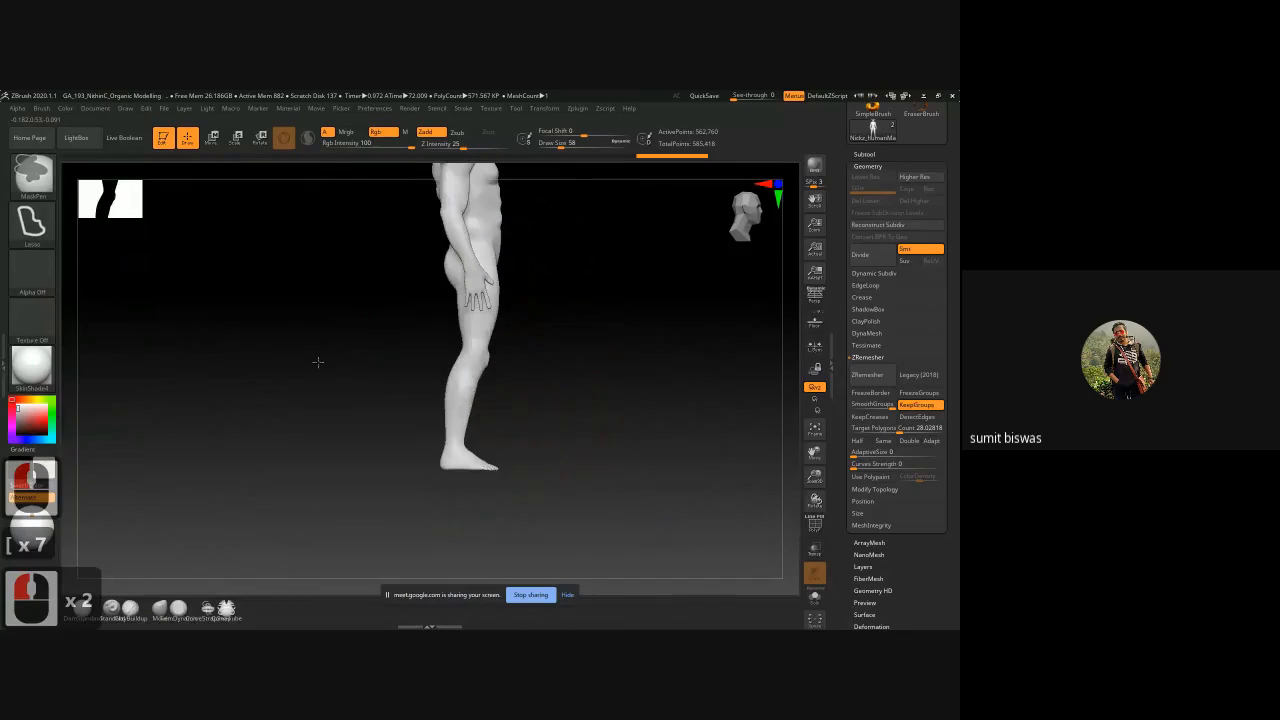
left_click_drag(318, 362, 365, 452, "shift")
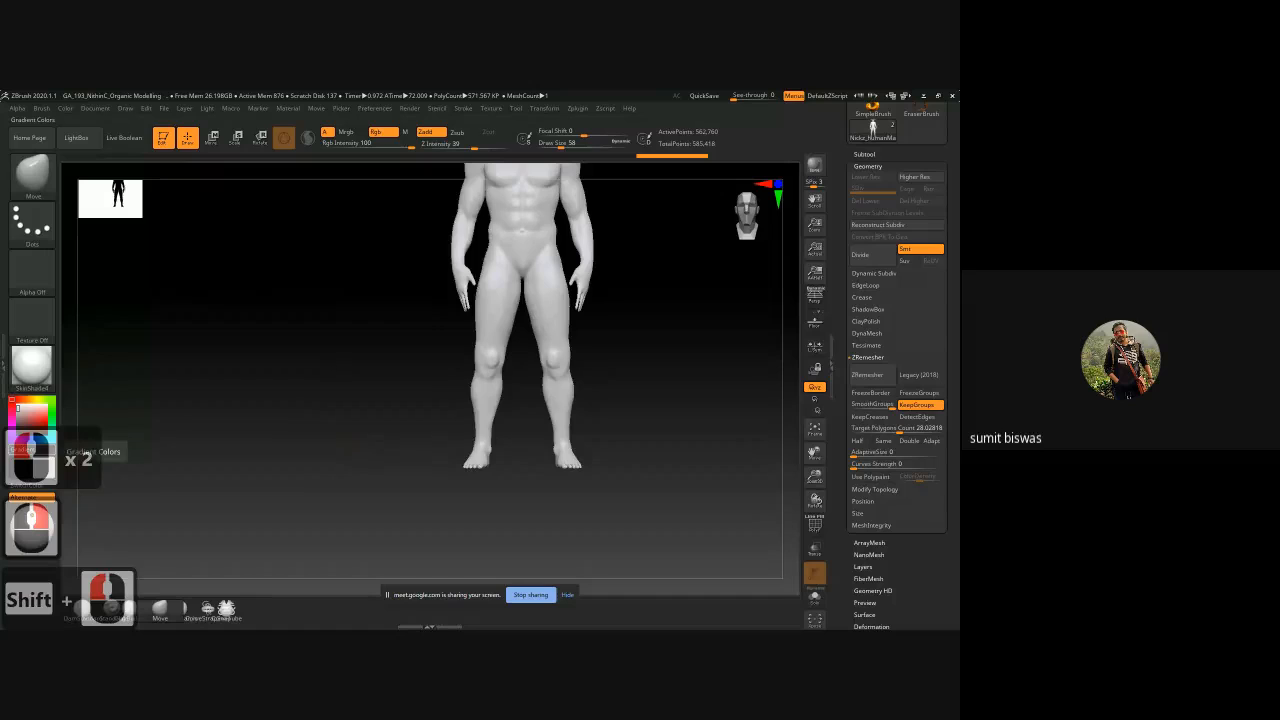
Step: Open the other human character project, the one with the antlered head
left_click(38, 452)
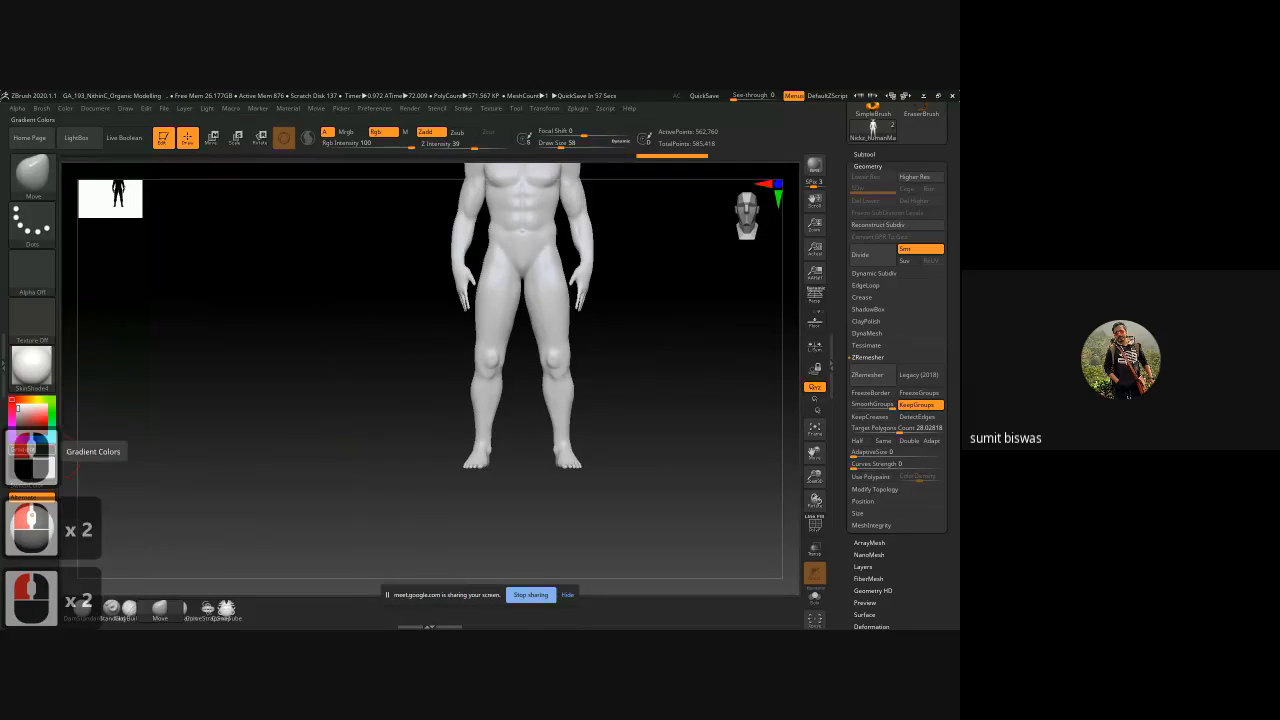
left_click(516, 388)
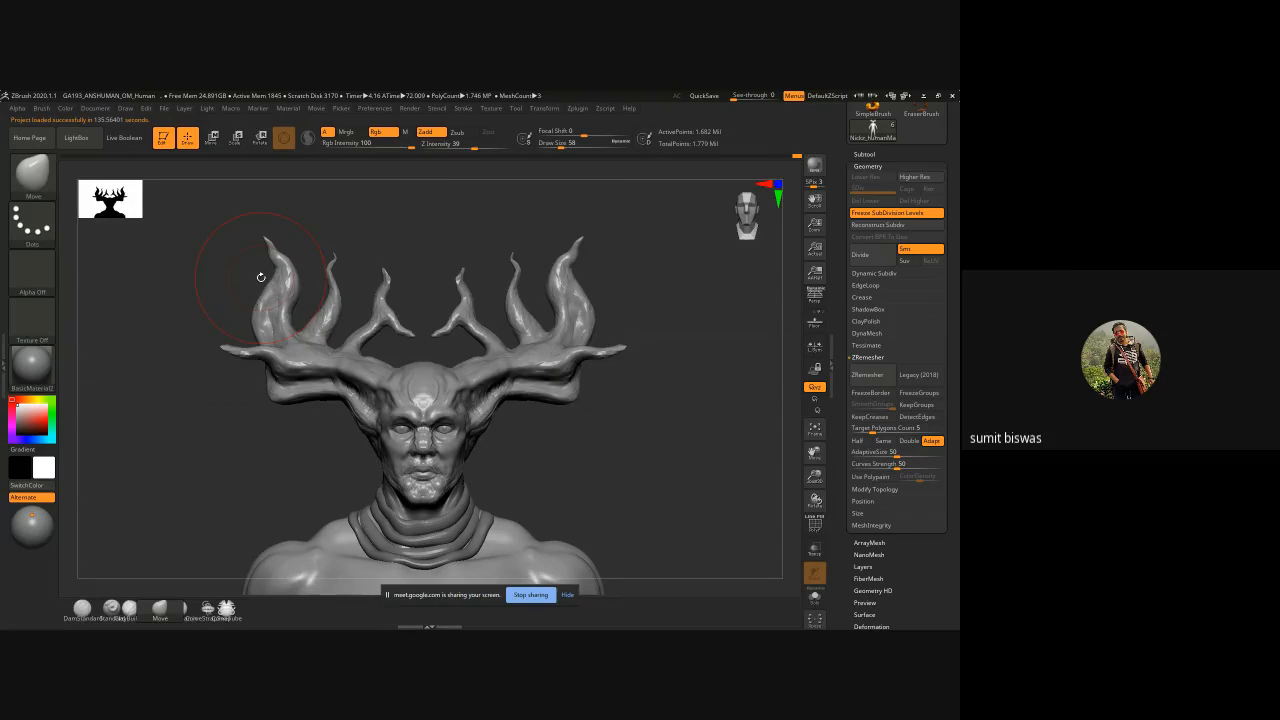
left_click_drag(649, 486, 845, 166, "alt")
scroll(880, 200, "up", 5)
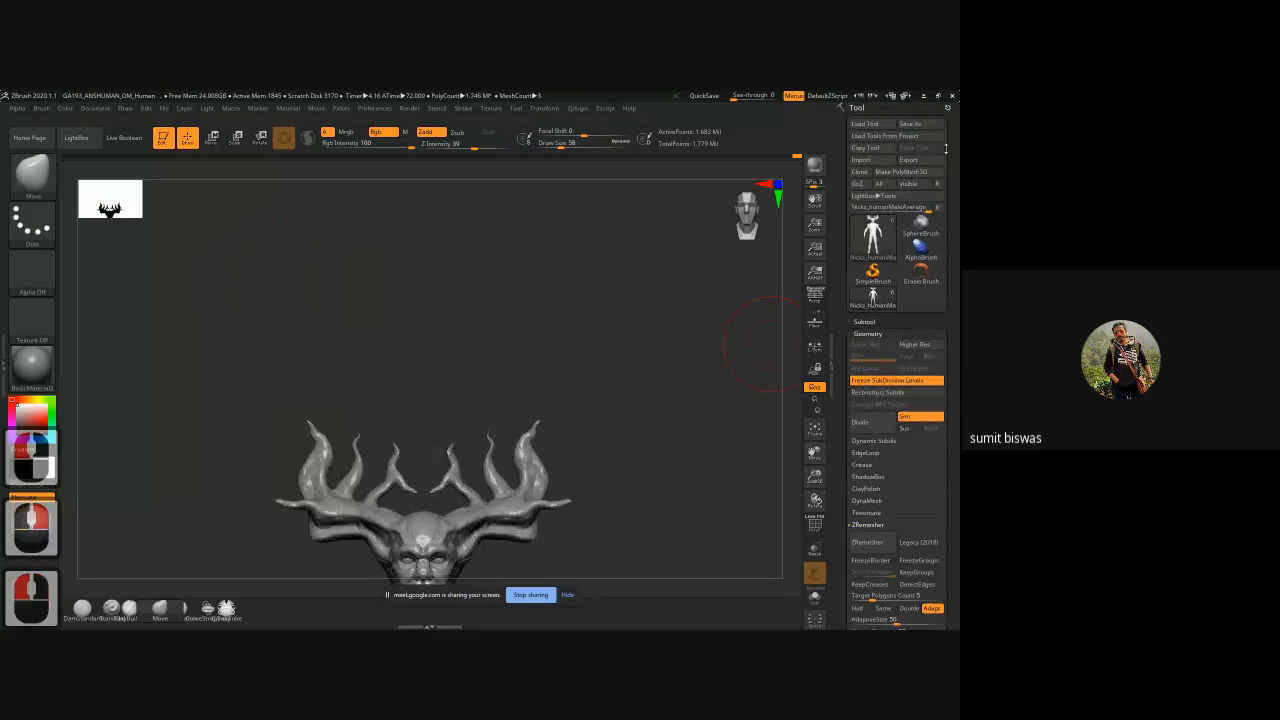
left_click(922, 124)
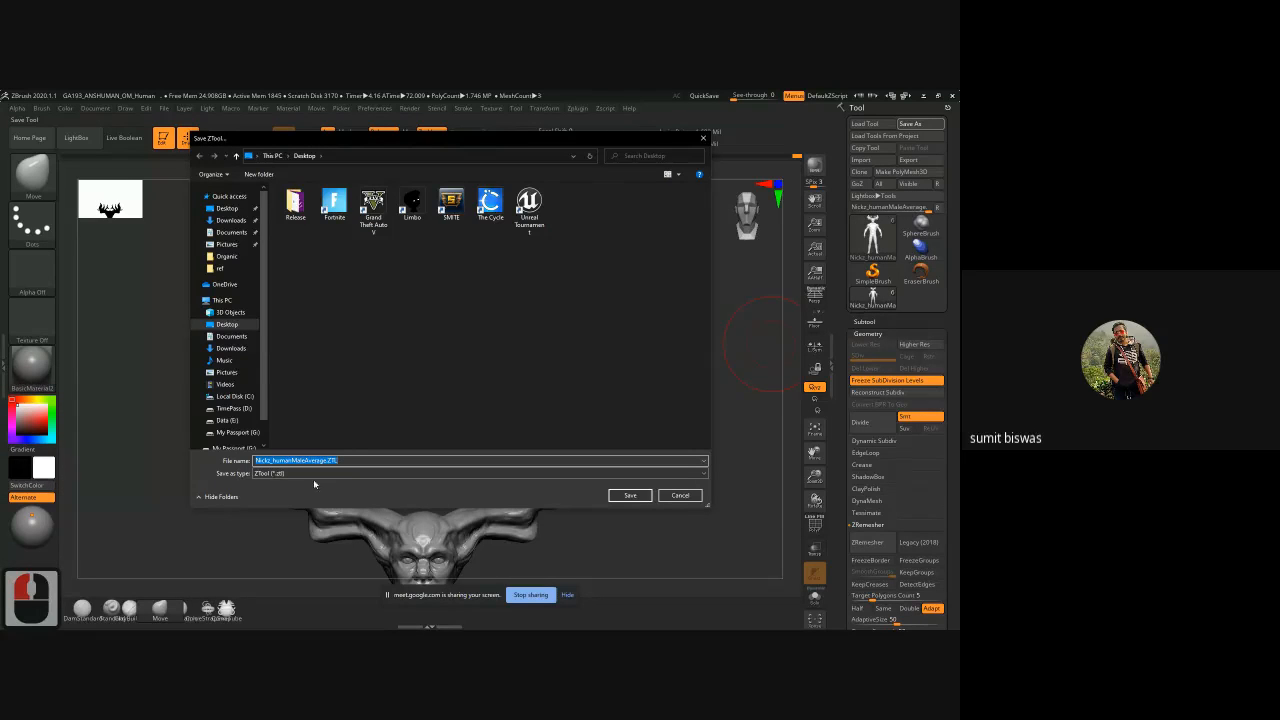
left_click(684, 495)
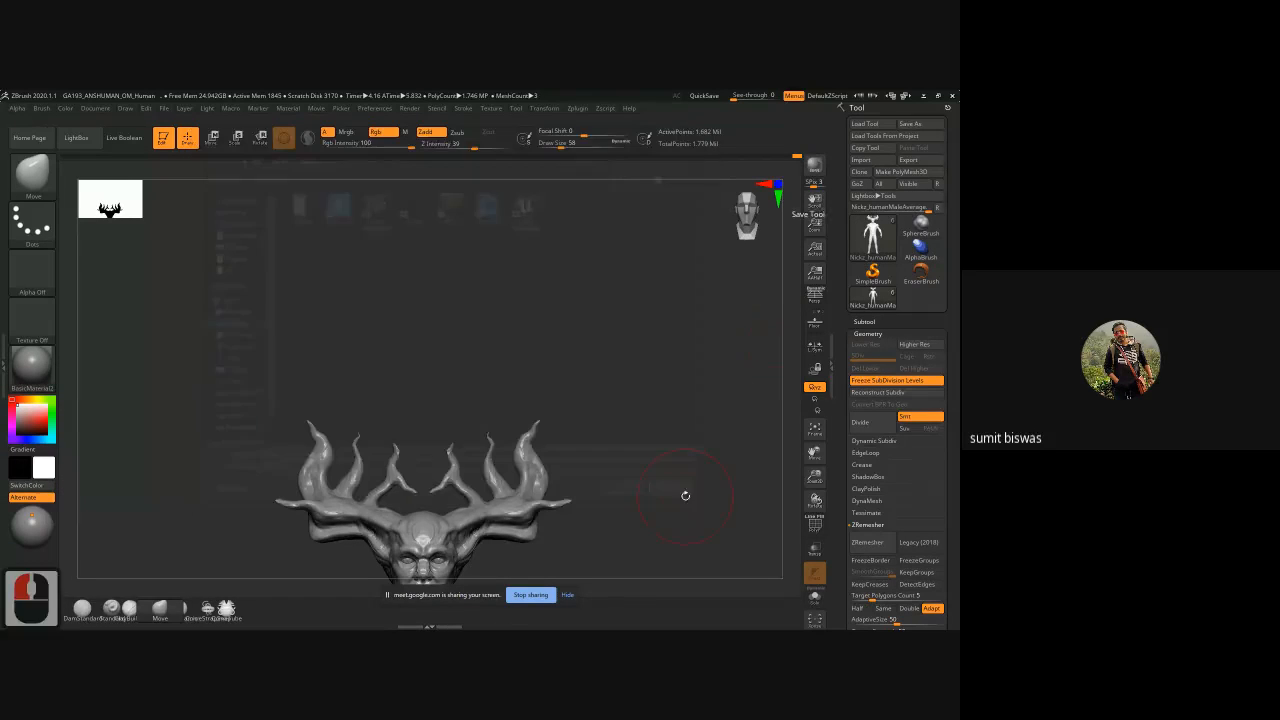
left_click(157, 110)
left_click(165, 110)
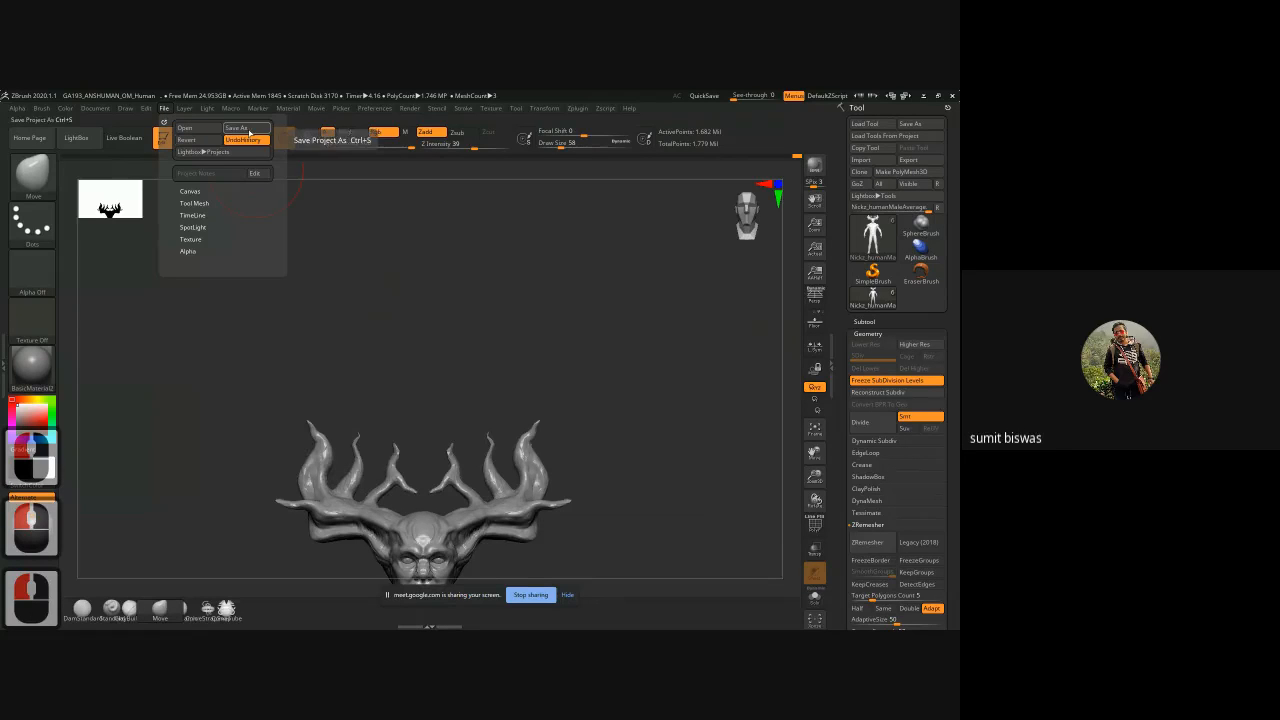
left_click(249, 131)
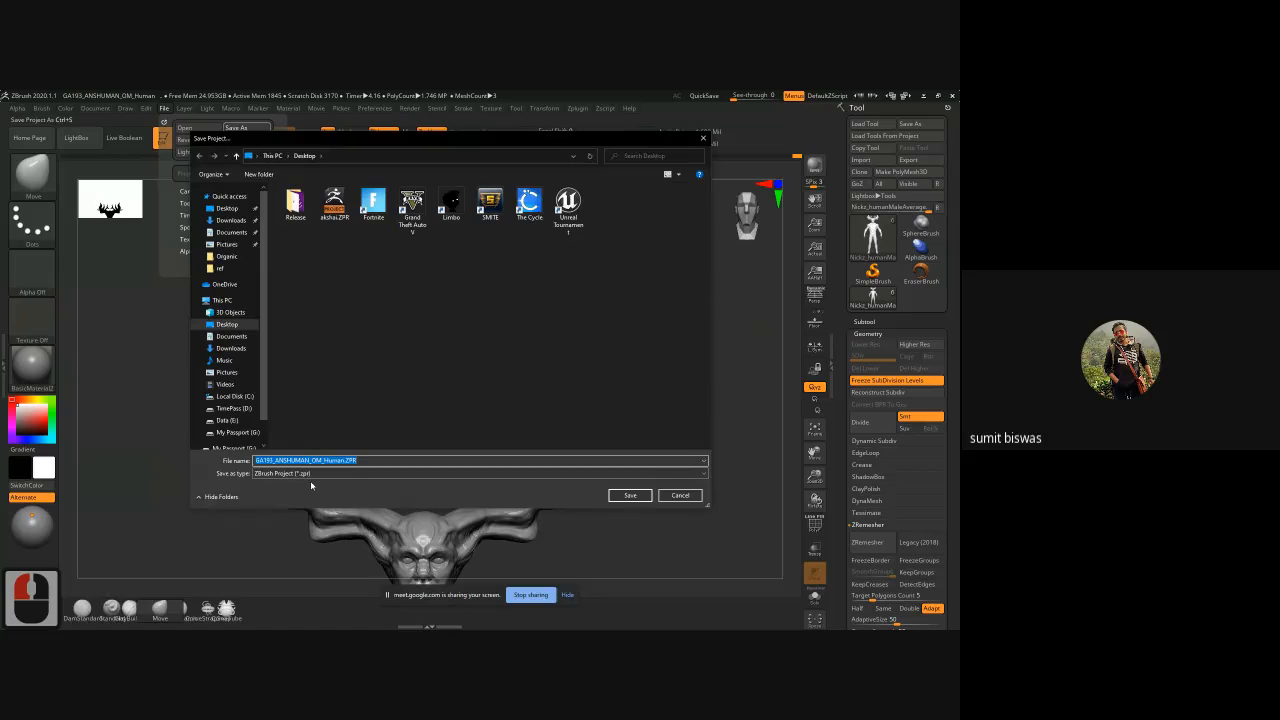
left_click(680, 495)
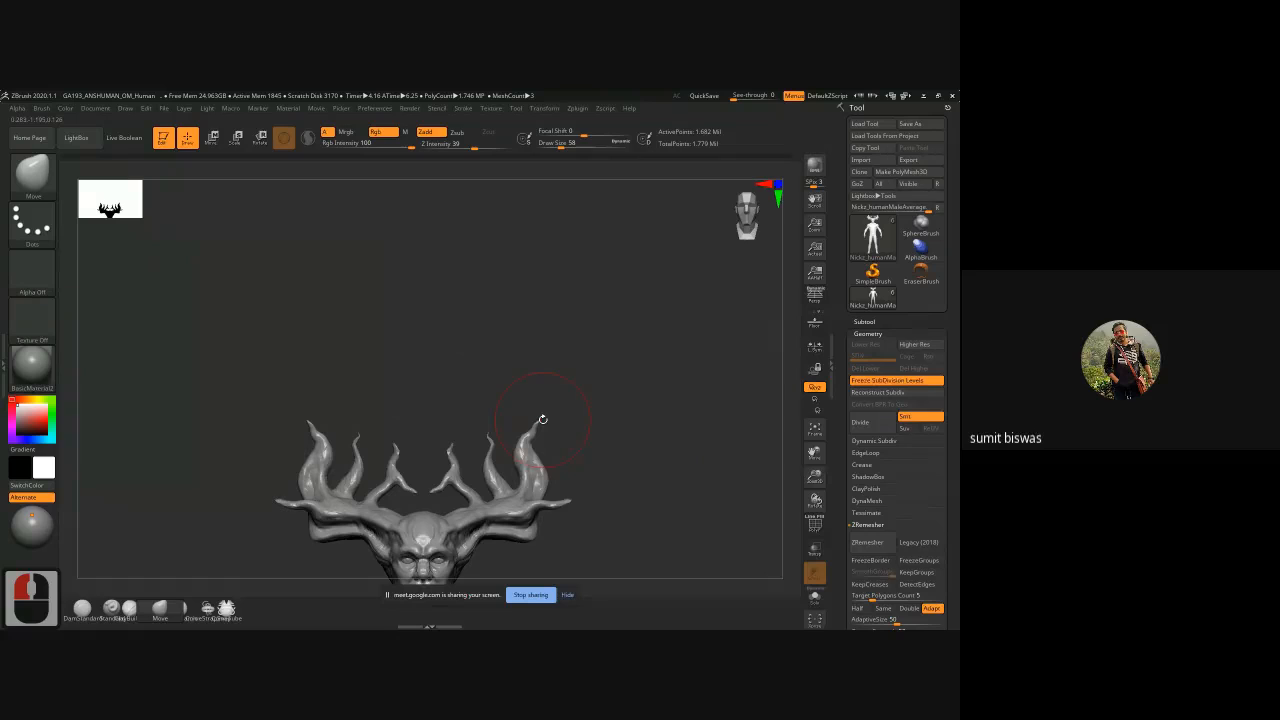
Step: Examine the antlered character's full body from the front, and the head, face and neck wraps in side and three-quarter views
key("ctrl+0")
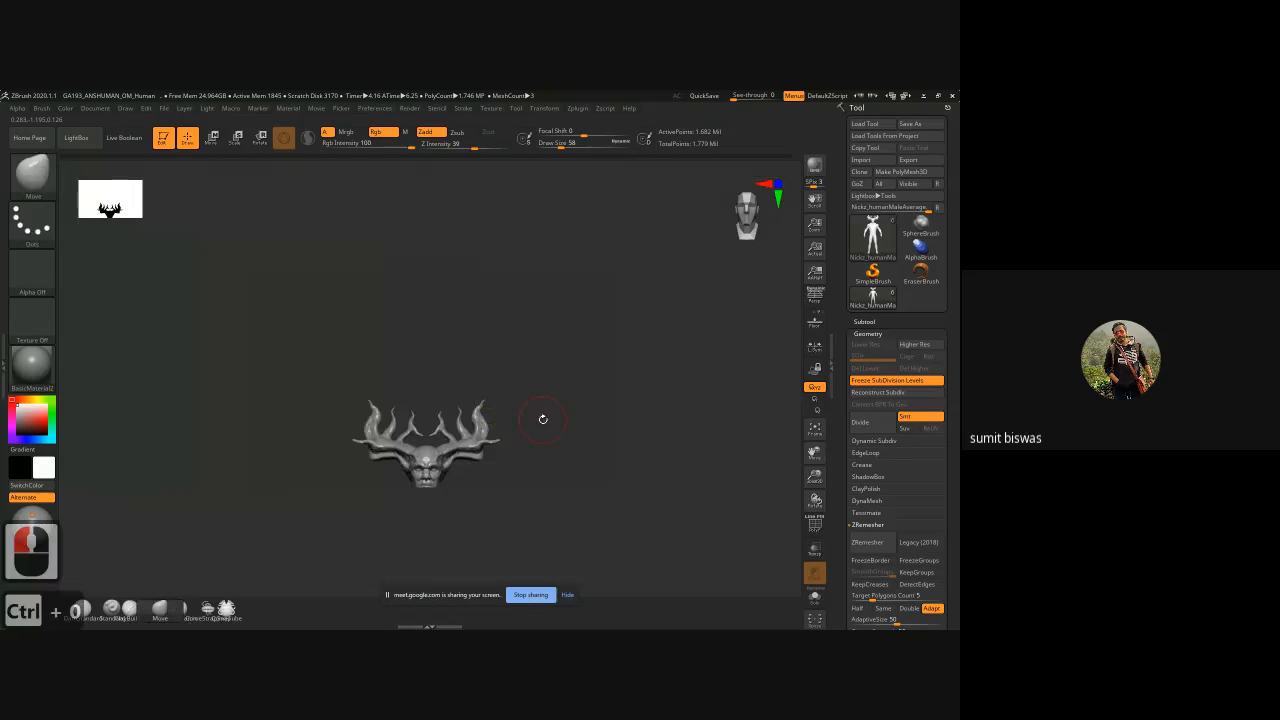
left_click_drag(540, 440, 509, 284, "alt")
right_click_drag(514, 388, 541, 421, "ctrl")
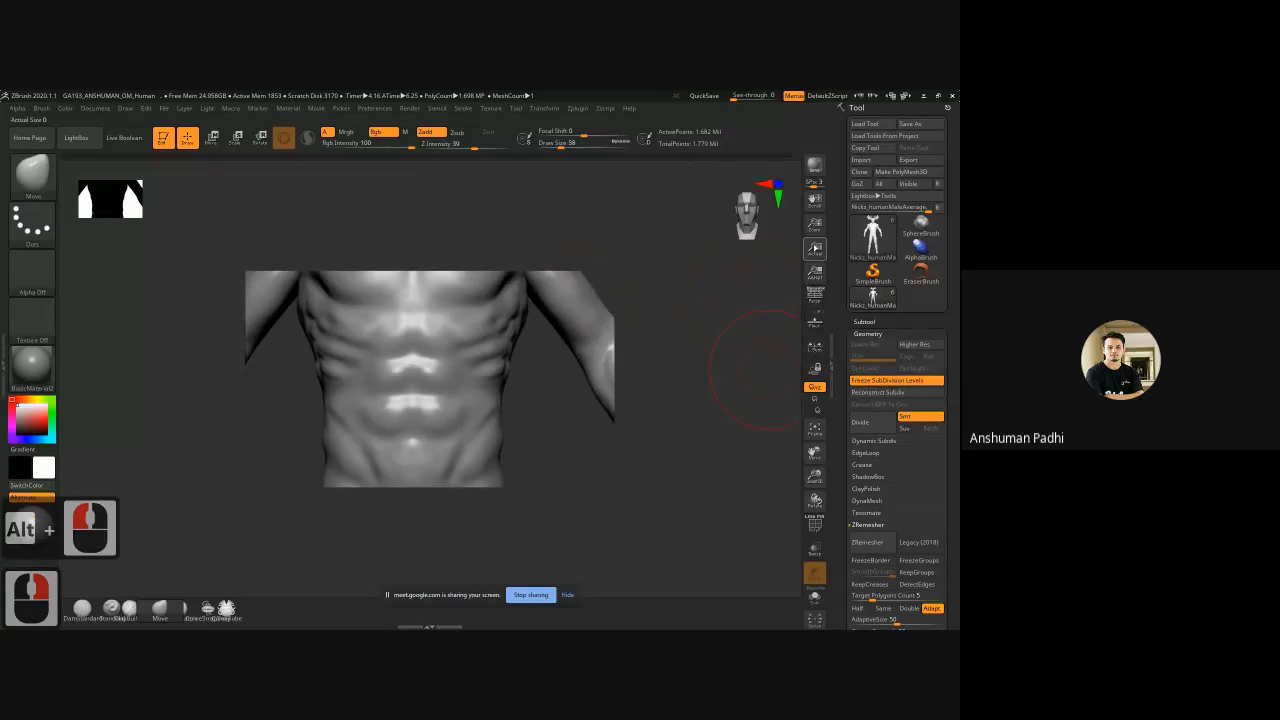
left_click(815, 247)
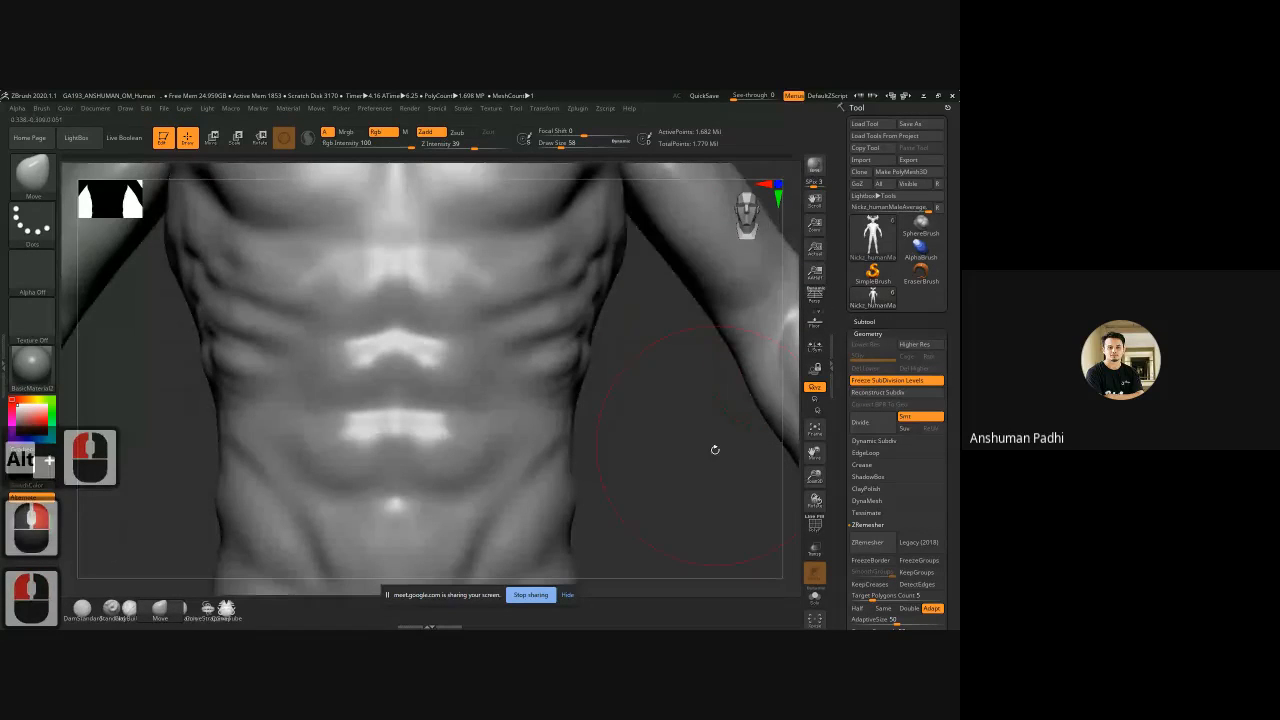
right_click_drag(715, 450, 602, 421, "ctrl")
left_click_drag(560, 357, 583, 283, "alt")
left_click_drag(612, 510, 676, 350, "alt")
left_click_drag(574, 269, 574, 318)
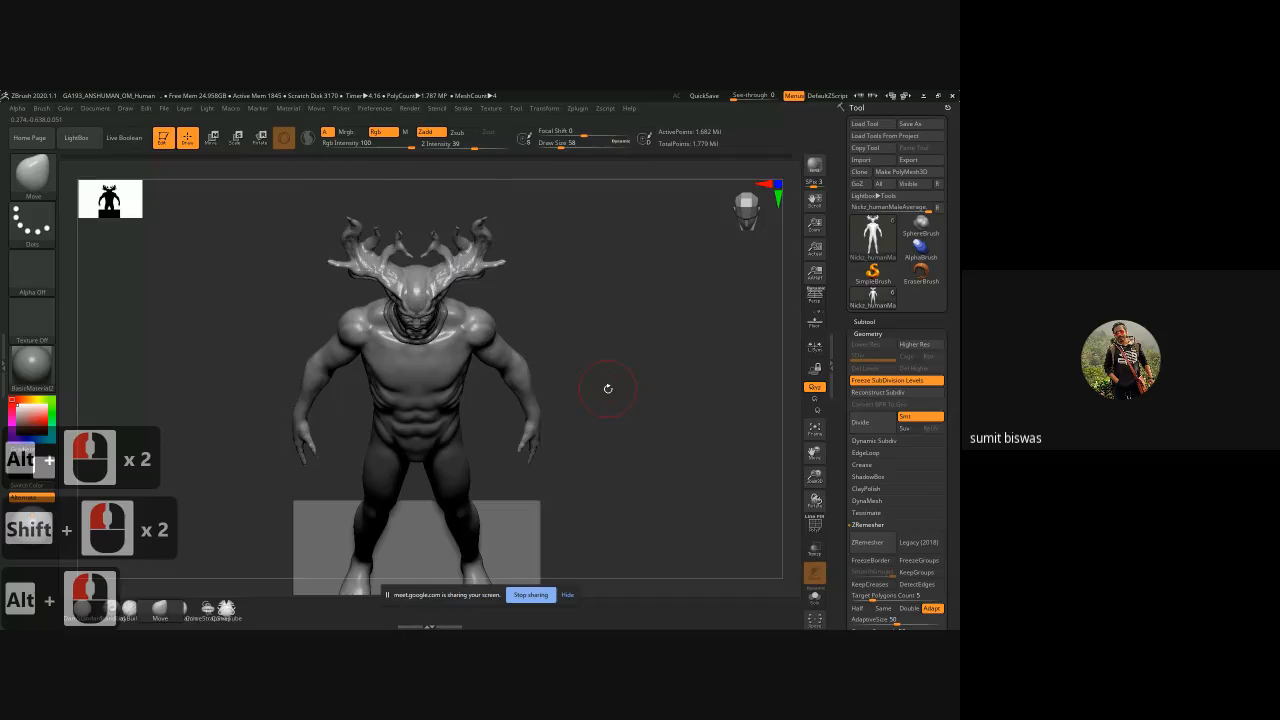
left_click_drag(606, 380, 605, 321)
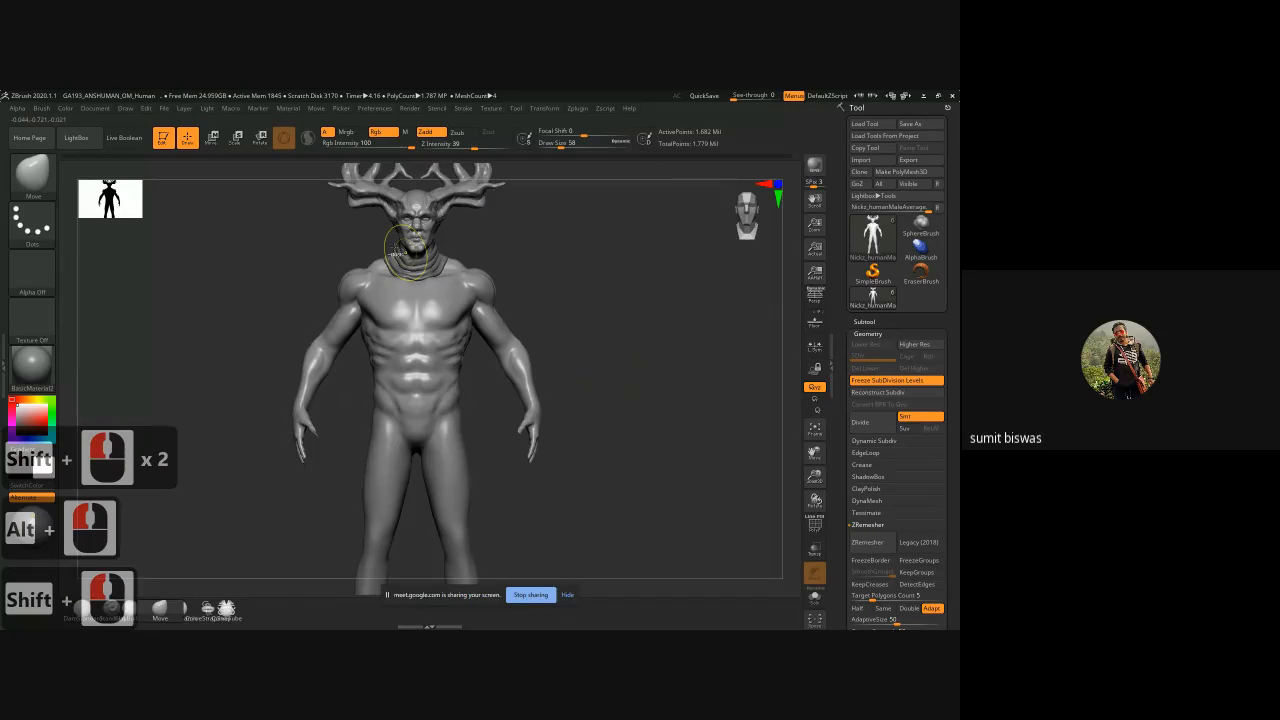
right_click_drag(398, 252, 548, 376, "ctrl")
mouse_move(548, 376)
left_mouse_down()
mouse_move(632, 273)
mouse_move(570, 366)
left_mouse_up()
left_click_drag(570, 366, 609, 364, "shift")
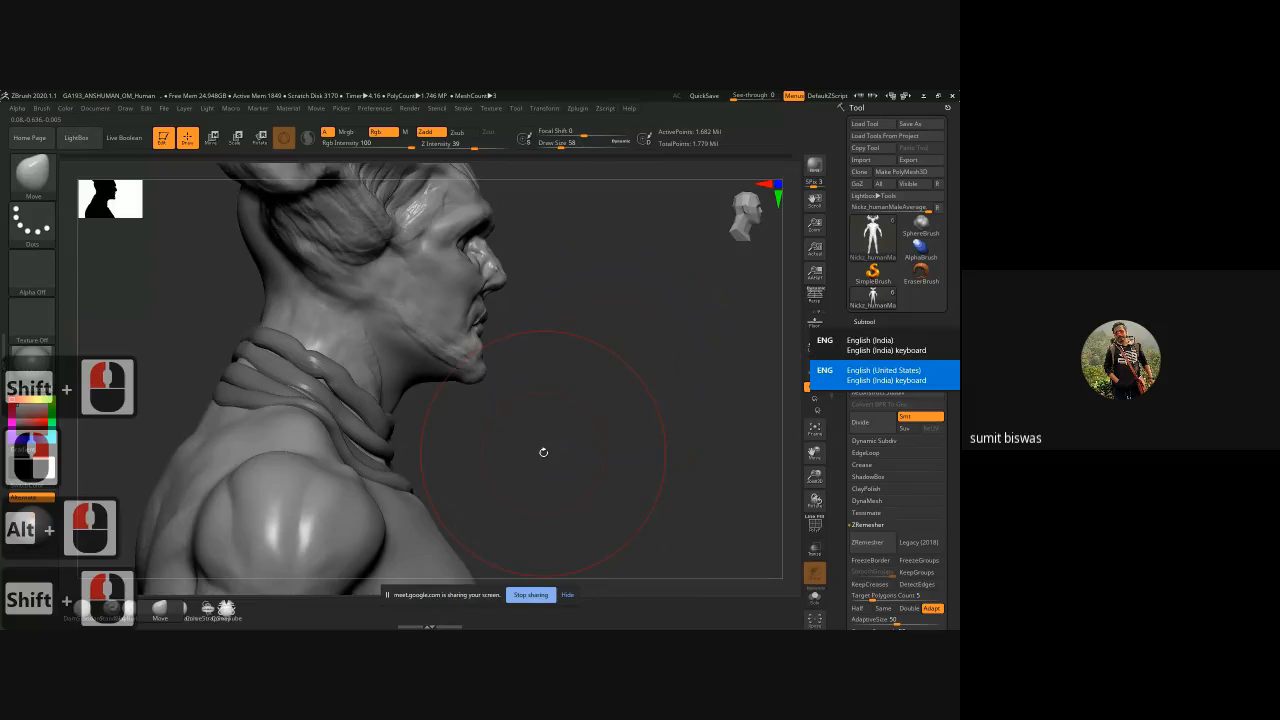
left_click_drag(543, 452, 600, 450, "alt")
left_click_drag(600, 450, 558, 437)
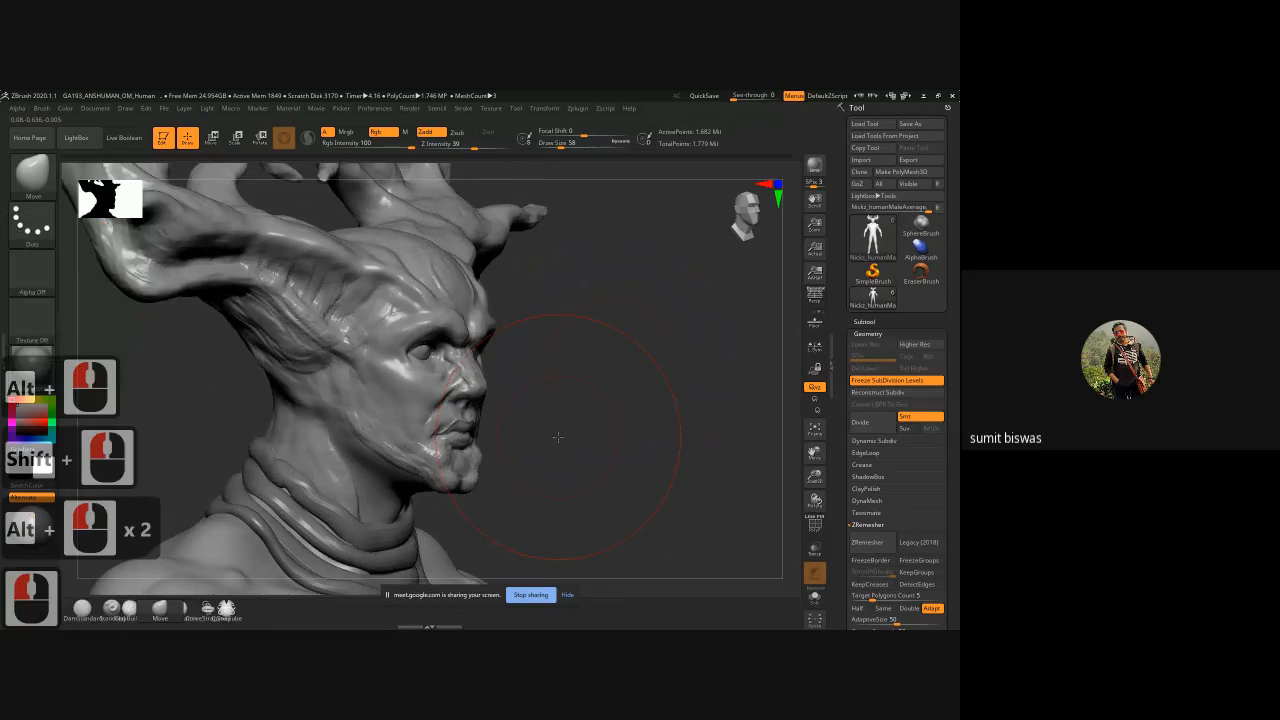
Step: Switch to the ClayBuildup brush and reduce its draw size to 8 for work around the mouth
key("b")
key("c")
key("b")
key("bracketleft")
key("bracketleft")
key("bracketleft")
key("bracketleft")
key("bracketleft")
key("bracketleft")
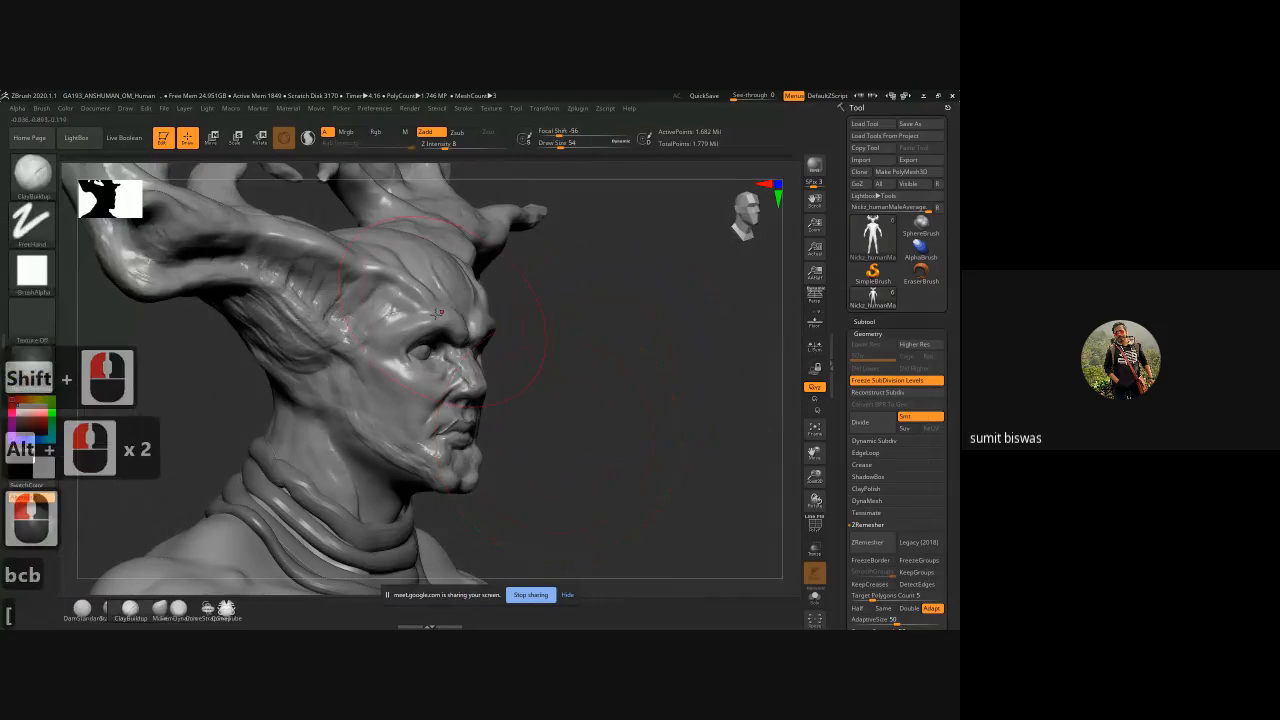
key("bracketleft")
key("bracketleft")
key("bracketleft")
key("bracketleft")
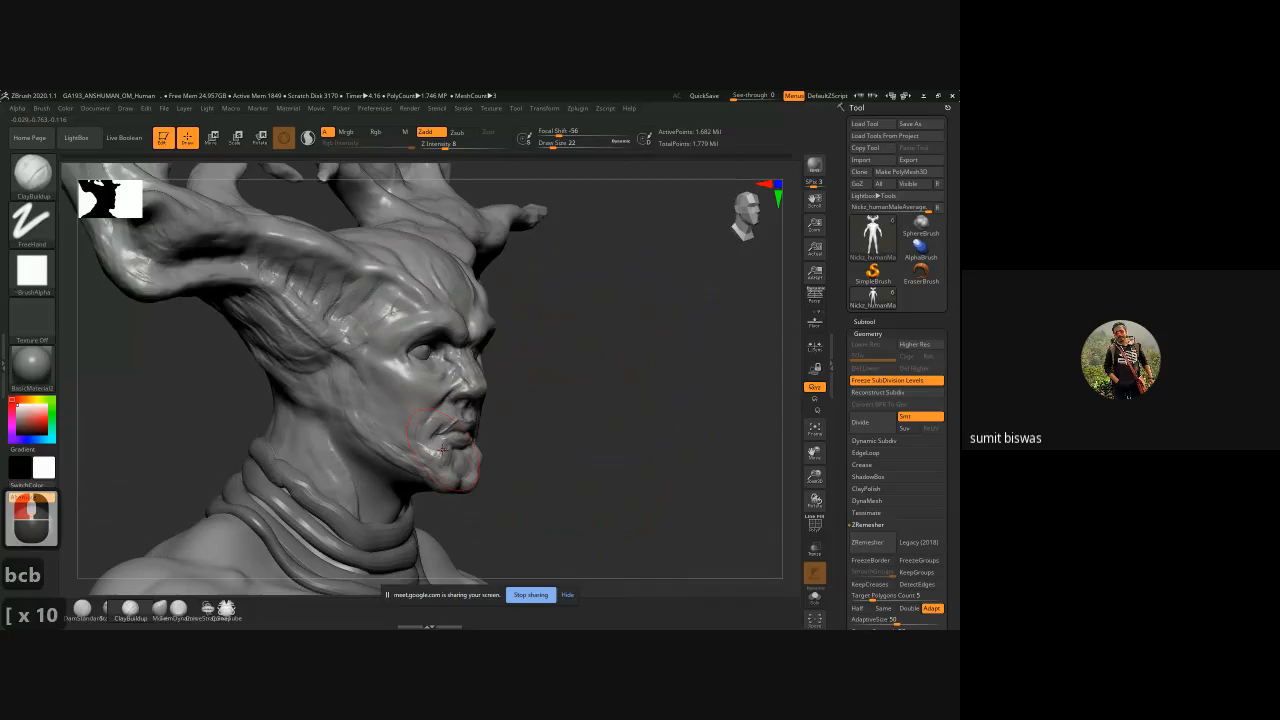
mouse_move(442, 450)
right_mouse_down("ctrl")
mouse_move(451, 504)
mouse_move(571, 443)
right_mouse_up("ctrl")
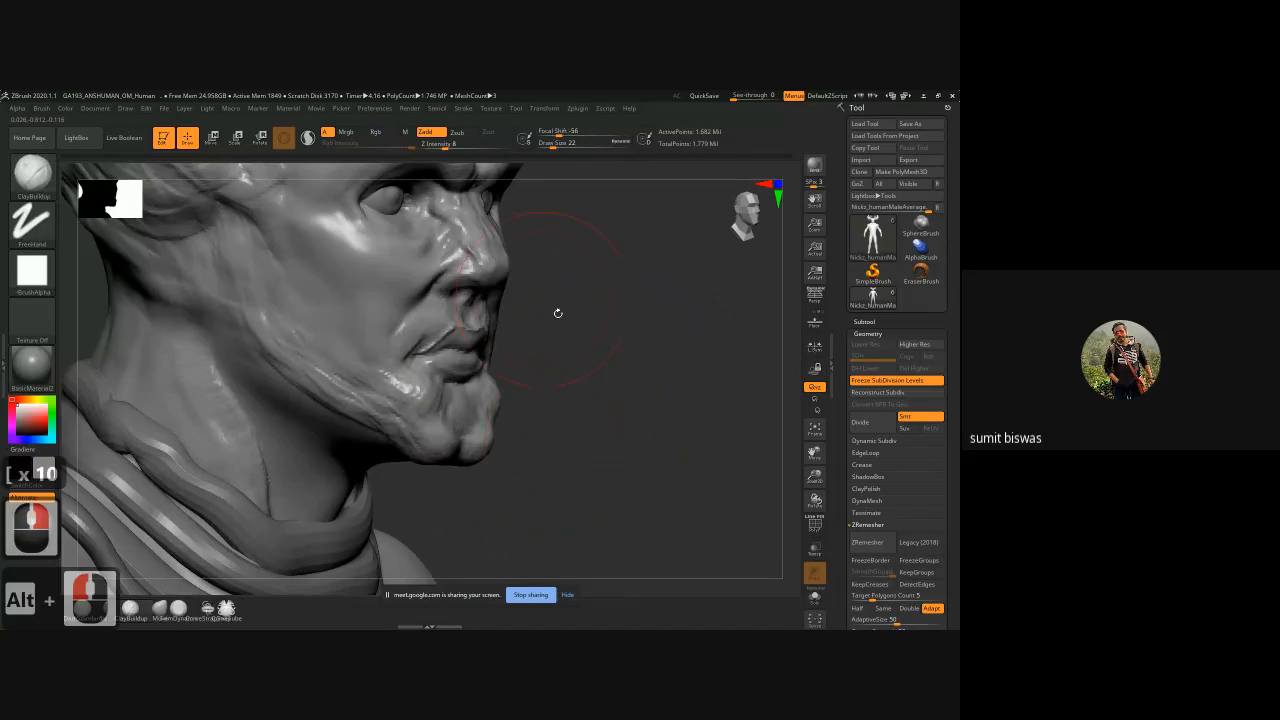
left_click_drag(558, 313, 401, 348)
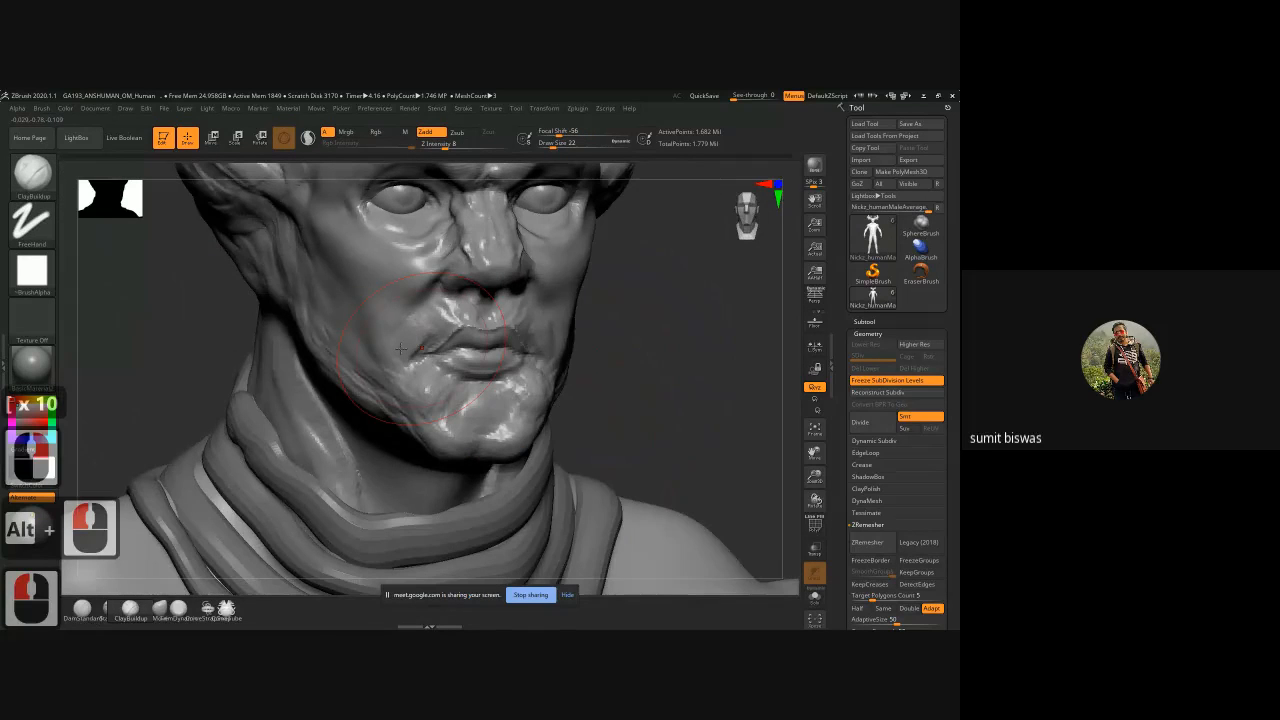
key("bracketleft")
key("bracketleft")
key("bracketleft")
key("bracketleft")
key("bracketleft")
key("bracketleft")
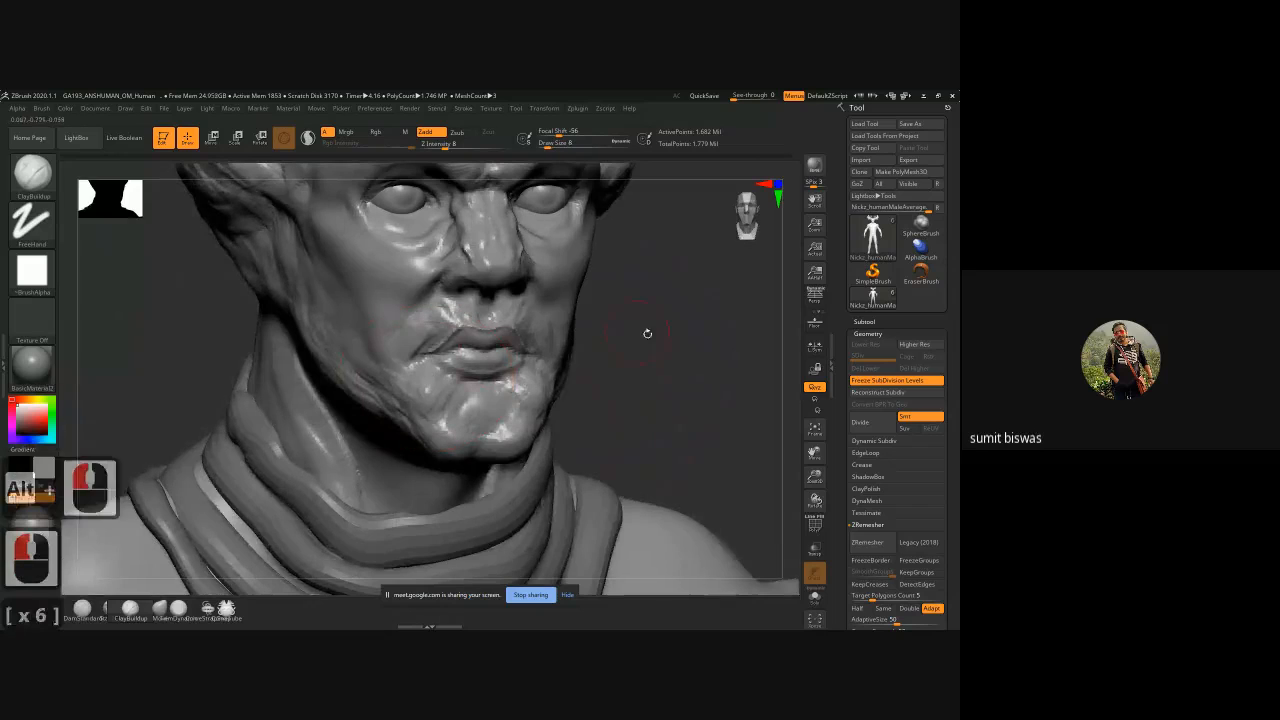
Step: Sculpt the cheek, mouth corner and jaw with ClayBuildup at draw size 14, carving into the cheek and building up the chin
left_click_drag(643, 345, 519, 343)
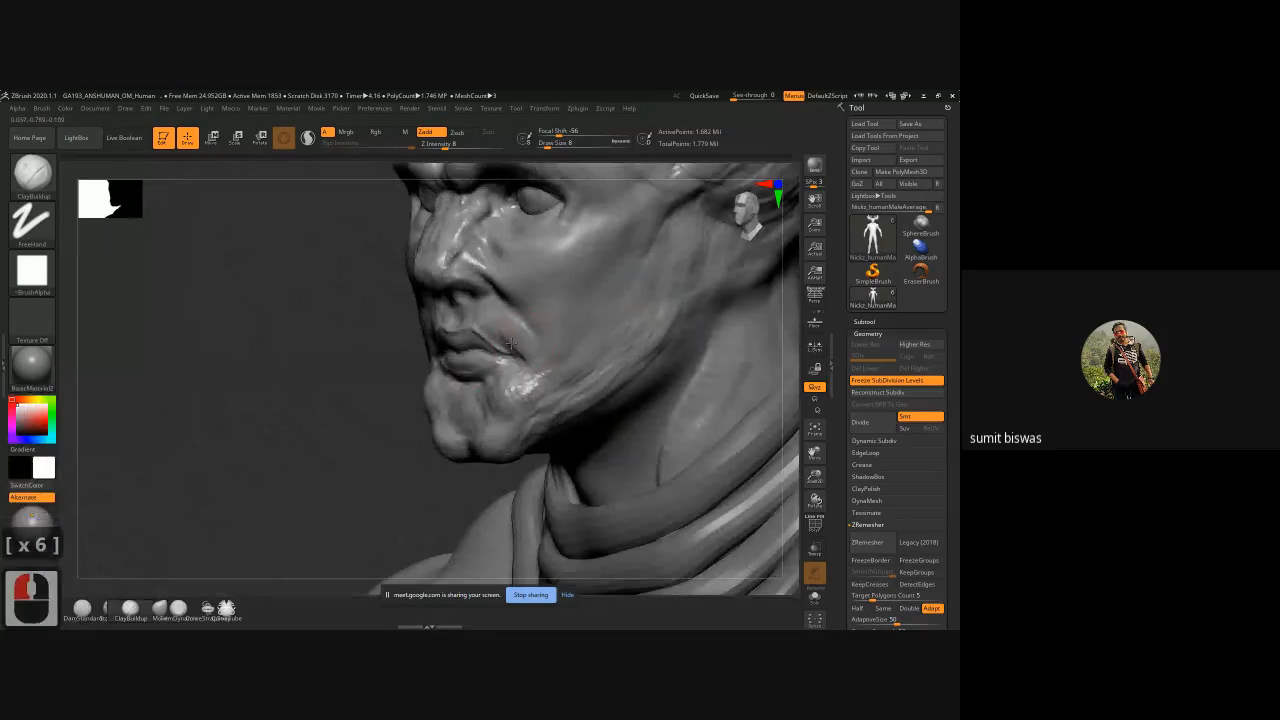
key("bracketright")
key("bracketright")
key("bracketright")
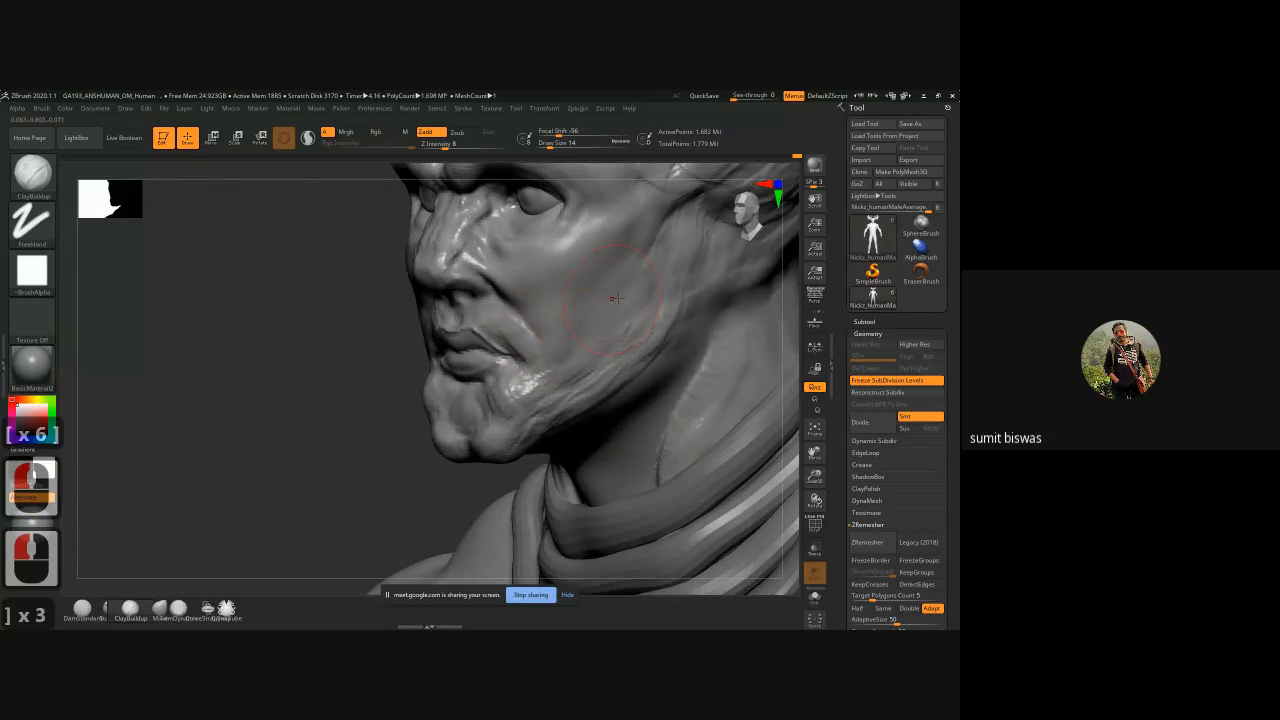
key("alt")
mouse_move(621, 279)
left_mouse_down("alt")
mouse_move(640, 305)
mouse_move(652, 282)
mouse_move(618, 301)
mouse_move(664, 268)
mouse_move(570, 306)
mouse_move(560, 276)
mouse_move(578, 244)
mouse_move(598, 236)
mouse_move(535, 291)
mouse_move(524, 334)
left_mouse_up("alt")
mouse_move(496, 392)
left_mouse_down()
mouse_move(478, 430)
mouse_move(430, 438)
mouse_move(428, 424)
mouse_move(440, 432)
mouse_move(425, 437)
mouse_move(450, 422)
mouse_move(432, 430)
mouse_move(468, 447)
left_mouse_up()
Step: Build up the underside of the chin and jaw with ClayBuildup strokes
left_click_drag(680, 440, 680, 350)
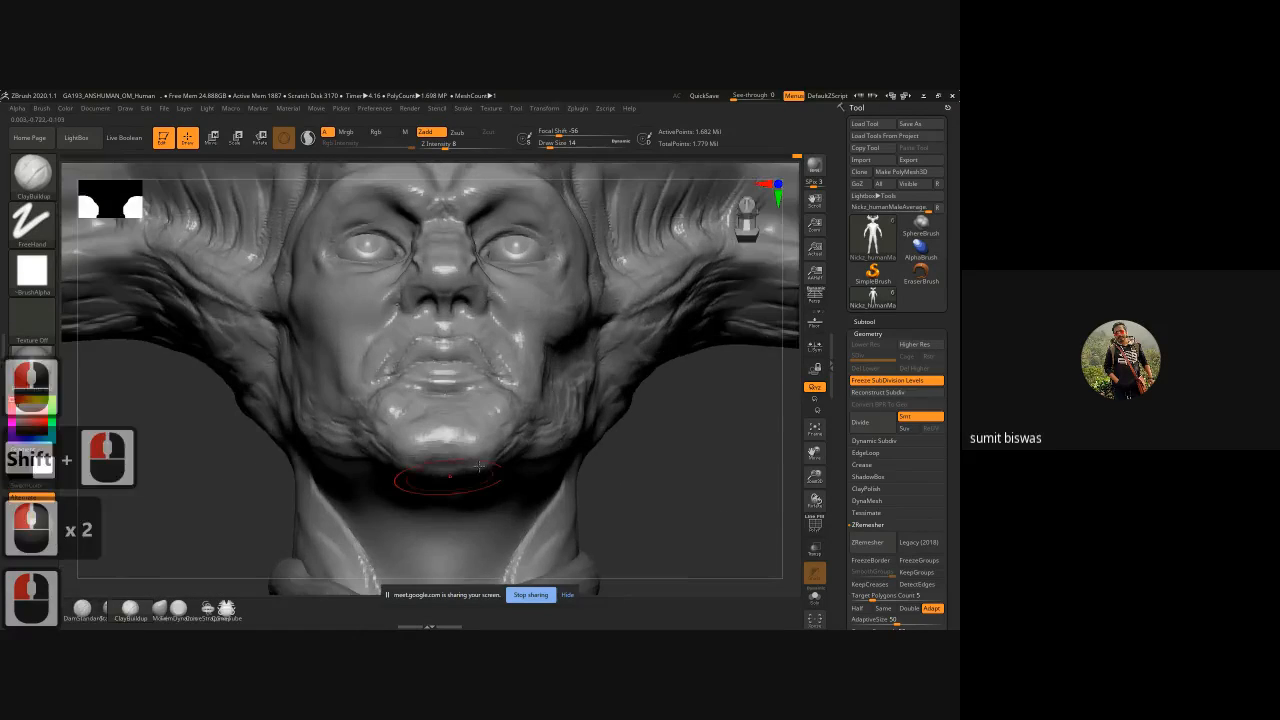
left_click_drag(600, 460, 655, 385)
mouse_move(417, 490)
left_mouse_down()
mouse_move(388, 482)
mouse_move(384, 502)
mouse_move(428, 505)
left_mouse_up()
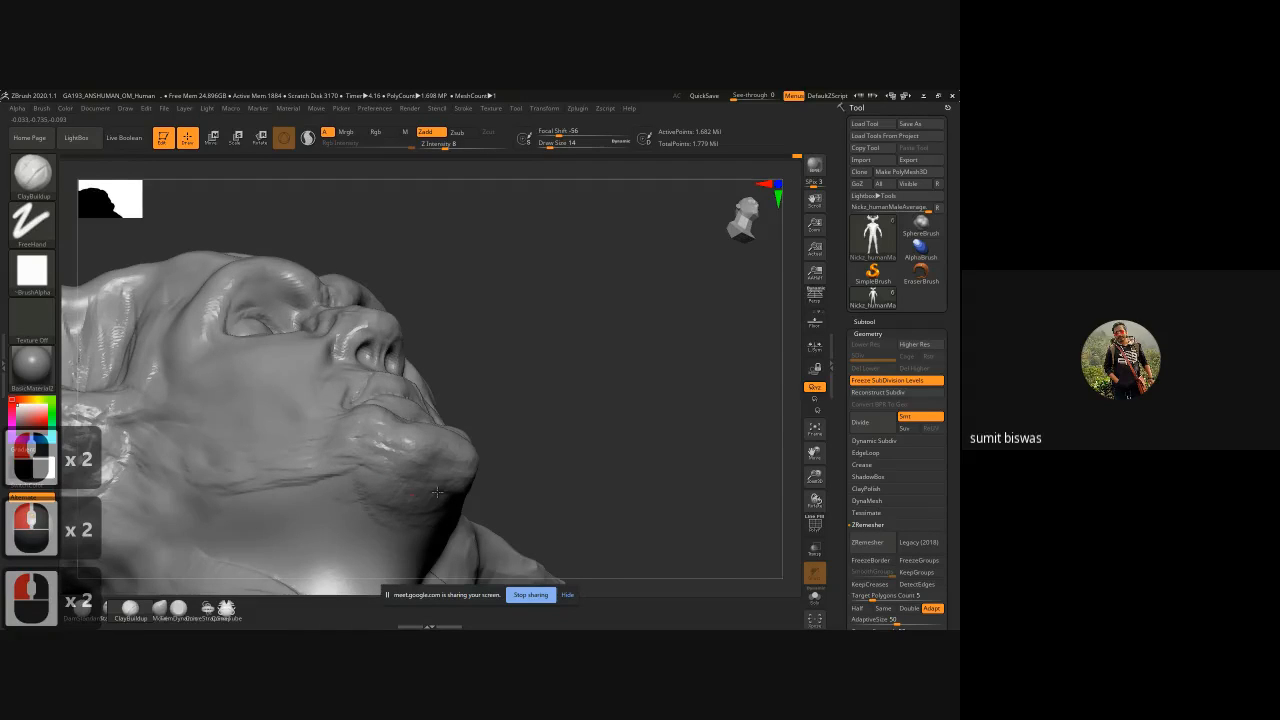
left_click_drag(590, 470, 691, 371)
Step: Build up the upper eyelid toward the outer eye corner with ClayBuildup at draw size 2
key("f")
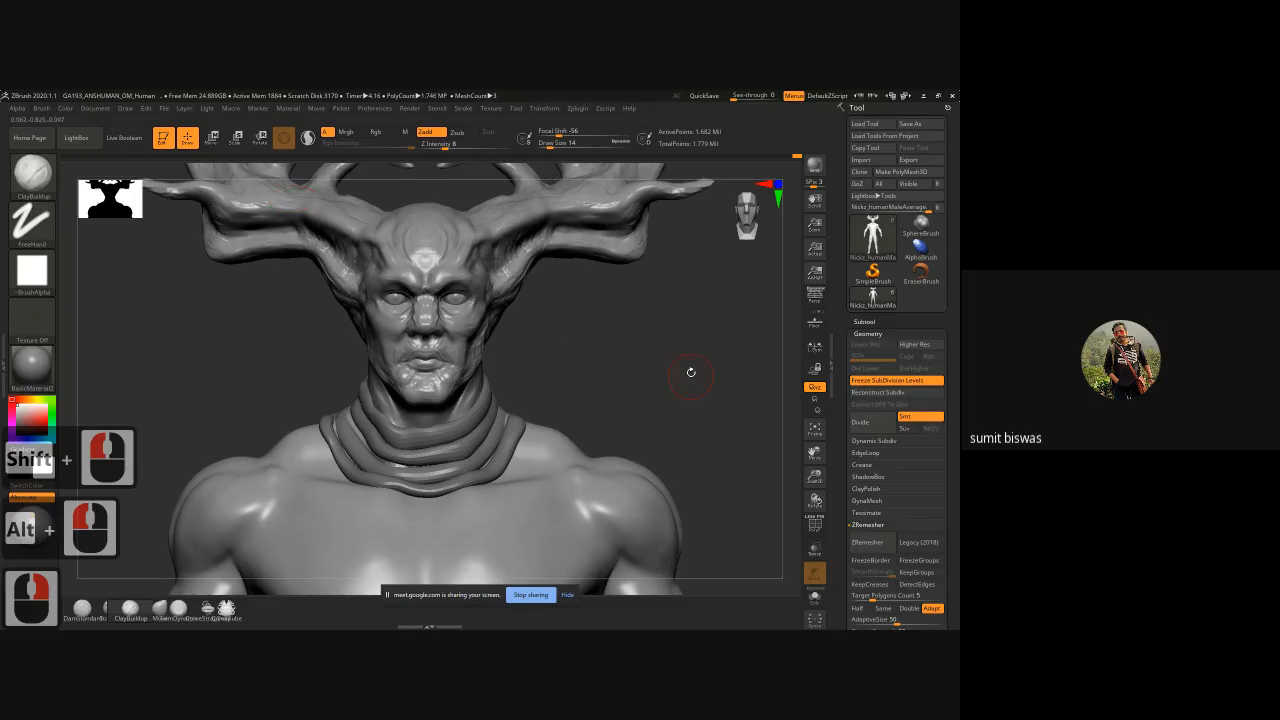
left_click_drag(600, 358, 548, 390, "alt")
key("ctrl")
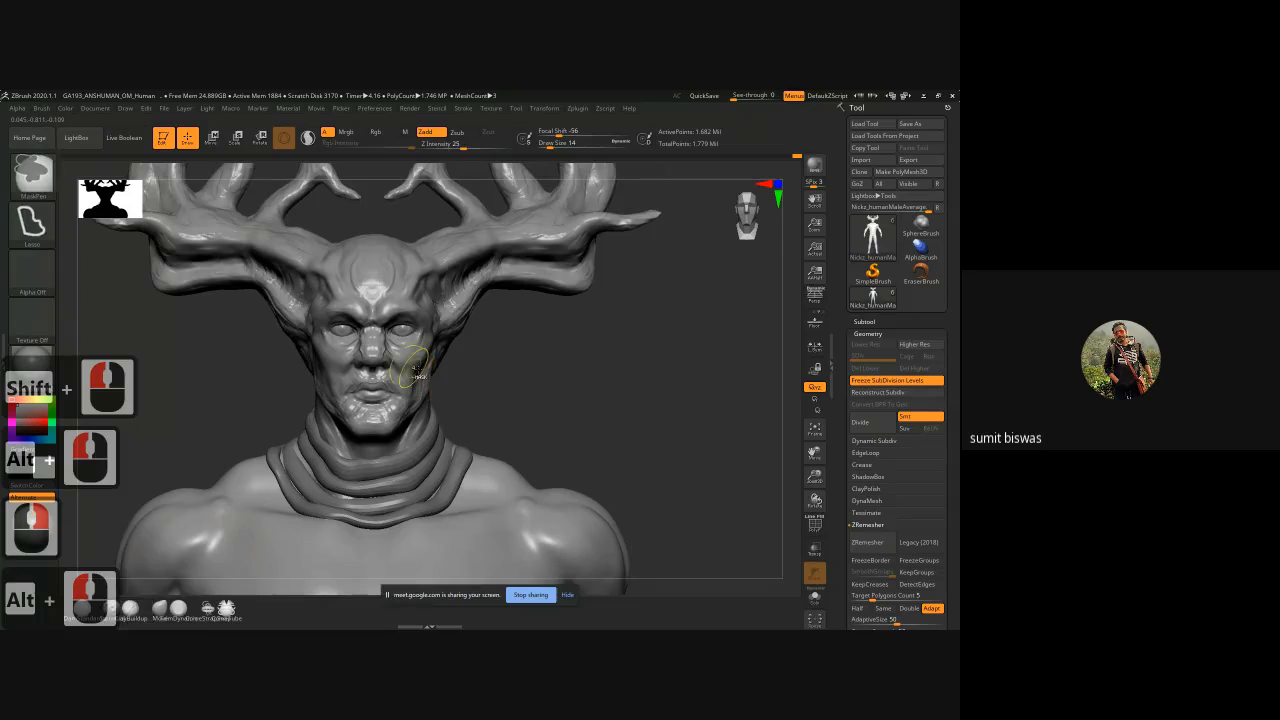
right_click_drag(415, 370, 480, 368, "ctrl")
right_click_drag(278, 282, 350, 293, "ctrl")
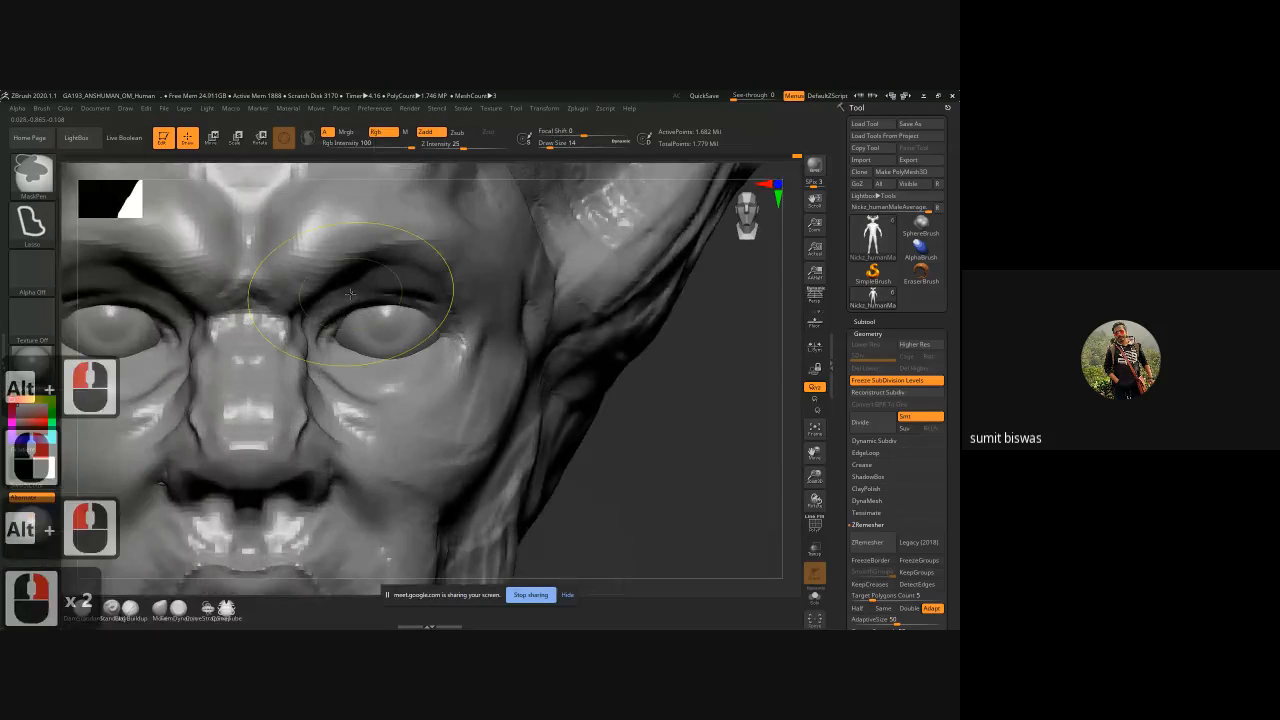
key("bracketleft")
key("bracketleft")
key("bracketleft")
key("bracketleft")
key("bracketleft")
key("bracketleft")
key("bracketleft")
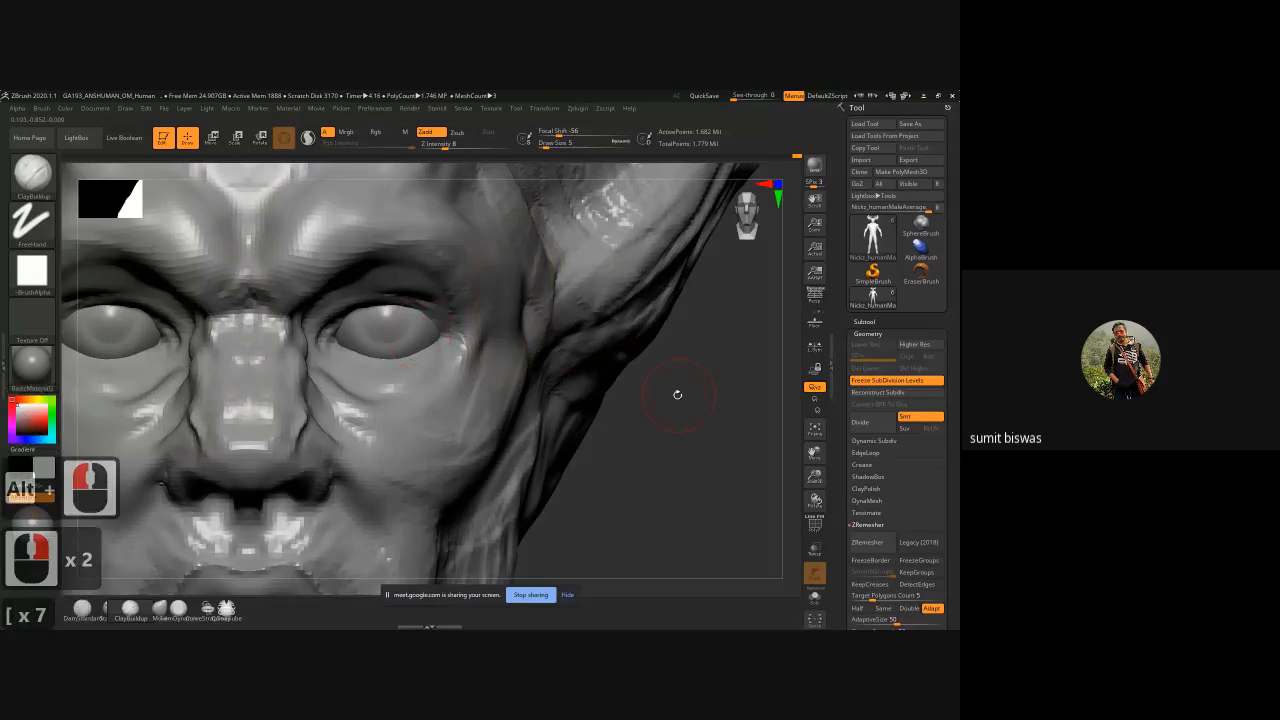
left_click_drag(677, 391, 548, 368)
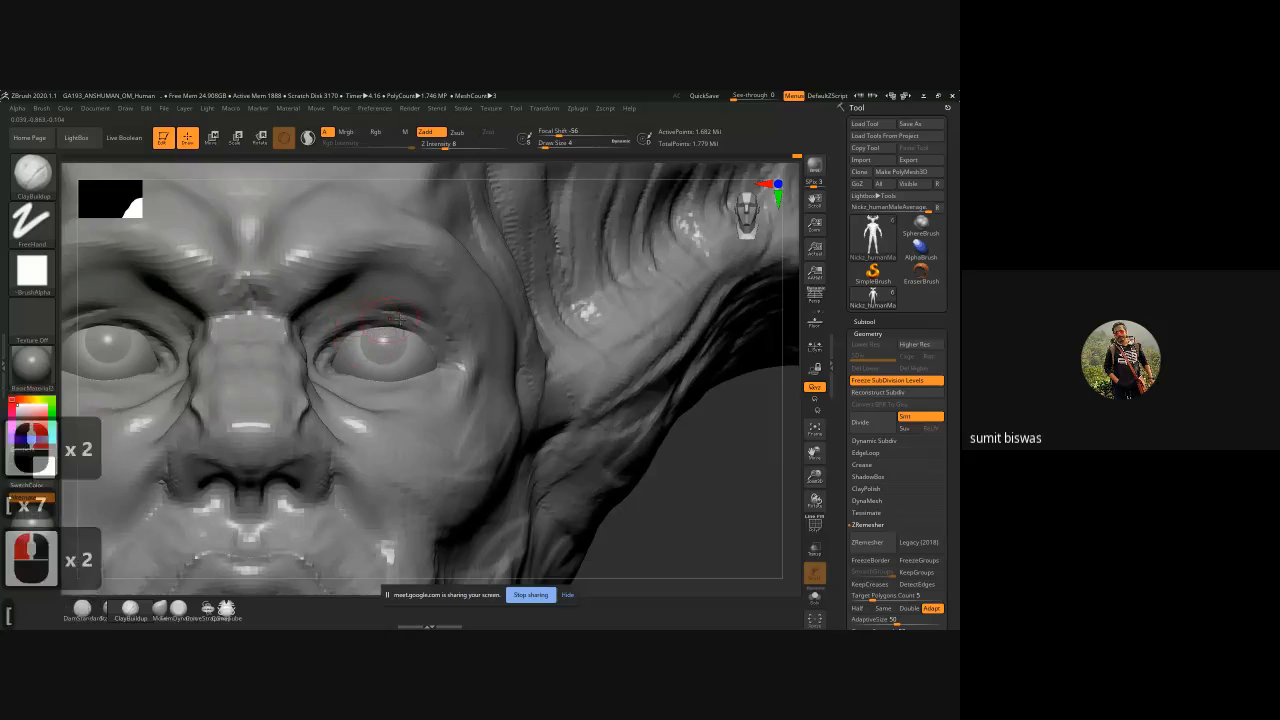
key("bracketleft")
key("bracketleft")
key("bracketleft")
key("bracketleft")
key("bracketright")
left_click_drag(374, 319, 448, 354)
left_click_drag(428, 337, 454, 361)
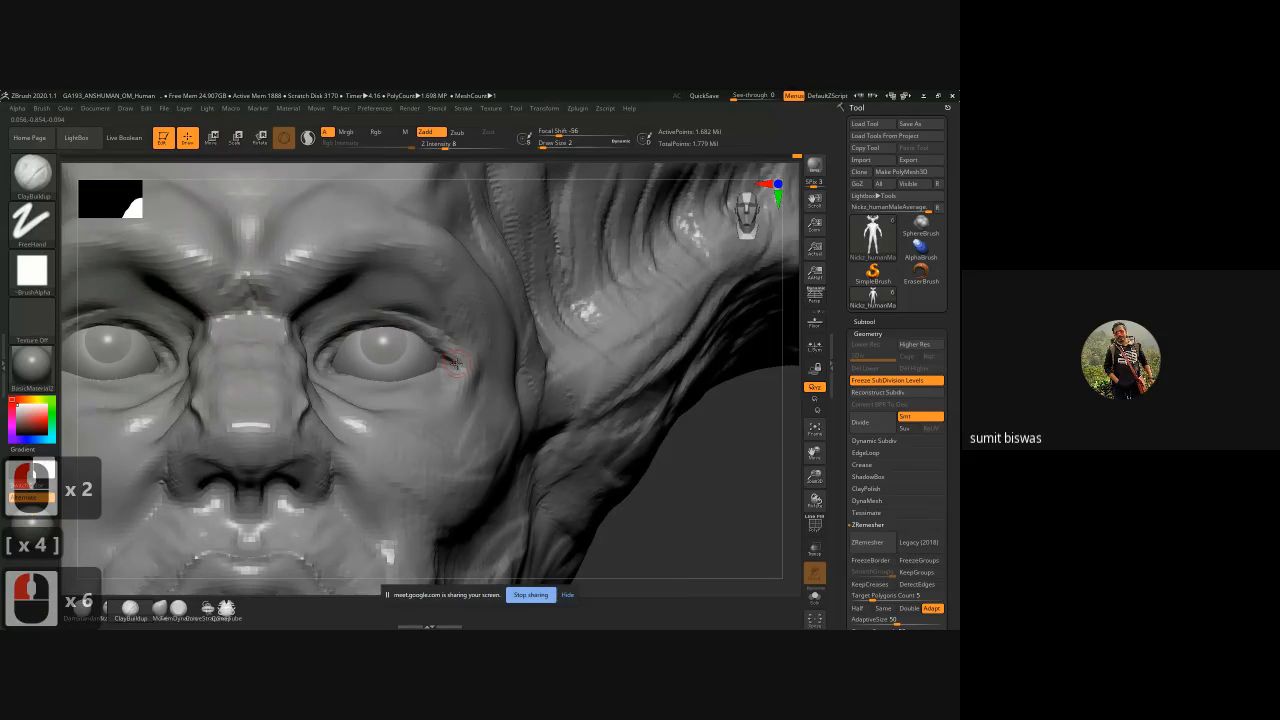
Step: Sculpt the inner corner of the eye and the folds of the lower eyelid and eye bag
left_click_drag(736, 428, 700, 457)
mouse_move(280, 374)
left_mouse_down()
mouse_move(311, 361)
mouse_move(274, 391)
mouse_move(273, 414)
mouse_move(290, 410)
left_mouse_up()
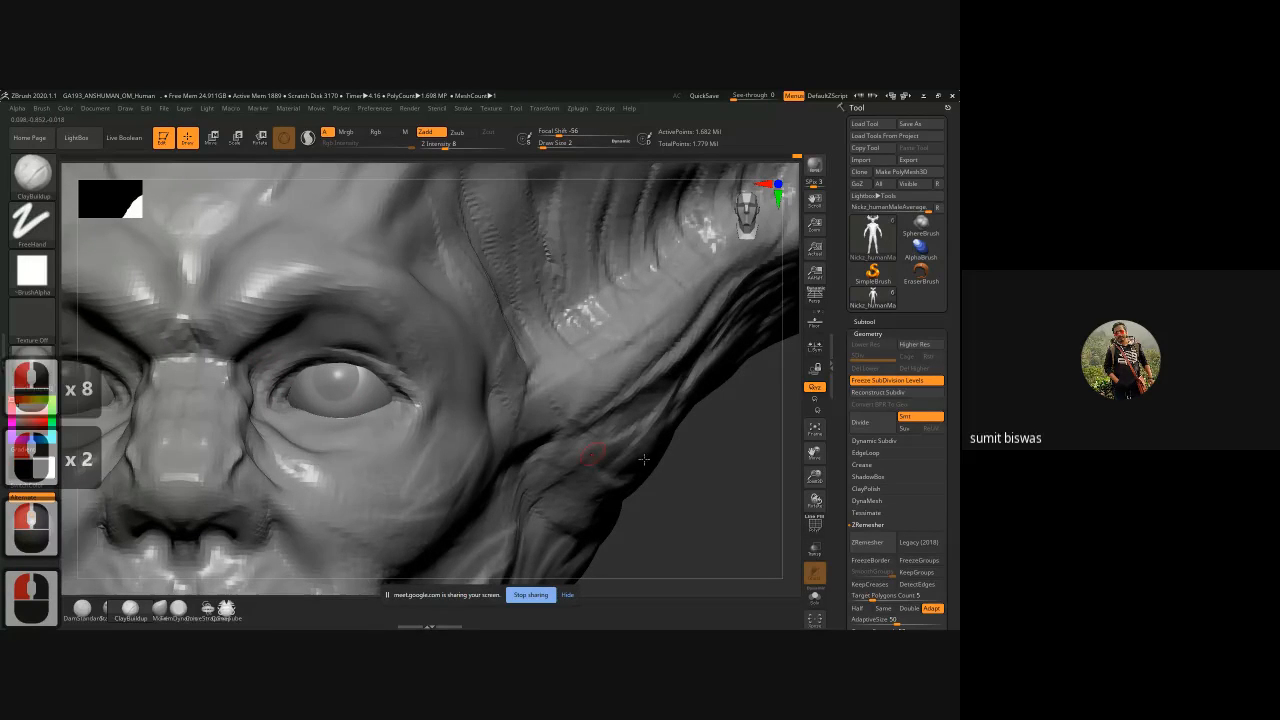
left_click_drag(735, 482, 690, 470)
left_click_drag(298, 366, 284, 397)
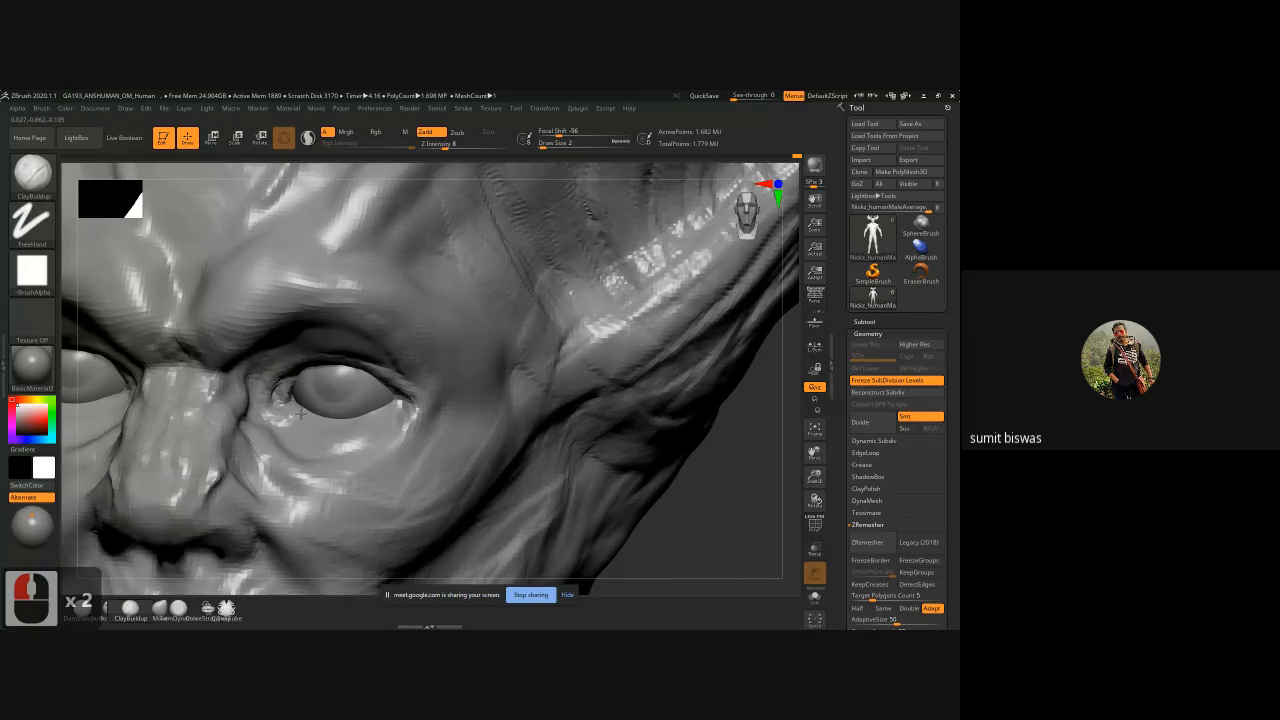
mouse_move(286, 412)
left_mouse_down()
mouse_move(318, 426)
mouse_move(380, 412)
mouse_move(318, 427)
mouse_move(382, 419)
mouse_move(349, 434)
mouse_move(403, 434)
left_mouse_up()
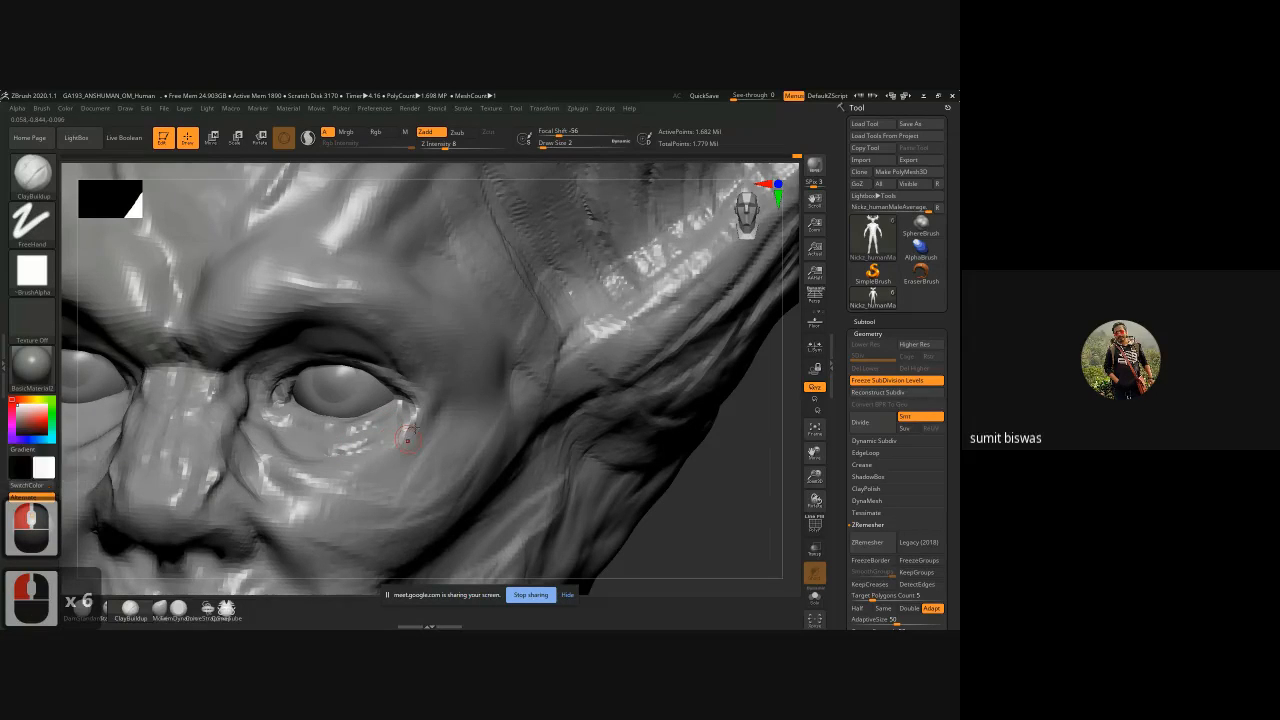
mouse_move(276, 446)
left_mouse_down()
mouse_move(354, 474)
mouse_move(400, 457)
mouse_move(388, 480)
mouse_move(418, 486)
left_mouse_up()
Step: Carve creases beside the outer eye corner and build up the cheekbone with the draw size at 5
key("bracketright")
key("bracketright")
key("bracketright")
left_click_drag(428, 408, 456, 366, "alt")
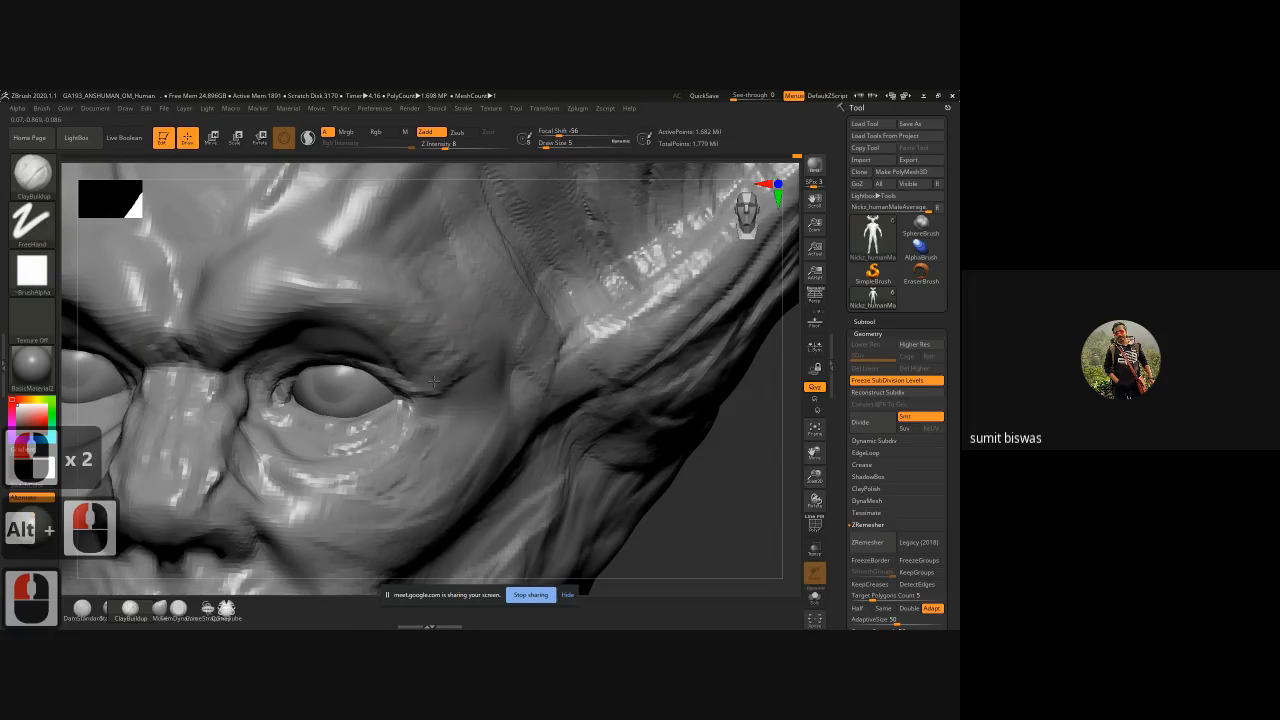
mouse_move(486, 378)
left_mouse_down()
mouse_move(498, 385)
mouse_move(468, 425)
left_mouse_up()
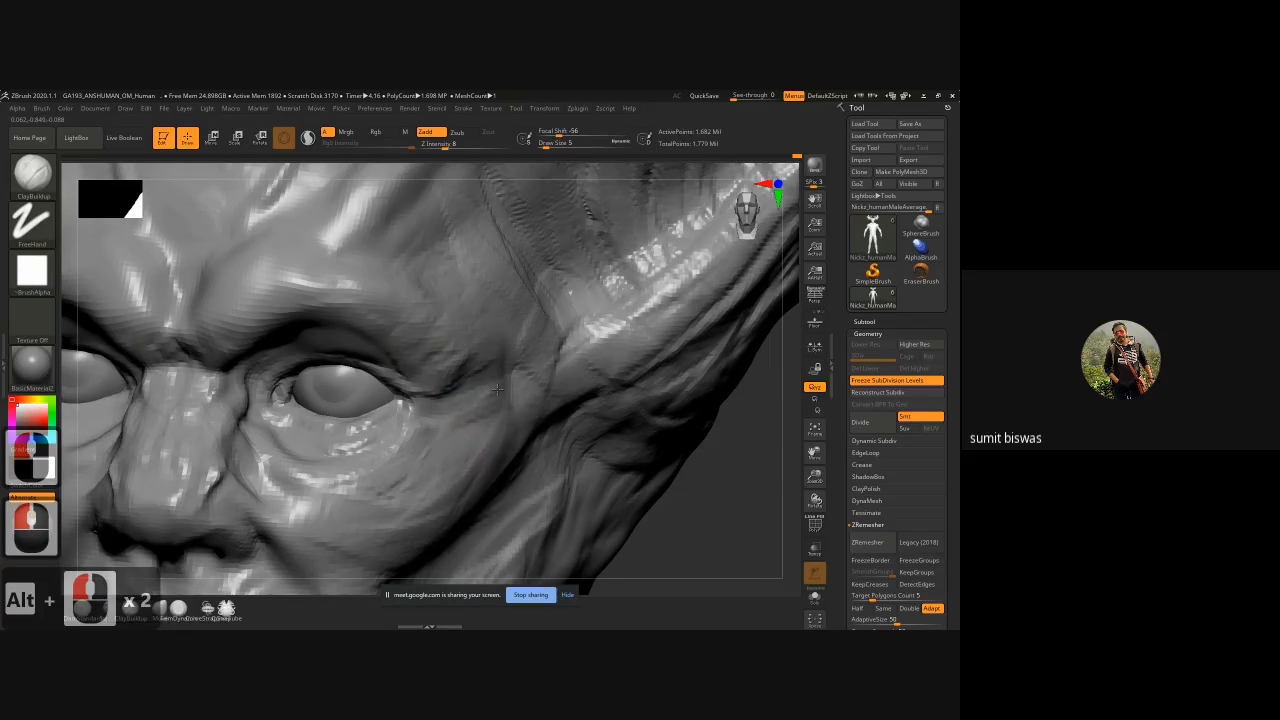
left_click_drag(432, 468, 416, 496)
left_click_drag(472, 462, 468, 482)
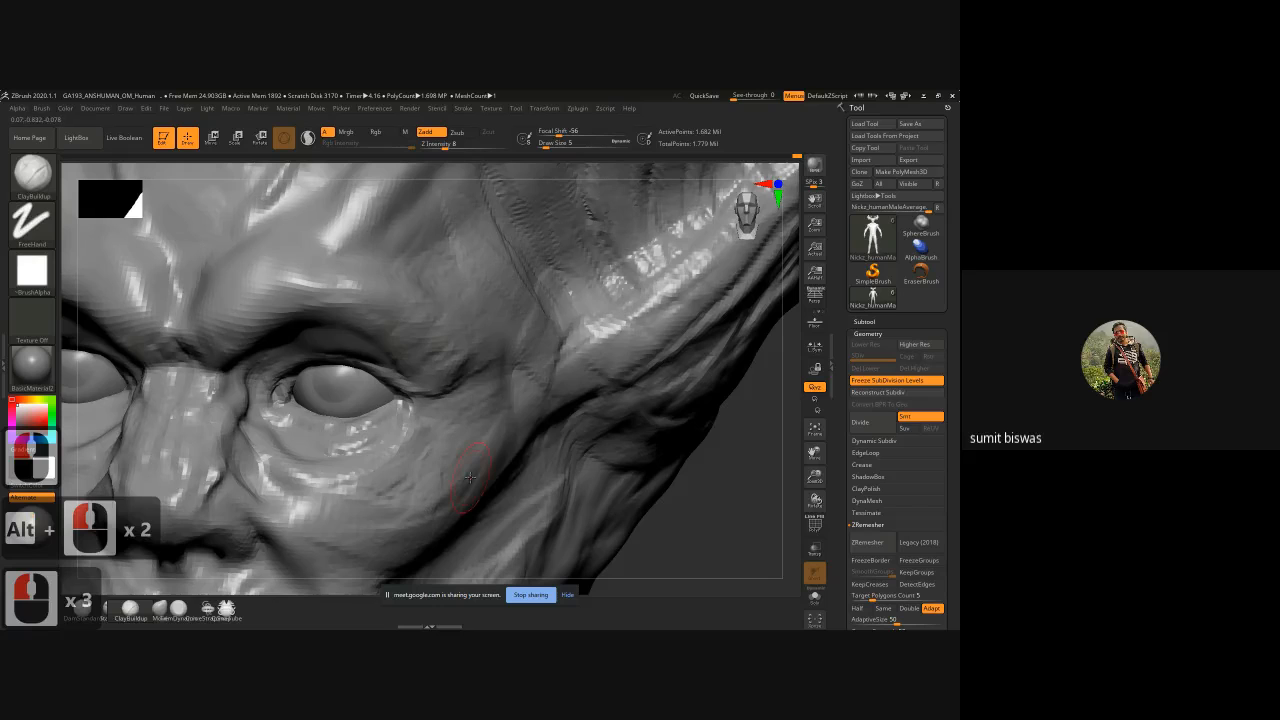
Step: Add ClayBuildup strokes to the nostril wing and the side of the nose at draw size 2
right_click_drag(661, 498, 623, 397, "ctrl")
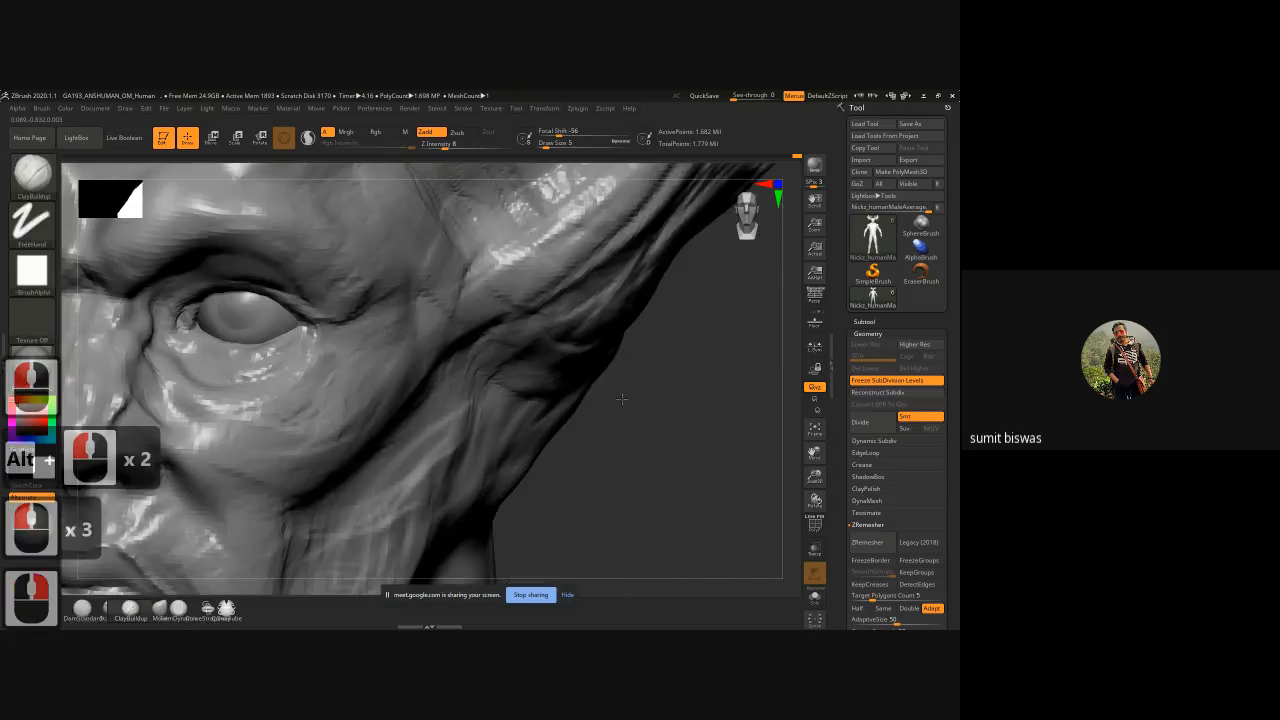
left_click(623, 397, "alt")
right_click_drag(600, 450, 580, 430, "ctrl")
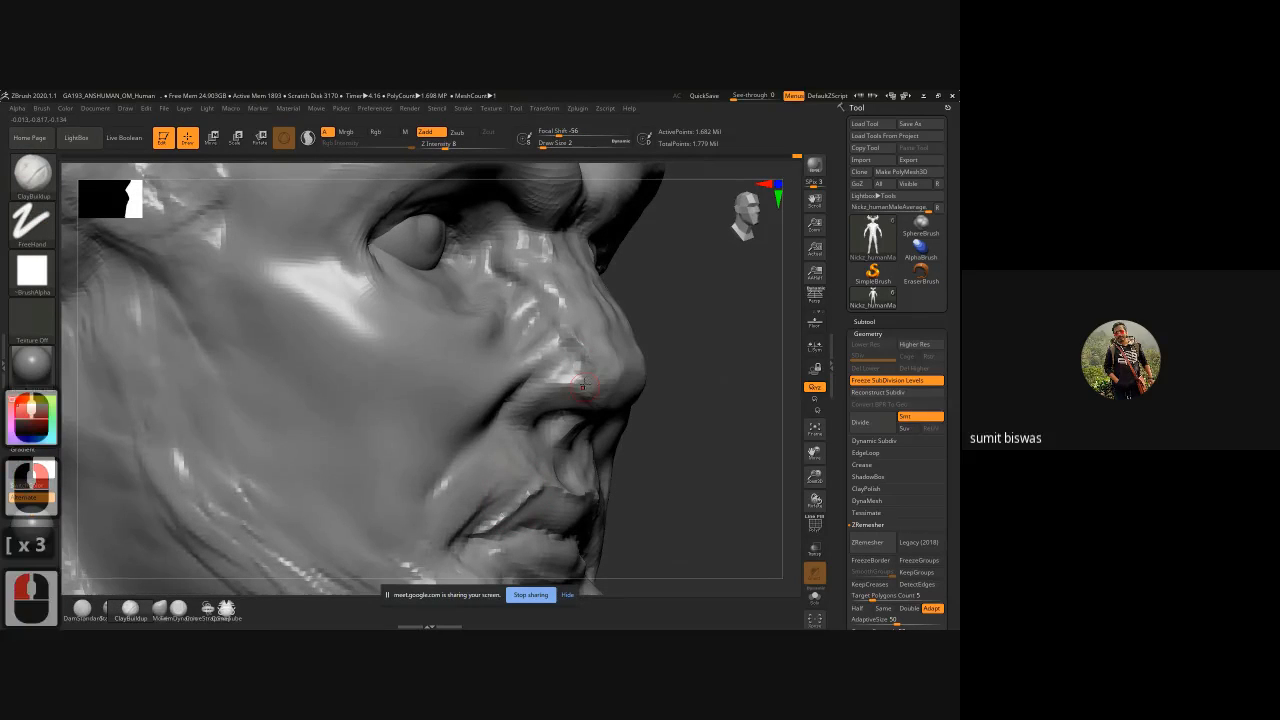
left_click_drag(590, 380, 540, 402)
mouse_move(552, 356)
left_mouse_down()
mouse_move(570, 374)
mouse_move(530, 364)
mouse_move(523, 312)
left_mouse_up()
left_click(510, 320)
Step: Build up the upper side of the nose bridge with the draw size at 4
key("bracketright")
key("bracketright")
key("bracketright")
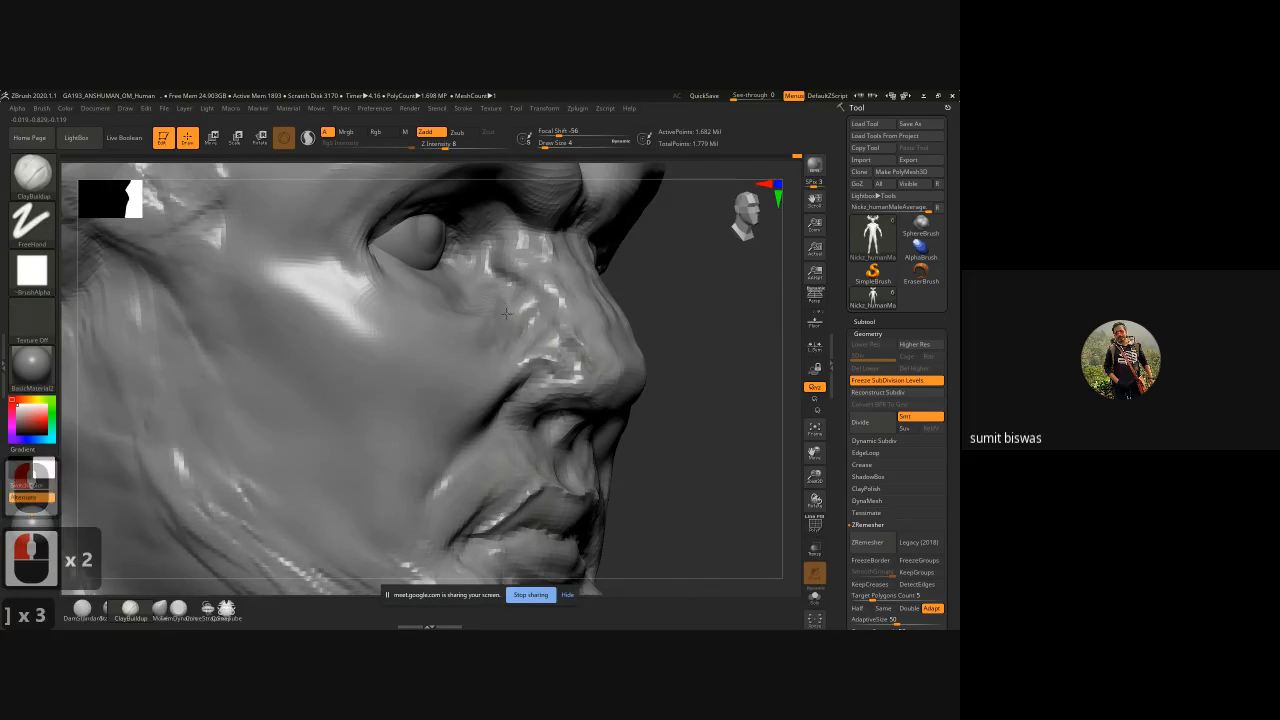
mouse_move(522, 238)
left_mouse_down()
mouse_move(490, 262)
mouse_move(540, 246)
mouse_move(545, 295)
left_mouse_up()
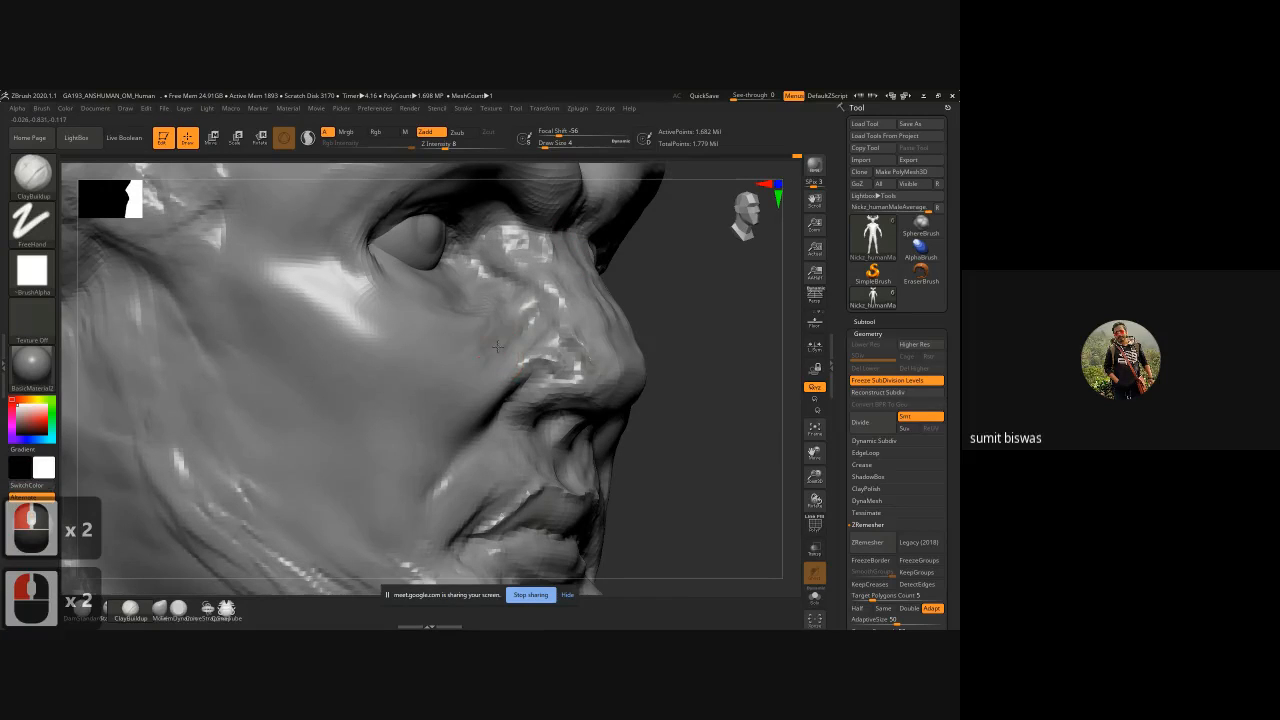
Step: Carve the cheek beside the nose and define the eye-bag fold from the outer eye corner toward the nose
mouse_move(490, 366)
left_mouse_down()
mouse_move(468, 390)
mouse_move(496, 384)
left_mouse_up()
left_click_drag(490, 384, 457, 401, "alt")
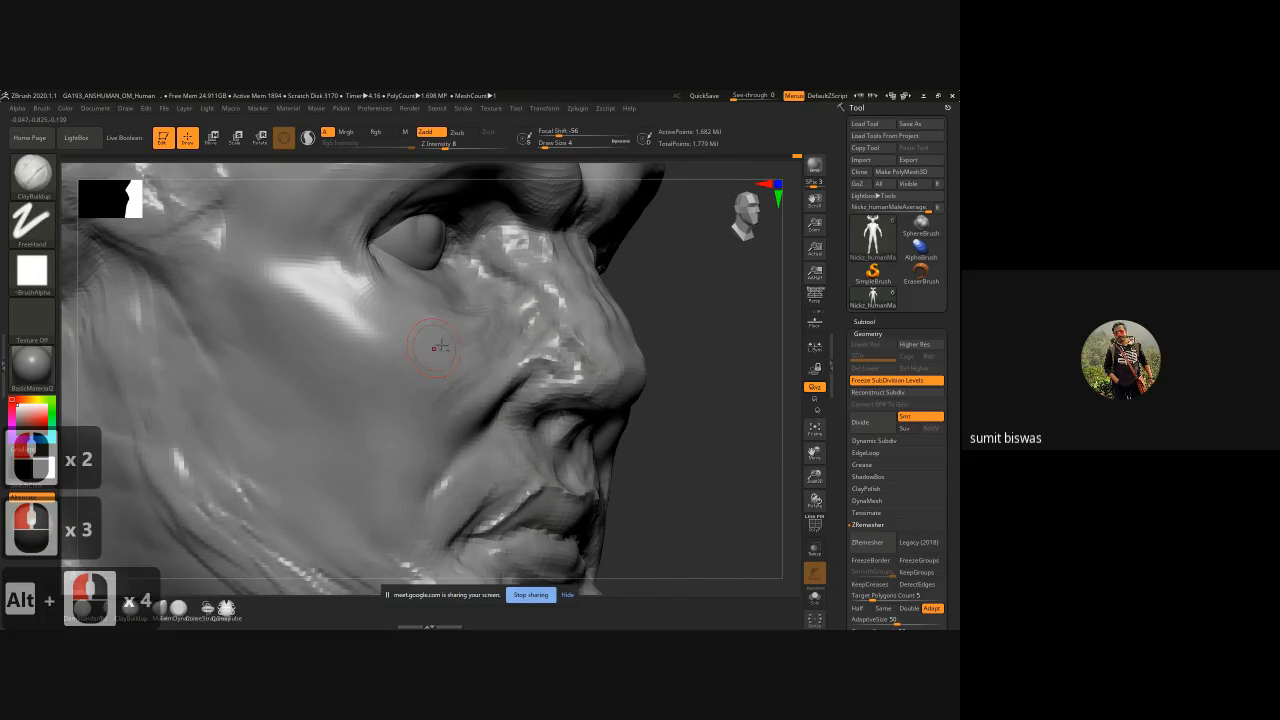
mouse_move(388, 315)
left_mouse_down("alt")
mouse_move(371, 280)
mouse_move(496, 298)
mouse_move(484, 311)
left_mouse_up("alt")
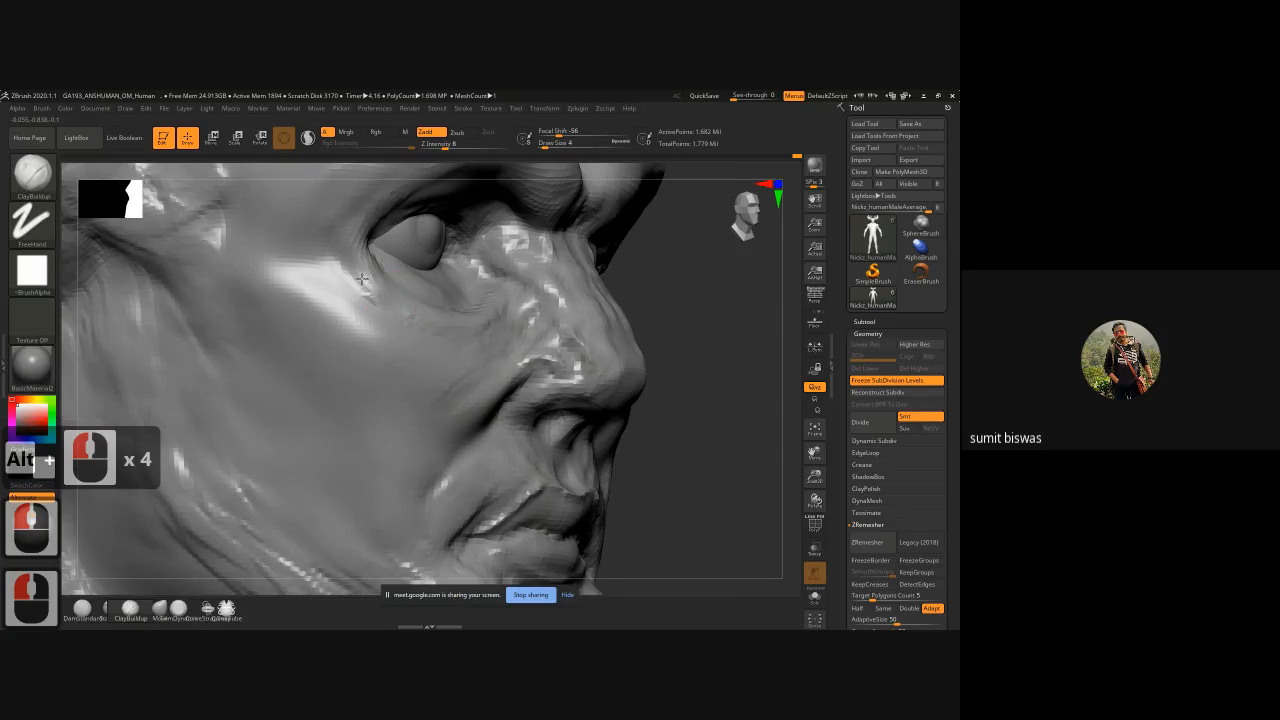
left_click_drag(354, 240, 480, 311)
left_click_drag(692, 304, 661, 308, "shift")
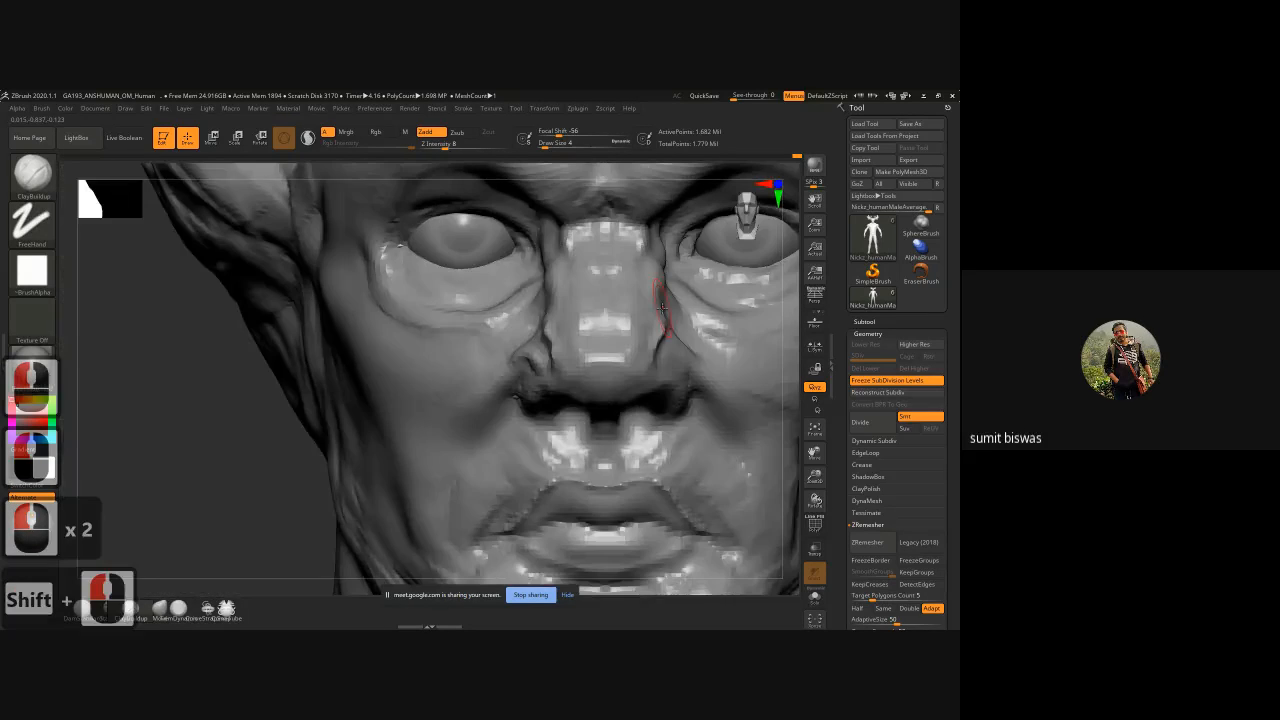
Step: Switch to the Move brush with draw size 34 and frame the character's neck and shoulders
right_click_drag(661, 308, 477, 320, "ctrl")
left_click_drag(454, 373, 371, 366, "alt")
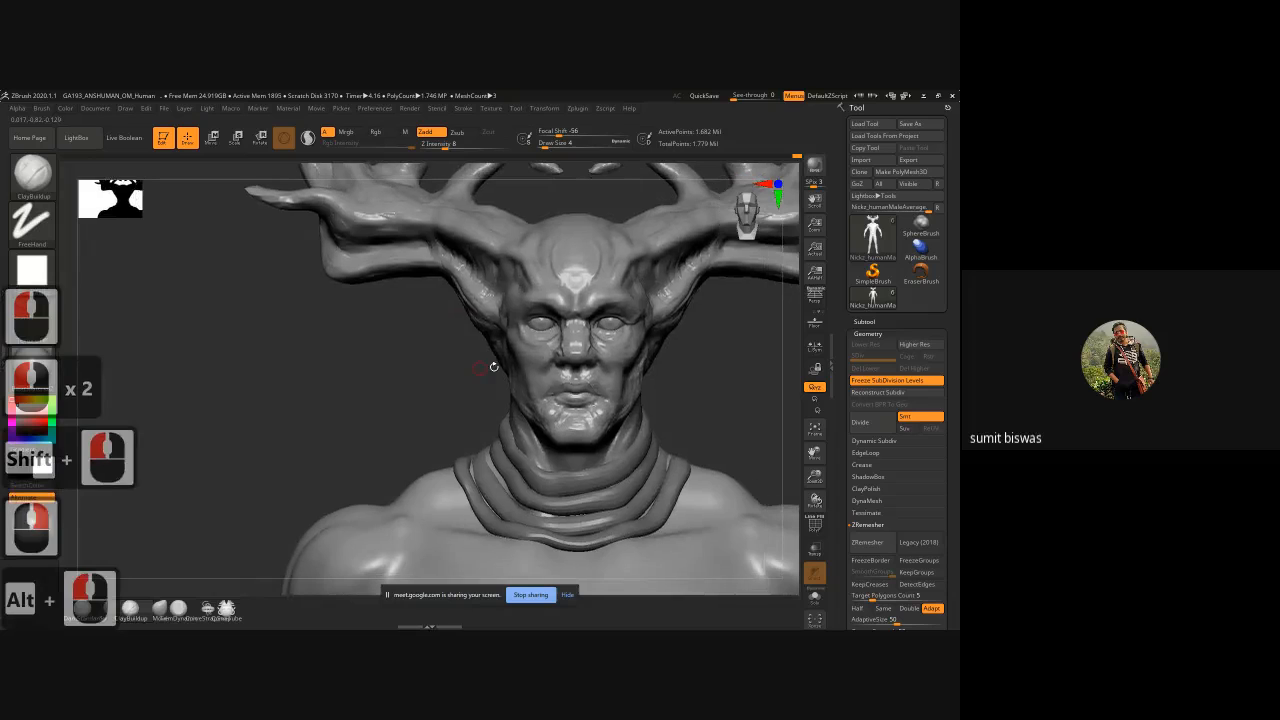
left_click_drag(720, 363, 524, 306, "alt")
right_click_drag(626, 383, 569, 323, "ctrl")
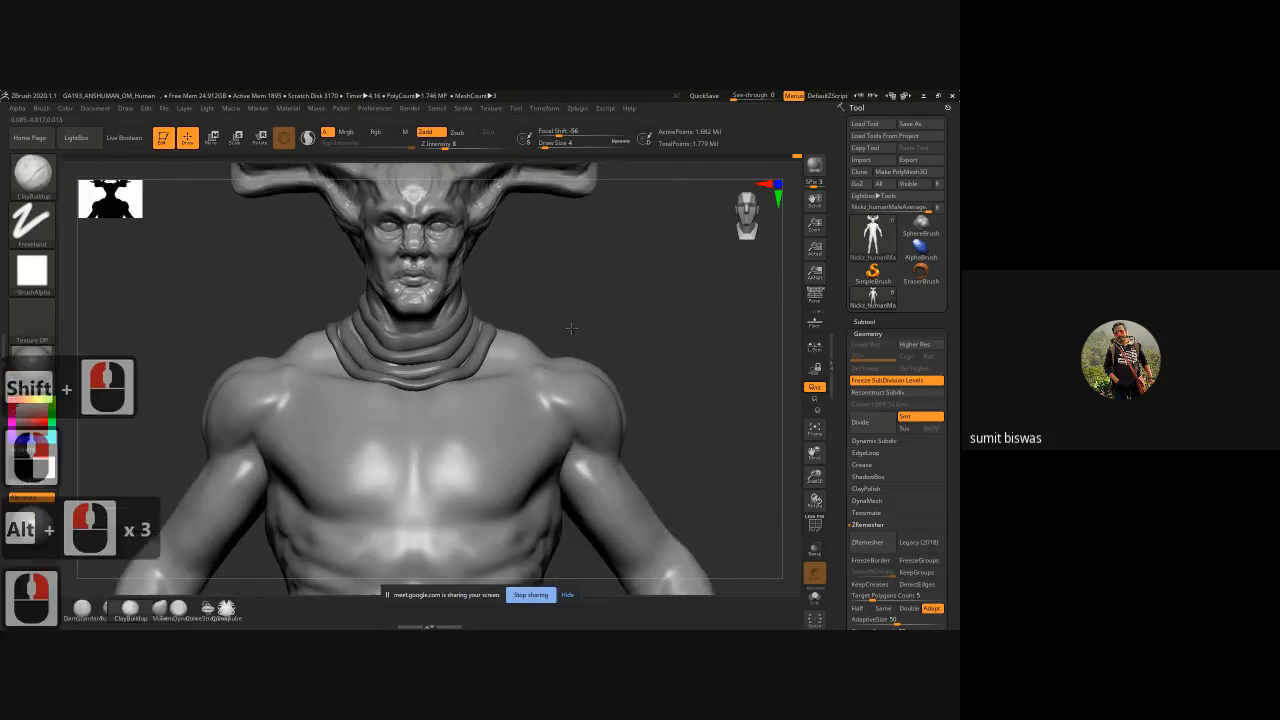
left_click_drag(626, 340, 621, 311, "alt")
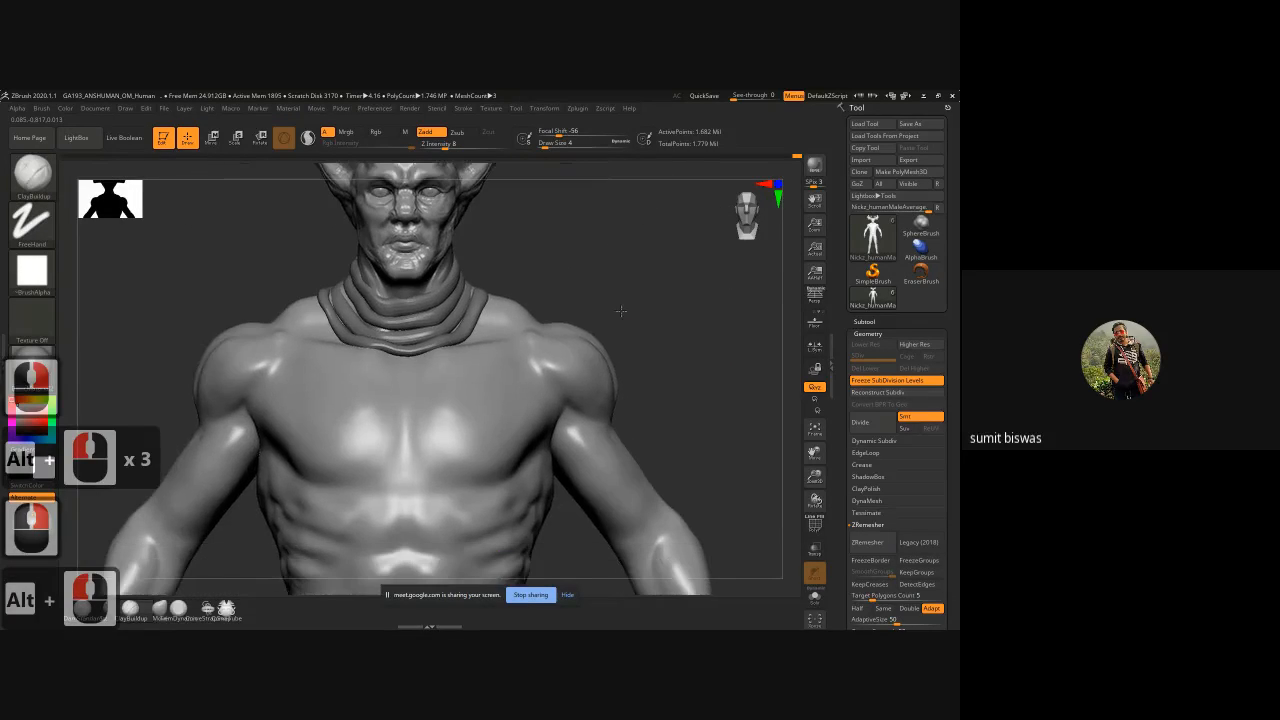
left_click(280, 374, "alt")
key("bracketright")
key("bracketright")
key("bracketright")
key("bracketright")
key("bracketright")
key("bracketright")
key("bracketright")
key("bracketright")
key("bracketright")
key("bracketright")
key("bracketright")
key("bracketright")
key("bracketright")
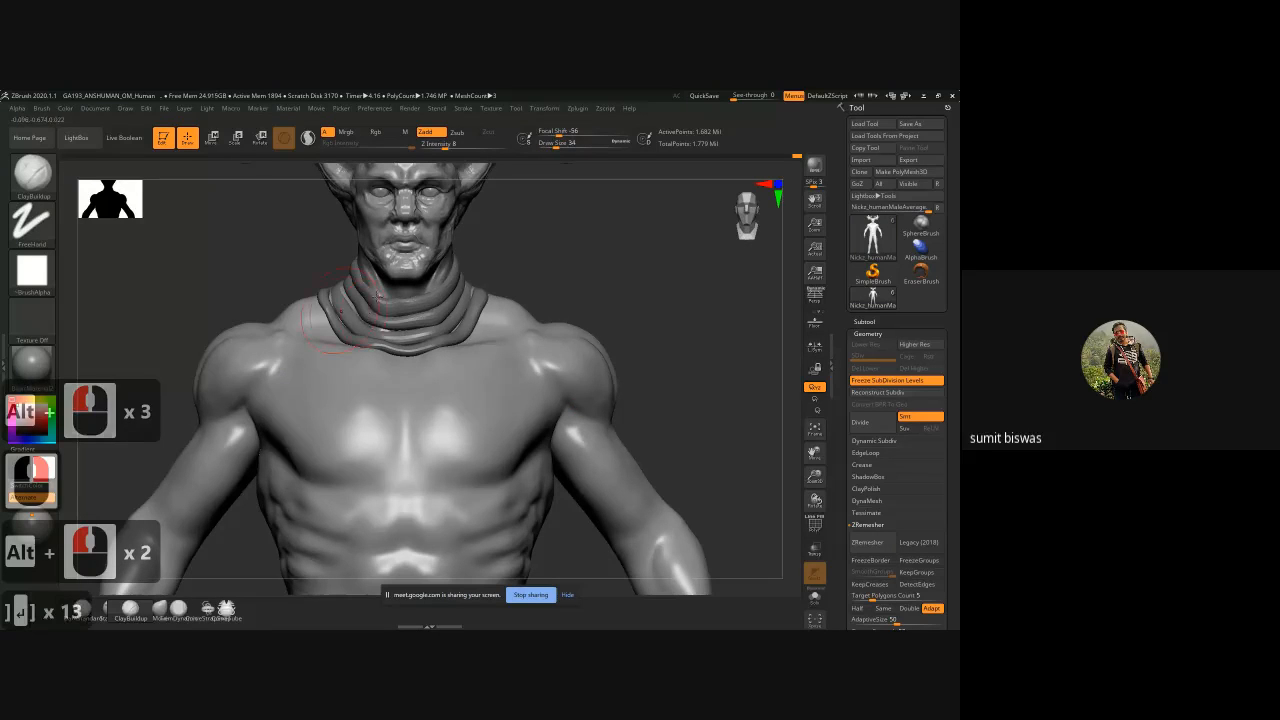
key("ctrl")
right_click_drag(447, 307, 450, 330, "ctrl")
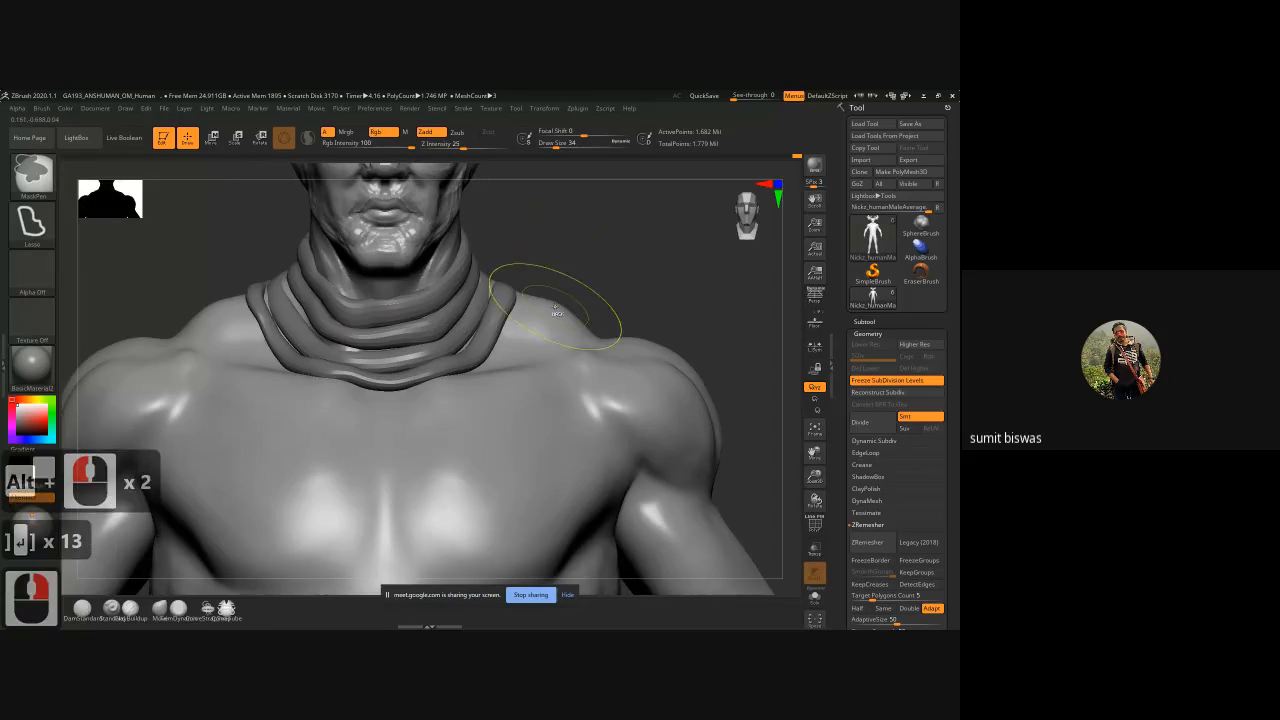
key("b")
key("m")
key("v")
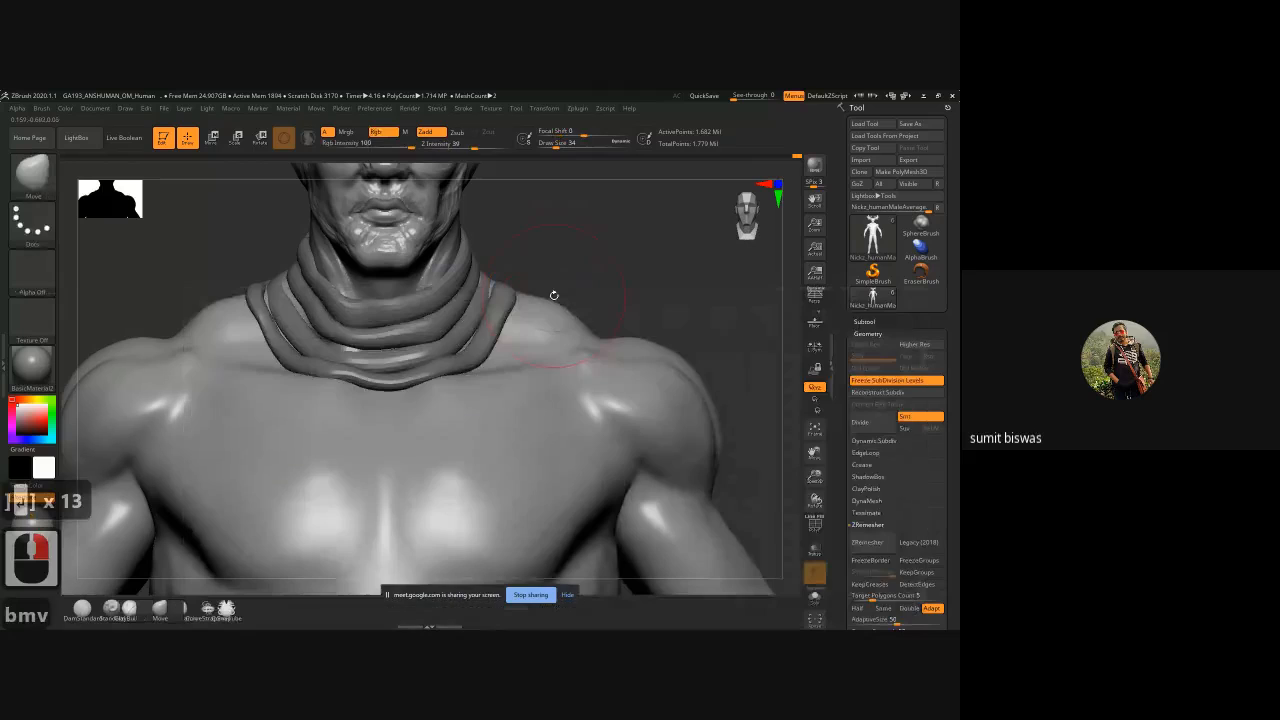
key("shift+d")
key("shift+d")
key("shift+d")
key("shift+d")
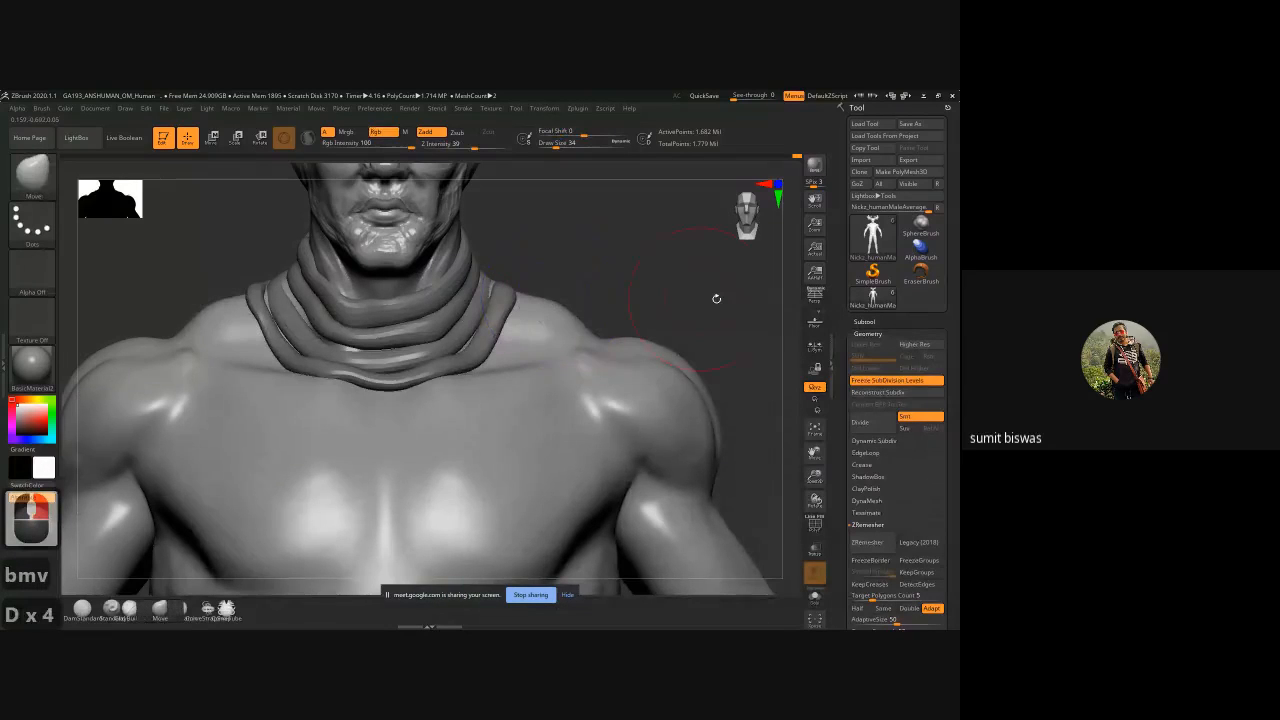
left_click_drag(716, 298, 692, 294, "alt")
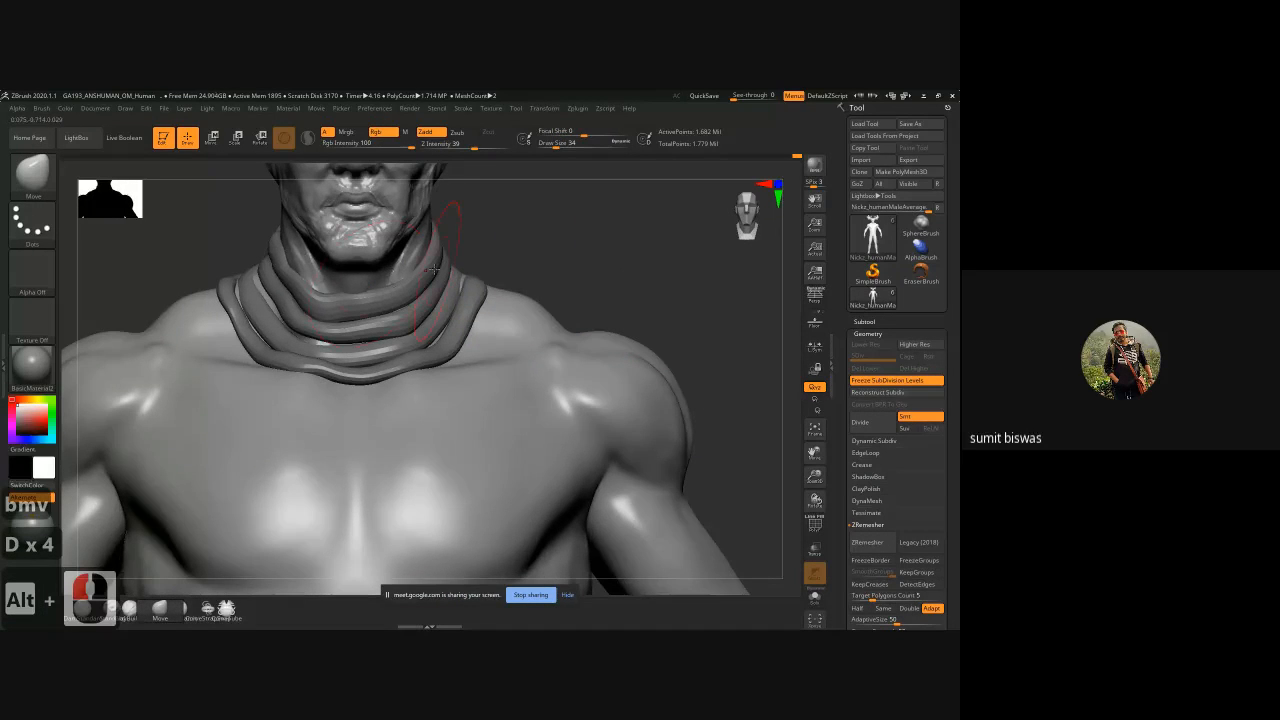
mouse_move(461, 283)
left_mouse_down()
mouse_move(483, 273)
mouse_move(523, 296)
mouse_move(506, 301)
mouse_move(505, 283)
left_mouse_up()
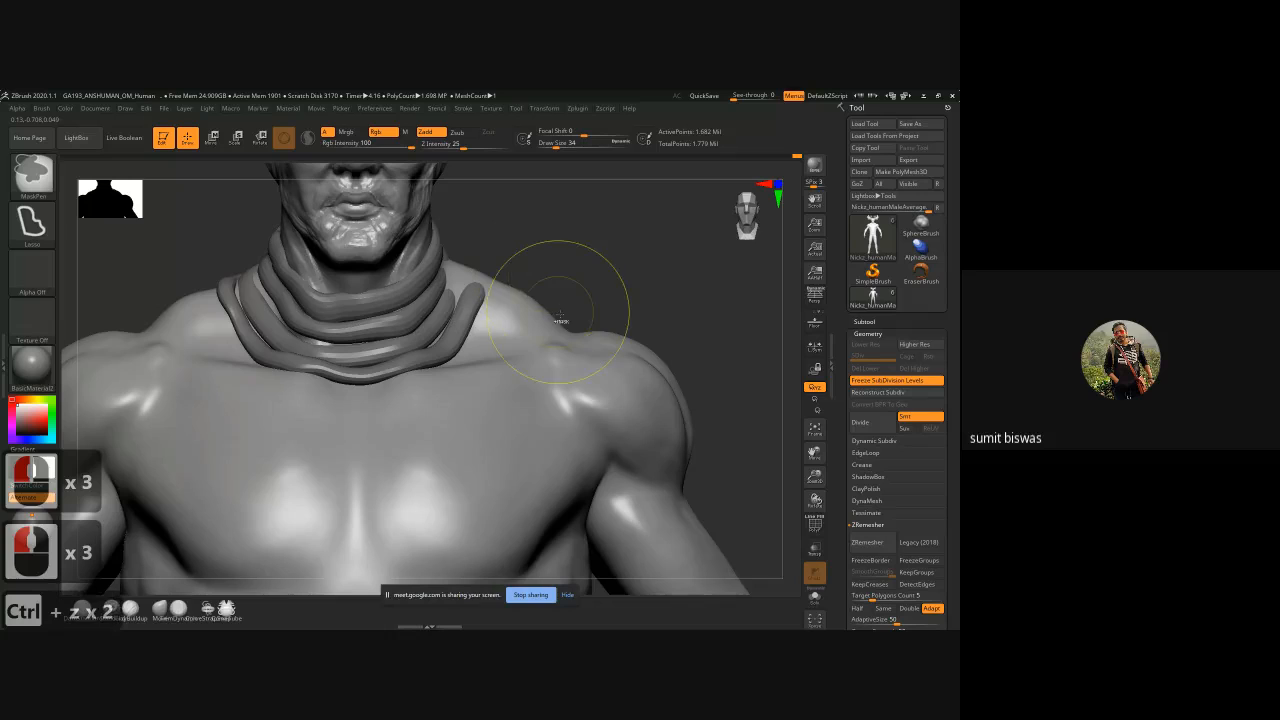
key("ctrl+z")
key("ctrl+z")
key("ctrl+z")
key("ctrl+z")
key("ctrl+z")
key("ctrl+z")
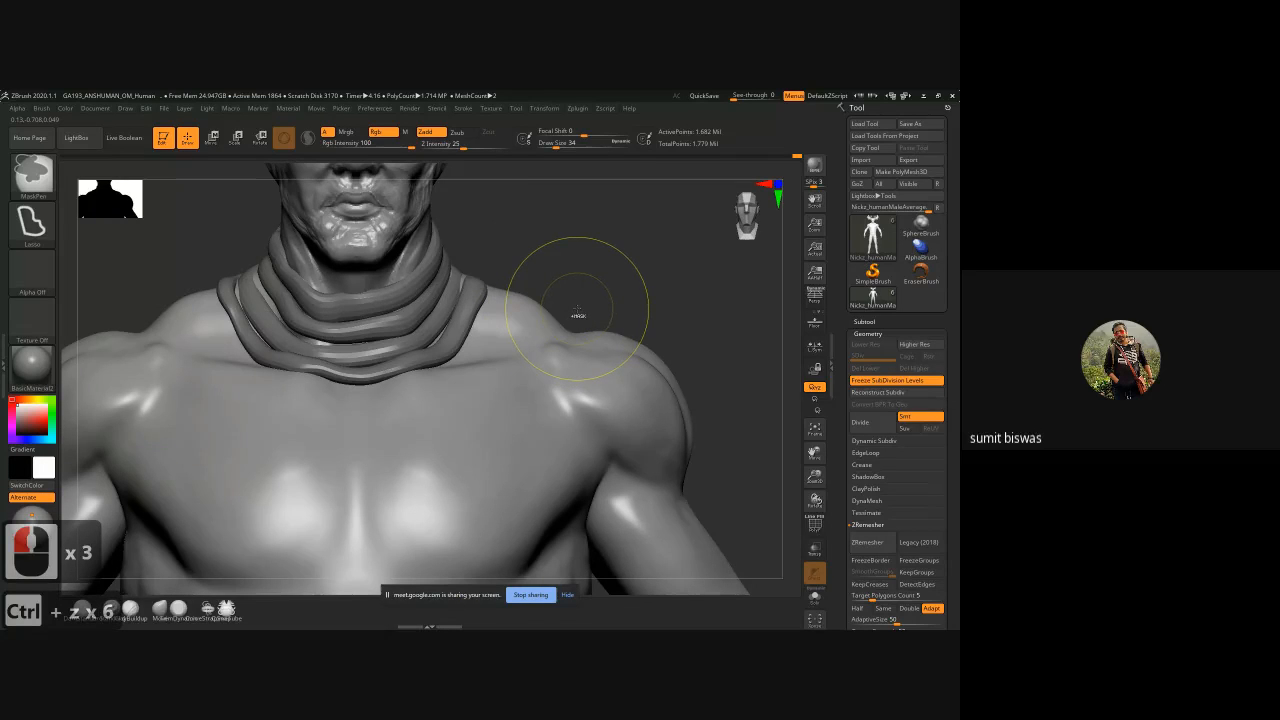
key("ctrl+z")
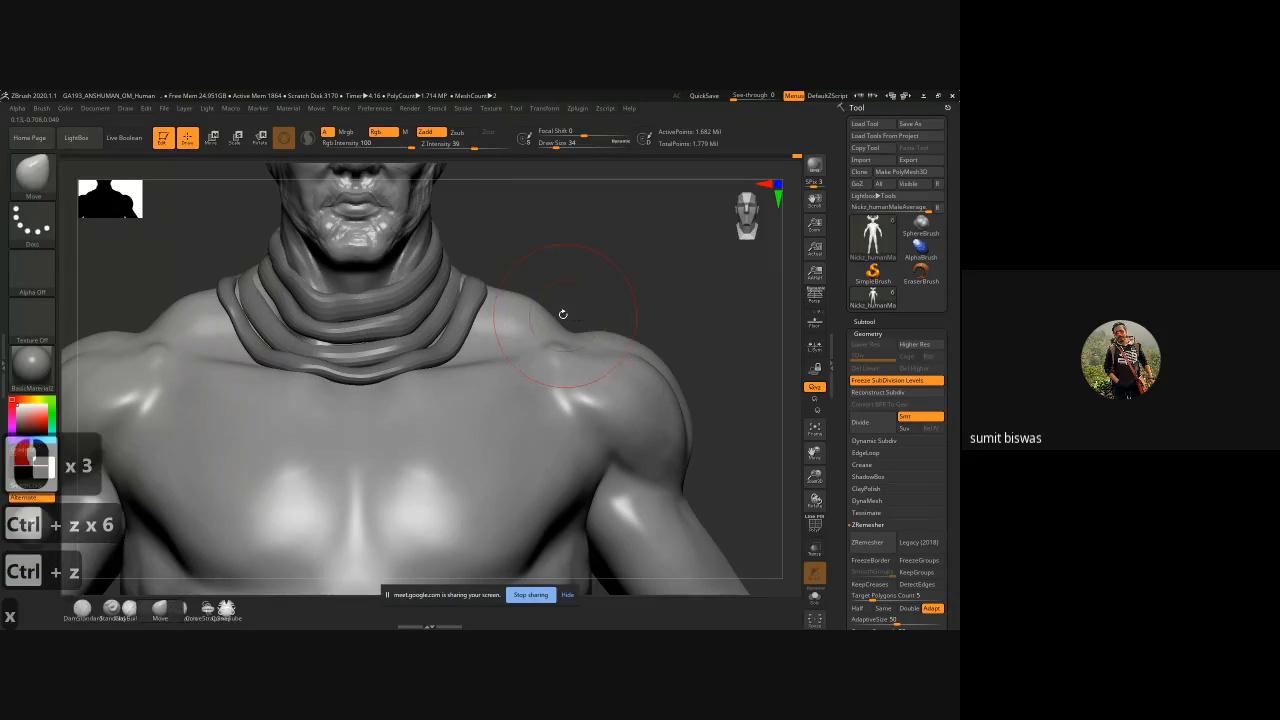
Step: Turn on symmetry and raise the trapezius slopes beside the neck, reducing the Move brush's draw size to 26
key("x")
left_click_drag(484, 286, 525, 296)
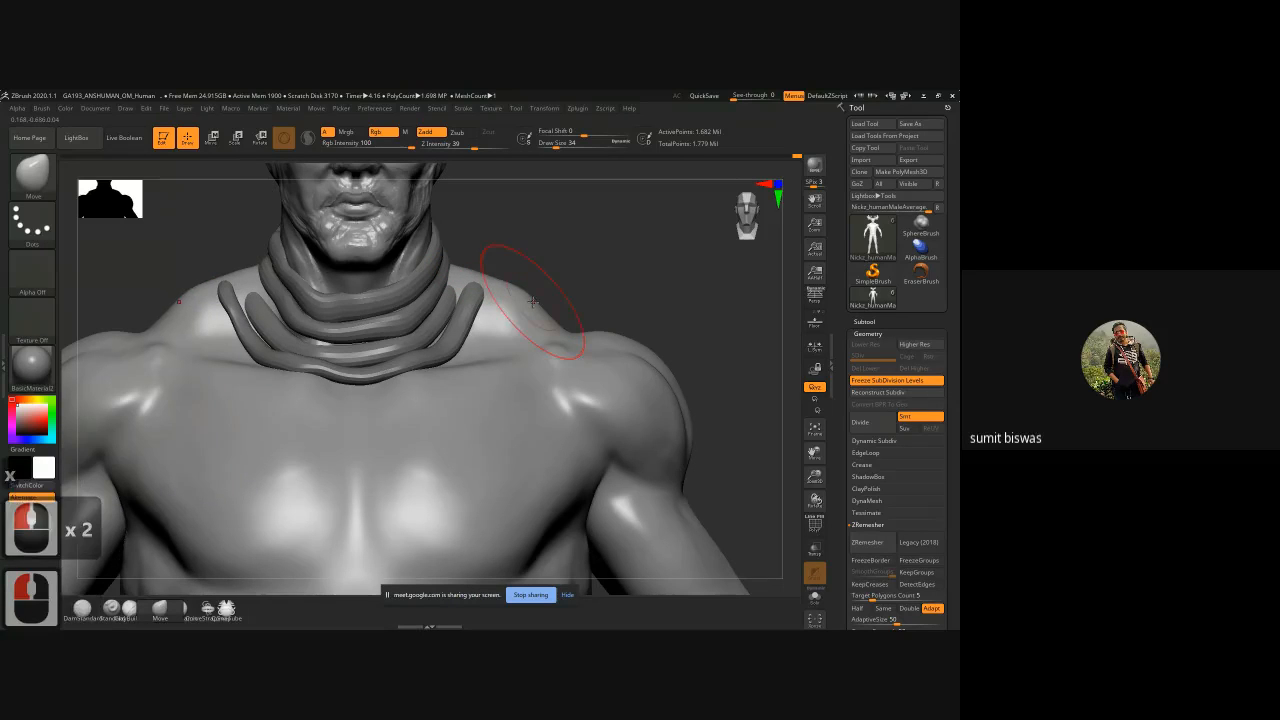
key("bracketleft")
key("bracketleft")
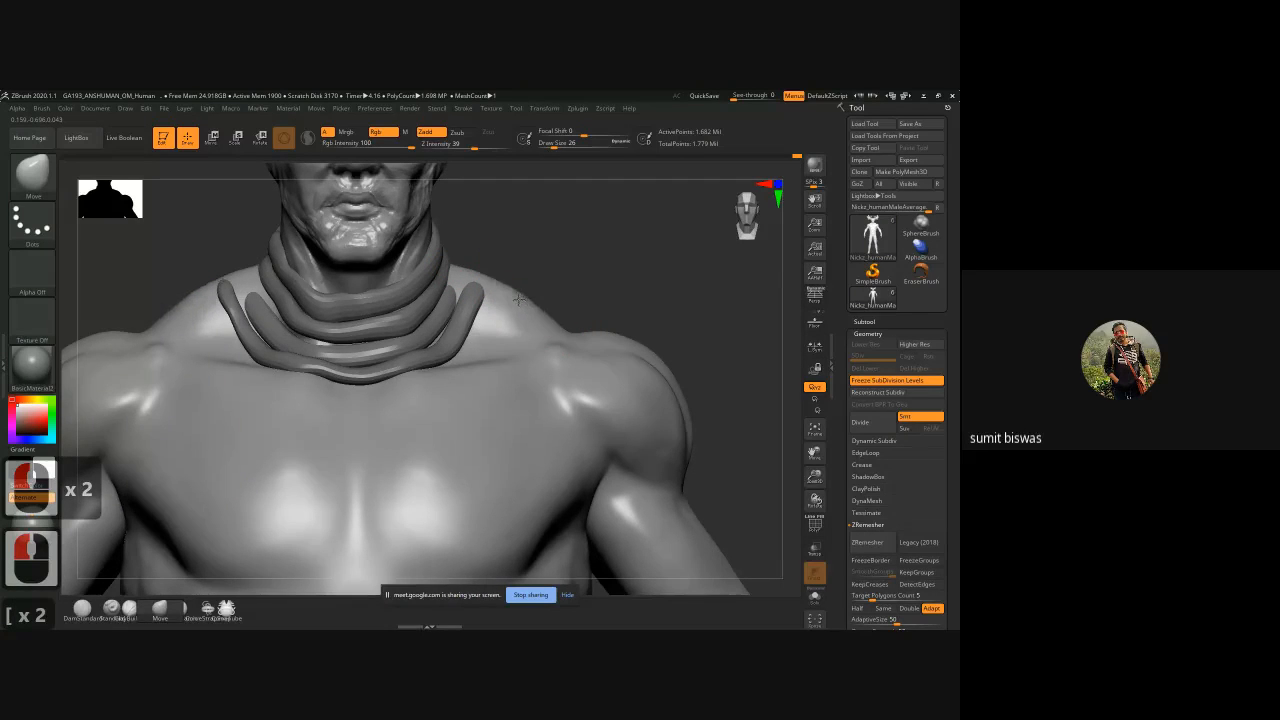
left_click(423, 243)
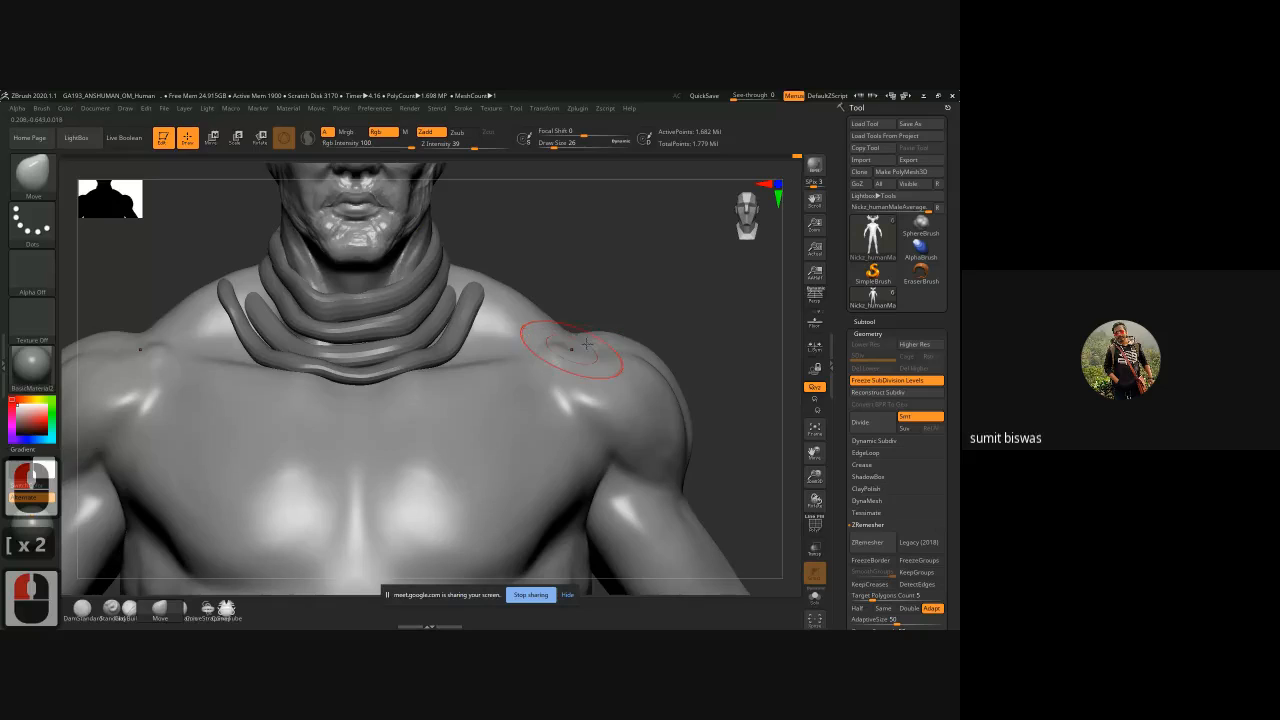
Step: Build up both collarbones from the shoulder tip toward the sternum with ClayBuildup at draw size 14
key("b")
key("c")
key("b")
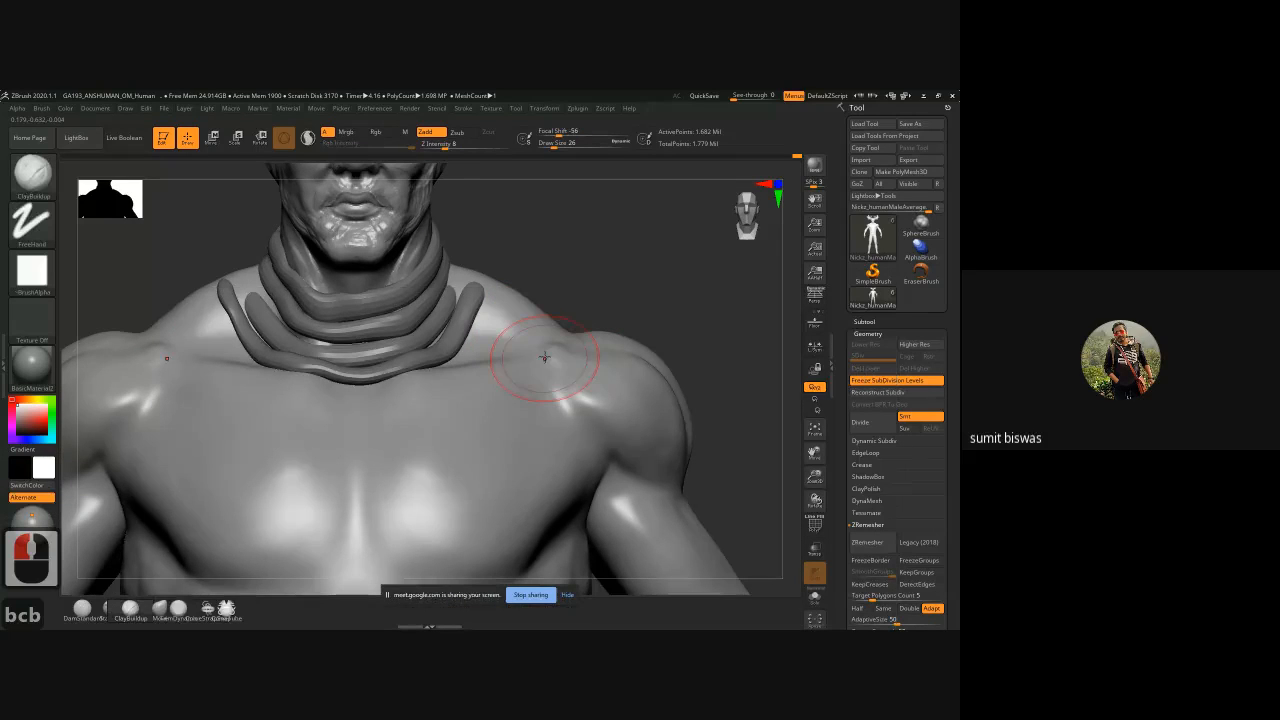
key("bracketleft")
key("bracketleft")
key("bracketleft")
right_click_drag(568, 352, 577, 338)
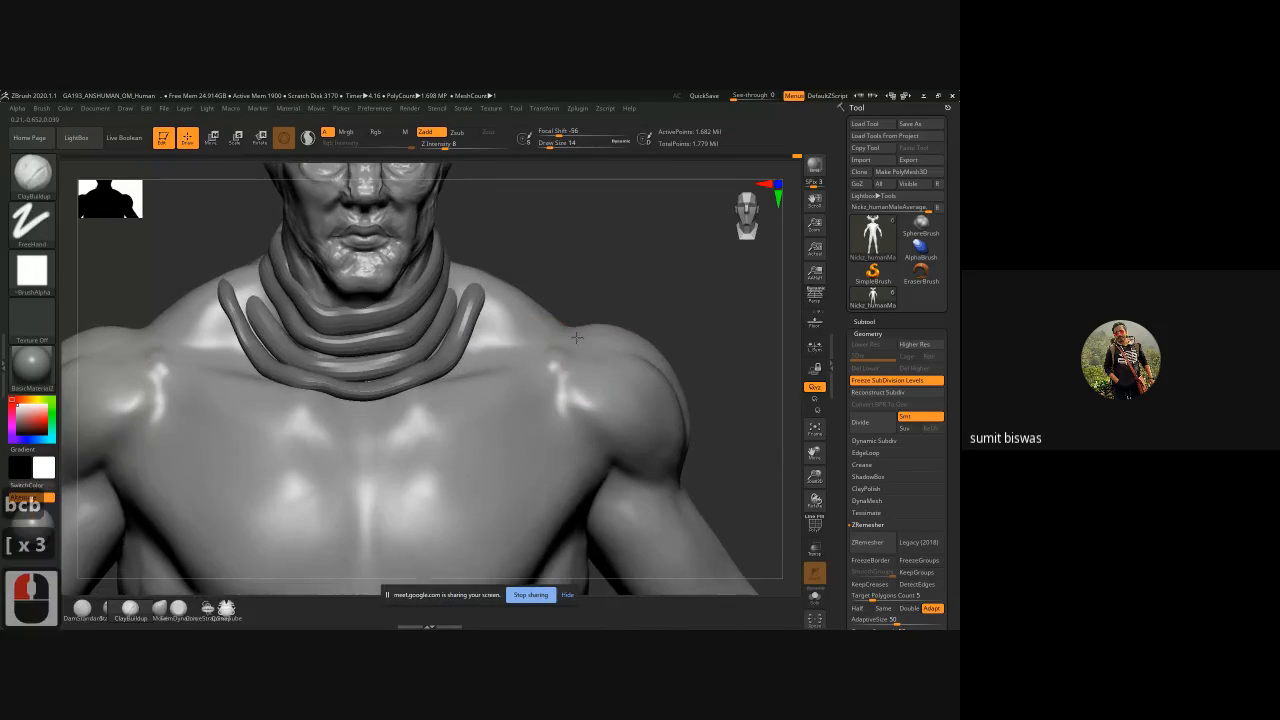
mouse_move(562, 348)
left_mouse_down()
mouse_move(580, 351)
mouse_move(388, 410)
left_mouse_up()
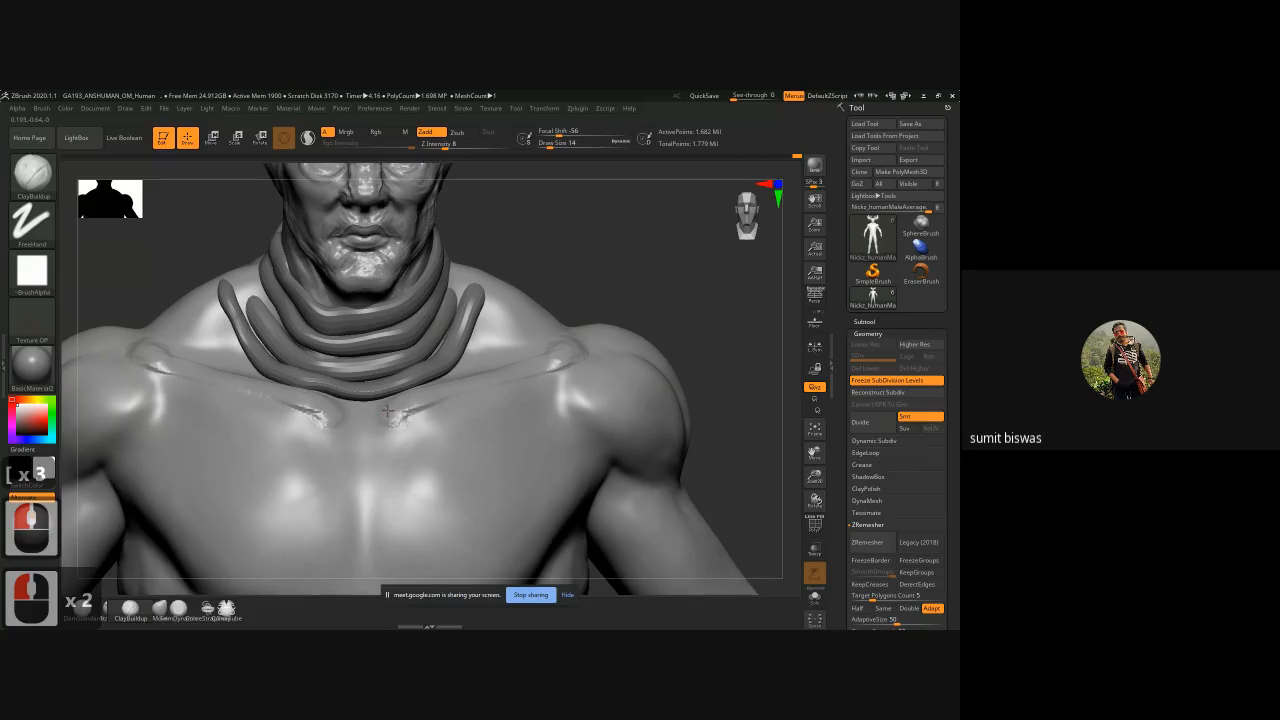
key("ctrl+z")
key("ctrl+z")
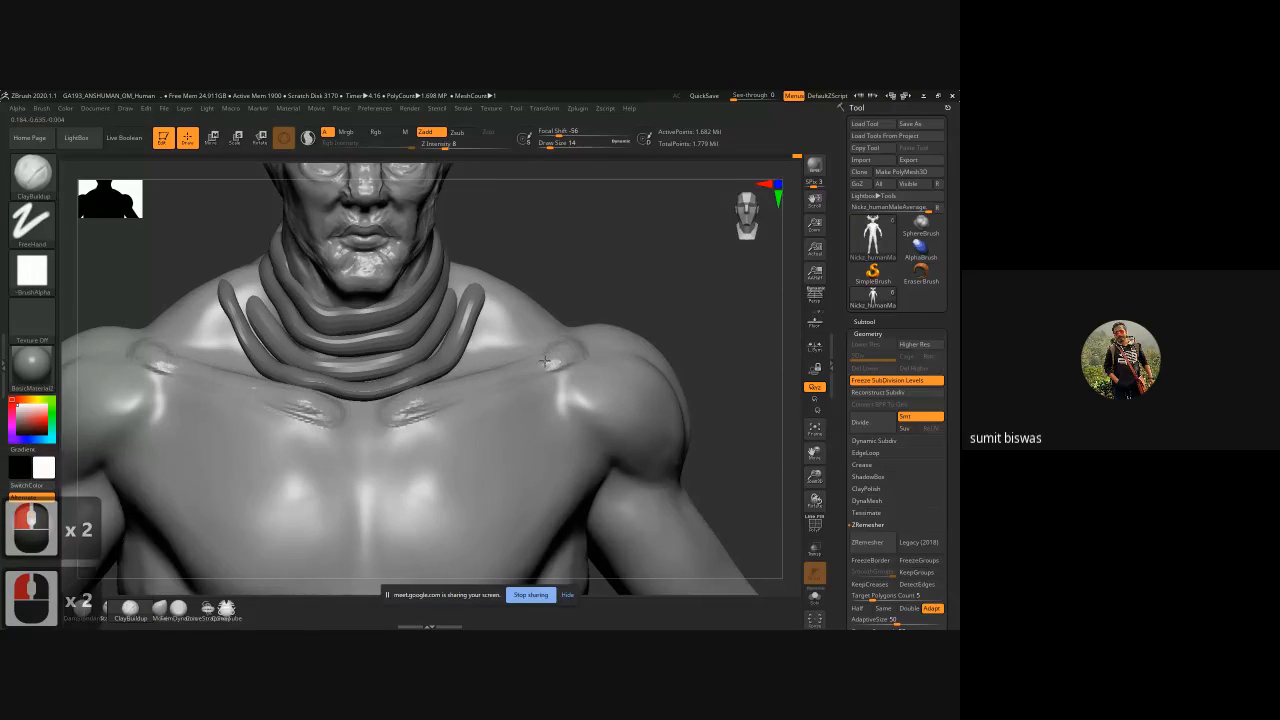
Step: Add clay strokes above the collarbones and thicken their inner ends beside the sternum
mouse_move(484, 355)
left_mouse_down()
mouse_move(466, 342)
mouse_move(480, 325)
left_mouse_up()
left_click_drag(468, 378, 425, 400)
left_click_drag(462, 386, 406, 412)
left_click_drag(450, 396, 400, 418)
mouse_move(652, 301)
left_mouse_down()
mouse_move(625, 297)
mouse_move(611, 258)
mouse_move(477, 369)
left_mouse_up()
Step: Build up the pectorals from the armpit edge along their lower border with the draw size at 38
key("bracketright")
key("bracketright")
key("bracketright")
key("bracketright")
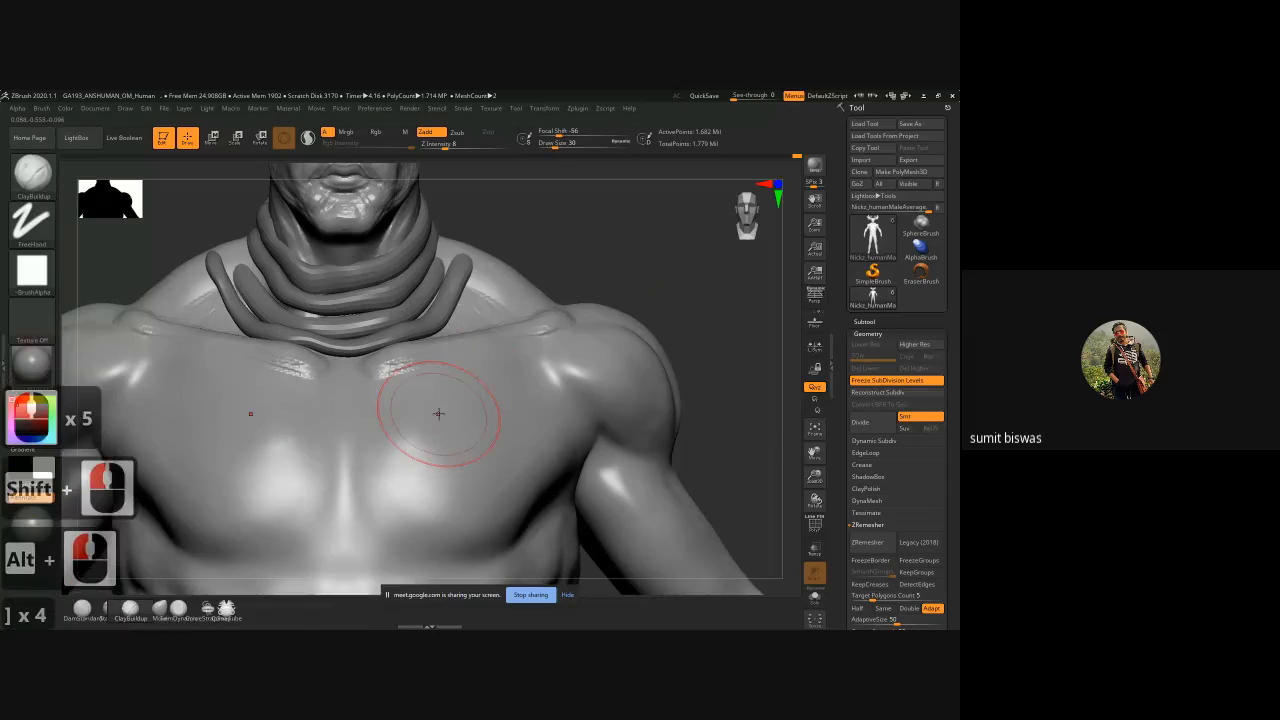
right_click_drag(477, 369, 527, 290, "ctrl")
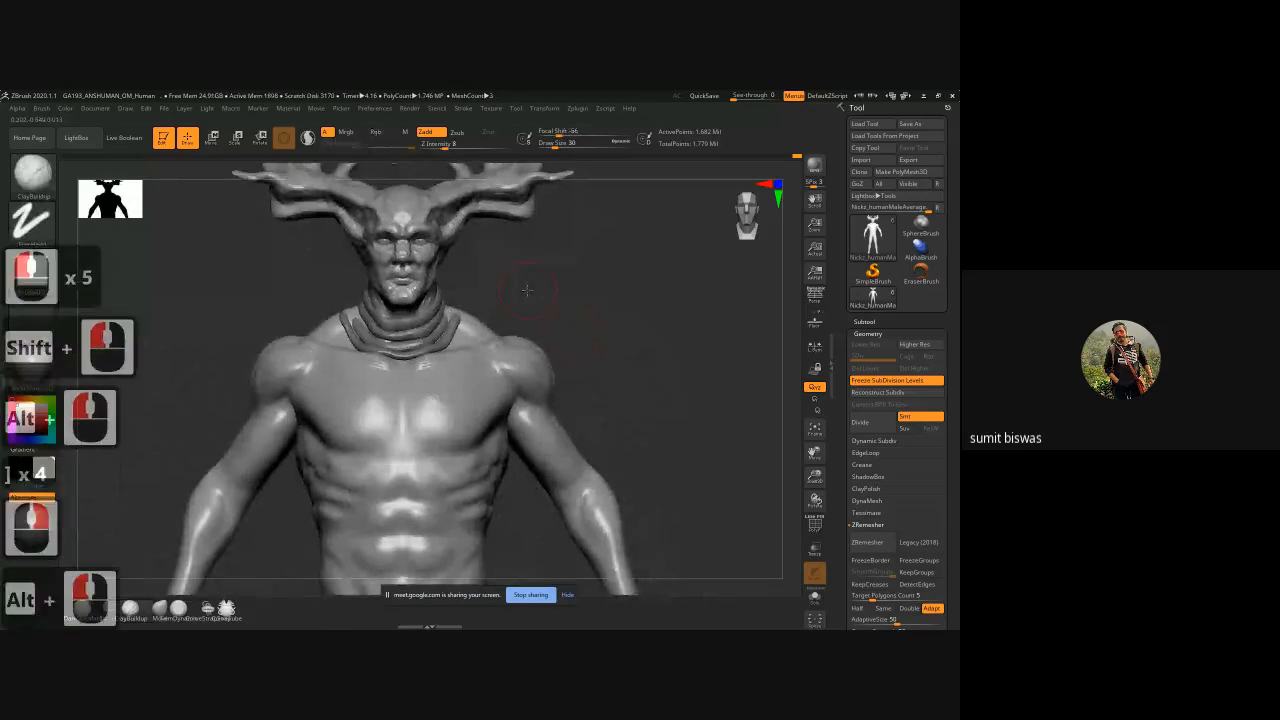
left_click_drag(521, 343, 547, 310, "alt")
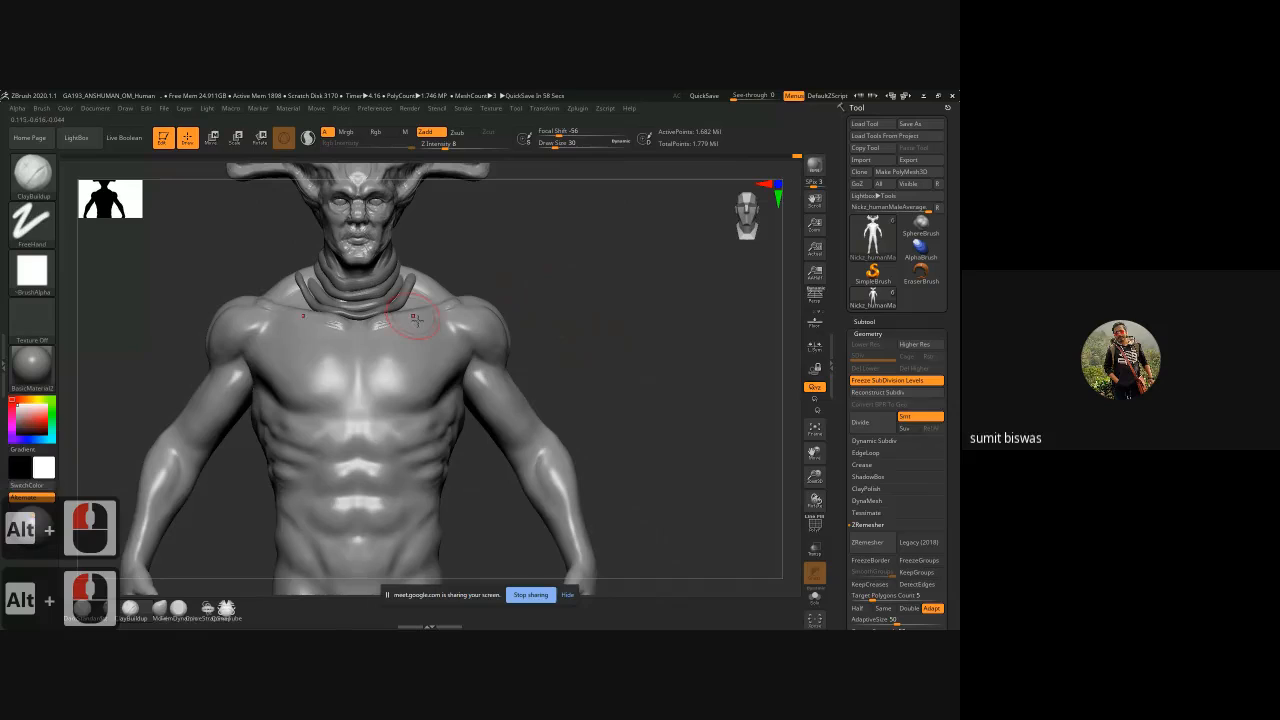
key("bracketright")
key("bracketright")
left_click_drag(468, 345, 457, 358)
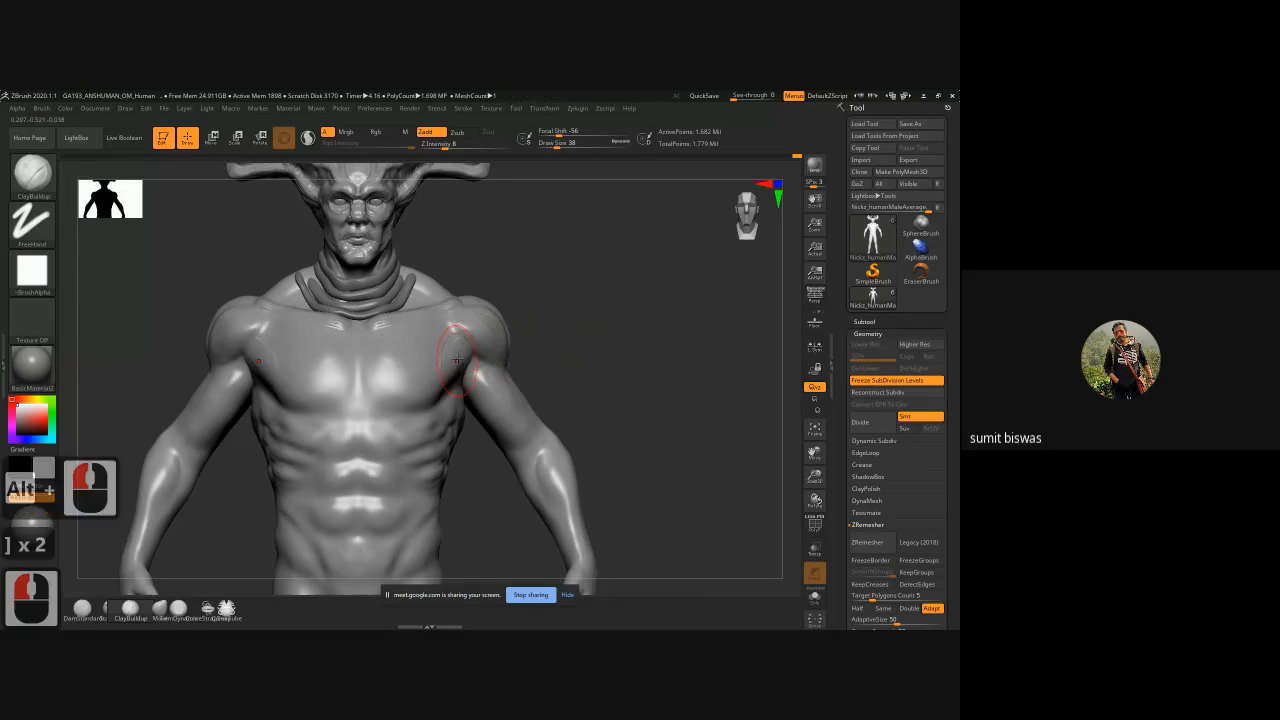
left_click_drag(610, 390, 570, 390)
mouse_move(466, 354)
left_mouse_down()
mouse_move(437, 395)
mouse_move(386, 402)
mouse_move(412, 385)
left_mouse_up()
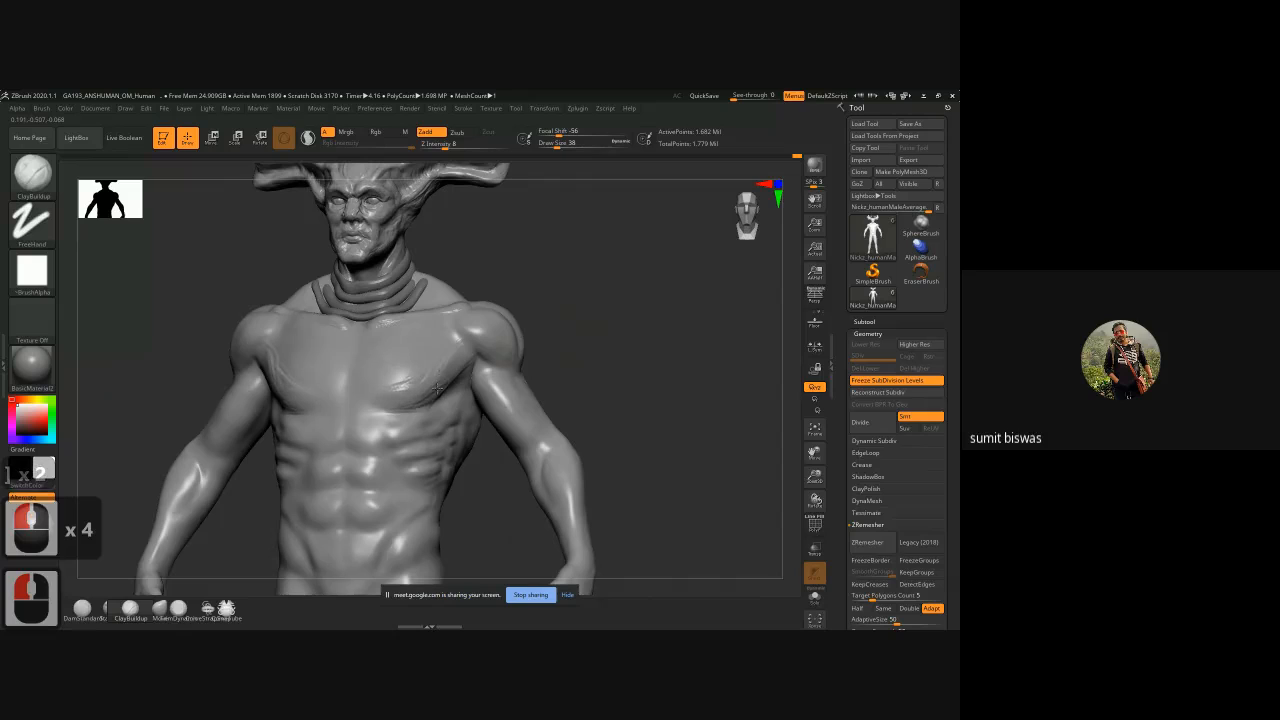
Step: Fill out the lower and inner pectorals with layered ClayBuildup strokes
left_click_drag(572, 345, 606, 345)
mouse_move(393, 404)
left_mouse_down()
mouse_move(370, 392)
mouse_move(368, 370)
mouse_move(398, 382)
mouse_move(386, 392)
mouse_move(374, 382)
mouse_move(404, 377)
mouse_move(392, 387)
left_mouse_up()
left_click_drag(574, 348, 466, 350)
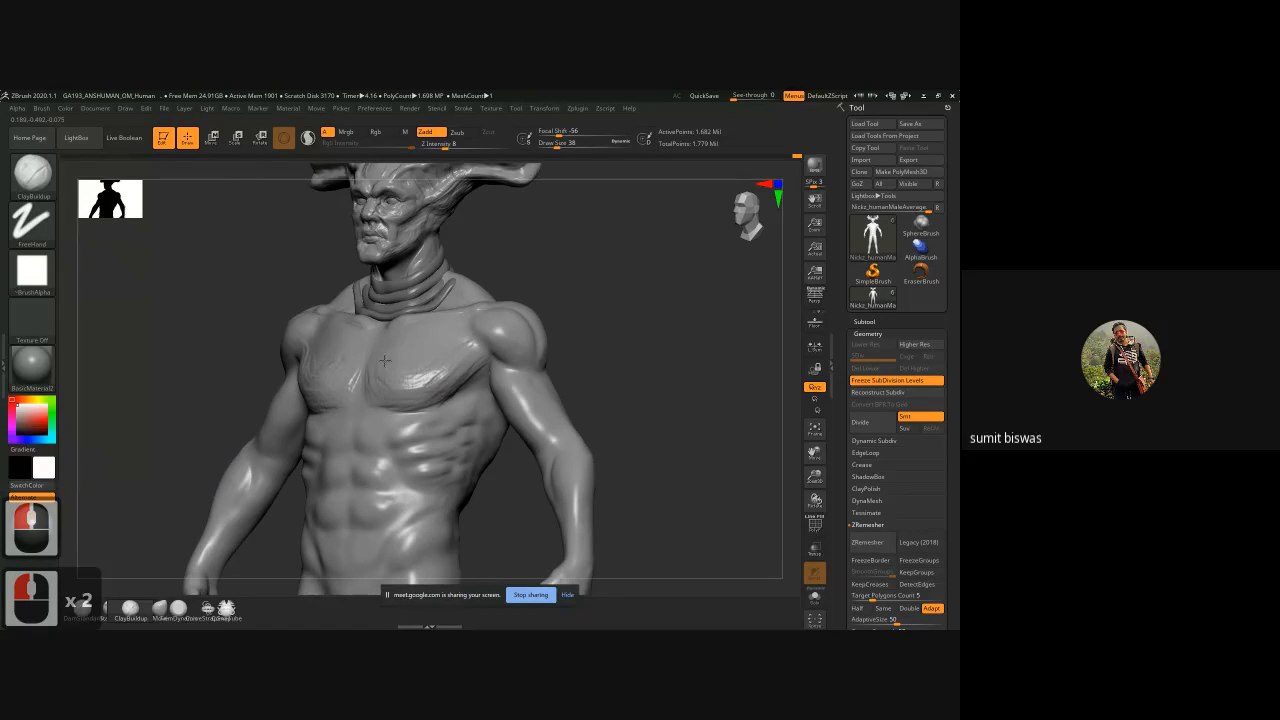
mouse_move(383, 362)
left_mouse_down()
mouse_move(364, 378)
mouse_move(328, 372)
left_mouse_up()
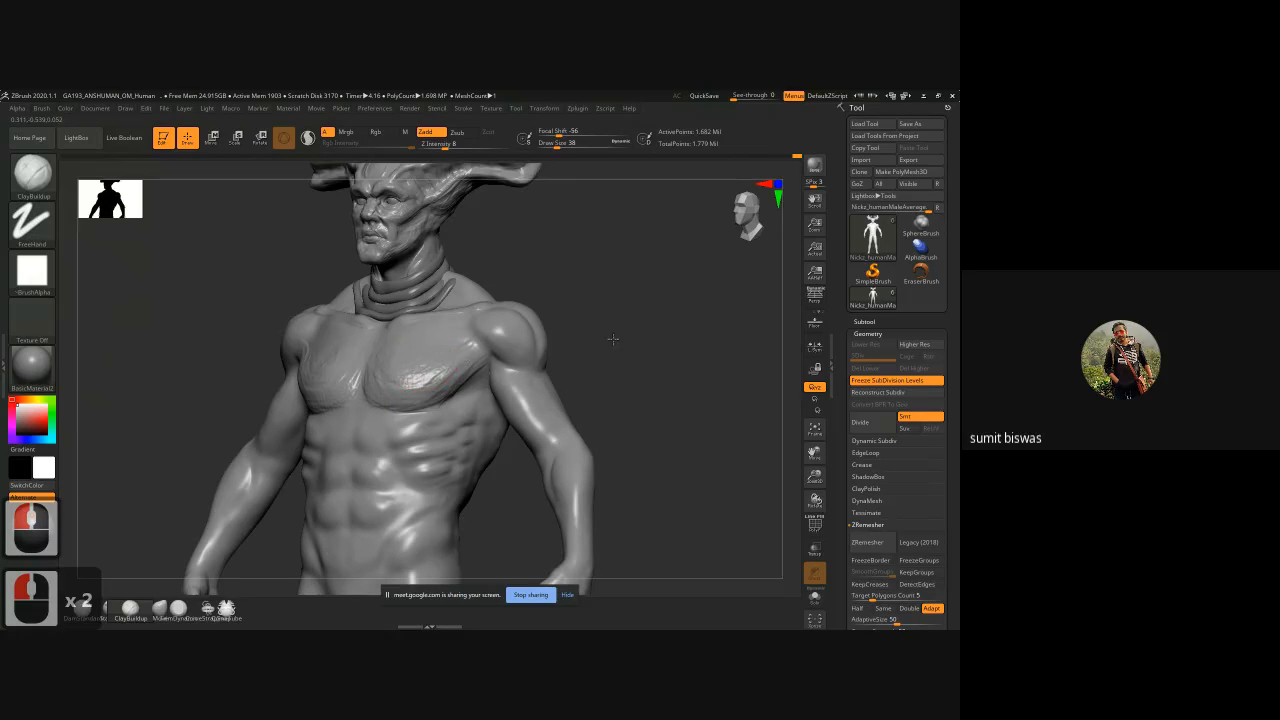
mouse_move(609, 337)
left_mouse_down()
mouse_move(572, 345)
mouse_move(688, 322)
mouse_move(294, 388)
left_mouse_up()
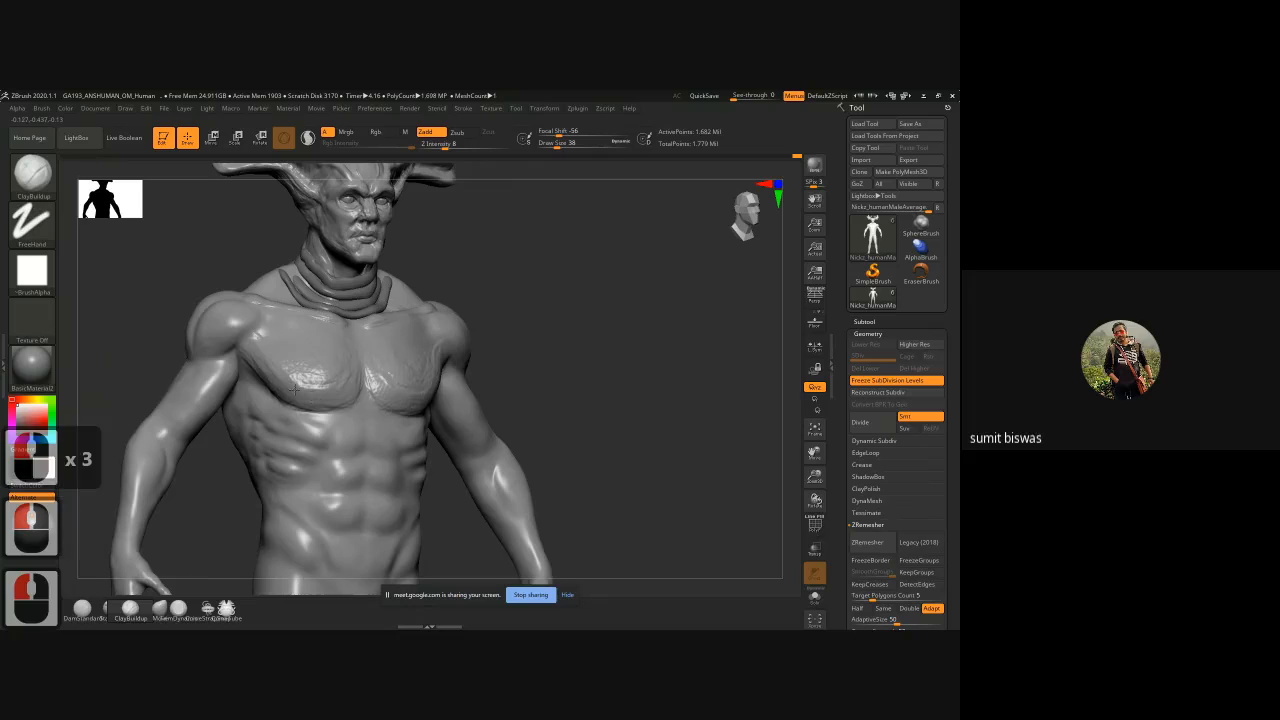
Step: Build up the outer side of the chest below the armpit with strokes following the pectoral fibres
left_click_drag(608, 340, 238, 370)
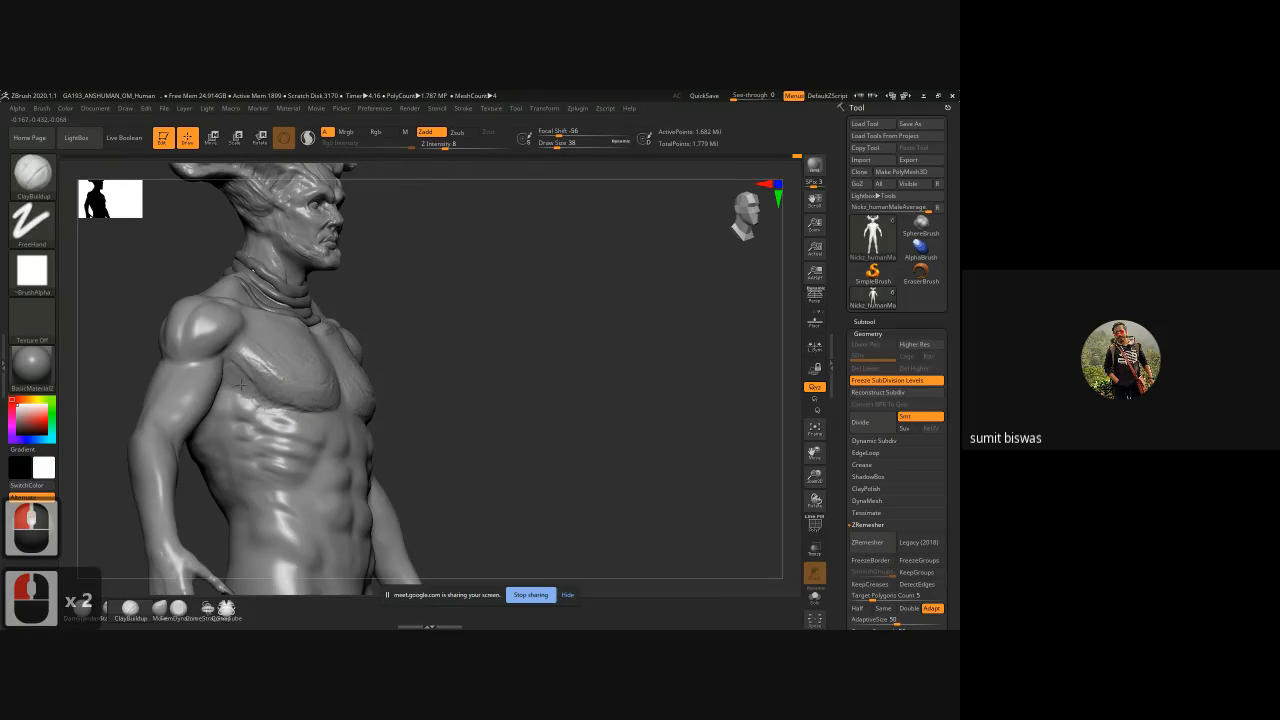
left_click_drag(261, 396, 294, 410)
left_click_drag(260, 392, 302, 404)
mouse_move(262, 356)
left_mouse_down()
mouse_move(303, 374)
mouse_move(291, 343)
left_mouse_up()
Step: Sculpt the deltoid's muscle bands across the front and outer side of the shoulder
left_click_drag(445, 318, 405, 346)
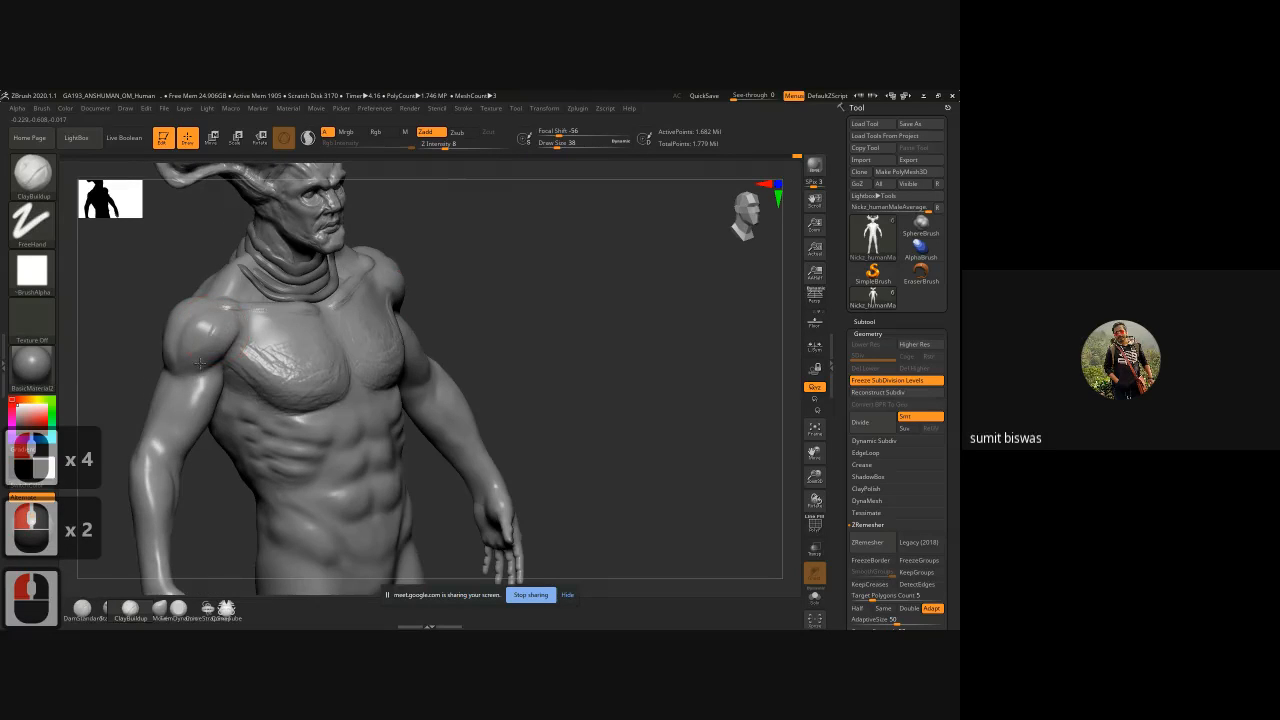
left_click_drag(231, 344, 191, 362)
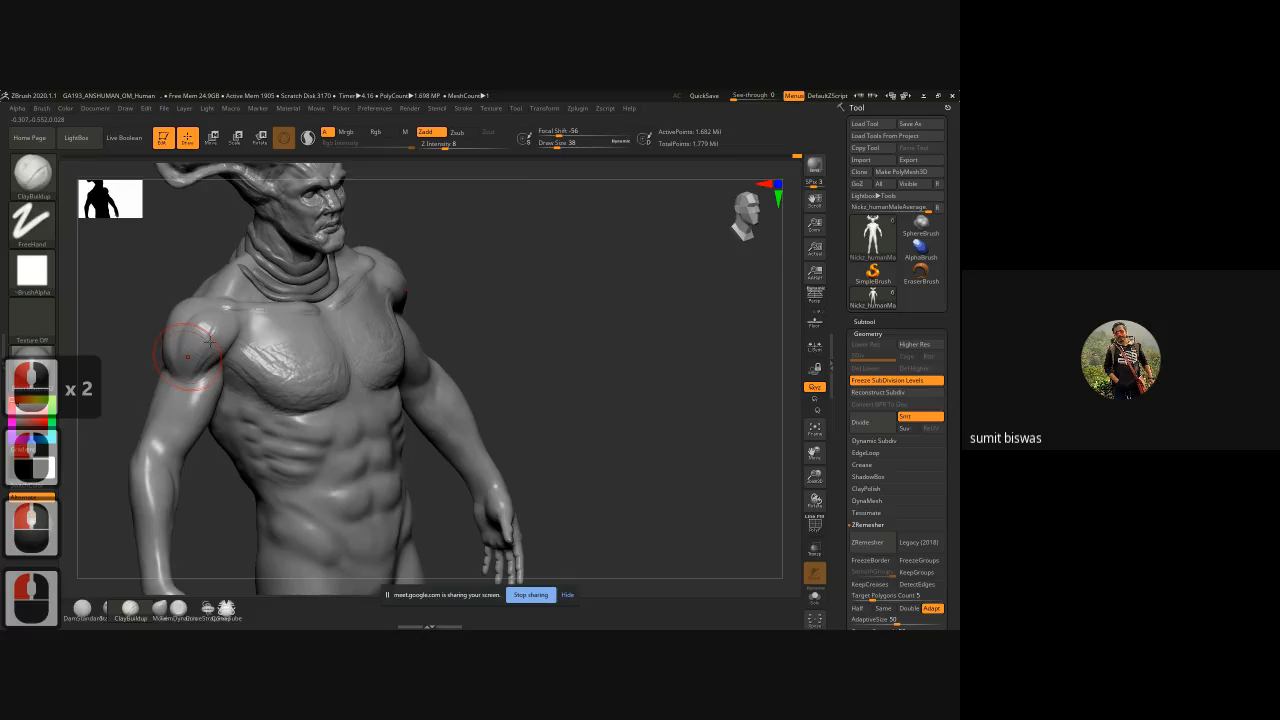
left_click_drag(450, 326, 525, 322)
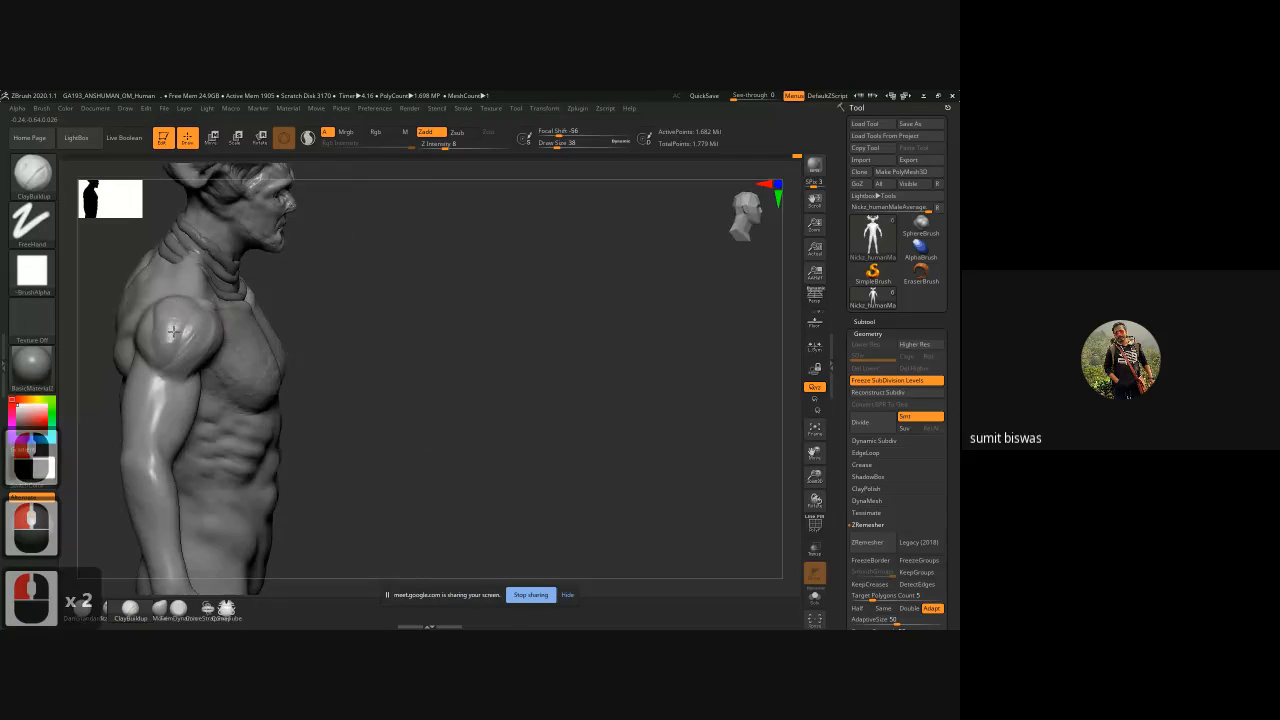
left_click_drag(385, 320, 417, 320, "alt")
mouse_move(265, 352)
left_mouse_down()
mouse_move(274, 345)
mouse_move(262, 338)
mouse_move(282, 360)
left_mouse_up()
left_click_drag(428, 356, 350, 368)
mouse_move(298, 371)
left_mouse_down()
mouse_move(328, 378)
mouse_move(322, 345)
mouse_move(328, 372)
mouse_move(316, 356)
mouse_move(340, 378)
left_mouse_up()
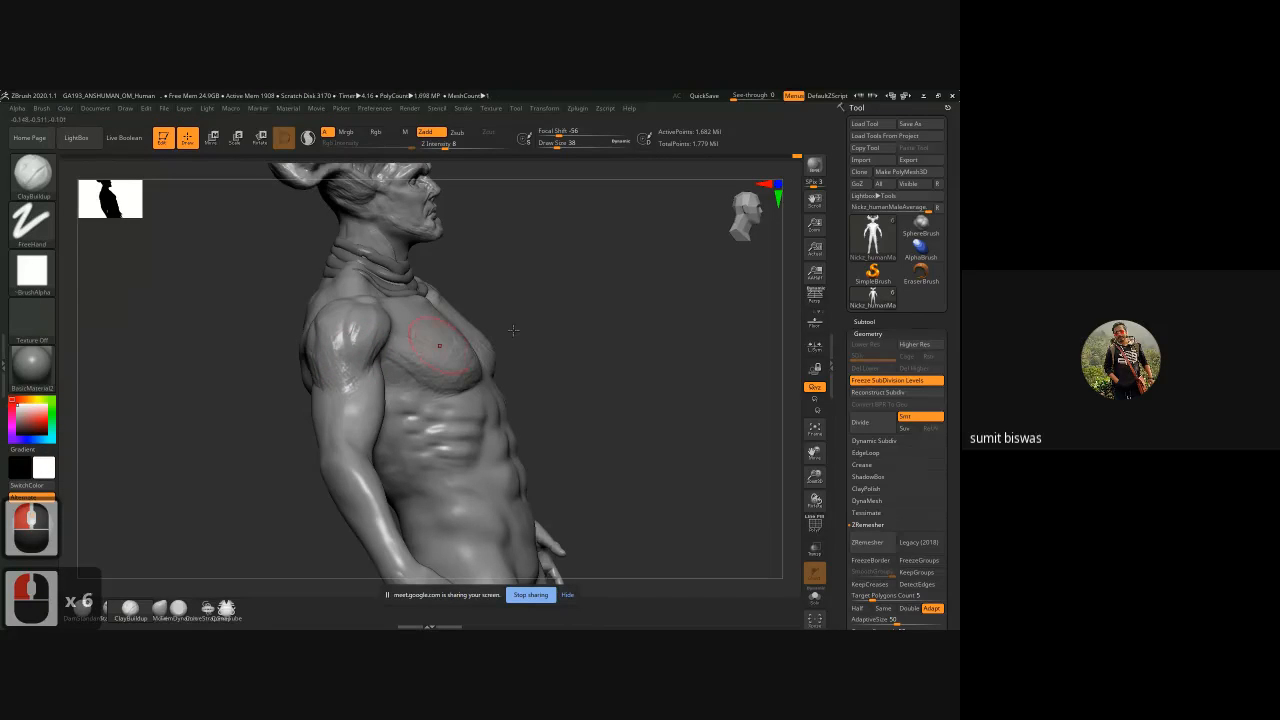
Step: Refine the junction of deltoid and chest and add clay strokes to the rear of the shoulder
left_click_drag(591, 309, 343, 314, "shift")
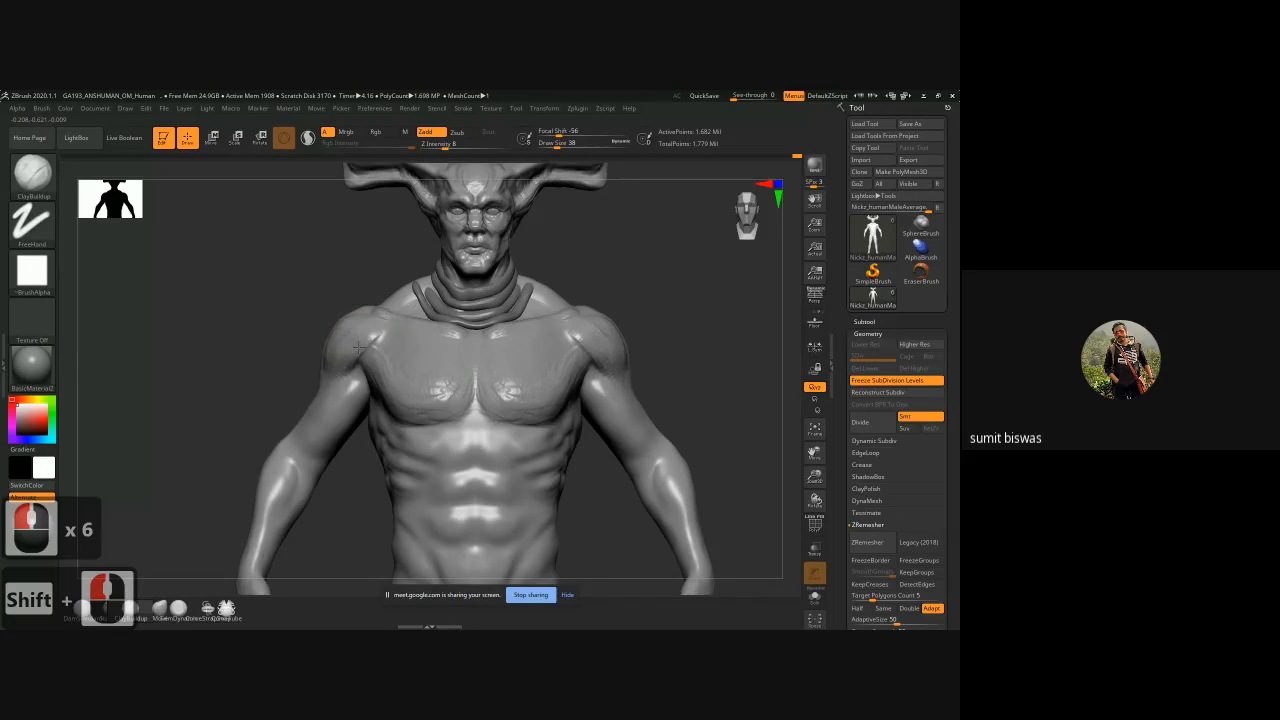
left_click(354, 359, "alt")
left_click(259, 366, "alt")
left_click_drag(200, 382, 372, 375, "alt")
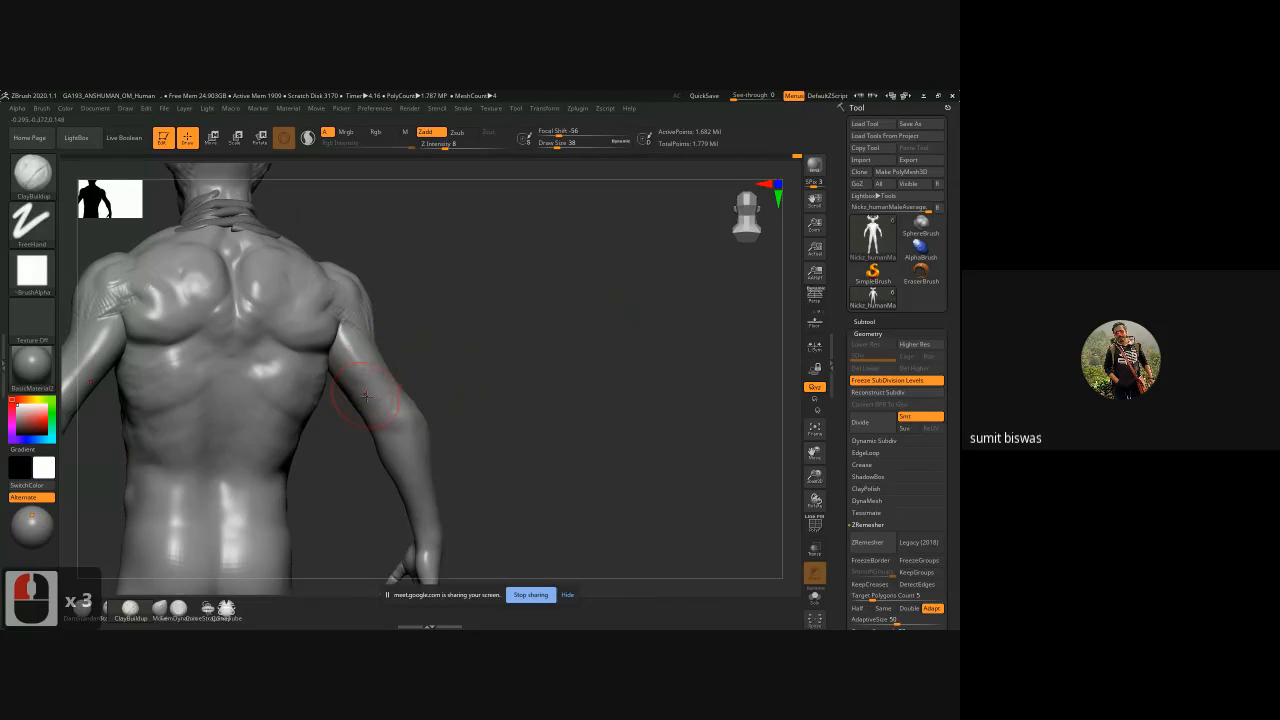
Step: Build up the triceps along the back of the upper arm down to the elbow
left_click_drag(362, 370, 378, 394)
mouse_move(364, 372)
left_mouse_down()
mouse_move(384, 400)
mouse_move(376, 392)
left_mouse_up()
left_click_drag(376, 392, 374, 380, "alt")
mouse_move(366, 348)
left_mouse_down()
mouse_move(416, 398)
mouse_move(406, 418)
mouse_move(433, 407)
left_mouse_up()
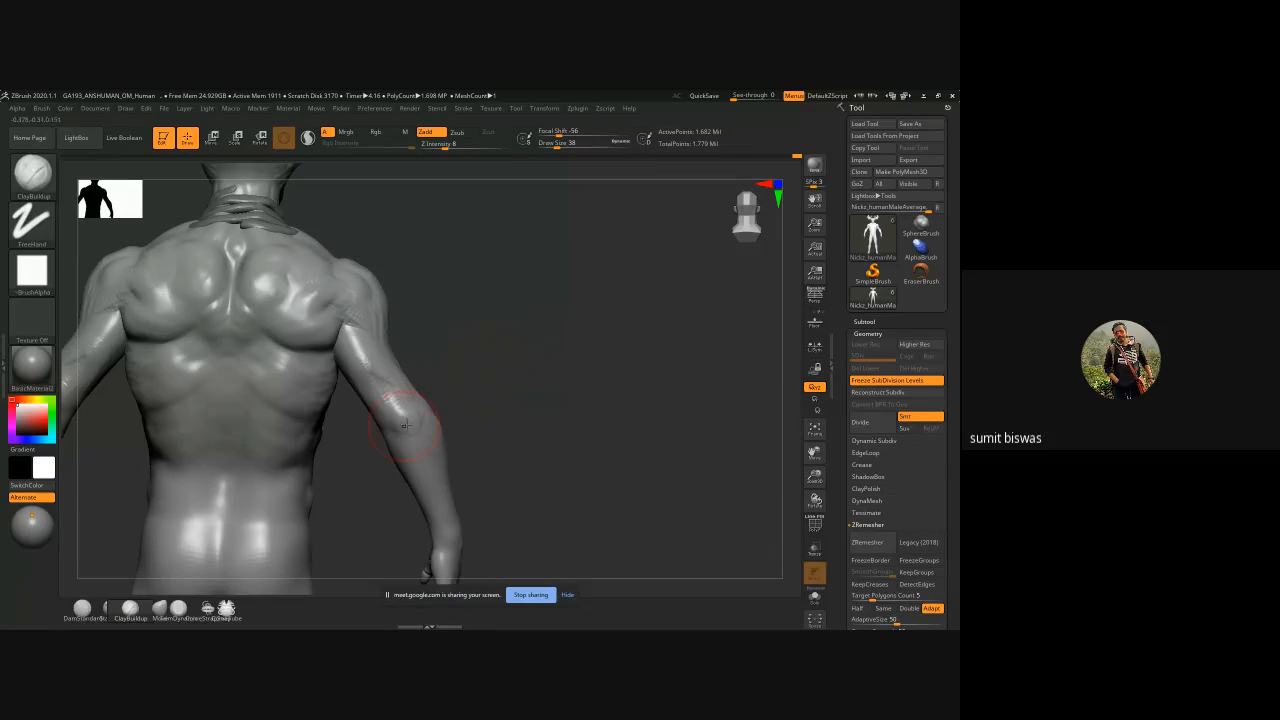
mouse_move(511, 417)
left_mouse_down("alt")
mouse_move(489, 365)
mouse_move(461, 418)
mouse_move(430, 402)
mouse_move(334, 406)
mouse_move(318, 431)
mouse_move(431, 403)
left_mouse_up("alt")
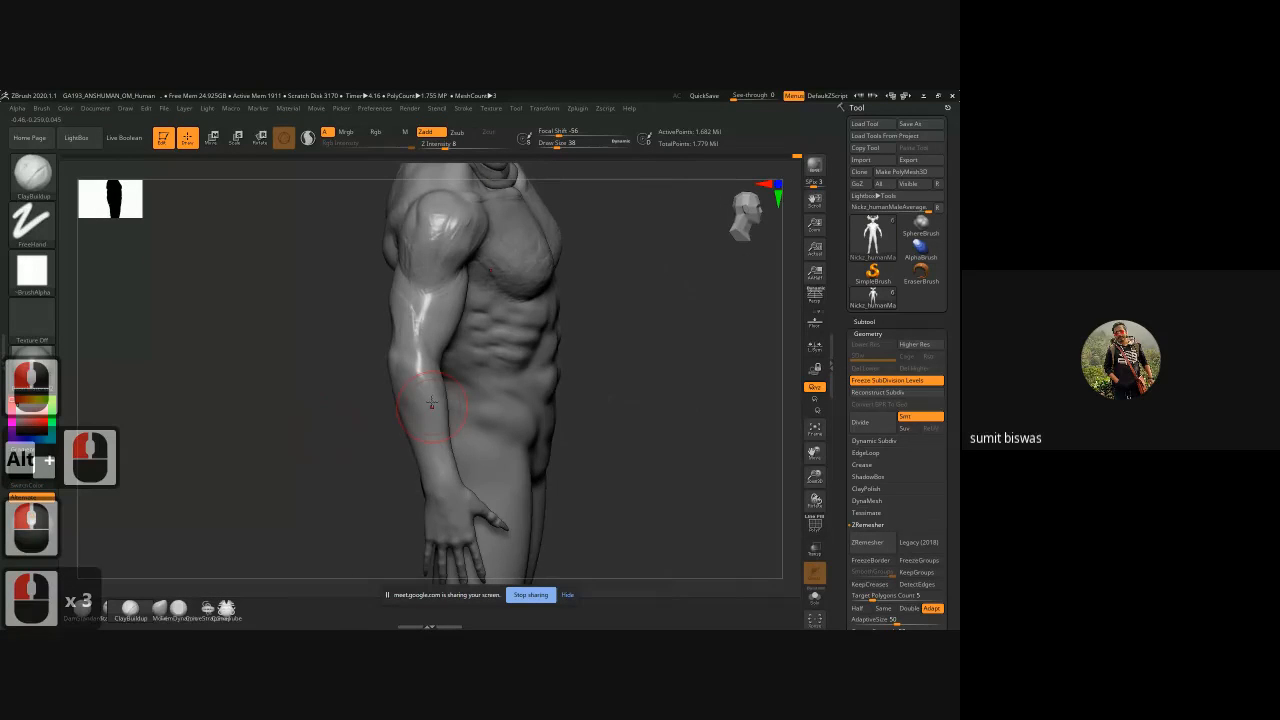
Step: Build up the forearm muscles from the elbow towards the wrist on the front and inner sides
left_click_drag(443, 450, 440, 390)
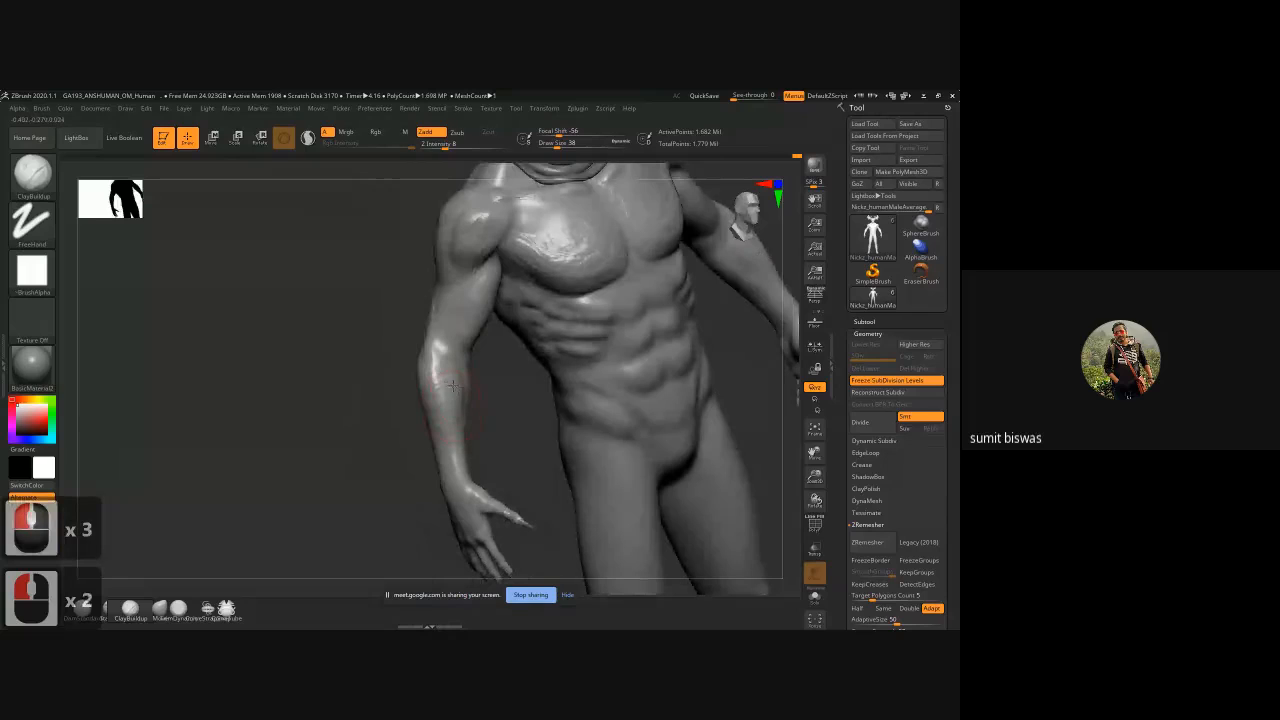
left_click_drag(399, 435, 414, 429)
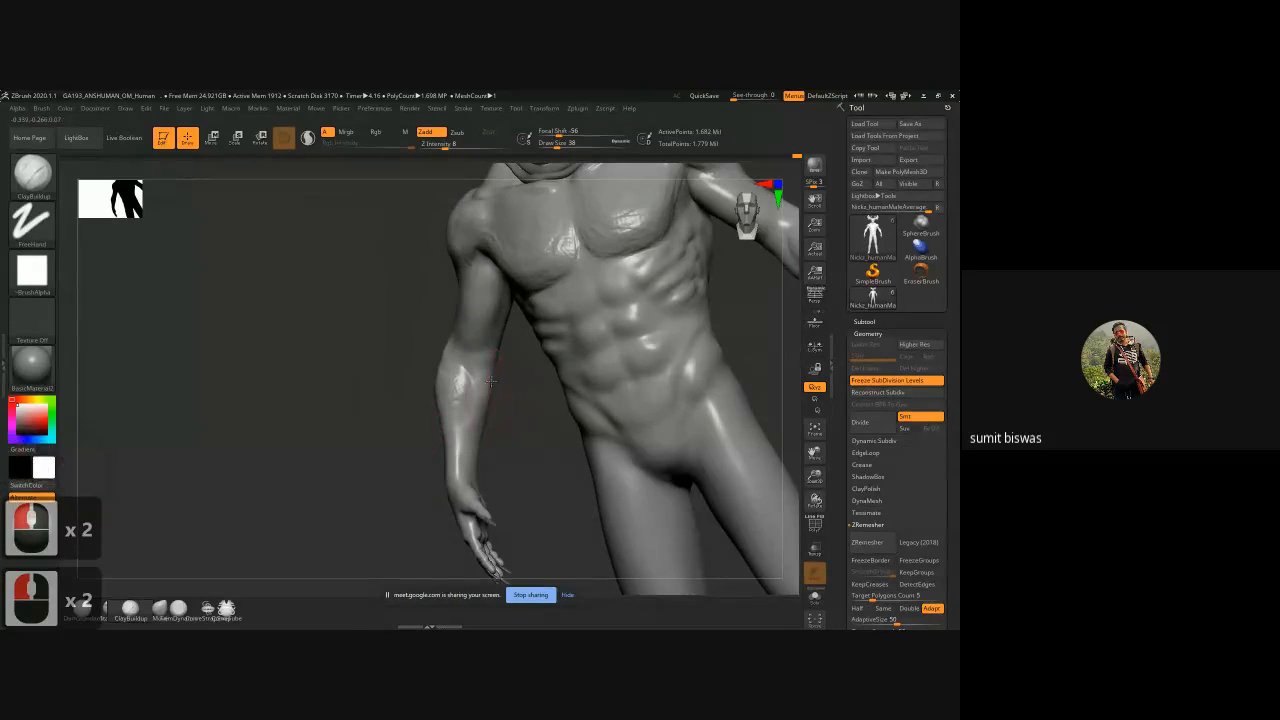
left_click_drag(460, 385, 472, 368)
left_click_drag(513, 407, 497, 380)
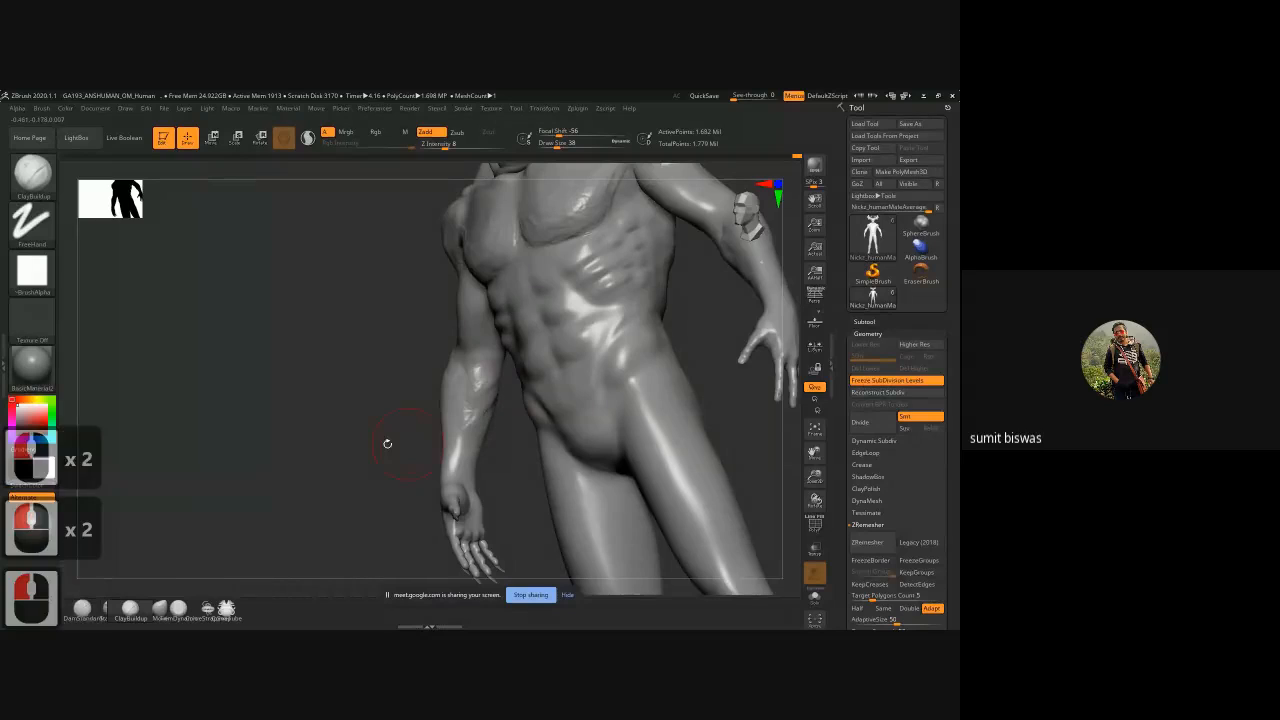
left_click_drag(386, 443, 534, 396)
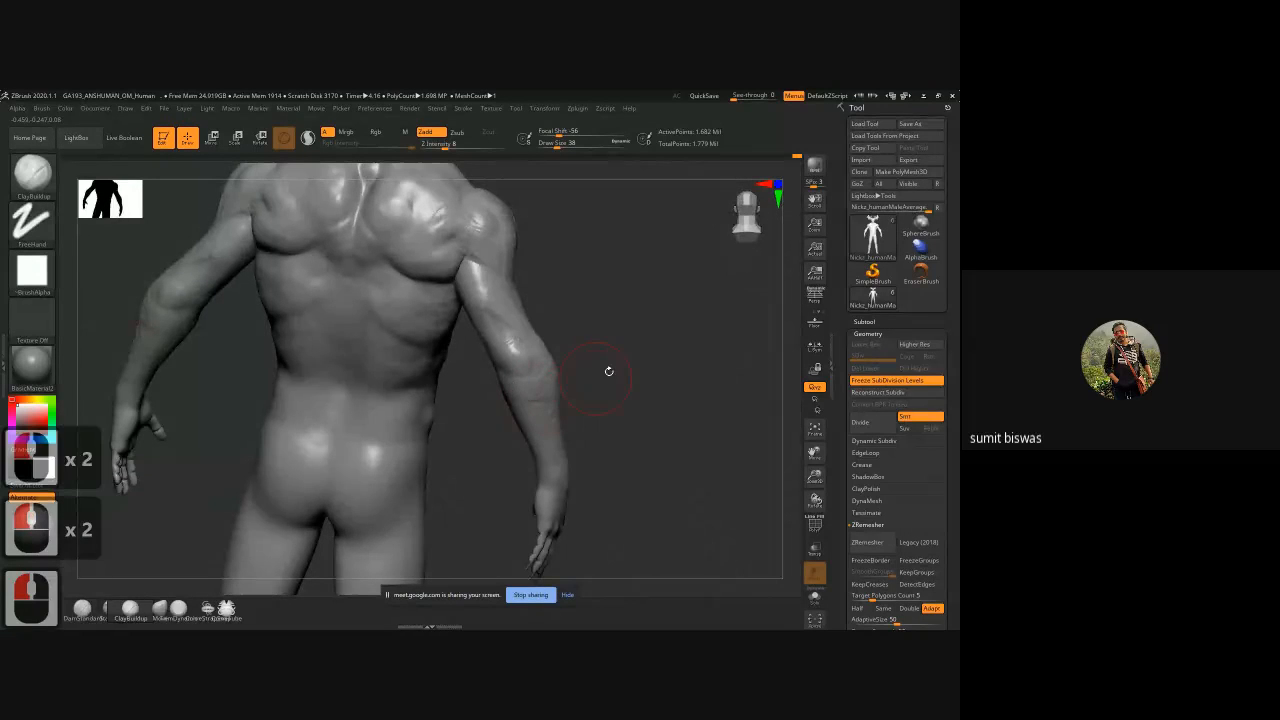
left_click_drag(612, 378, 619, 387)
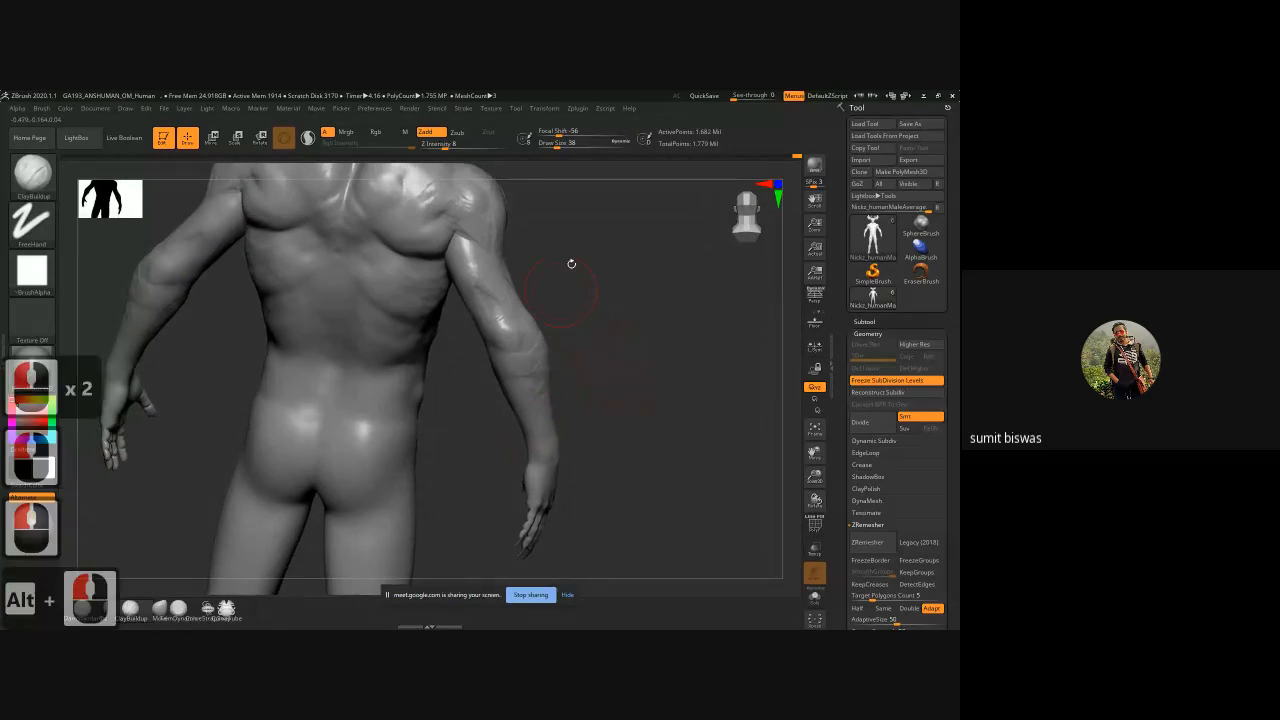
Step: Set the brush's draw size to 50 and build up the trapezius and shoulder-blade muscles across the upper back
left_click_drag(571, 263, 582, 346, "alt")
left_click(580, 329, "alt")
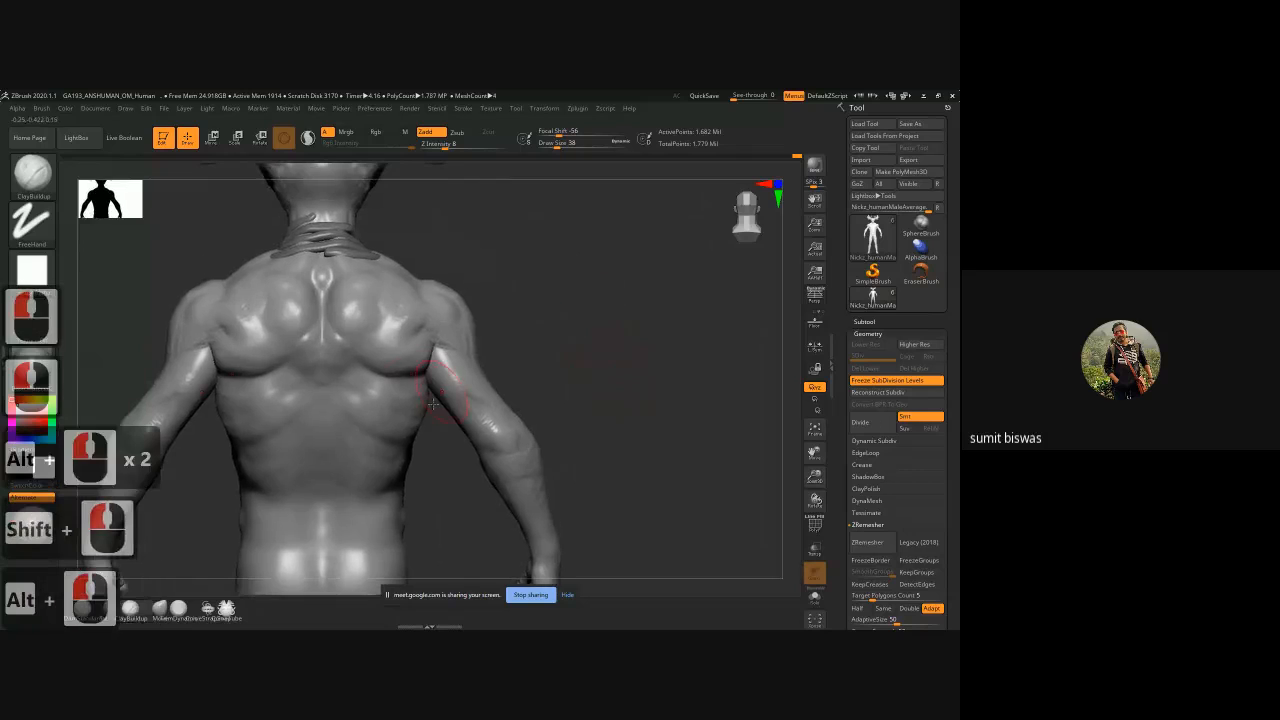
key("bracketright")
key("bracketright")
key("bracketright")
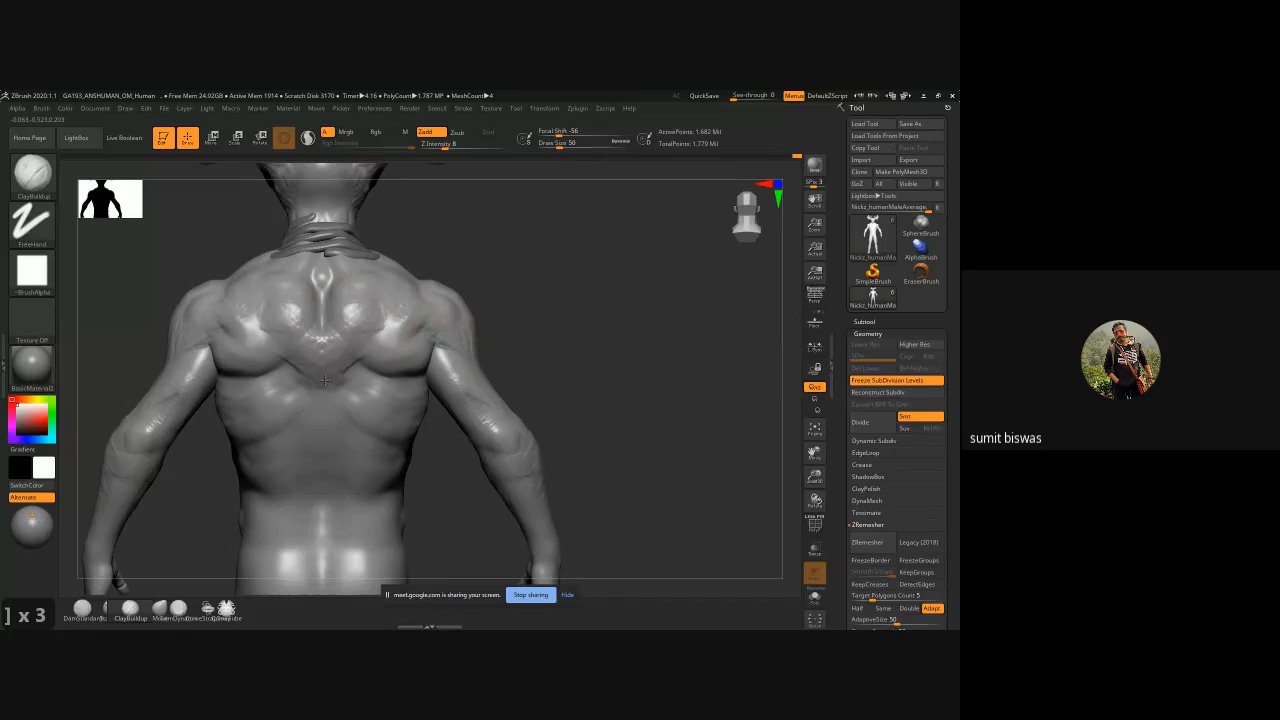
left_click_drag(324, 350, 322, 288)
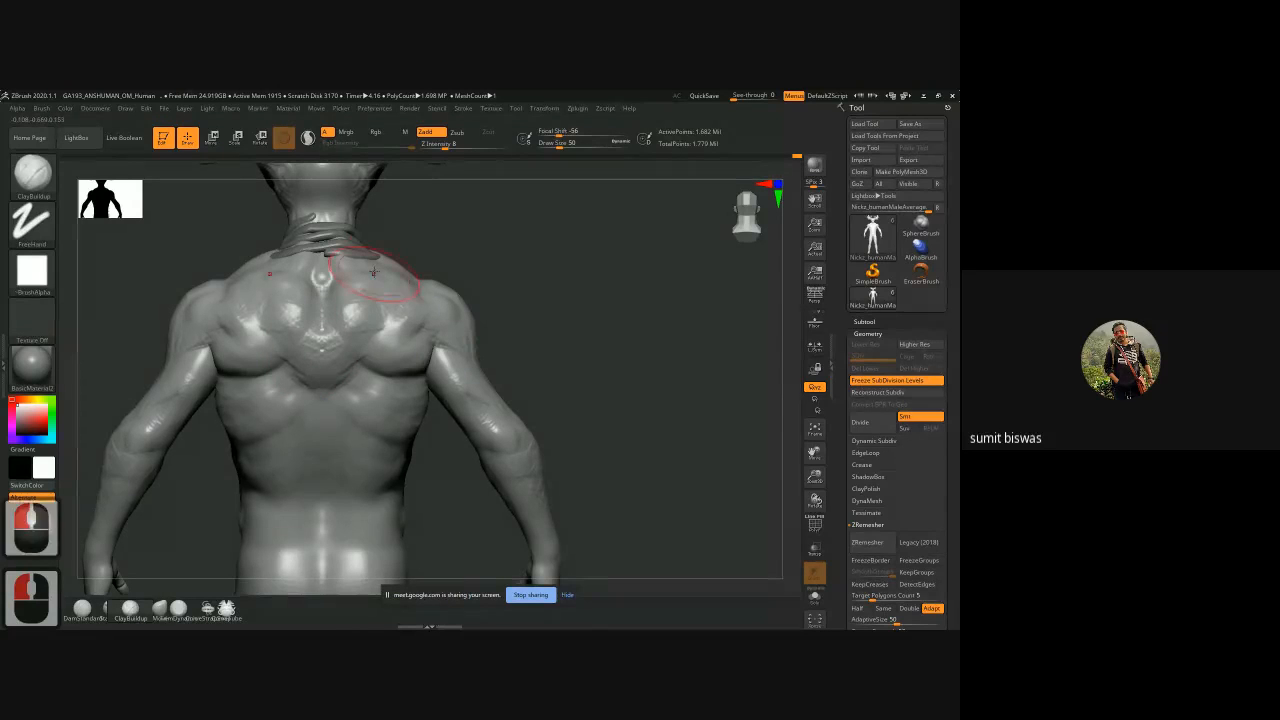
left_click_drag(457, 263, 458, 312)
left_click_drag(357, 256, 360, 272)
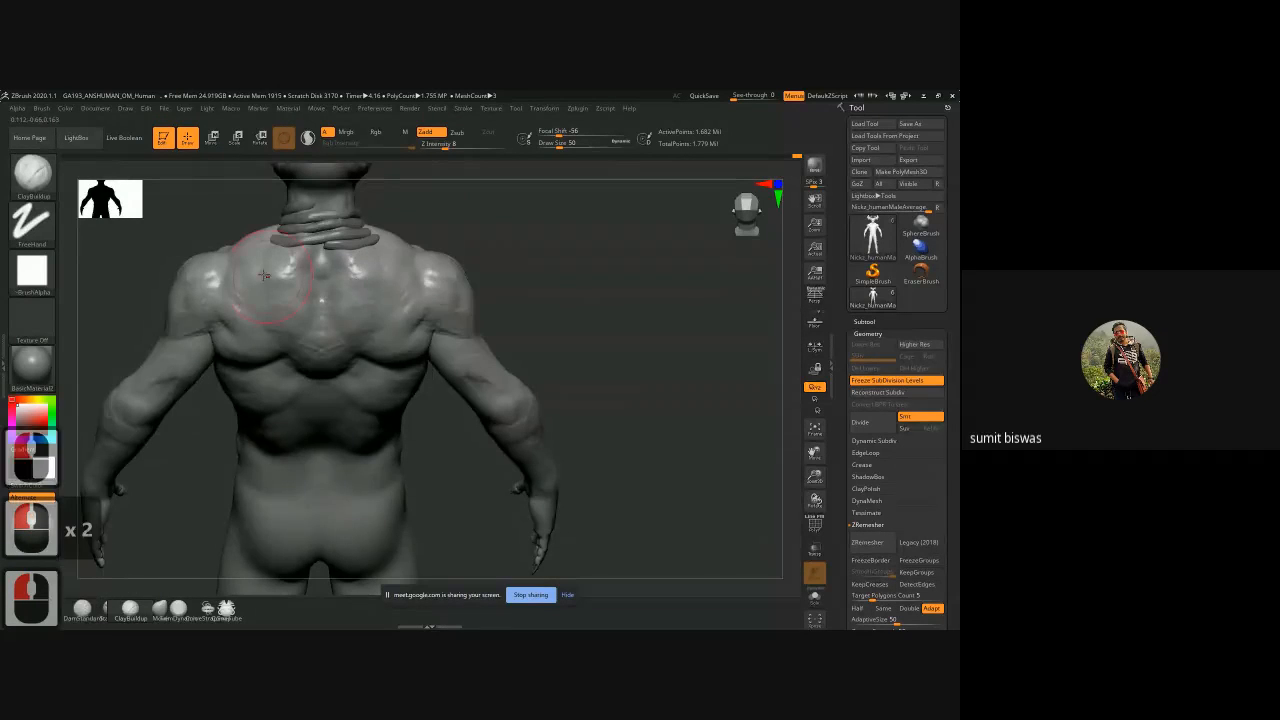
left_click_drag(438, 322, 443, 370)
left_click_drag(567, 320, 390, 368, "shift")
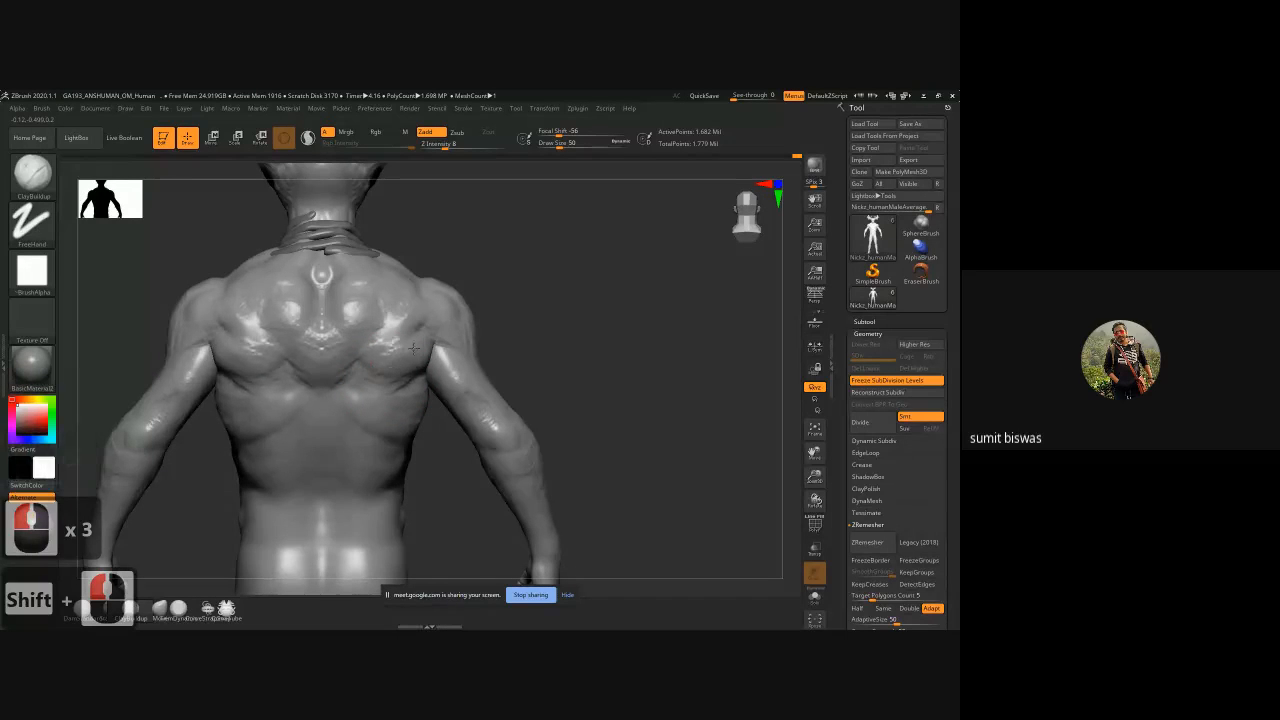
right_click_drag(390, 368, 292, 354)
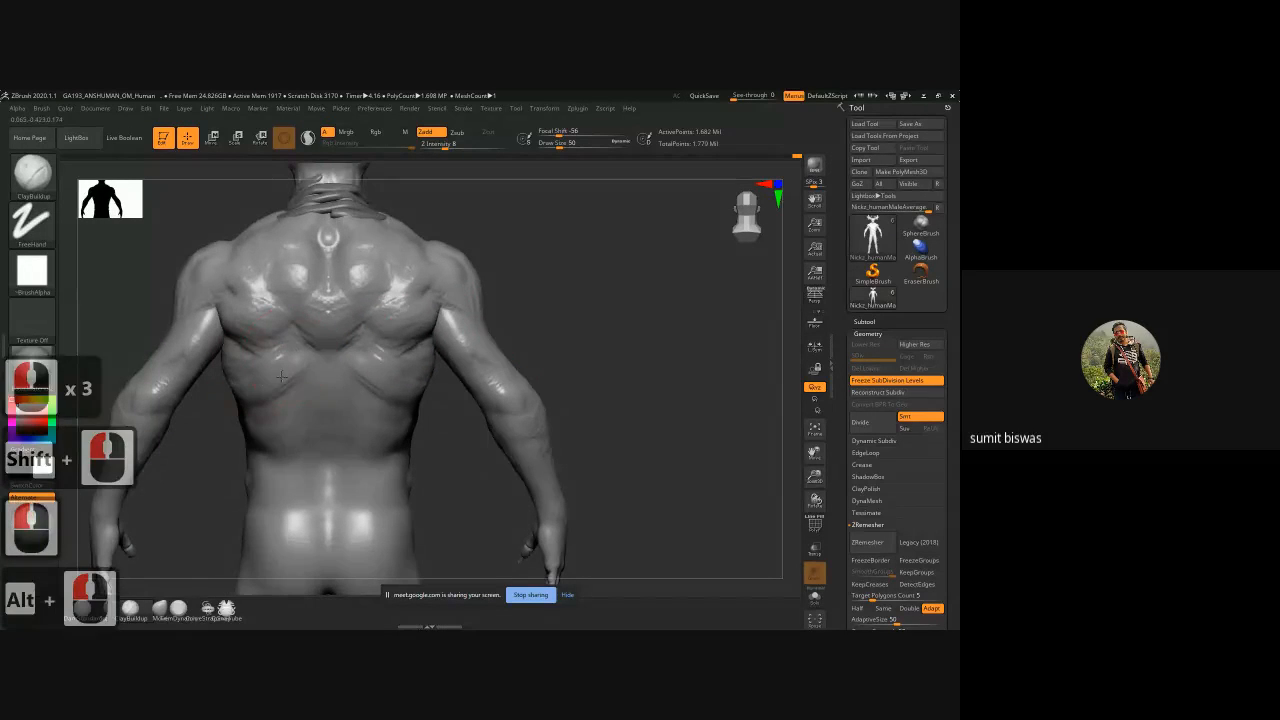
Step: Build up the latissimus below the shoulder blades with diagonal clay strokes running down towards the spine
mouse_move(209, 409)
right_mouse_down()
mouse_move(252, 378)
mouse_move(220, 386)
right_mouse_up()
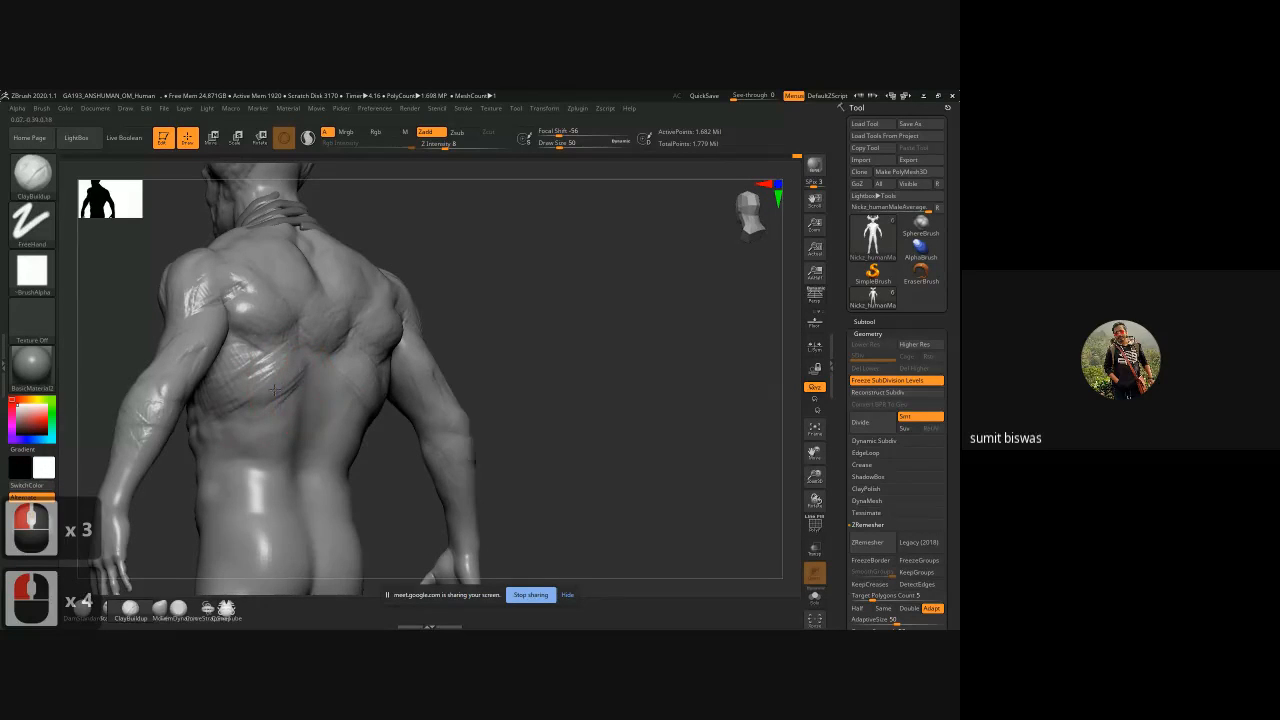
left_click(272, 424)
mouse_move(282, 449)
left_mouse_down()
mouse_move(311, 364)
mouse_move(297, 456)
mouse_move(224, 429)
mouse_move(382, 399)
left_mouse_up()
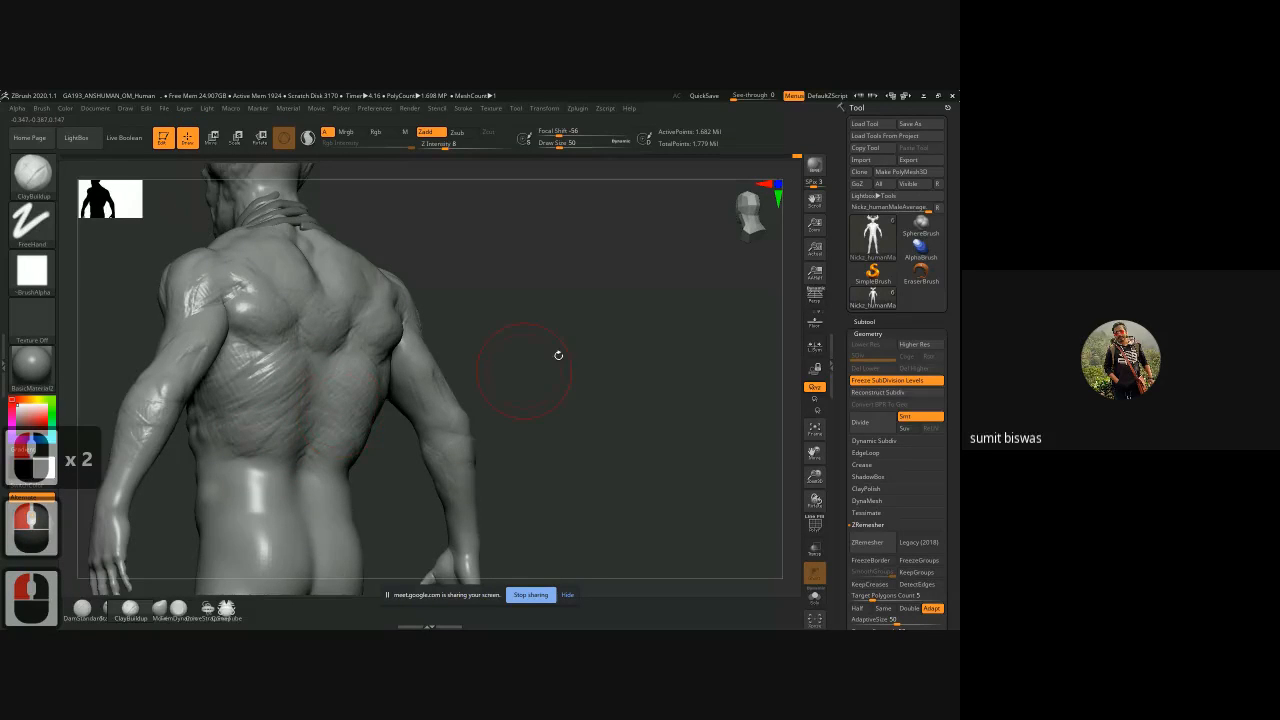
left_click_drag(558, 355, 538, 354)
mouse_move(304, 448)
left_mouse_down("shift")
mouse_move(320, 482)
mouse_move(295, 463)
left_mouse_up("shift")
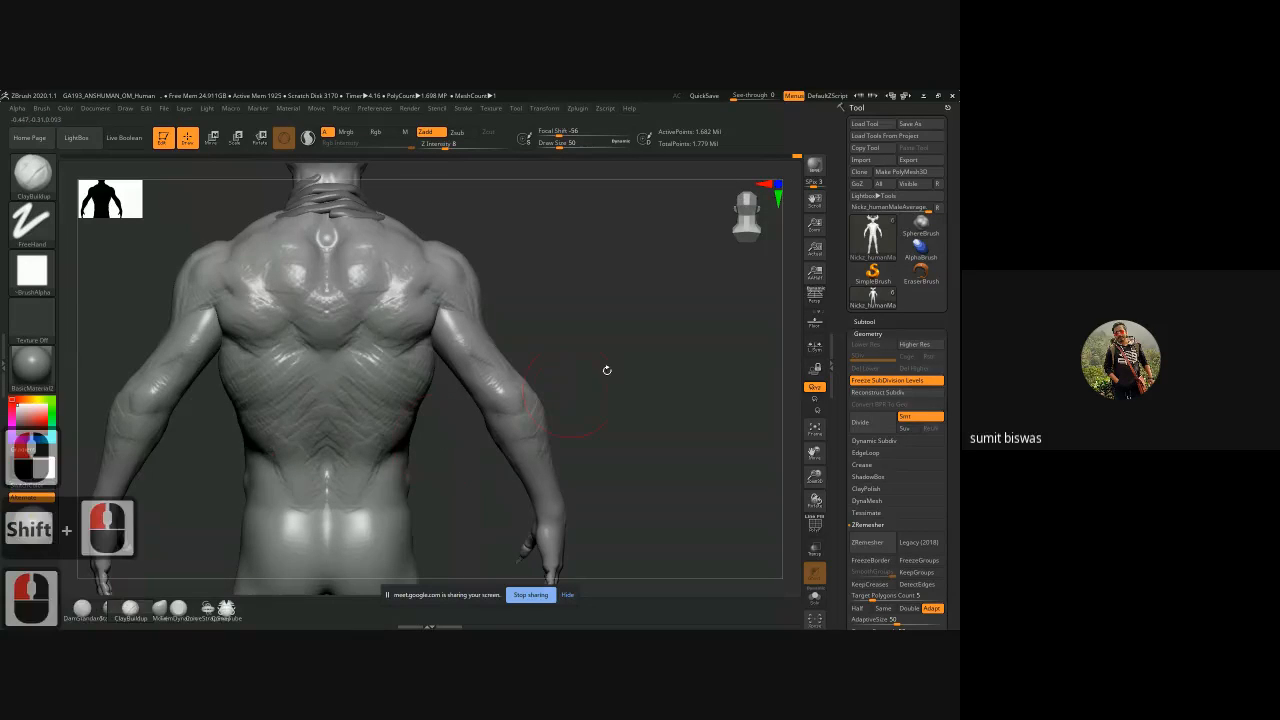
Step: Sculpt the oblique above the hip and the lower abdomen down towards the groin
left_click_drag(606, 366, 465, 385)
left_click_drag(465, 385, 273, 449, "alt")
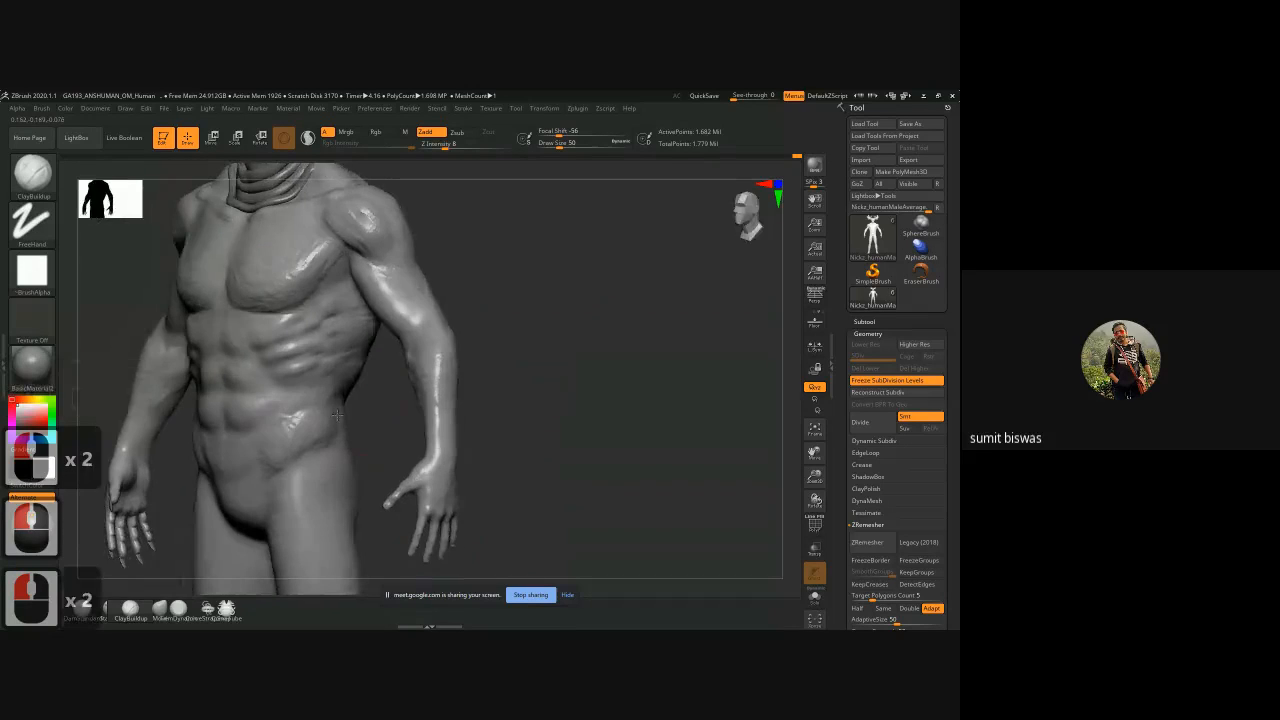
left_click_drag(369, 414, 344, 415)
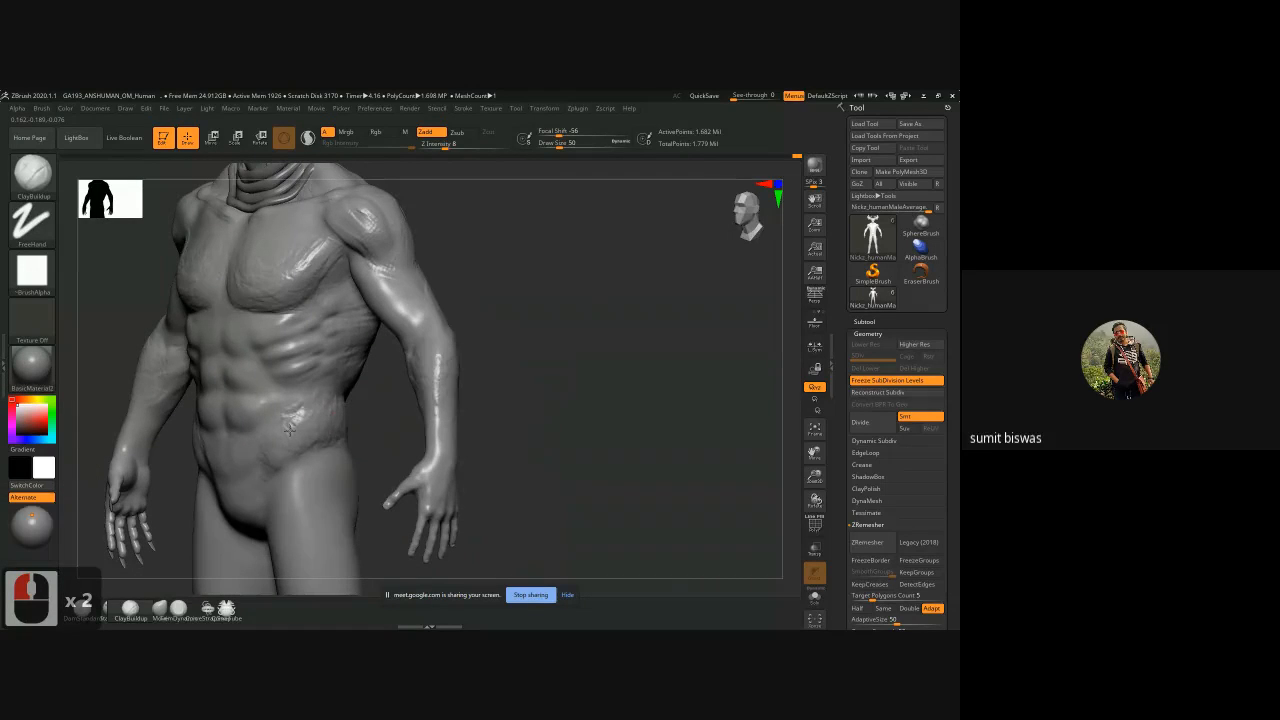
left_click_drag(266, 466, 244, 506)
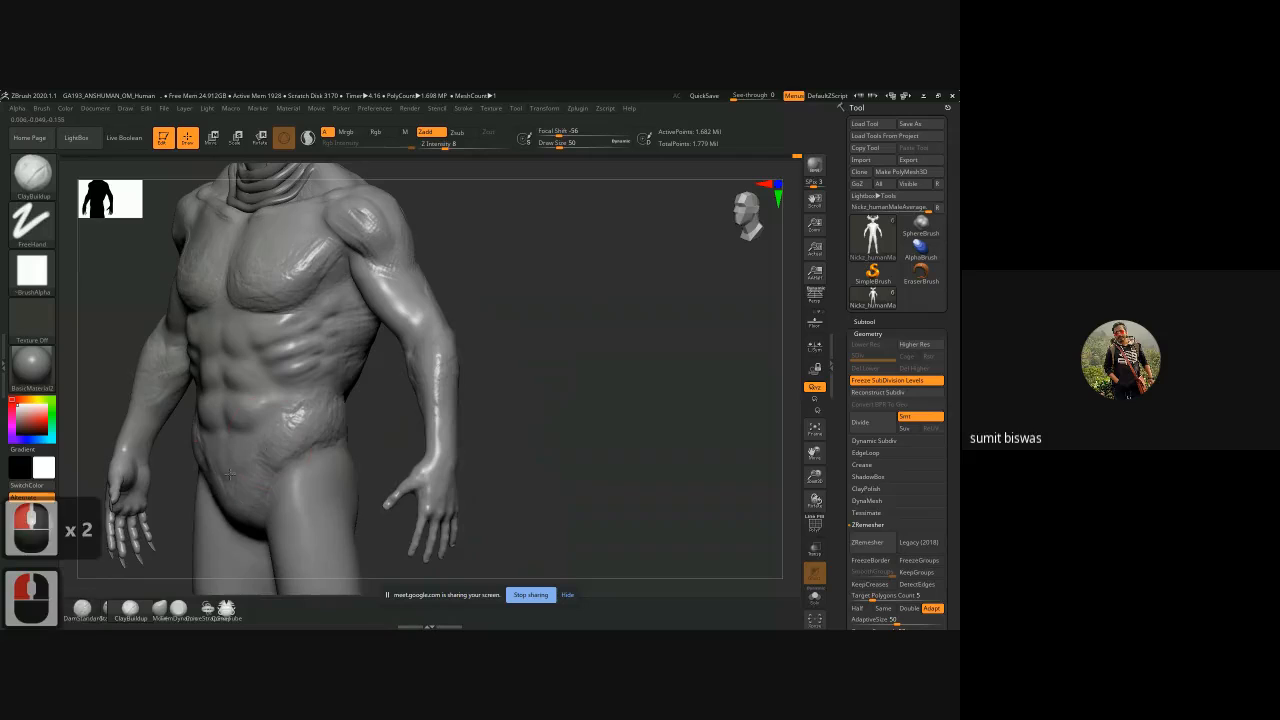
left_click_drag(205, 432, 229, 450)
left_click_drag(511, 352, 549, 358, "shift")
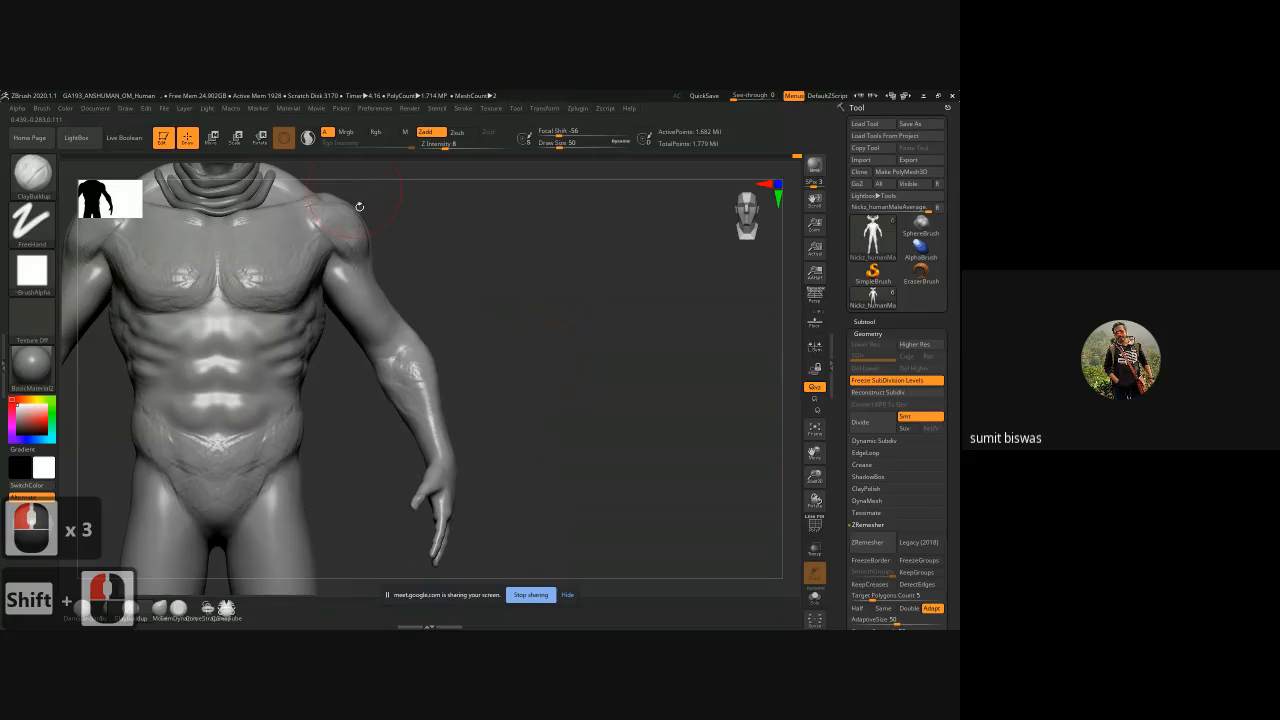
Step: Build up the lower back between the waist and the buttocks with clay strokes
mouse_move(595, 347)
left_mouse_down("alt")
mouse_move(637, 313)
mouse_move(566, 354)
mouse_move(365, 390)
mouse_move(385, 420)
left_mouse_up("alt")
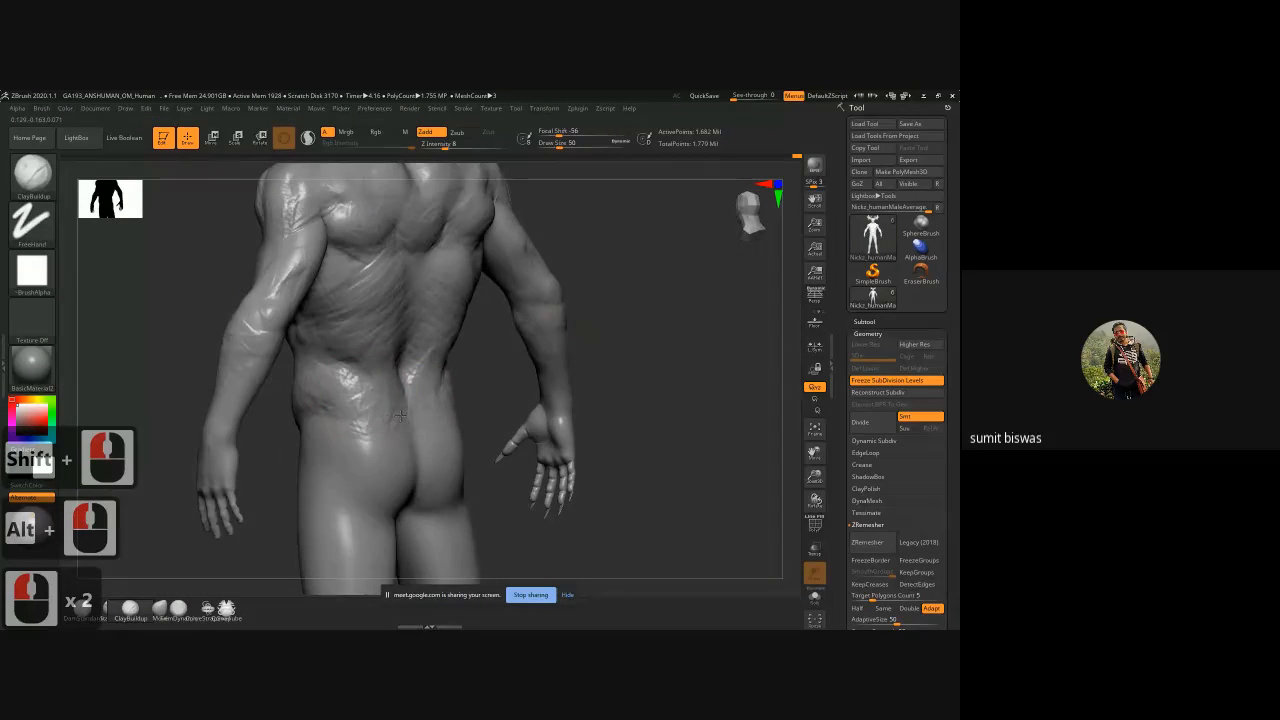
left_click(358, 376)
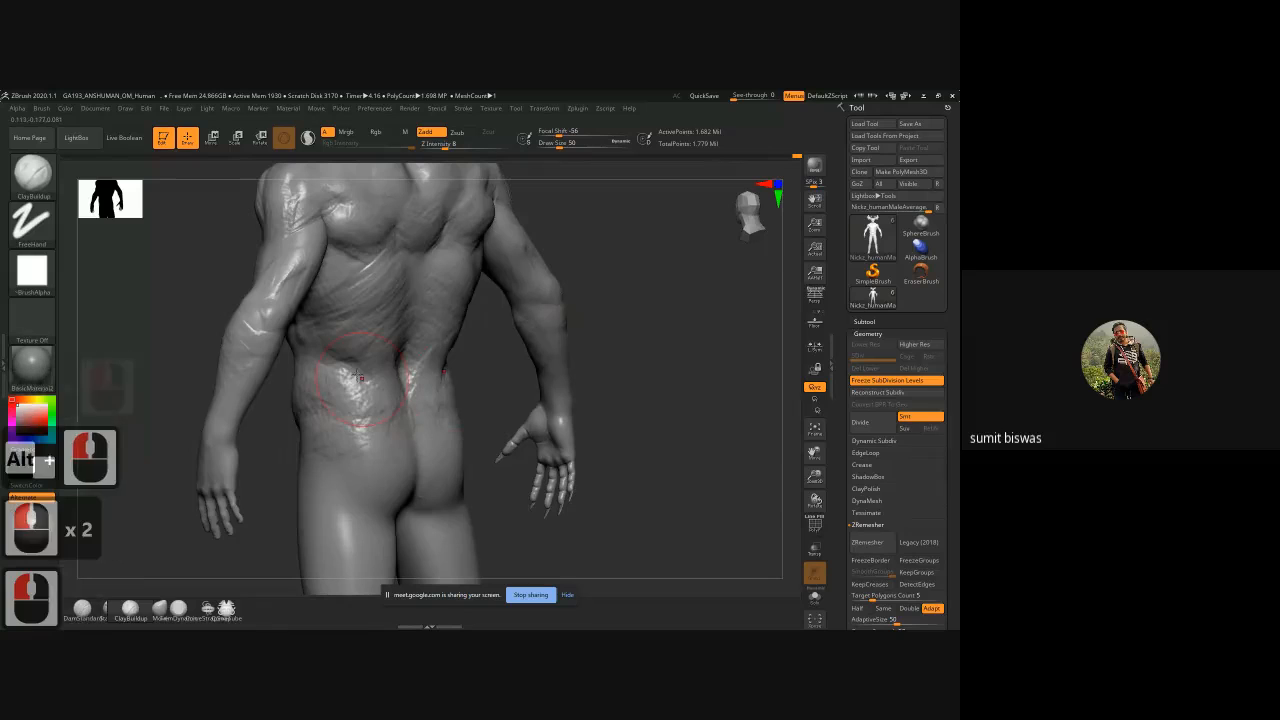
mouse_move(358, 376)
left_mouse_down()
mouse_move(352, 390)
mouse_move(368, 364)
mouse_move(405, 372)
mouse_move(436, 460)
left_mouse_up()
left_click_drag(383, 420, 383, 452)
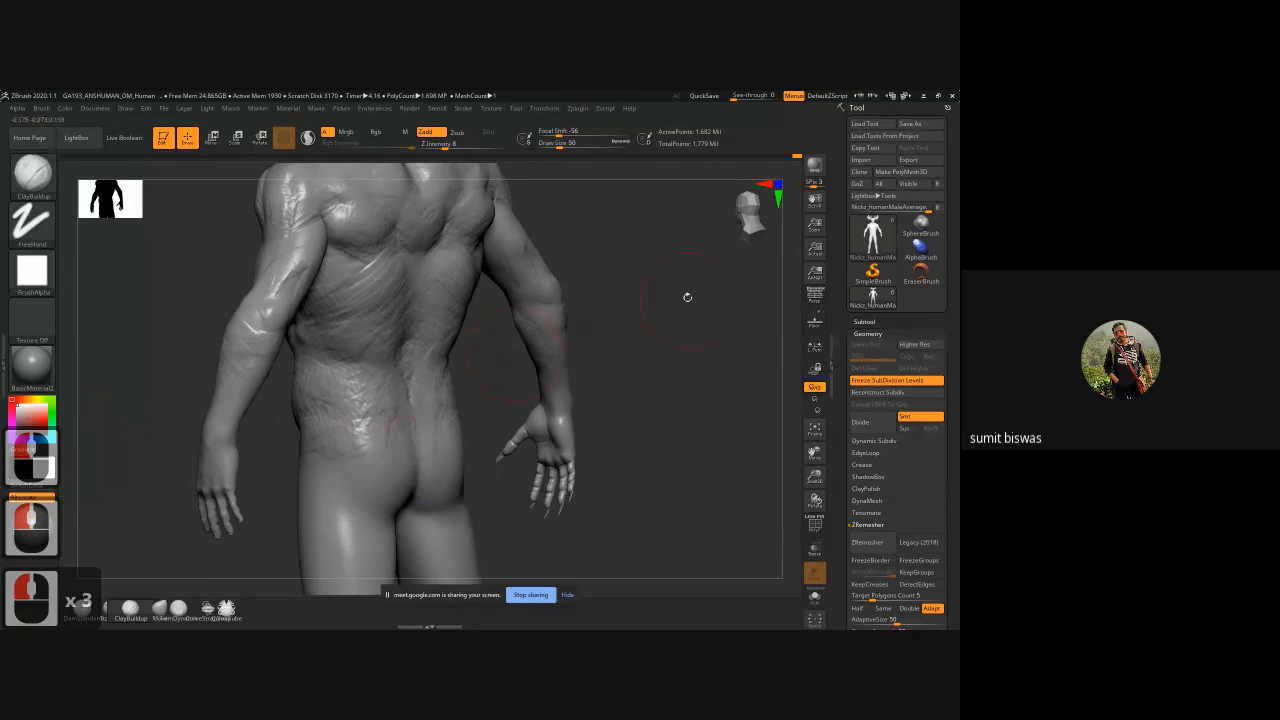
Step: Refine and smooth the transition between the armpit, outer chest and front of the upper arm
left_click_drag(687, 297, 650, 330, "shift")
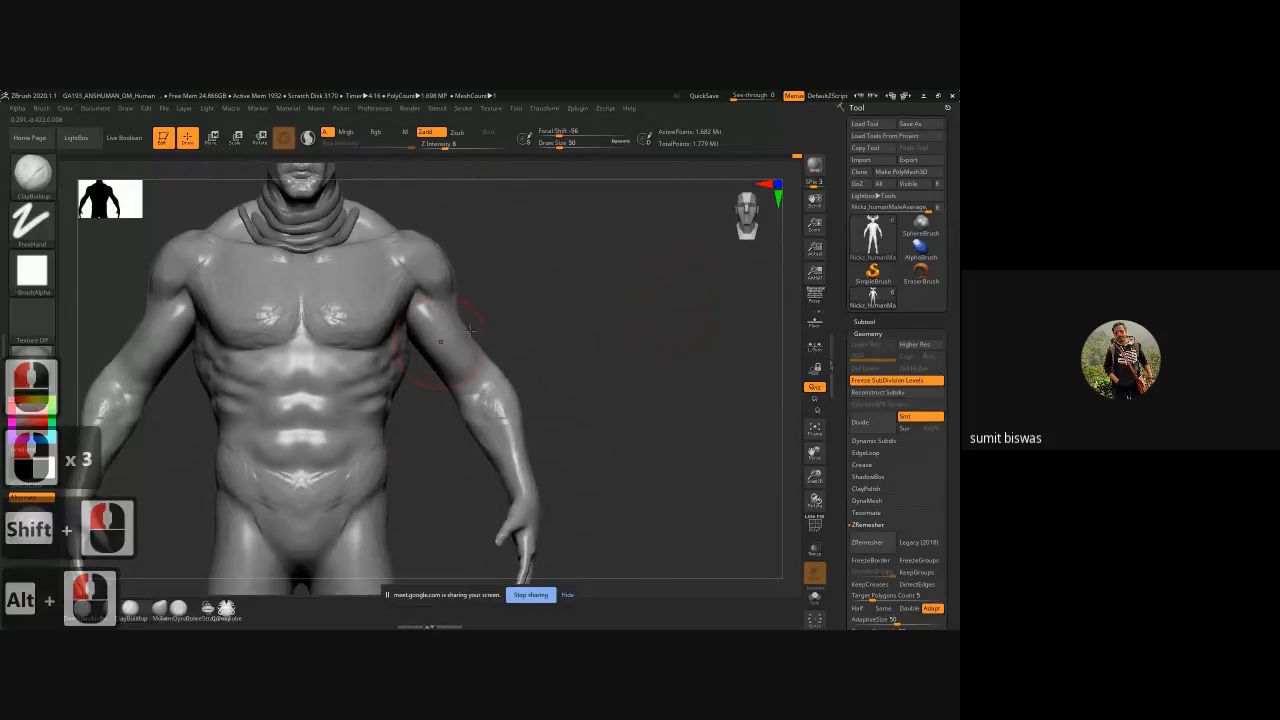
left_click_drag(543, 297, 575, 325, "shift")
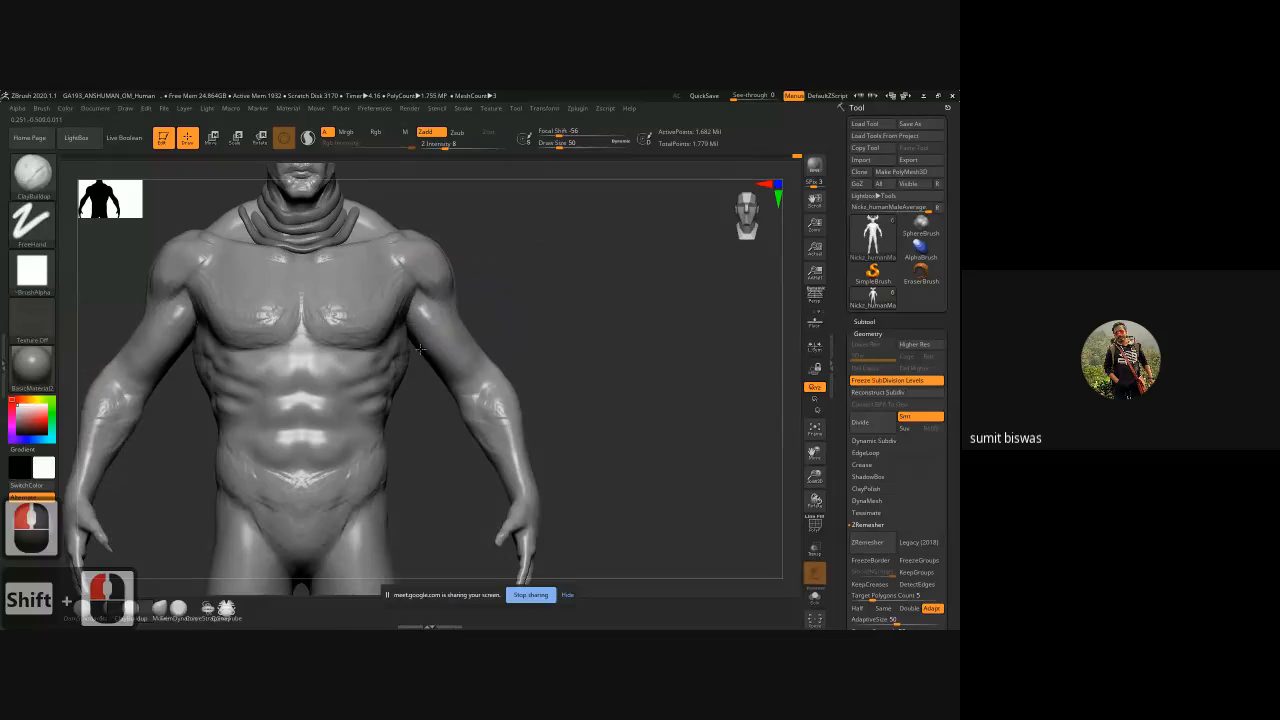
mouse_move(420, 348)
left_mouse_down("shift")
mouse_move(423, 405)
mouse_move(427, 364)
mouse_move(529, 315)
mouse_move(530, 332)
left_mouse_up("shift")
mouse_move(400, 320)
left_mouse_down("shift")
mouse_move(404, 346)
mouse_move(386, 329)
left_mouse_up("shift")
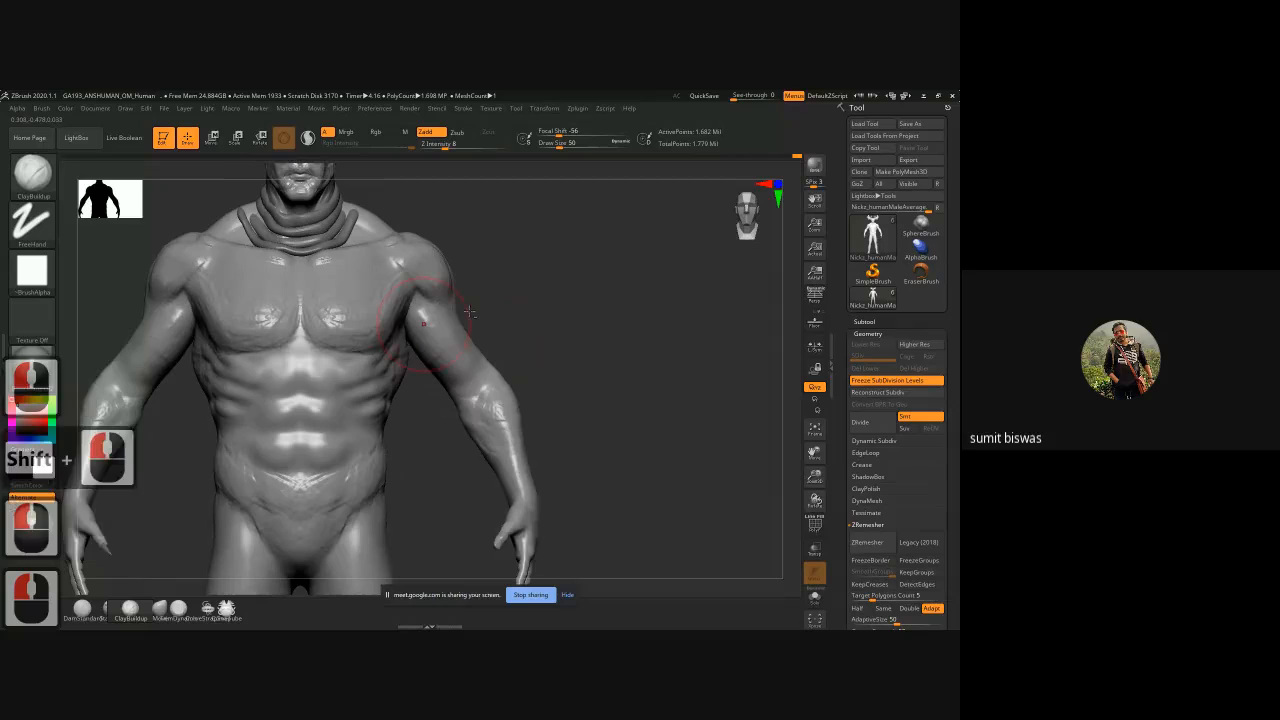
left_click_drag(522, 282, 528, 335, "alt")
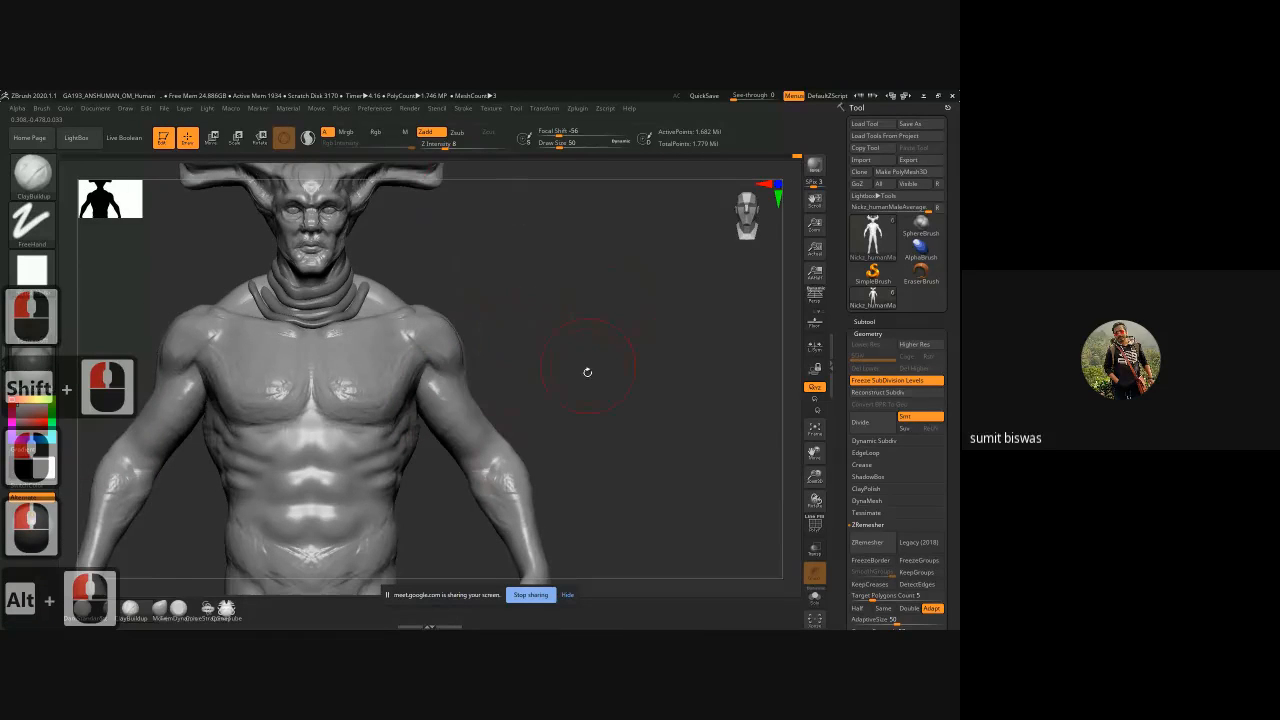
Step: Build up the biceps and the outer side of the upper arm down to the elbow
mouse_move(563, 380)
left_mouse_down()
mouse_move(490, 415)
mouse_move(464, 402)
mouse_move(484, 404)
mouse_move(473, 420)
left_mouse_up()
mouse_move(548, 403)
left_mouse_down()
mouse_move(473, 449)
mouse_move(515, 428)
mouse_move(480, 428)
left_mouse_up()
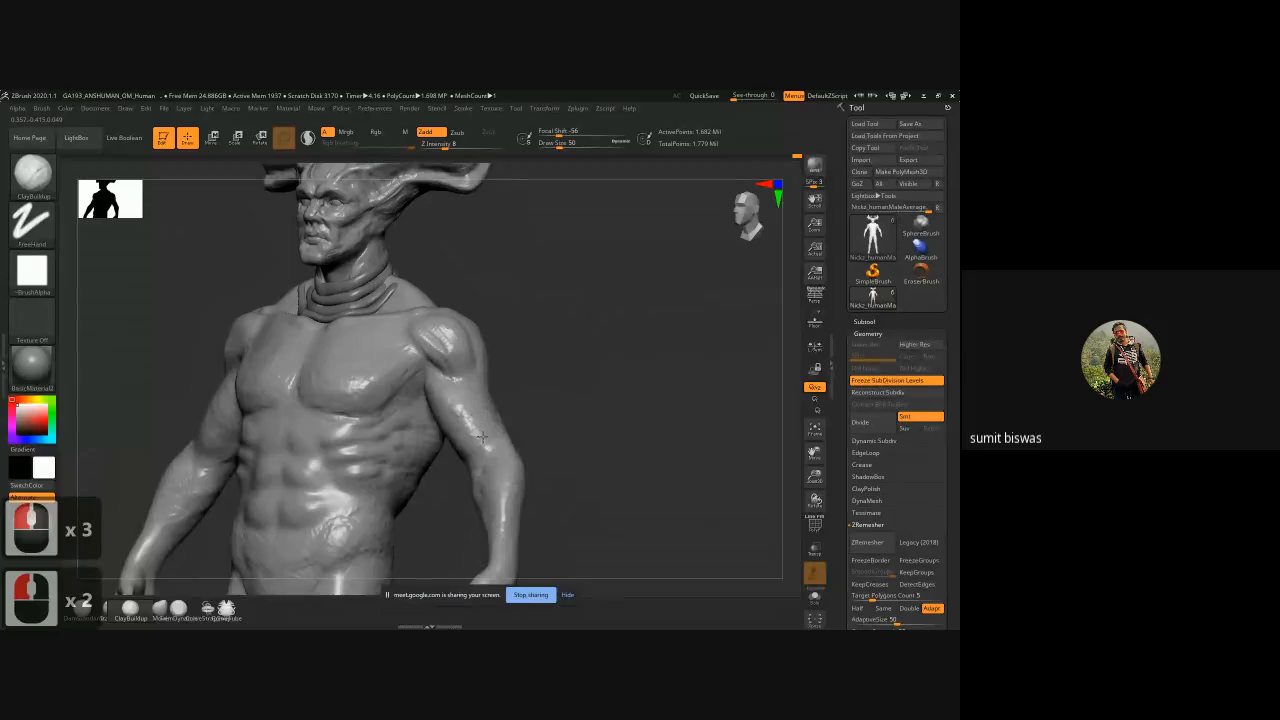
mouse_move(554, 420)
left_mouse_down()
mouse_move(481, 411)
mouse_move(510, 420)
mouse_move(489, 428)
left_mouse_up()
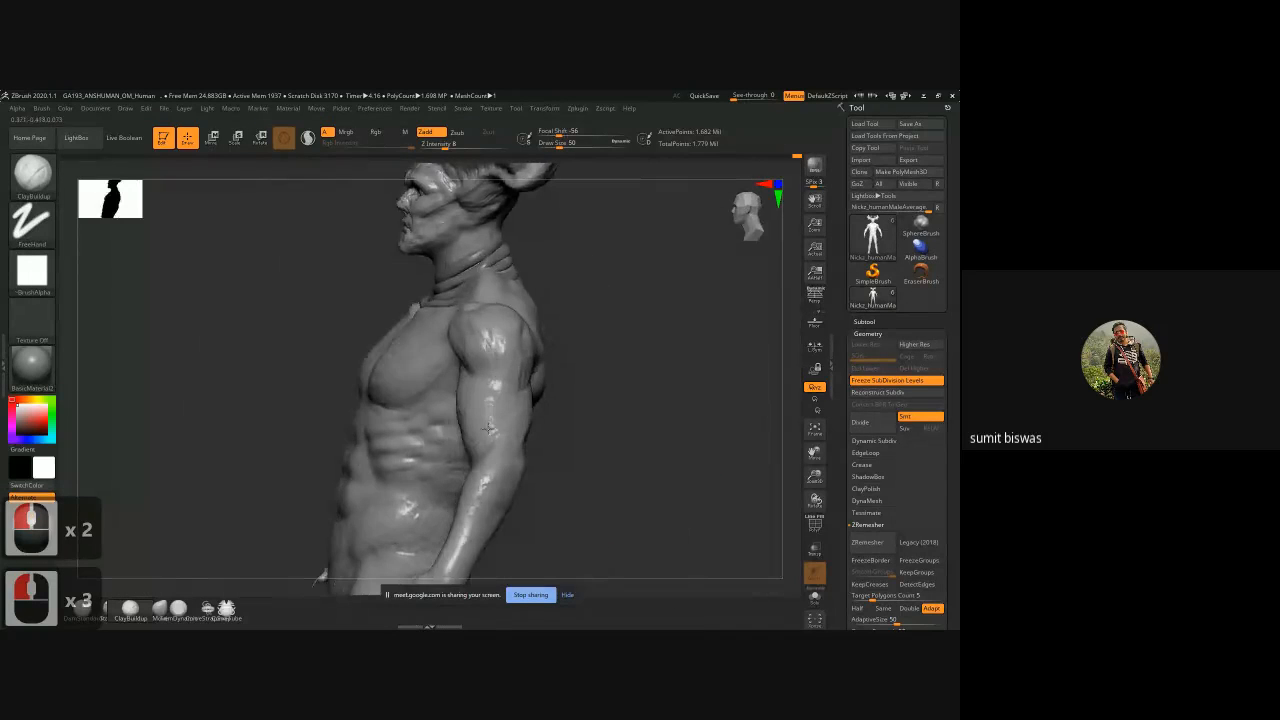
mouse_move(570, 406)
left_mouse_down("shift")
mouse_move(617, 394)
mouse_move(605, 413)
mouse_move(608, 368)
left_mouse_up("shift")
left_click_drag(623, 420, 590, 360, "alt")
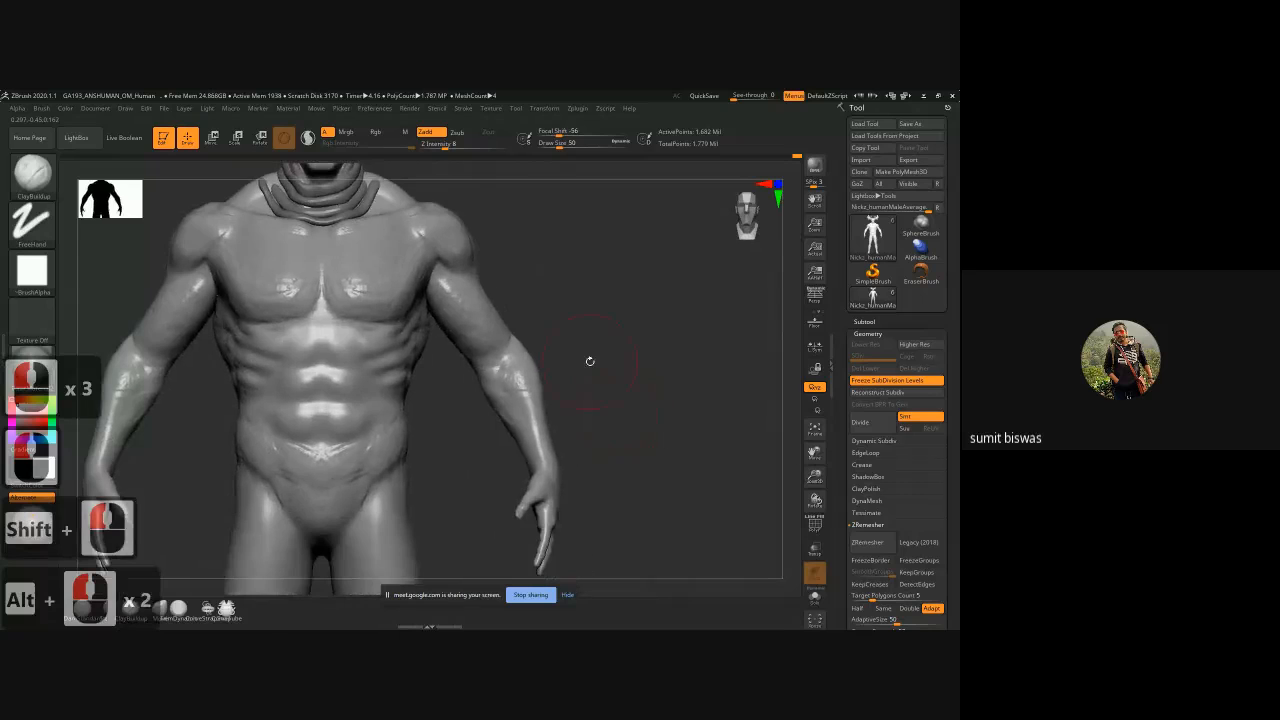
Step: Examine the chest, side and back muscles of the torso from several angles
left_click_drag(528, 181, 392, 288)
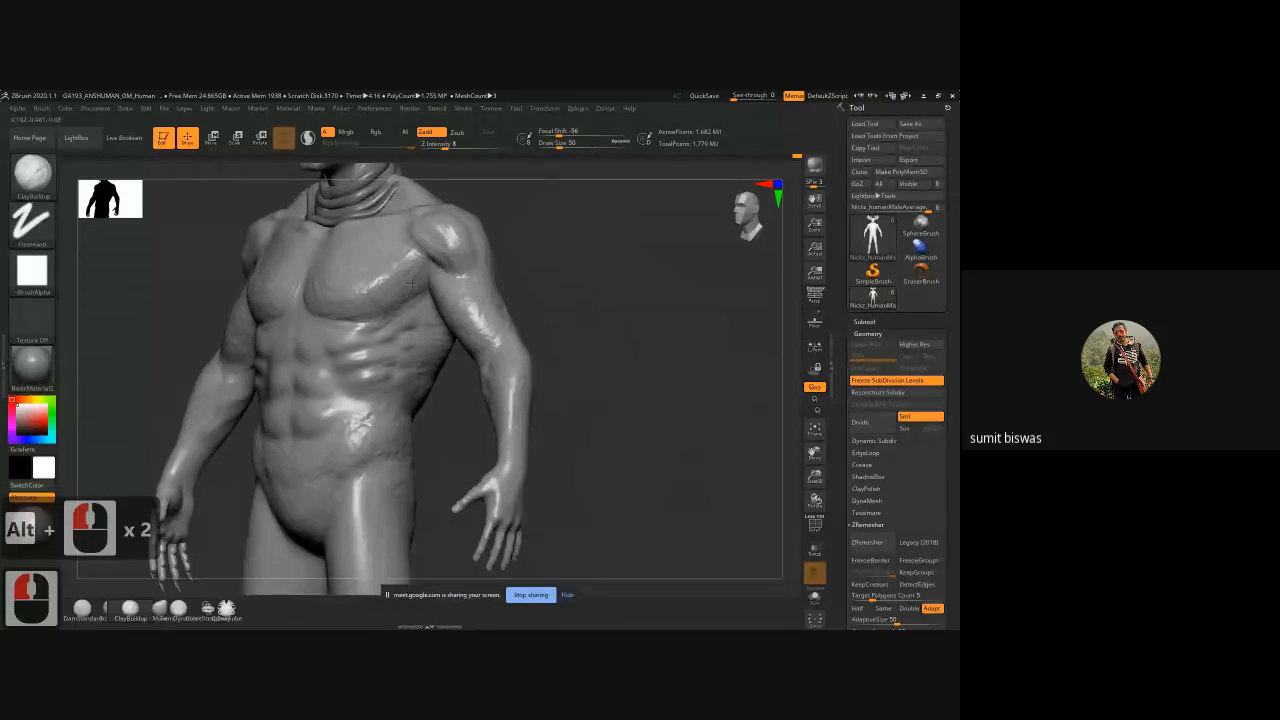
left_click(588, 268)
mouse_move(588, 268)
left_mouse_down("shift")
mouse_move(529, 308)
mouse_move(571, 297)
mouse_move(454, 301)
mouse_move(440, 328)
left_mouse_up("shift")
mouse_move(645, 315)
left_mouse_down()
mouse_move(560, 300)
mouse_move(475, 335)
left_mouse_up()
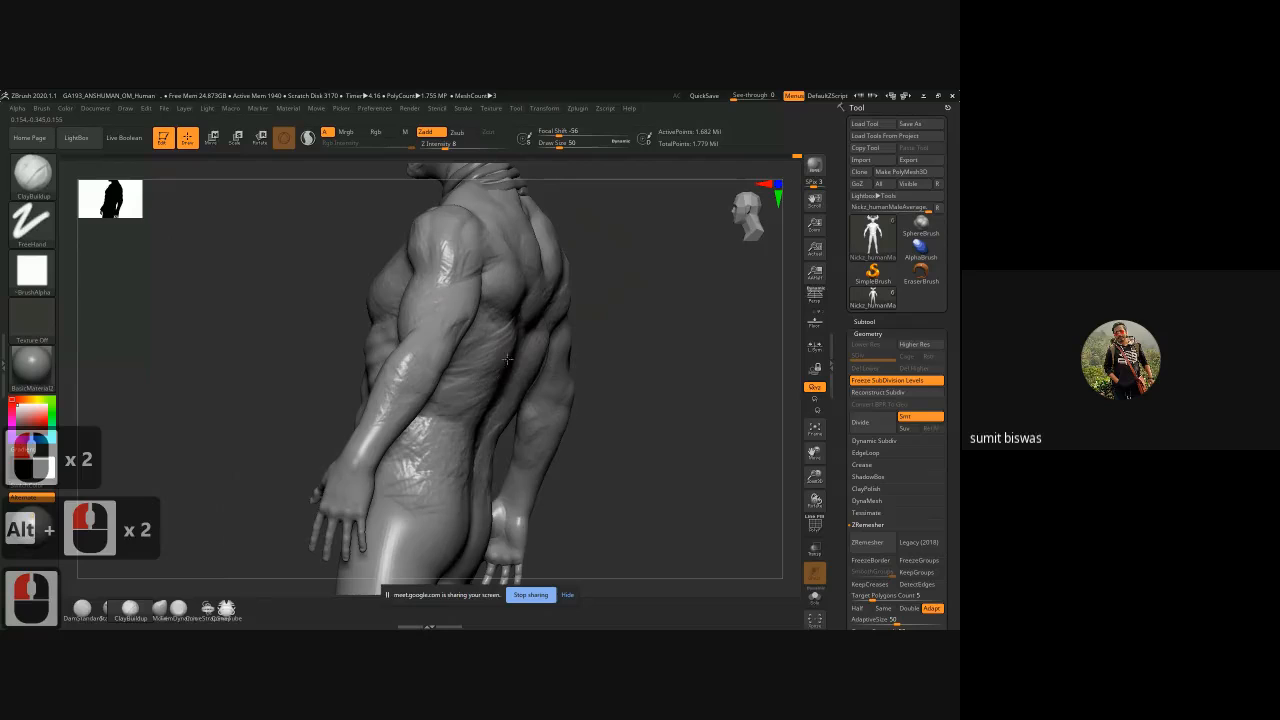
right_click_drag(513, 296, 551, 277)
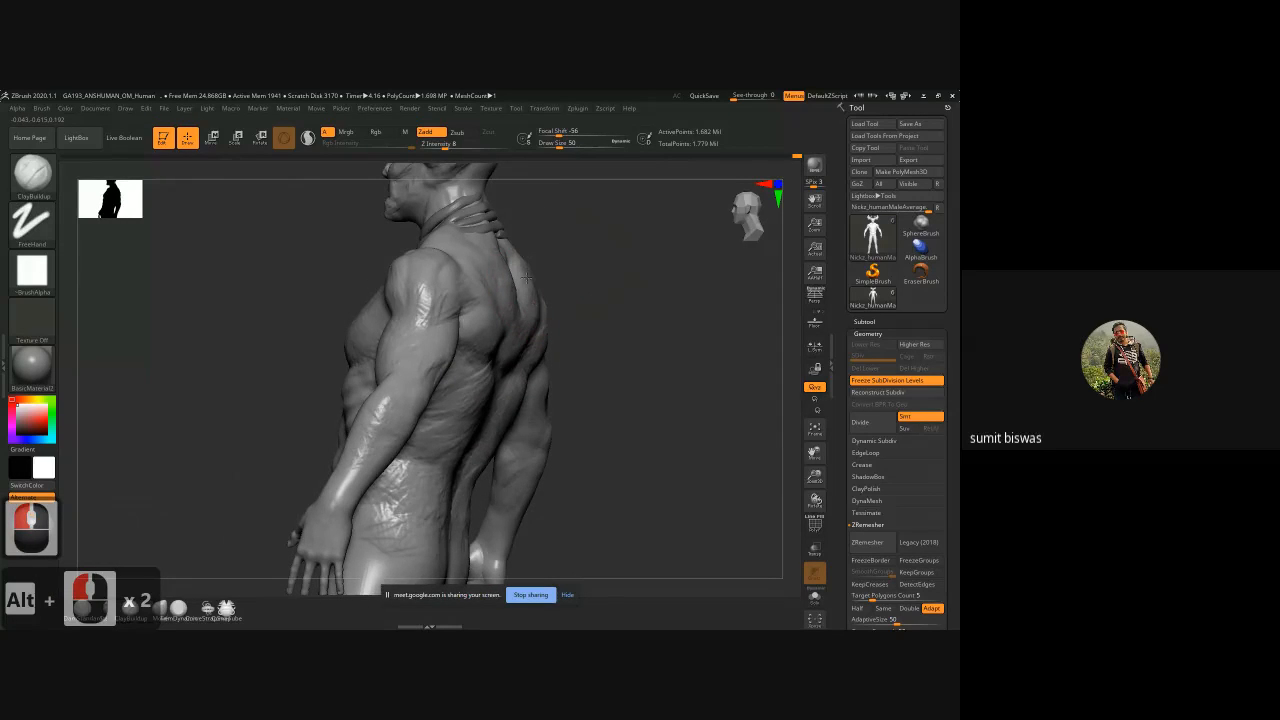
mouse_move(597, 234)
left_mouse_down()
mouse_move(488, 255)
mouse_move(447, 323)
mouse_move(376, 352)
mouse_move(563, 346)
mouse_move(546, 277)
left_mouse_up()
left_click(477, 229, "alt")
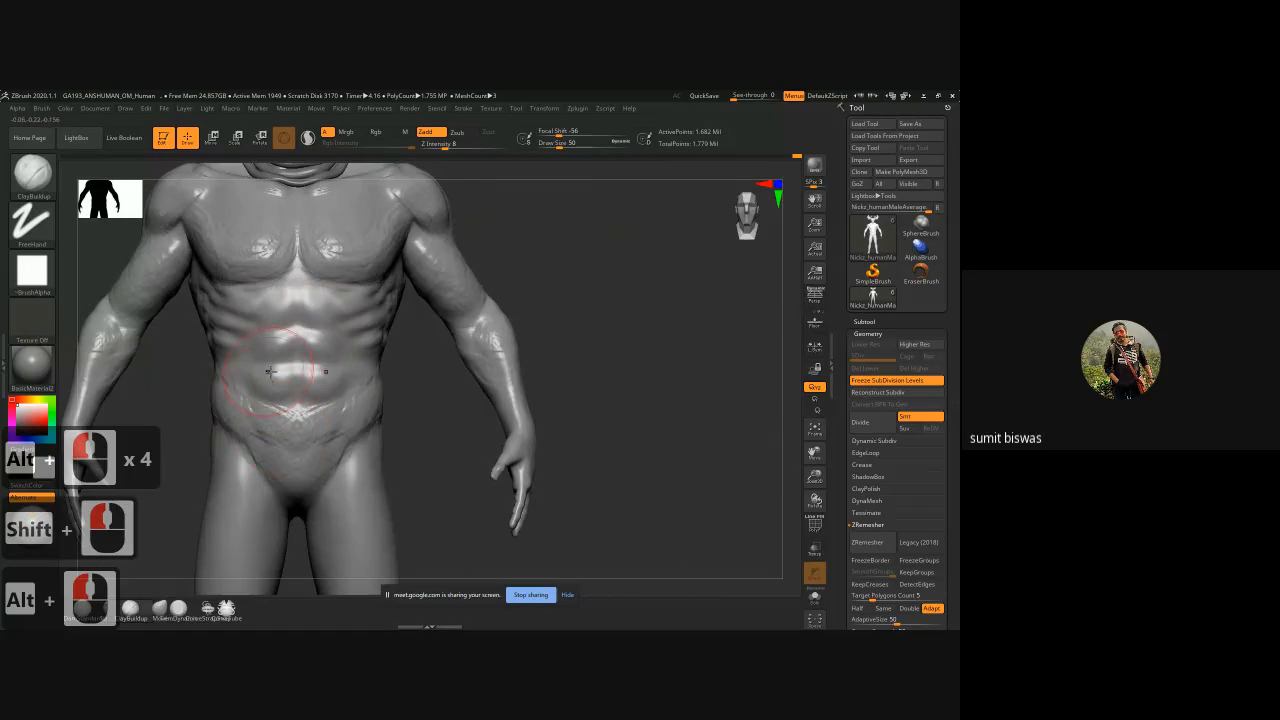
Step: Sculpt the abdominal muscle segments and their separations from below the chest down to the navel area
mouse_move(275, 378)
left_mouse_down()
mouse_move(291, 371)
mouse_move(296, 303)
left_mouse_up()
mouse_move(421, 342)
left_mouse_down()
mouse_move(399, 299)
mouse_move(394, 394)
left_mouse_up()
mouse_move(437, 383)
left_mouse_down("alt")
mouse_move(431, 367)
mouse_move(469, 374)
left_mouse_up("alt")
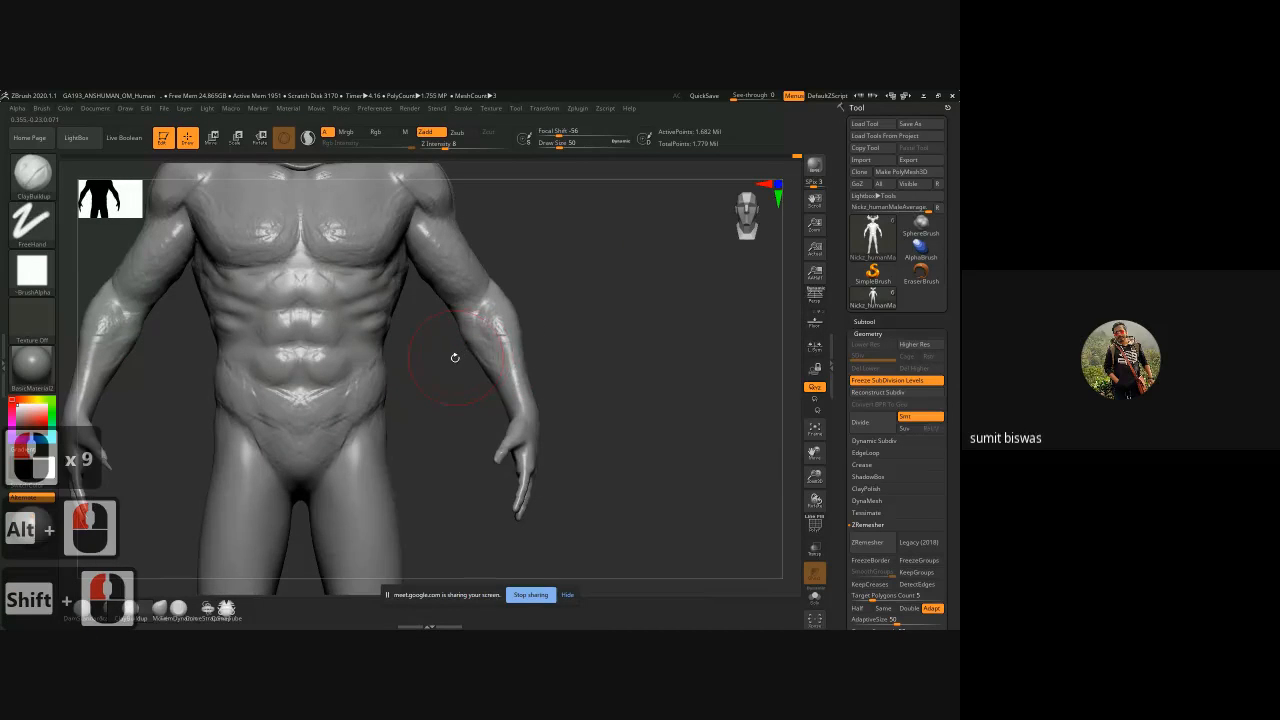
Step: Enlarge the brush's draw size to 134
key("n")
key("m")
key("v")
key("]")
key("]")
key("]")
key("]")
key("]")
key("]")
key("]")
key("]")
key("]")
key("]")
key("]")
key("]")
key("]")
key("]")
key("]")
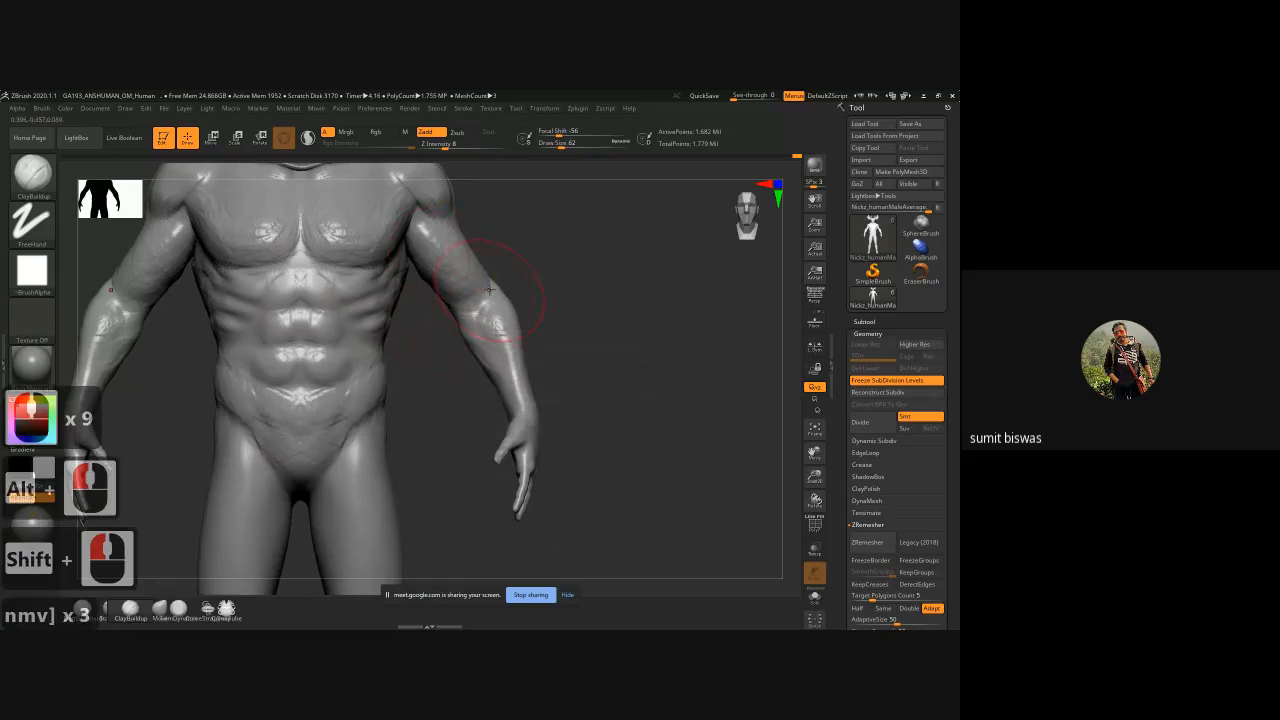
key("]")
key("]")
key("]")
key("]")
key("]")
key("]")
key("]")
key("]")
key("]")
right_click_drag(482, 295, 543, 374, "ctrl")
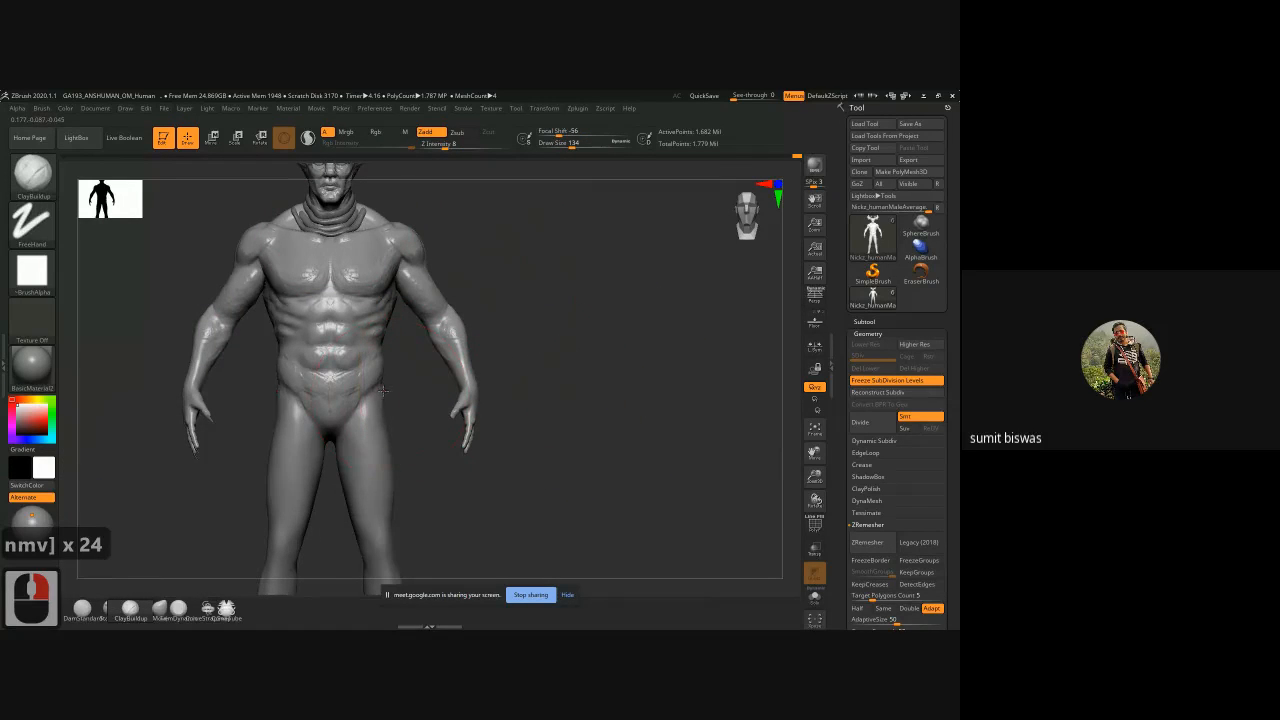
Step: Reshape the silhouette of the hips and outer thighs with the Move brush
mouse_move(397, 391)
left_mouse_down()
mouse_move(381, 408)
mouse_move(394, 391)
mouse_move(434, 436)
mouse_move(414, 394)
mouse_move(368, 408)
mouse_move(379, 410)
left_mouse_up()
key("b")
key("m")
key("v")
left_click_drag(369, 388, 374, 372)
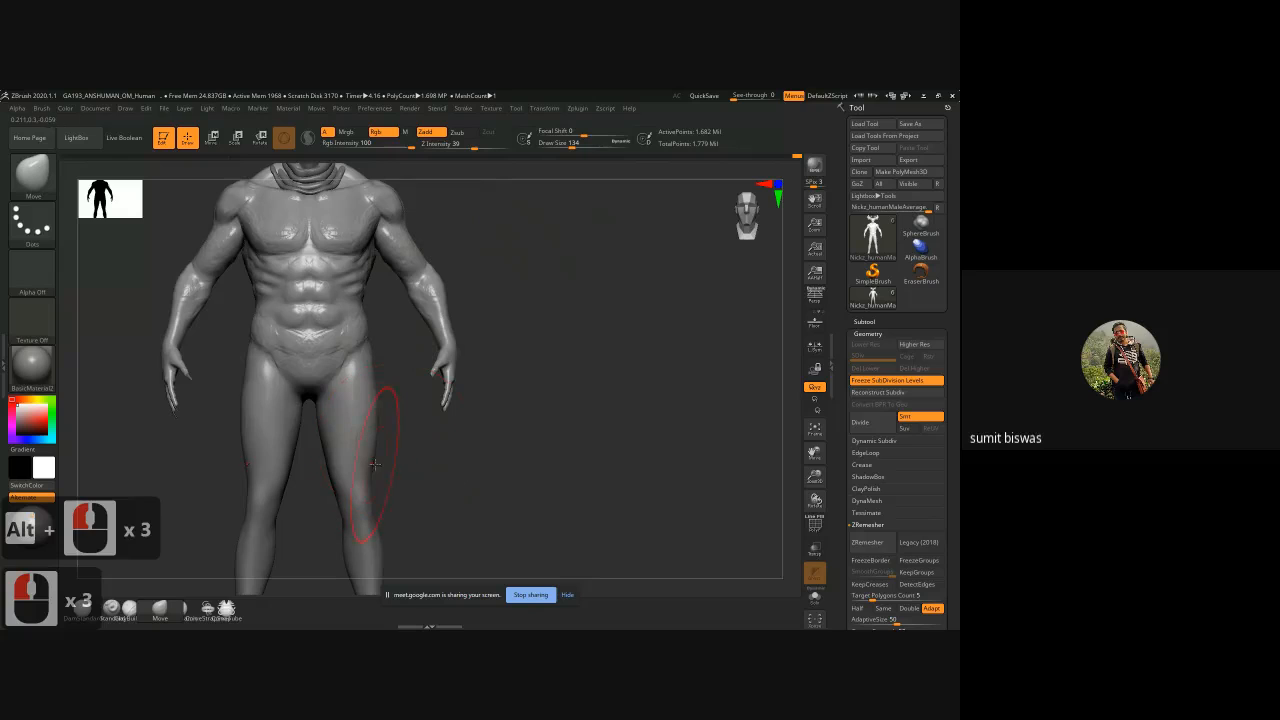
left_click_drag(371, 453, 443, 486)
left_click_drag(463, 440, 352, 428, "alt")
left_click_drag(485, 425, 440, 394, "shift")
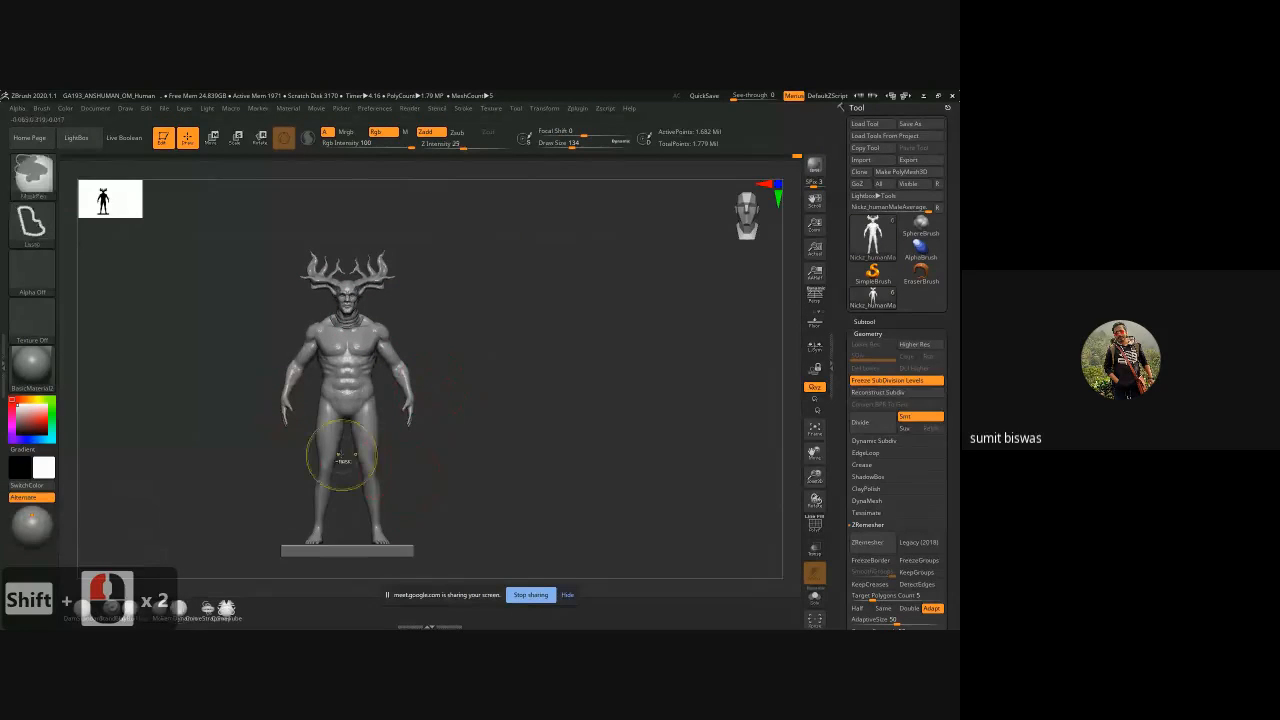
right_click_drag(343, 460, 354, 532, "ctrl")
right_click_drag(484, 489, 478, 433, "alt")
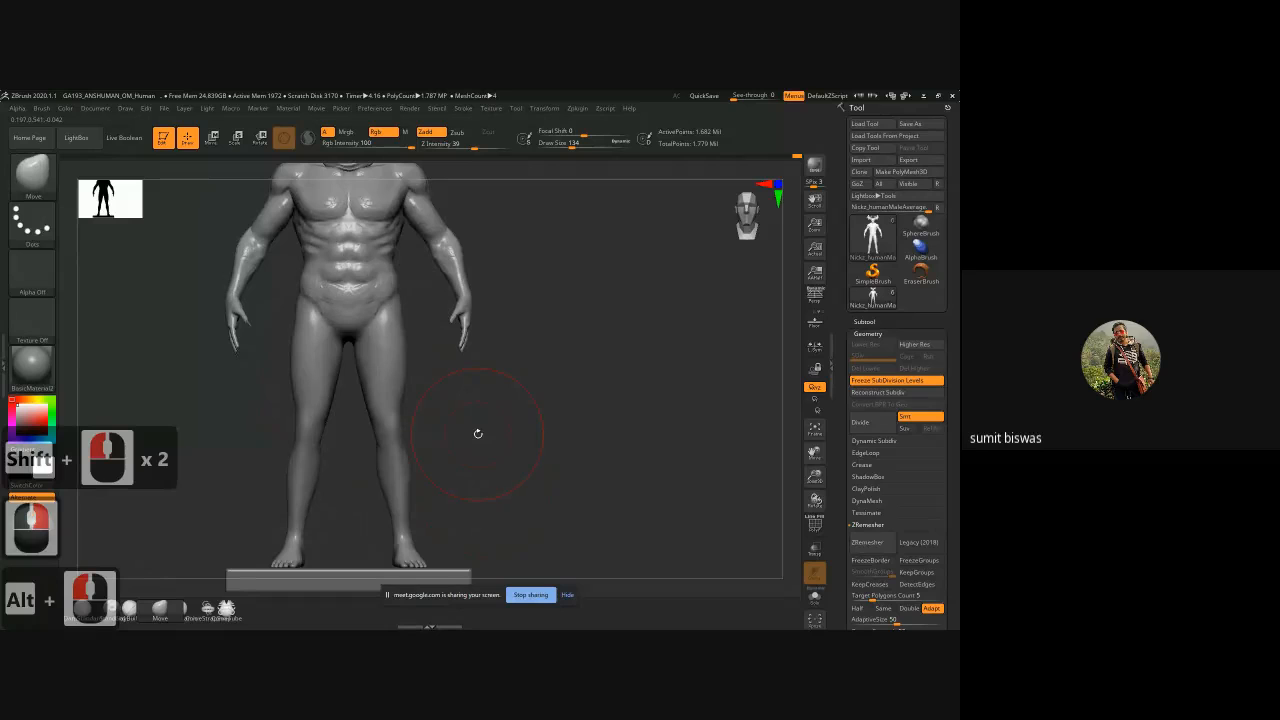
Step: Build up the inner and front thigh muscles above the knees with the ClayBuildup brush at draw size 50
key("b")
key("c")
key("b")
key("bracketleft")
key("bracketleft")
key("bracketleft")
key("bracketleft")
key("bracketleft")
key("bracketleft")
key("bracketleft")
key("bracketleft")
key("bracketleft")
key("bracketleft")
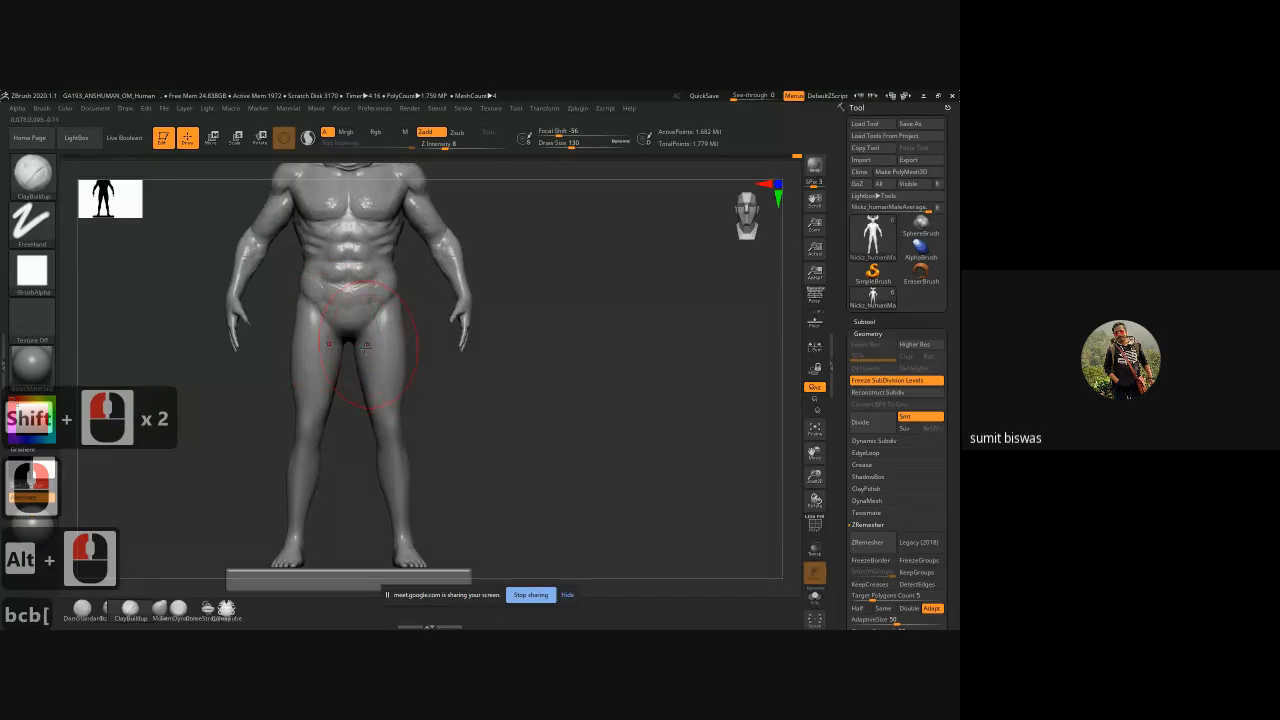
key("bracketleft")
key("bracketleft")
key("bracketleft")
key("bracketleft")
key("bracketleft")
key("bracketleft")
key("bracketleft")
key("bracketleft")
key("bracketleft")
key("bracketleft")
key("bracketleft")
key("bracketleft")
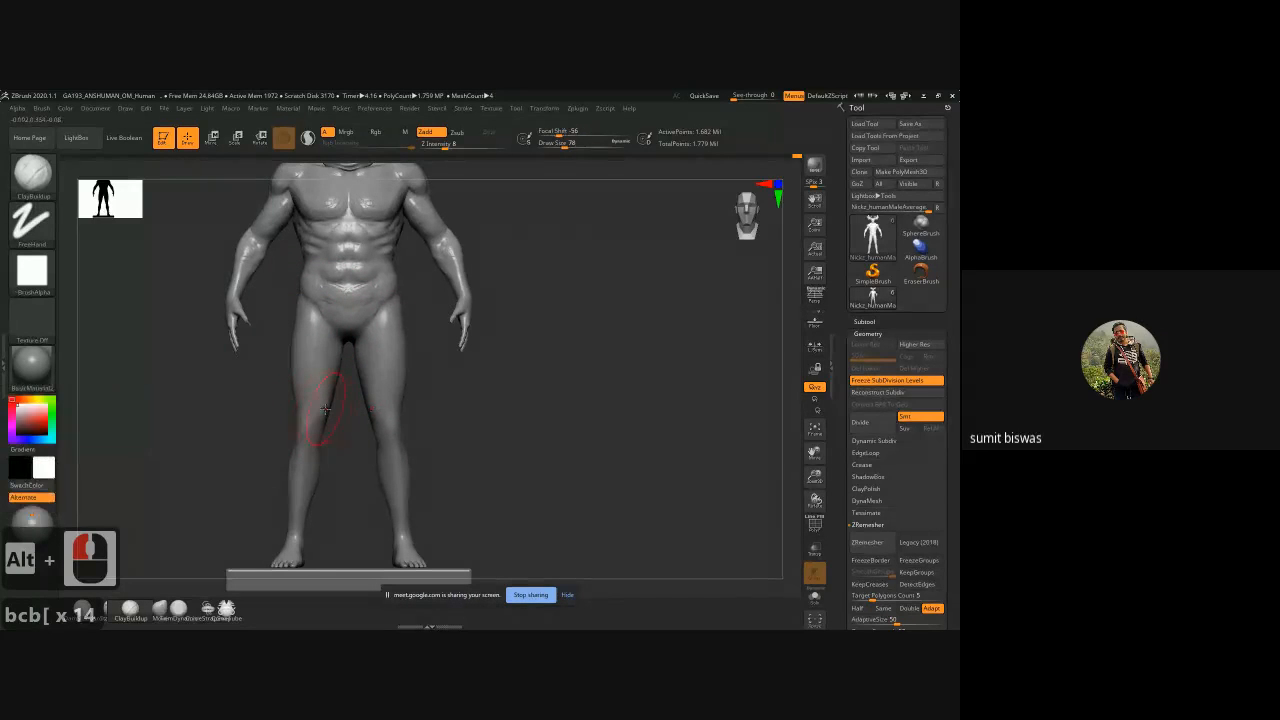
left_click(338, 398)
key("bracketright")
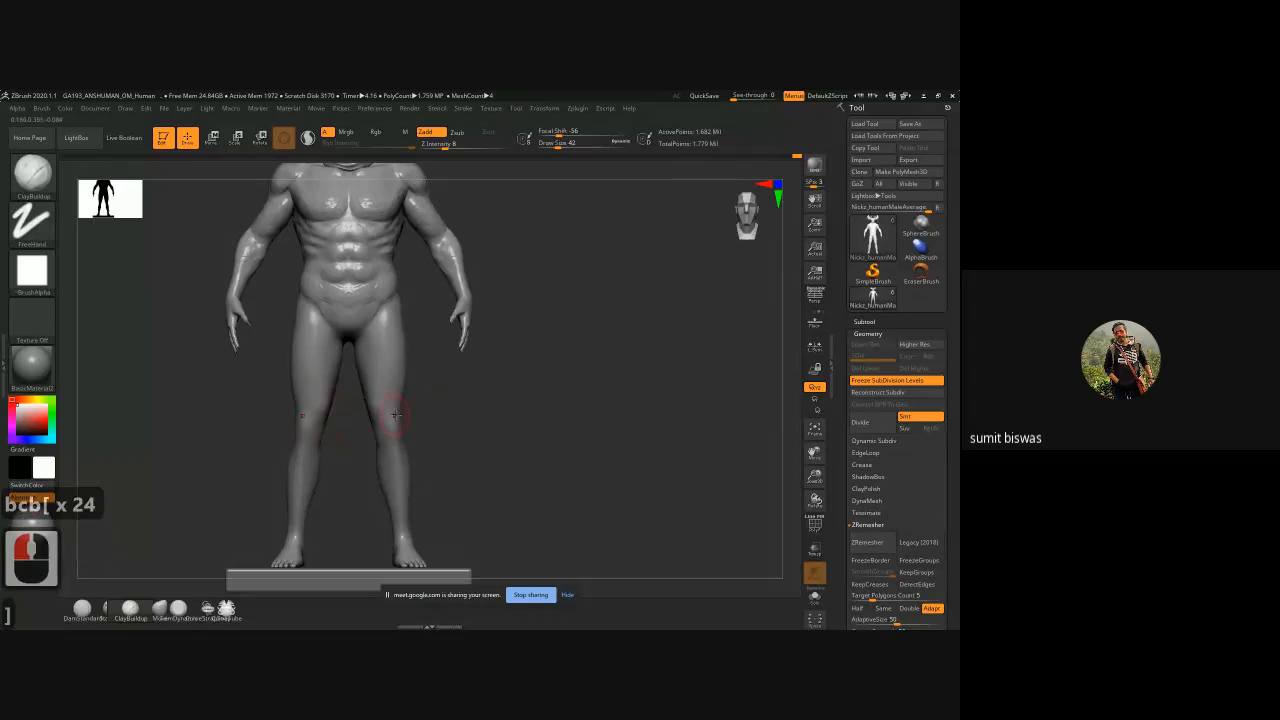
left_click_drag(365, 390, 359, 373)
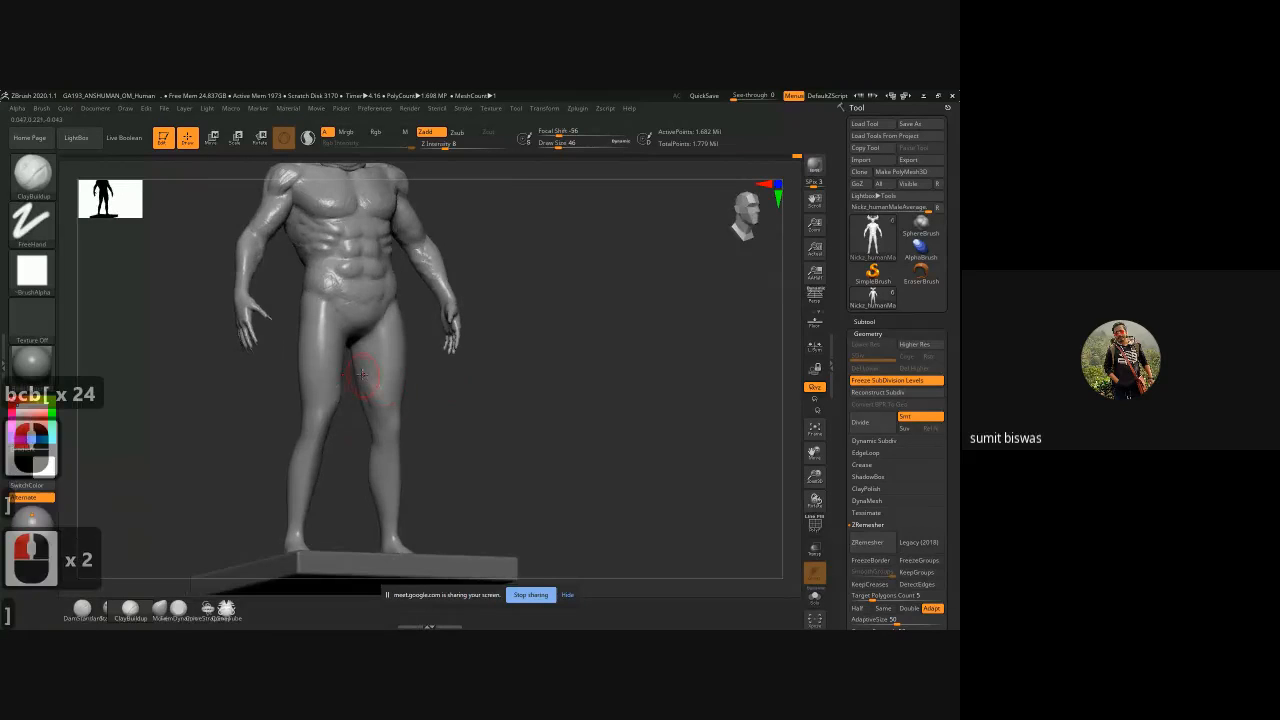
key("bracketright")
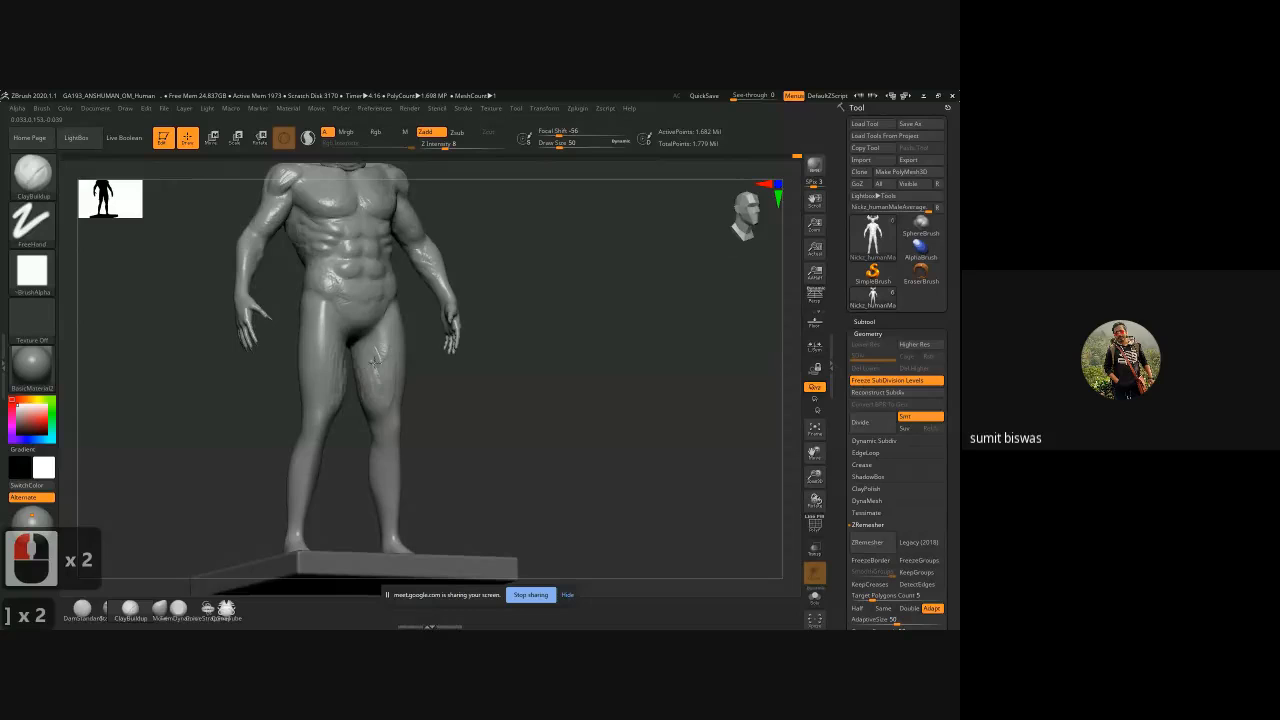
left_click_drag(381, 390, 365, 362)
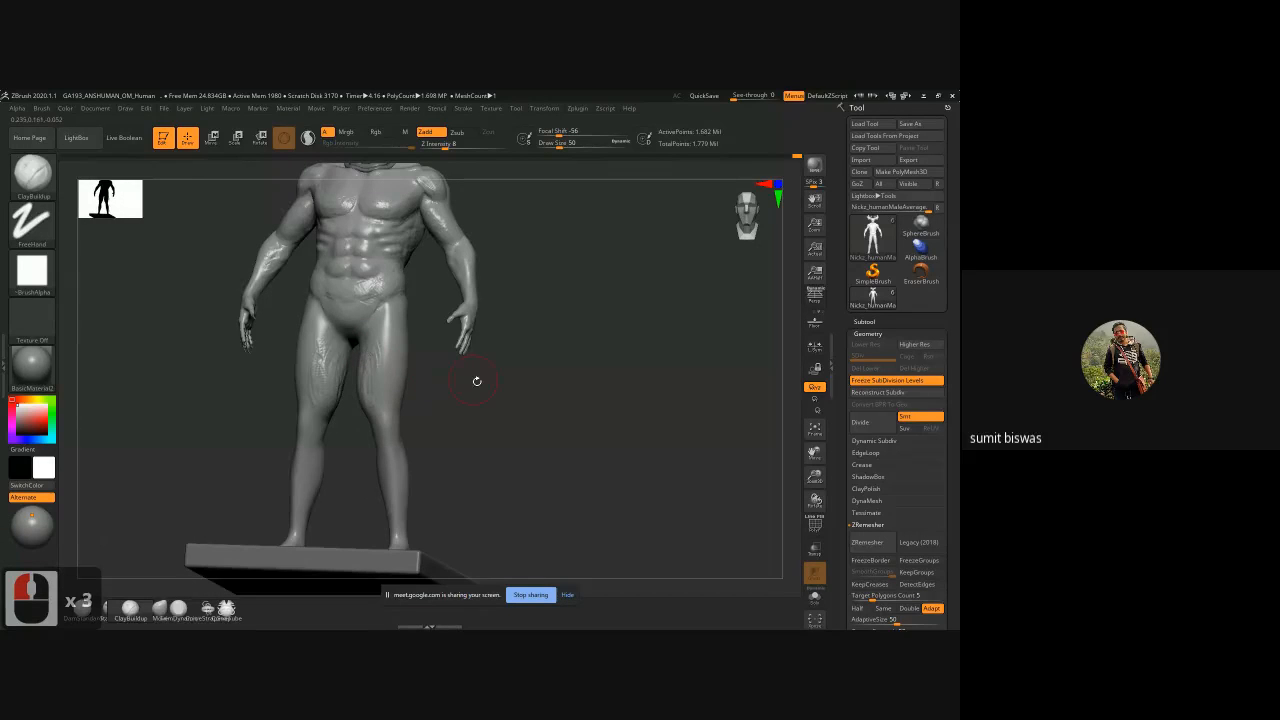
Step: Sculpt the long muscle forms on the front of the thighs from the hip crease down to the knees
left_click_drag(477, 381, 443, 391, "shift")
left_click_drag(366, 364, 394, 337)
left_click(396, 377)
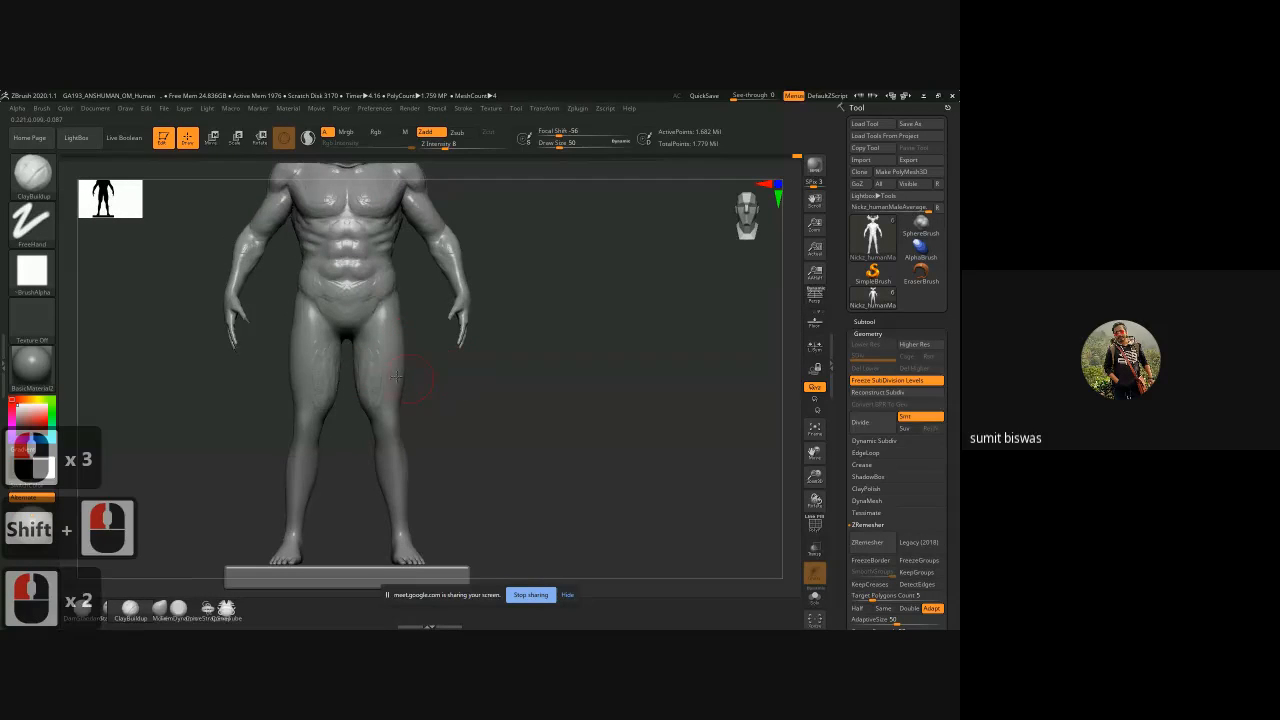
right_click_drag(398, 390, 391, 379)
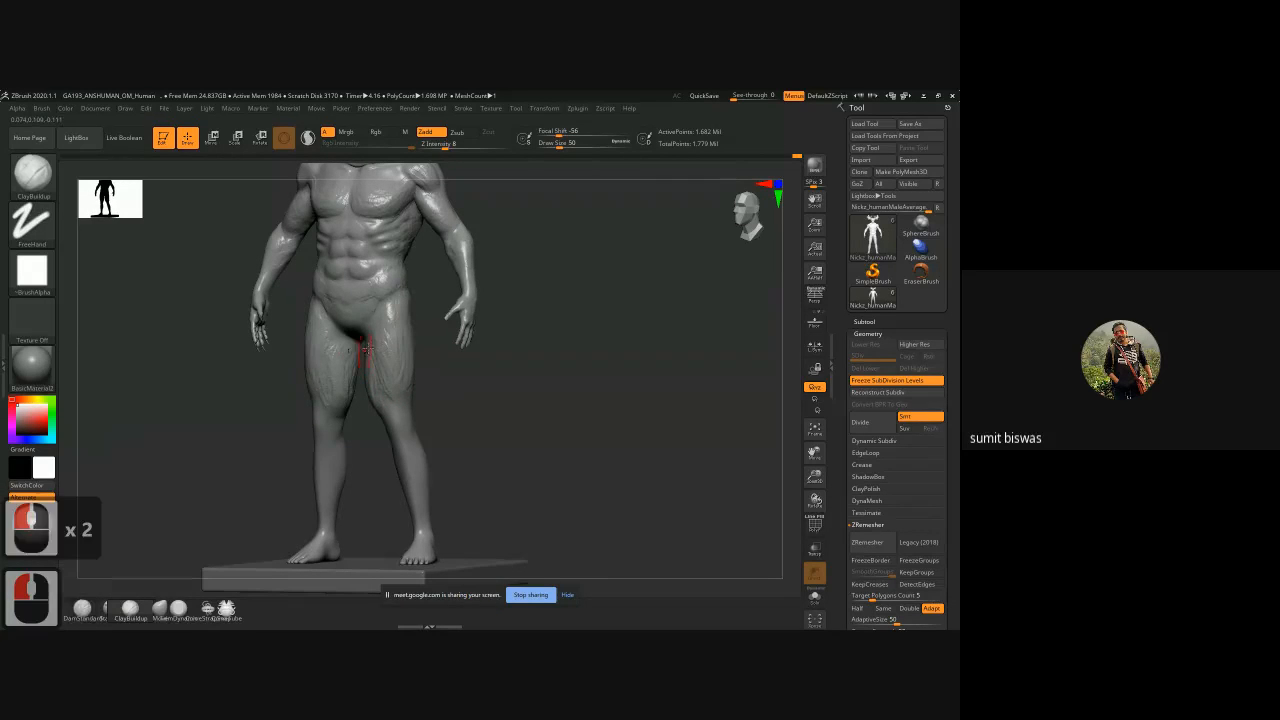
right_click_drag(446, 366, 383, 350)
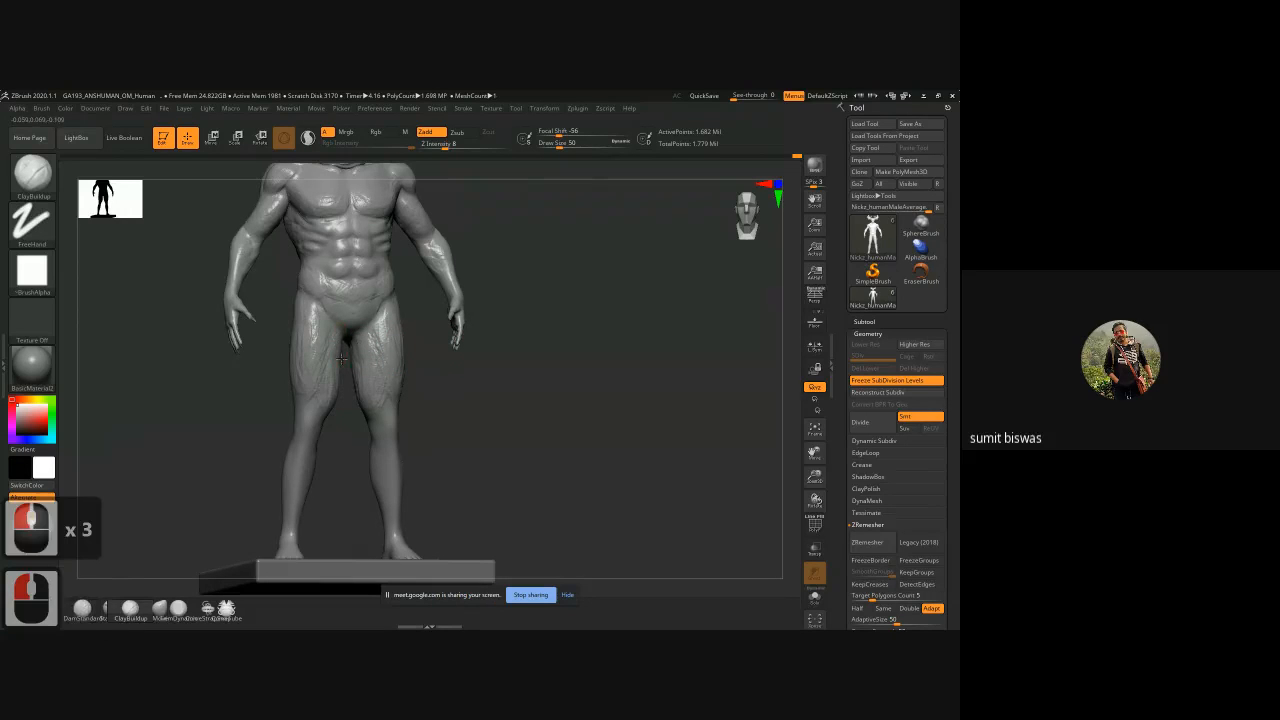
right_click_drag(426, 364, 349, 368)
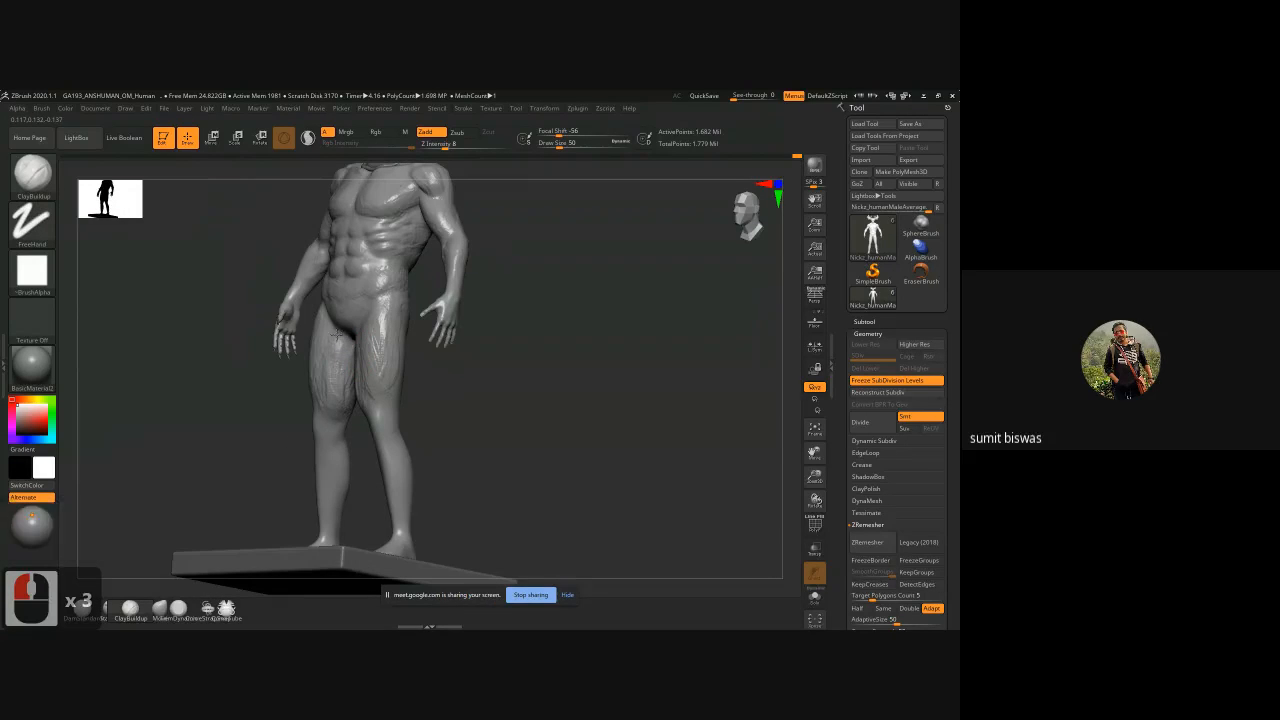
Step: Build up the hamstring muscles on the back of the thighs below the buttocks
mouse_move(466, 349)
right_mouse_down()
mouse_move(511, 352)
mouse_move(410, 362)
right_mouse_up()
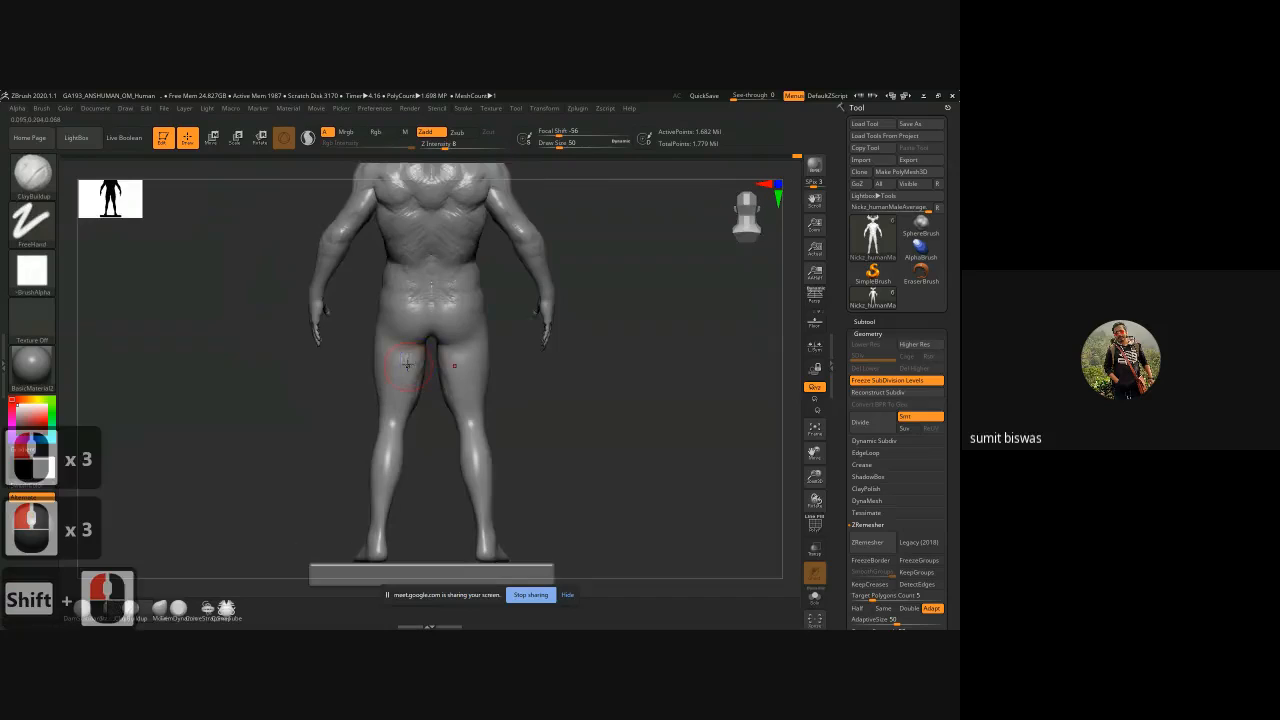
left_click_drag(419, 362, 404, 367)
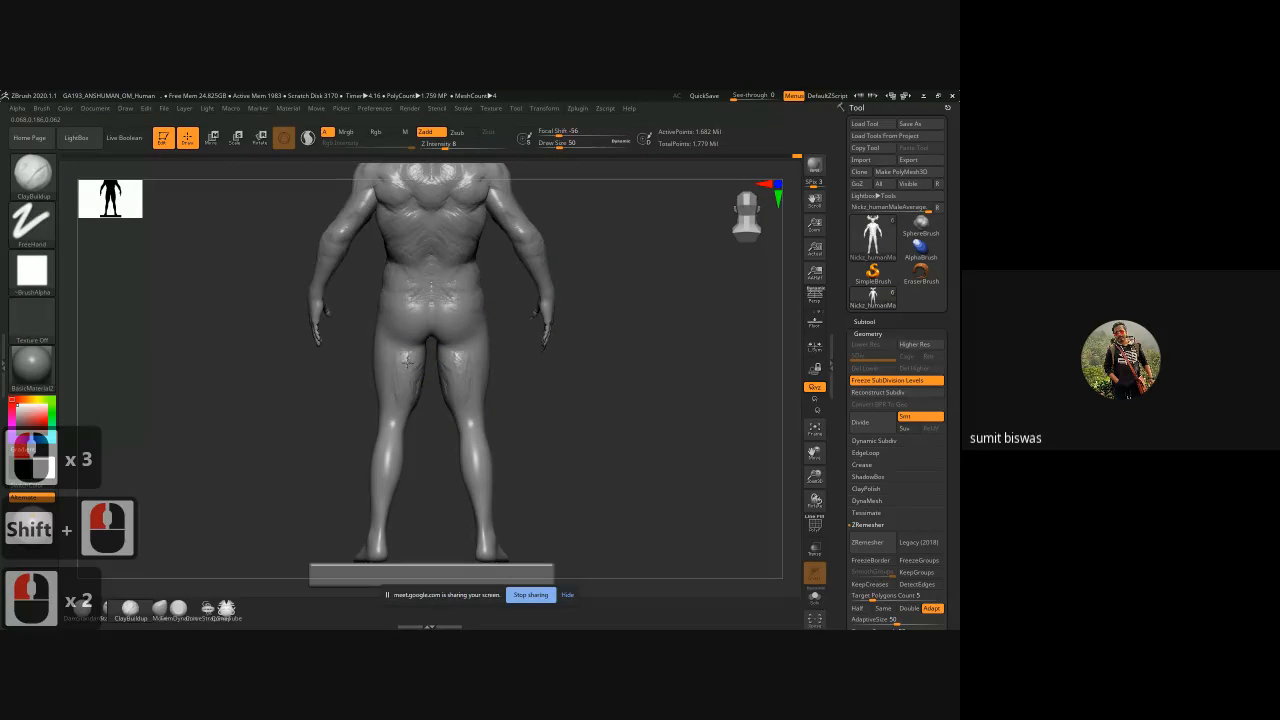
left_click_drag(413, 364, 407, 374)
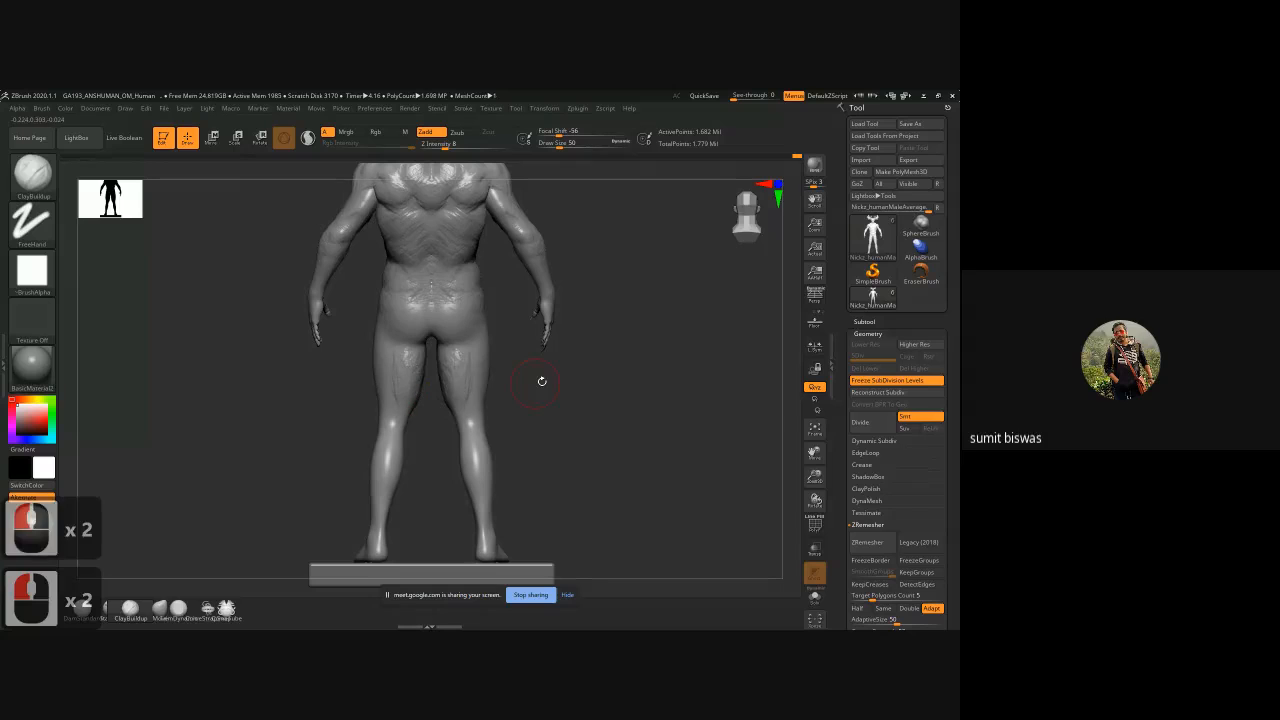
Step: Shape the kneecaps and the muscle ends just above them on the front of the legs
mouse_move(541, 381)
right_mouse_down()
mouse_move(467, 380)
mouse_move(471, 429)
mouse_move(313, 437)
right_mouse_up()
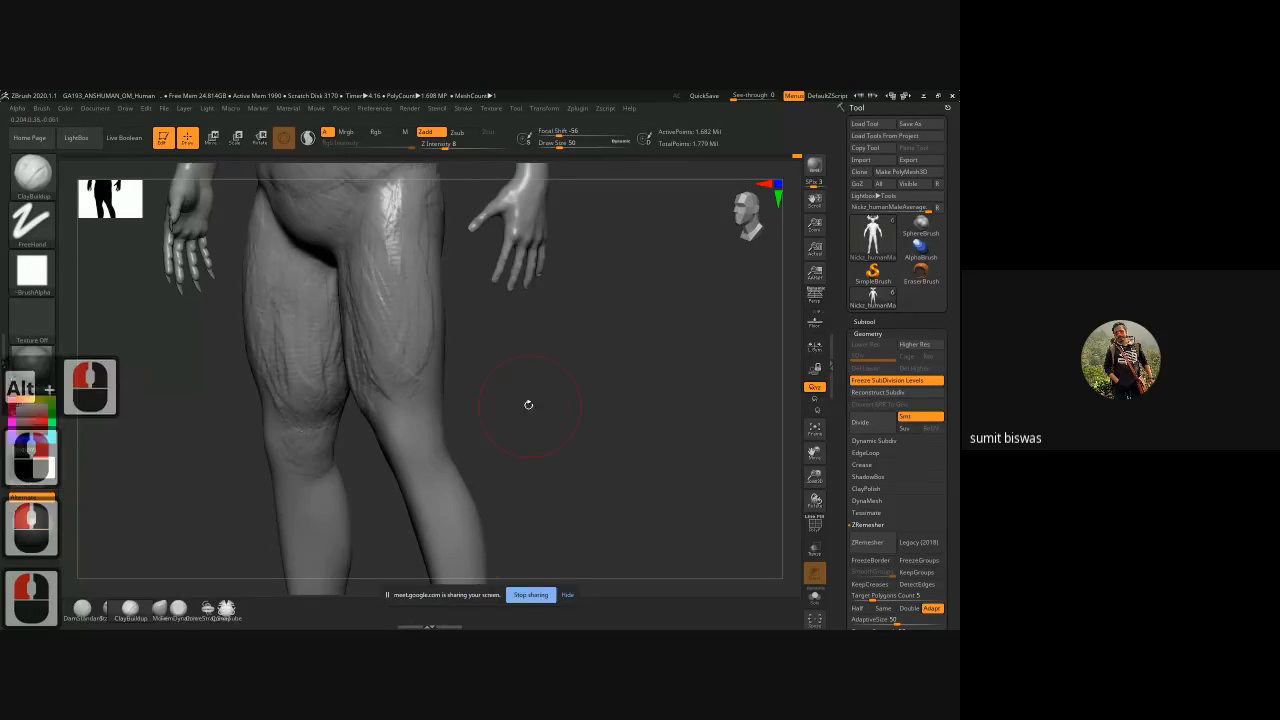
right_click_drag(526, 403, 251, 414, "shift")
left_click_drag(284, 402, 279, 413)
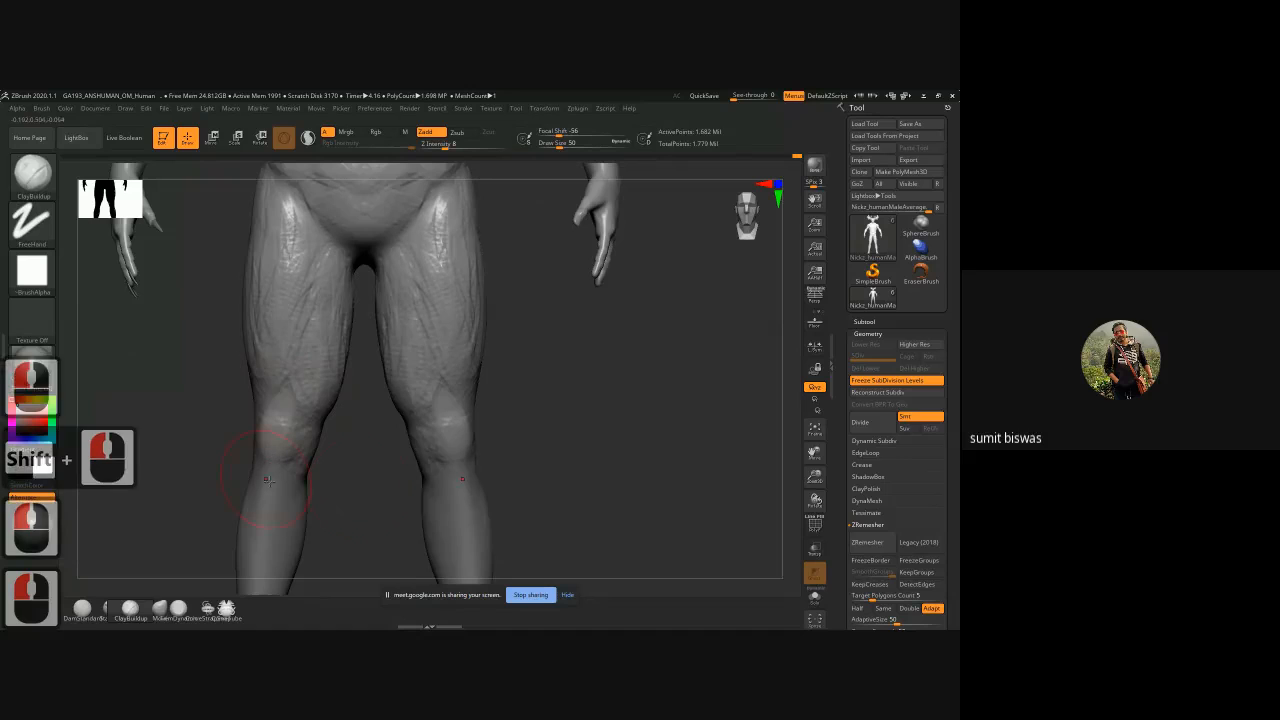
Step: Strengthen the outer thigh muscles from the hip down to the side of the knee
right_click_drag(271, 457, 360, 461, "alt")
left_click_drag(360, 461, 452, 420, "alt")
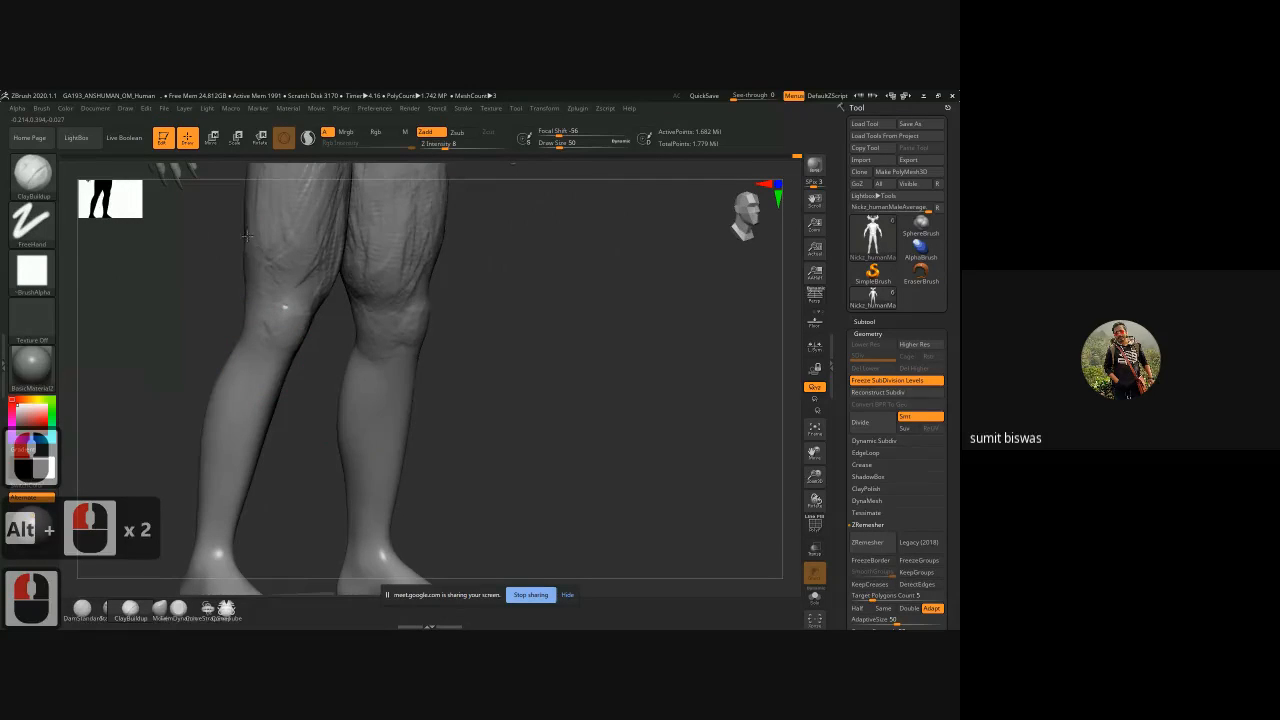
left_click_drag(226, 237, 240, 320, "alt")
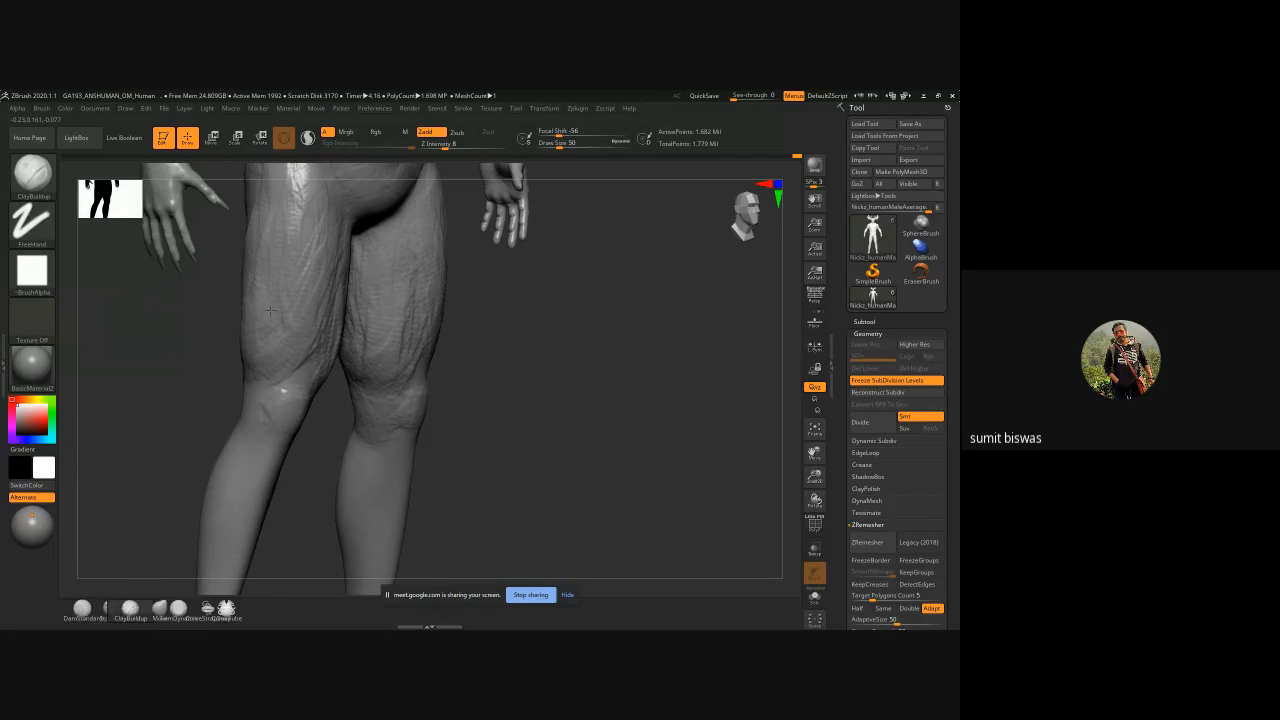
left_click_drag(275, 362, 240, 349, "alt")
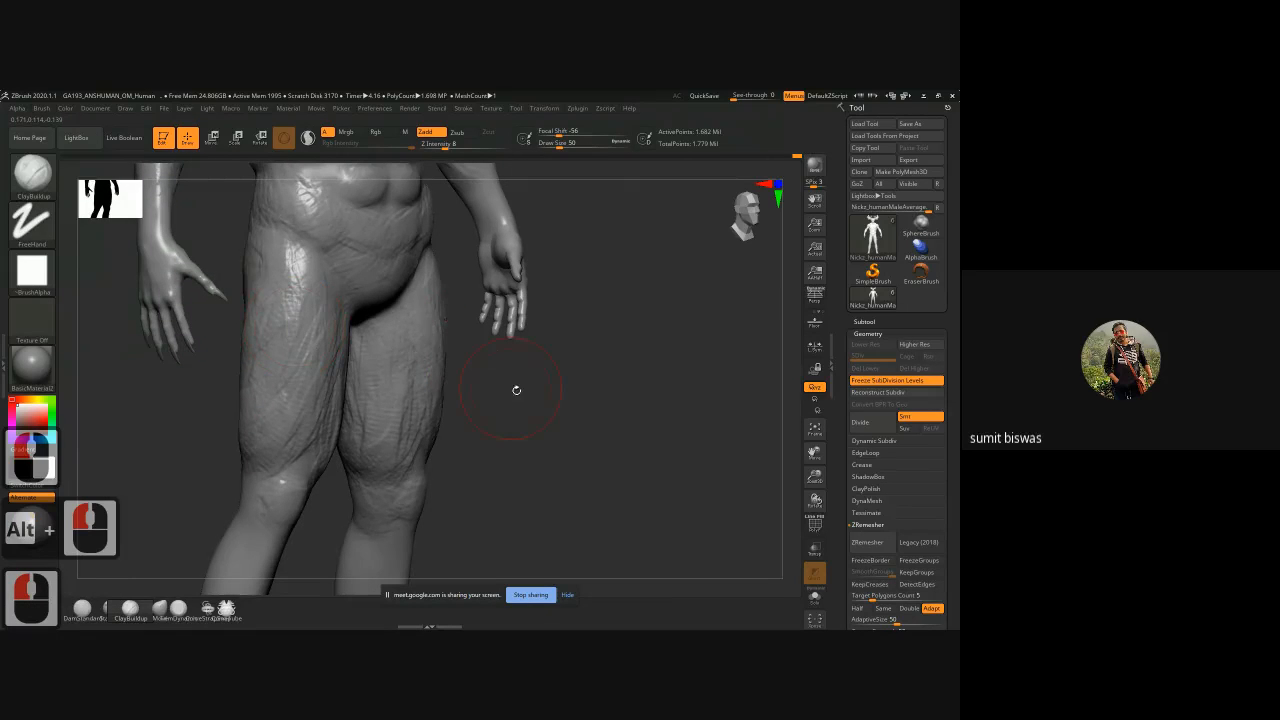
Step: Refine the kneecap volume and its transition into the upper shin
left_click_drag(514, 386, 517, 443, "shift")
left_click_drag(186, 466, 209, 357, "alt")
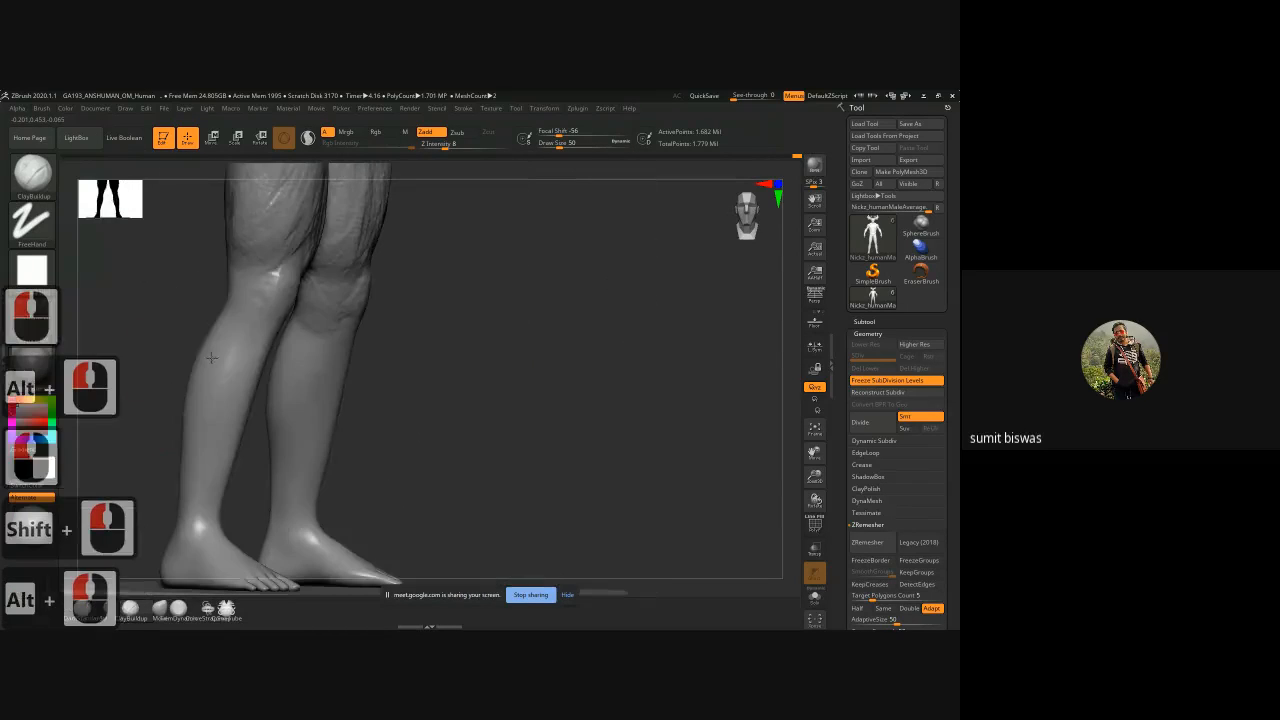
mouse_move(271, 278)
left_mouse_down()
mouse_move(248, 279)
mouse_move(270, 276)
left_mouse_up()
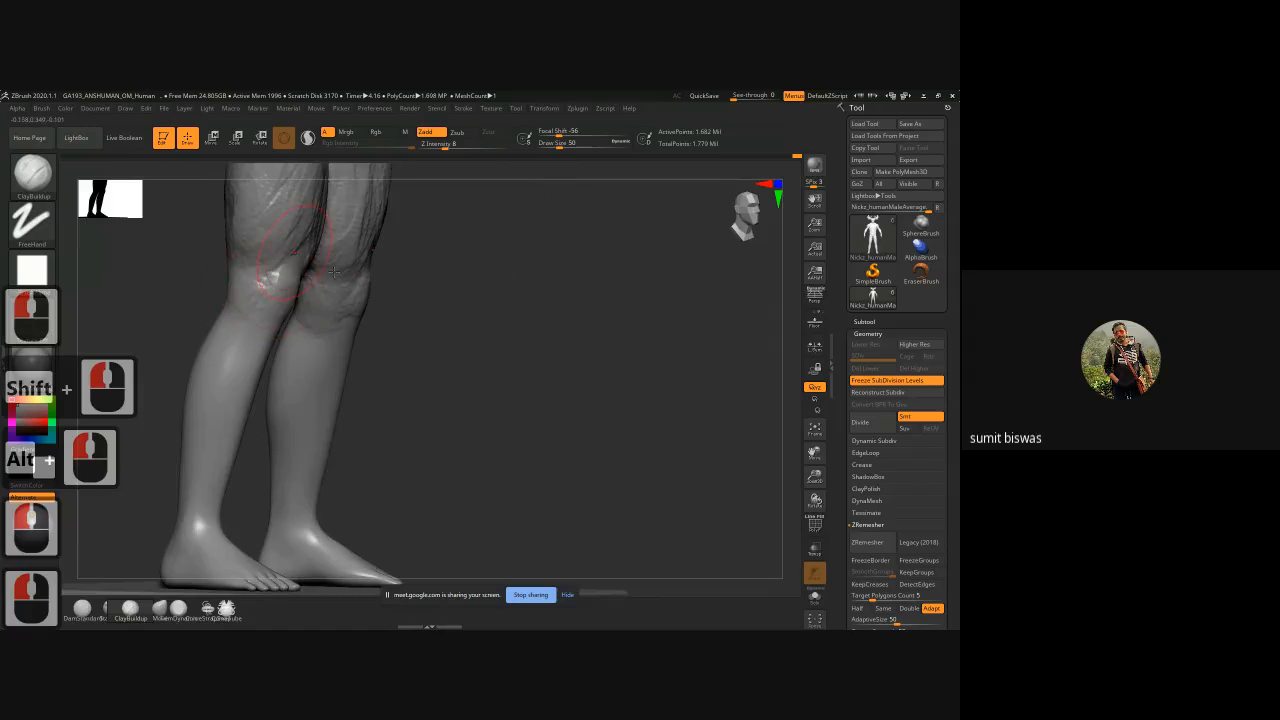
left_click_drag(440, 280, 404, 340, "alt")
left_click_drag(222, 345, 240, 332)
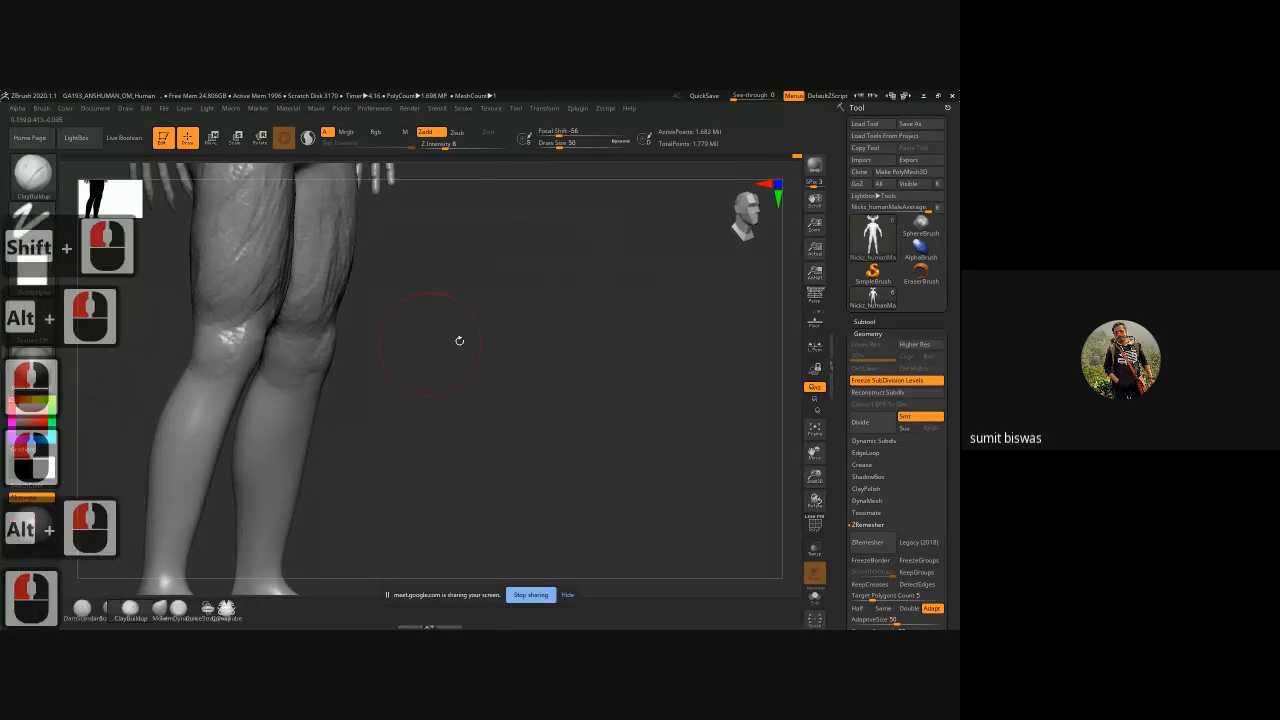
left_click_drag(459, 341, 415, 348)
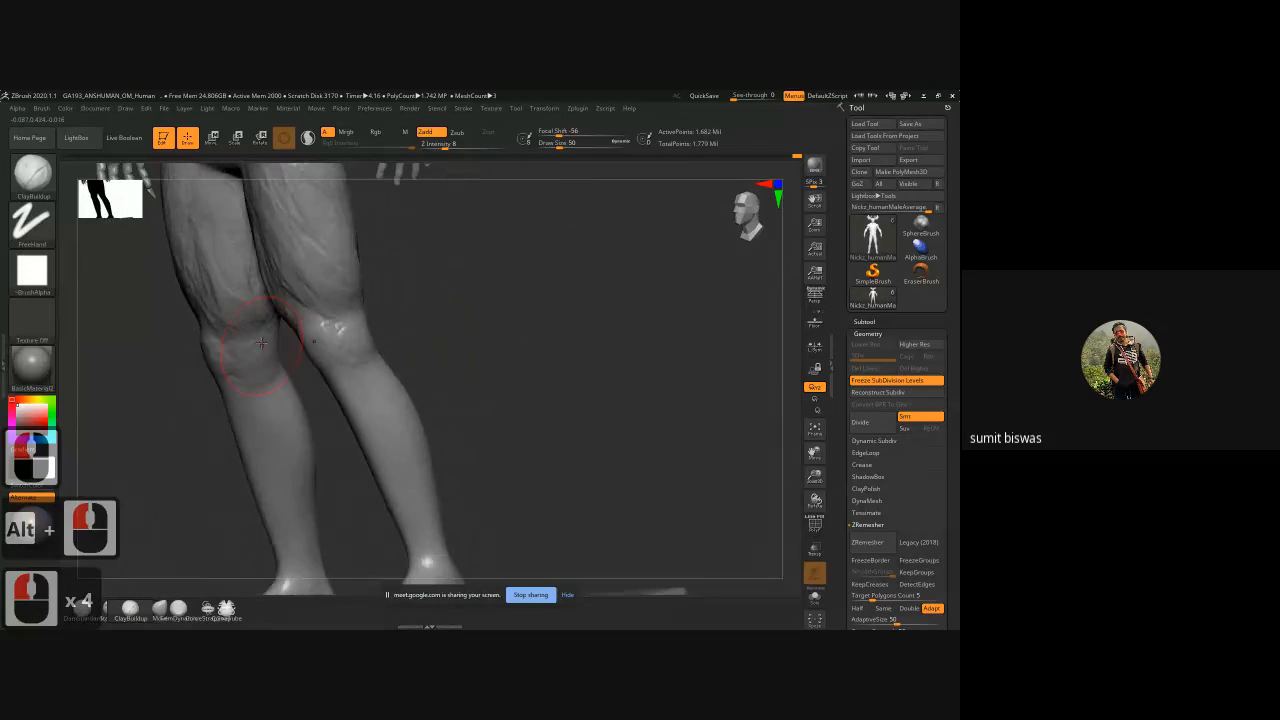
Step: Build up the calf muscles on the back of the lower legs, starting behind the knees
left_click_drag(286, 358, 325, 412)
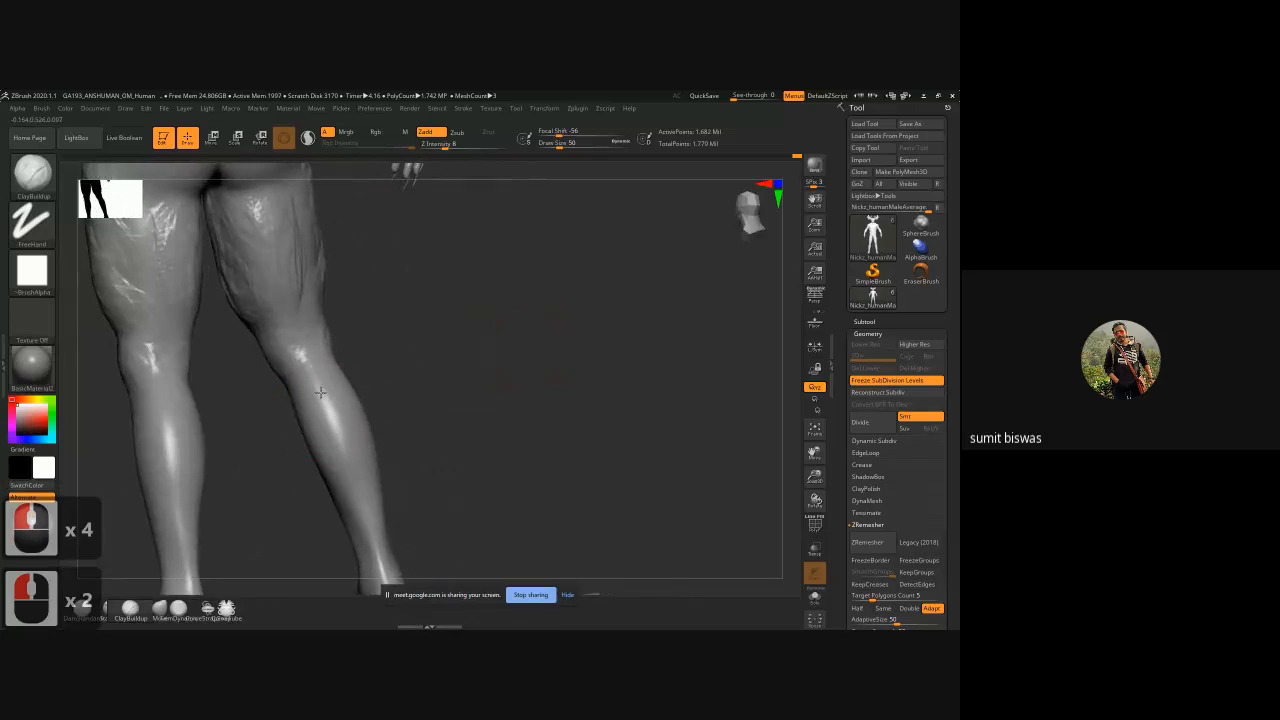
mouse_move(440, 391)
left_mouse_down()
mouse_move(350, 385)
mouse_move(314, 400)
mouse_move(343, 400)
mouse_move(354, 340)
mouse_move(354, 394)
left_mouse_up()
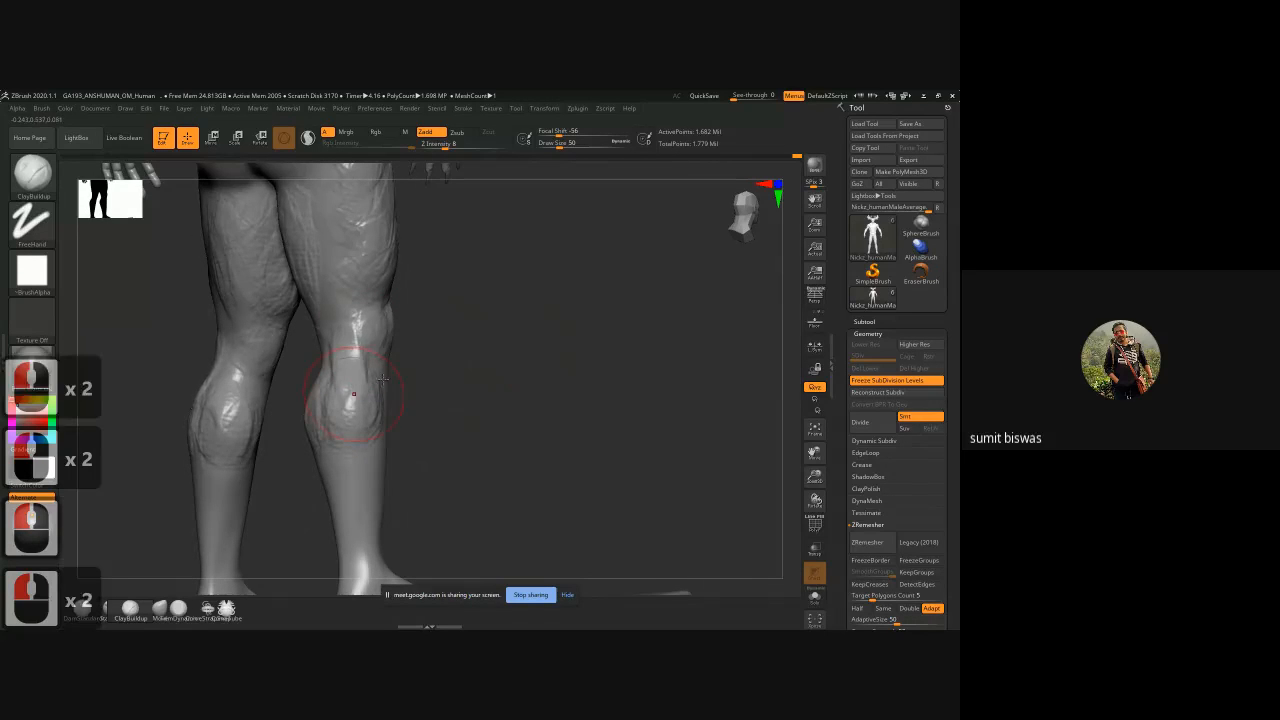
left_click_drag(465, 358, 504, 358)
mouse_move(172, 358)
left_mouse_down()
mouse_move(158, 385)
mouse_move(168, 428)
left_mouse_up()
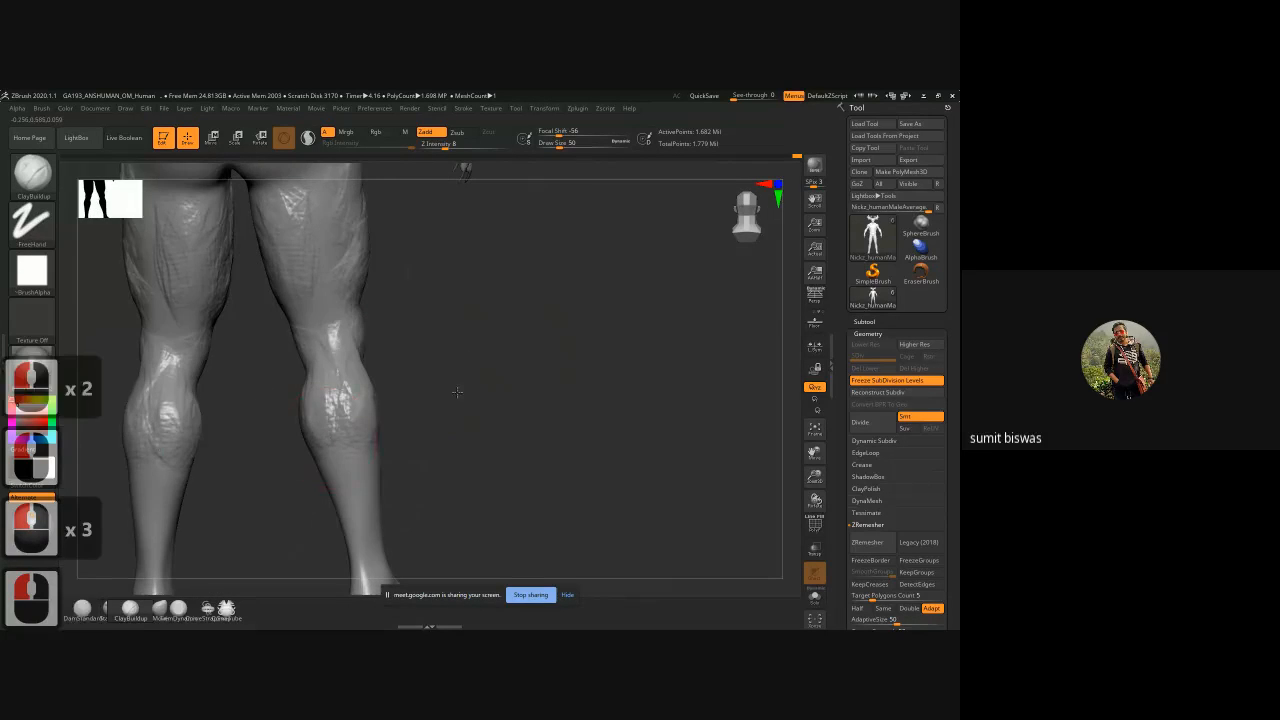
left_click_drag(460, 391, 500, 391)
left_click_drag(298, 394, 307, 452)
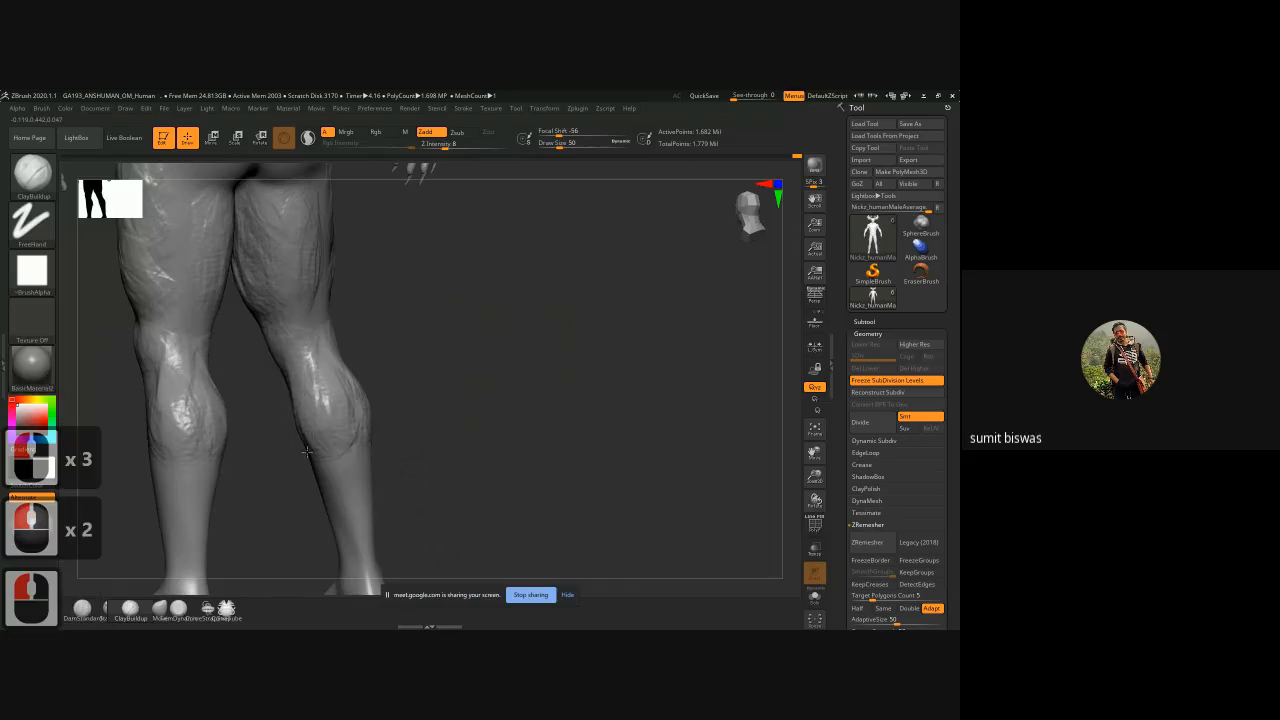
Step: Fill out the outer side and lower edge of the calf muscles
mouse_move(304, 421)
right_mouse_down()
mouse_move(340, 435)
mouse_move(327, 452)
right_mouse_up()
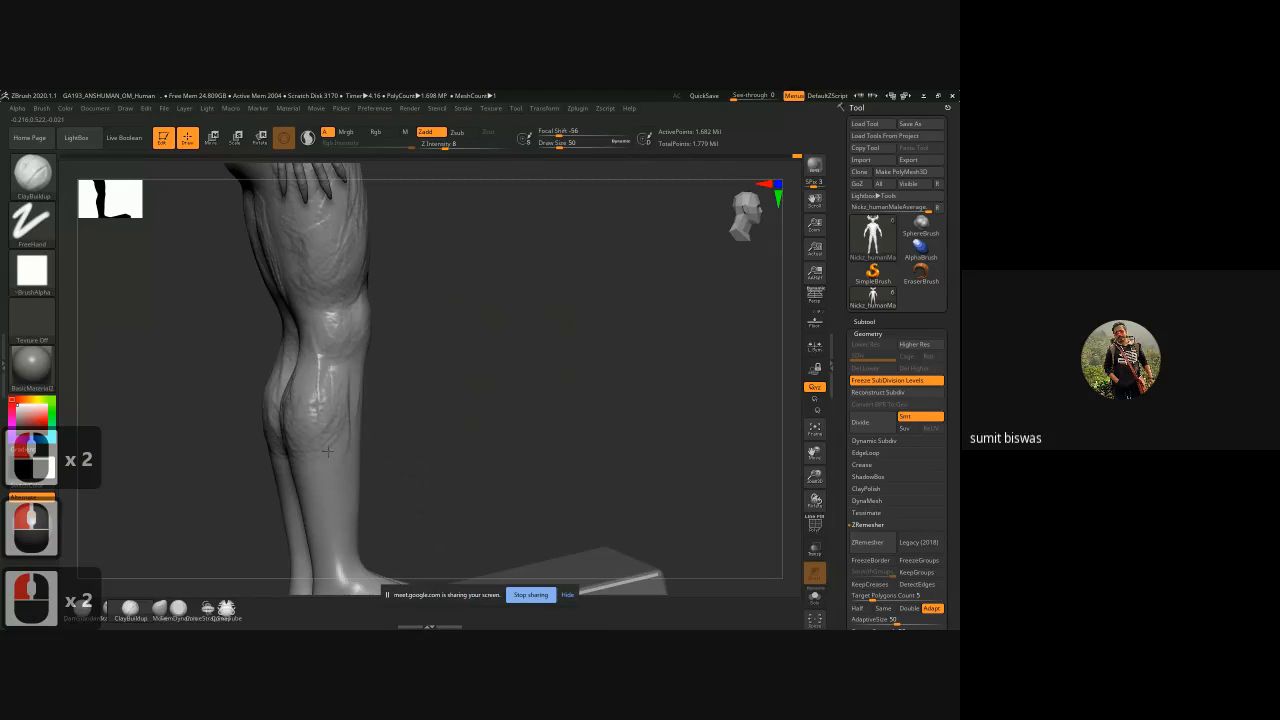
mouse_move(428, 409)
left_mouse_down("alt")
mouse_move(437, 337)
mouse_move(500, 340)
left_mouse_up("alt")
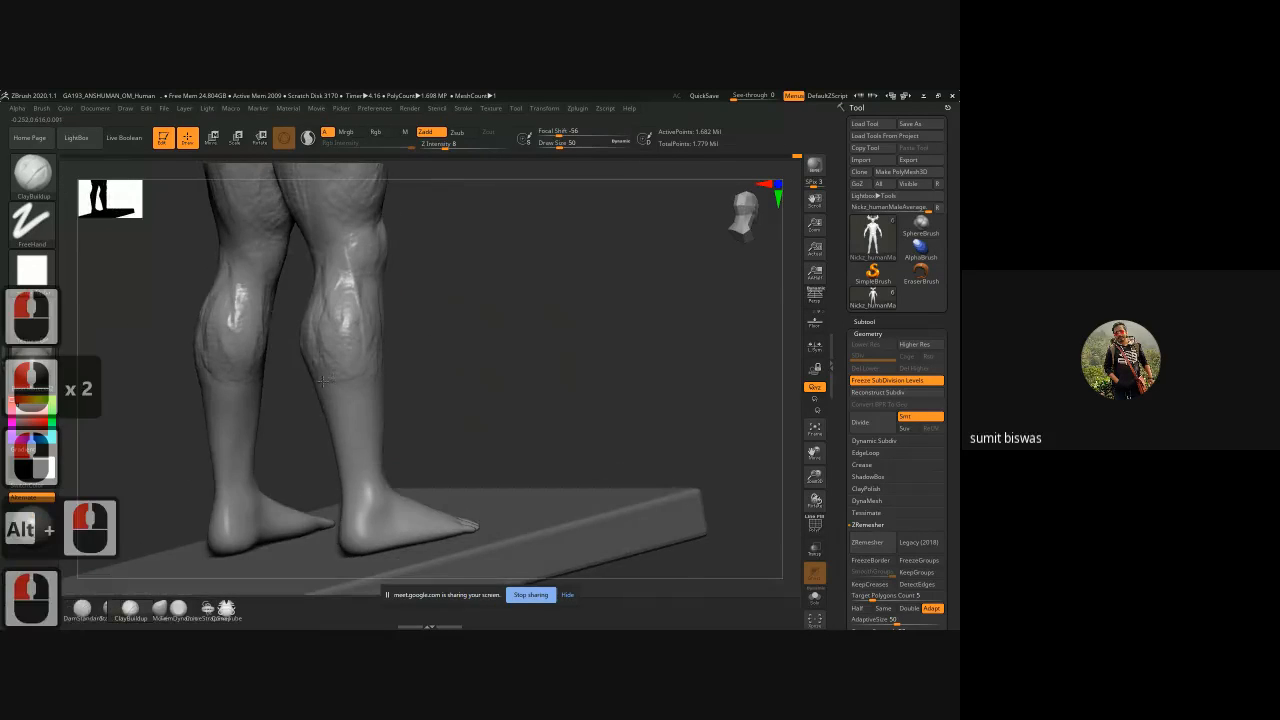
mouse_move(327, 364)
left_mouse_down()
mouse_move(313, 349)
mouse_move(364, 292)
left_mouse_up()
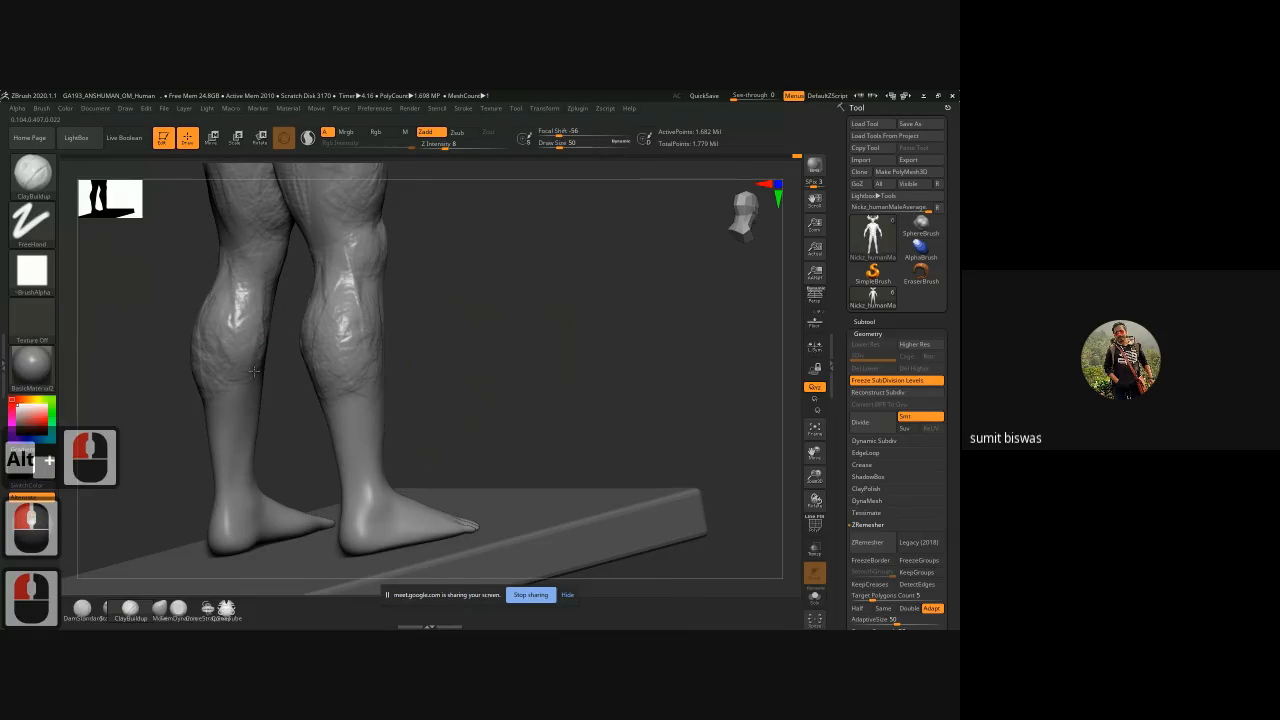
Step: Sculpt the outer lower leg from beneath the calf down towards the ankle and heel
mouse_move(486, 394)
left_mouse_down()
mouse_move(216, 461)
mouse_move(221, 490)
left_mouse_up()
left_click_drag(211, 438, 232, 514)
left_click_drag(216, 460, 234, 520)
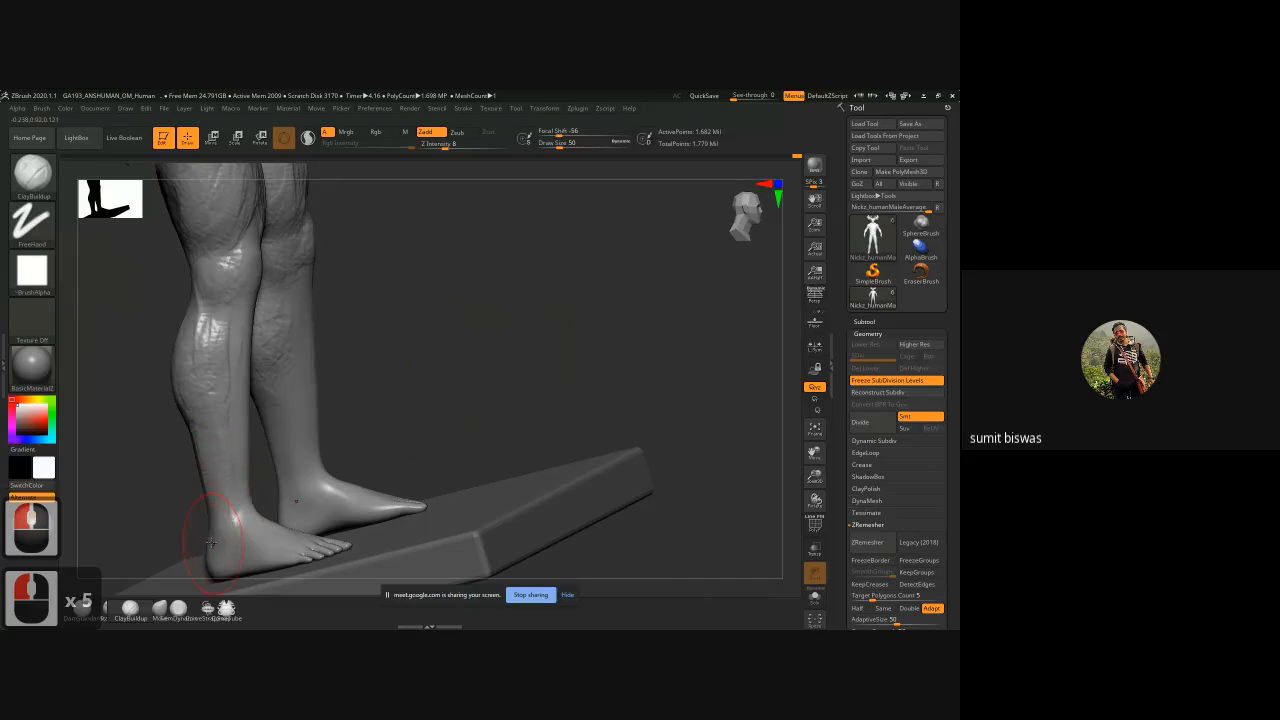
Step: Reduce the brush's draw size to 30 and build up the outer ankle bone
key("bracketleft")
key("bracketleft")
key("bracketleft")
key("bracketleft")
key("bracketleft")
key("bracketleft")
key("bracketleft")
key("bracketleft")
key("bracketleft")
left_click(222, 535)
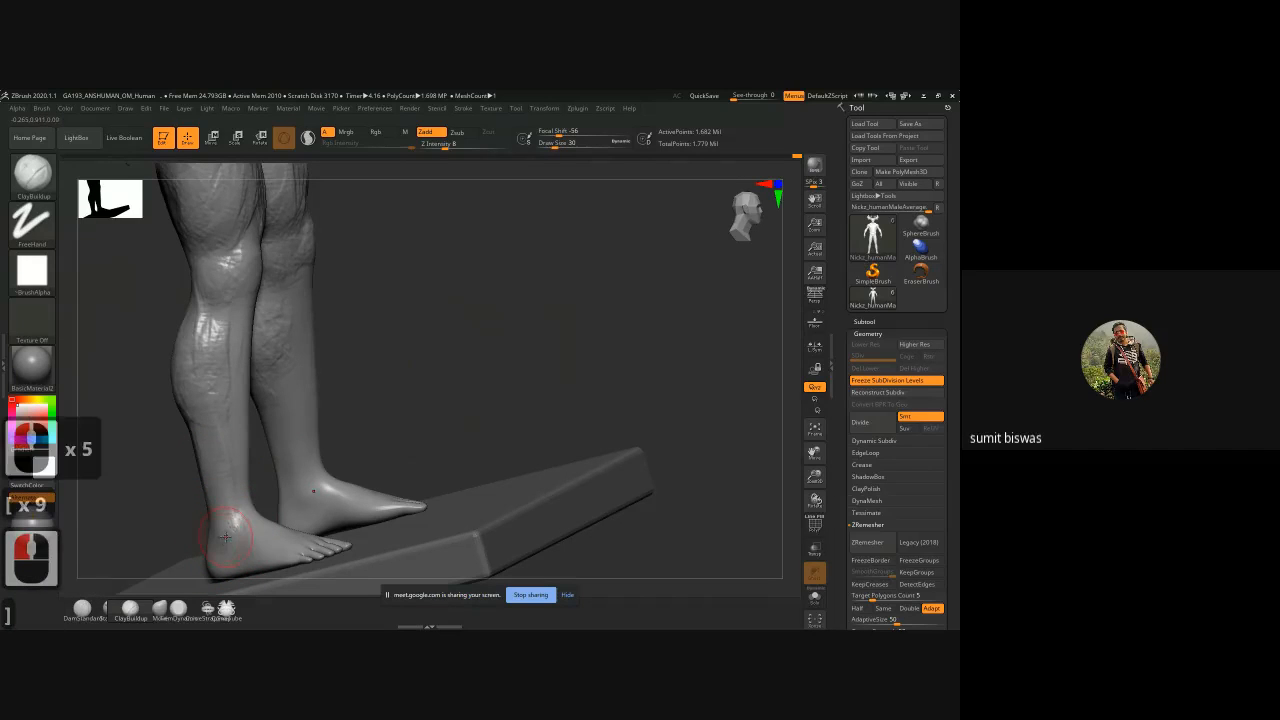
key("bracketright")
left_click(219, 543)
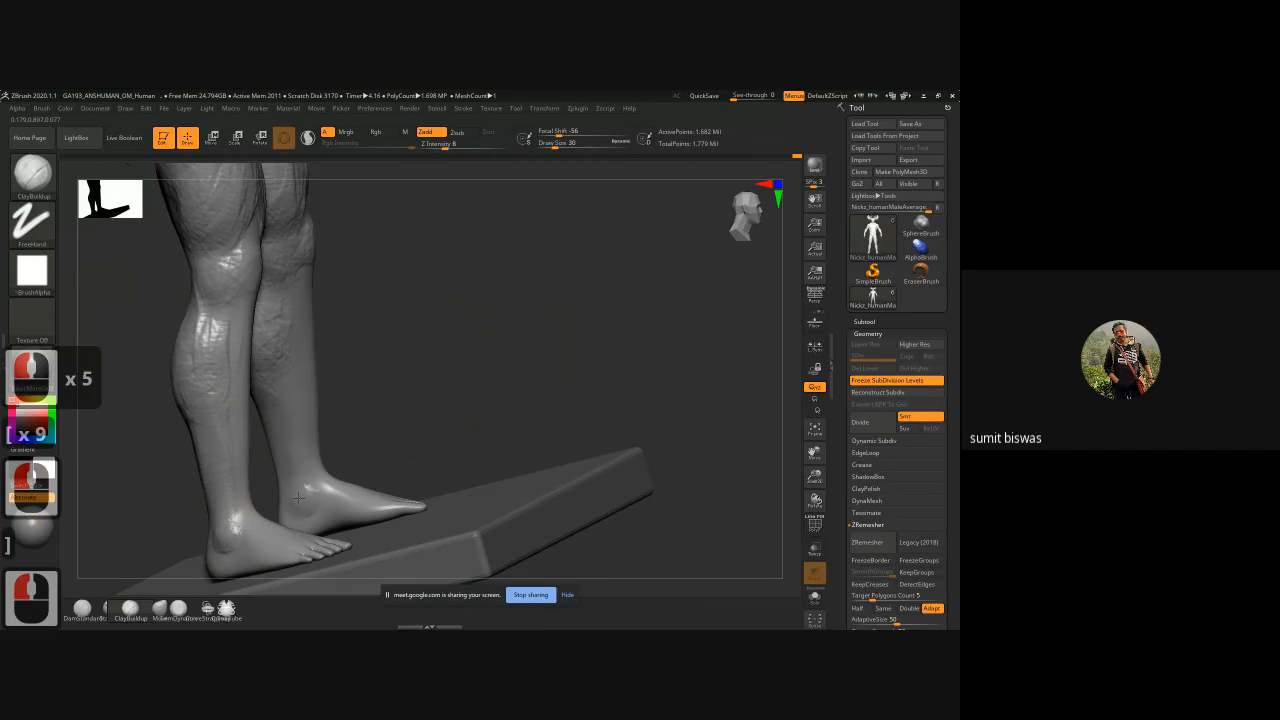
Step: Build up the inner and outer contours of the lower legs below the knees with ClayBuildup
left_click(289, 450)
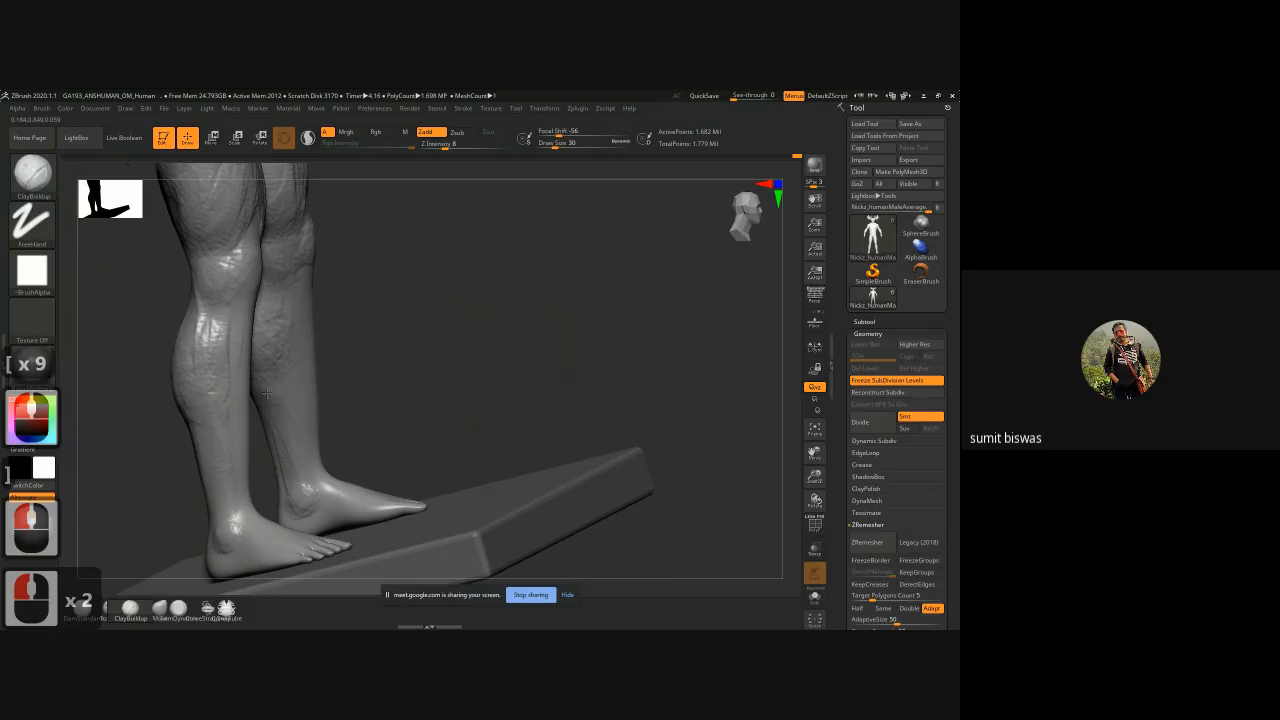
left_click_drag(266, 393, 242, 293)
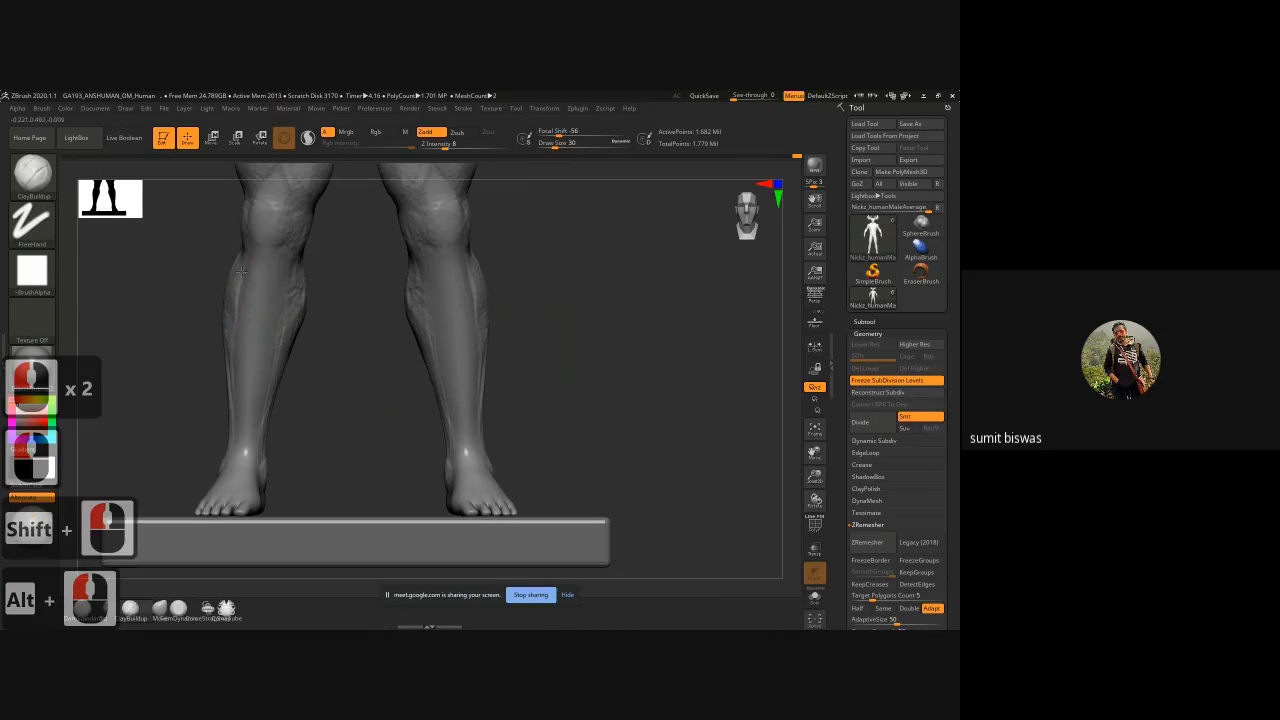
double_click(298, 297)
left_click(470, 323)
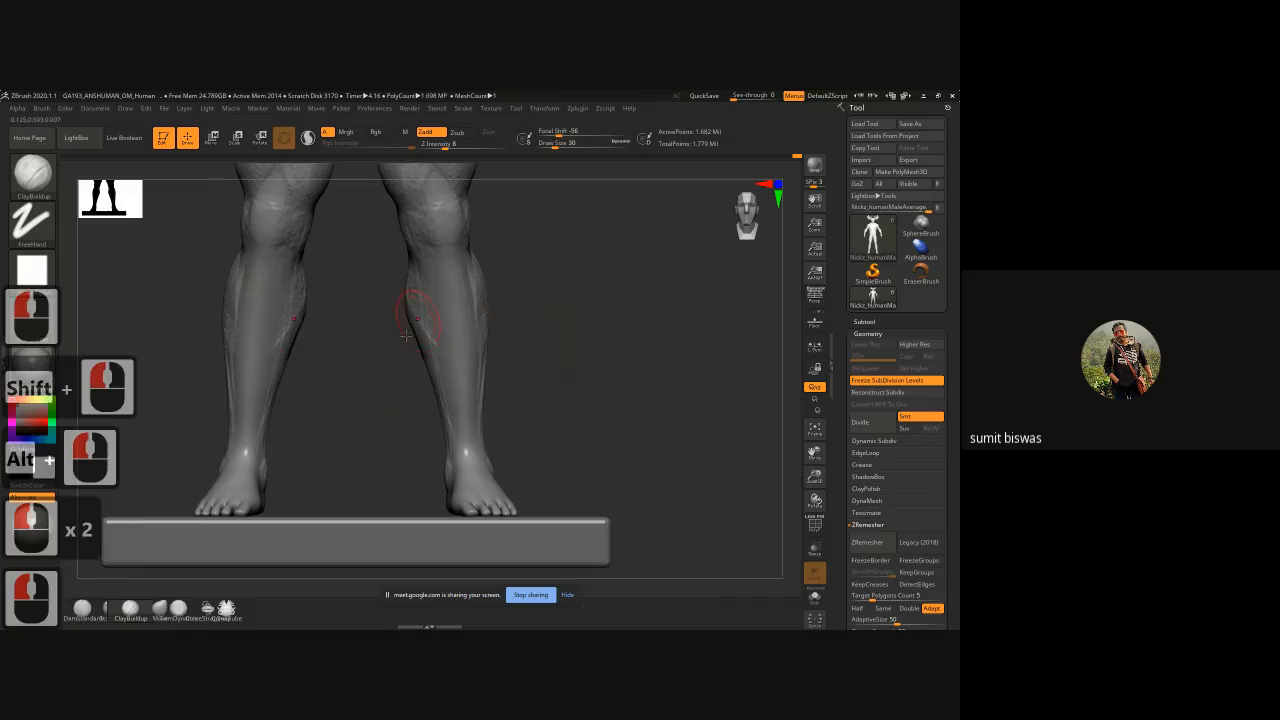
left_click_drag(359, 354, 447, 410)
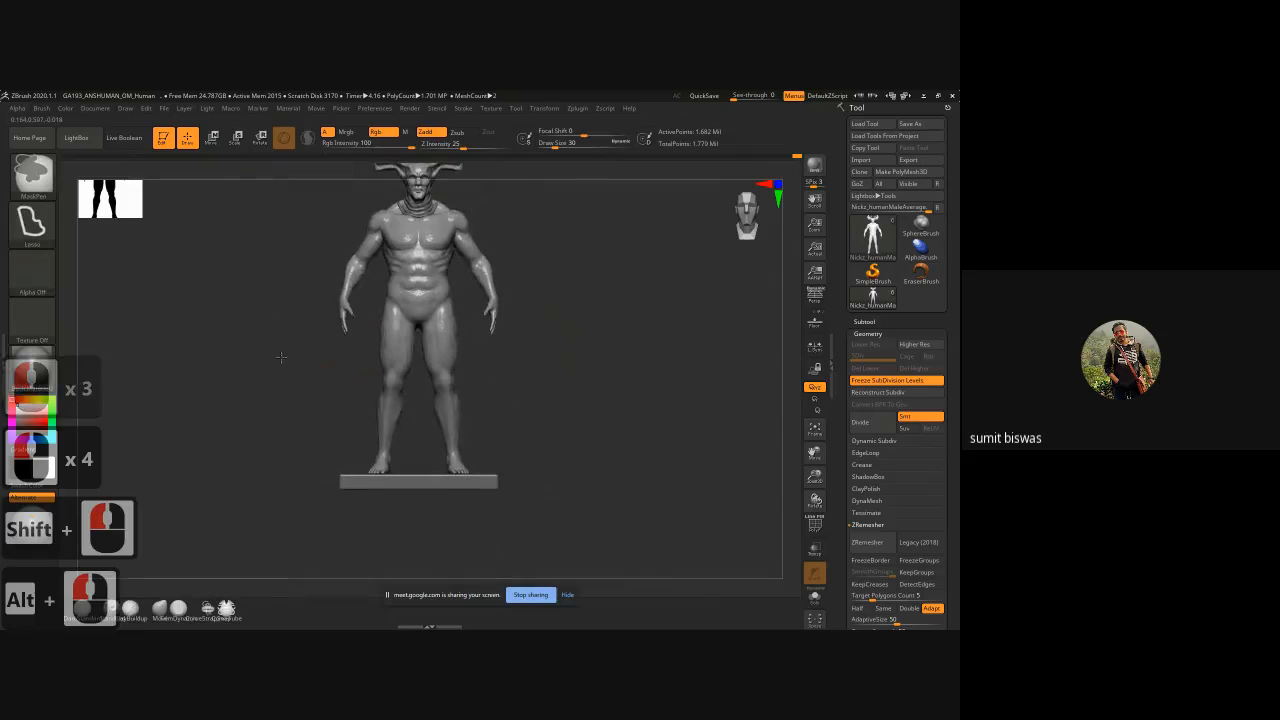
Step: Increase the brush's draw size to 50 and build up the back of the knees and calves
left_click_drag(506, 394, 452, 470, "alt")
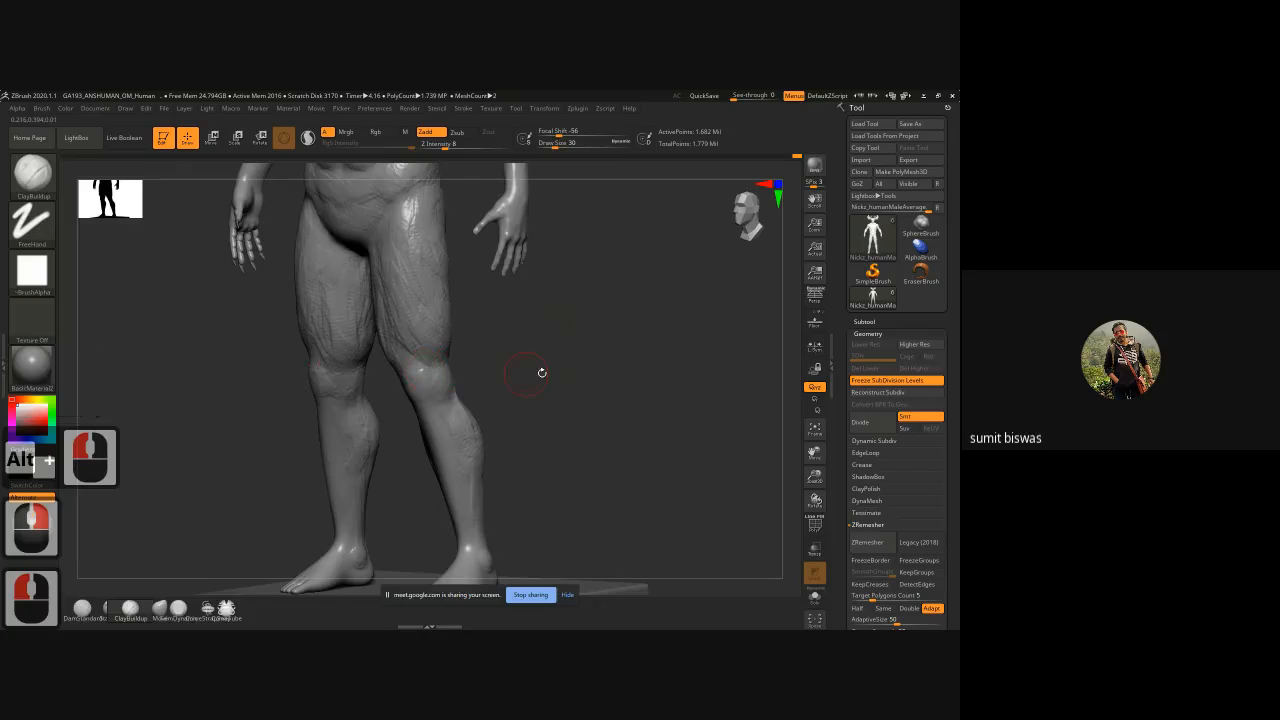
left_click_drag(528, 371, 474, 323)
key("bracketright")
key("bracketright")
key("bracketright")
key("bracketright")
key("bracketright")
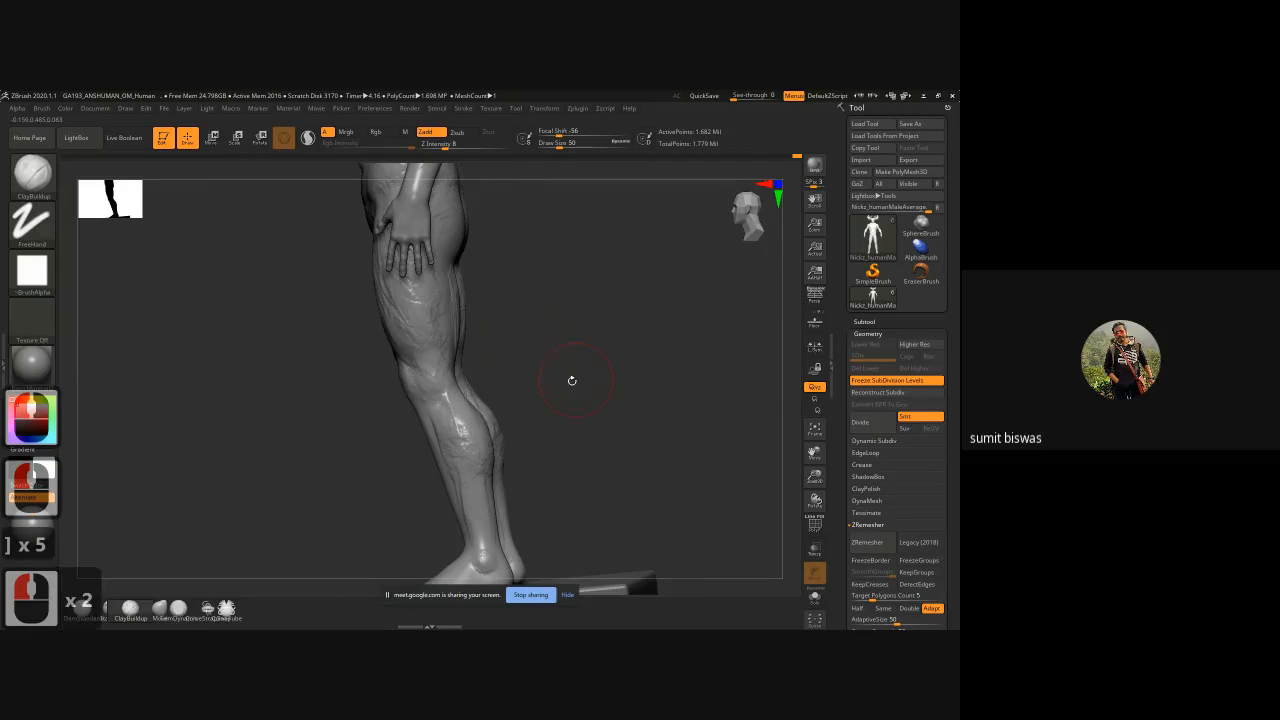
left_click_drag(571, 380, 486, 443)
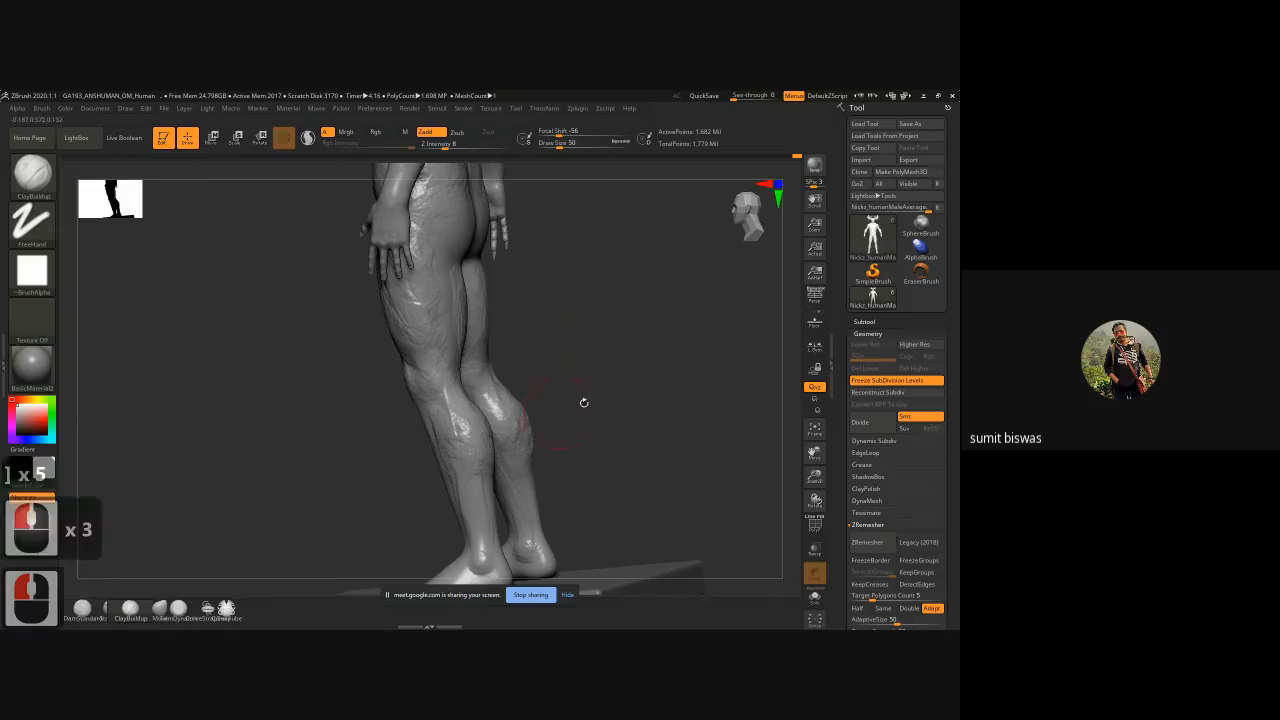
left_click_drag(583, 400, 470, 425)
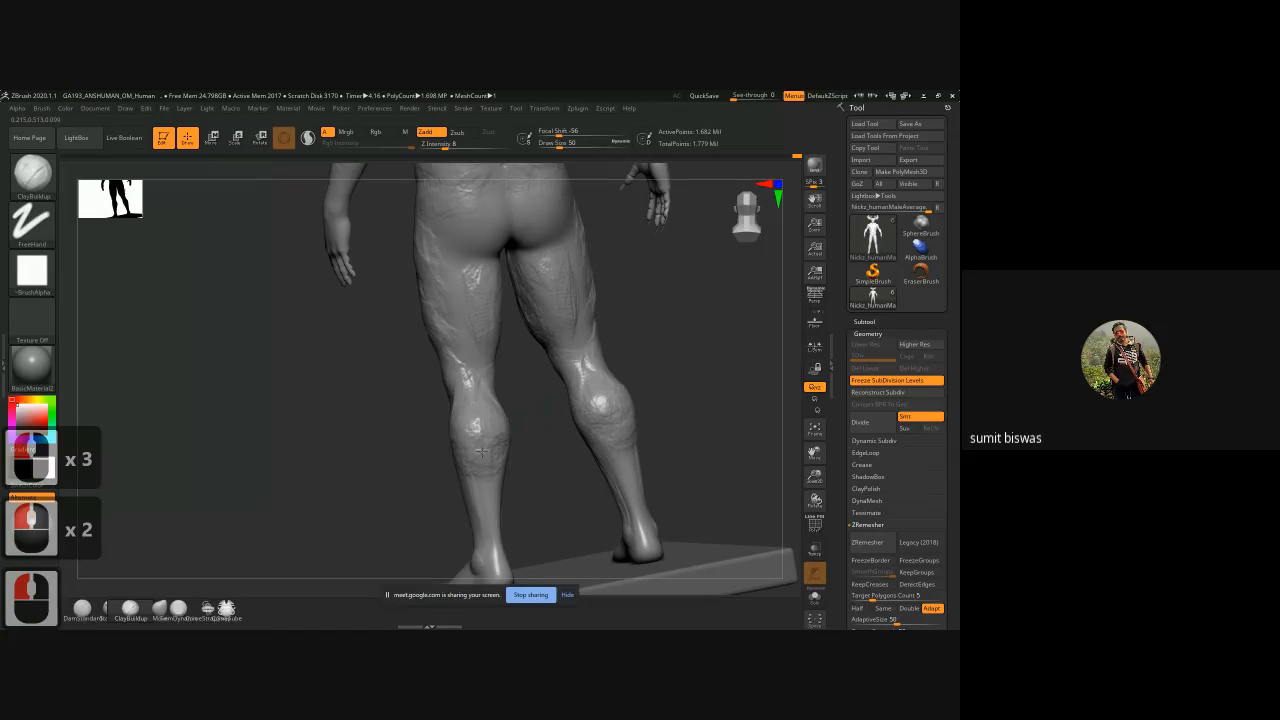
left_click(600, 405)
left_click(505, 398)
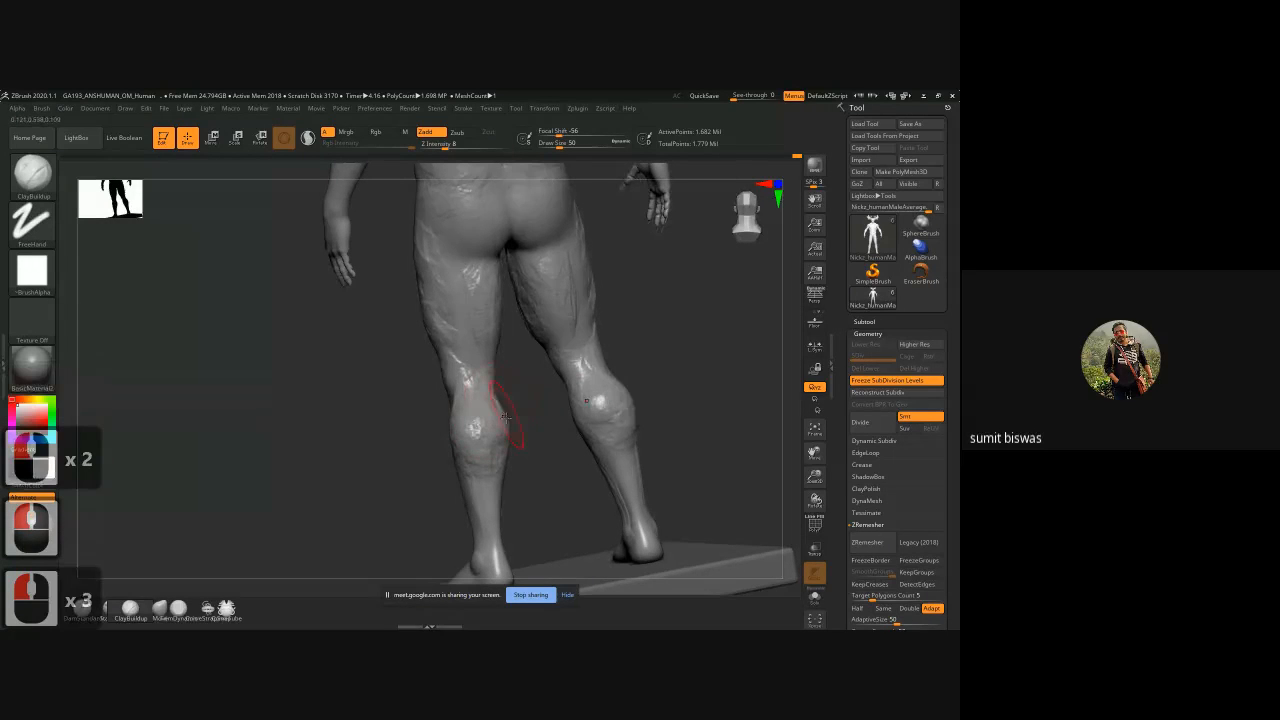
left_click(470, 408)
left_click_drag(449, 350, 469, 355)
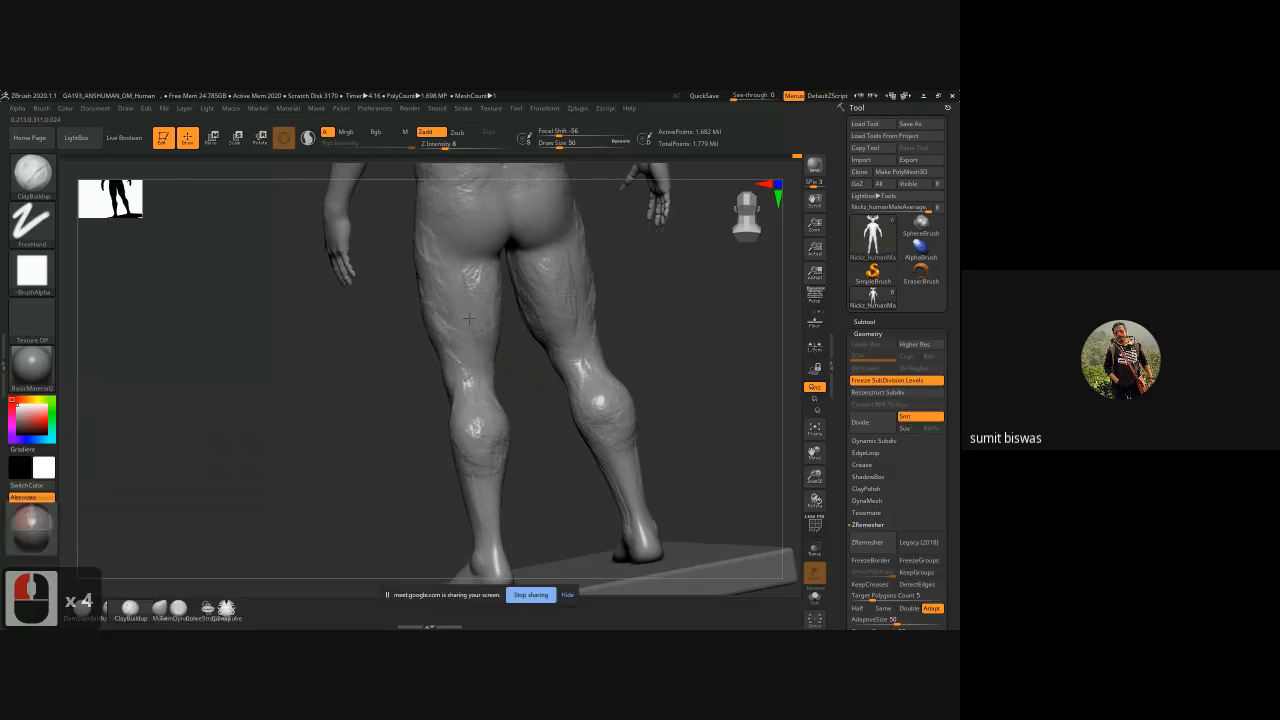
Step: Build up the back of the upper thighs and shape the buttocks above them
mouse_move(466, 284)
left_mouse_down()
mouse_move(456, 292)
mouse_move(461, 270)
mouse_move(470, 288)
left_mouse_up()
mouse_move(508, 245)
left_mouse_down()
mouse_move(474, 230)
mouse_move(483, 218)
left_mouse_up()
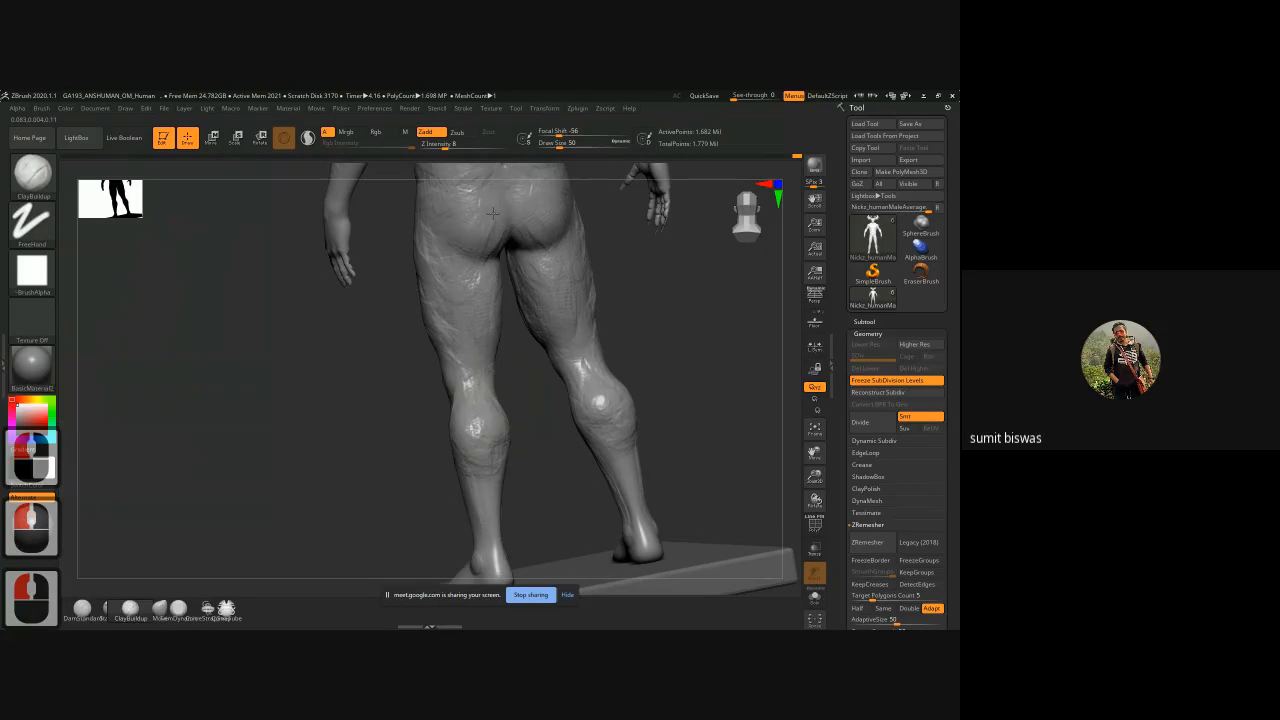
right_click_drag(484, 224, 442, 300, "alt")
left_click_drag(442, 300, 432, 302)
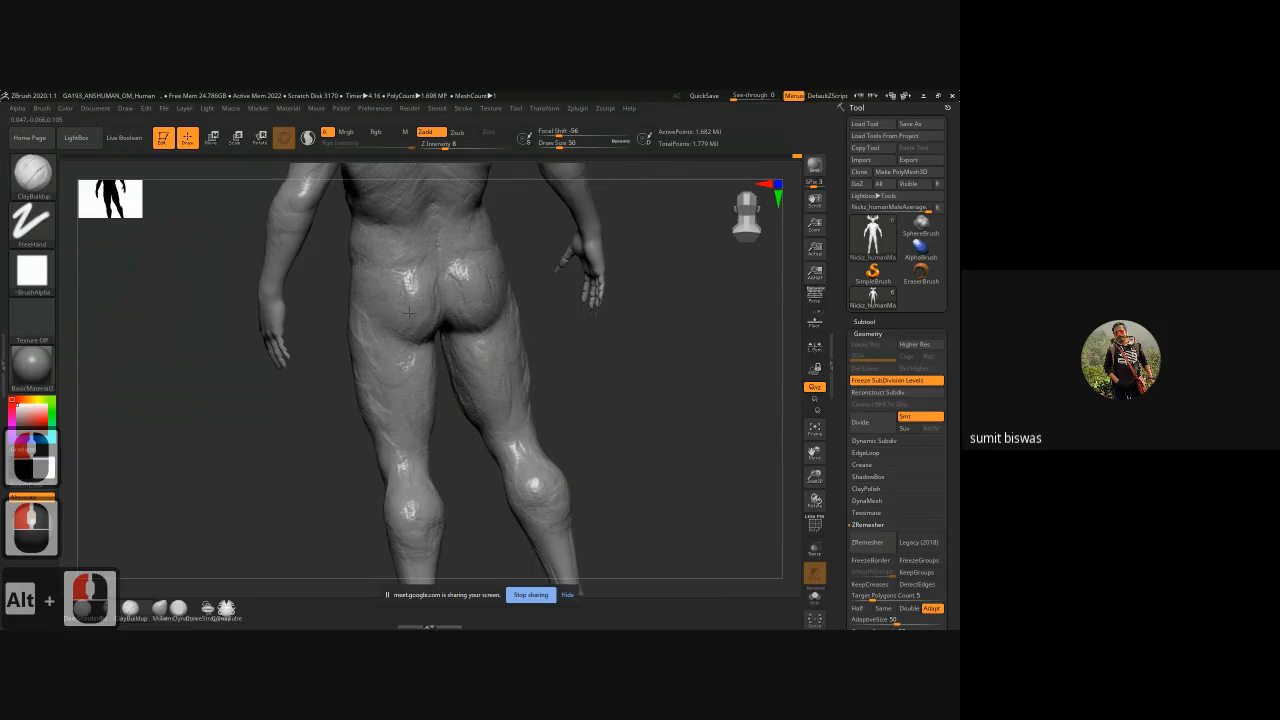
mouse_move(405, 302)
left_mouse_down("alt")
mouse_move(380, 286)
mouse_move(406, 264)
mouse_move(396, 256)
mouse_move(421, 280)
mouse_move(425, 325)
left_mouse_up("alt")
mouse_move(424, 278)
left_mouse_down()
mouse_move(370, 281)
mouse_move(391, 270)
mouse_move(409, 350)
left_mouse_up()
Step: Refine the outer side of the calf muscle just below the knee
left_click_drag(618, 348, 500, 380)
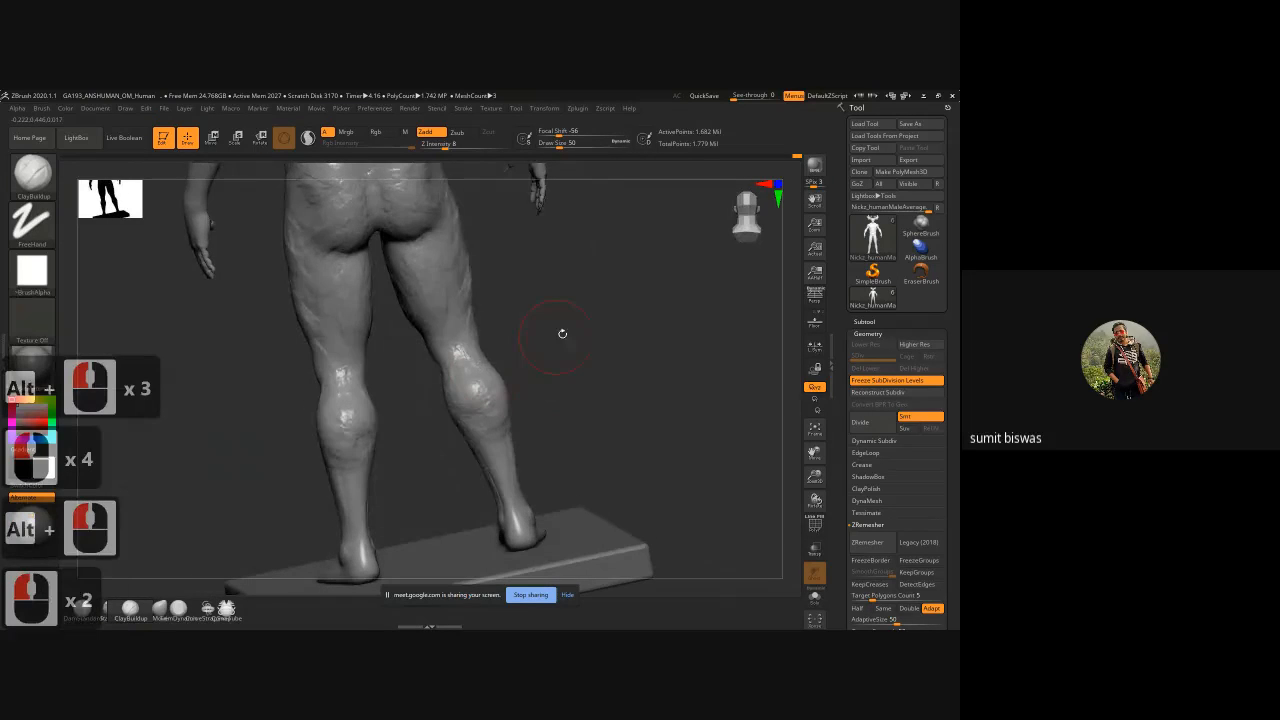
left_click_drag(560, 331, 491, 354)
left_click_drag(569, 340, 488, 357)
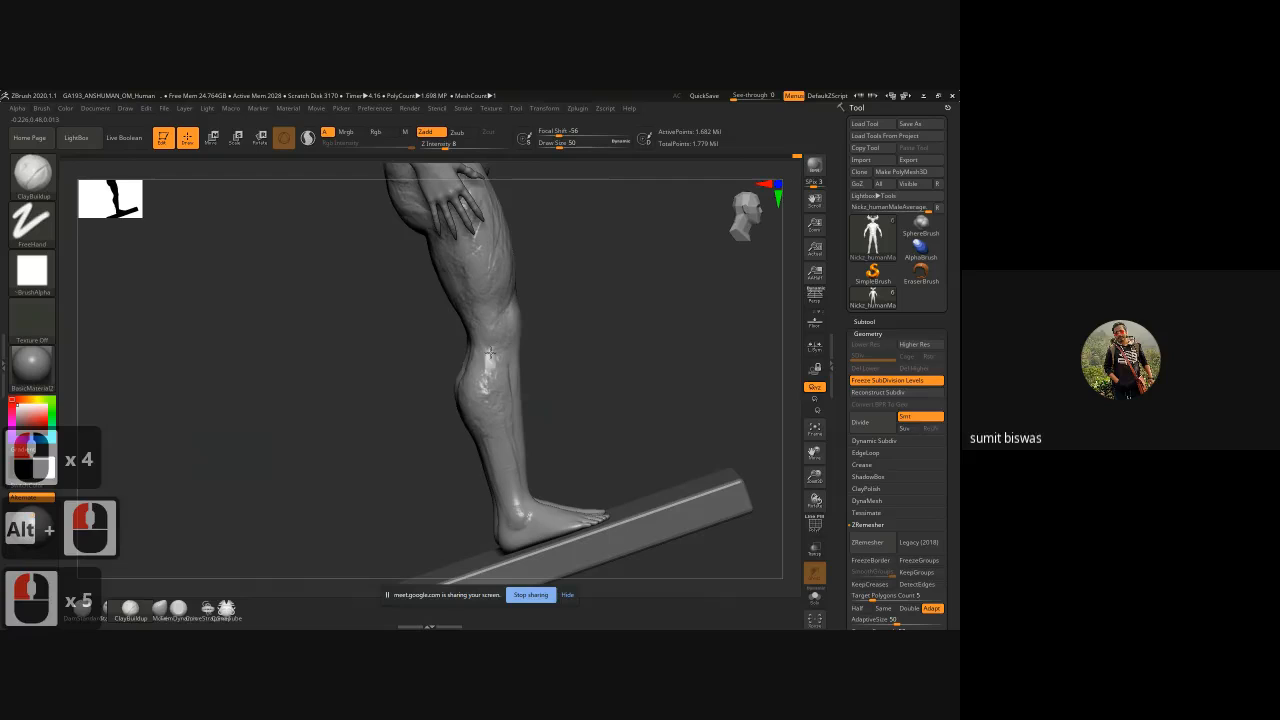
left_click_drag(598, 326, 366, 383, "alt")
mouse_move(490, 368)
left_mouse_down()
mouse_move(449, 348)
mouse_move(500, 383)
left_mouse_up()
mouse_move(453, 376)
left_mouse_down()
mouse_move(519, 391)
mouse_move(488, 441)
mouse_move(486, 355)
mouse_move(557, 352)
left_mouse_up()
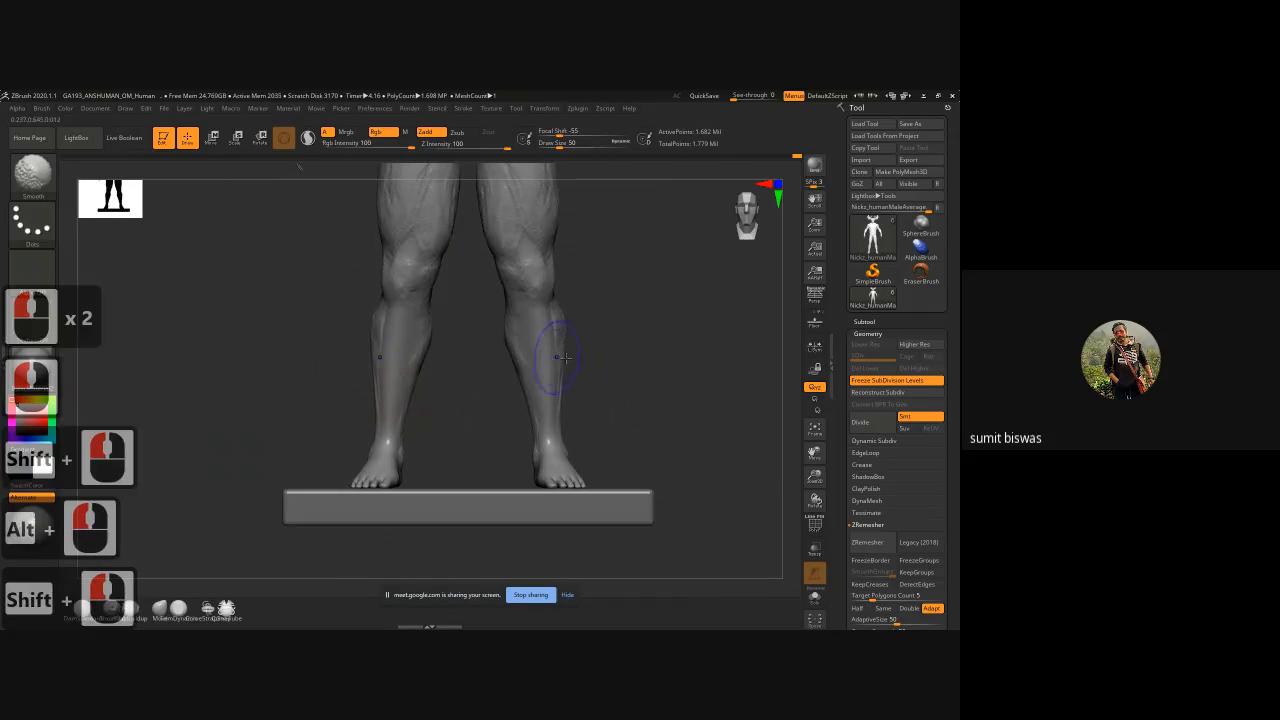
Step: Reduce the brush's draw size to 22 and build up the Achilles tendon down to the heel
right_click_drag(638, 395, 541, 373, "ctrl")
mouse_move(553, 331)
left_mouse_down("alt")
mouse_move(546, 356)
mouse_move(445, 384)
mouse_move(523, 391)
mouse_move(525, 331)
left_mouse_up("alt")
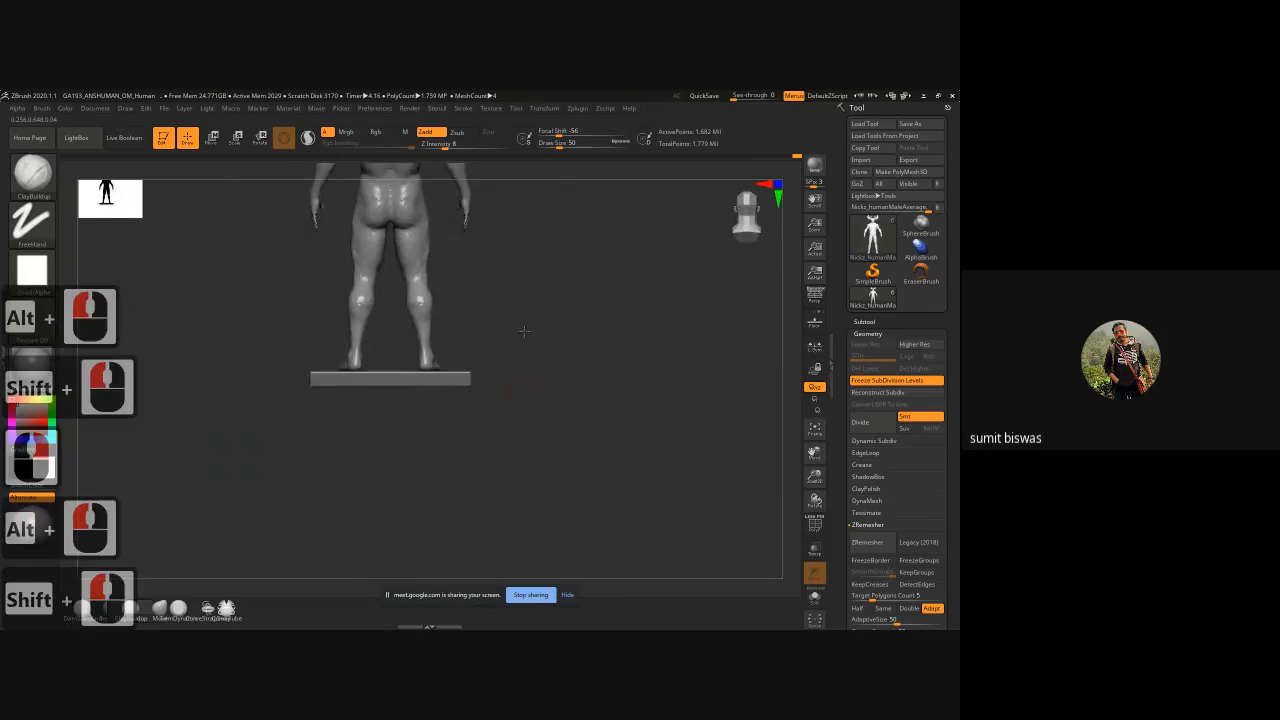
right_click_drag(525, 331, 486, 469, "ctrl")
key("bracketleft")
key("bracketleft")
key("bracketleft")
key("bracketleft")
key("bracketleft")
key("bracketleft")
key("bracketleft")
key("bracketleft")
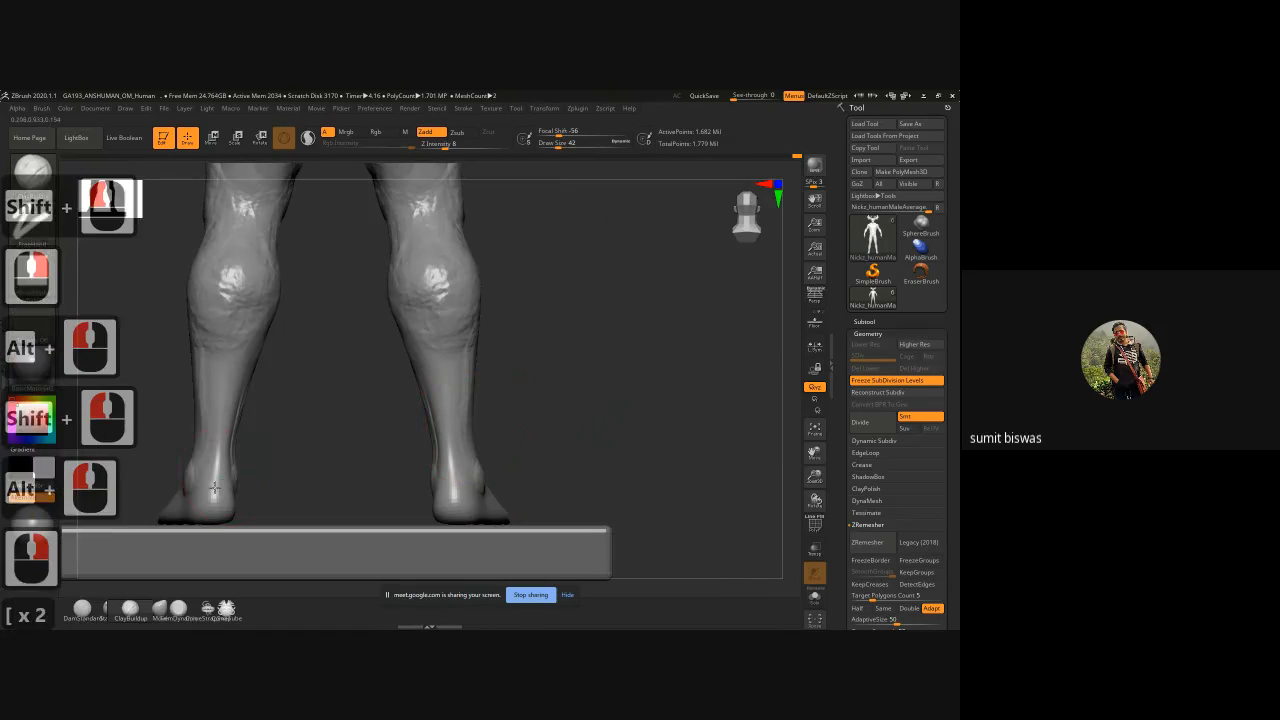
key("bracketleft")
key("bracketright")
left_click_drag(216, 440, 215, 488)
left_click_drag(219, 440, 217, 499)
Step: Build up the outer ankle bone beside the Achilles tendon
left_click_drag(272, 468, 335, 490)
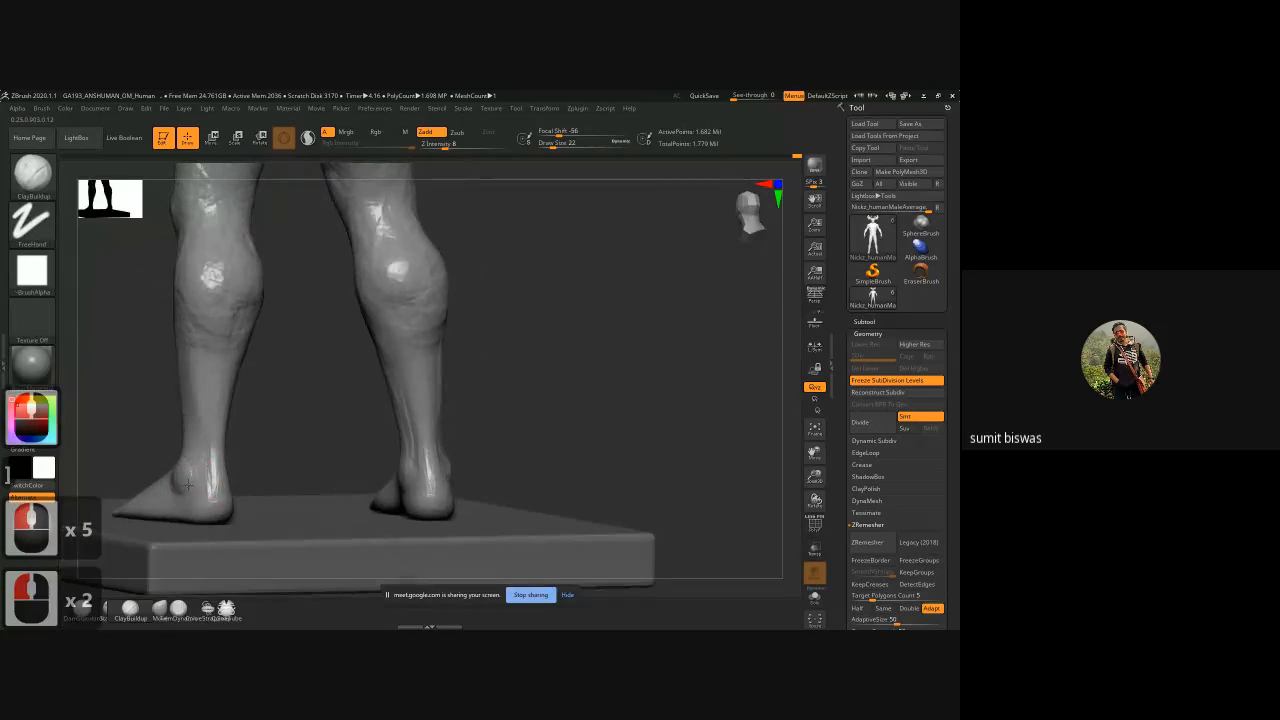
left_click_drag(191, 486, 185, 470)
left_click_drag(185, 470, 183, 486)
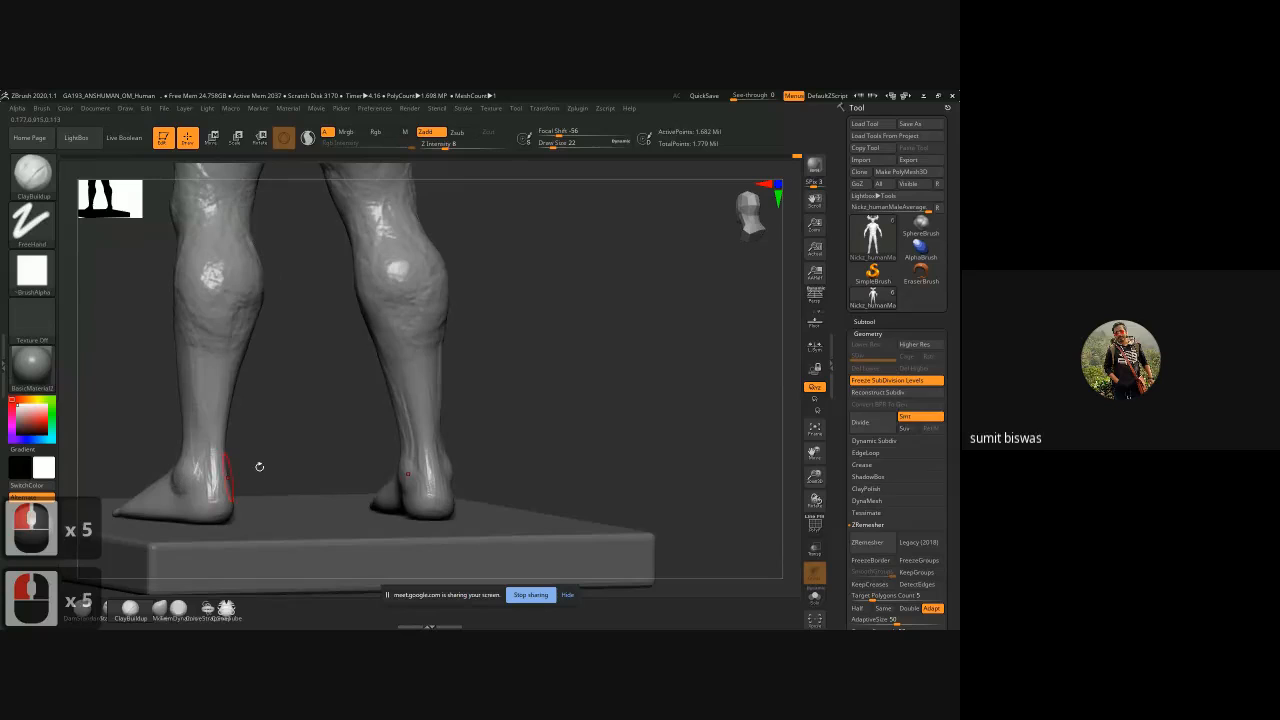
Step: Increase the brush's draw size to 30 and sculpt the top of the foot below the ankle
left_click_drag(257, 466, 306, 446)
left_click_drag(366, 404, 235, 422, "alt")
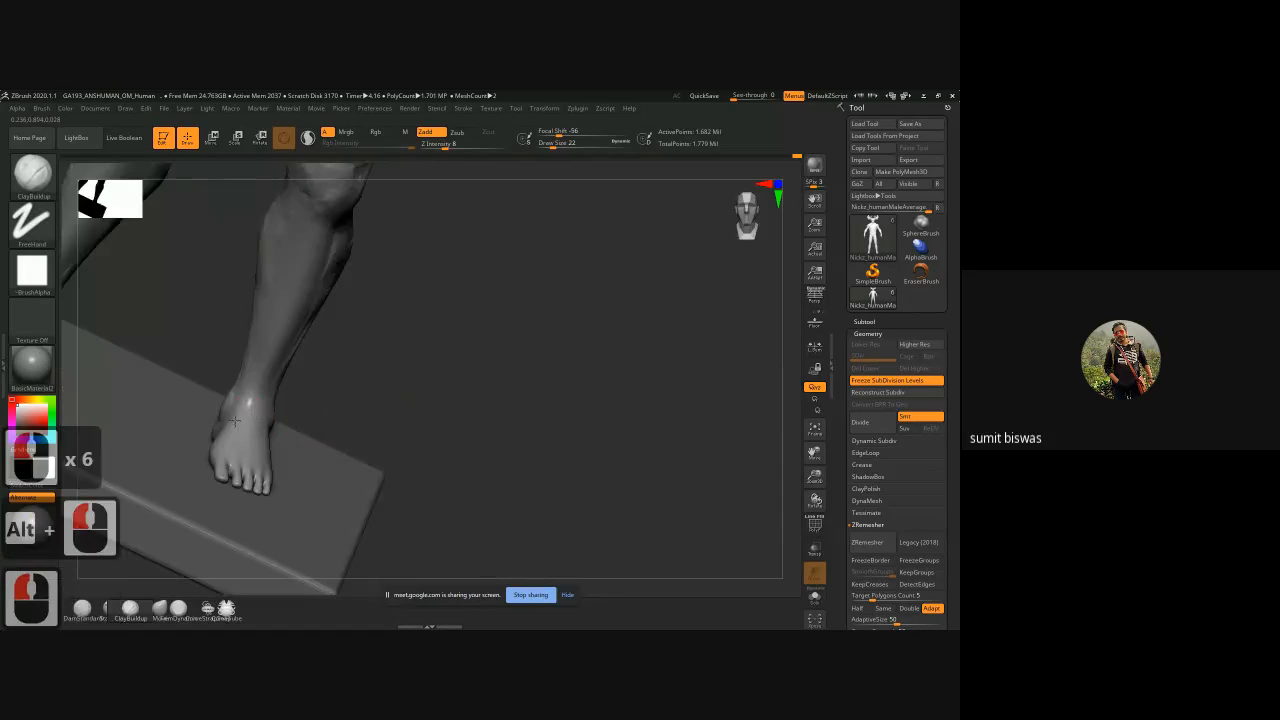
mouse_move(318, 385)
left_mouse_down()
mouse_move(308, 432)
mouse_move(250, 409)
mouse_move(238, 432)
mouse_move(248, 456)
left_mouse_up()
key("]")
key("]")
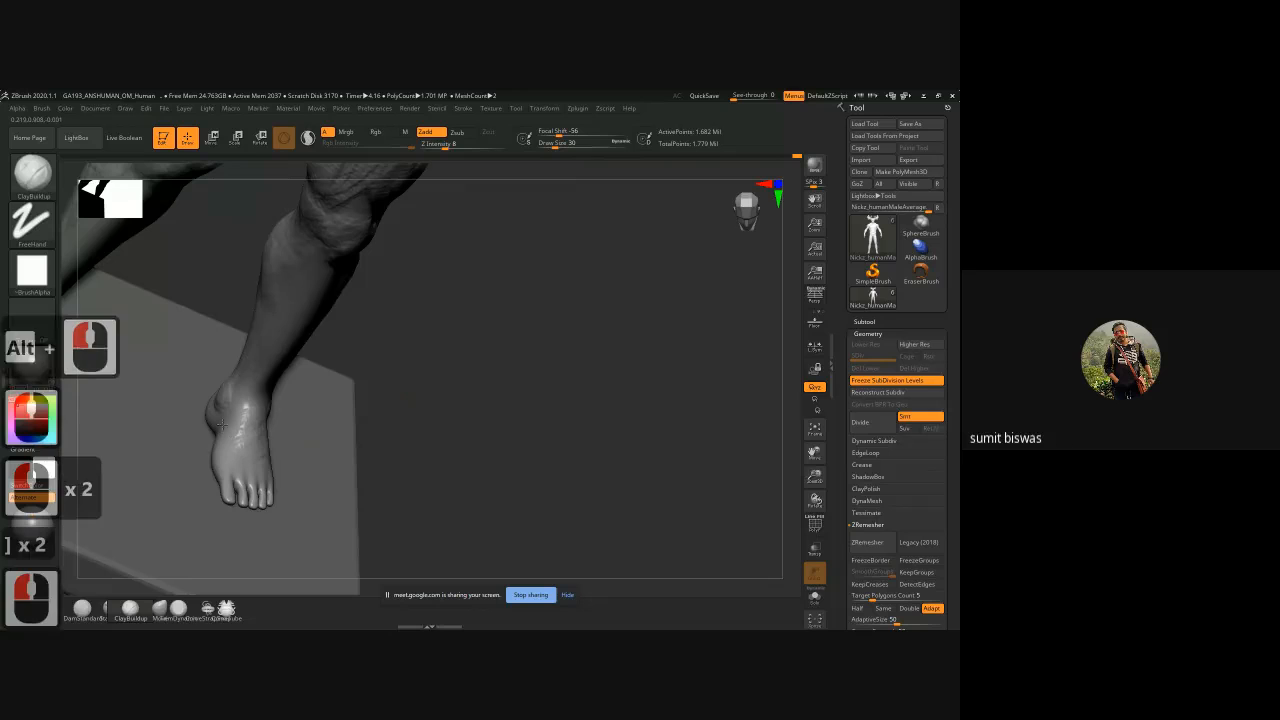
left_click_drag(442, 403, 258, 425)
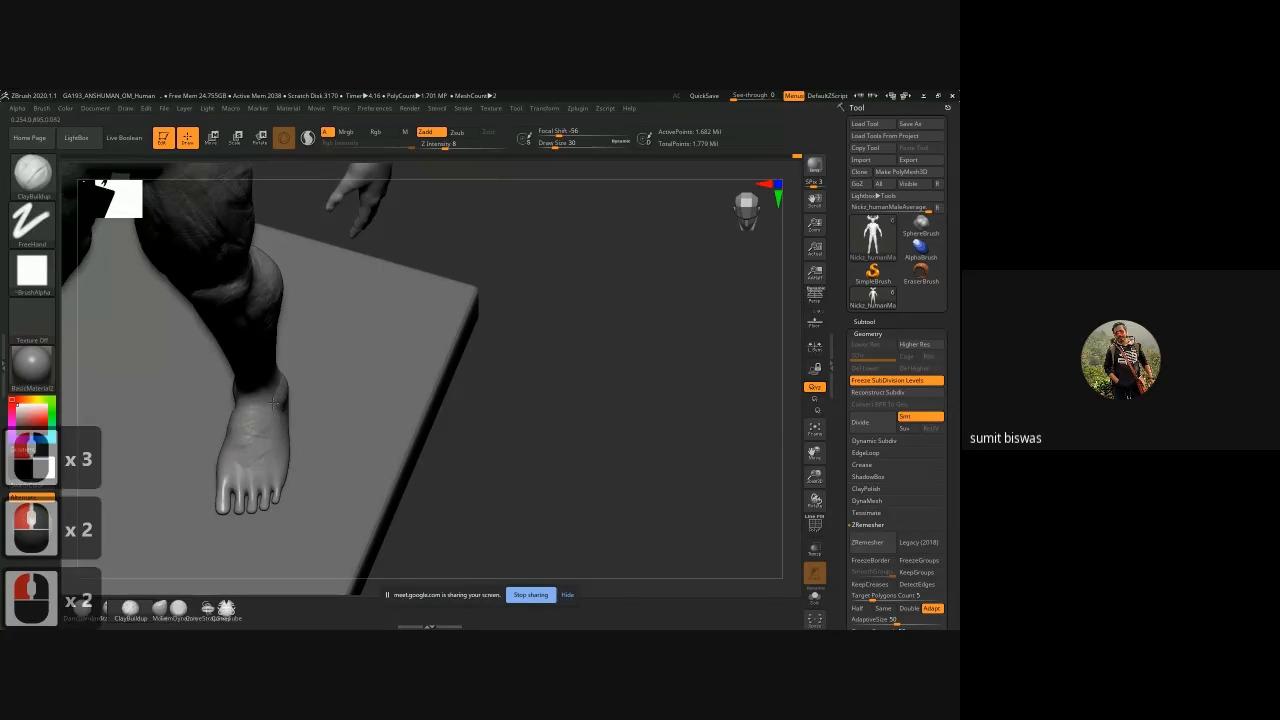
mouse_move(561, 423)
left_mouse_down()
mouse_move(402, 434)
mouse_move(291, 414)
mouse_move(280, 446)
mouse_move(253, 400)
mouse_move(266, 420)
left_mouse_up()
left_click_drag(506, 441, 523, 397, "shift")
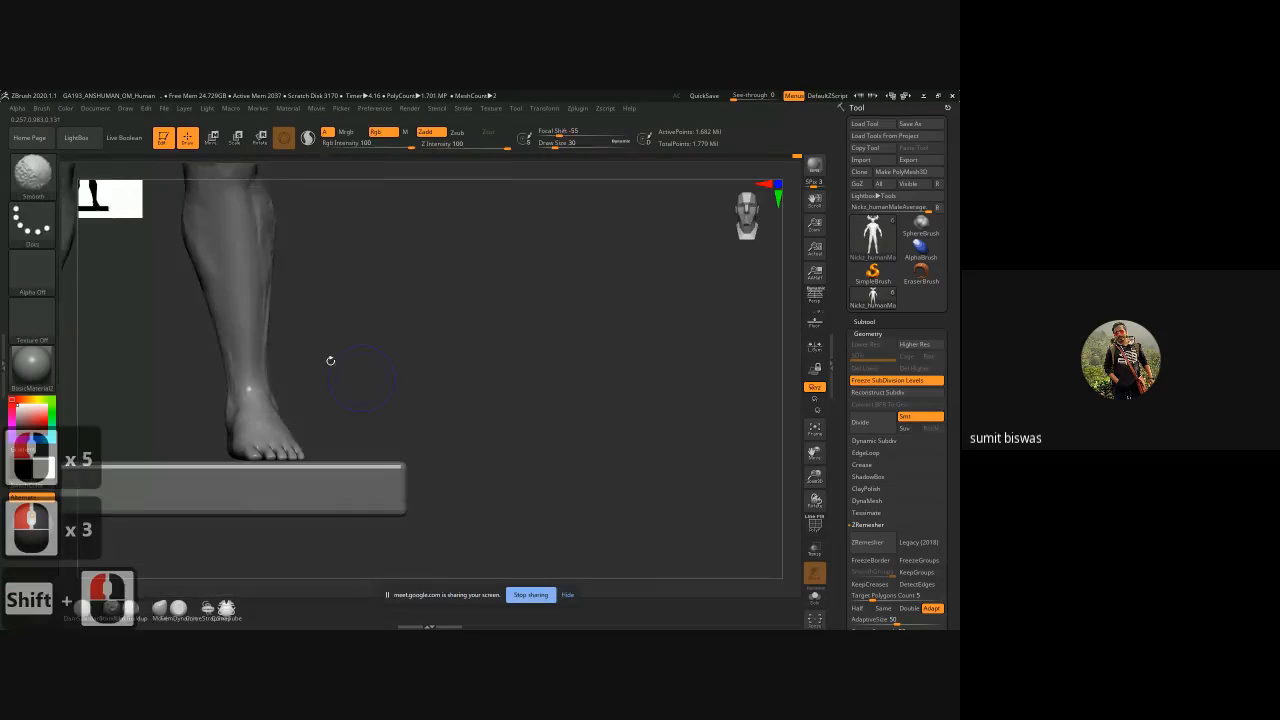
Step: Examine the whole figure from the front and the head, neck, shoulders and chest up close
left_click_drag(329, 360, 463, 343, "alt")
right_click_drag(560, 378, 477, 351, "ctrl")
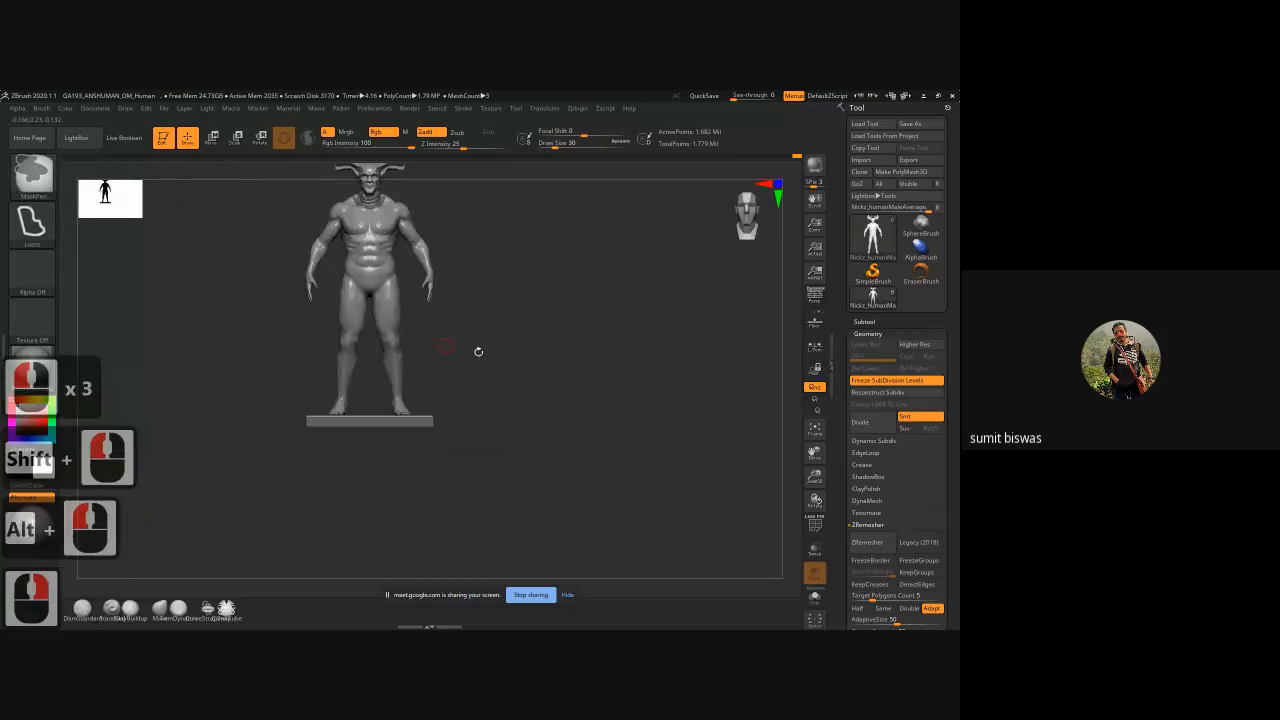
mouse_move(486, 346)
left_mouse_down("alt")
mouse_move(470, 377)
mouse_move(483, 331)
mouse_move(477, 349)
left_mouse_up("alt")
right_click_drag(477, 349, 497, 363, "ctrl")
left_click_drag(497, 363, 517, 506, "alt")
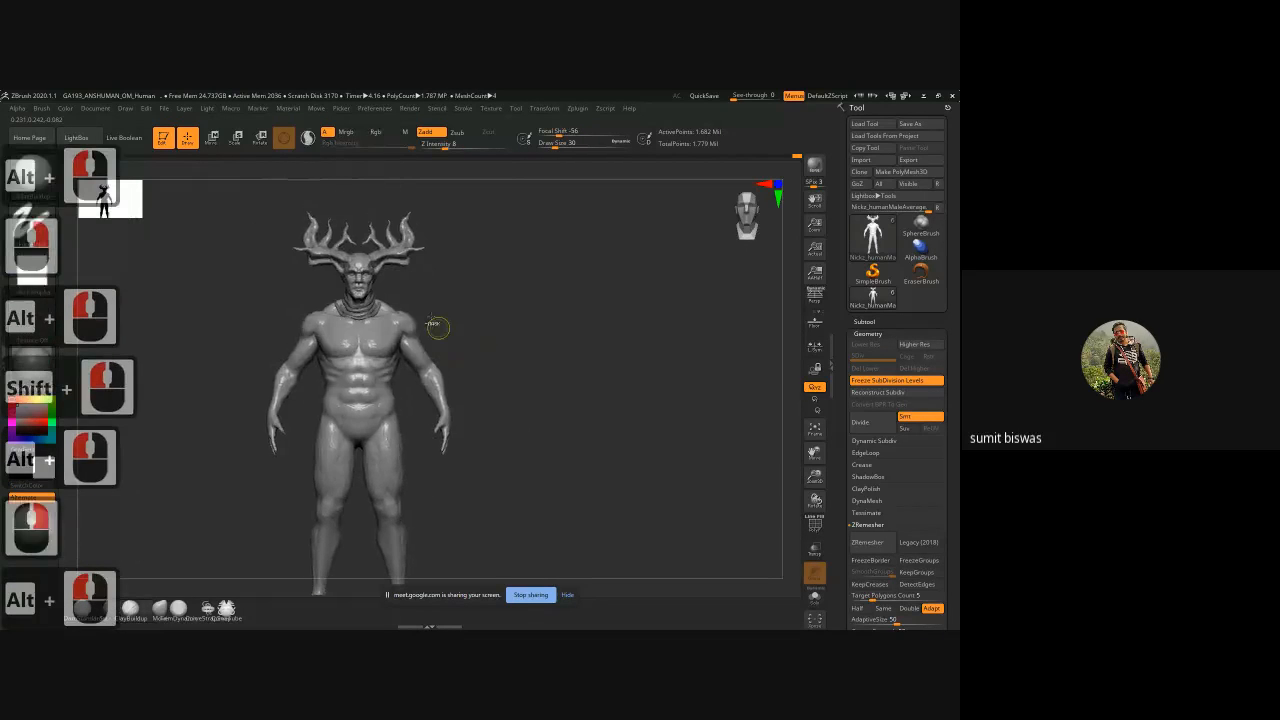
right_click_drag(437, 326, 479, 355, "ctrl")
left_click_drag(526, 251, 542, 500, "alt")
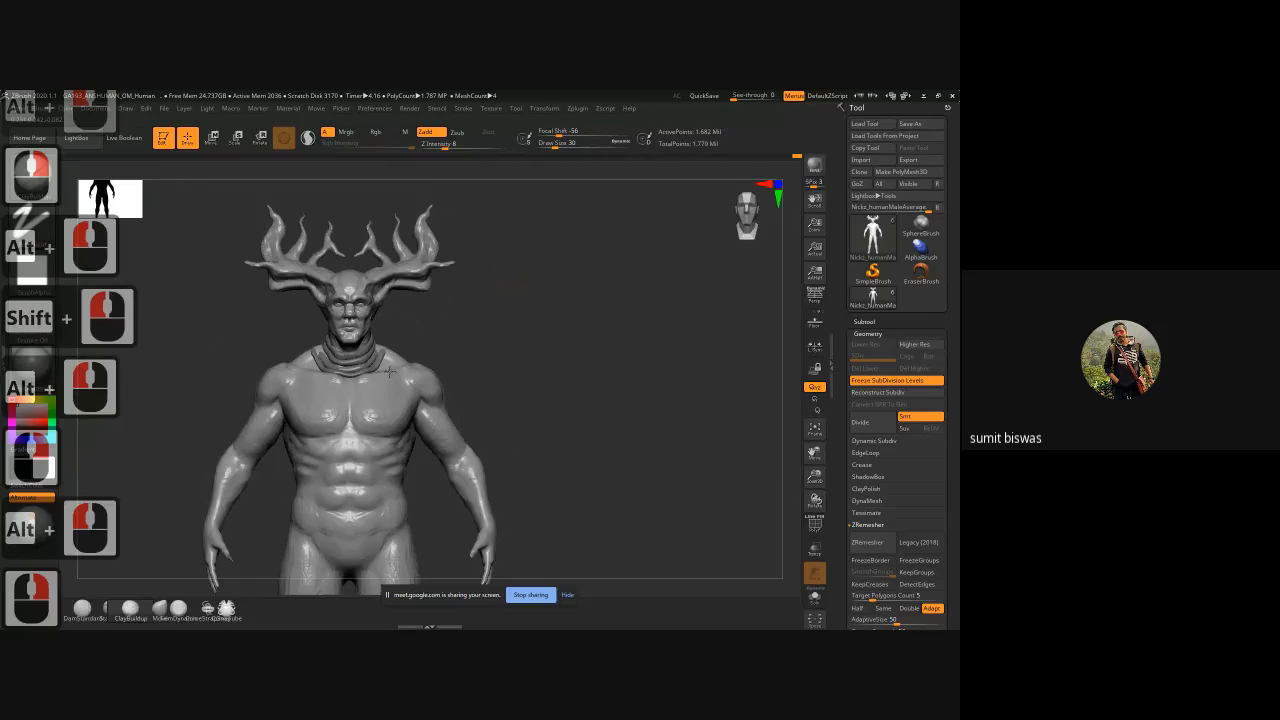
right_click_drag(389, 372, 478, 418, "ctrl")
mouse_move(574, 254)
left_mouse_down("alt")
mouse_move(554, 243)
mouse_move(485, 385)
mouse_move(538, 340)
left_mouse_up("alt")
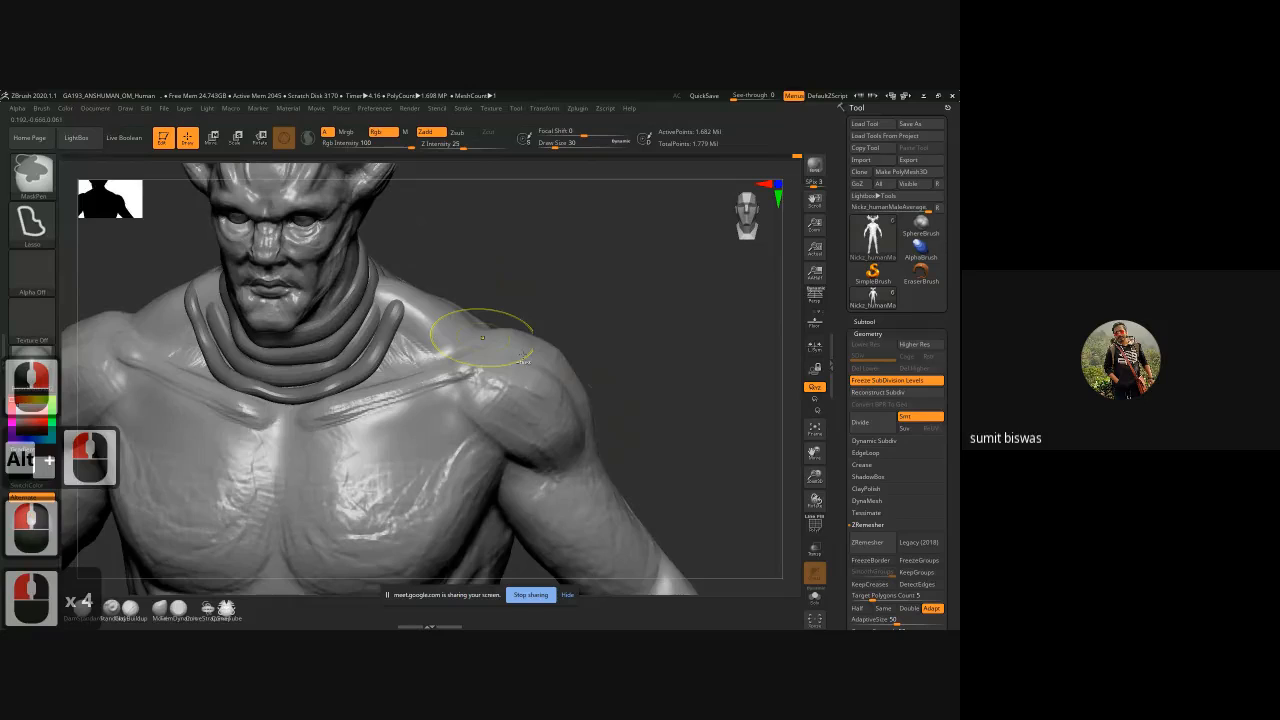
right_click_drag(524, 357, 592, 351, "ctrl")
left_click_drag(592, 351, 594, 323, "shift")
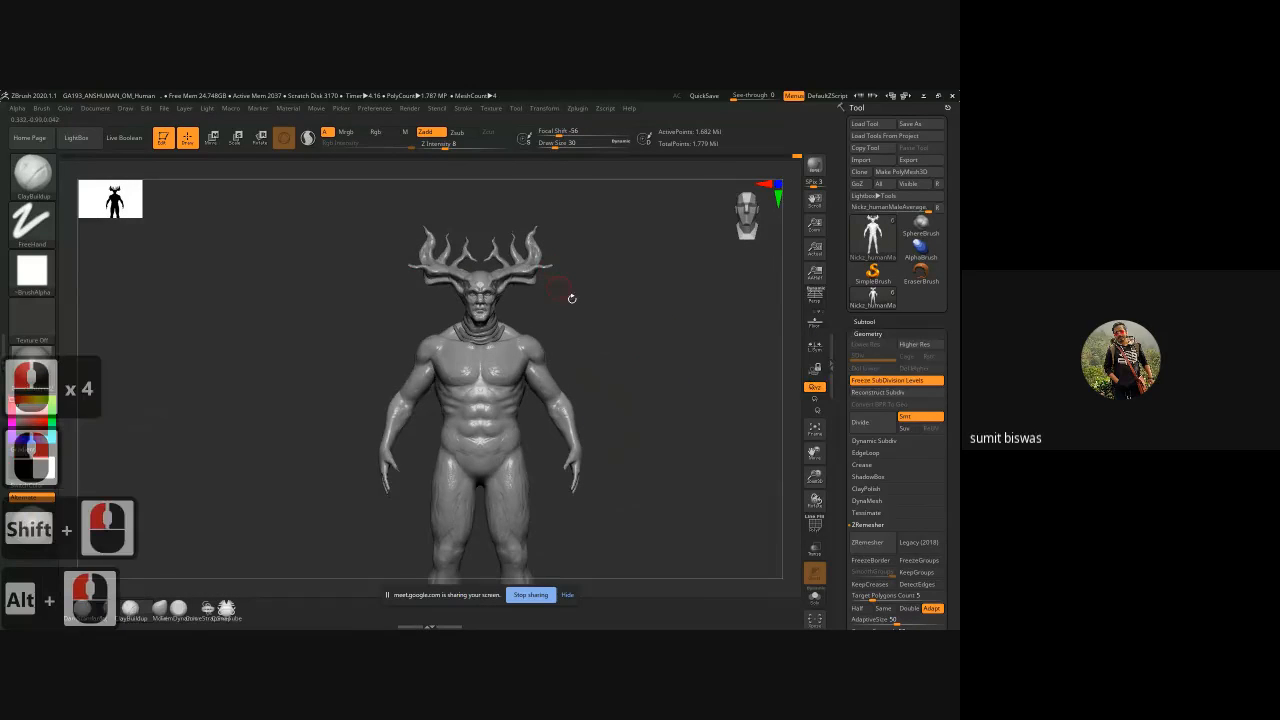
left_click_drag(646, 371, 620, 337, "alt")
mouse_move(623, 346)
right_mouse_down("ctrl")
mouse_move(583, 320)
mouse_move(560, 363)
right_mouse_up("ctrl")
left_click_drag(560, 363, 510, 428)
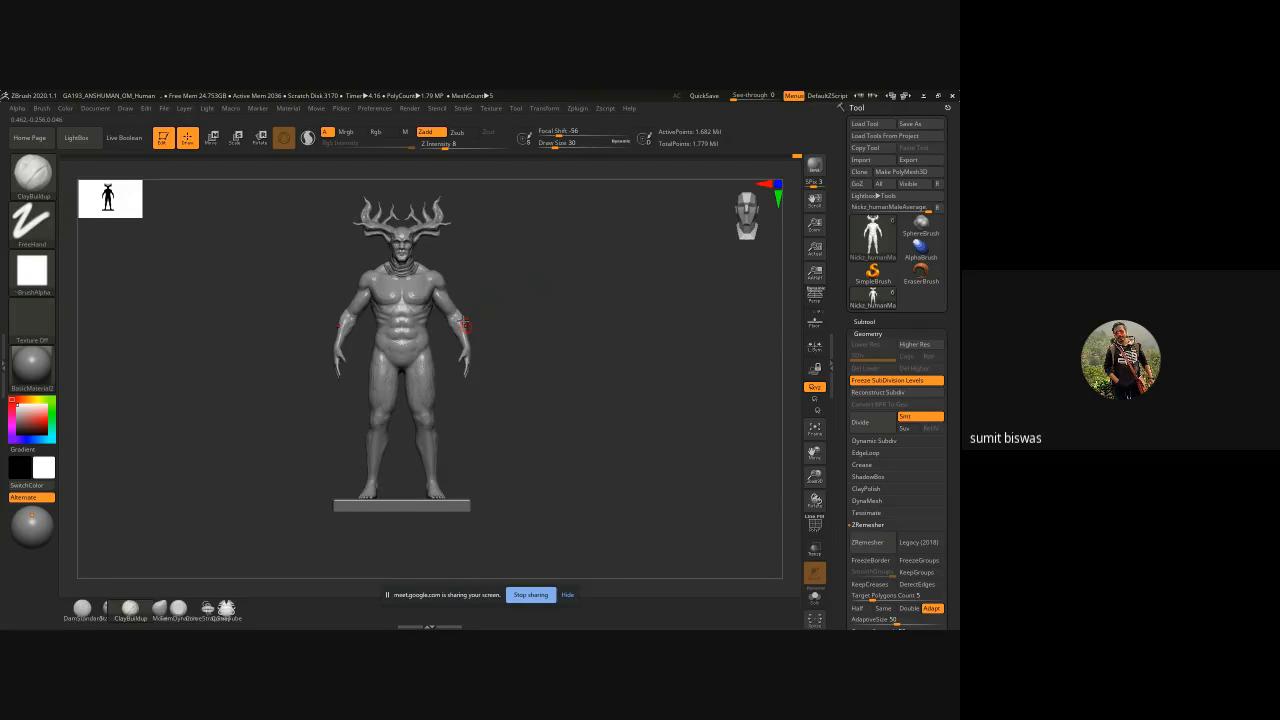
Step: Examine the figure's silhouette from the back and side, and the arm from shoulder to hand
mouse_move(464, 325)
right_mouse_down("shift")
mouse_move(526, 374)
mouse_move(438, 297)
right_mouse_up("shift")
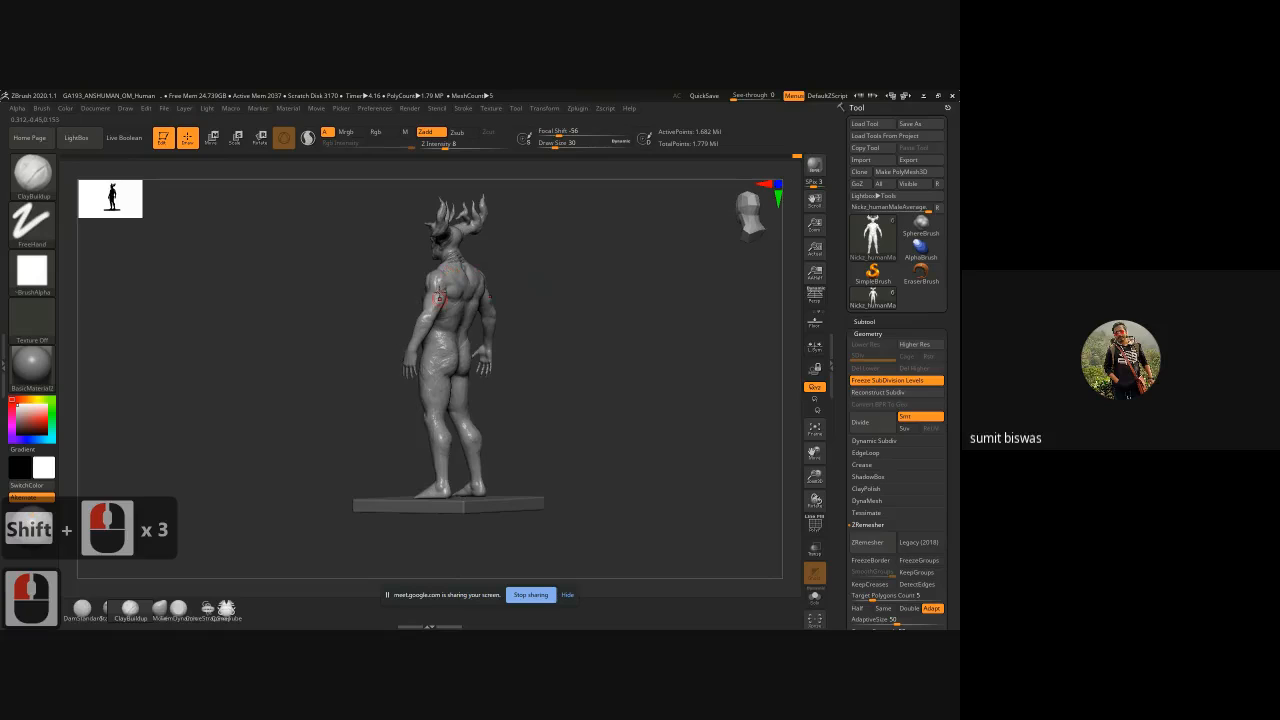
right_click_drag(333, 325, 371, 323, "shift")
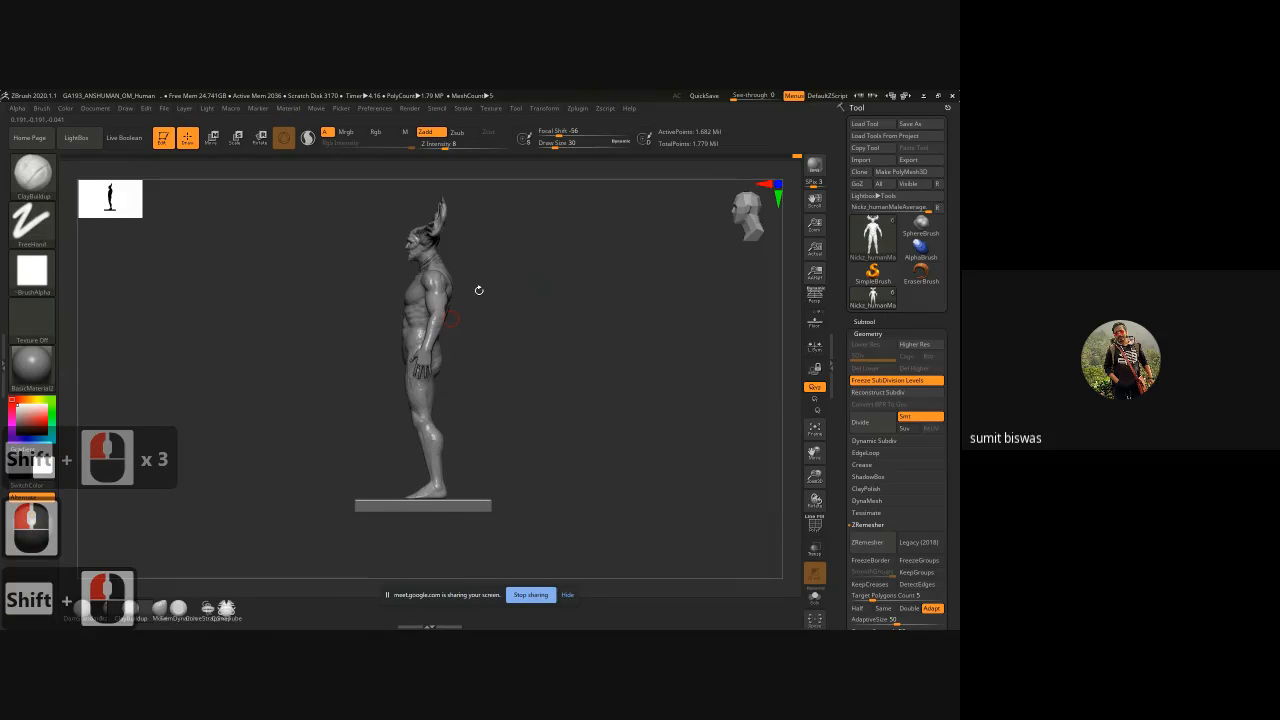
right_click_drag(479, 290, 483, 408, "shift")
key("alt+shift")
left_click_drag(507, 398, 443, 291, "alt")
right_click_drag(443, 291, 537, 433)
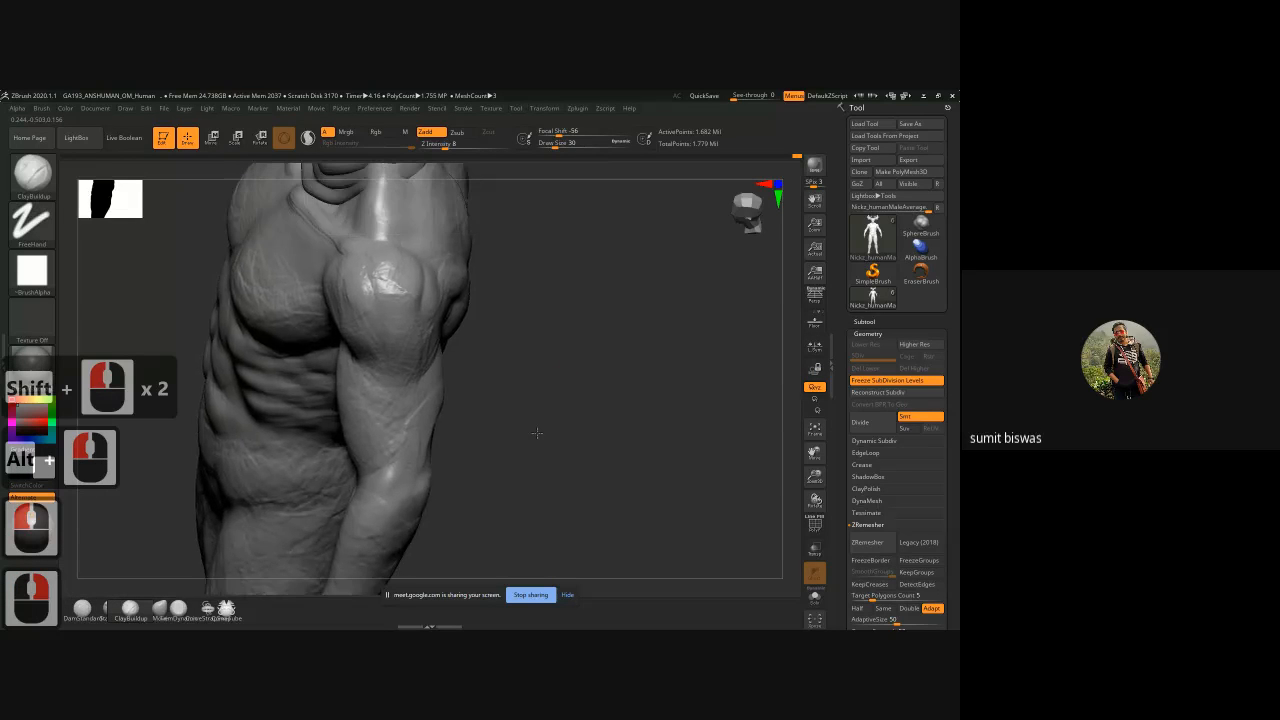
mouse_move(537, 433)
left_mouse_down()
mouse_move(480, 451)
mouse_move(497, 307)
mouse_move(511, 311)
mouse_move(389, 316)
left_mouse_up()
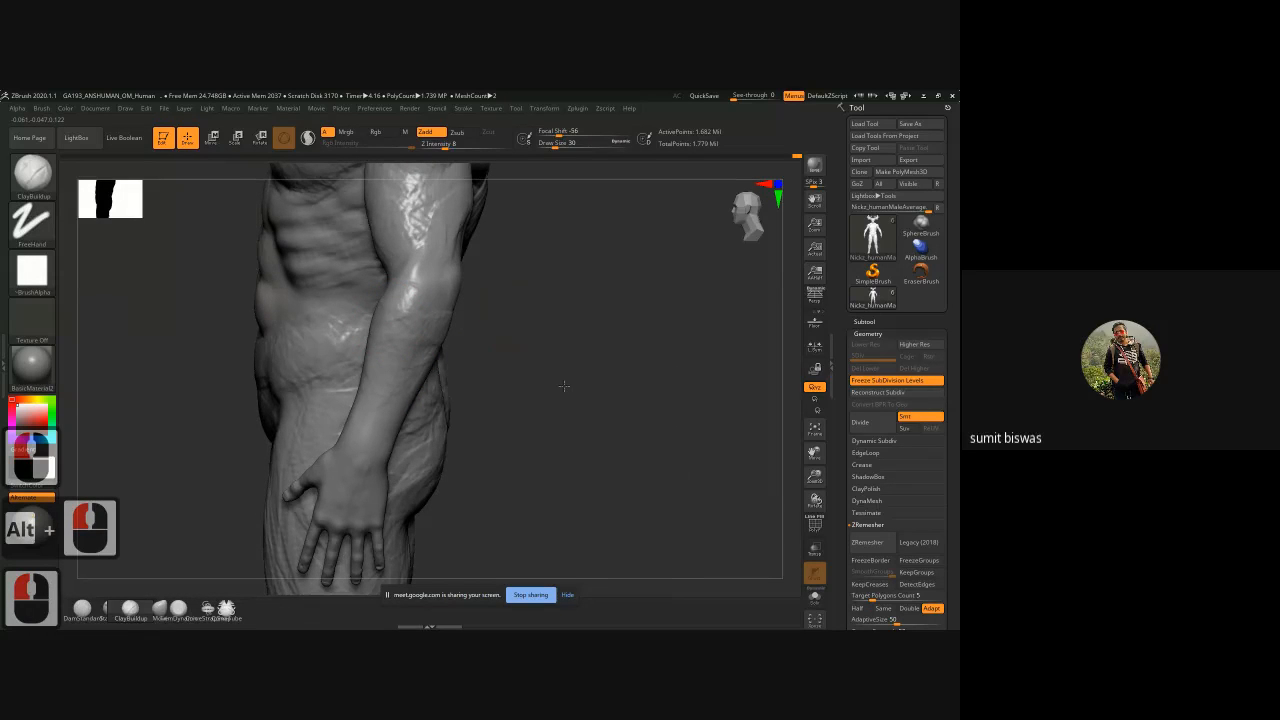
left_click_drag(564, 386, 609, 381)
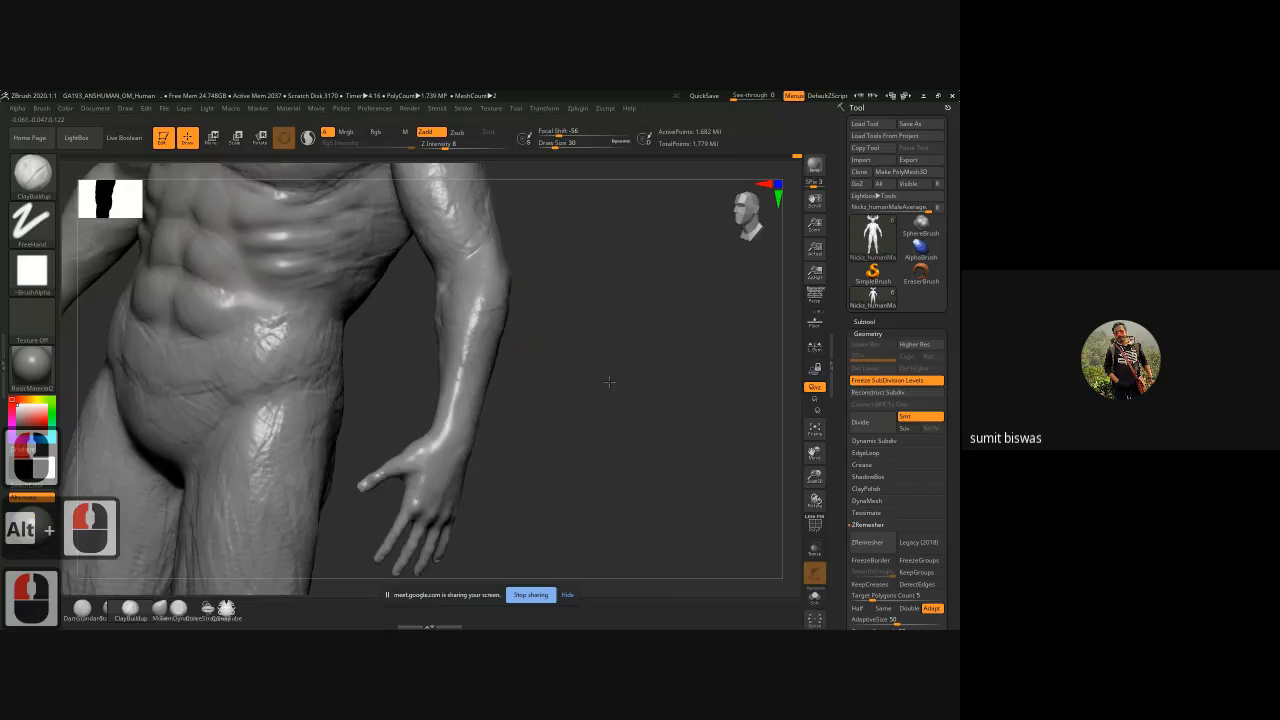
Step: Switch to the Move brush, set its draw size to 54 and reshape the forearm's contour just below the elbow
key("b")
key("m")
key("v")
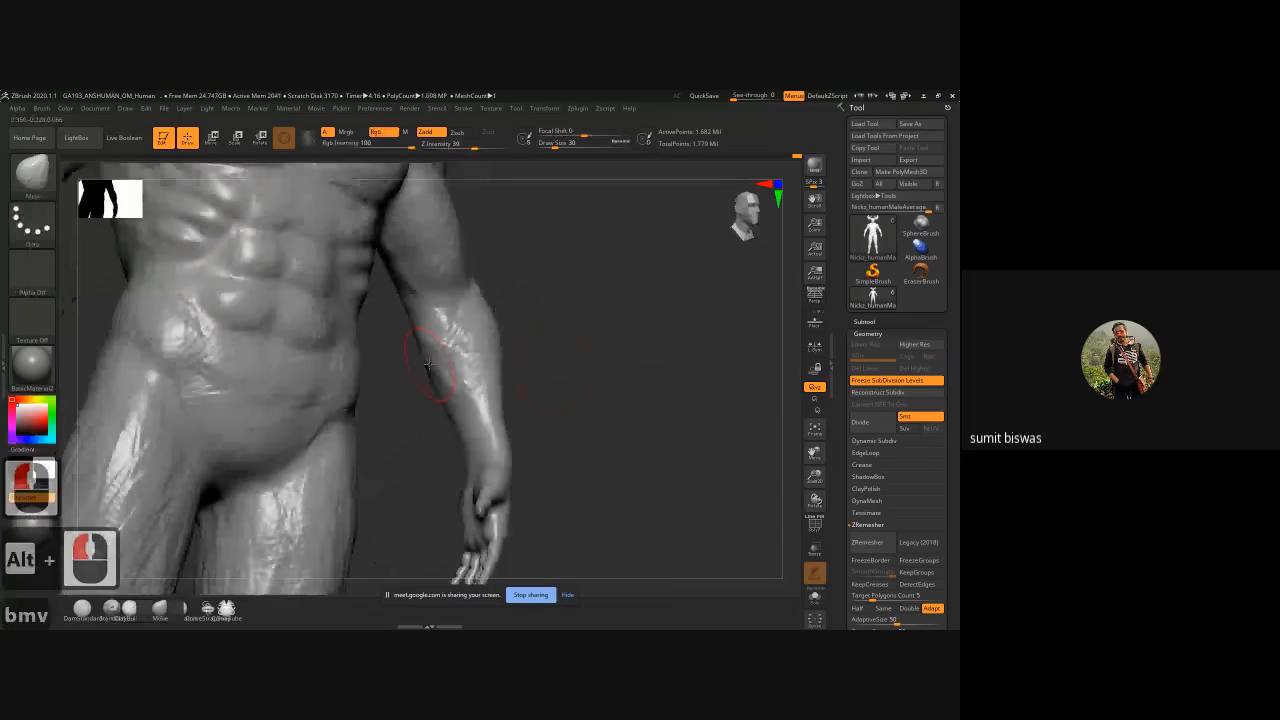
key("bracketleft")
key("bracketleft")
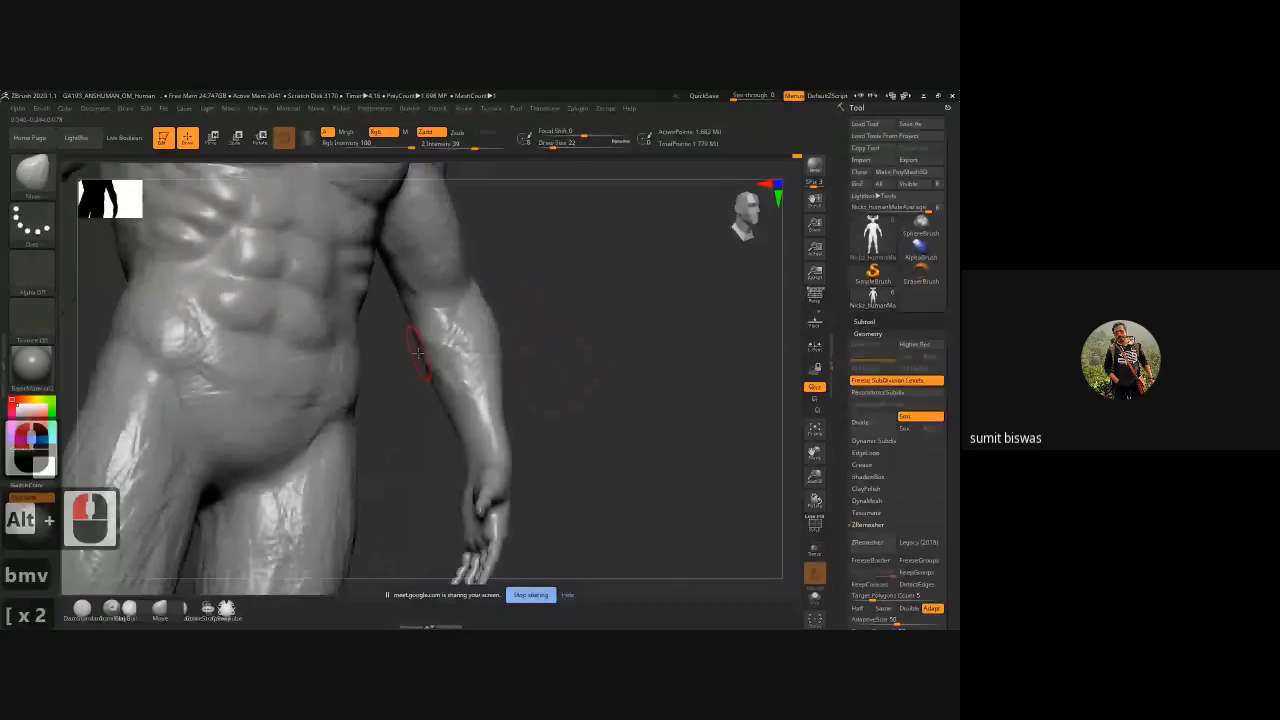
key("bracketleft")
key("bracketleft")
key("bracketleft")
key("bracketleft")
key("bracketleft")
key("bracketleft")
key("bracketleft")
key("bracketleft")
key("bracketleft")
key("bracketleft")
key("bracketleft")
key("bracketleft")
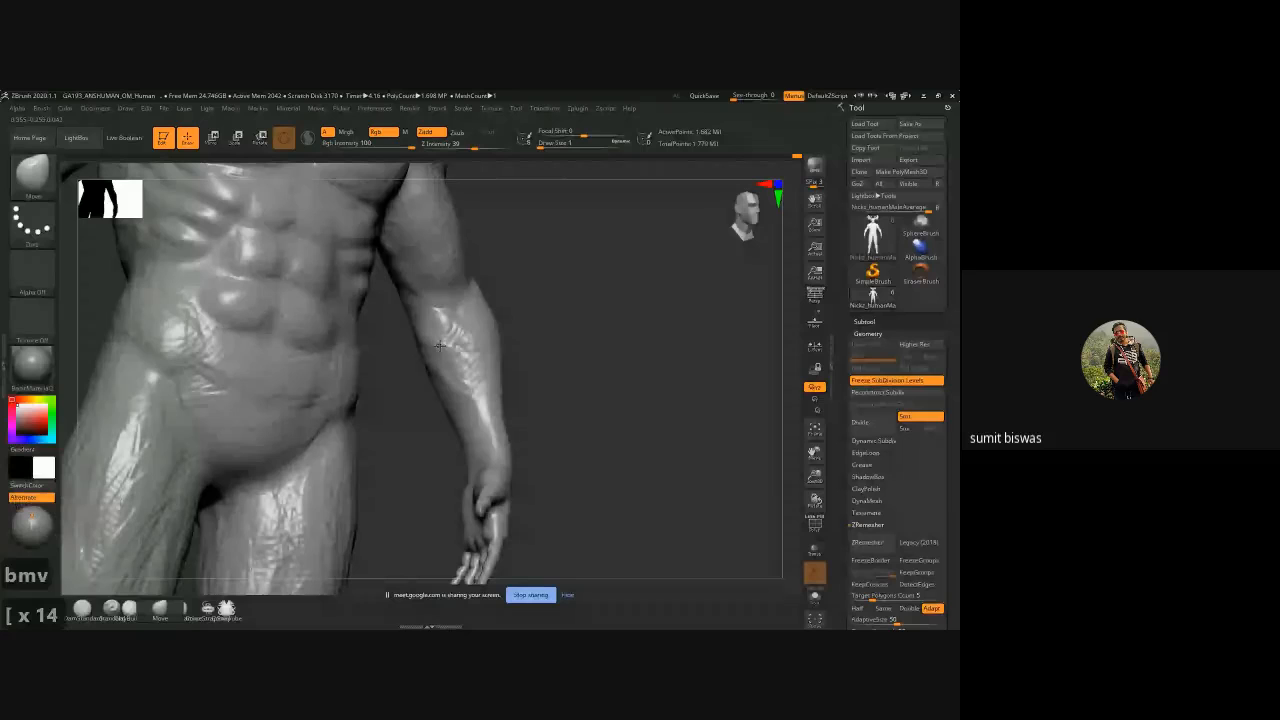
key("bracketright")
key("bracketright")
key("bracketright")
key("bracketright")
key("bracketright")
key("bracketright")
key("bracketright")
key("bracketright")
key("bracketright")
key("bracketright")
key("bracketright")
key("bracketright")
key("bracketright")
key("bracketright")
key("bracketright")
key("bracketright")
key("bracketright")
key("bracketright")
key("bracketright")
key("bracketright")
key("bracketleft")
key("bracketleft")
key("bracketleft")
key("bracketleft")
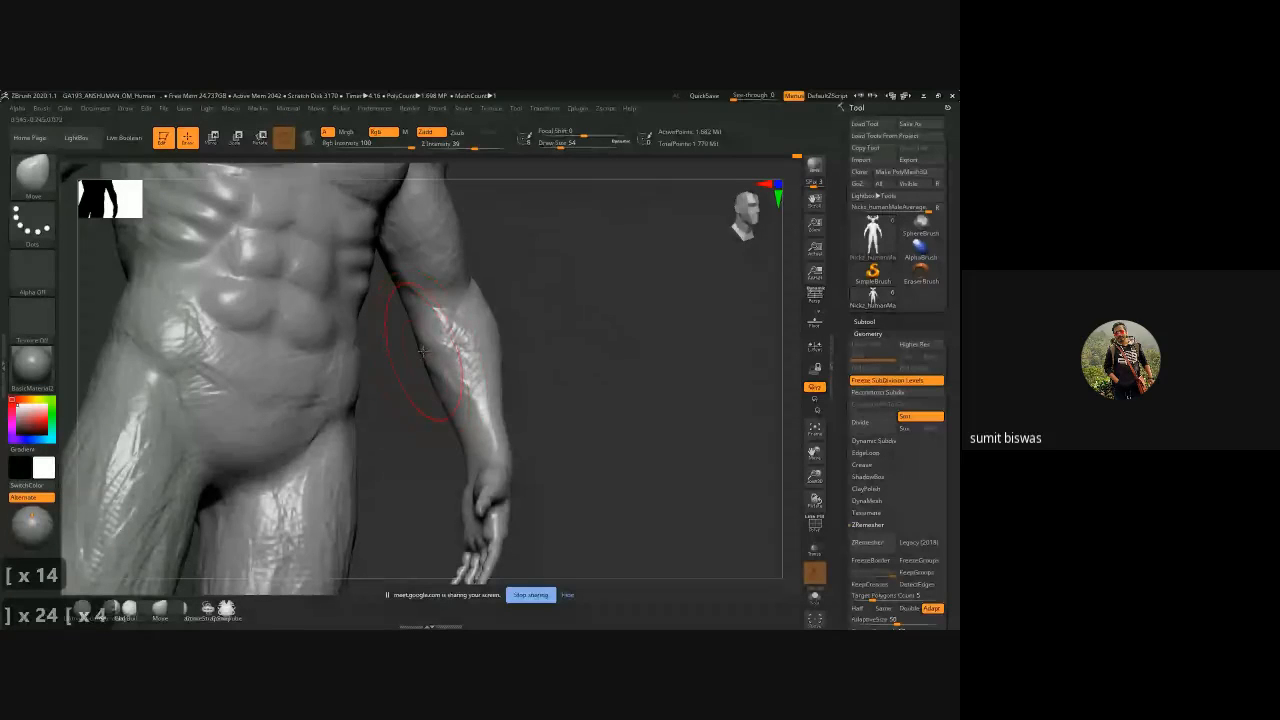
left_click_drag(410, 355, 493, 333)
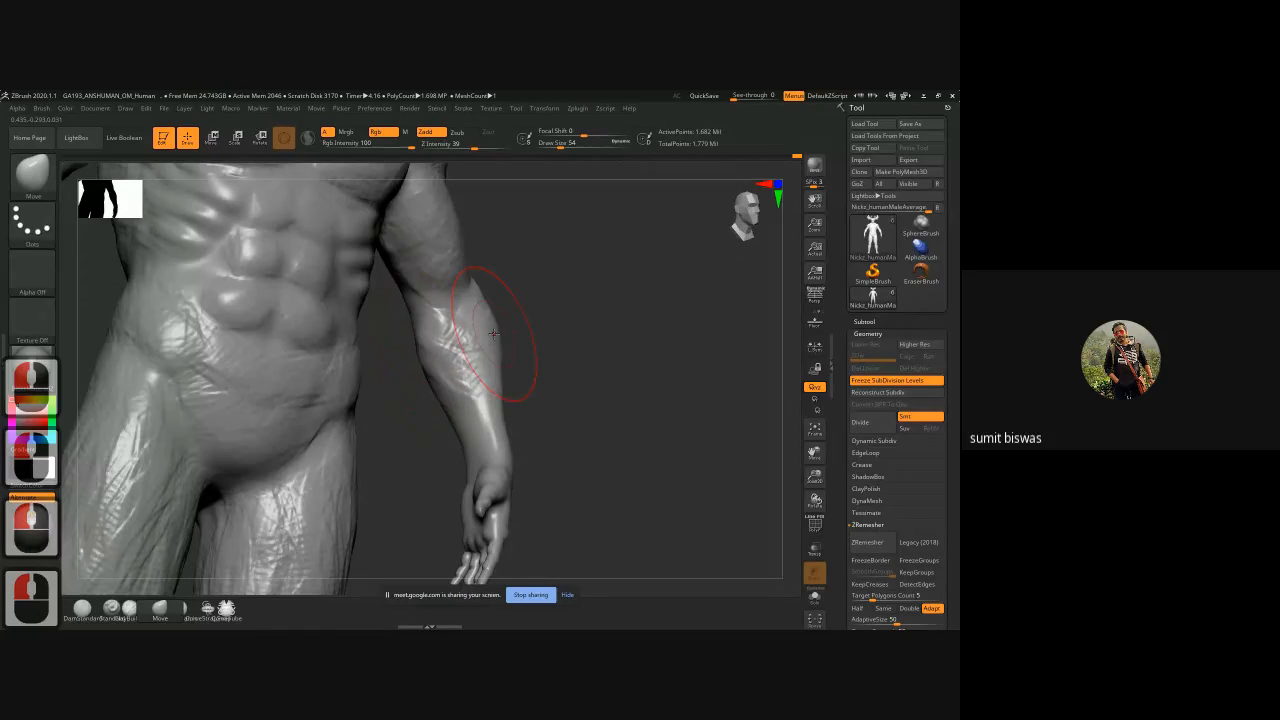
Step: Examine the whole figure's proportions from the front and from the back
right_click_drag(617, 374, 466, 354, "ctrl")
mouse_move(466, 354)
left_mouse_down()
mouse_move(509, 363)
mouse_move(480, 375)
left_mouse_up()
left_click_drag(503, 331, 501, 422, "alt")
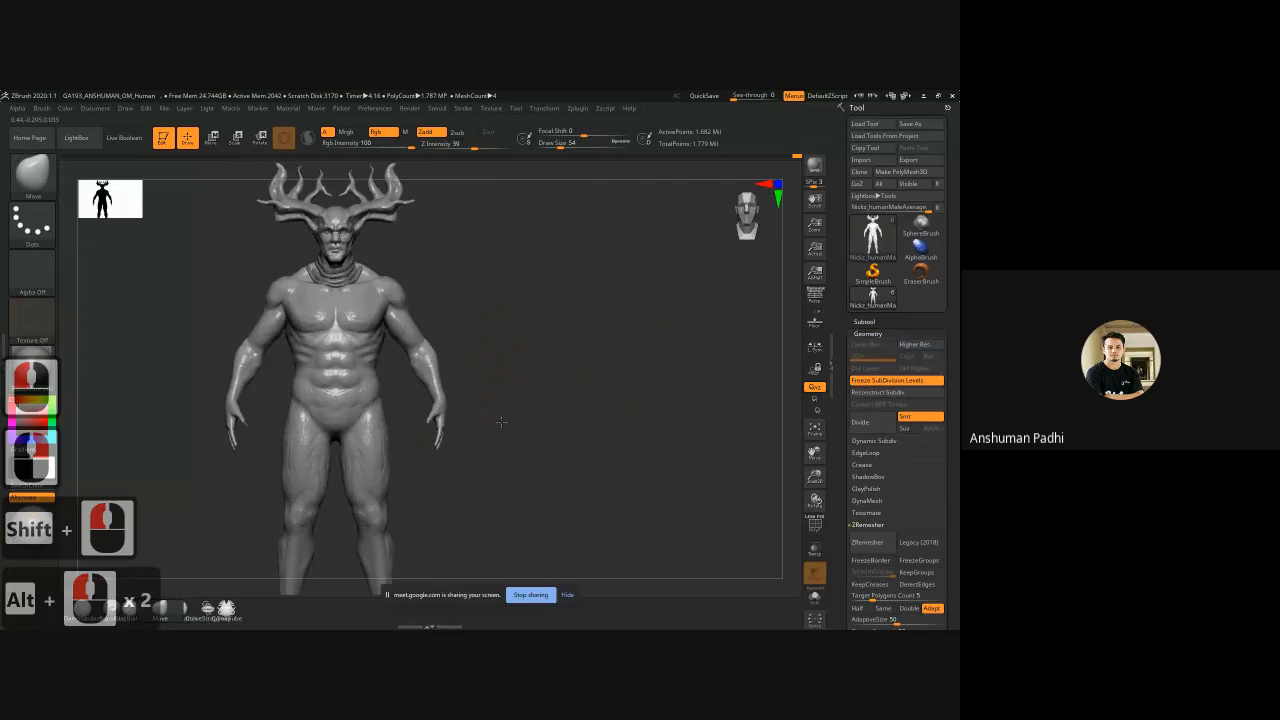
left_click(501, 422, "alt")
key("ctrl")
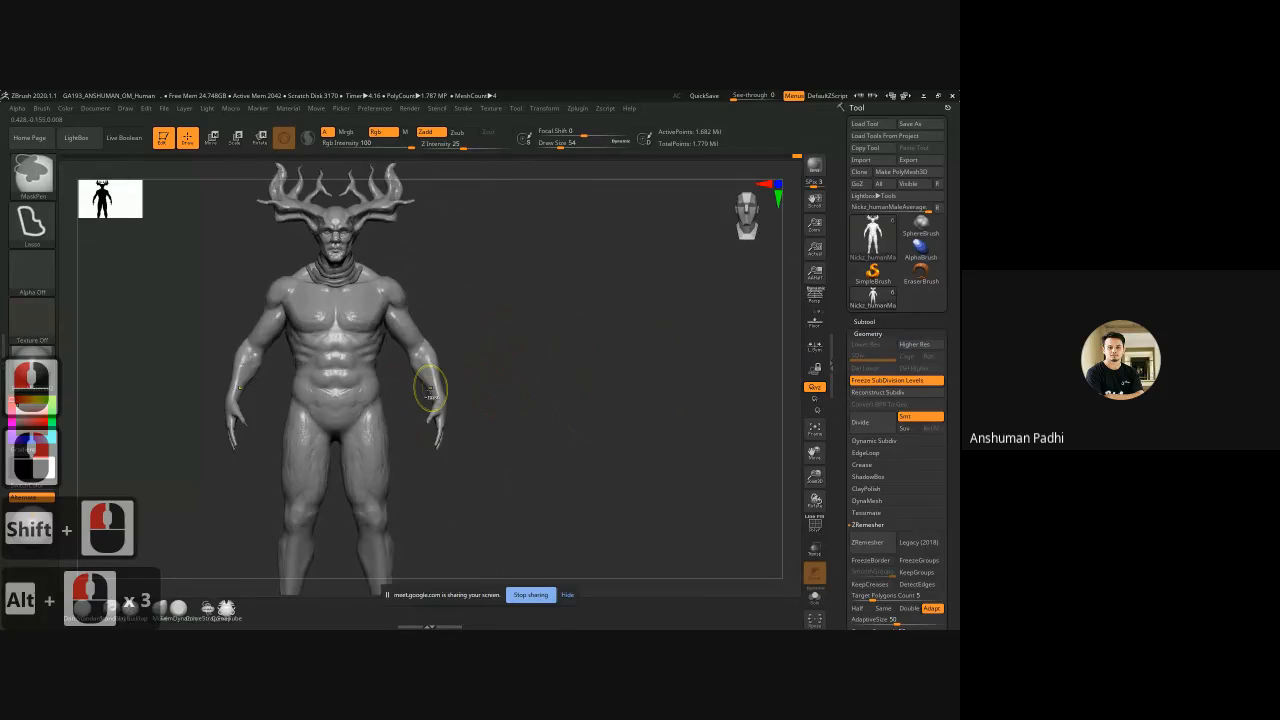
right_click_drag(430, 388, 482, 392, "ctrl")
left_click_drag(520, 457, 540, 408, "alt")
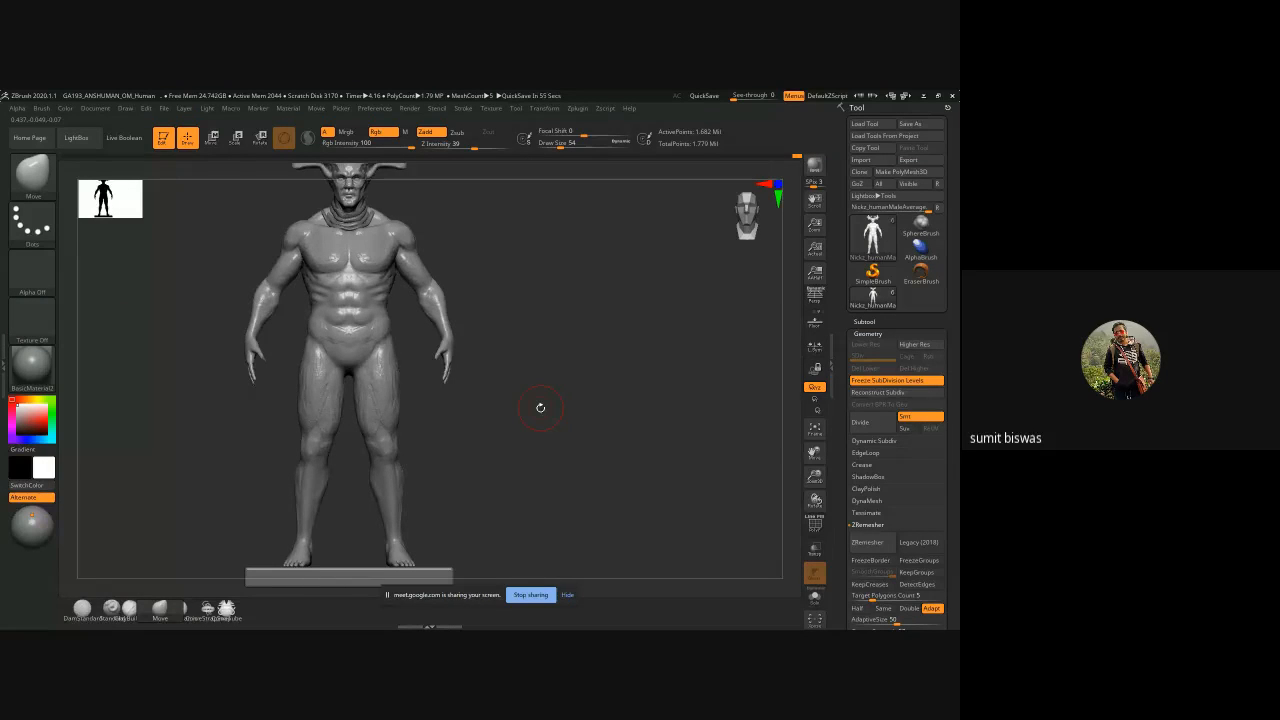
left_click_drag(540, 407, 556, 327, "alt")
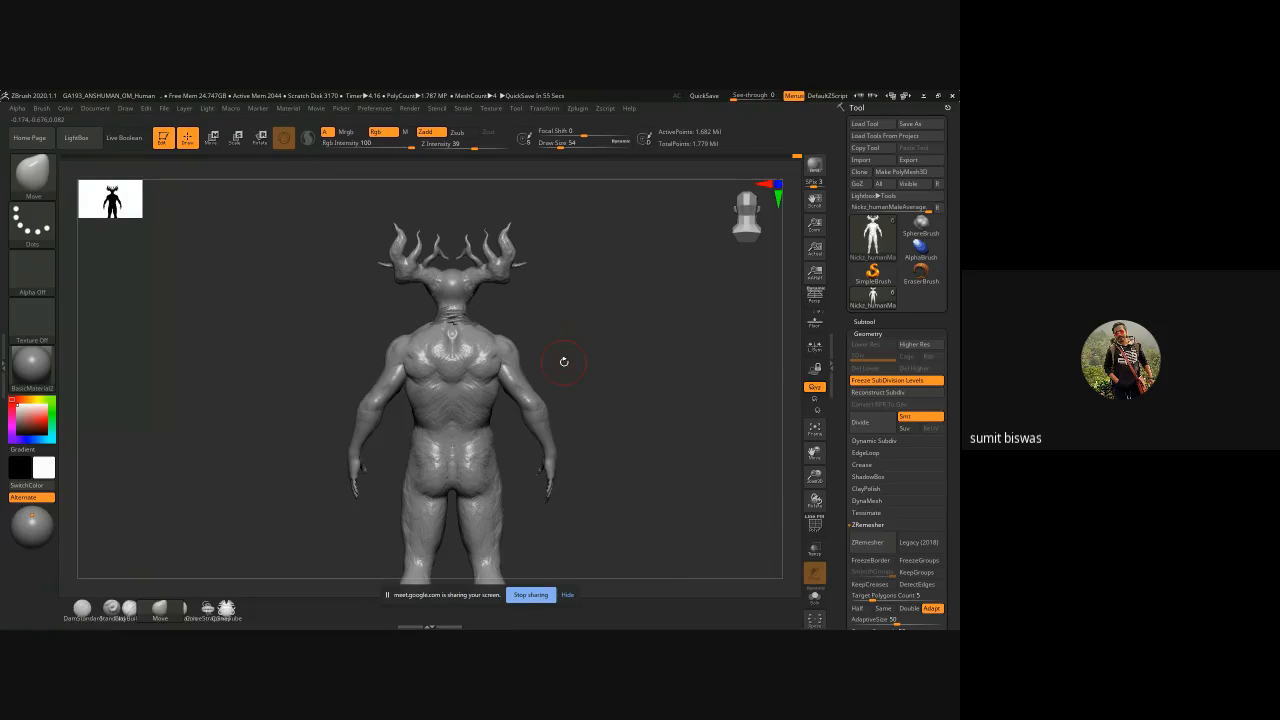
Step: Switch to the DamStandard brush at Z Intensity 24 and carve the spine groove down the back, undoing the last stroke
key("b")
key("d")
key("s")
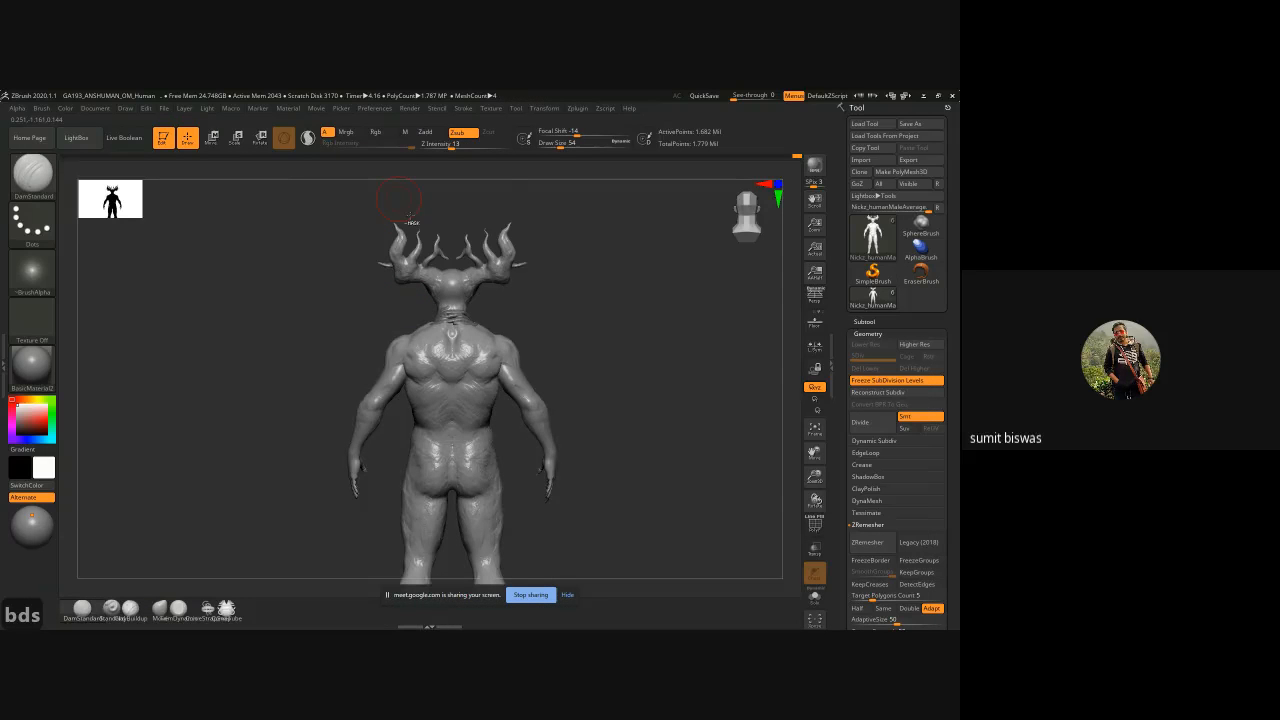
right_click_drag(410, 215, 556, 238, "alt")
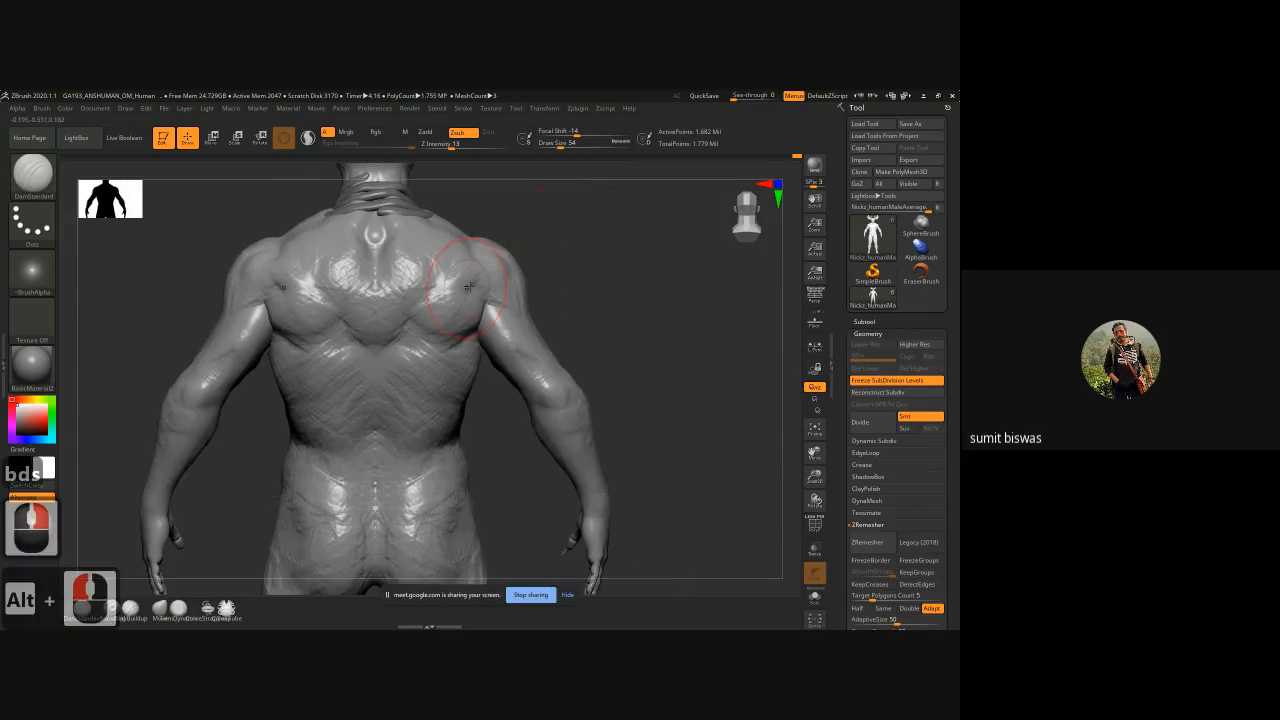
left_click_drag(384, 288, 396, 270)
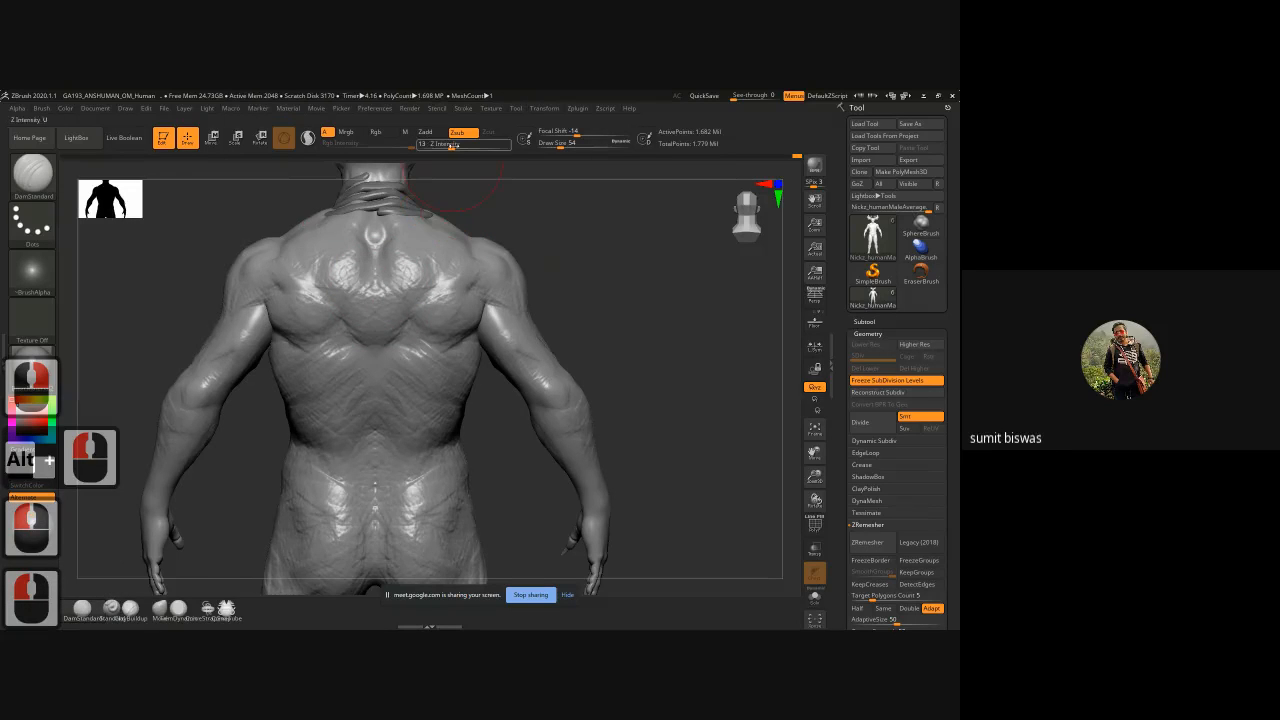
left_click(463, 146)
mouse_move(377, 315)
left_mouse_down()
mouse_move(376, 427)
mouse_move(377, 378)
left_mouse_up()
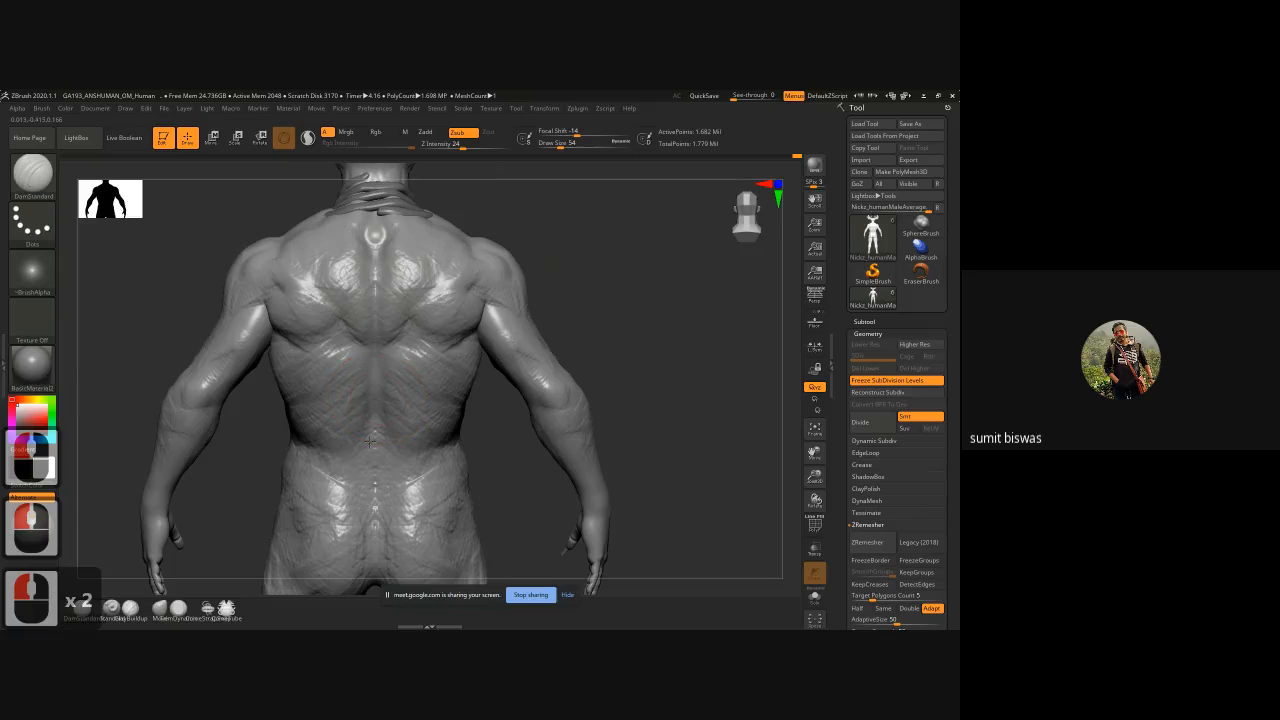
left_click_drag(375, 490, 375, 512)
left_click_drag(376, 264, 375, 508)
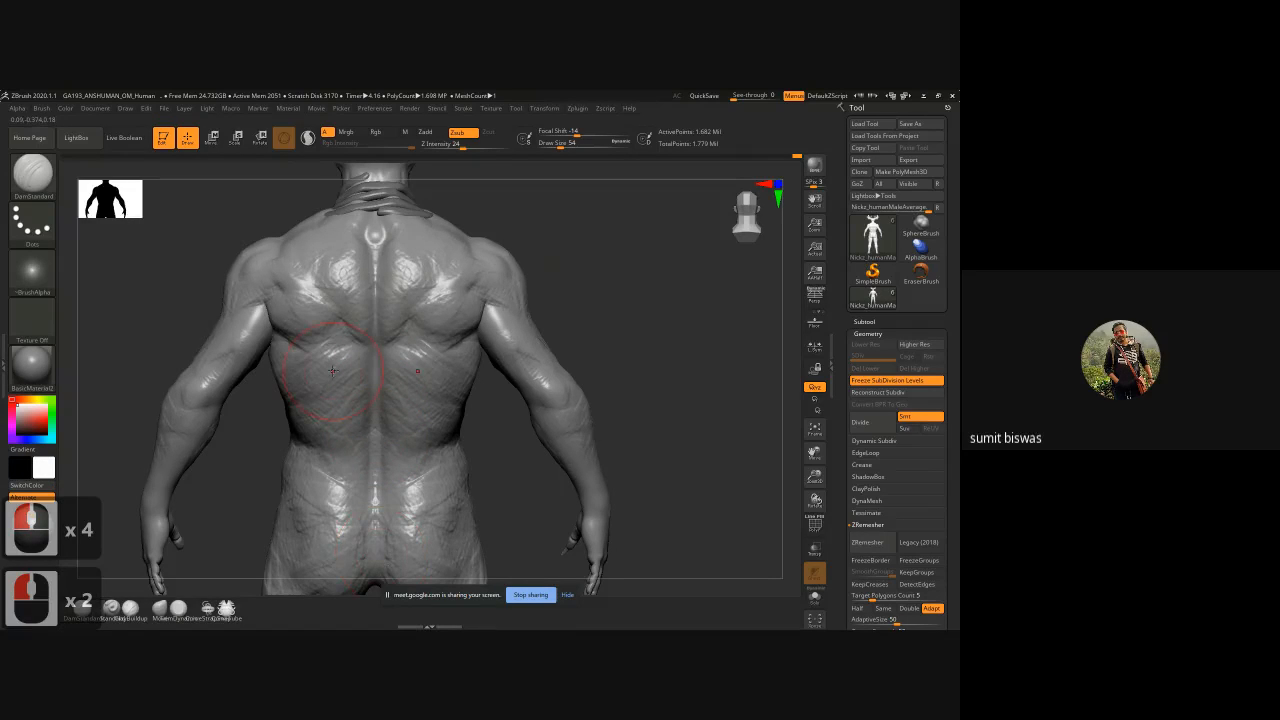
key("ctrl+z")
Step: Carve the outer and lower edges of the abdominal muscles on the front of the torso with DamStandard
right_click_drag(358, 390, 358, 300, "ctrl")
left_click_drag(520, 400, 326, 436, "shift")
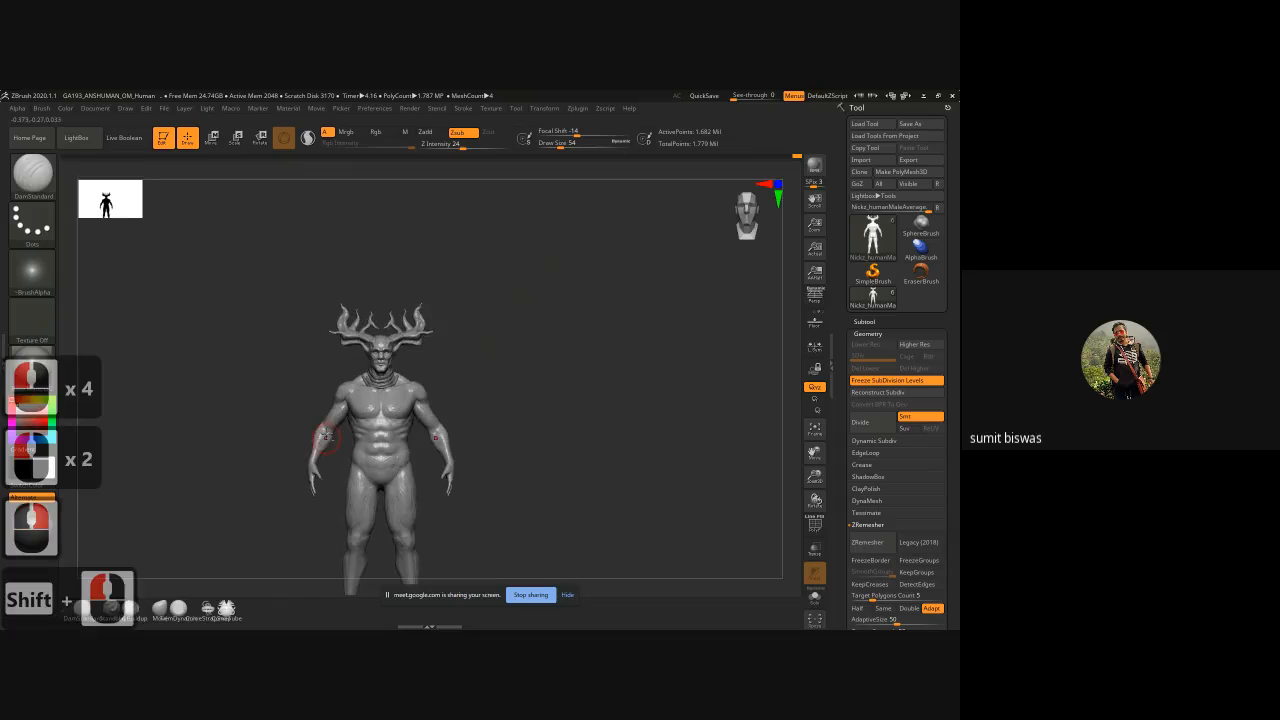
right_click_drag(326, 436, 340, 540, "ctrl")
mouse_move(629, 545)
left_mouse_down("alt")
mouse_move(549, 449)
mouse_move(512, 375)
left_mouse_up("alt")
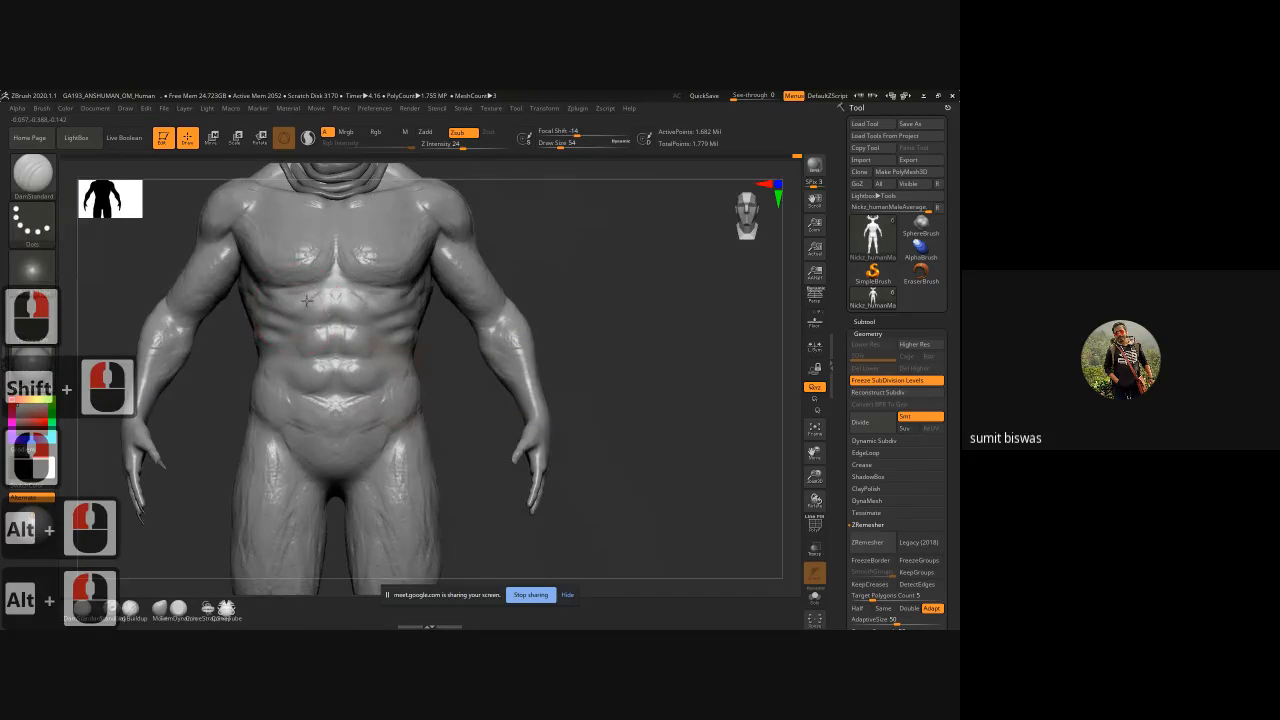
mouse_move(304, 324)
left_mouse_down()
mouse_move(301, 345)
mouse_move(316, 360)
mouse_move(299, 330)
mouse_move(316, 357)
mouse_move(336, 357)
mouse_move(318, 400)
left_mouse_up()
mouse_move(293, 359)
left_mouse_down()
mouse_move(302, 384)
mouse_move(270, 362)
left_mouse_up()
mouse_move(292, 352)
left_mouse_down()
mouse_move(272, 364)
mouse_move(298, 388)
left_mouse_up()
left_click_drag(294, 376, 310, 402)
left_click_drag(300, 384, 320, 402)
left_click_drag(304, 394, 330, 406)
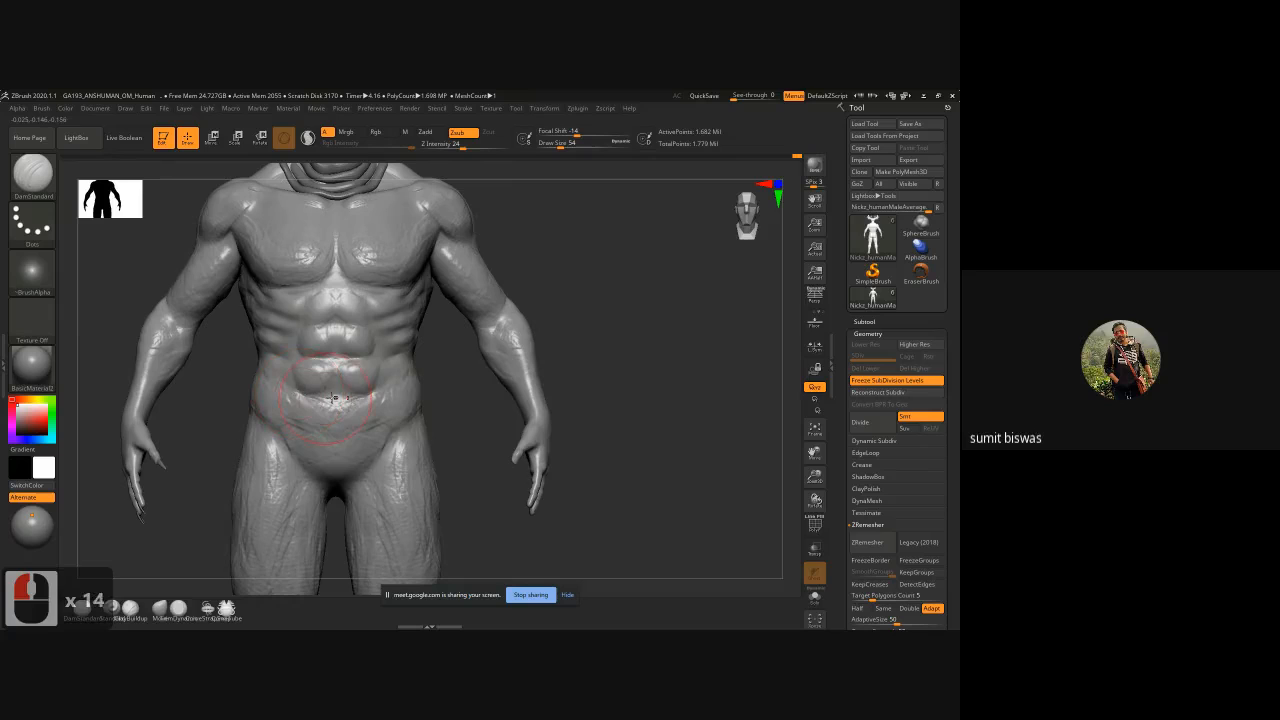
Step: Reduce the draw size to 14 and sculpt the navel below the abdominal muscles, carving it in and raising its rim
key("bracketleft")
key("bracketleft")
key("bracketleft")
key("bracketleft")
key("bracketleft")
key("bracketleft")
key("bracketleft")
key("bracketleft")
key("bracketleft")
key("bracketleft")
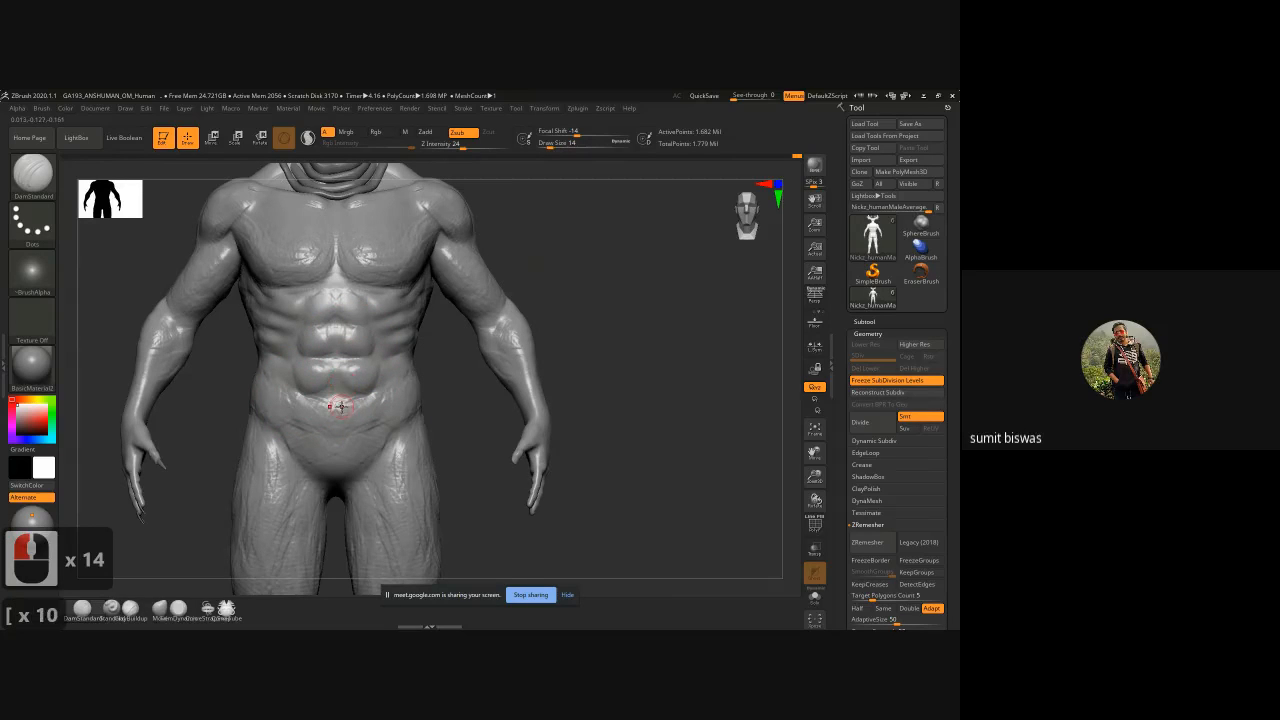
left_click_drag(336, 400, 336, 392)
left_click_drag(337, 402, 324, 396)
left_click_drag(324, 400, 333, 396, "alt")
left_click_drag(330, 398, 337, 393, "alt")
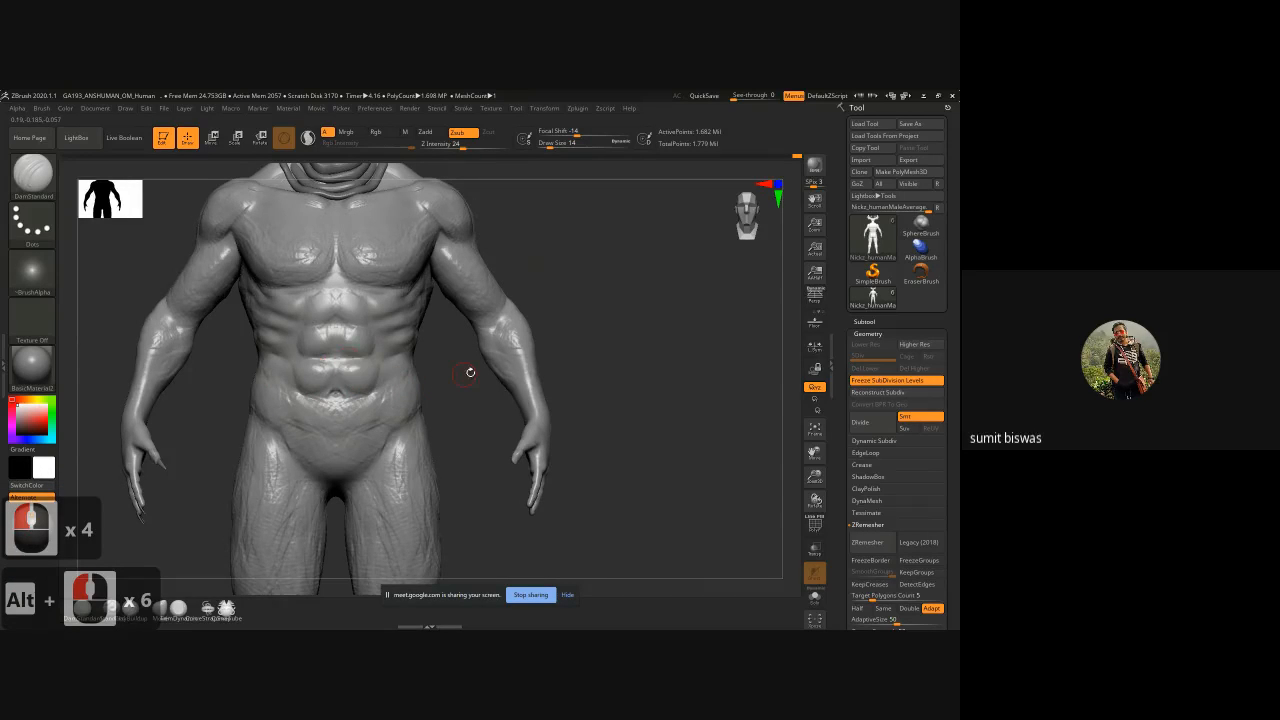
left_click_drag(469, 371, 438, 412)
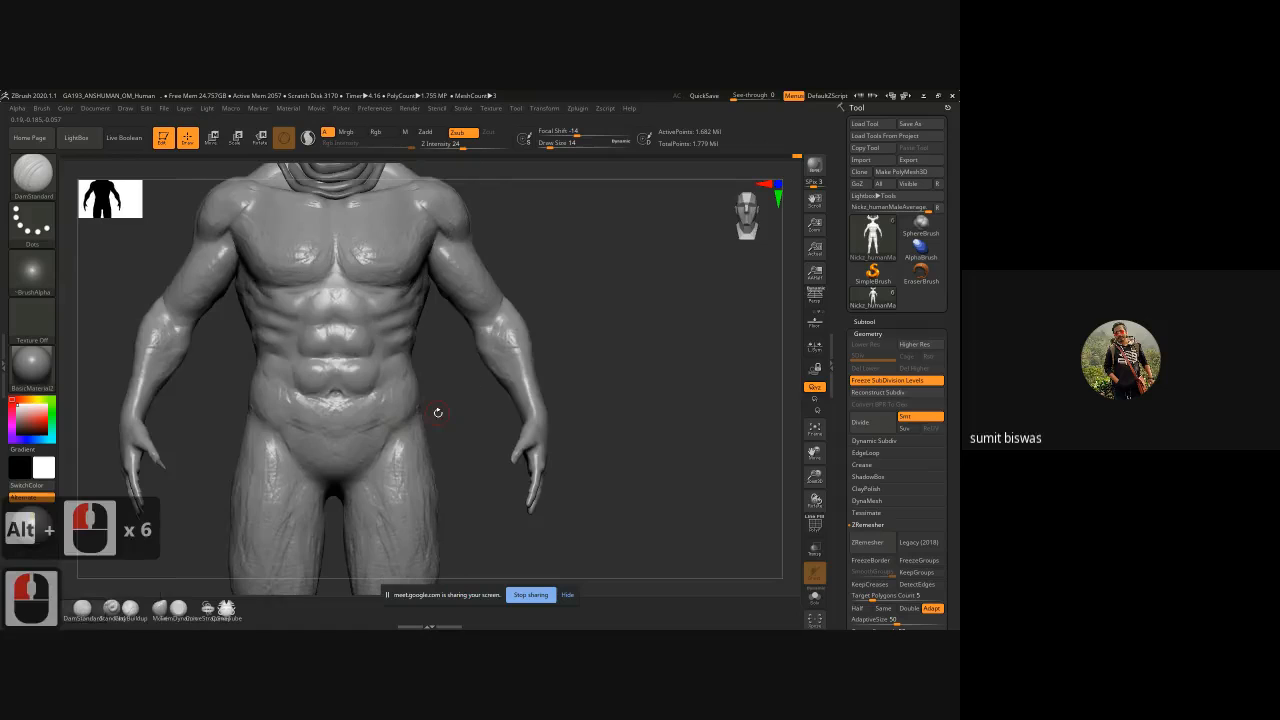
Step: Switch to ClayBuildup at draw size 22 and build up the abdominal muscles from the navel to the lower ribs
key("b")
key("c")
key("b")
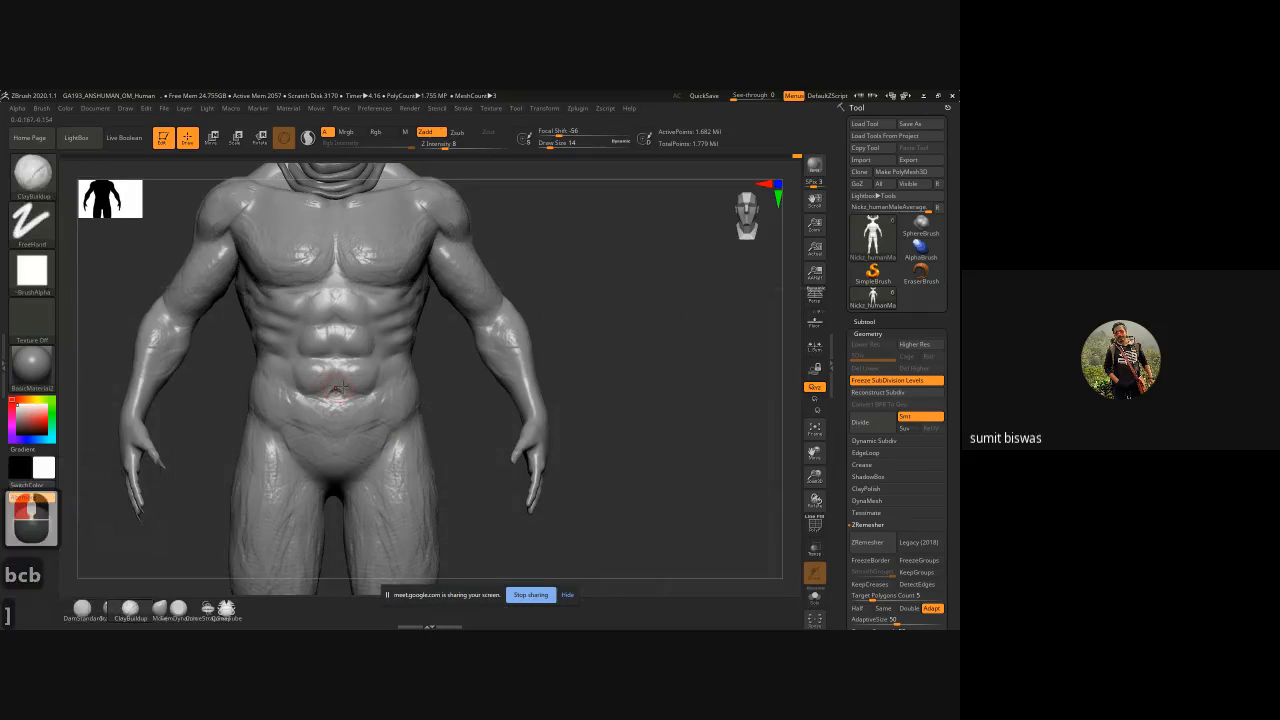
key("bracketright")
key("bracketright")
key("bracketright")
key("bracketleft")
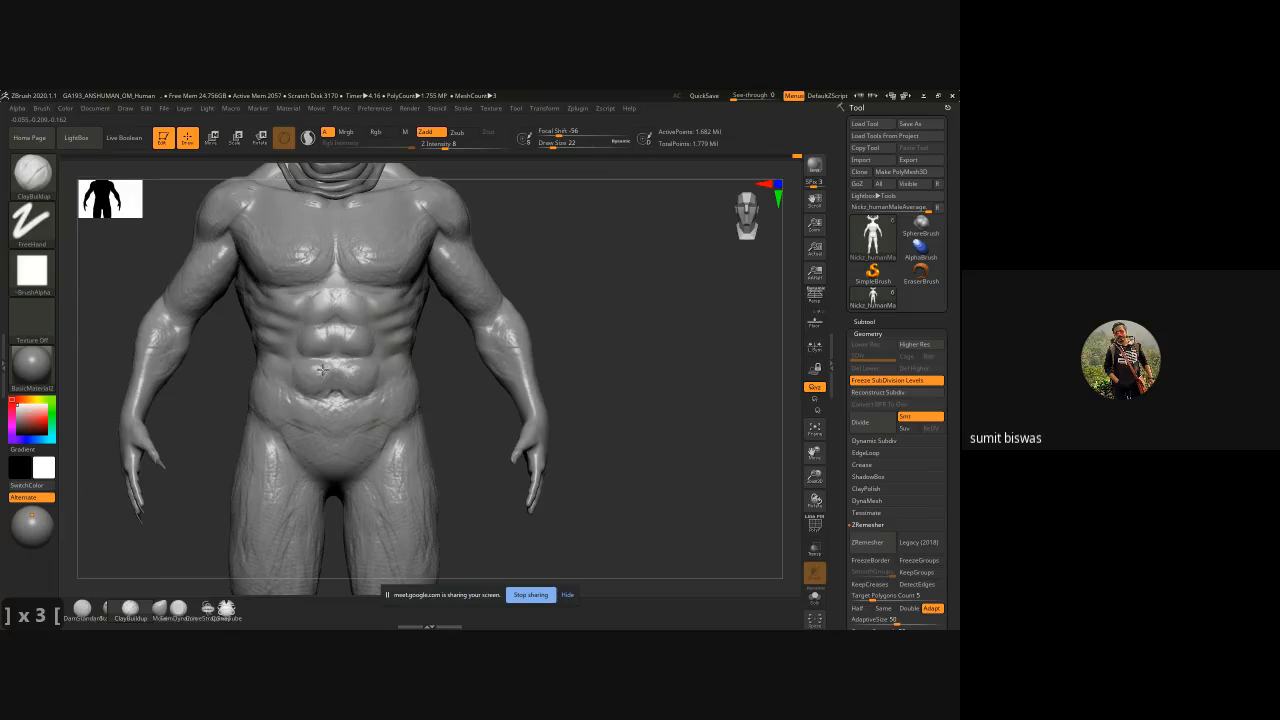
mouse_move(328, 365)
left_mouse_down()
mouse_move(343, 365)
mouse_move(320, 340)
mouse_move(336, 289)
mouse_move(291, 303)
left_mouse_up()
left_click_drag(290, 308, 295, 302)
mouse_move(293, 309)
left_mouse_down()
mouse_move(293, 328)
mouse_move(272, 331)
mouse_move(290, 353)
left_mouse_up()
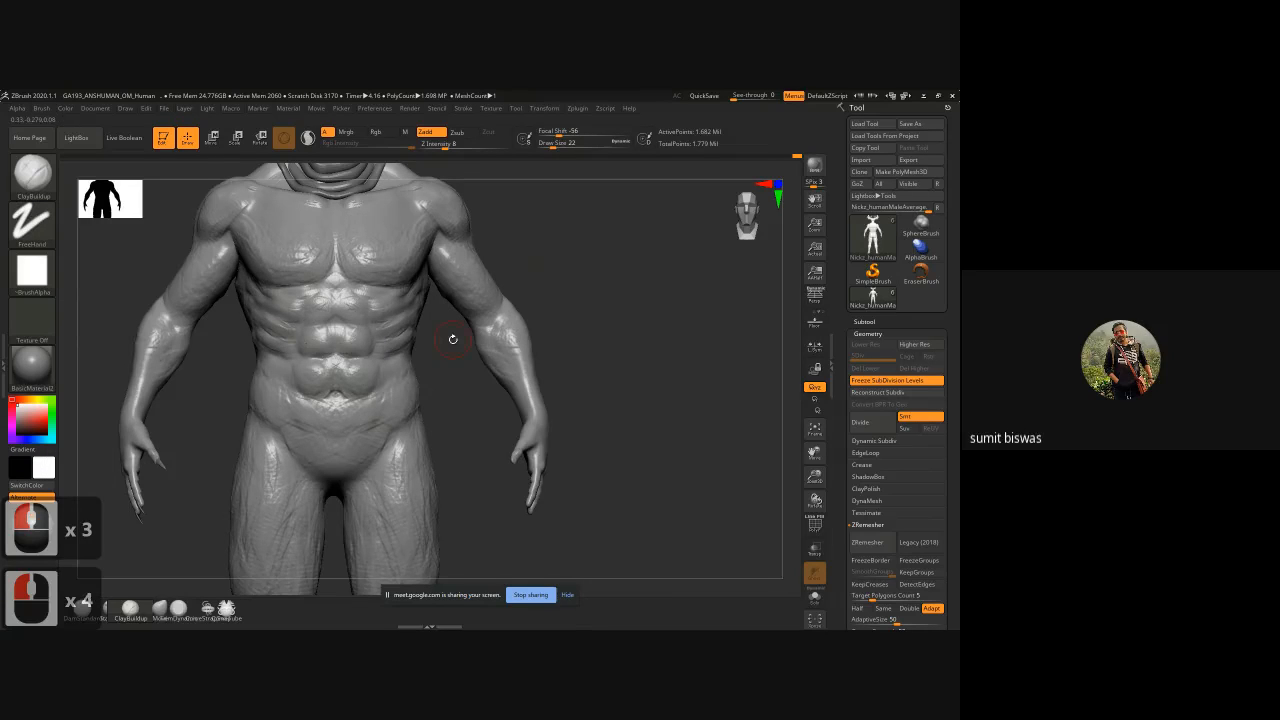
Step: Build up the oblique muscles along the waist down to the hip with ClayBuildup
mouse_move(451, 337)
left_mouse_down()
mouse_move(405, 335)
mouse_move(435, 292)
mouse_move(424, 301)
mouse_move(441, 316)
mouse_move(434, 333)
mouse_move(496, 364)
mouse_move(480, 398)
left_mouse_up()
left_click_drag(477, 401, 463, 351, "alt")
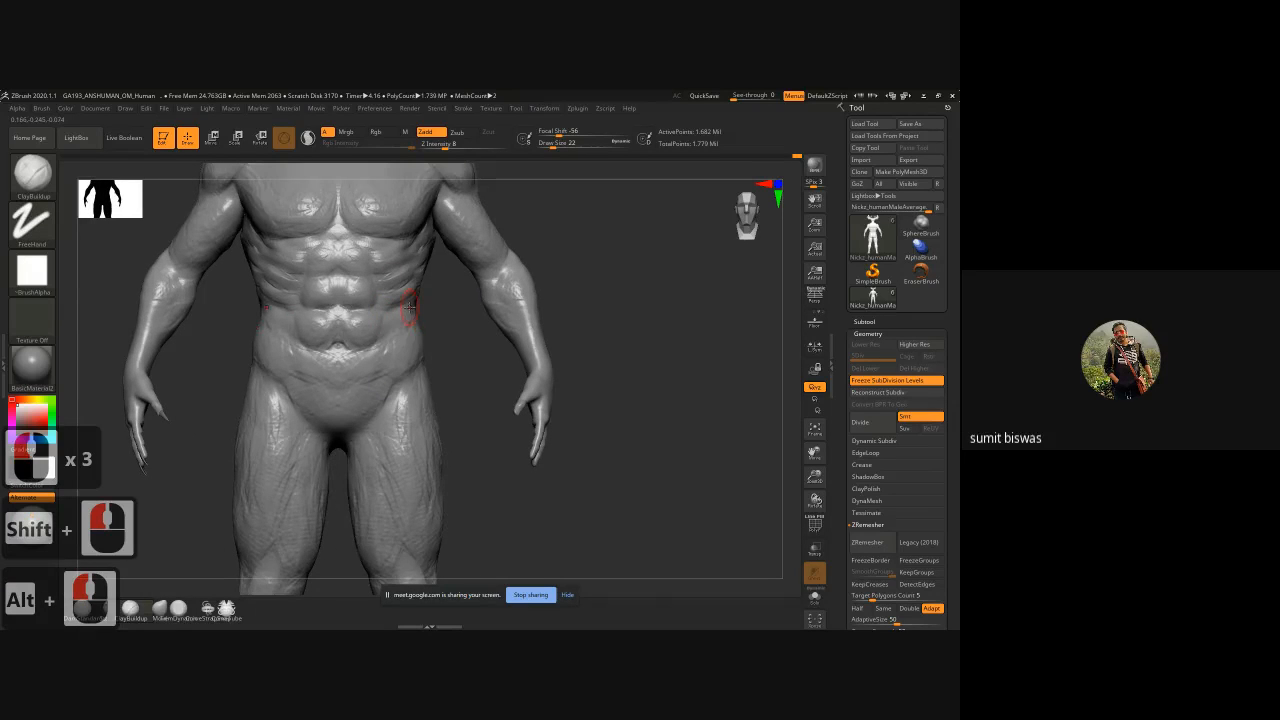
mouse_move(410, 308)
left_mouse_down()
mouse_move(415, 336)
mouse_move(412, 322)
mouse_move(389, 363)
mouse_move(480, 356)
mouse_move(386, 343)
mouse_move(398, 379)
mouse_move(381, 364)
mouse_move(369, 403)
mouse_move(396, 354)
left_mouse_up()
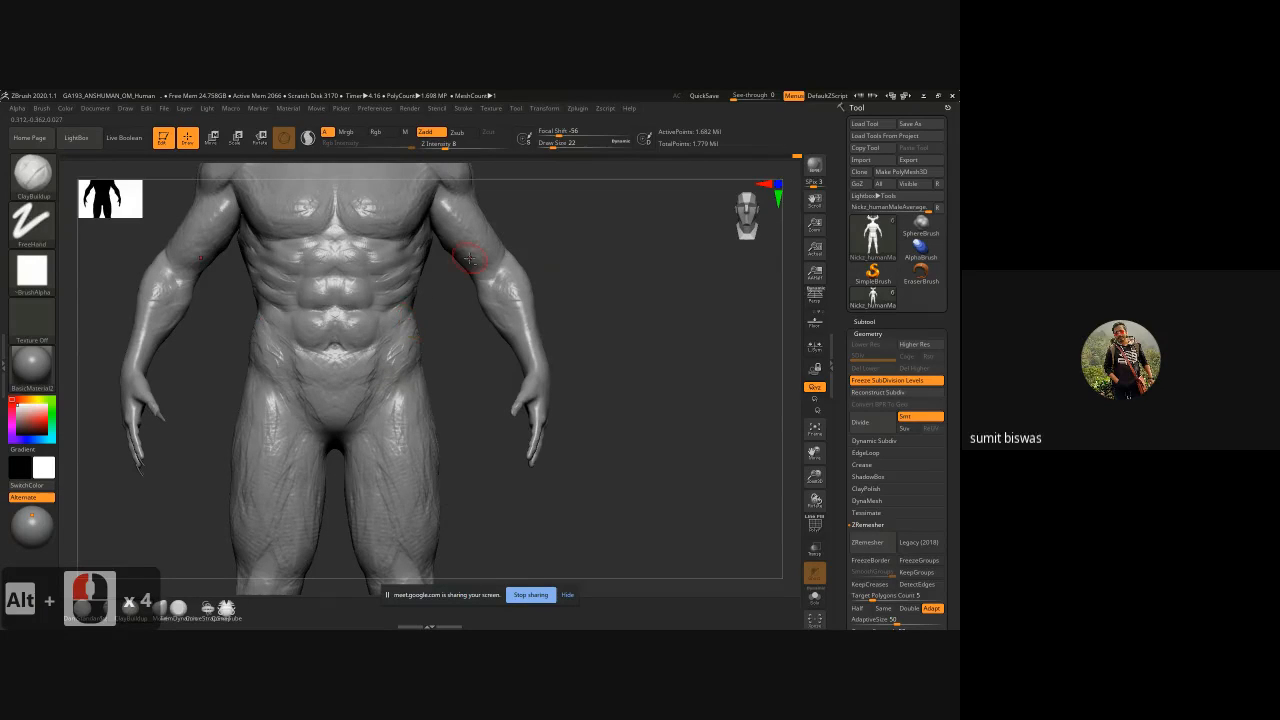
right_click_drag(469, 262, 524, 404, "ctrl")
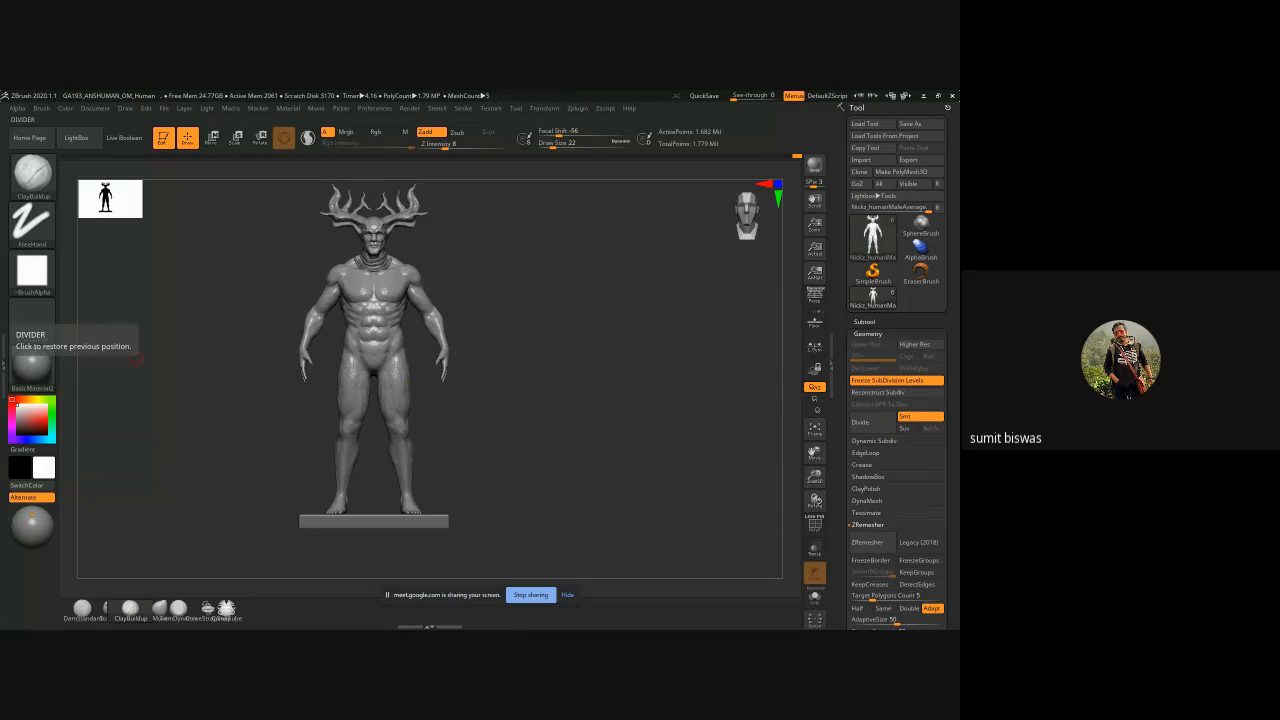
Step: Switch to the browser, open the bookmarked WhiteIce 3.0 site and log in
left_click(32, 320)
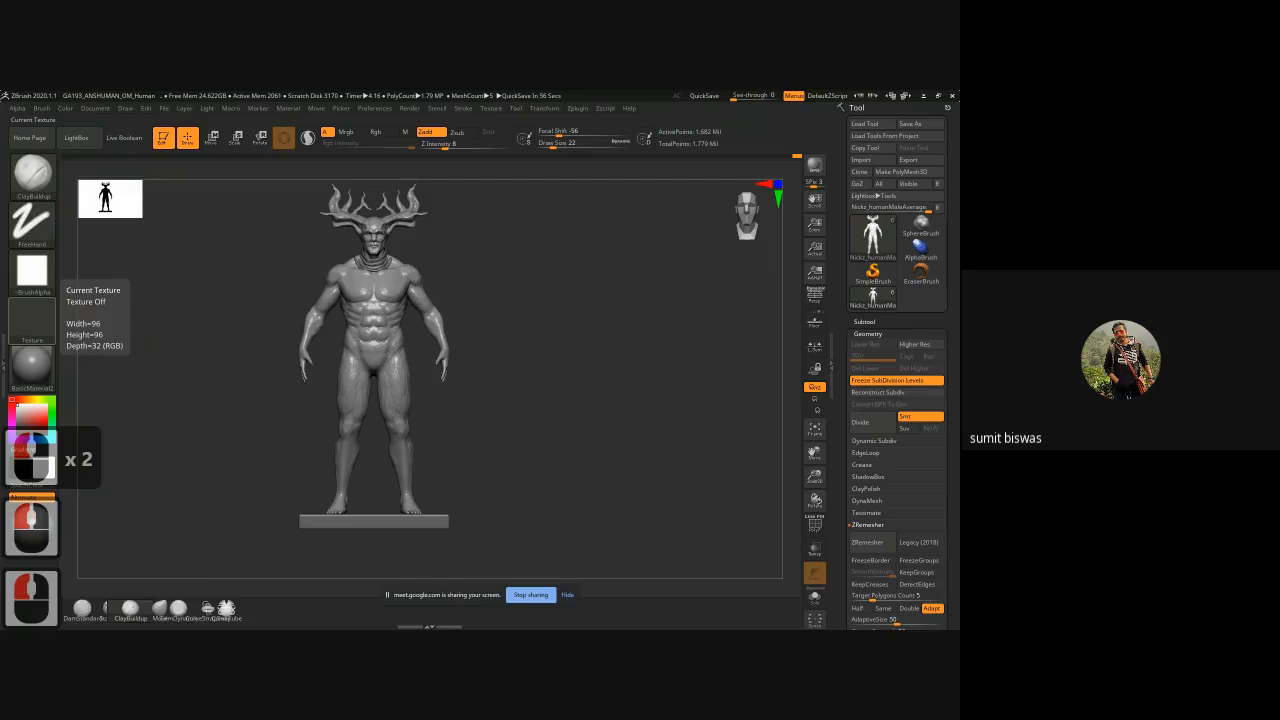
left_click_drag(110, 168, 300, 93)
left_click(361, 132)
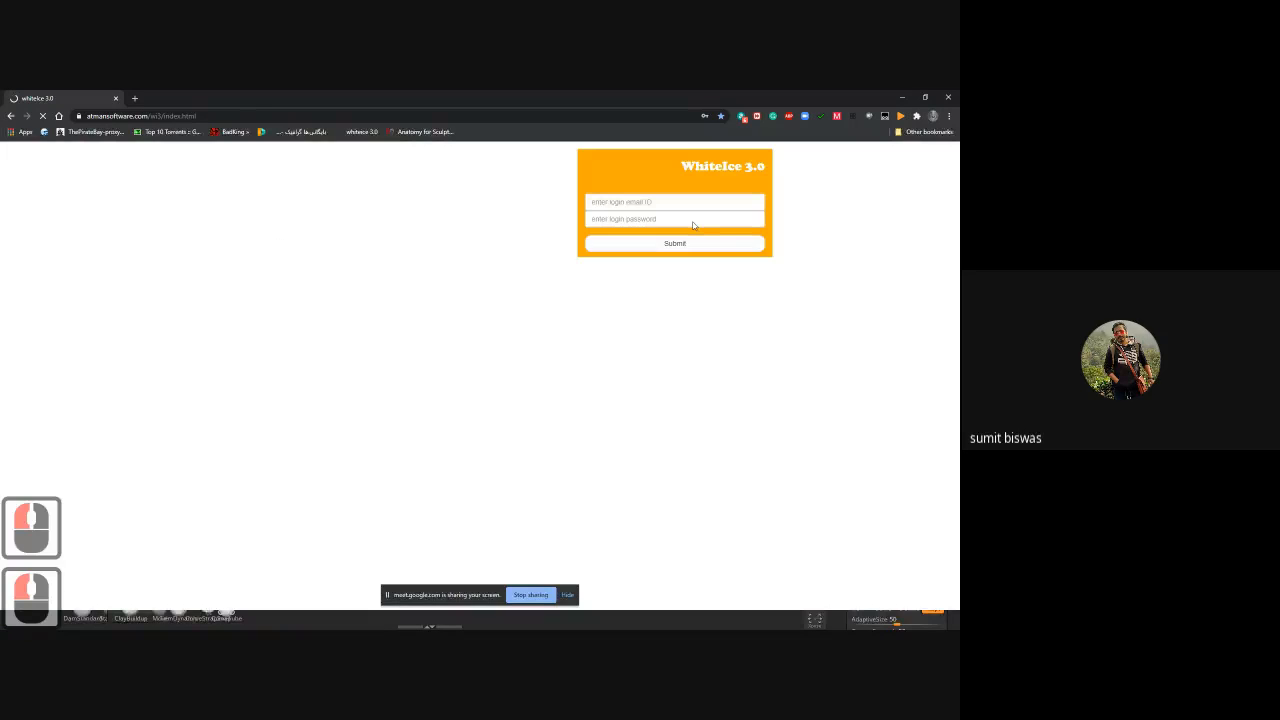
left_click(674, 244)
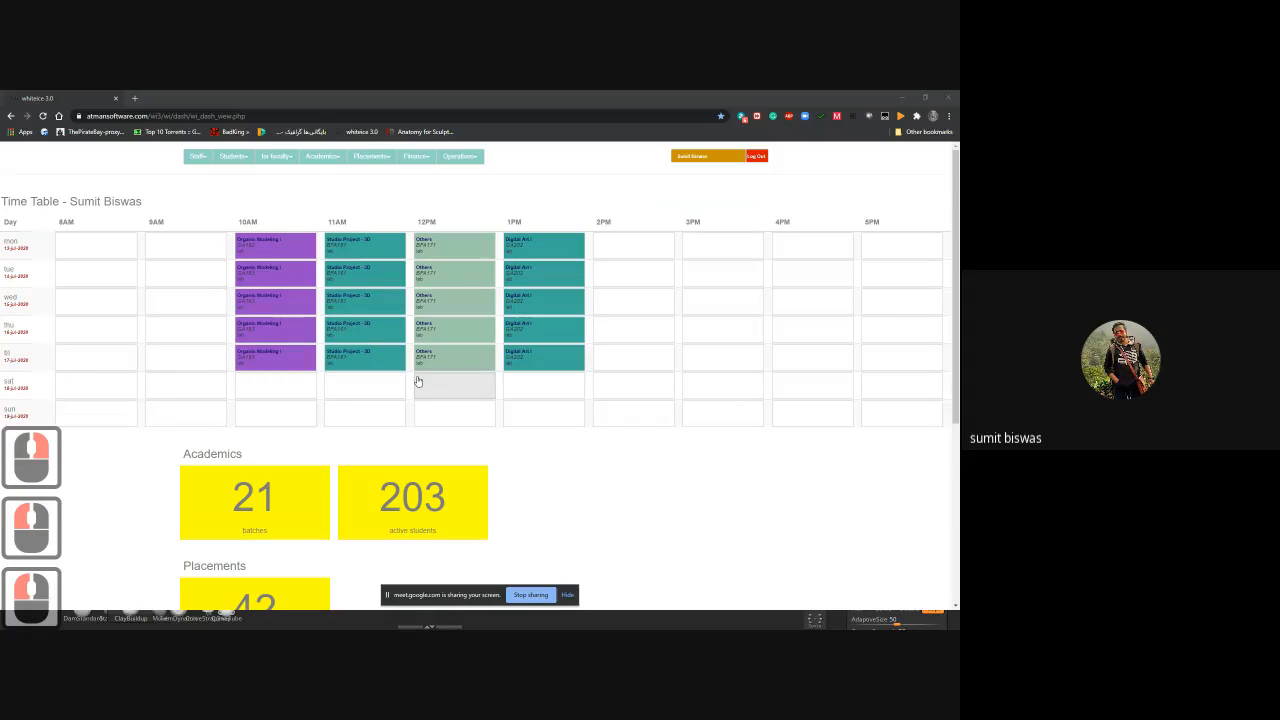
Step: Open the faculty form for taking attendance for the Organic Modeling I module, batch GA192
left_click(276, 156)
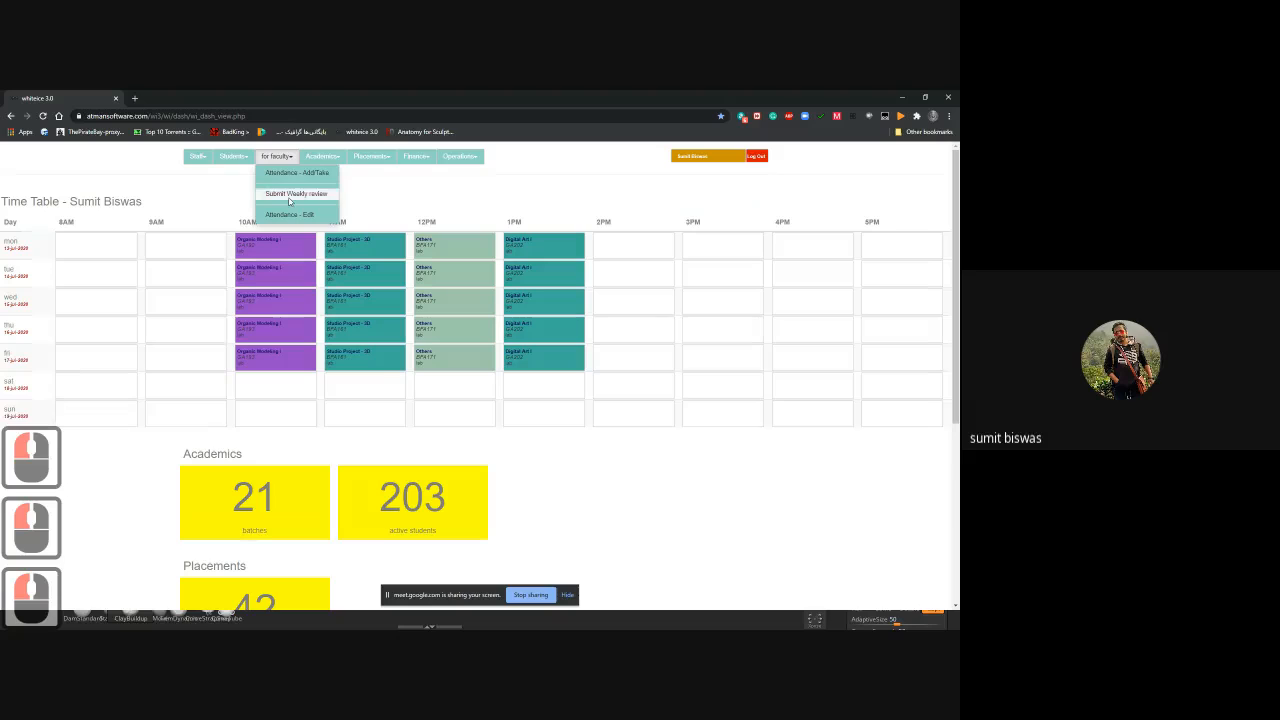
left_click(289, 177)
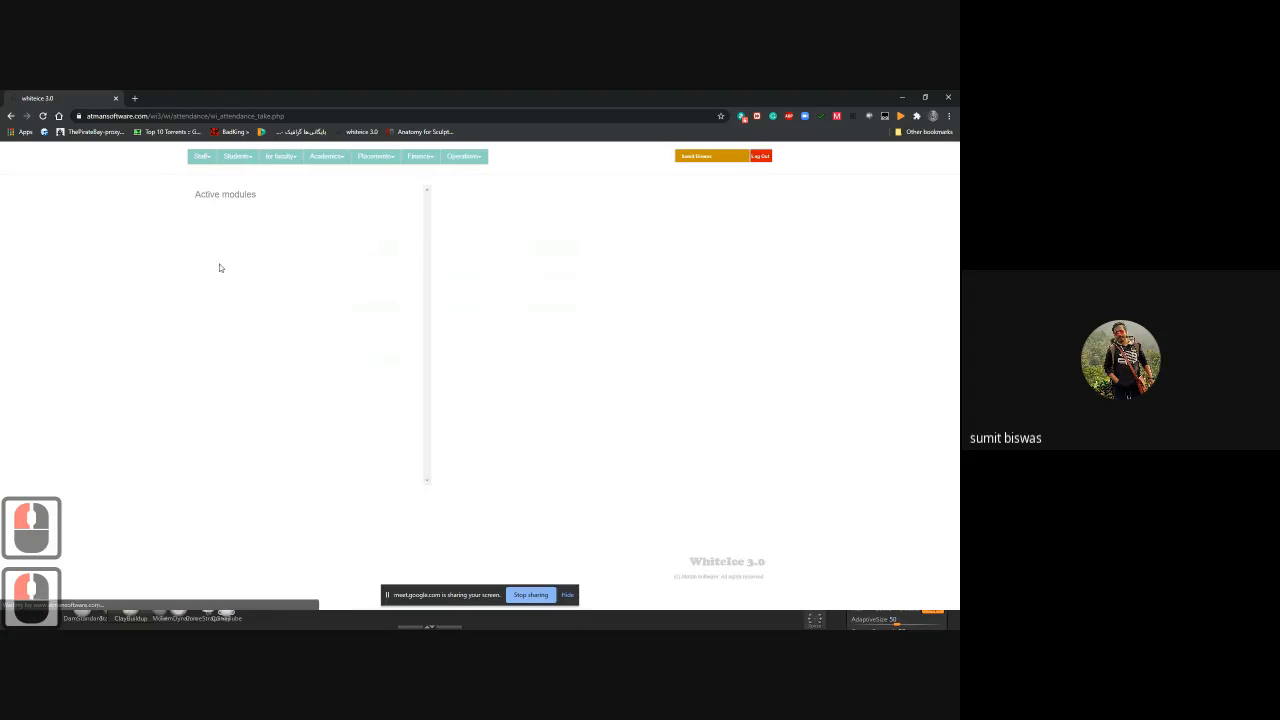
left_click(242, 448)
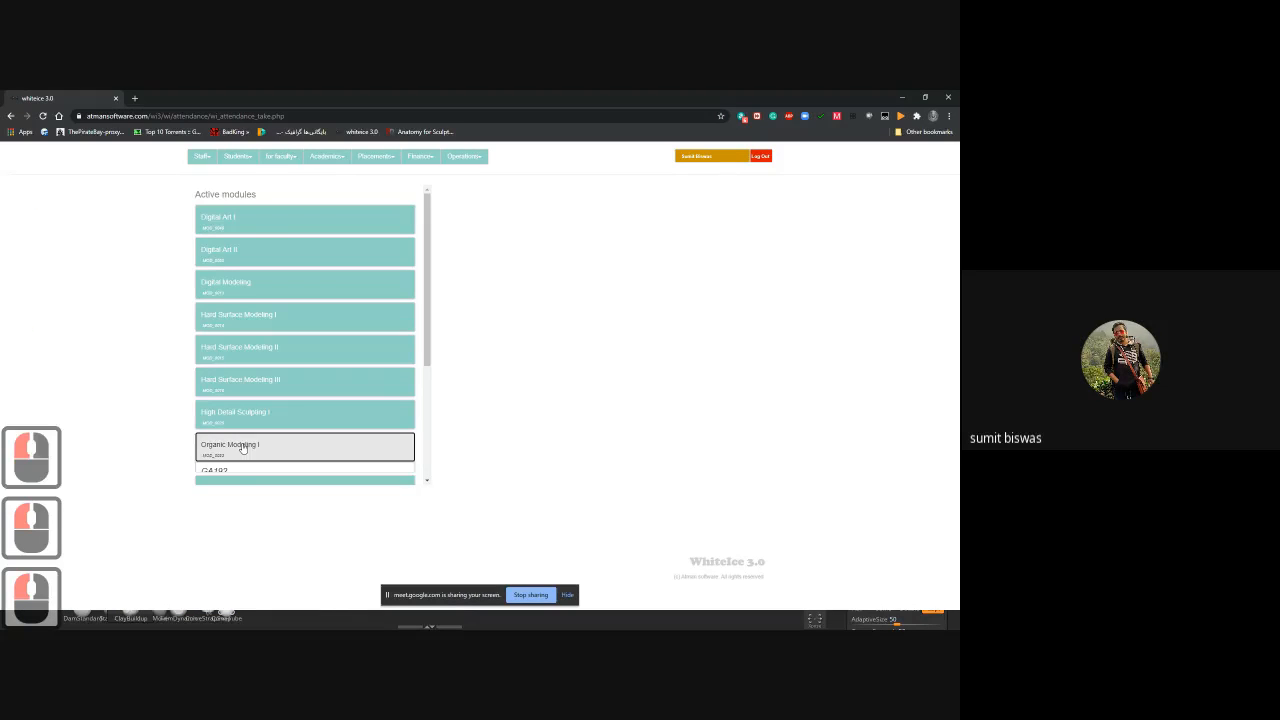
left_click(242, 448)
left_click(234, 377)
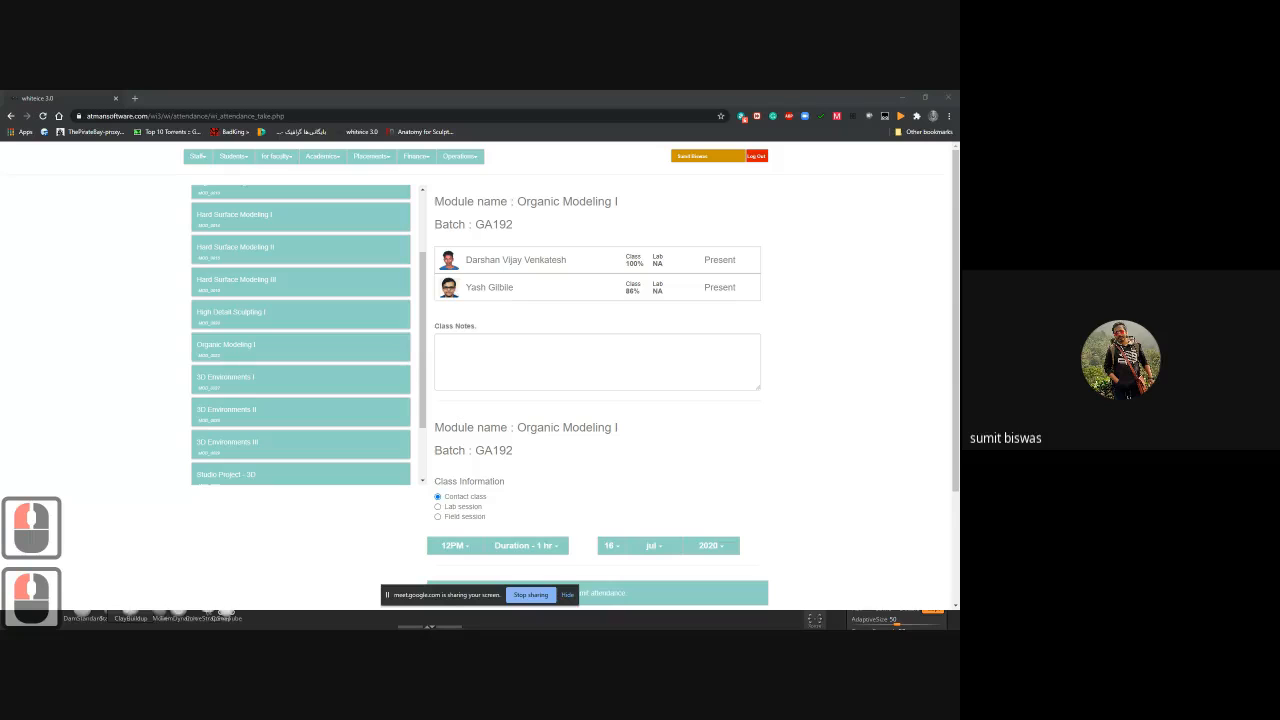
Step: Enter and copy the class note "feedbak" for batch GA192, and submit that batch's attendance
left_click(536, 374)
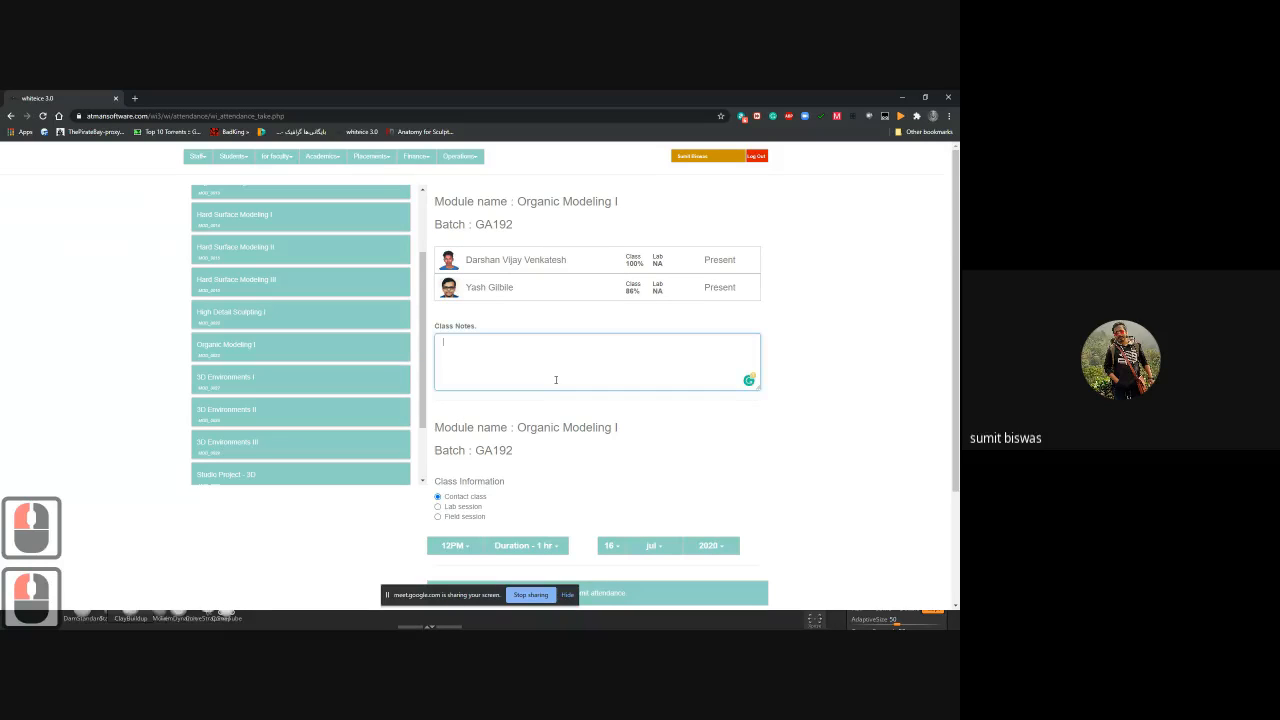
type("feedba")
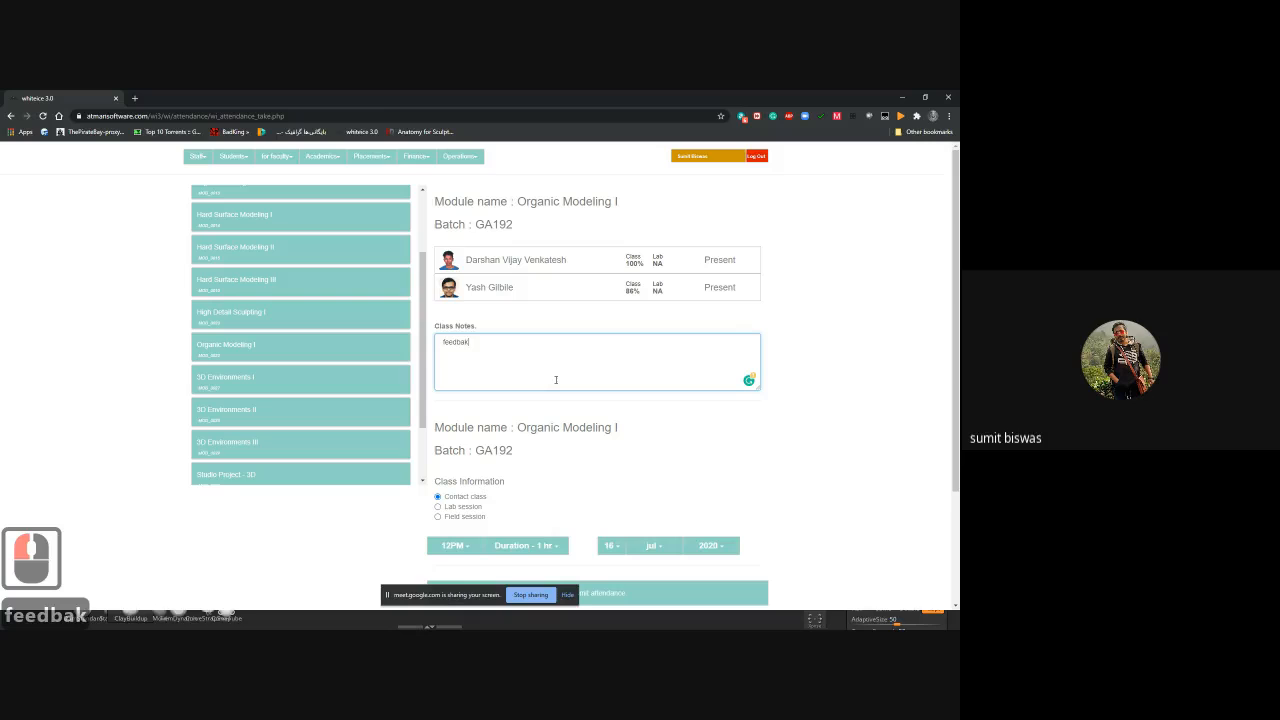
type("k")
scroll(550, 490, "down", 2)
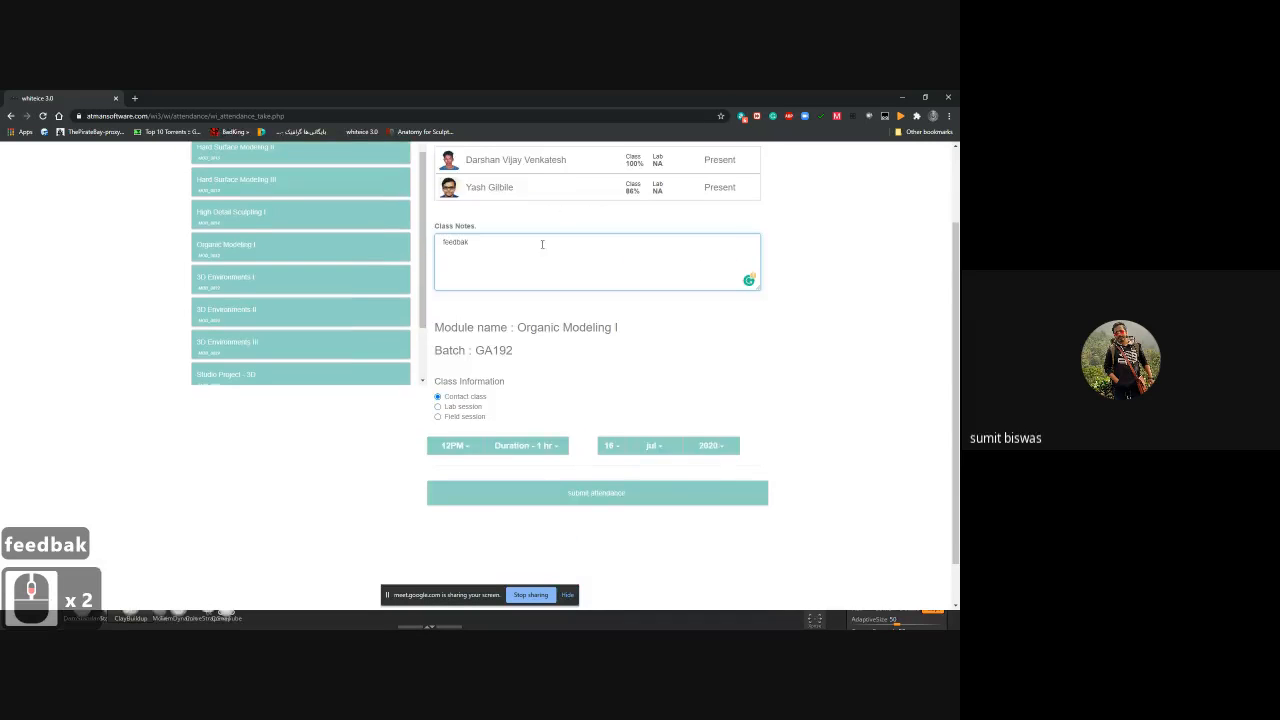
left_click_drag(543, 243, 351, 243)
key("ctrl+c")
left_click(597, 492)
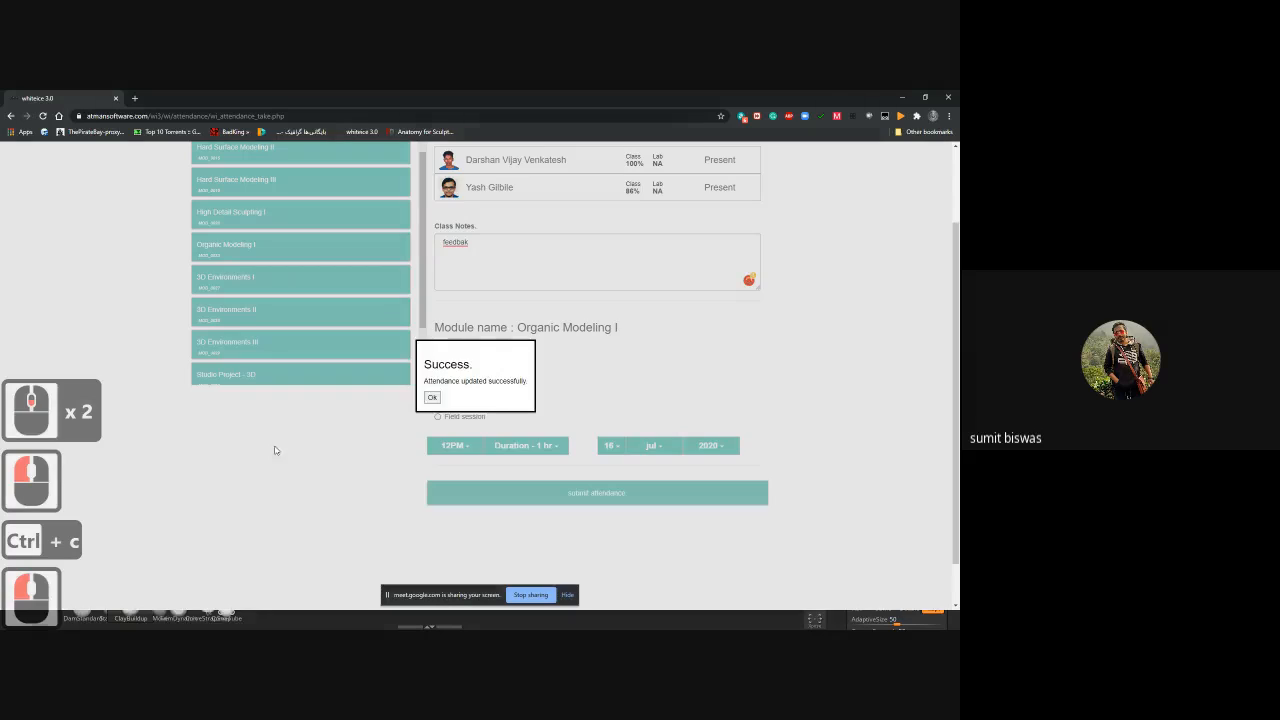
left_click(433, 401)
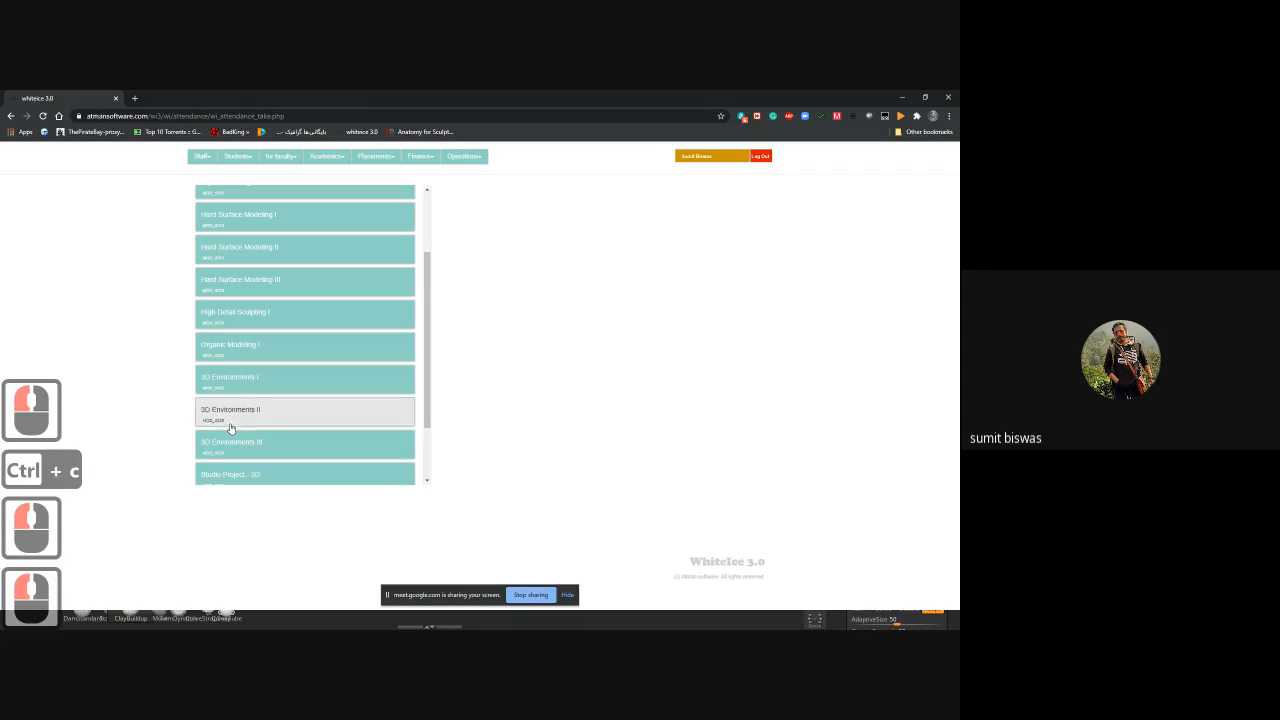
Step: Open the attendance form of the Organic Modeling I module for batch GA193
left_click(233, 350)
left_click(218, 388)
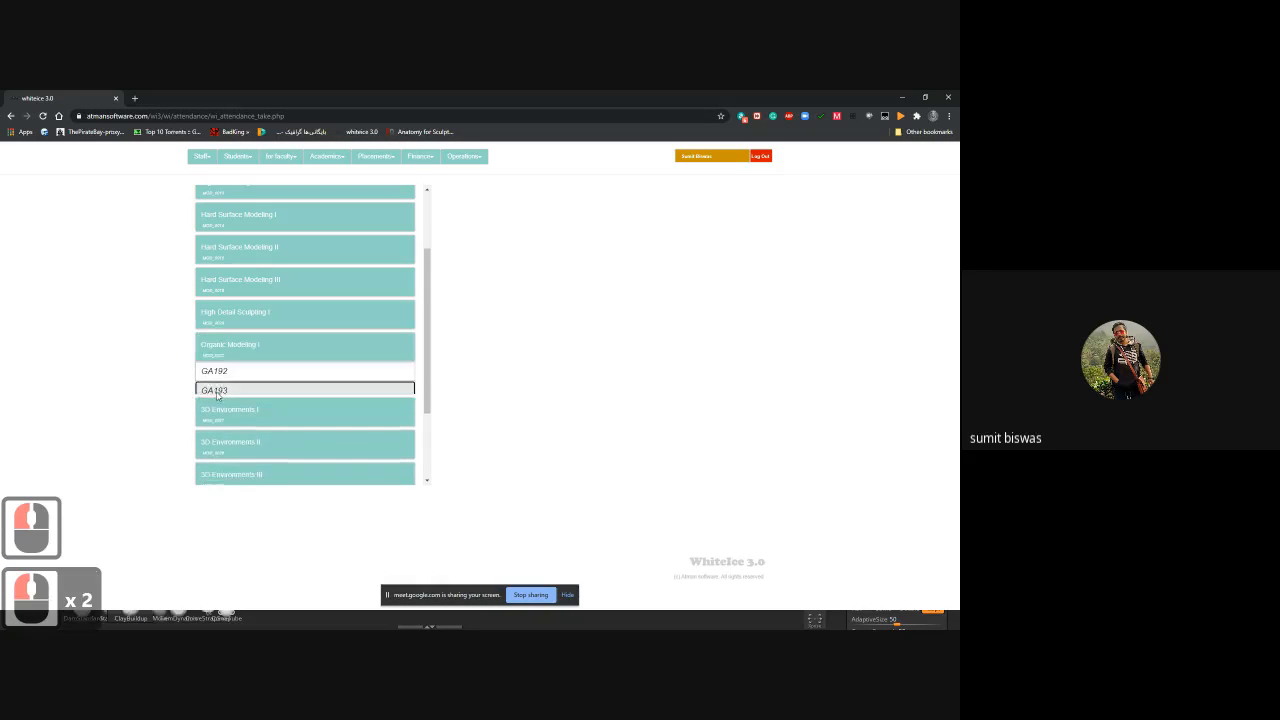
scroll(534, 272, "down", 1)
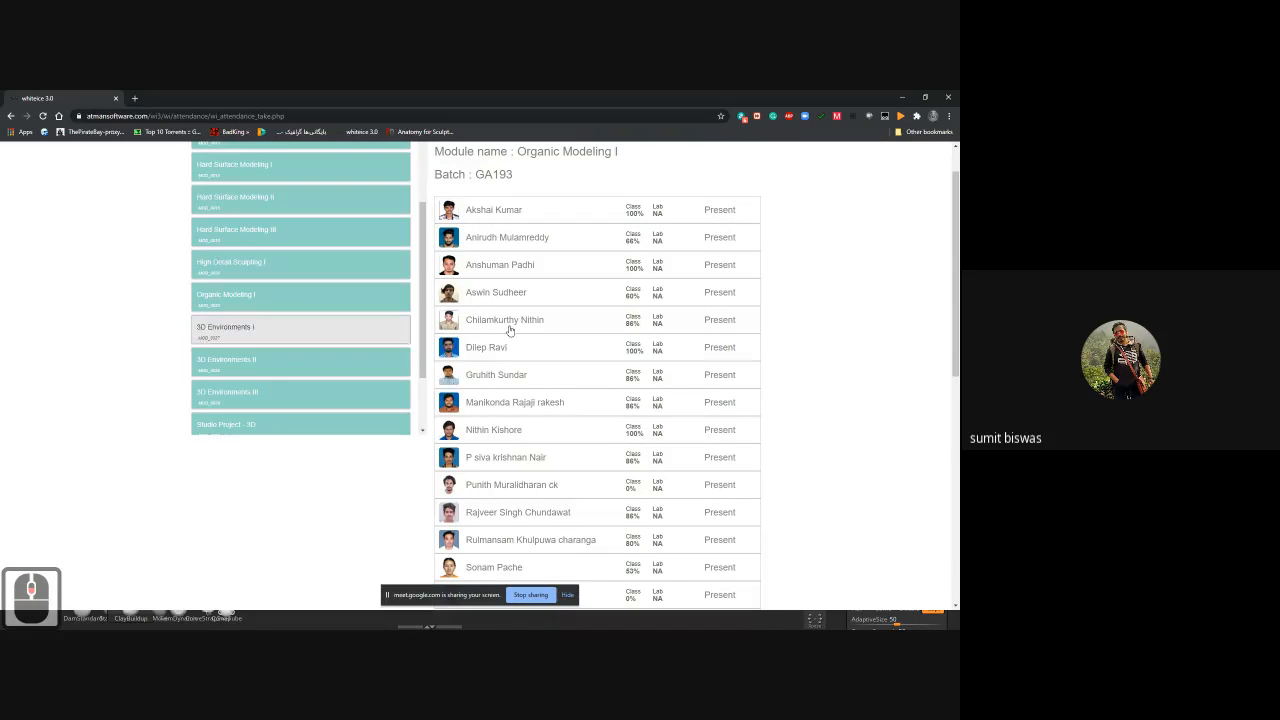
Step: Mark the 2nd, 4th, 7th, 11th, 14th, 15th and 16th students in the GA193 list as absent
left_click(563, 243)
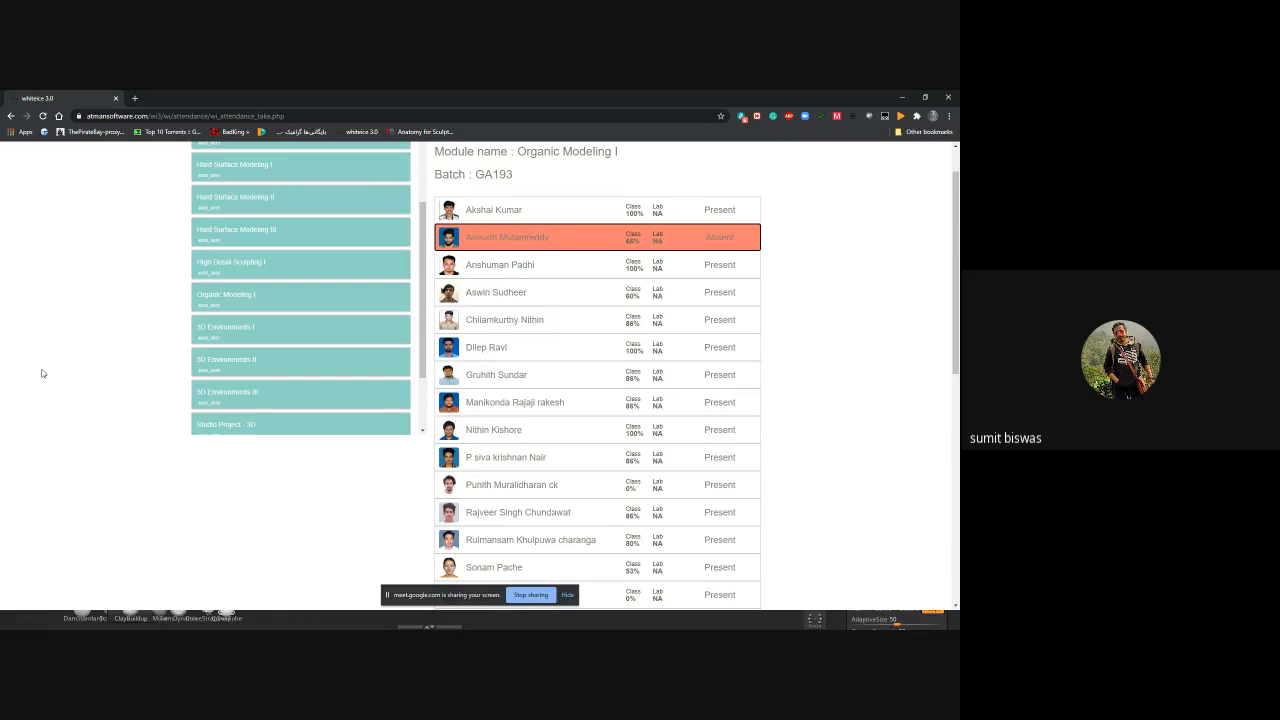
left_click(566, 292)
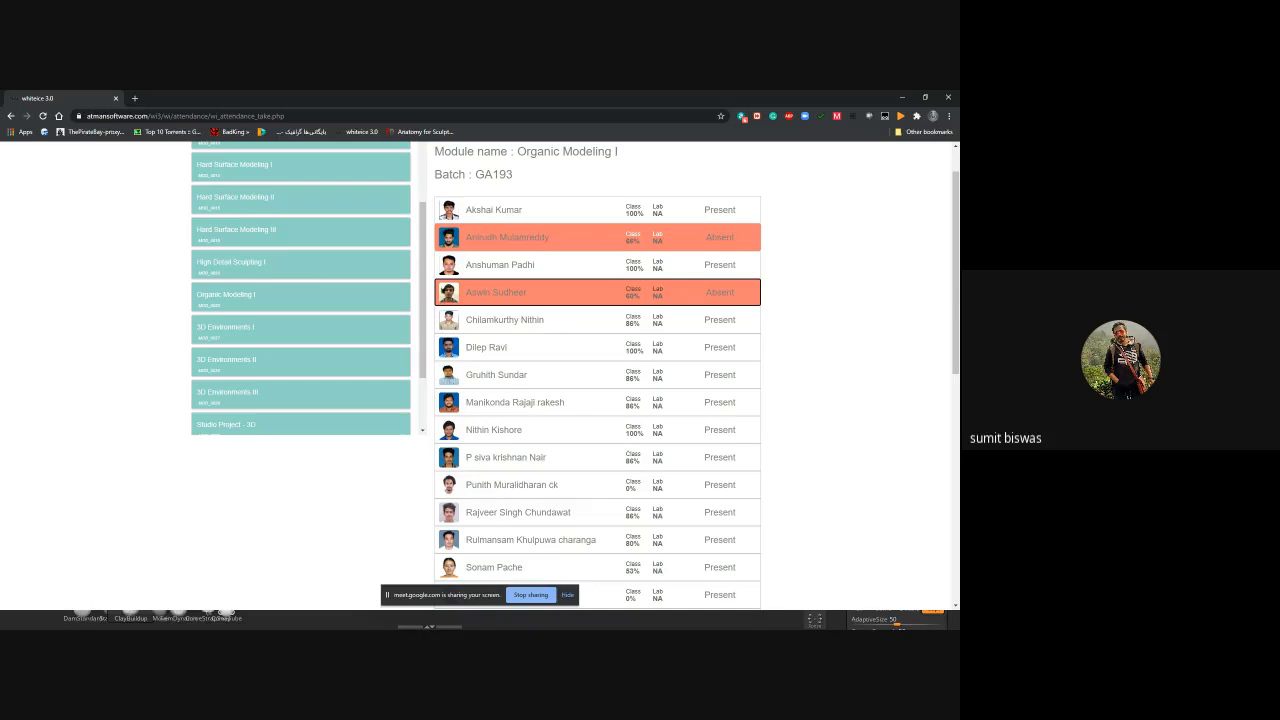
left_click(583, 378)
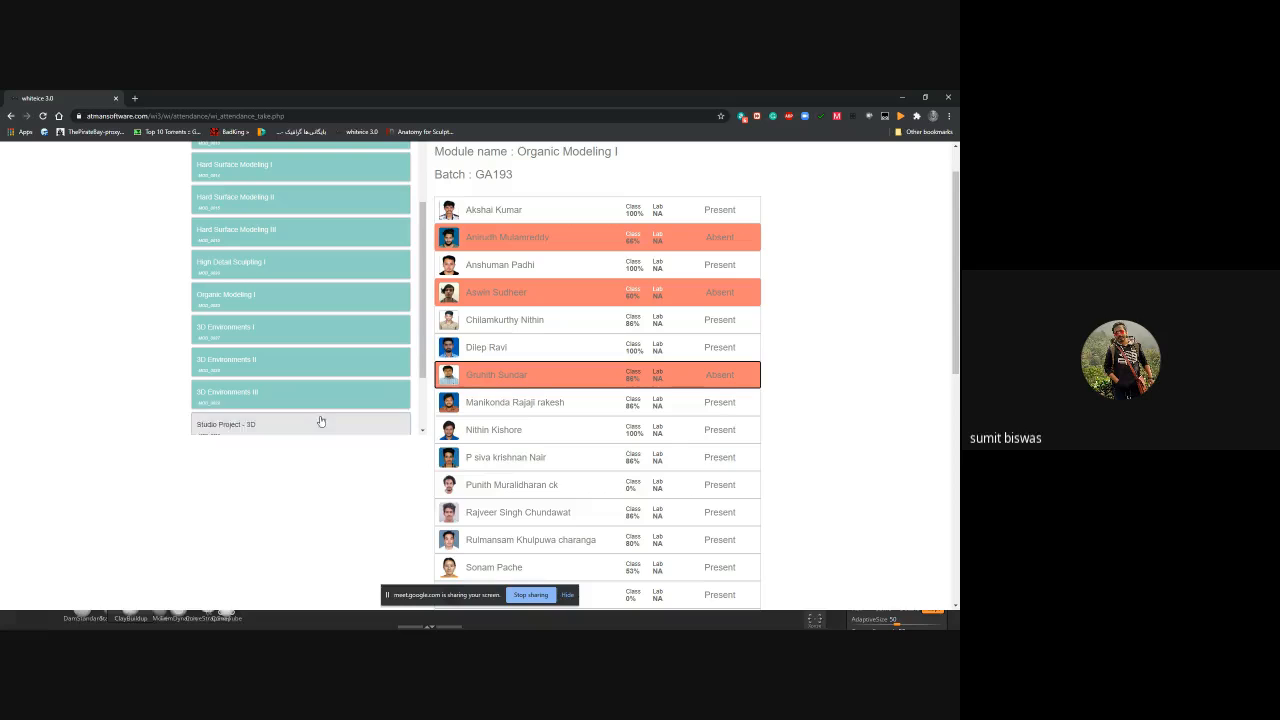
scroll(590, 481, "down", 1)
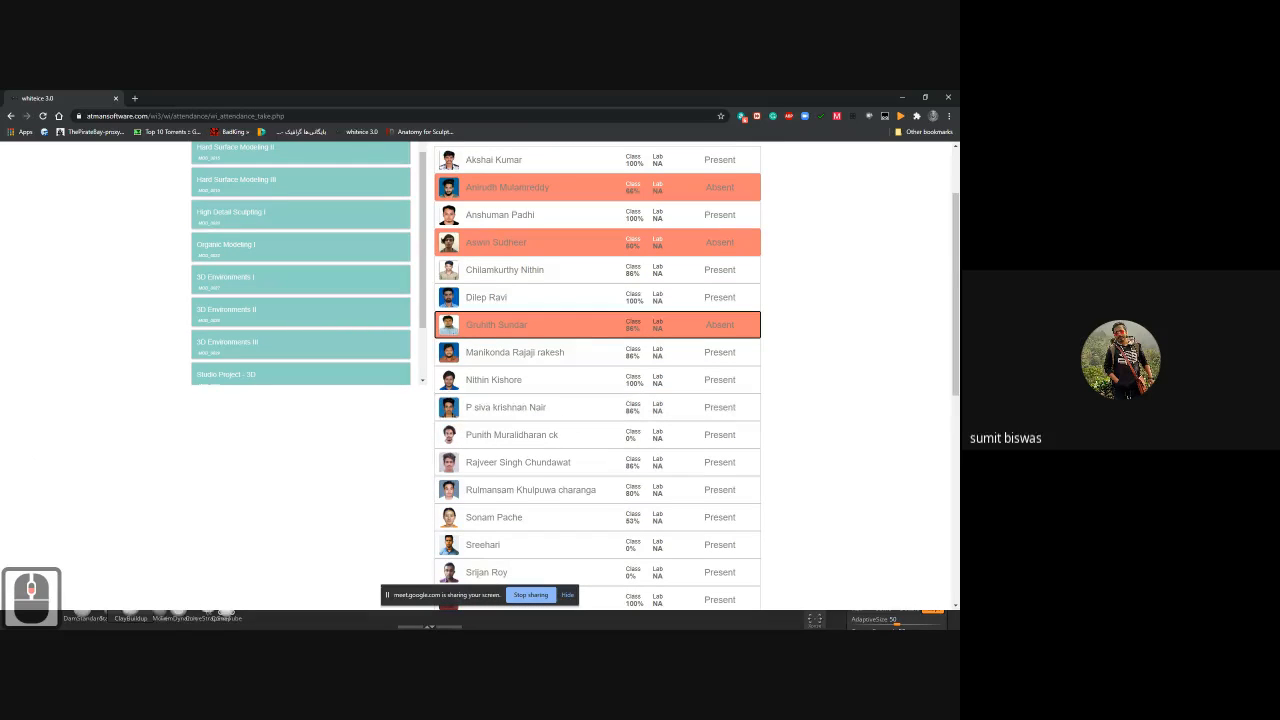
scroll(545, 450, "down", 1)
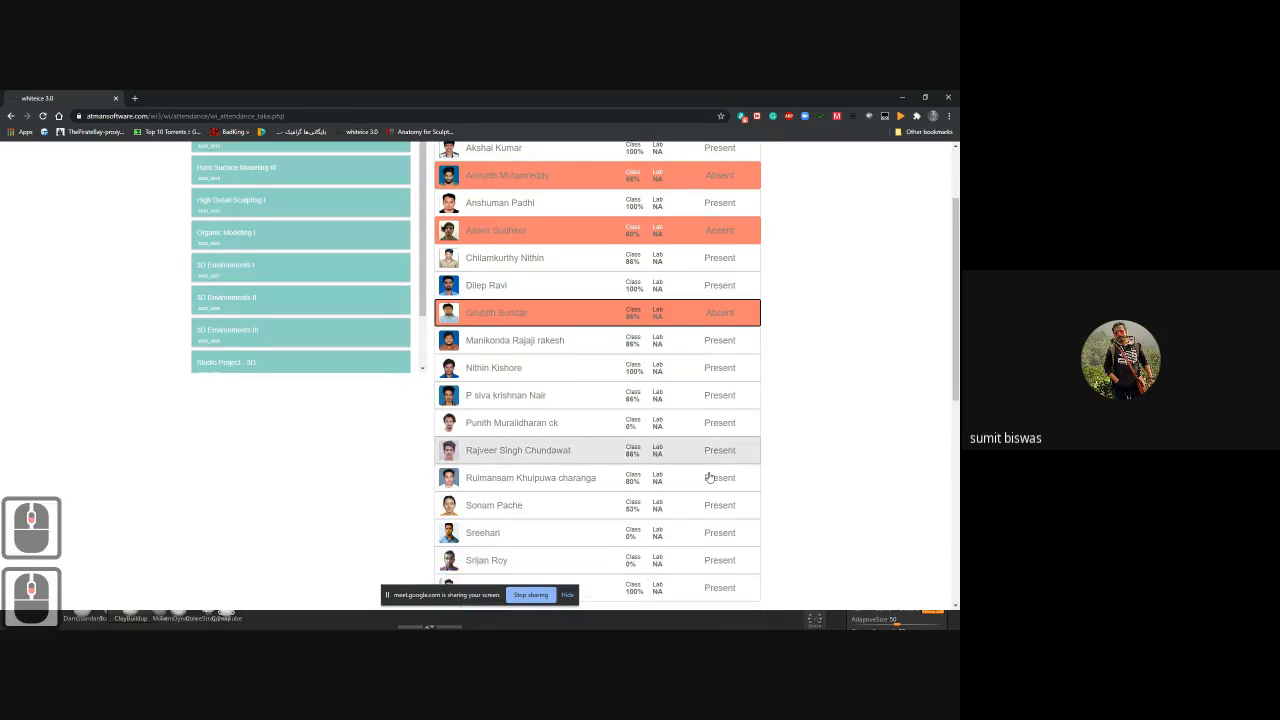
left_click(540, 386)
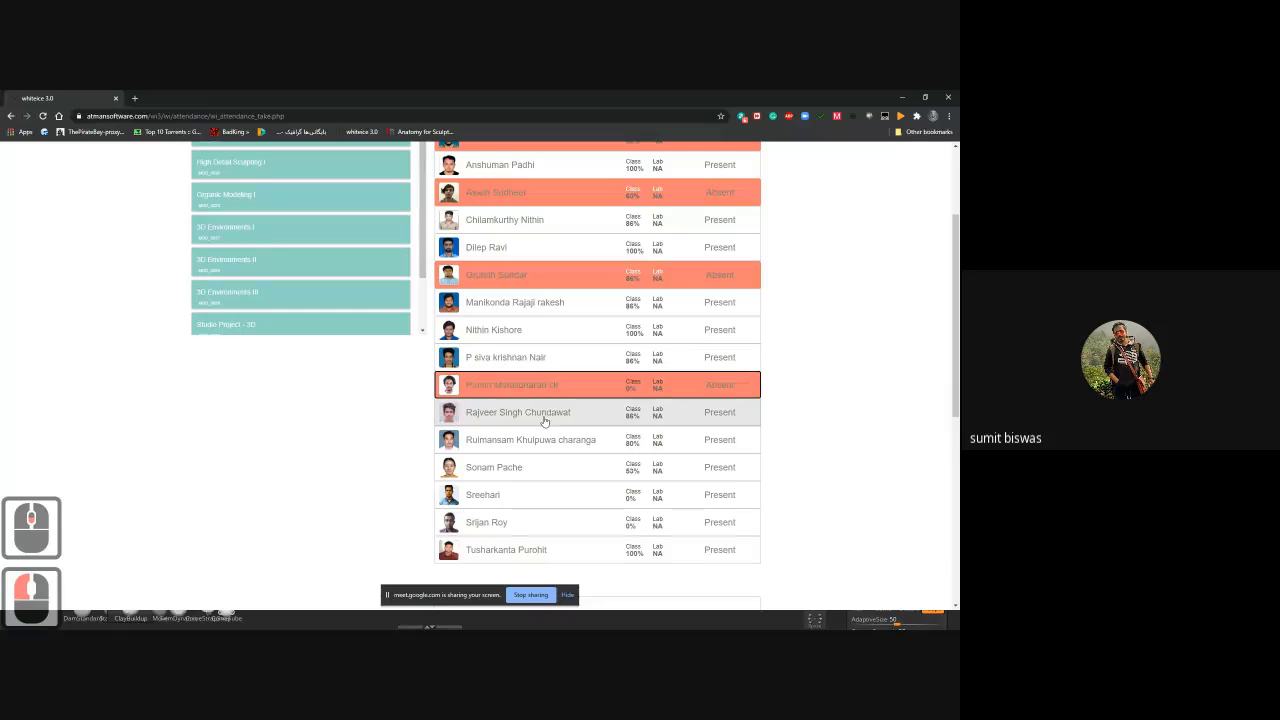
scroll(520, 412, "down", 1)
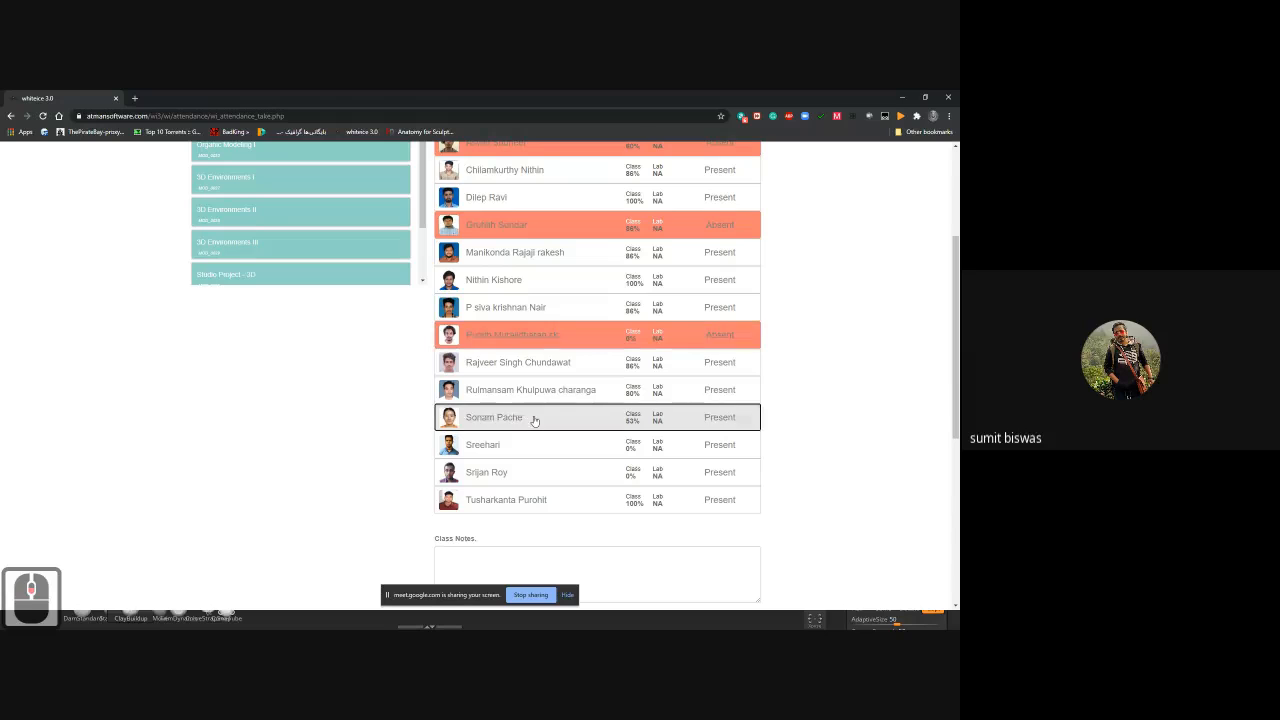
left_click(503, 415)
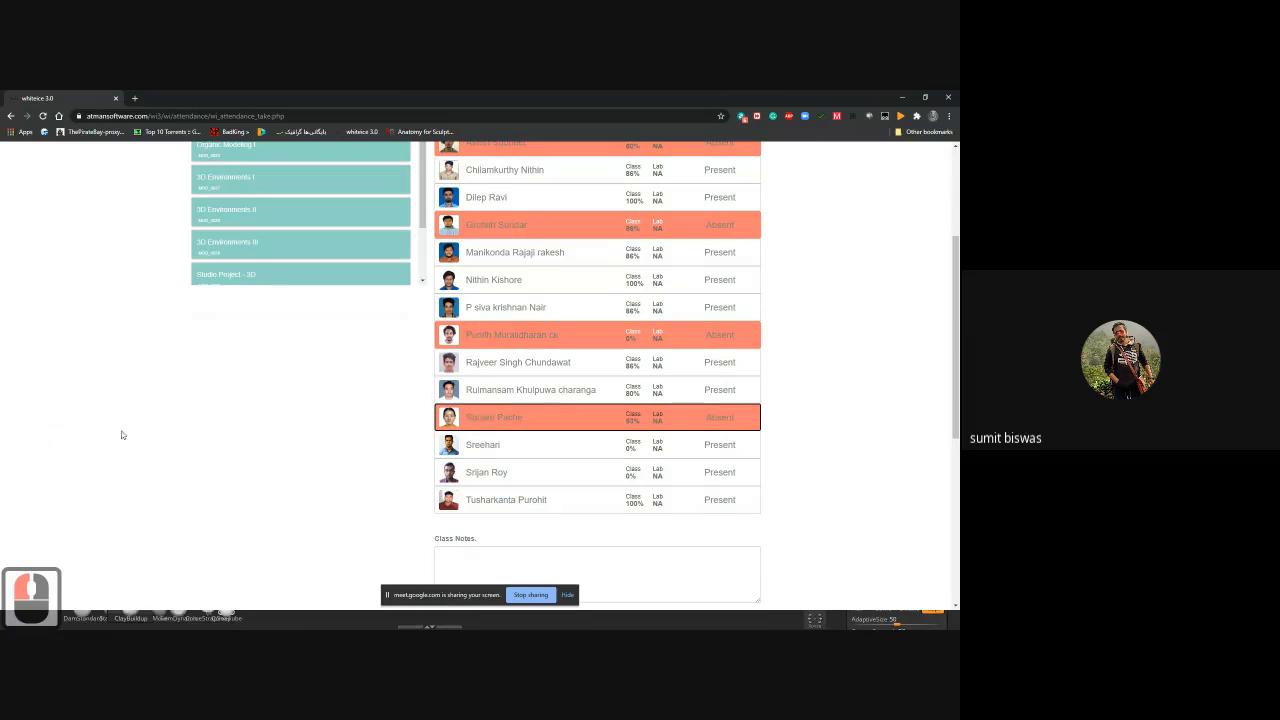
scroll(586, 449, "down", 1)
left_click(525, 396)
left_click(506, 422)
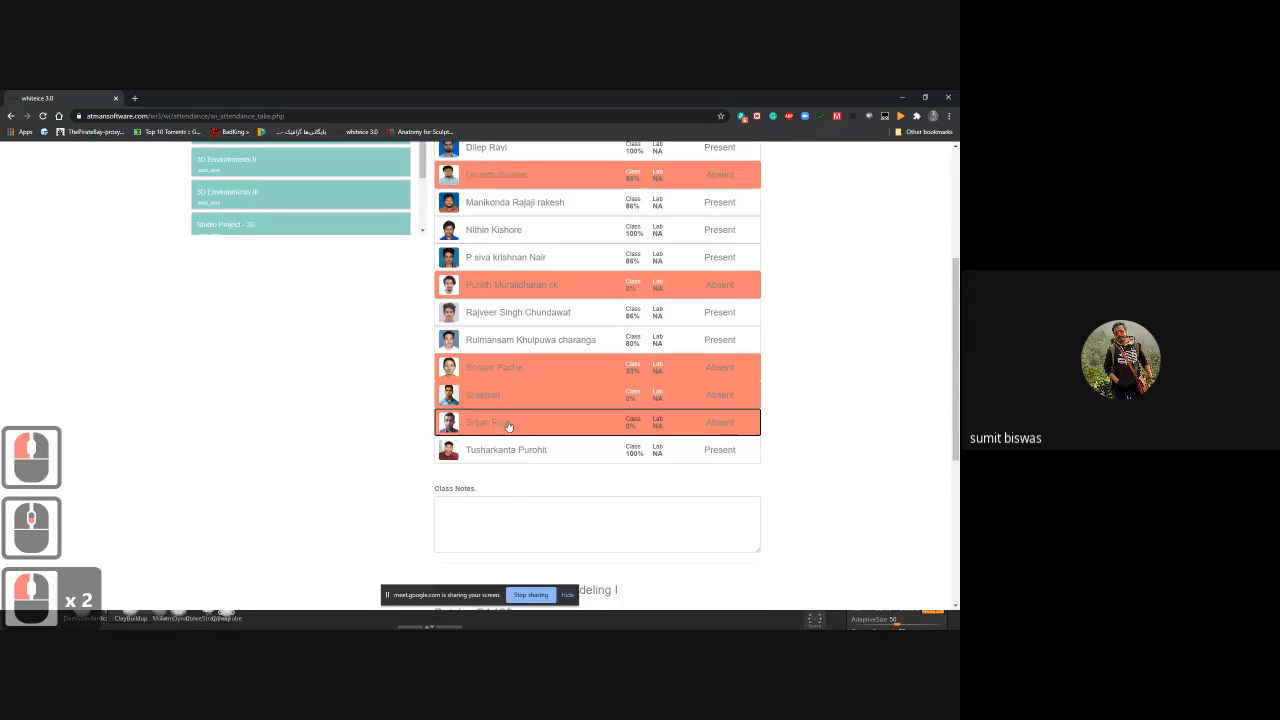
Step: Paste the copied note into the GA193 class notes, remove its leading space and correct the spelling to "feedback"
left_click(497, 510)
key("ctrl+v")
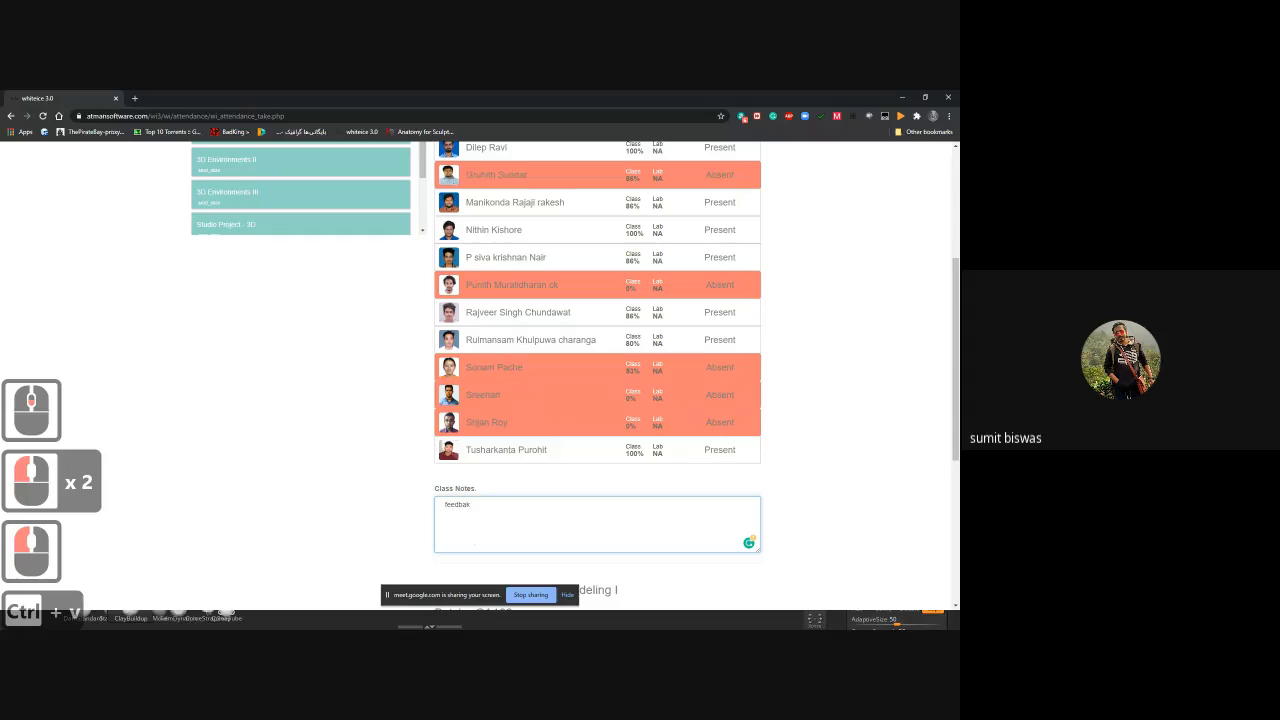
scroll(474, 545, "down", 3)
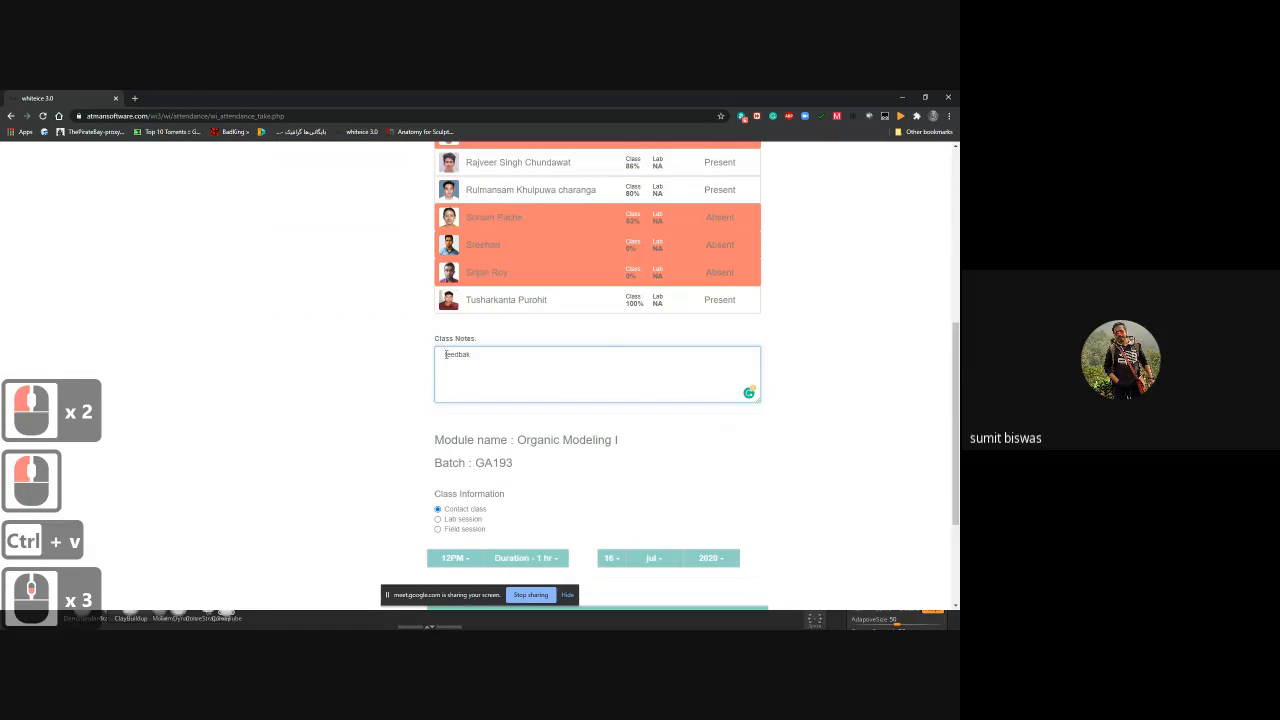
left_click(446, 354)
key("BackSpace")
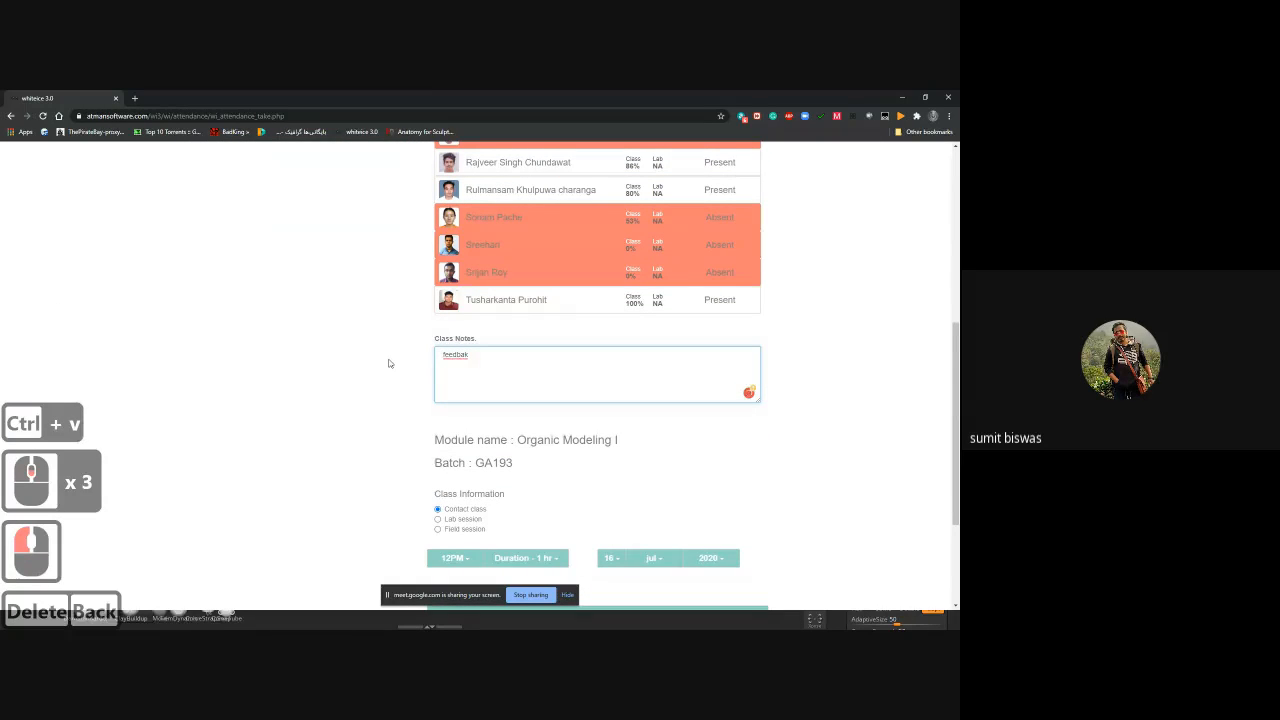
left_click(455, 355)
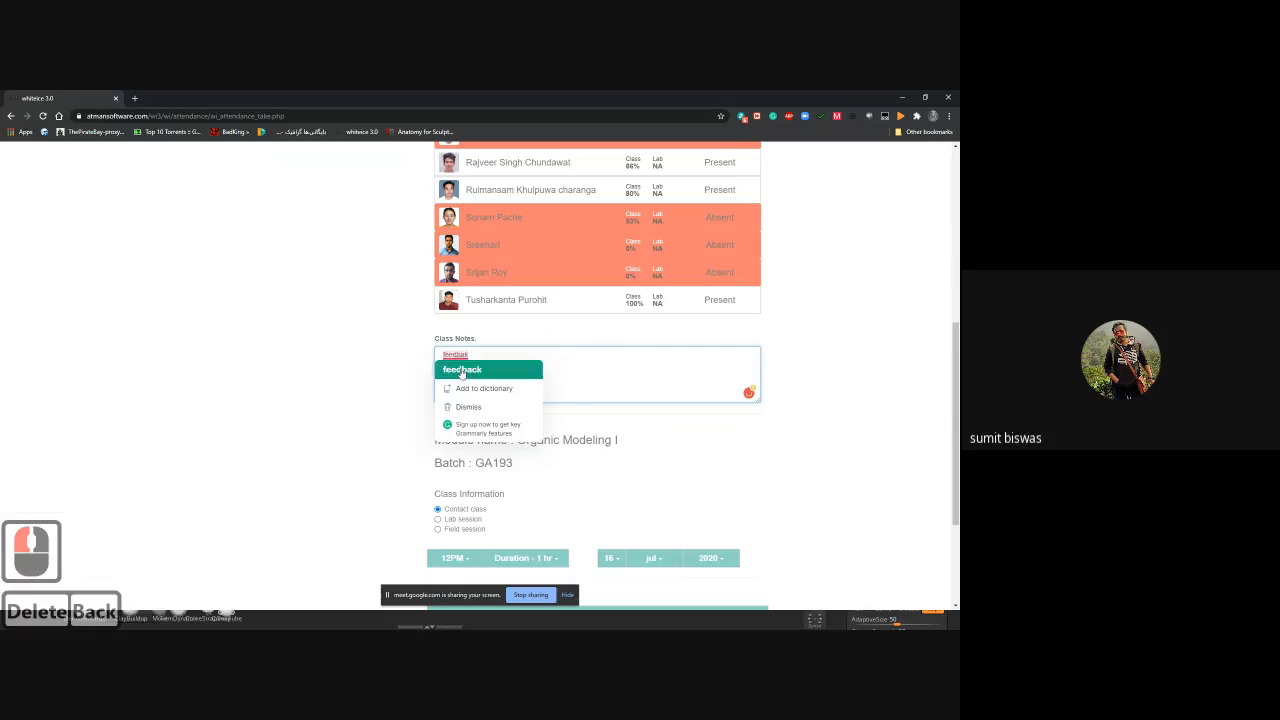
left_click(461, 370)
Step: Submit the attendance for batch GA193 and stop sharing the screen in the Google Meet call
scroll(617, 465, "down", 4)
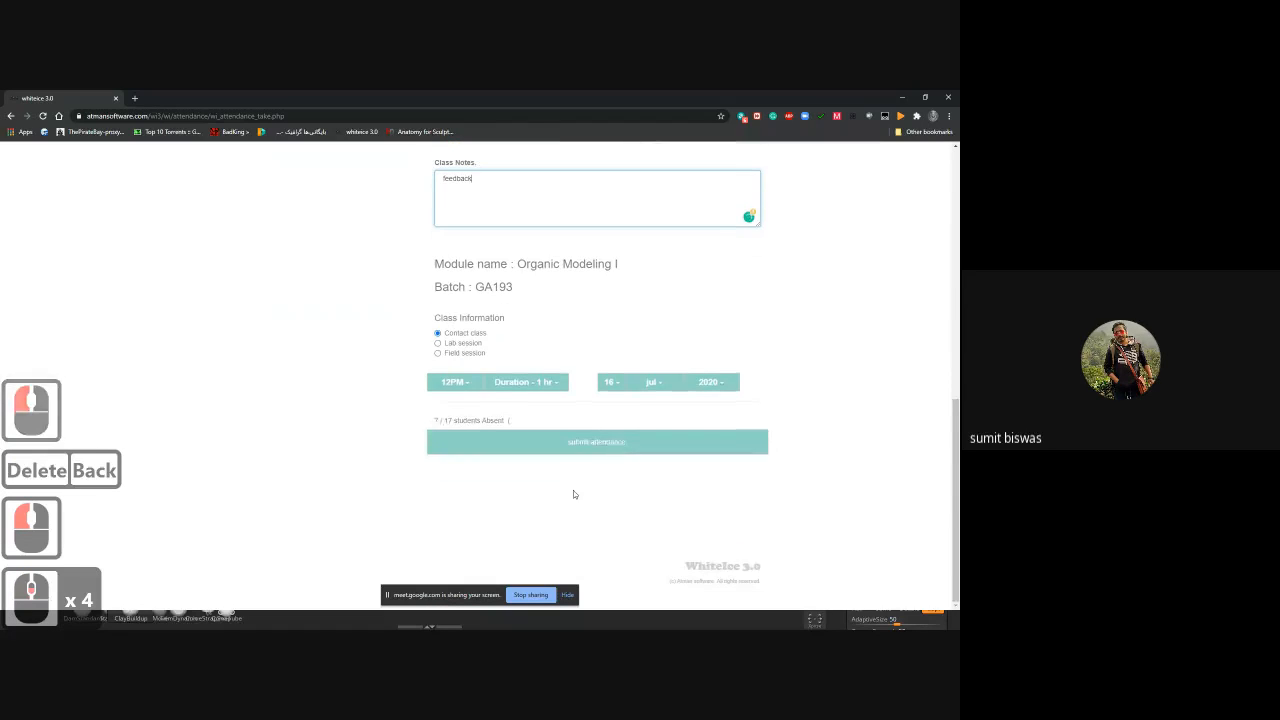
left_click(588, 442)
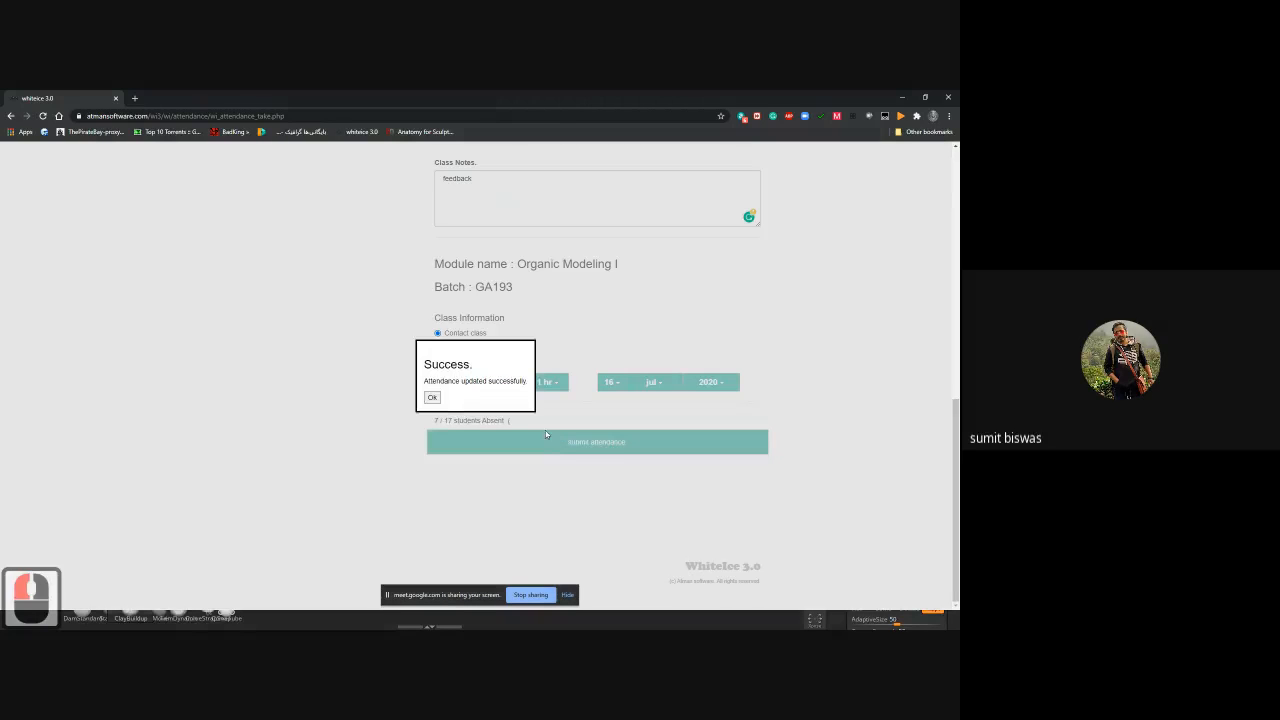
left_click(432, 397)
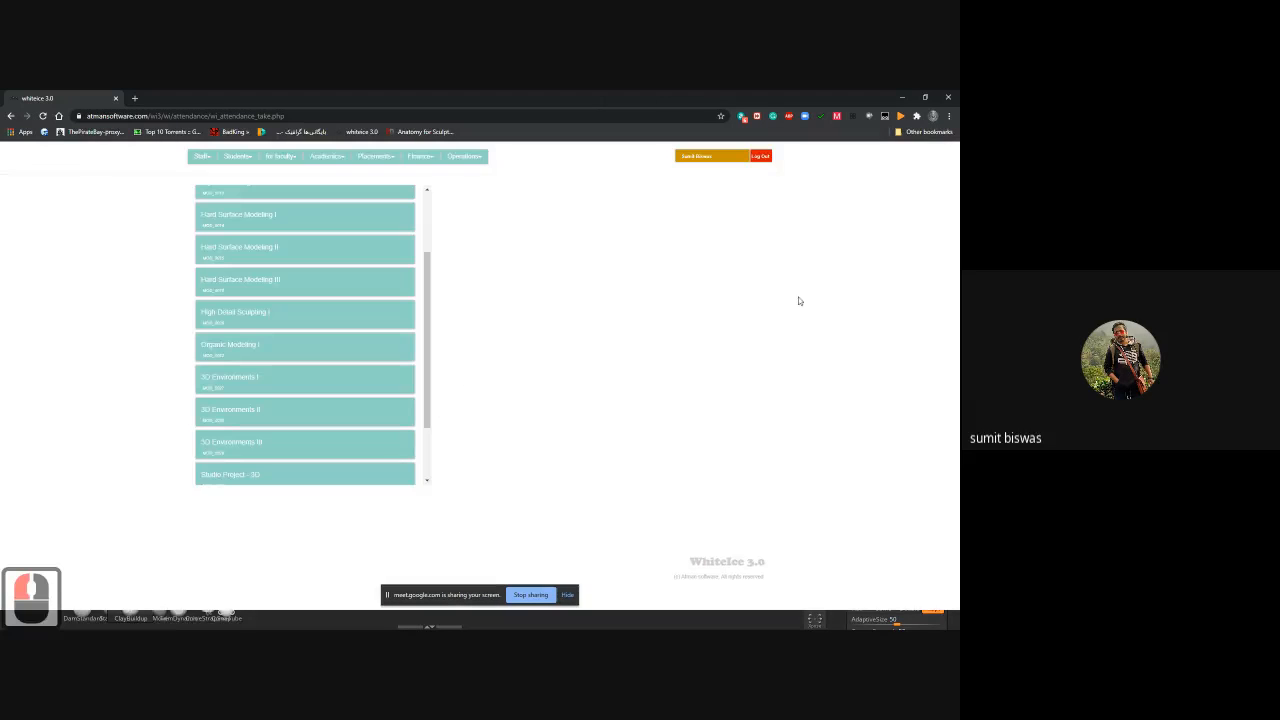
left_click(530, 594)
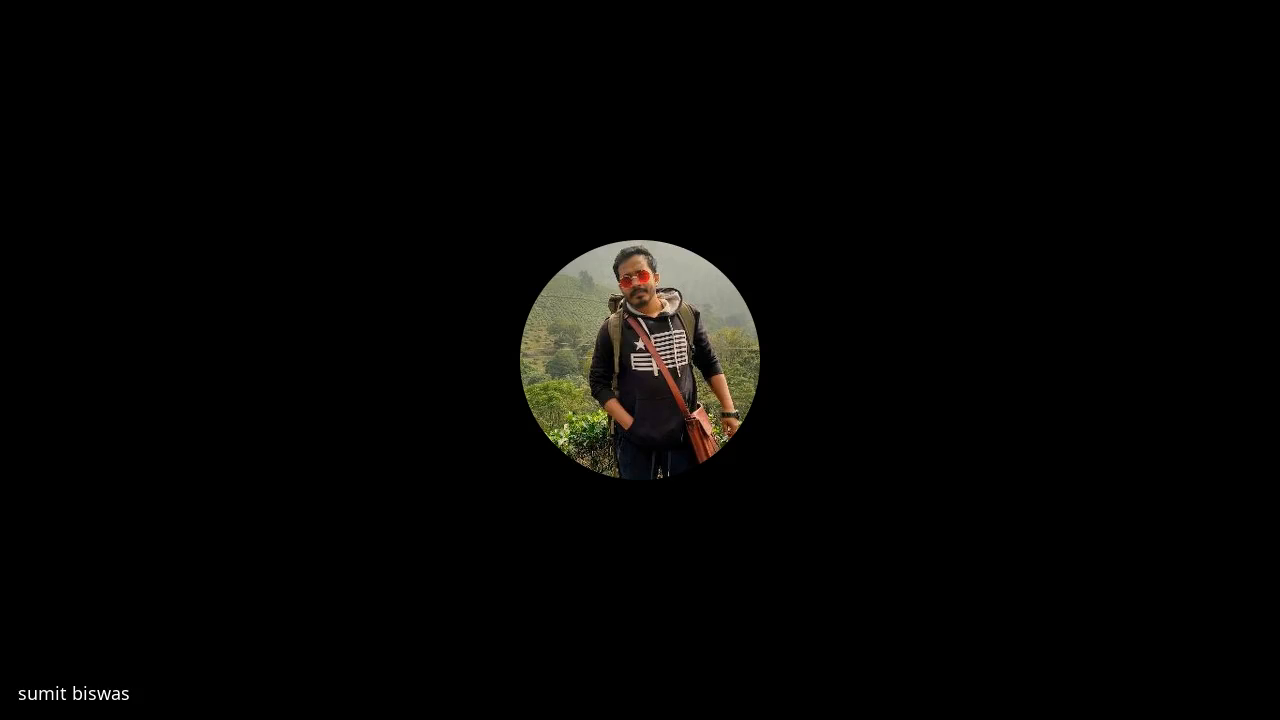